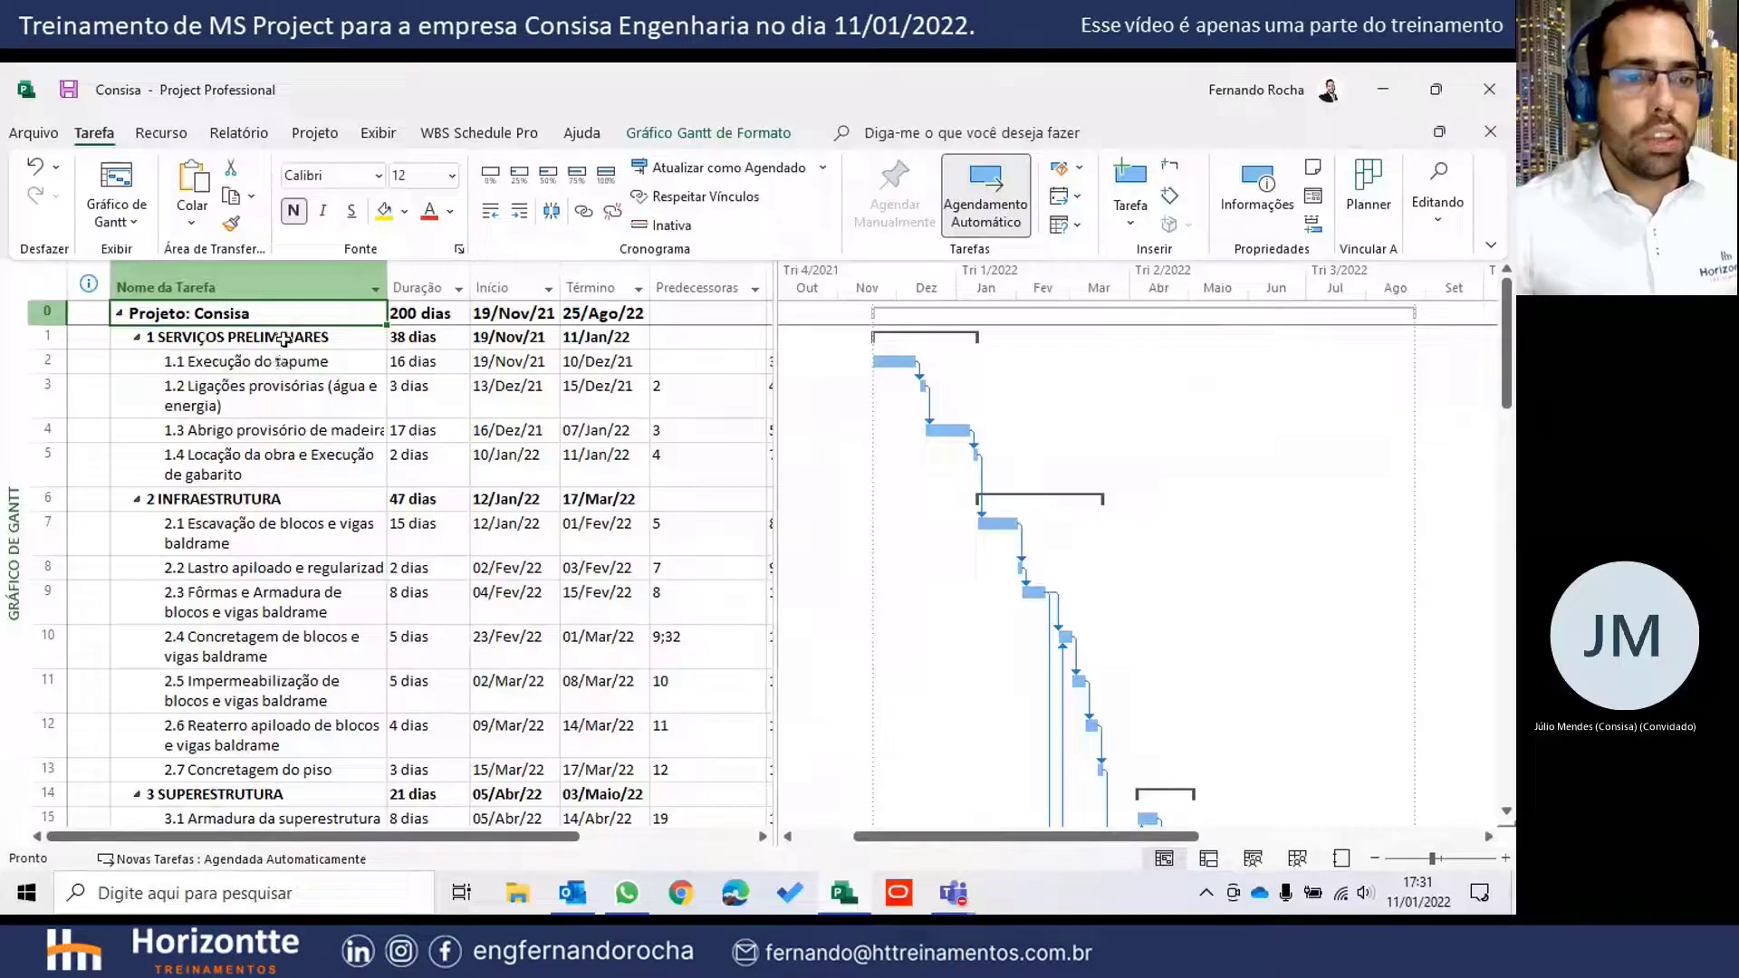
- Examine the task list of the Consisa project, from the preliminary services and infrastructure phases down to the finishing phases
{"action": "left_click_drag", "start_coordinate": [226, 337], "coordinate": [290, 734]}
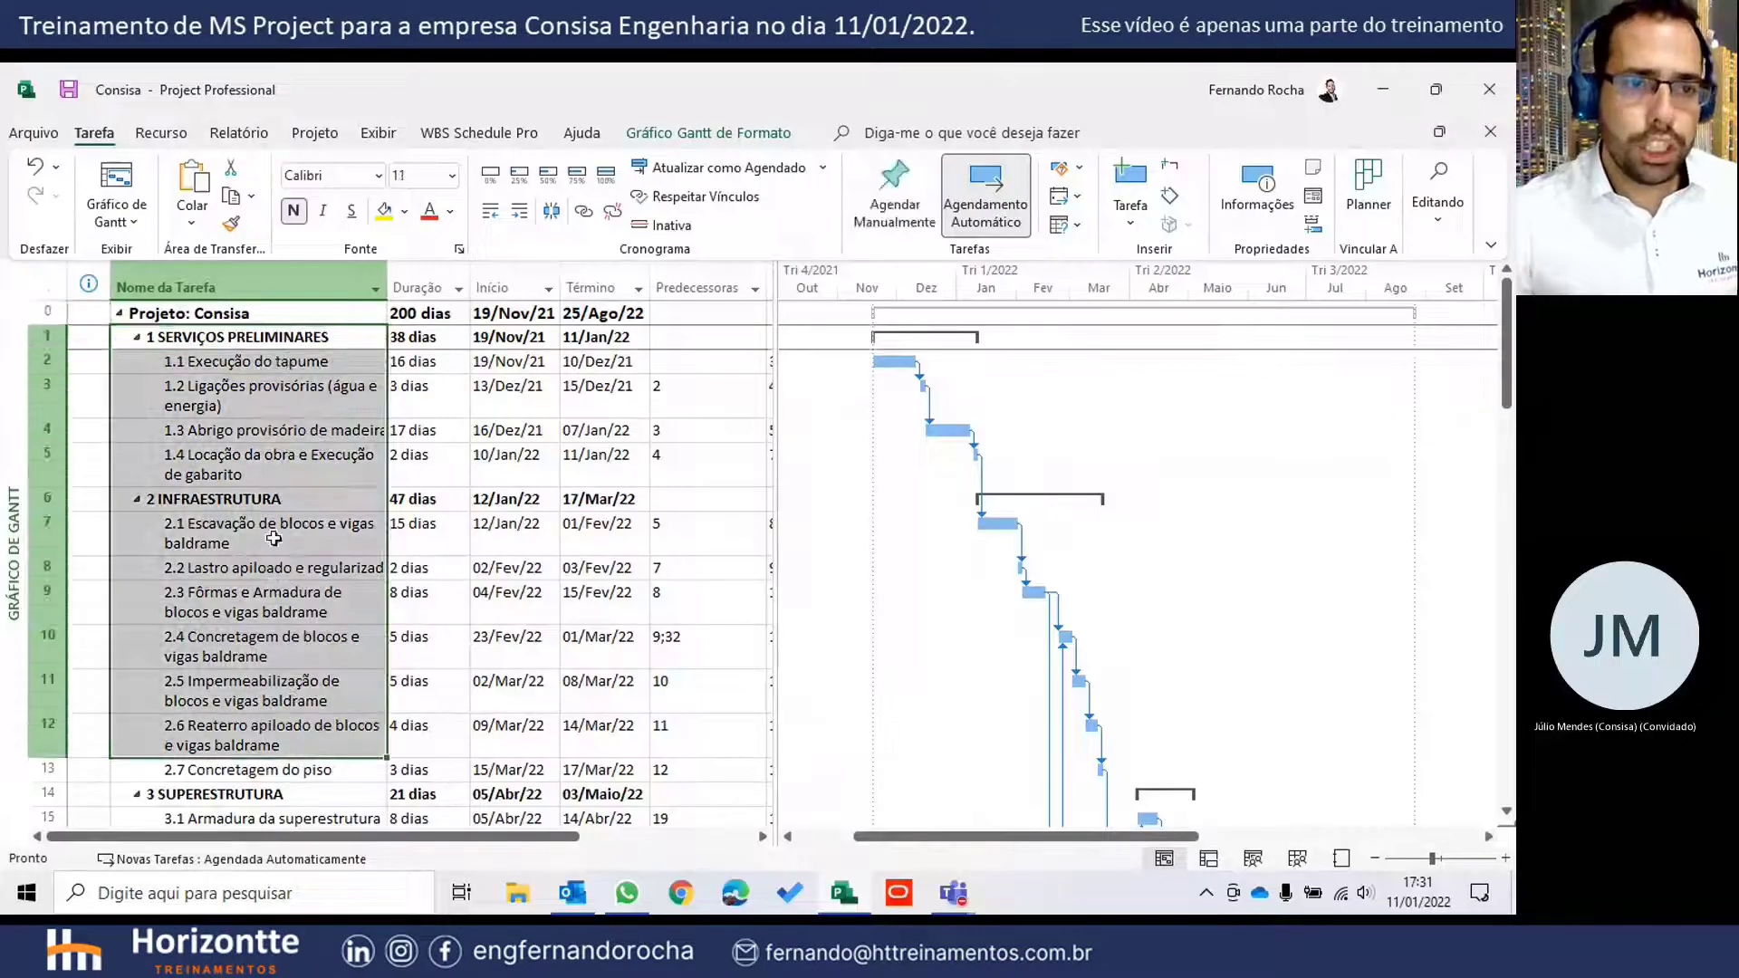
{"action": "scroll", "coordinate": [272, 589], "scroll_direction": "down", "scroll_amount": 7}
{"action": "scroll", "coordinate": [270, 526], "scroll_direction": "down", "scroll_amount": 3}
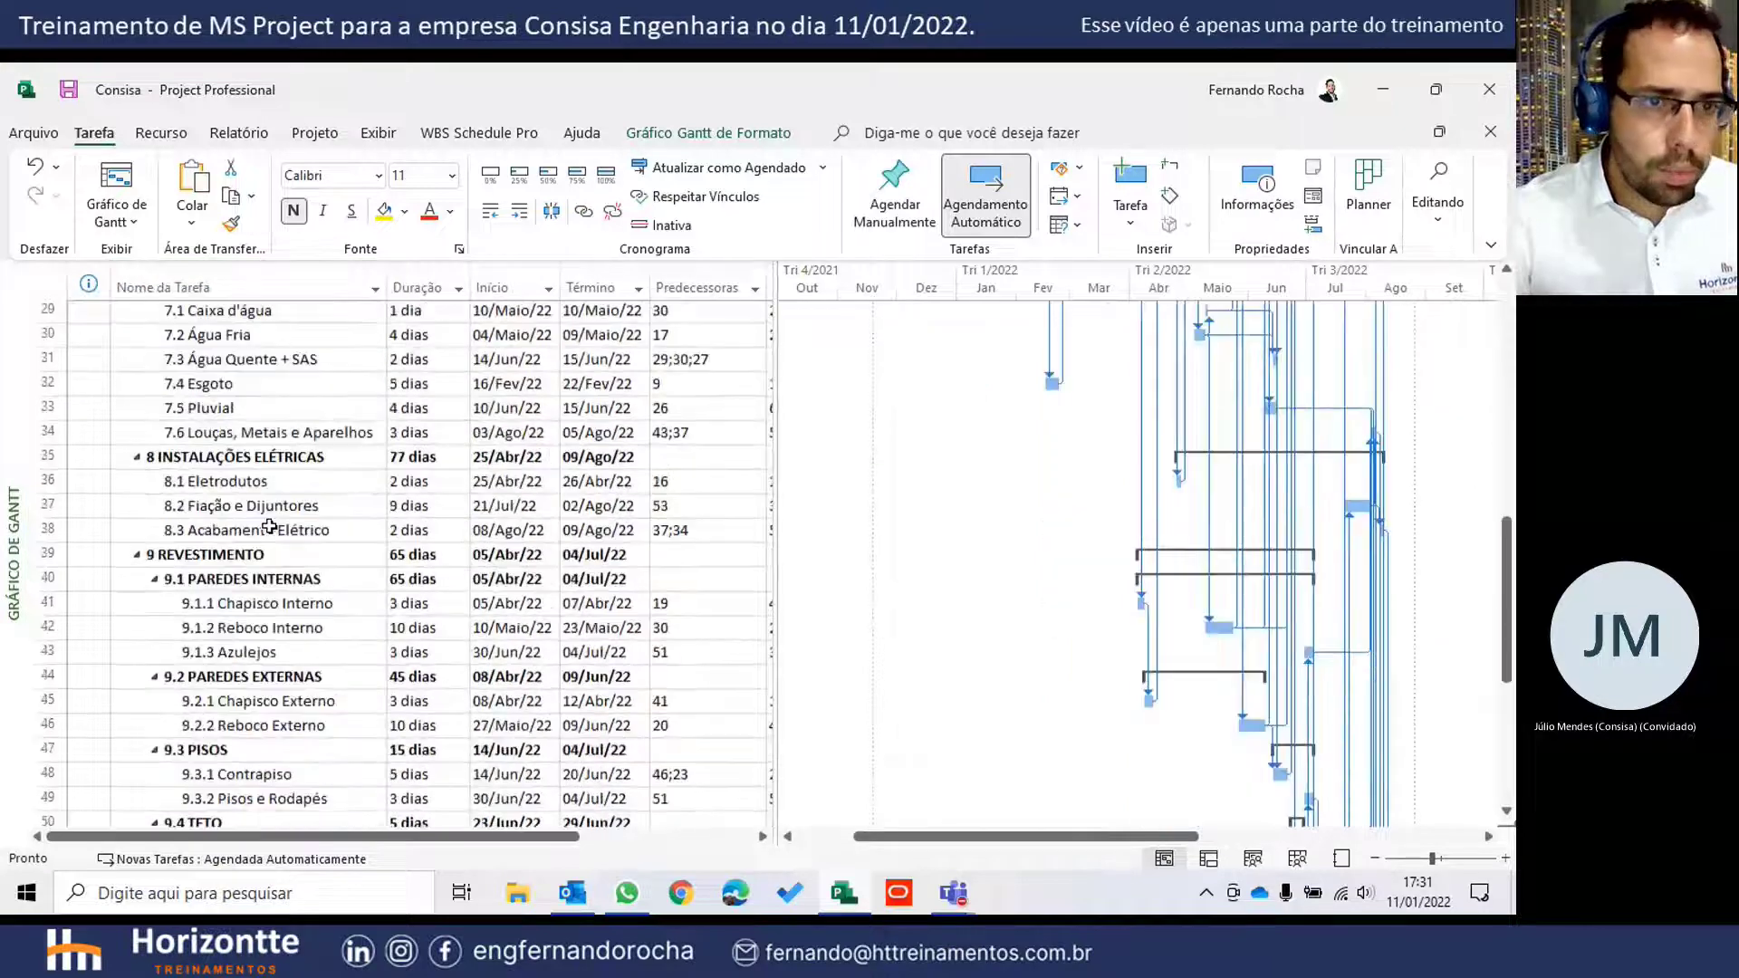
{"action": "scroll", "coordinate": [270, 526], "scroll_direction": "up", "scroll_amount": 3}
{"action": "scroll", "coordinate": [270, 526], "scroll_direction": "up", "scroll_amount": 4}
{"action": "scroll", "coordinate": [269, 526], "scroll_direction": "up", "scroll_amount": 3}
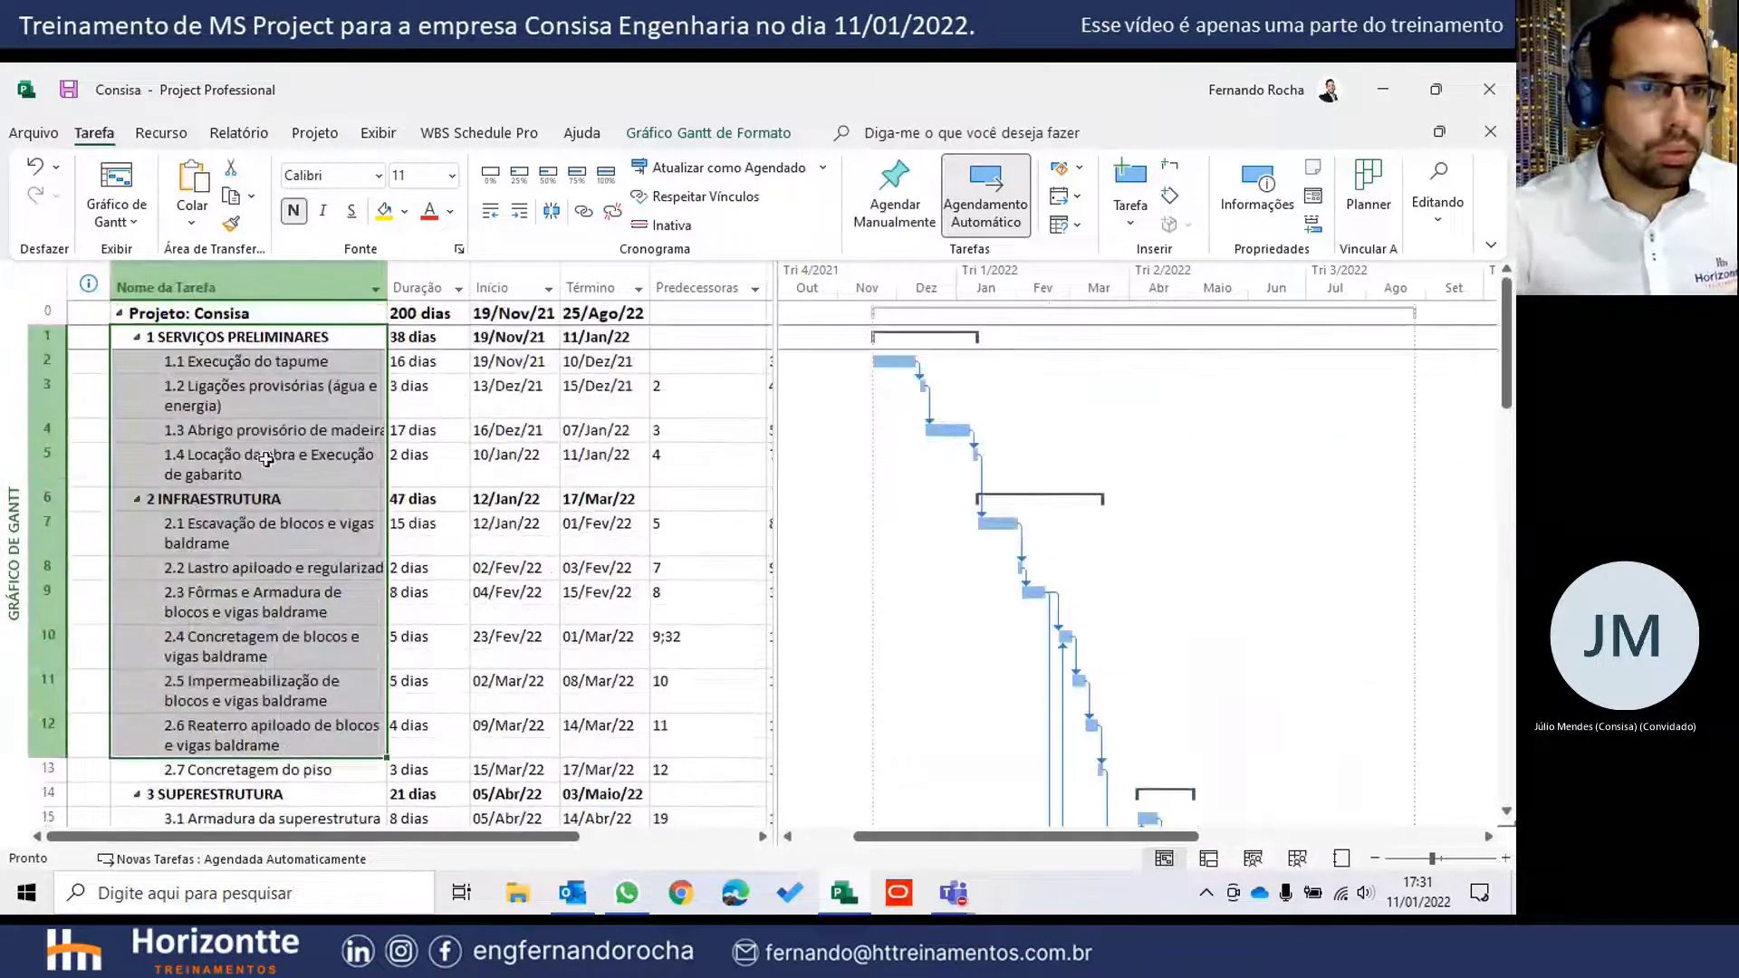
{"action": "left_click", "coordinate": [266, 460]}
{"action": "left_click", "coordinate": [274, 362]}
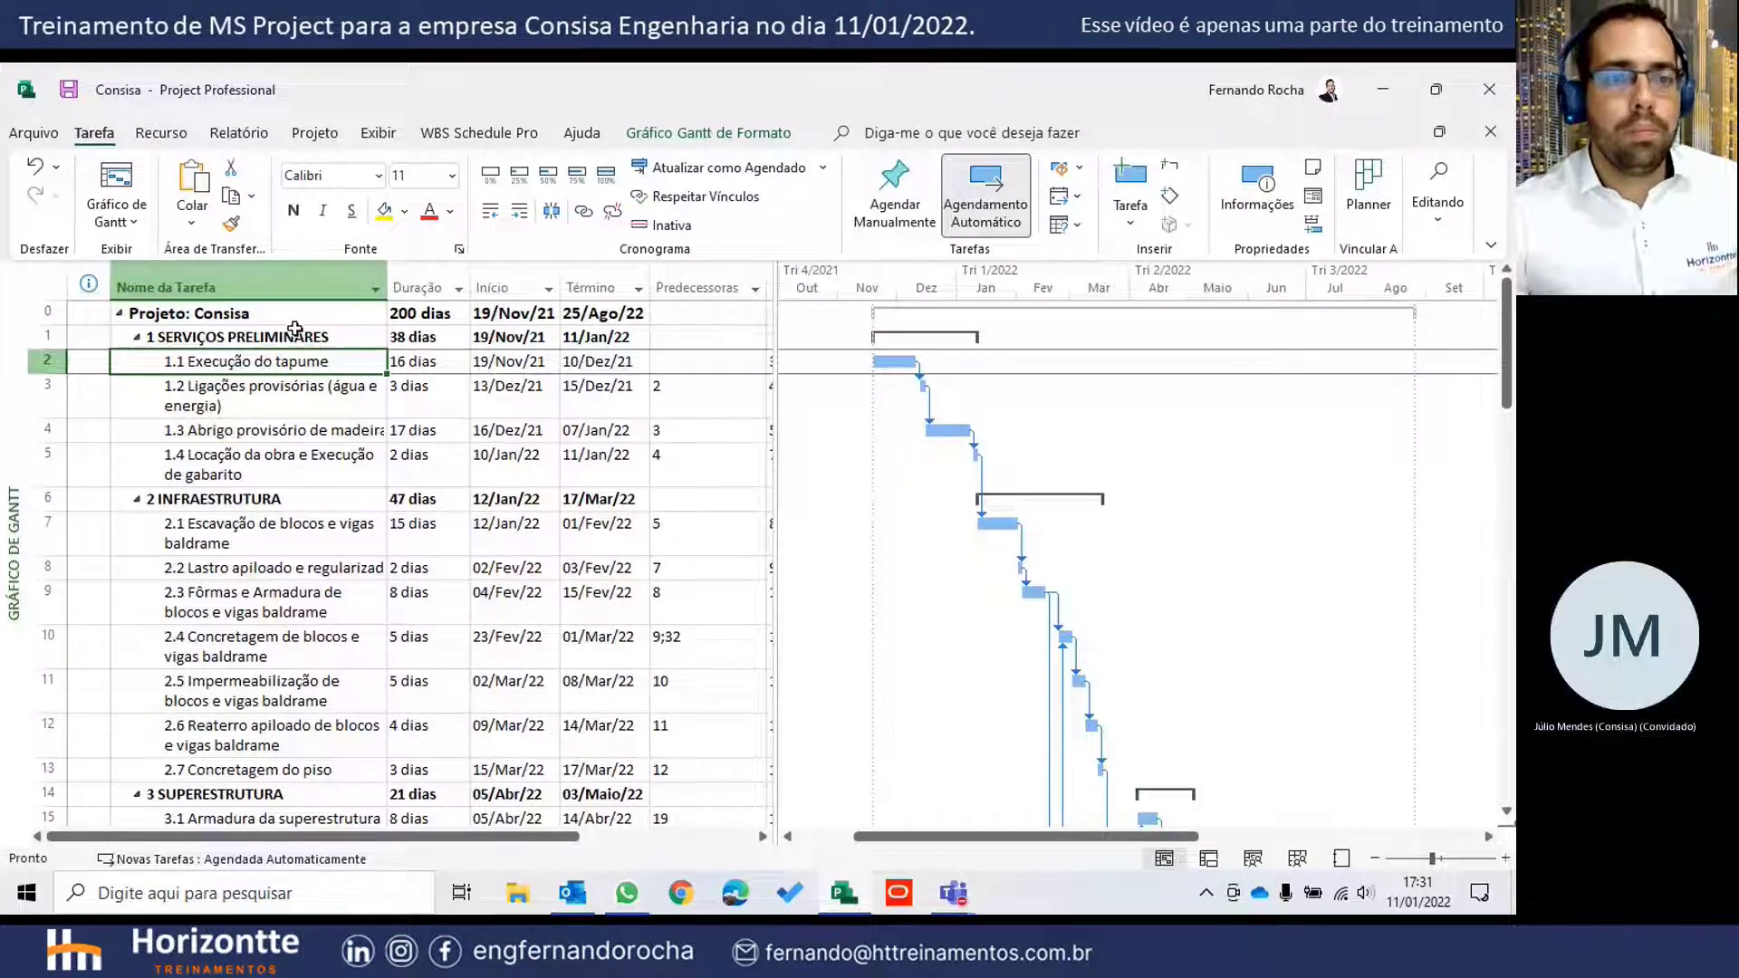
{"action": "left_click_drag", "start_coordinate": [291, 317], "coordinate": [269, 682]}
{"action": "left_click", "coordinate": [254, 463]}
{"action": "left_click_drag", "start_coordinate": [233, 337], "coordinate": [295, 706]}
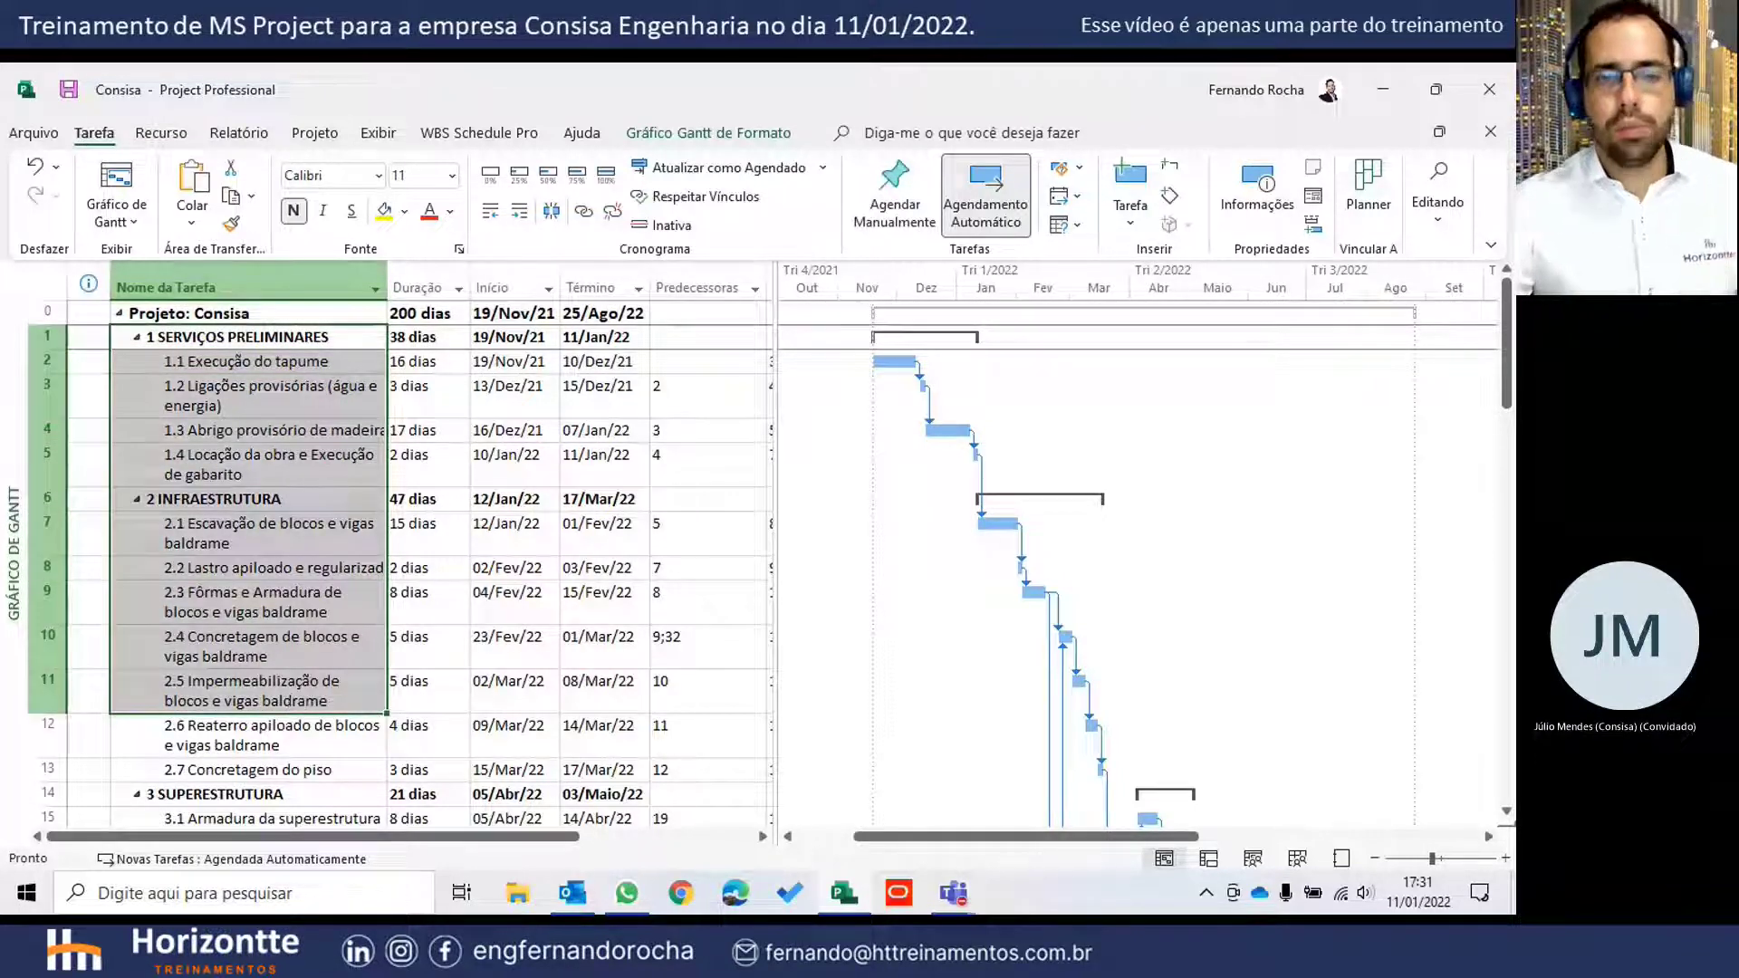
{"action": "left_click", "coordinate": [291, 413]}
{"action": "left_click", "coordinate": [284, 340]}
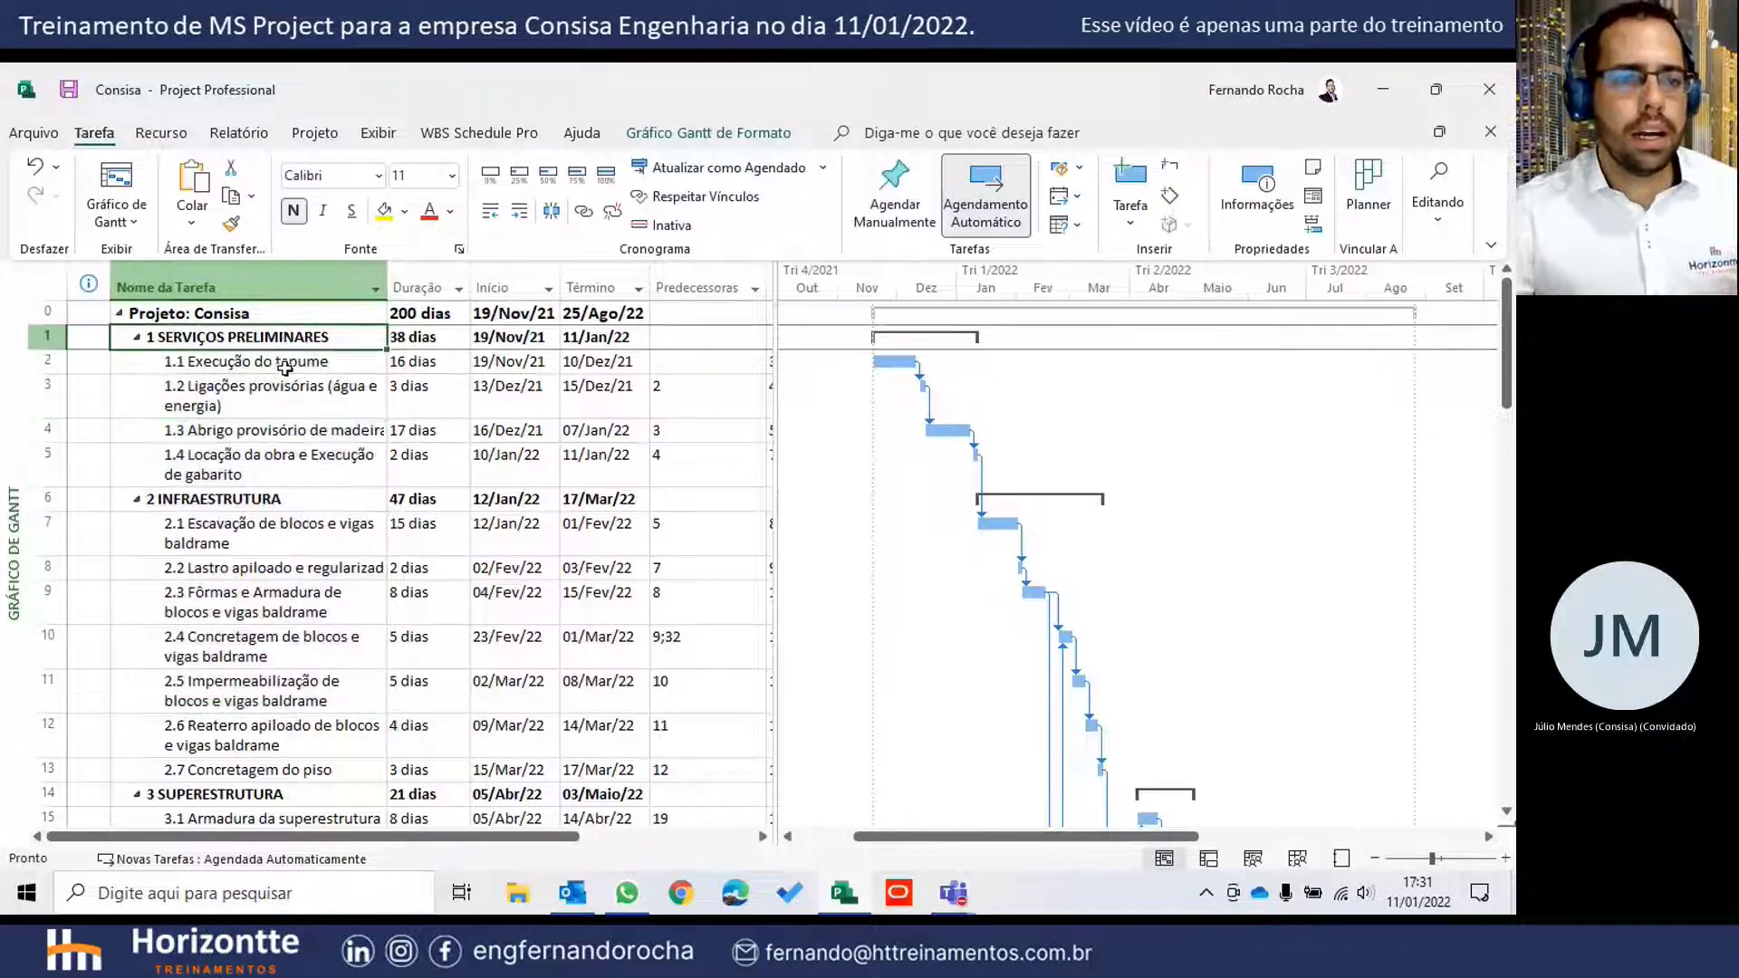
{"action": "left_click_drag", "start_coordinate": [288, 376], "coordinate": [291, 458]}
- Review the Duração, Predecessoras, Início and Término columns and the start dates of the first tasks
{"action": "left_click_drag", "start_coordinate": [418, 340], "coordinate": [422, 620]}
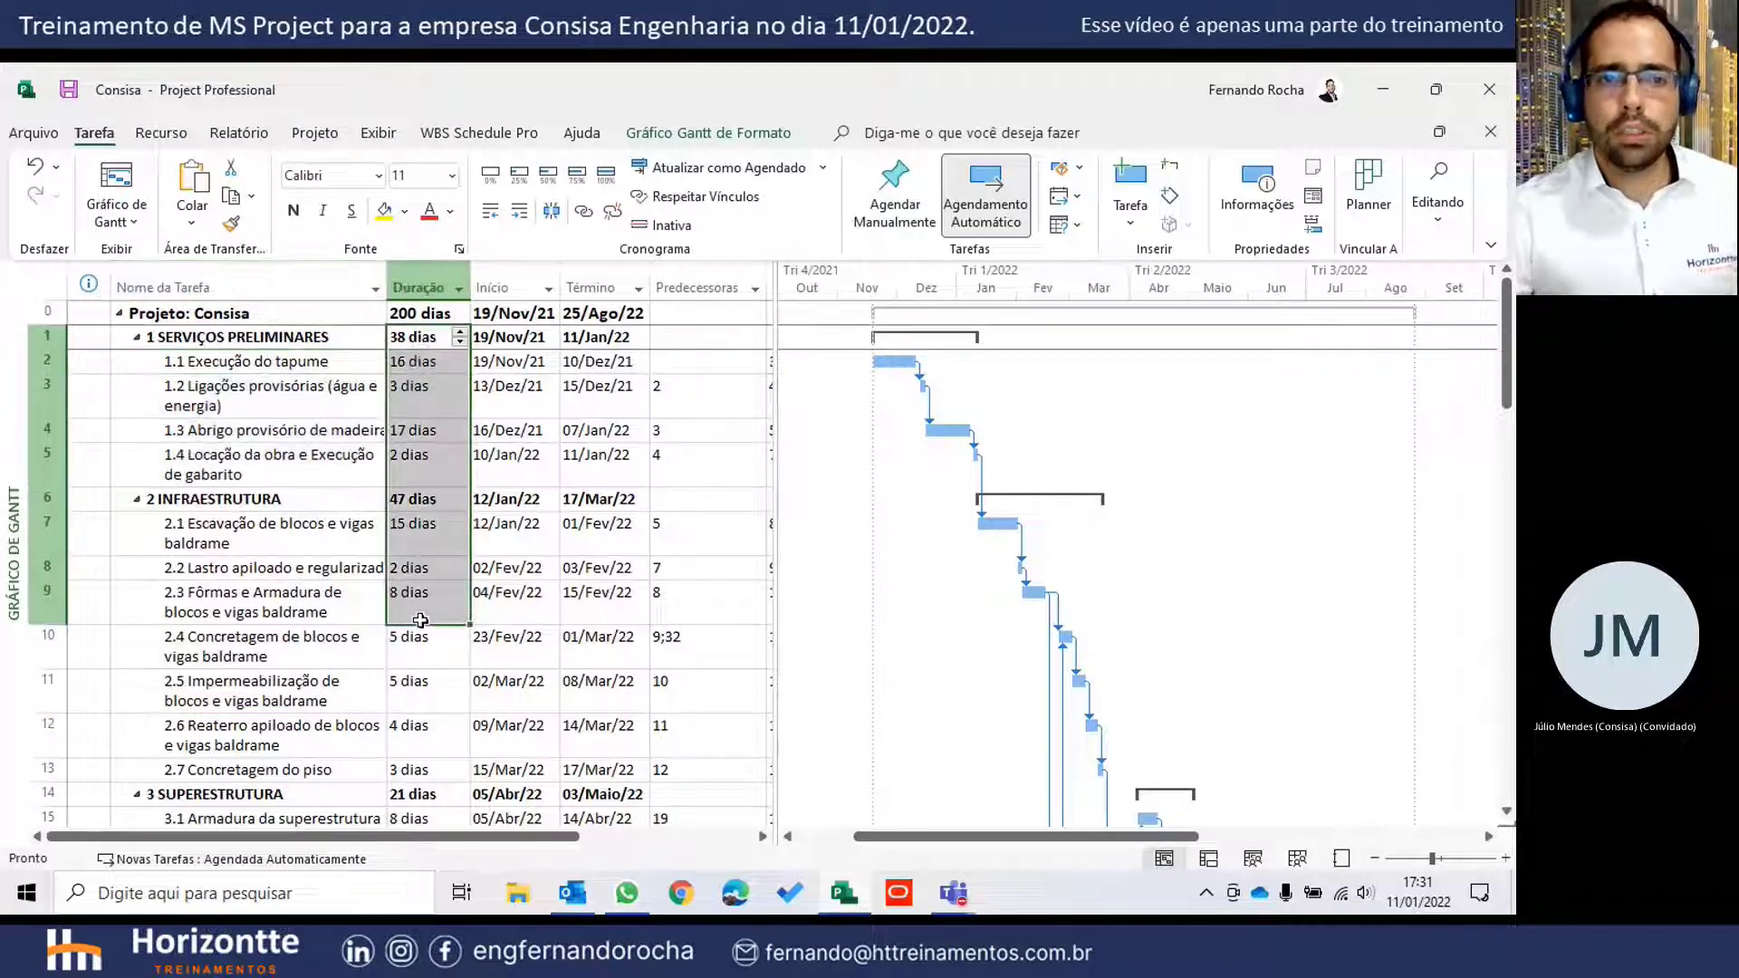
{"action": "left_click", "coordinate": [700, 287]}
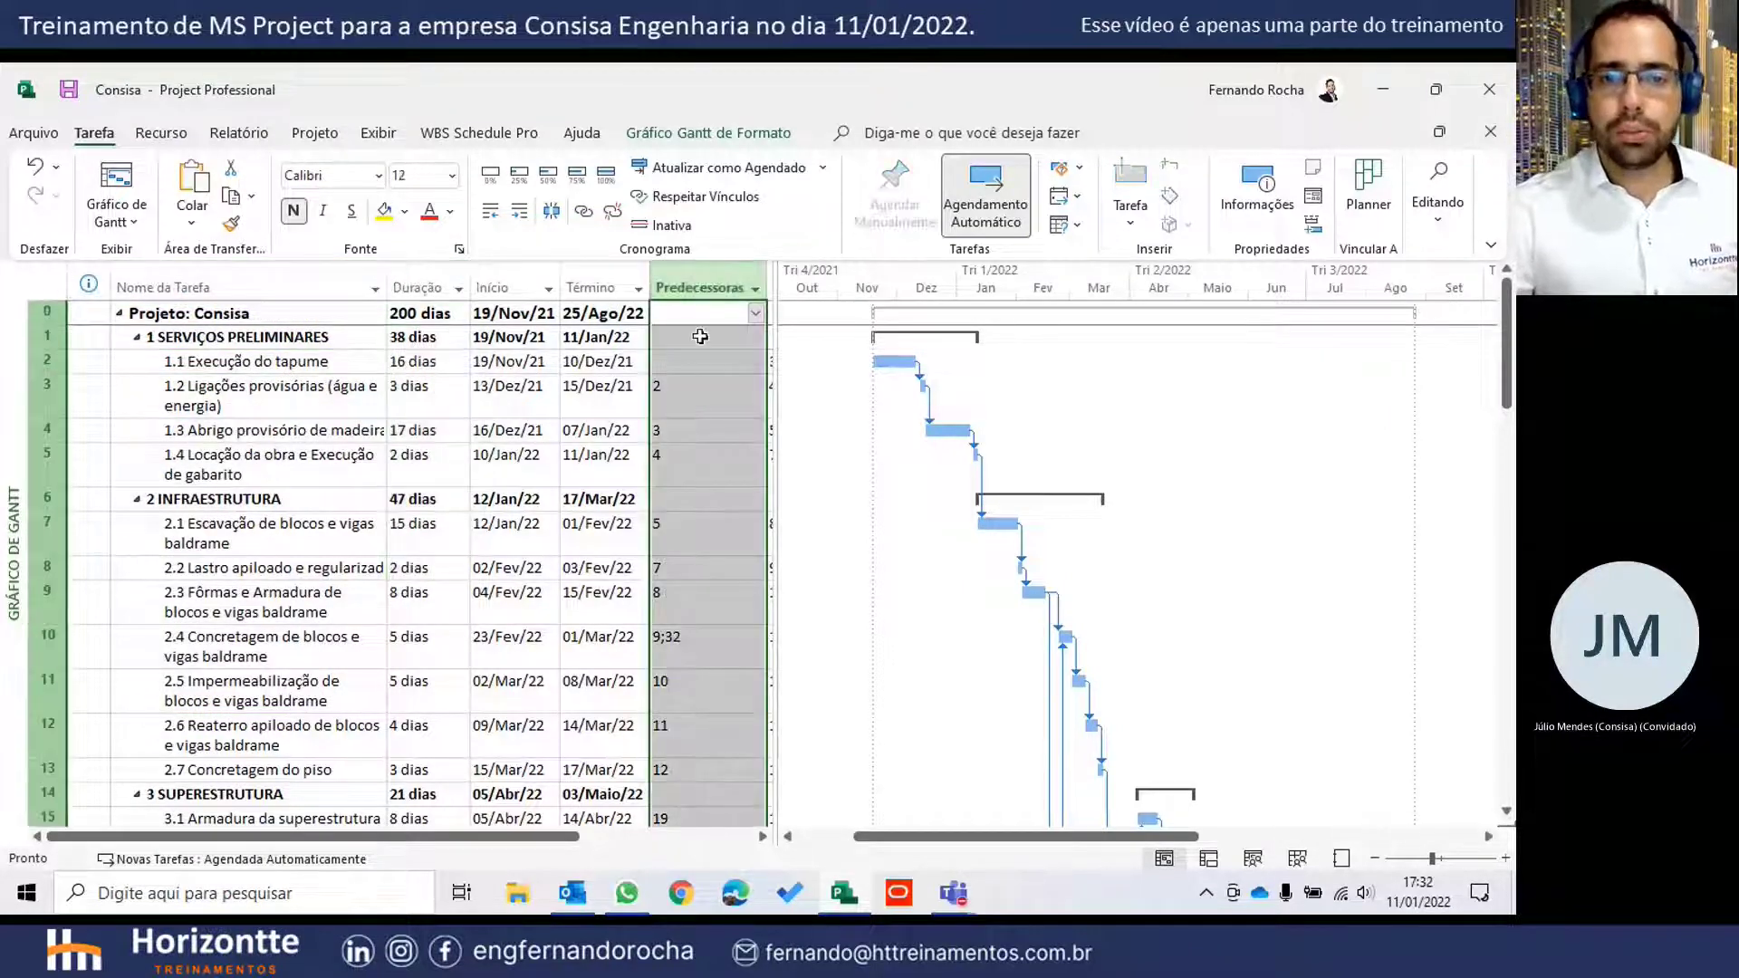
{"action": "left_click_drag", "start_coordinate": [707, 339], "coordinate": [698, 752]}
{"action": "left_click_drag", "start_coordinate": [496, 287], "coordinate": [590, 282]}
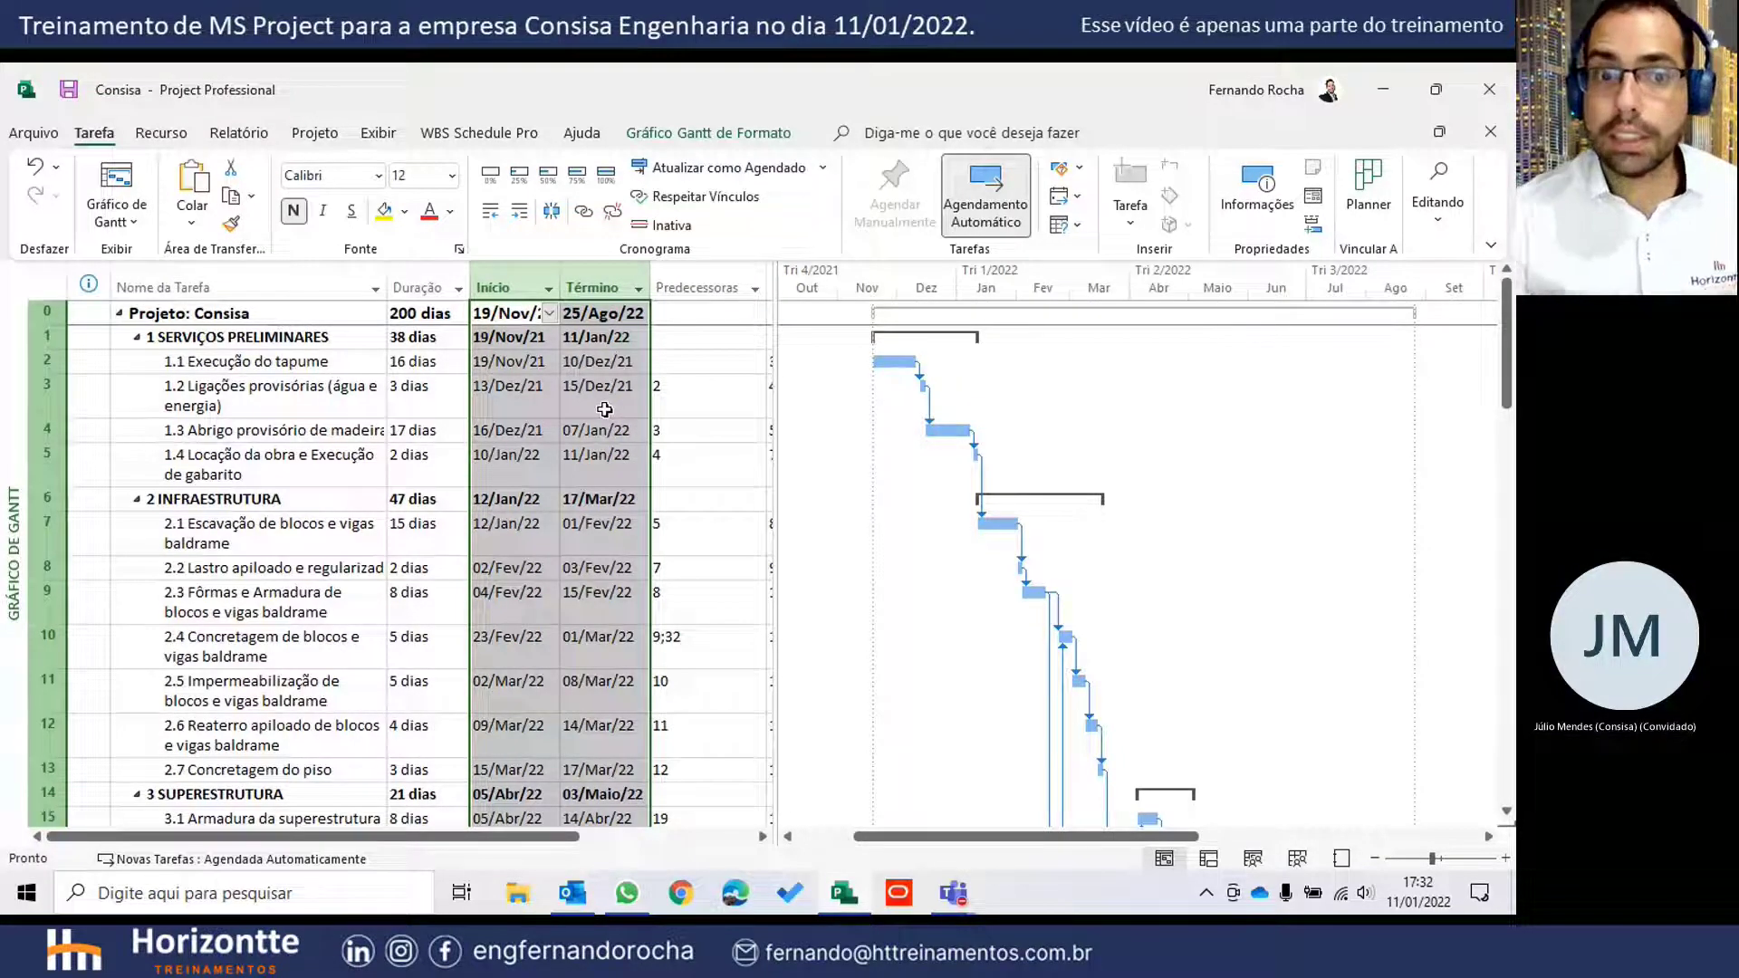
{"action": "left_click", "coordinate": [533, 429]}
{"action": "left_click", "coordinate": [523, 367]}
{"action": "left_click", "coordinate": [526, 390]}
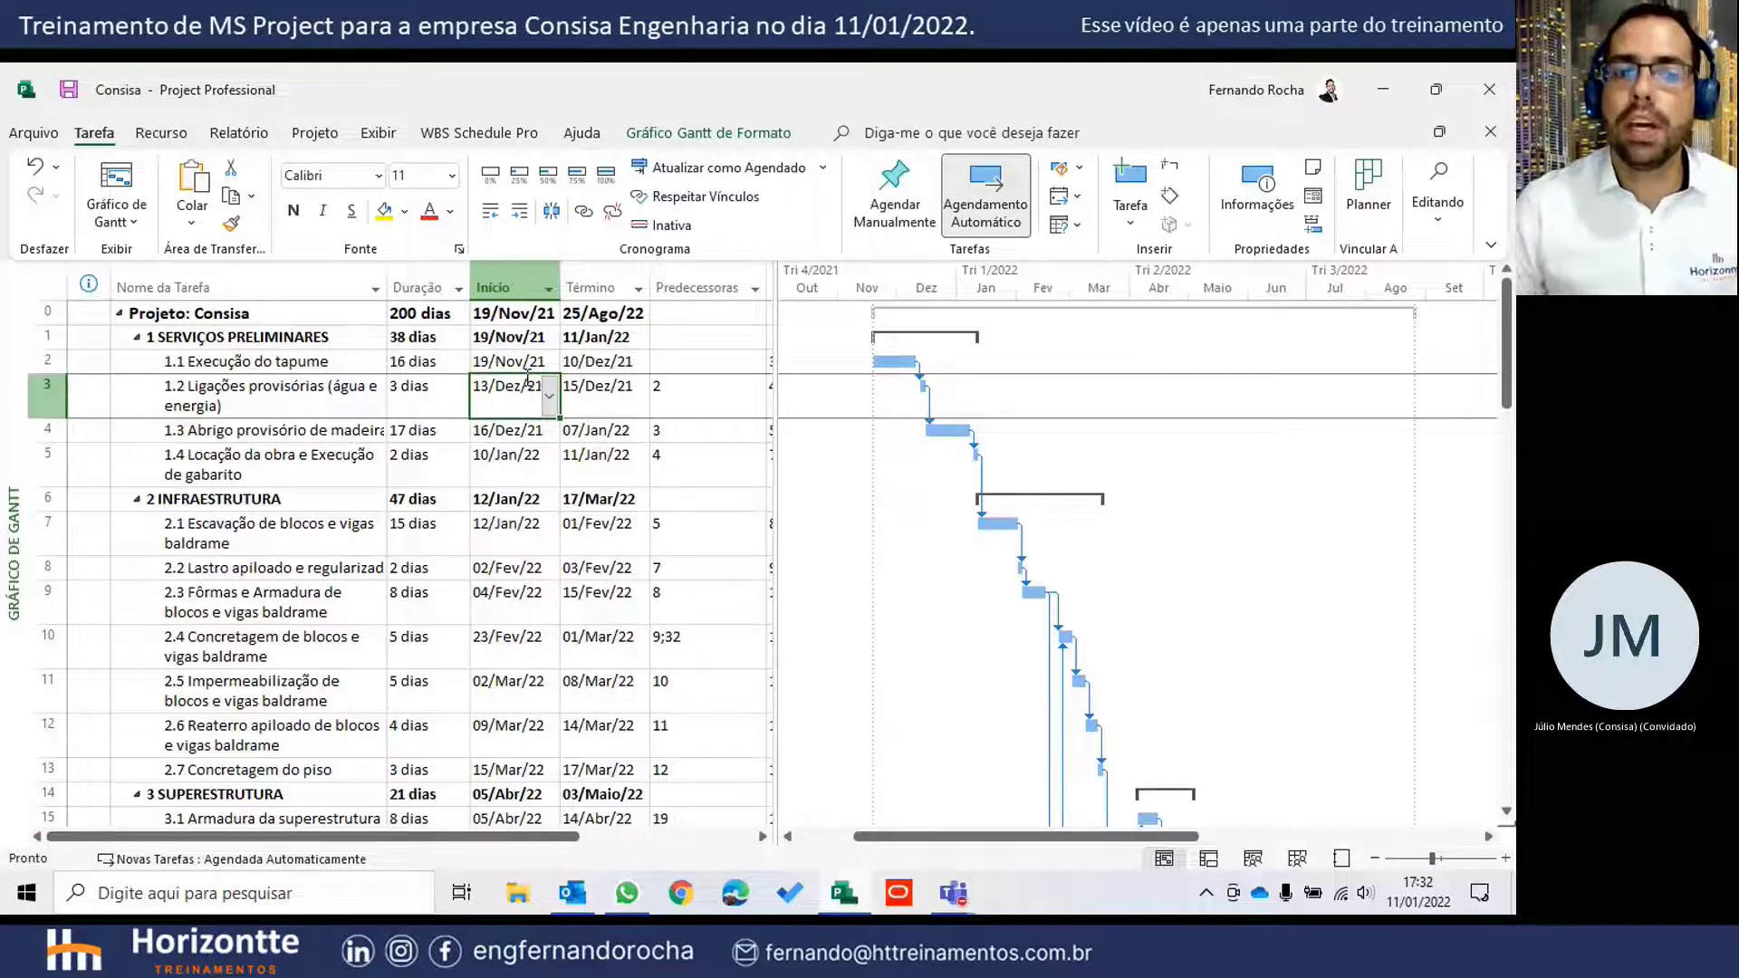
{"action": "left_click_drag", "start_coordinate": [522, 274], "coordinate": [597, 268]}
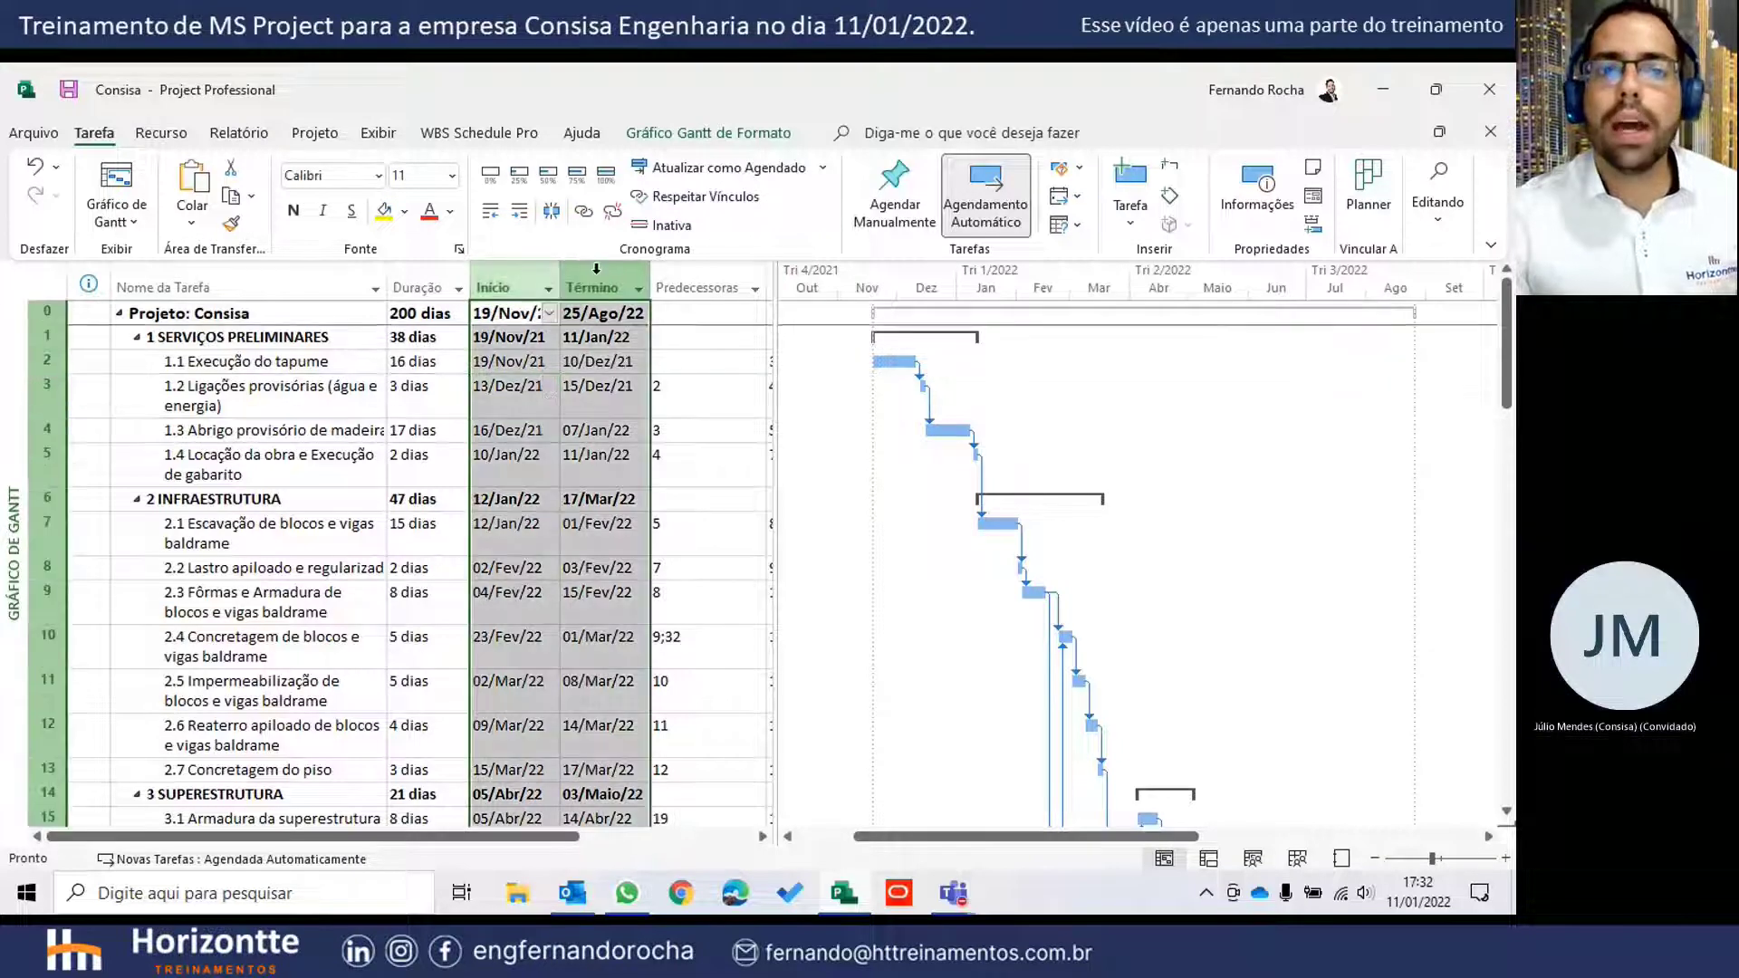
- Try to move the start of task 1.2 Ligações provisórias to 20/Dez/21, then dismiss the planning assistant without applying the change
{"action": "left_click", "coordinate": [549, 434]}
{"action": "left_click", "coordinate": [508, 376]}
{"action": "left_click", "coordinate": [549, 396]}
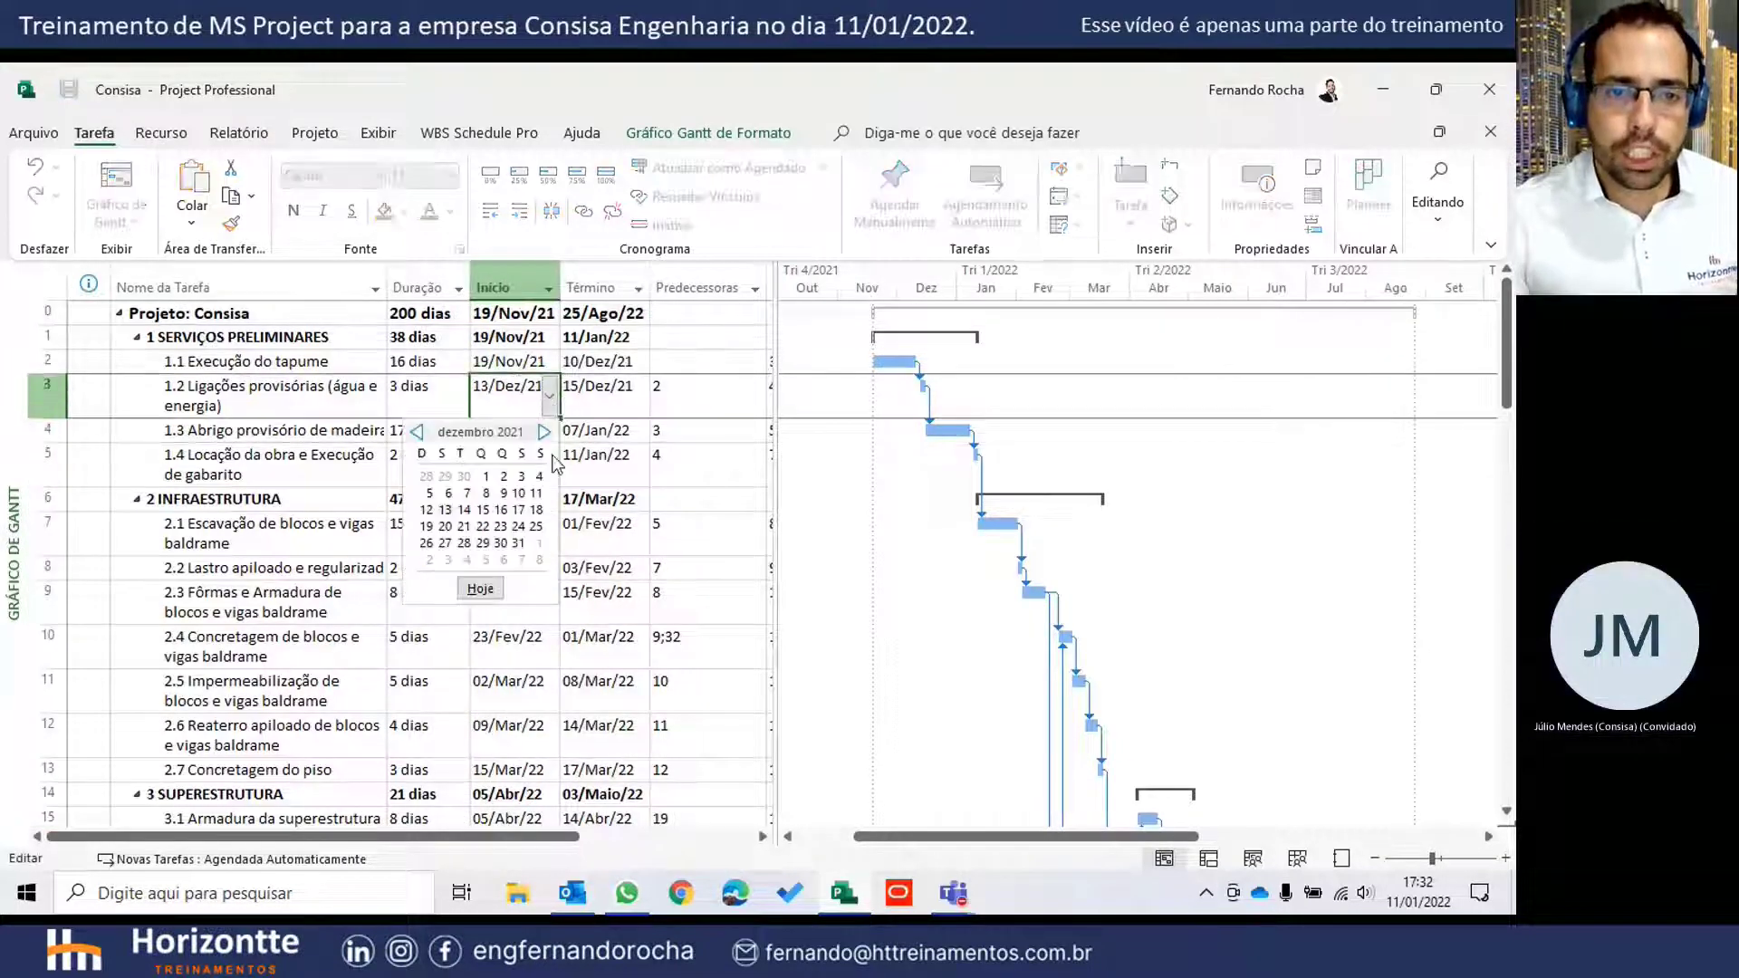
{"action": "left_click", "coordinate": [445, 527]}
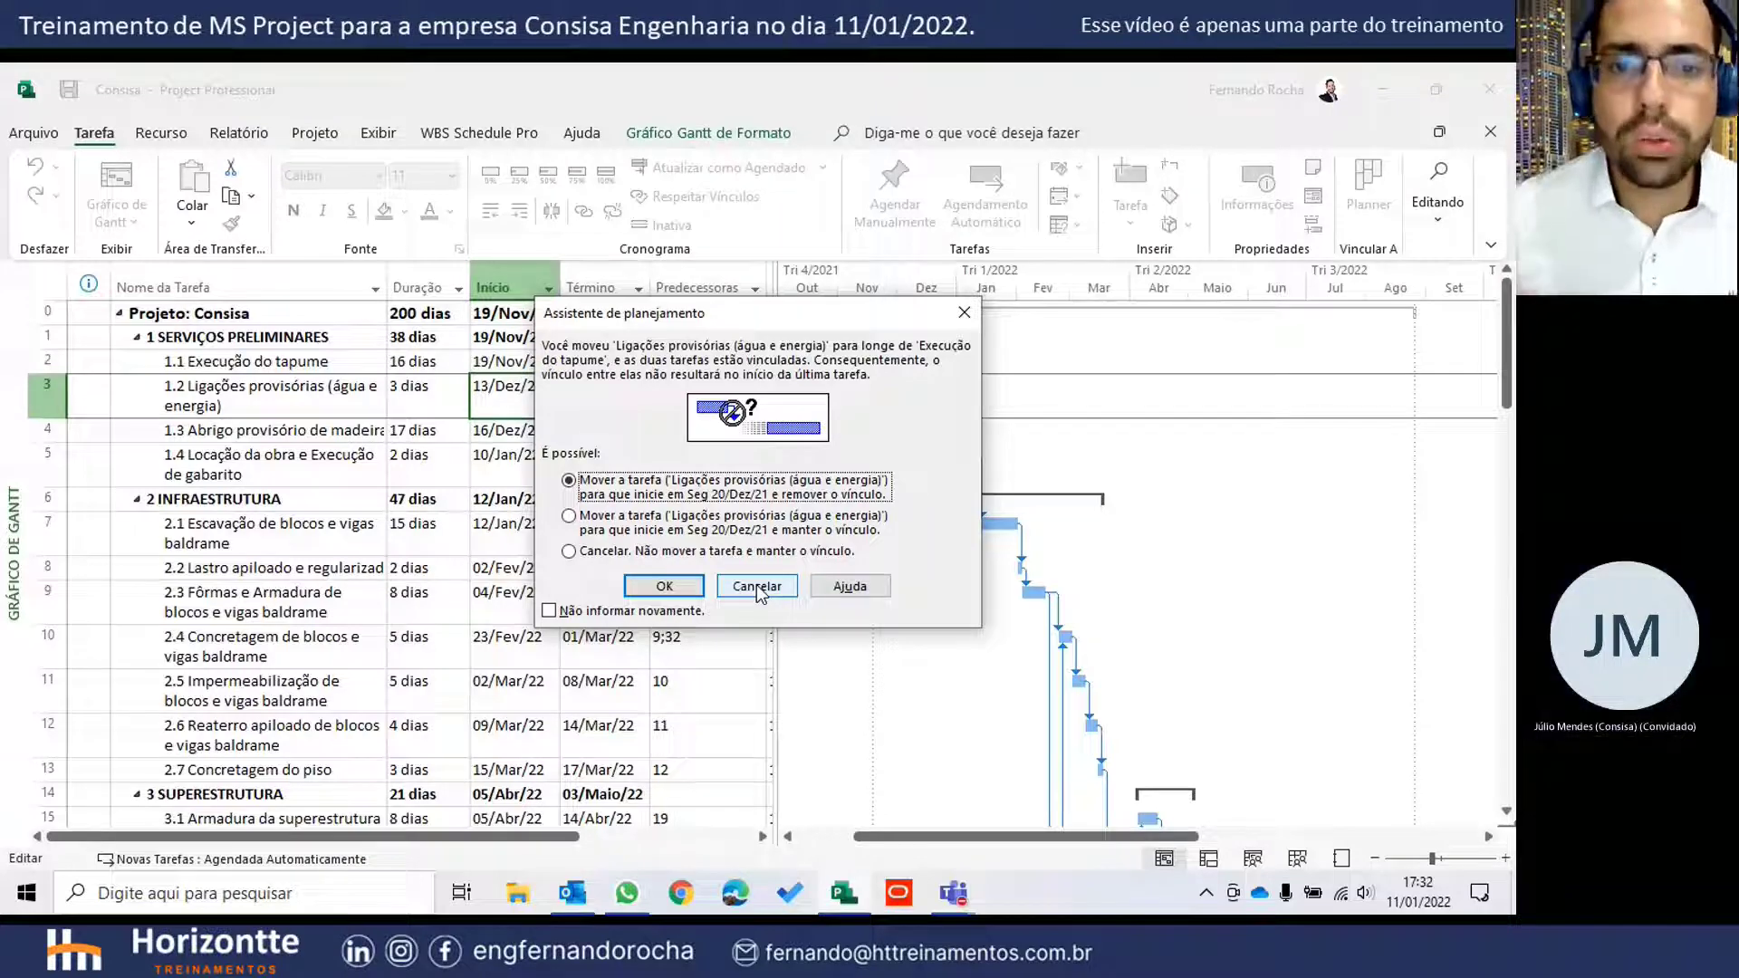
{"action": "left_click", "coordinate": [964, 312]}
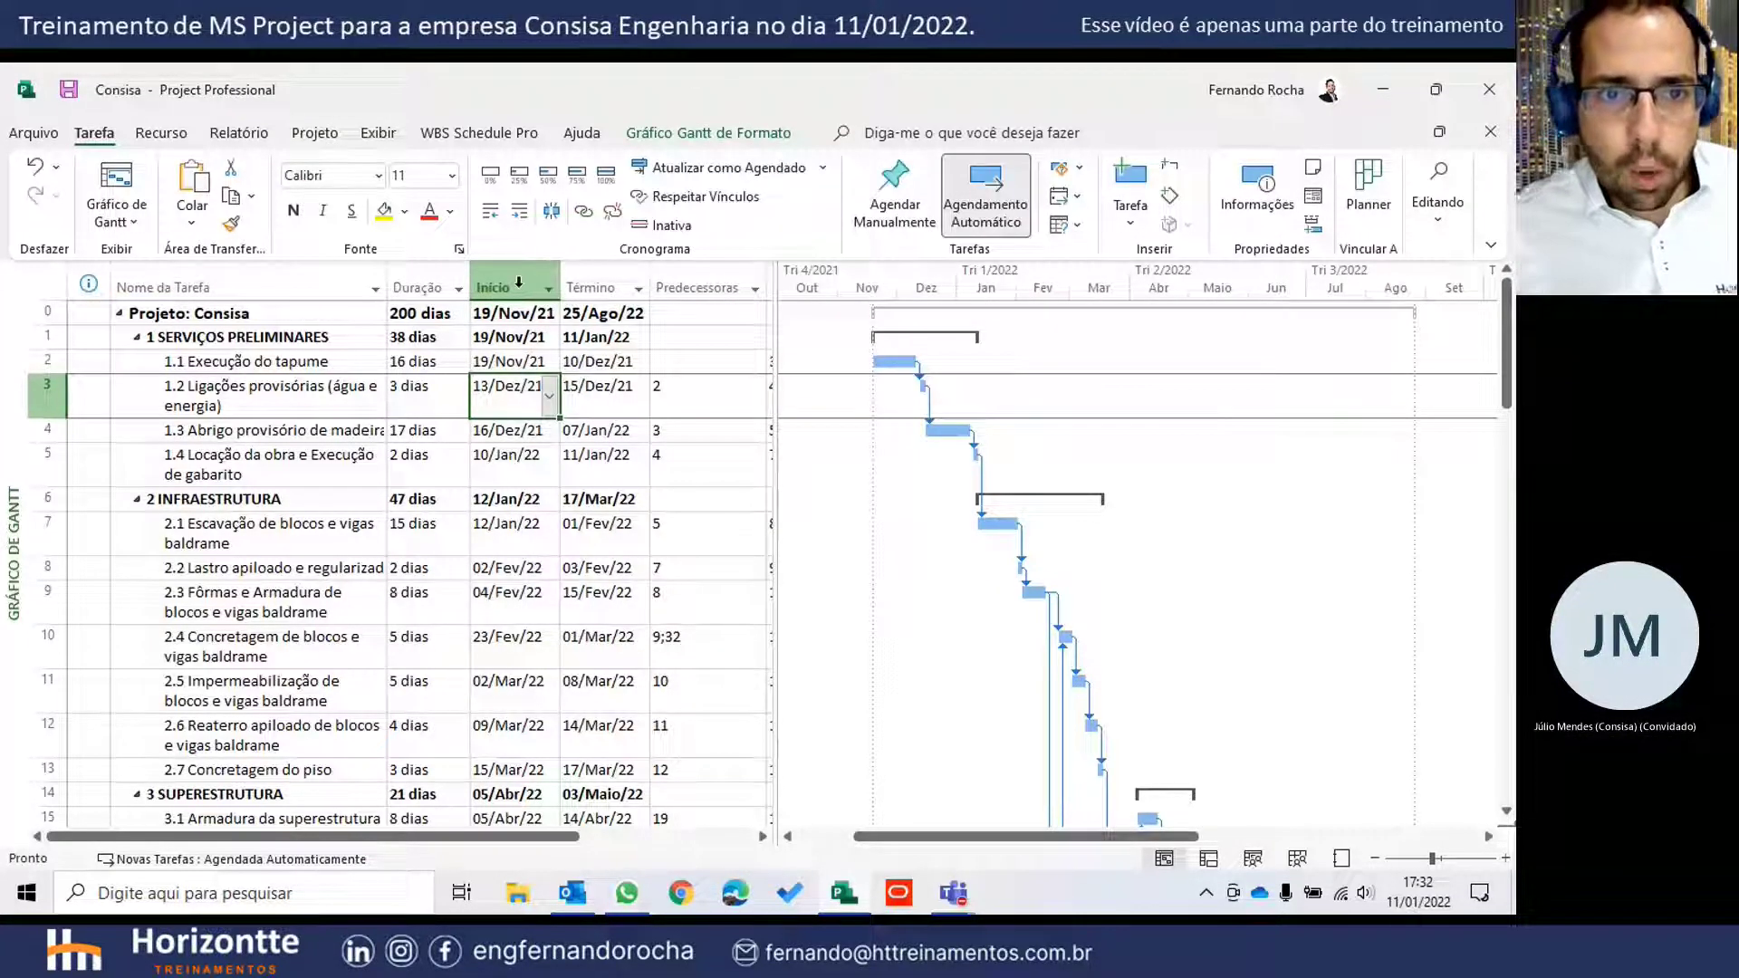
{"action": "left_click_drag", "start_coordinate": [537, 283], "coordinate": [590, 283]}
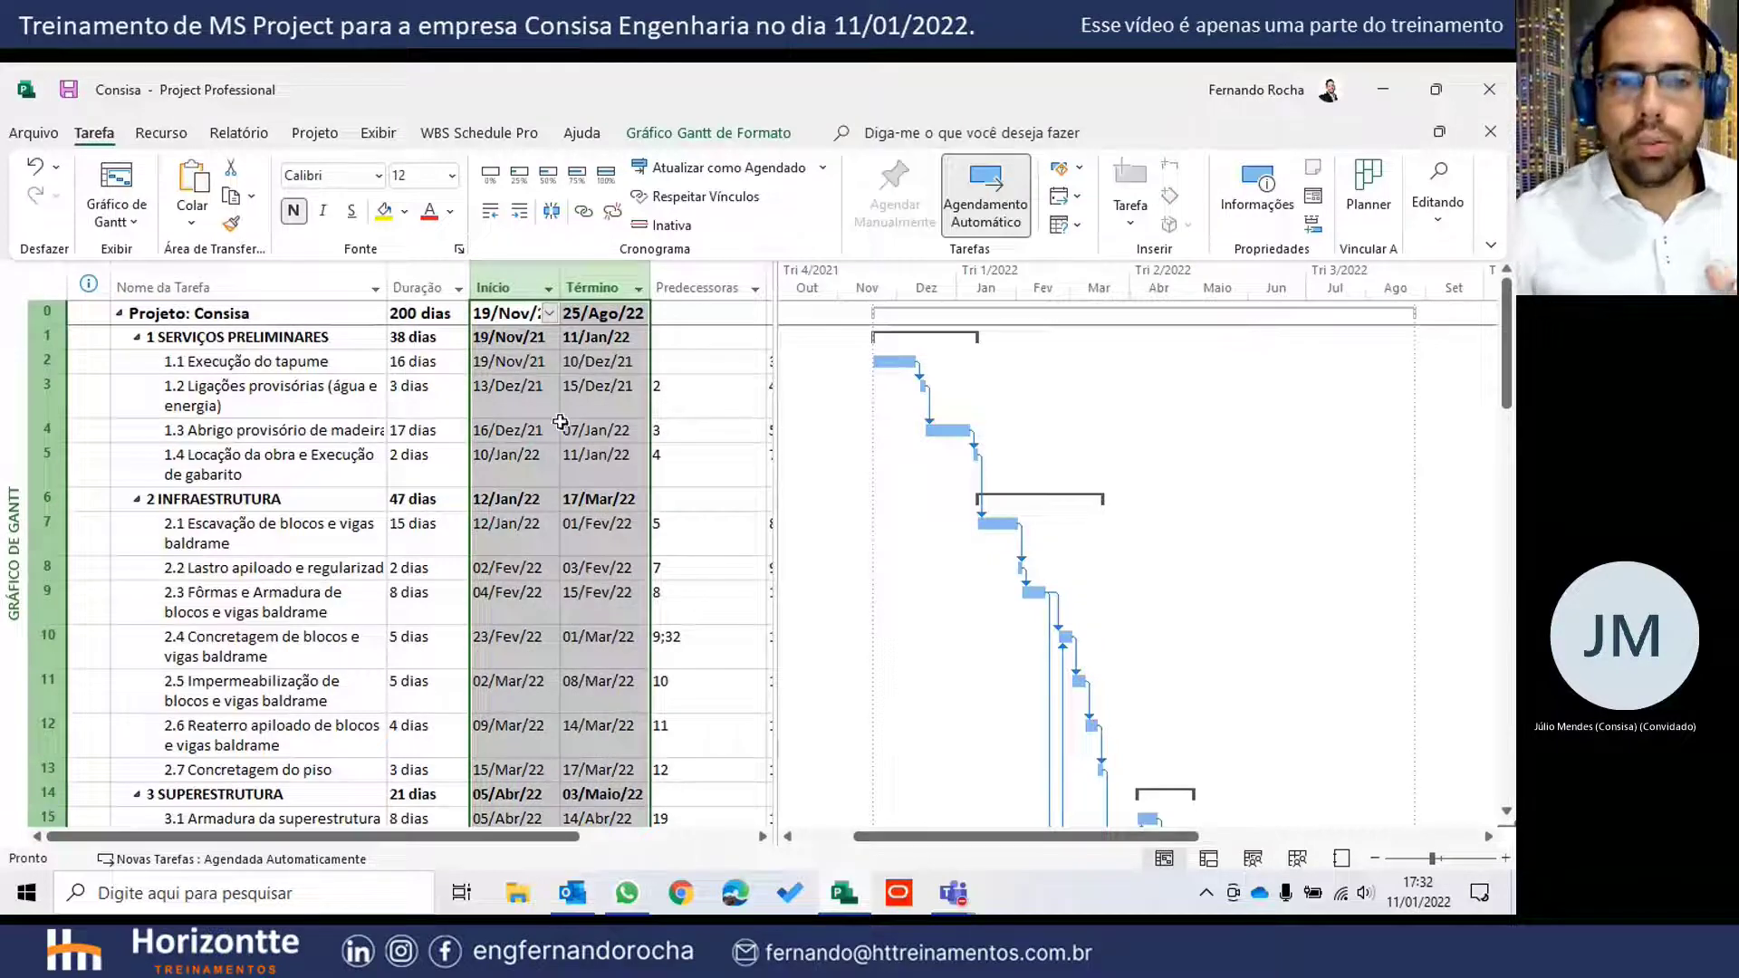
{"action": "left_click", "coordinate": [420, 286]}
{"action": "left_click", "coordinate": [687, 288]}
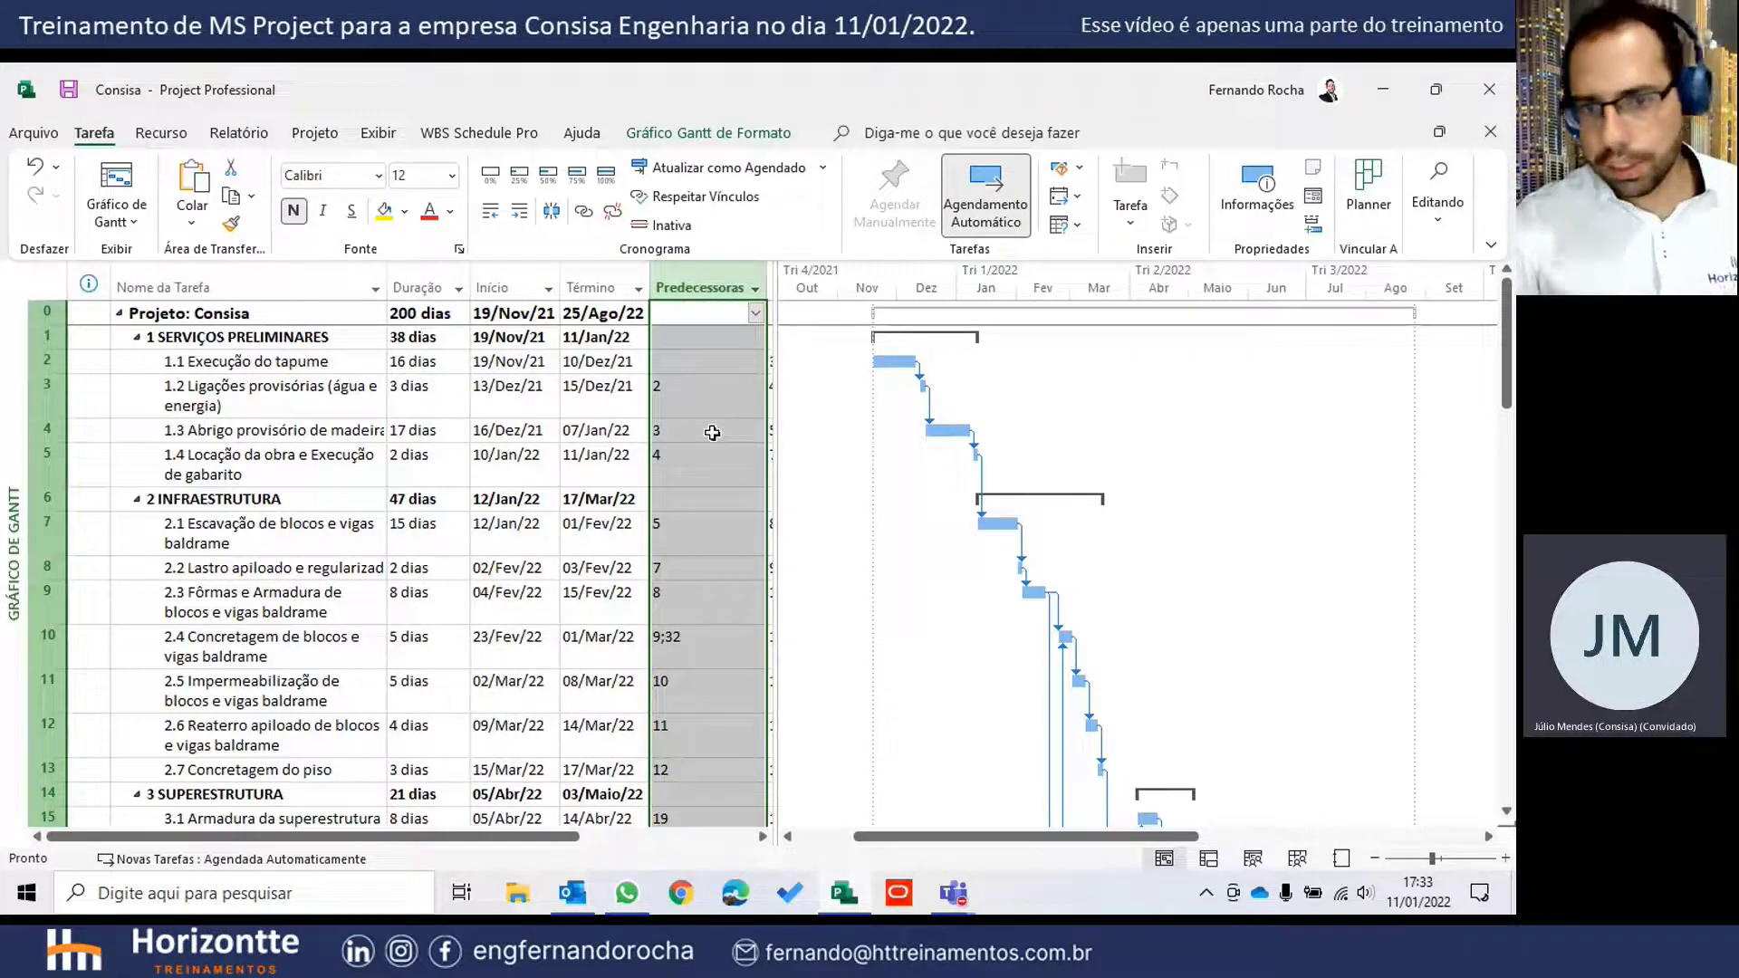
{"action": "left_click", "coordinate": [507, 499]}
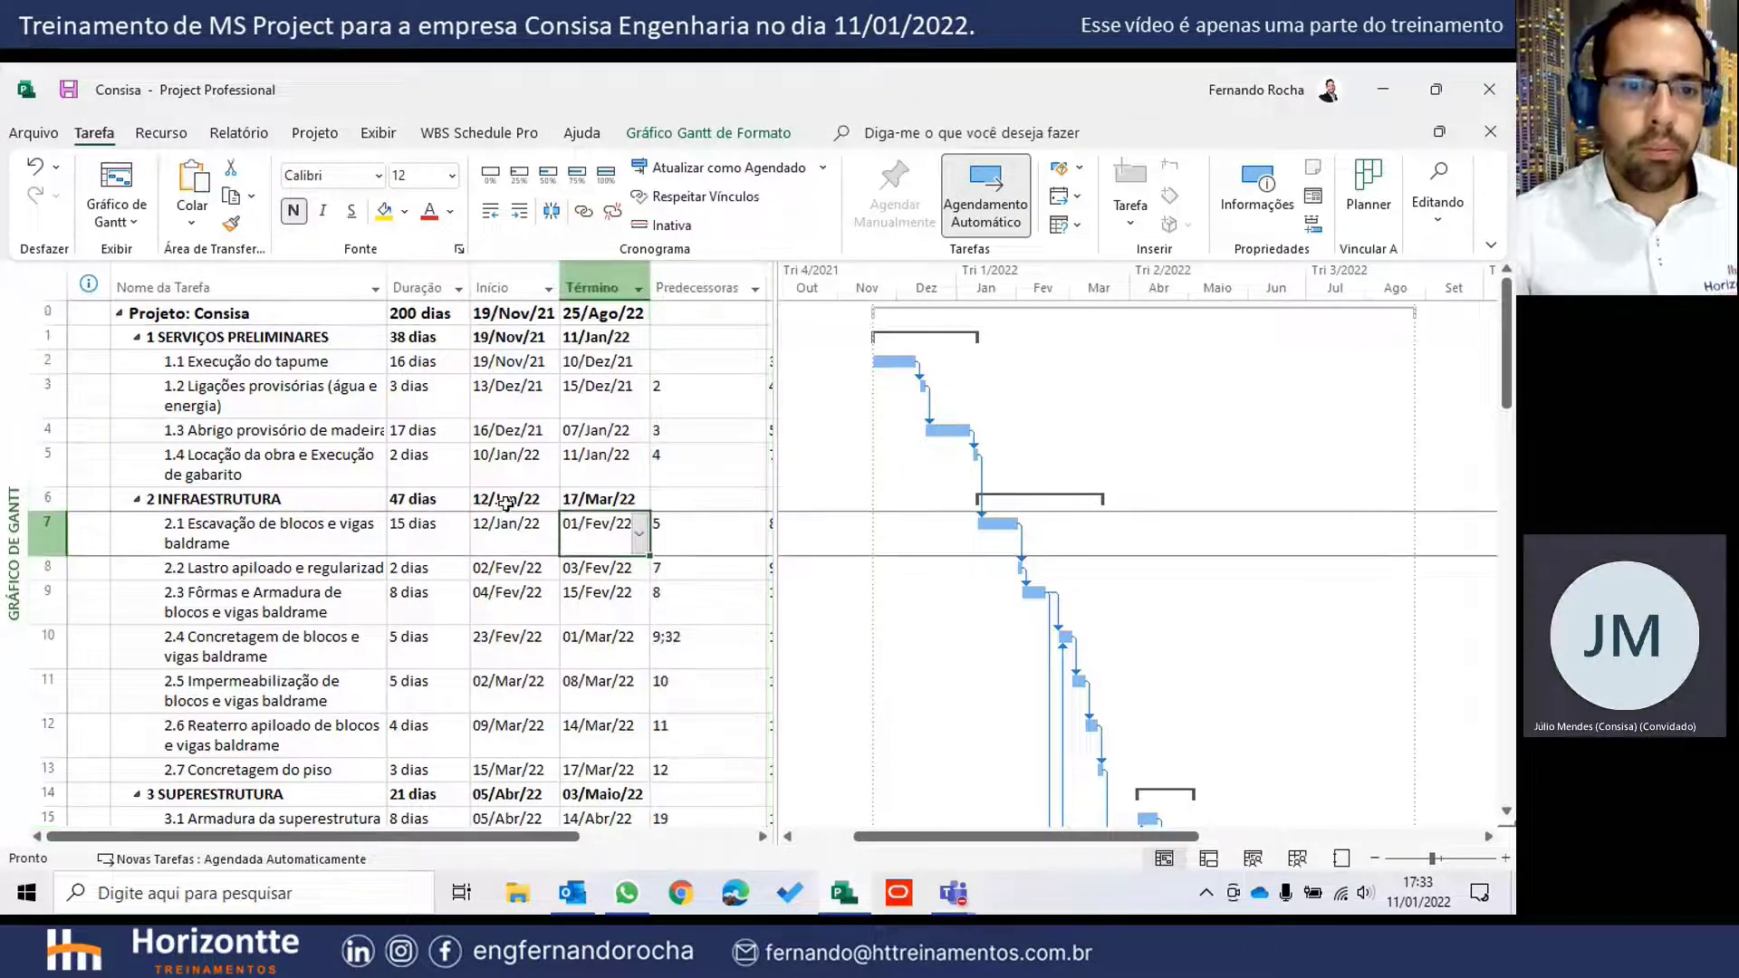
- Insert a narrow Modo da Tarefa column before Nome da Tarefa and widen the table area to show the full Predecessoras column
{"action": "left_click", "coordinate": [175, 286]}
{"action": "right_click", "coordinate": [175, 286]}
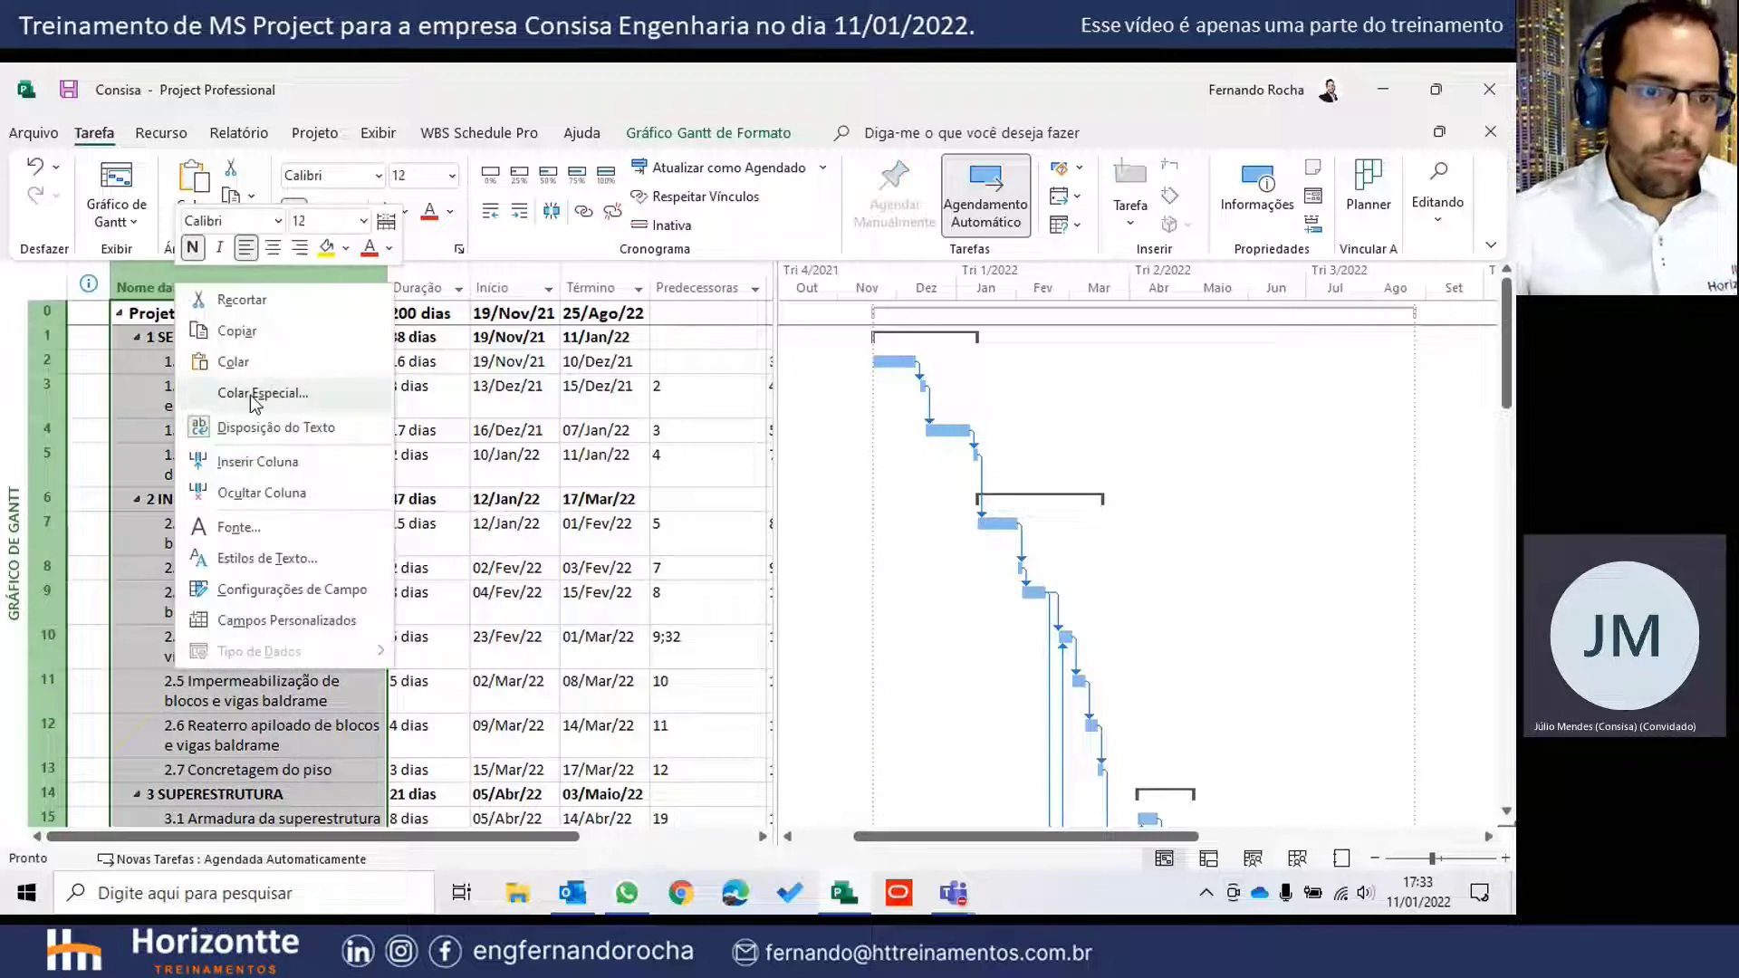
{"action": "left_click", "coordinate": [256, 462]}
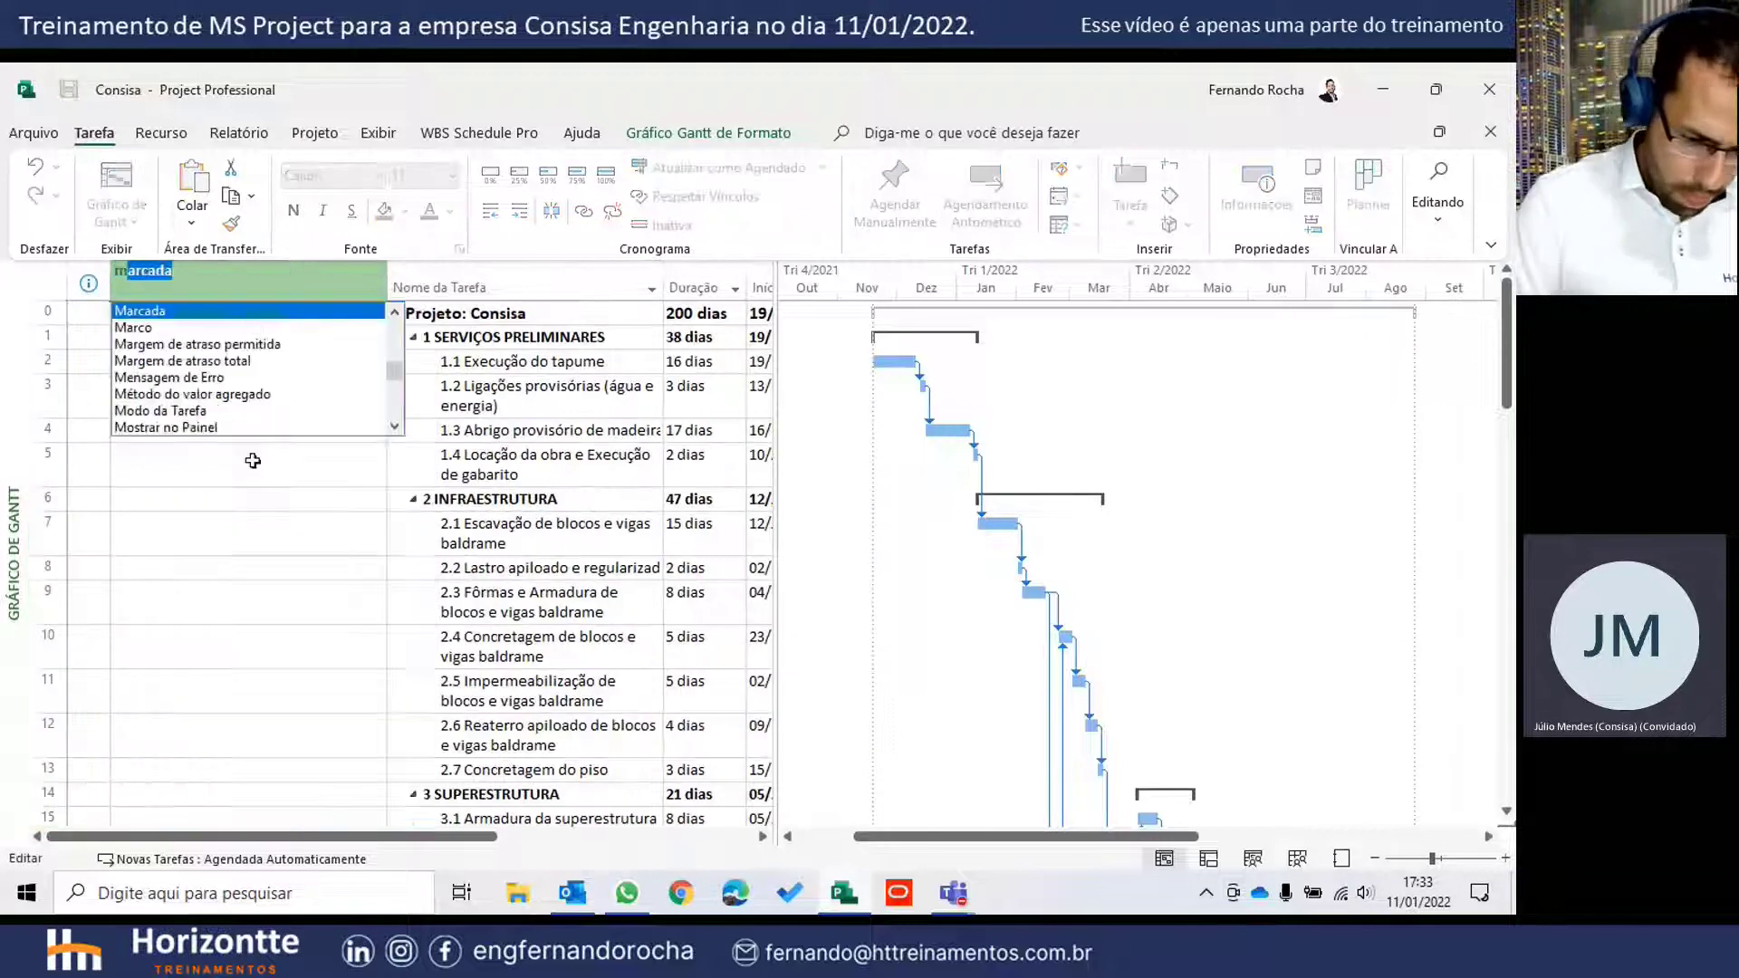
{"action": "type", "text": "modo da Taref"}
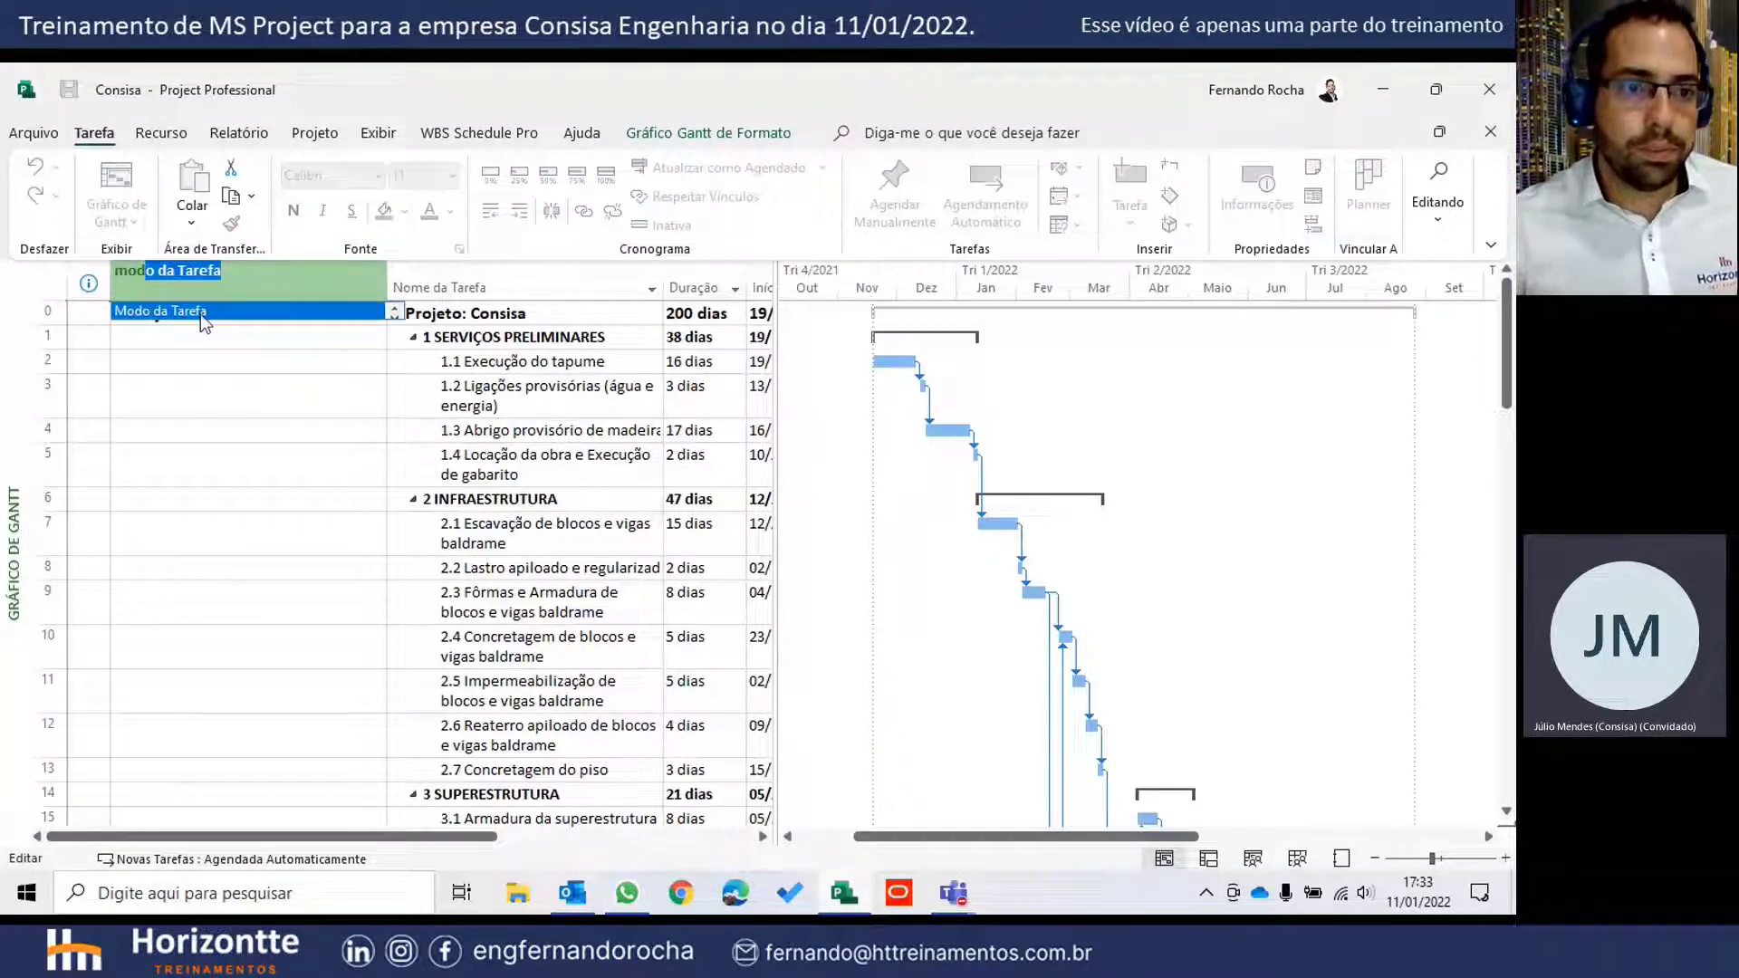
{"action": "key", "text": "Return"}
{"action": "left_click_drag", "start_coordinate": [388, 283], "coordinate": [187, 283]}
{"action": "left_click", "coordinate": [257, 390]}
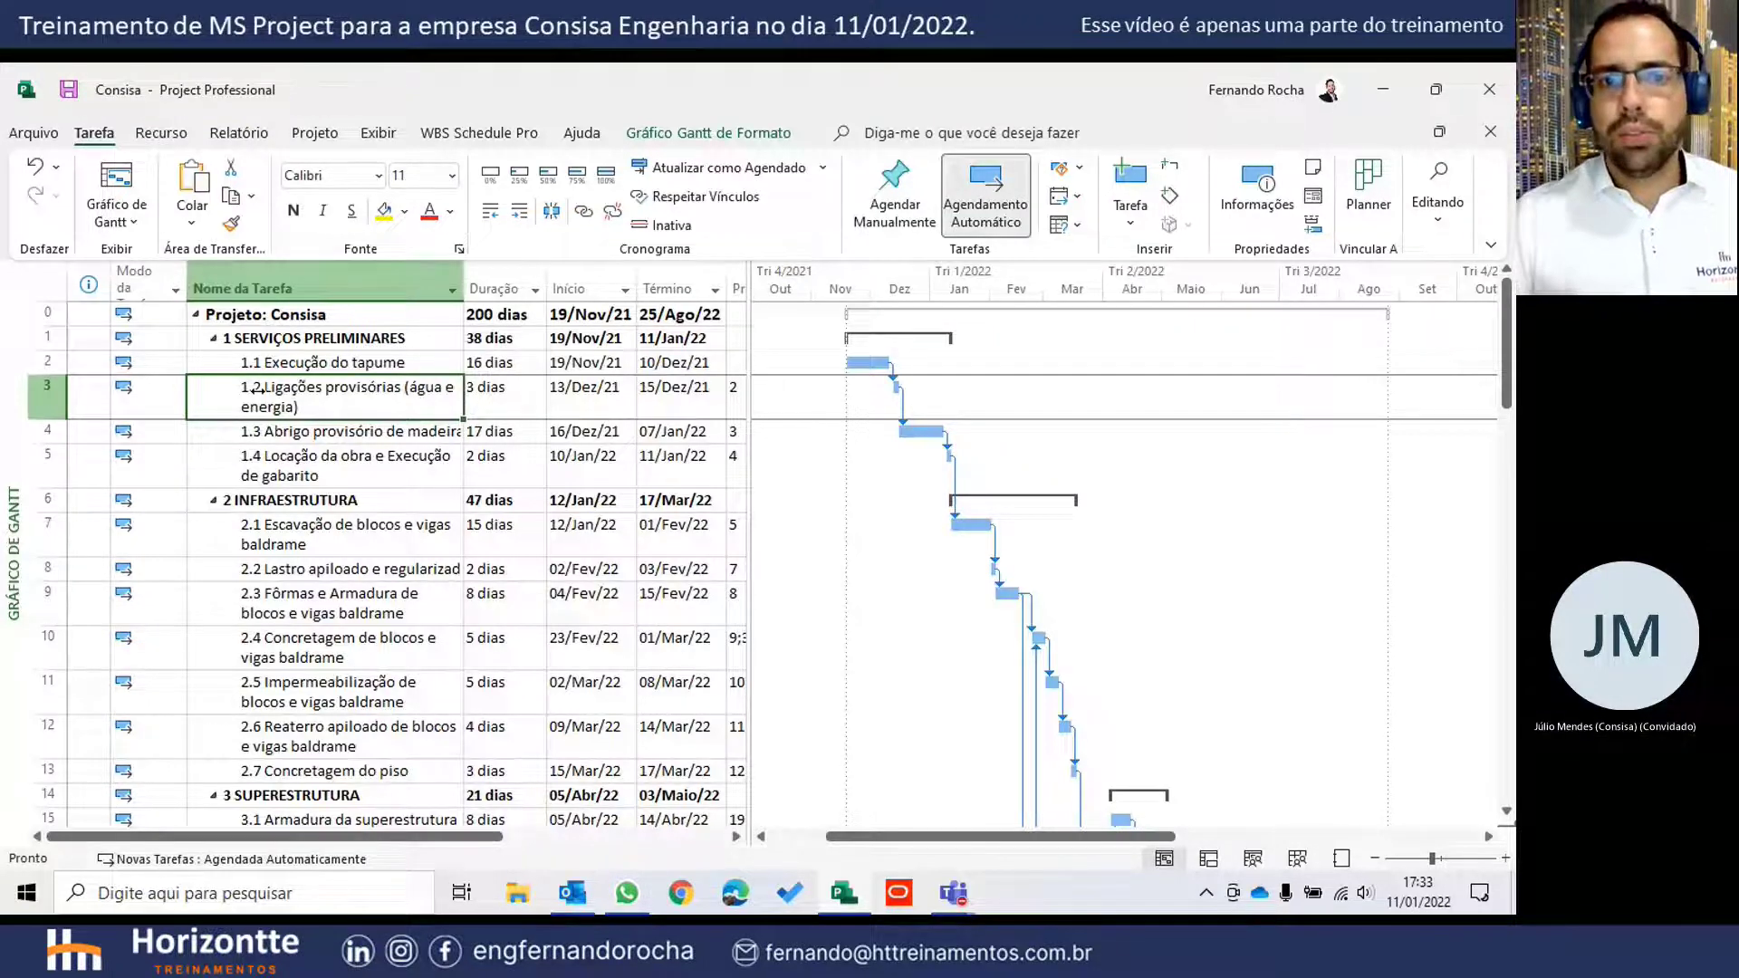
{"action": "left_click_drag", "start_coordinate": [751, 307], "coordinate": [850, 308]}
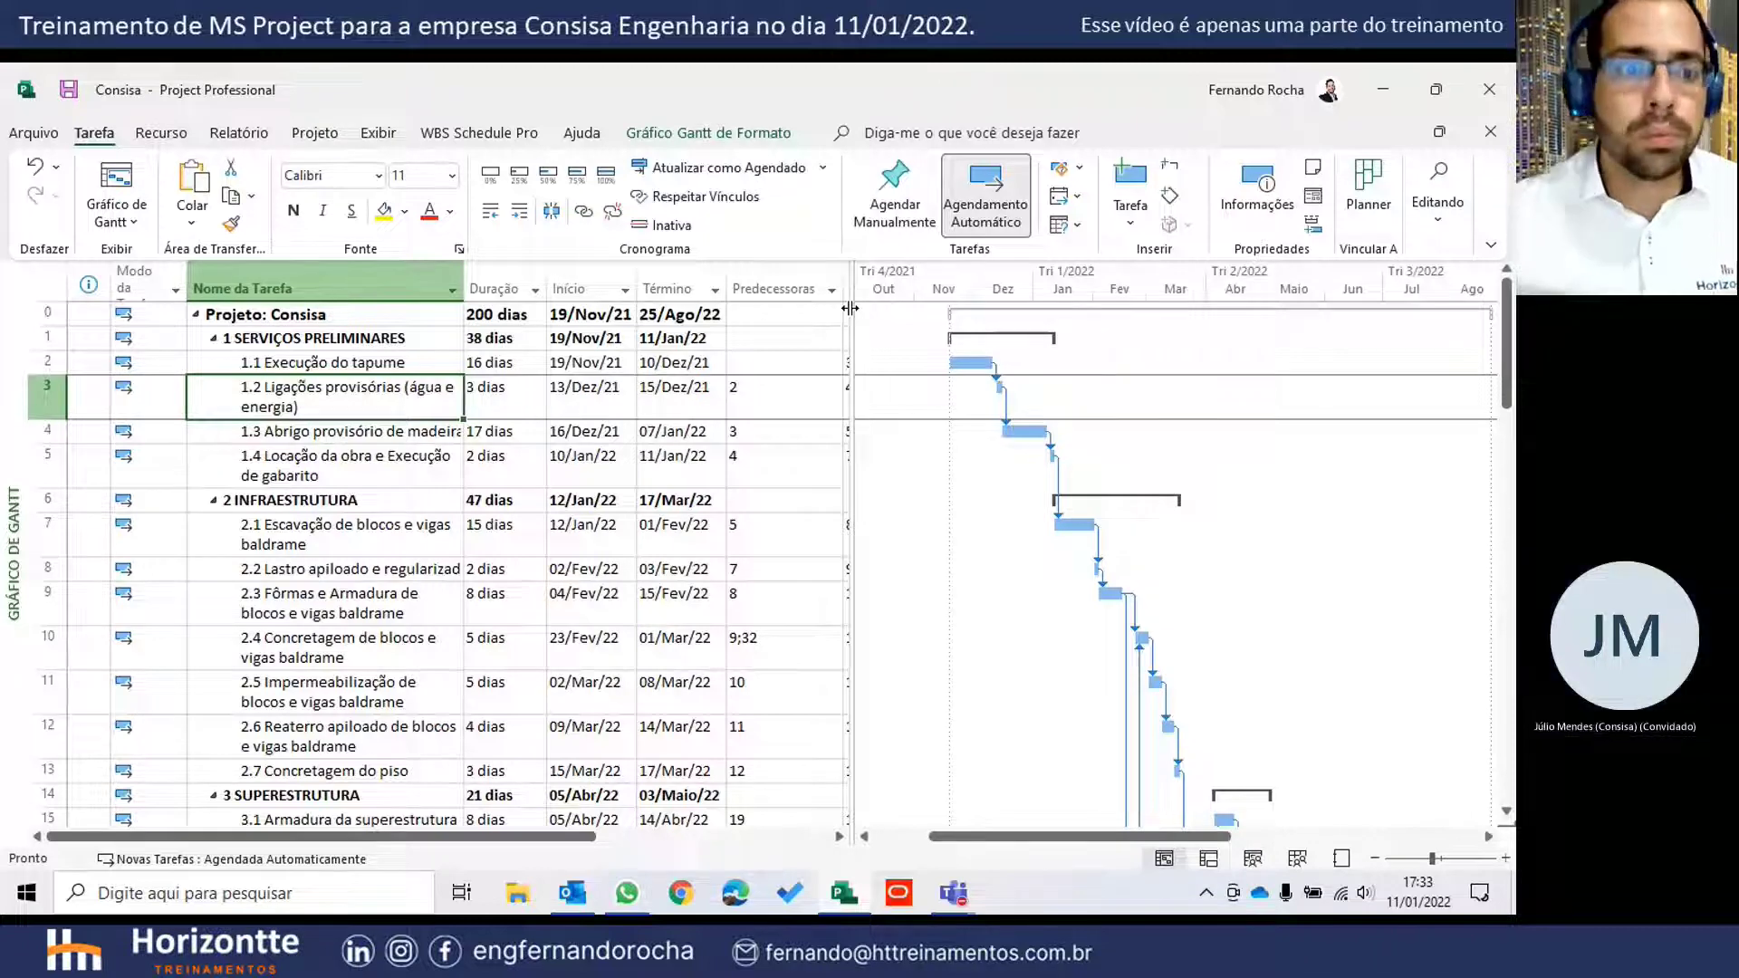
- Check the task mode of every task in the schedule, along with the Início, Duração and Predecessoras columns
{"action": "left_click", "coordinate": [335, 460]}
{"action": "left_click", "coordinate": [338, 435]}
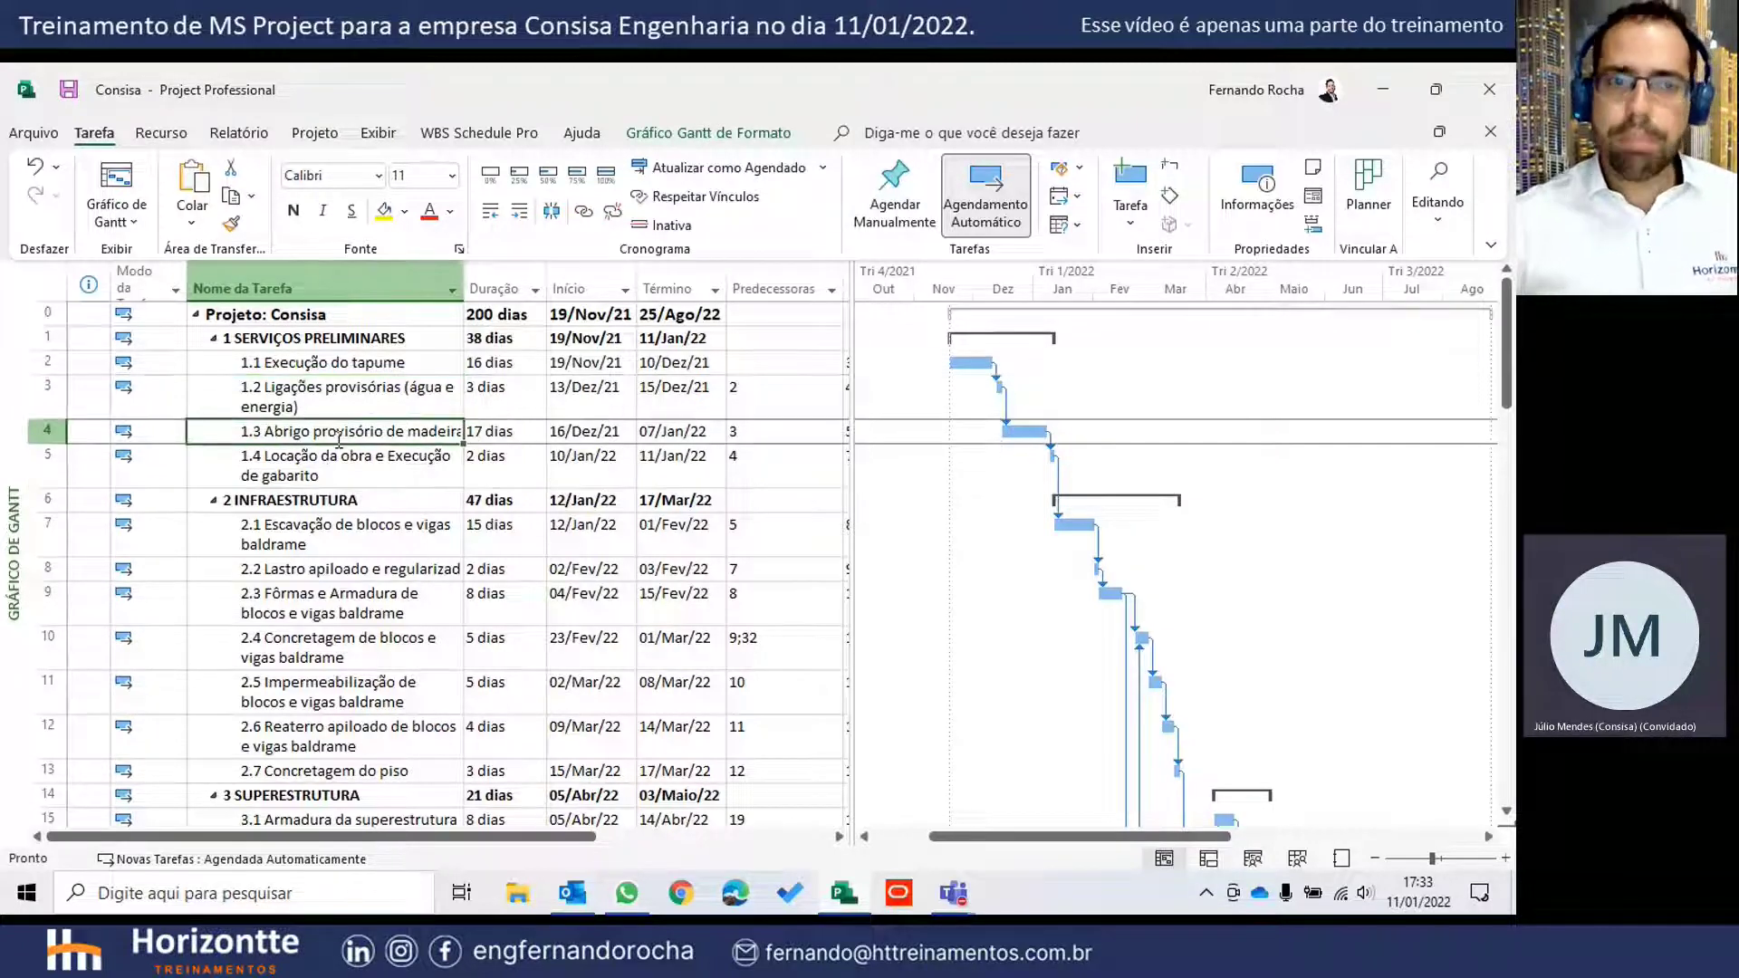
{"action": "left_click", "coordinate": [353, 396]}
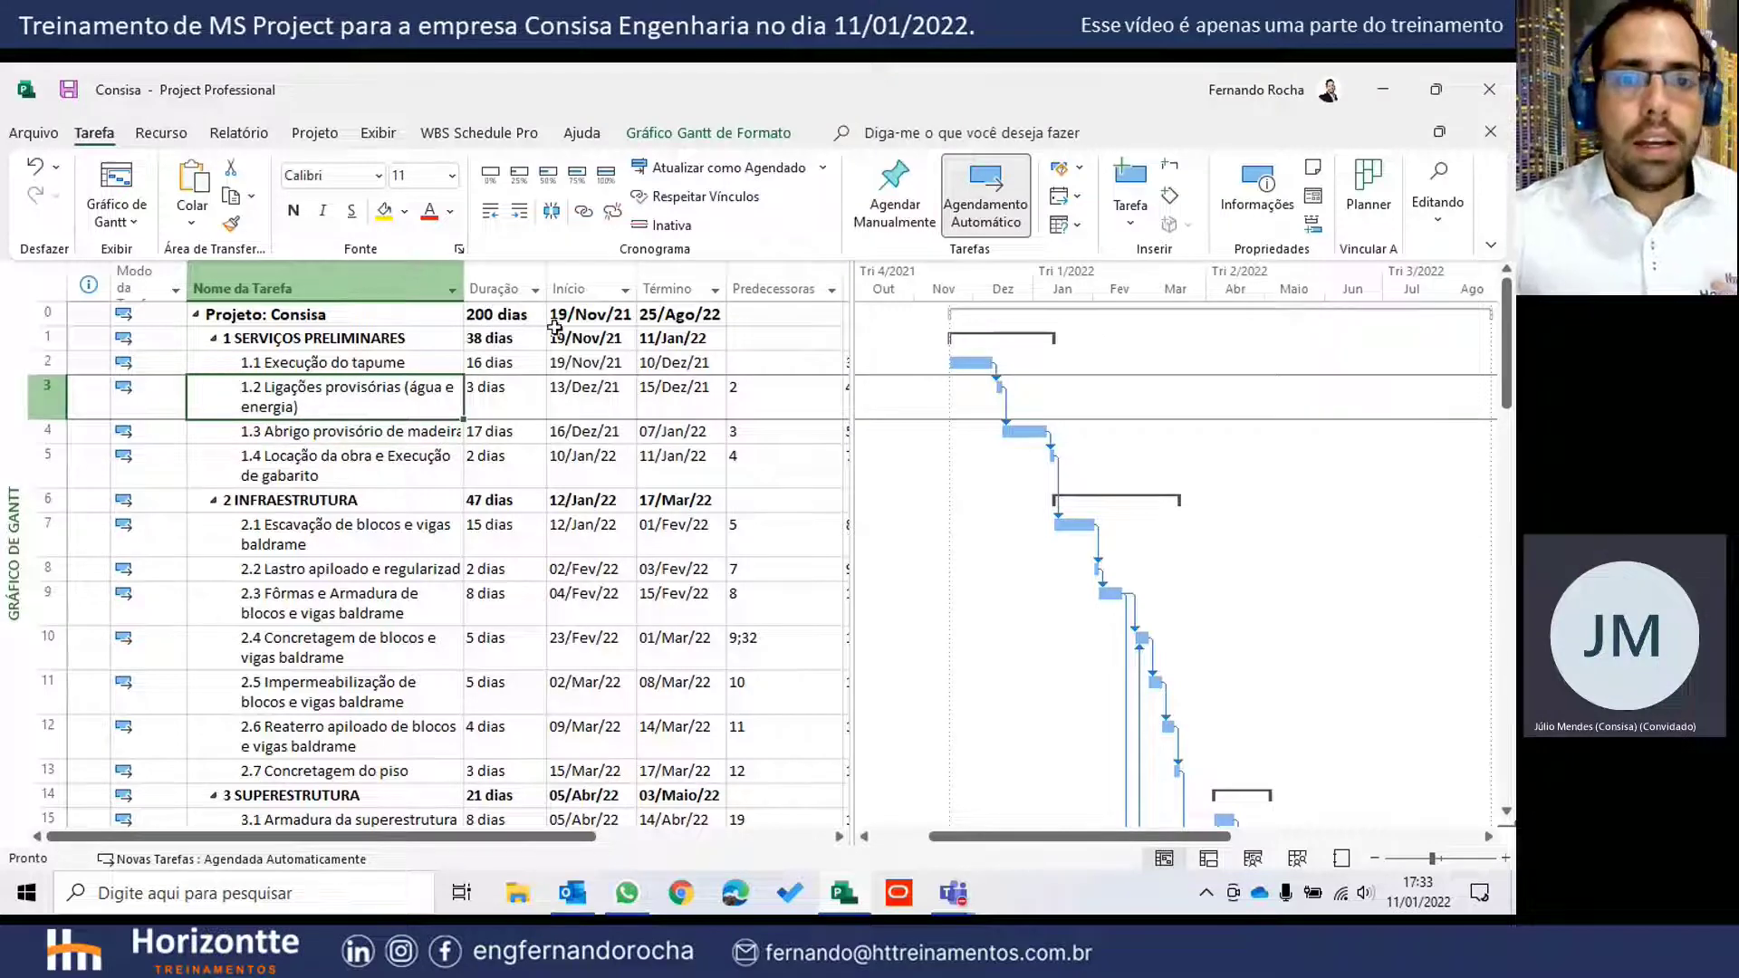
{"action": "left_click", "coordinate": [590, 288]}
{"action": "left_click", "coordinate": [140, 281]}
{"action": "left_click", "coordinate": [151, 360]}
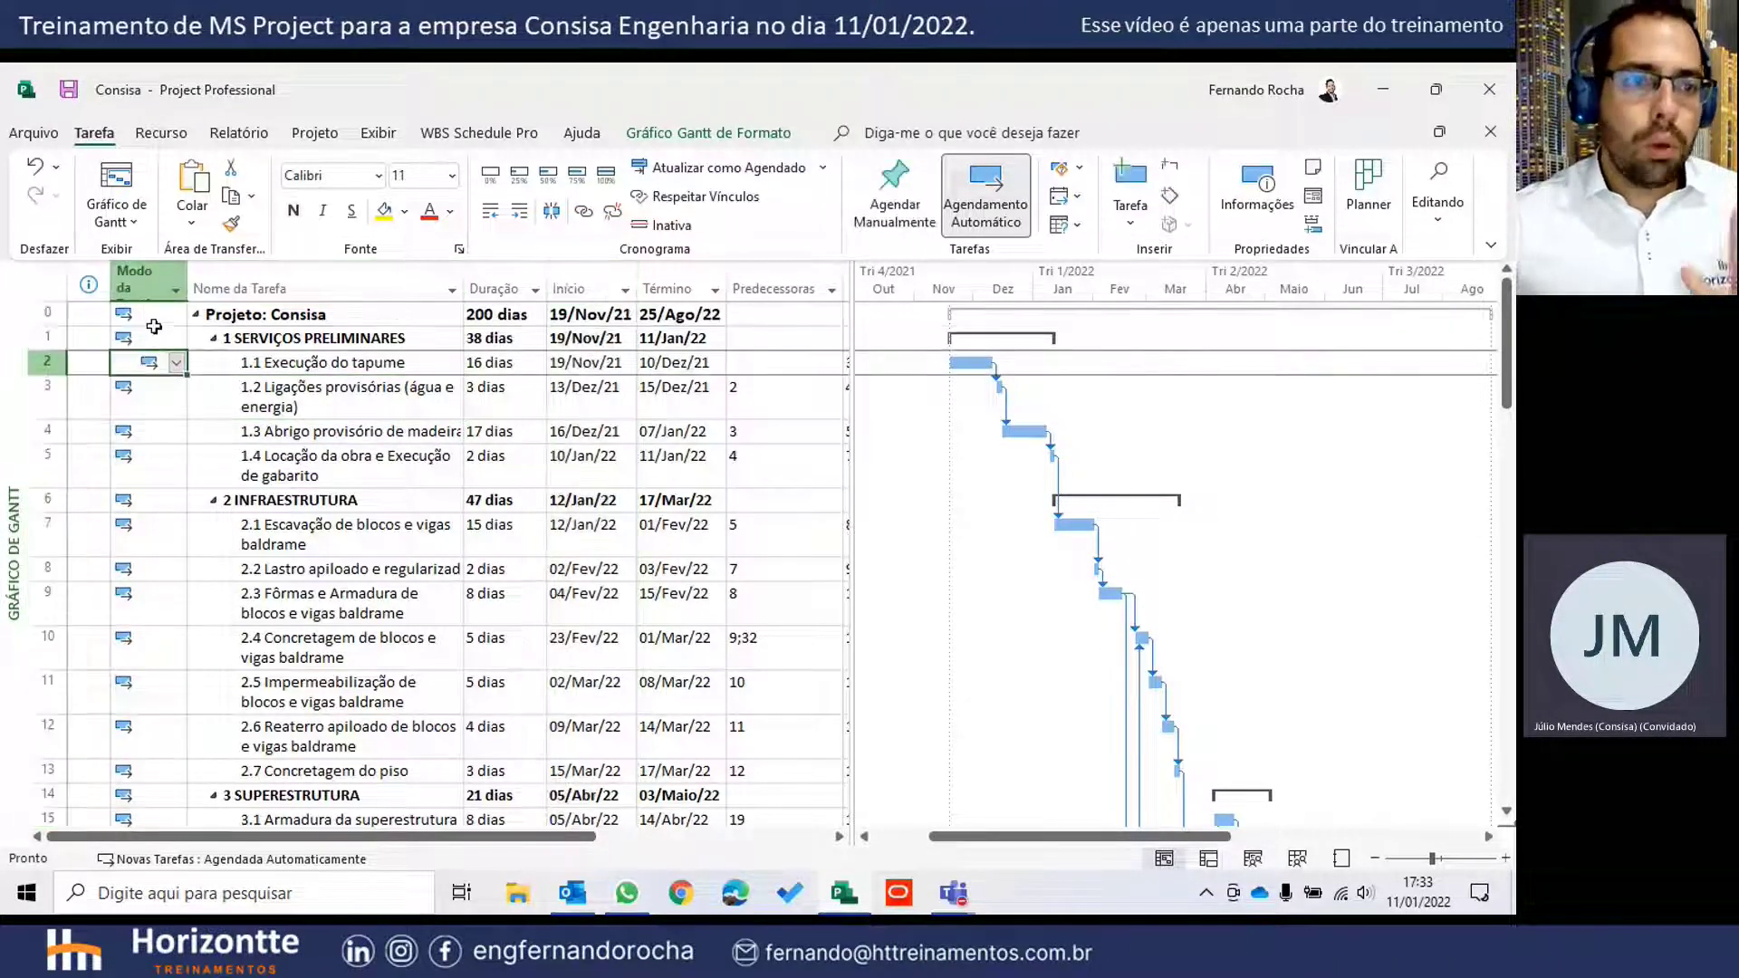
{"action": "scroll", "coordinate": [151, 363], "scroll_direction": "down", "scroll_amount": 10}
{"action": "scroll", "coordinate": [154, 378], "scroll_direction": "up", "scroll_amount": 10}
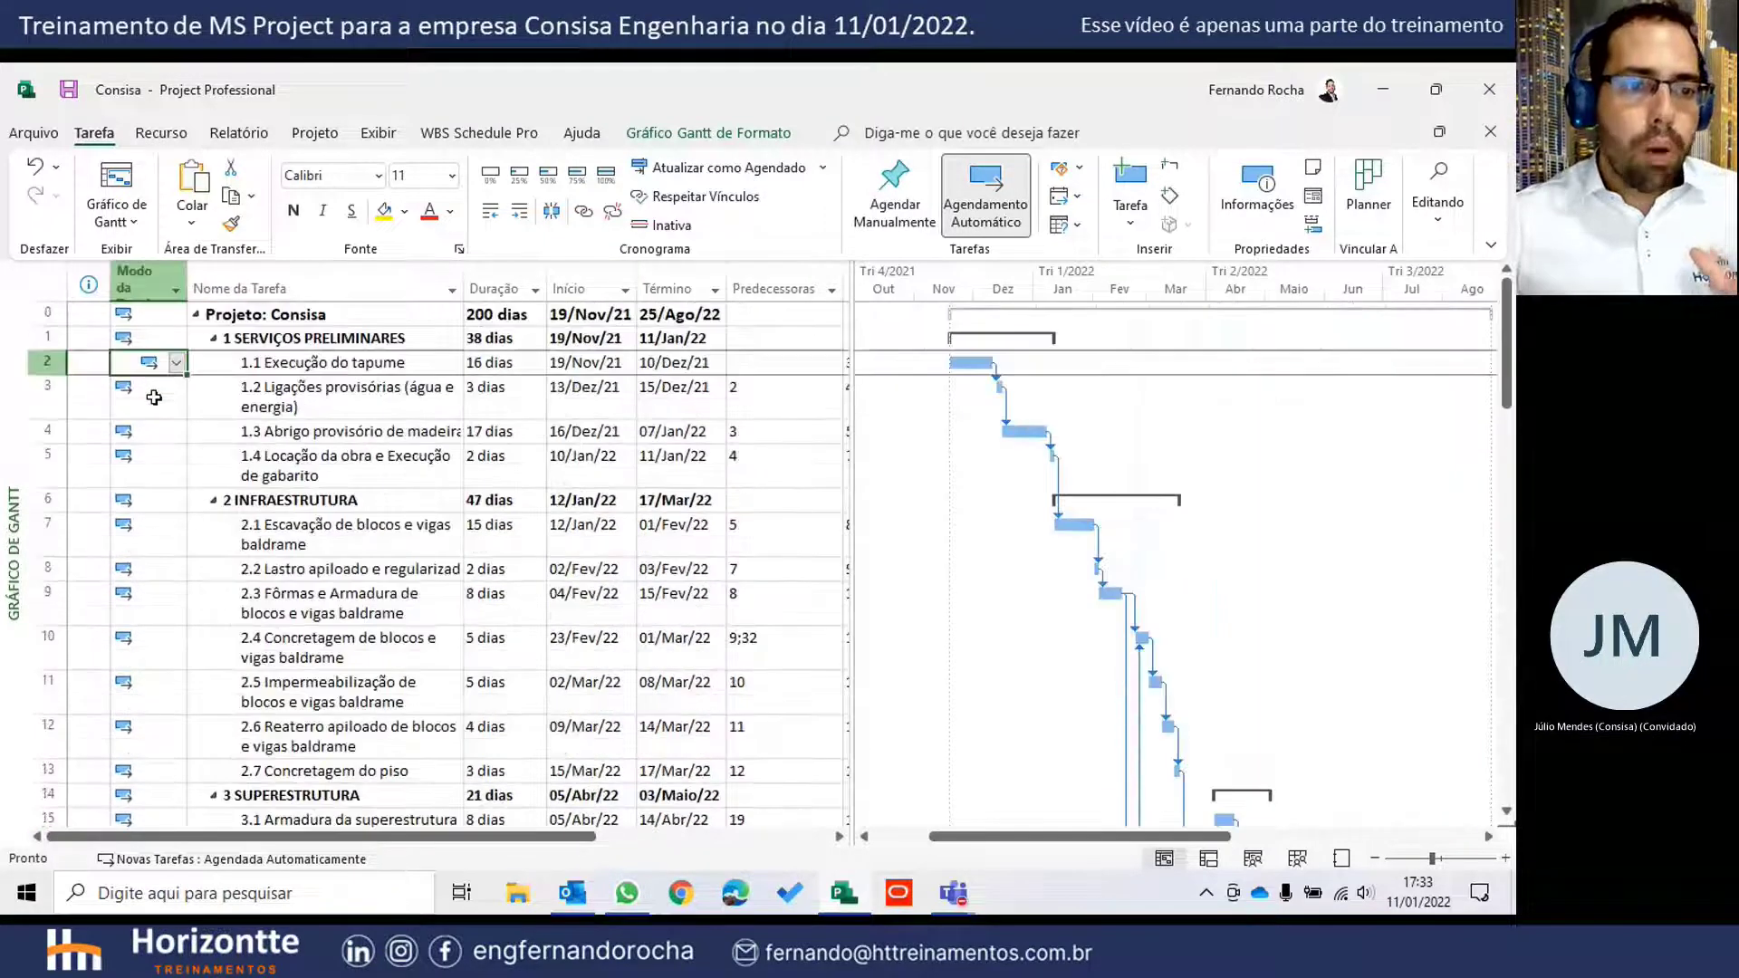
{"action": "left_click", "coordinate": [376, 396]}
{"action": "left_click", "coordinate": [493, 288]}
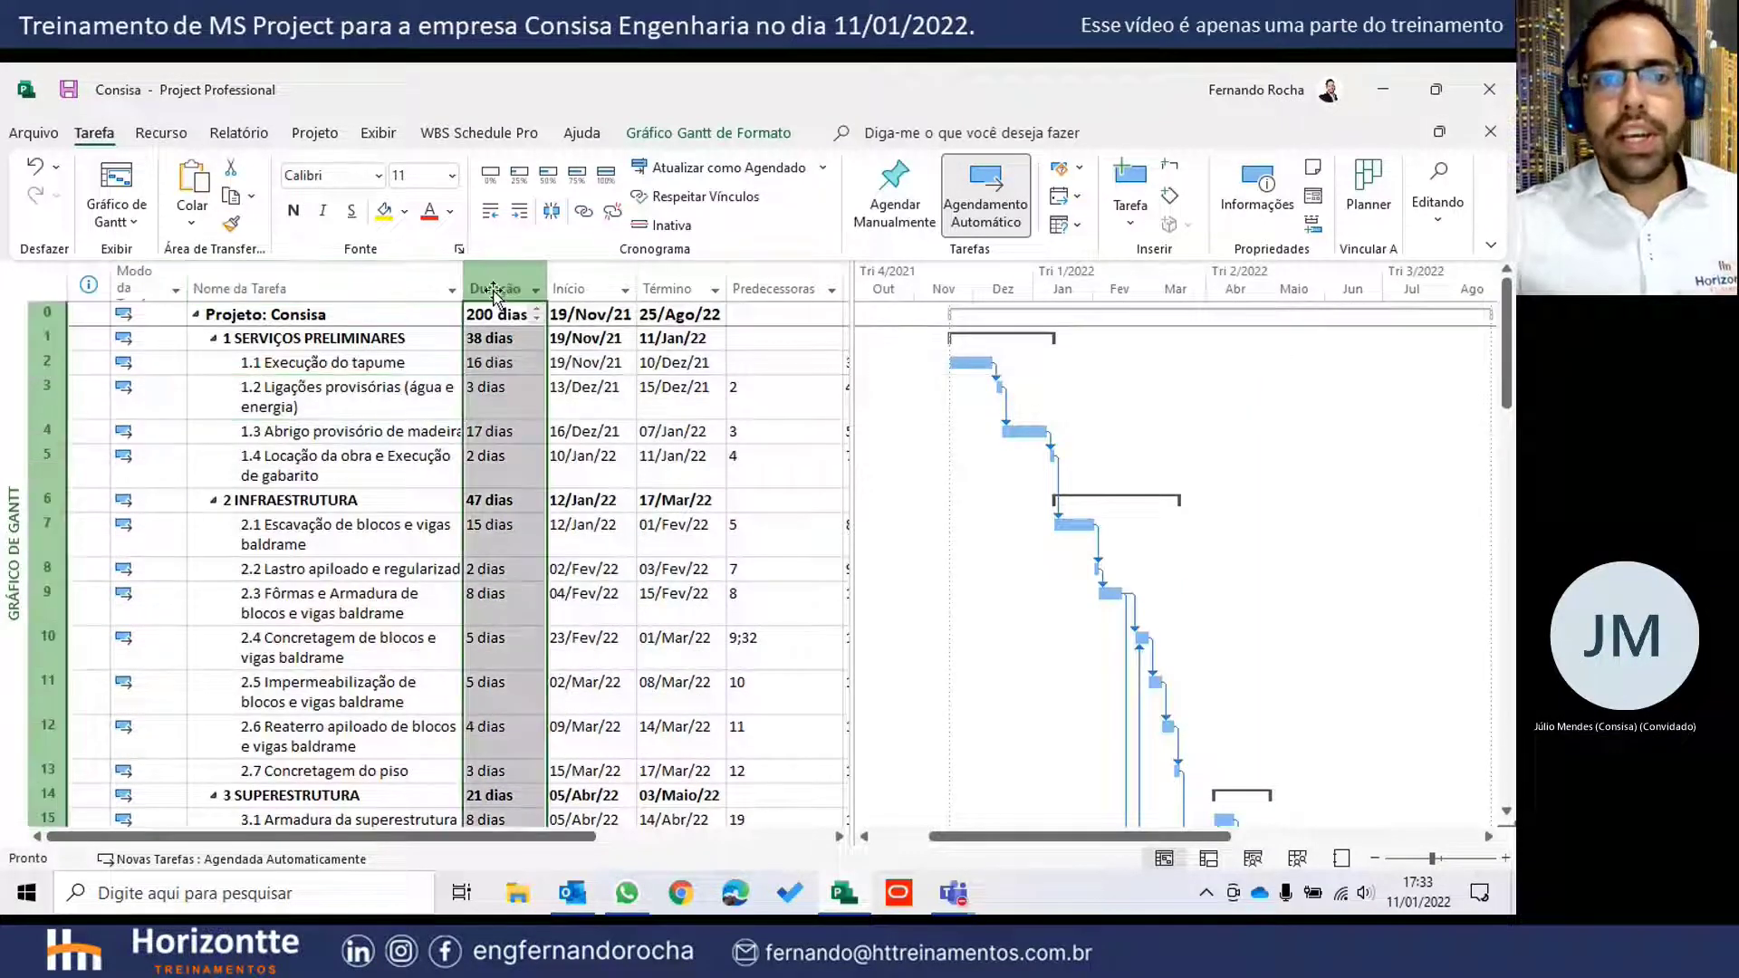
{"action": "left_click", "coordinate": [759, 289]}
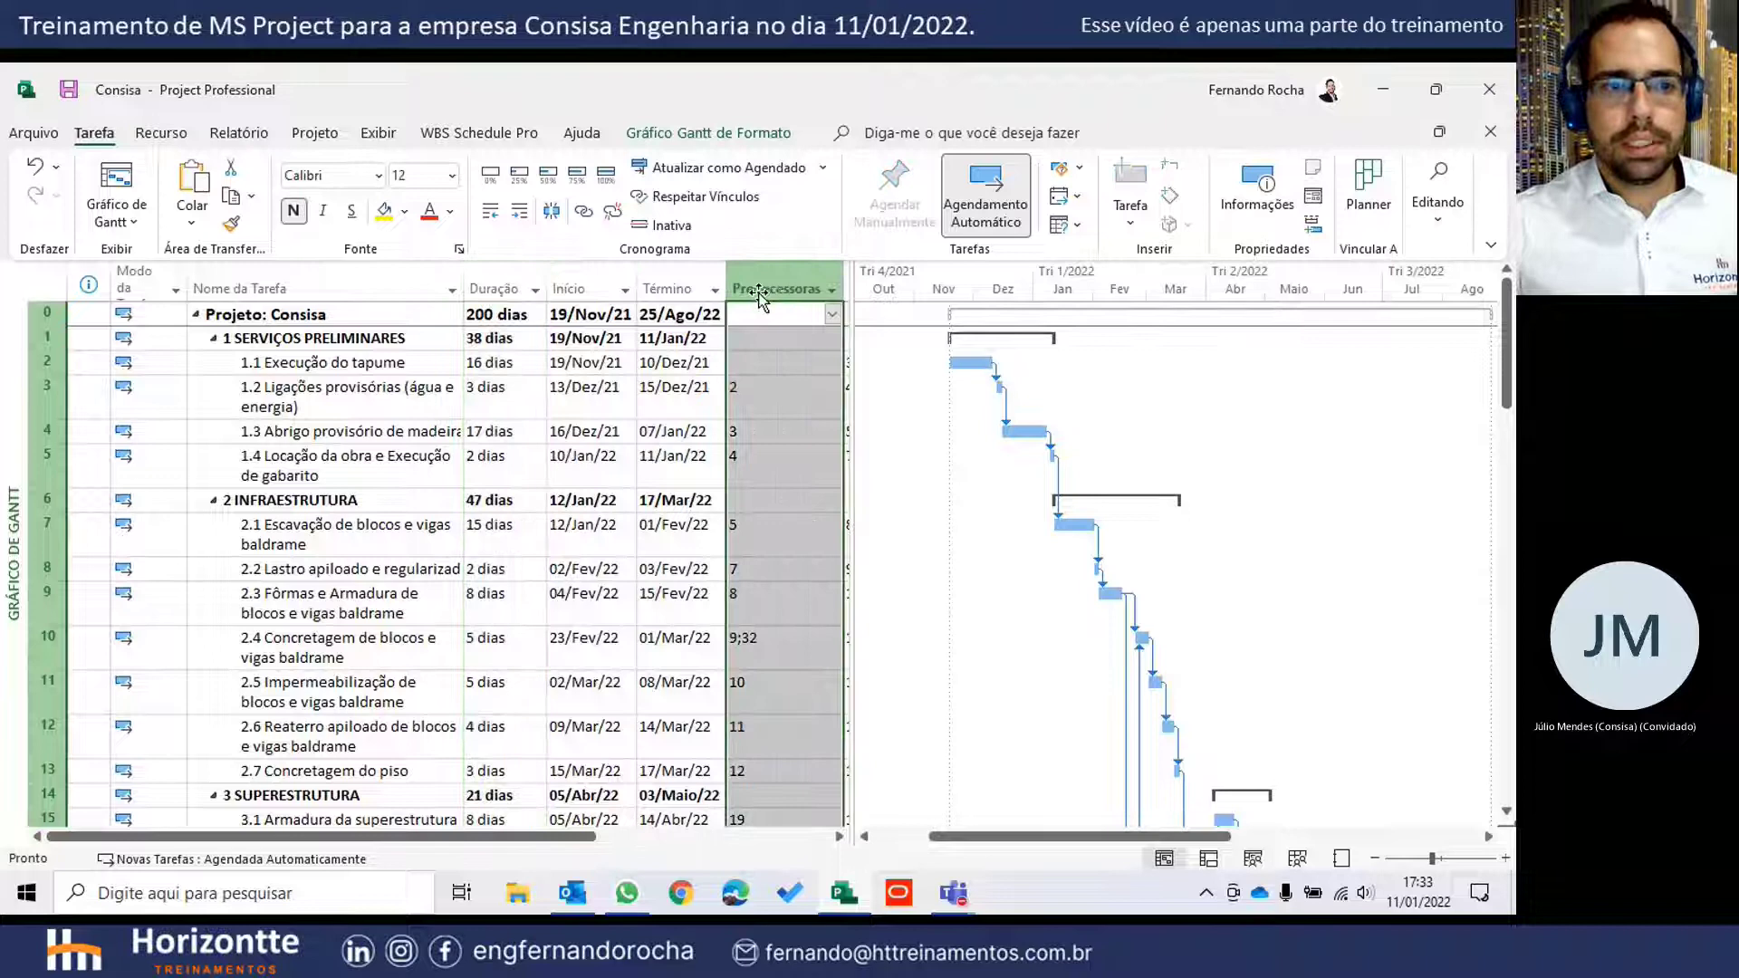
{"action": "left_click", "coordinate": [140, 281]}
{"action": "scroll", "coordinate": [153, 544], "scroll_direction": "down", "scroll_amount": 10}
{"action": "scroll", "coordinate": [153, 586], "scroll_direction": "down", "scroll_amount": 3}
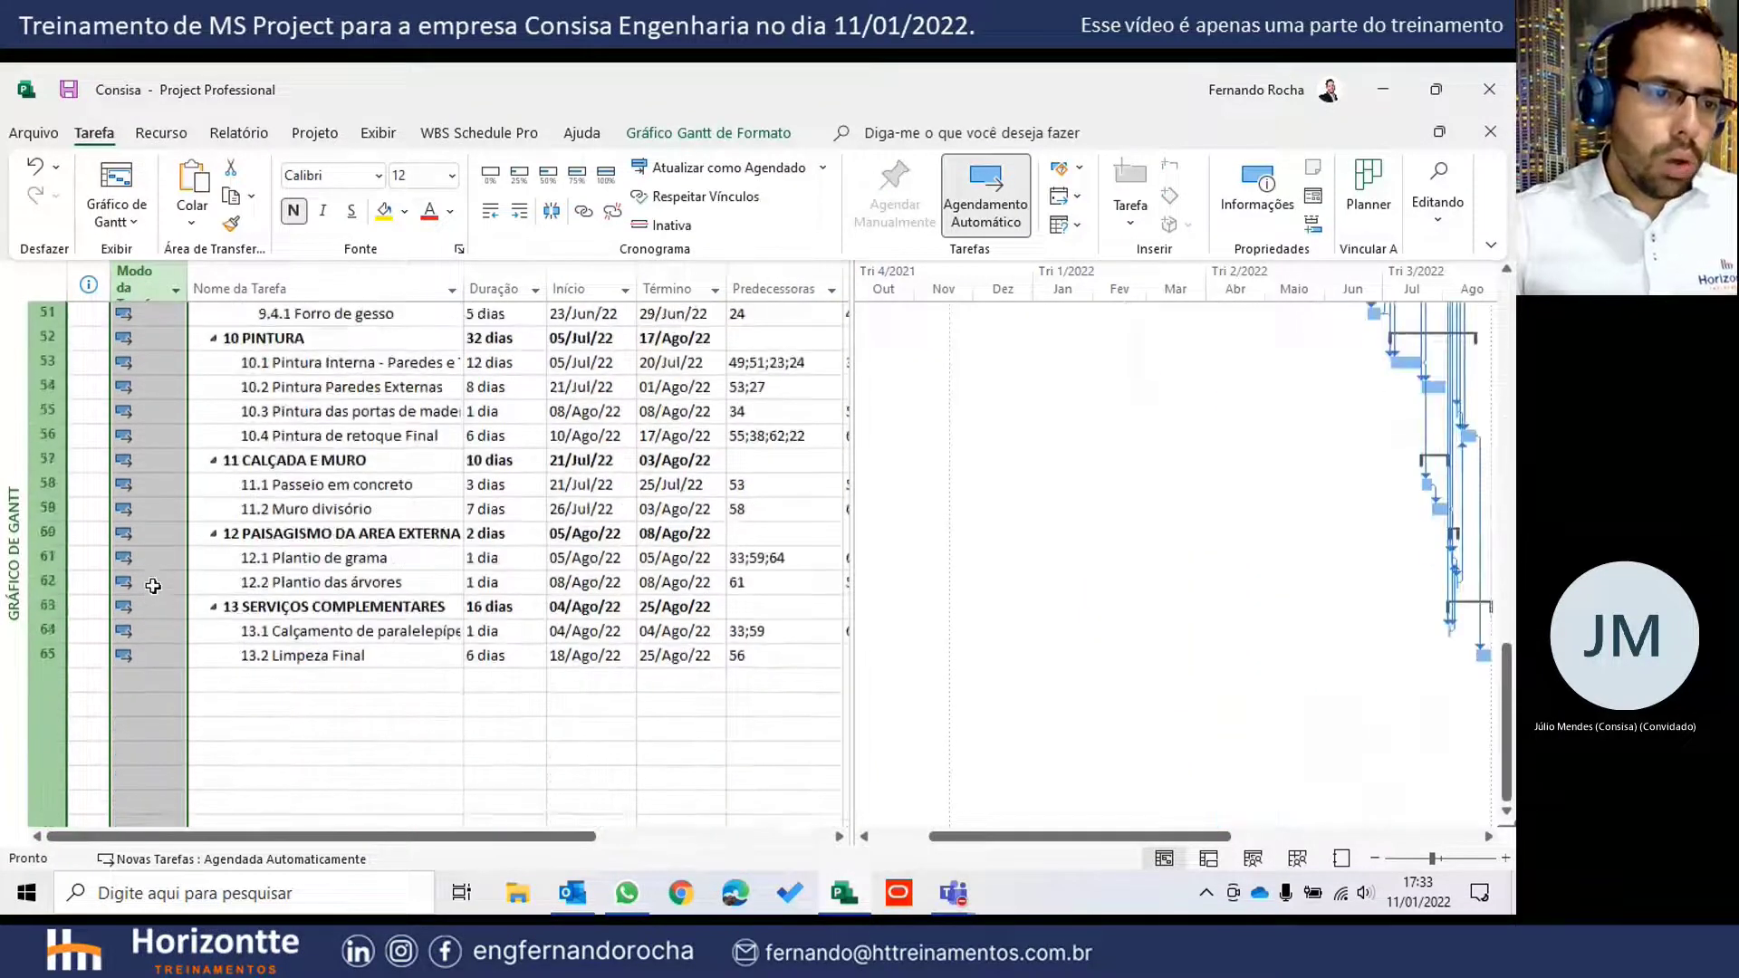
{"action": "scroll", "coordinate": [153, 580], "scroll_direction": "up", "scroll_amount": 15}
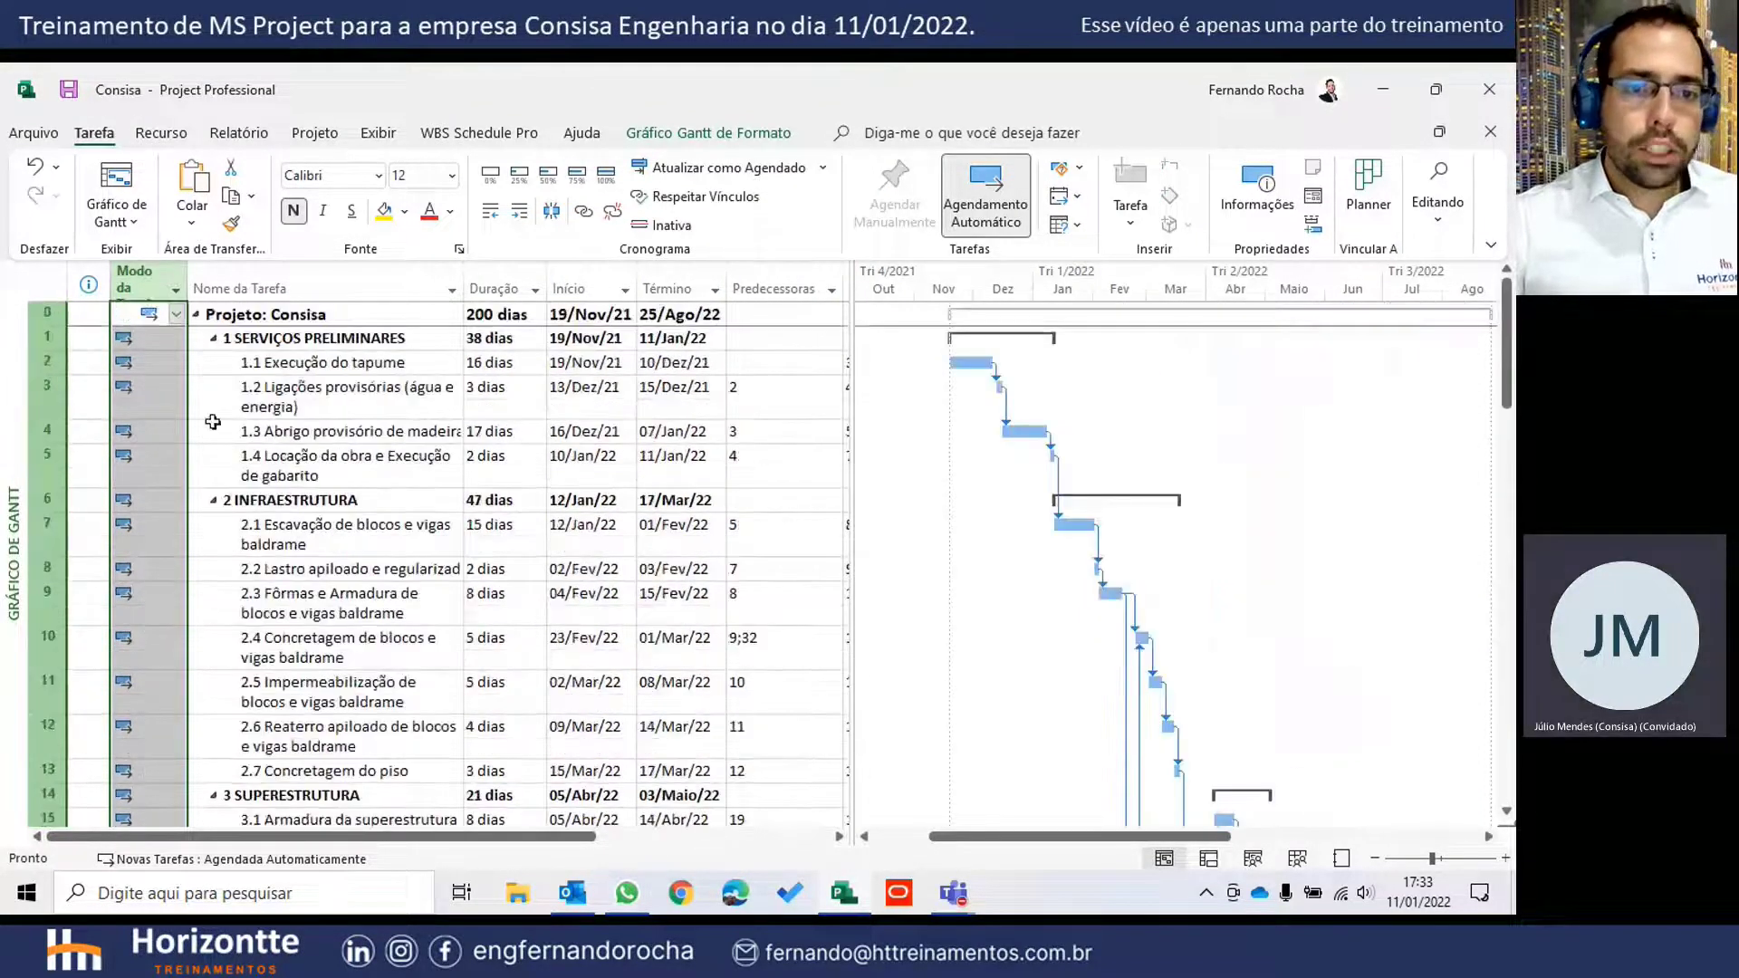
- Try to set the start of task 1.3 Abrigo provisório de madeira to 09/Dez/21, choosing to cancel and keep the existing link
{"action": "left_click", "coordinate": [580, 432]}
{"action": "left_click", "coordinate": [625, 432]}
{"action": "left_click", "coordinate": [584, 521]}
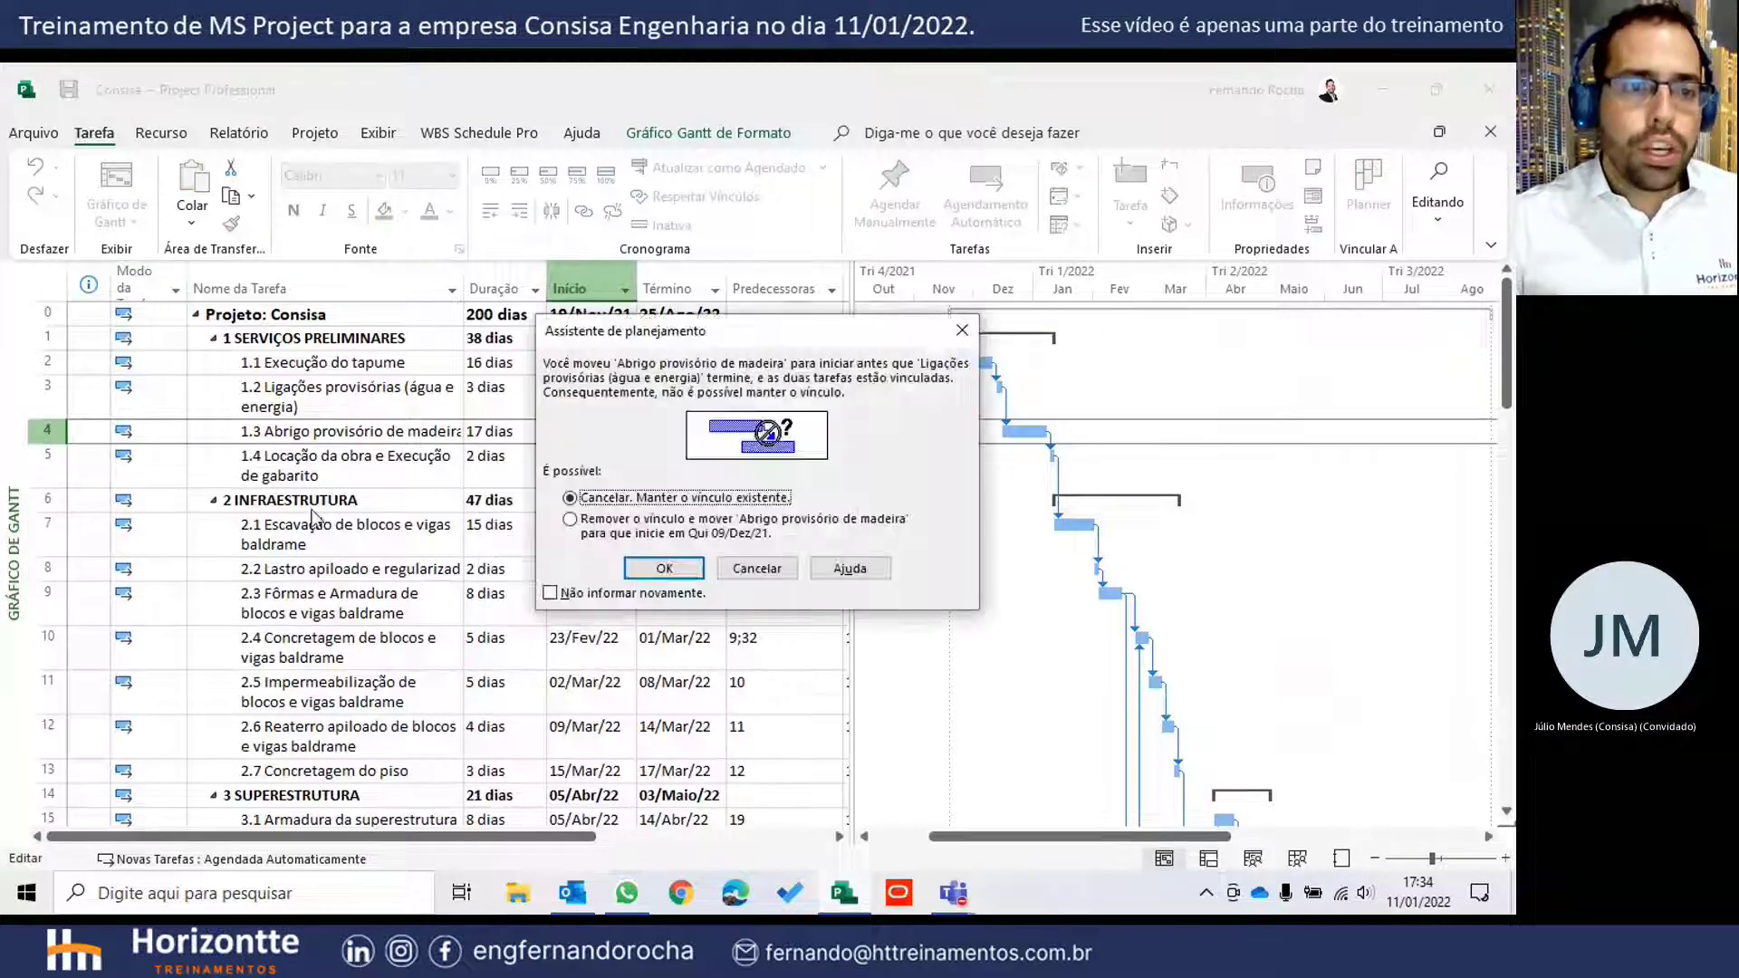
{"action": "left_click", "coordinate": [664, 567]}
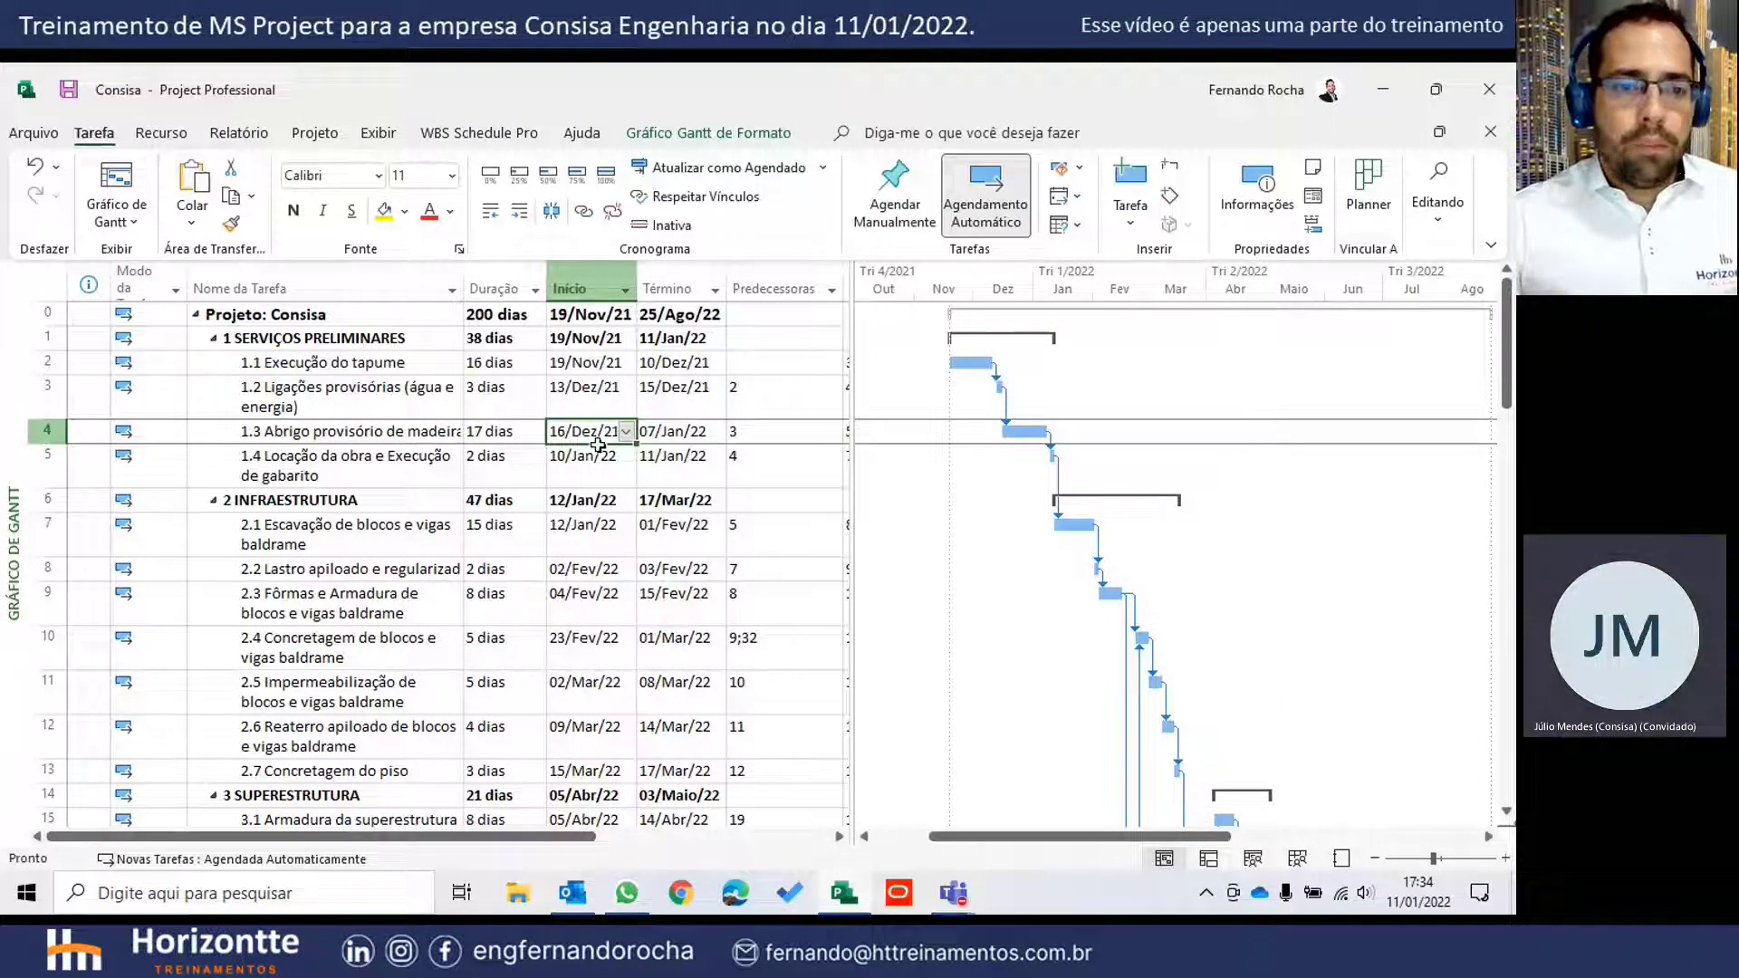
- Move the start of task 1.3 Abrigo provisório de madeira to 22/Dez/21, removing its predecessor link, and select the task's indicator cell
{"action": "left_click", "coordinate": [625, 432]}
{"action": "left_click", "coordinate": [560, 554]}
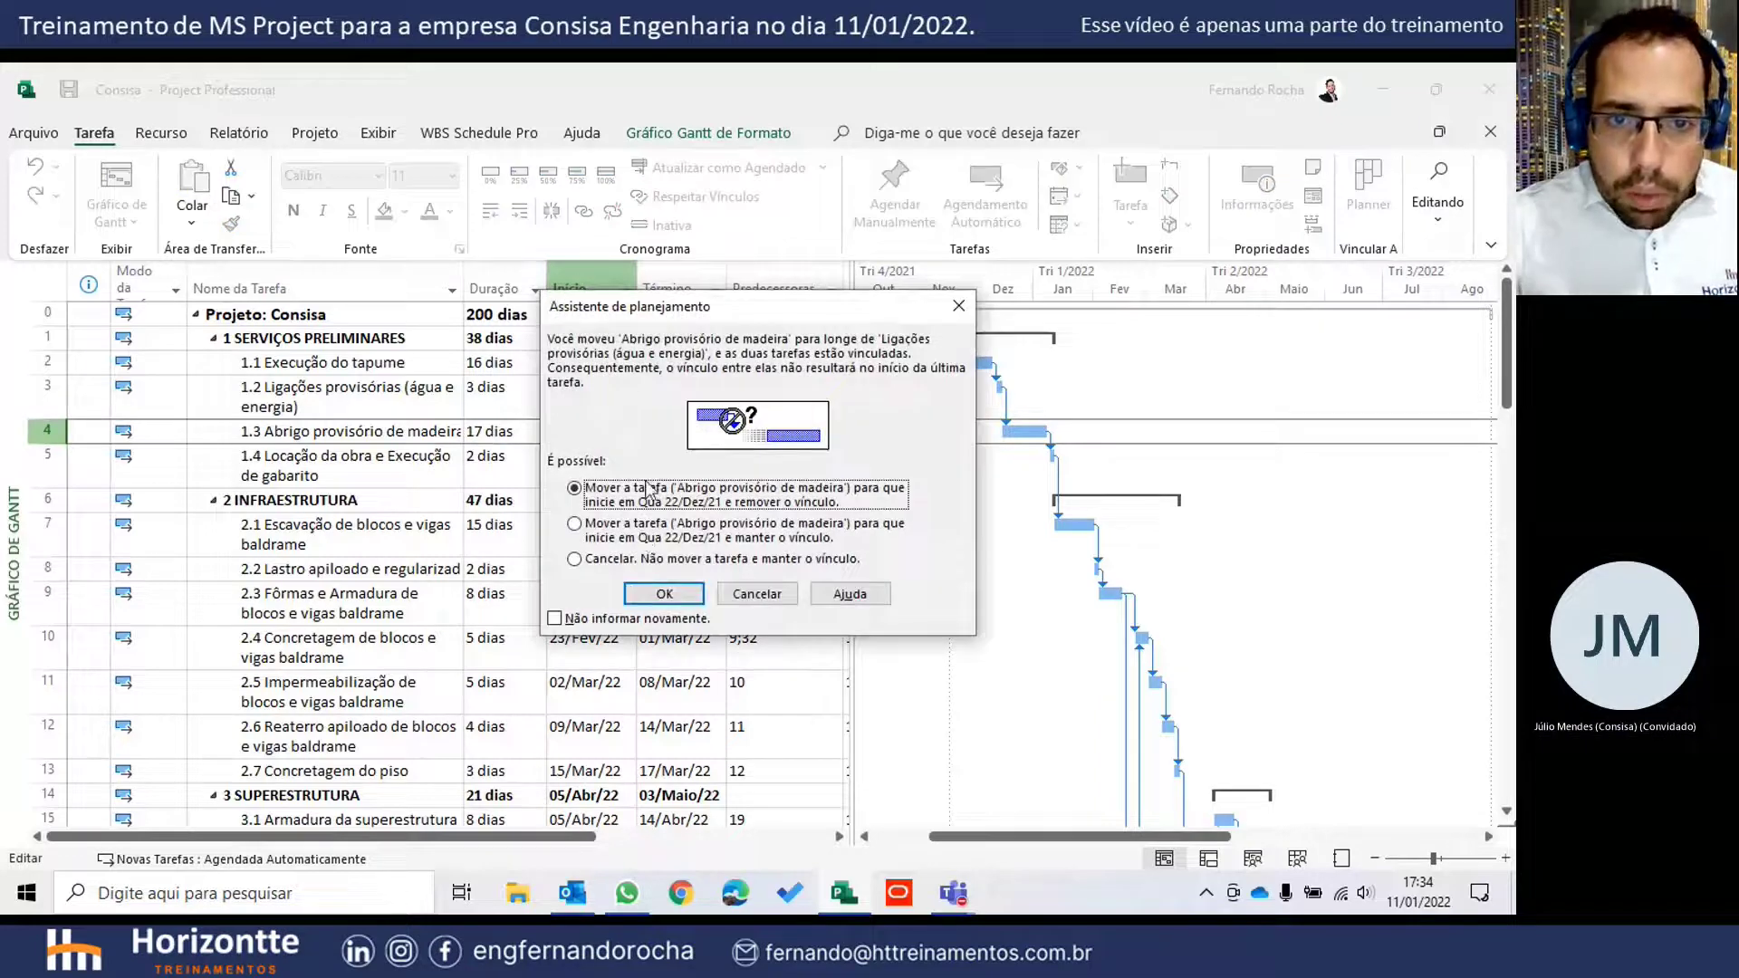
{"action": "left_click", "coordinate": [664, 594]}
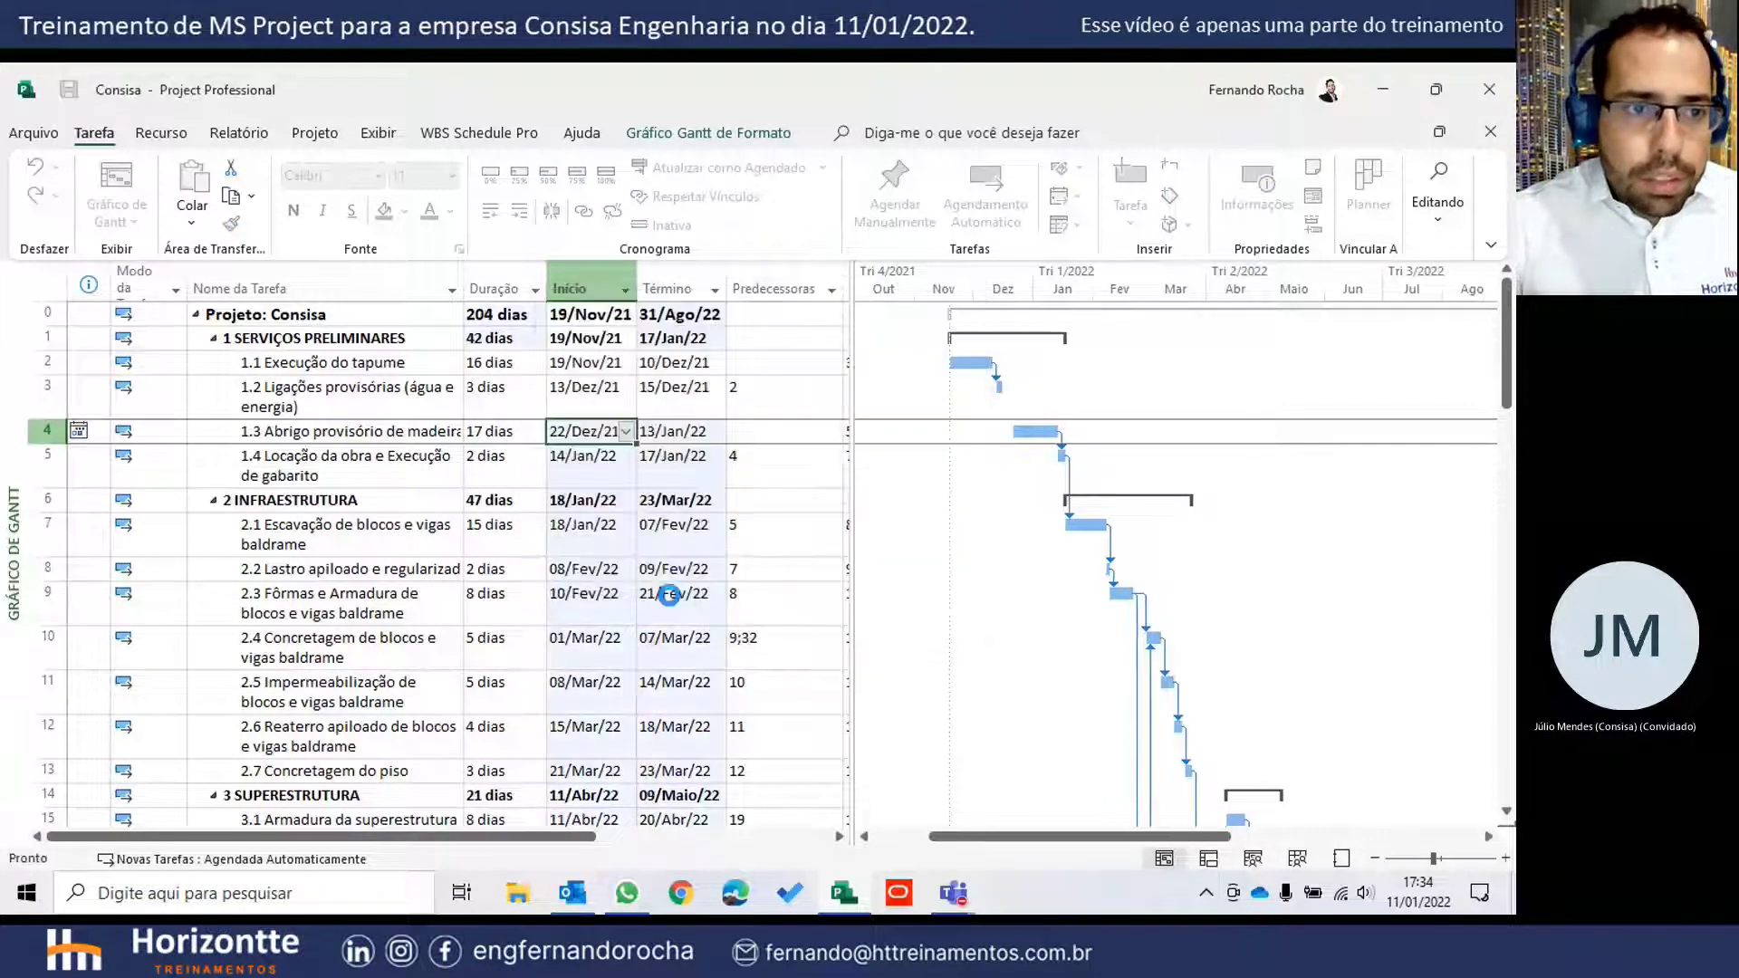
{"action": "left_click", "coordinate": [88, 432]}
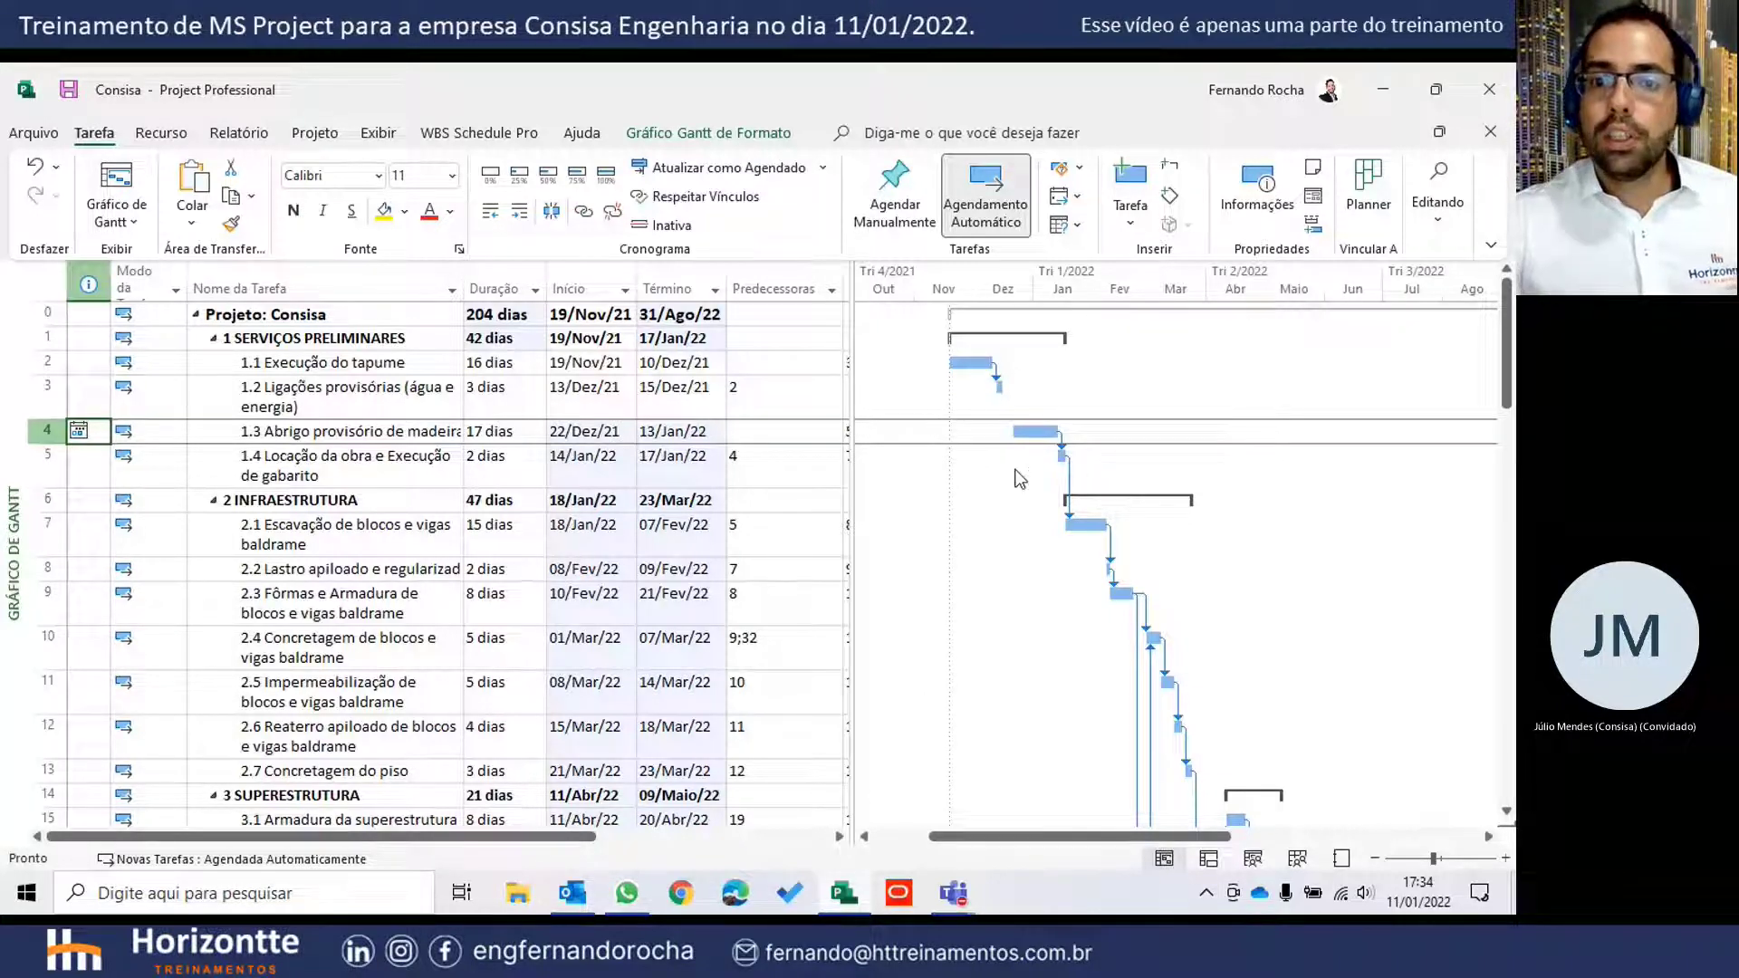
- Undo the last start date change of task 1.3 Abrigo provisório de madeira, bringing back its predecessor link
{"action": "left_click", "coordinate": [344, 388]}
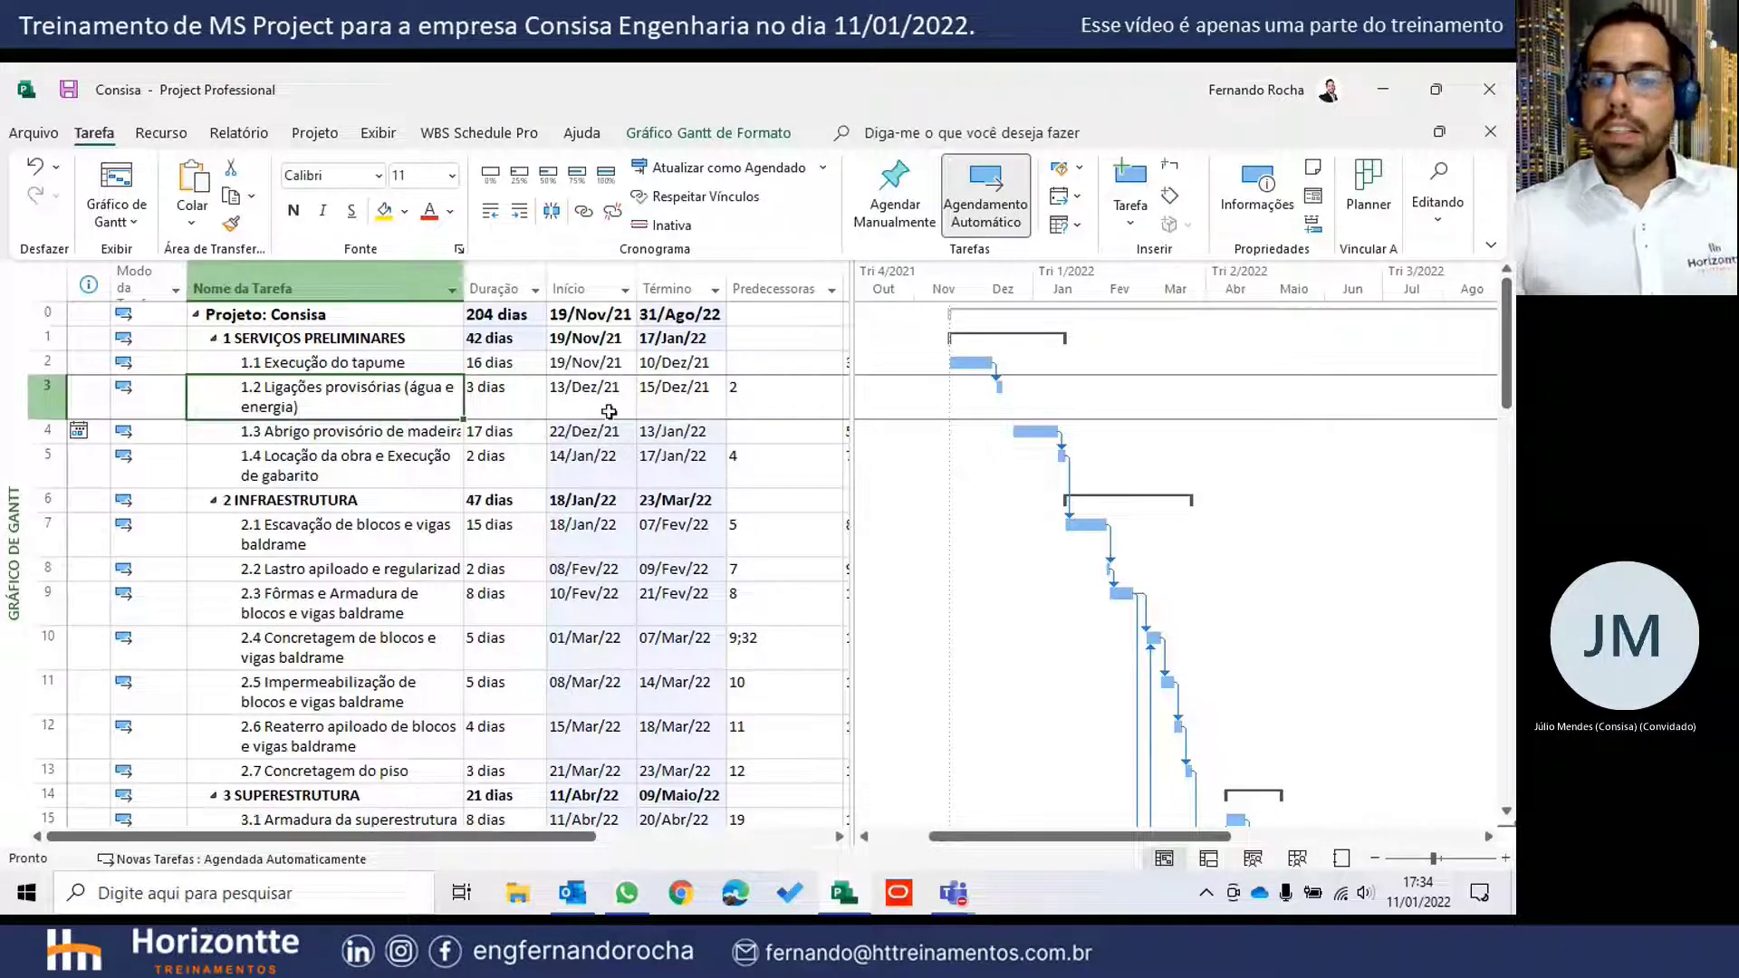
{"action": "left_click", "coordinate": [370, 435]}
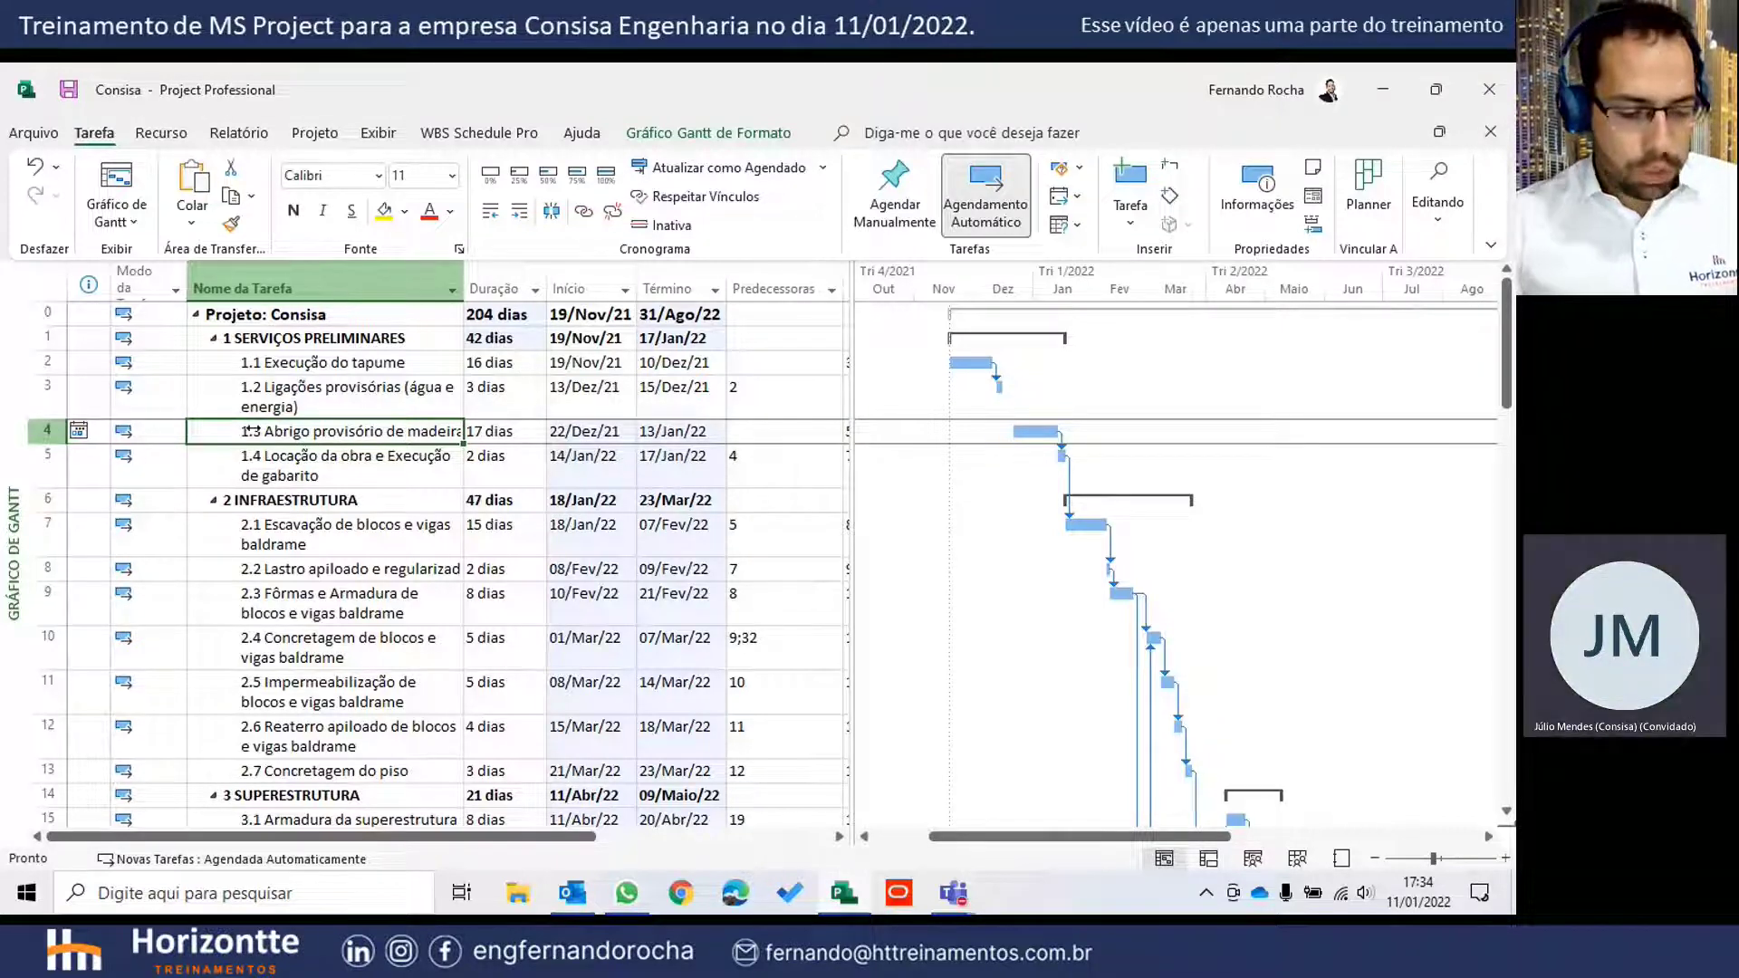
{"action": "key", "text": "ctrl+z"}
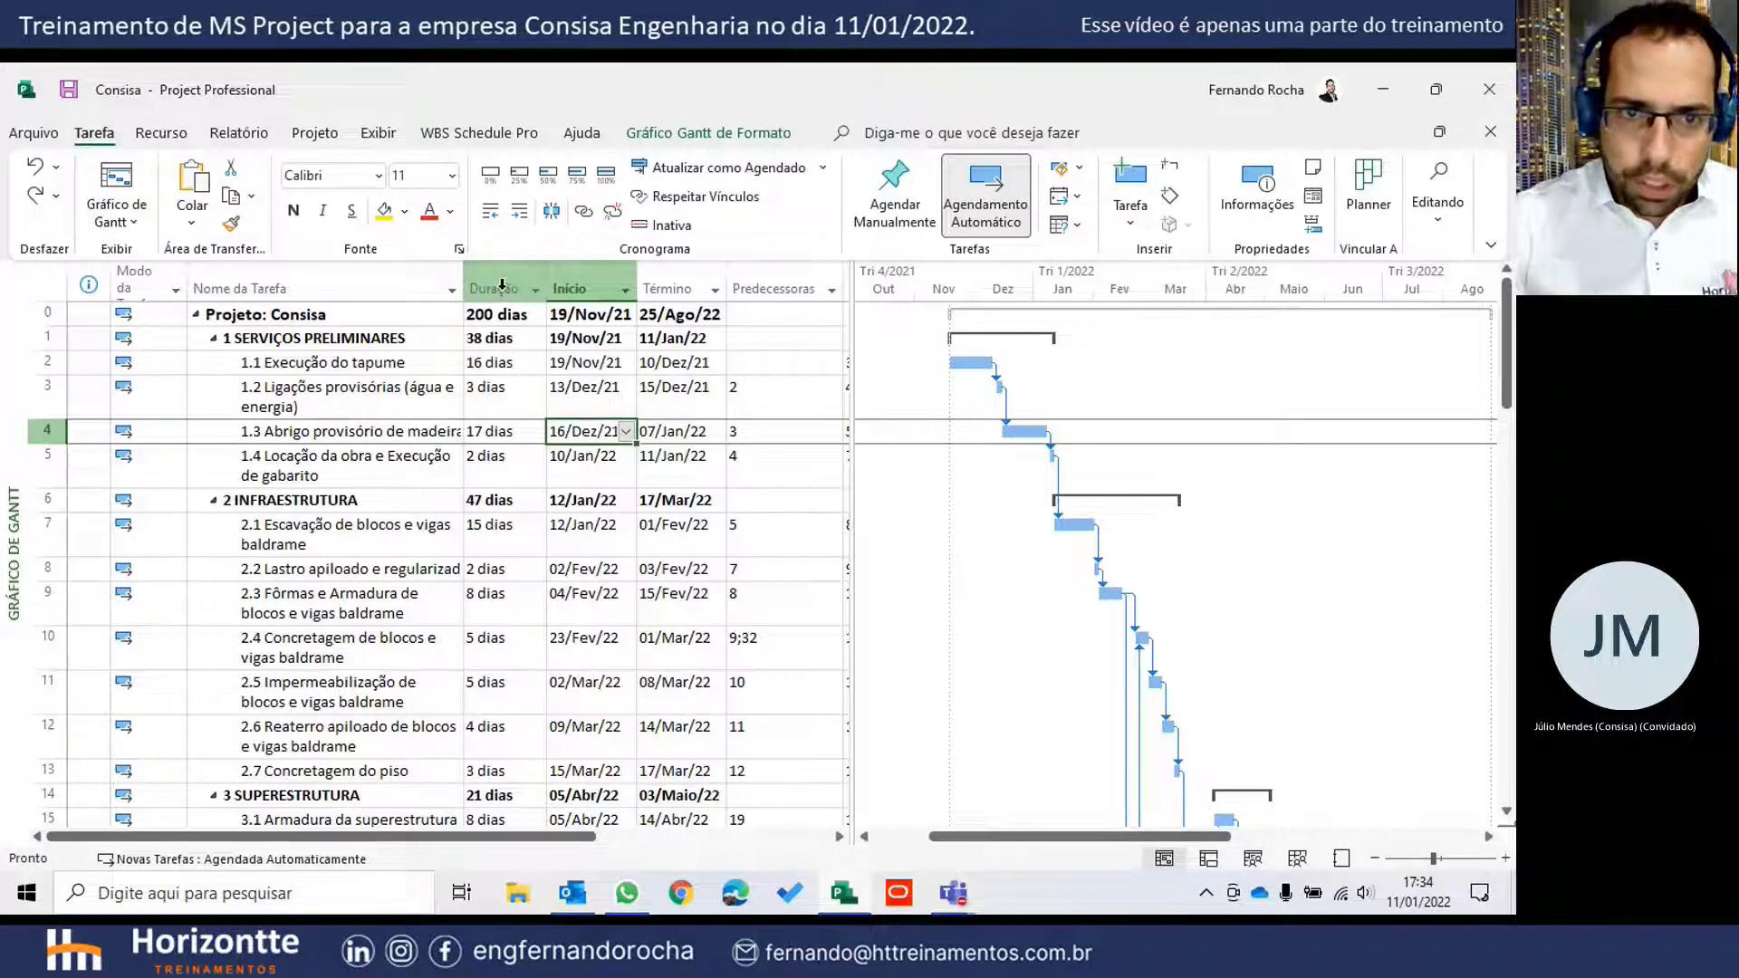
- Examine the Duração, Início and Término values of tasks 1.2, 1.3, 1.4 and 2.1 in the schedule
{"action": "left_click", "coordinate": [595, 457]}
{"action": "left_click", "coordinate": [686, 432]}
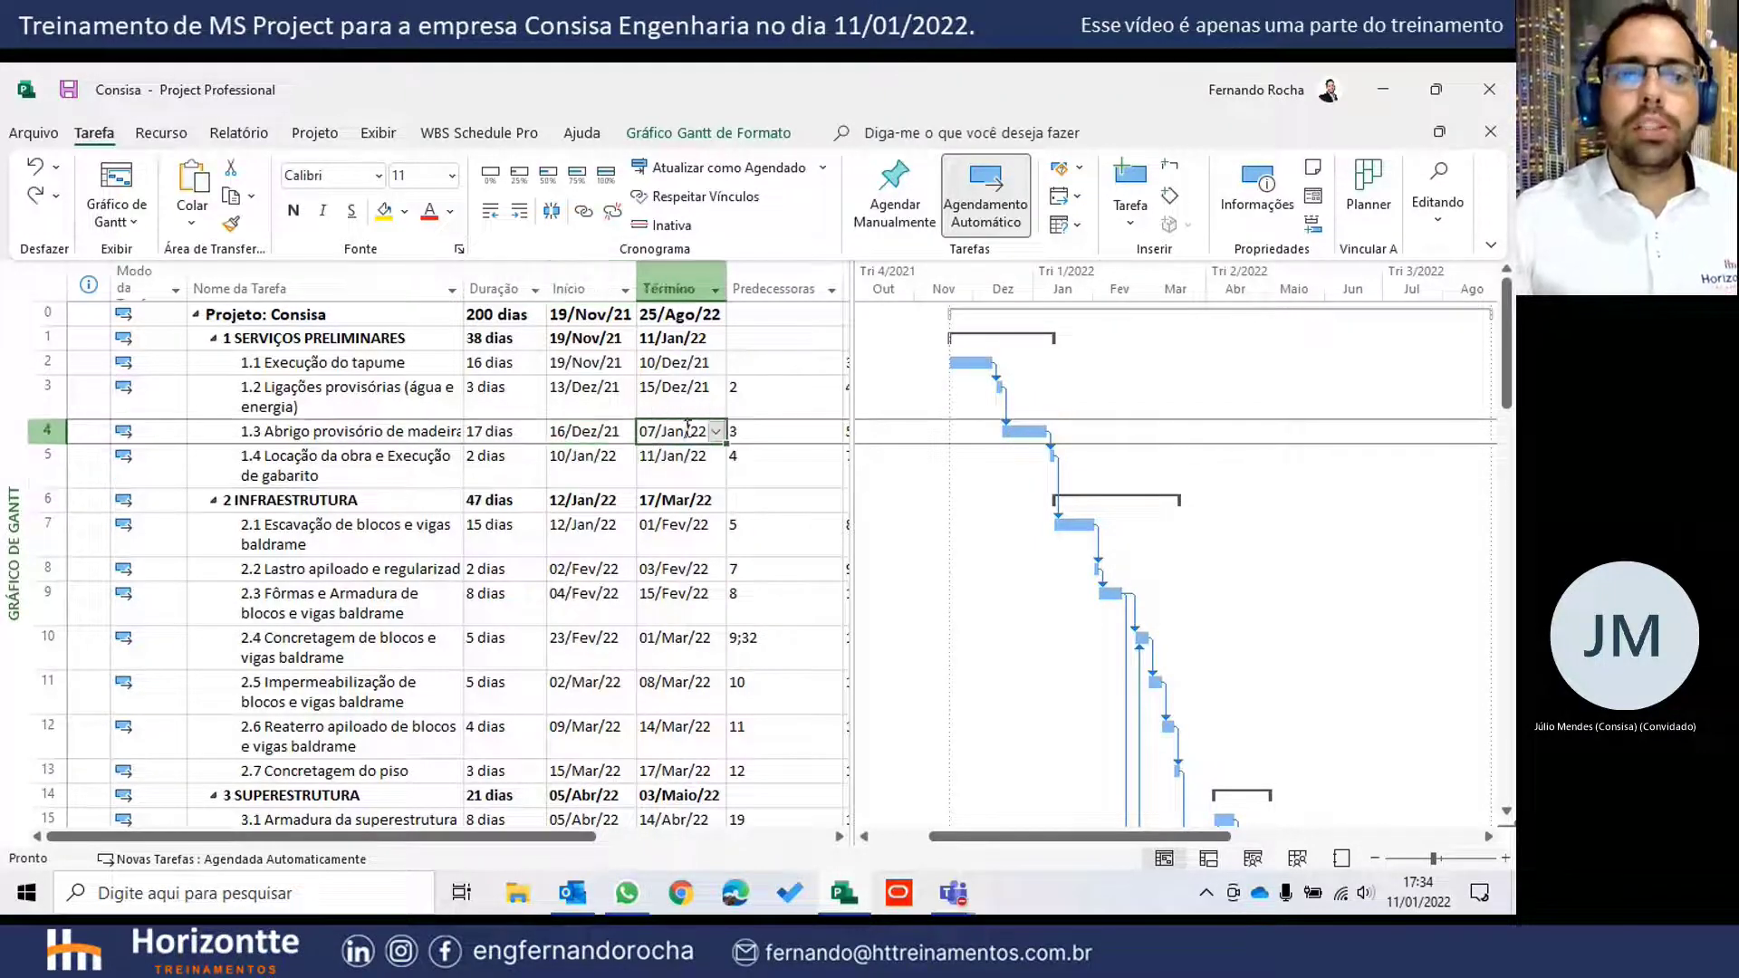
{"action": "left_click", "coordinate": [559, 431]}
{"action": "left_click", "coordinate": [494, 424]}
{"action": "left_click", "coordinate": [496, 410]}
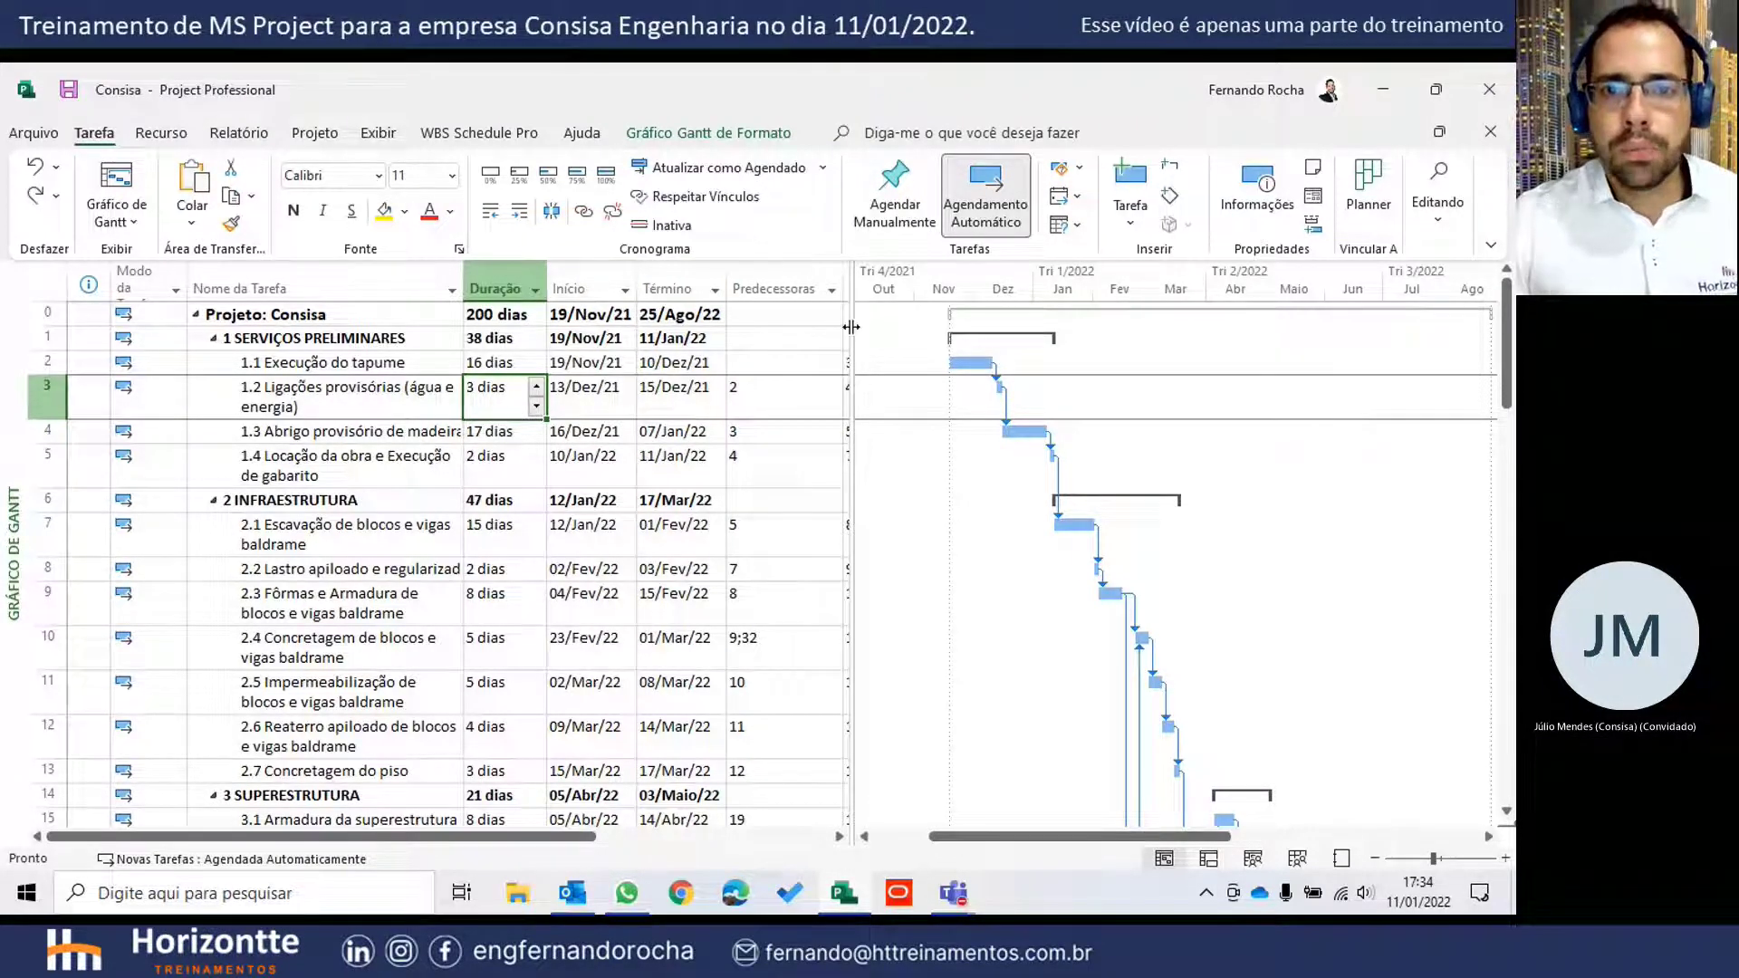
{"action": "mouse_move", "coordinate": [852, 327]}
{"action": "left_mouse_down"}
{"action": "mouse_move", "coordinate": [865, 317]}
{"action": "mouse_move", "coordinate": [844, 323]}
{"action": "left_mouse_up"}
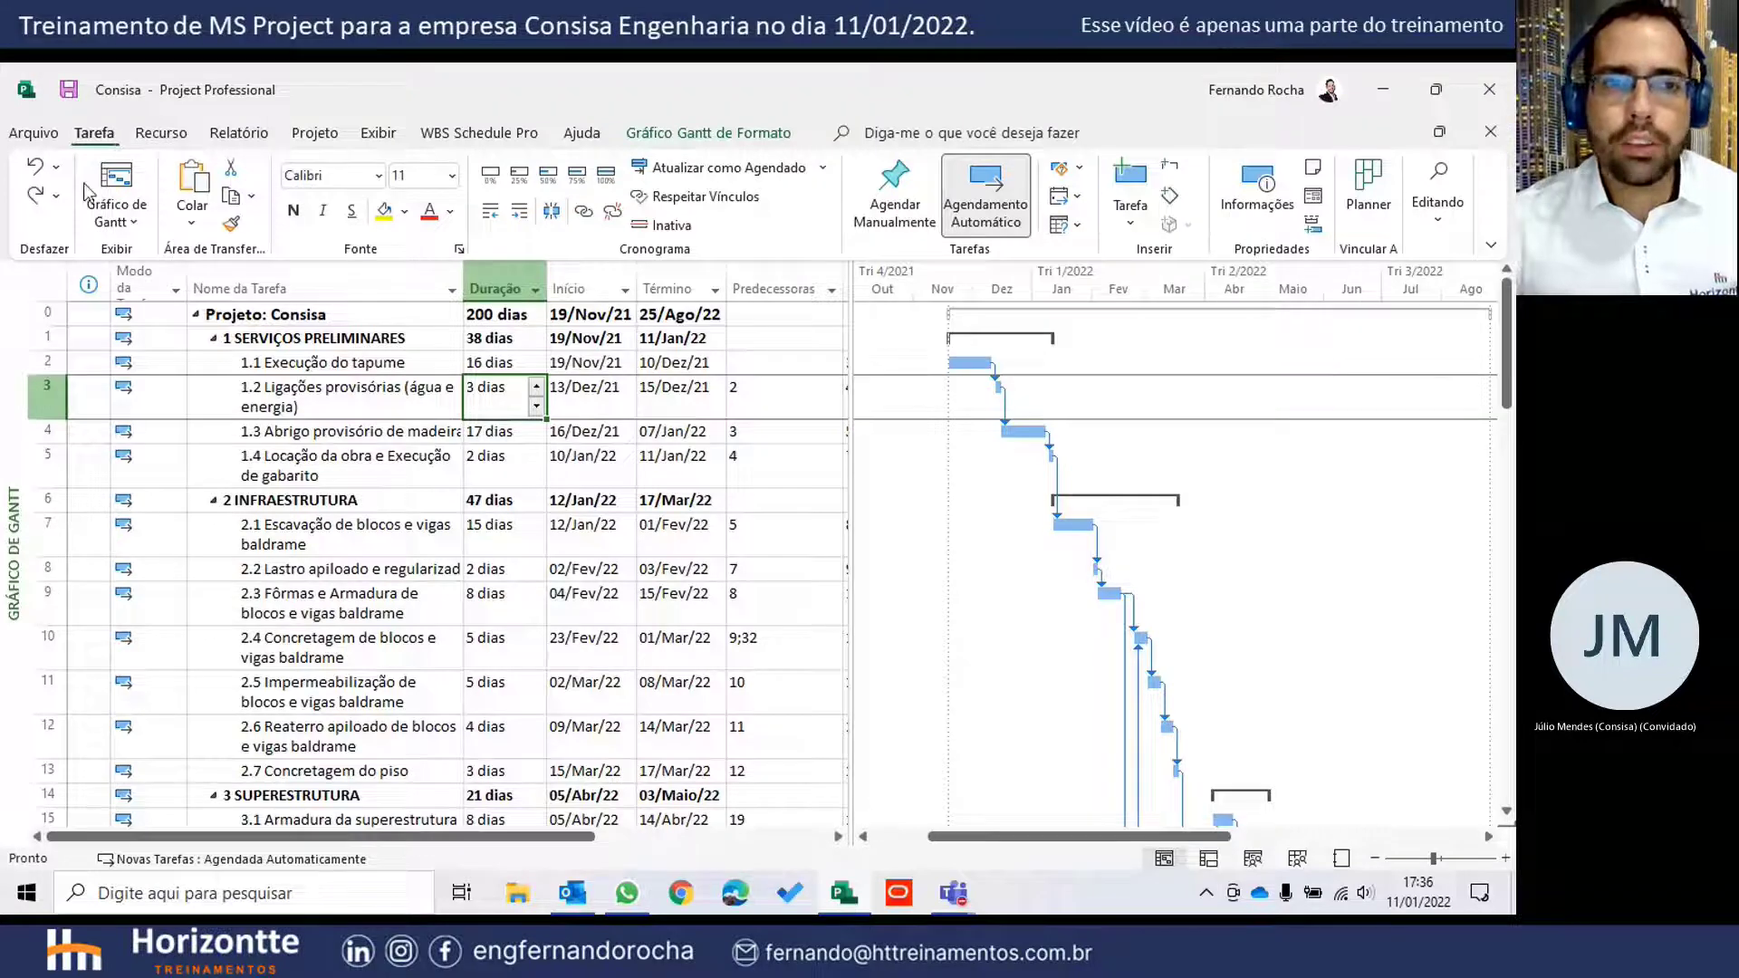
{"action": "left_click", "coordinate": [531, 536]}
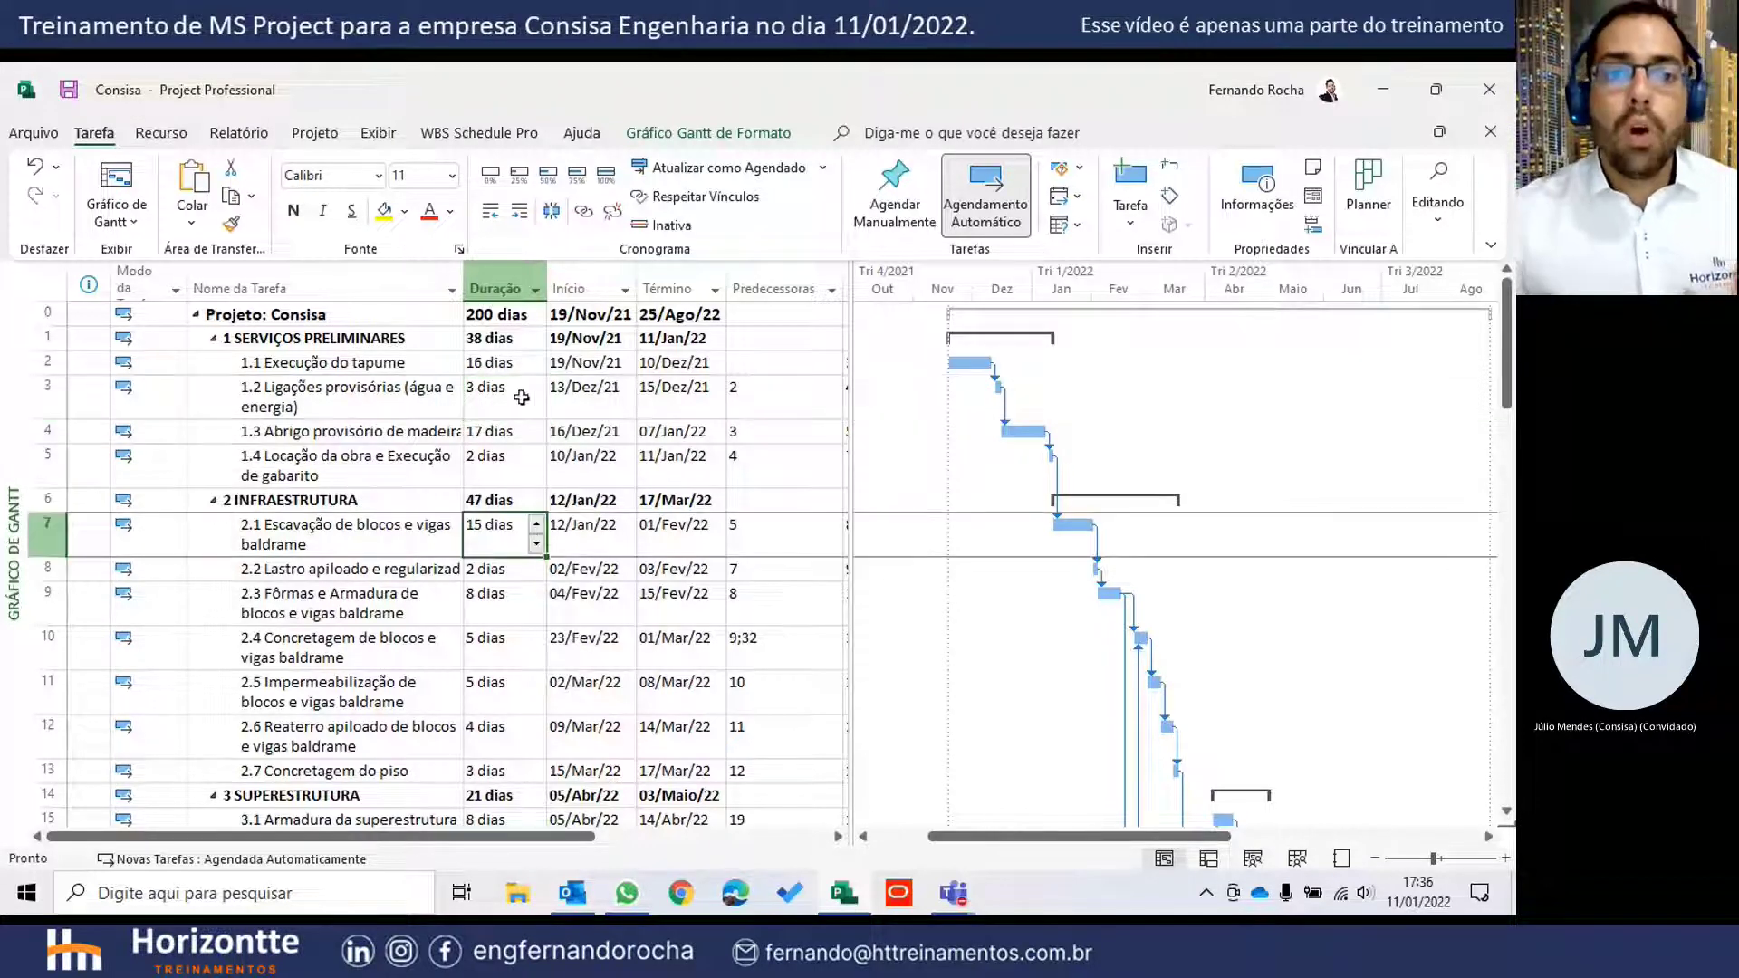
{"action": "left_click", "coordinate": [522, 400]}
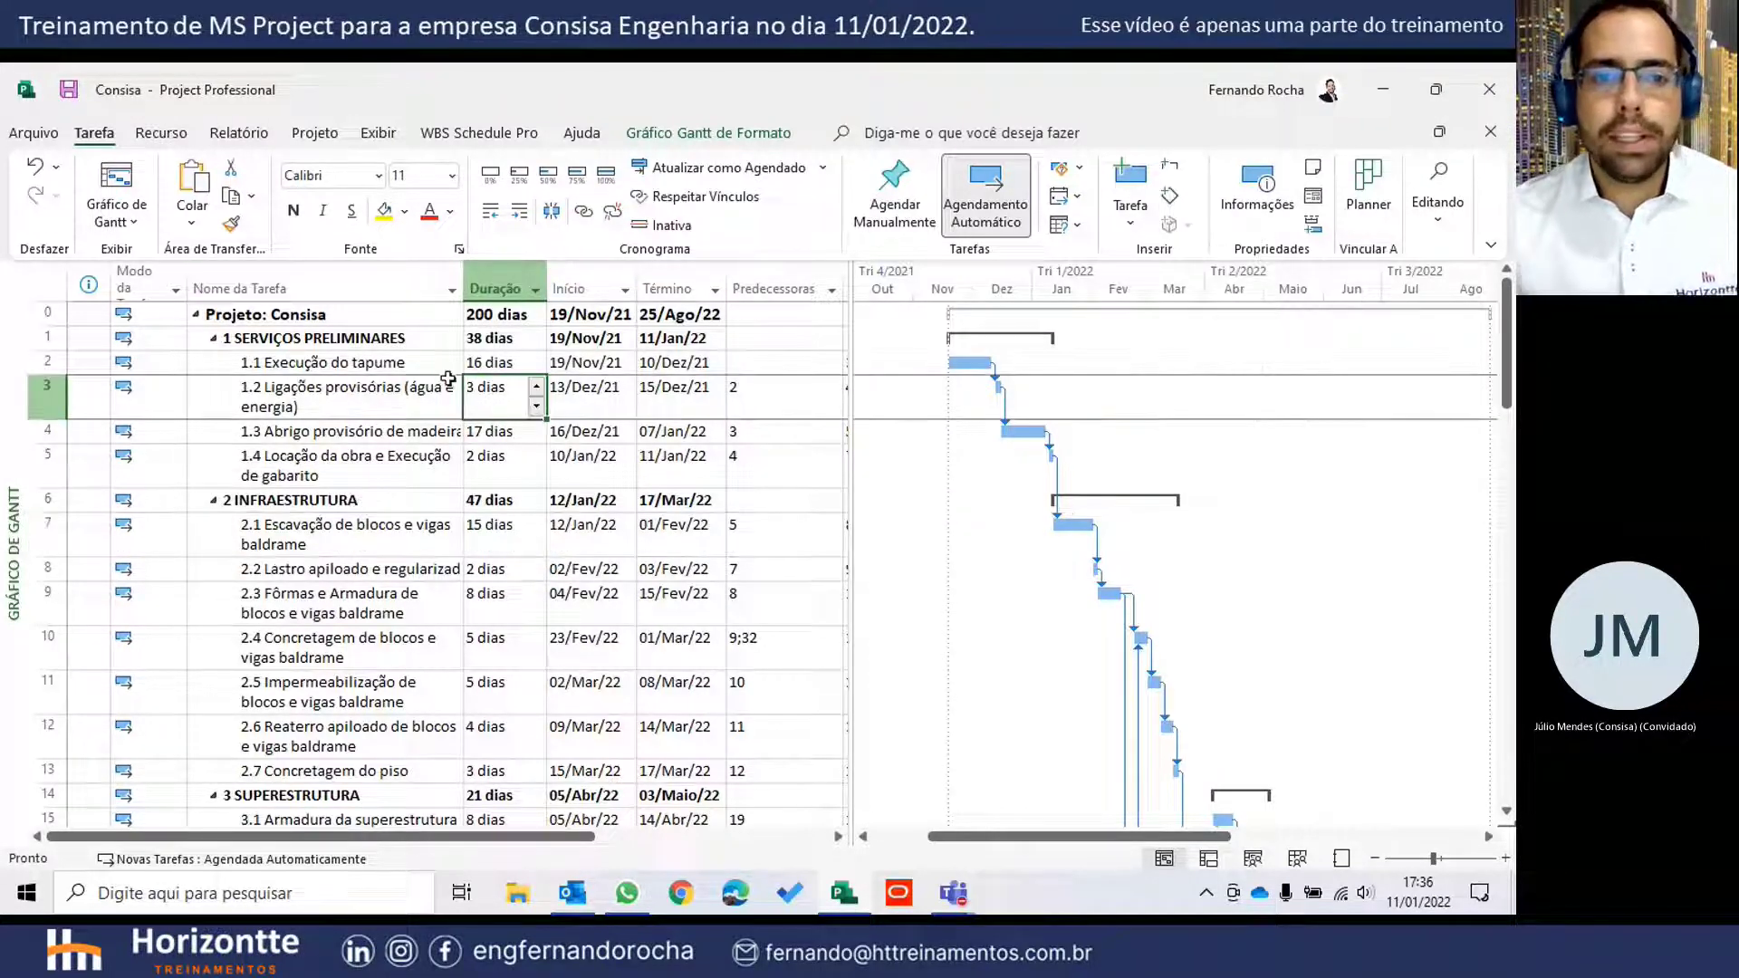
{"action": "left_click", "coordinate": [500, 397]}
{"action": "key", "text": "Escape"}
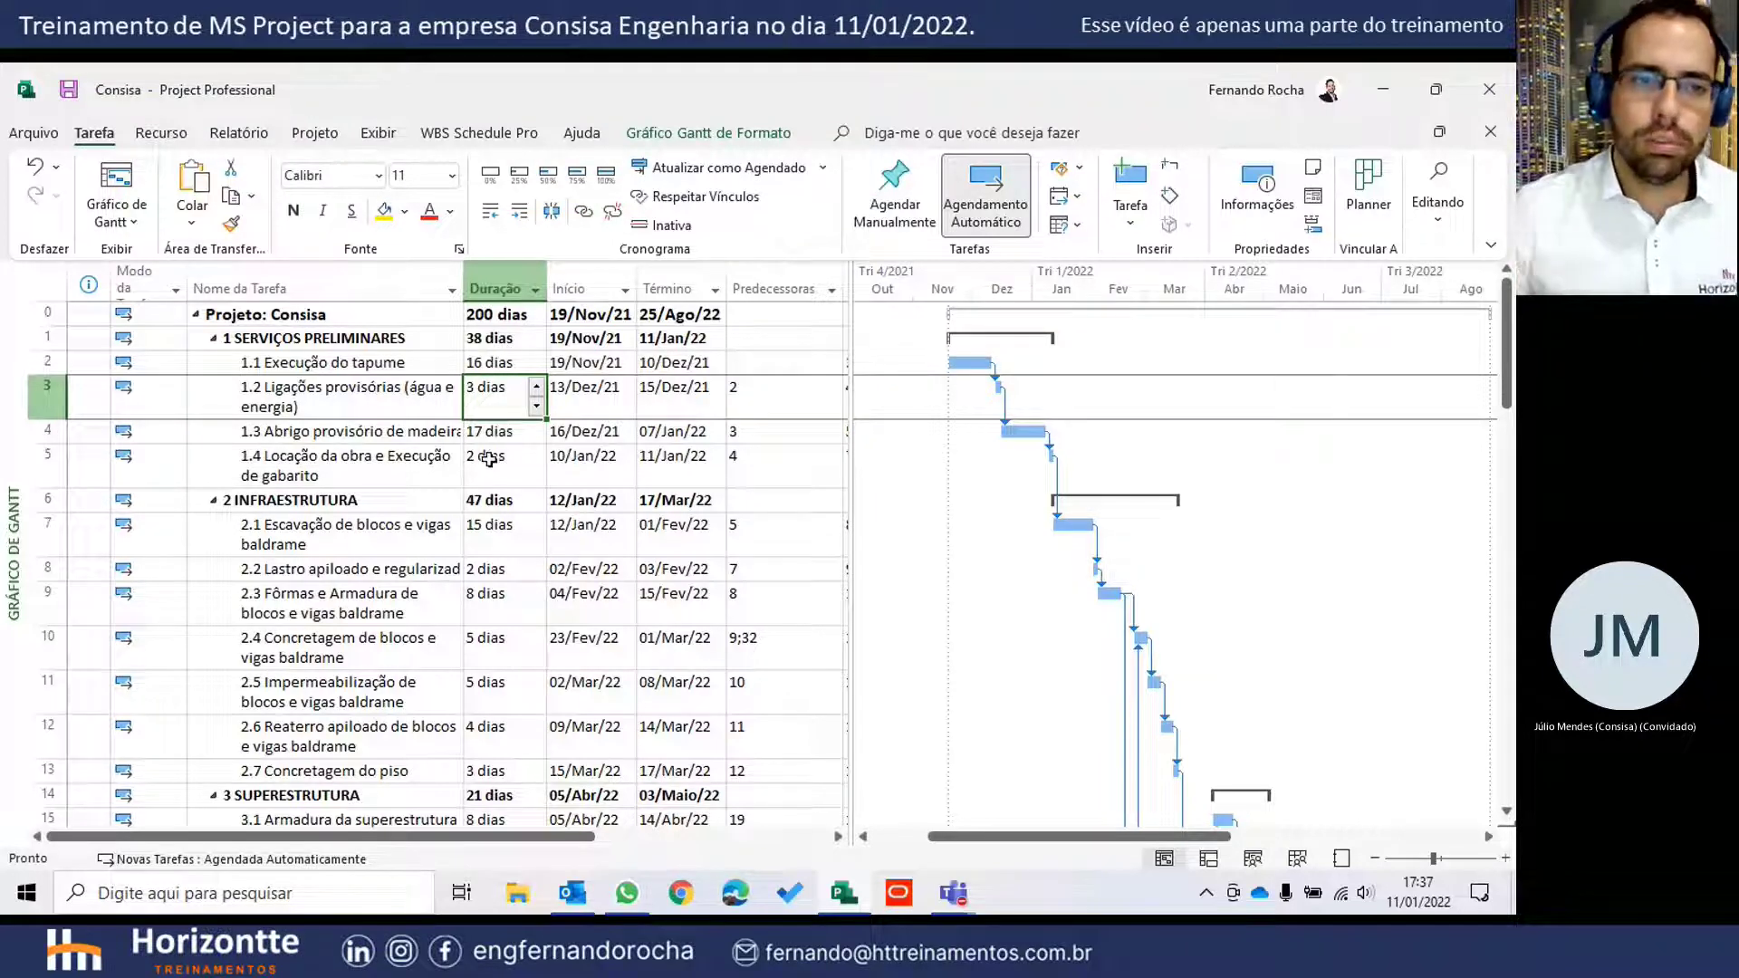
{"action": "left_click", "coordinate": [682, 401]}
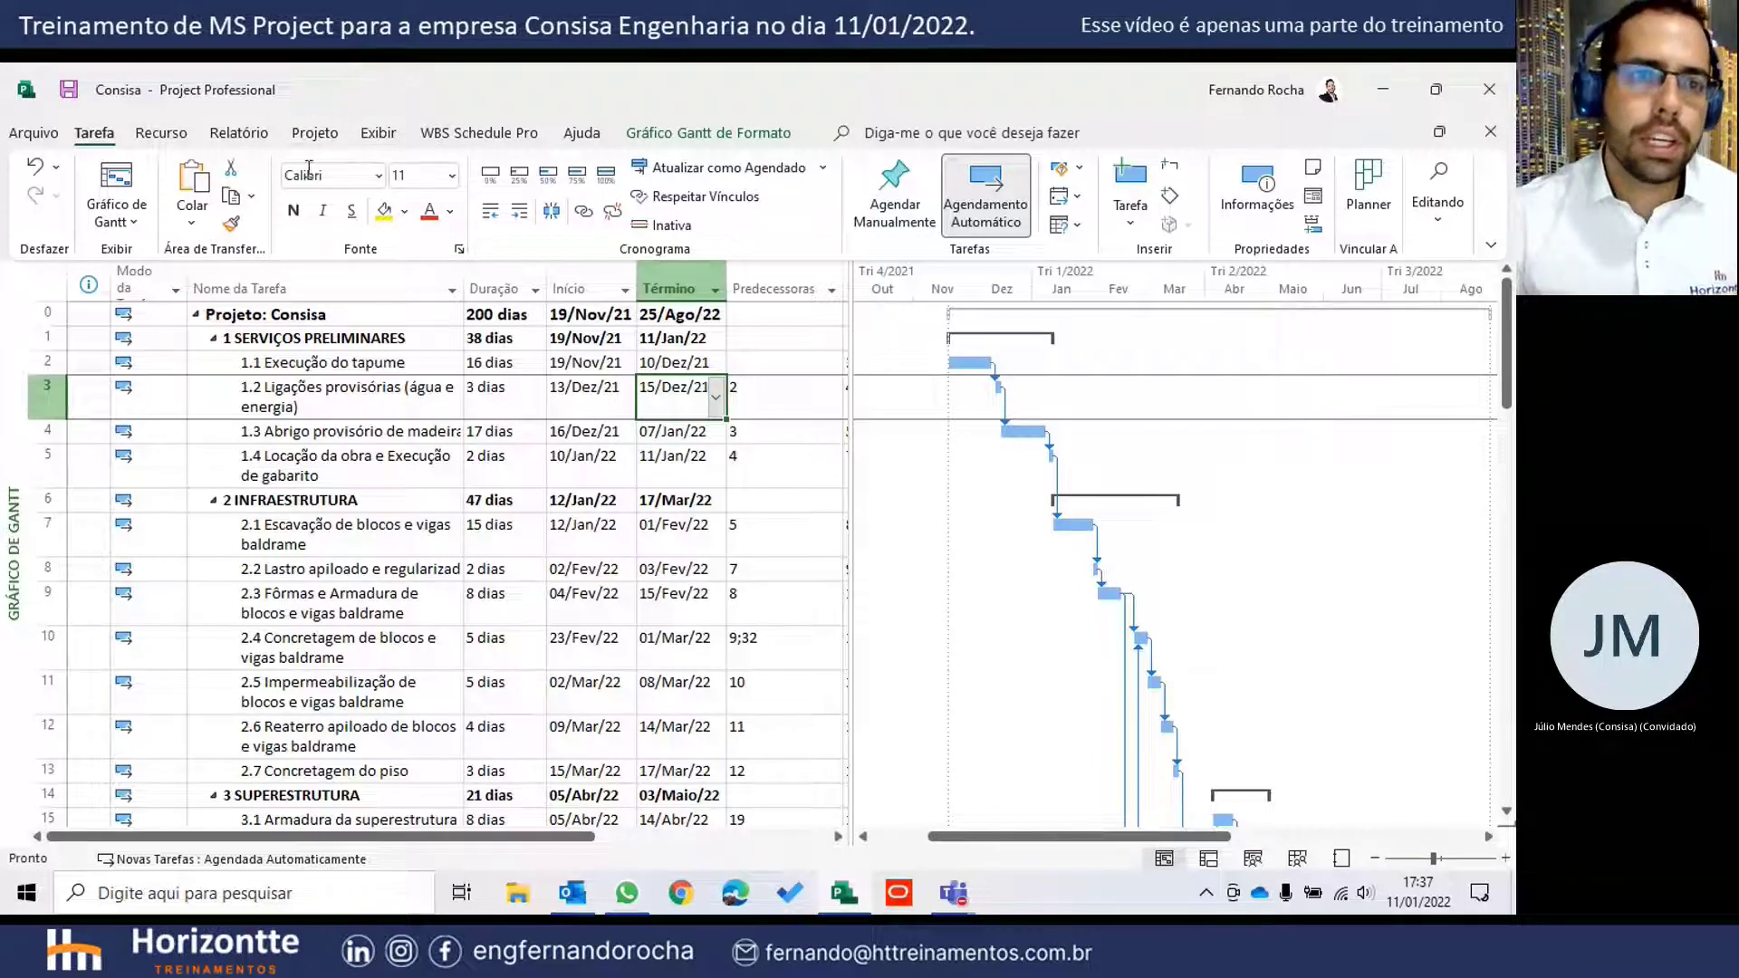
- Open the working time settings of the Padrão project calendar and review its exceptions and work weeks
{"action": "left_click", "coordinate": [316, 142]}
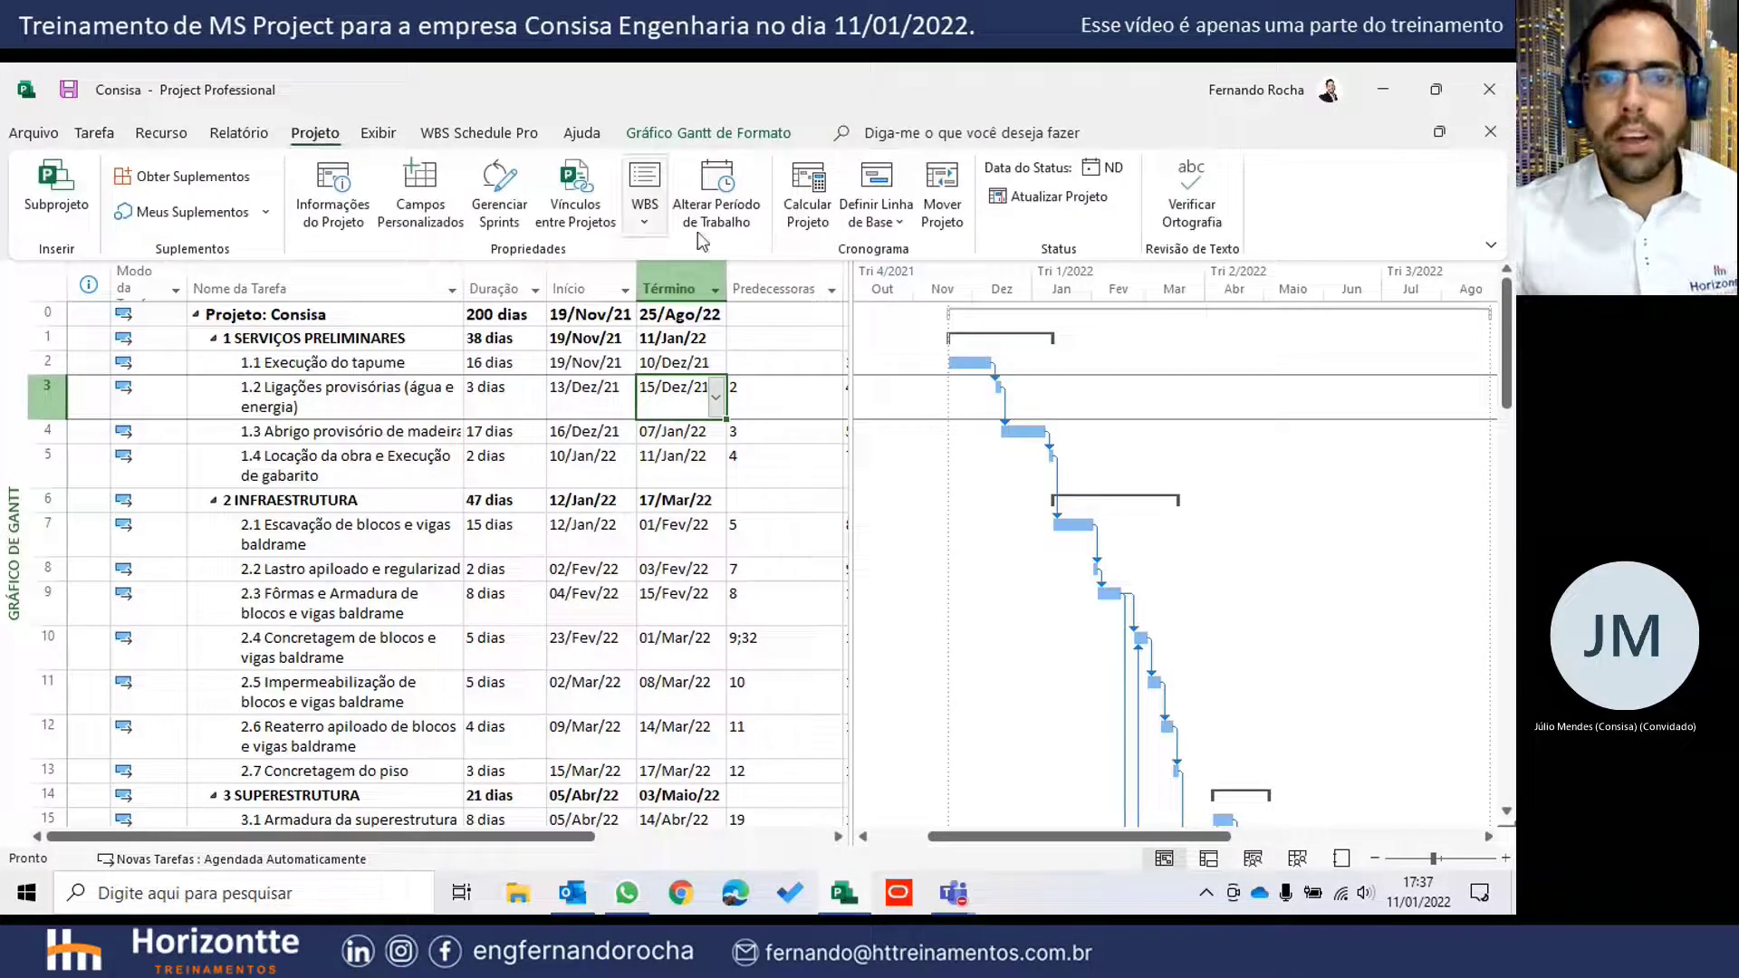
{"action": "left_click", "coordinate": [724, 191]}
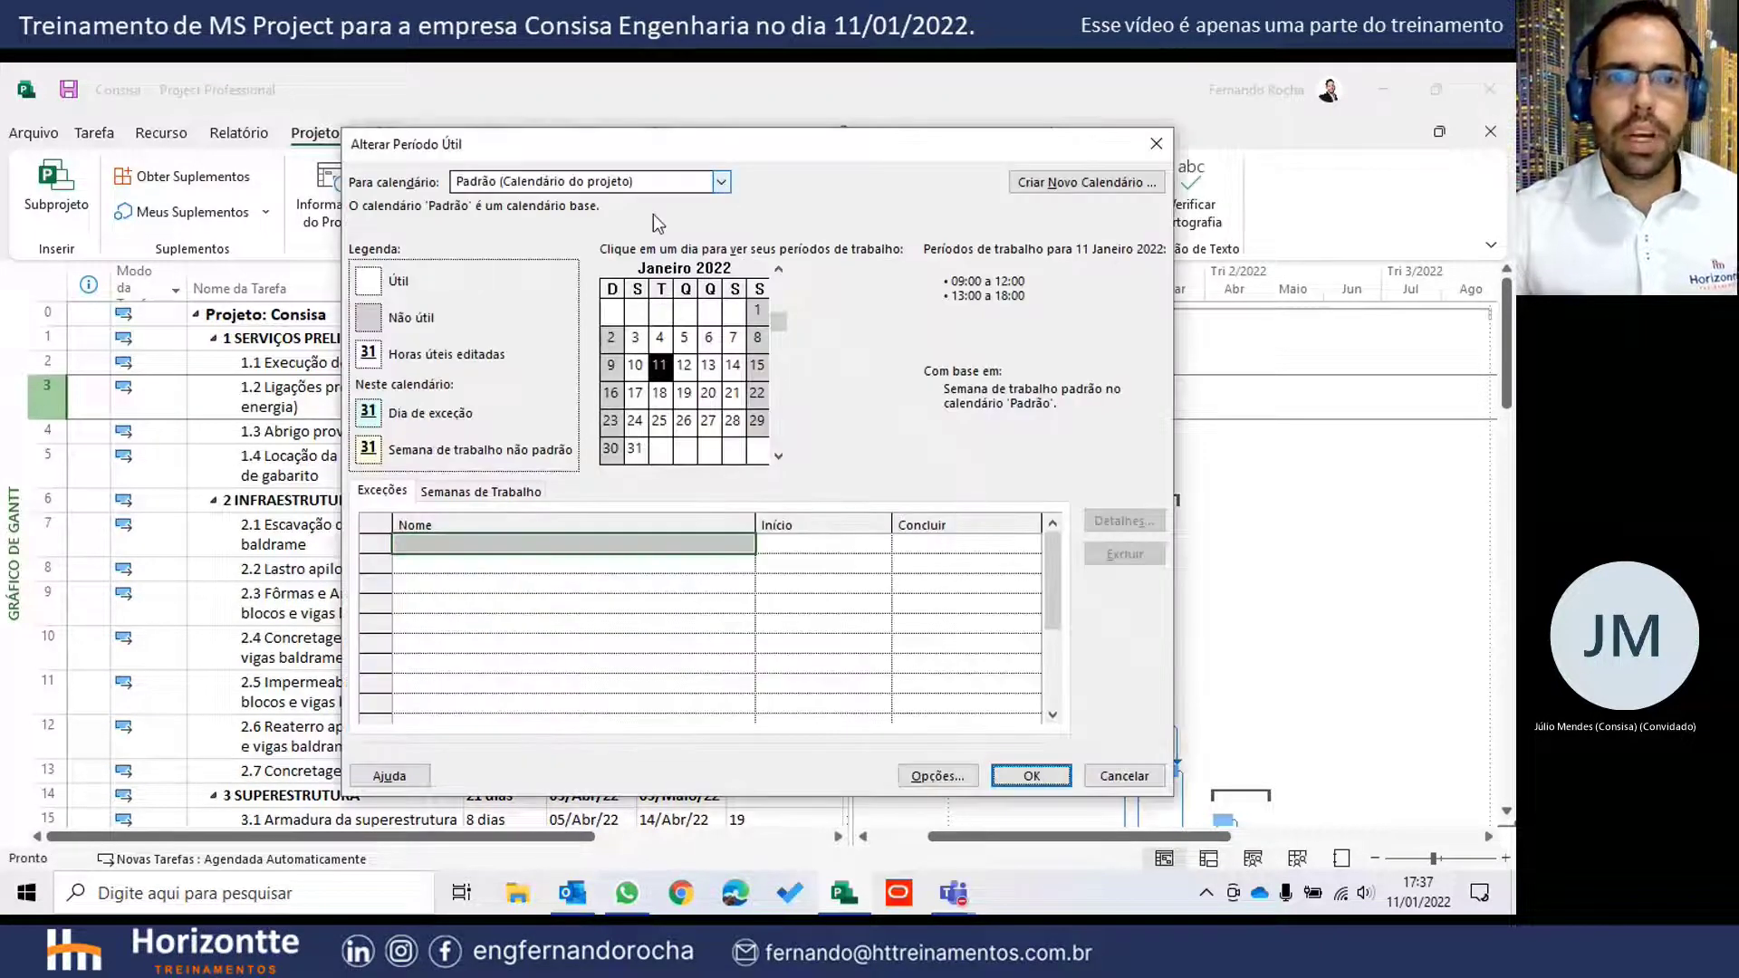
{"action": "left_click", "coordinate": [396, 495]}
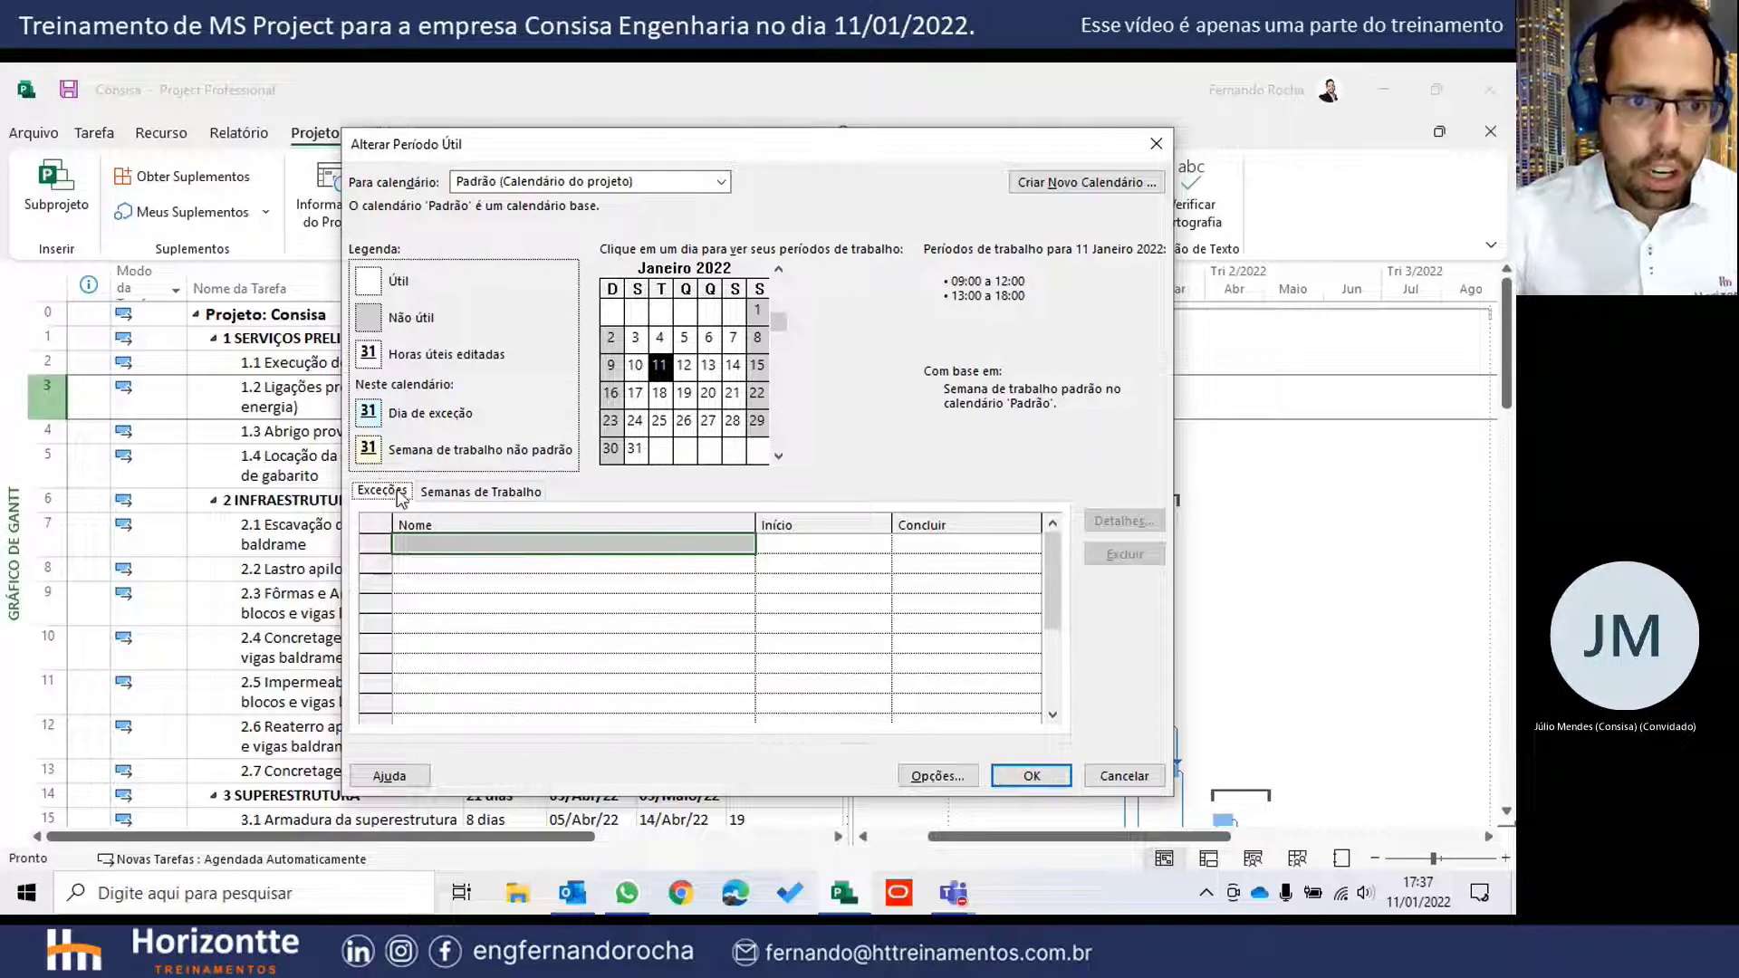
{"action": "left_click", "coordinate": [515, 490]}
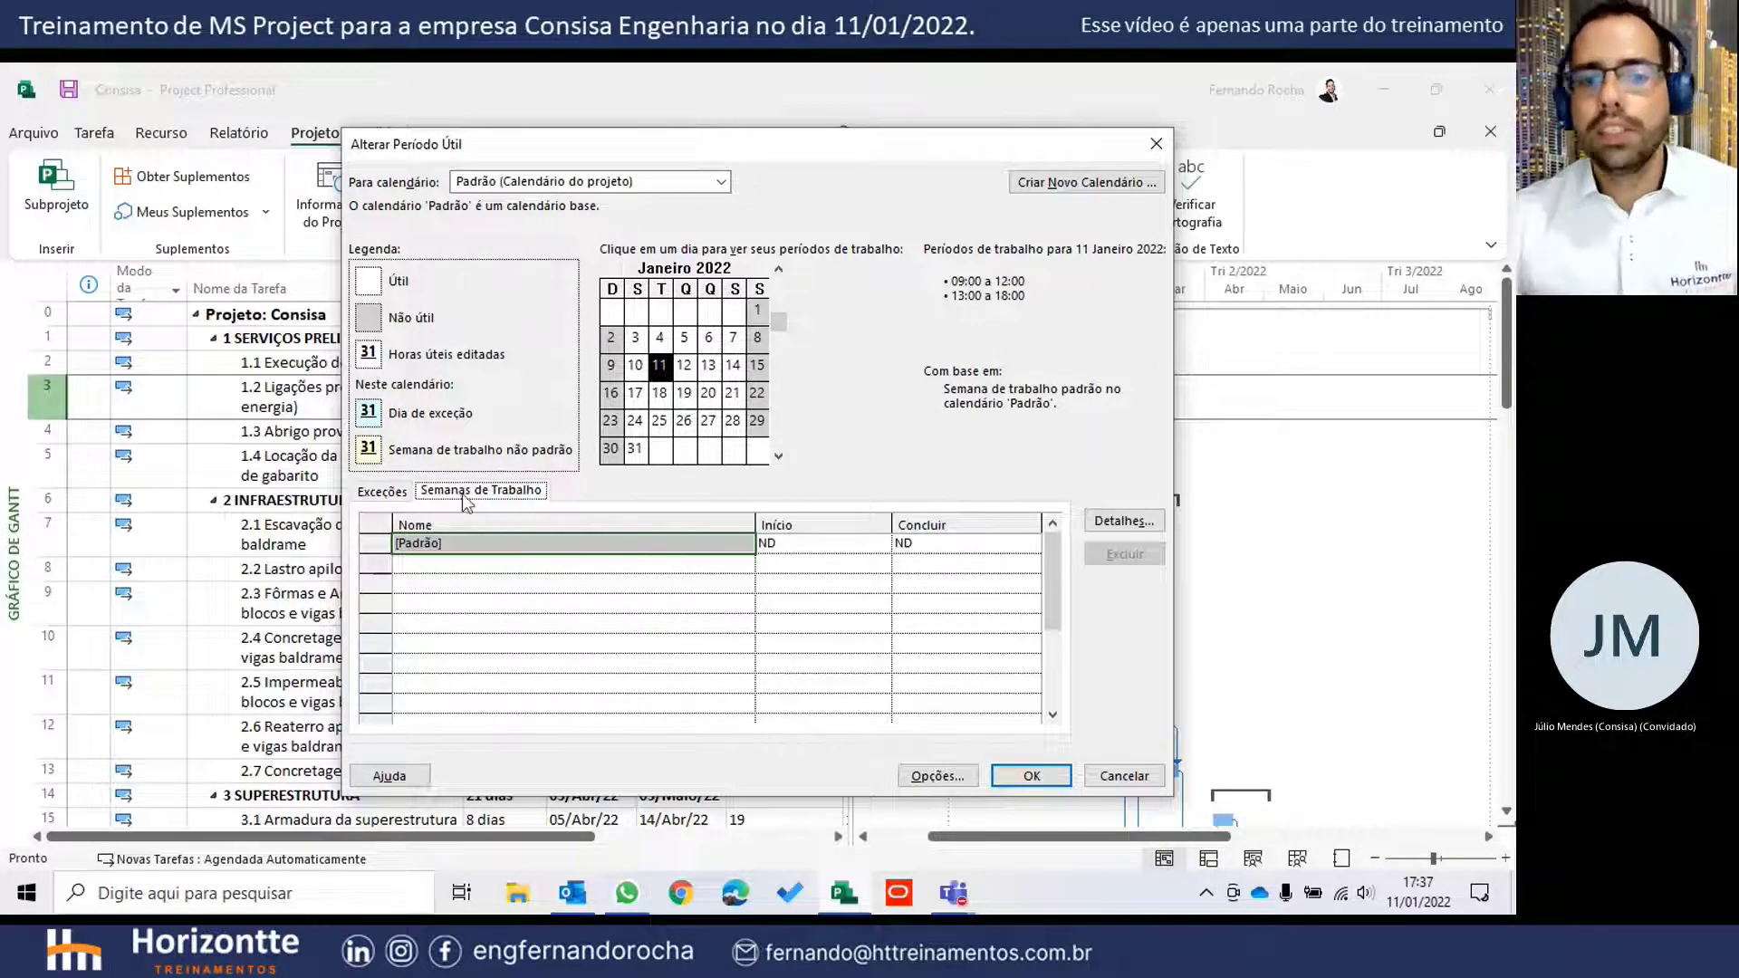
{"action": "left_click", "coordinate": [392, 495]}
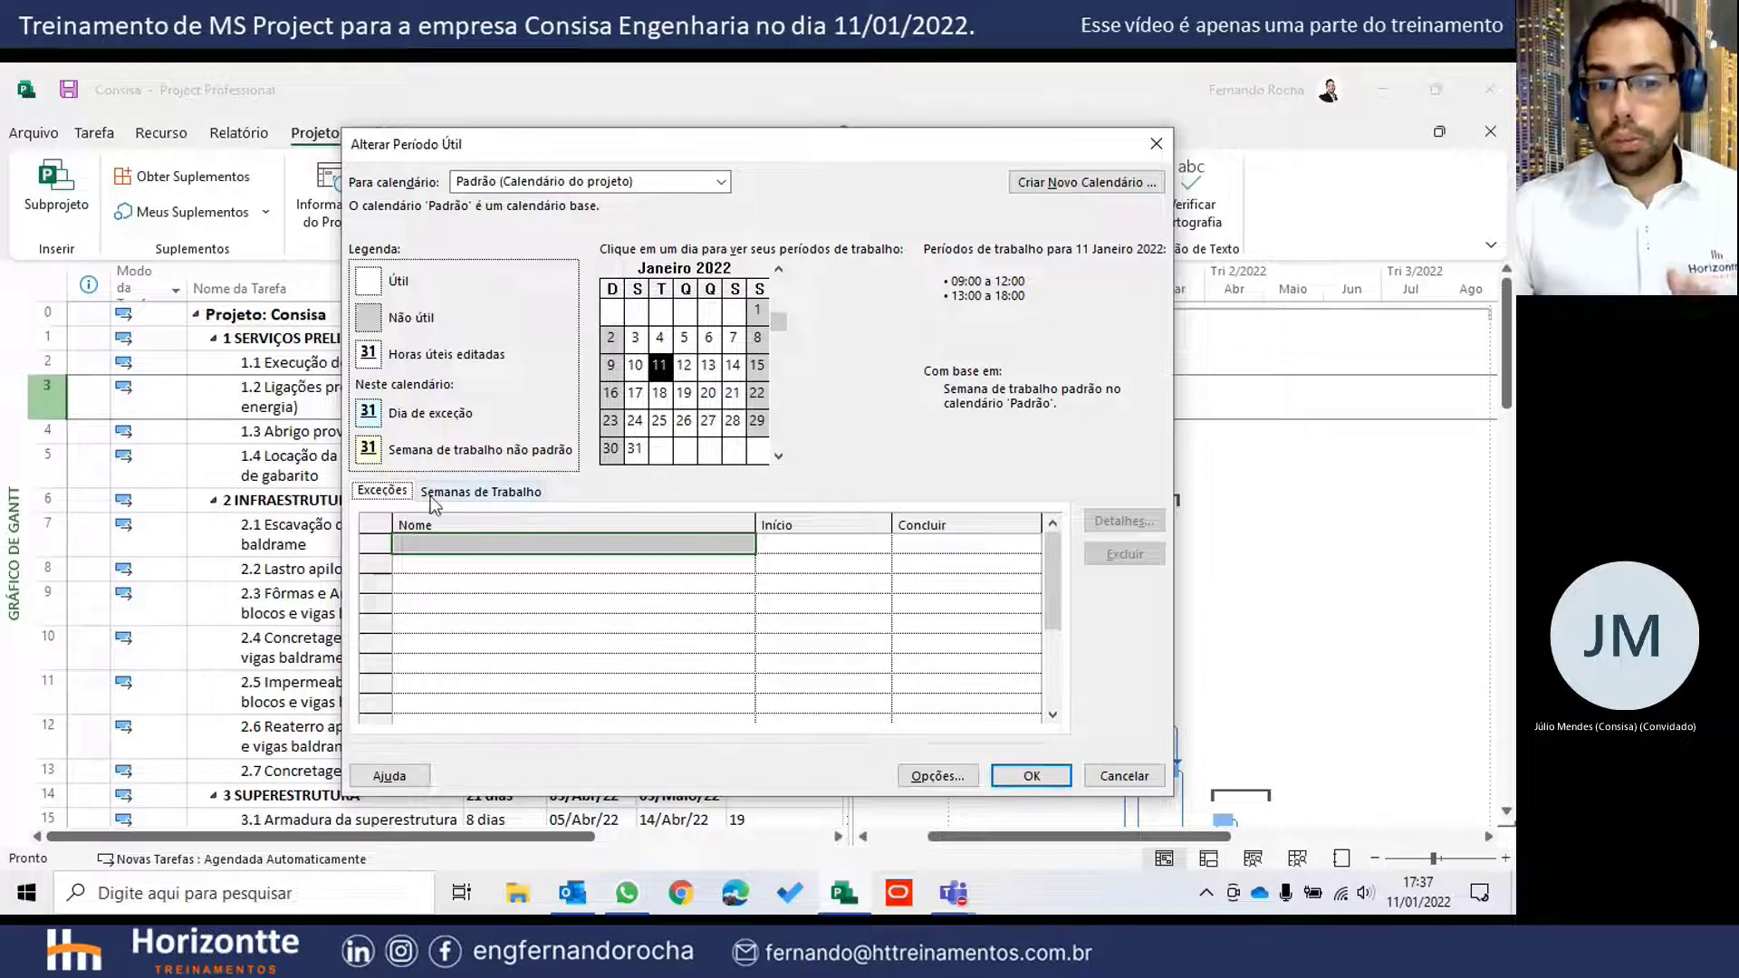
{"action": "left_click", "coordinate": [477, 503]}
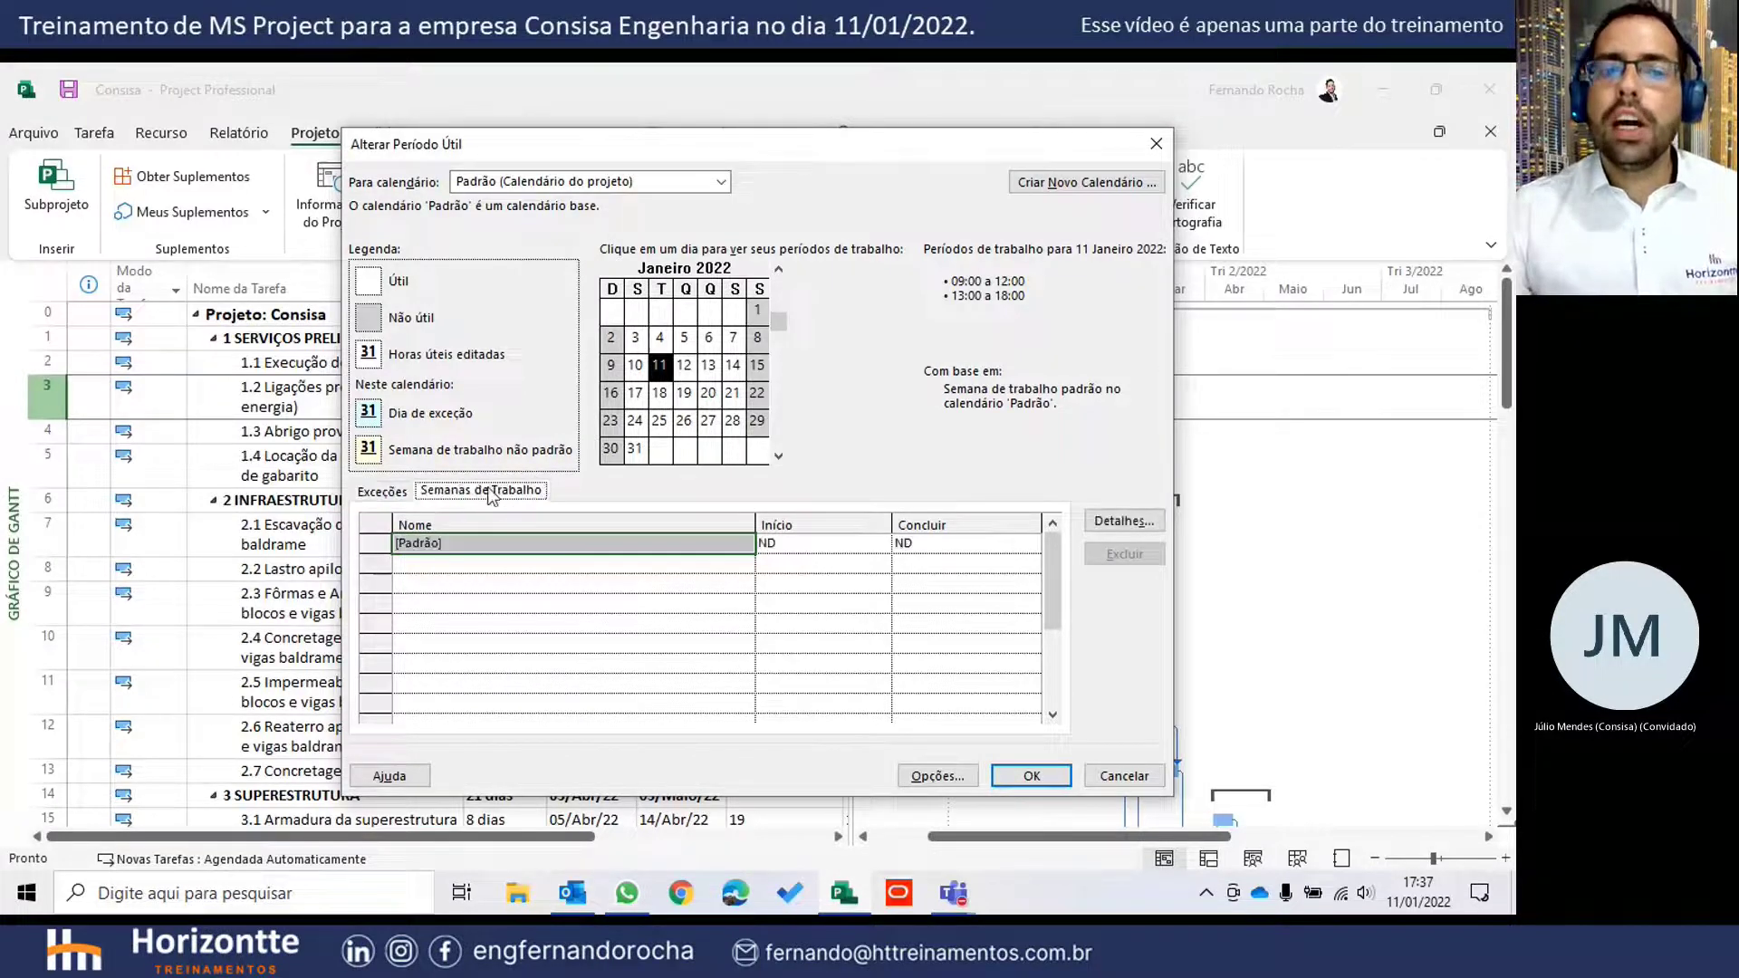
{"action": "left_click", "coordinate": [383, 496]}
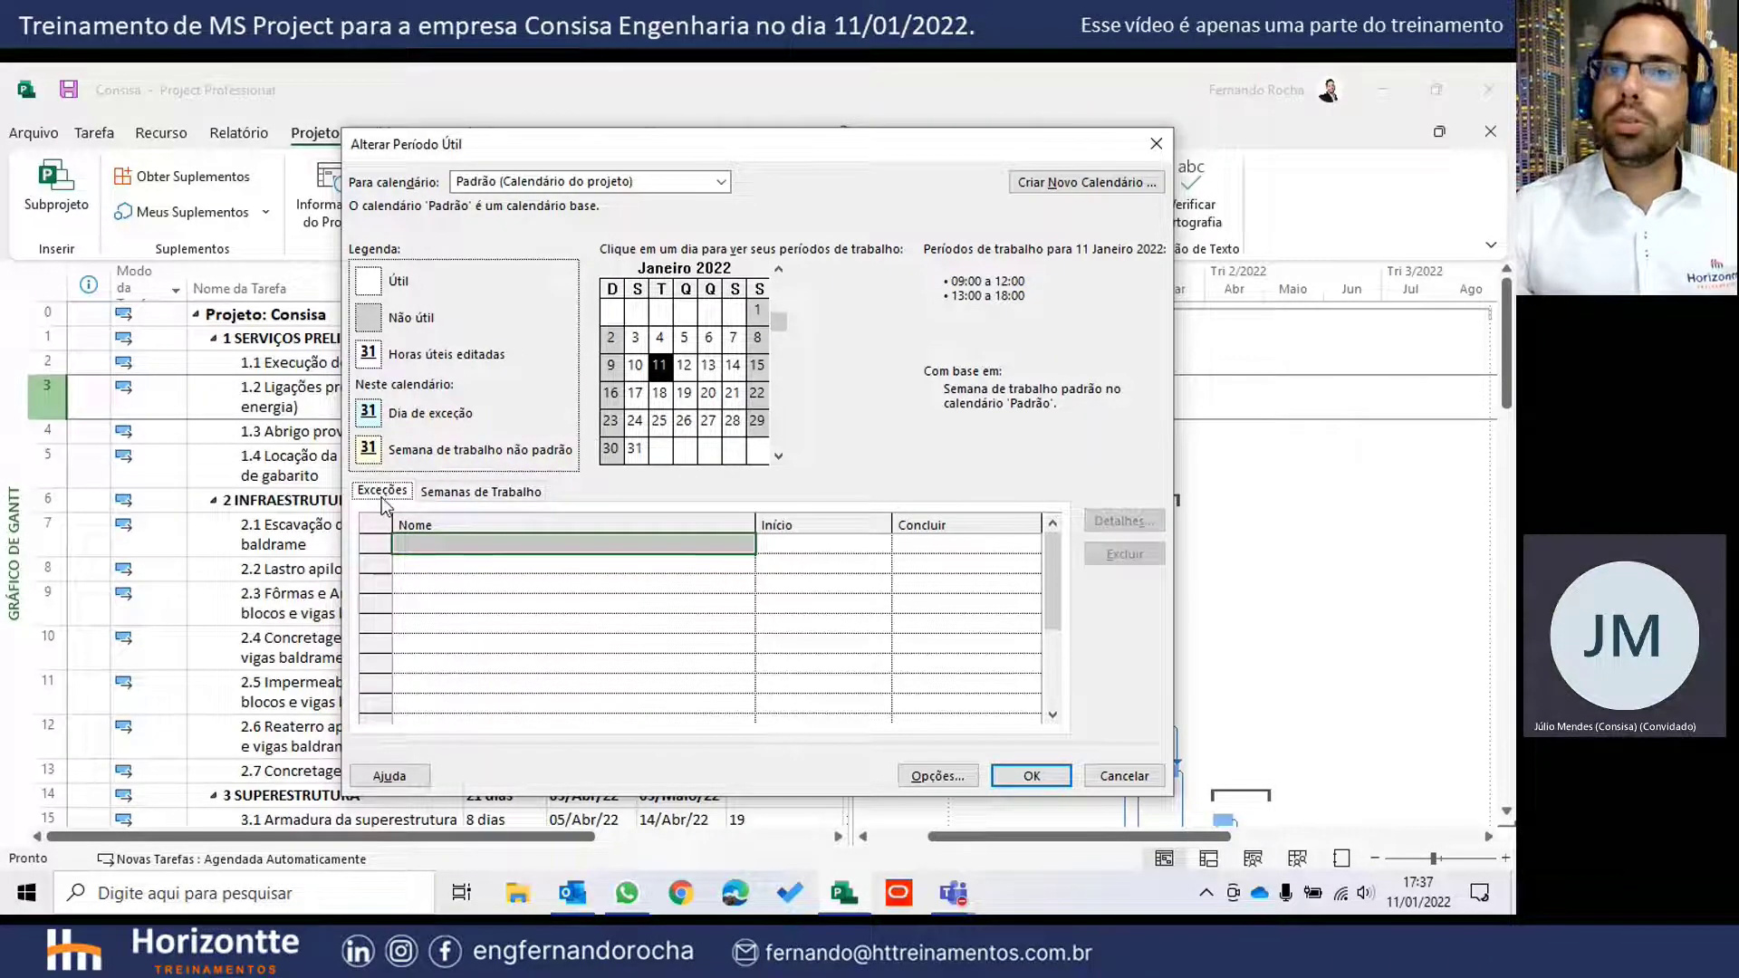
{"action": "left_click", "coordinate": [472, 547]}
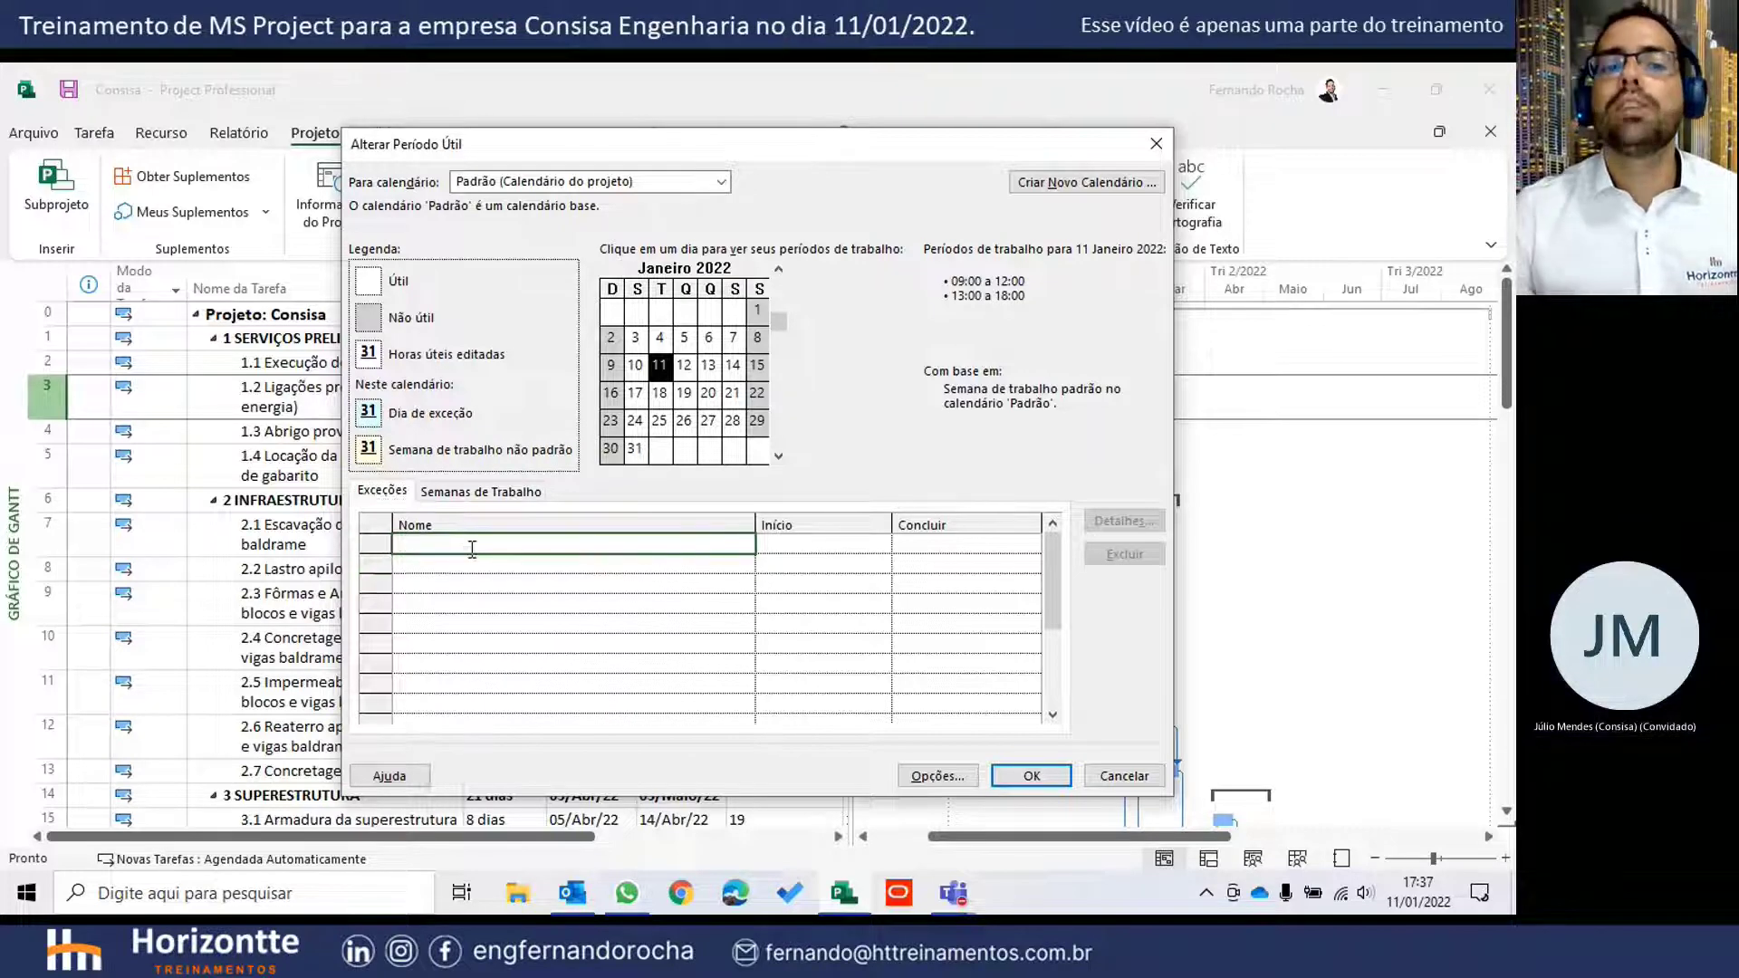
{"action": "left_click", "coordinate": [489, 494]}
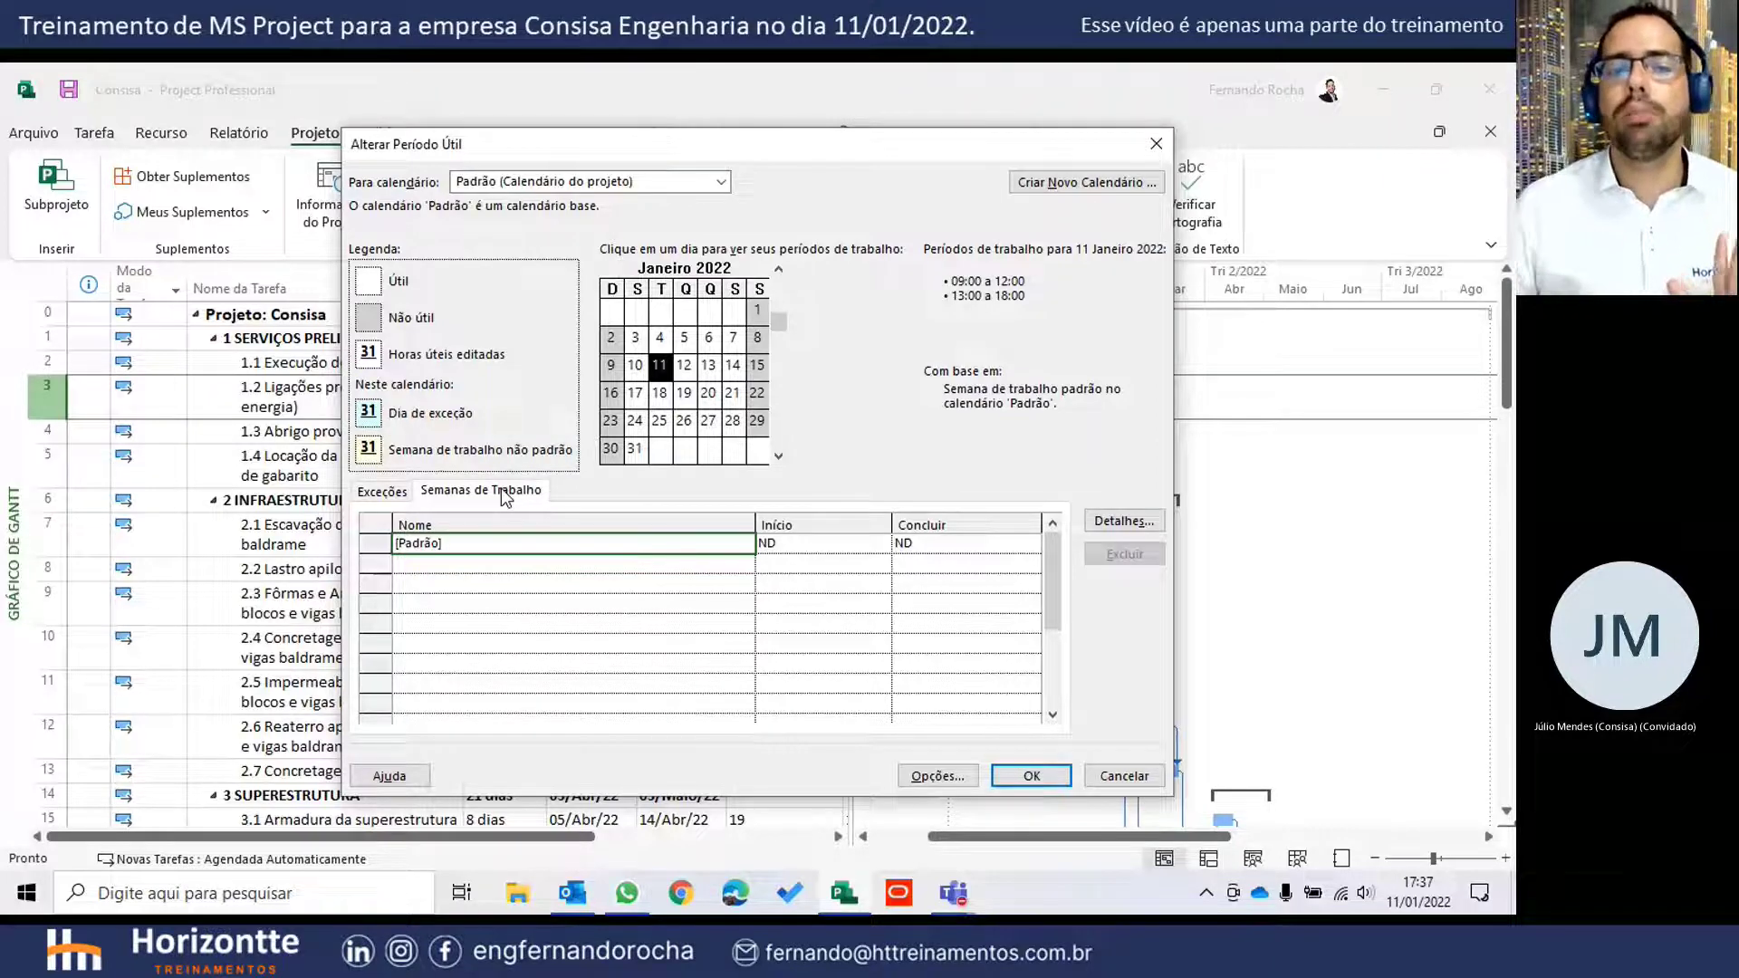
- Add a calendar exception named Carnaval with a start date of 28/02/2022
{"action": "left_click", "coordinate": [391, 491]}
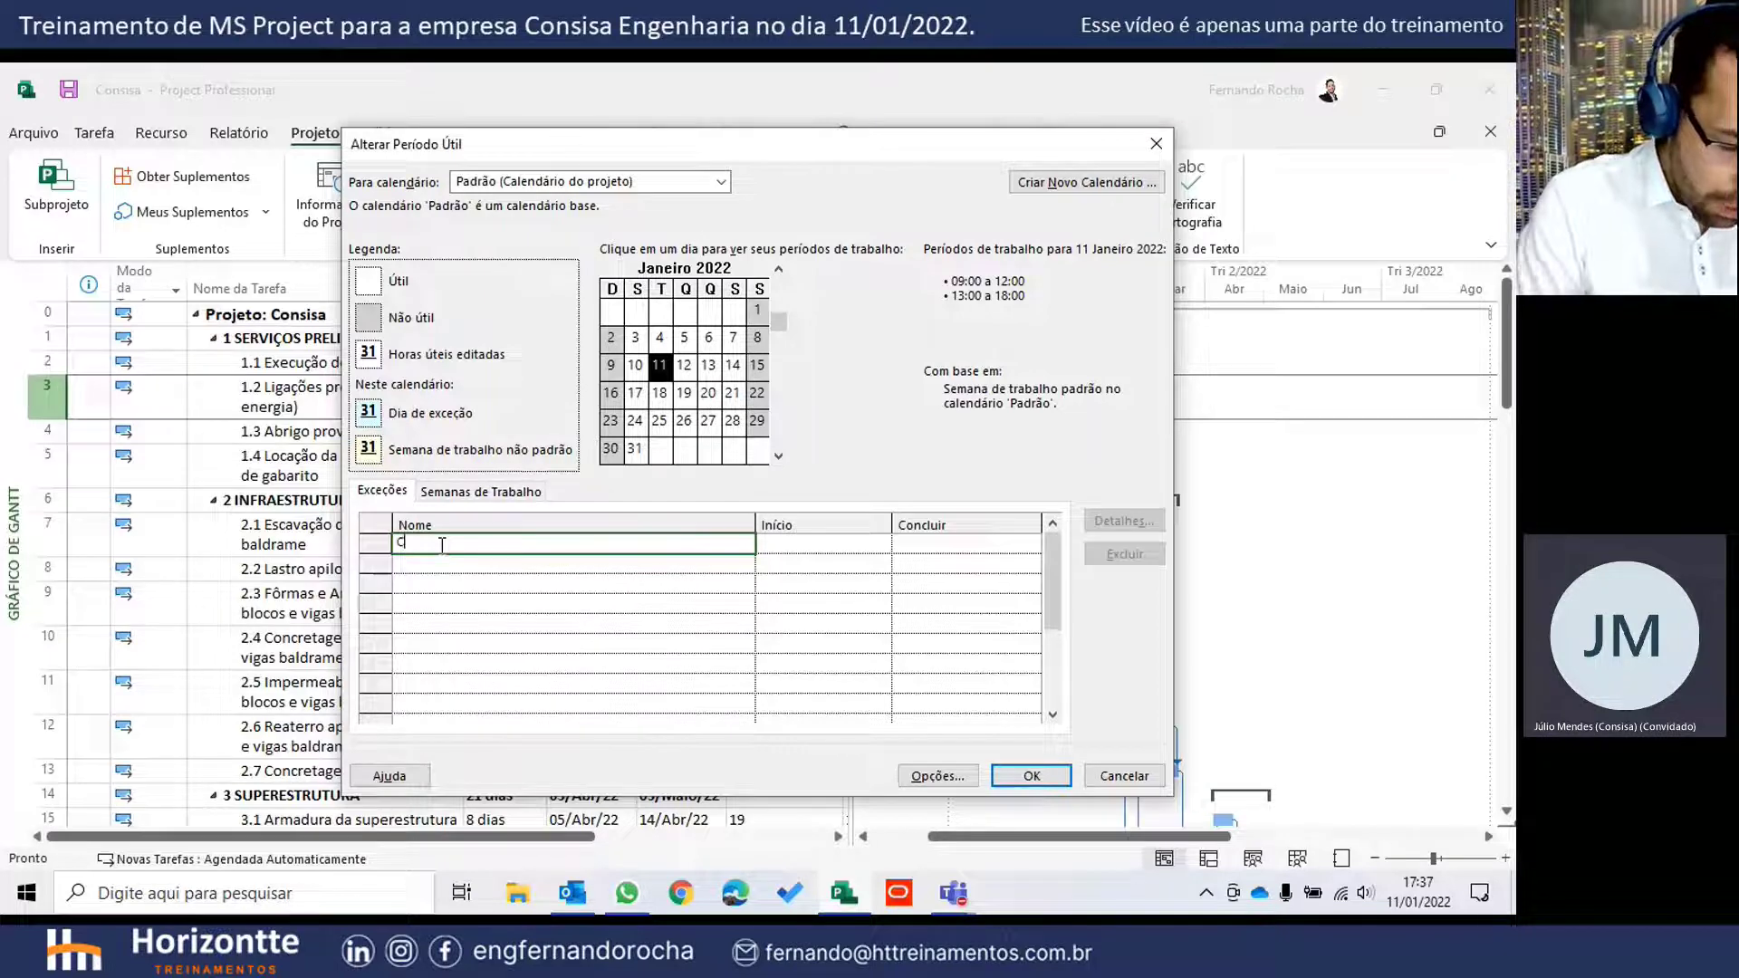
{"action": "type", "text": "arnaval"}
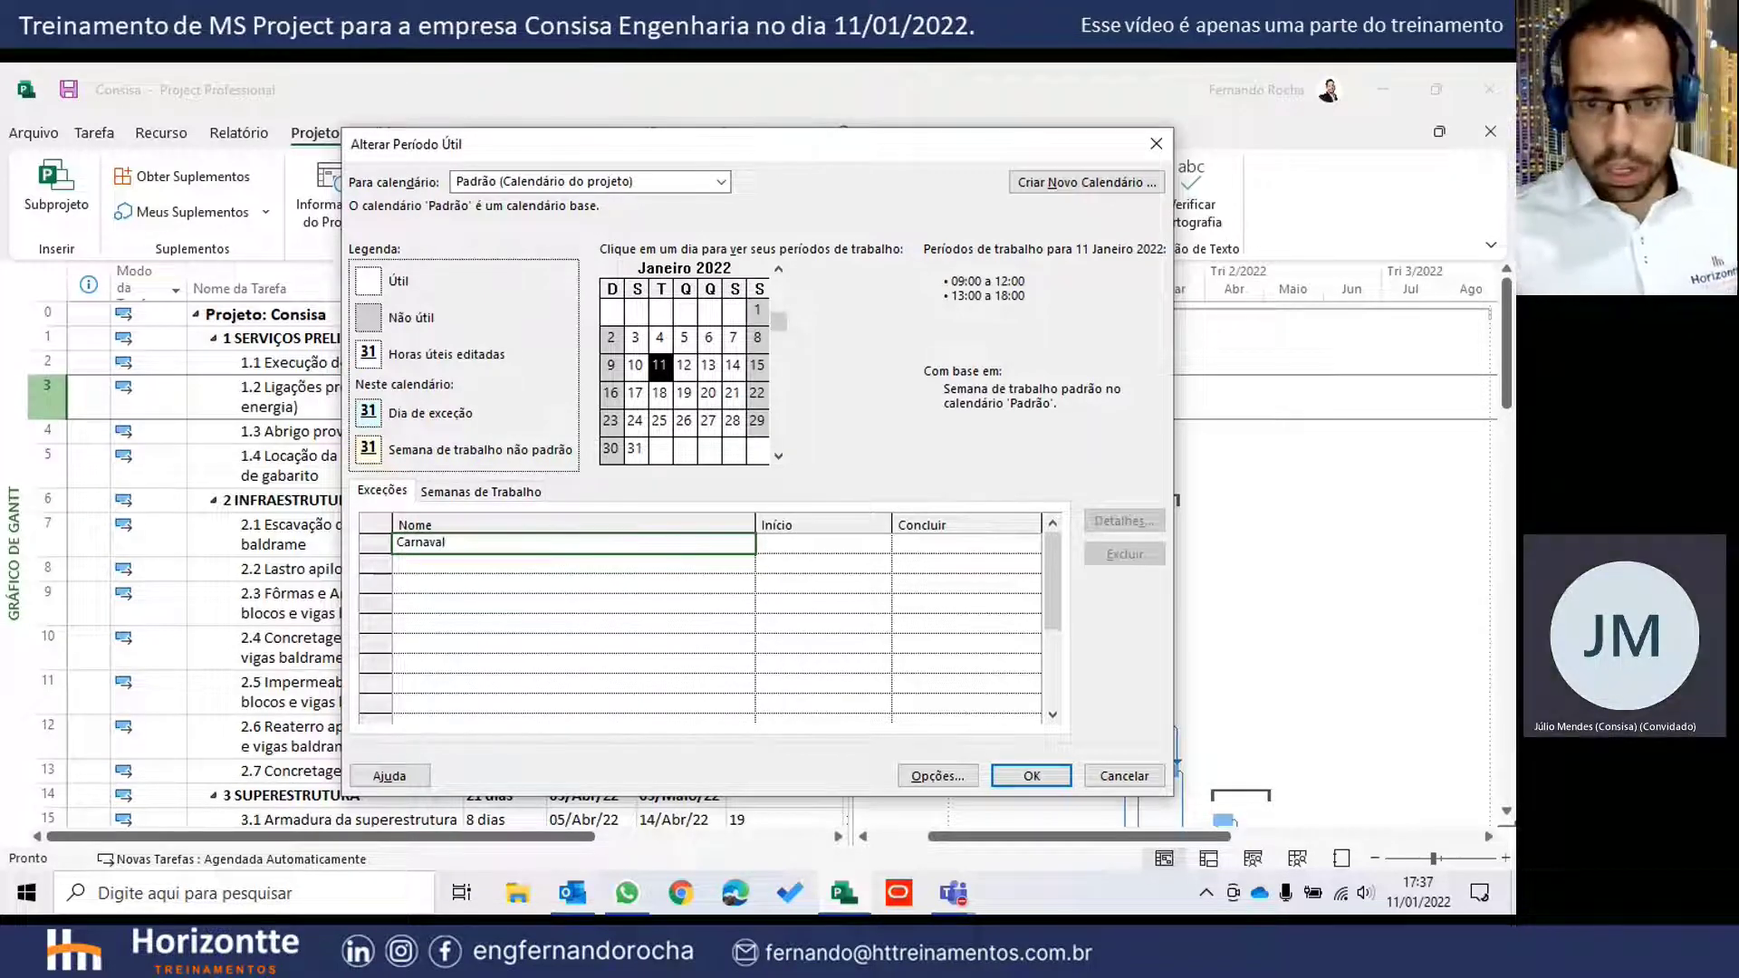
{"action": "left_click", "coordinate": [772, 547]}
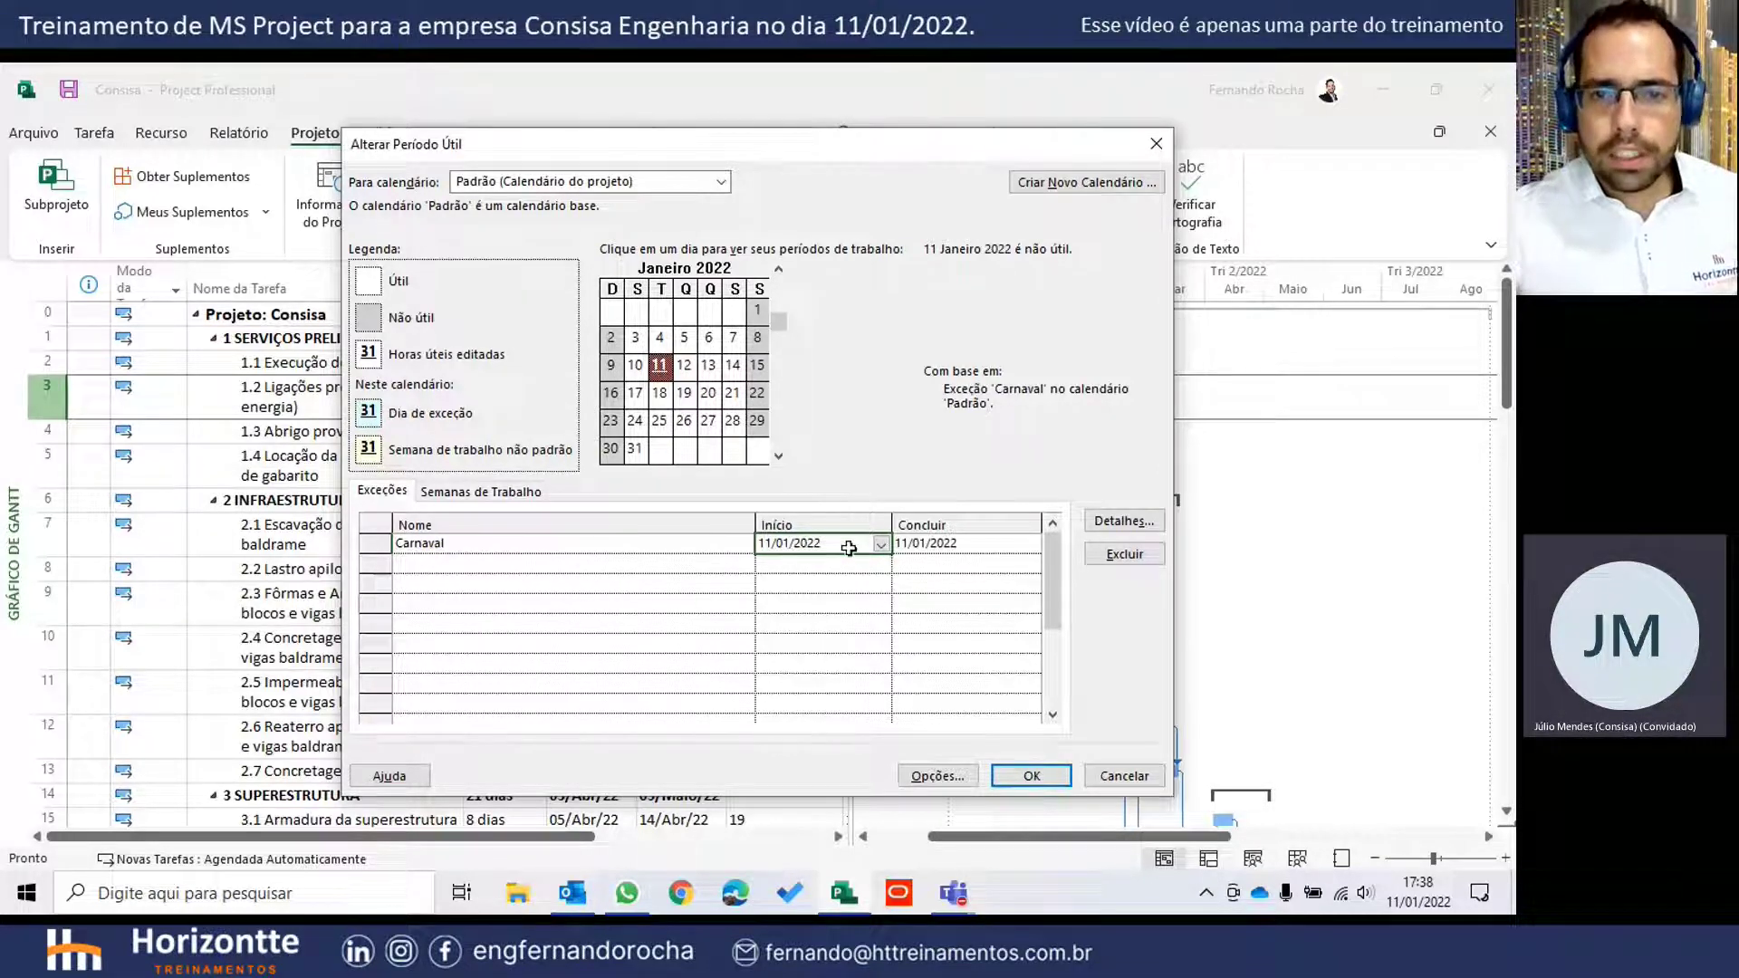
{"action": "left_click", "coordinate": [883, 545]}
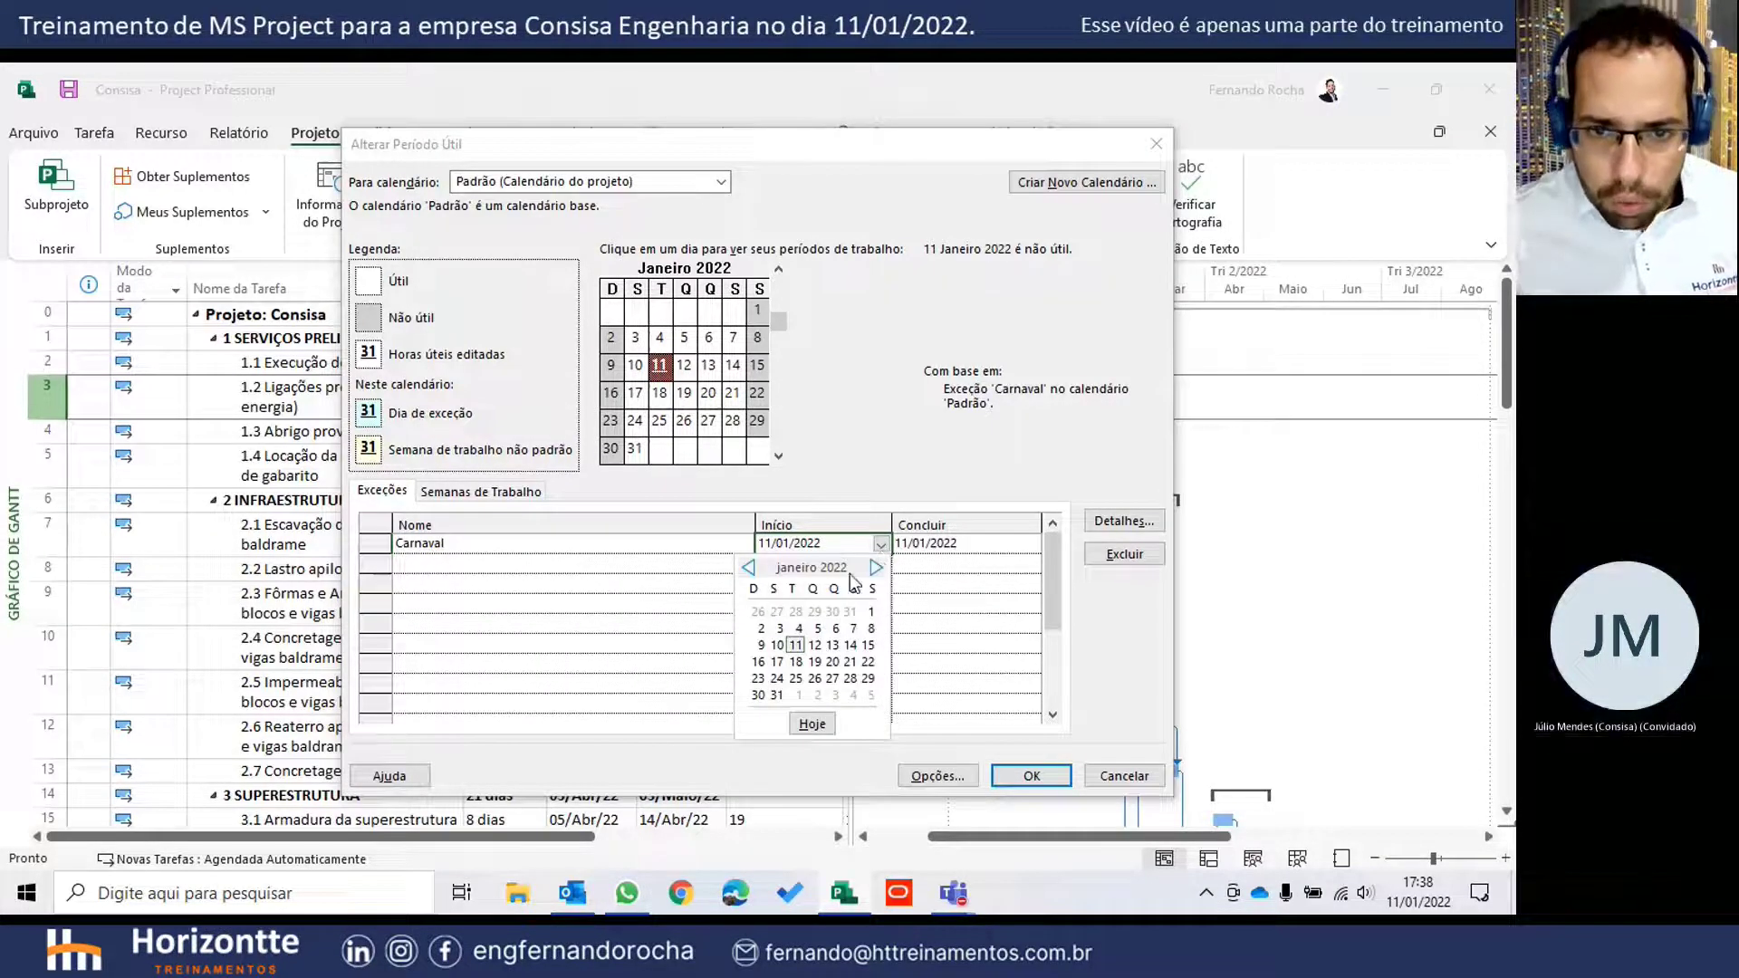
{"action": "left_click", "coordinate": [875, 568]}
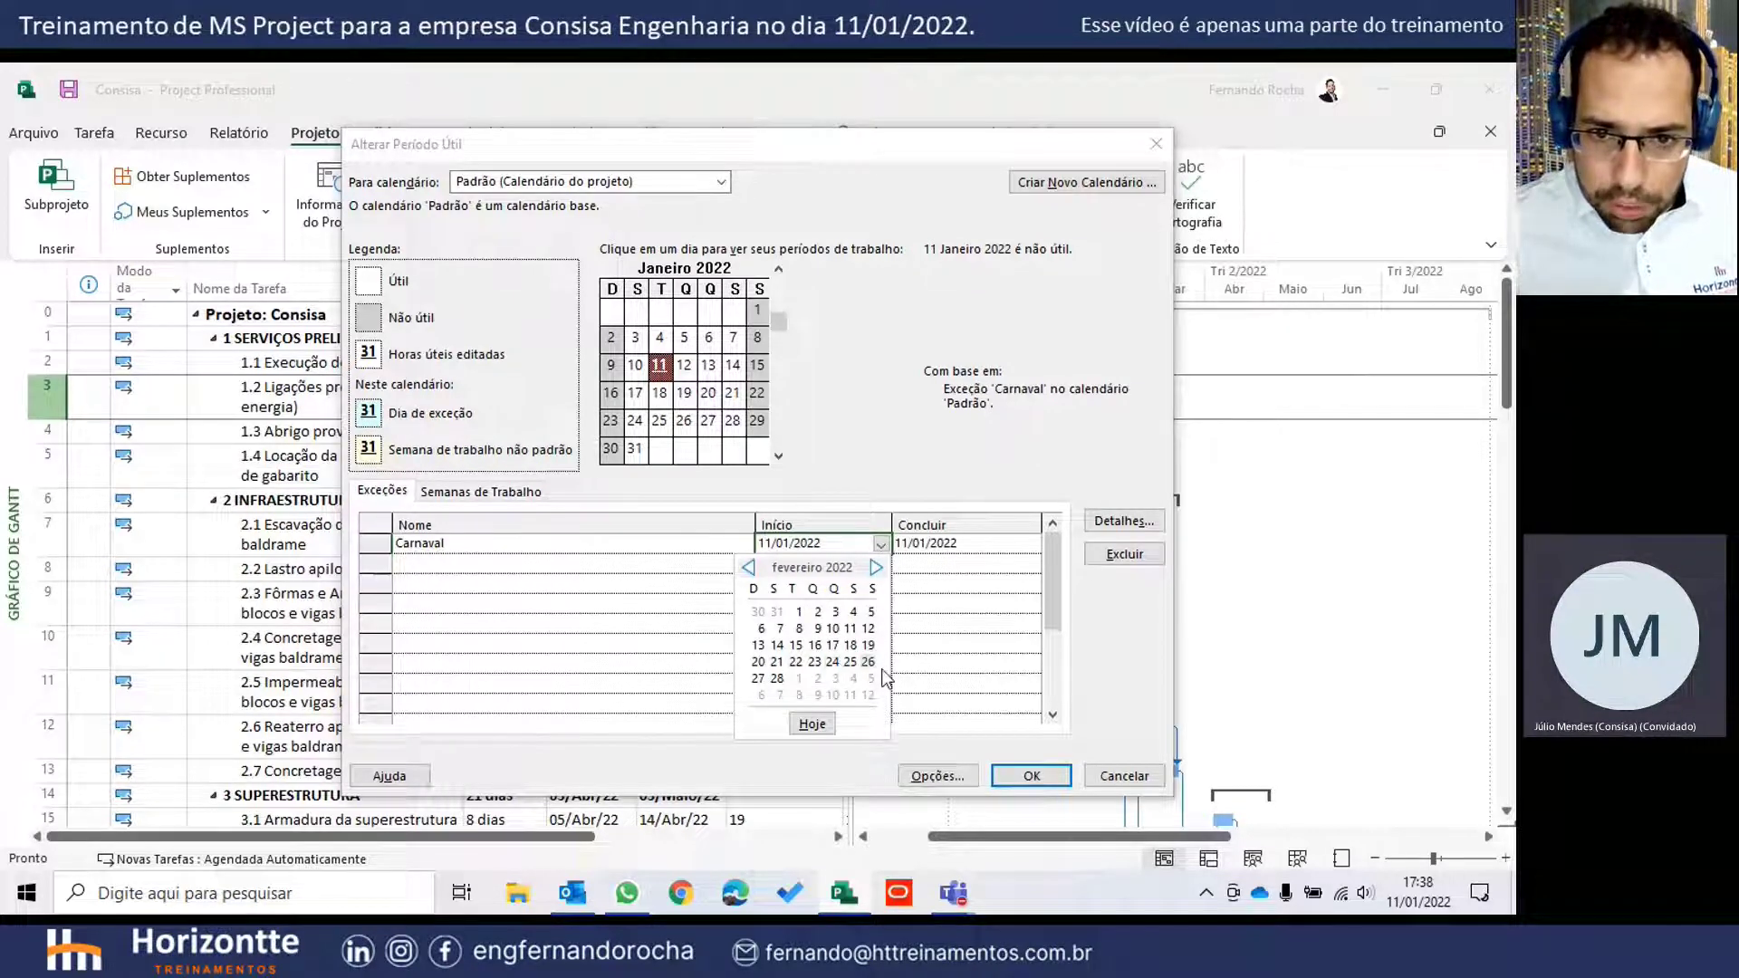
{"action": "left_click", "coordinate": [777, 681]}
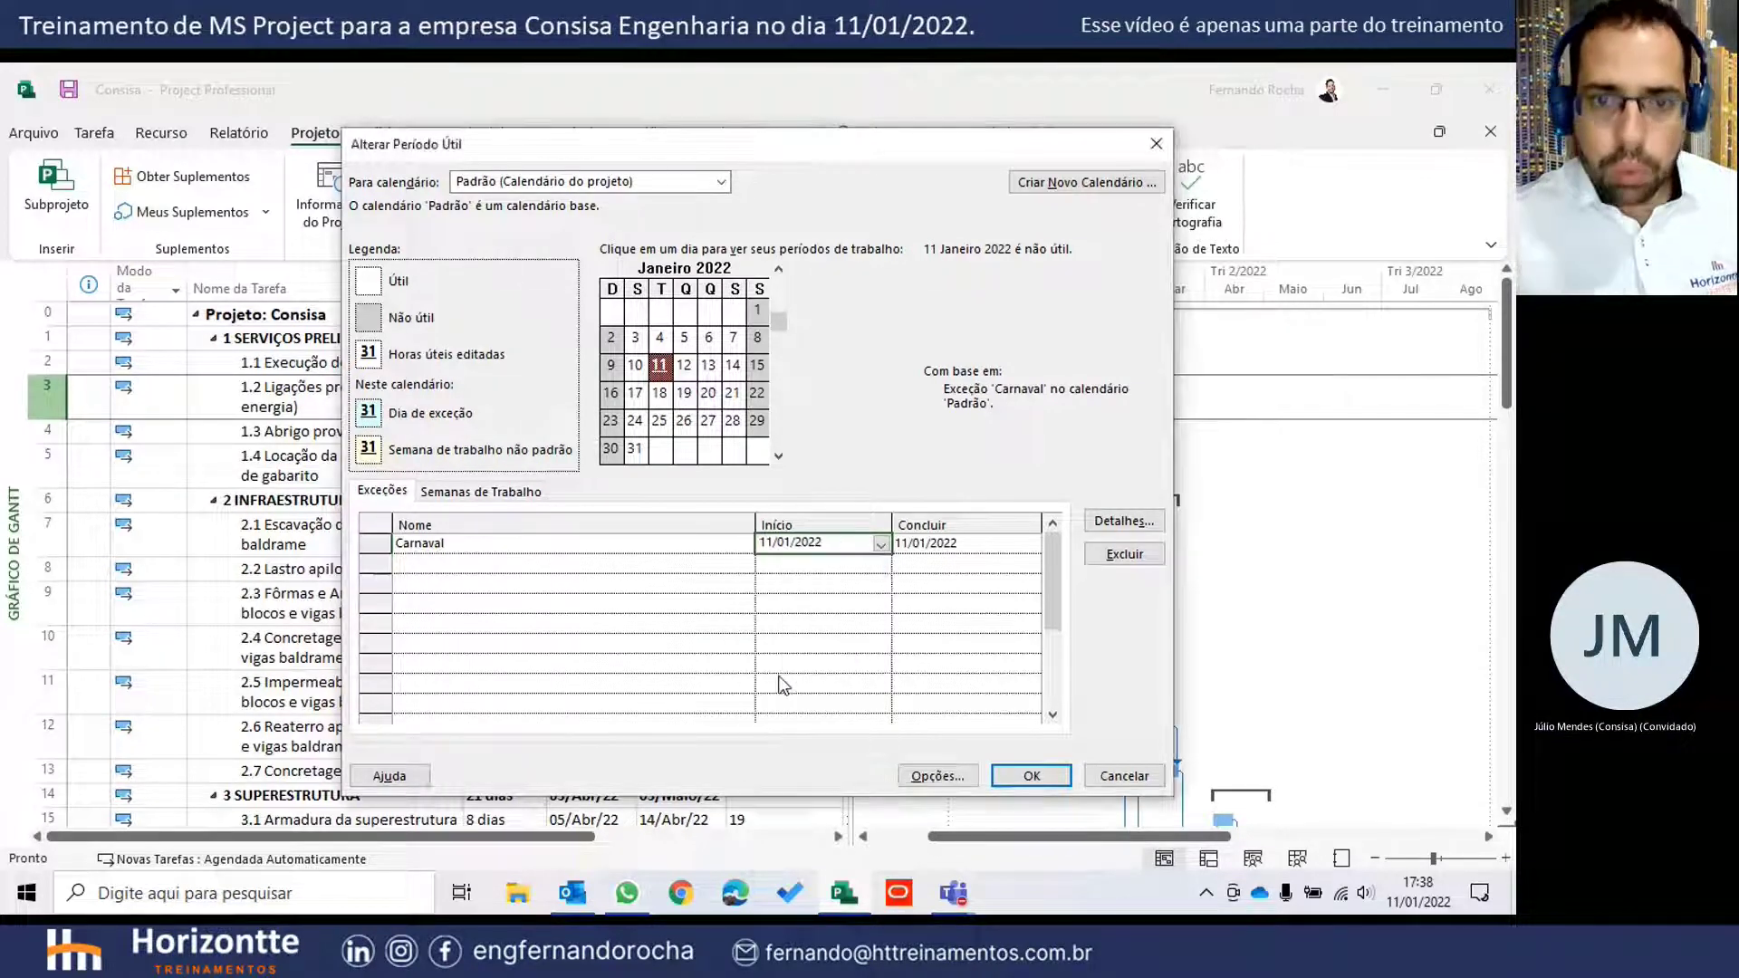
- Check the Carnaval exception's start date and set its finish date to 01/03/2022
{"action": "left_click", "coordinate": [934, 543]}
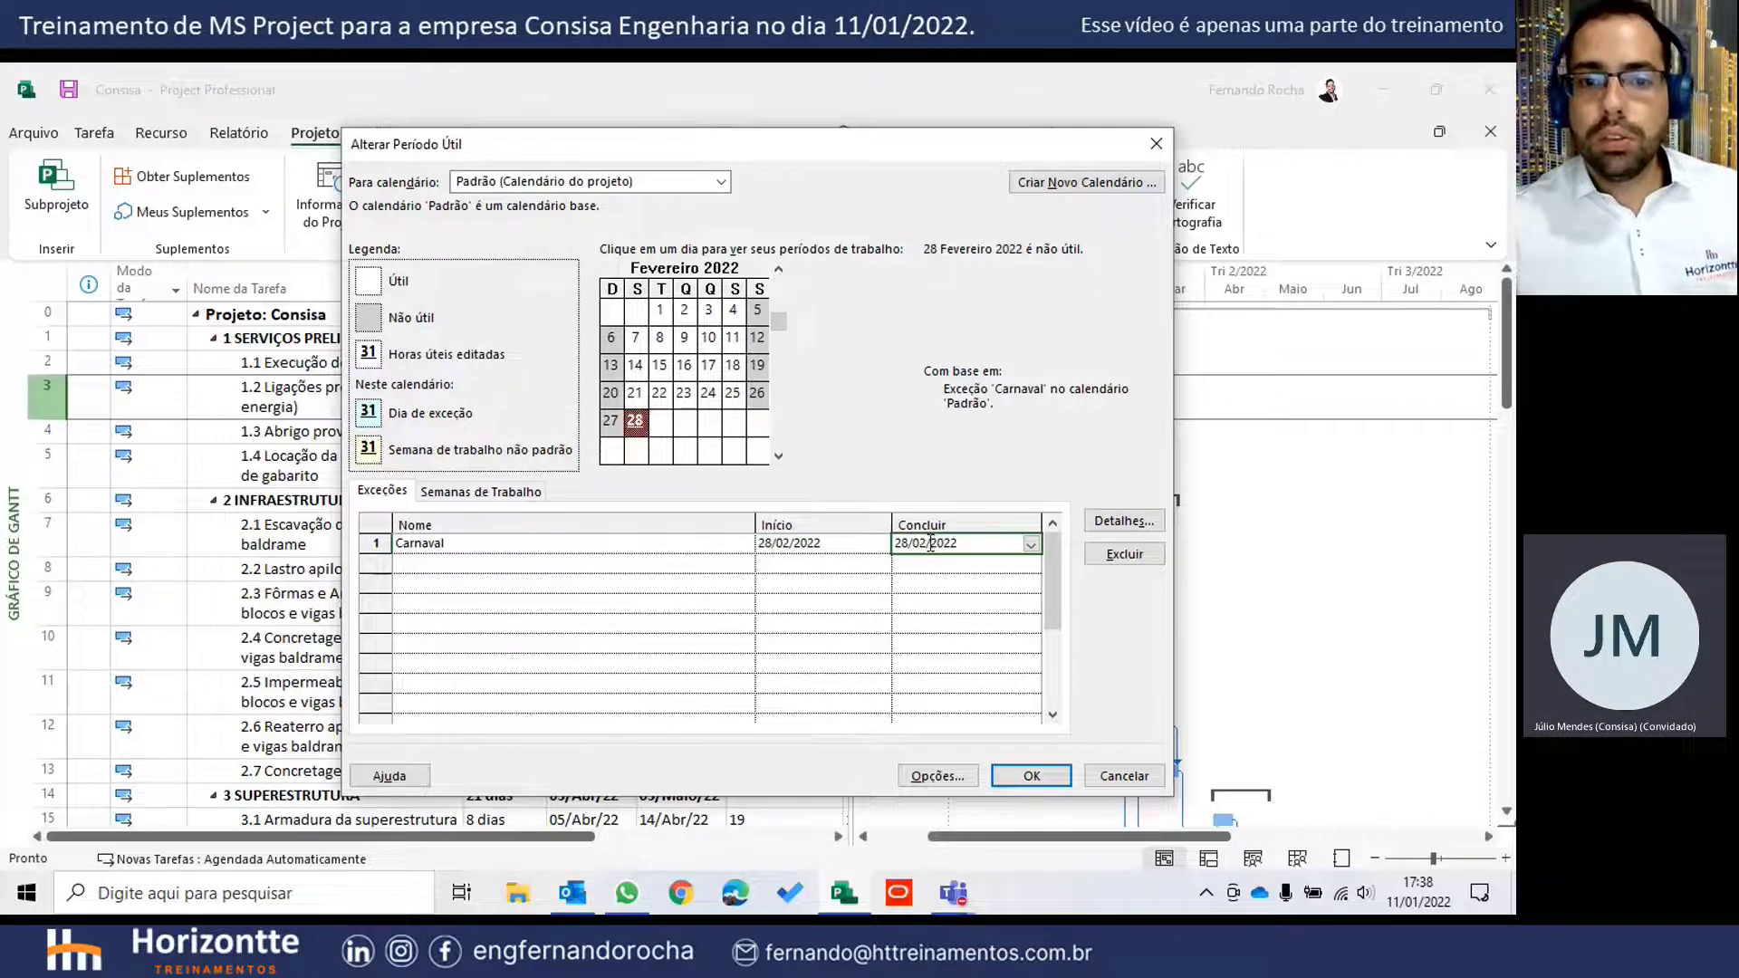
{"action": "left_click", "coordinate": [846, 544]}
{"action": "left_click", "coordinate": [881, 543]}
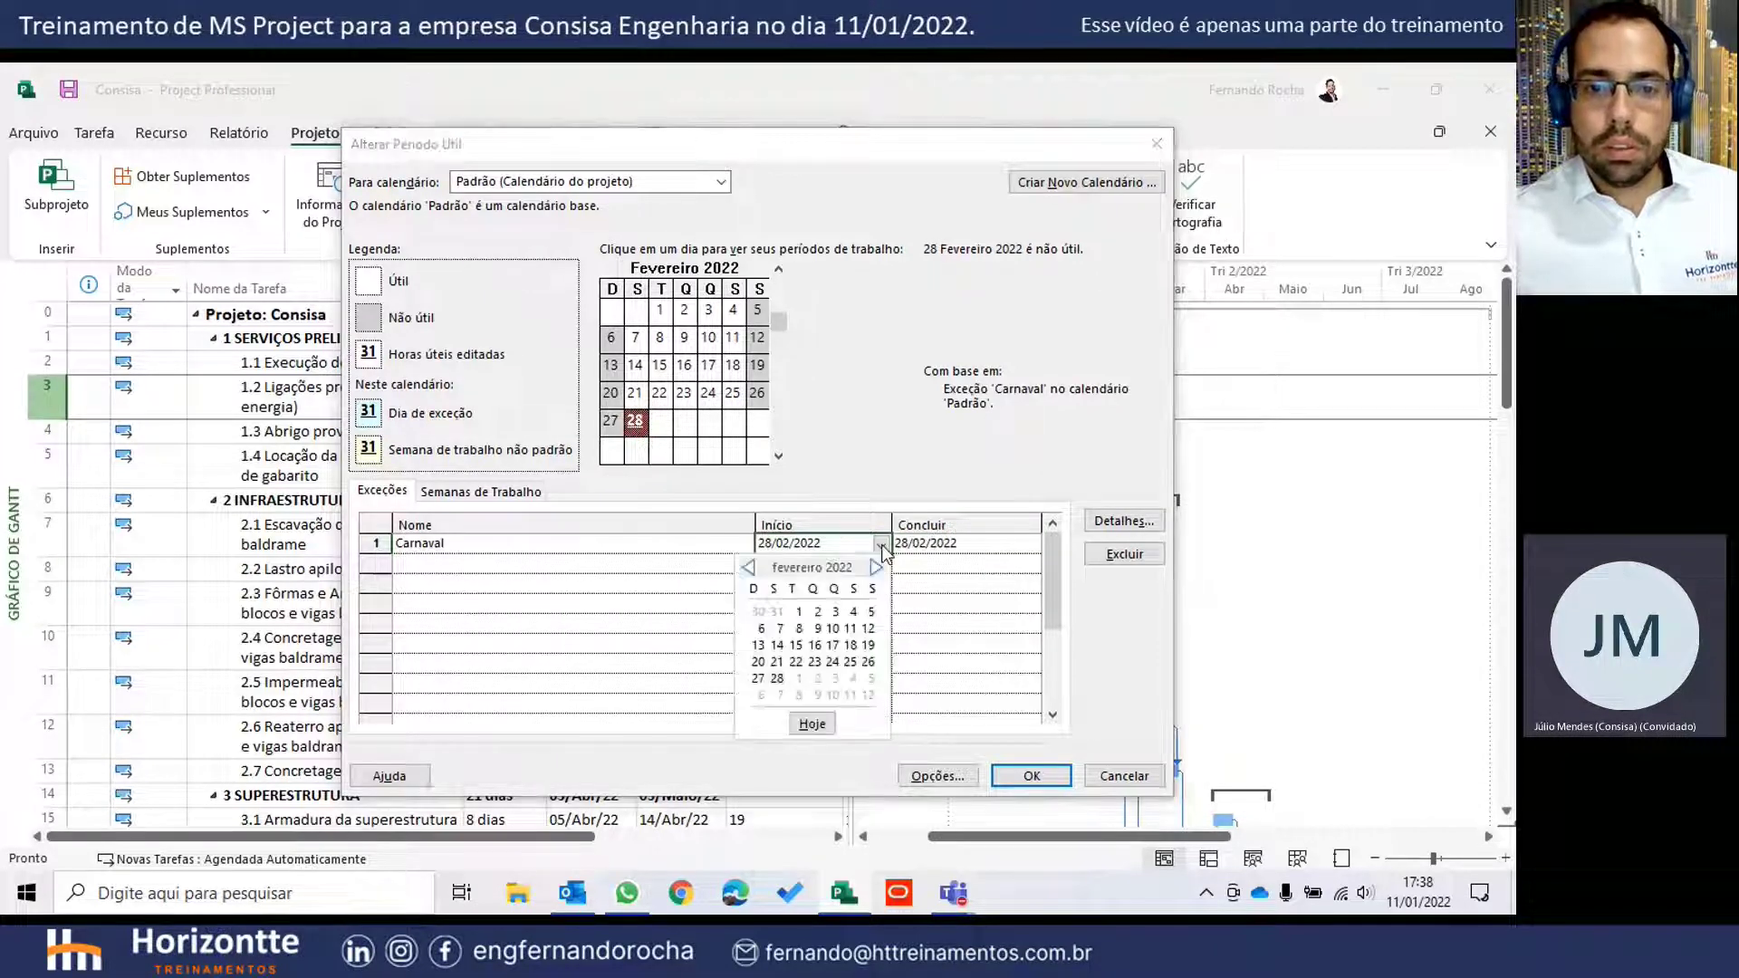
{"action": "left_click", "coordinate": [934, 633]}
{"action": "left_click", "coordinate": [938, 544]}
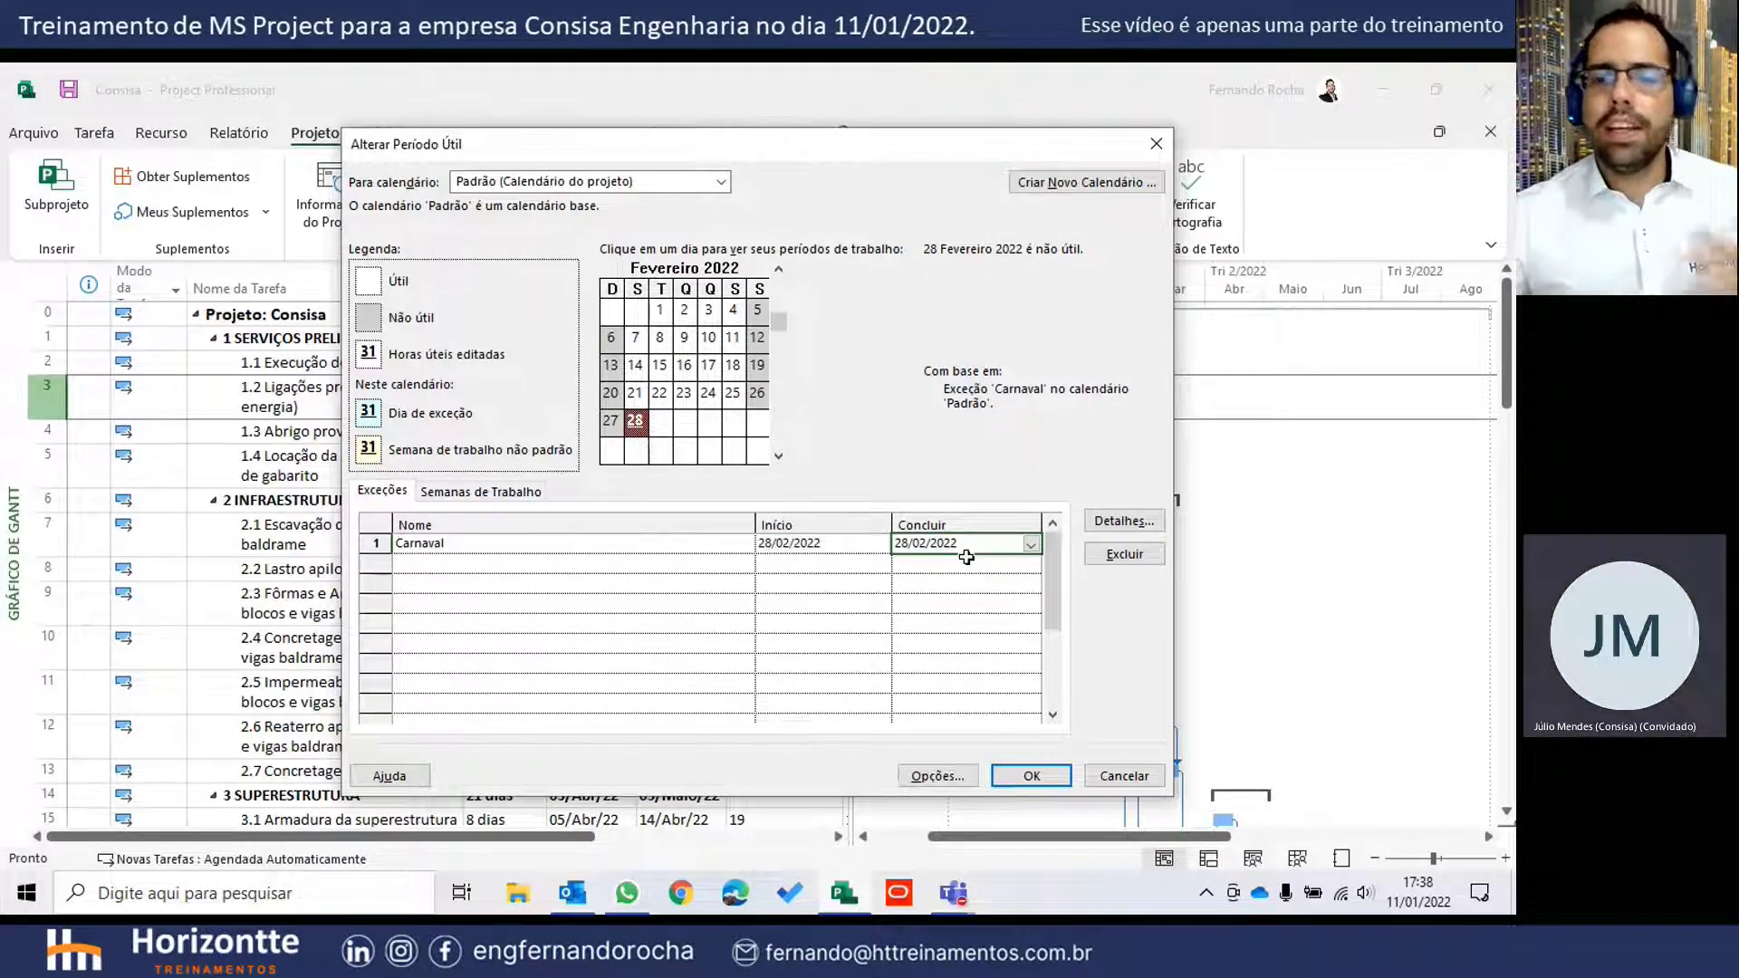
{"action": "left_click", "coordinate": [1031, 543]}
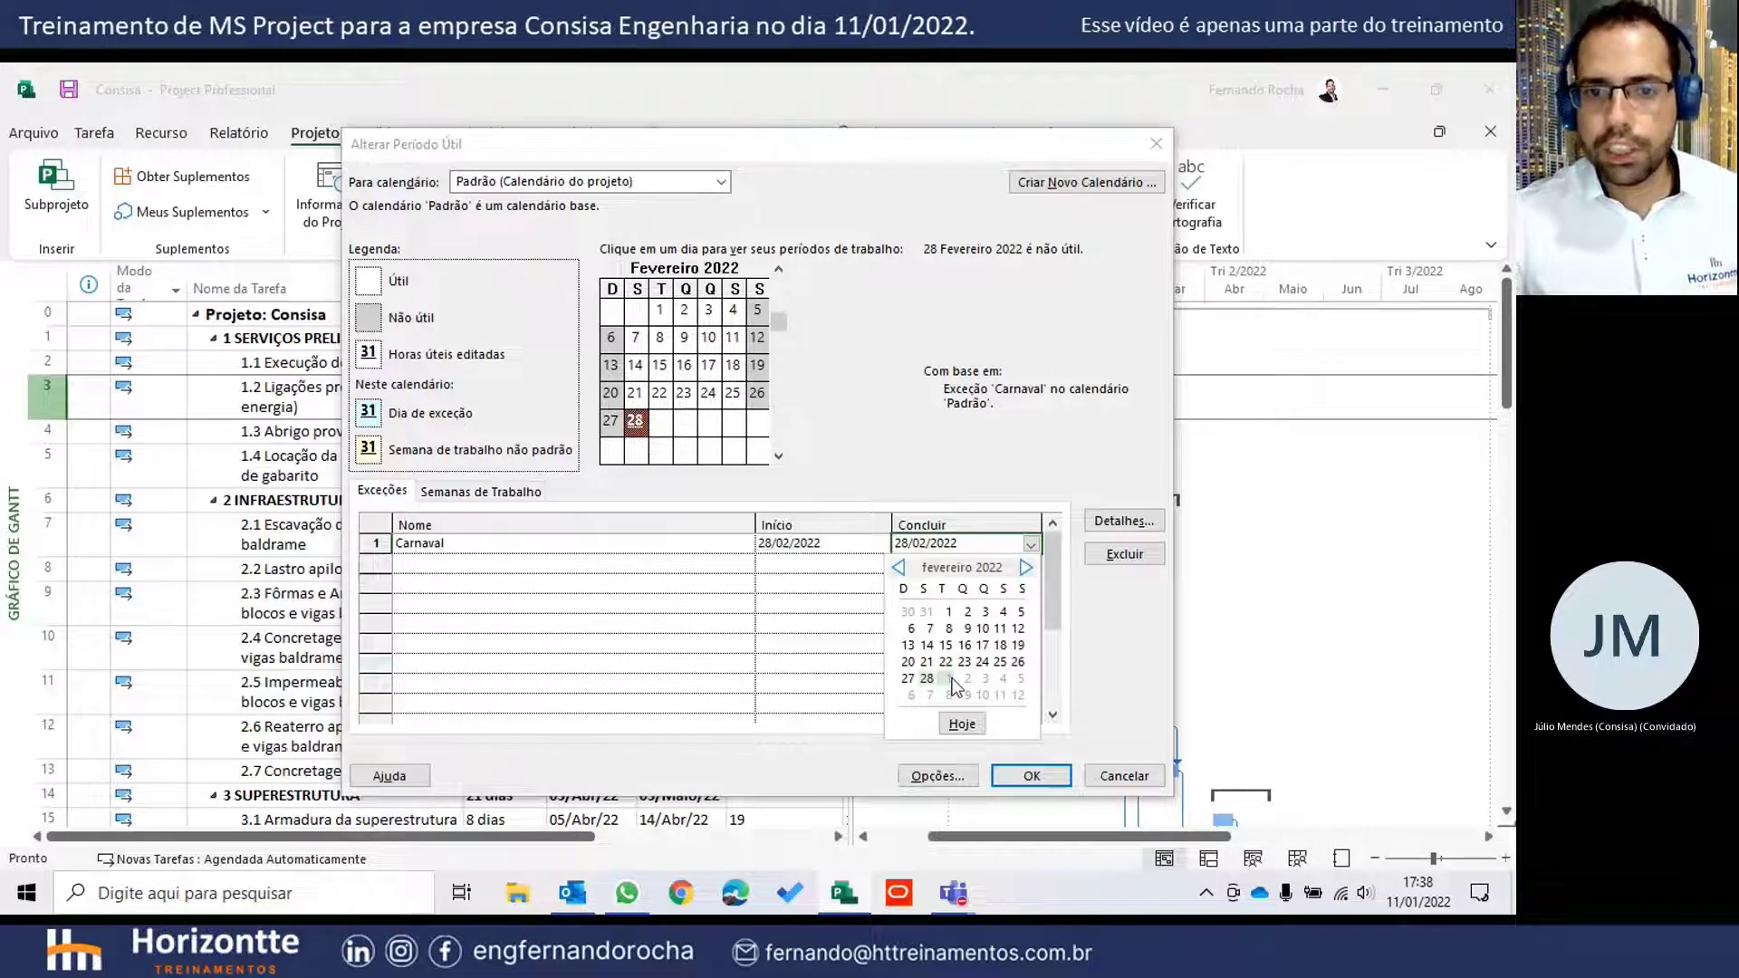
{"action": "left_click", "coordinate": [951, 679]}
- Rename the Carnaval exception as Carnaval (2 dias inteiros)
{"action": "left_click", "coordinate": [694, 547]}
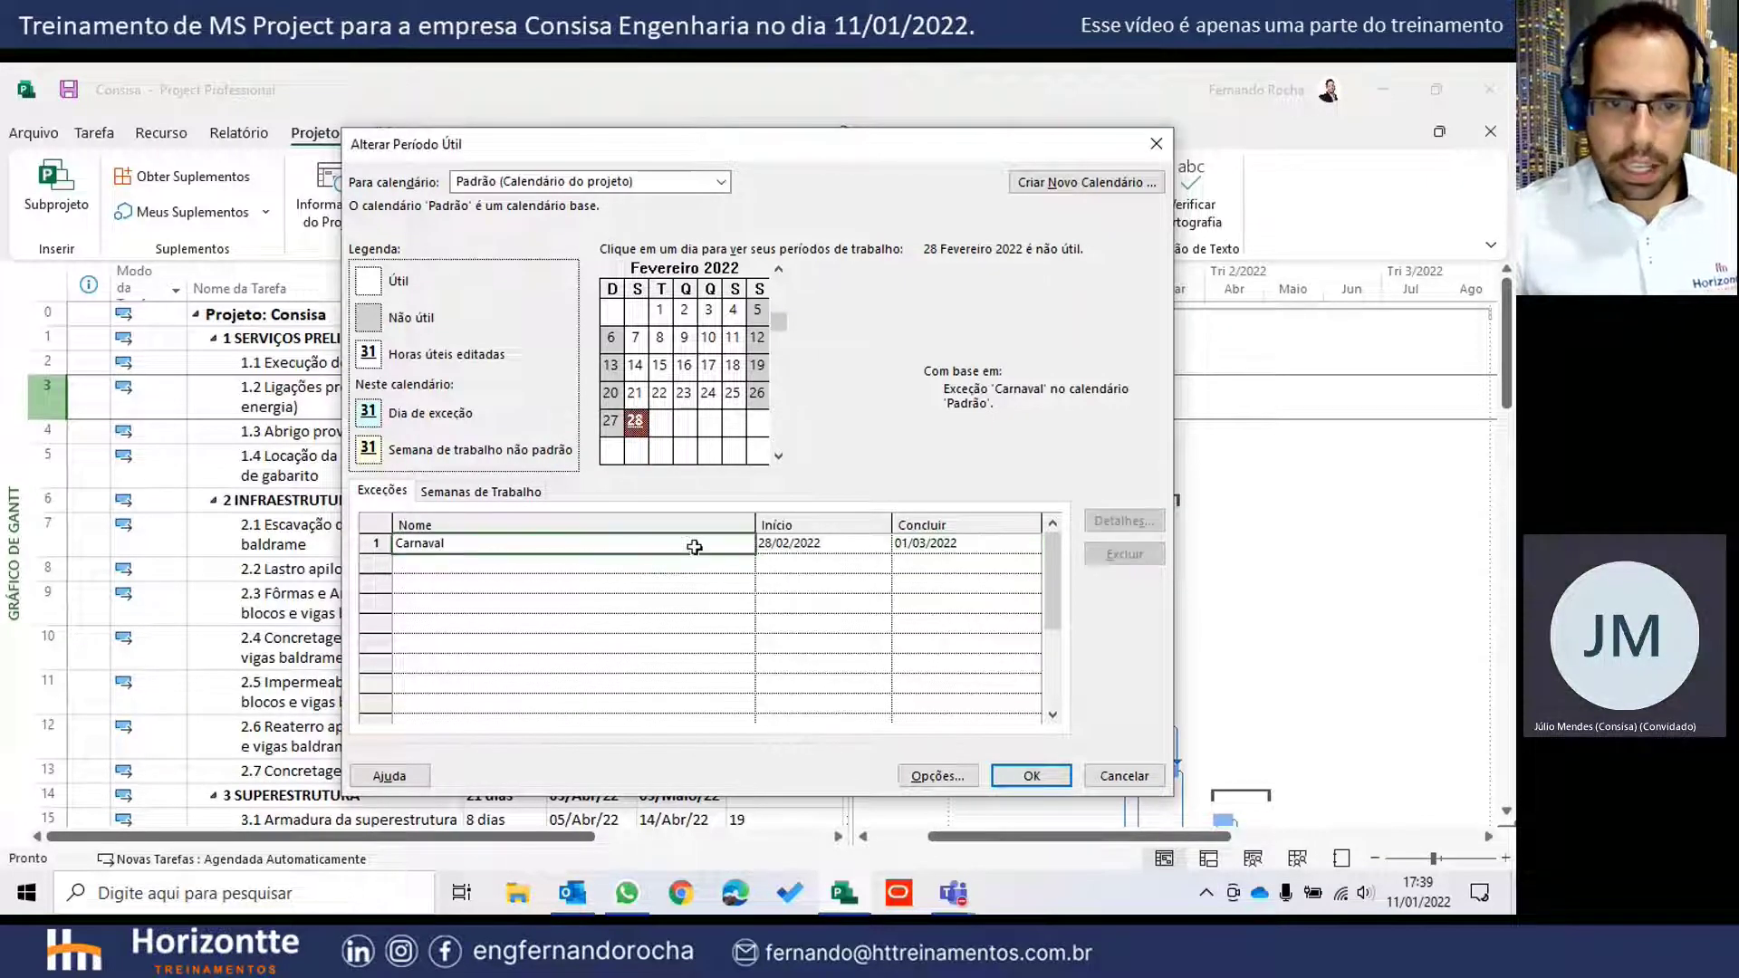
{"action": "key", "text": "F2"}
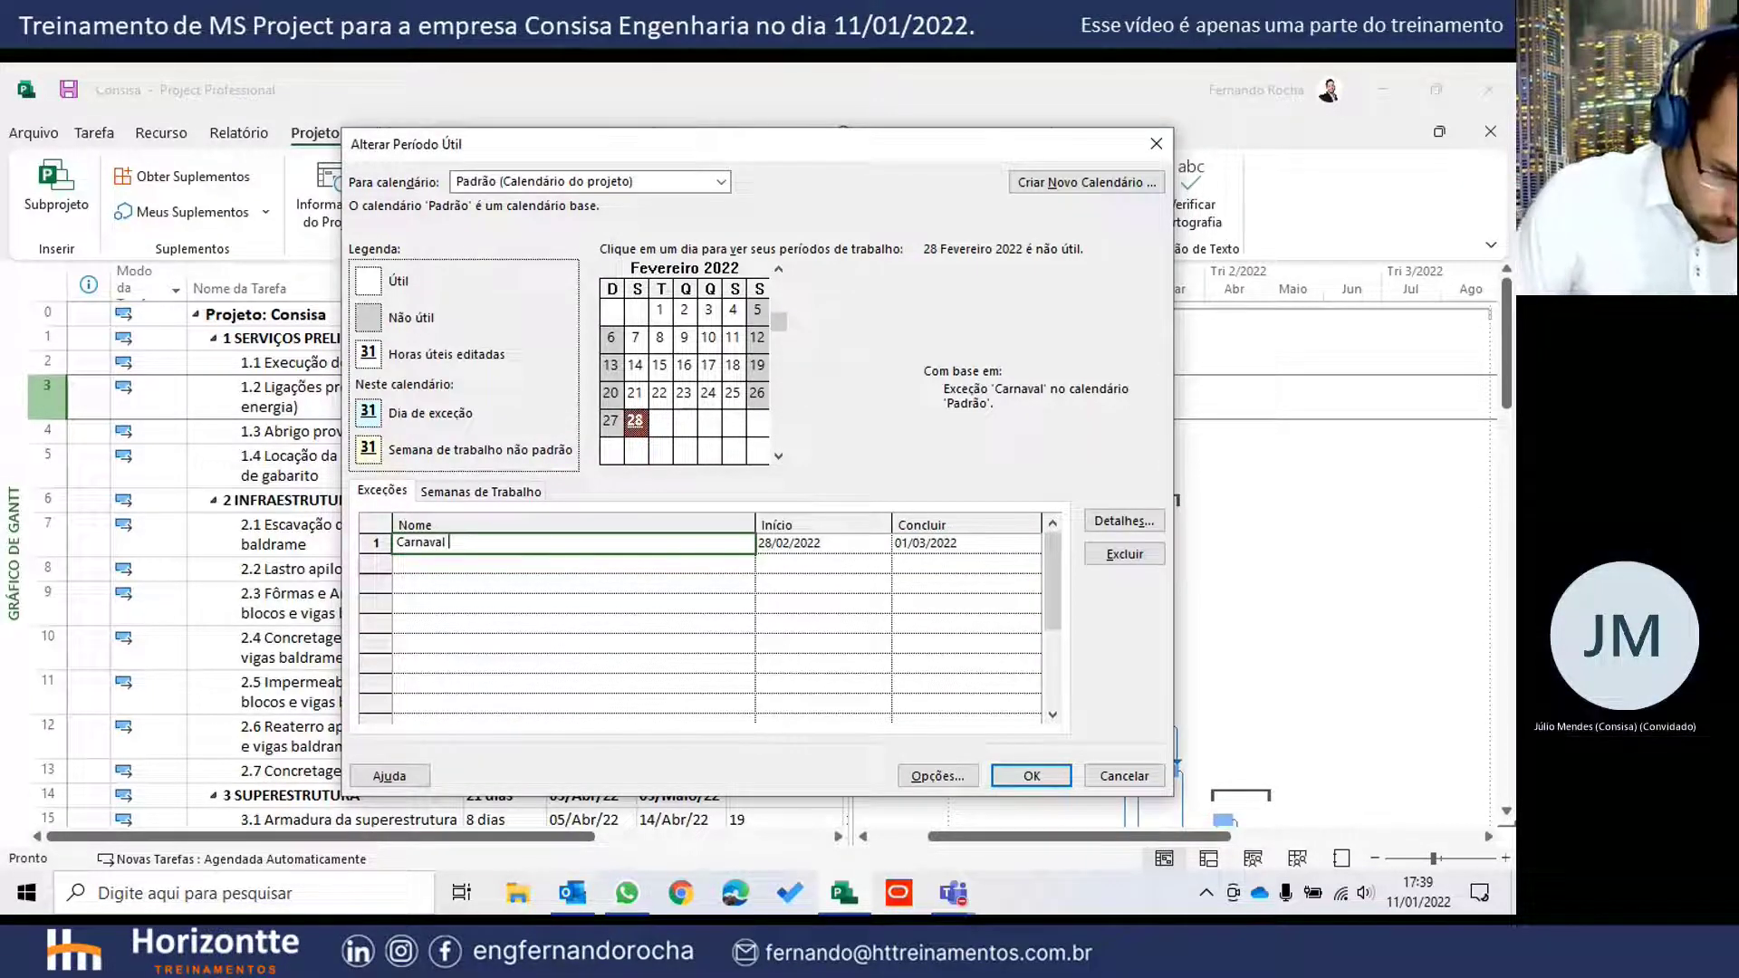
{"action": "type", "text": "(2 dias"}
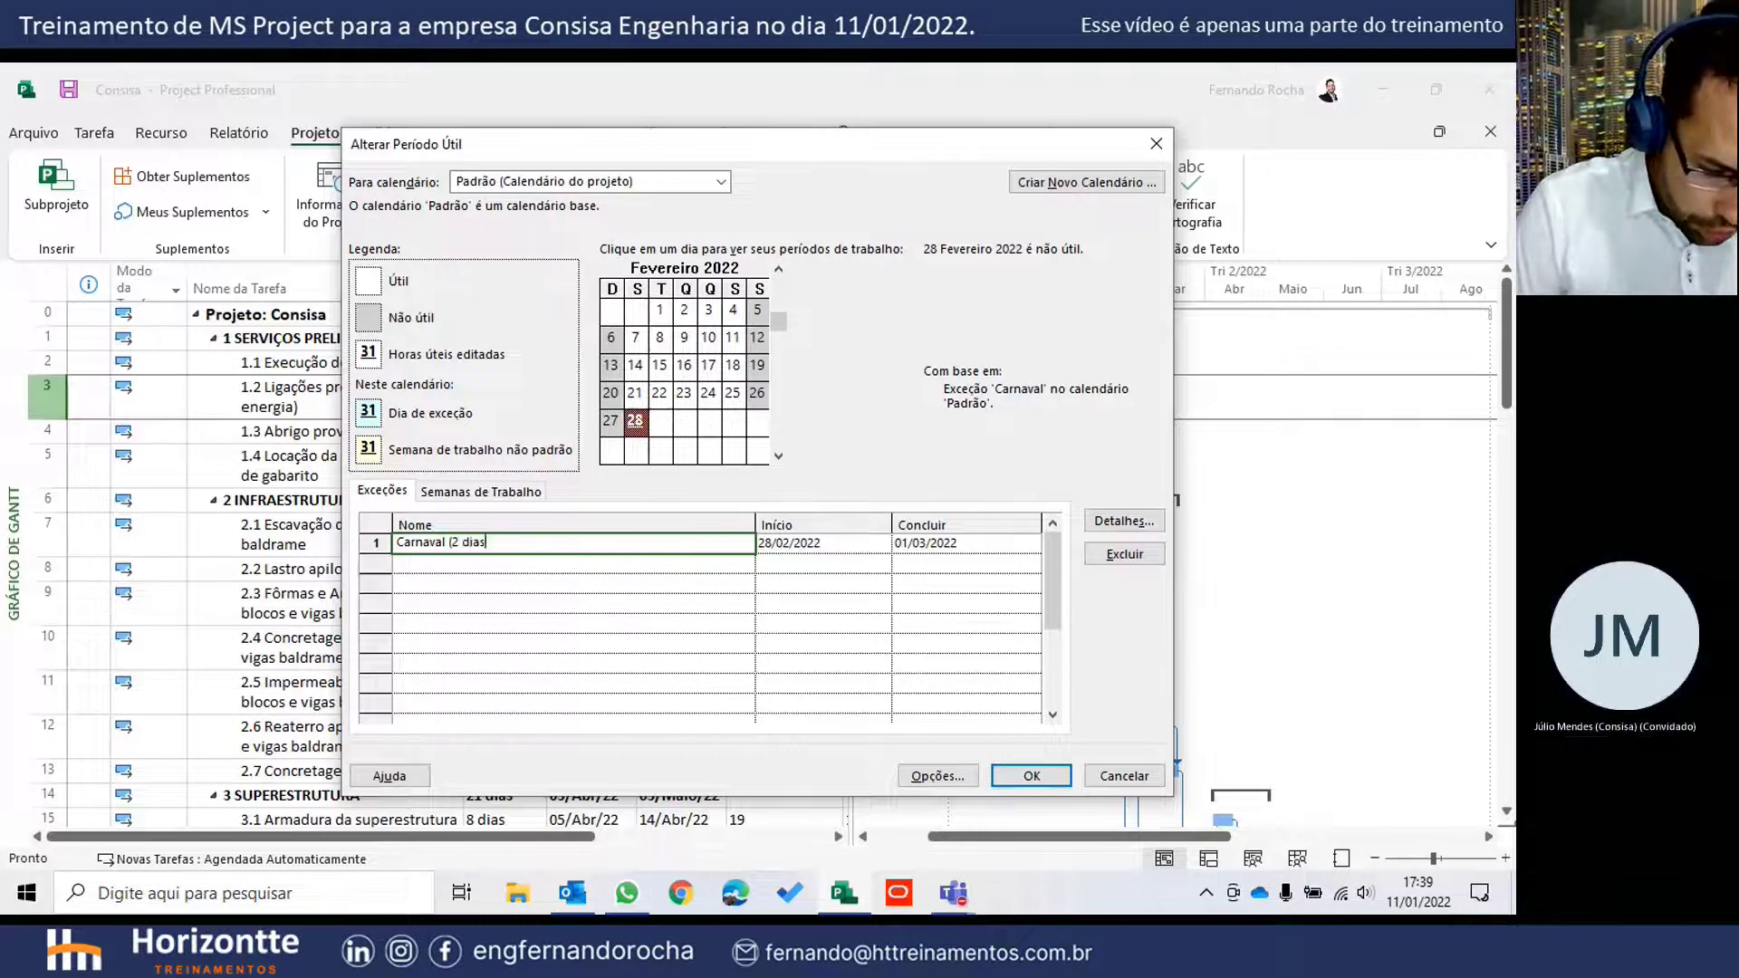
{"action": "type", "text": " inteiros)"}
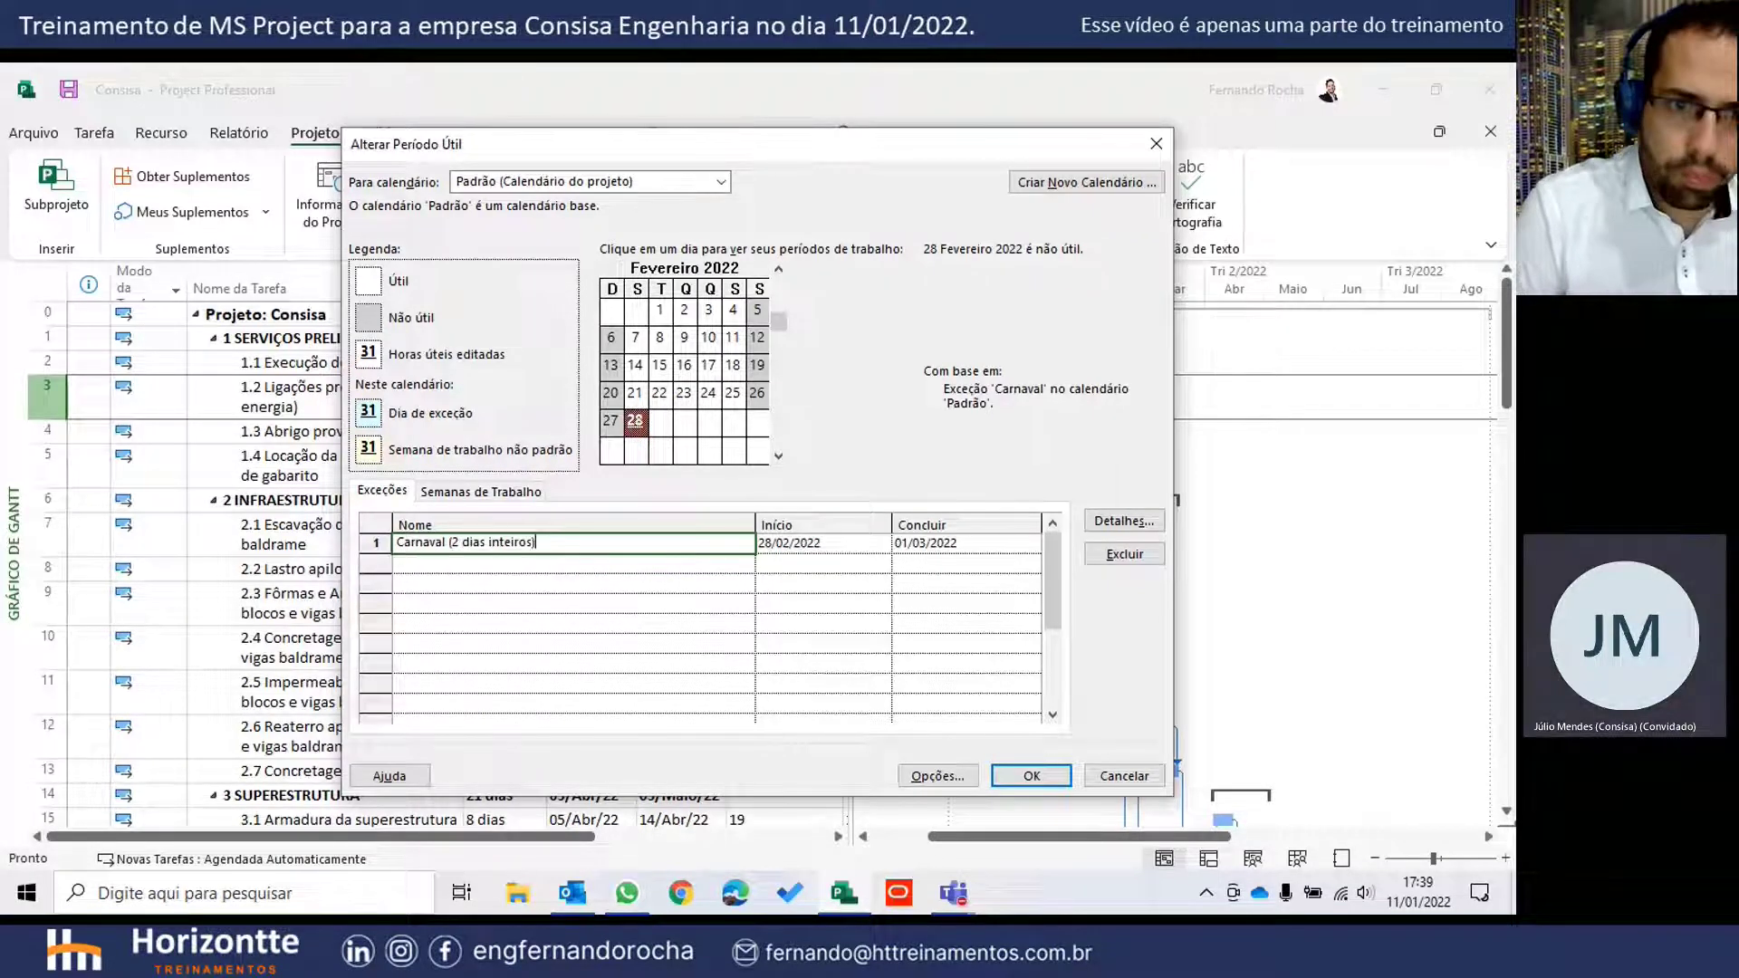
{"action": "left_click", "coordinate": [712, 565]}
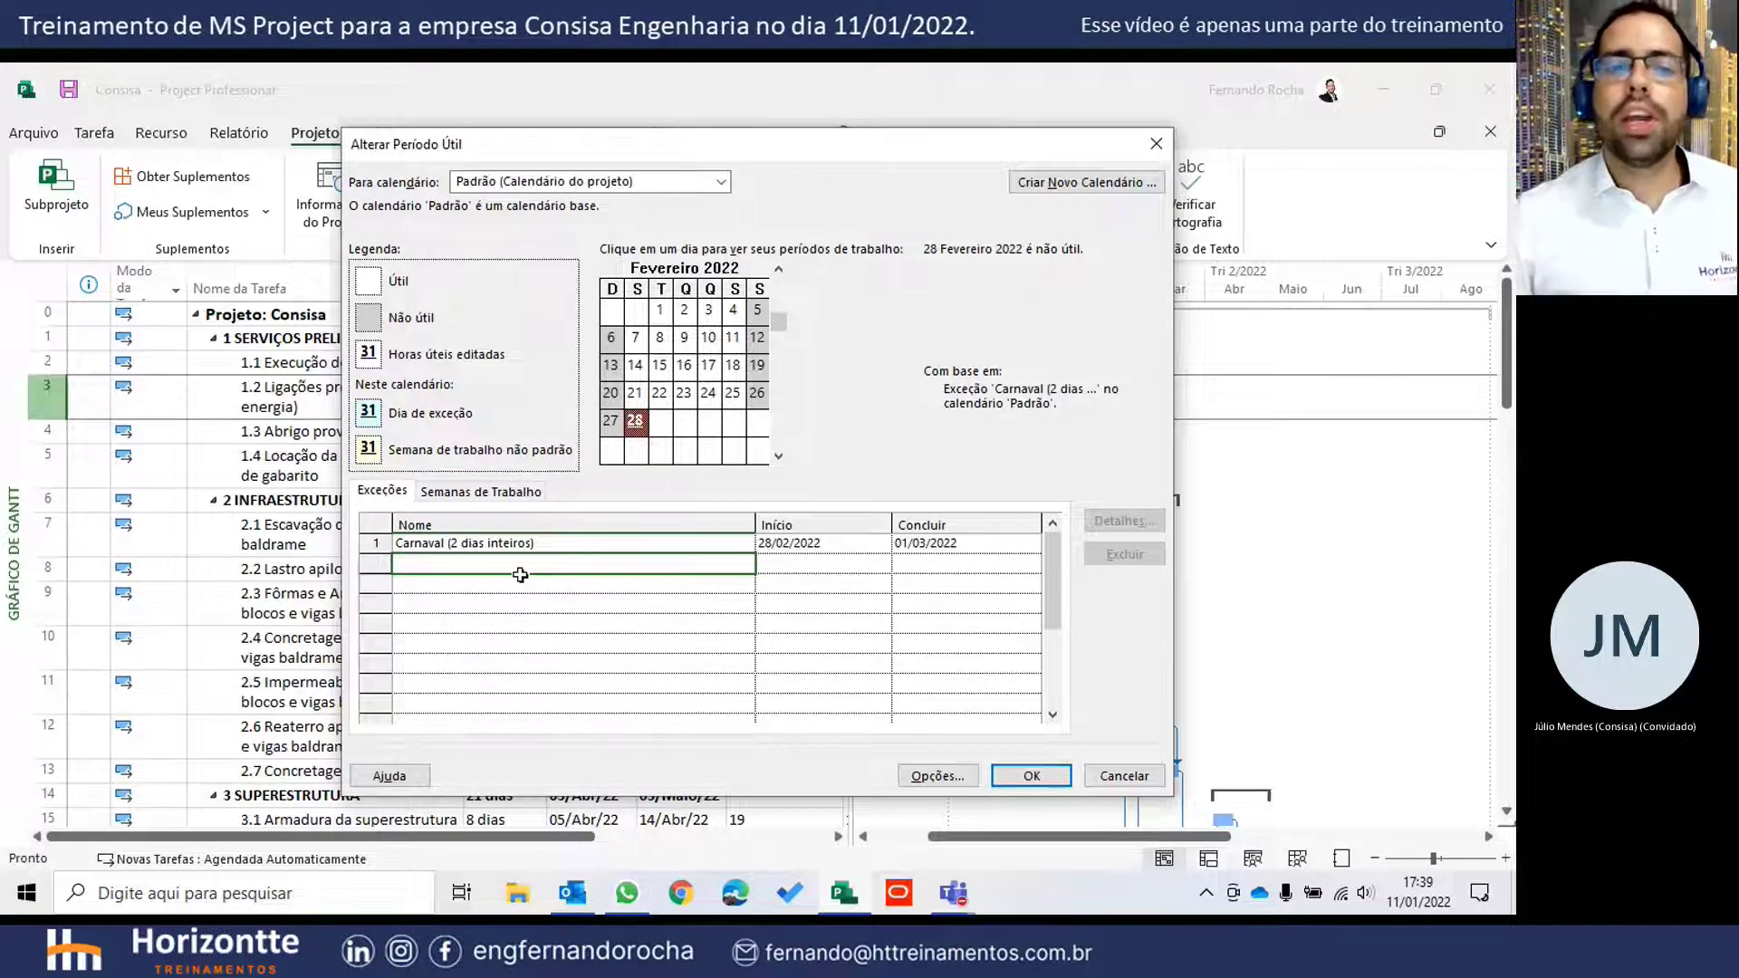
{"action": "left_click", "coordinate": [582, 545]}
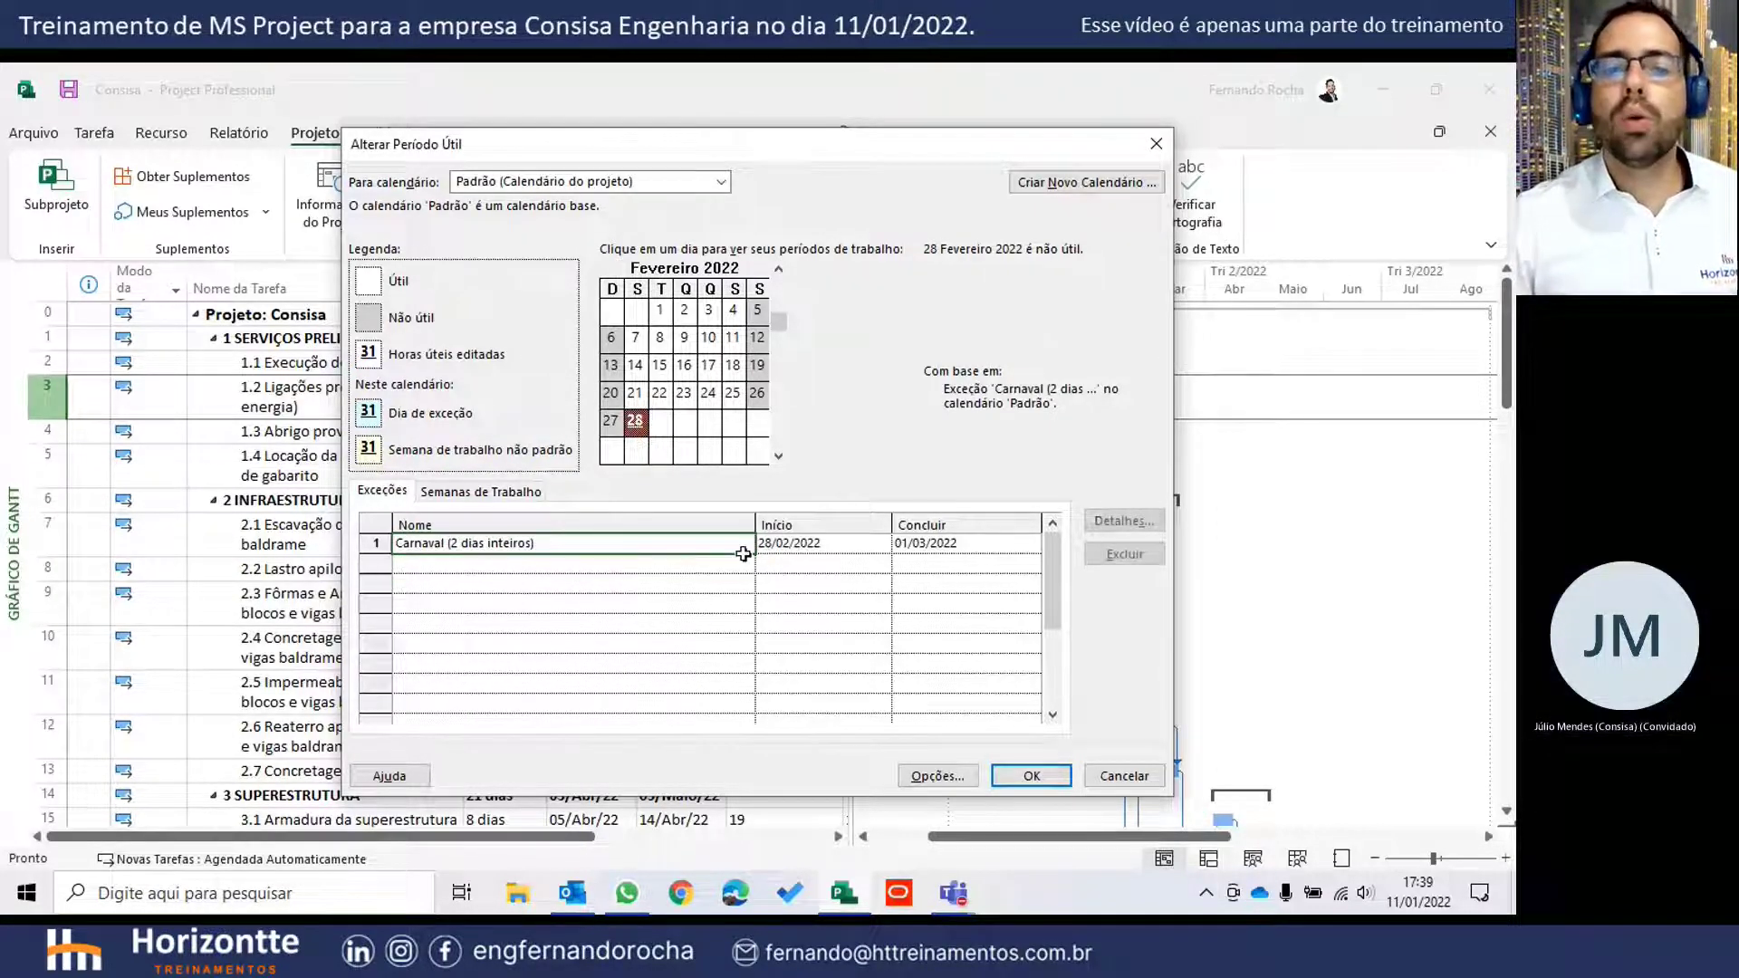
- Add a second calendar exception named Carnaval (meio dia da quarta feira de cinza)
{"action": "left_click", "coordinate": [684, 561]}
{"action": "type", "text": "Carnav"}
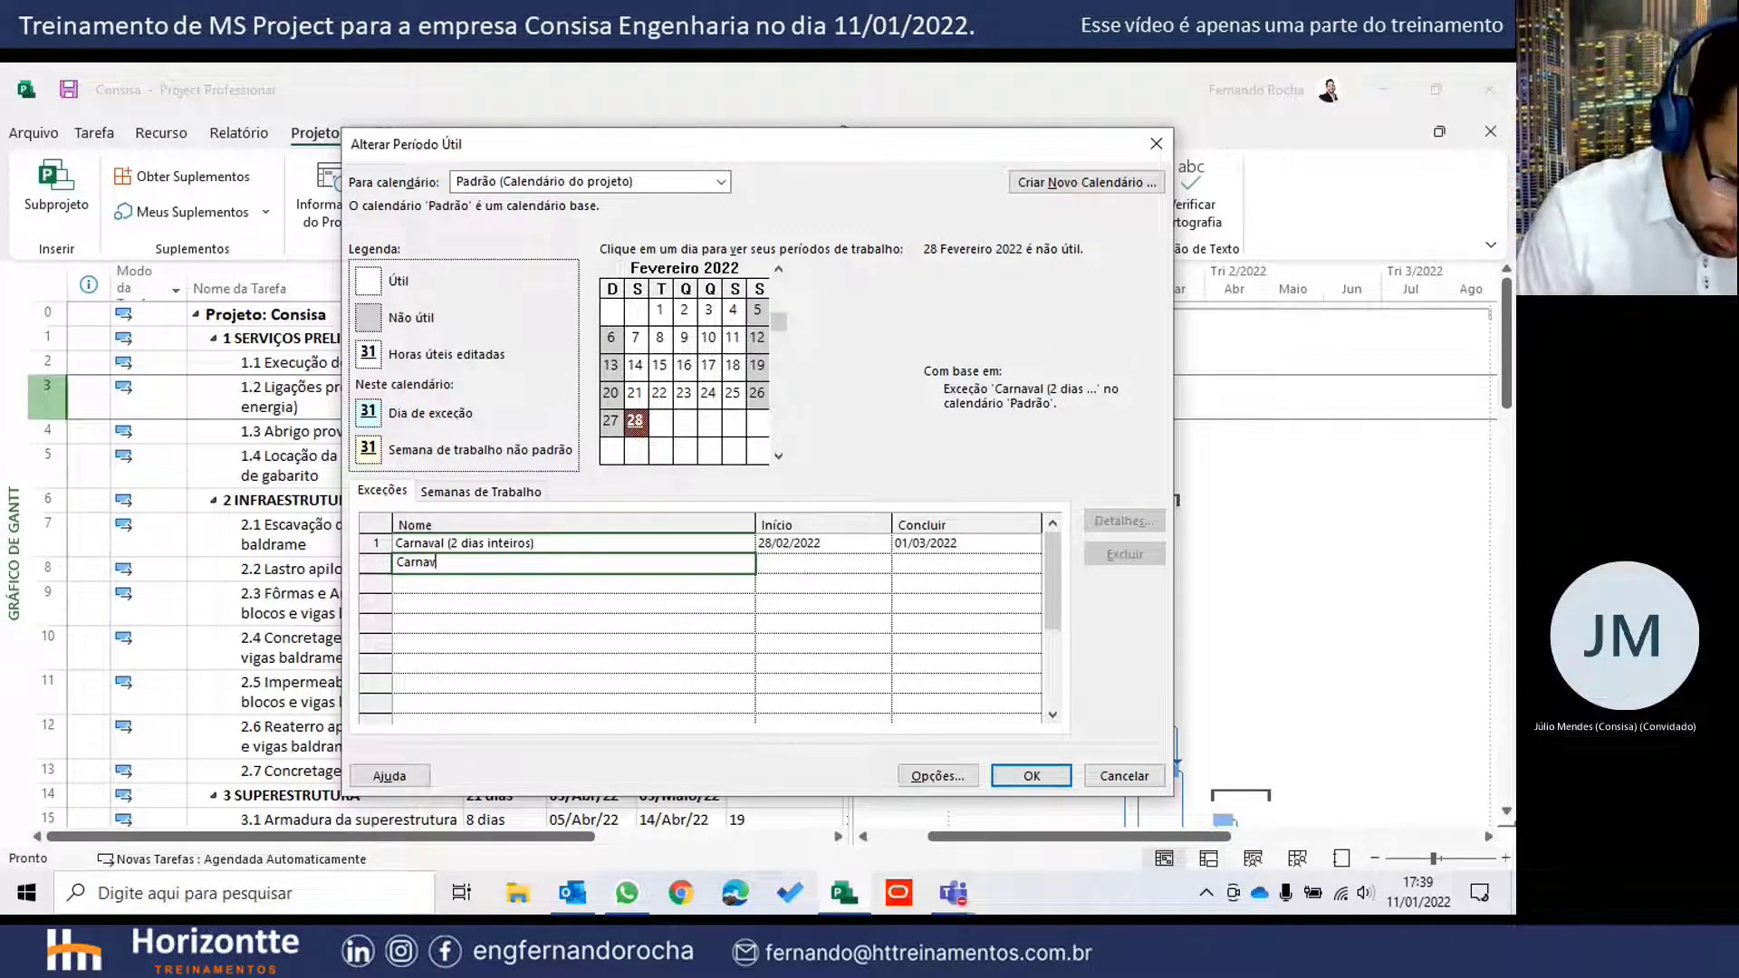
{"action": "type", "text": "al (meio d"}
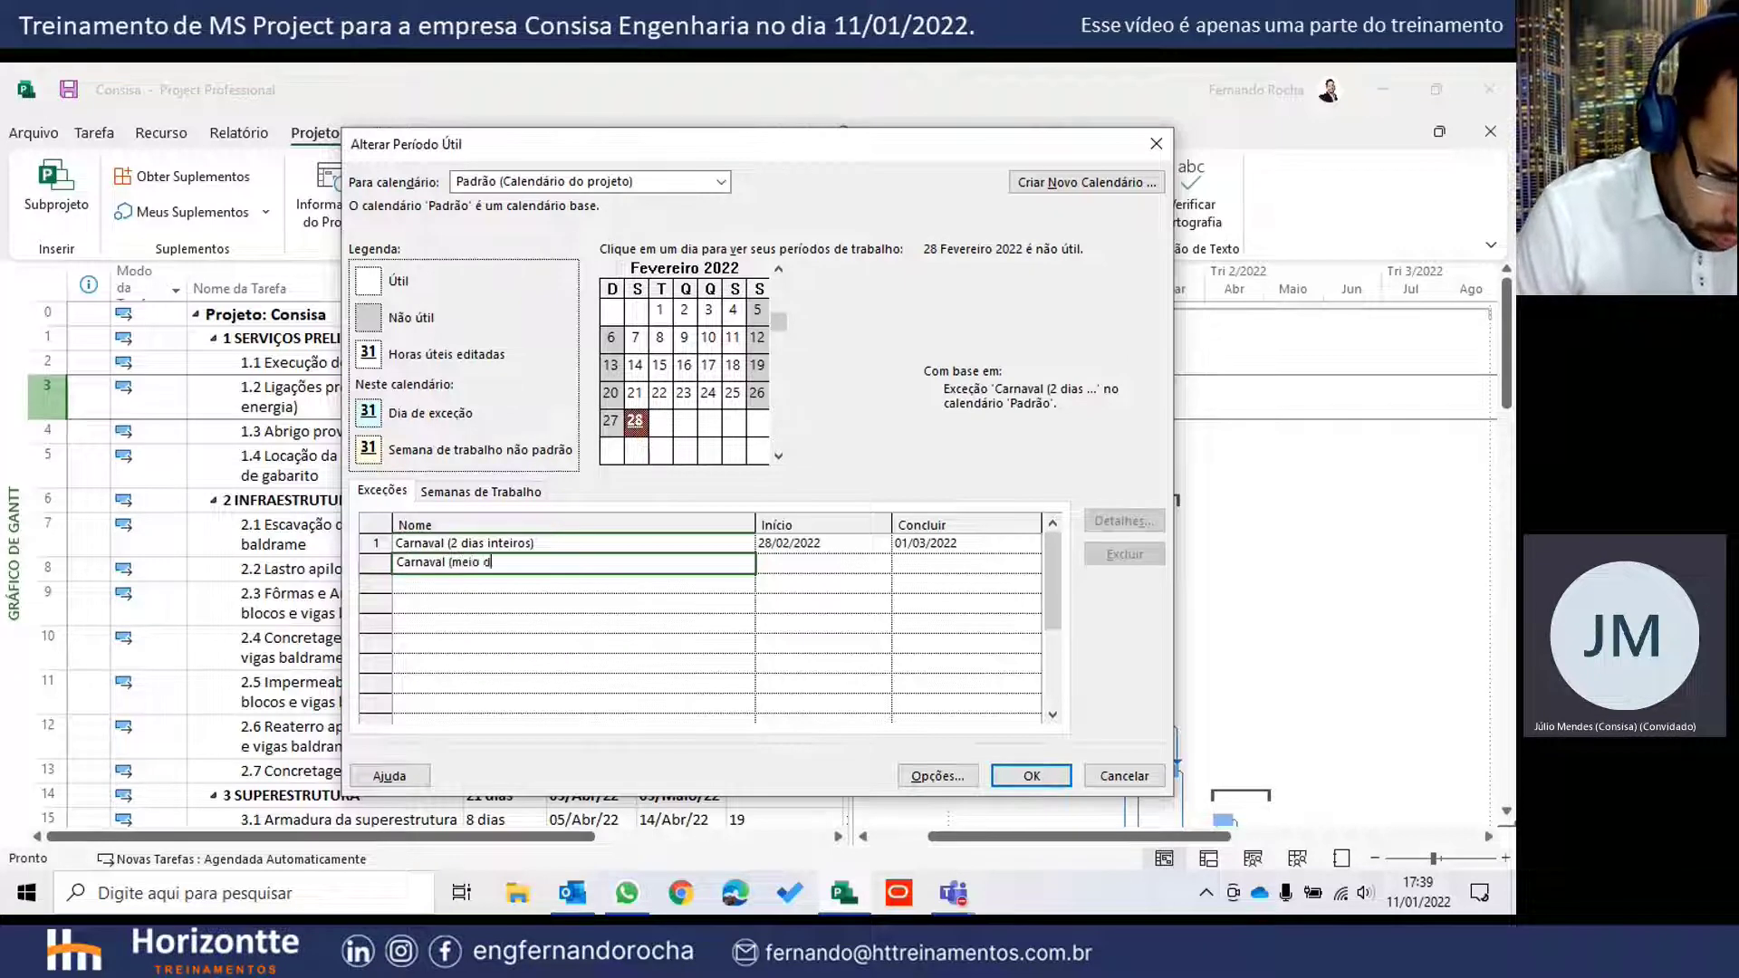
{"action": "type", "text": "ia da quarta "}
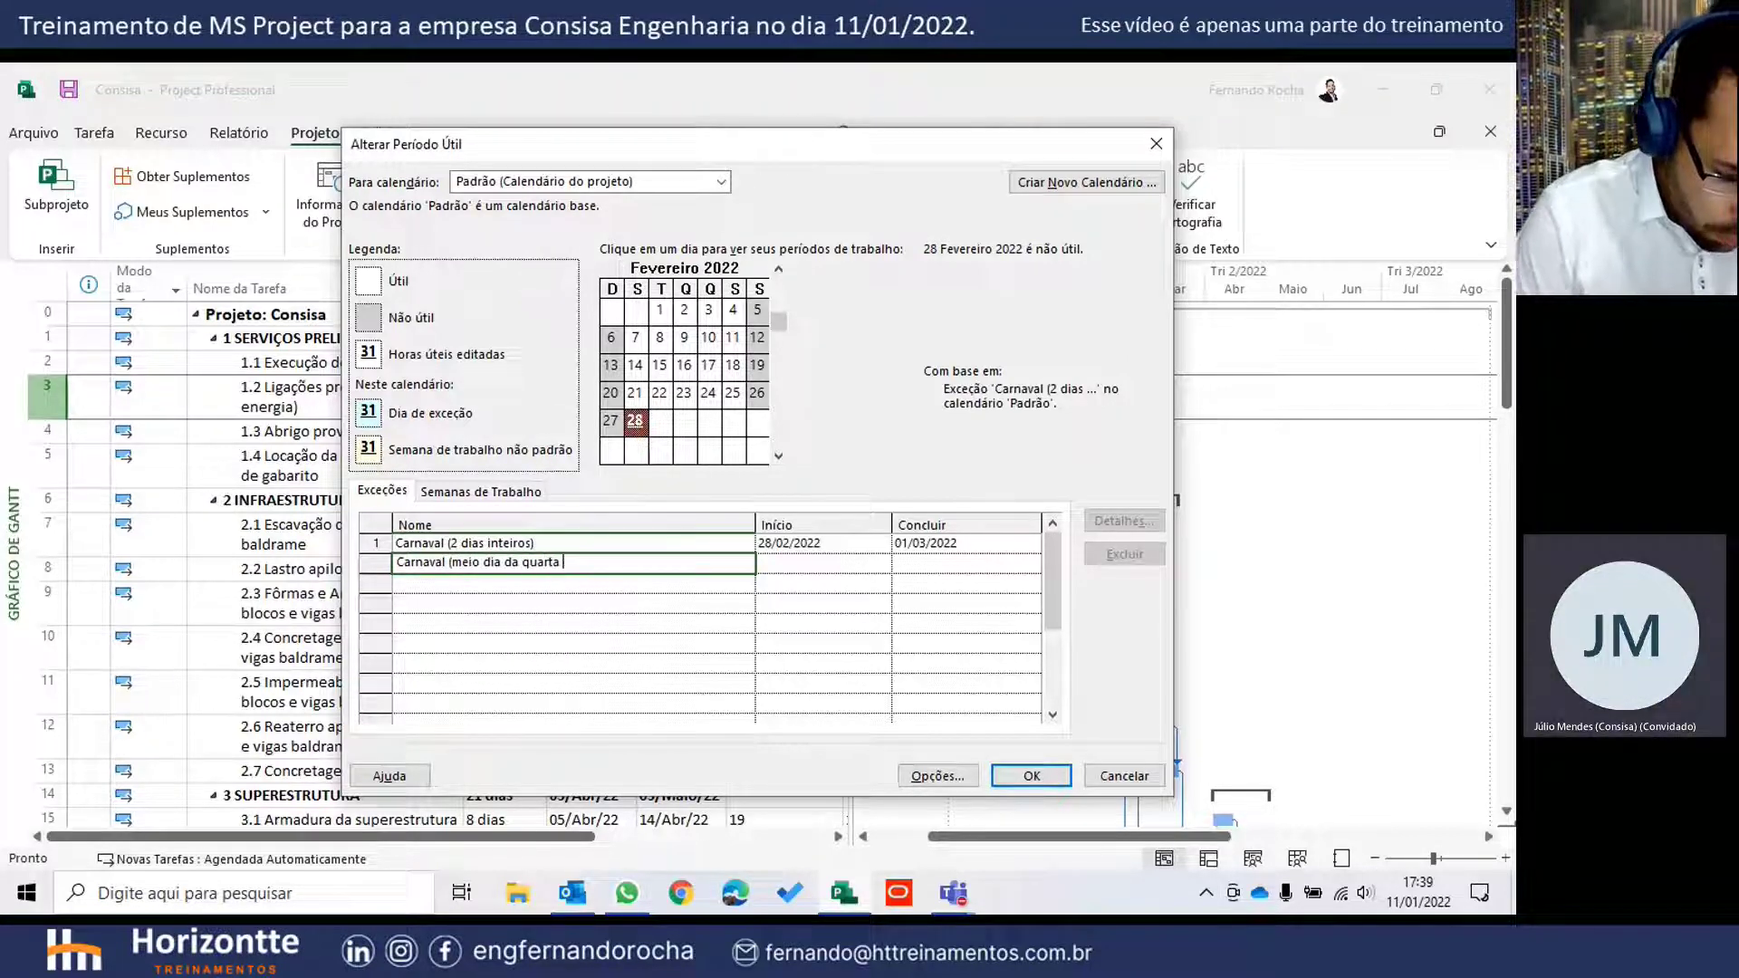
{"action": "type", "text": "feira de cinza"}
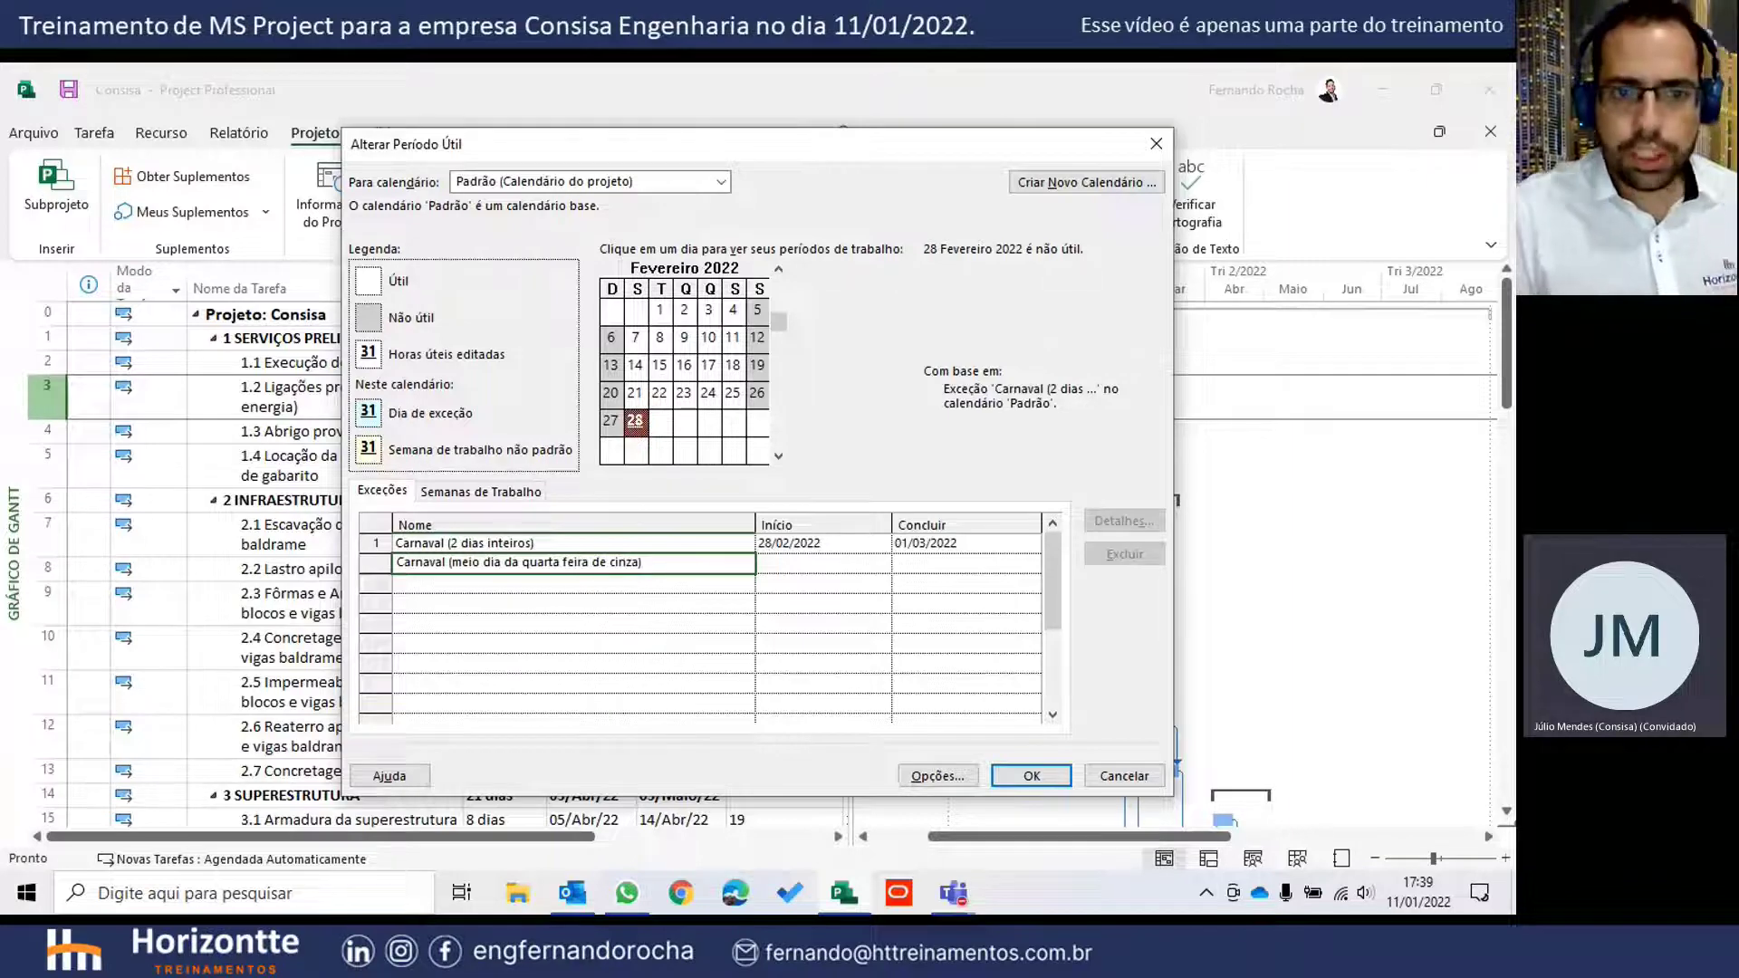
{"action": "key", "text": "Return"}
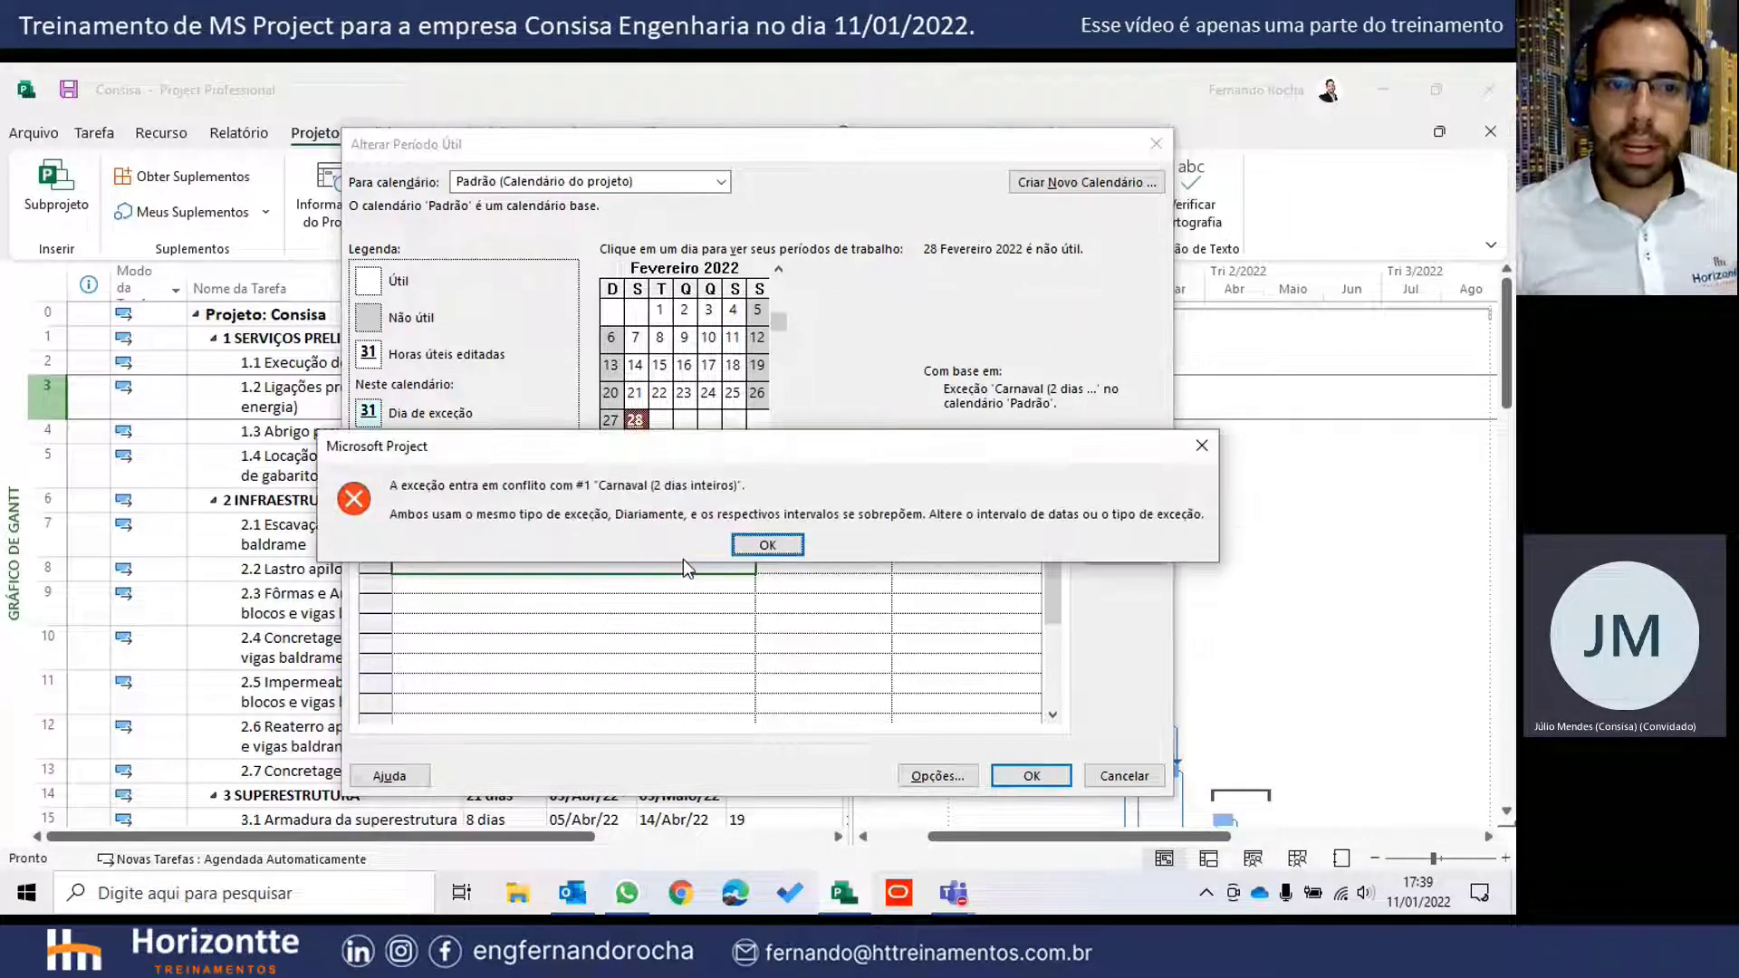
{"action": "left_click", "coordinate": [756, 547]}
- Set both the start and finish dates of the Ash Wednesday half-day exception to 02/03/2022
{"action": "left_click", "coordinate": [790, 560]}
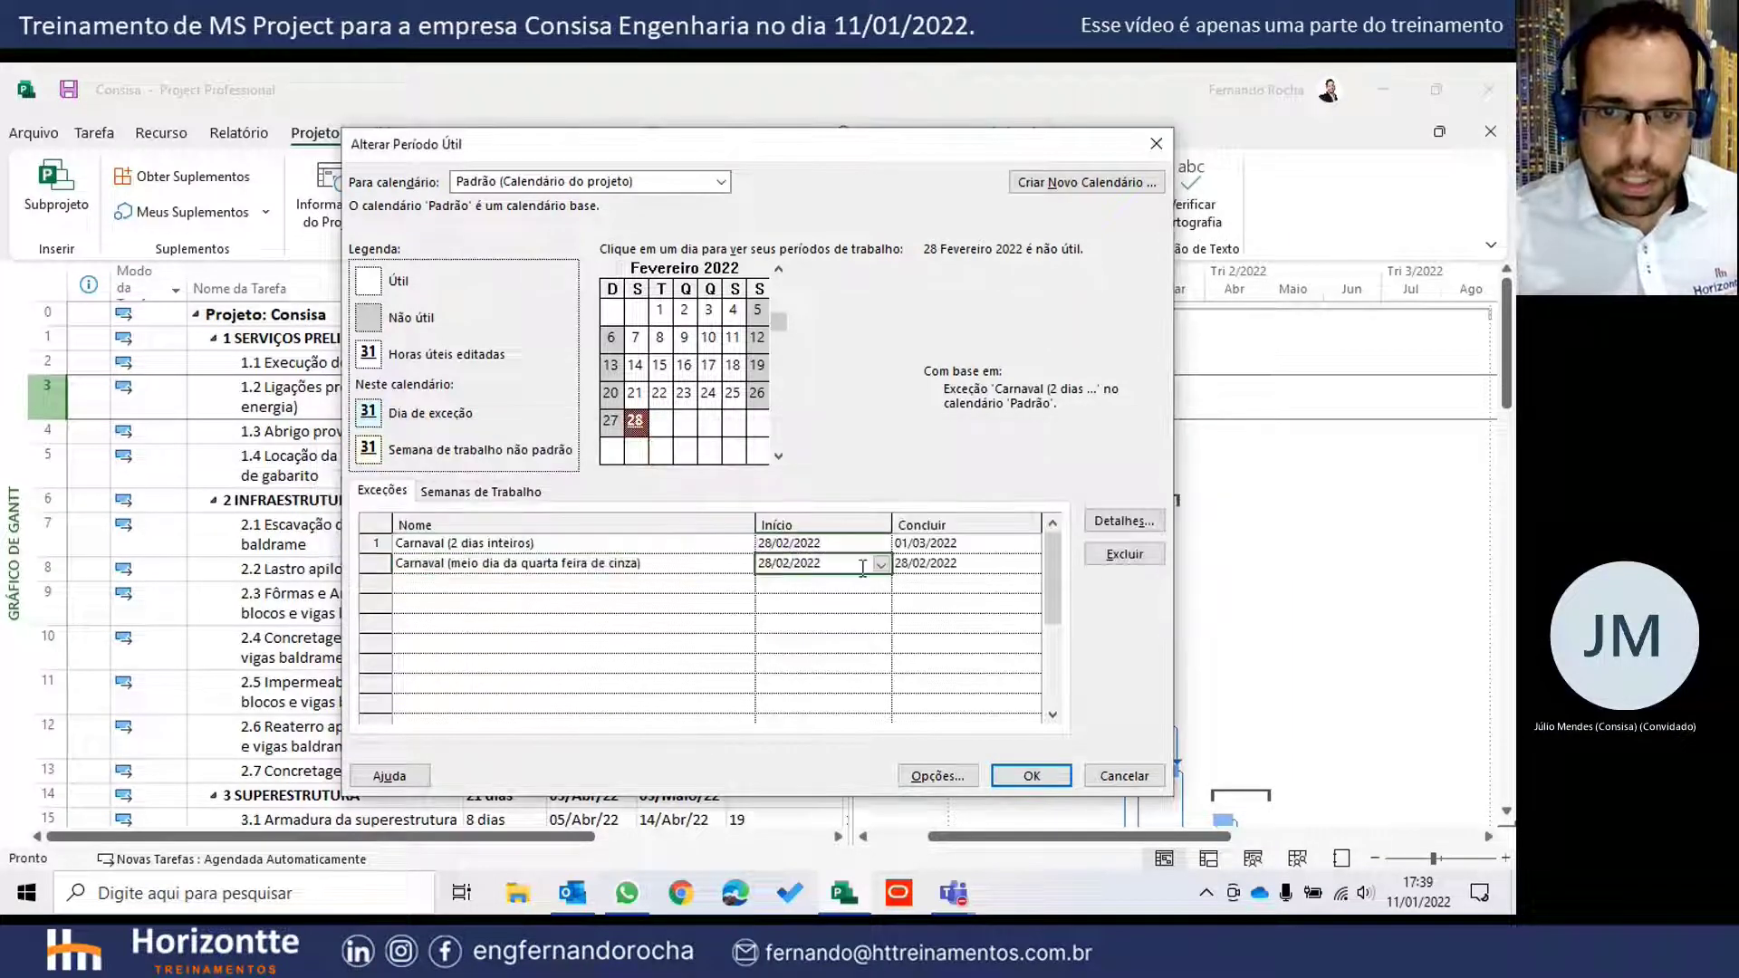
{"action": "left_click", "coordinate": [880, 564]}
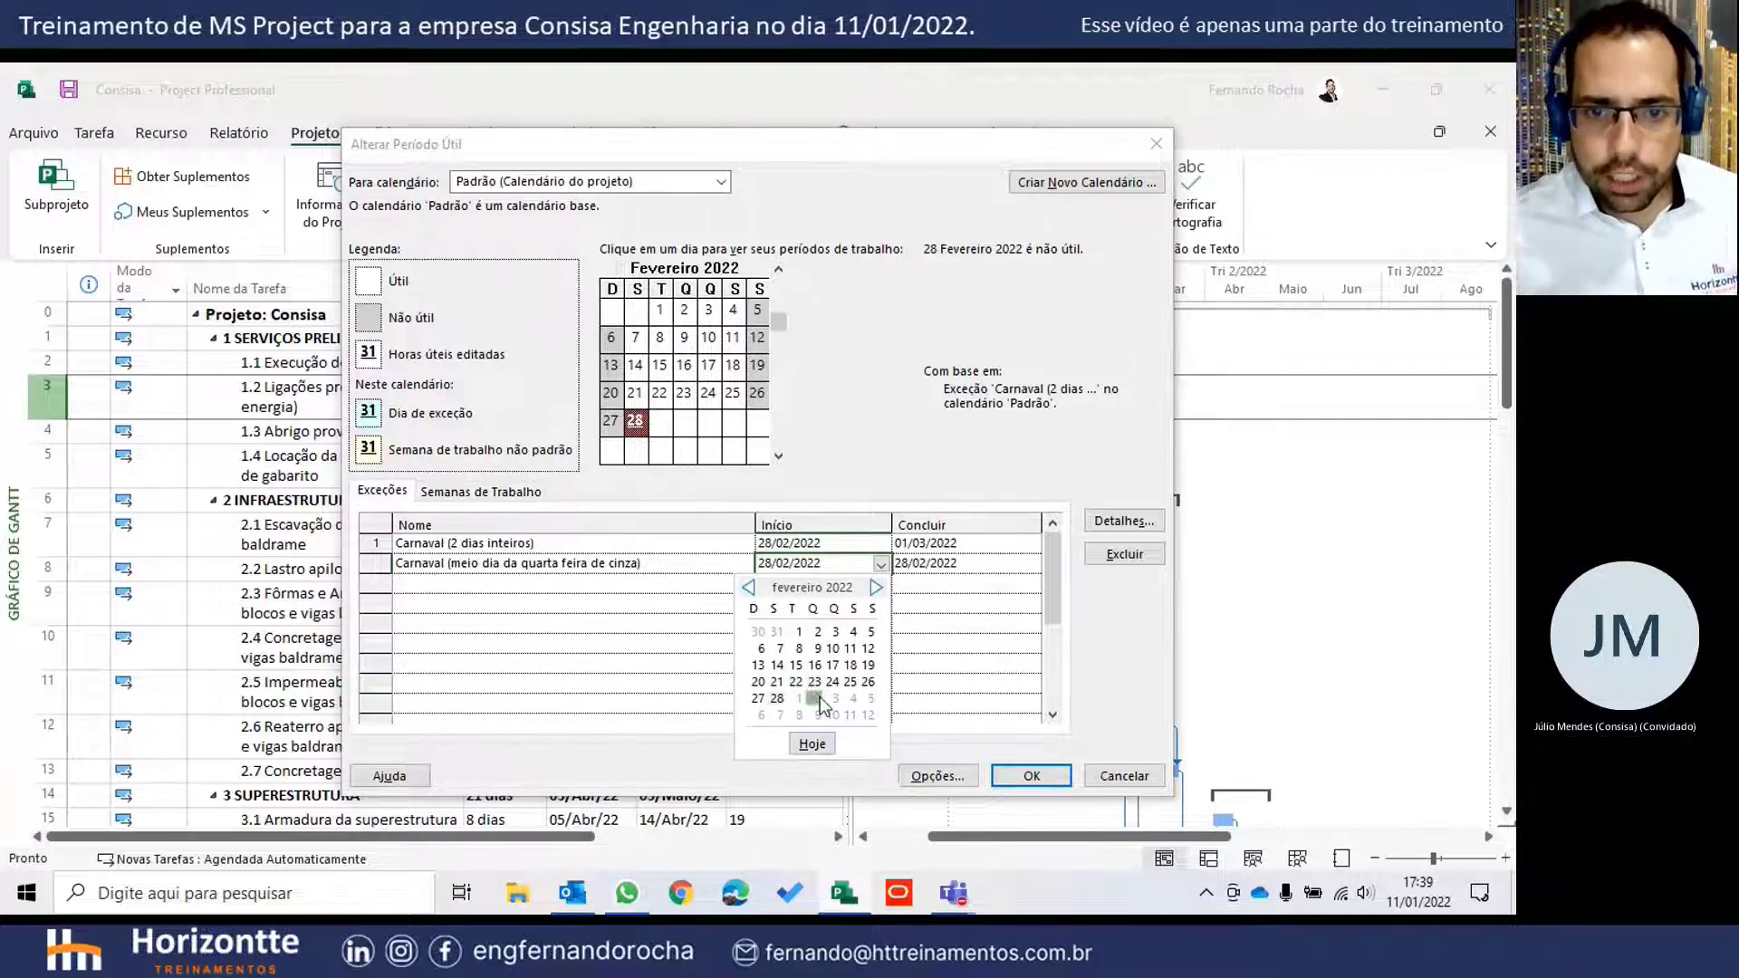
{"action": "left_click", "coordinate": [819, 698]}
{"action": "left_click", "coordinate": [929, 563]}
{"action": "left_click", "coordinate": [1032, 563]}
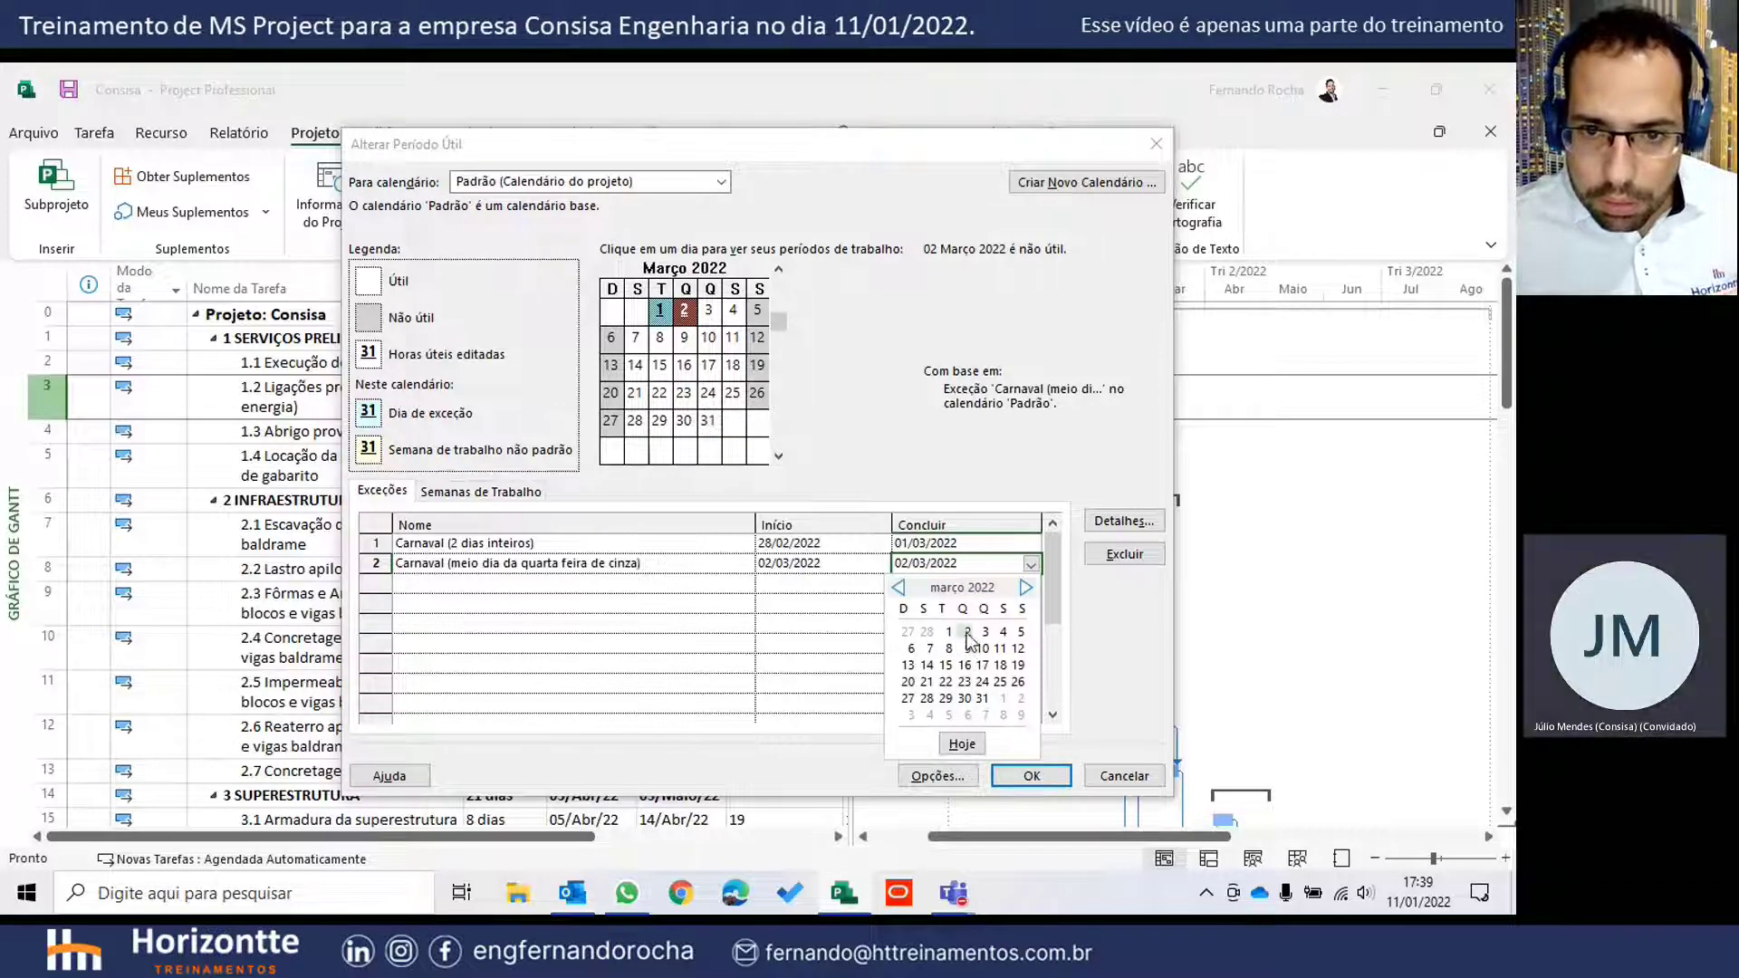
{"action": "left_click", "coordinate": [968, 633]}
{"action": "left_click", "coordinate": [789, 564]}
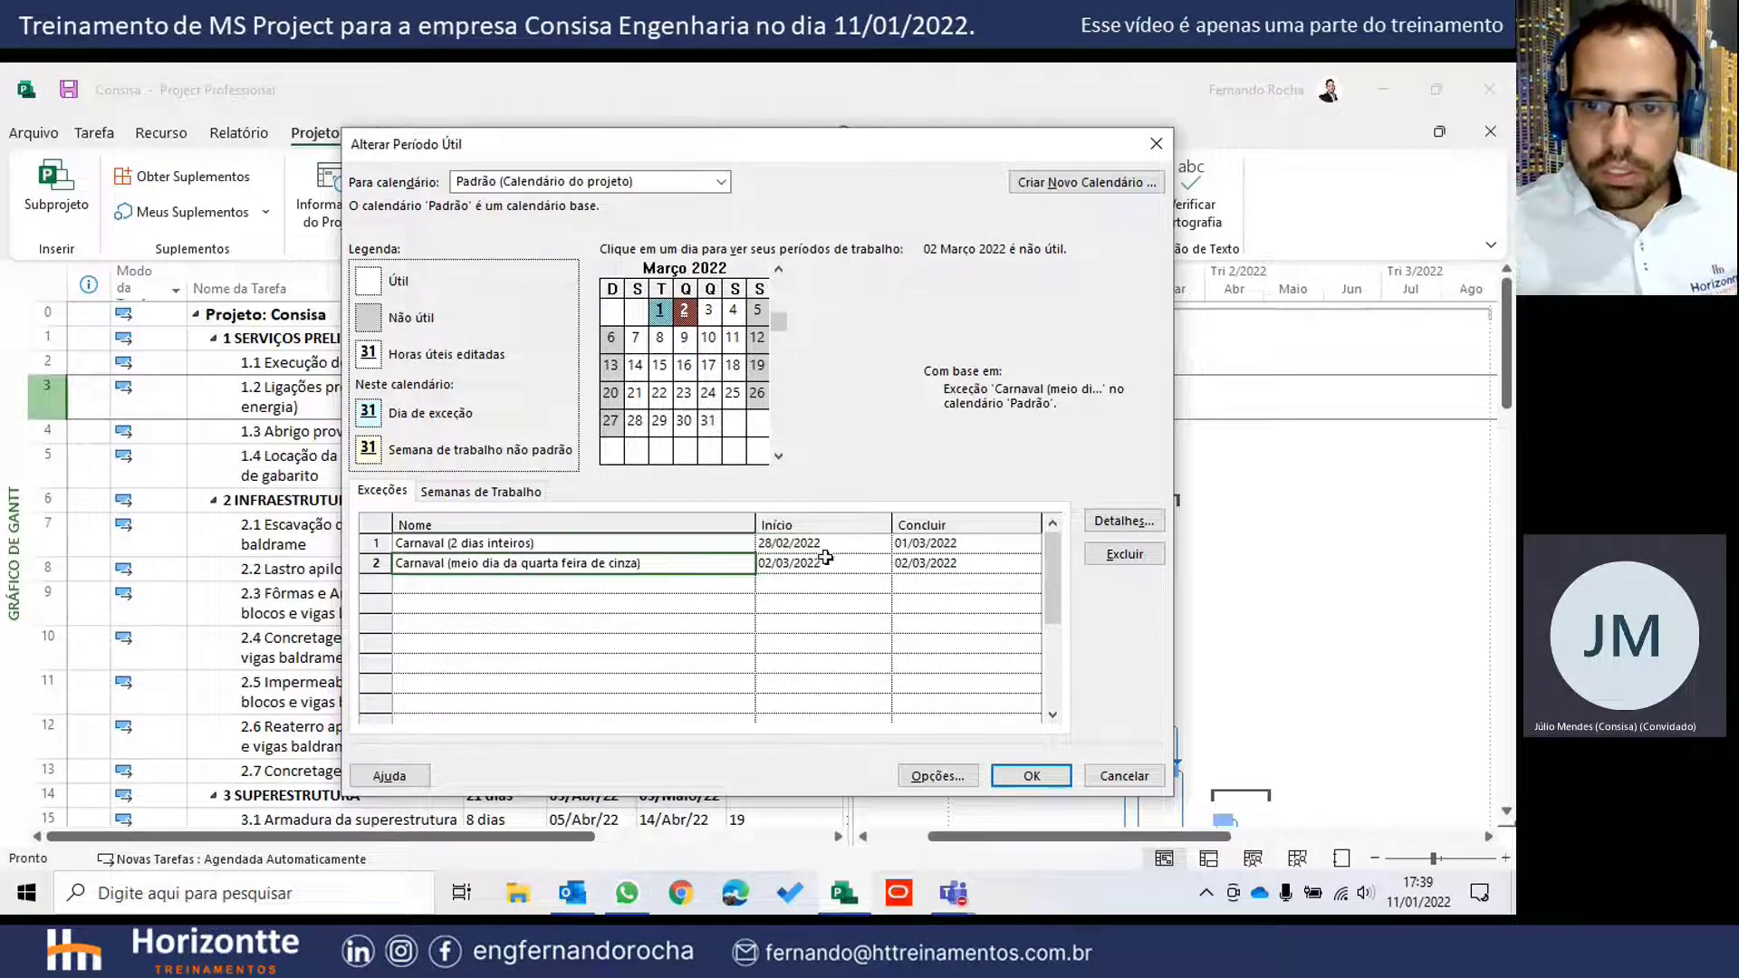
- Review the working times defined in the details of the Ash Wednesday half-day exception
{"action": "left_click", "coordinate": [616, 564]}
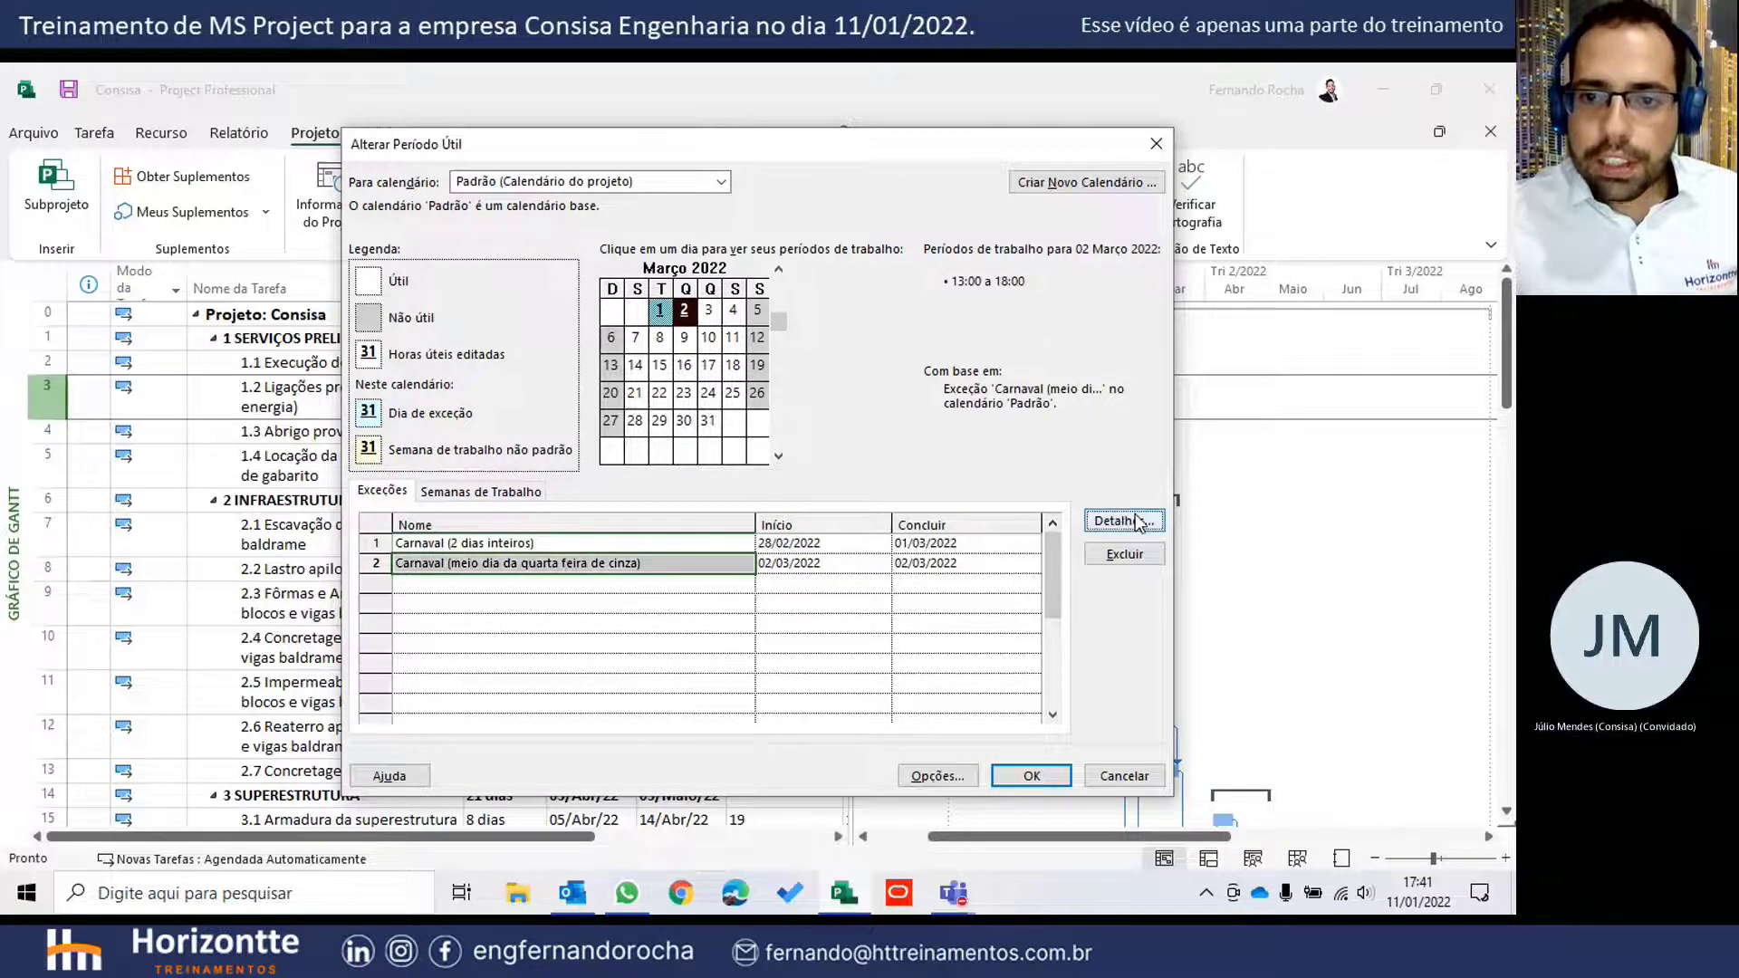
{"action": "left_click", "coordinate": [1128, 521]}
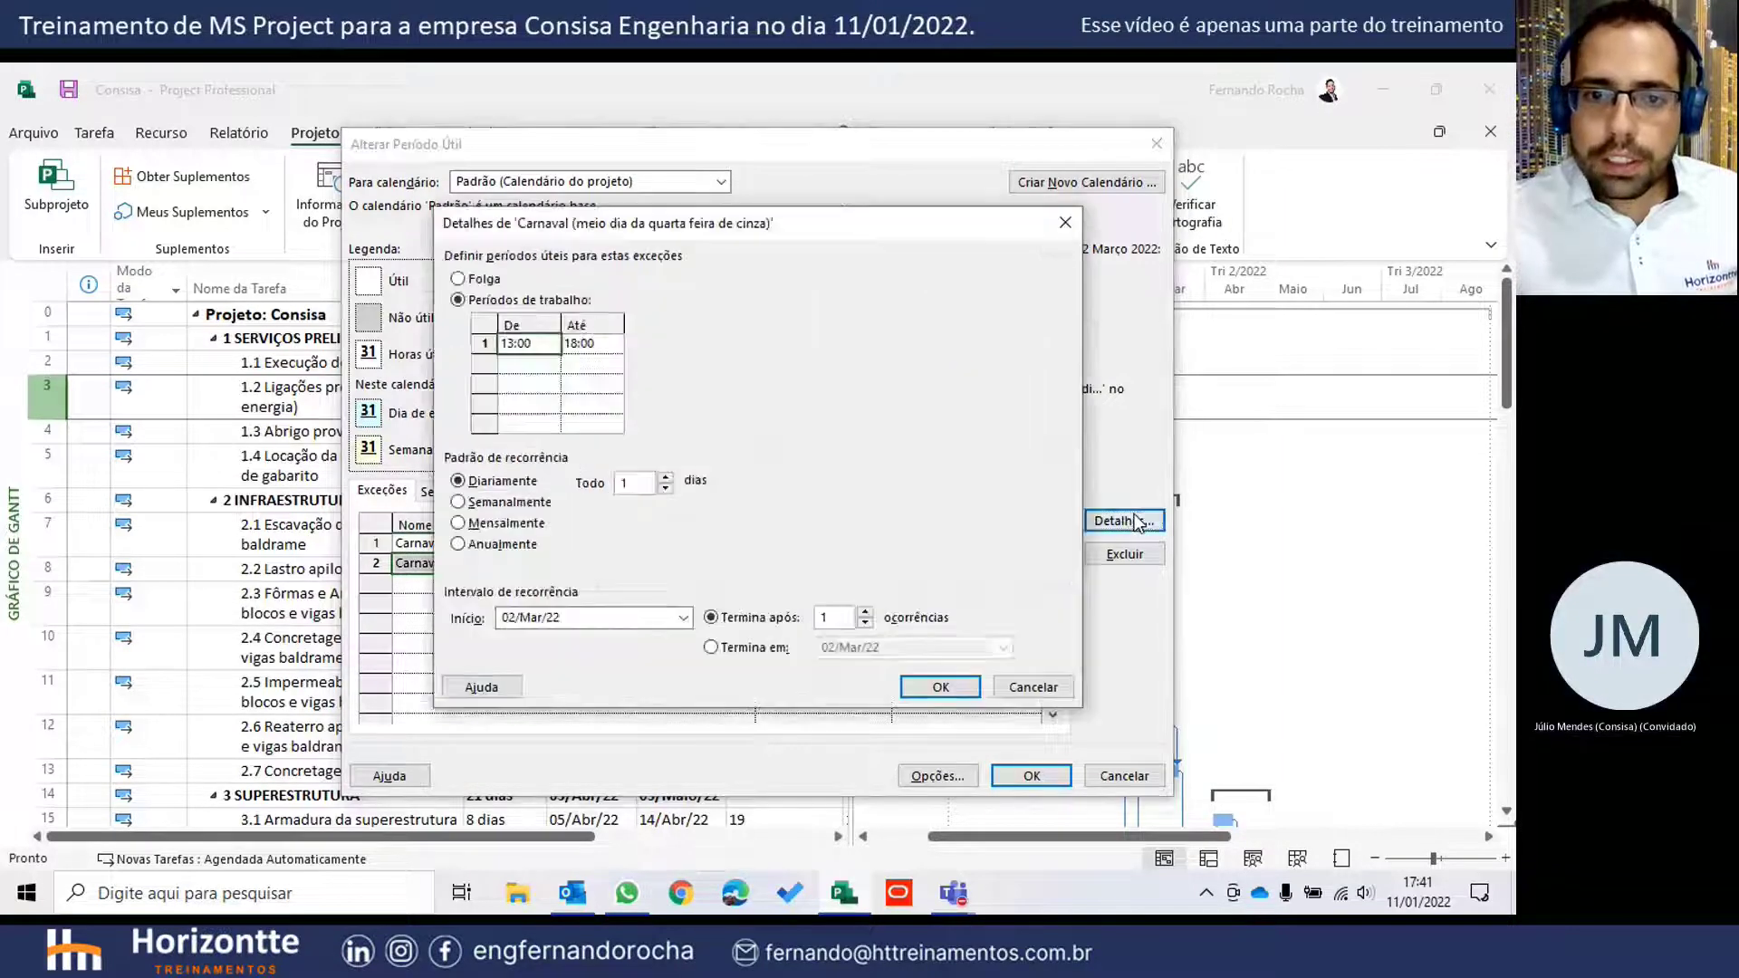
{"action": "left_click", "coordinate": [1066, 223]}
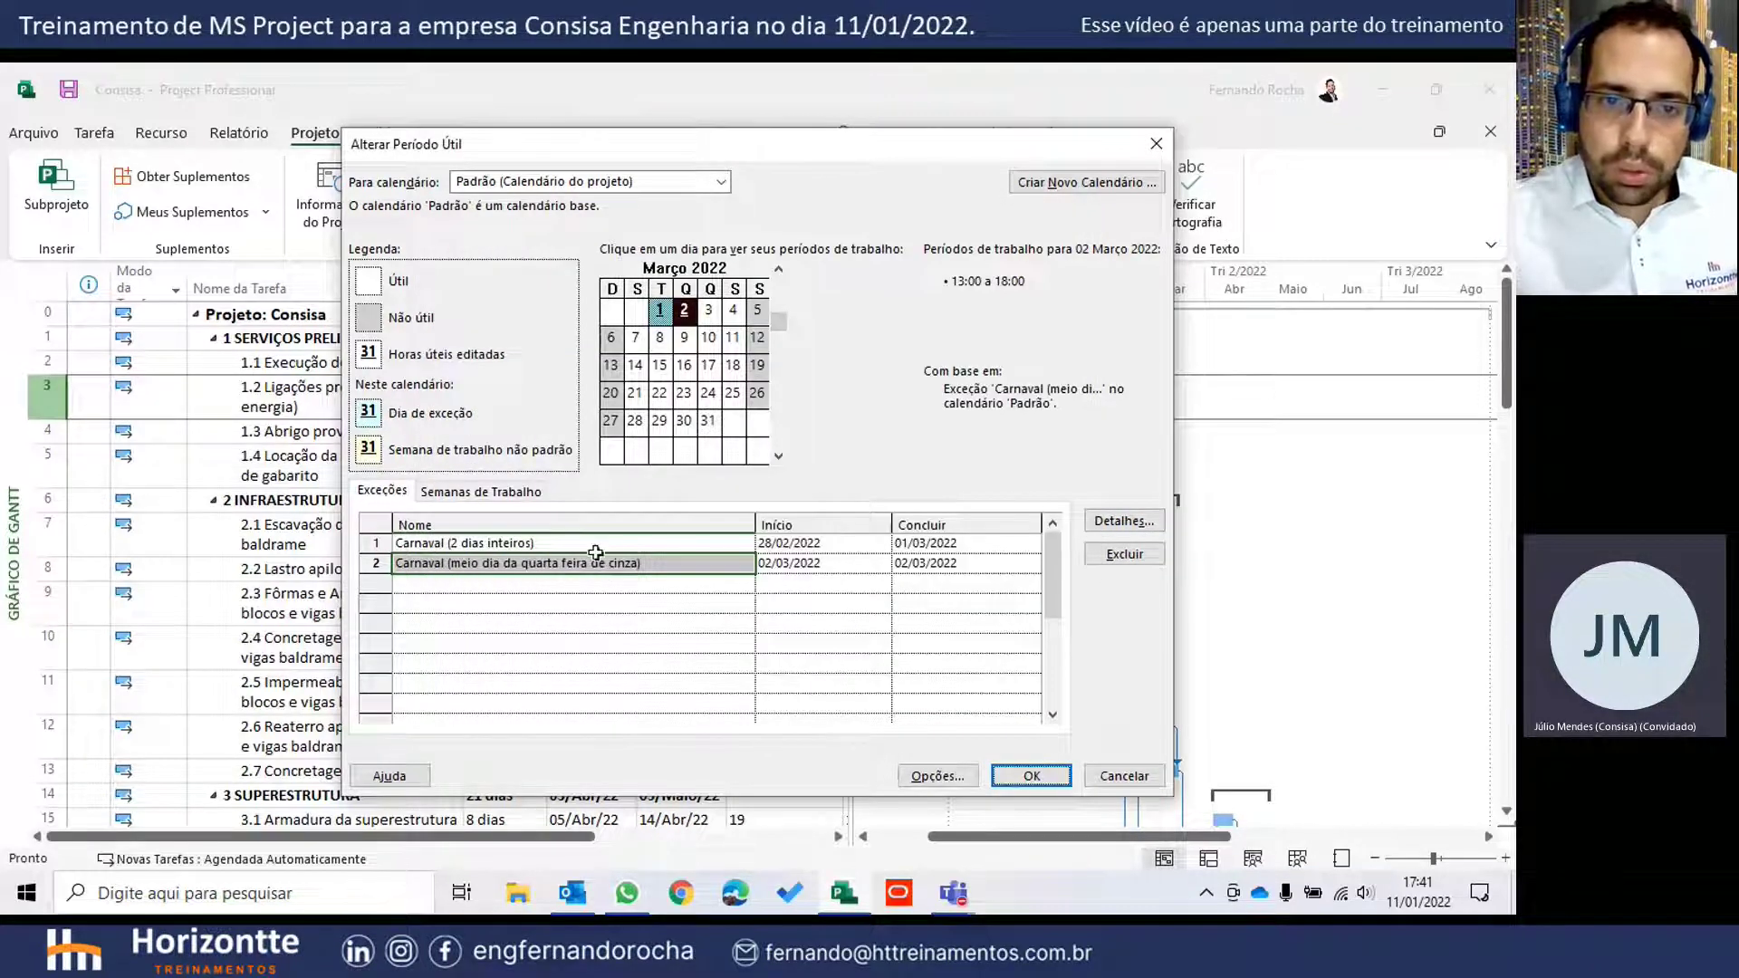
{"action": "left_click", "coordinate": [1113, 529]}
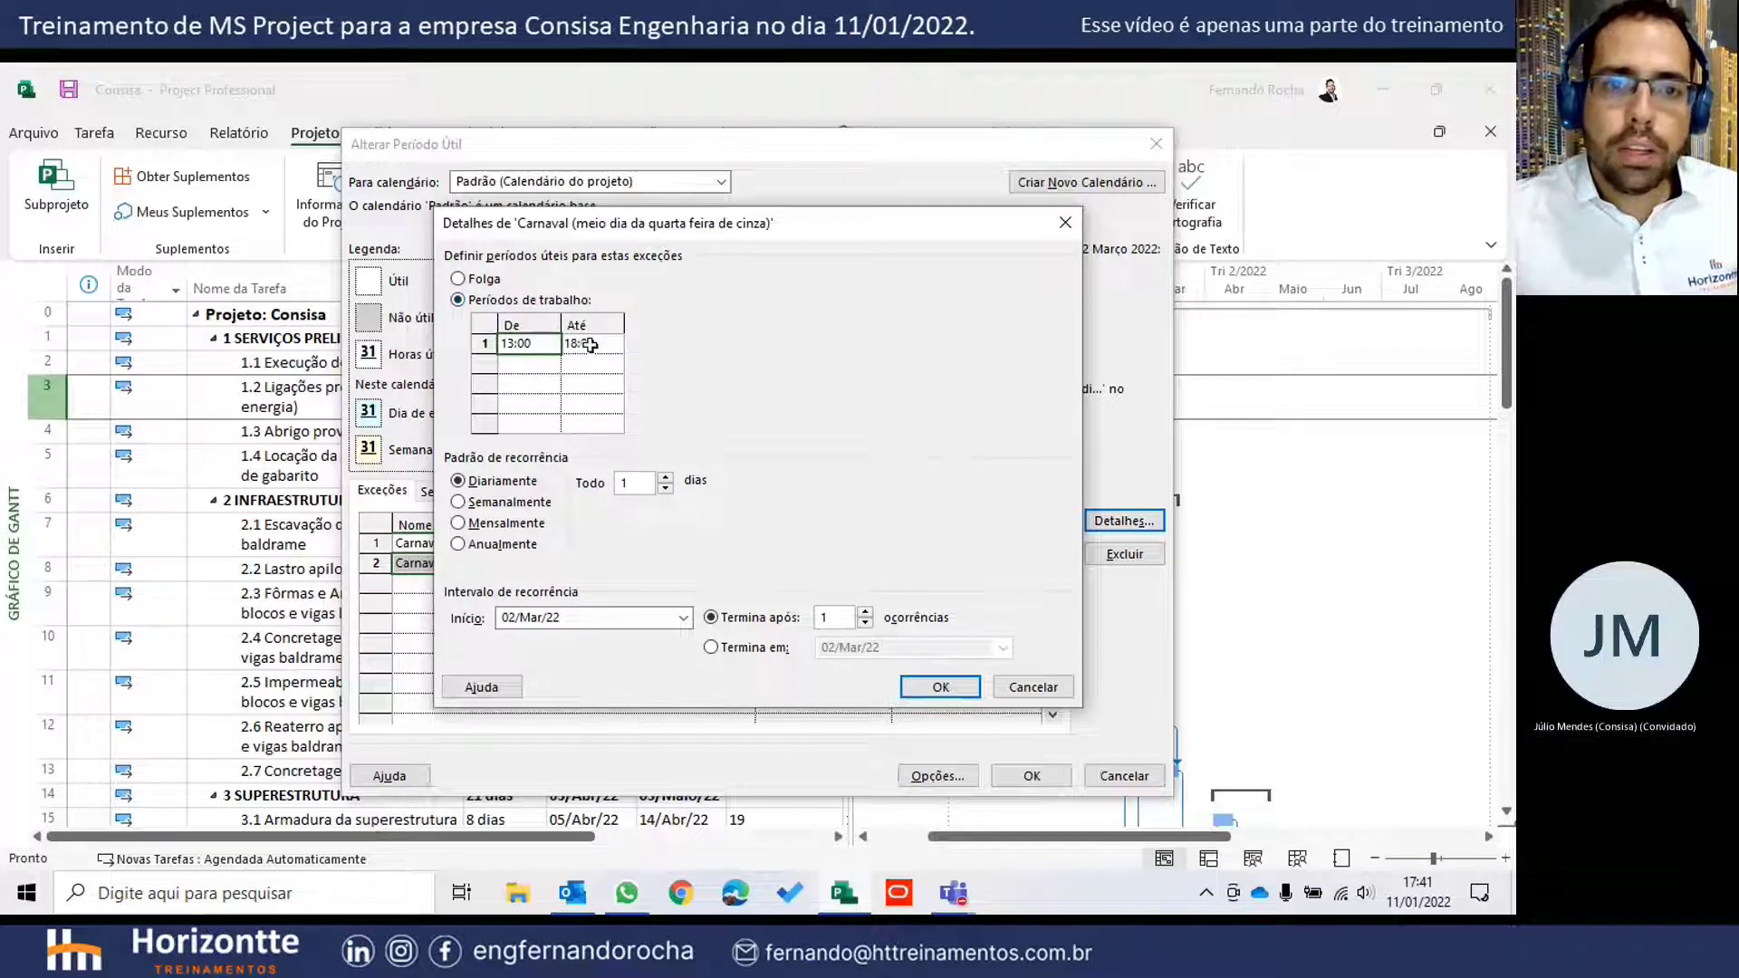
{"action": "left_click", "coordinate": [907, 691]}
{"action": "left_click", "coordinate": [732, 576]}
{"action": "left_click", "coordinate": [725, 563]}
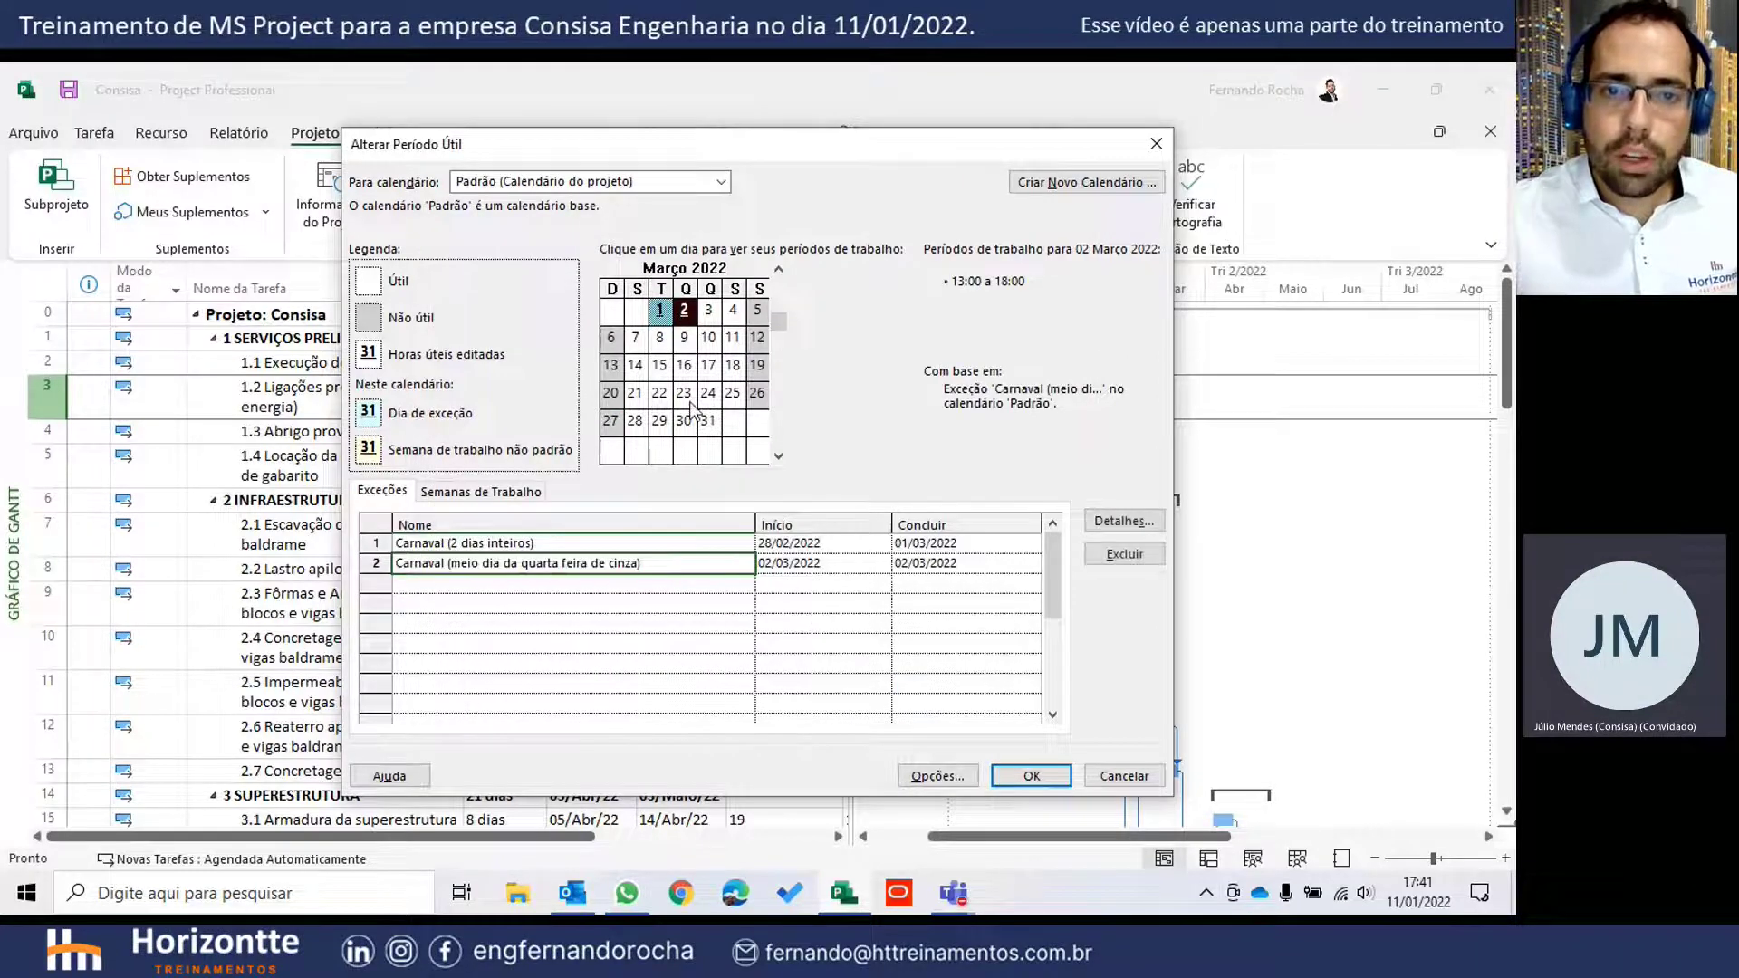
- Compare the working times of 9 March and 2 March 2022 in the project calendar
{"action": "left_click", "coordinate": [685, 339]}
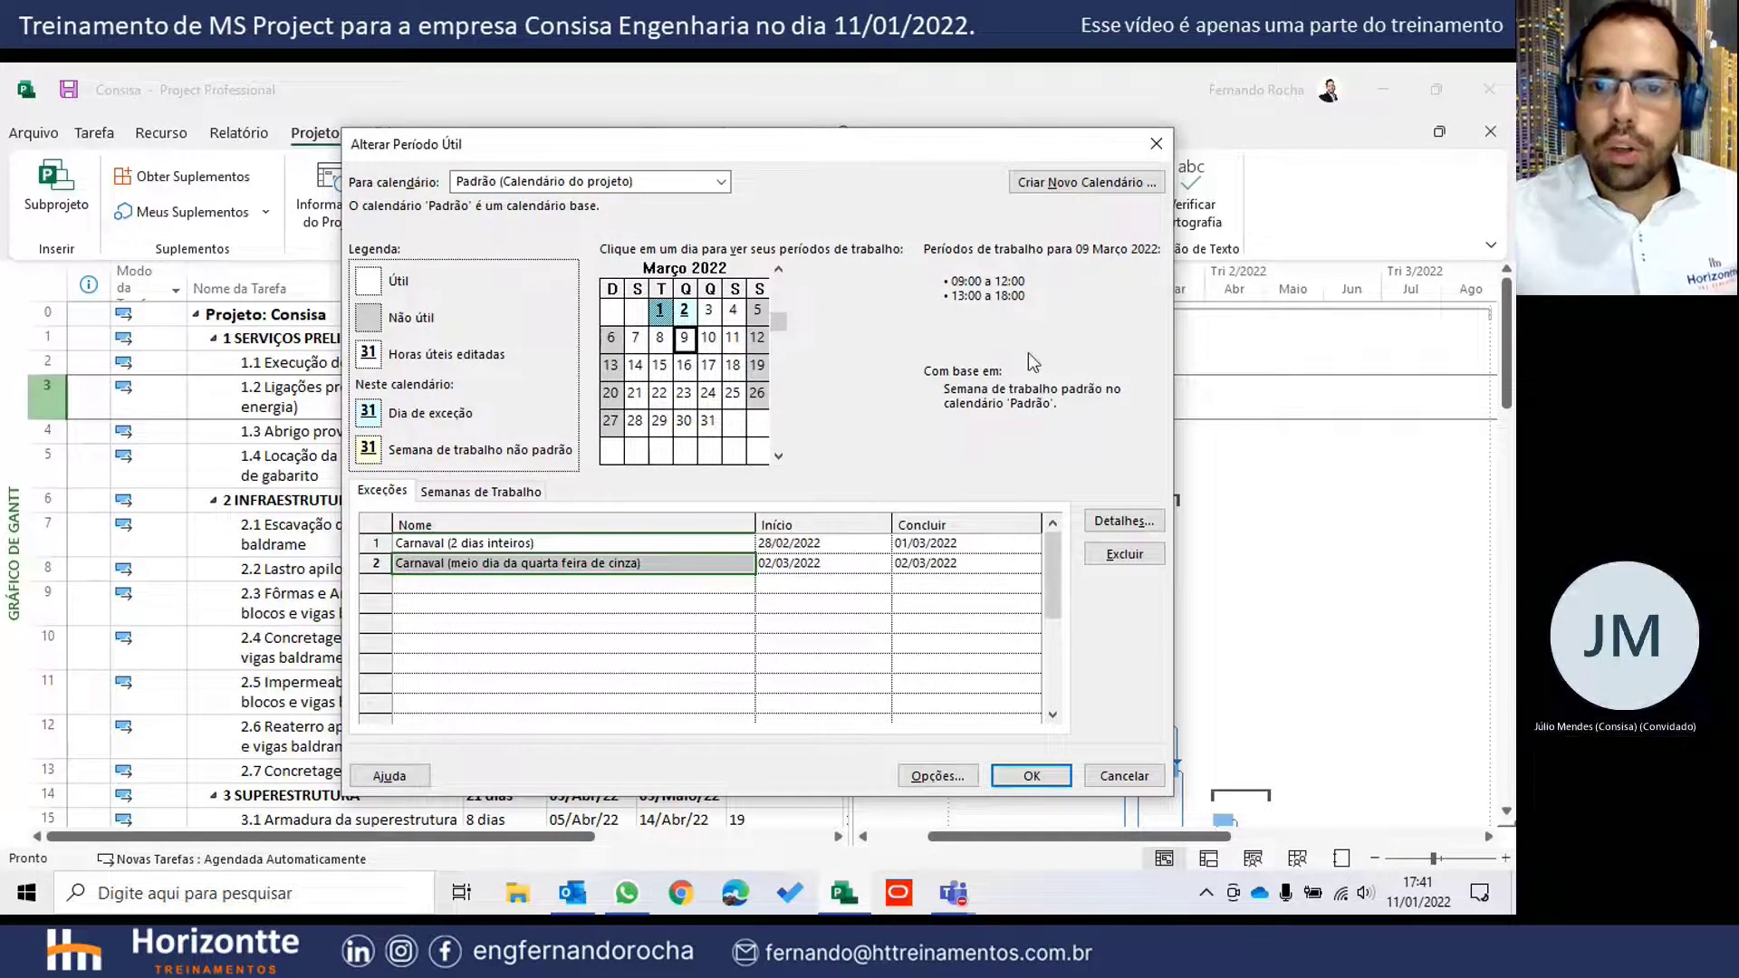
{"action": "left_click", "coordinate": [685, 309]}
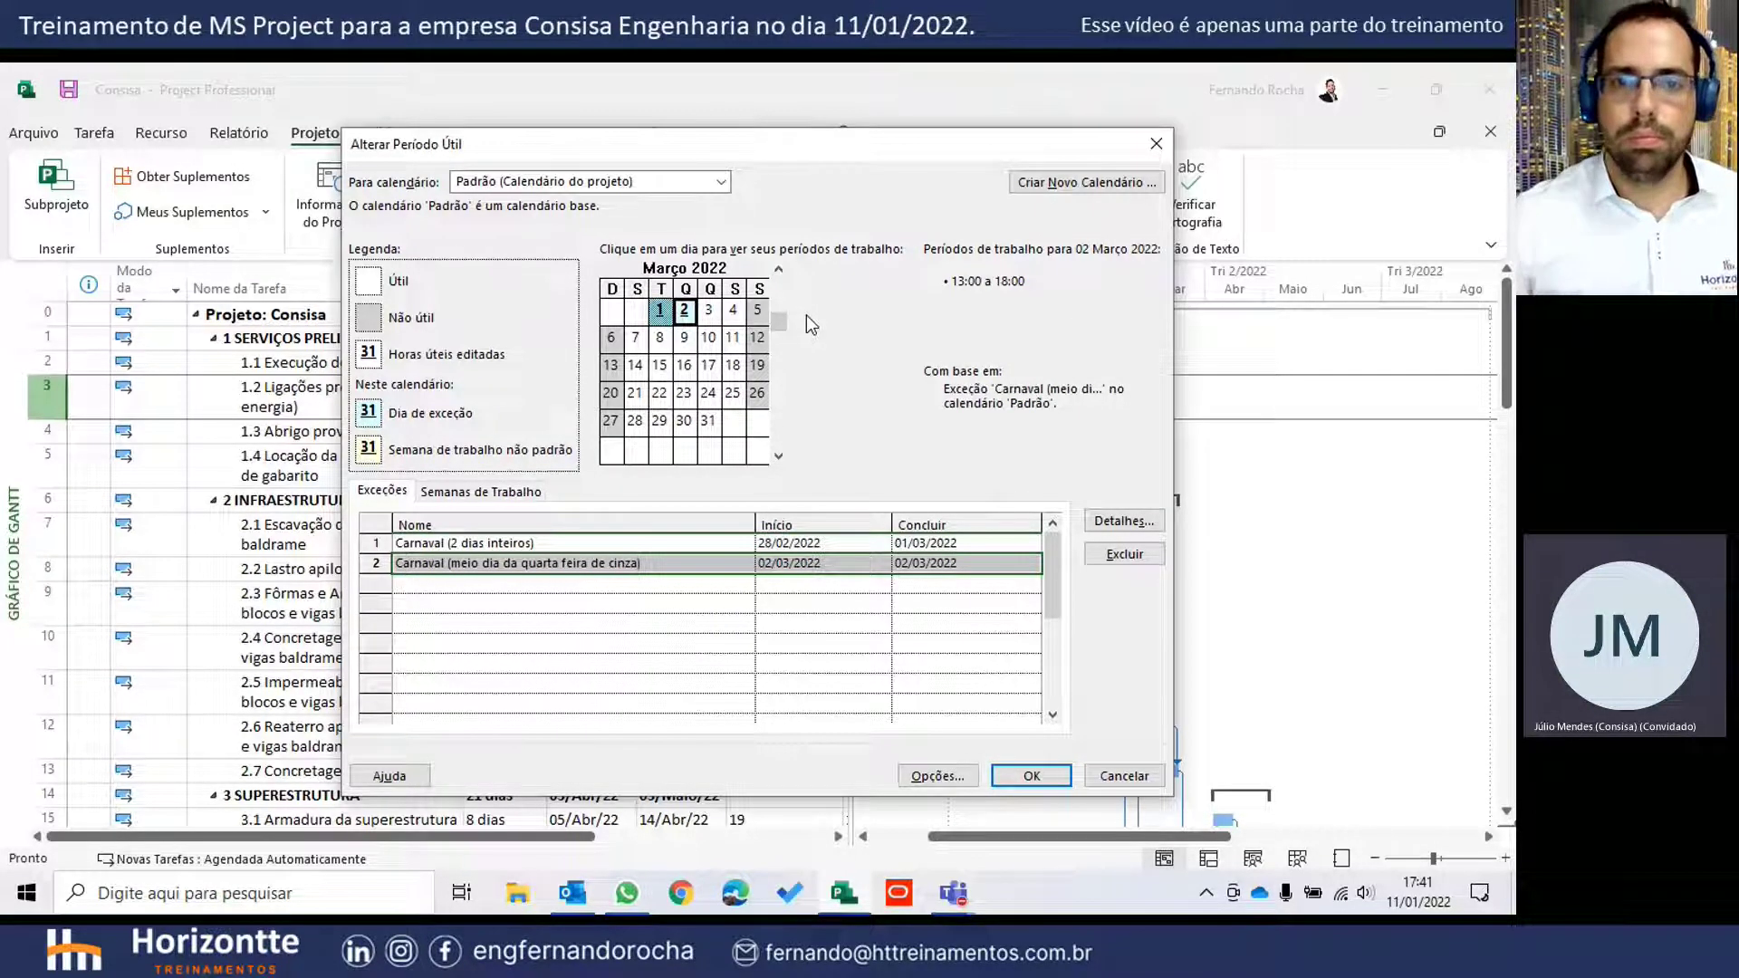
{"action": "left_click", "coordinate": [496, 585]}
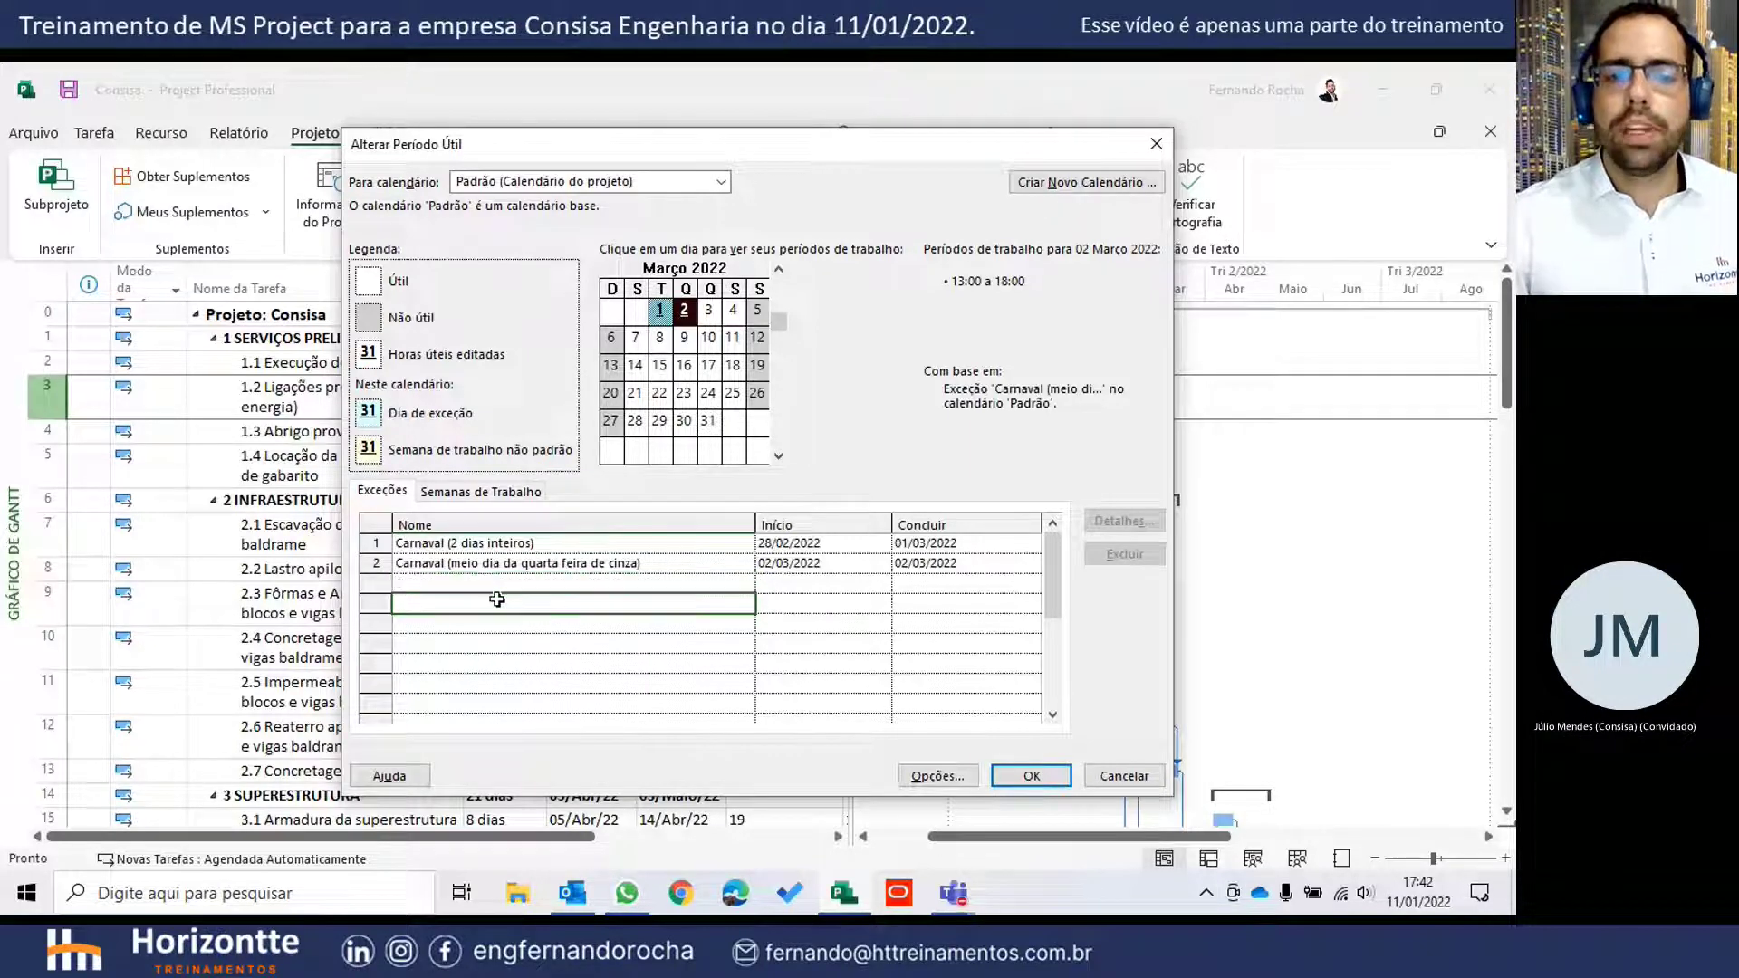
{"action": "left_click", "coordinate": [520, 685]}
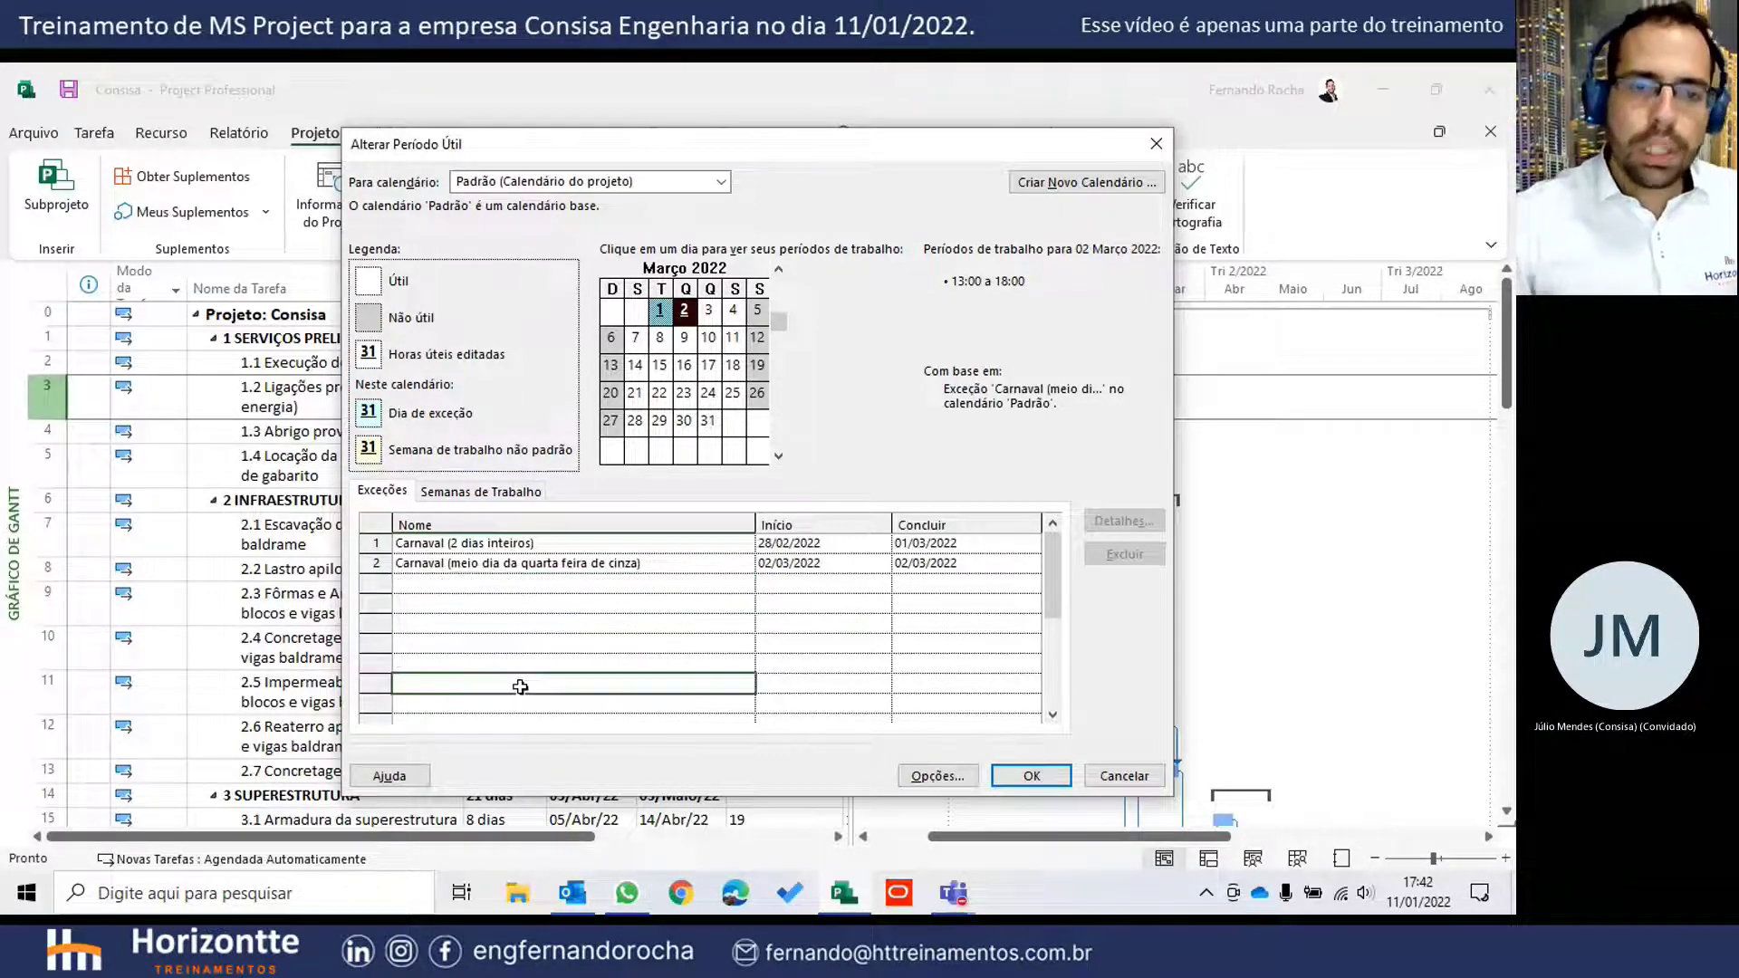
{"action": "left_click", "coordinate": [527, 605]}
{"action": "left_click", "coordinate": [527, 583]}
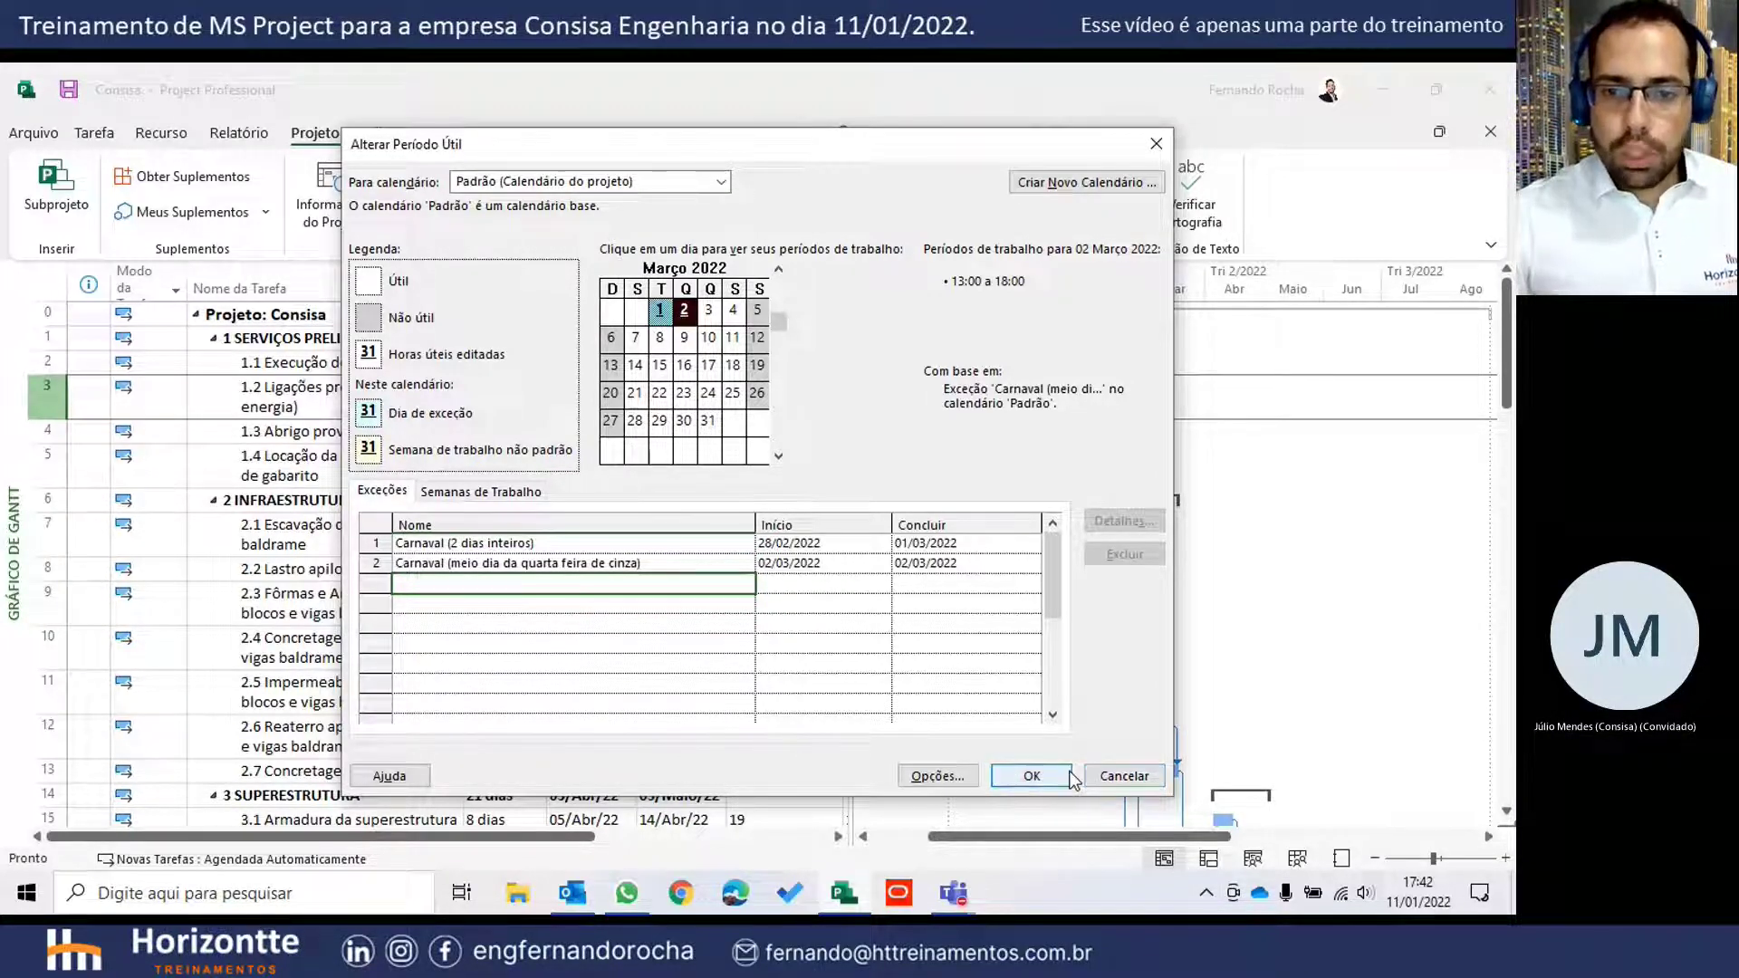
- Apply the calendar exceptions to the schedule and select the duration of task 1.2 Ligações provisórias
{"action": "left_click", "coordinate": [1098, 781]}
{"action": "key", "text": "Left"}
{"action": "key", "text": "Left"}
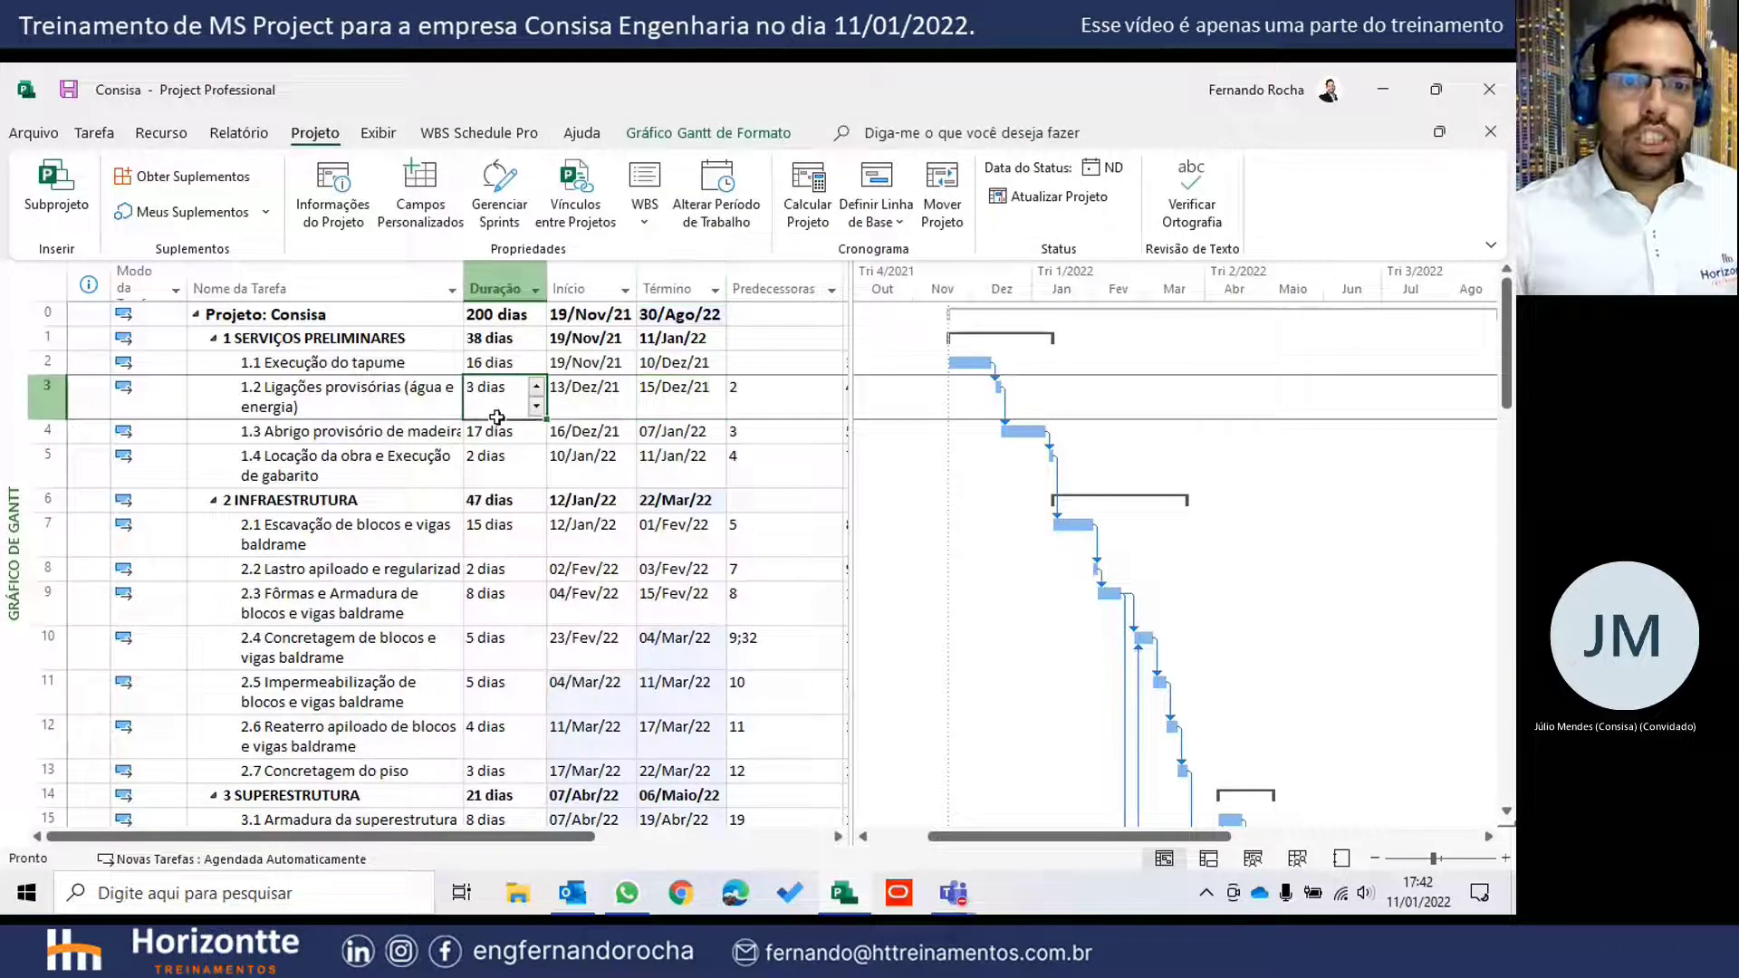
{"action": "key", "text": "Up"}
{"action": "left_click", "coordinate": [504, 393]}
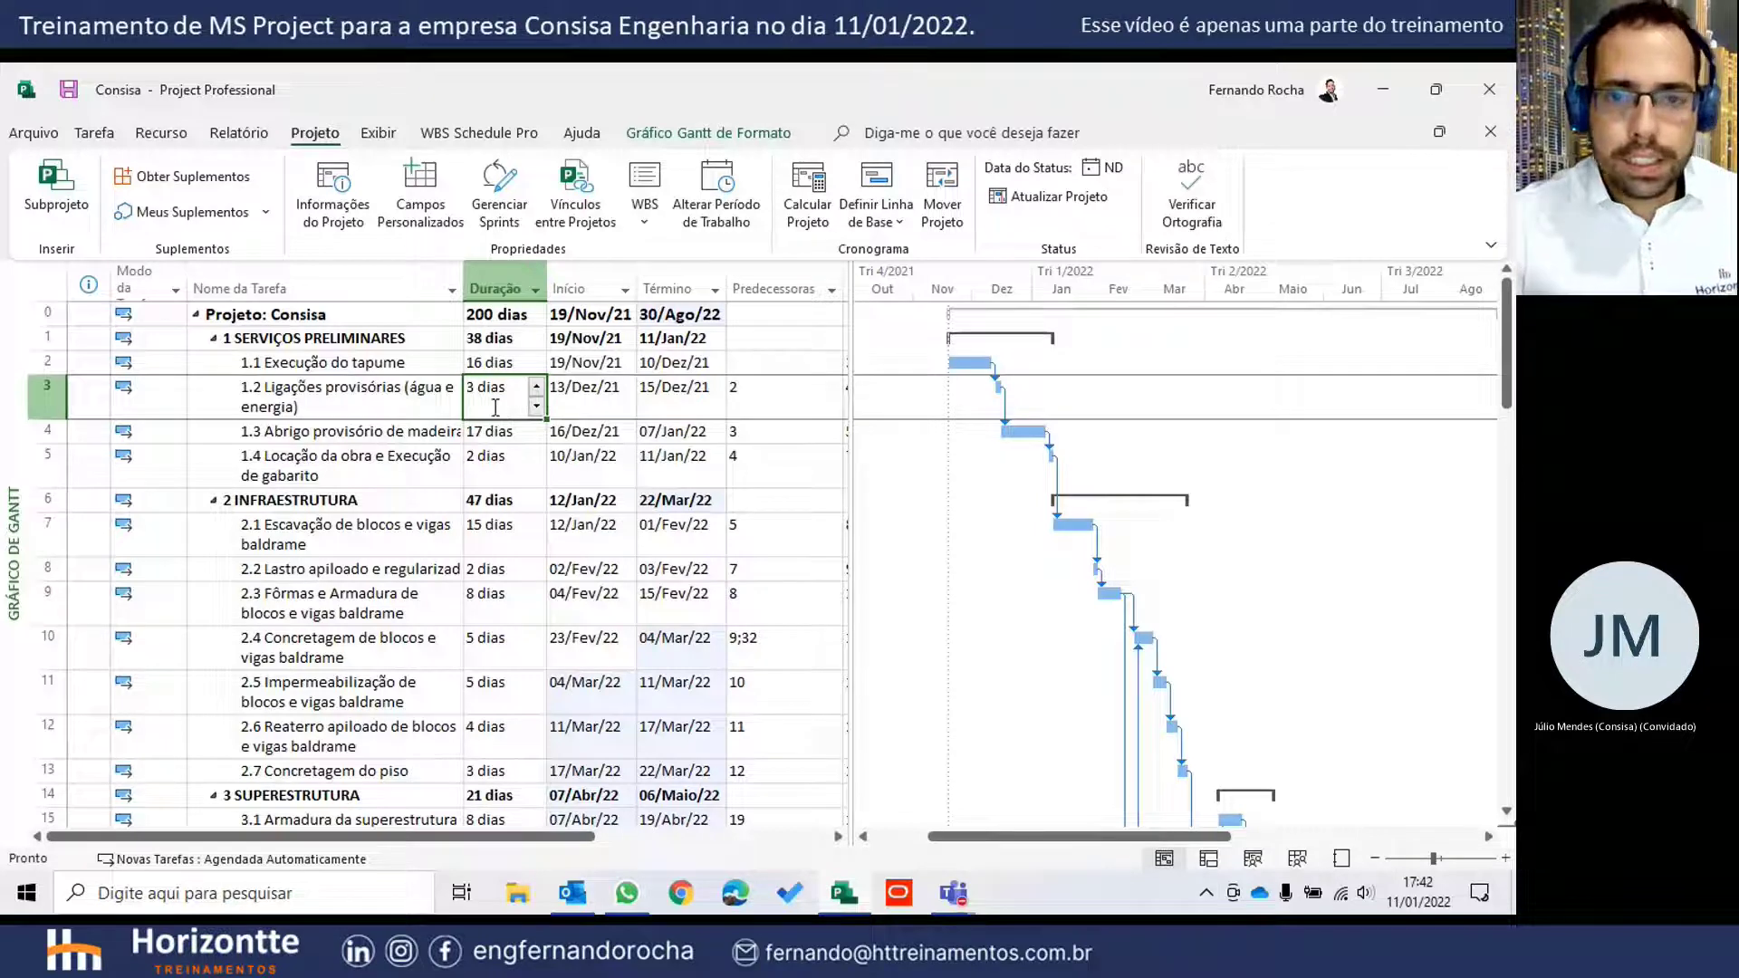
- Set the Gantt timescale to Dias and bring the bars of tasks 1.2 and 1.3 into view
{"action": "right_click", "coordinate": [987, 288]}
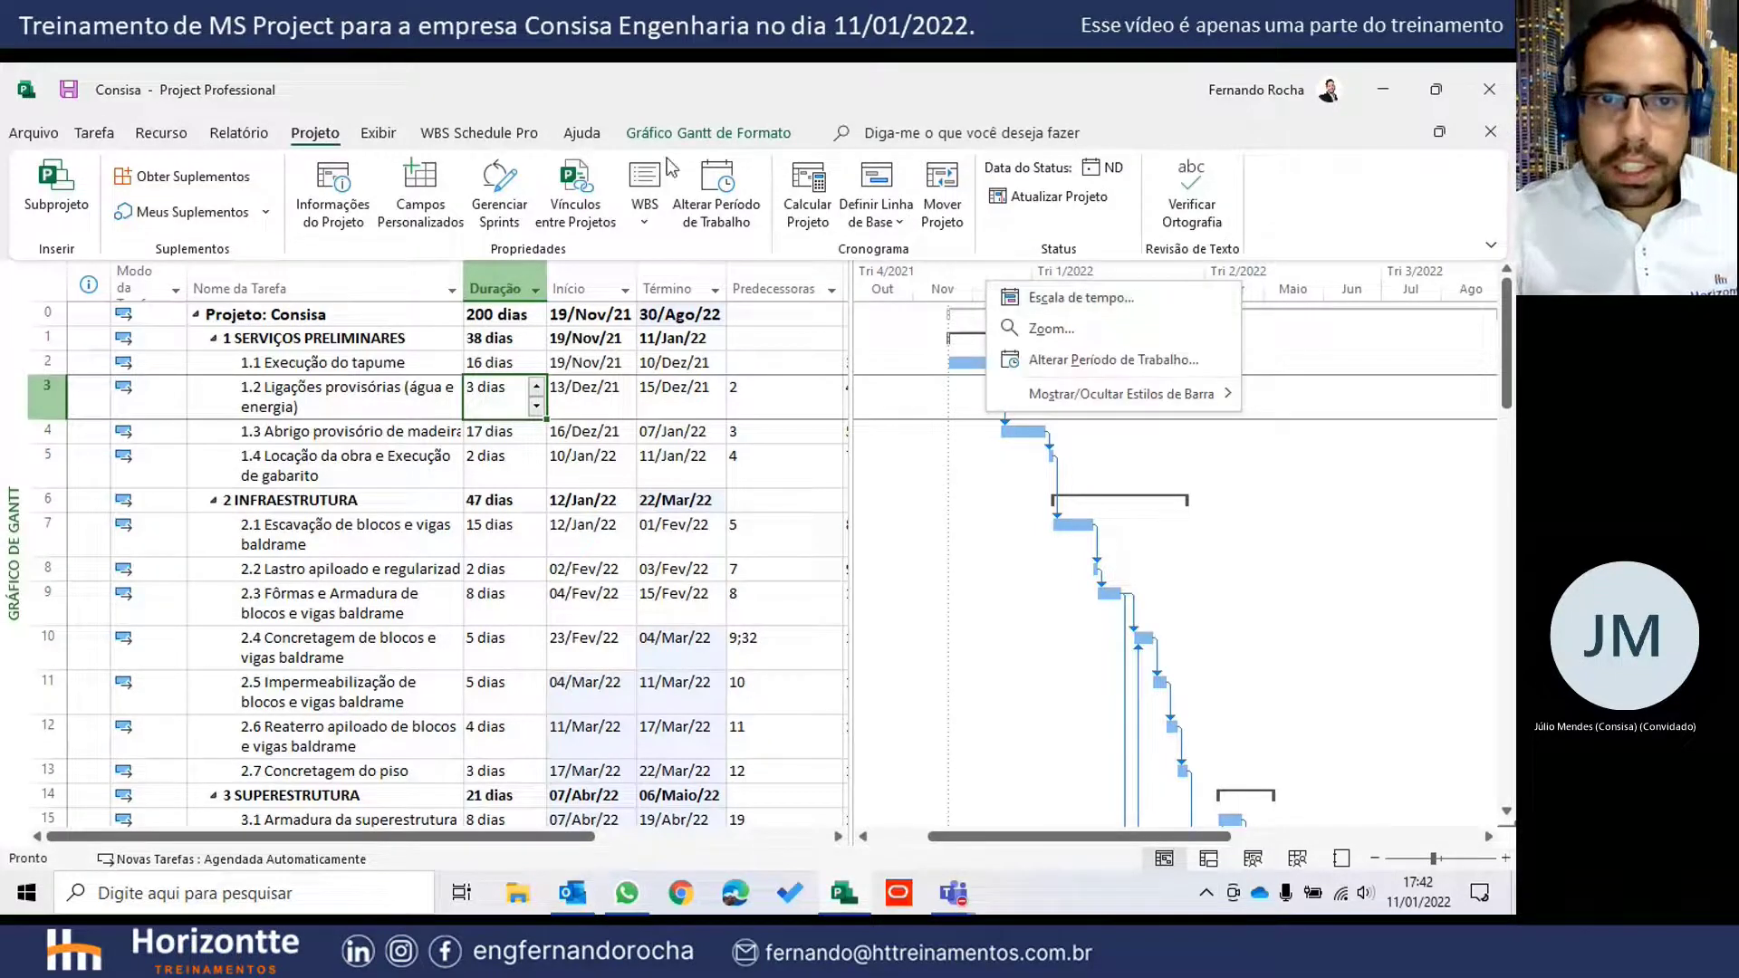
{"action": "left_click", "coordinate": [380, 135]}
{"action": "left_click", "coordinate": [986, 196]}
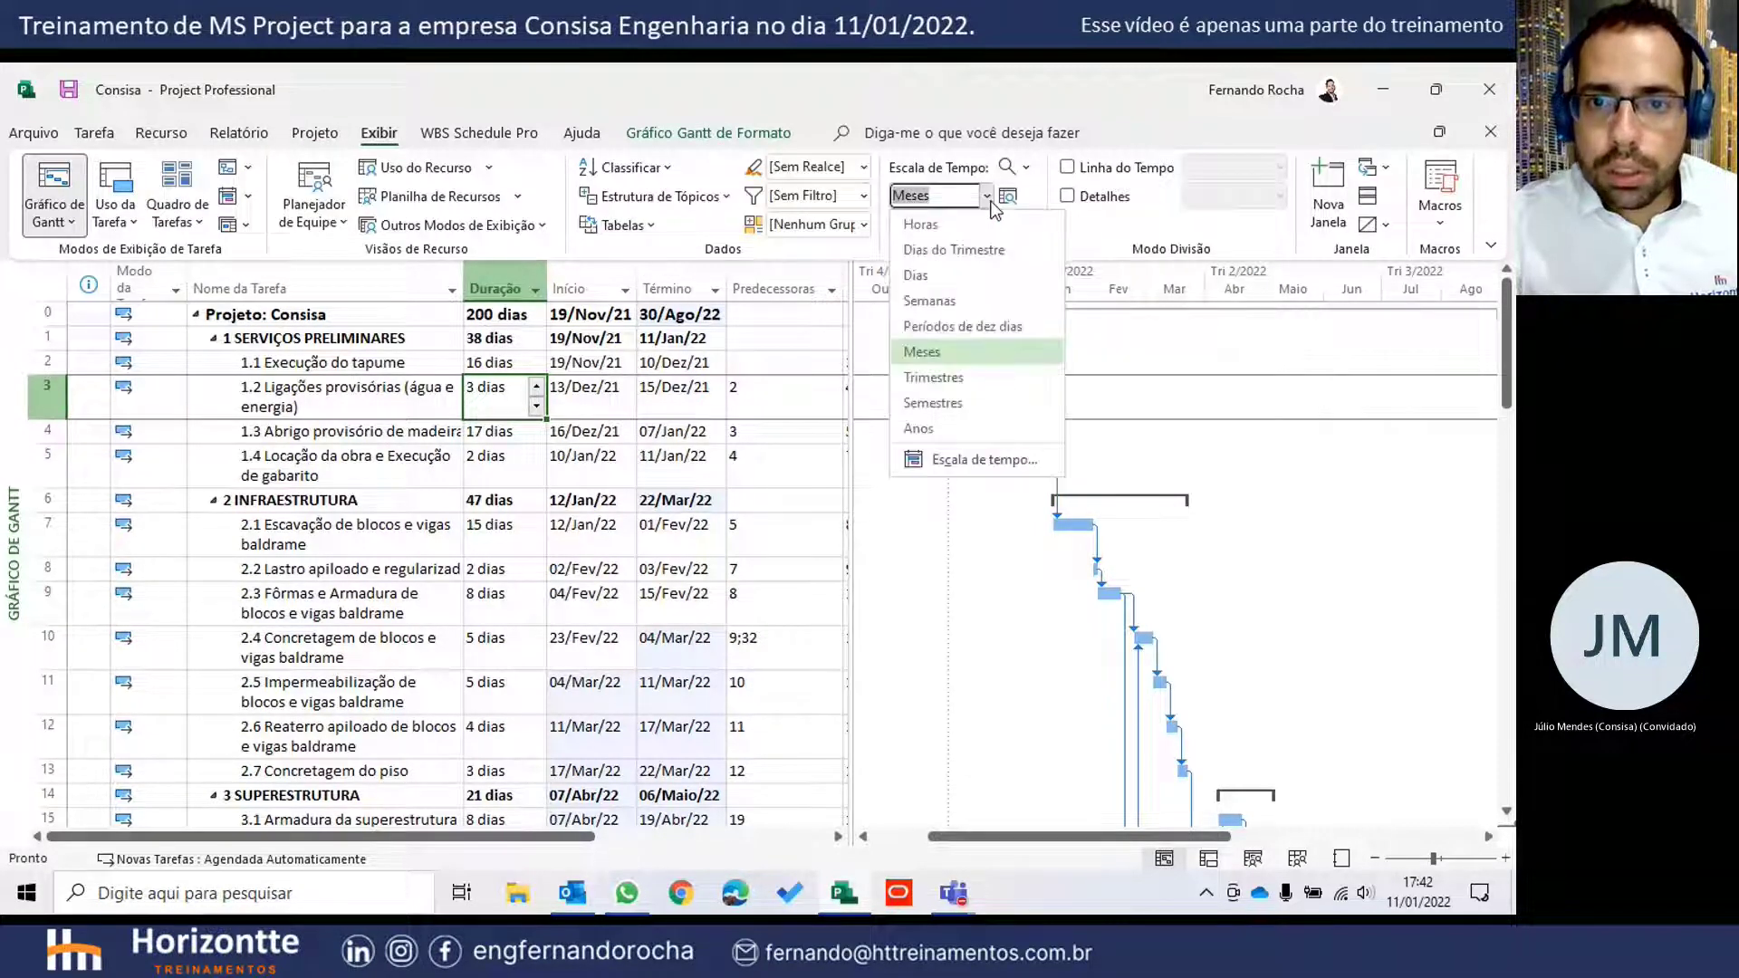
{"action": "left_click", "coordinate": [915, 280]}
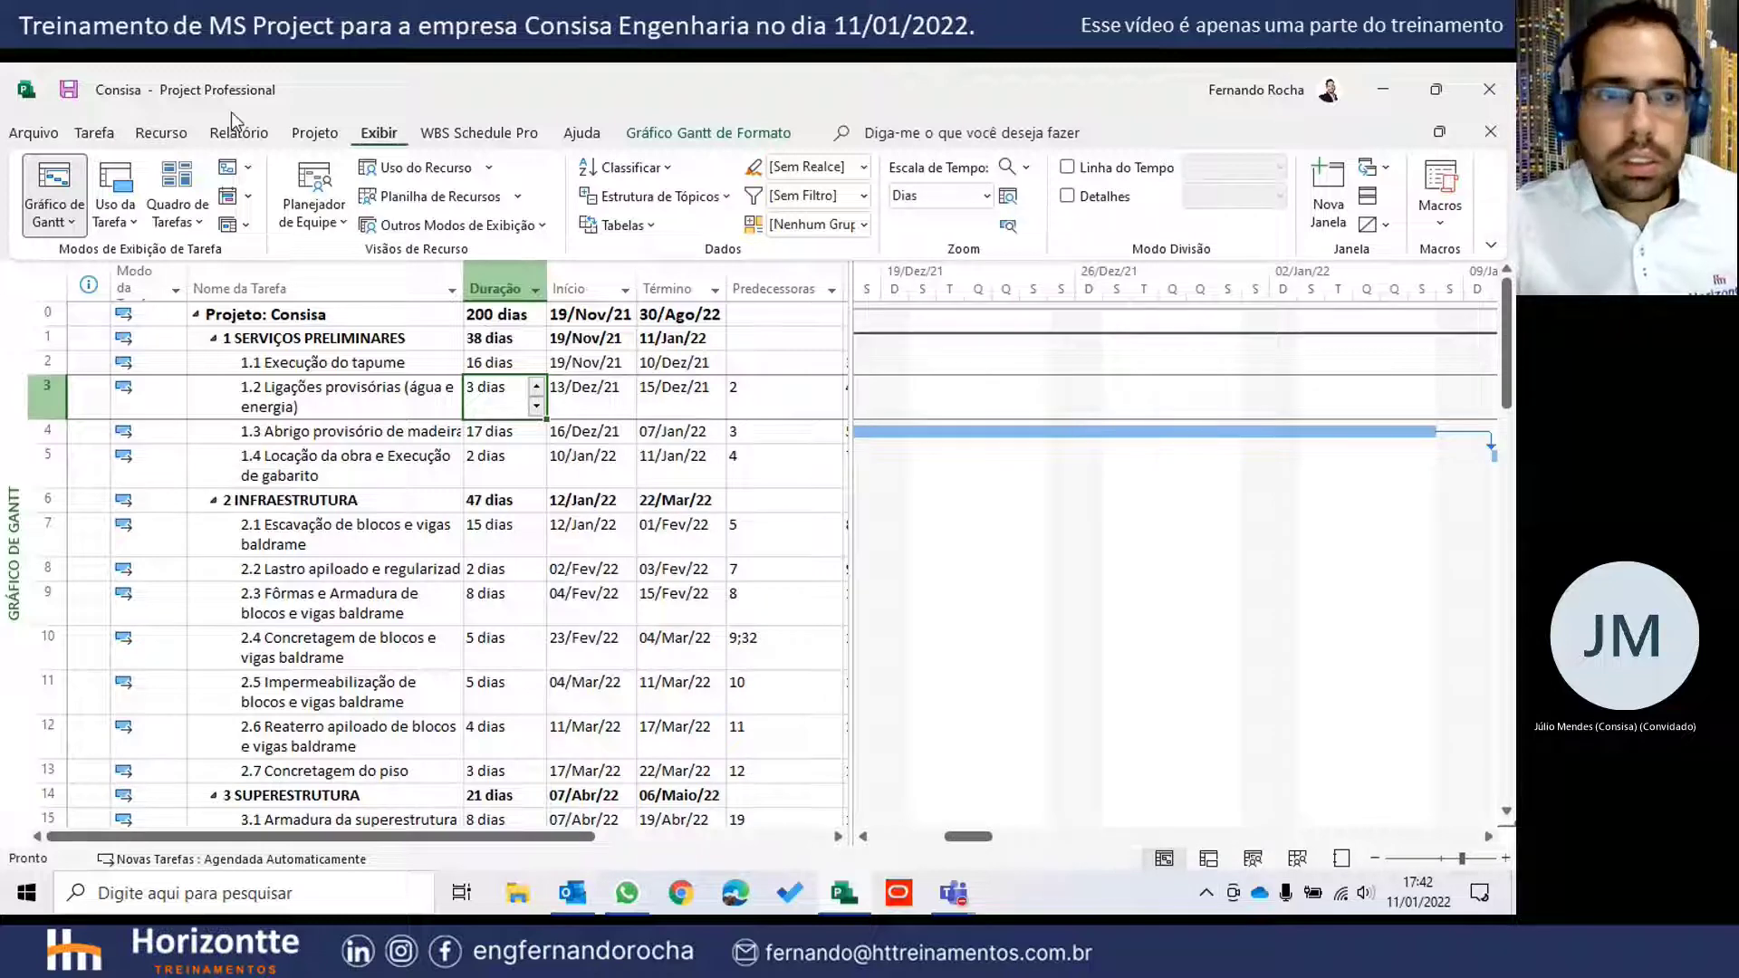
{"action": "left_click", "coordinate": [116, 135]}
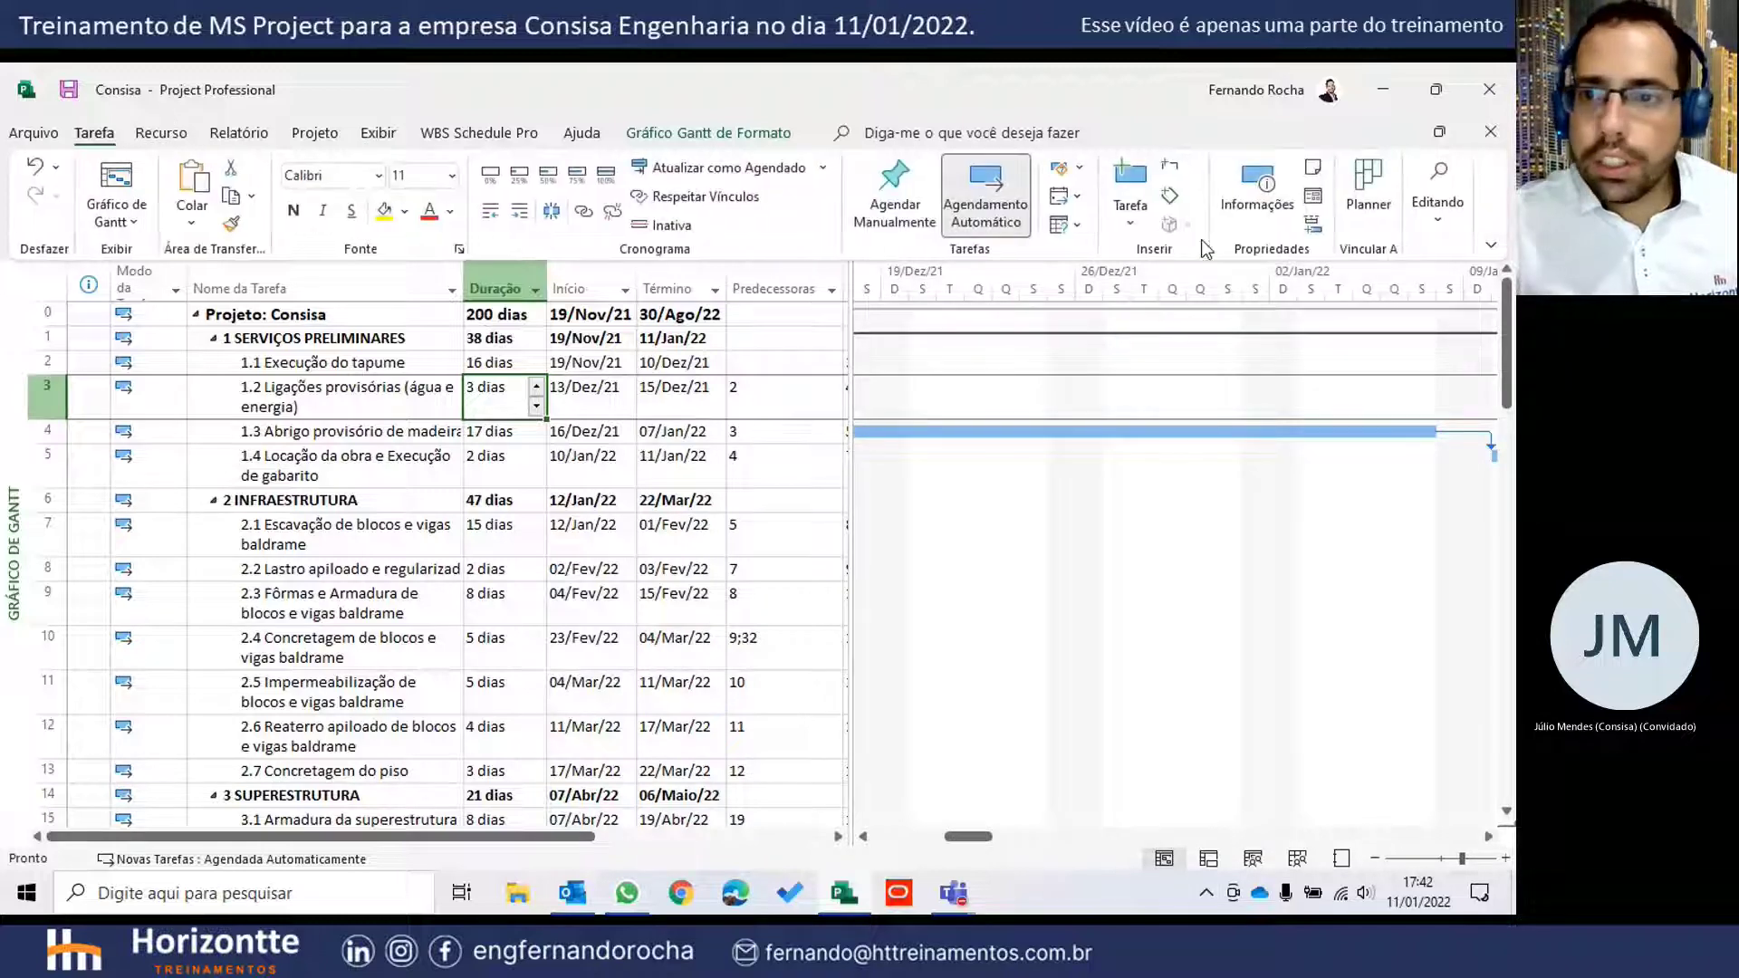
{"action": "left_click", "coordinate": [1441, 190]}
{"action": "left_click", "coordinate": [1368, 284]}
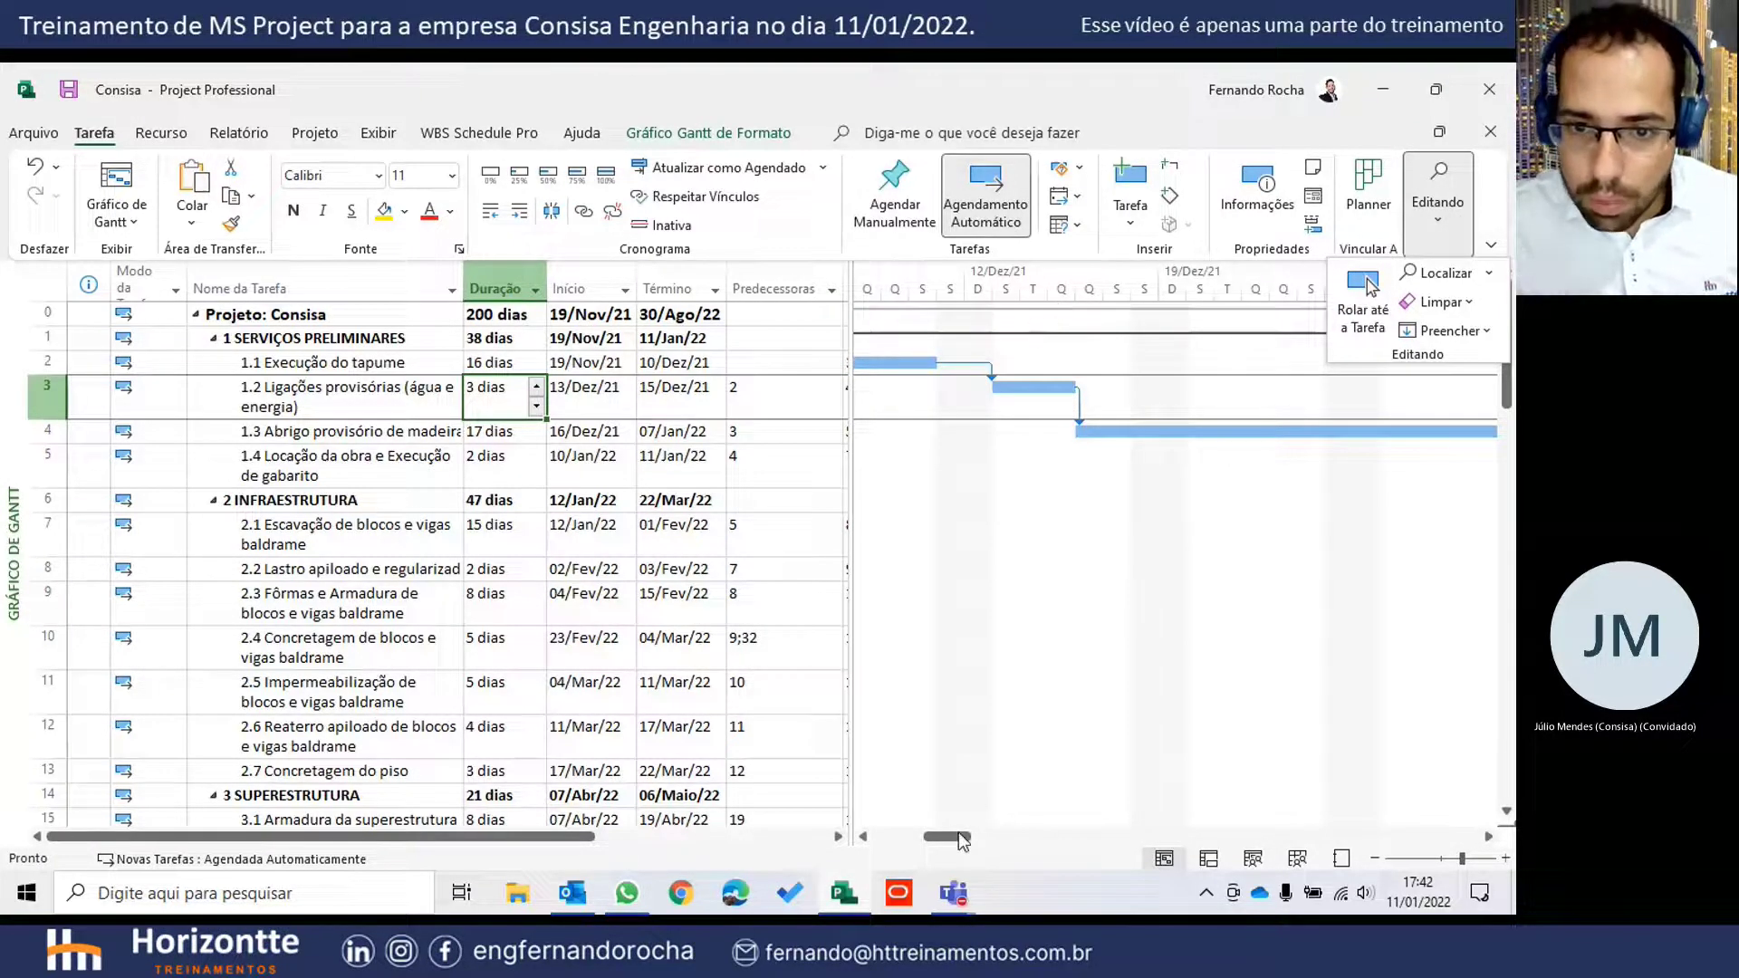
{"action": "left_click_drag", "start_coordinate": [958, 835], "coordinate": [971, 835]}
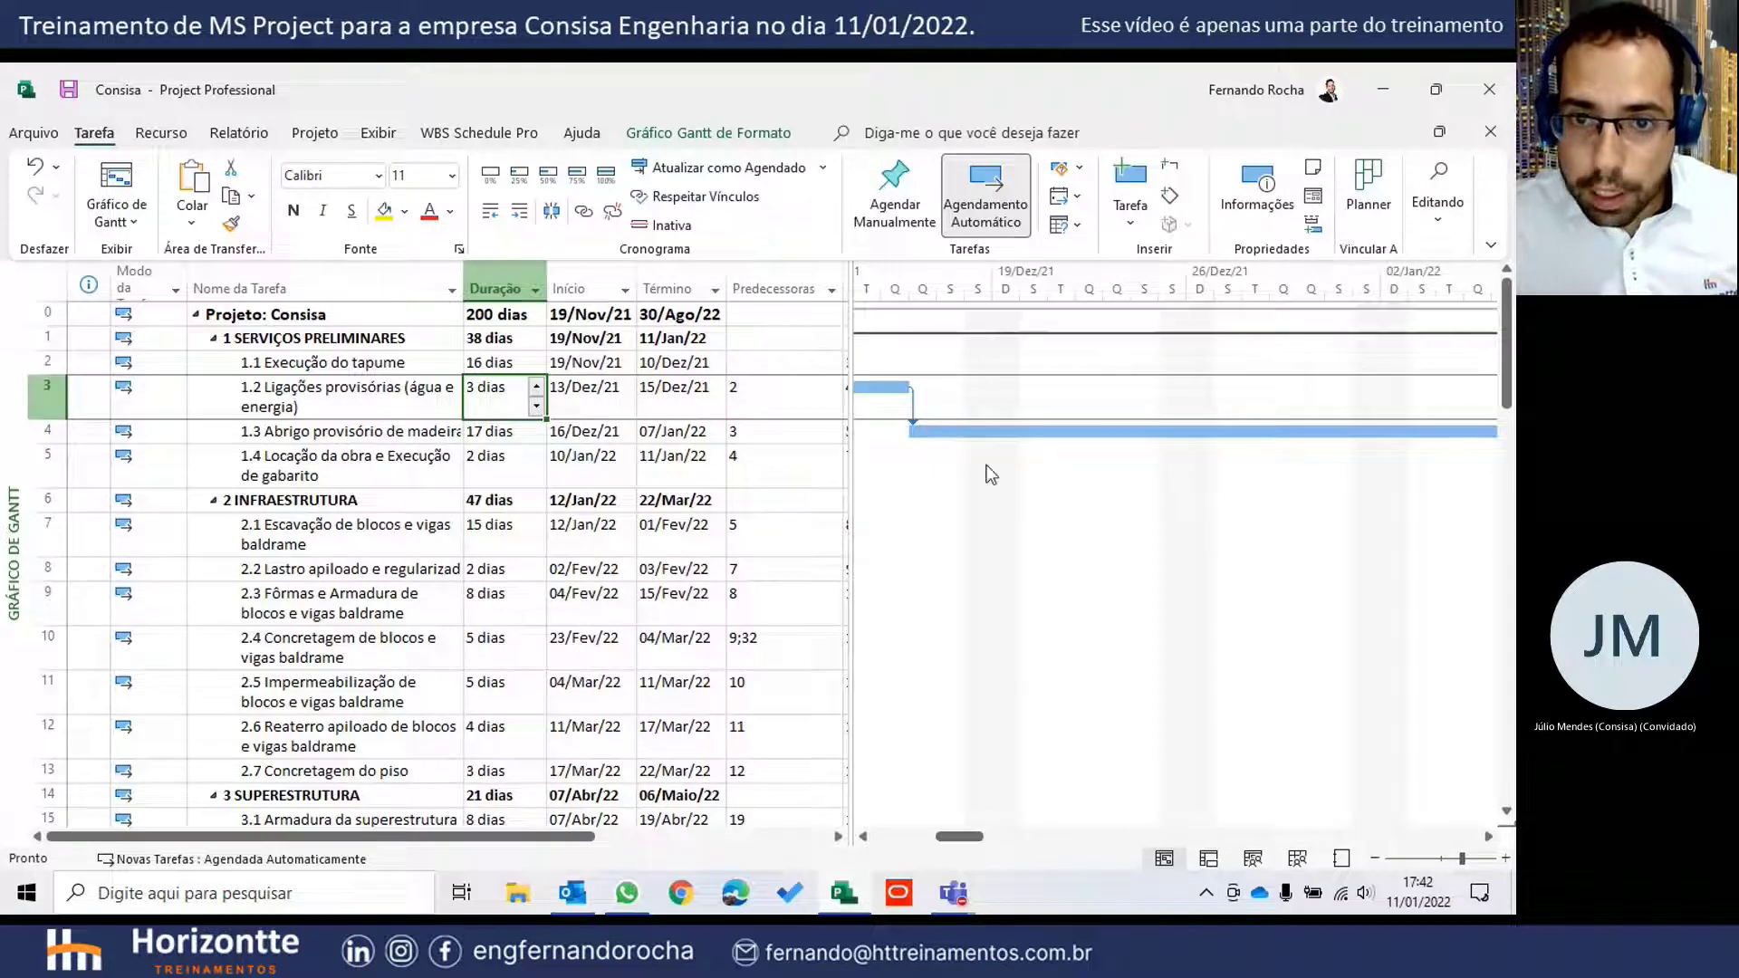
- Set the duration of task 1.3 Abrigo provisório de madeira to 17 elapsed days (17dd)
{"action": "left_click", "coordinate": [508, 432]}
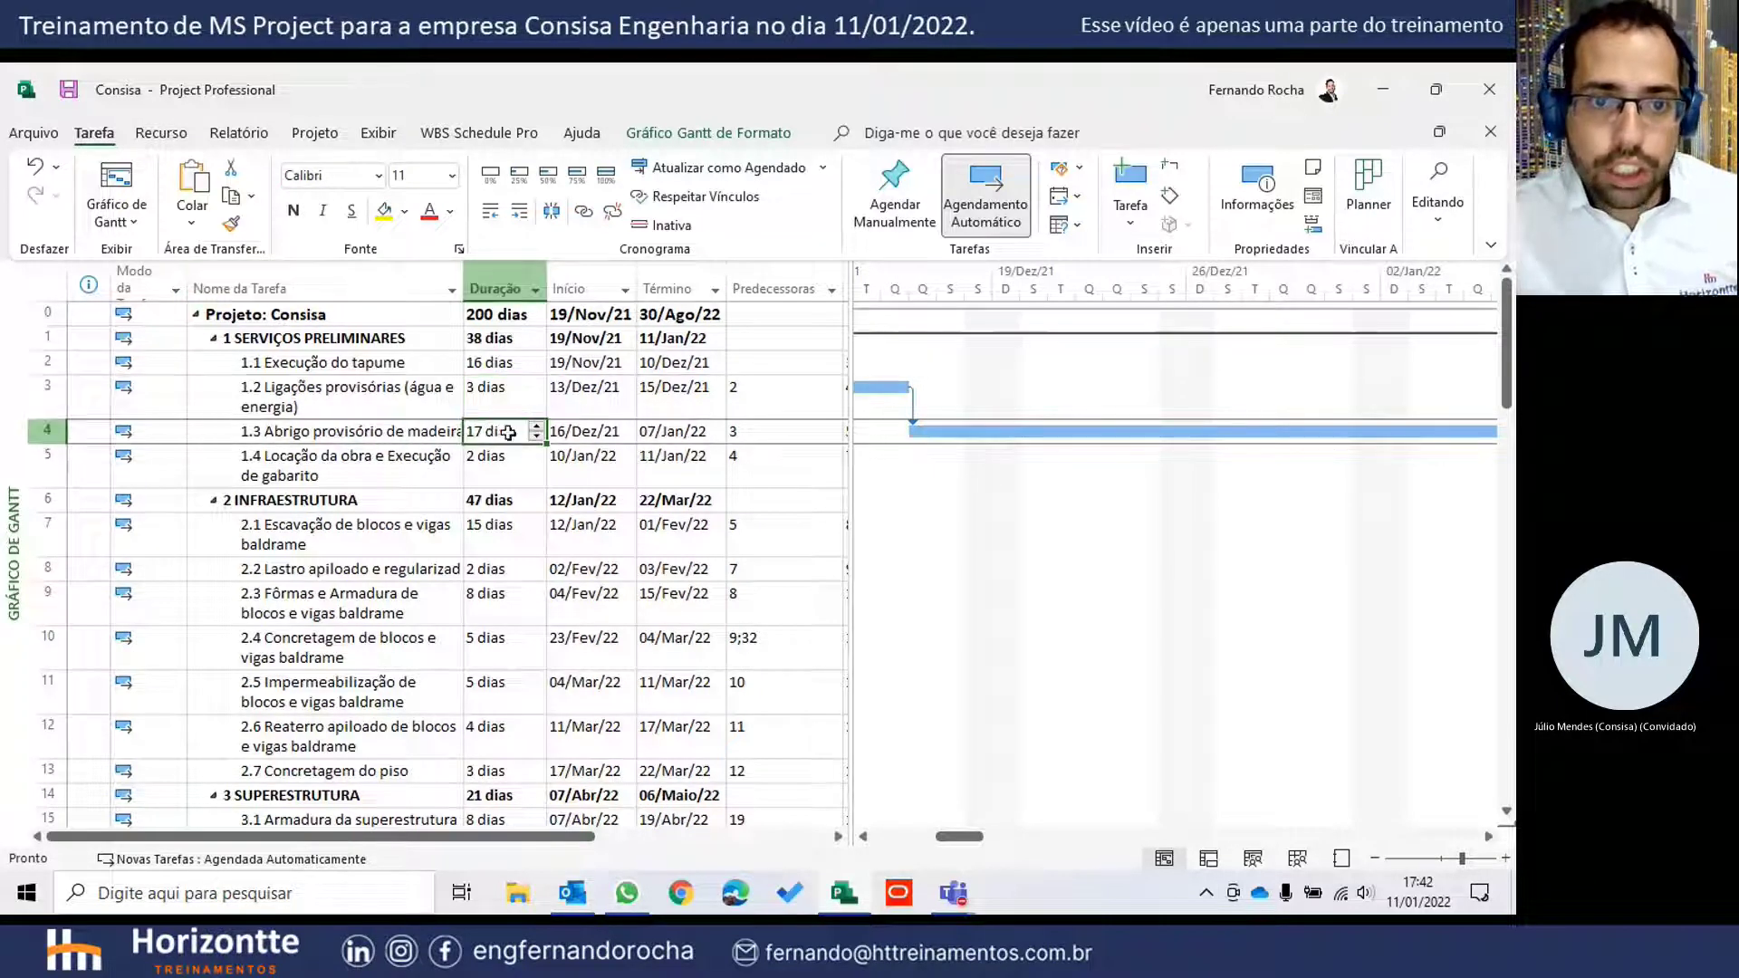
{"action": "left_click", "coordinate": [589, 432]}
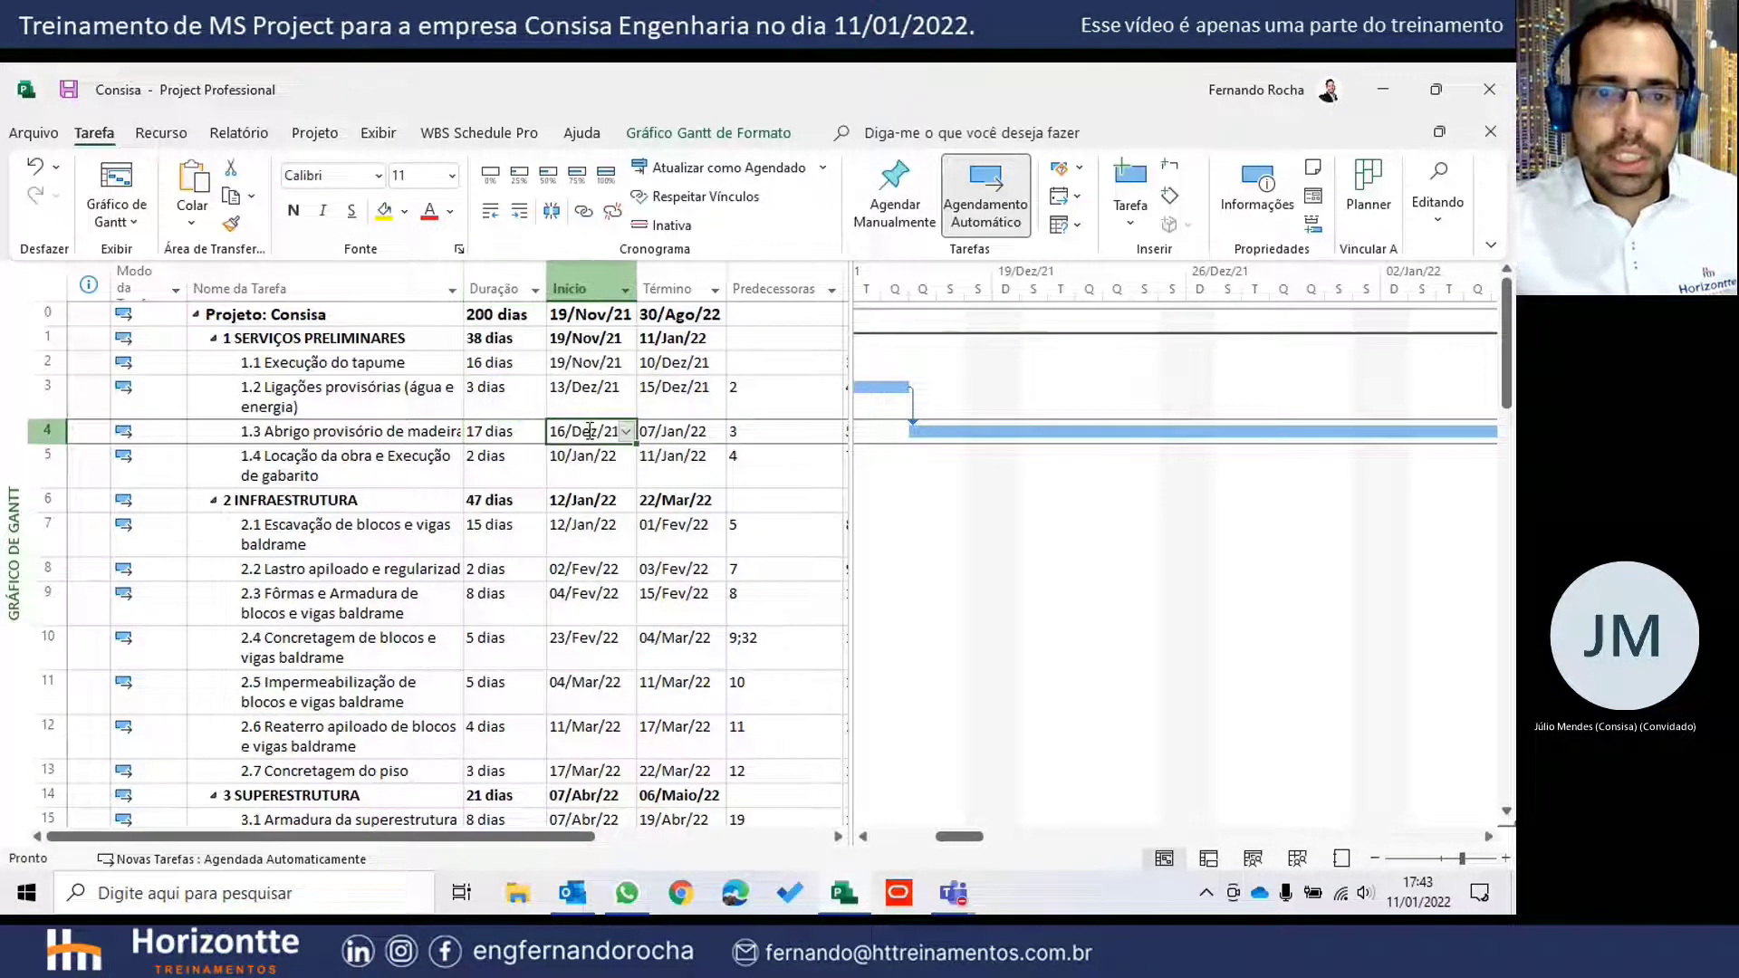
{"action": "left_click", "coordinate": [674, 432]}
{"action": "left_click", "coordinate": [520, 433]}
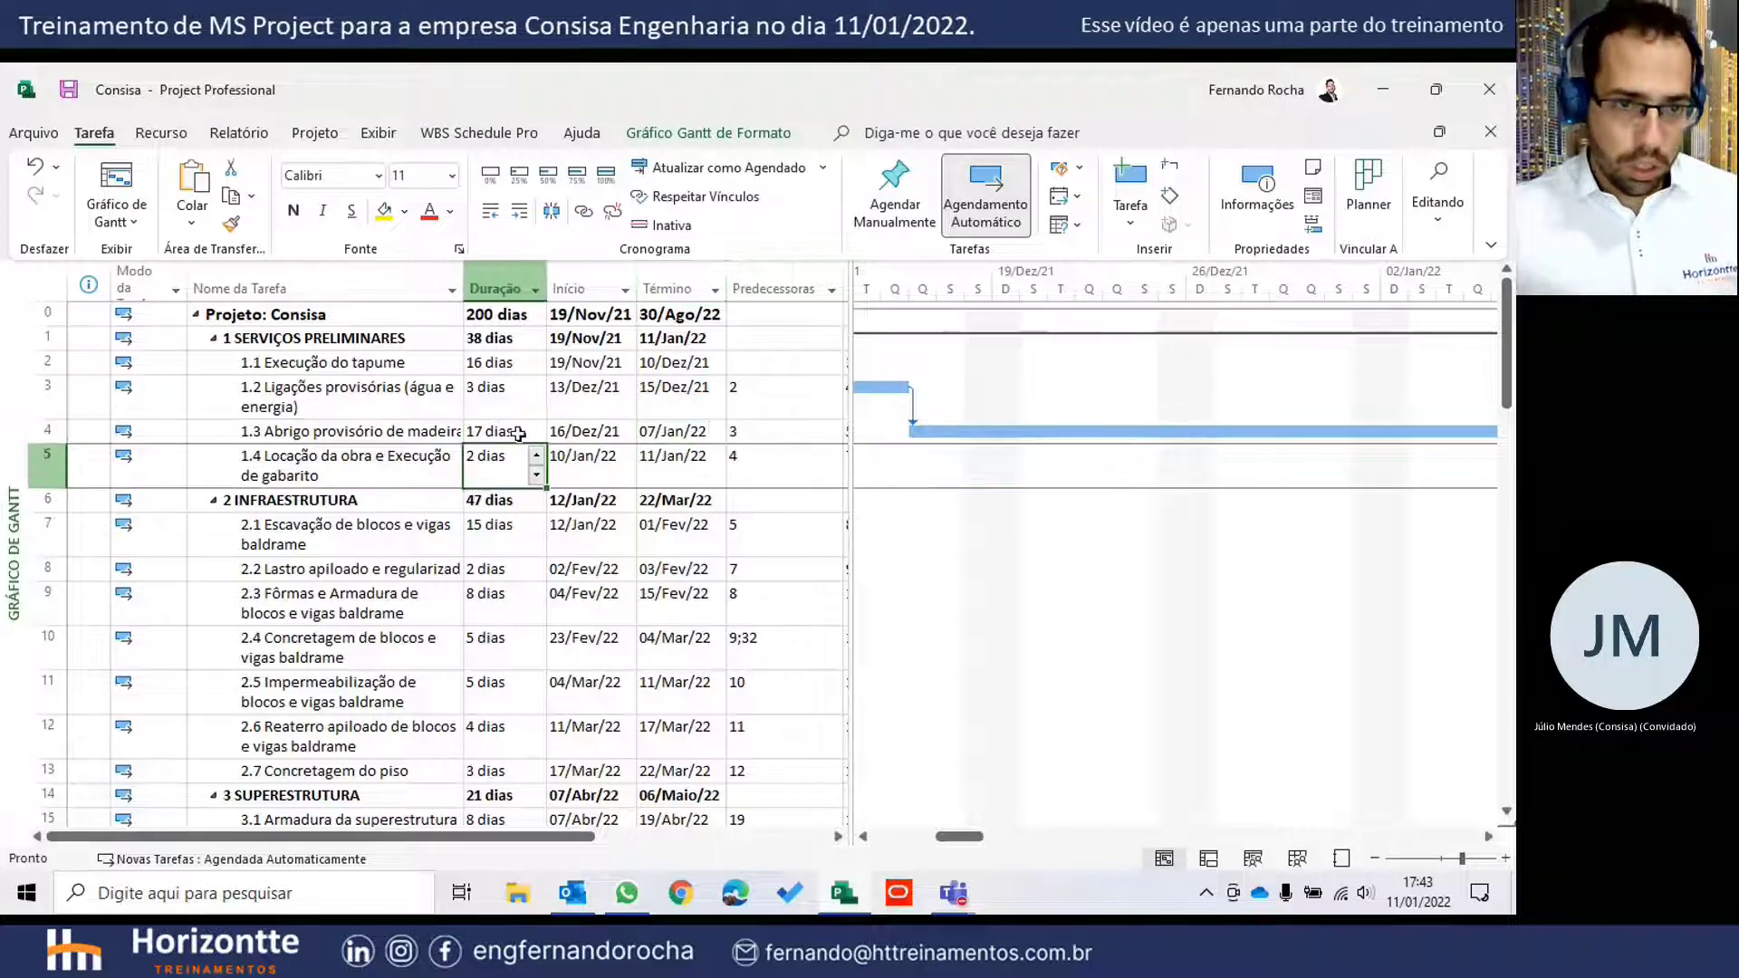
{"action": "type", "text": "17dd"}
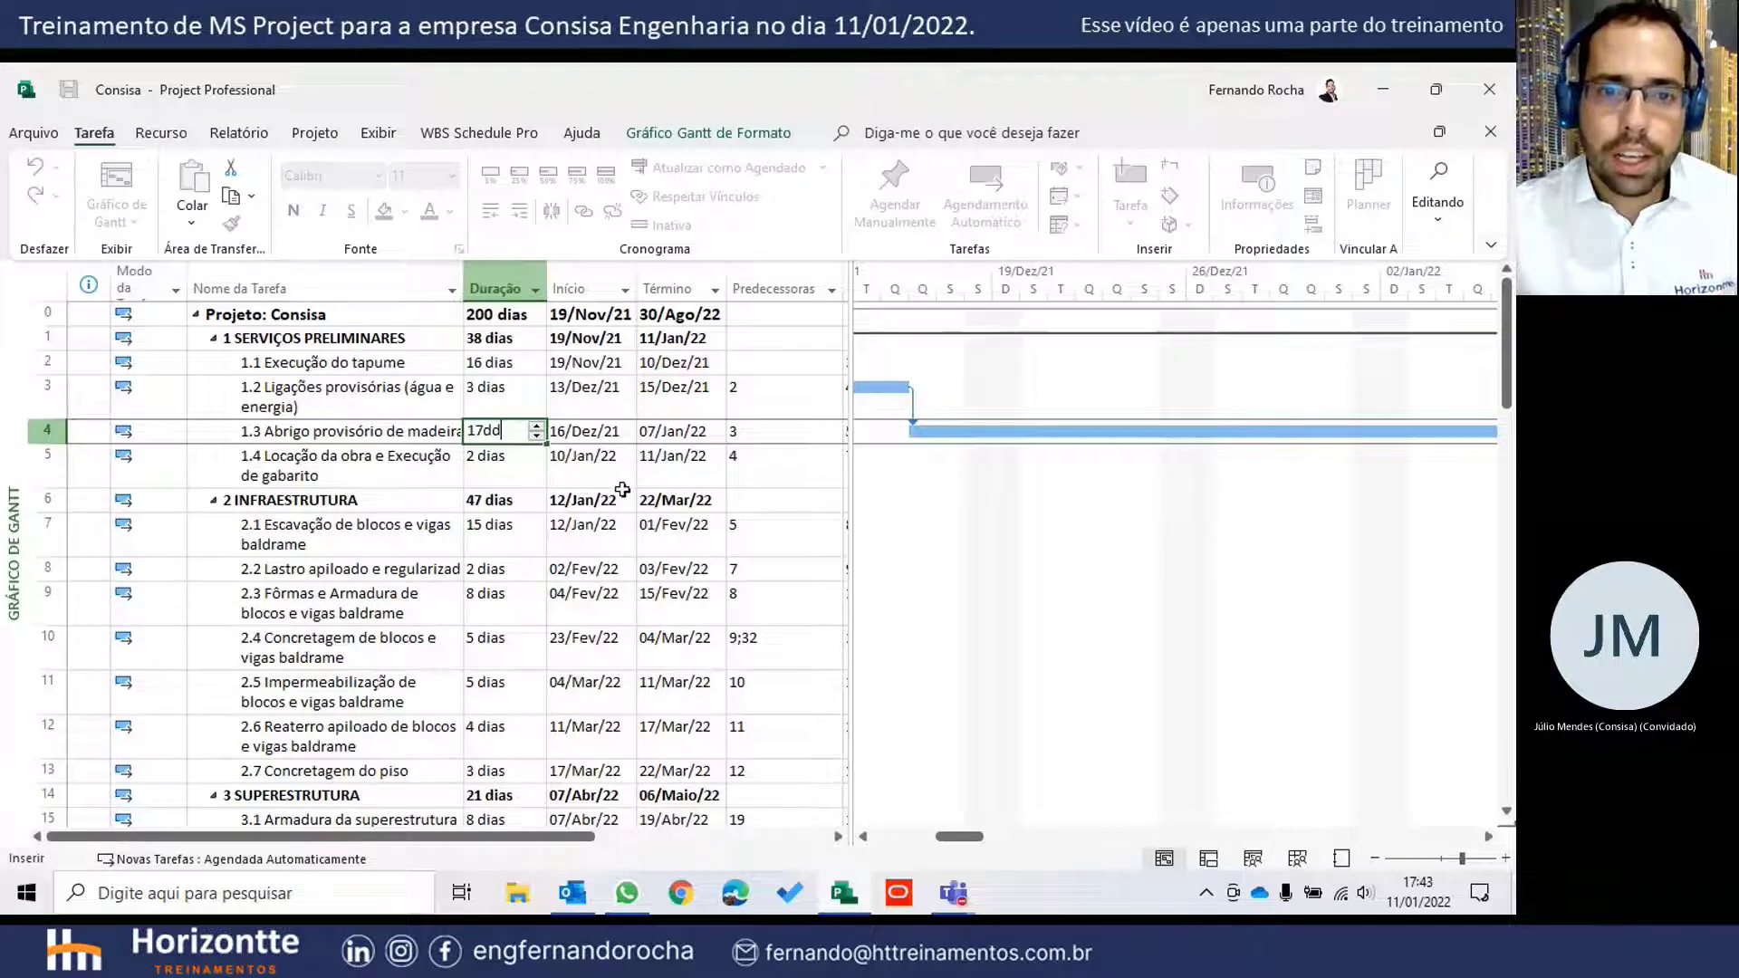
{"action": "key", "text": "Return"}
- Check the finish date and duration of task 1.3, and reopen the project calendar's working time settings
{"action": "left_click", "coordinate": [684, 431]}
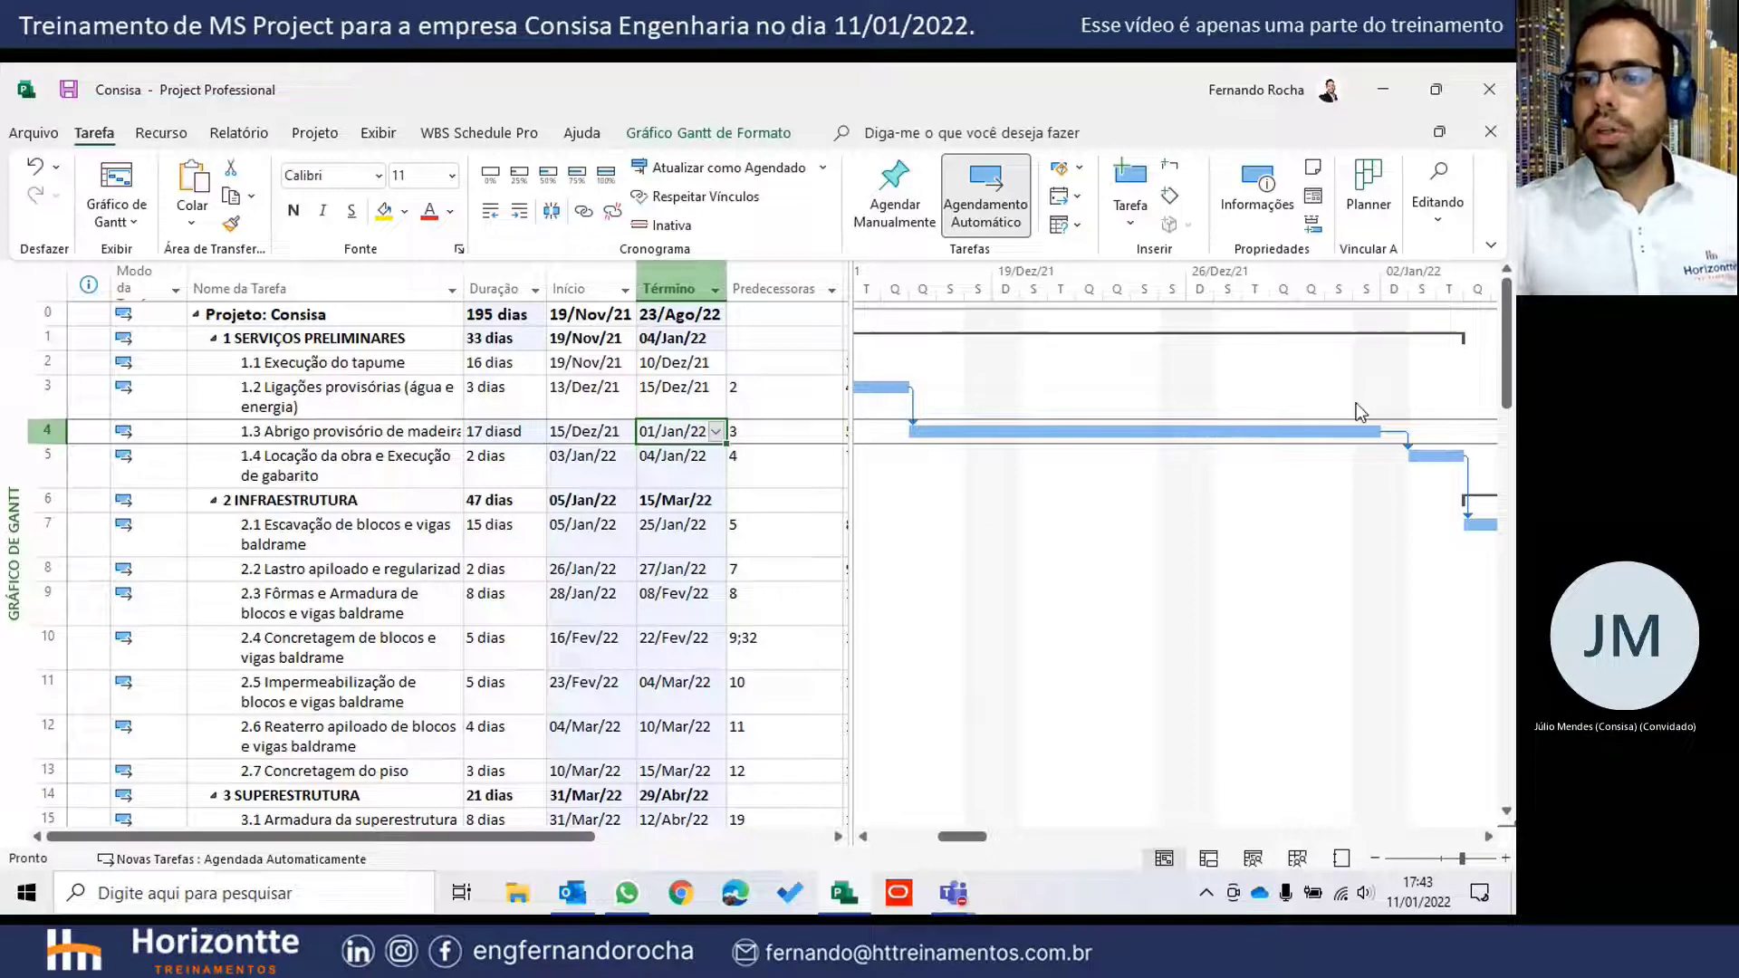
{"action": "left_click", "coordinate": [507, 431]}
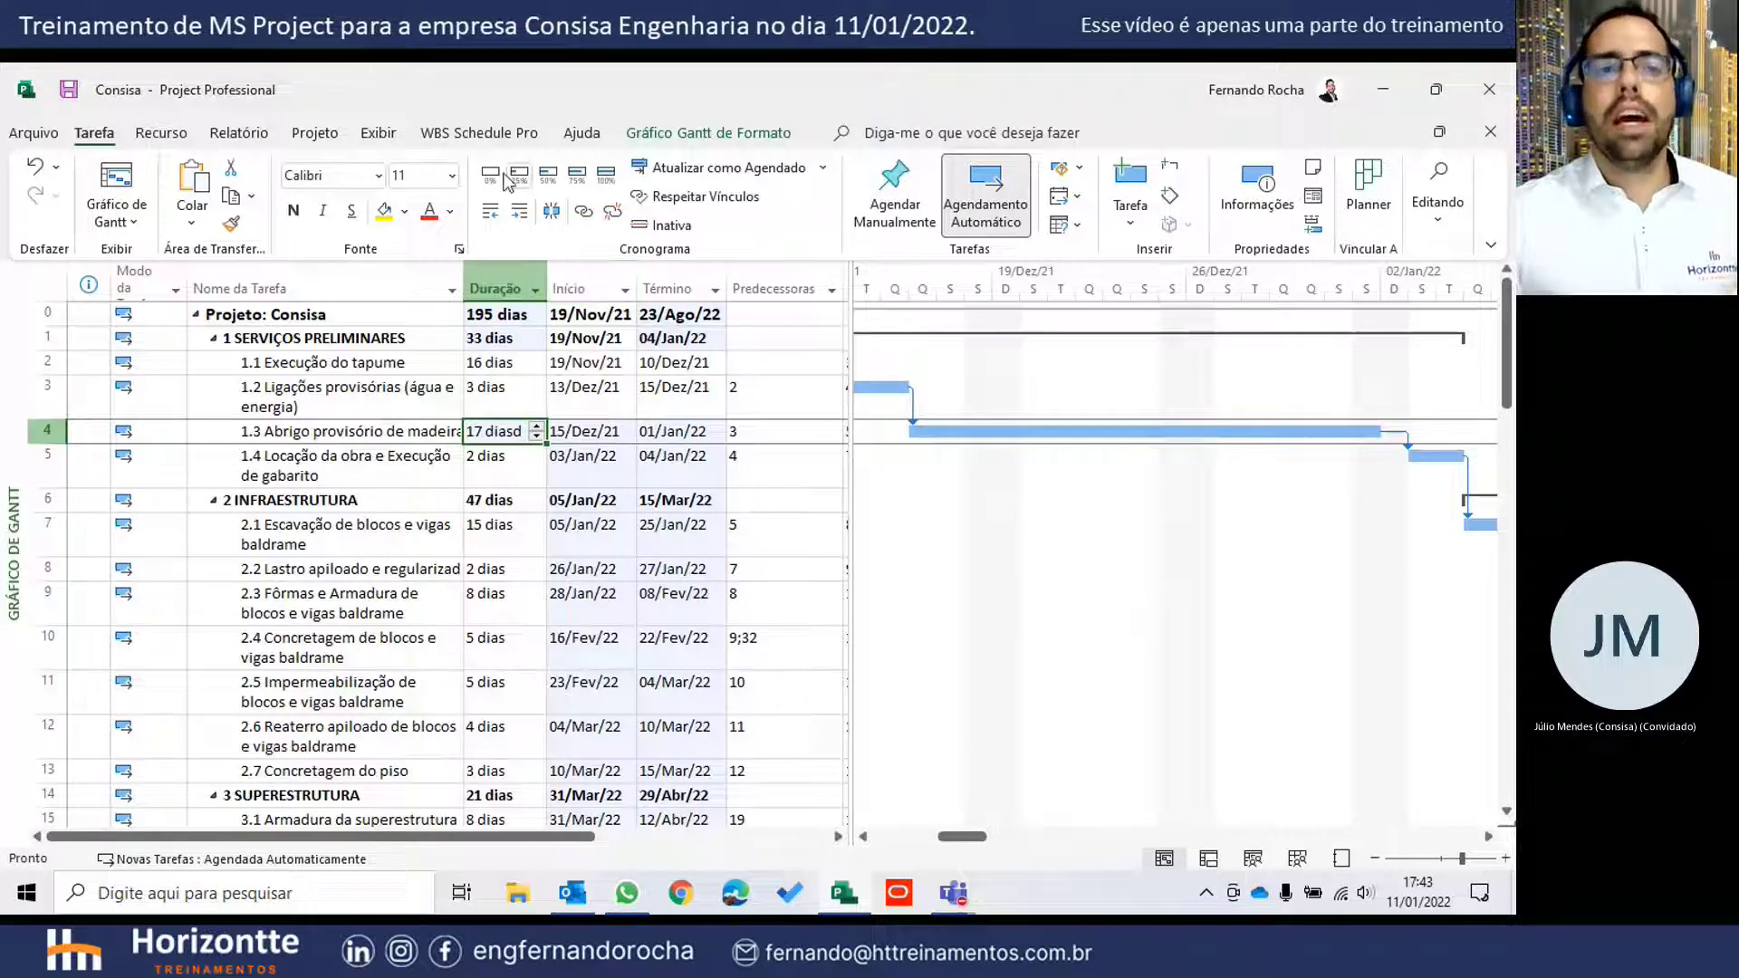
{"action": "left_click", "coordinate": [317, 133]}
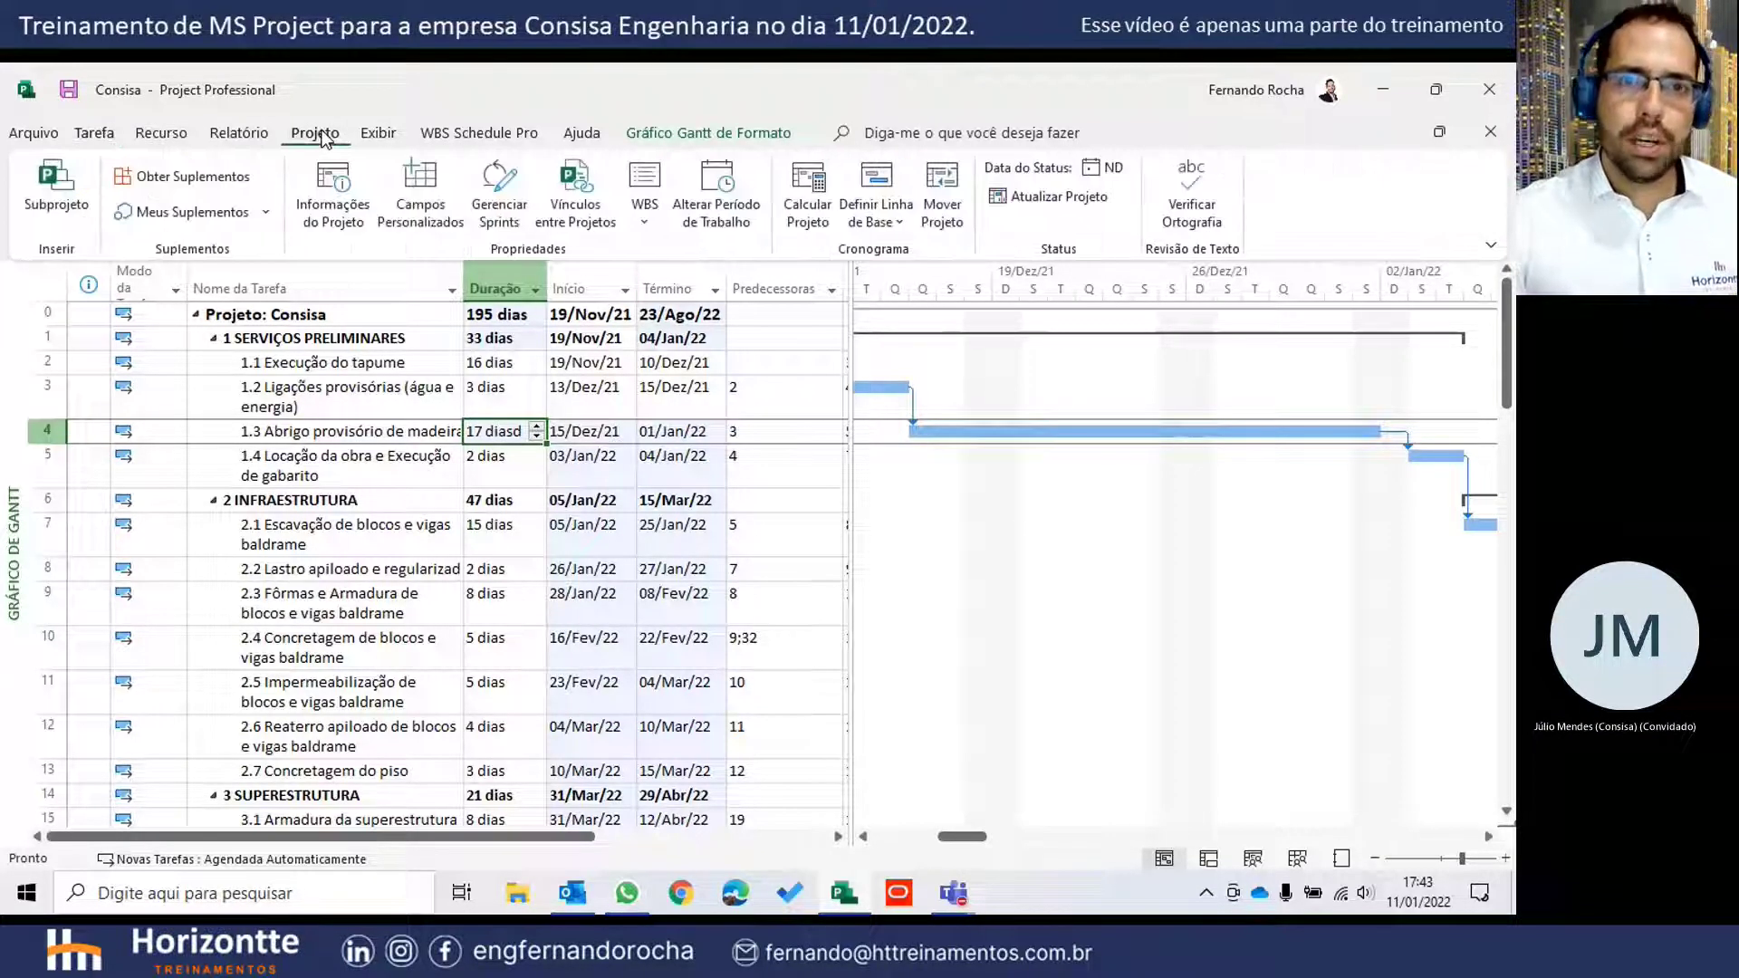
{"action": "left_click", "coordinate": [721, 187]}
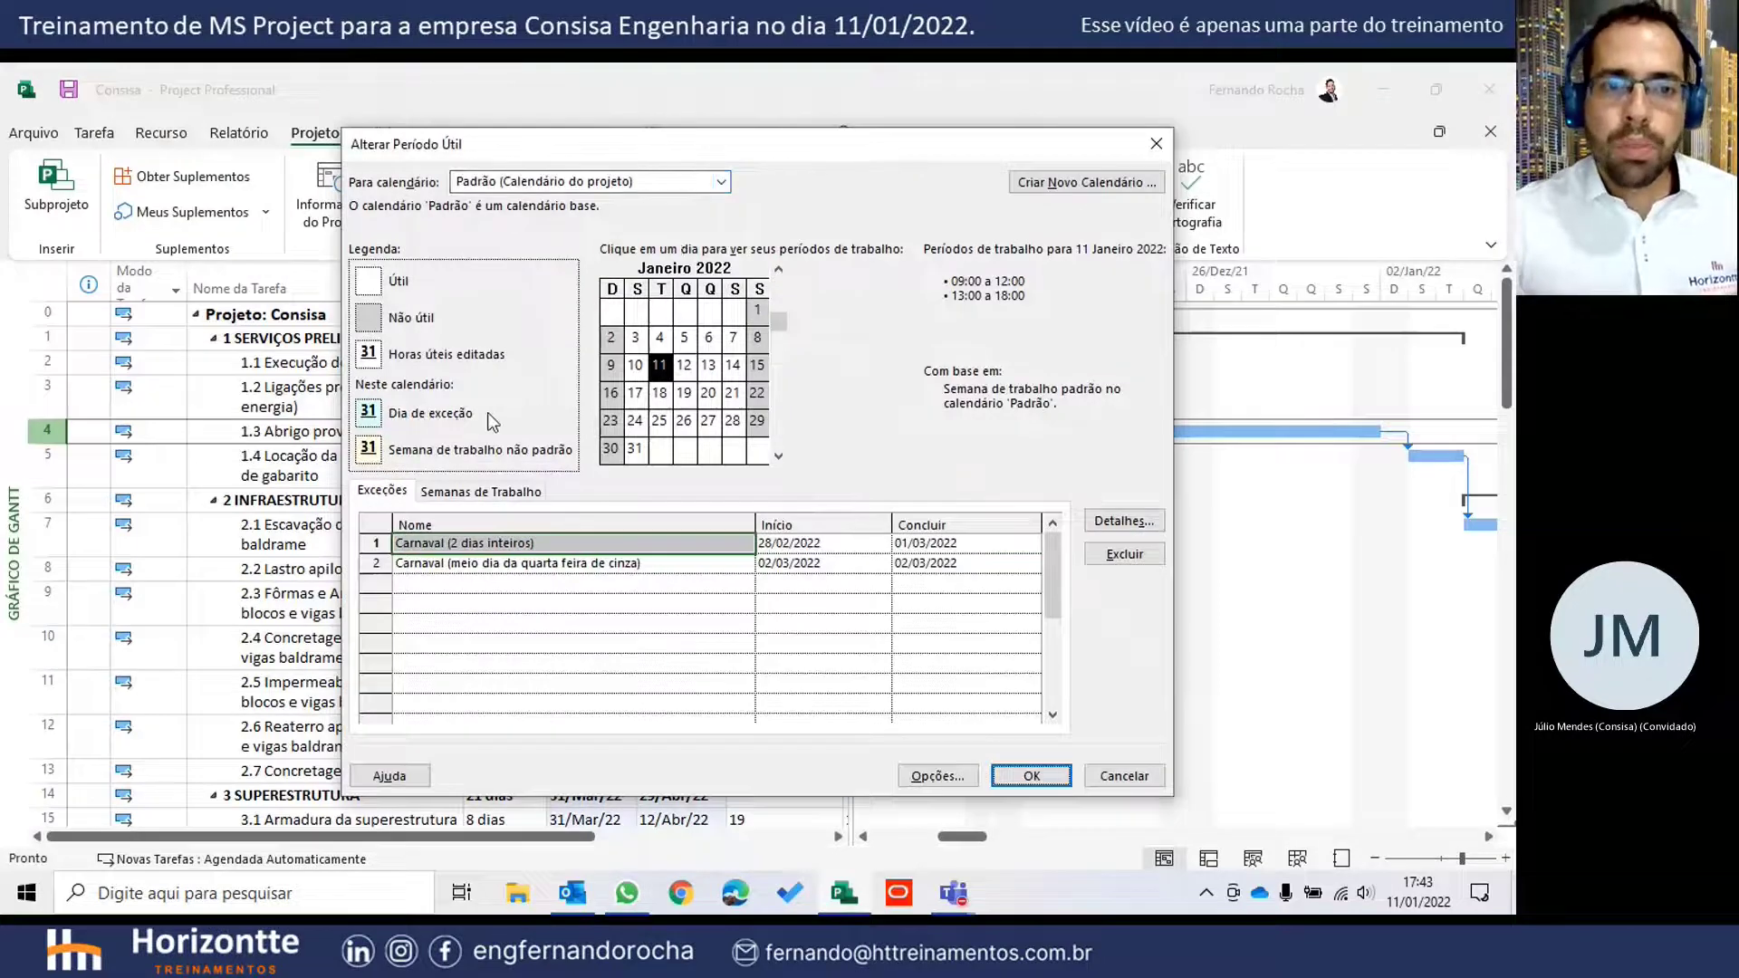
- Open the default work week's details and choose specific working times for all seven days, Domingo through Sábado
{"action": "left_click", "coordinate": [512, 491]}
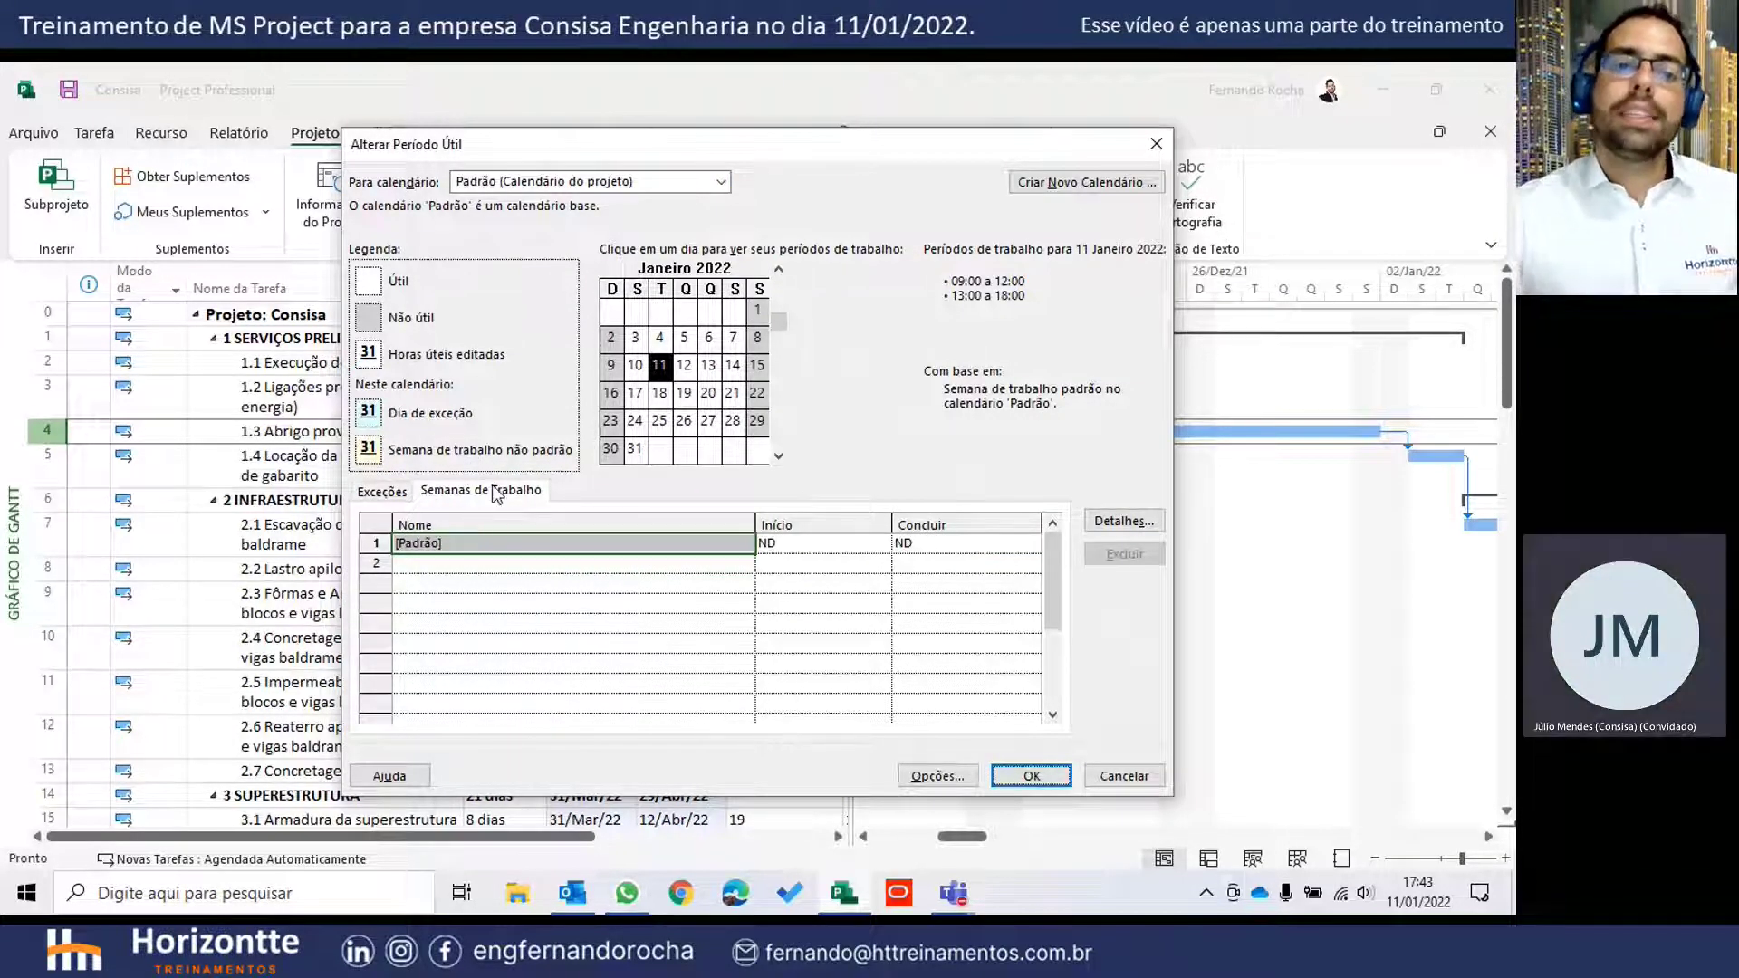
{"action": "left_click", "coordinate": [1136, 523]}
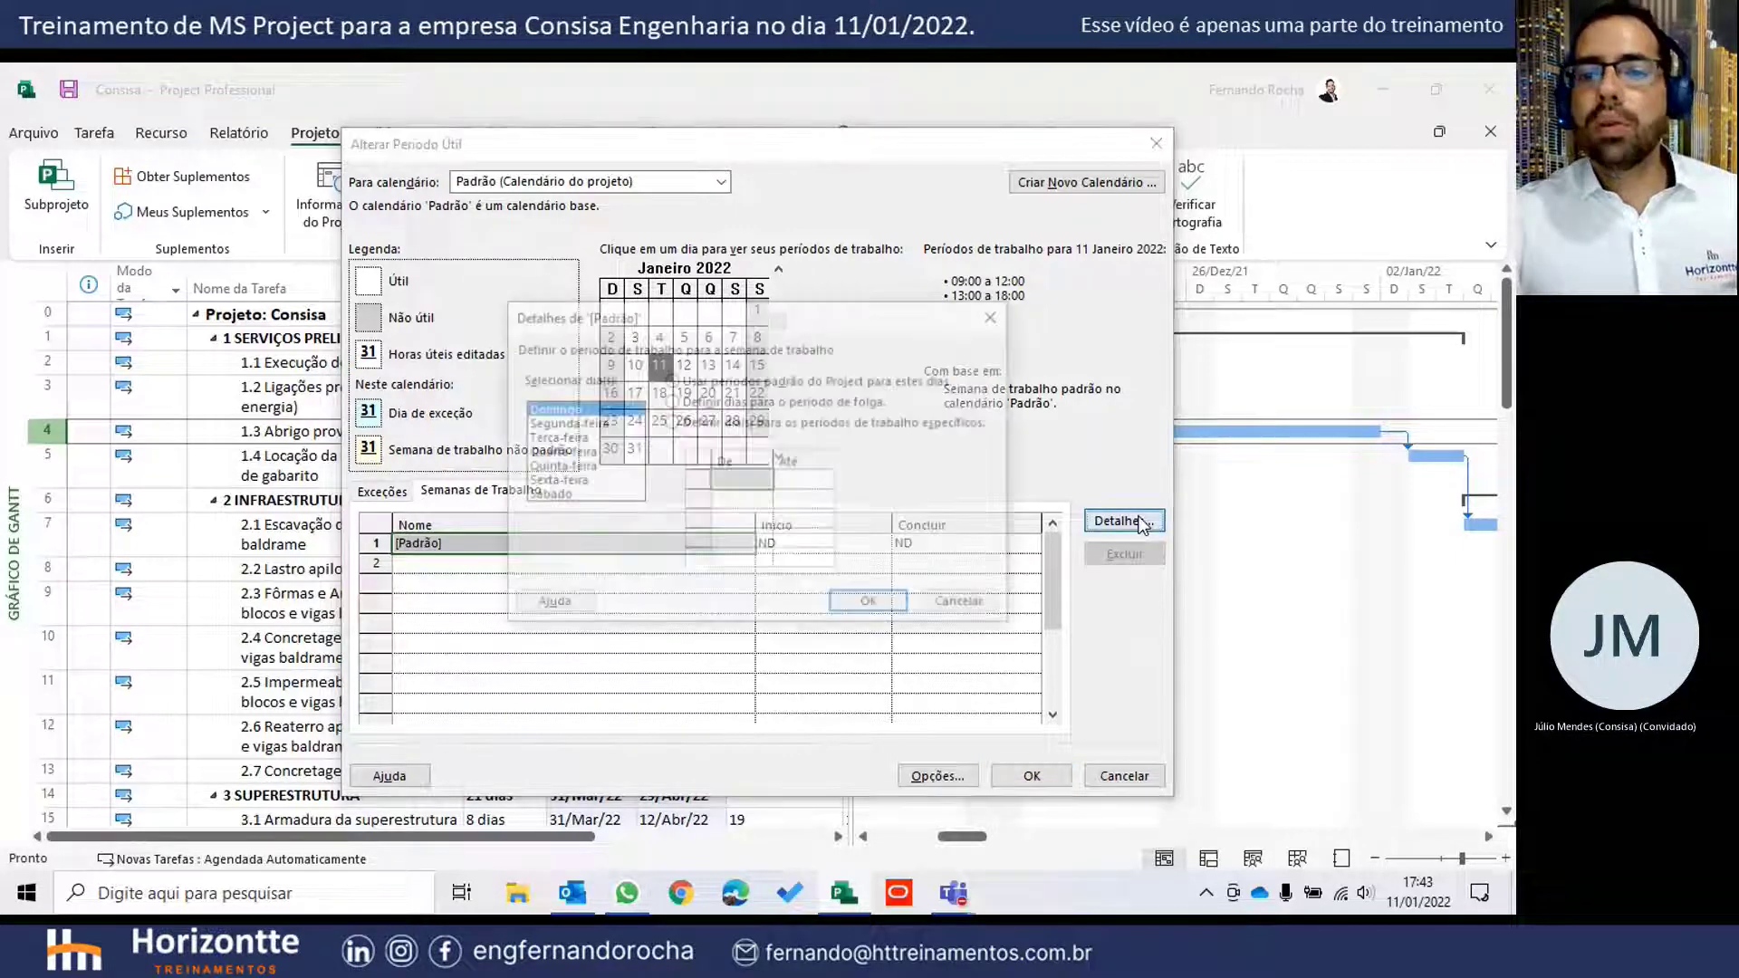
{"action": "left_click", "coordinate": [594, 424]}
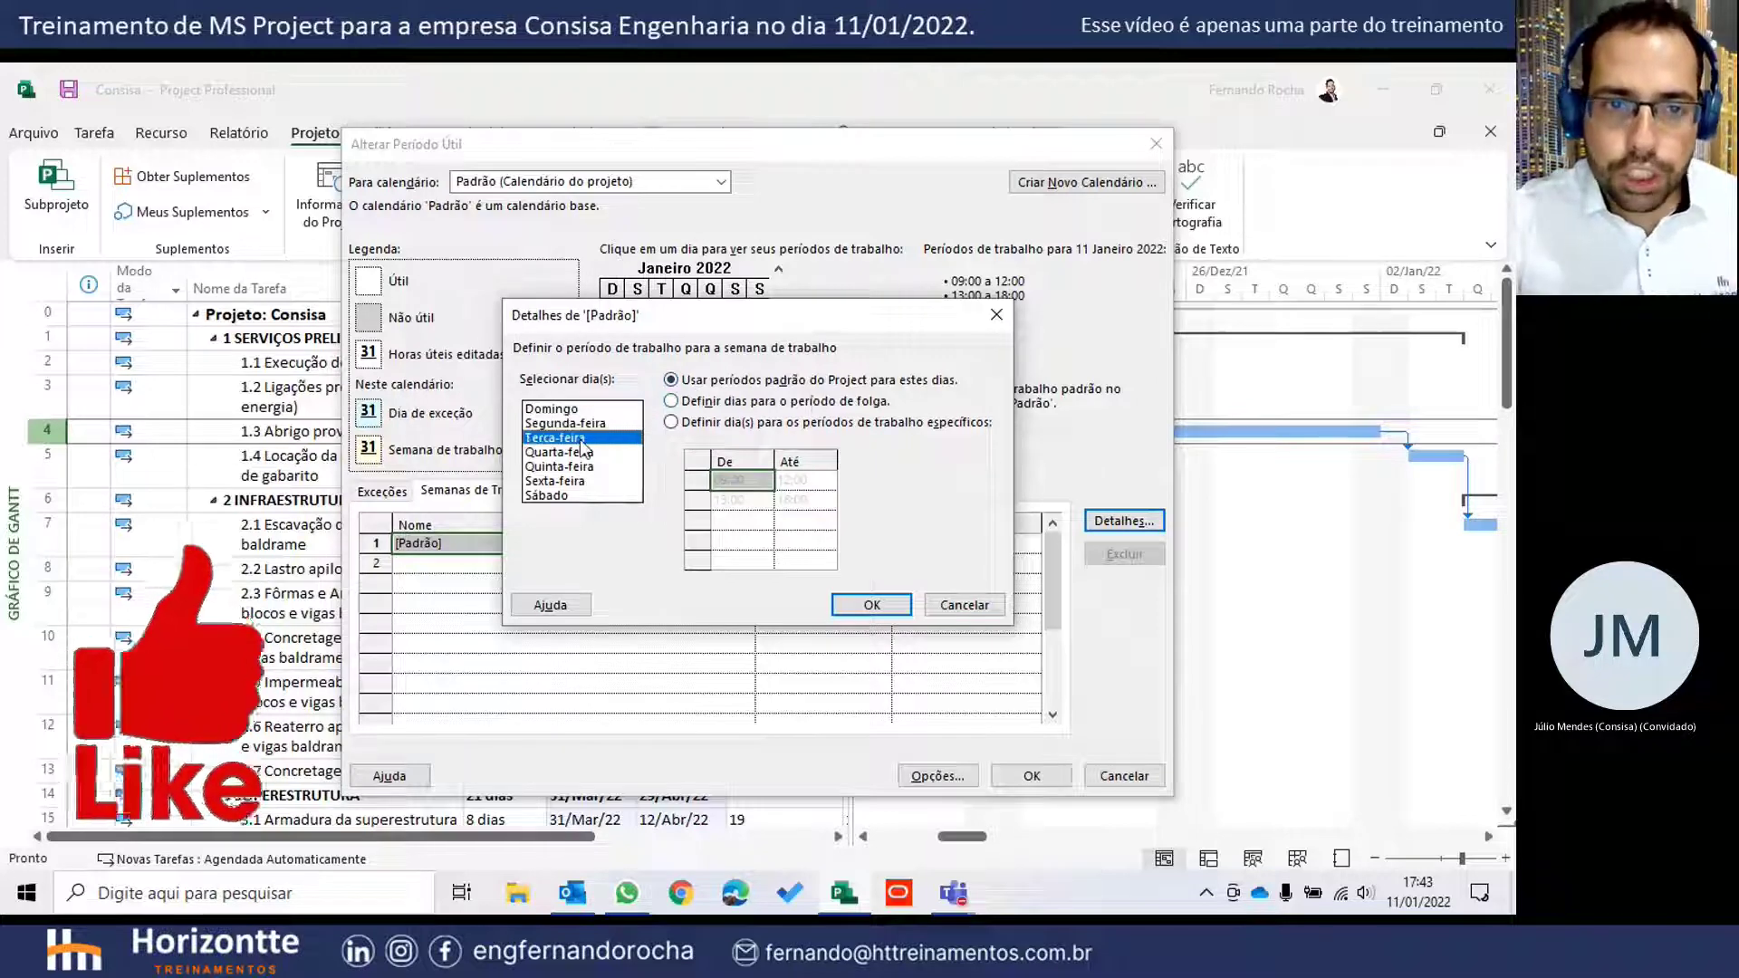
{"action": "left_click", "coordinate": [583, 409]}
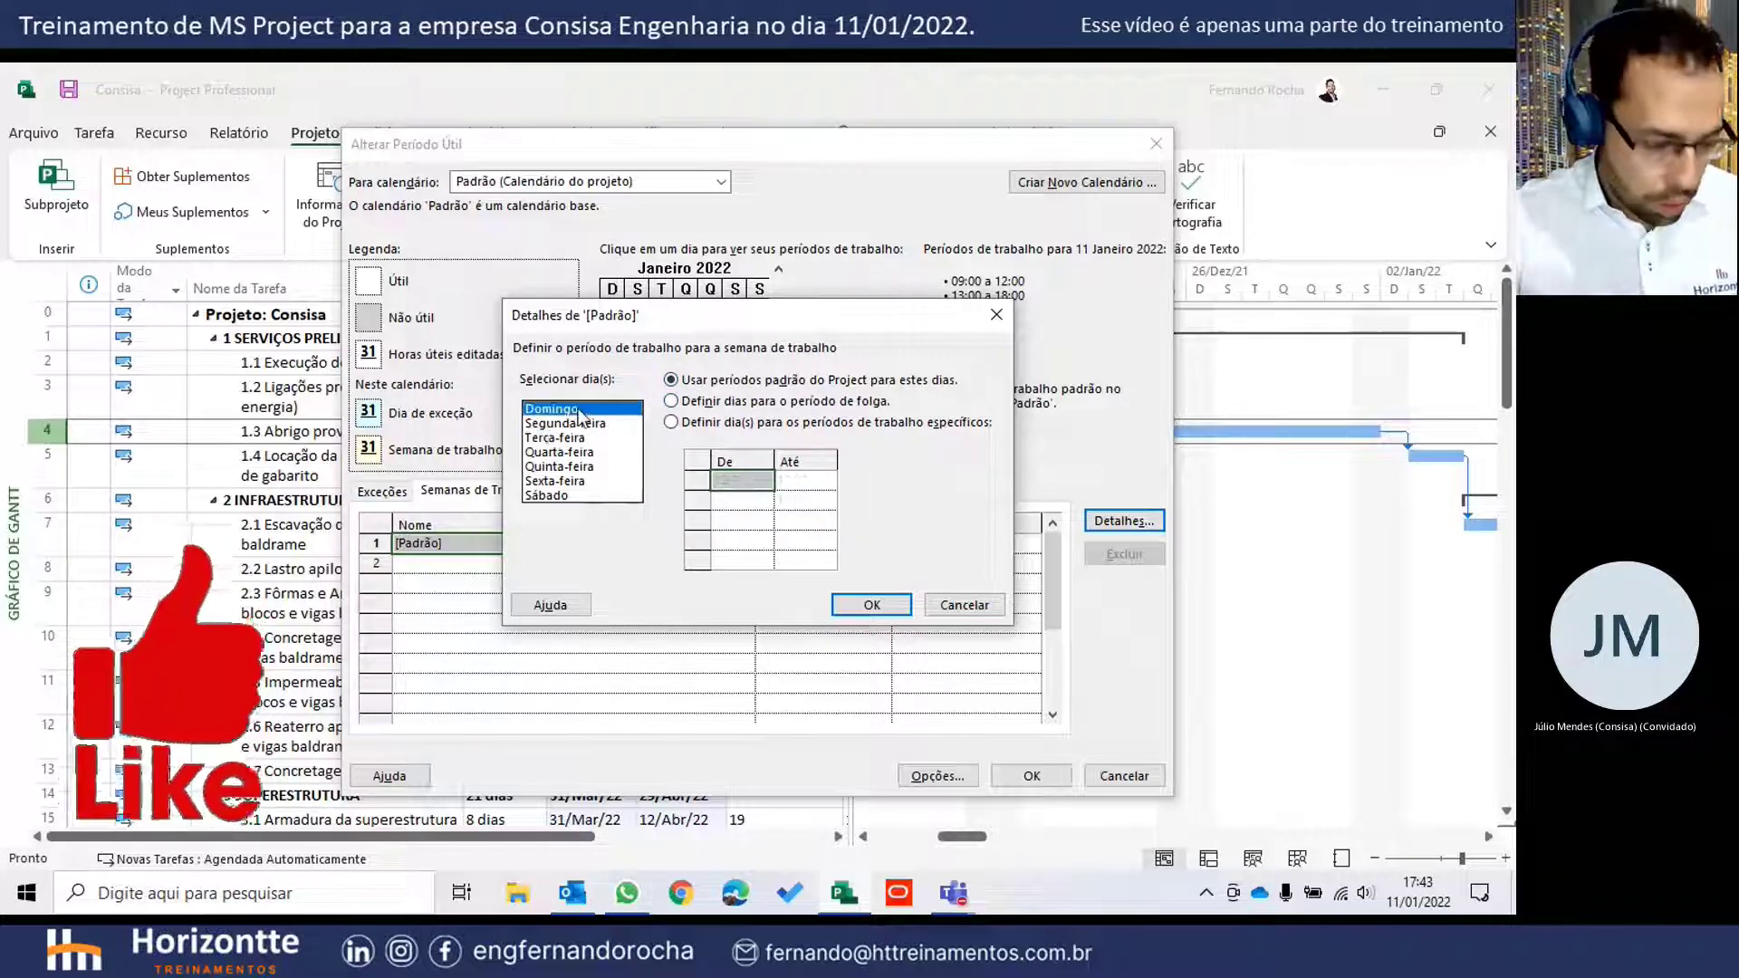
{"action": "left_click", "coordinate": [568, 493], "text": "shift"}
{"action": "left_click", "coordinate": [725, 424]}
{"action": "left_click", "coordinate": [744, 479]}
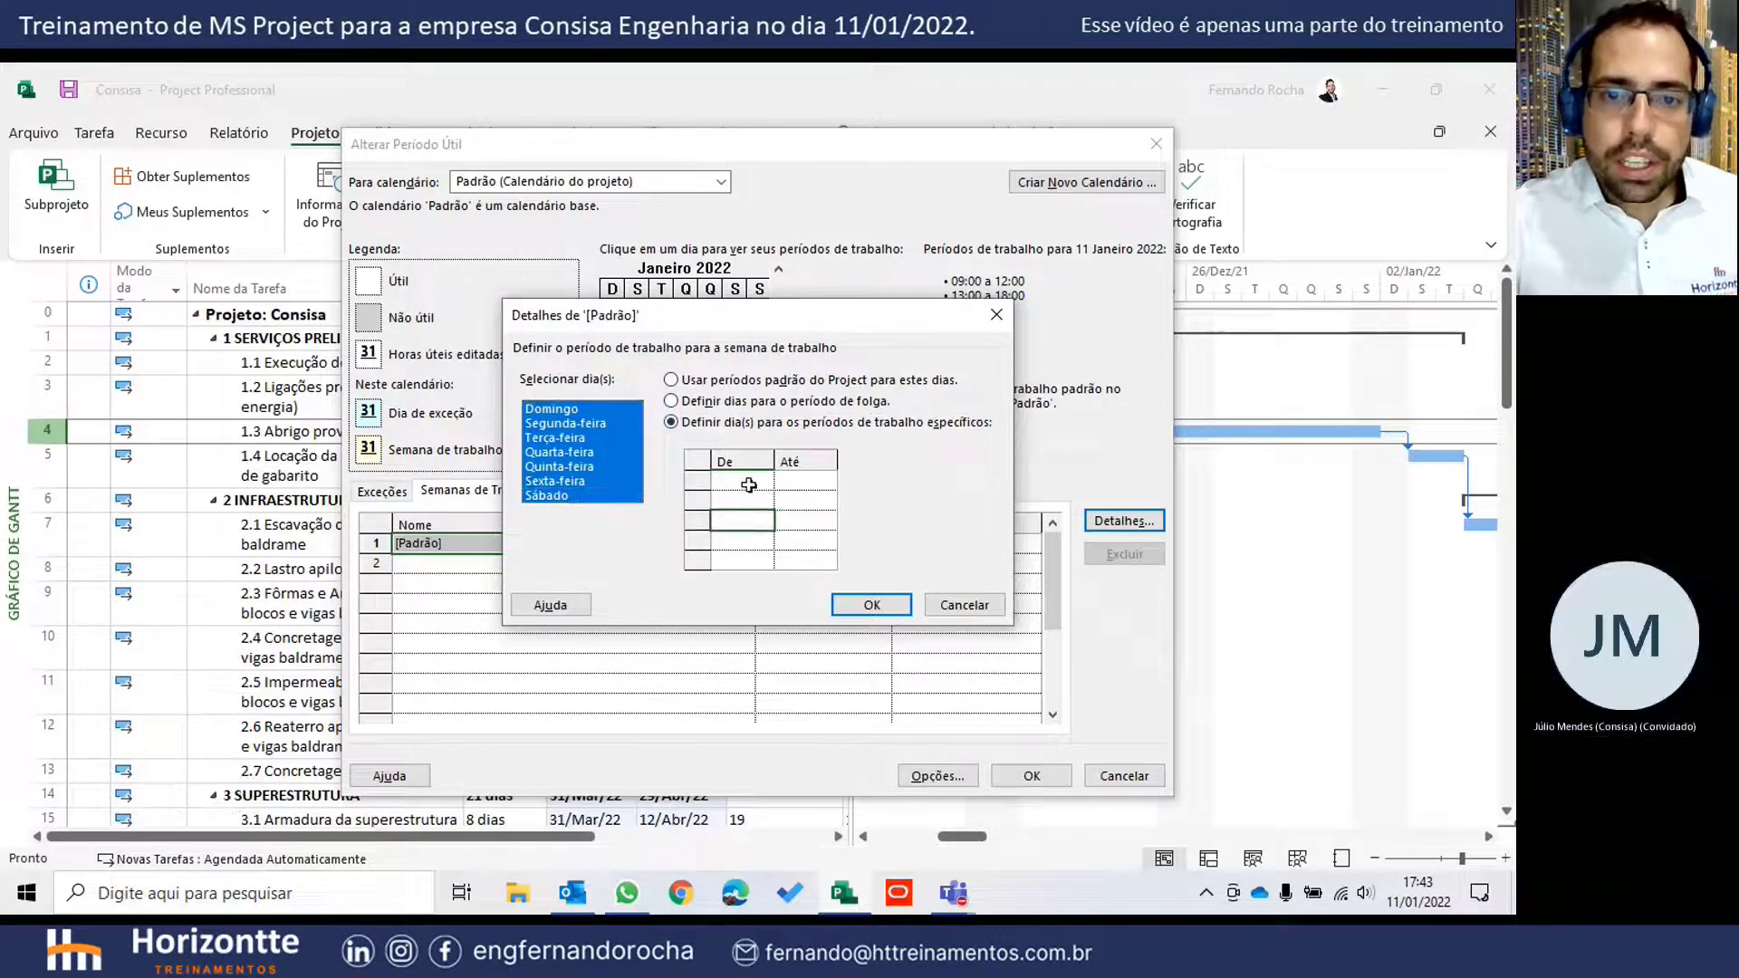
- Set the working time of the selected days to 09:00–18:00 and apply the calendar change to the schedule
{"action": "type", "text": "09:00"}
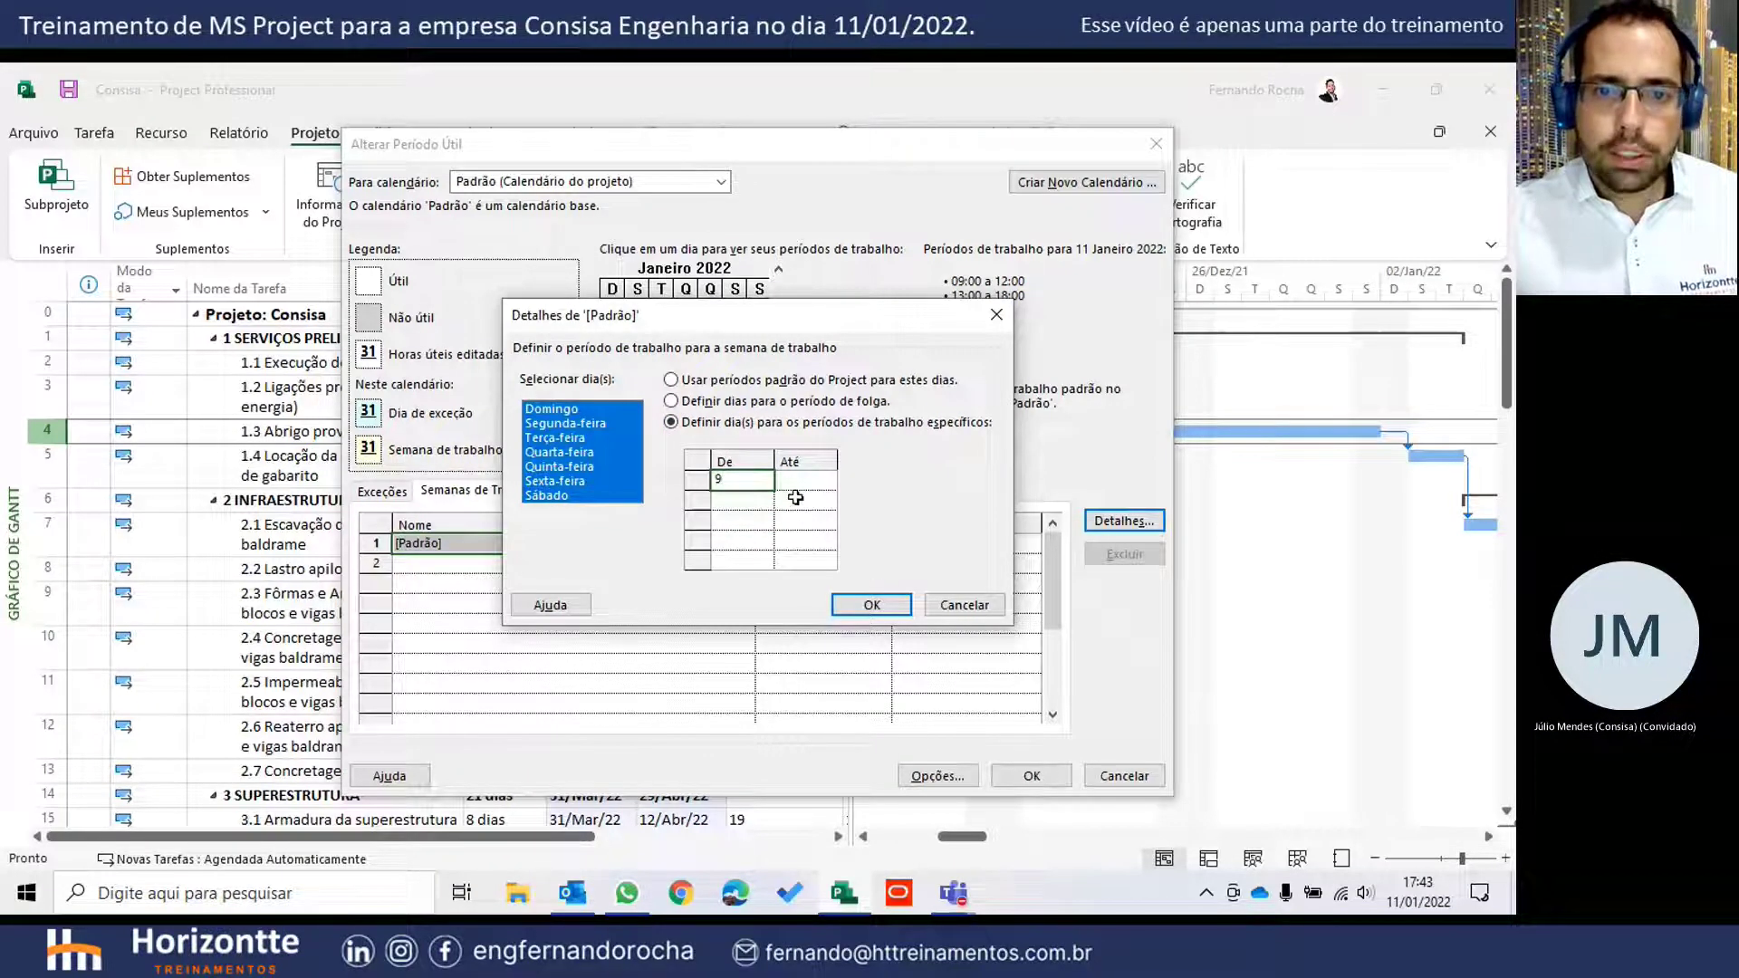
{"action": "left_click", "coordinate": [797, 480]}
{"action": "type", "text": "10:00"}
{"action": "key", "text": "Return"}
{"action": "left_click", "coordinate": [796, 477]}
{"action": "type", "text": "18"}
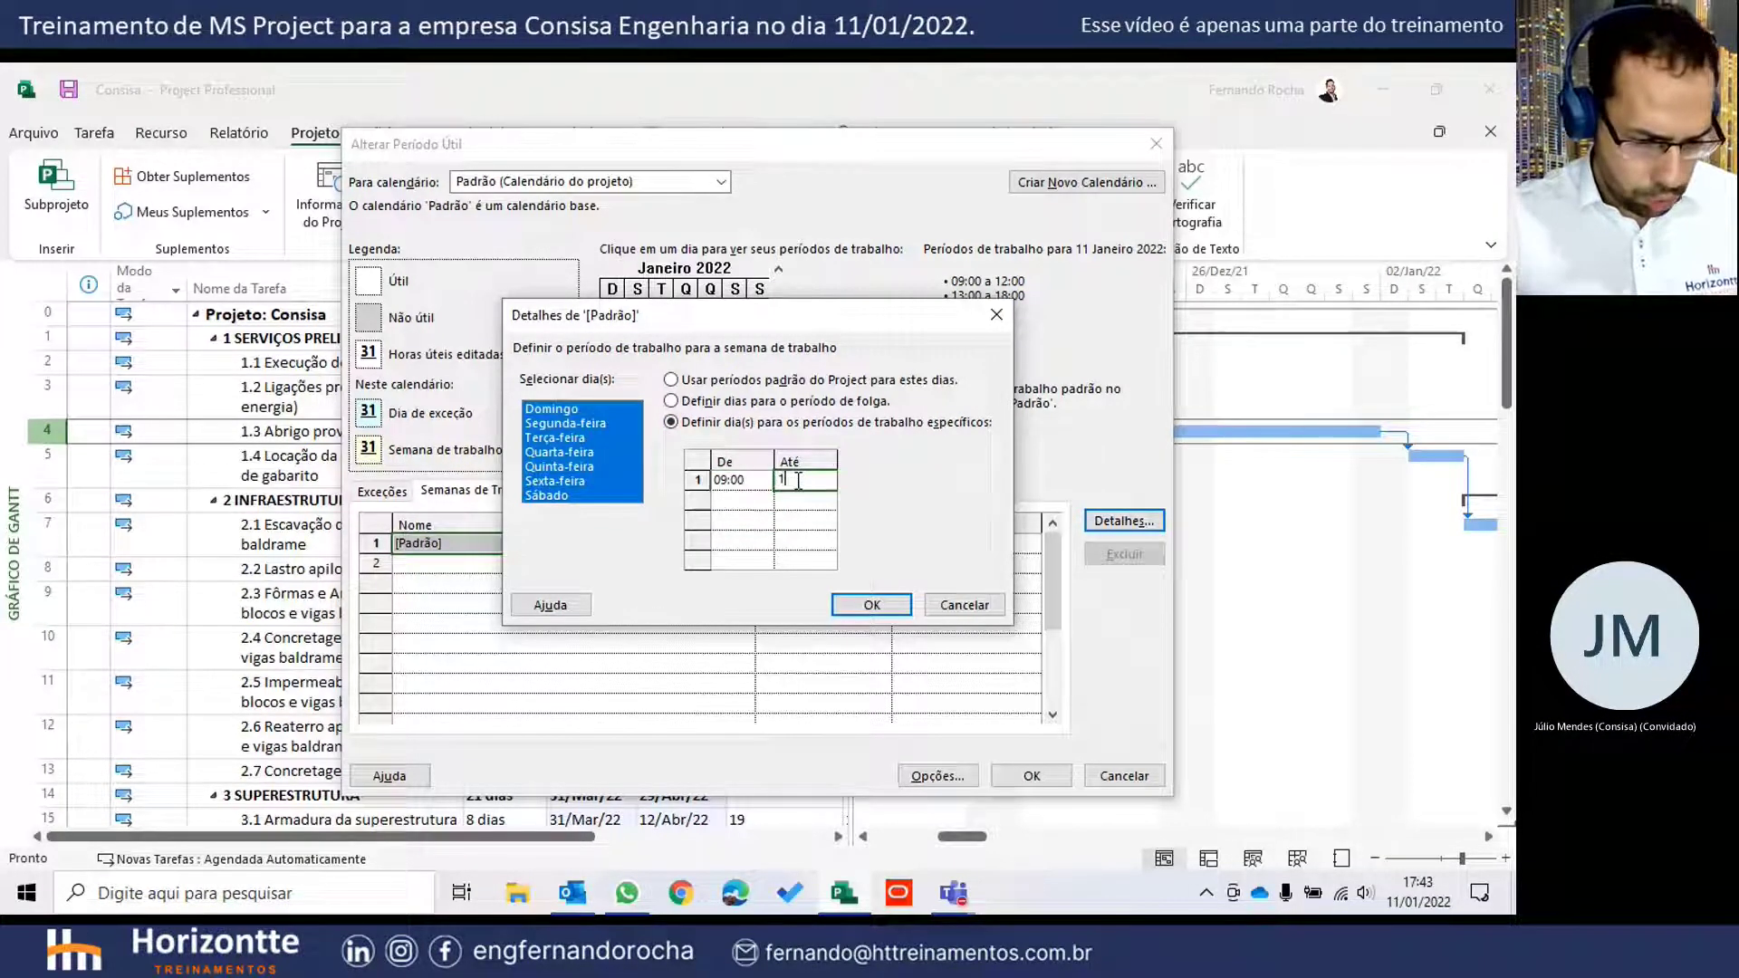
{"action": "left_click", "coordinate": [796, 519]}
{"action": "left_click", "coordinate": [871, 605]}
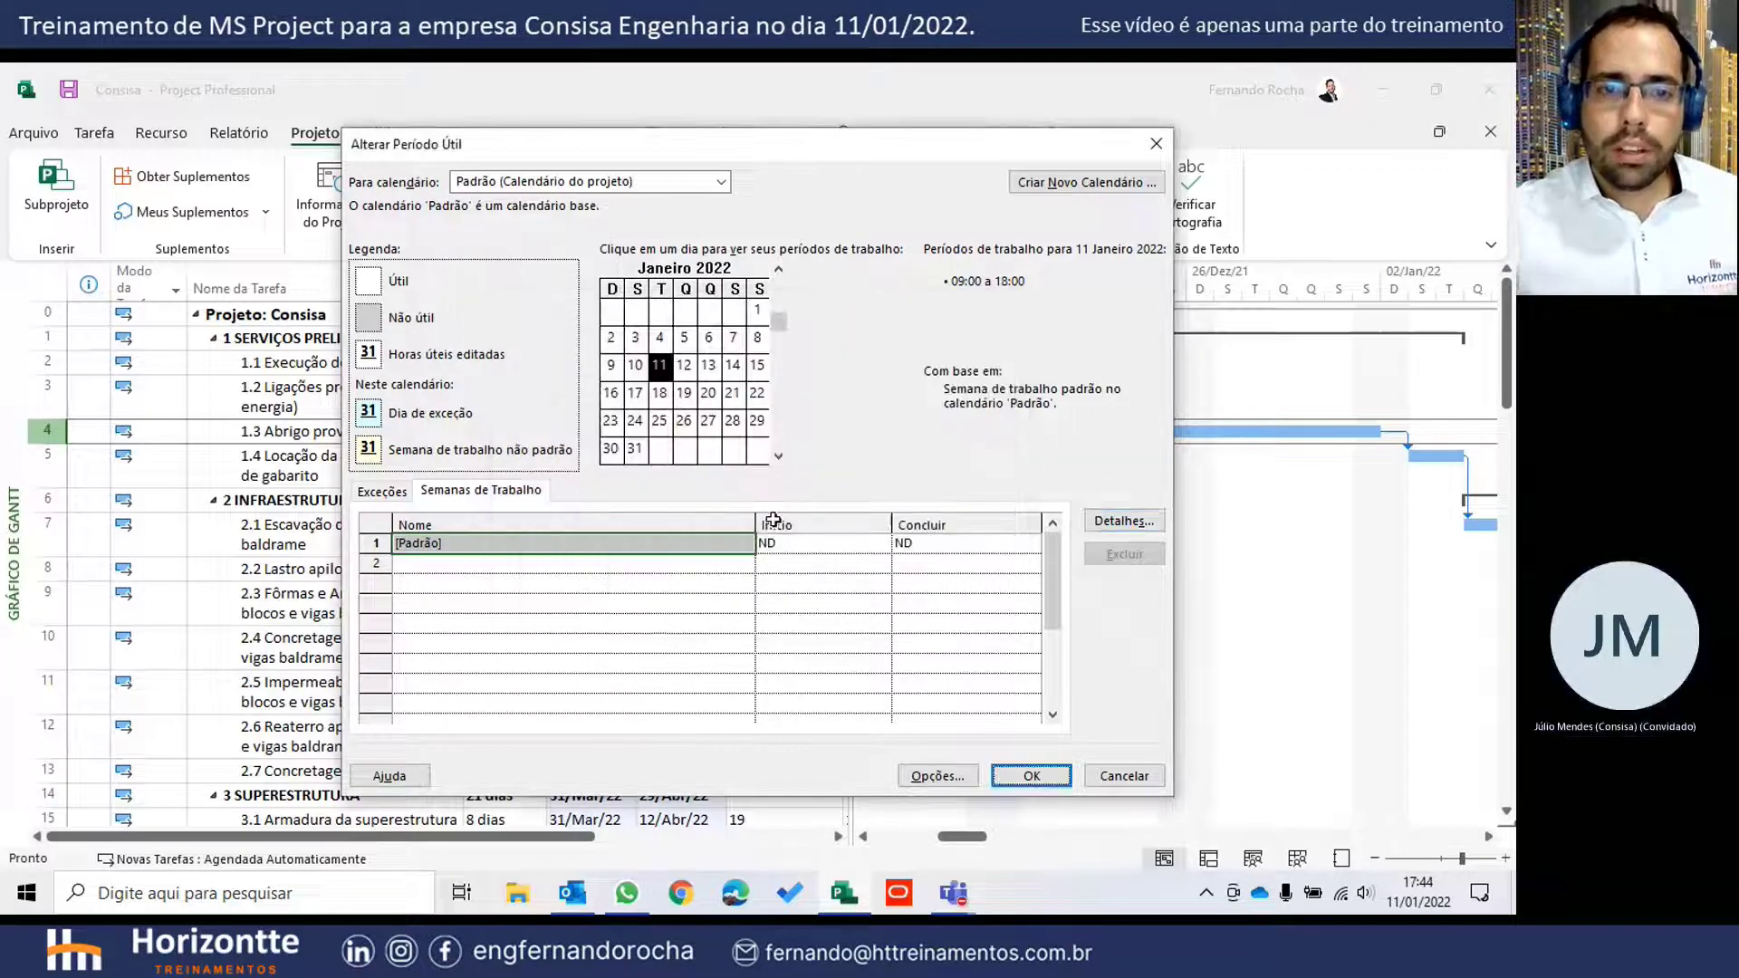
{"action": "left_click", "coordinate": [1018, 776]}
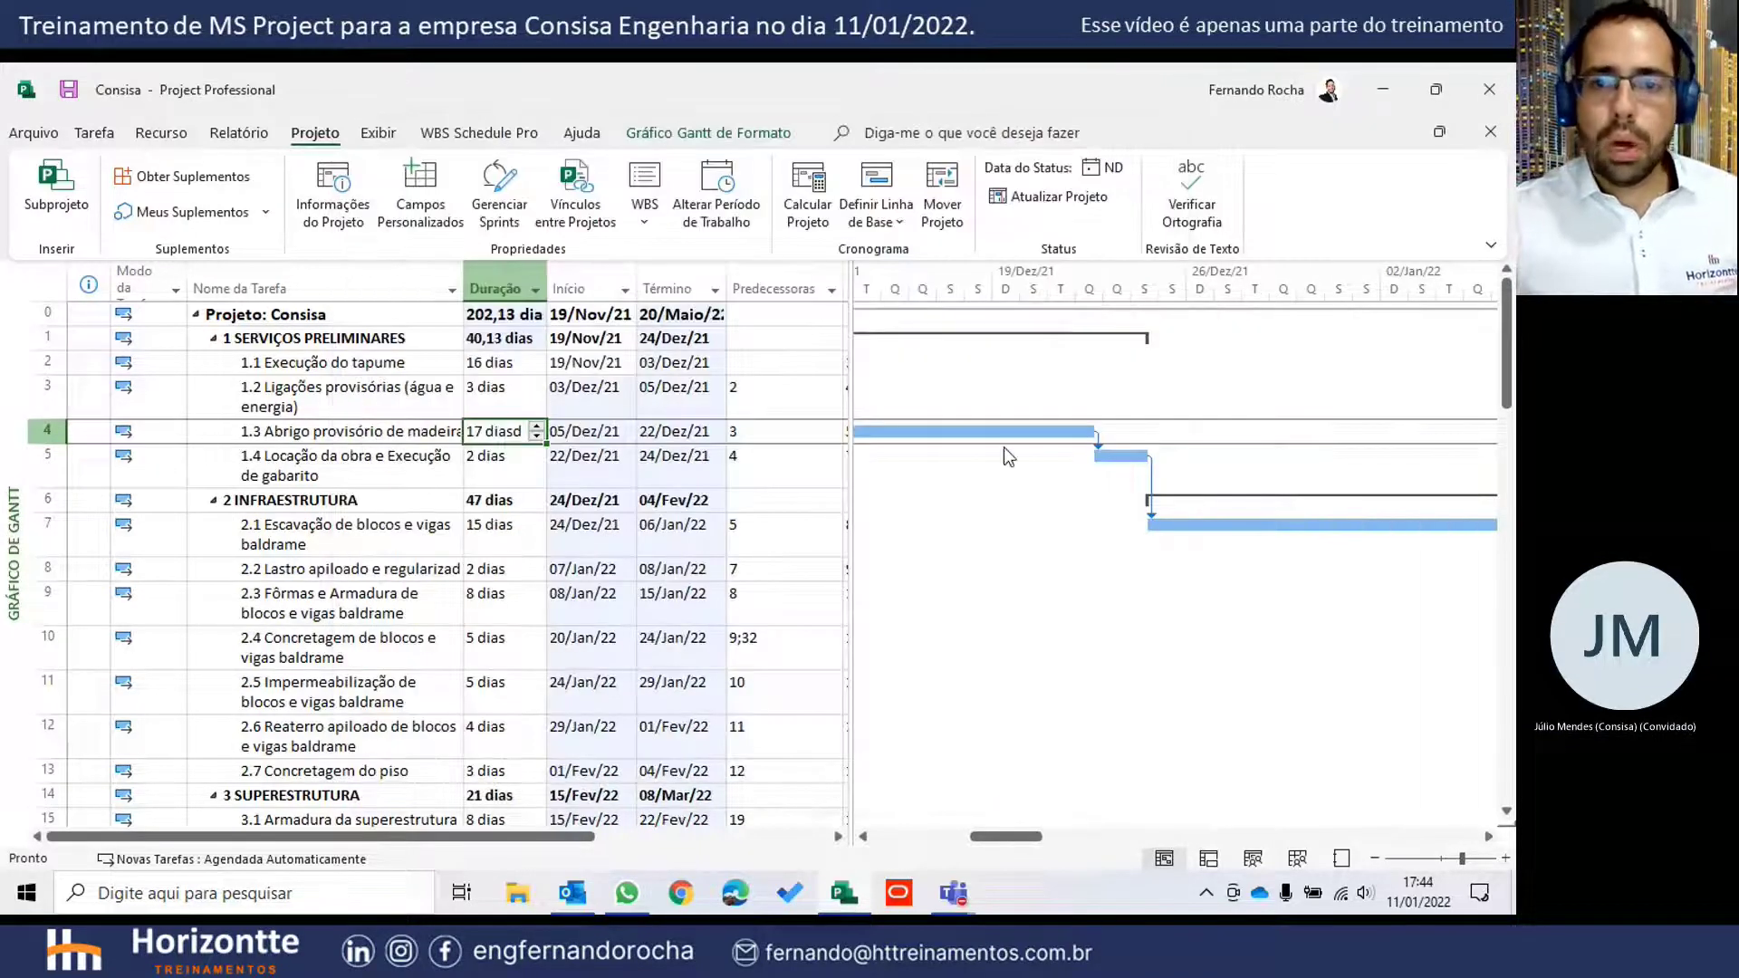
- Check the finish dates in the Término column and the Gantt bars of tasks 1.2 and 1.3, widening the column to read the project finish
{"action": "left_click_drag", "start_coordinate": [679, 339], "coordinate": [683, 615]}
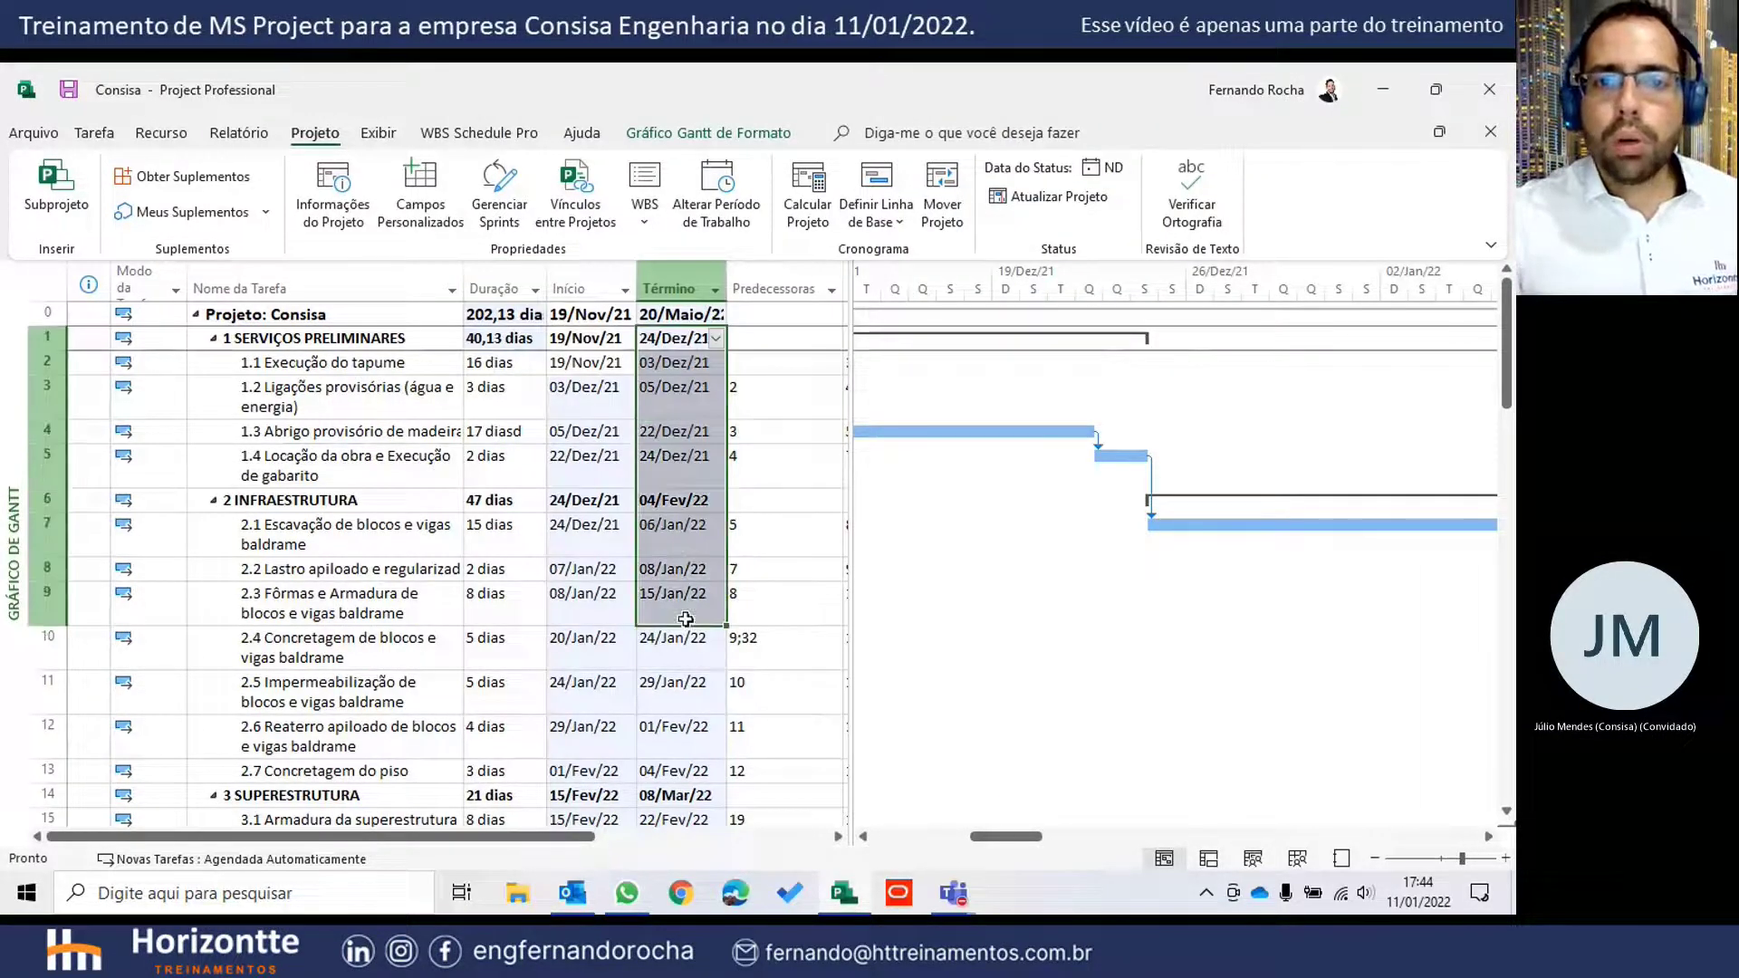
{"action": "left_click", "coordinate": [684, 605]}
{"action": "left_click", "coordinate": [675, 396]}
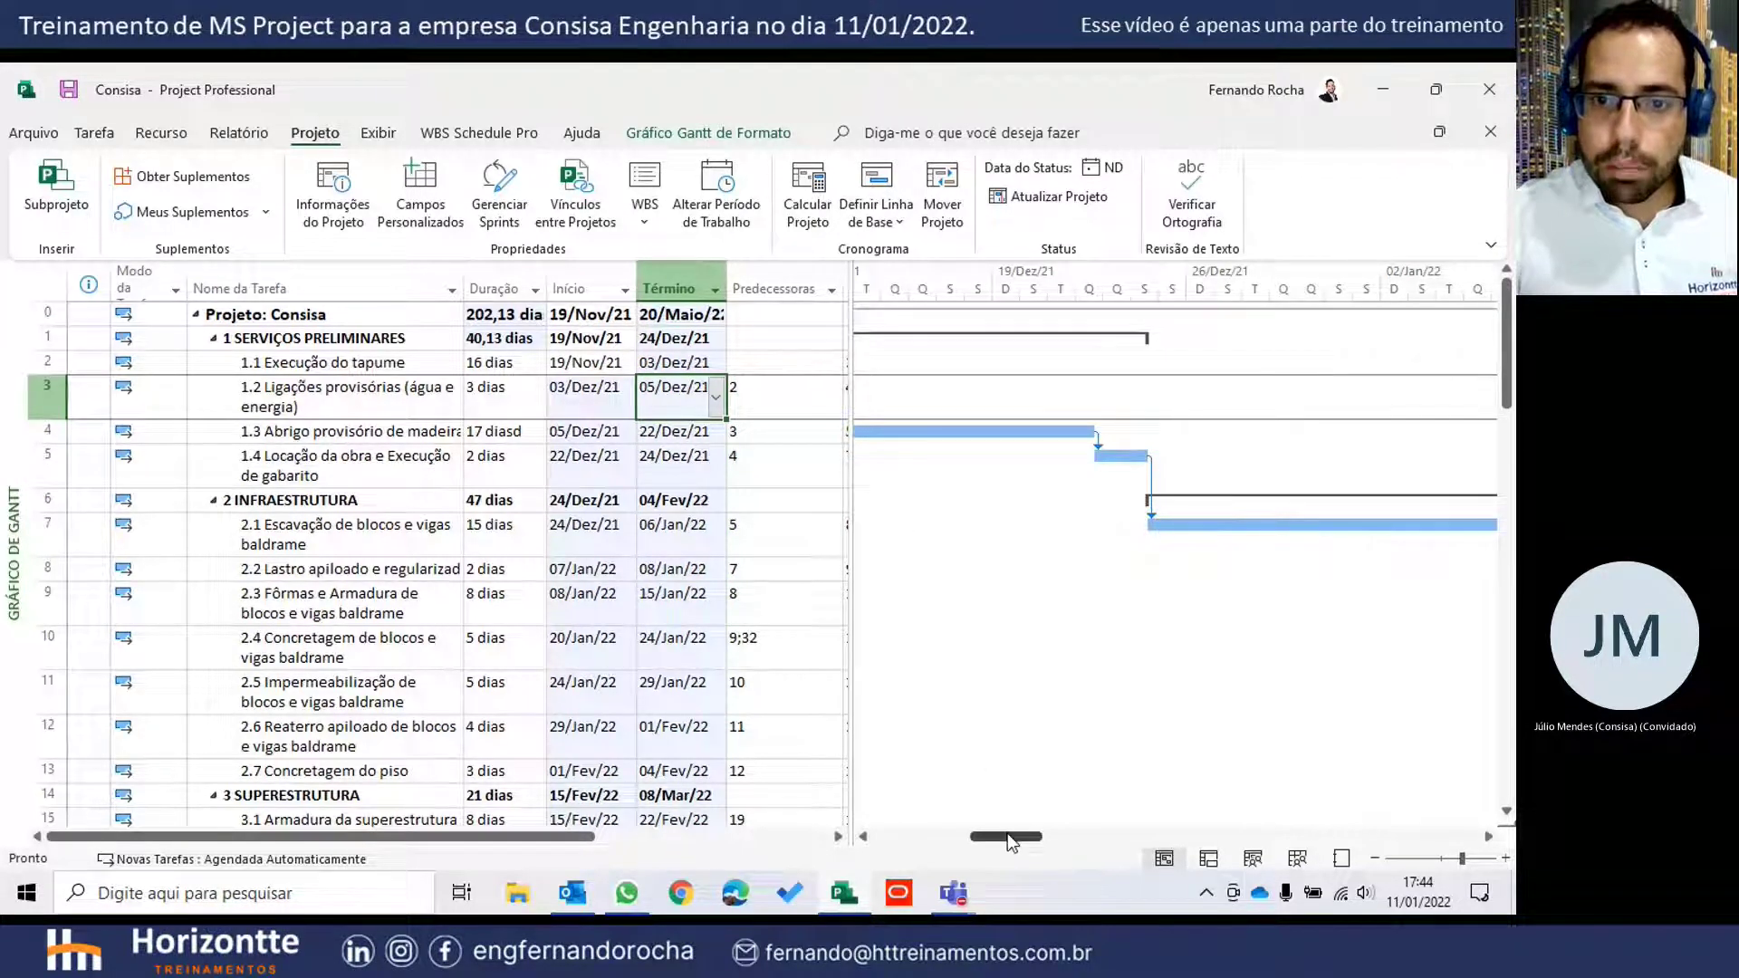
{"action": "left_click_drag", "start_coordinate": [1007, 835], "coordinate": [965, 833]}
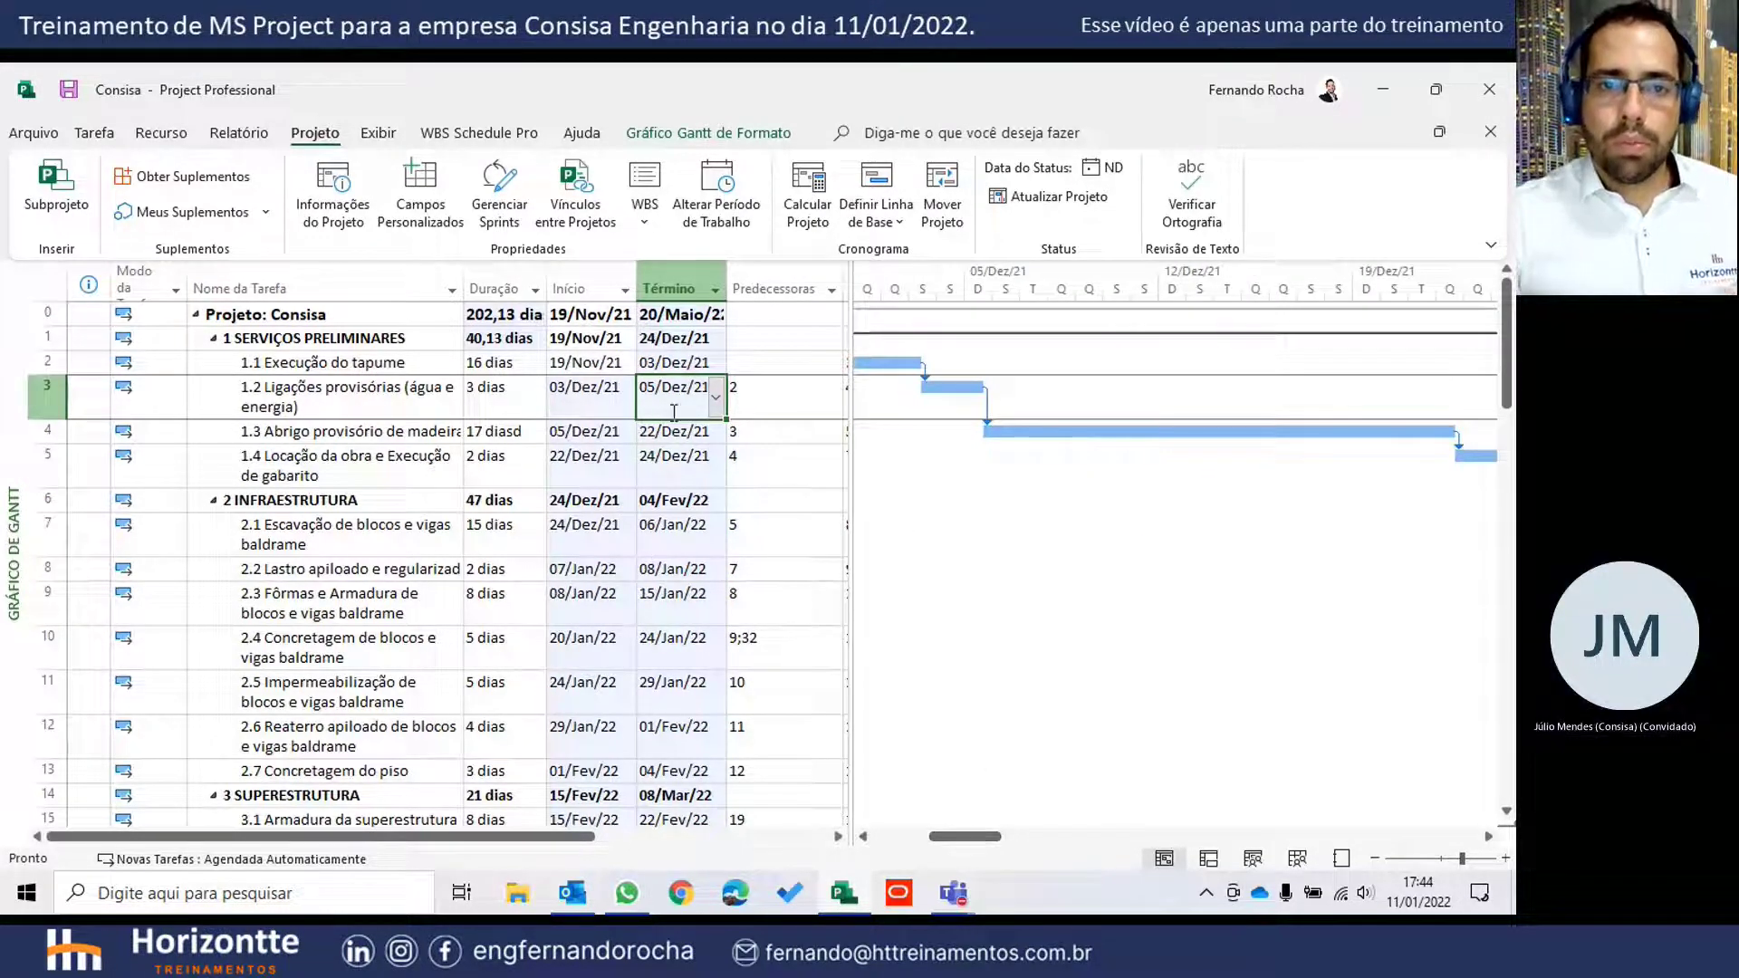
{"action": "left_click", "coordinate": [689, 311]}
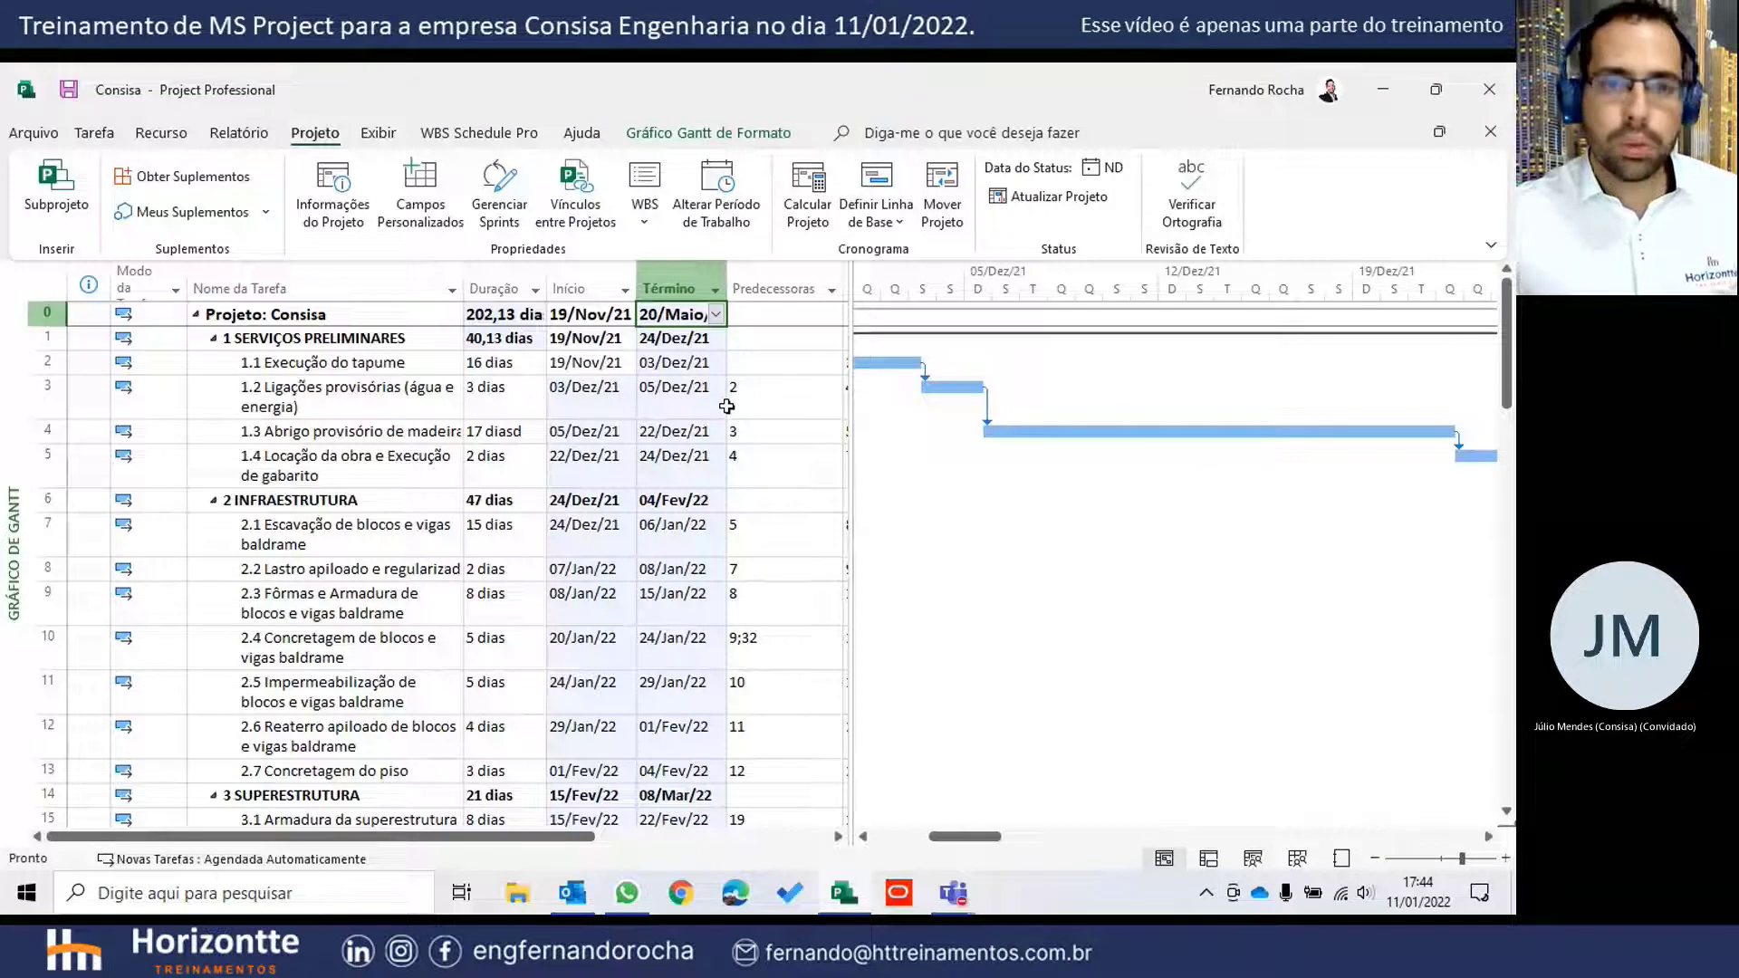
{"action": "double_click", "coordinate": [727, 288]}
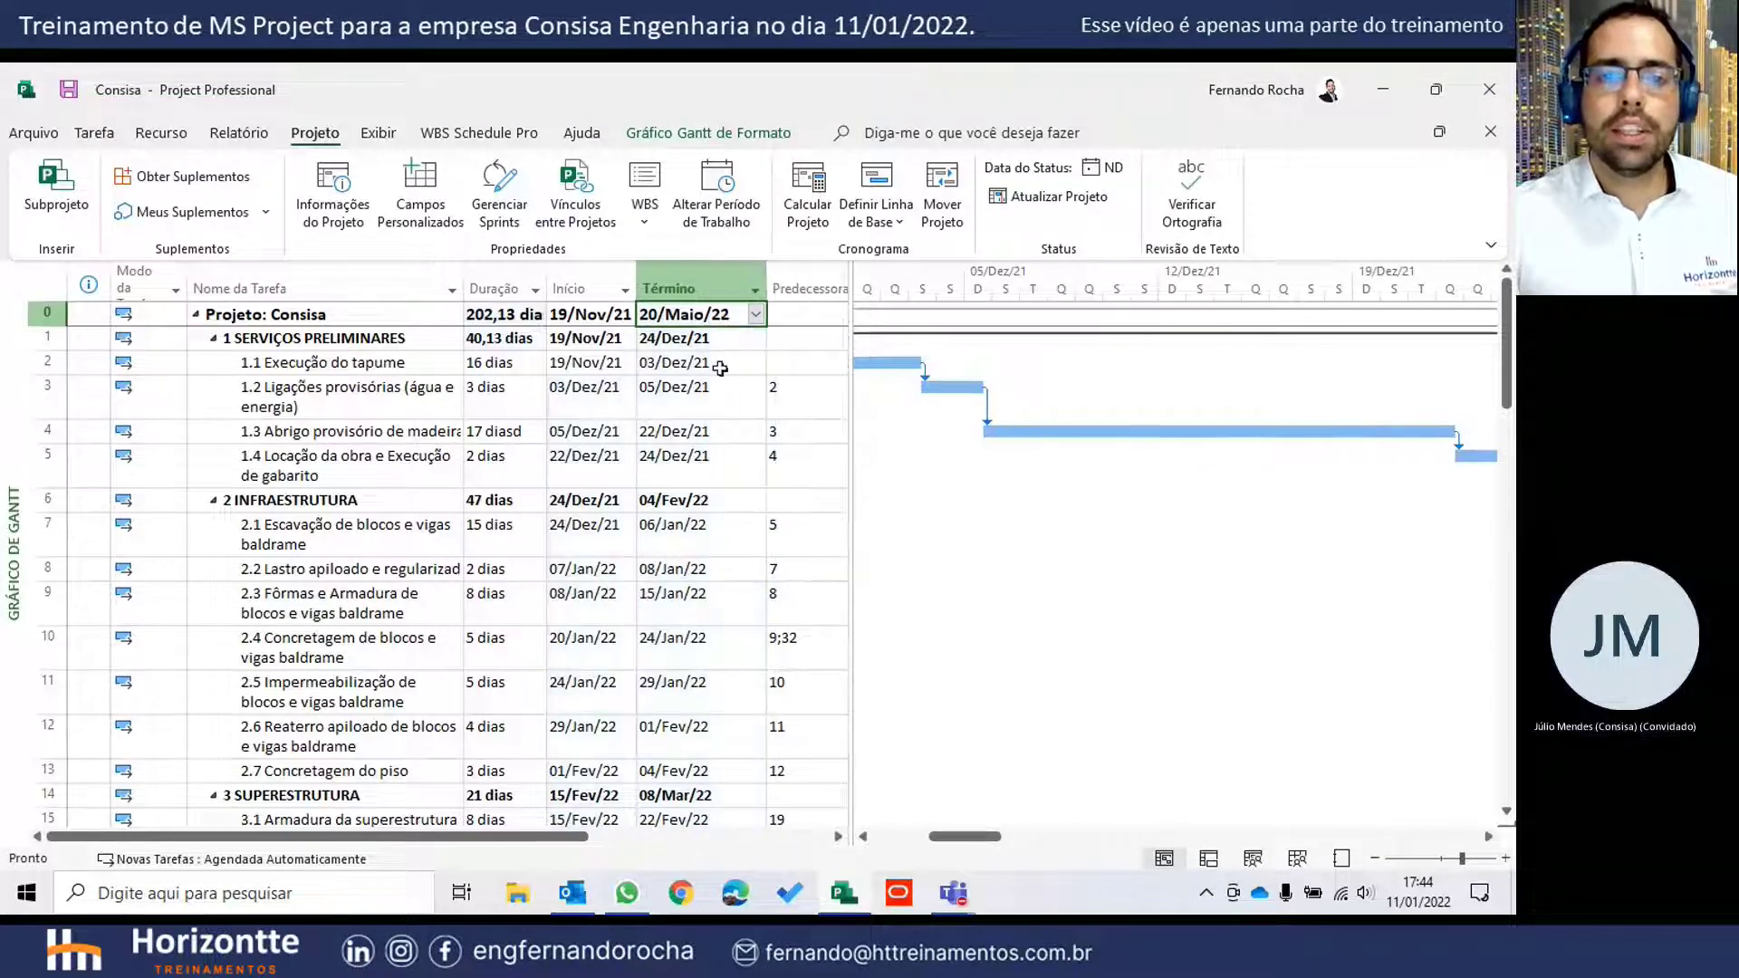
- Undo the column widening and the seven-day calendar change, and fit the Término column to its contents again
{"action": "key", "text": "ctrl+z"}
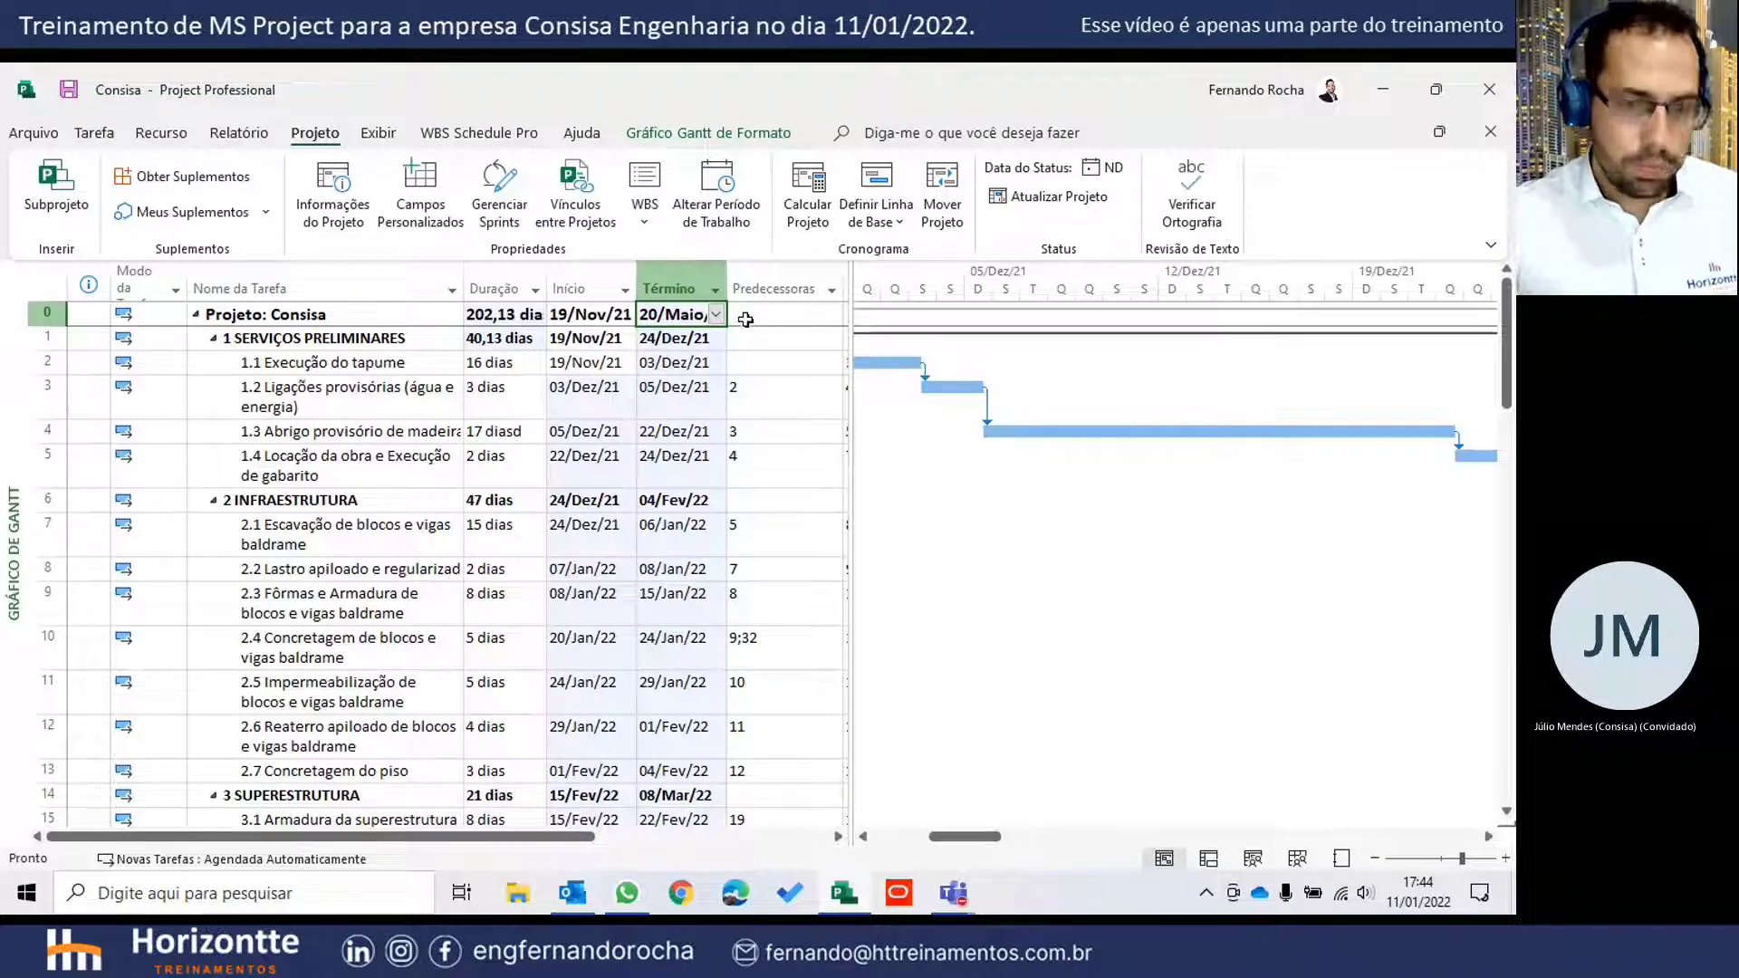
{"action": "key", "text": "ctrl+z"}
{"action": "left_click", "coordinate": [673, 313]}
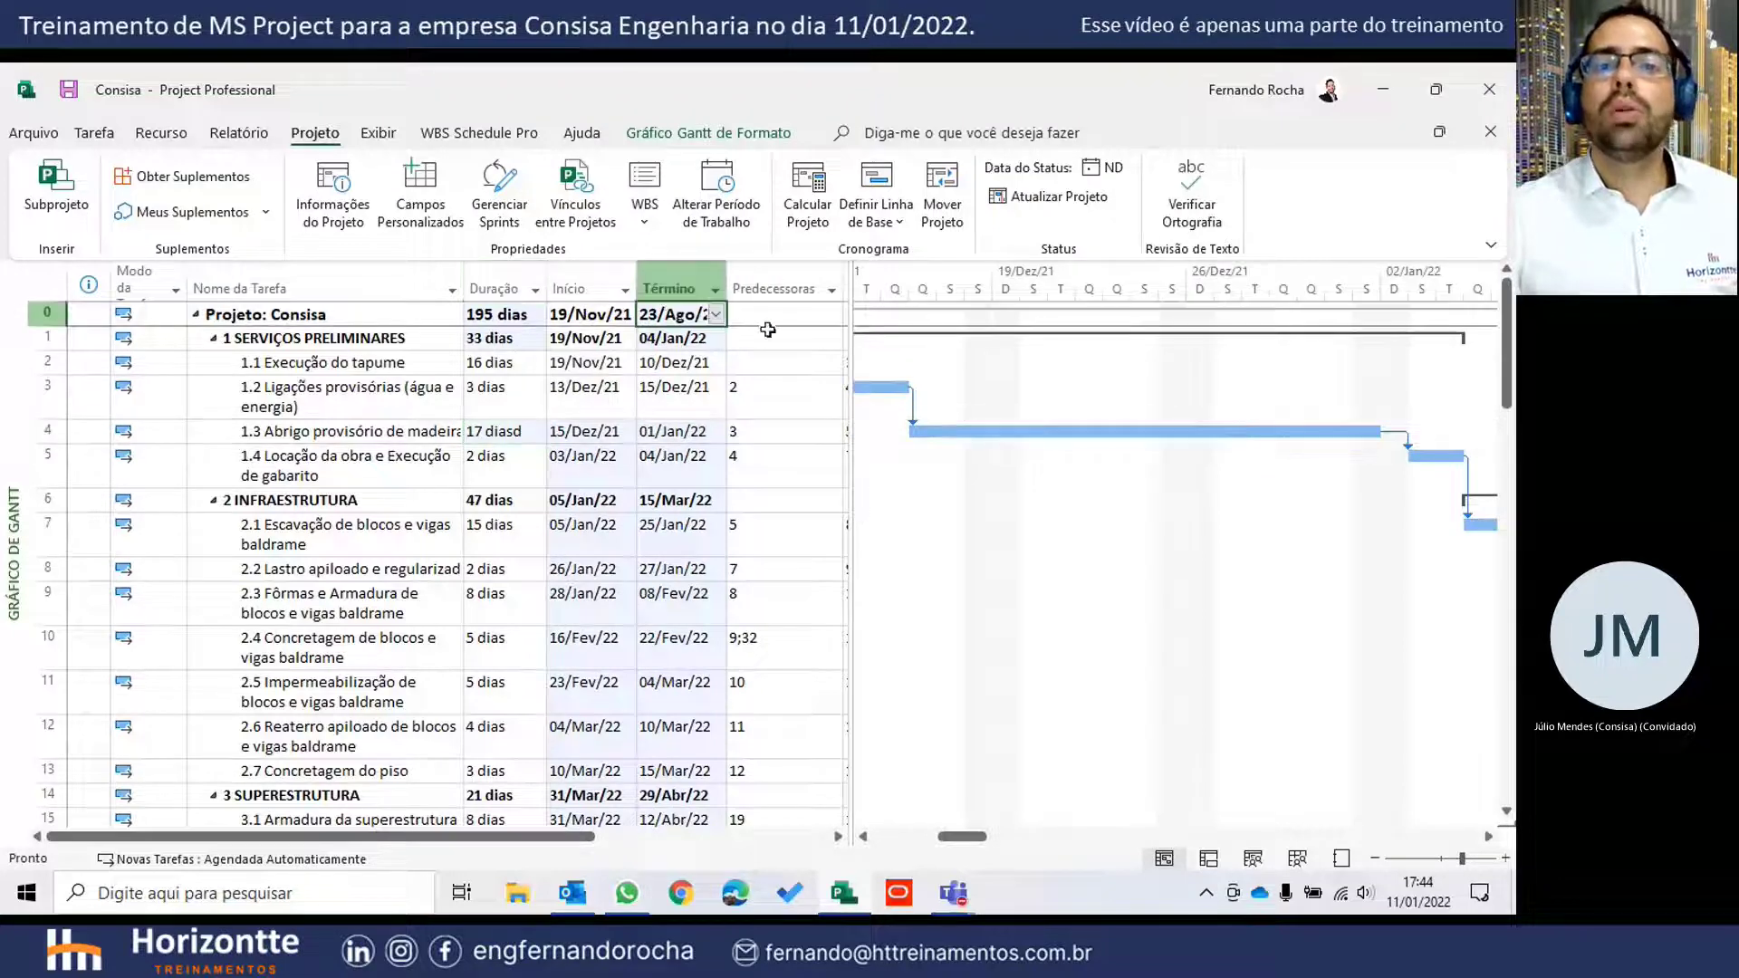
{"action": "double_click", "coordinate": [727, 288]}
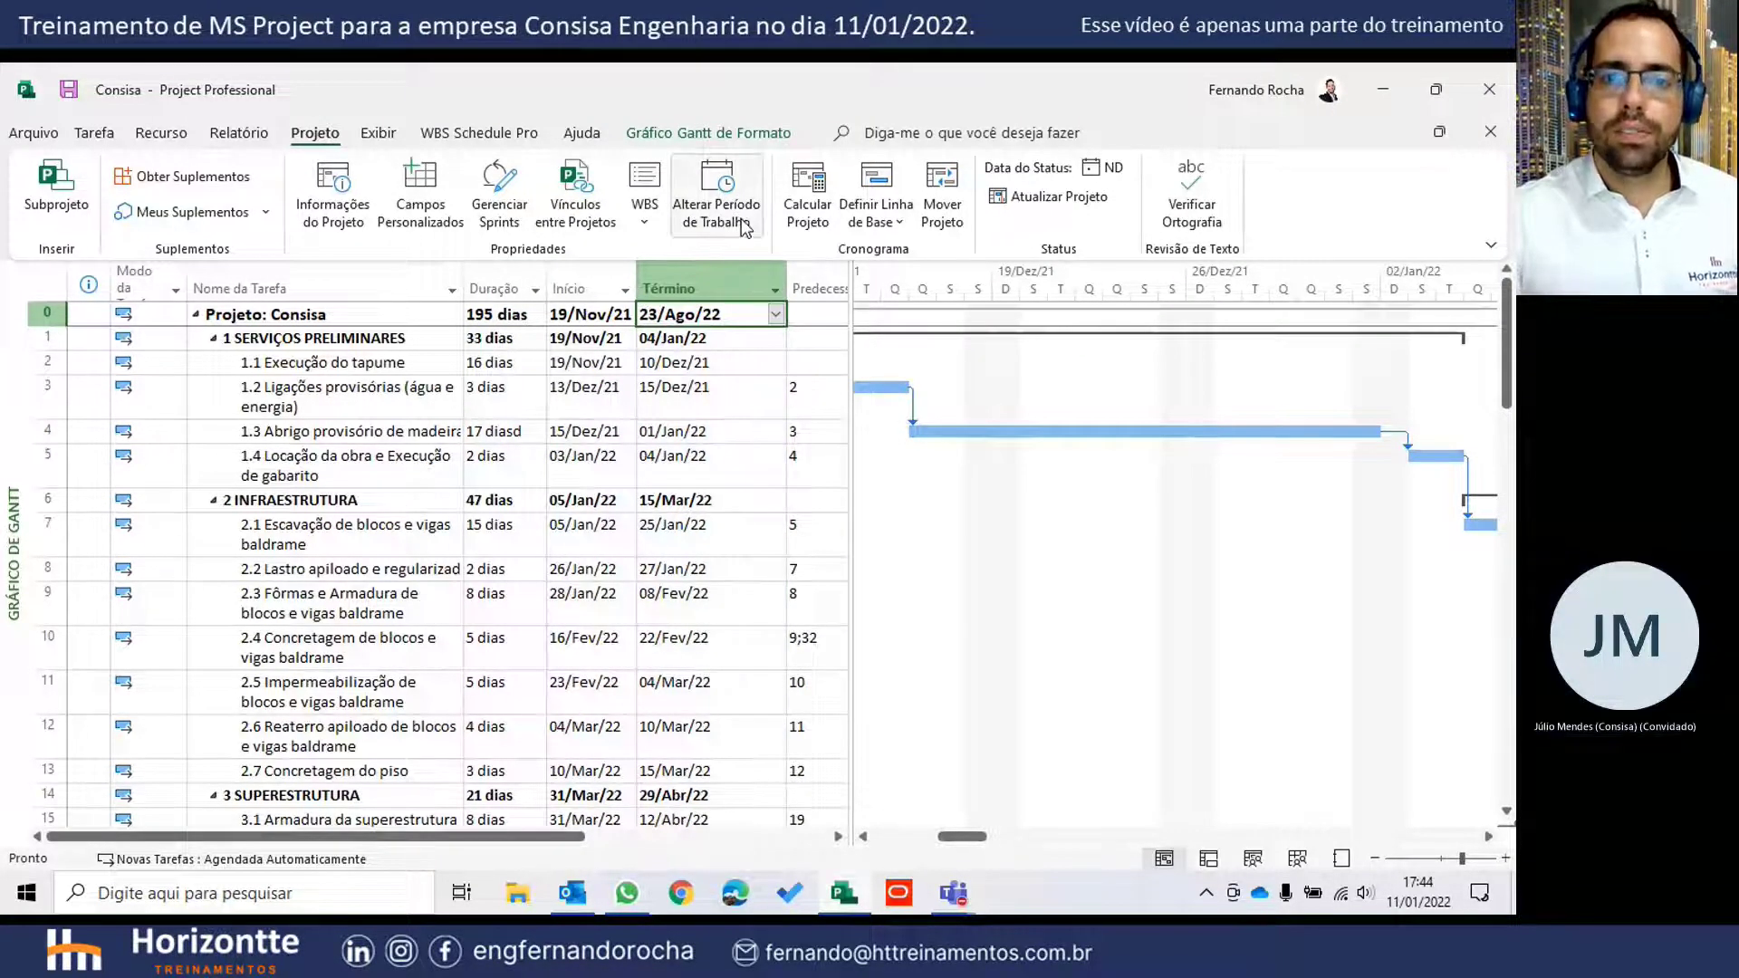
- Compare the durations of tasks 1.1 Execução do tapume, 1.2 Ligações provisórias and 1.3 Abrigo provisório de madeira
{"action": "left_click", "coordinate": [504, 370]}
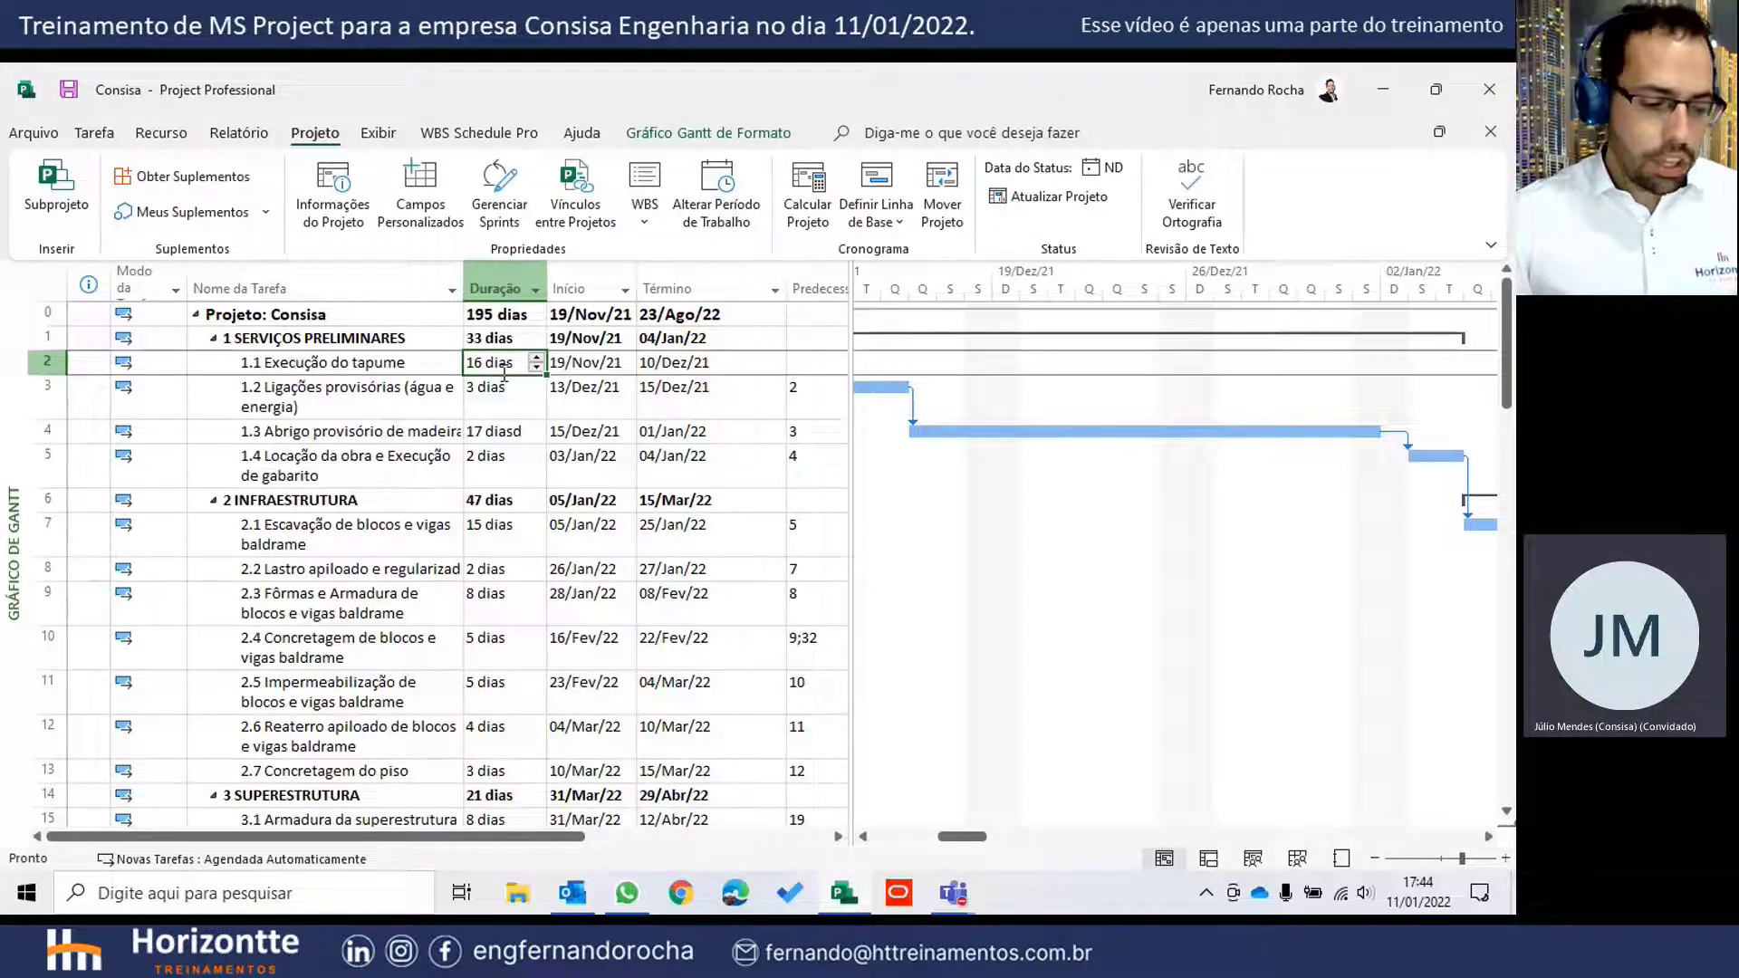
{"action": "left_click", "coordinate": [509, 390]}
{"action": "left_click", "coordinate": [522, 365]}
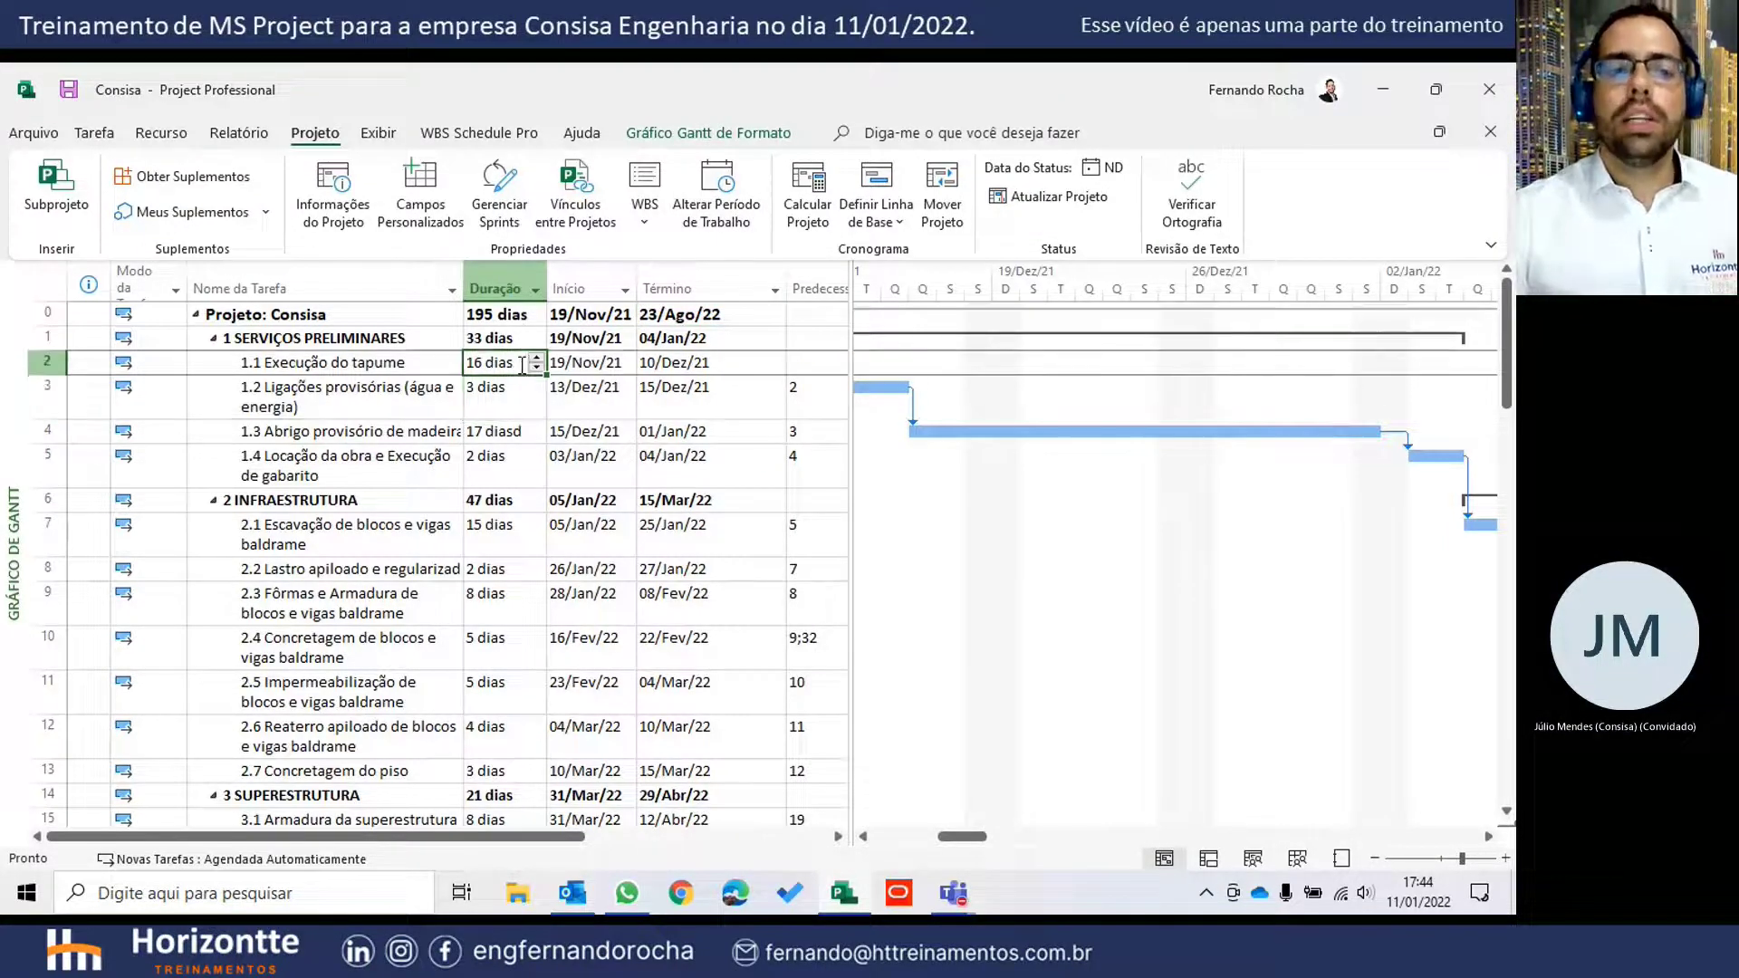
{"action": "left_click", "coordinate": [524, 406]}
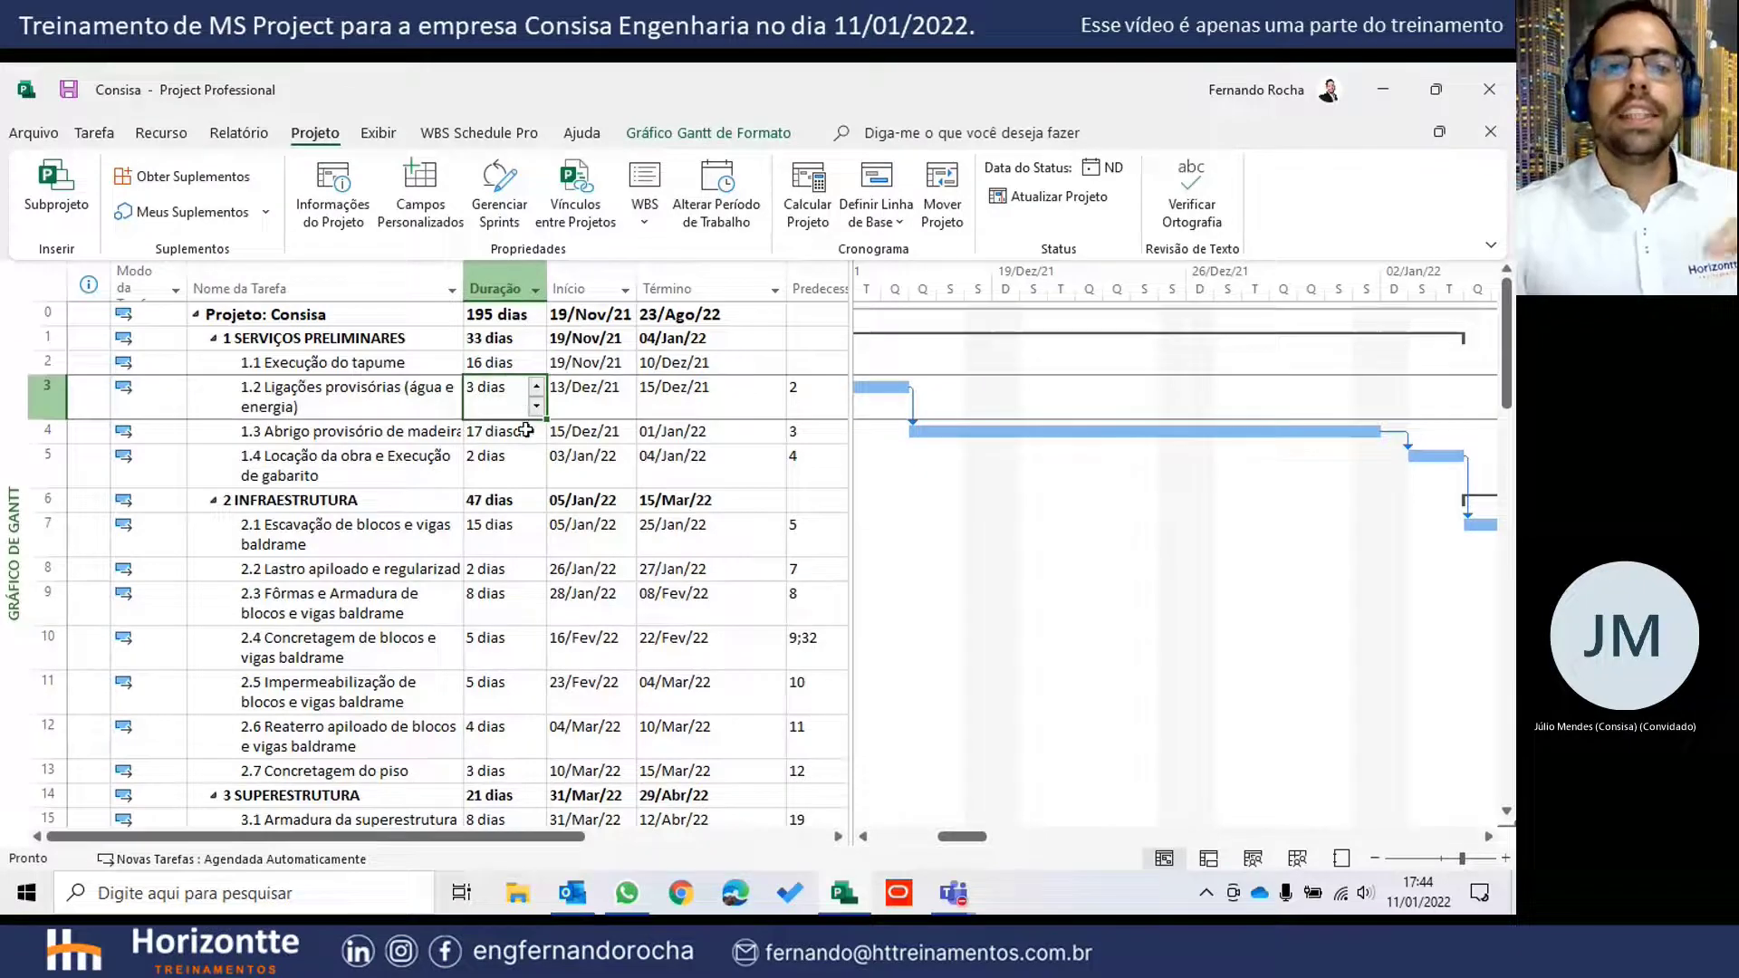
{"action": "left_click", "coordinate": [524, 431]}
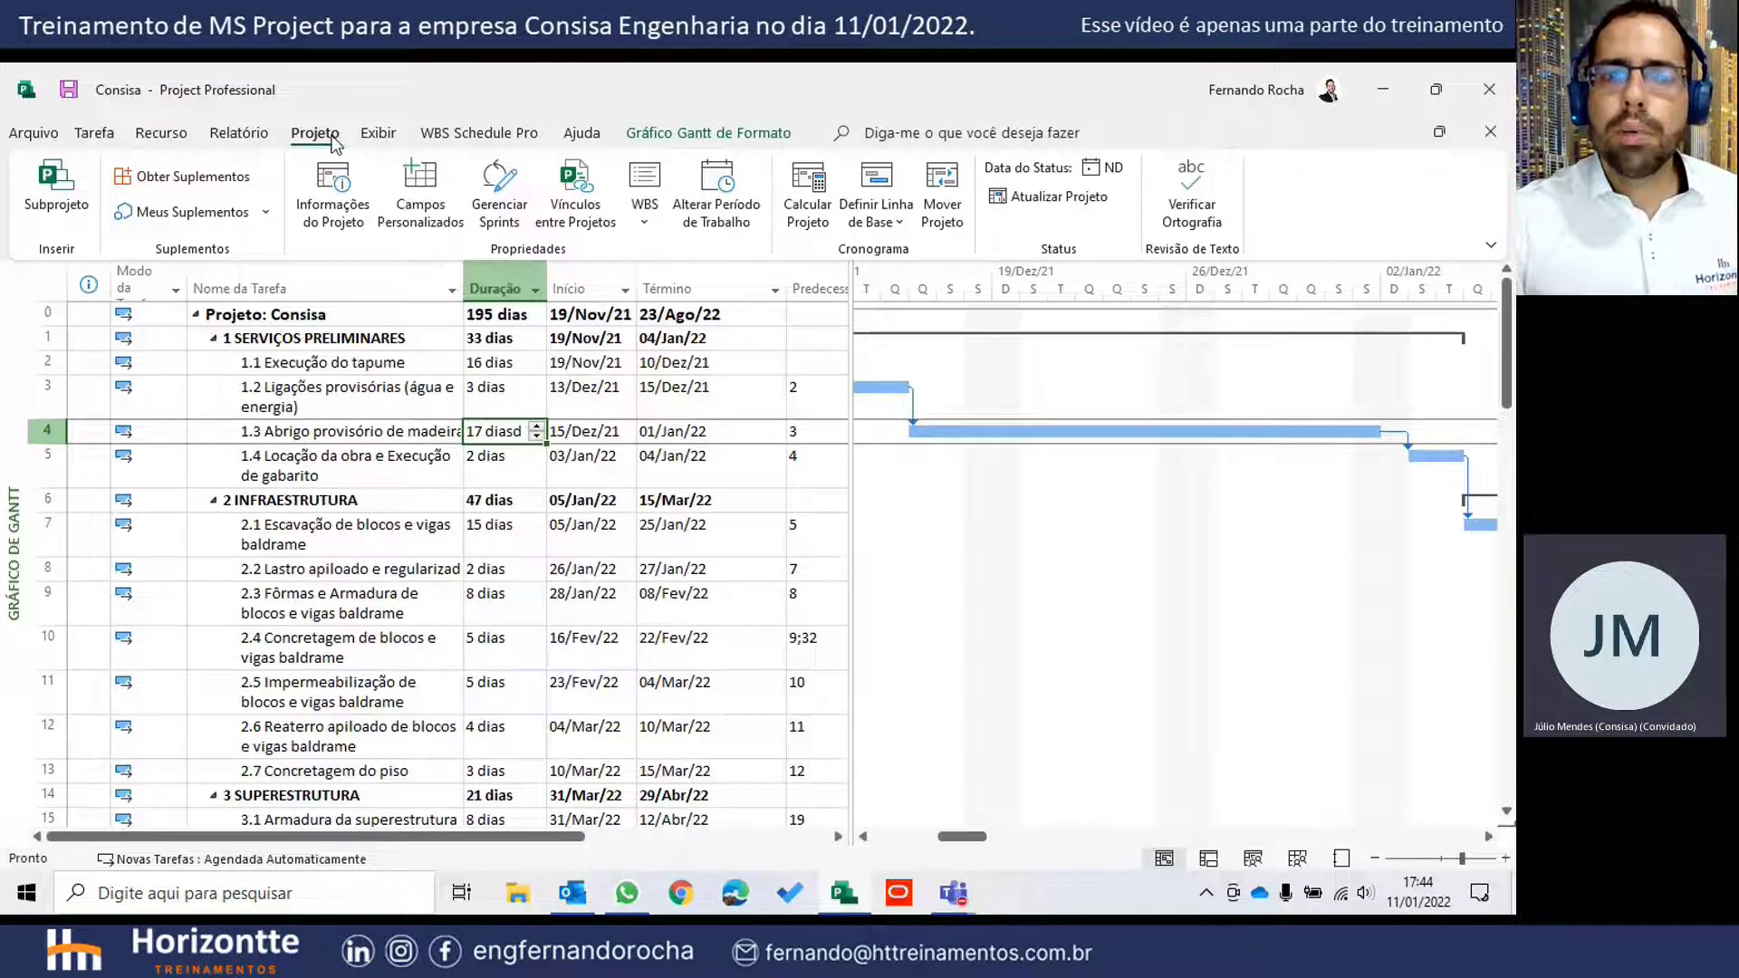
- Examine the Sábado and Domingo working time options in the project calendar's default work week, and close it without saving changes
{"action": "left_click", "coordinate": [738, 199]}
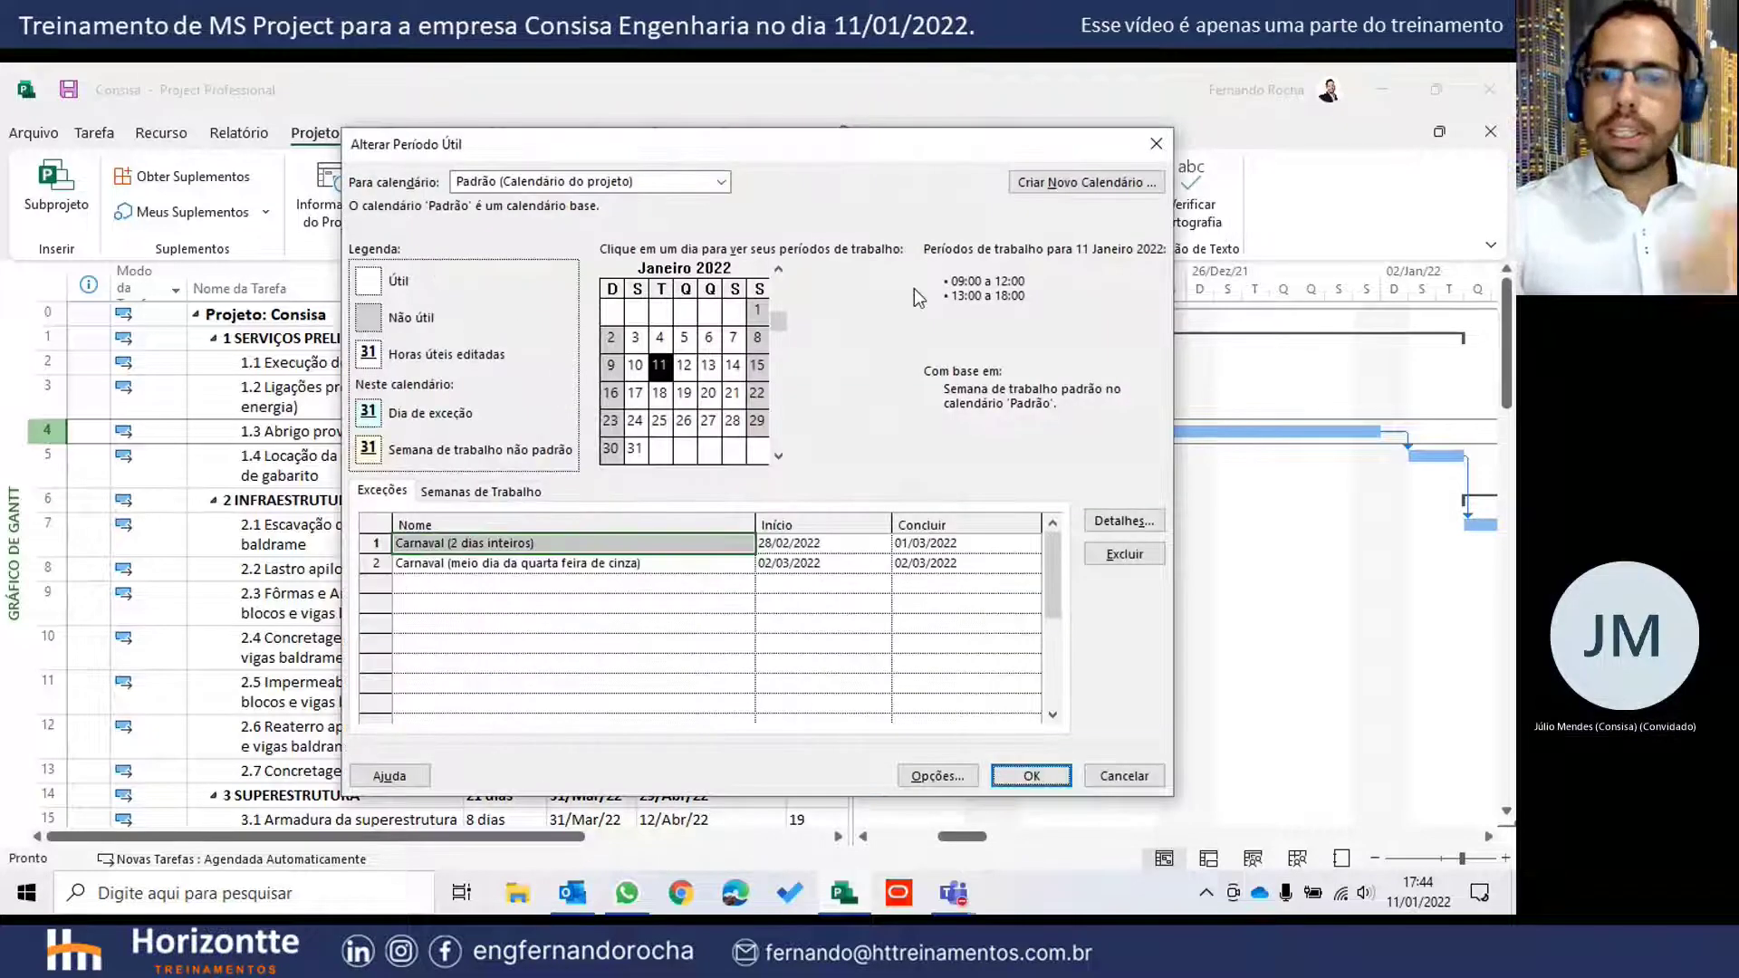
{"action": "left_click", "coordinate": [485, 493]}
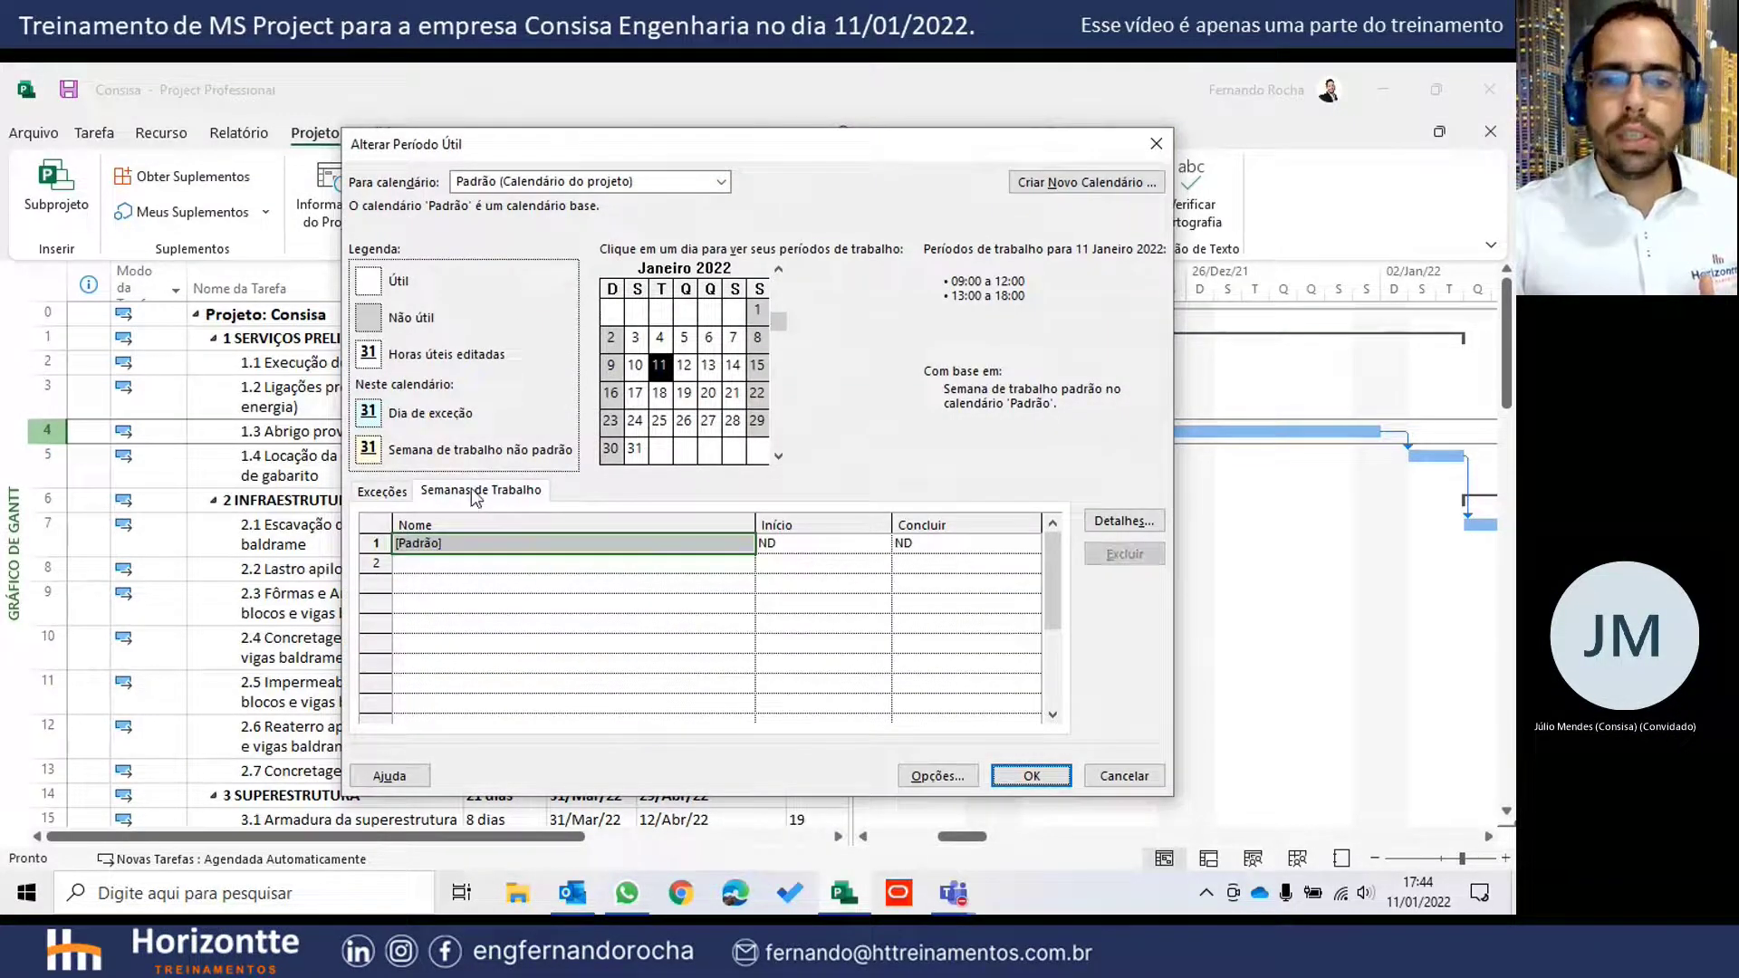
{"action": "left_click", "coordinate": [1124, 521]}
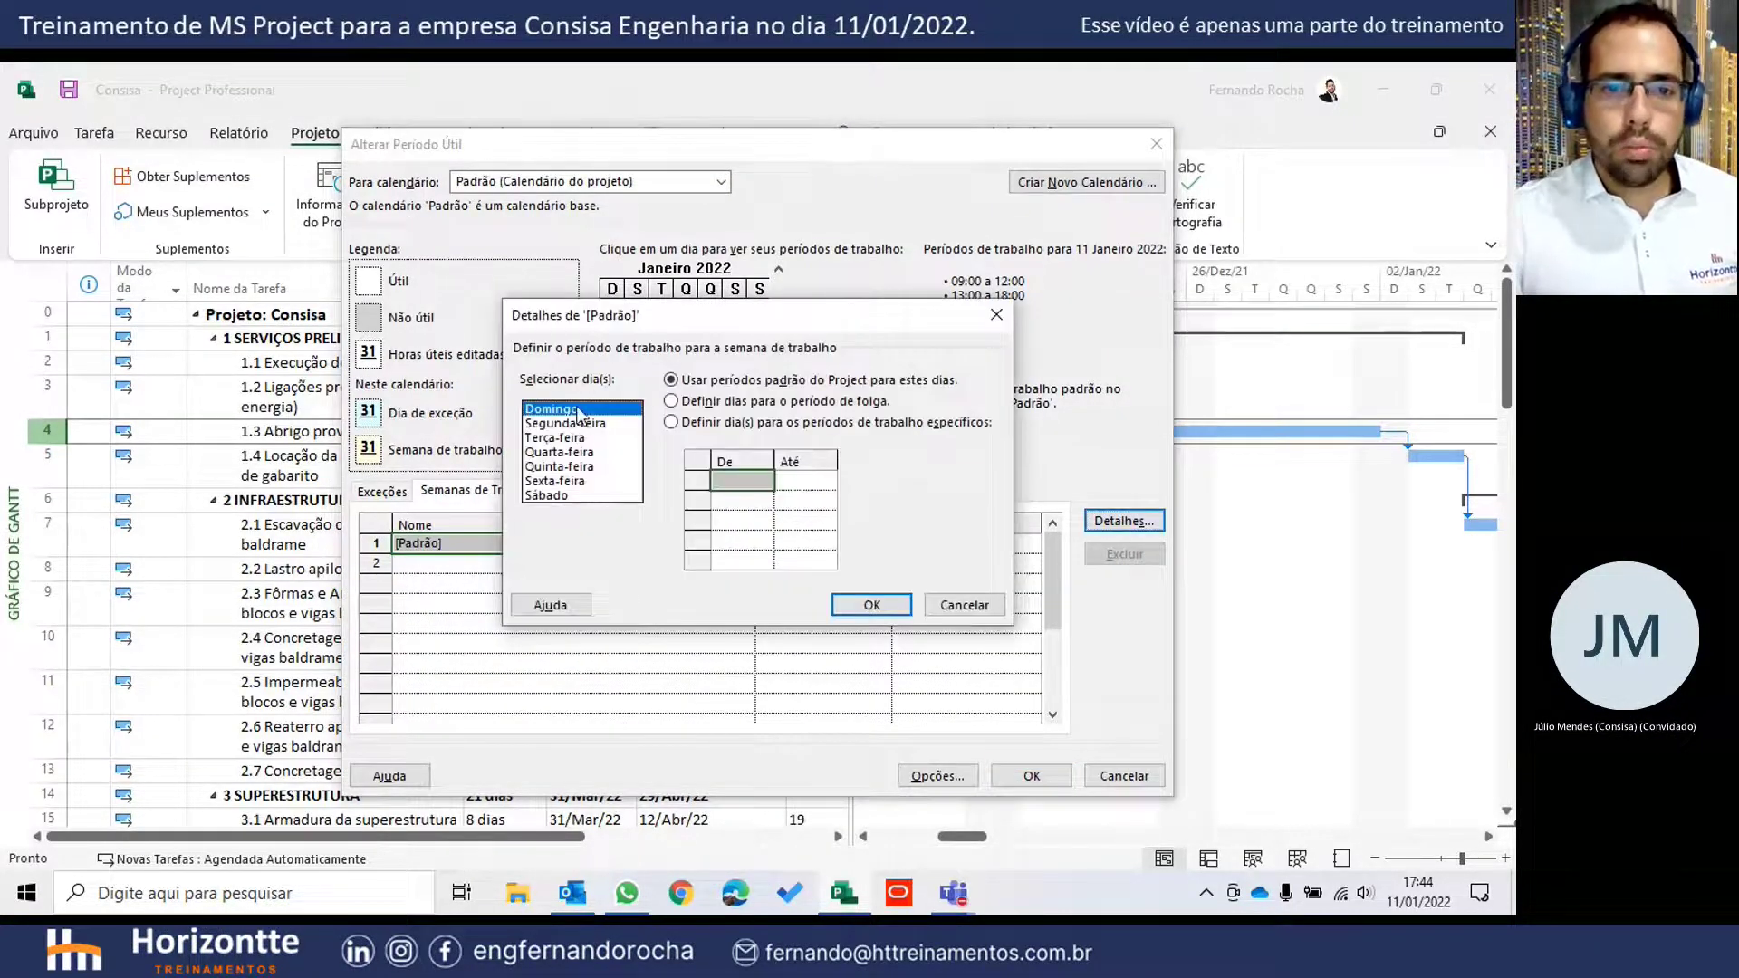
{"action": "left_click", "coordinate": [574, 493]}
{"action": "left_click", "coordinate": [672, 424]}
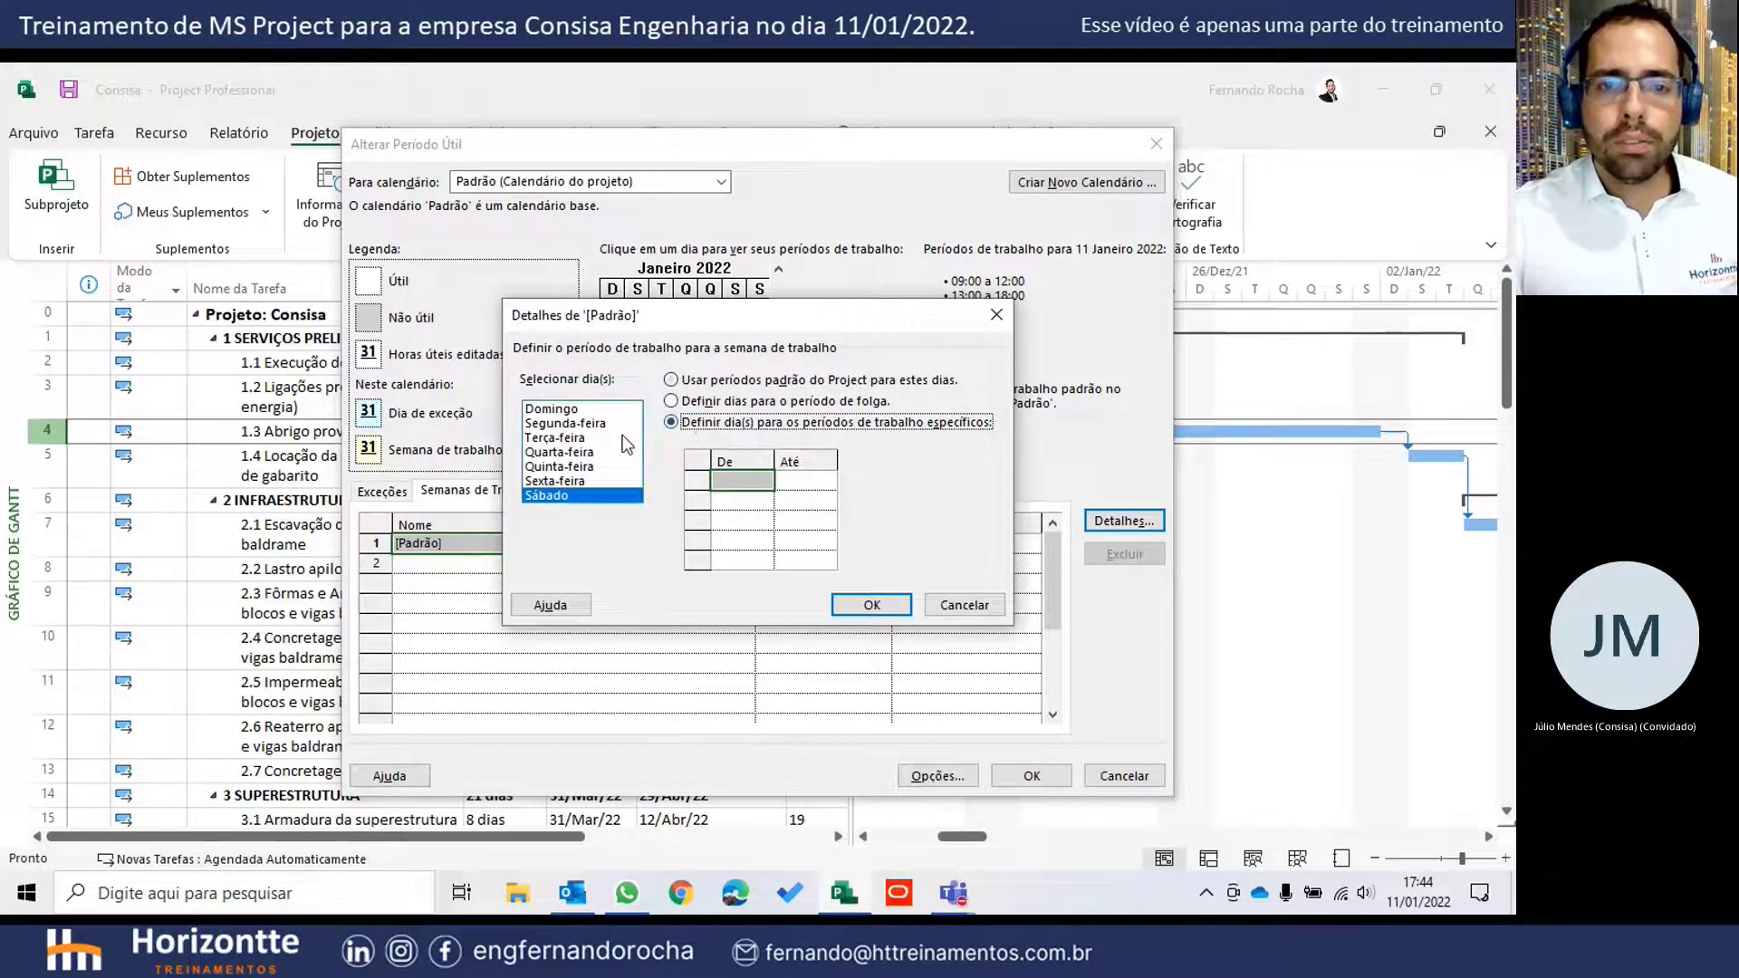
{"action": "left_click", "coordinate": [582, 409]}
{"action": "left_click", "coordinate": [993, 317]}
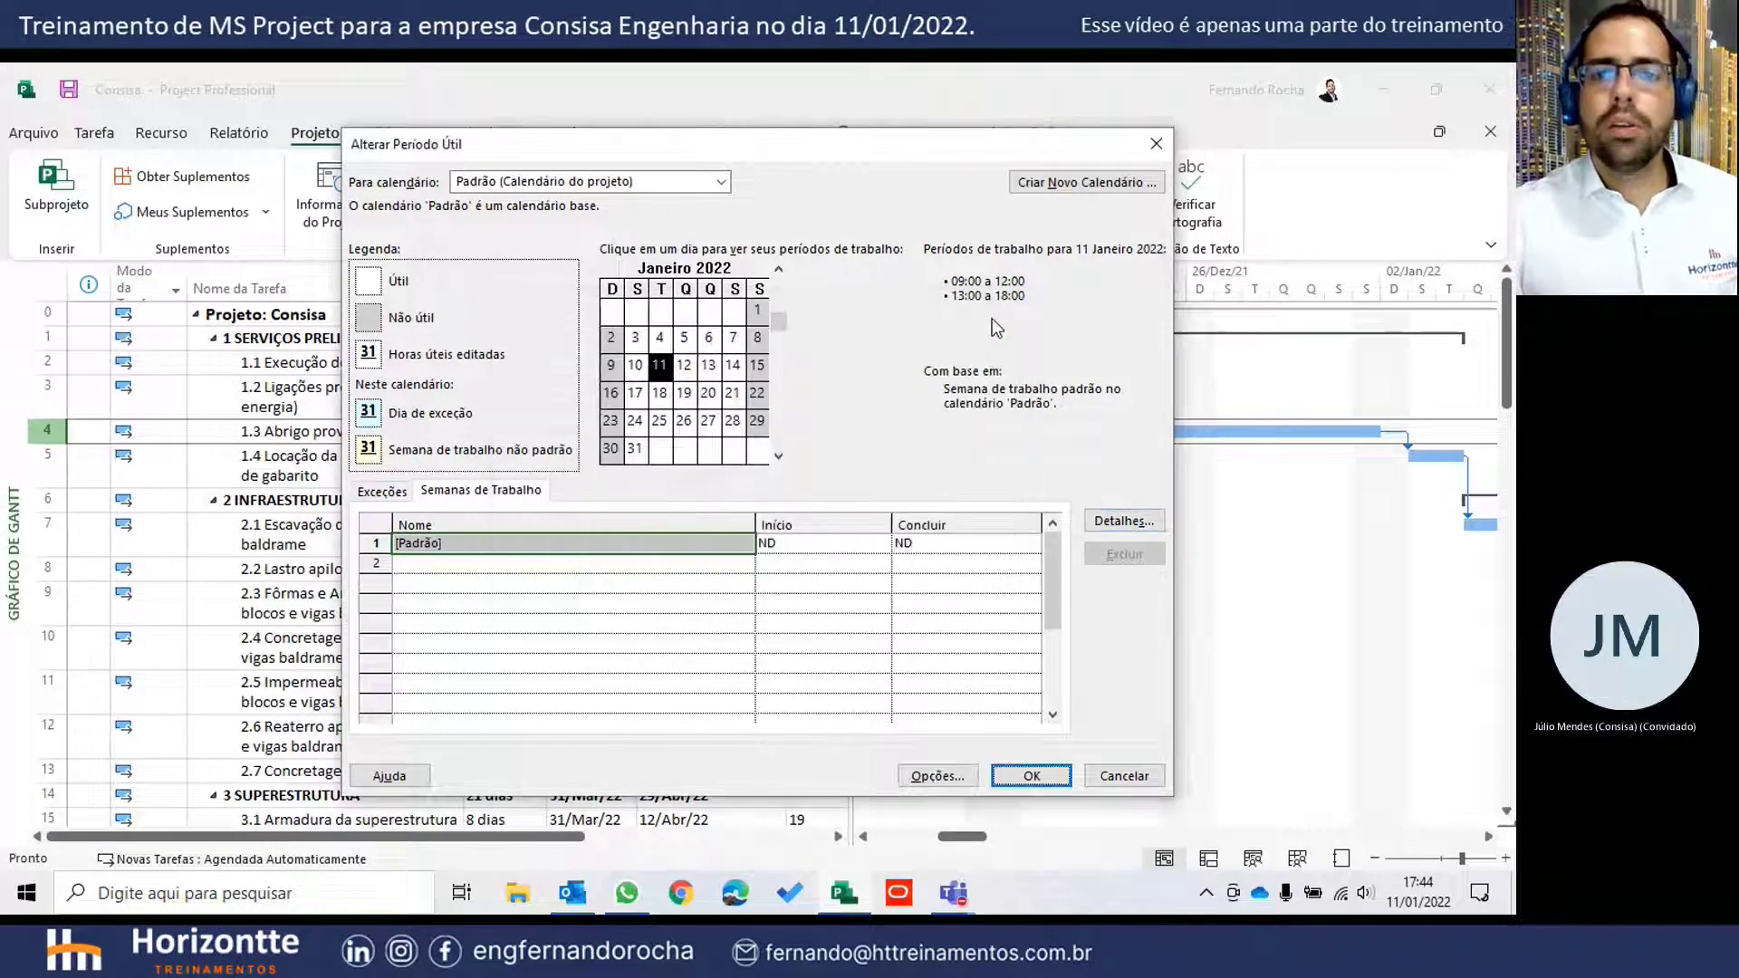
{"action": "left_click", "coordinate": [1156, 143]}
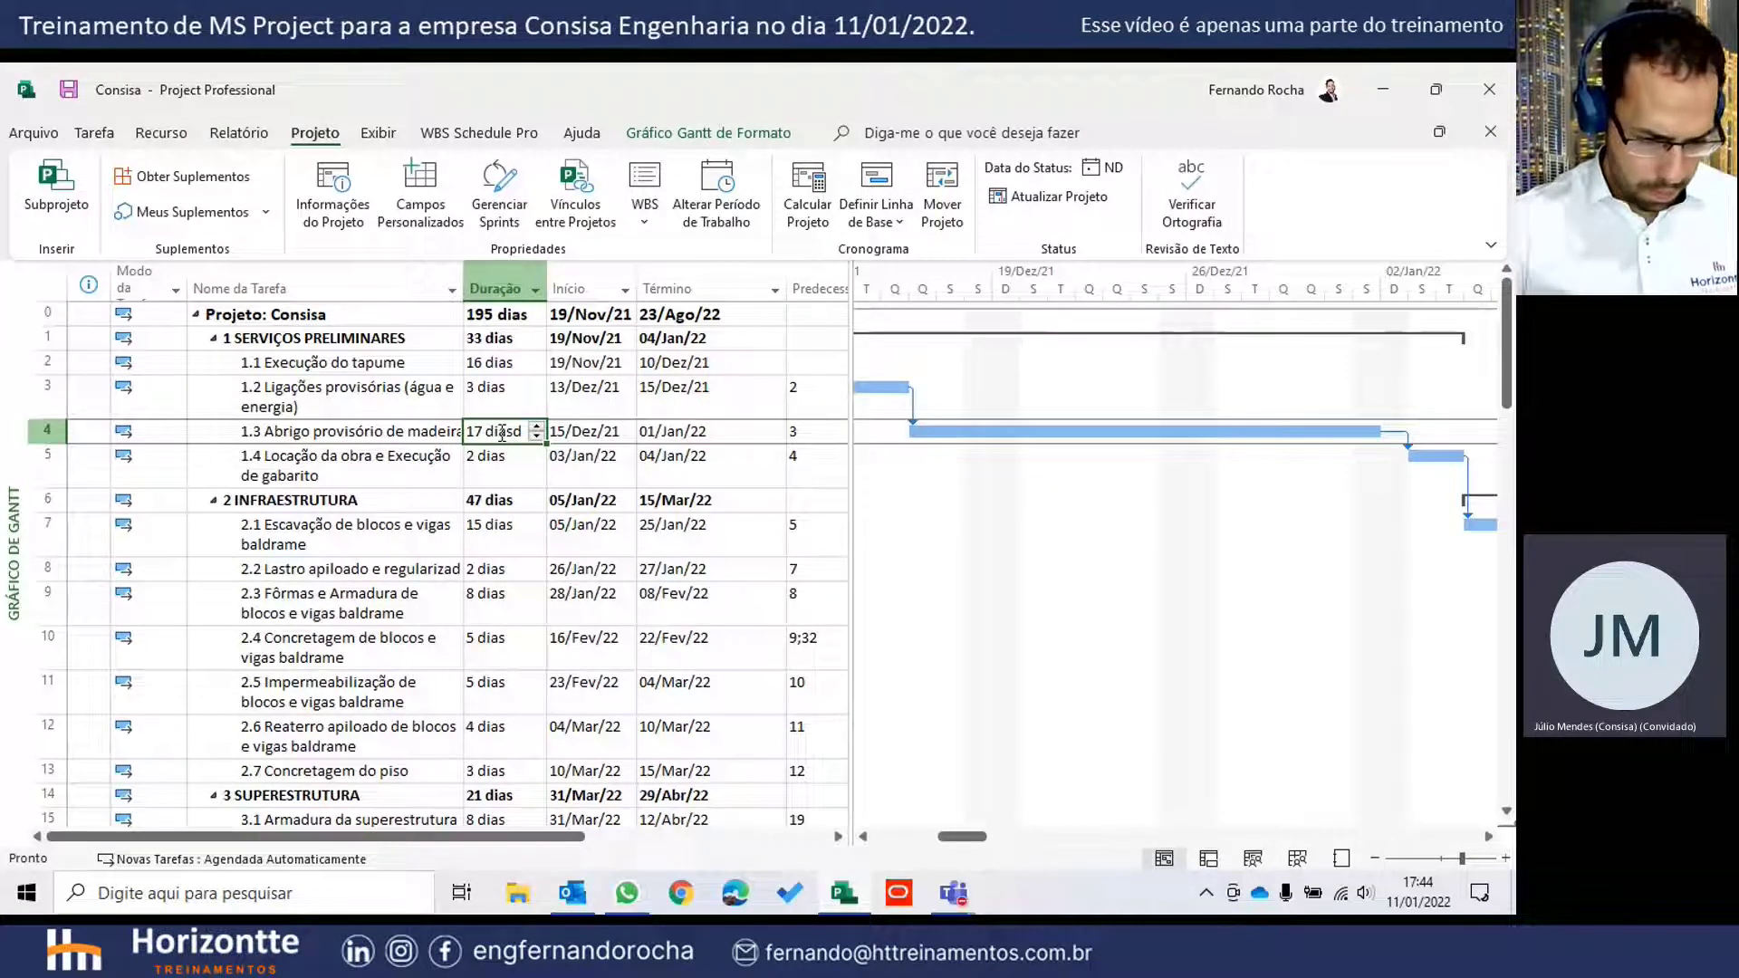
- Set the duration of task 1.3 Abrigo provisório de madeira to 17 working days (17d)
{"action": "type", "text": "17d"}
{"action": "key", "text": "Return"}
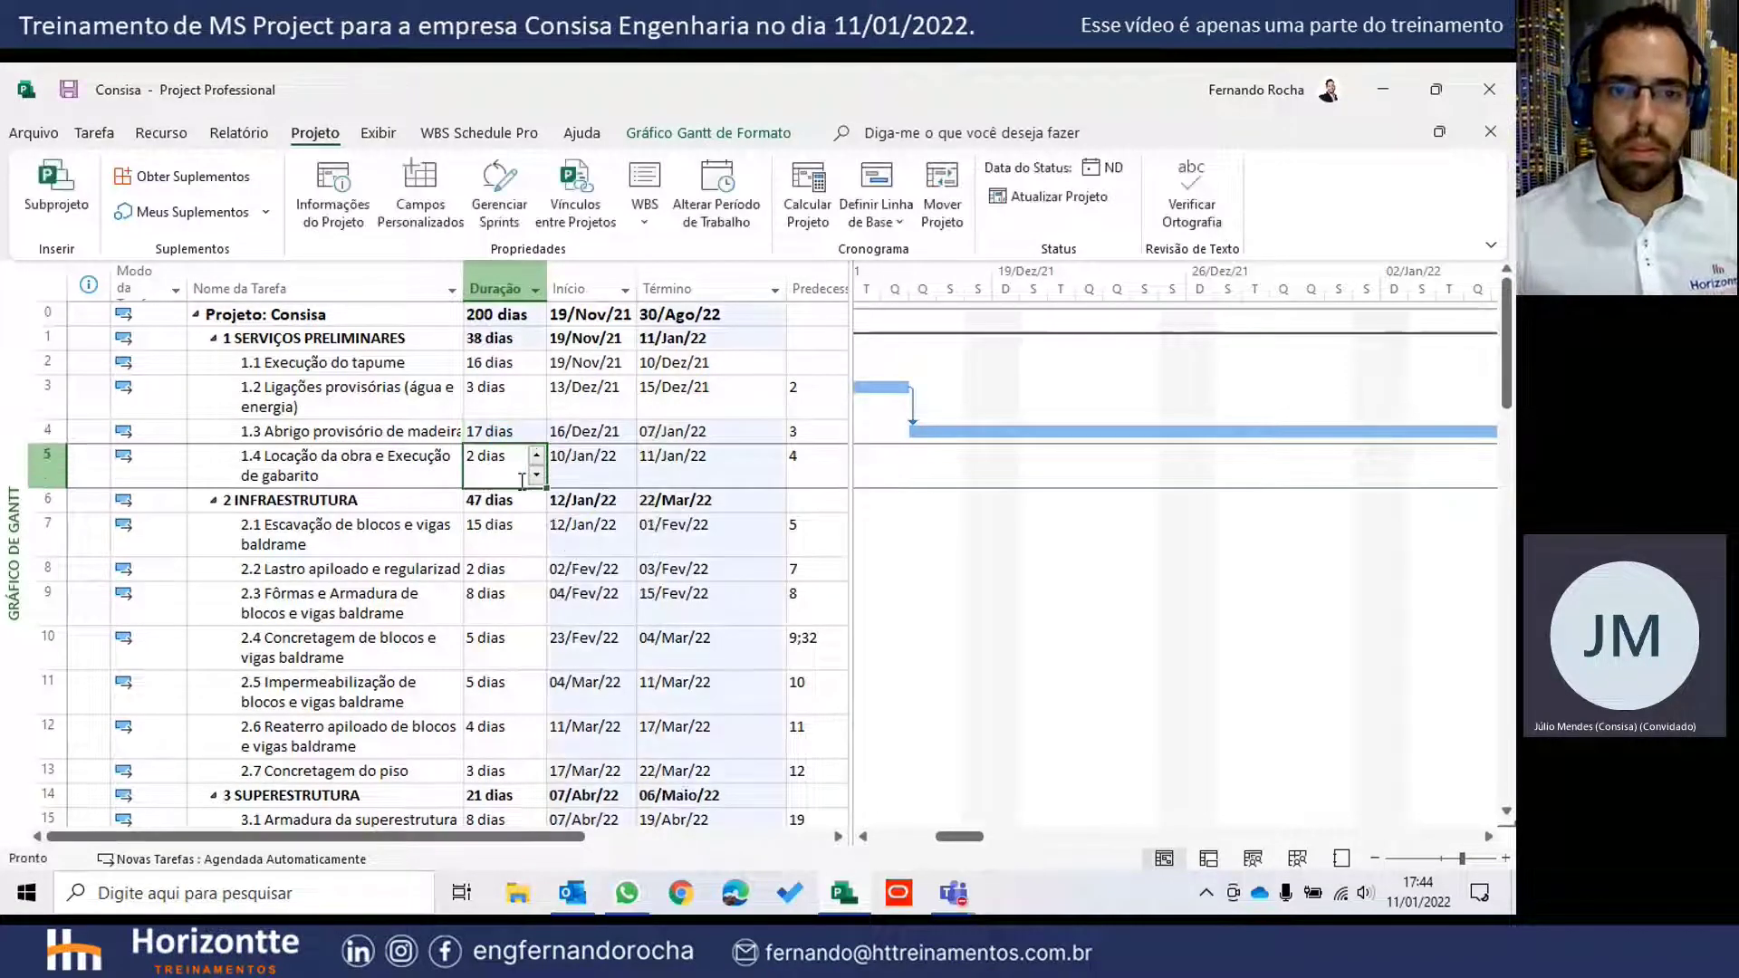
{"action": "left_click", "coordinate": [508, 427]}
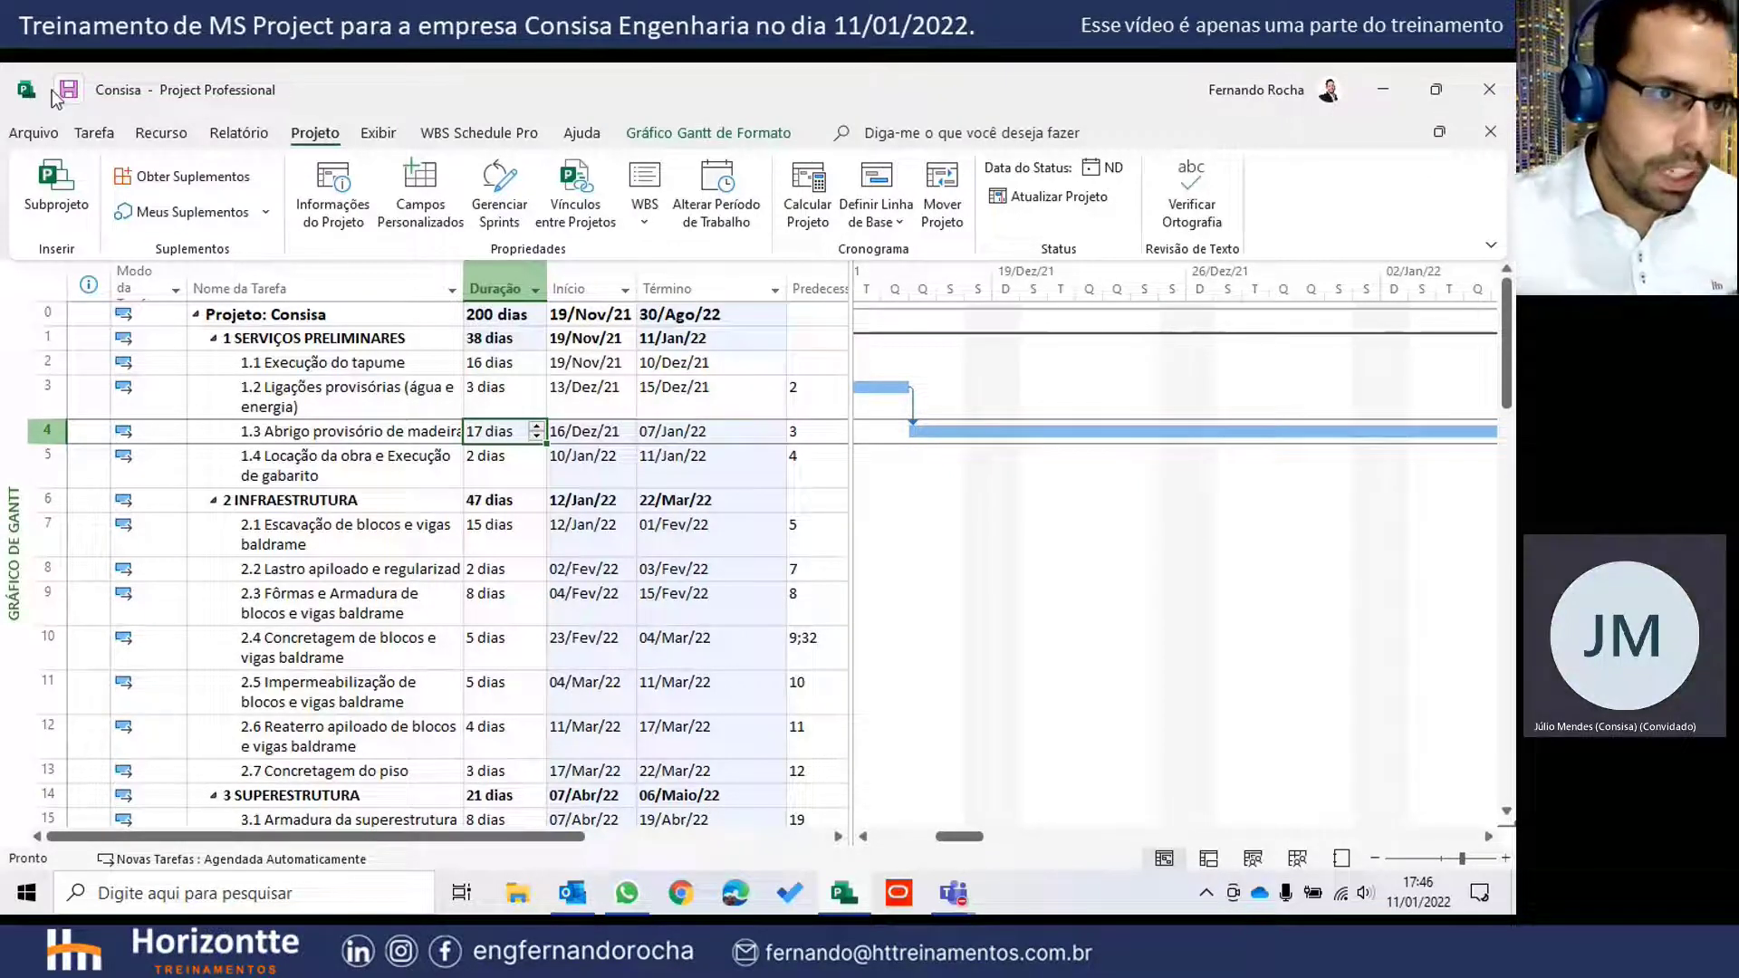
- Examine the default start and end times and the hours per day in the project's Cronograma options, leaving them unchanged
{"action": "left_click", "coordinate": [37, 133]}
{"action": "left_click", "coordinate": [112, 829]}
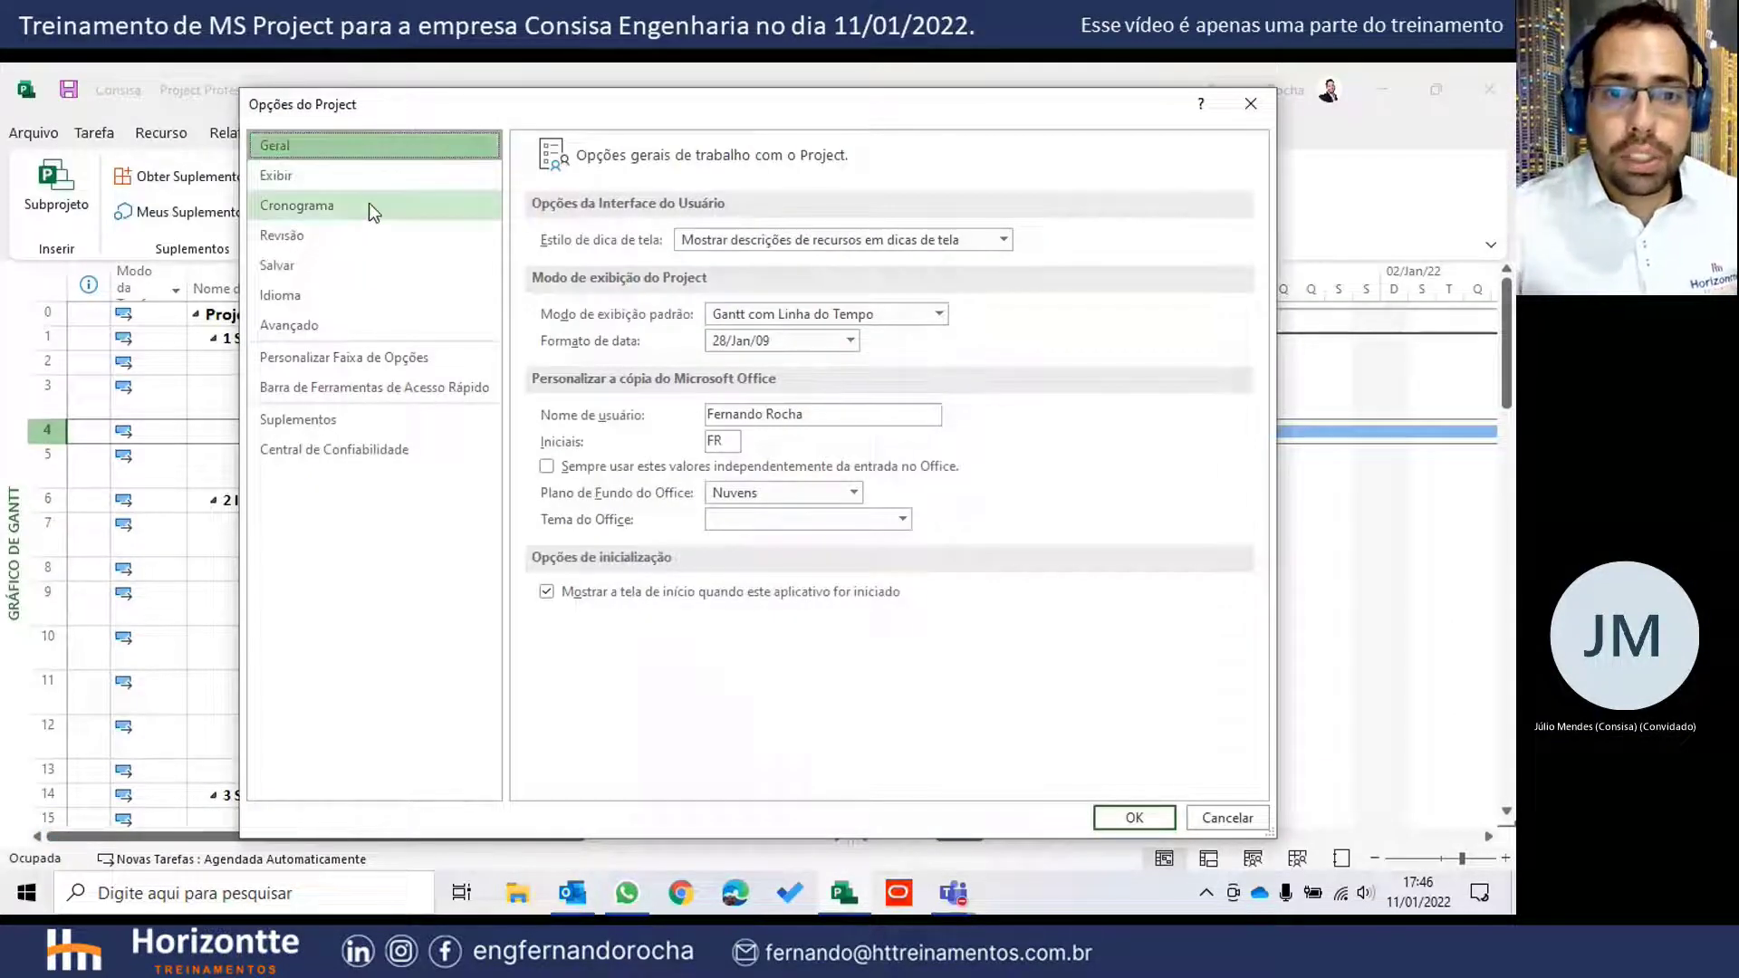
{"action": "left_click", "coordinate": [328, 206]}
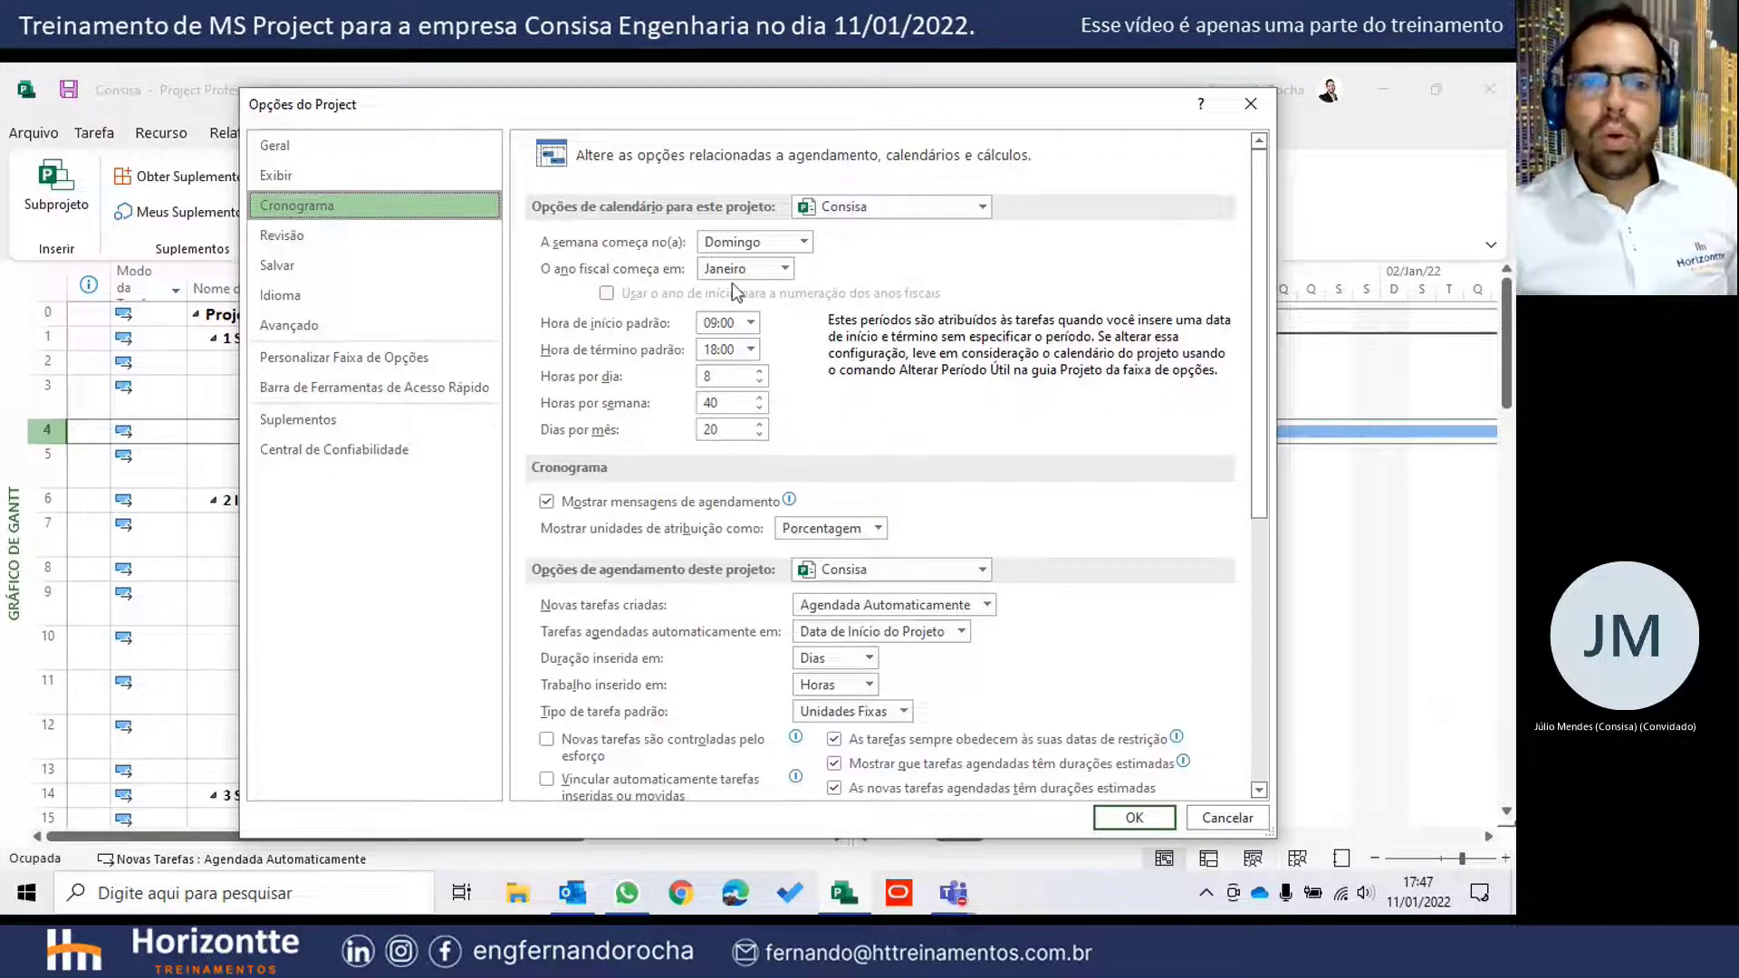
{"action": "double_click", "coordinate": [720, 376]}
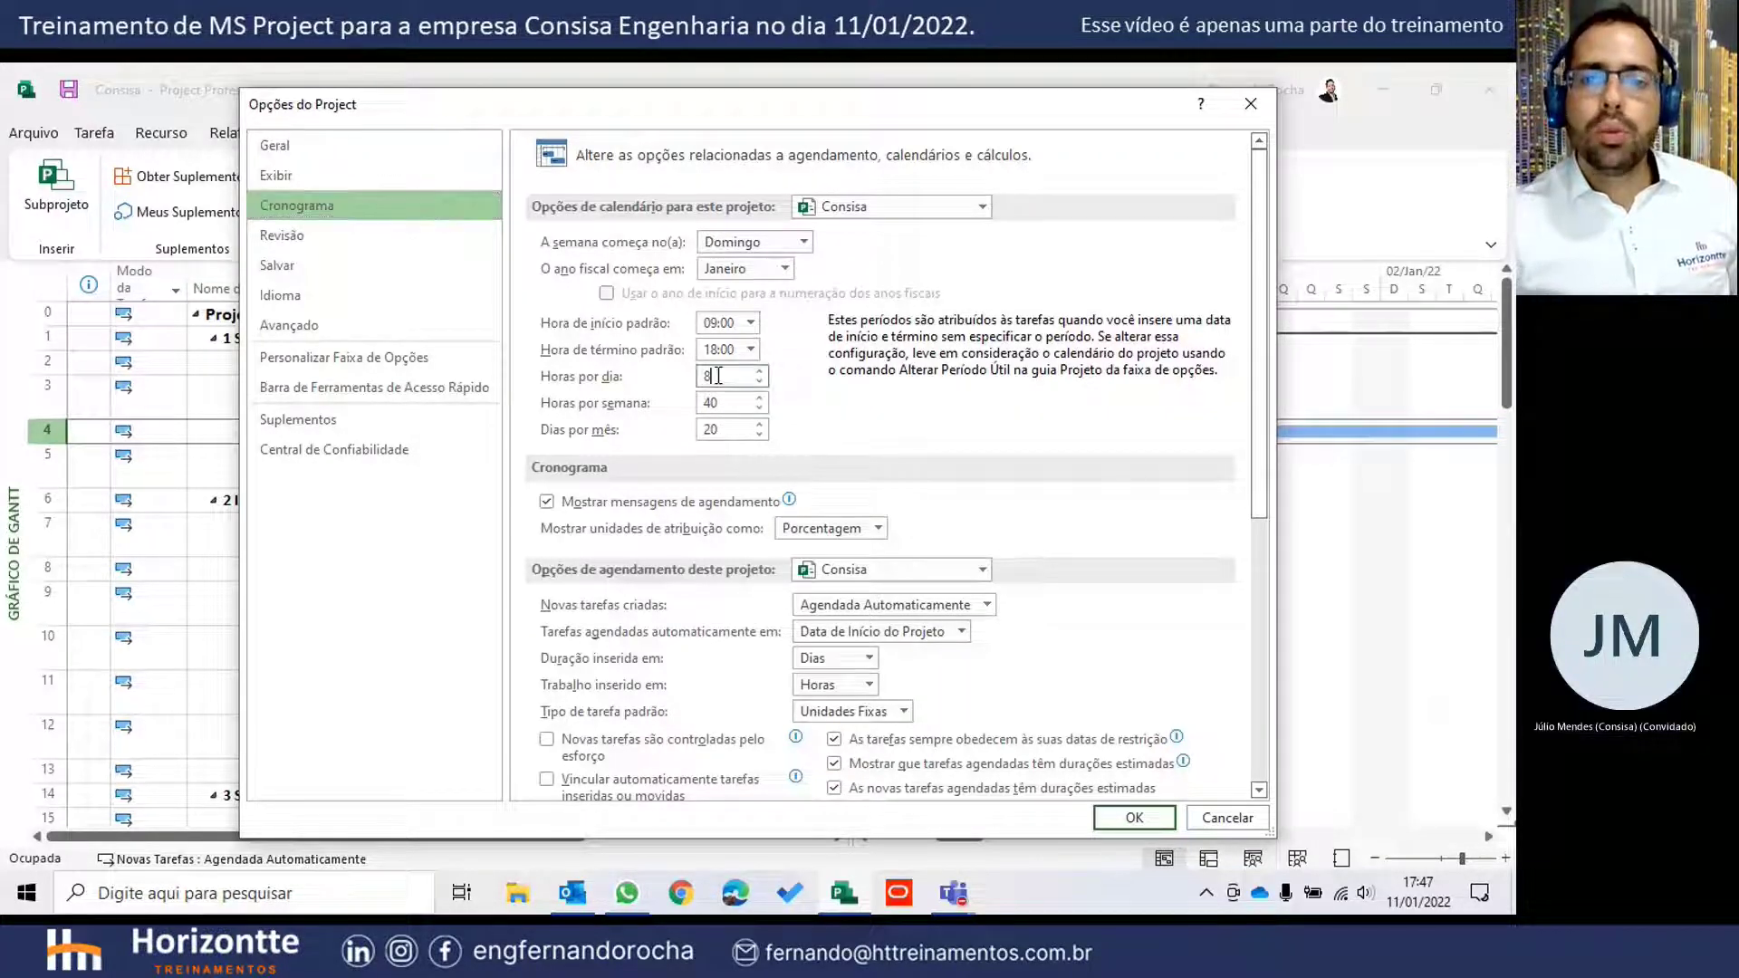
{"action": "left_click", "coordinate": [1254, 112]}
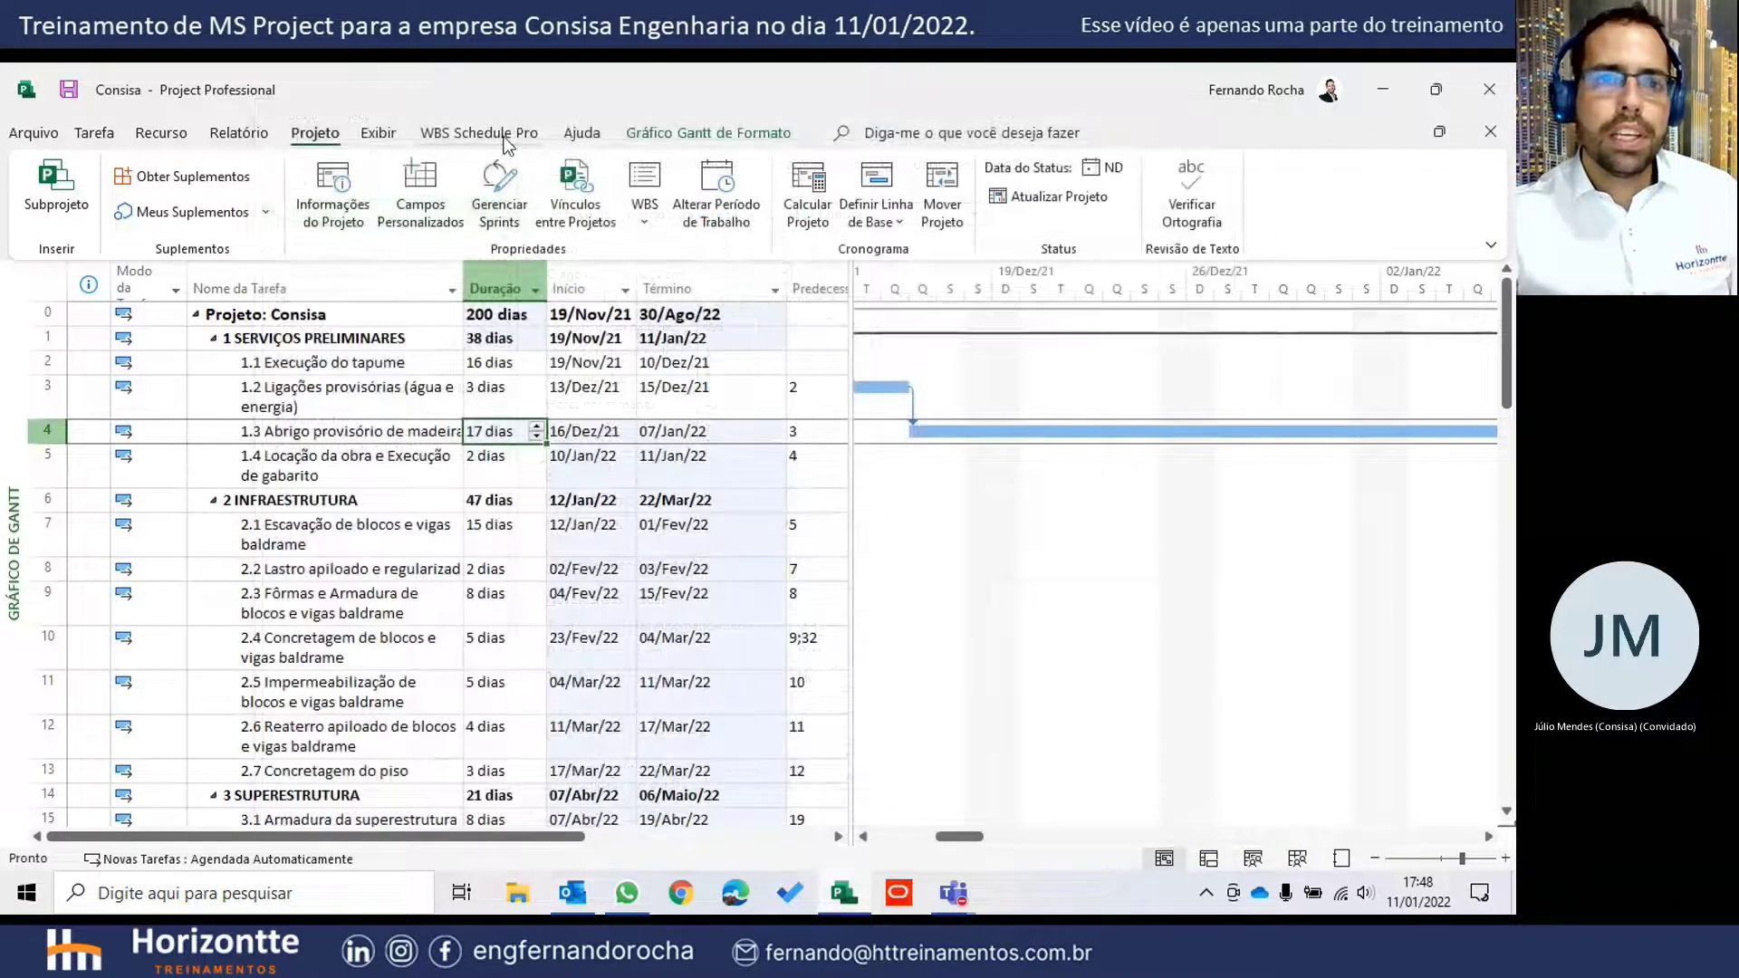
- Examine the Terça-feira working time settings in the project calendar's default work week, and close it without saving changes
{"action": "left_click", "coordinate": [724, 181]}
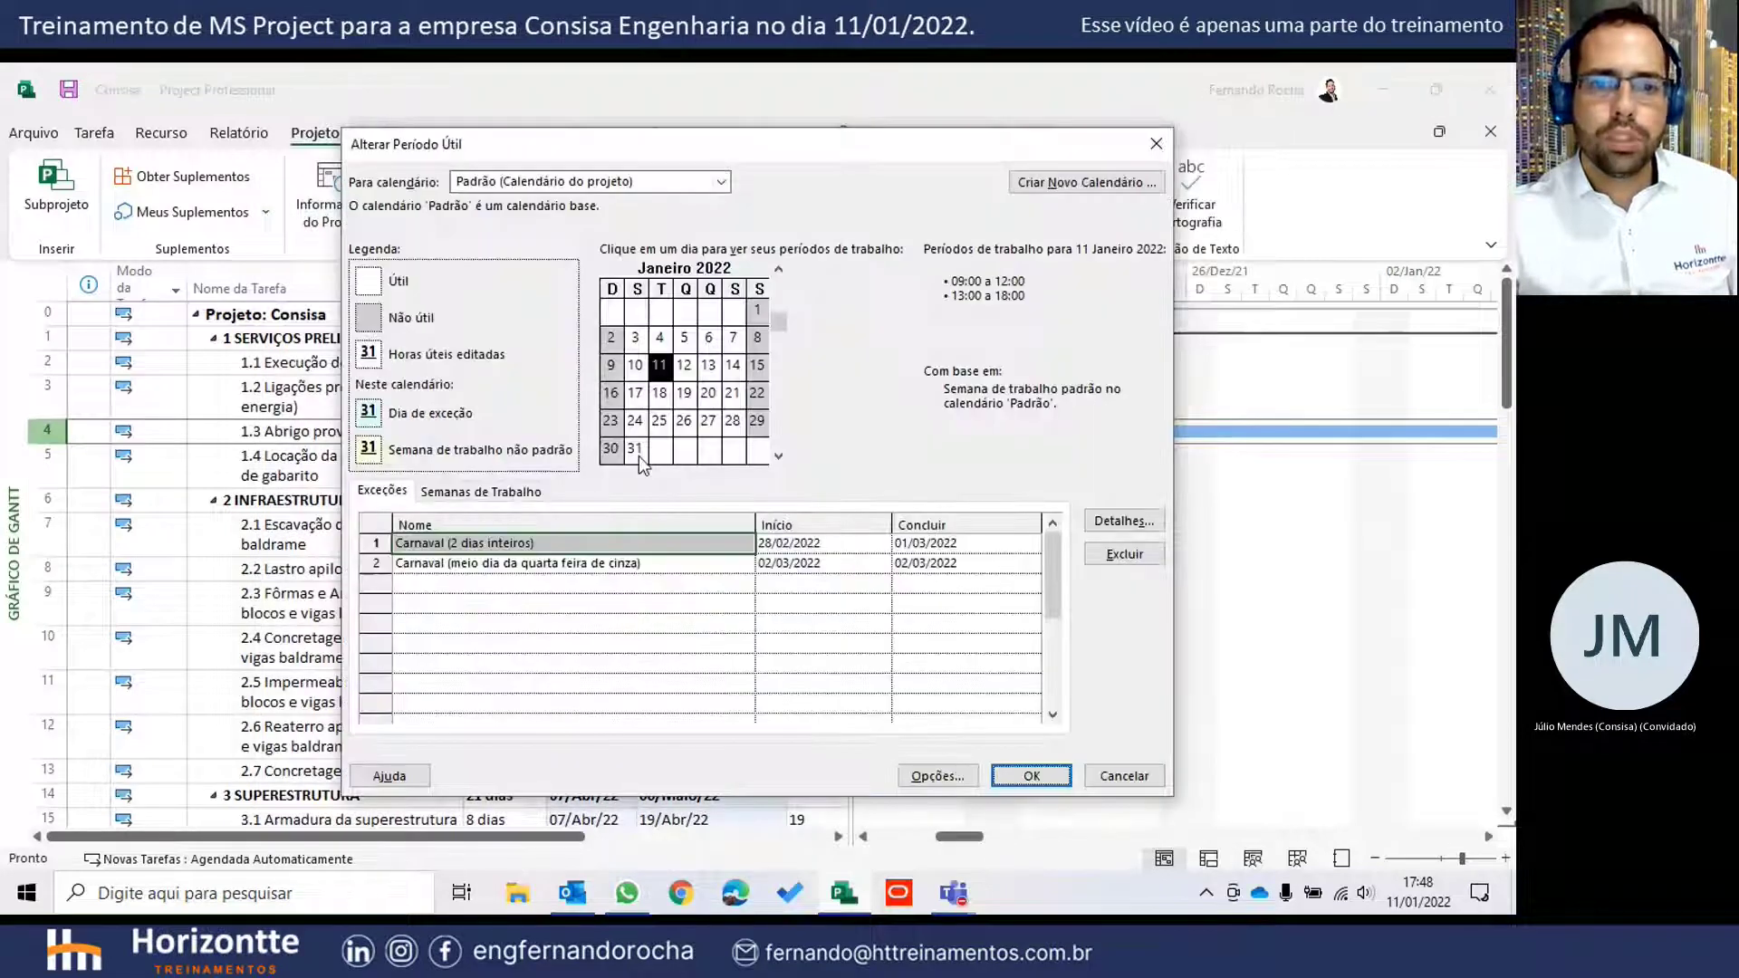
{"action": "left_click", "coordinate": [512, 493]}
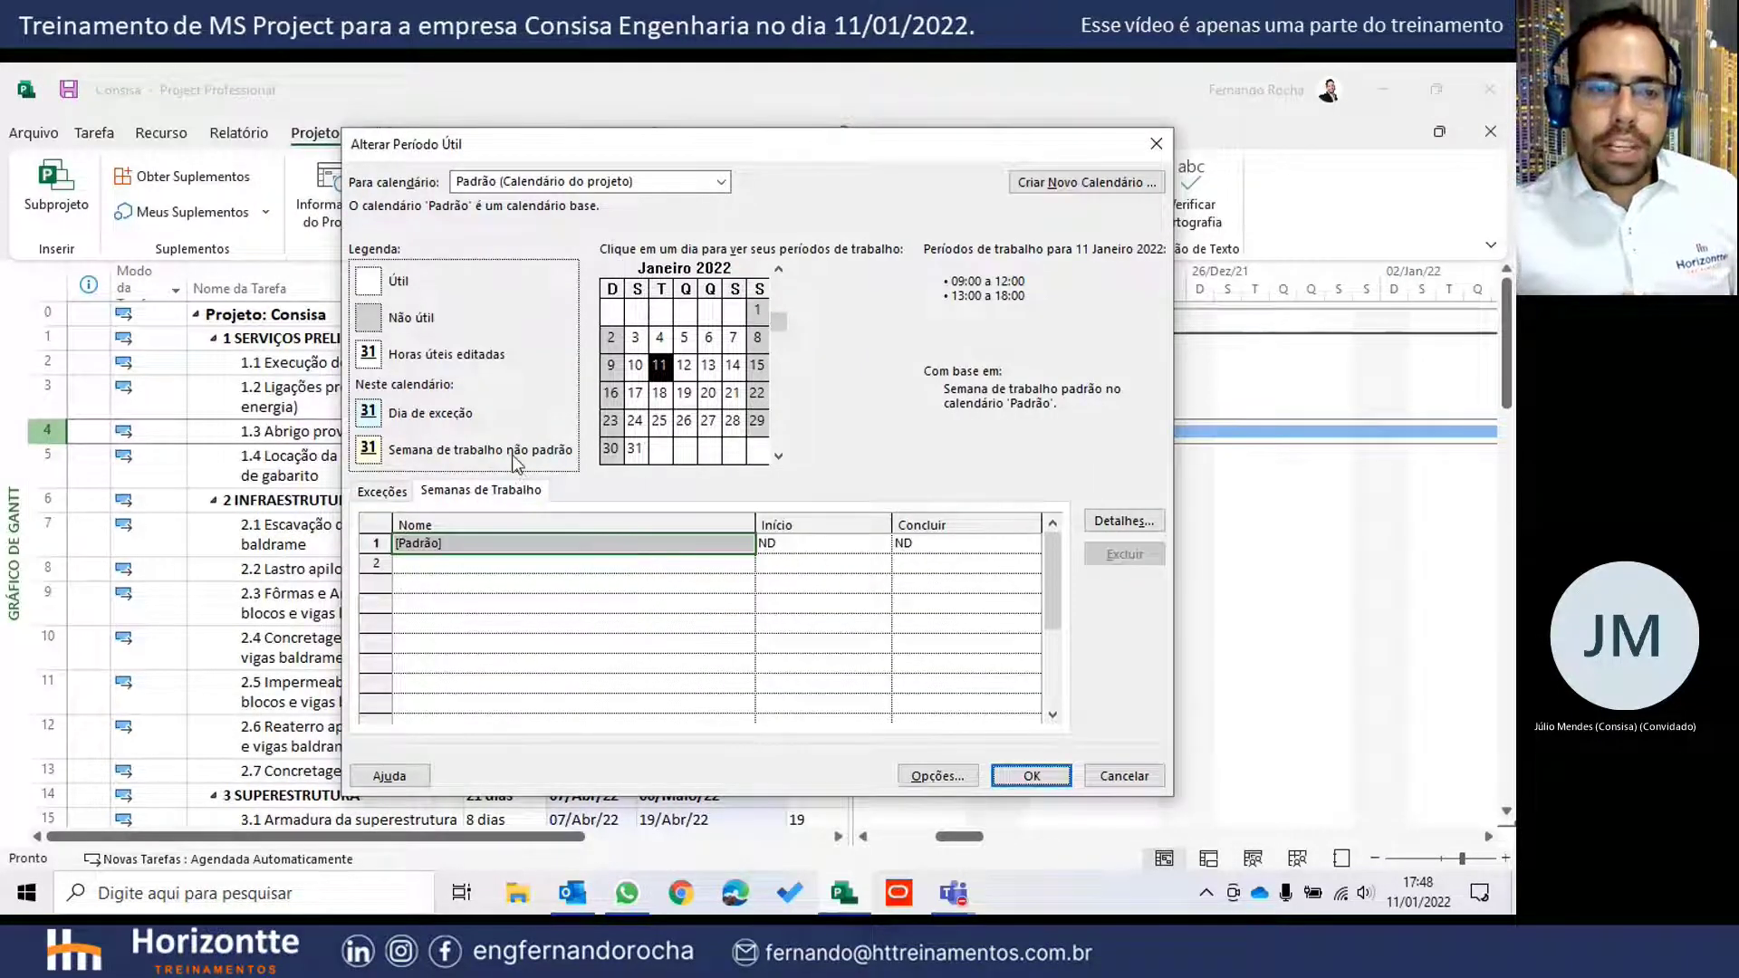
{"action": "left_click", "coordinate": [1121, 523]}
{"action": "left_click", "coordinate": [580, 438]}
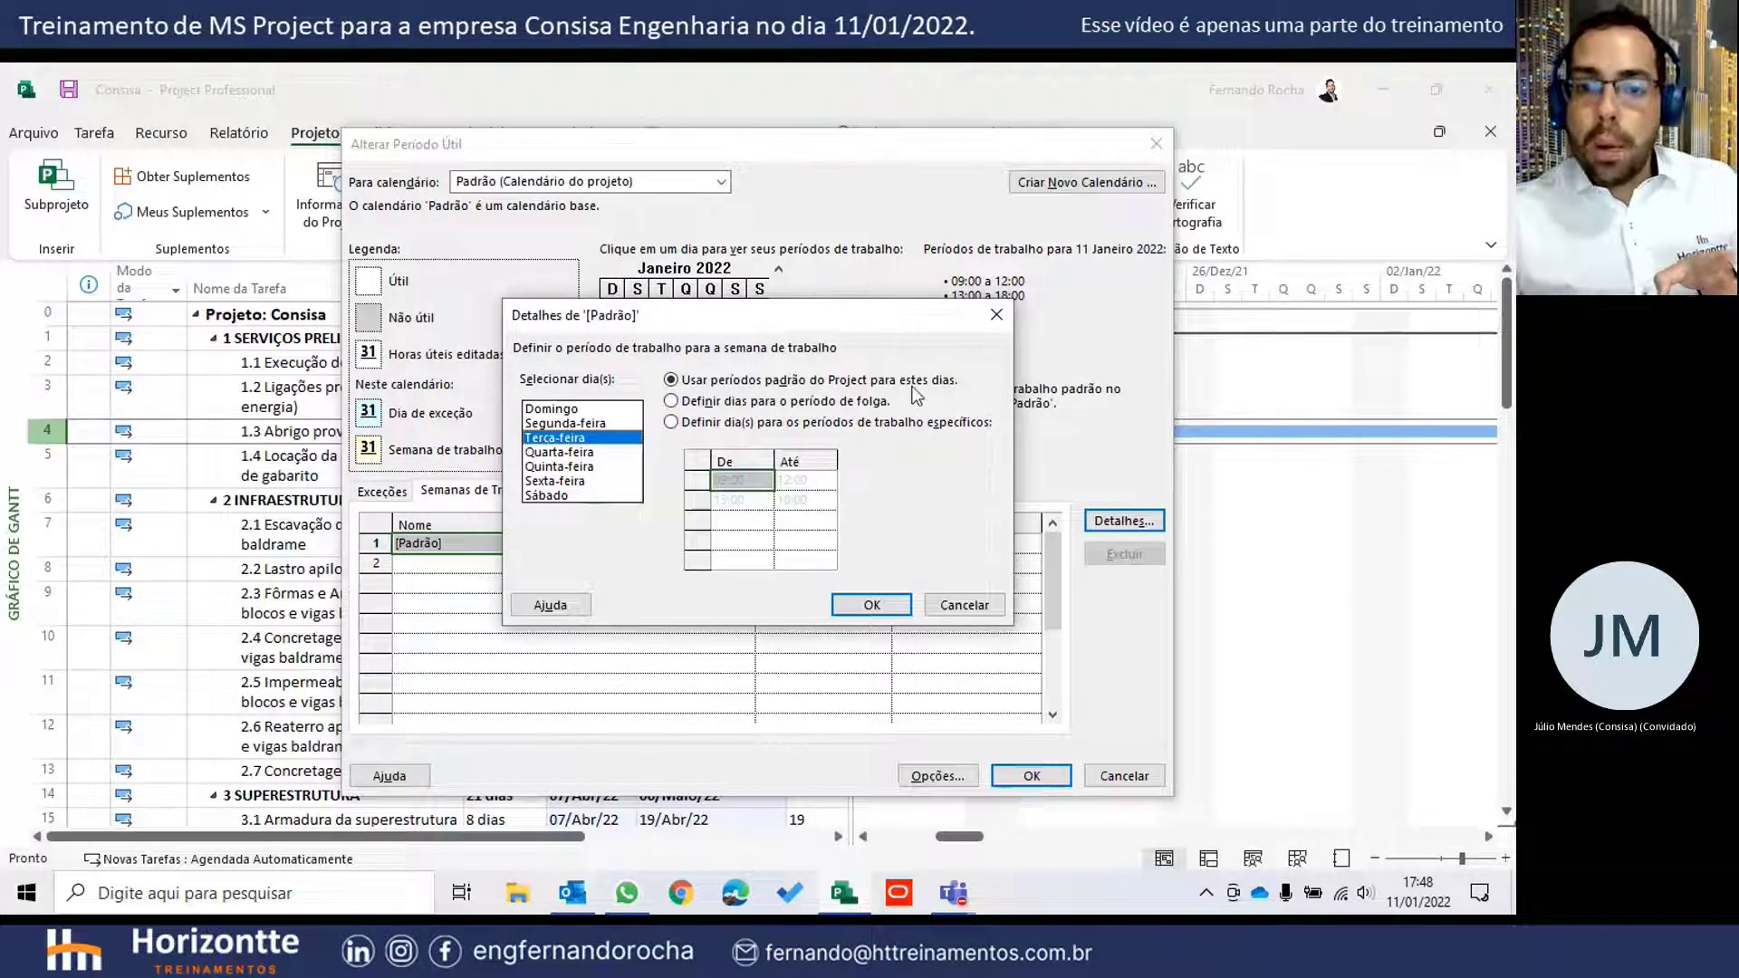
{"action": "left_click", "coordinate": [999, 314]}
{"action": "left_click", "coordinate": [1155, 145]}
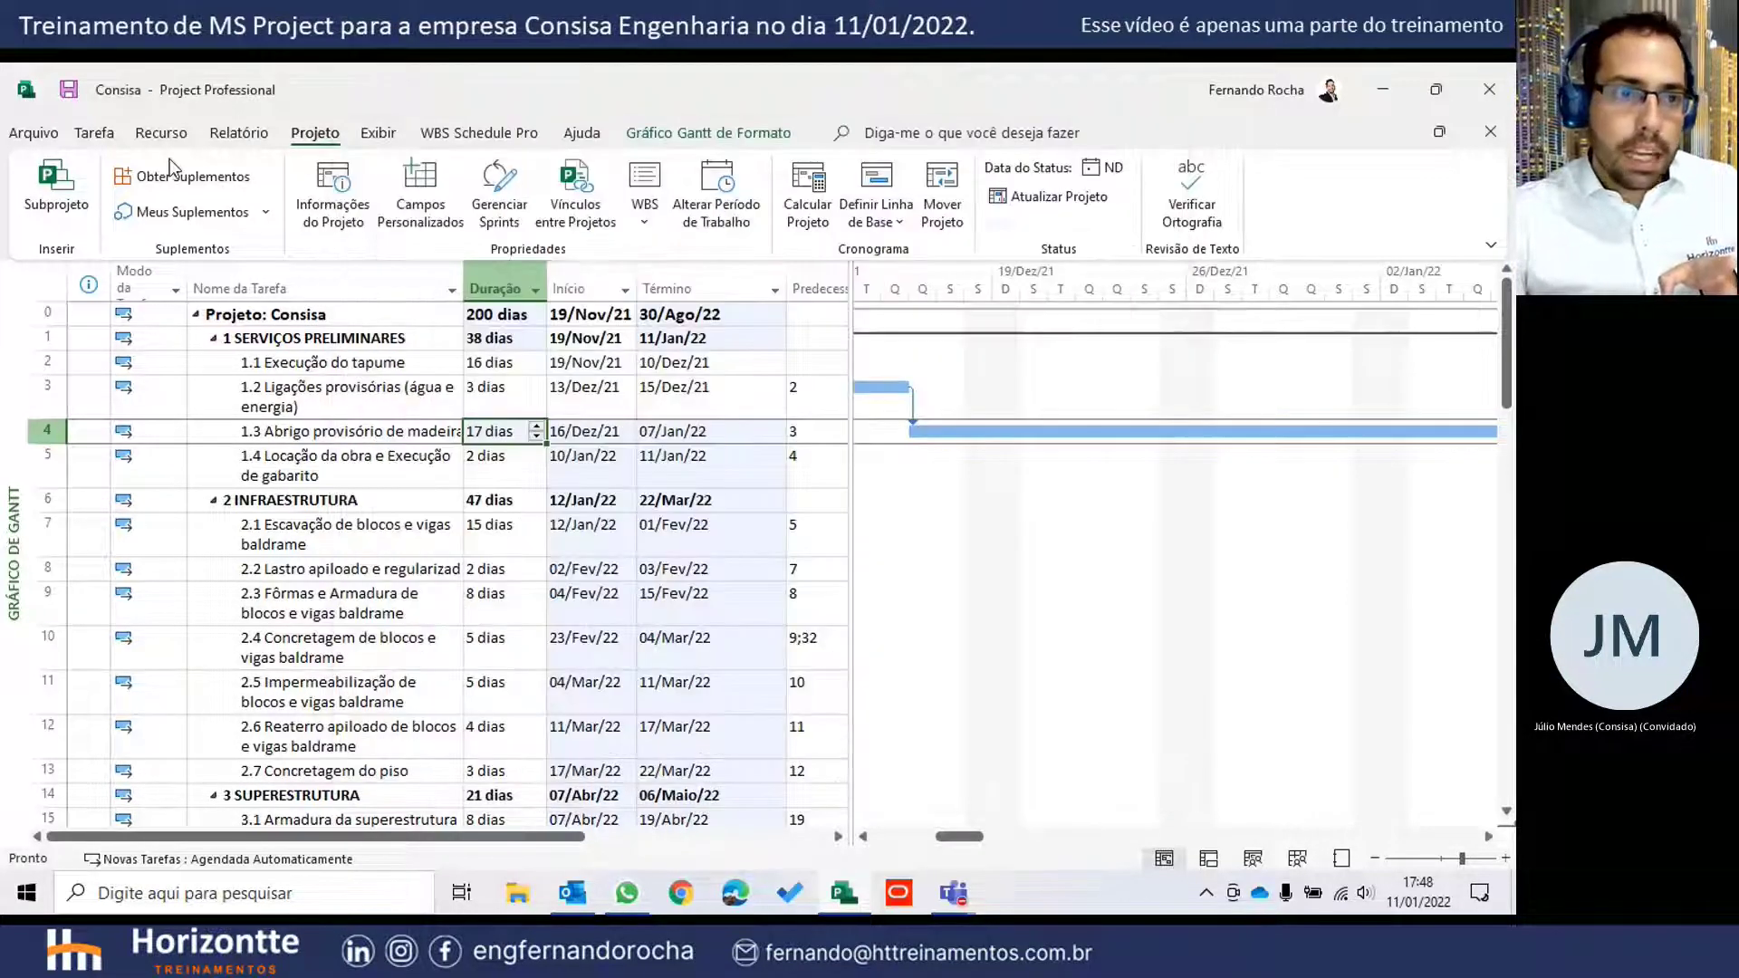
- Examine the hours per day in the project's Cronograma calendar options, and close them without changing anything
{"action": "left_click", "coordinate": [33, 133]}
{"action": "left_click", "coordinate": [90, 847]}
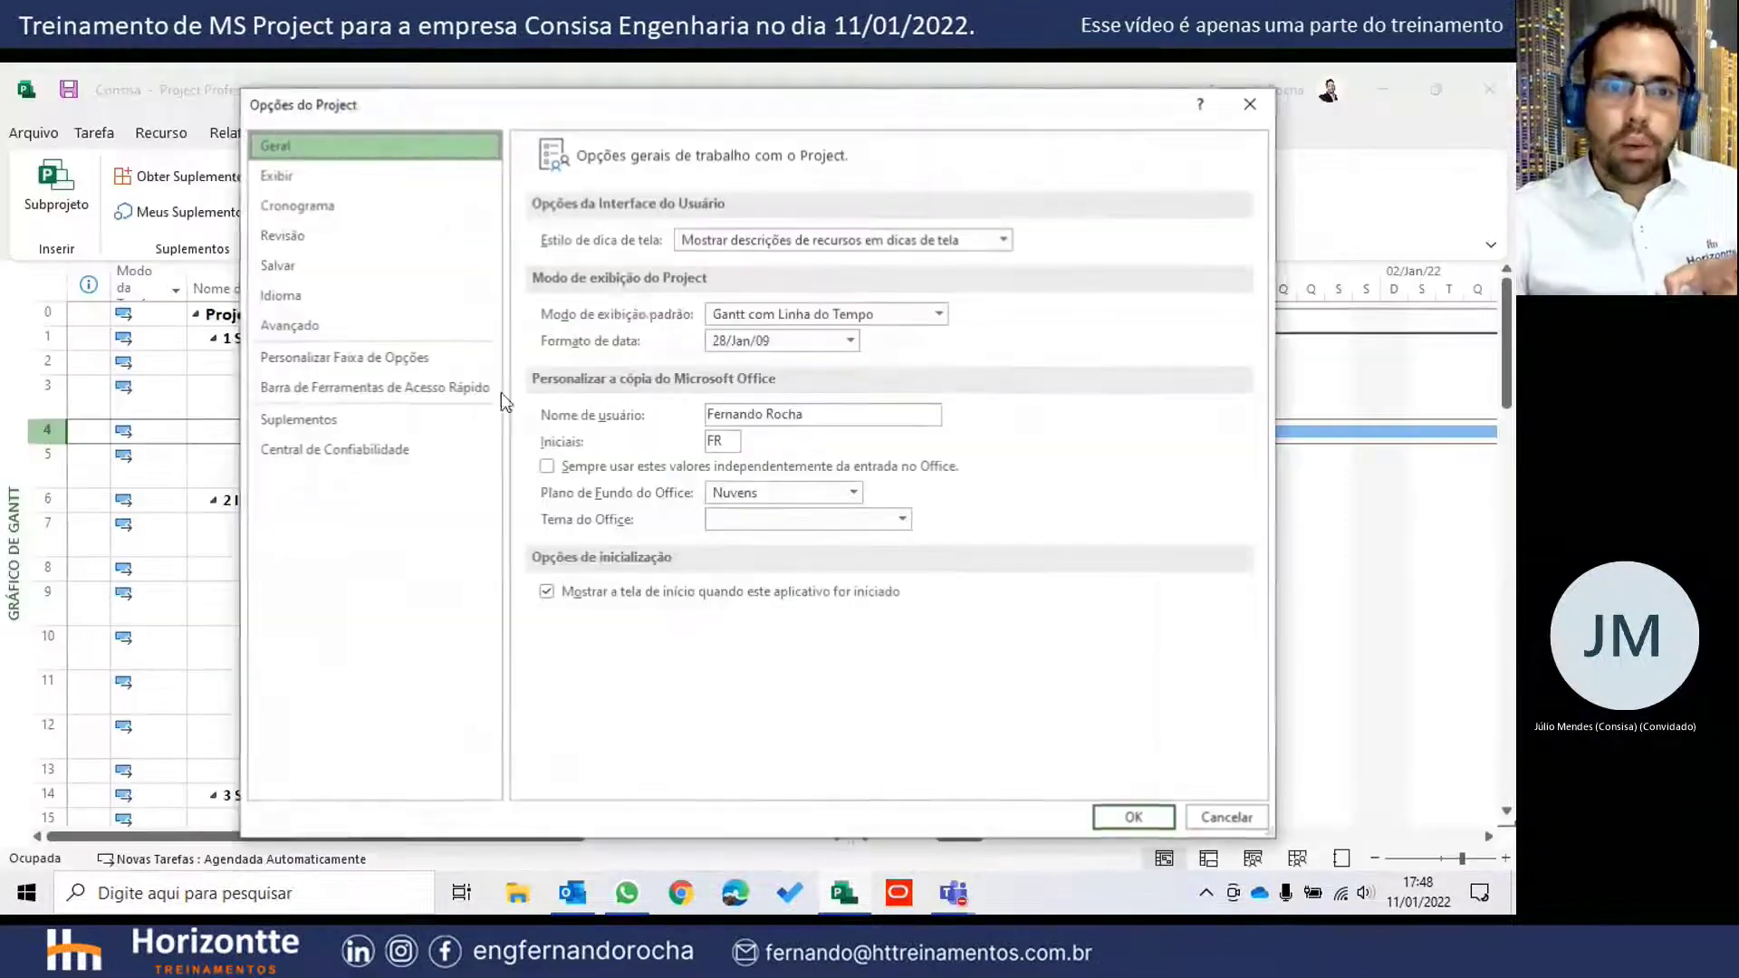
{"action": "left_click", "coordinate": [353, 208]}
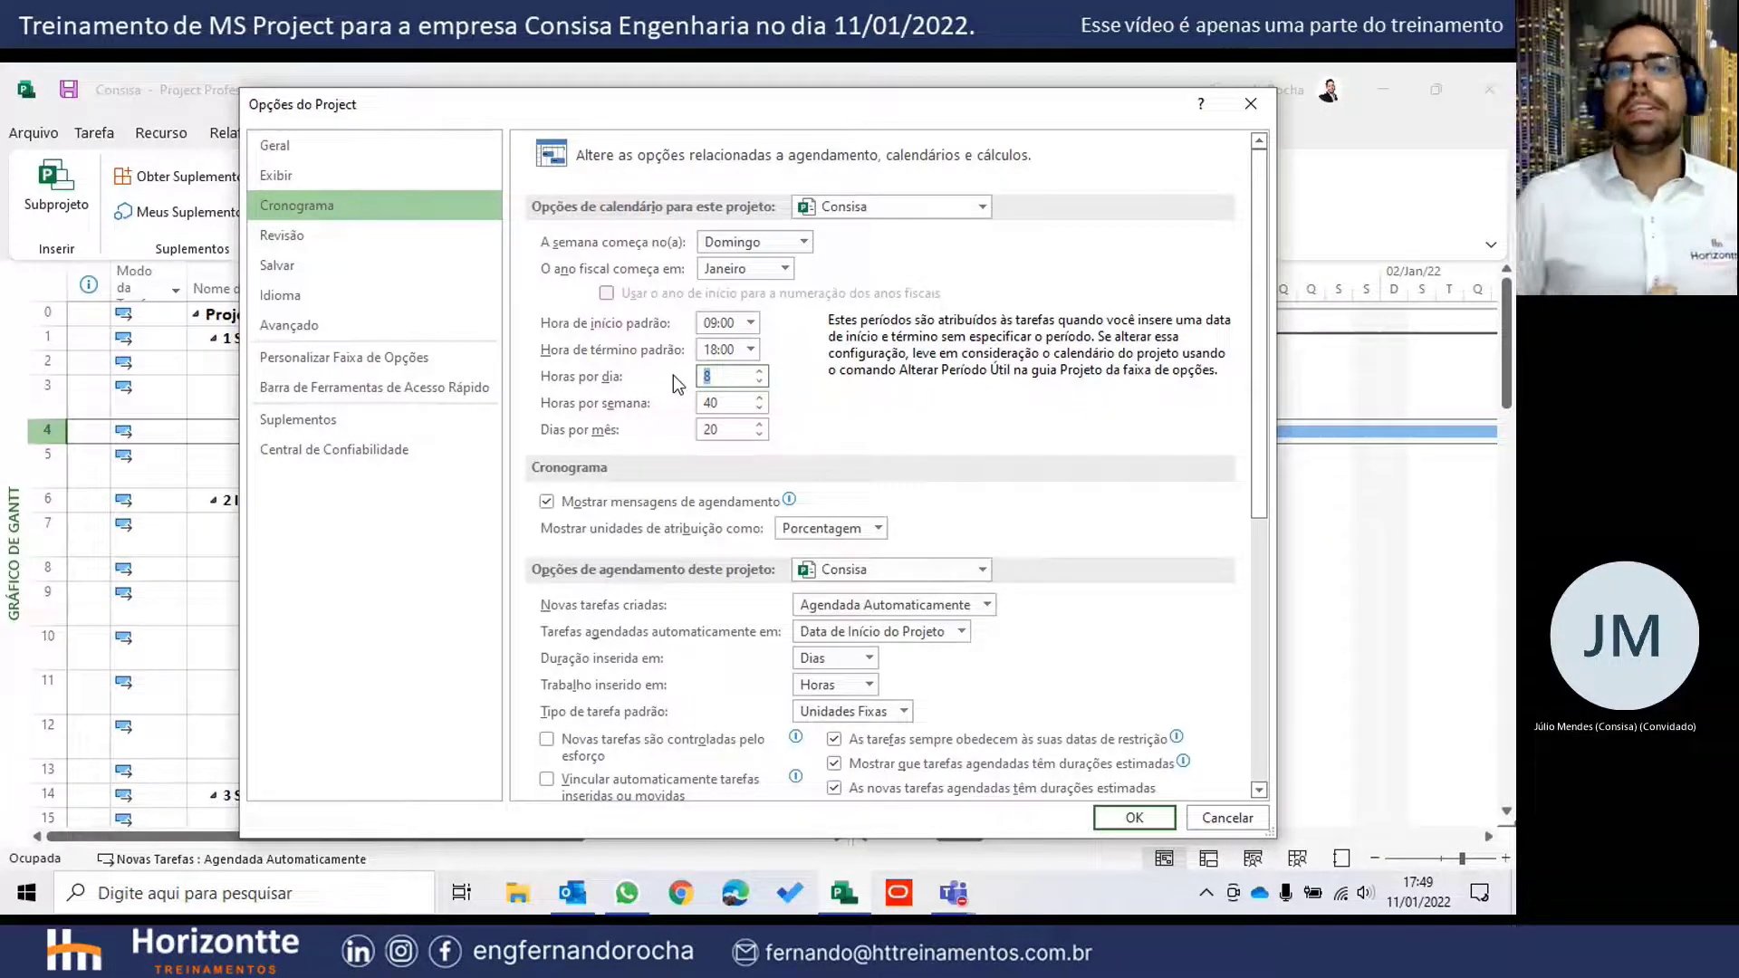
{"action": "left_click", "coordinate": [1253, 104]}
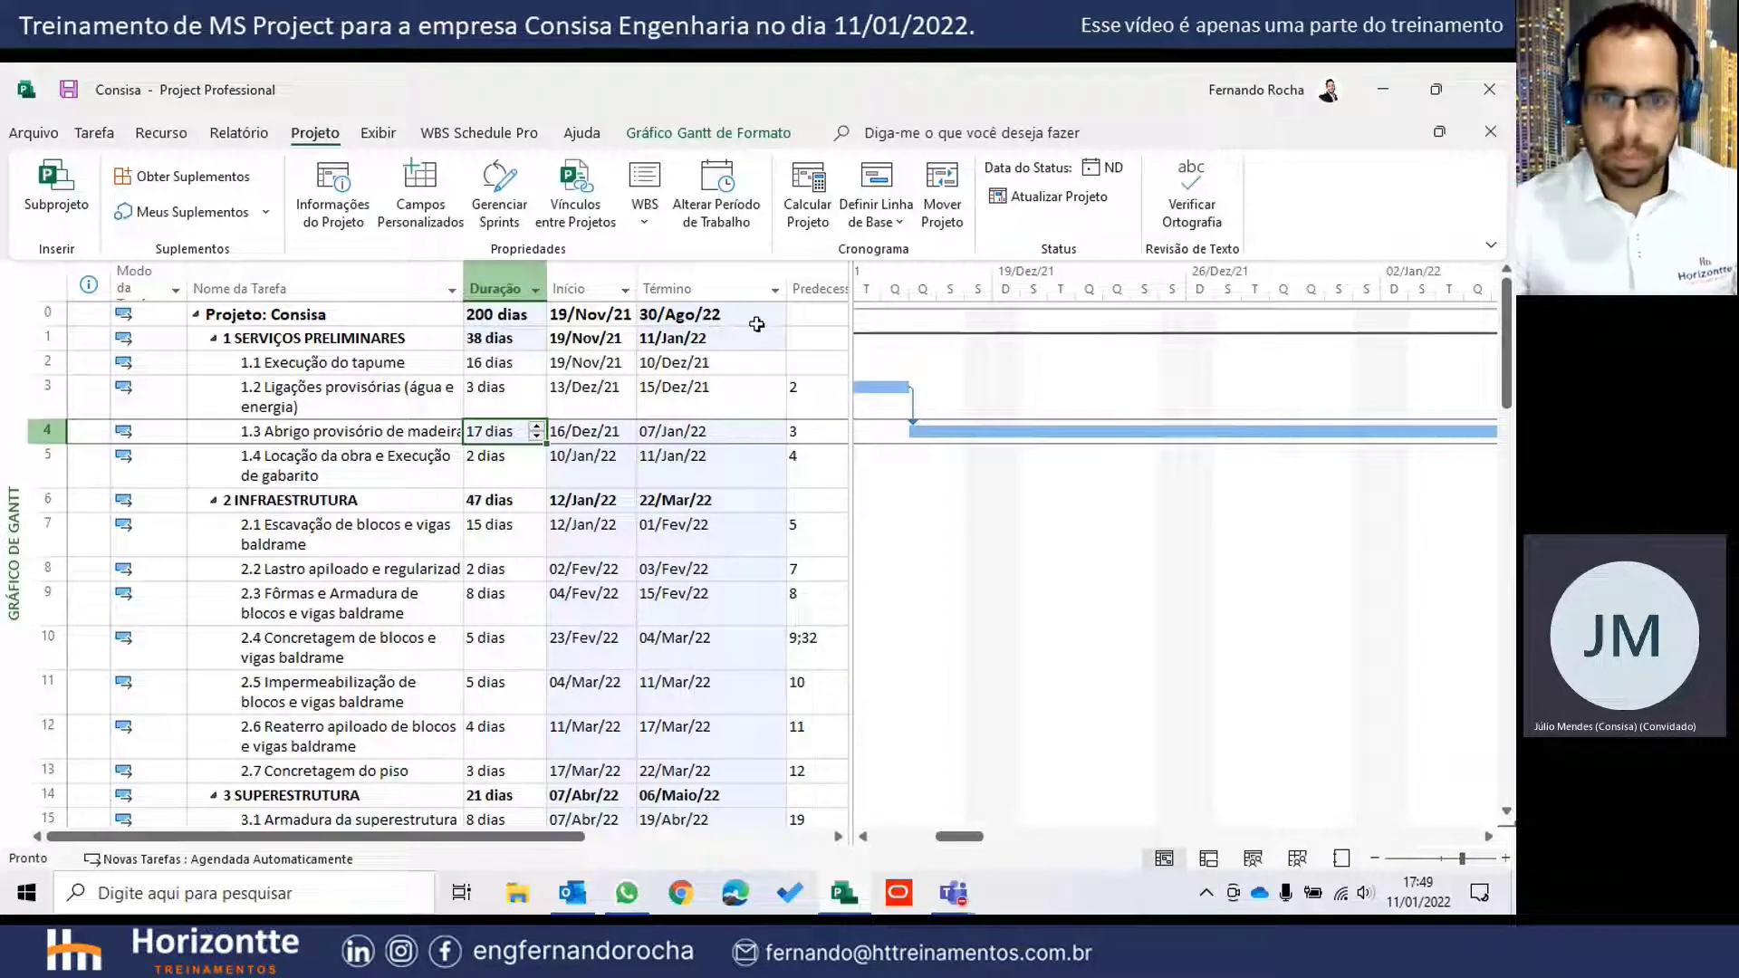
- Narrow the Término column and review the exceptions list of the project calendar, leaving the calendar unchanged
{"action": "left_click_drag", "start_coordinate": [784, 290], "coordinate": [745, 295]}
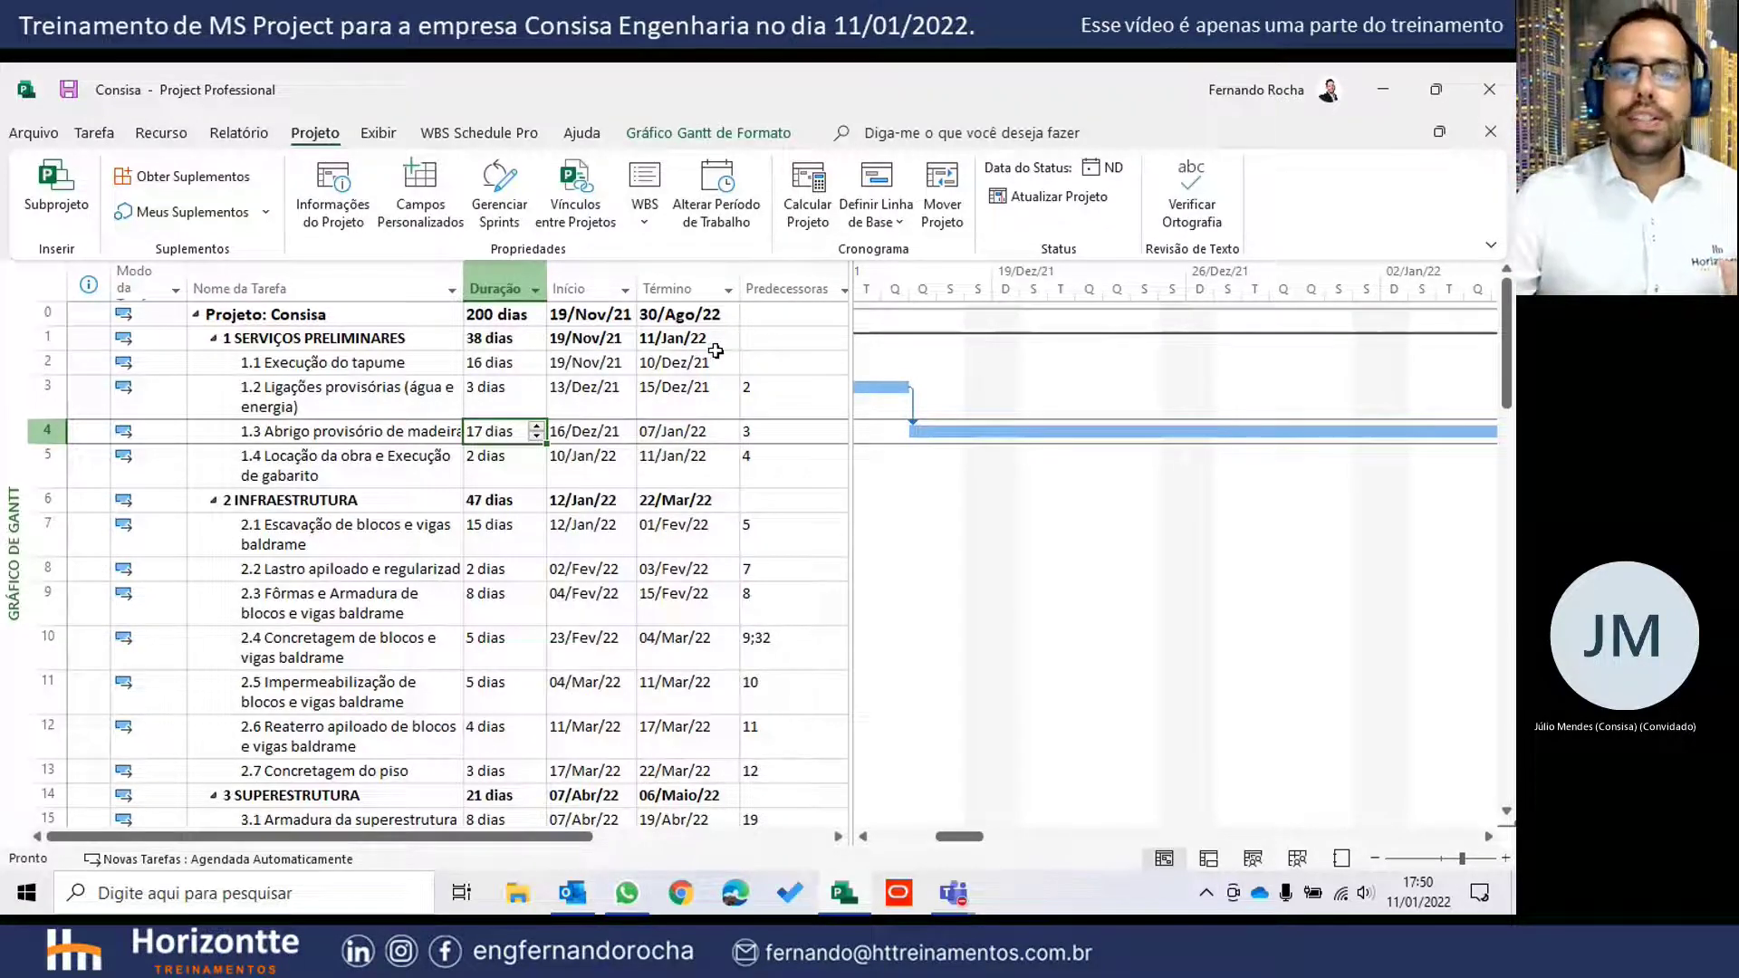
{"action": "left_click", "coordinate": [729, 209]}
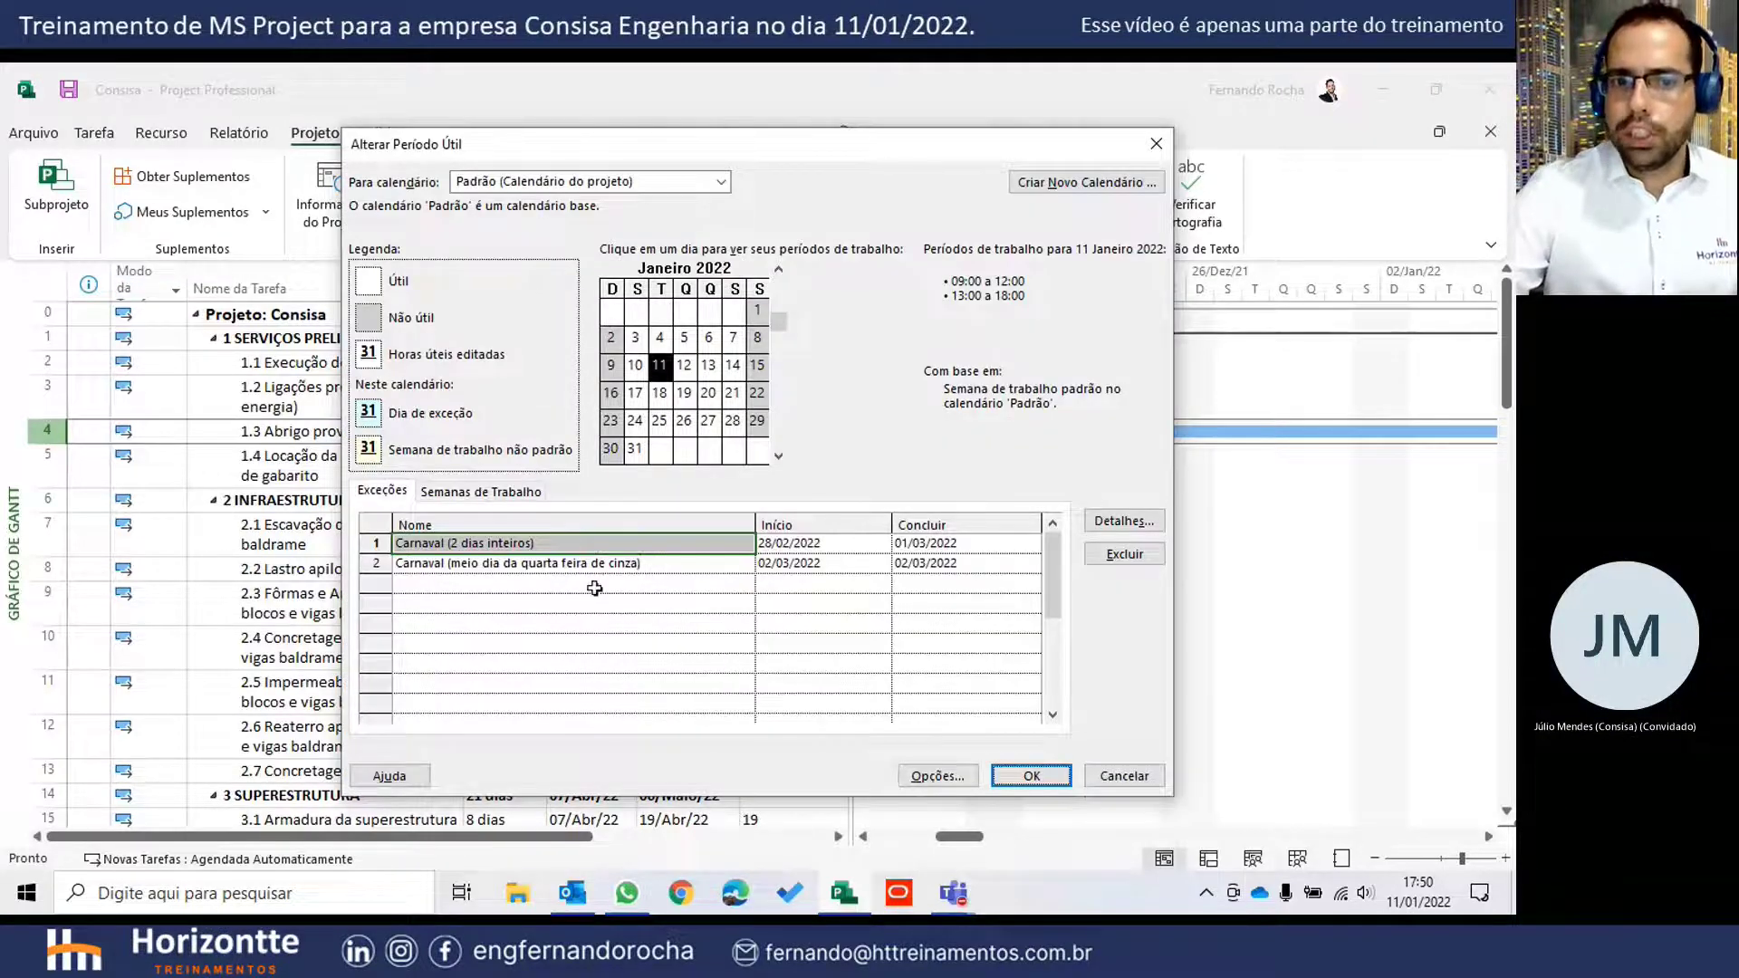
{"action": "left_click", "coordinate": [589, 584]}
{"action": "left_click", "coordinate": [1155, 144]}
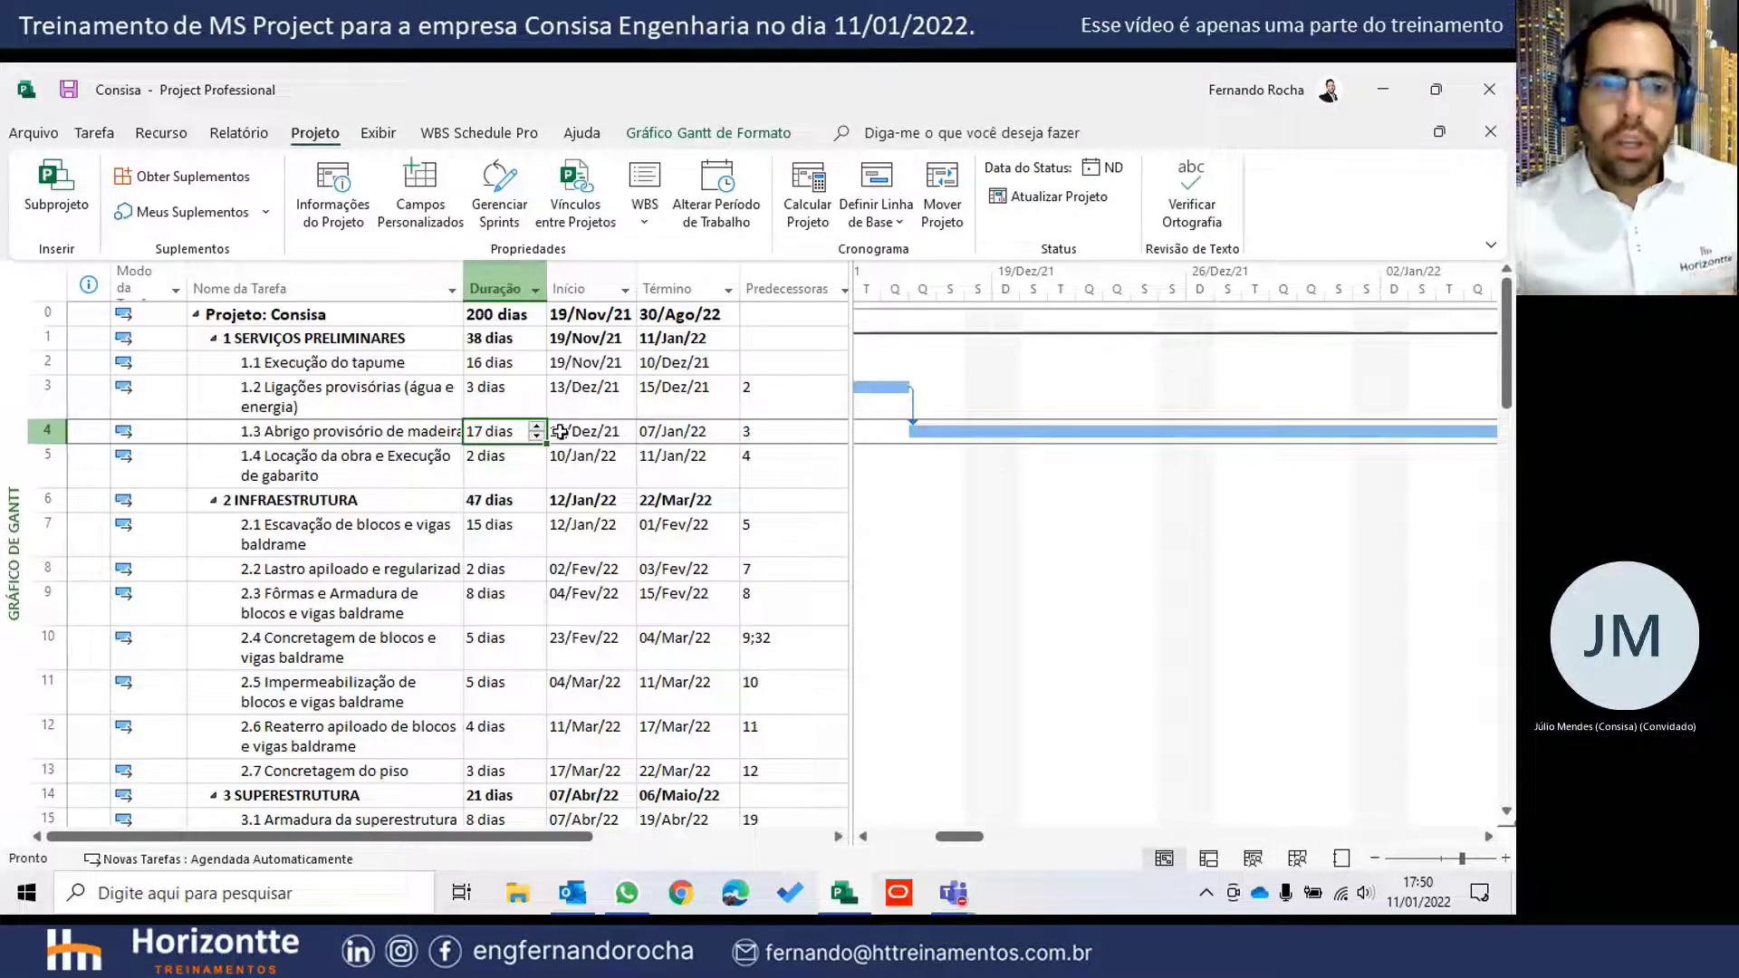
- Examine the duration, start and finish dates of task 1.3 Abrigo provisório de madeira
{"action": "left_click", "coordinate": [303, 428]}
{"action": "left_click", "coordinate": [531, 429]}
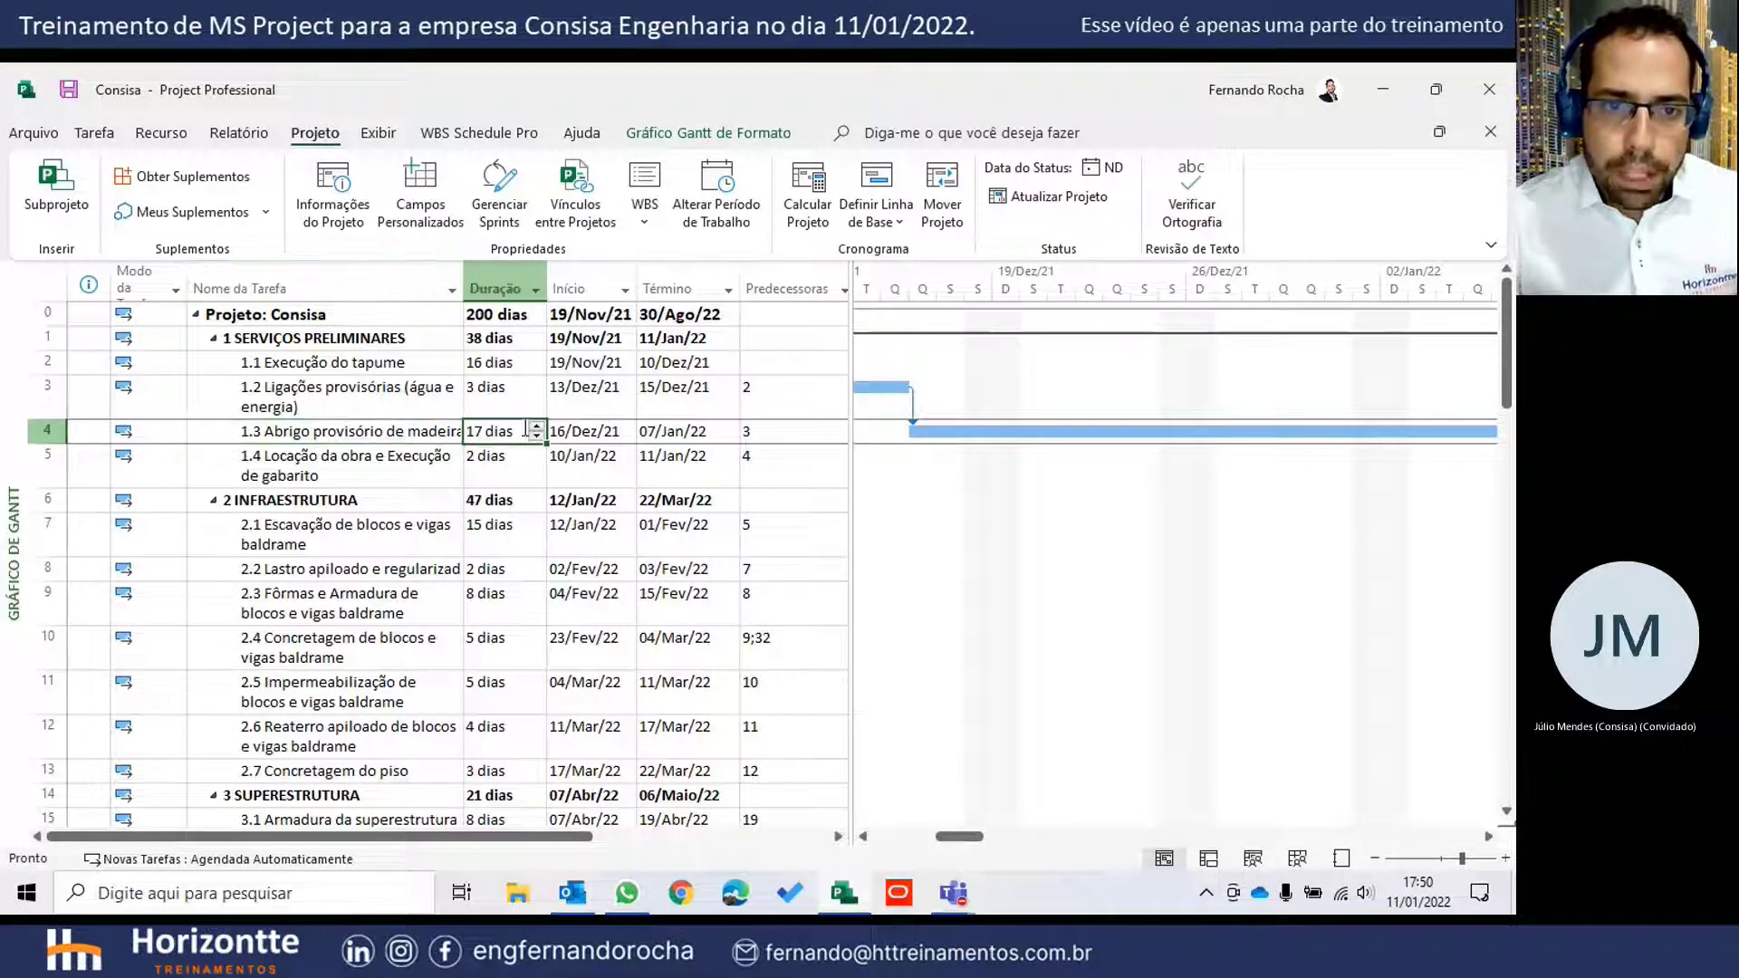
{"action": "left_click_drag", "start_coordinate": [506, 429], "coordinate": [666, 430]}
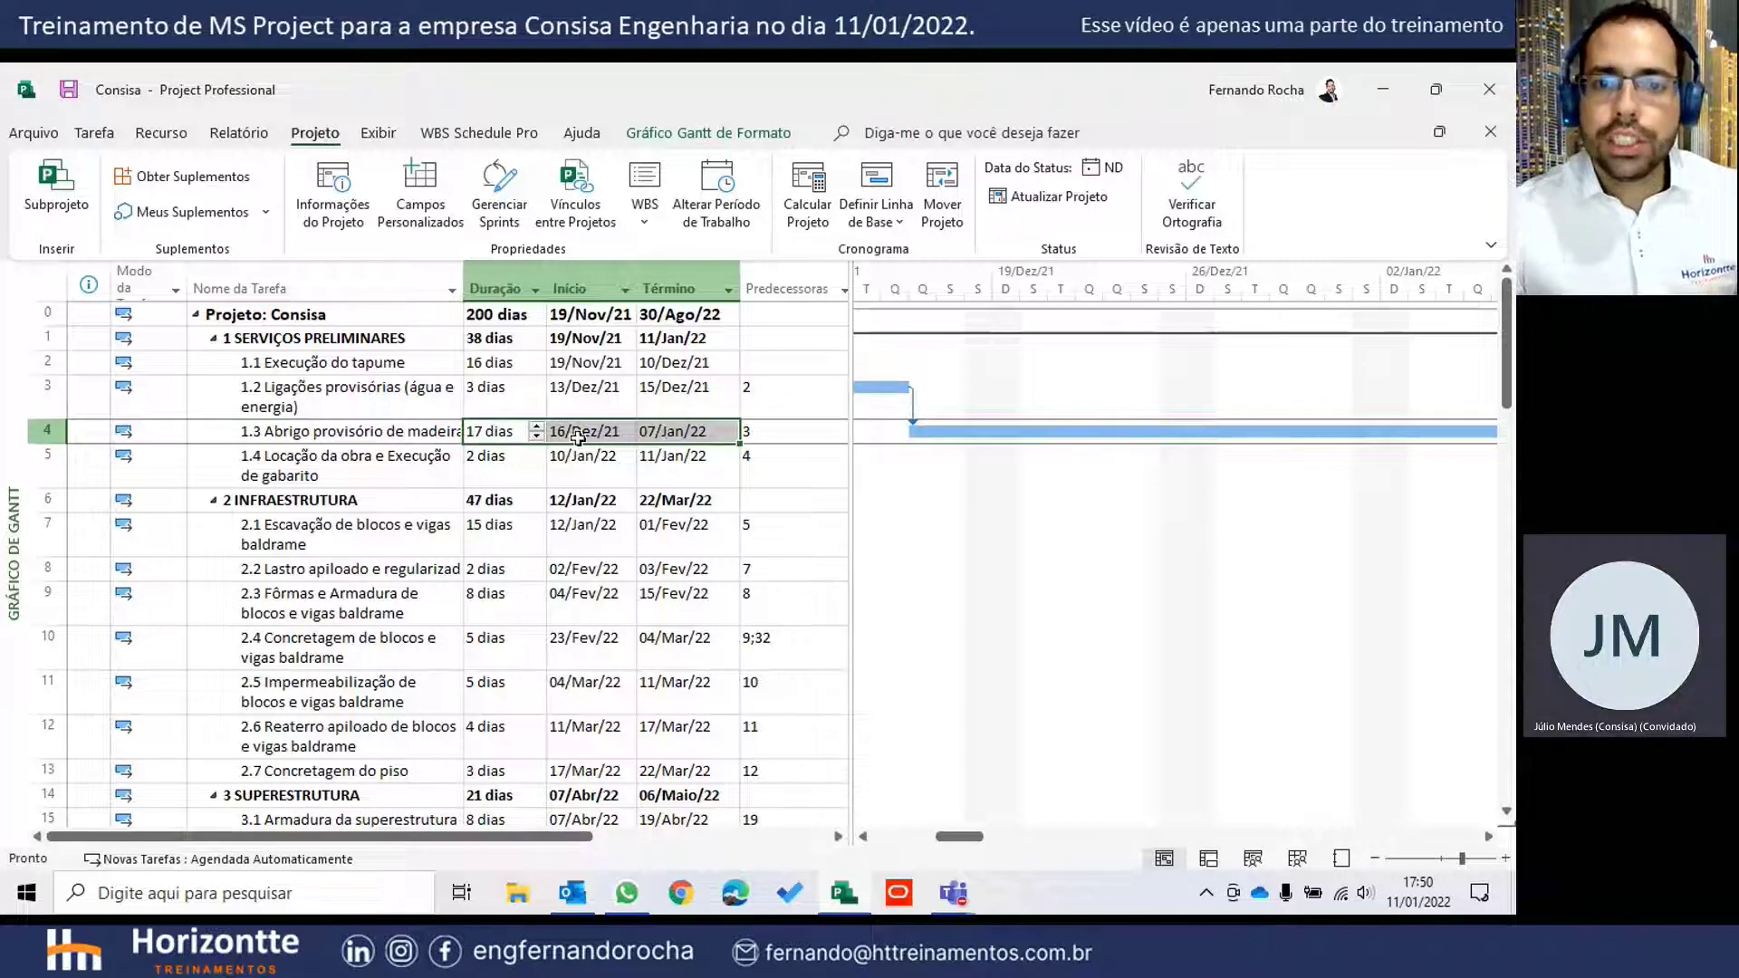
{"action": "left_click", "coordinate": [429, 432]}
{"action": "left_click", "coordinate": [500, 432]}
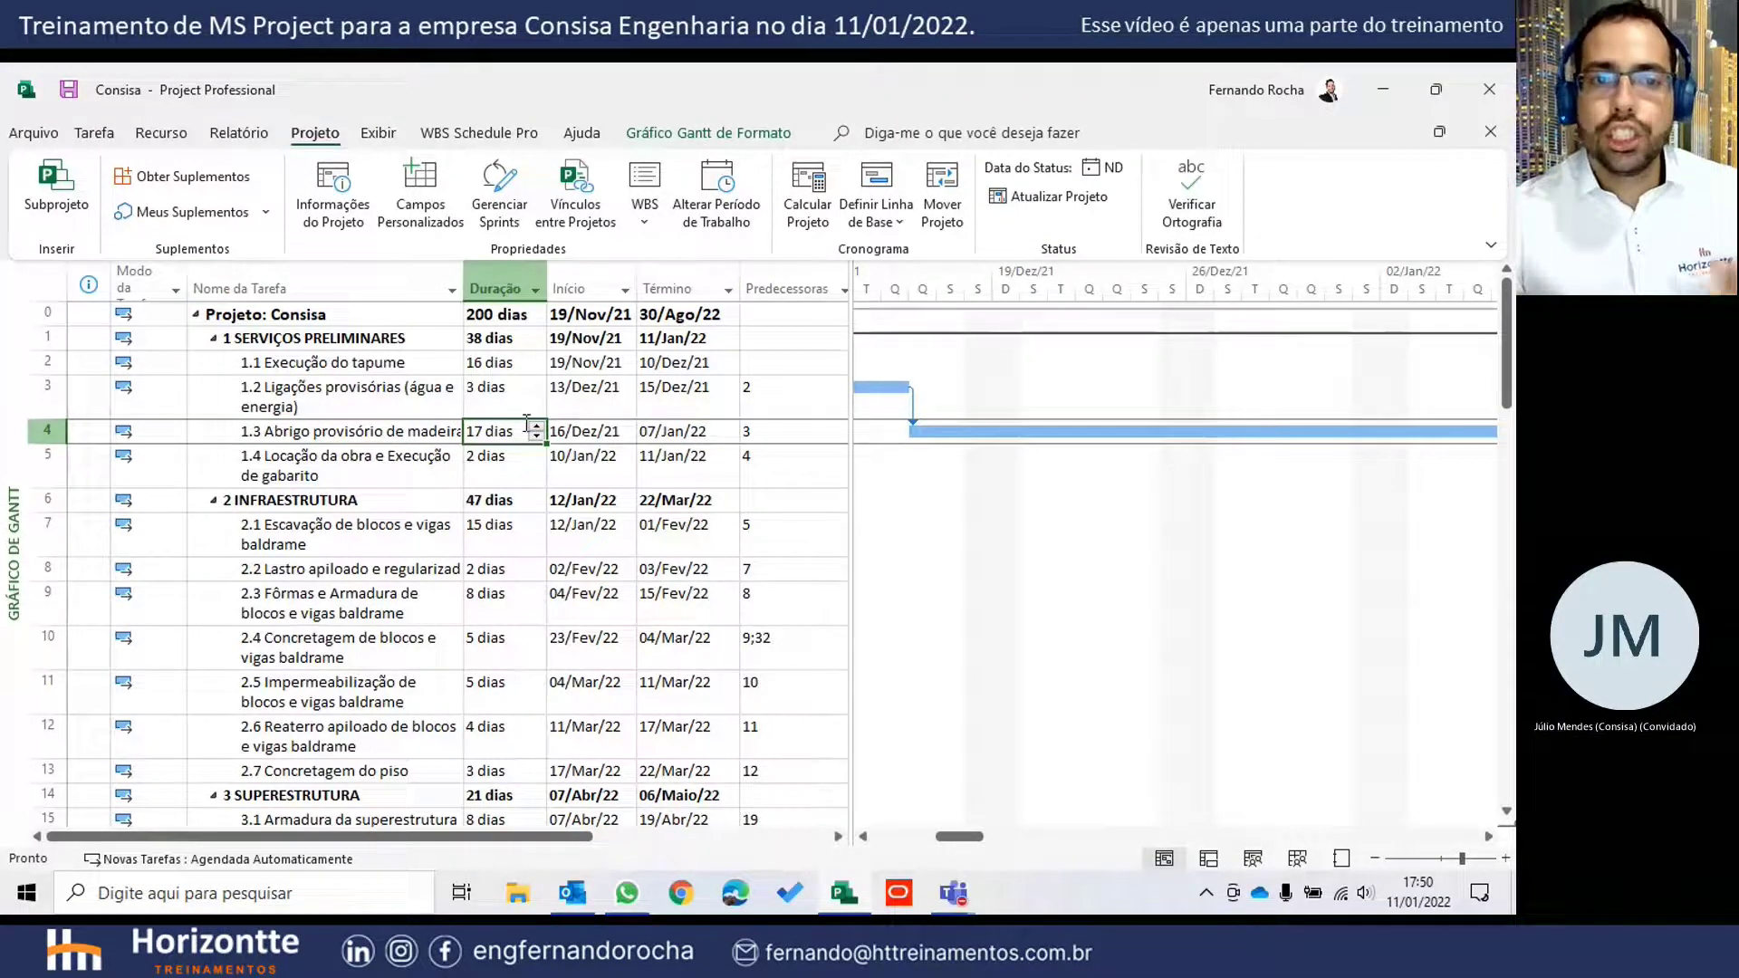
{"action": "left_click", "coordinate": [598, 435]}
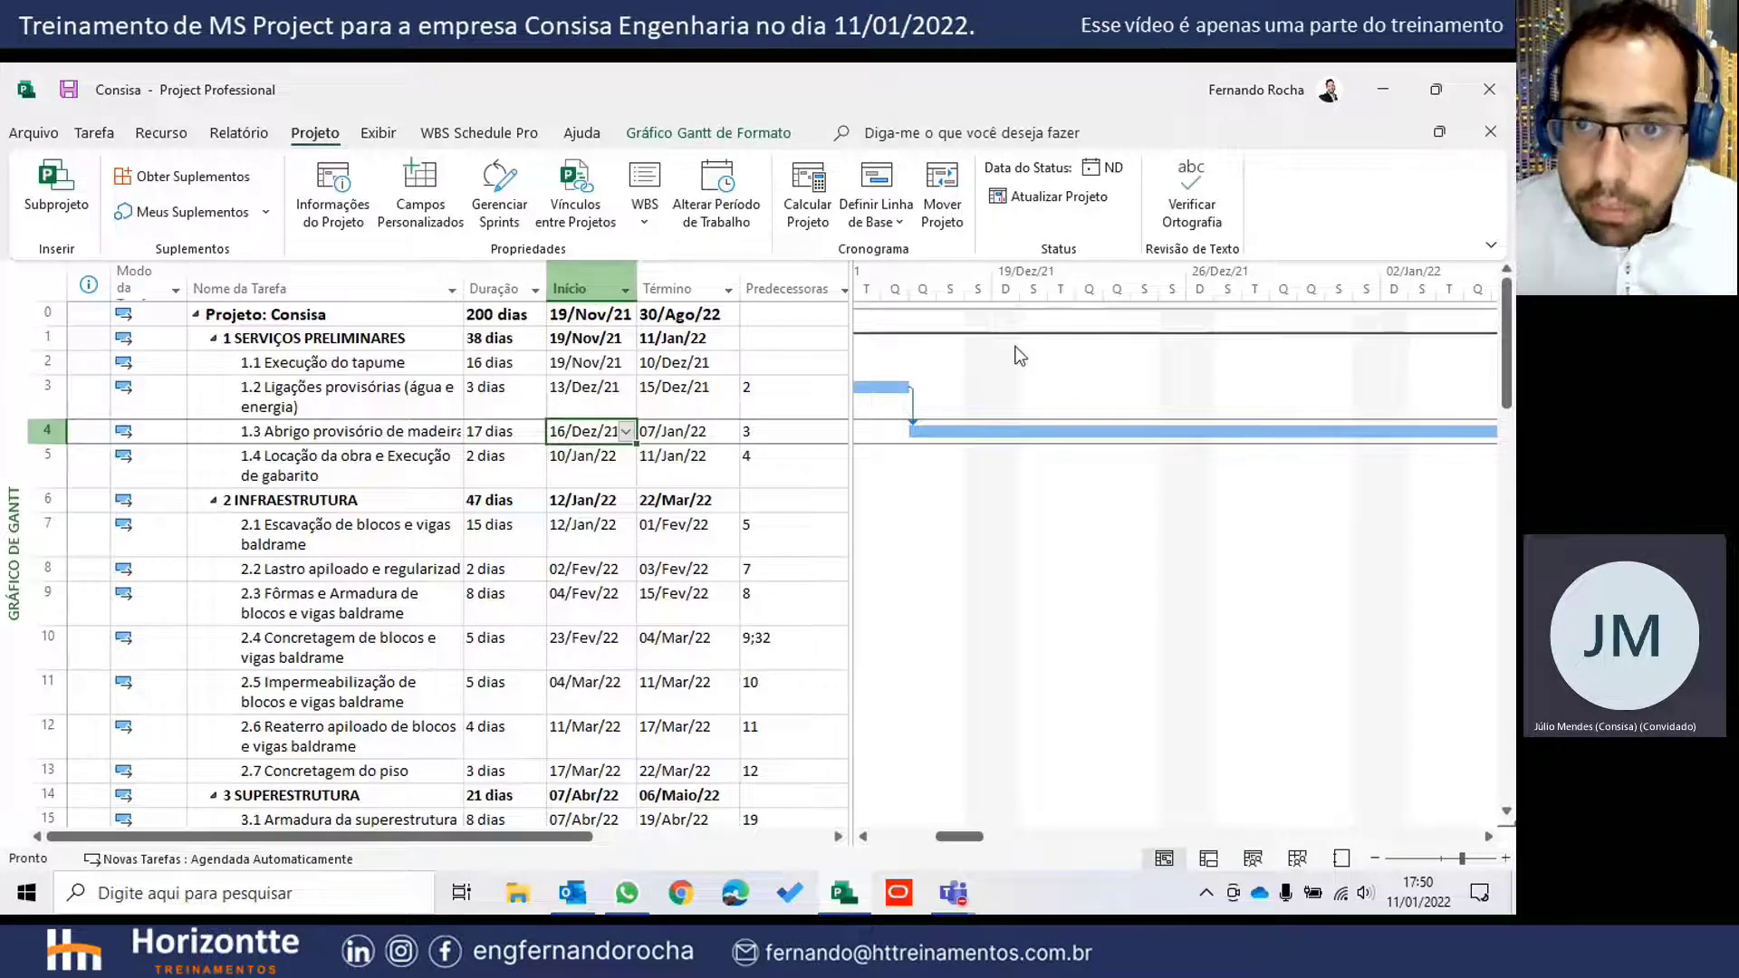
- Set the nonworking time colour of the Gantt chart's timescale to light orange
{"action": "right_click", "coordinate": [1061, 288]}
{"action": "left_click", "coordinate": [1118, 302]}
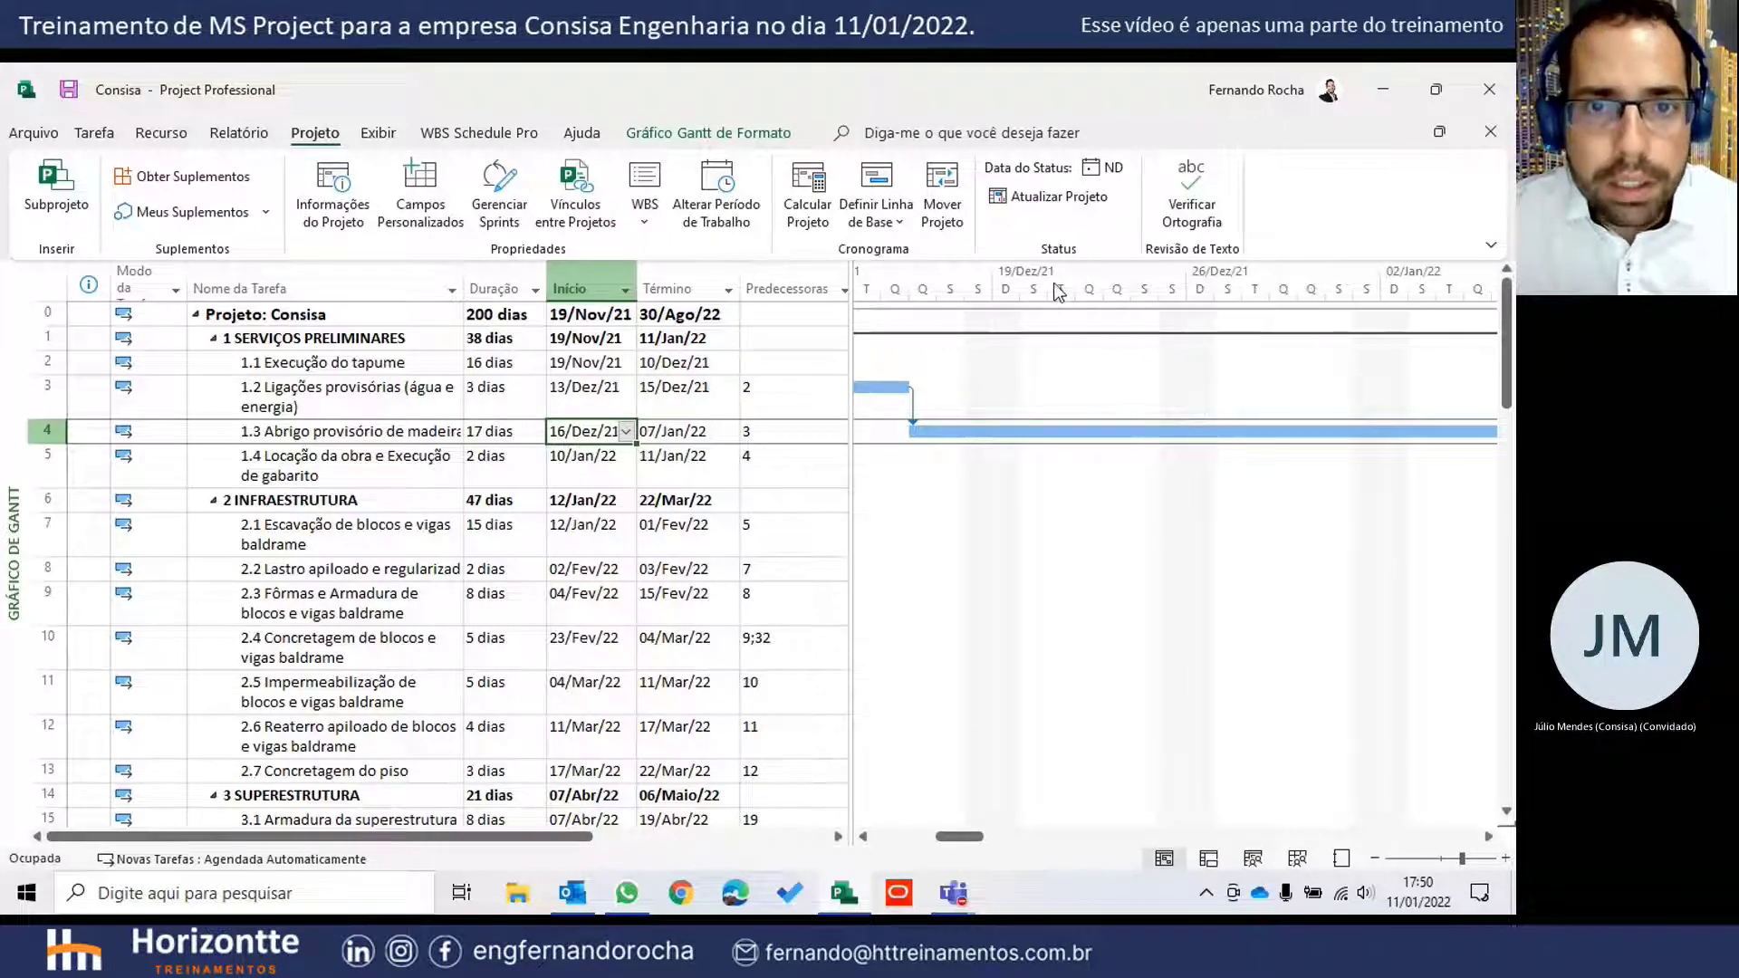
{"action": "left_click", "coordinate": [784, 326]}
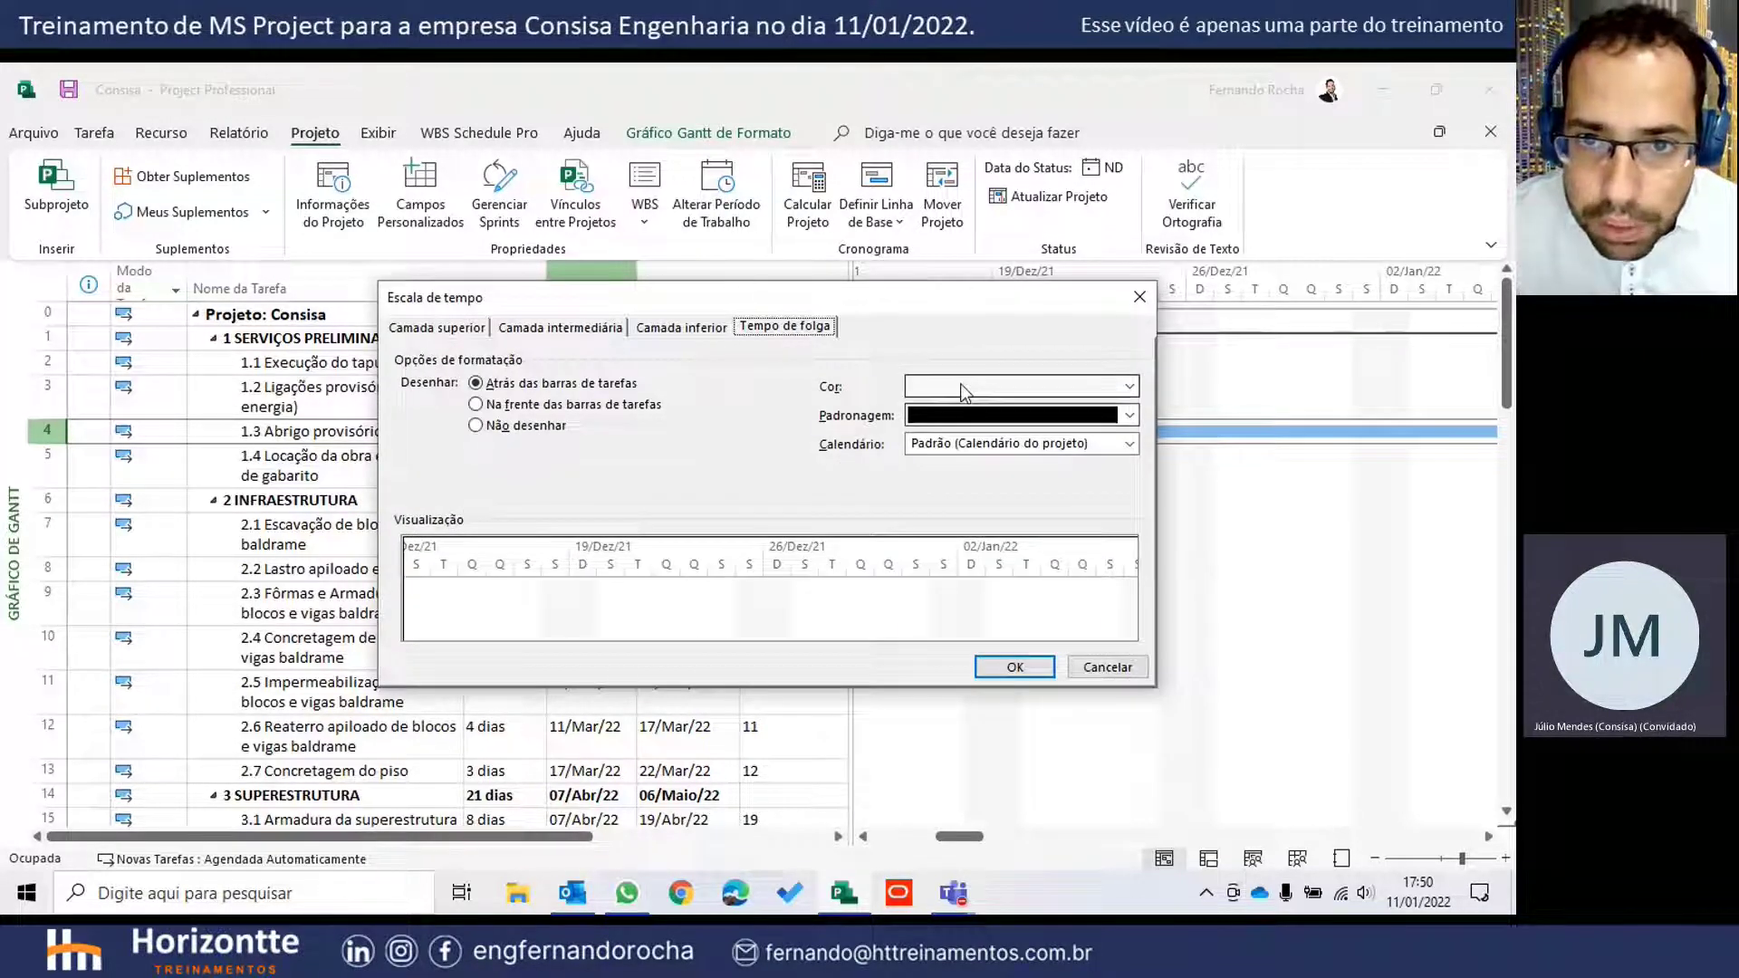
{"action": "left_click", "coordinate": [1128, 387]}
{"action": "left_click", "coordinate": [1011, 541]}
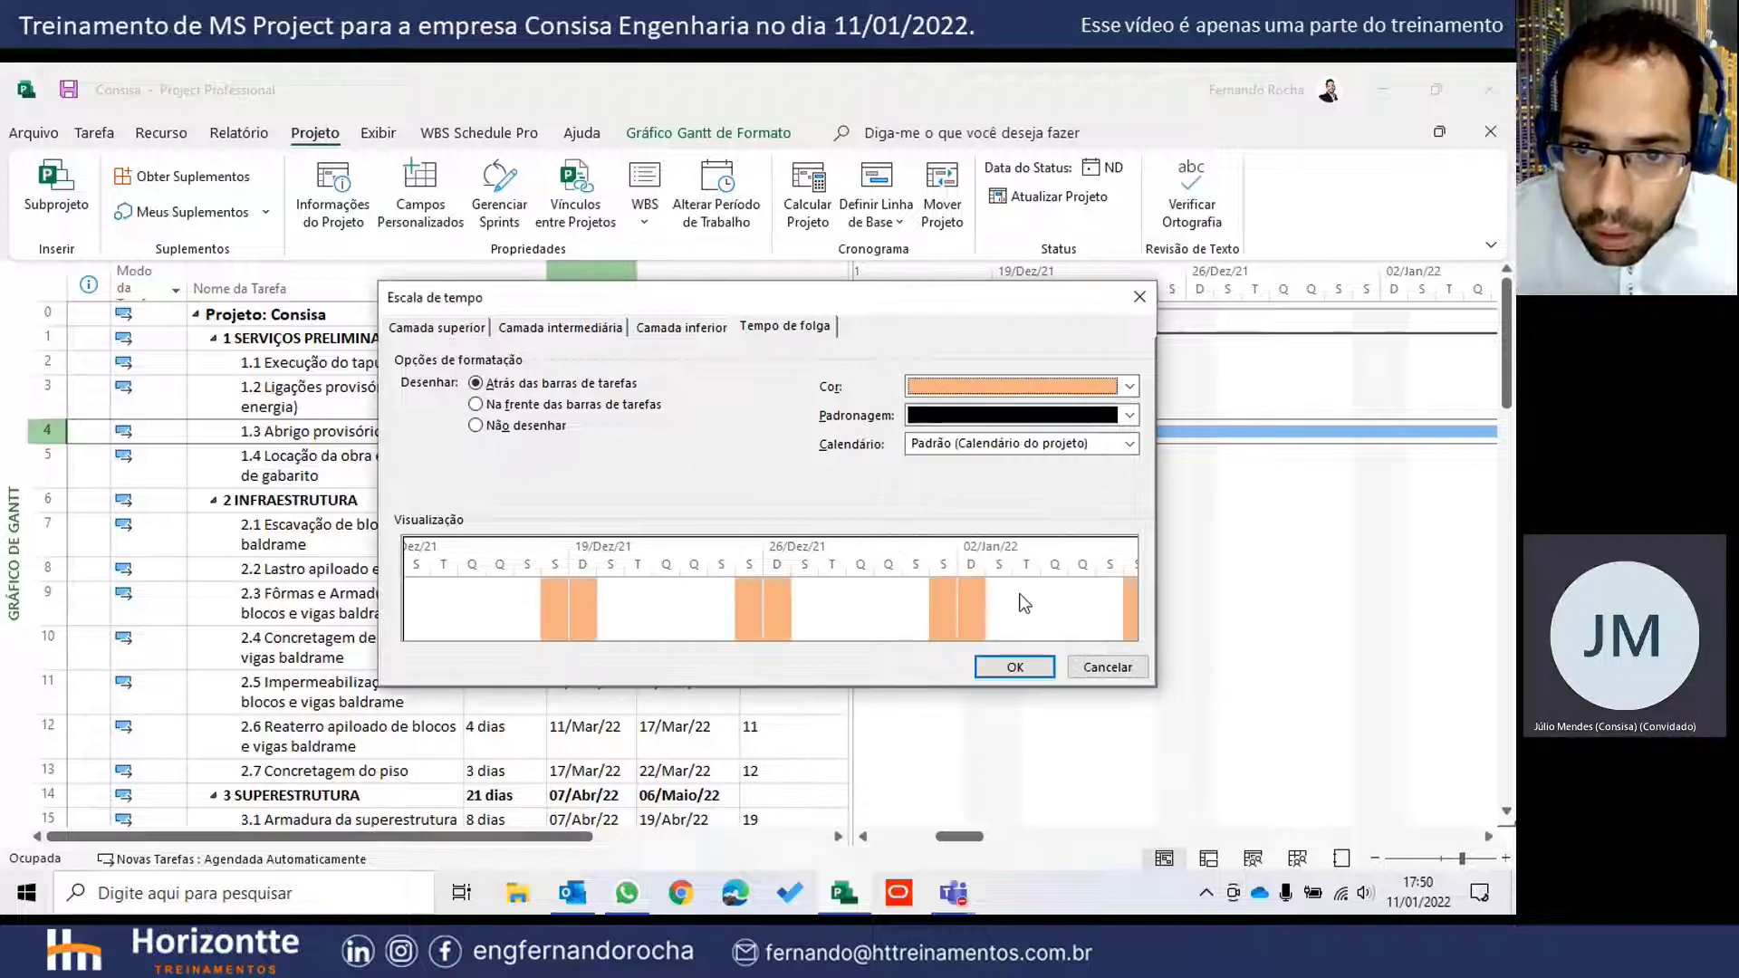
{"action": "left_click", "coordinate": [1032, 664]}
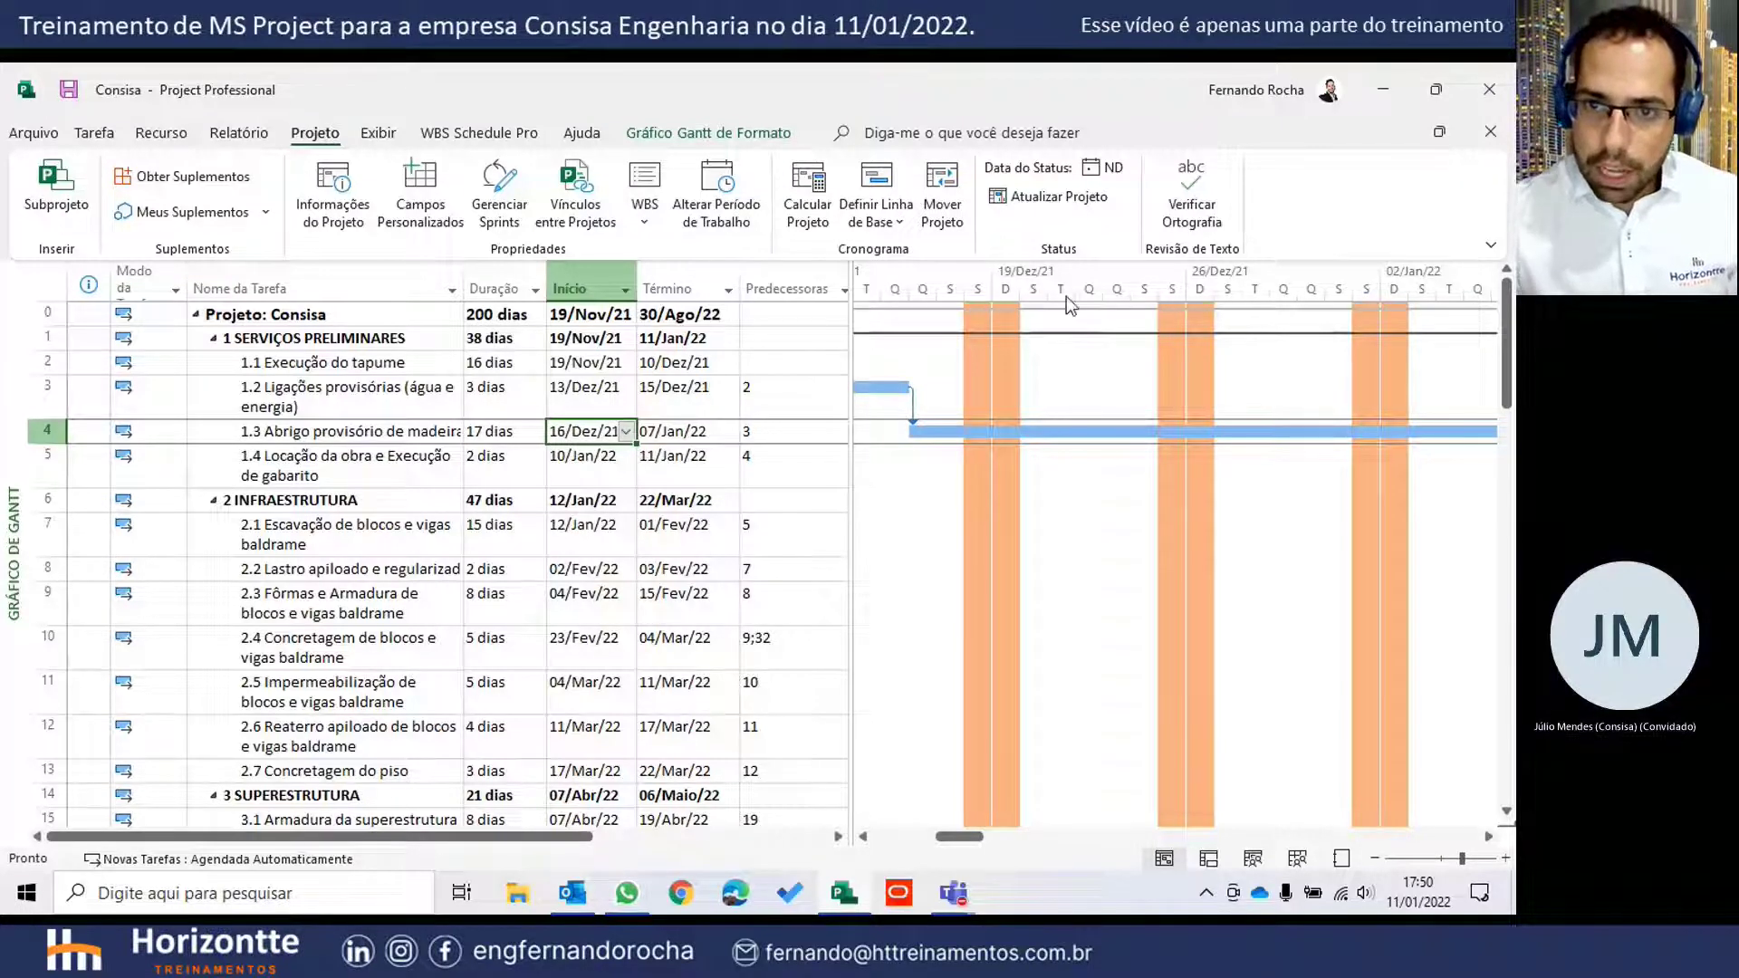
- Add an exception named Feriado teste to the Padrão project calendar
{"action": "left_click", "coordinate": [702, 434]}
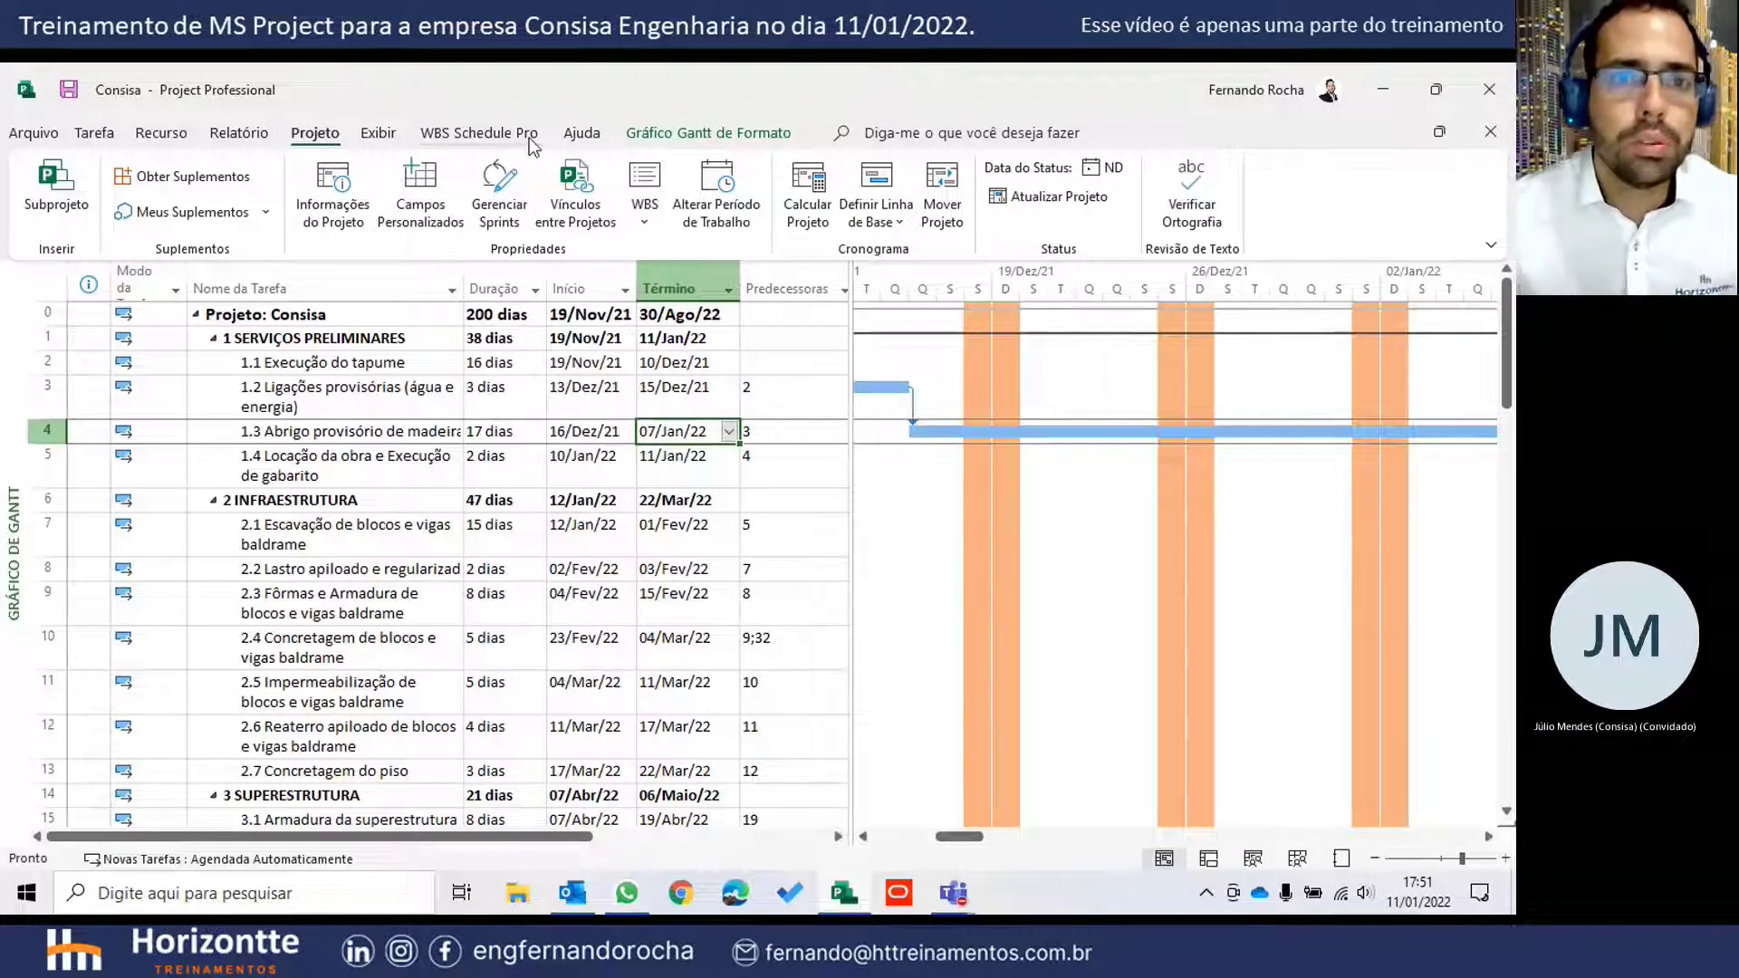
{"action": "left_click", "coordinate": [722, 214]}
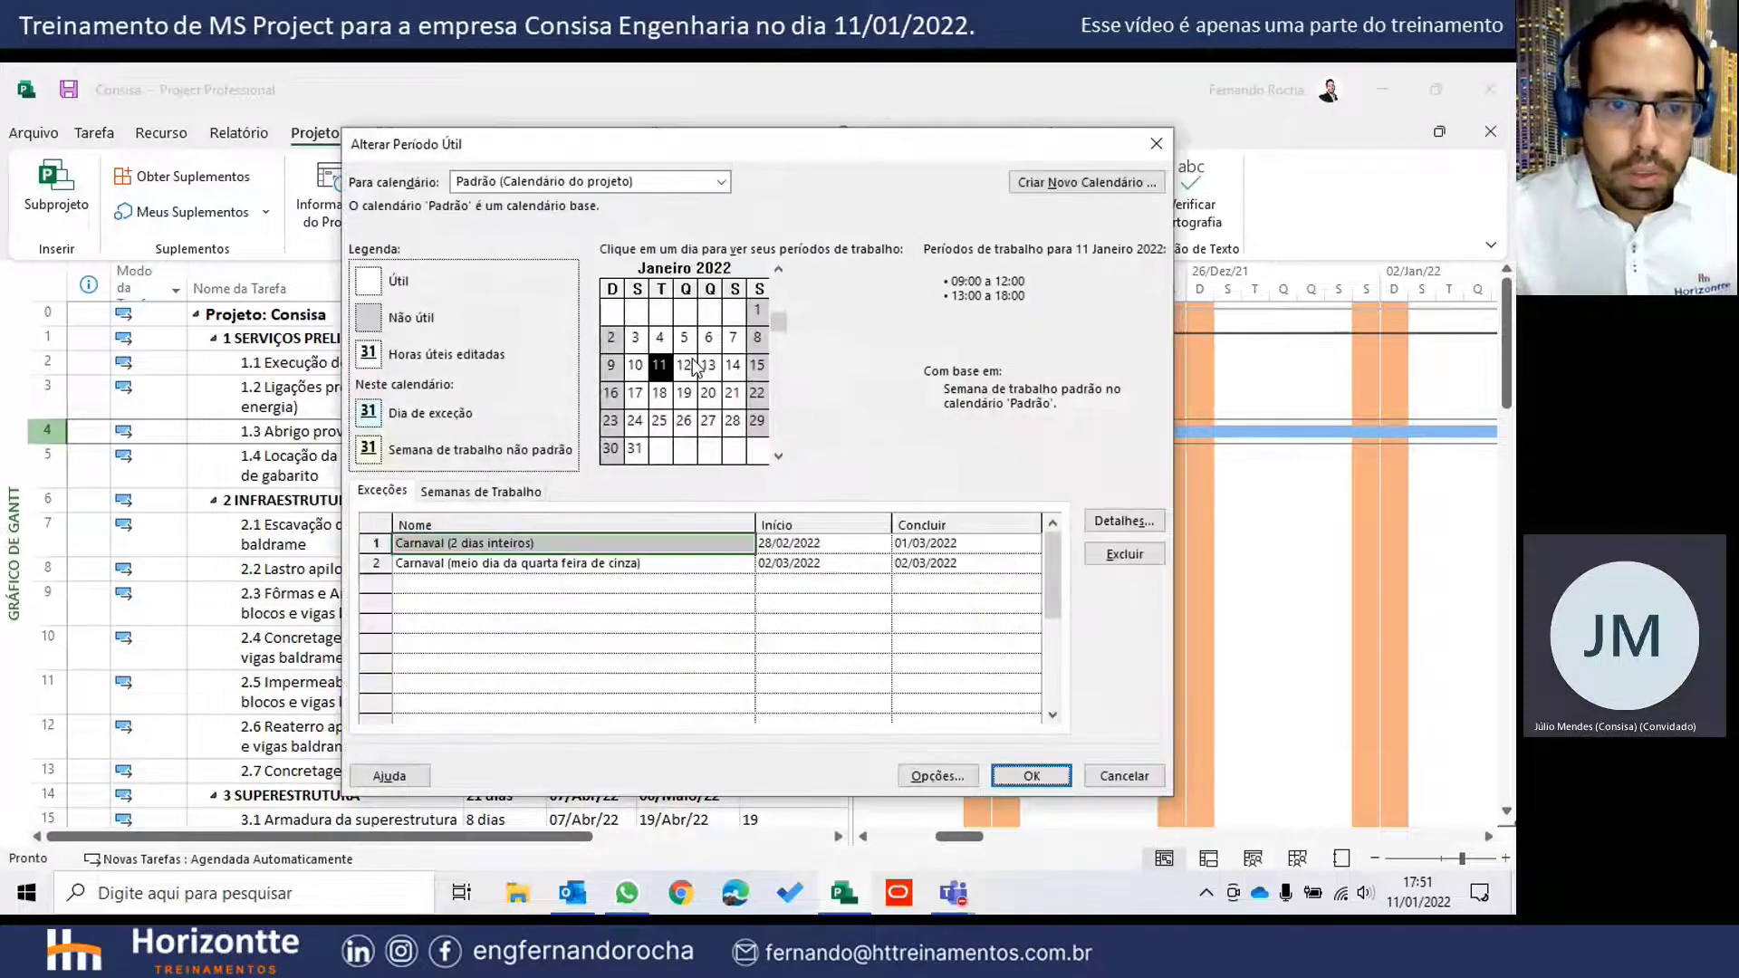
{"action": "left_click", "coordinate": [556, 586]}
{"action": "type", "text": "F"}
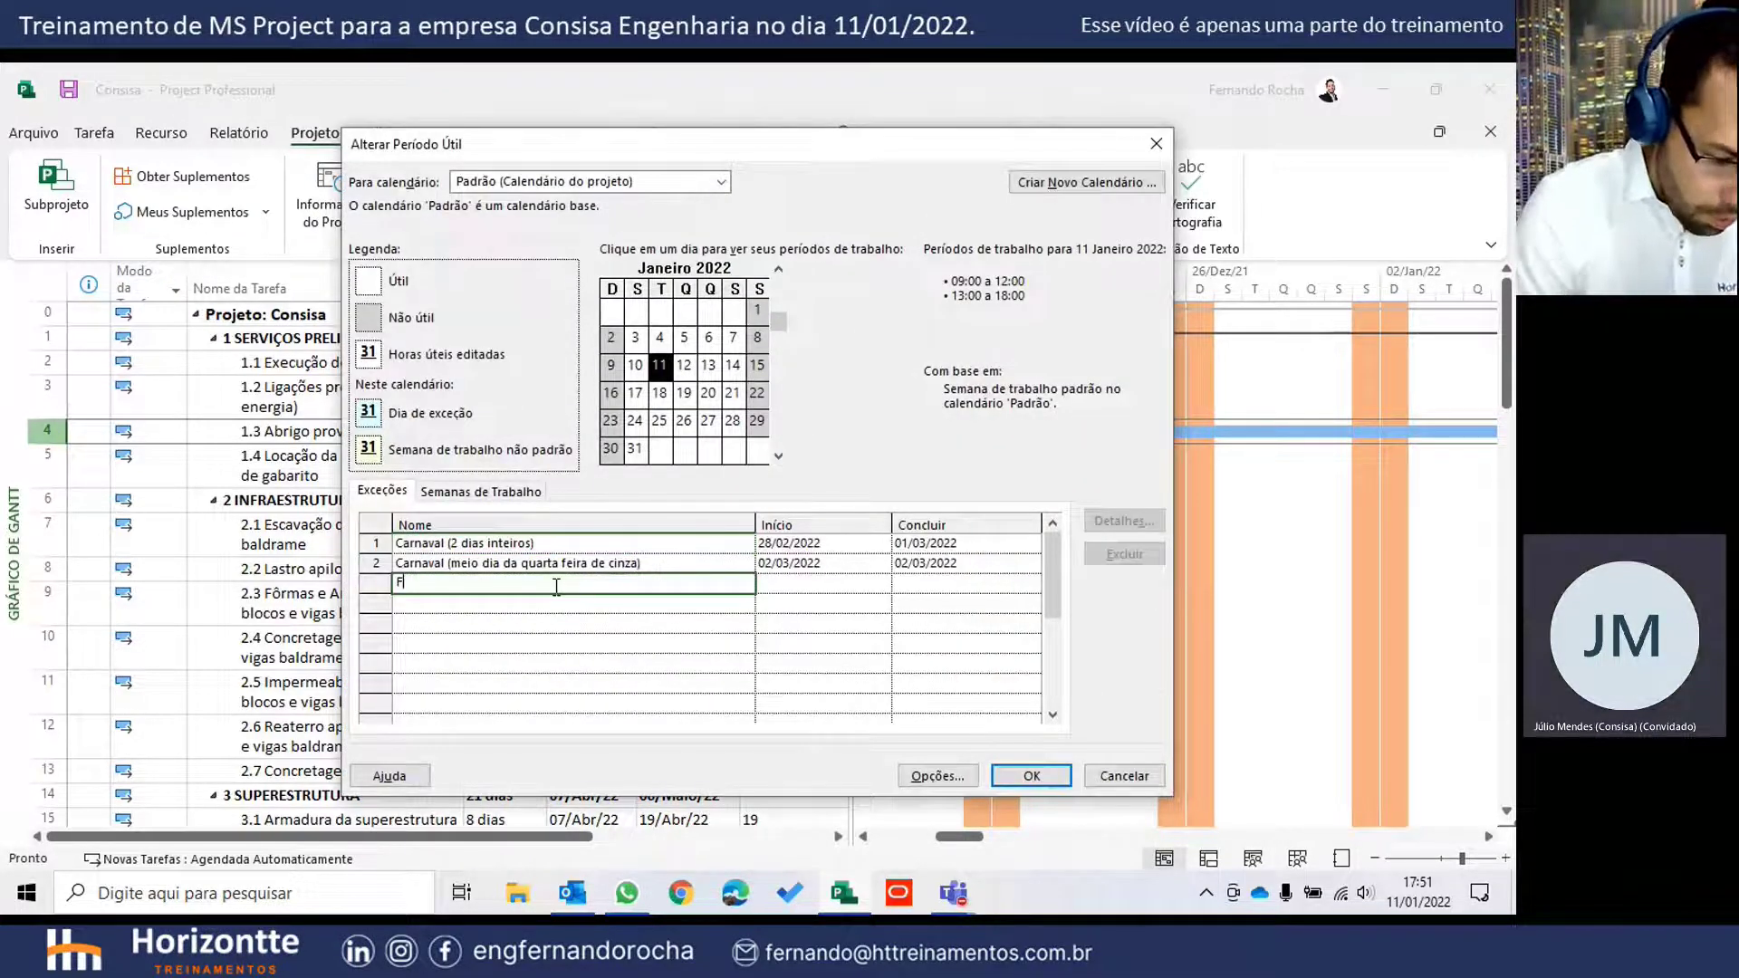
{"action": "type", "text": "eriado teste"}
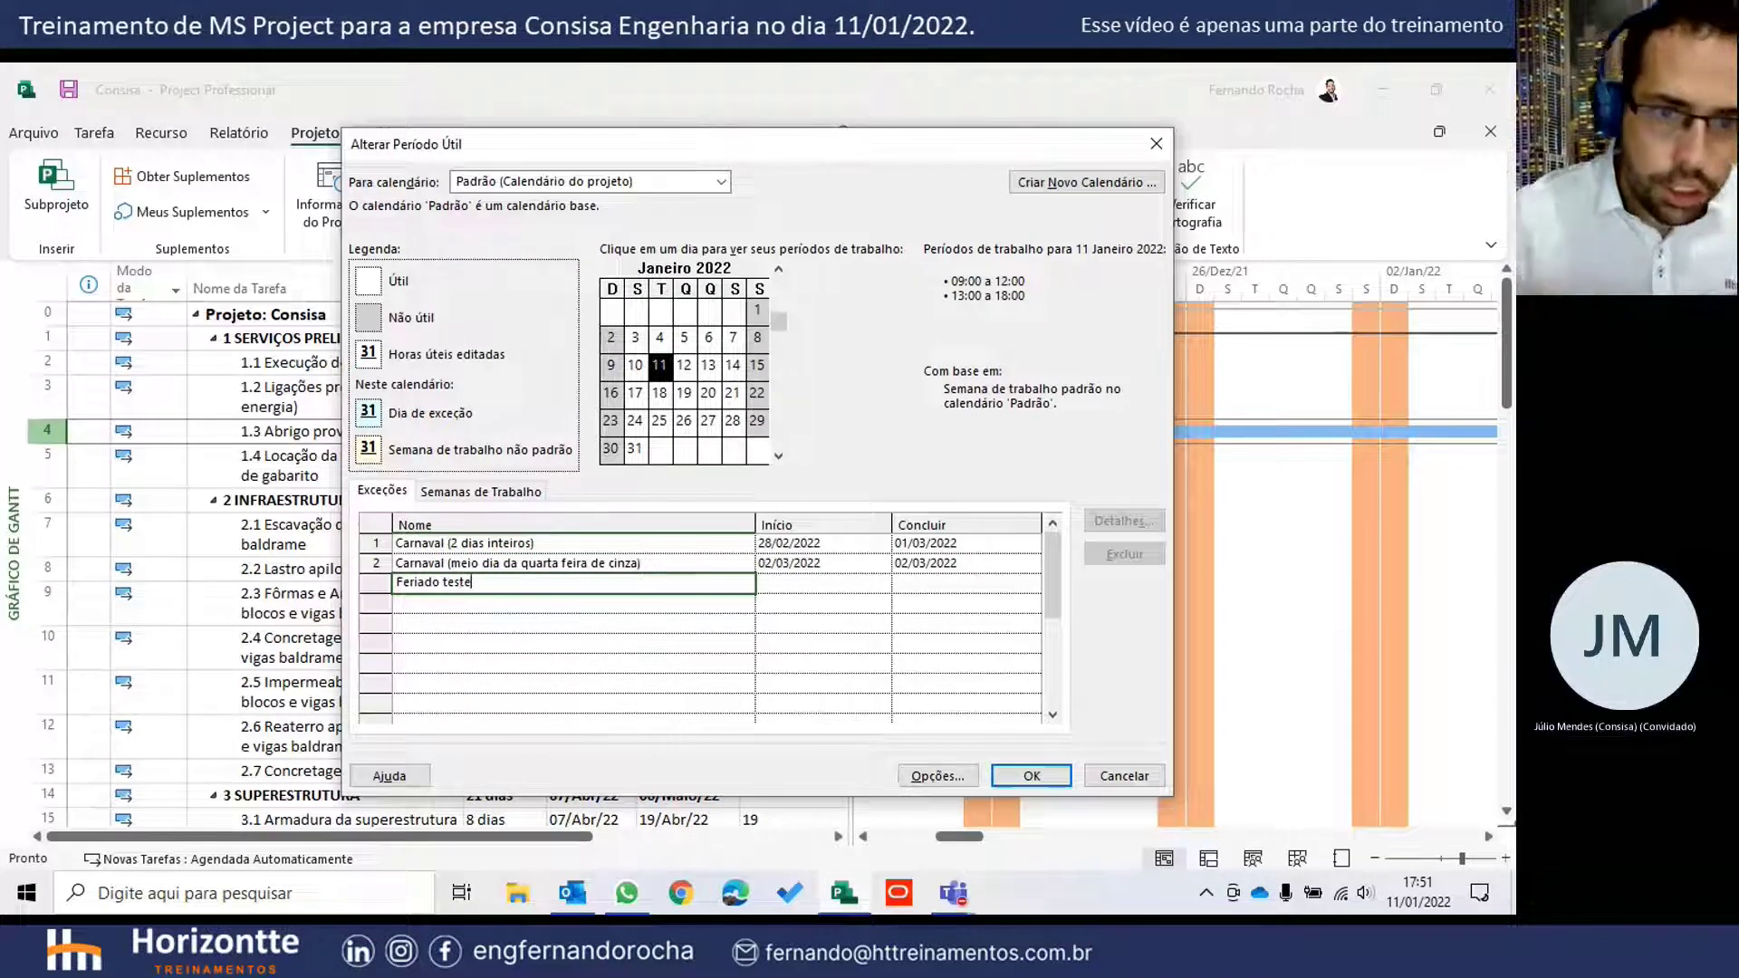
- Set the start date of the Feriado teste exception to 21/12/2021
{"action": "left_click", "coordinate": [820, 583]}
{"action": "left_click", "coordinate": [880, 585]}
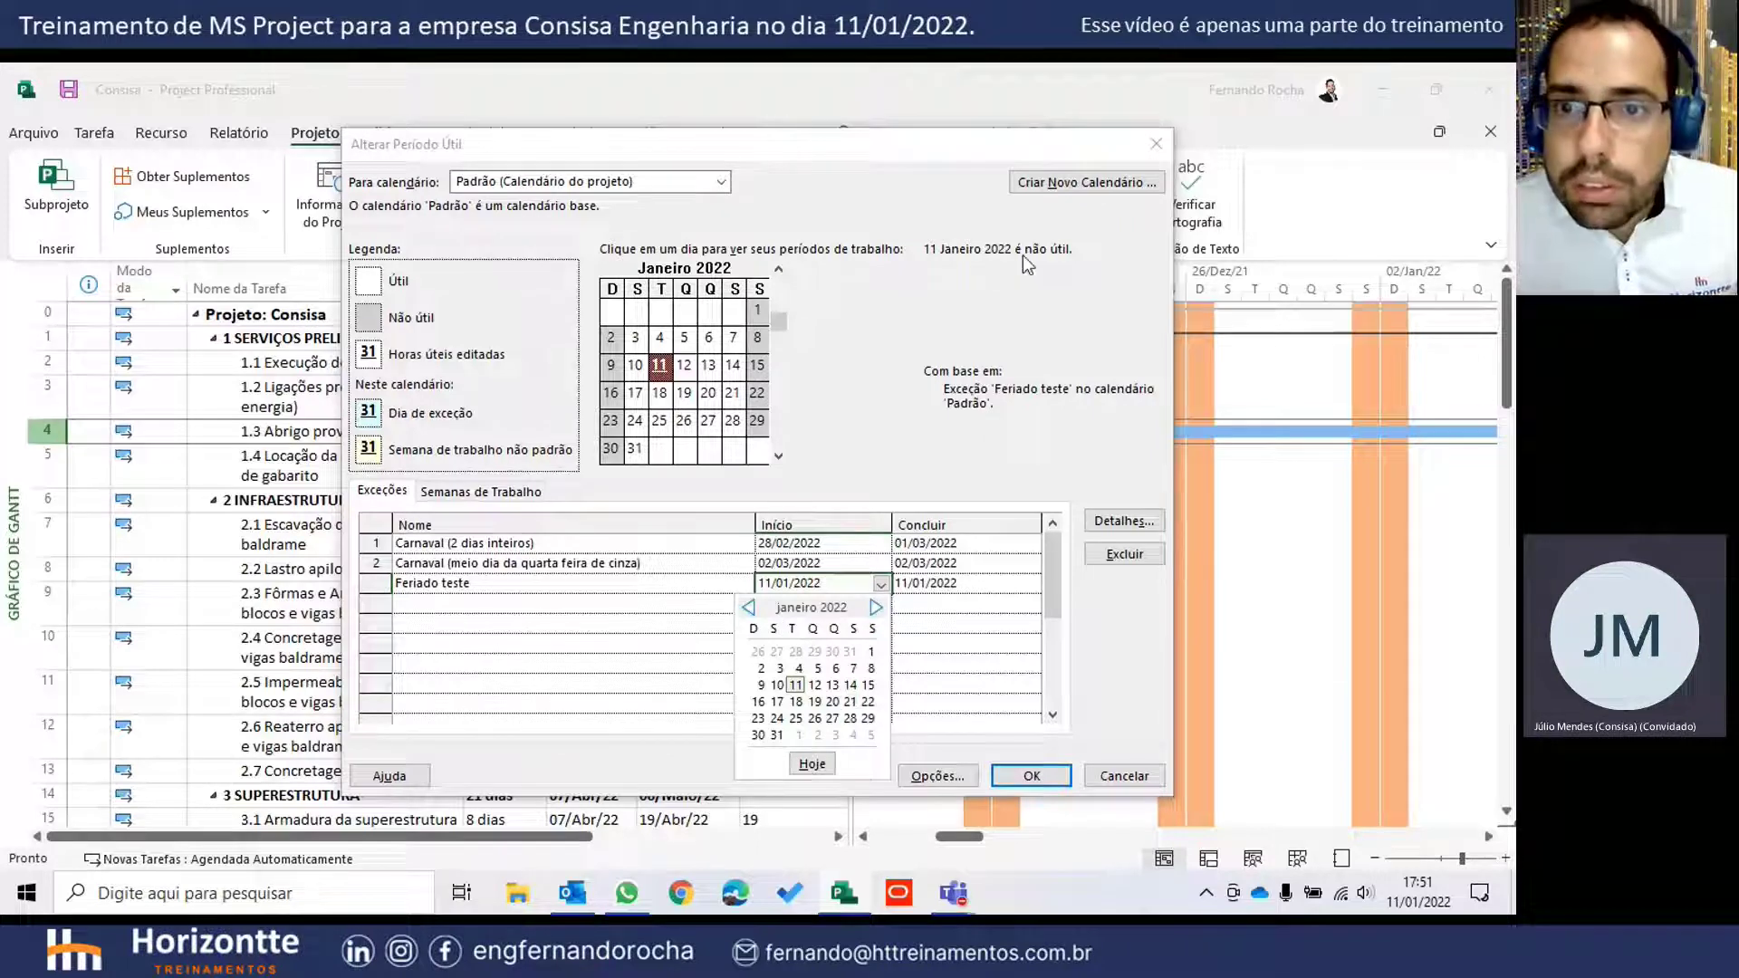
{"action": "left_click", "coordinate": [1078, 149]}
{"action": "left_click", "coordinate": [884, 587]}
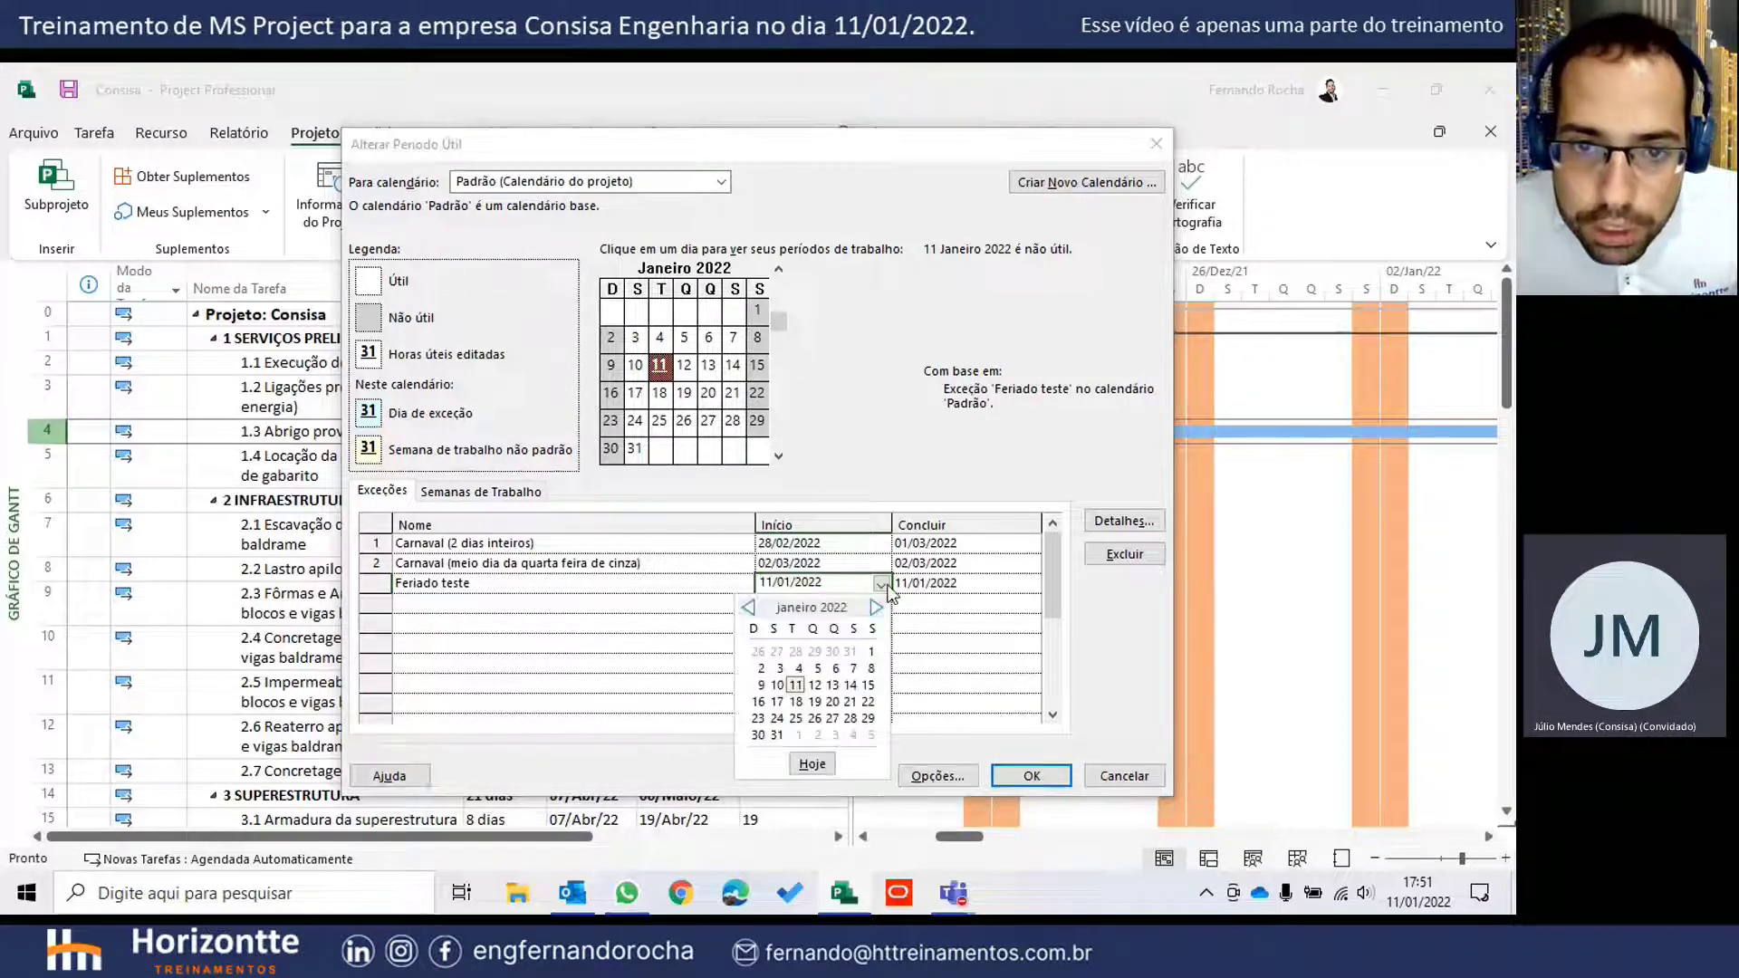
{"action": "left_click", "coordinate": [748, 607]}
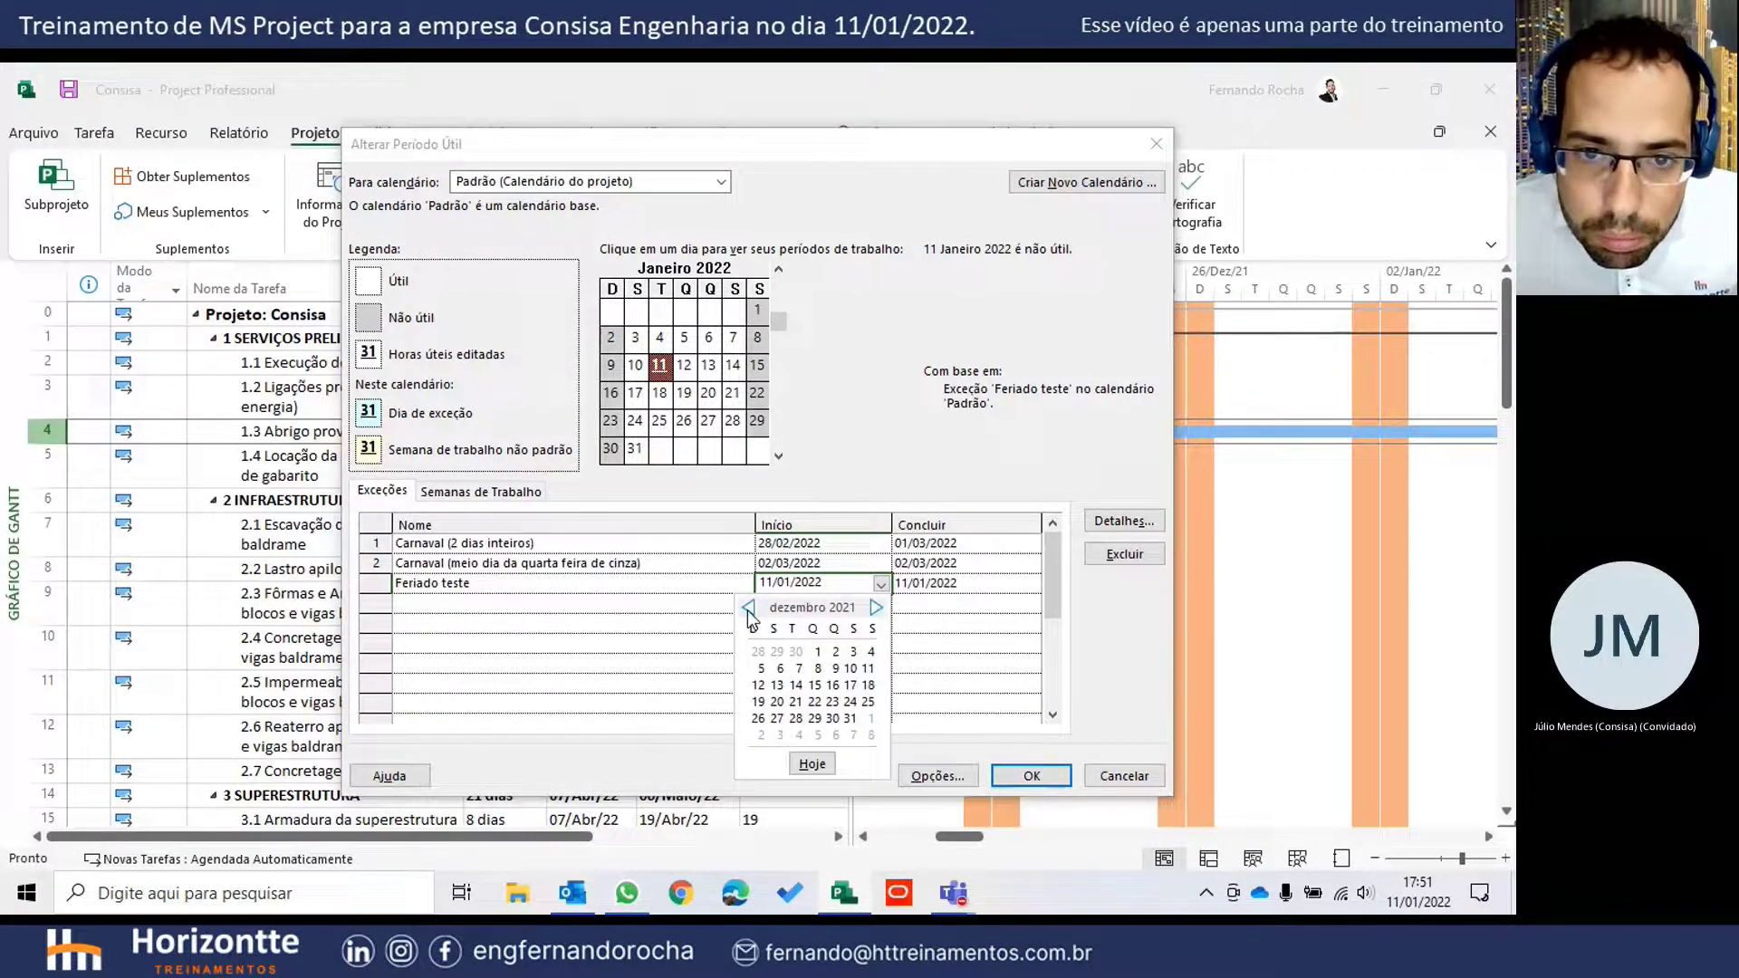
{"action": "left_click", "coordinate": [795, 702]}
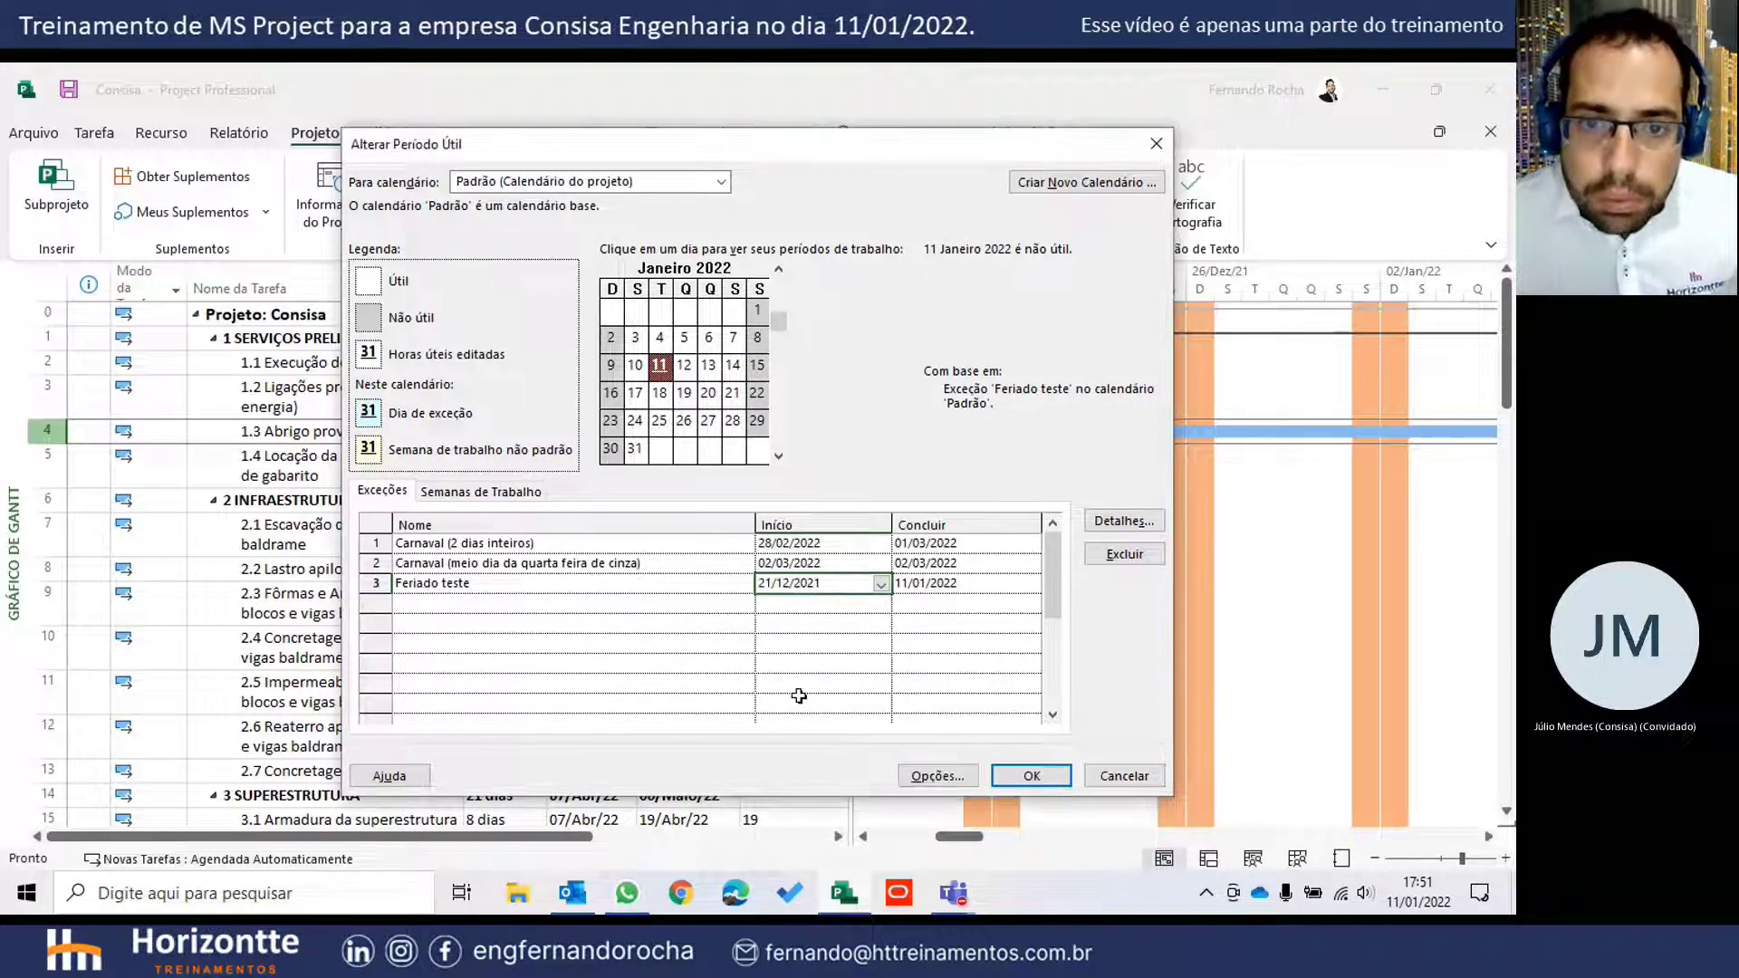
- Set the finish date of the Feriado teste exception to 21/12/2021 and save the calendar changes
{"action": "left_click", "coordinate": [929, 584]}
{"action": "left_click", "coordinate": [1031, 584]}
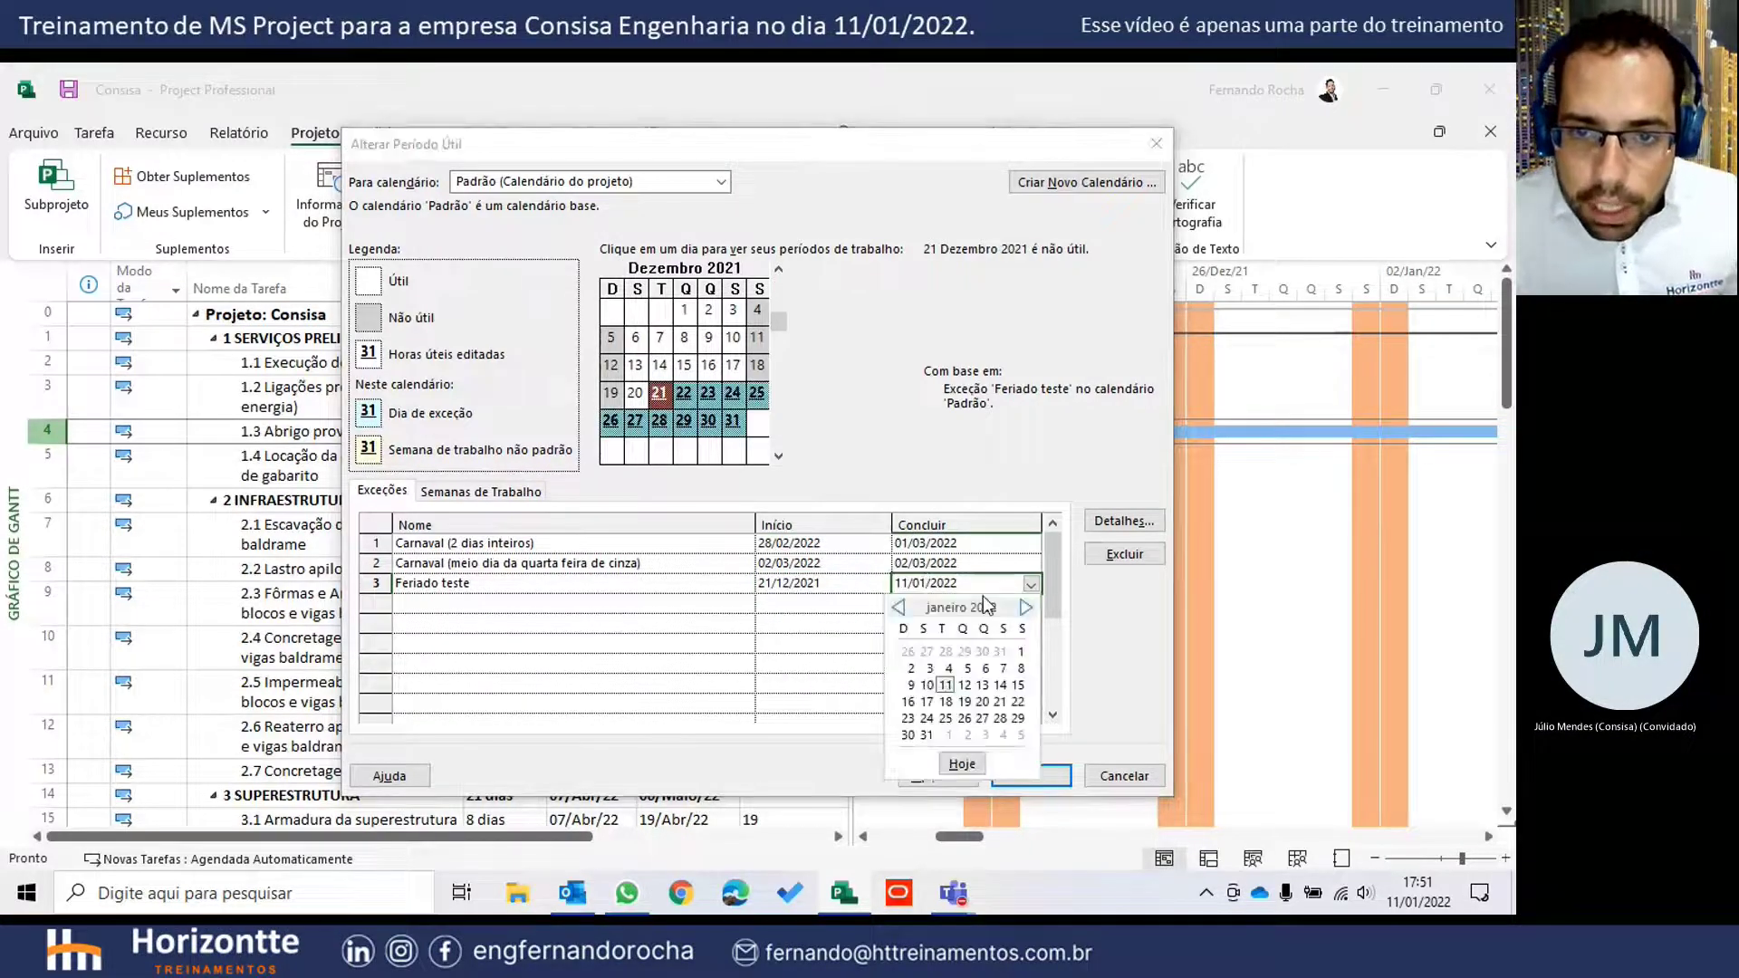
{"action": "left_click", "coordinate": [900, 609]}
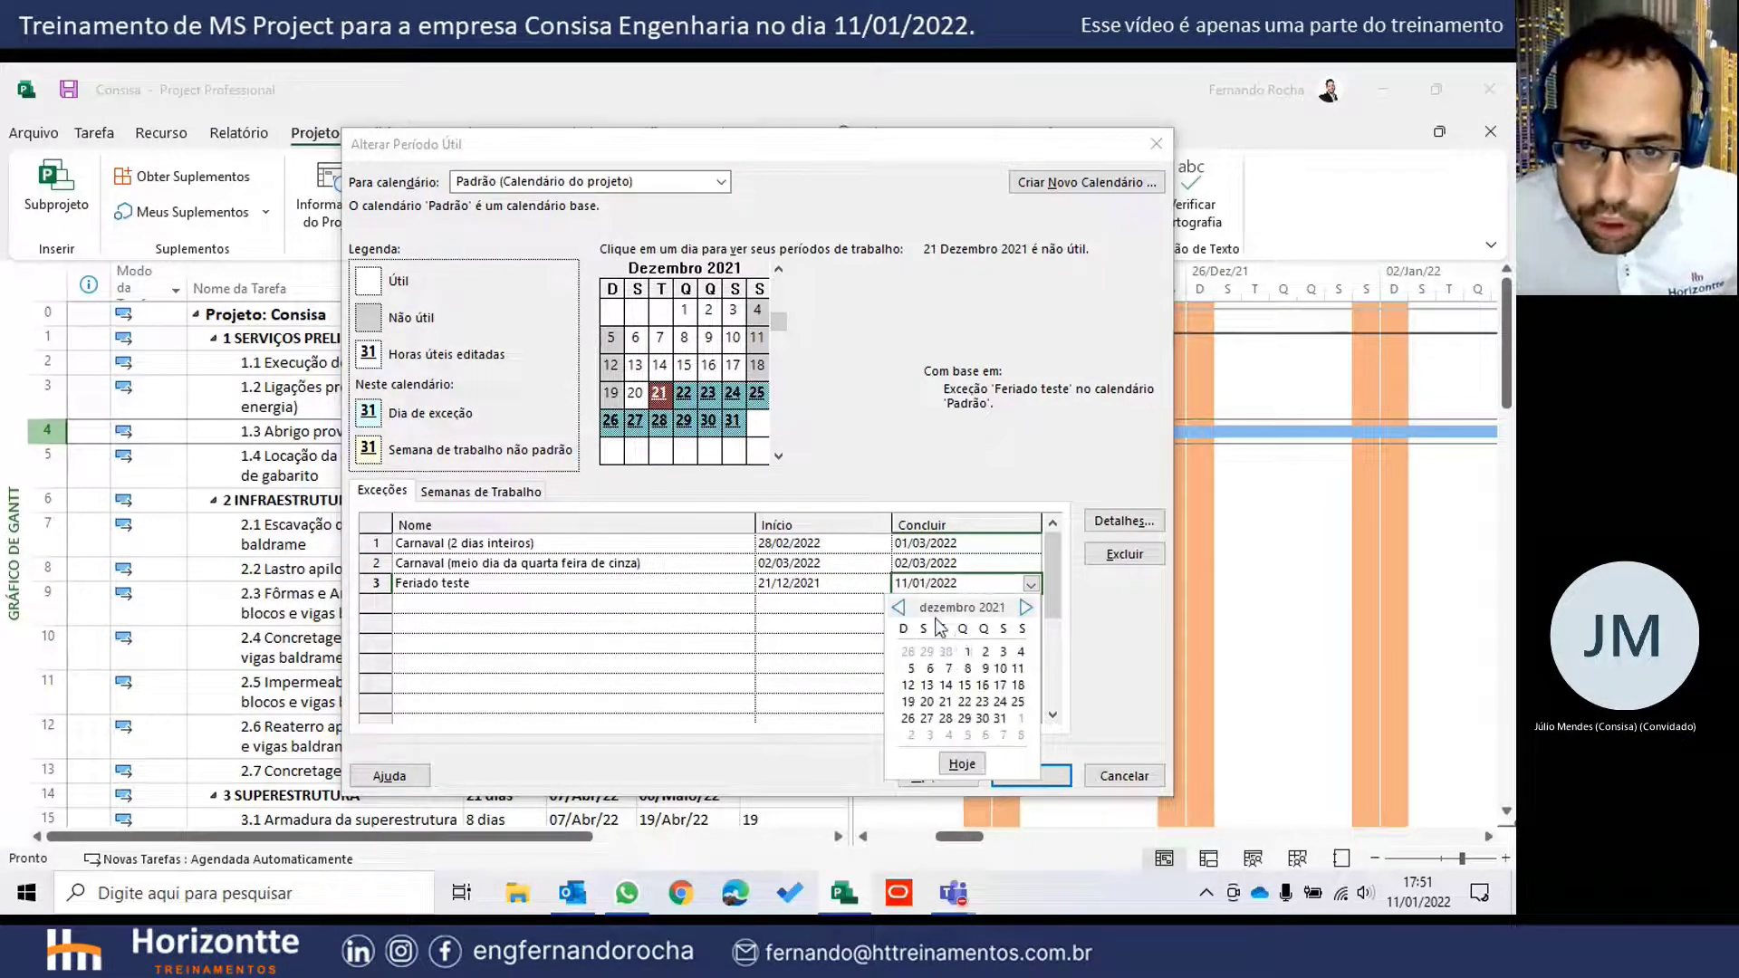
{"action": "left_click", "coordinate": [945, 702]}
{"action": "left_click", "coordinate": [848, 585]}
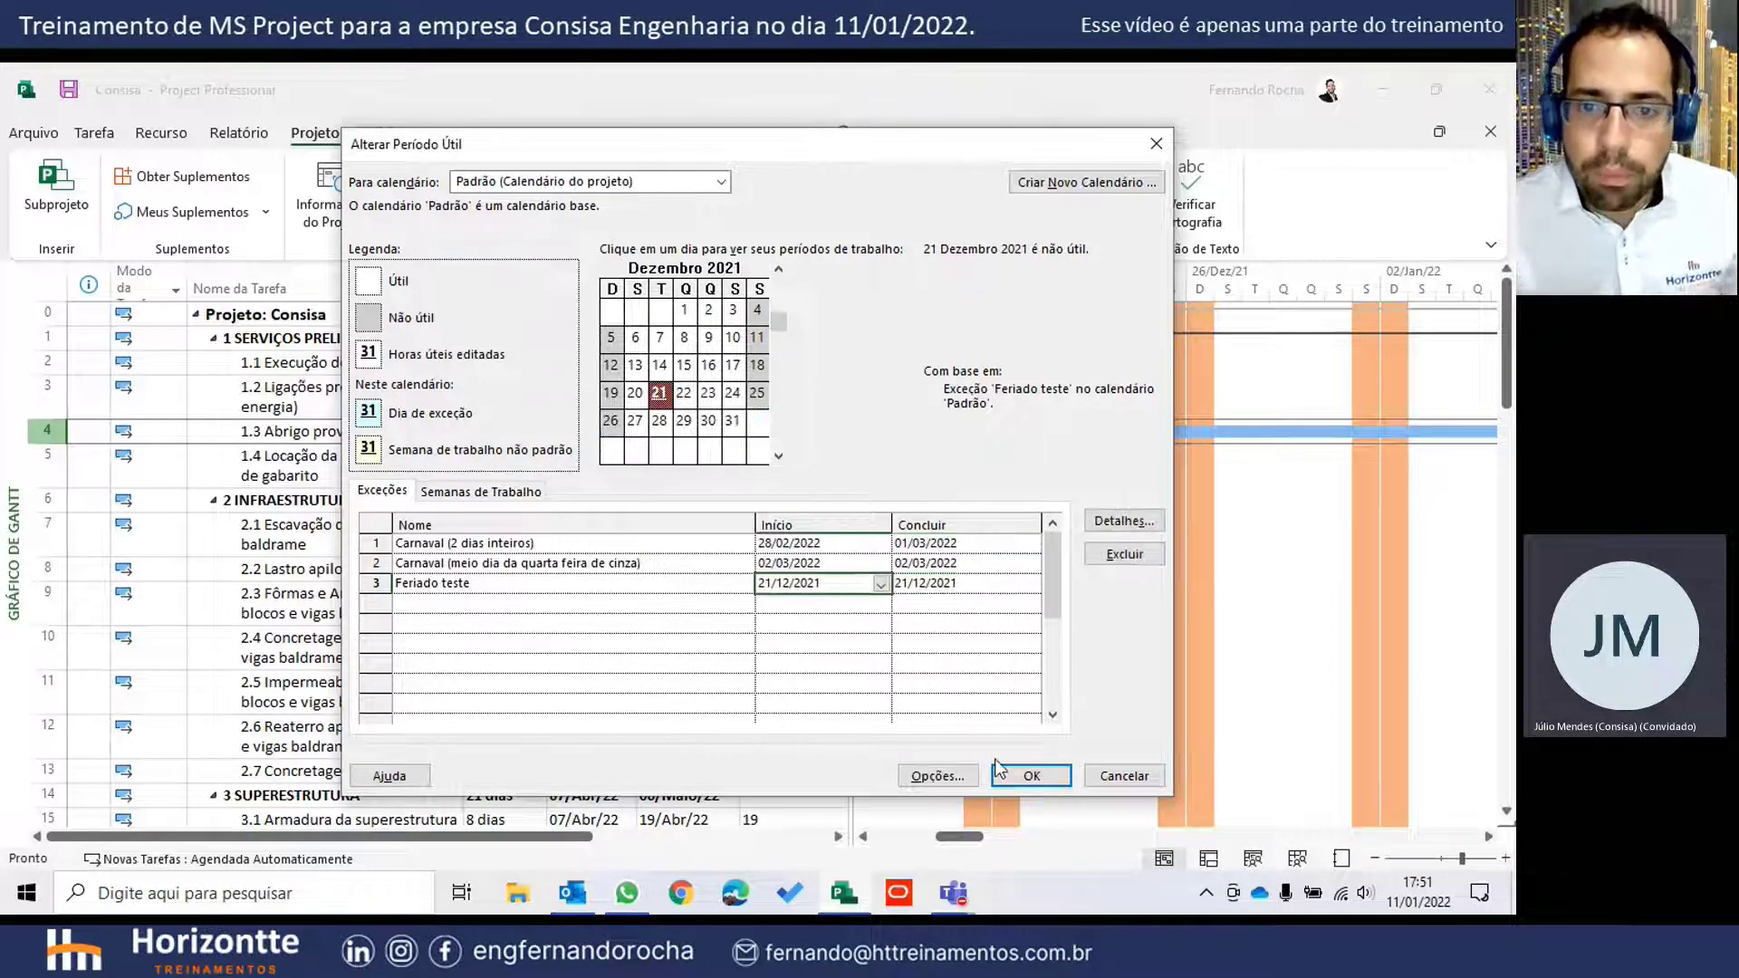
{"action": "left_click", "coordinate": [1030, 777]}
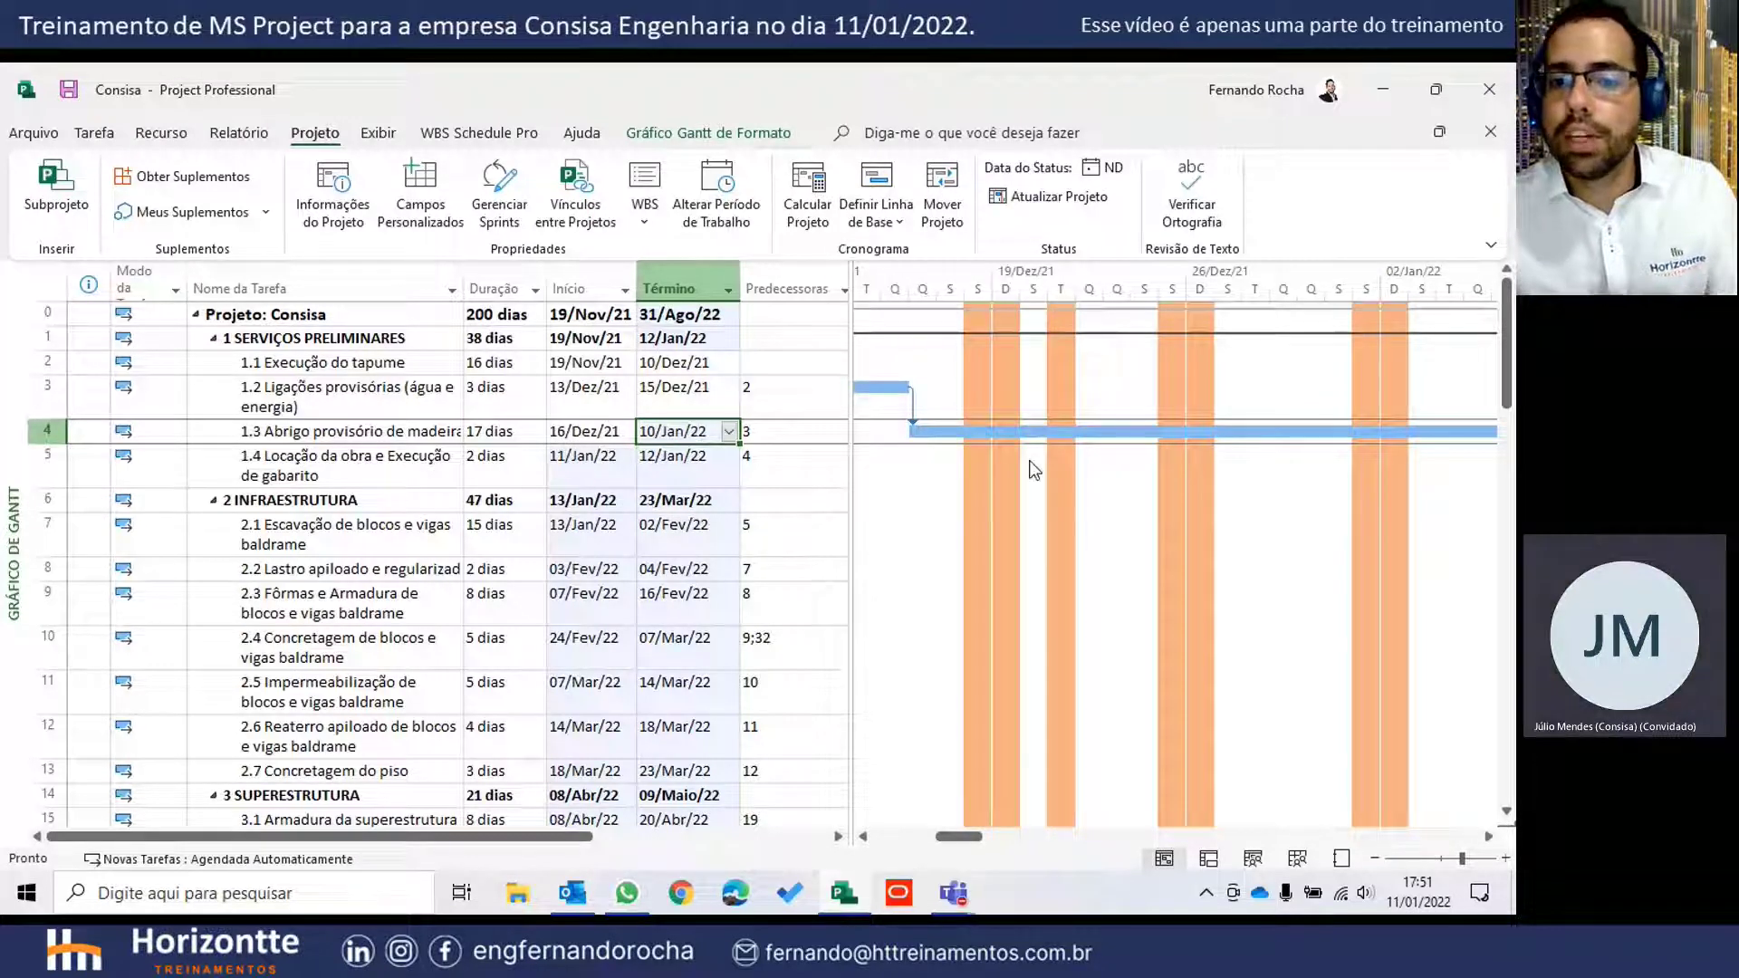
- Set the nonworking time colour of the Gantt chart's timescale to light grey
{"action": "left_click_drag", "start_coordinate": [965, 838], "coordinate": [1001, 838]}
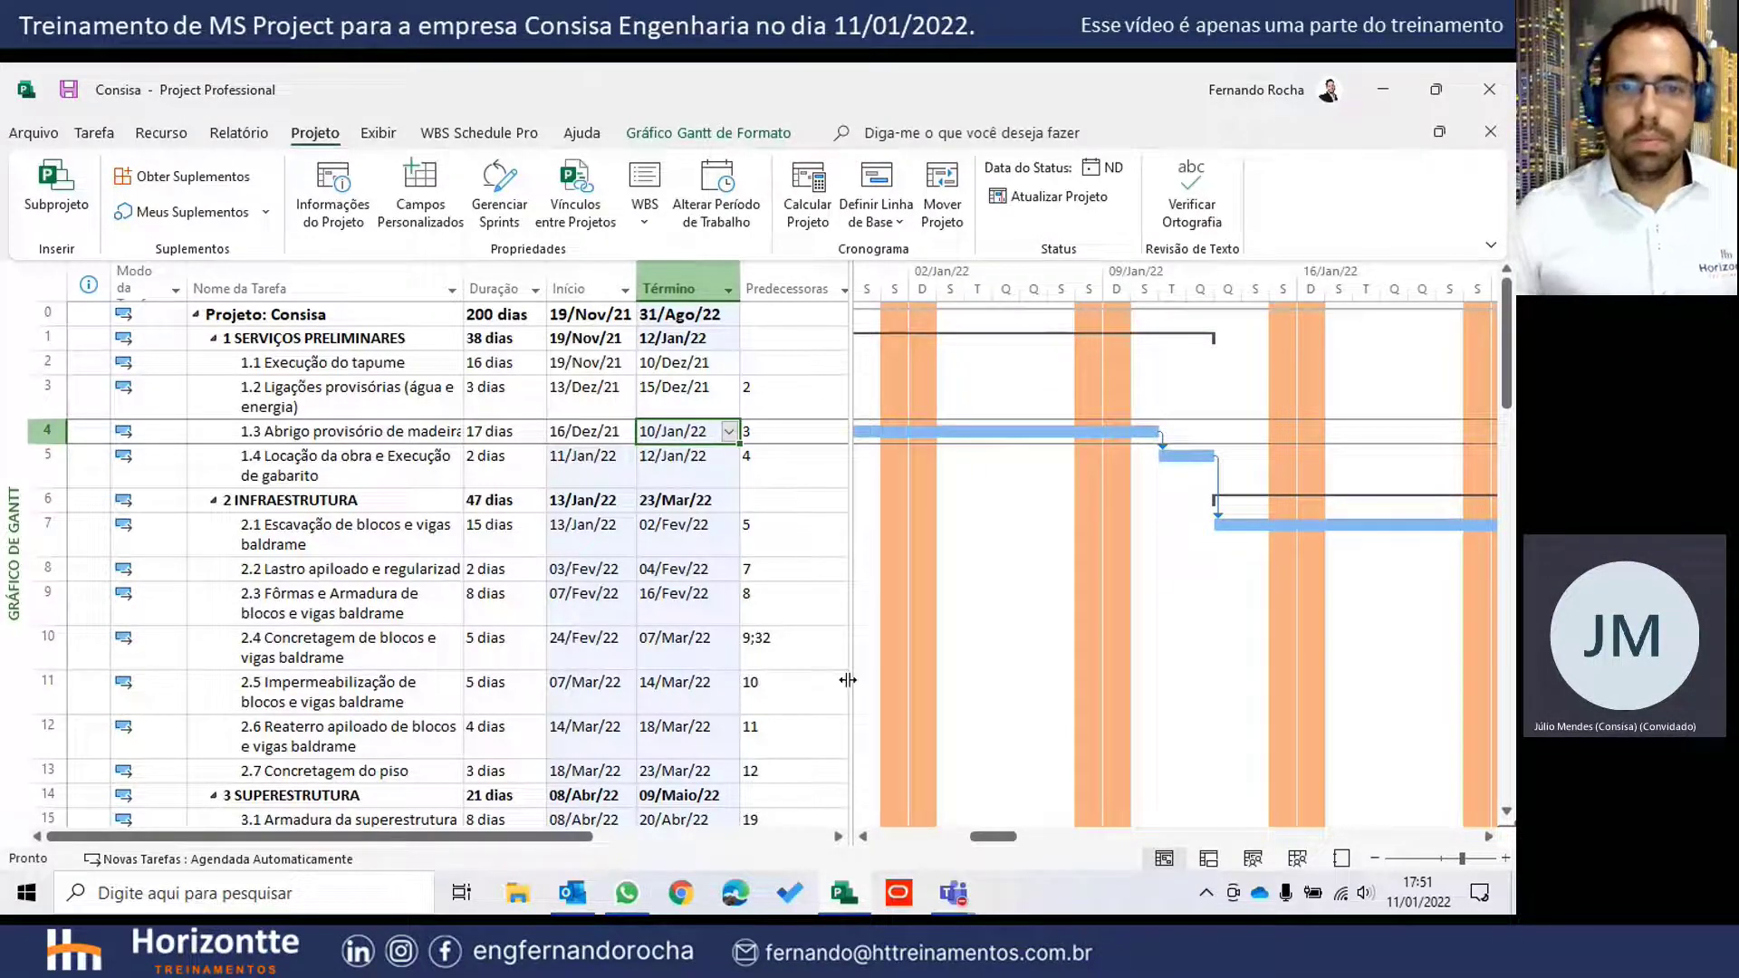
{"action": "left_click_drag", "start_coordinate": [1003, 839], "coordinate": [935, 792]}
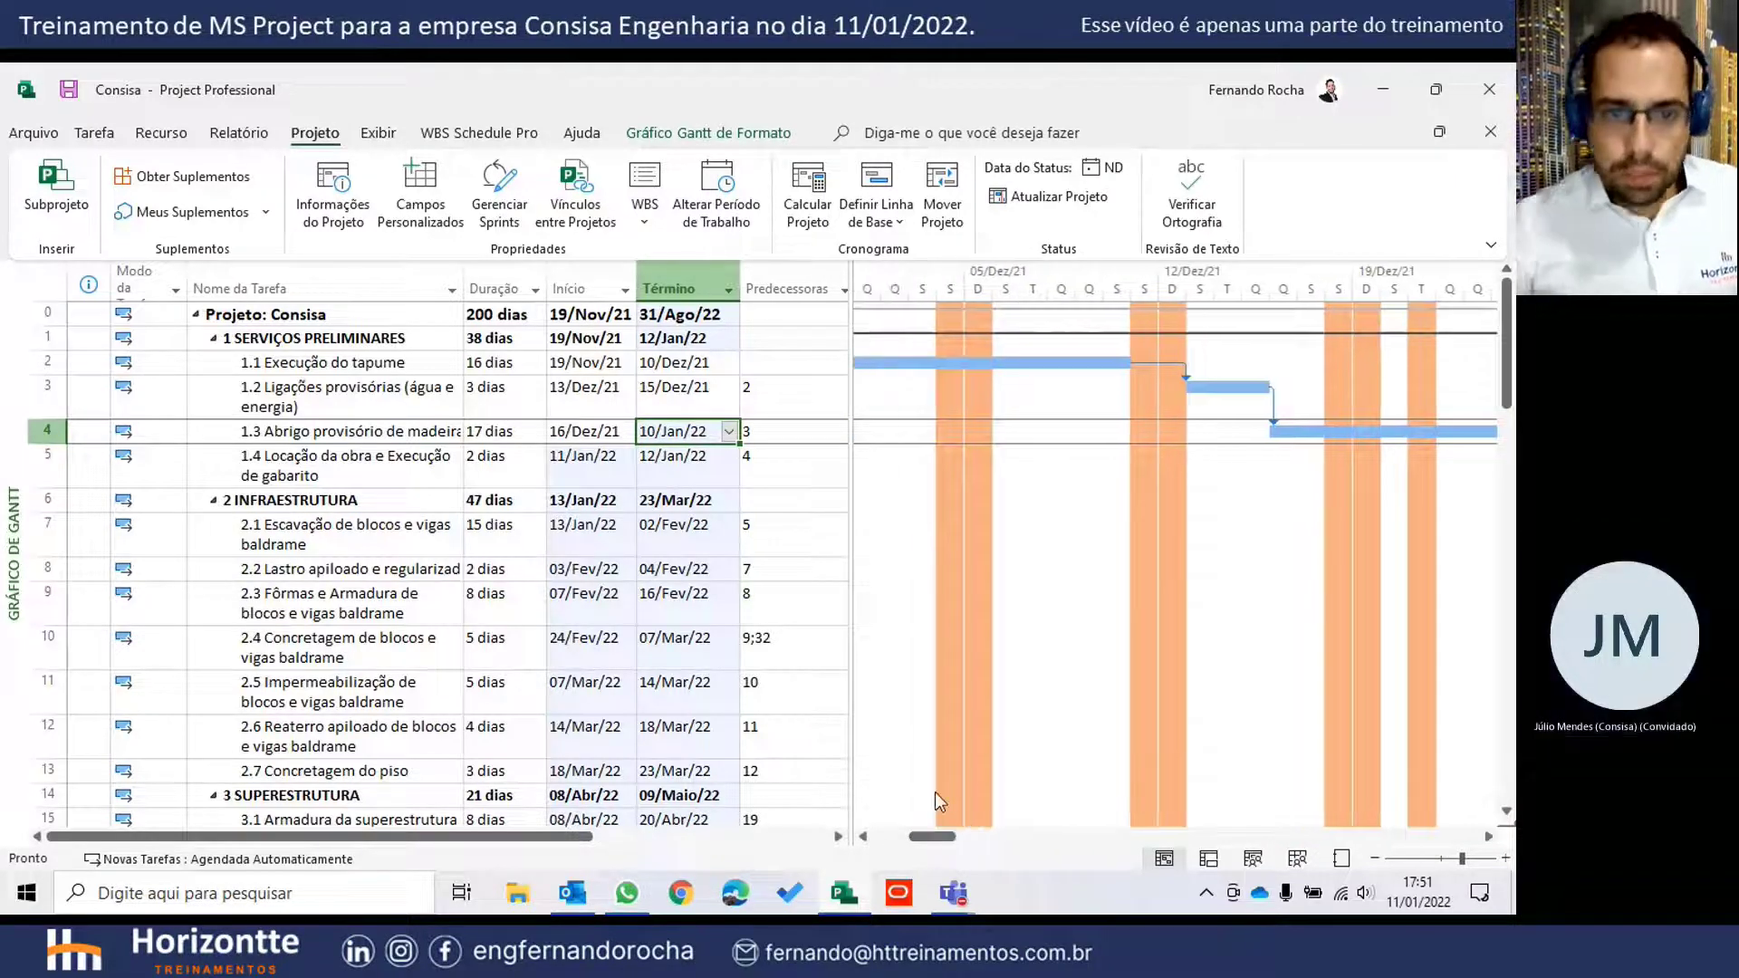
{"action": "right_click", "coordinate": [983, 285]}
{"action": "left_click", "coordinate": [1019, 292]}
{"action": "left_click", "coordinate": [830, 328]}
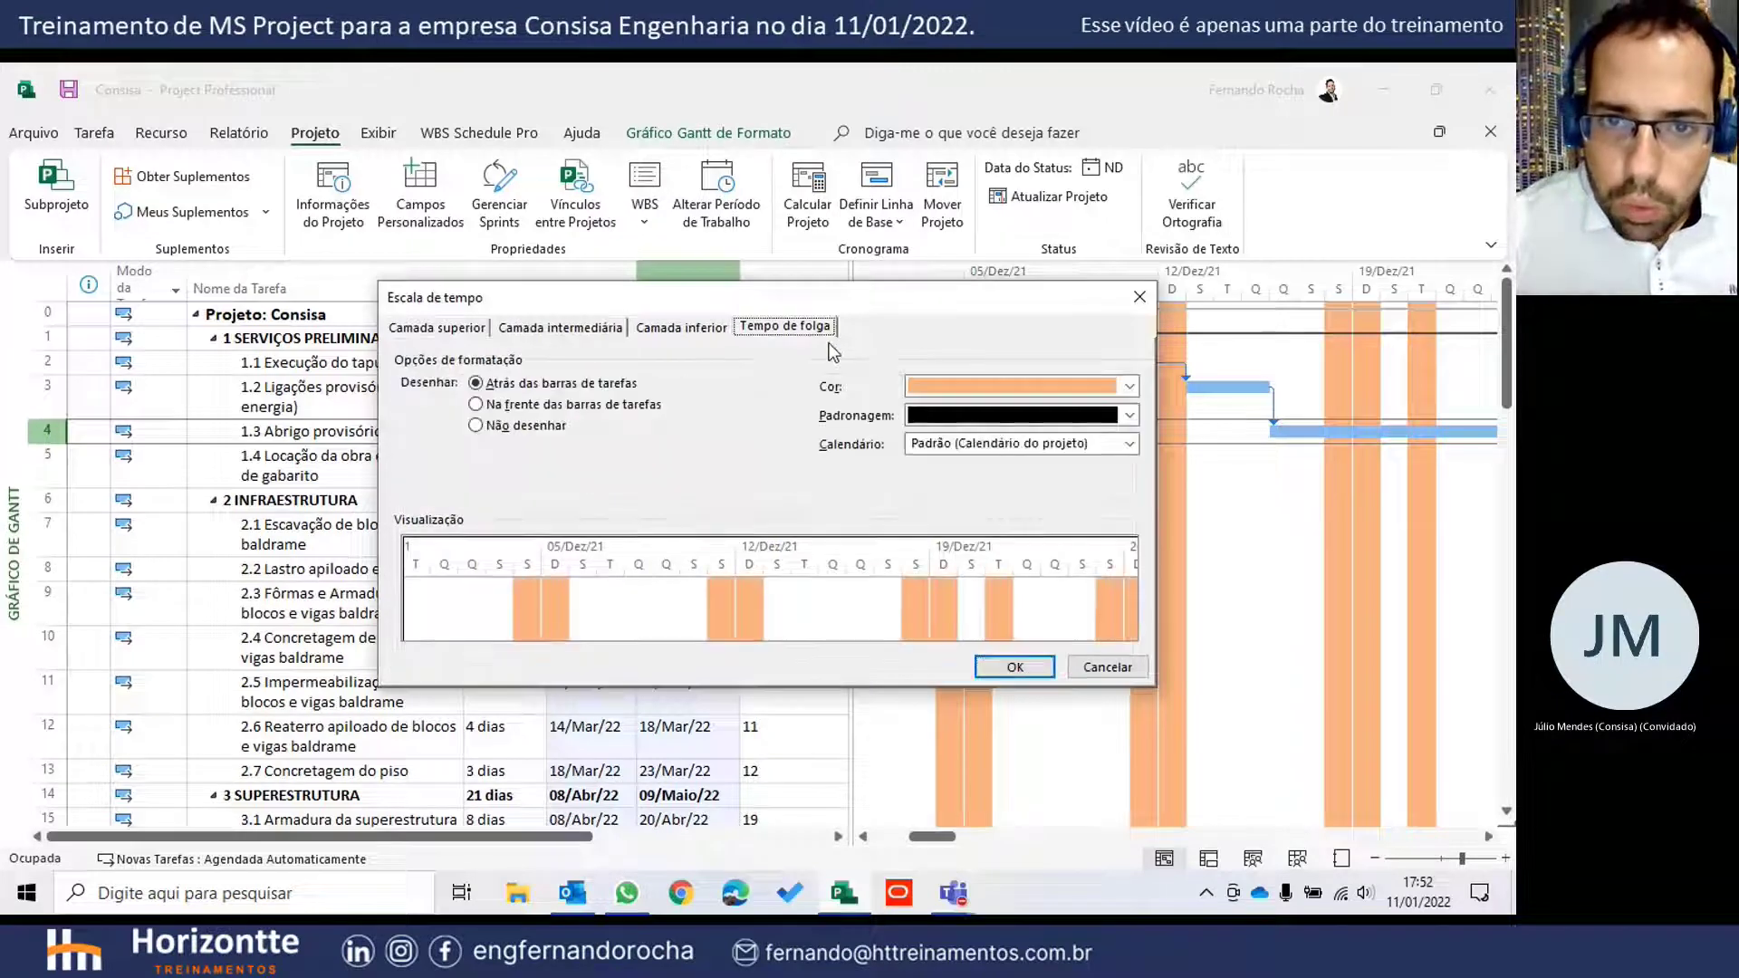
{"action": "left_click", "coordinate": [922, 388]}
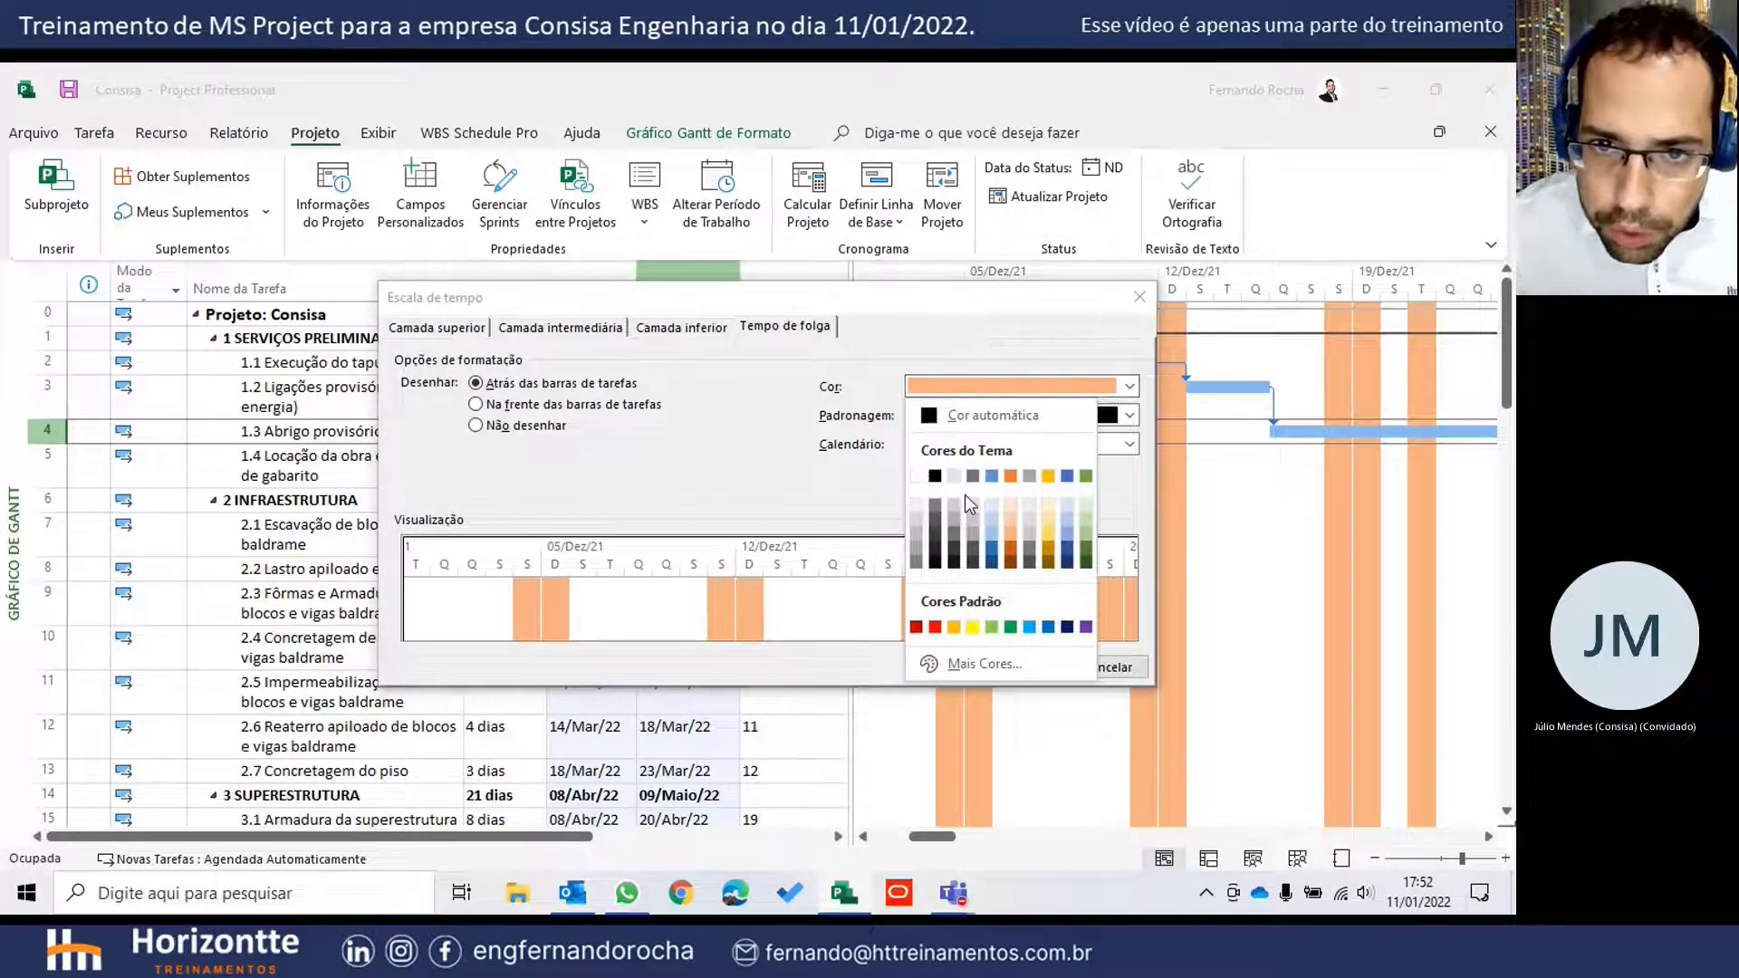
{"action": "left_click", "coordinate": [916, 504]}
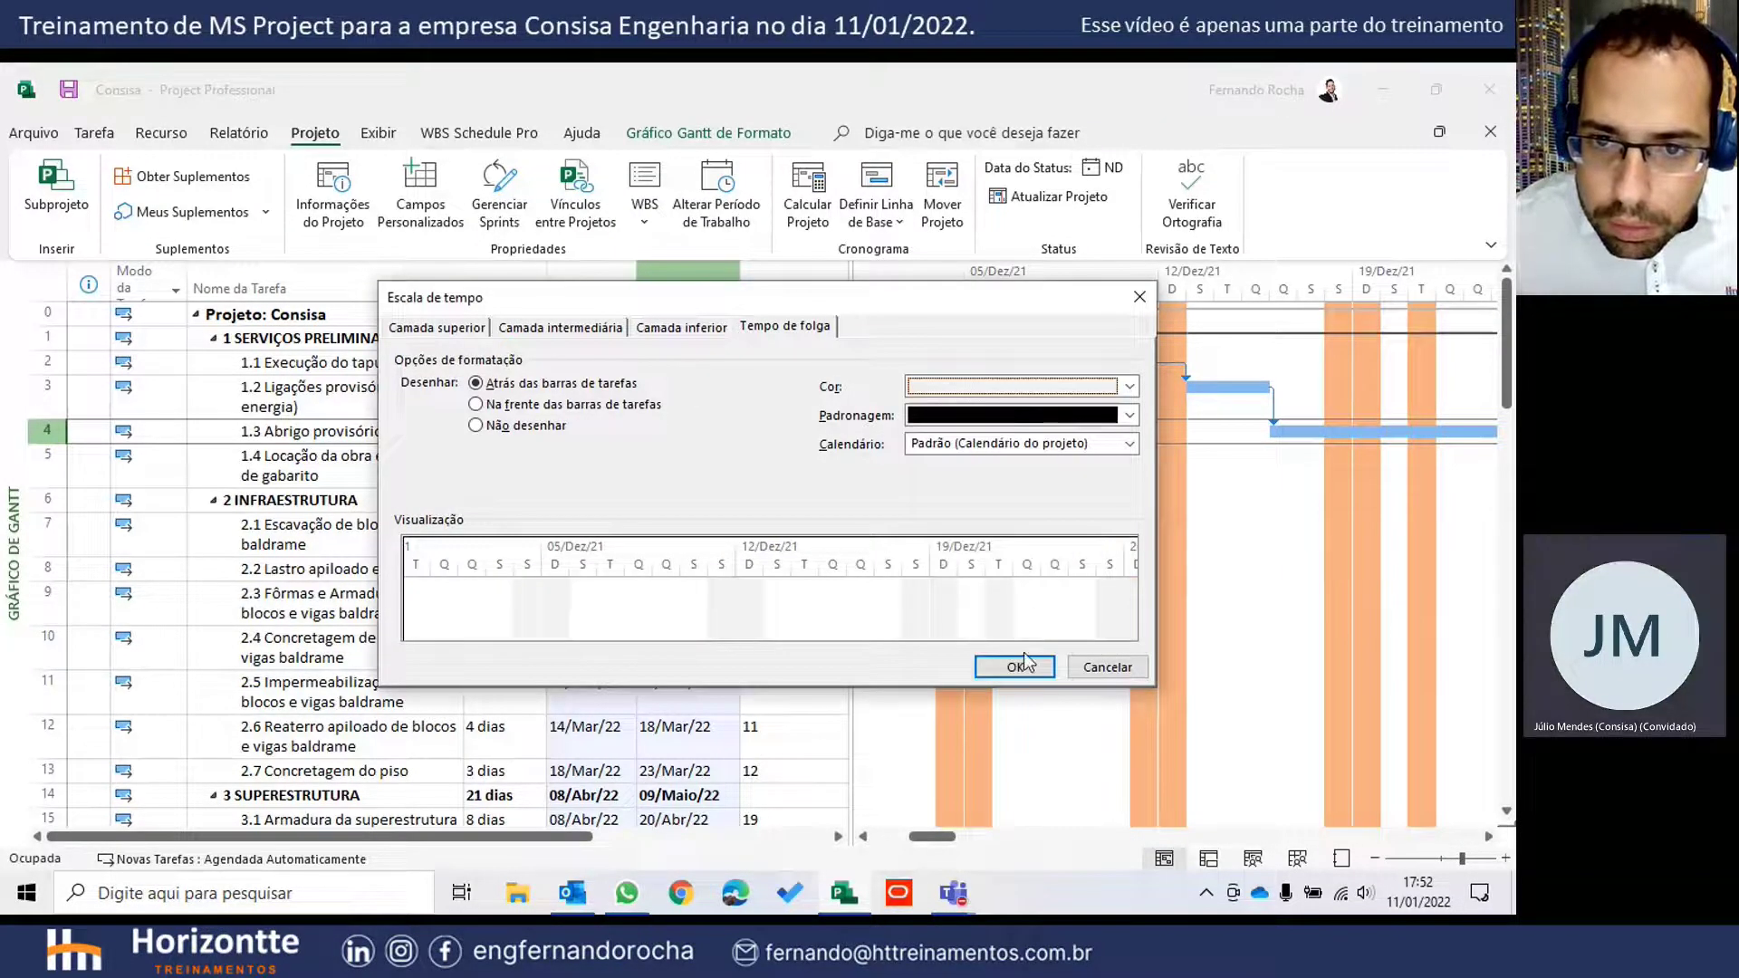
{"action": "left_click", "coordinate": [1037, 667]}
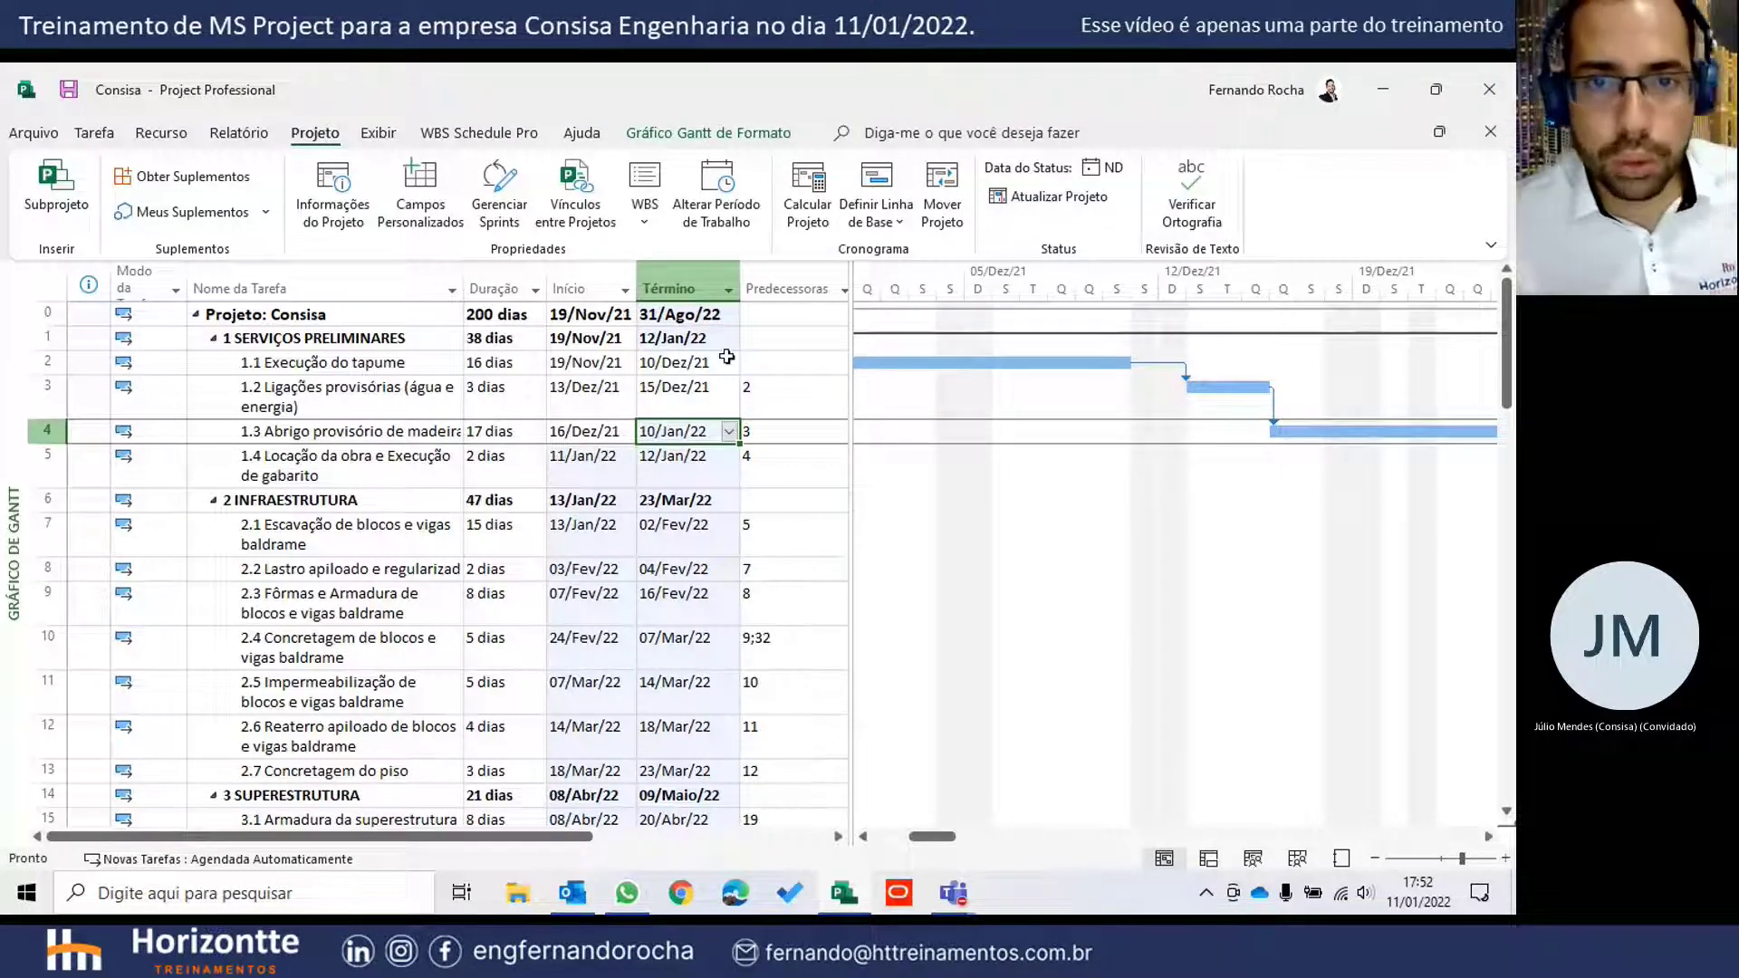
- Review the Duração values of the SERVIÇOS PRELIMINARES tasks and widen the task table to reveal the Sucessoras column
{"action": "left_click", "coordinate": [504, 433]}
{"action": "left_click", "coordinate": [496, 467]}
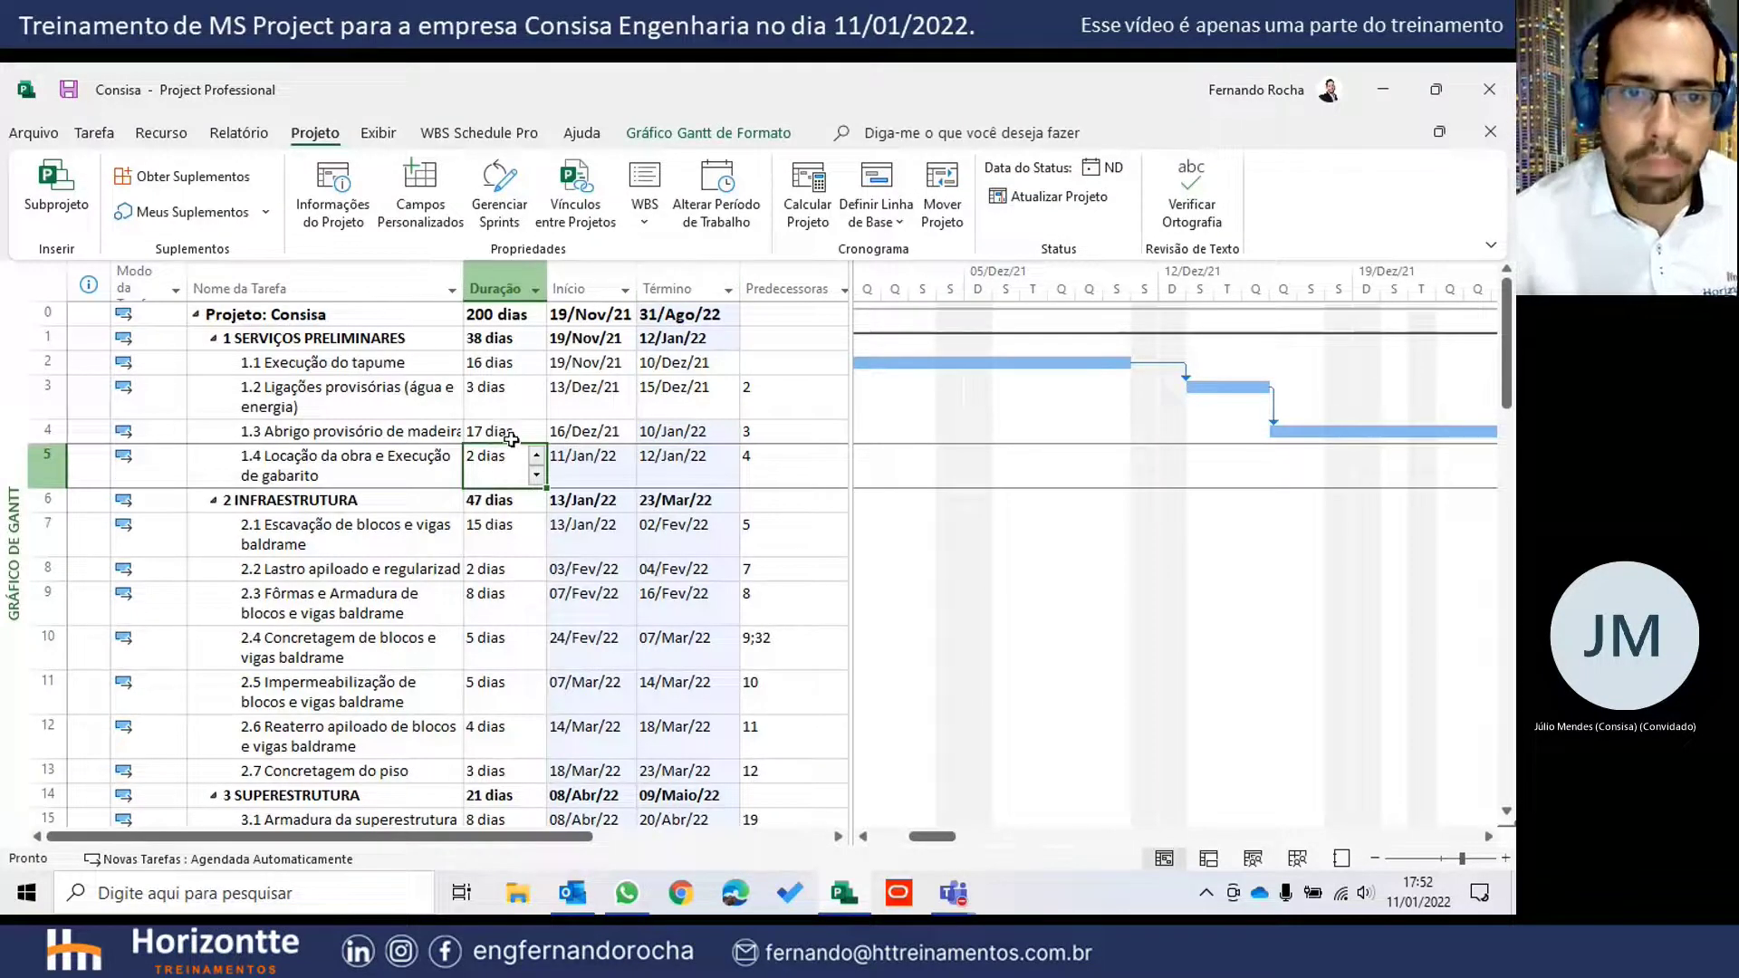
{"action": "left_click", "coordinate": [507, 410]}
{"action": "left_click", "coordinate": [506, 367]}
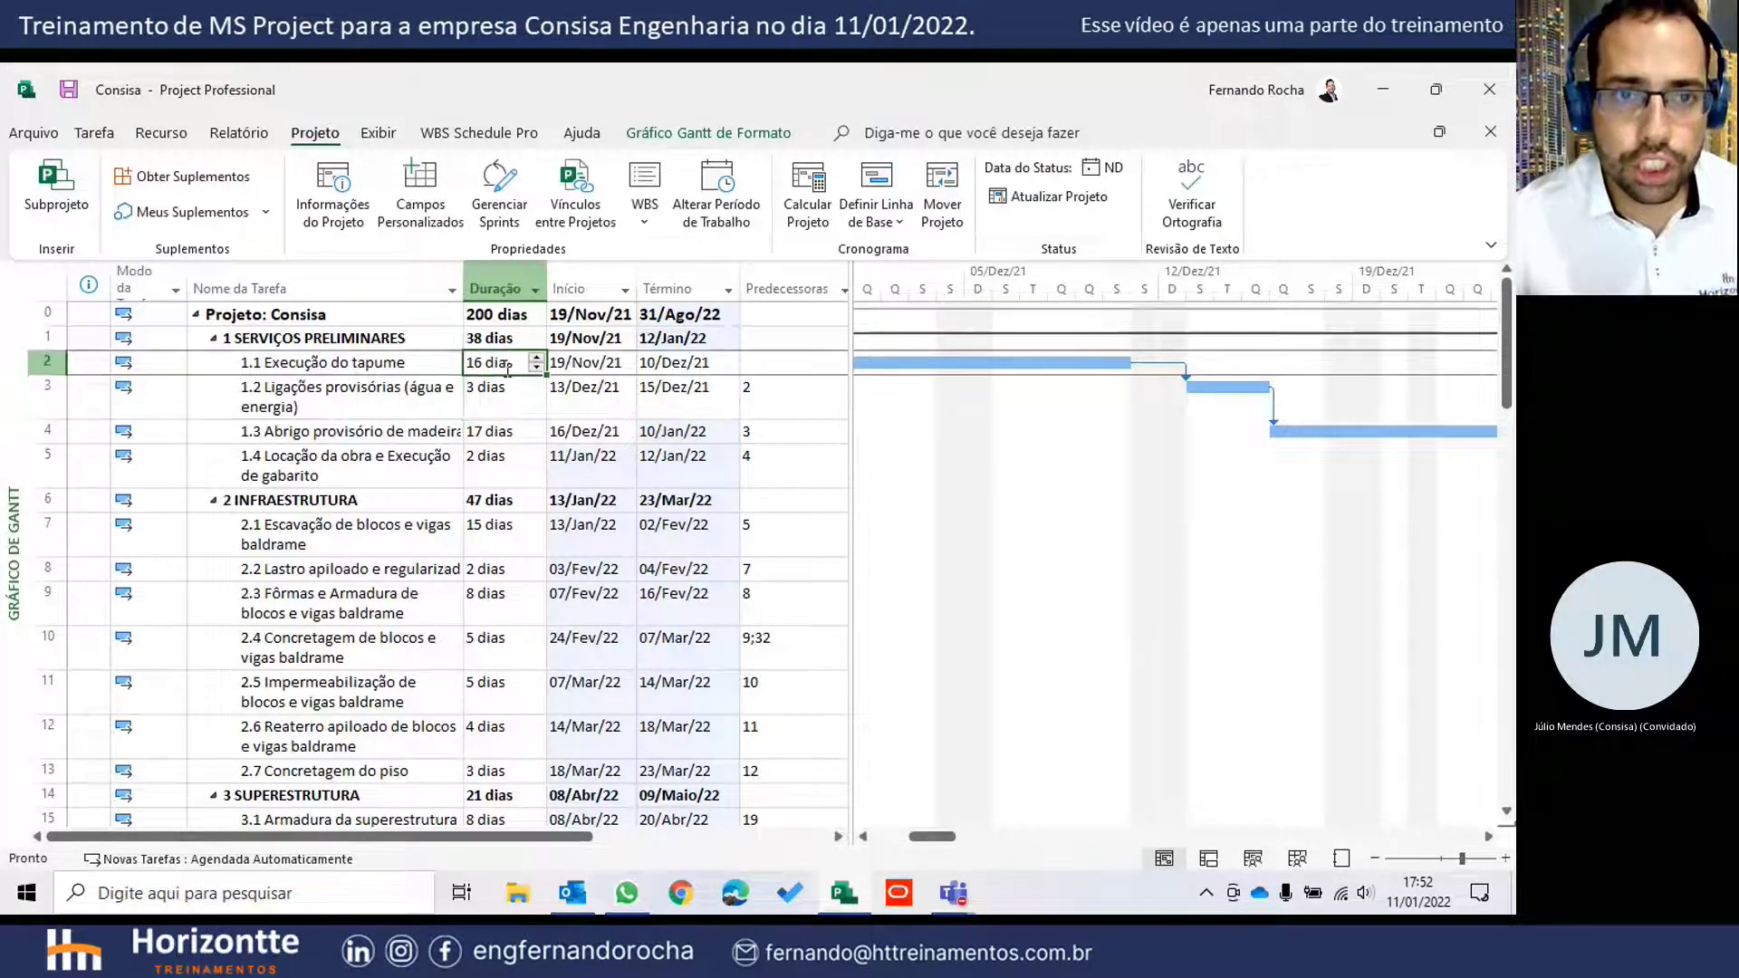
{"action": "left_click", "coordinate": [498, 288]}
{"action": "left_click_drag", "start_coordinate": [850, 290], "coordinate": [977, 290]}
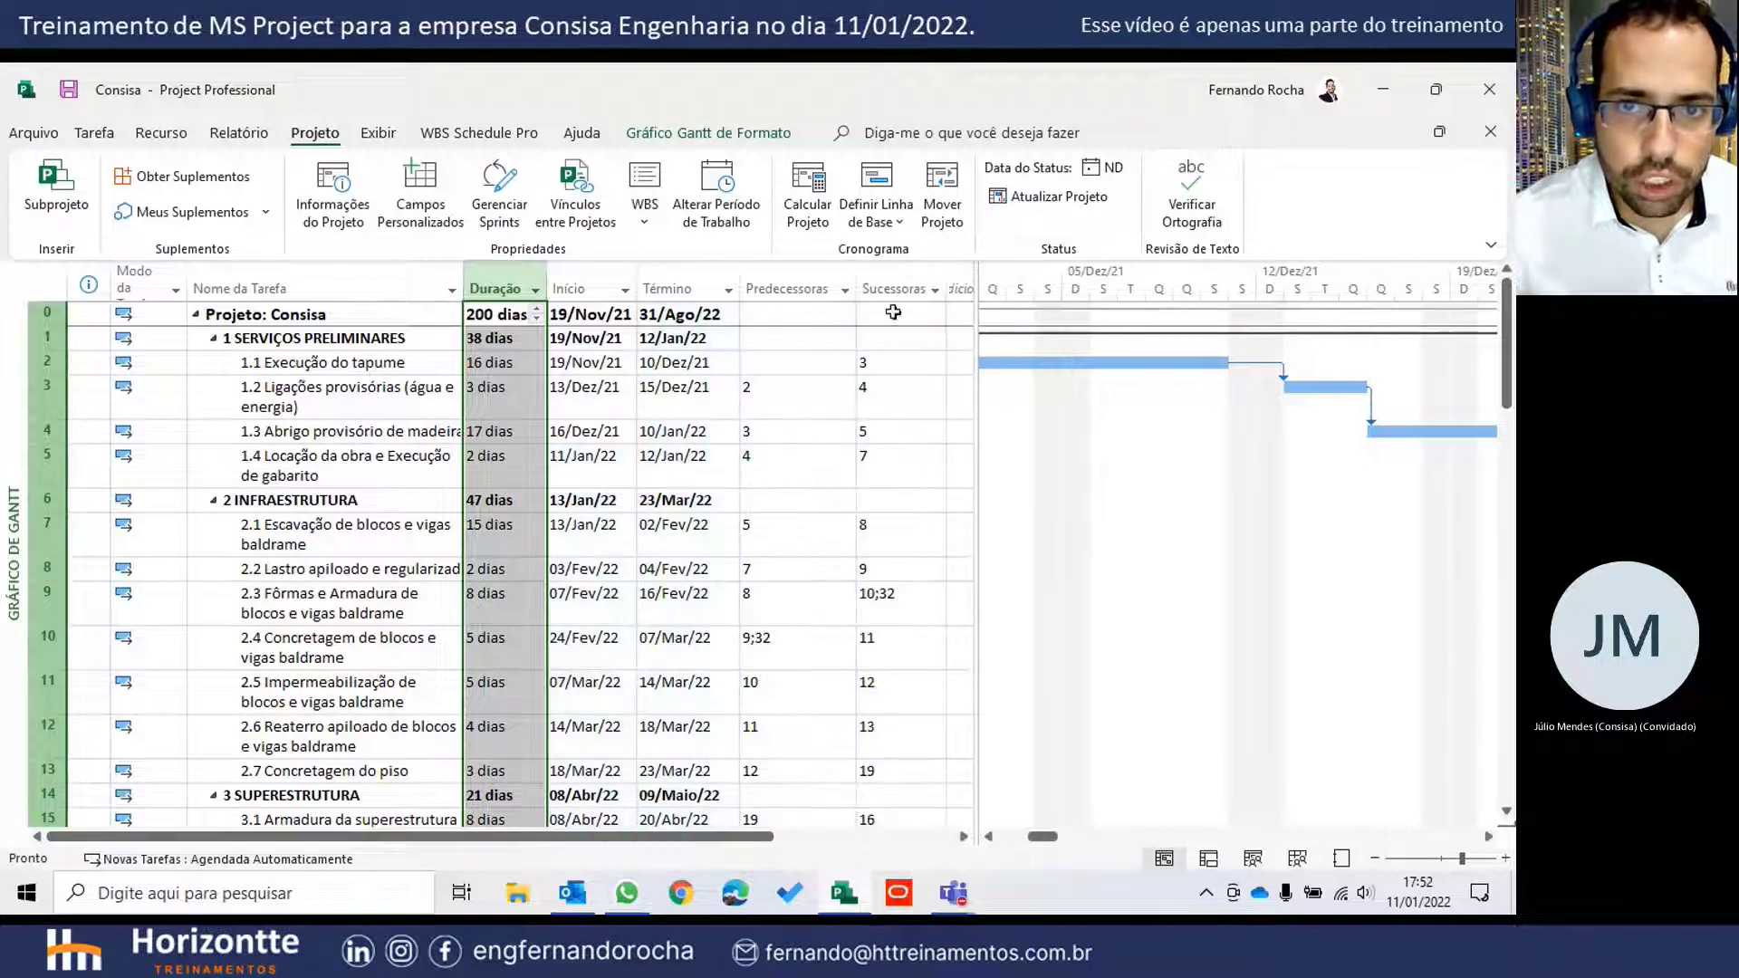
- Examine the task mode of the individual tasks under SERVIÇOS PRELIMINARES
{"action": "left_click", "coordinate": [147, 288]}
{"action": "left_click", "coordinate": [159, 342]}
{"action": "left_click", "coordinate": [142, 455]}
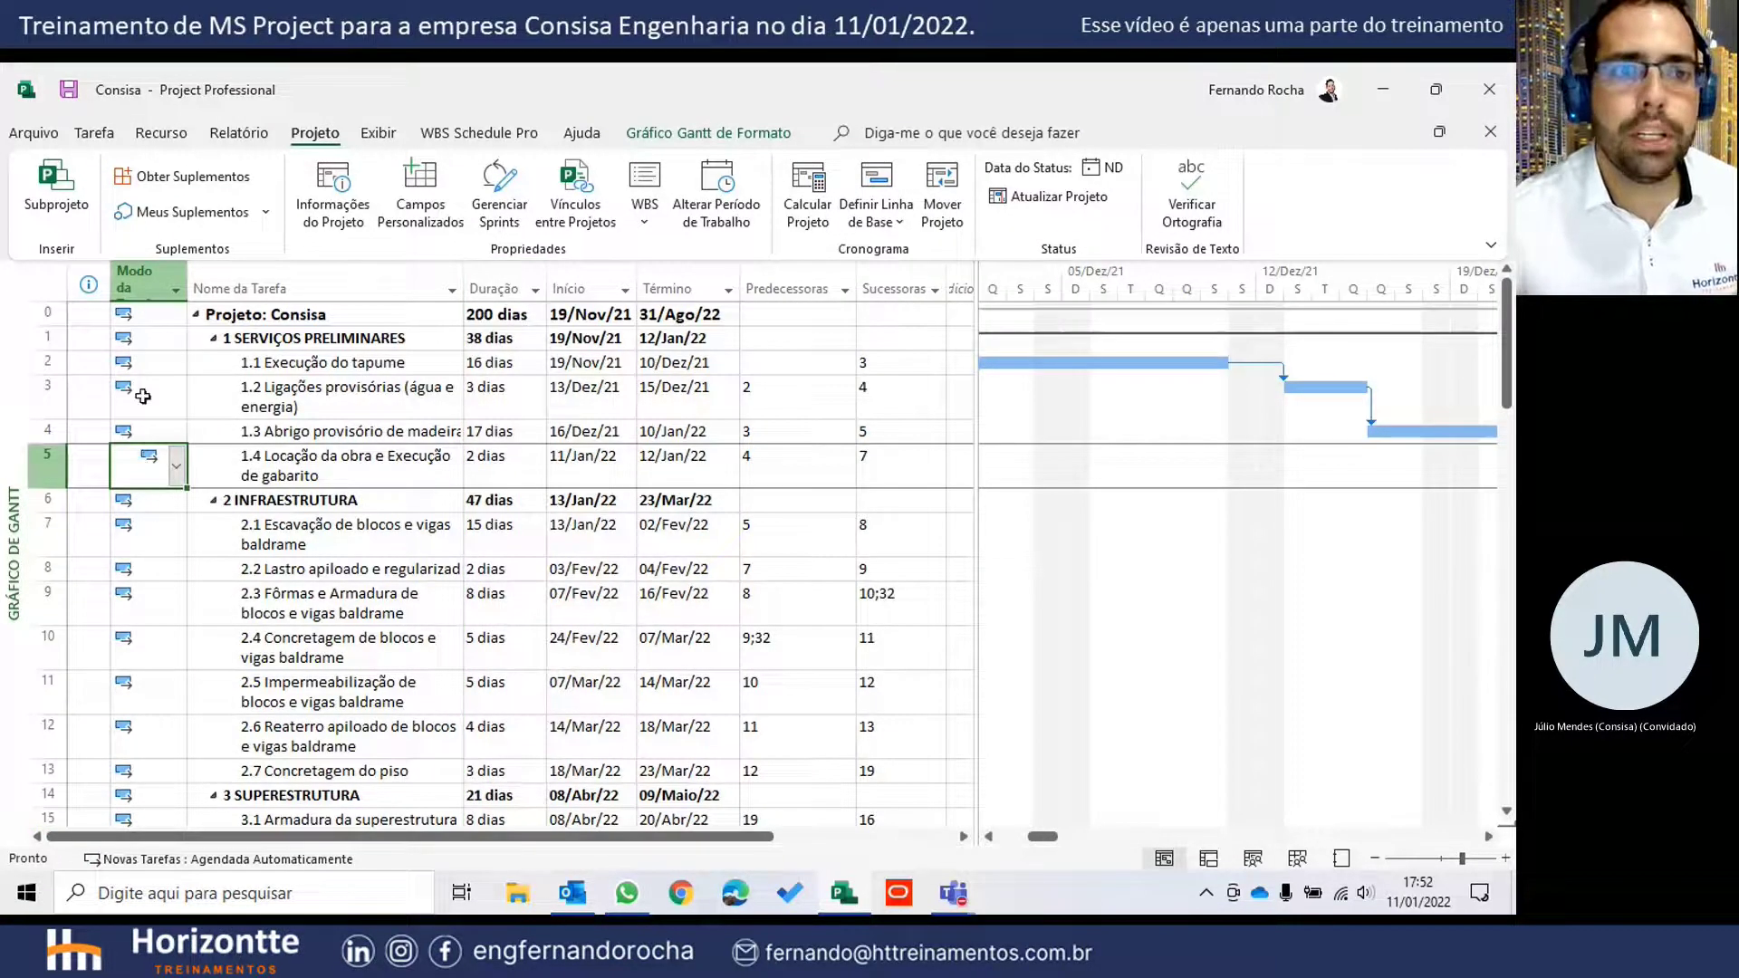
{"action": "left_click", "coordinate": [143, 398]}
{"action": "left_click", "coordinate": [137, 436]}
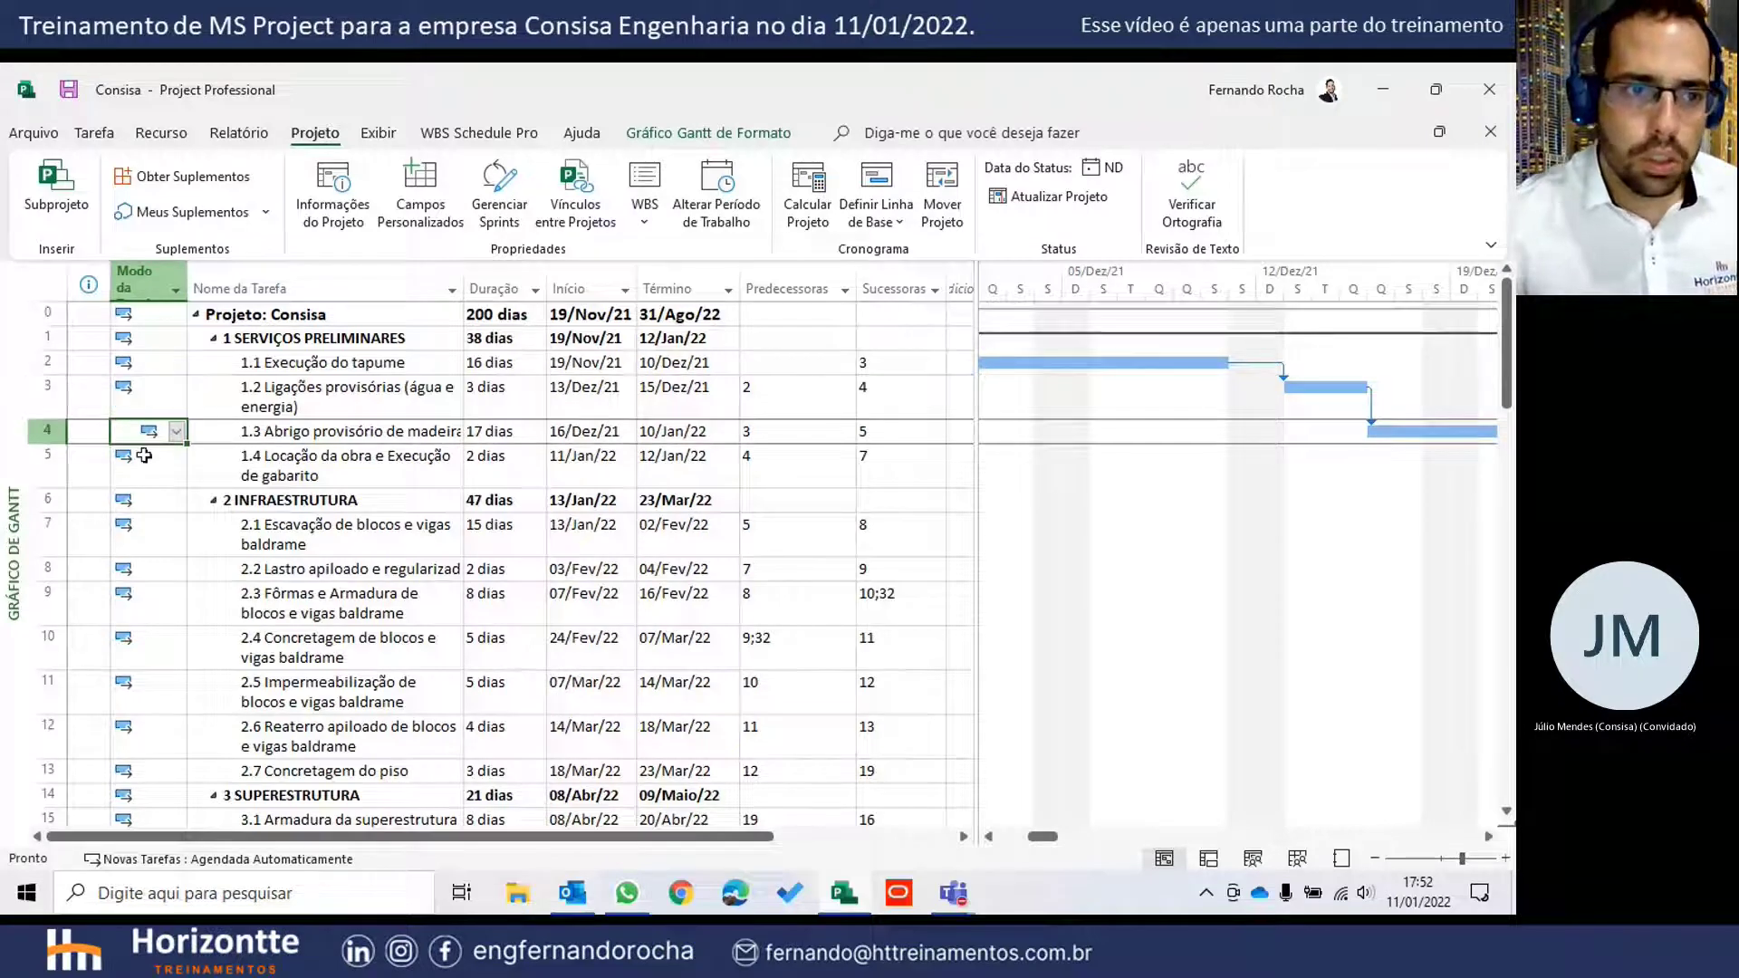
{"action": "left_click", "coordinate": [132, 481]}
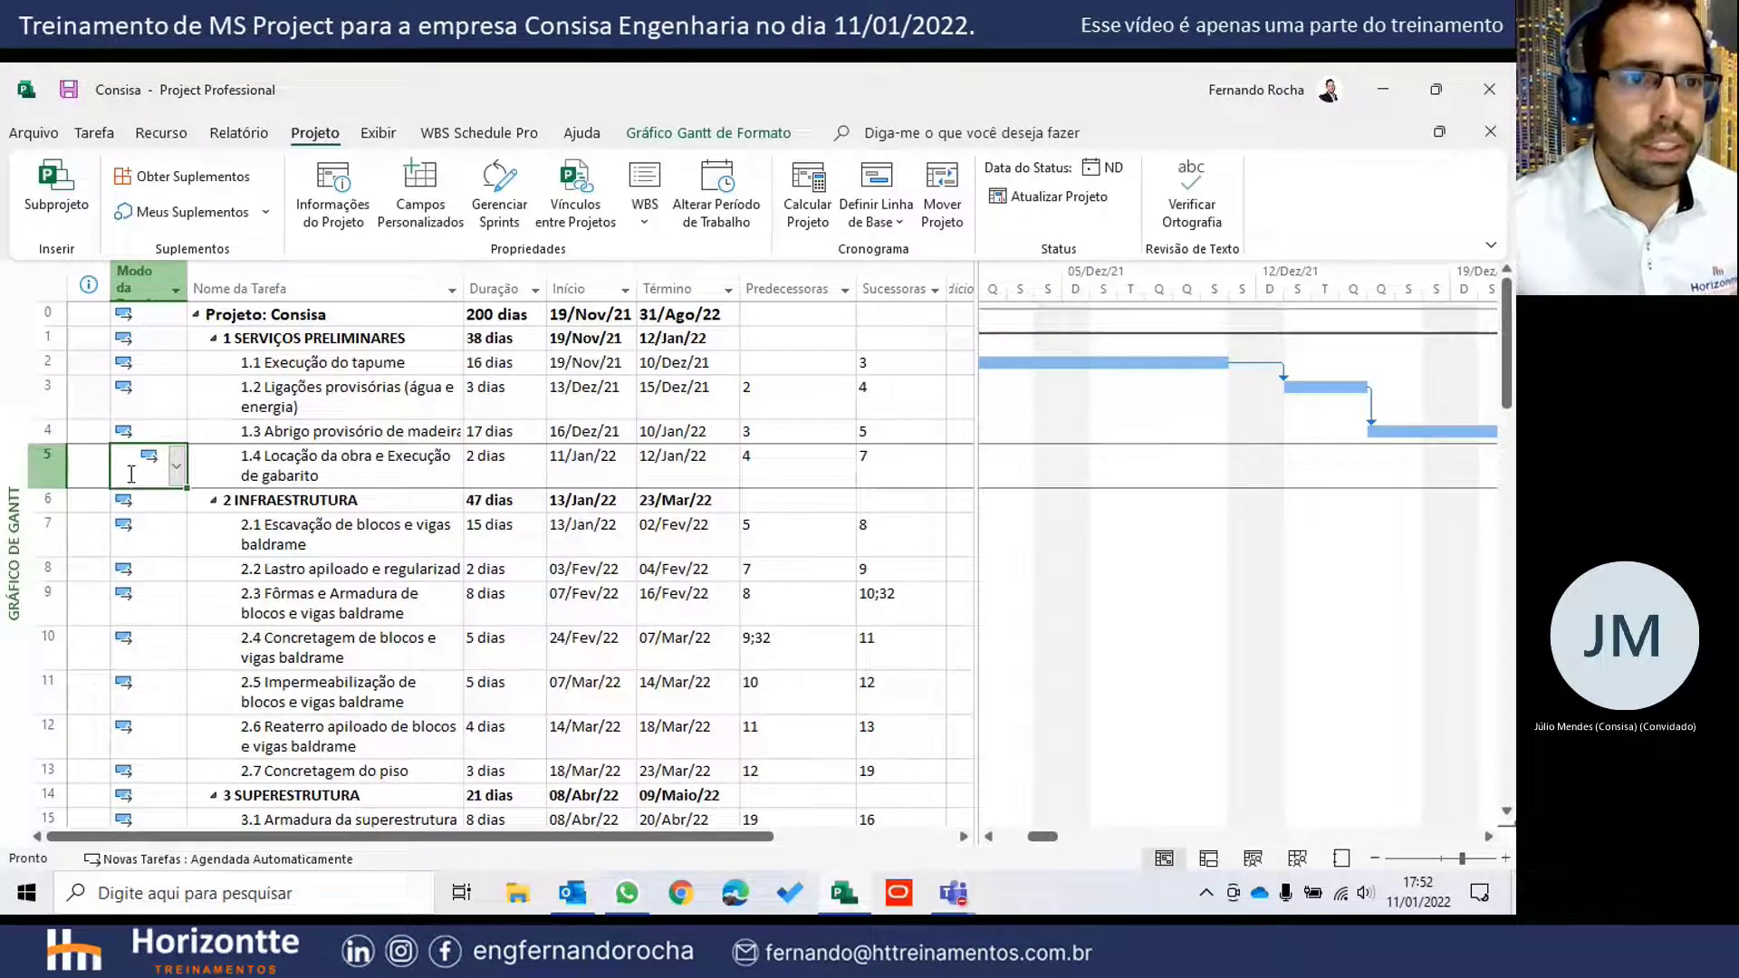
{"action": "left_click", "coordinate": [157, 373]}
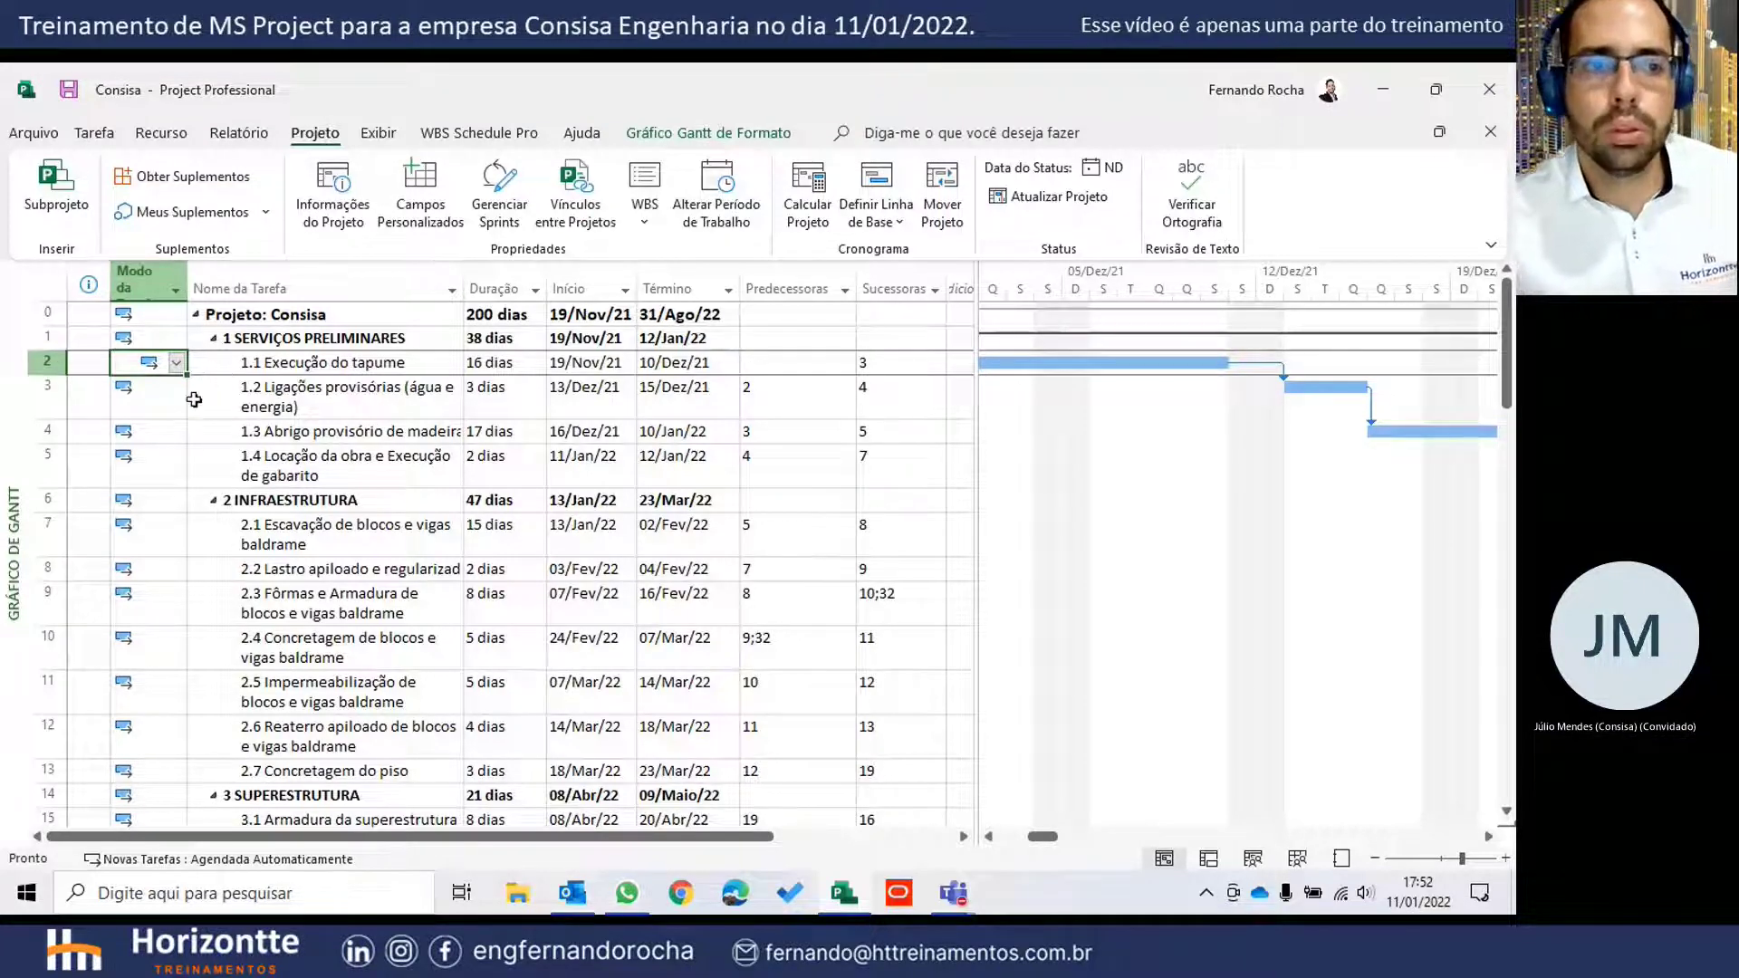
{"action": "left_click", "coordinate": [148, 392]}
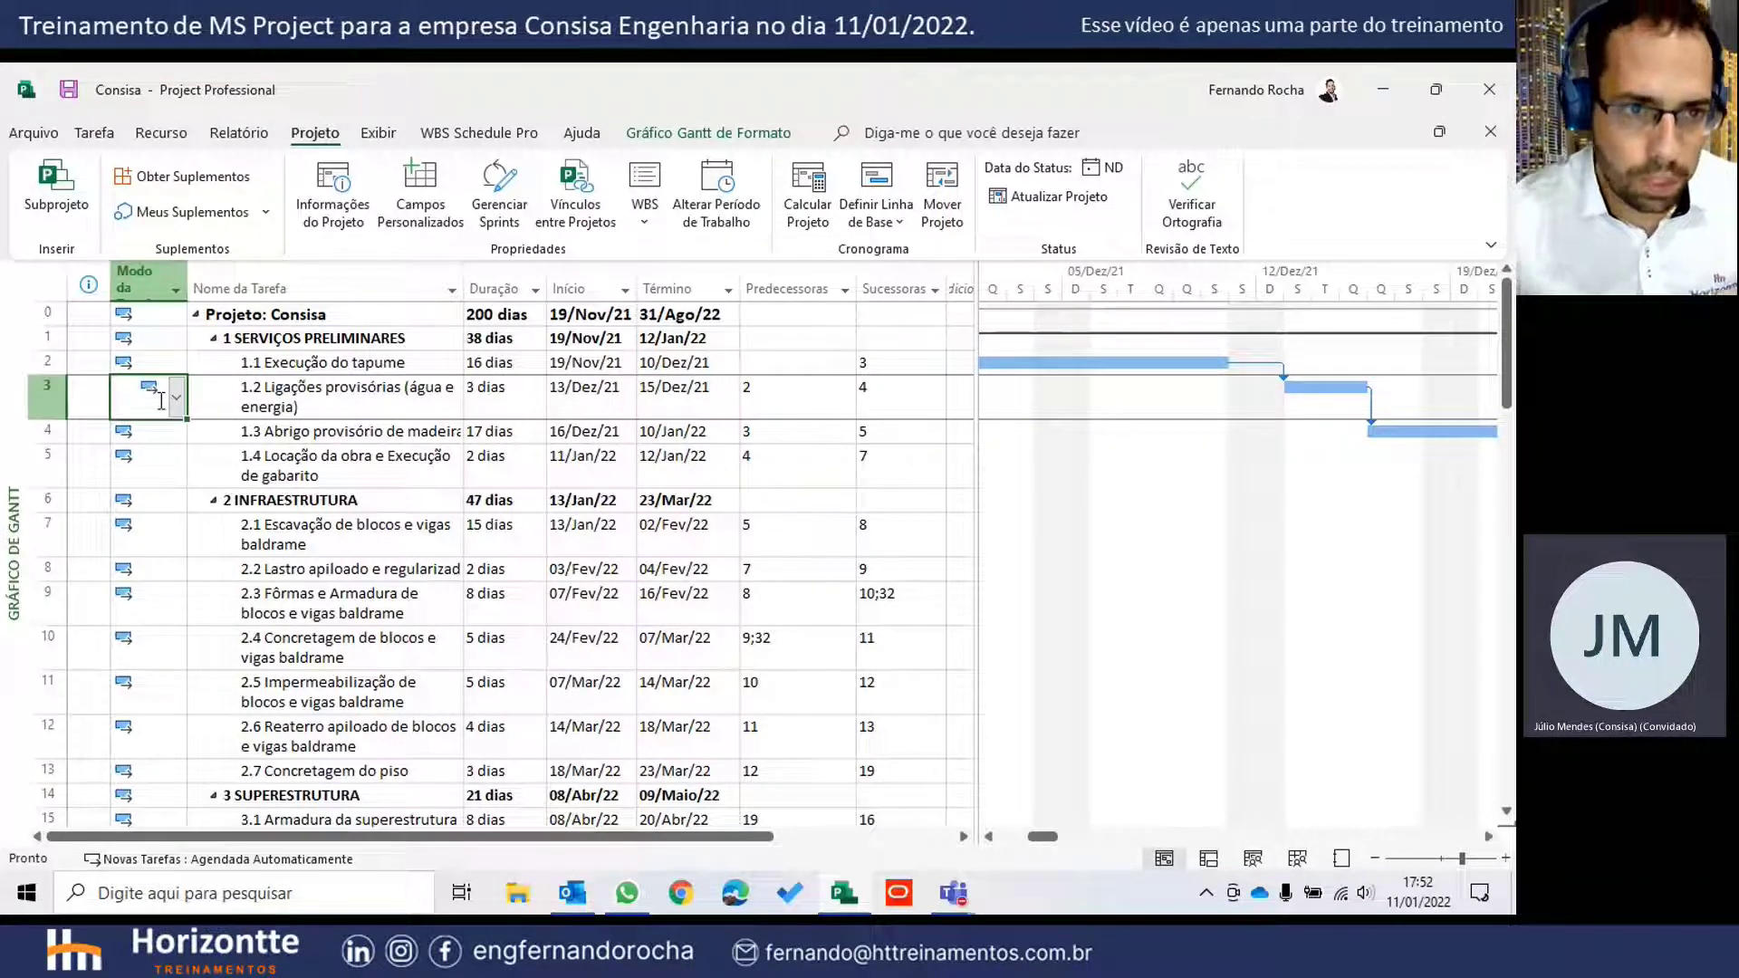
{"action": "left_click", "coordinate": [269, 406]}
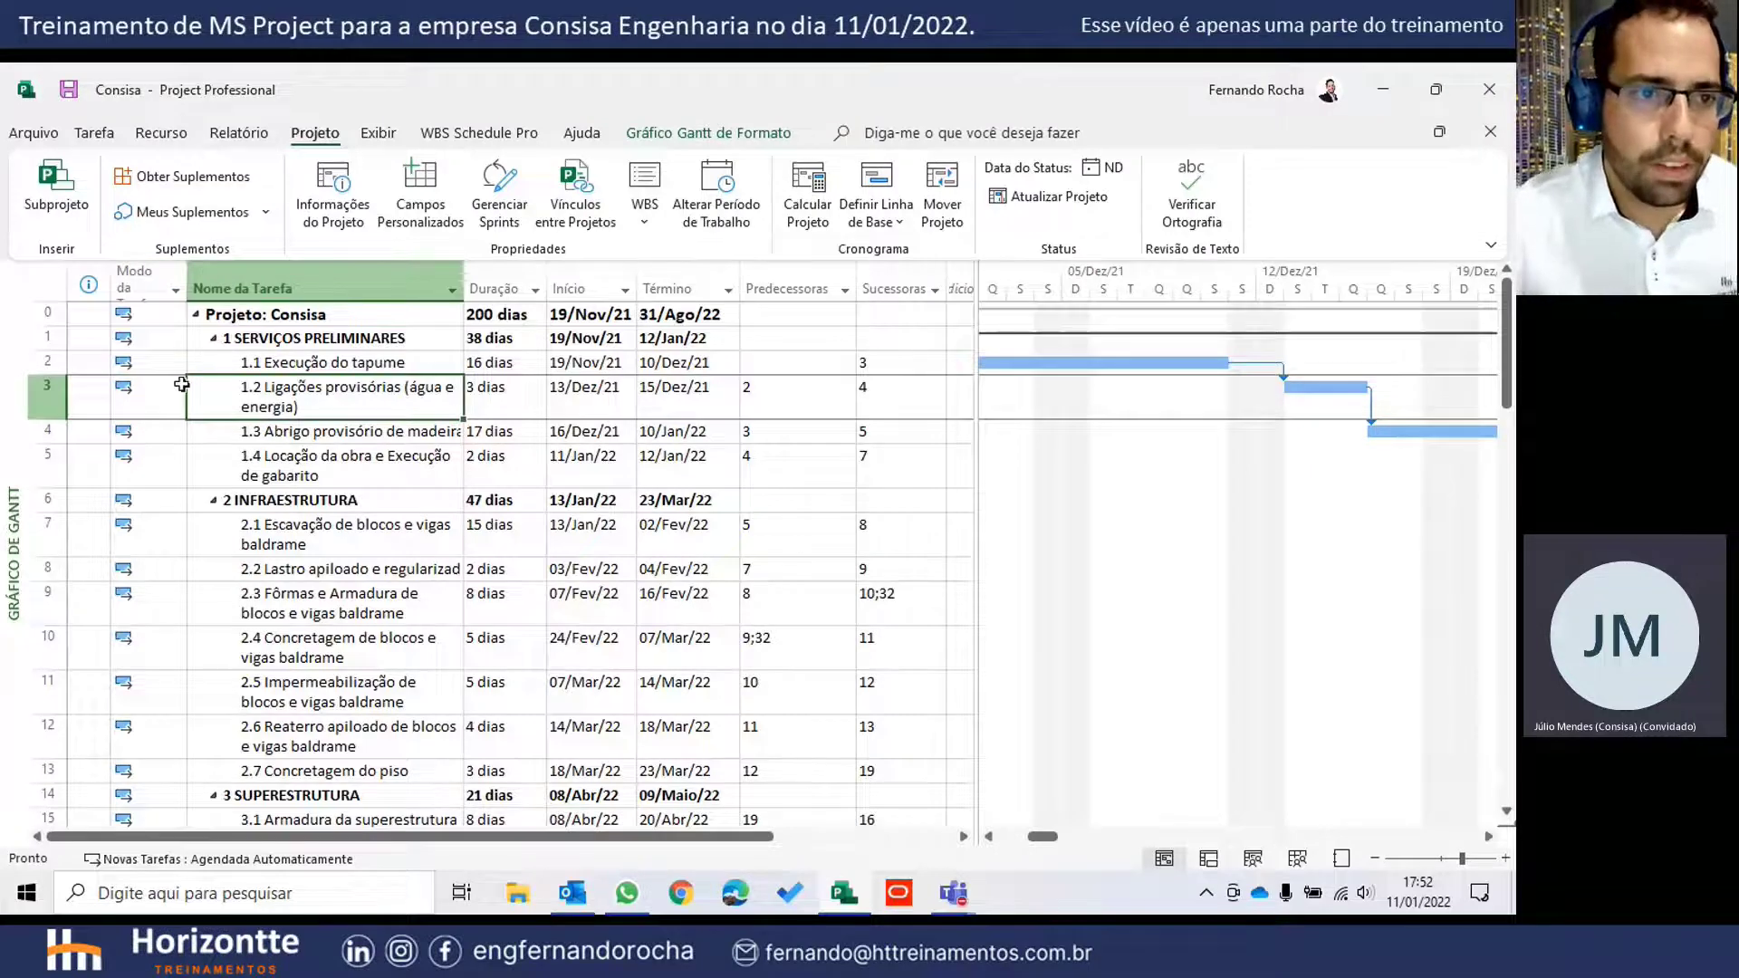
{"action": "left_click", "coordinate": [181, 385]}
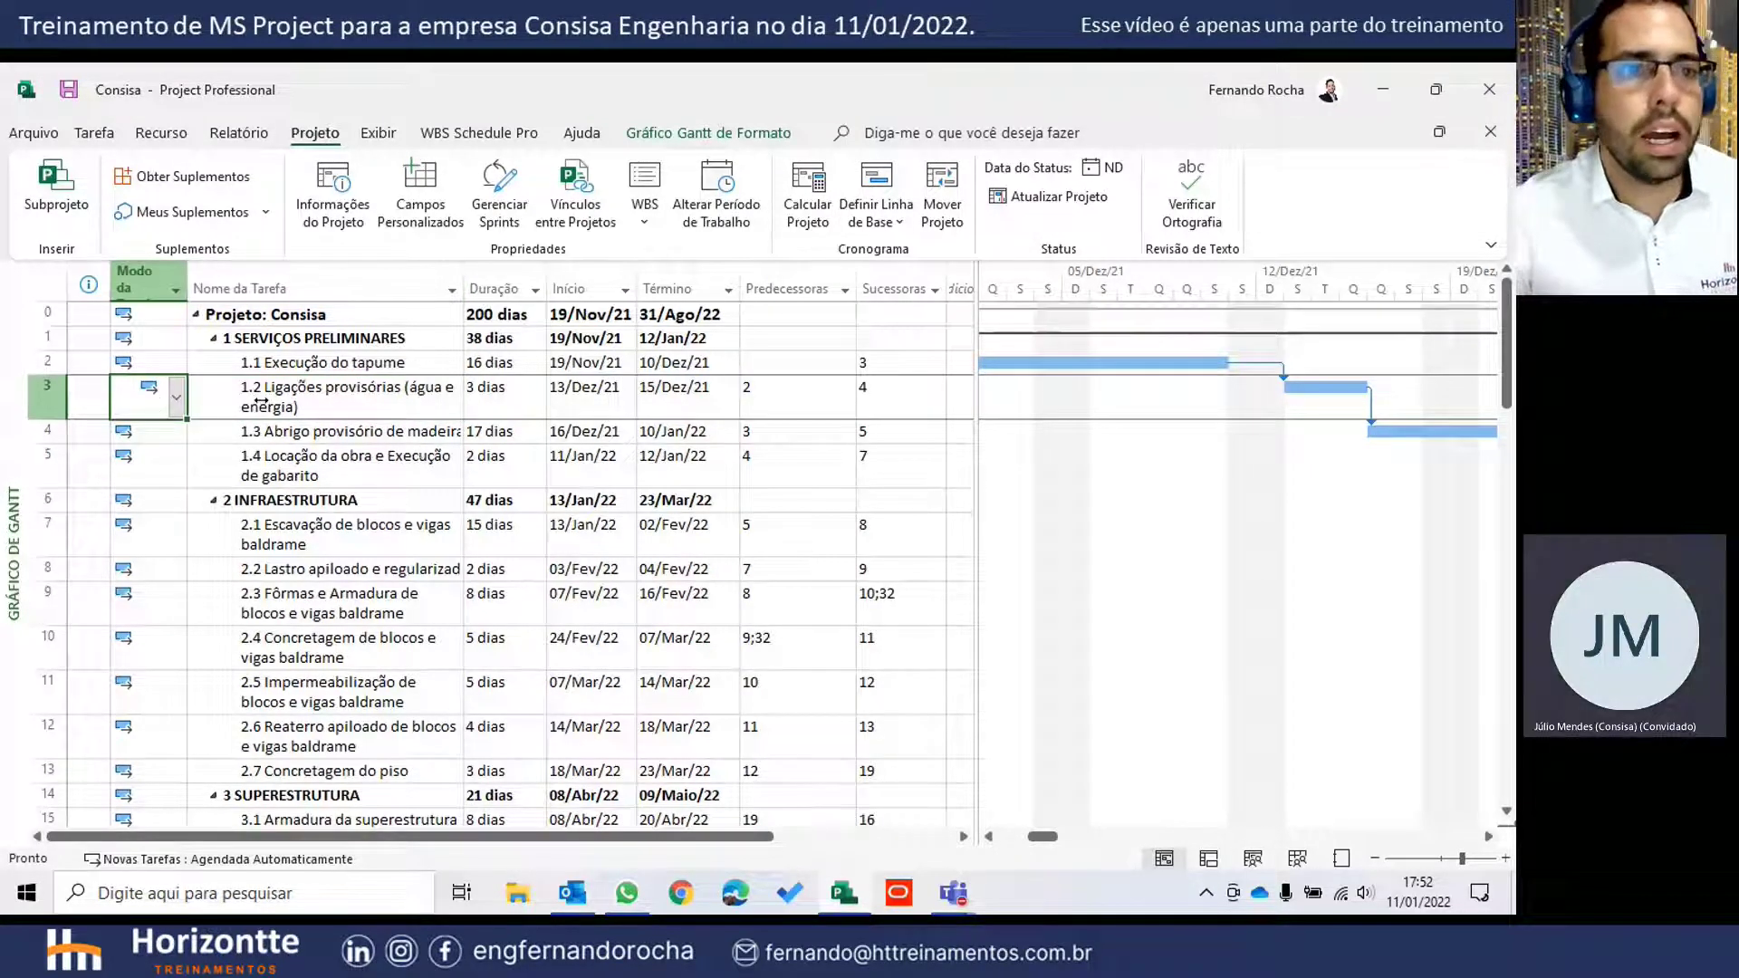
- Set newly created tasks to Agendada Automaticamente for Todos os Novos Projetos and check the current project's new-task mode
{"action": "left_click", "coordinate": [41, 134]}
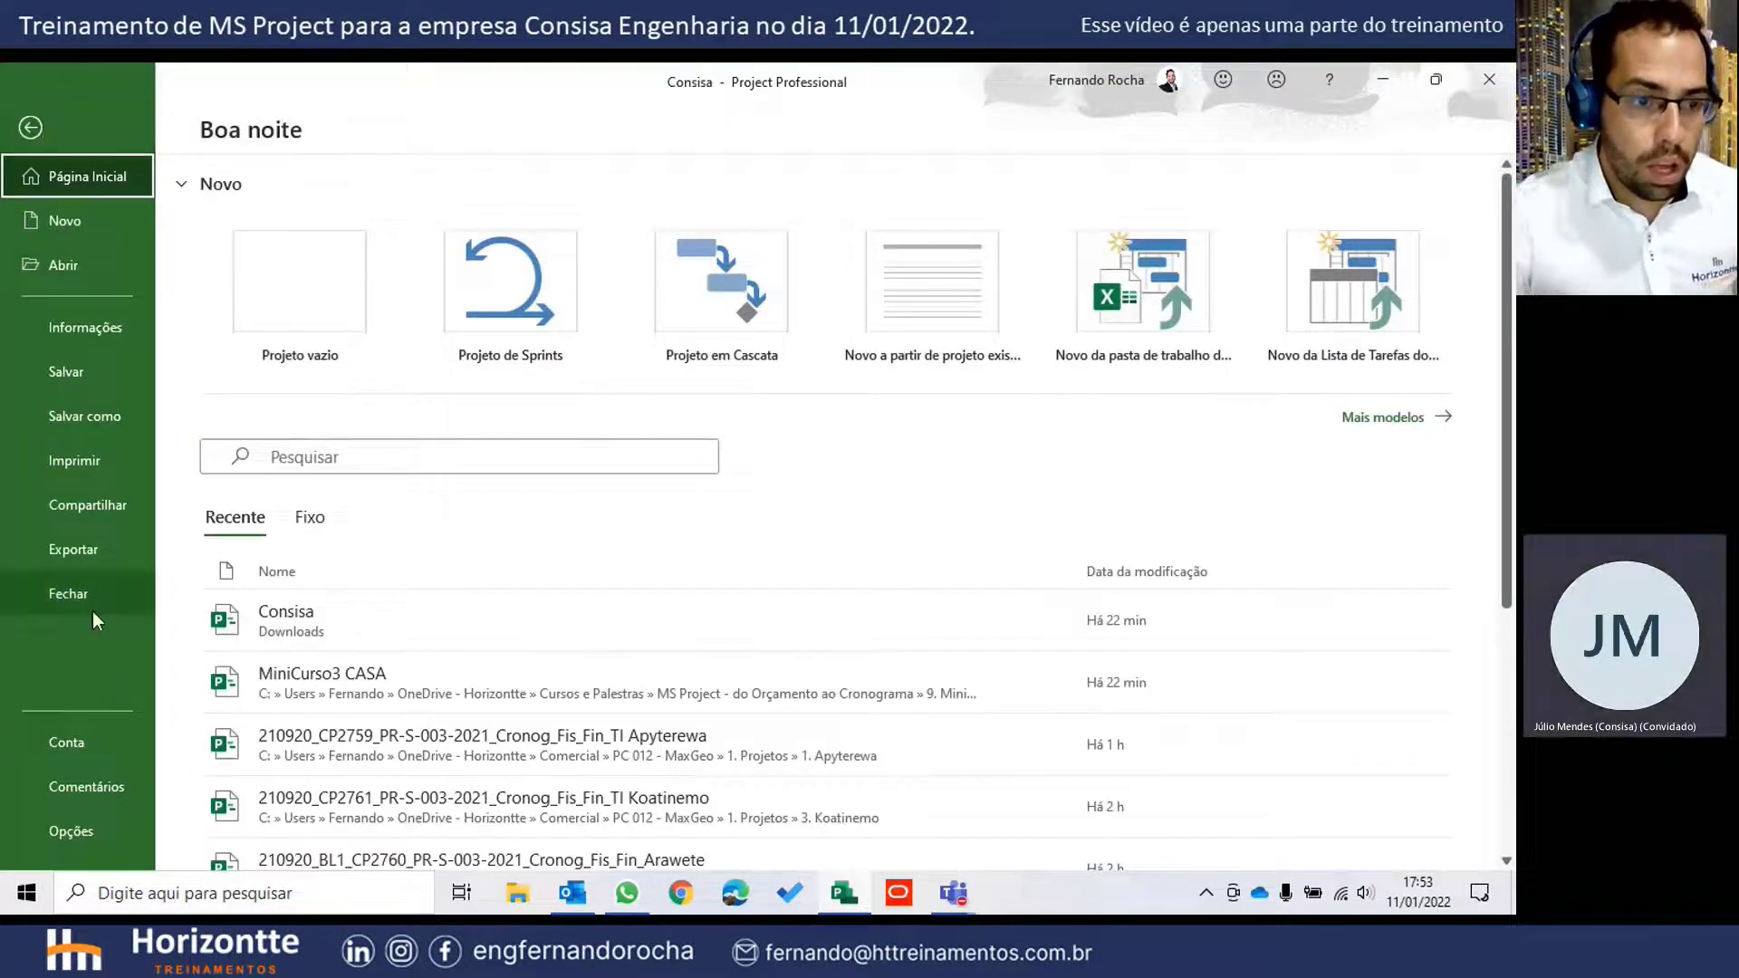
{"action": "left_click", "coordinate": [111, 828]}
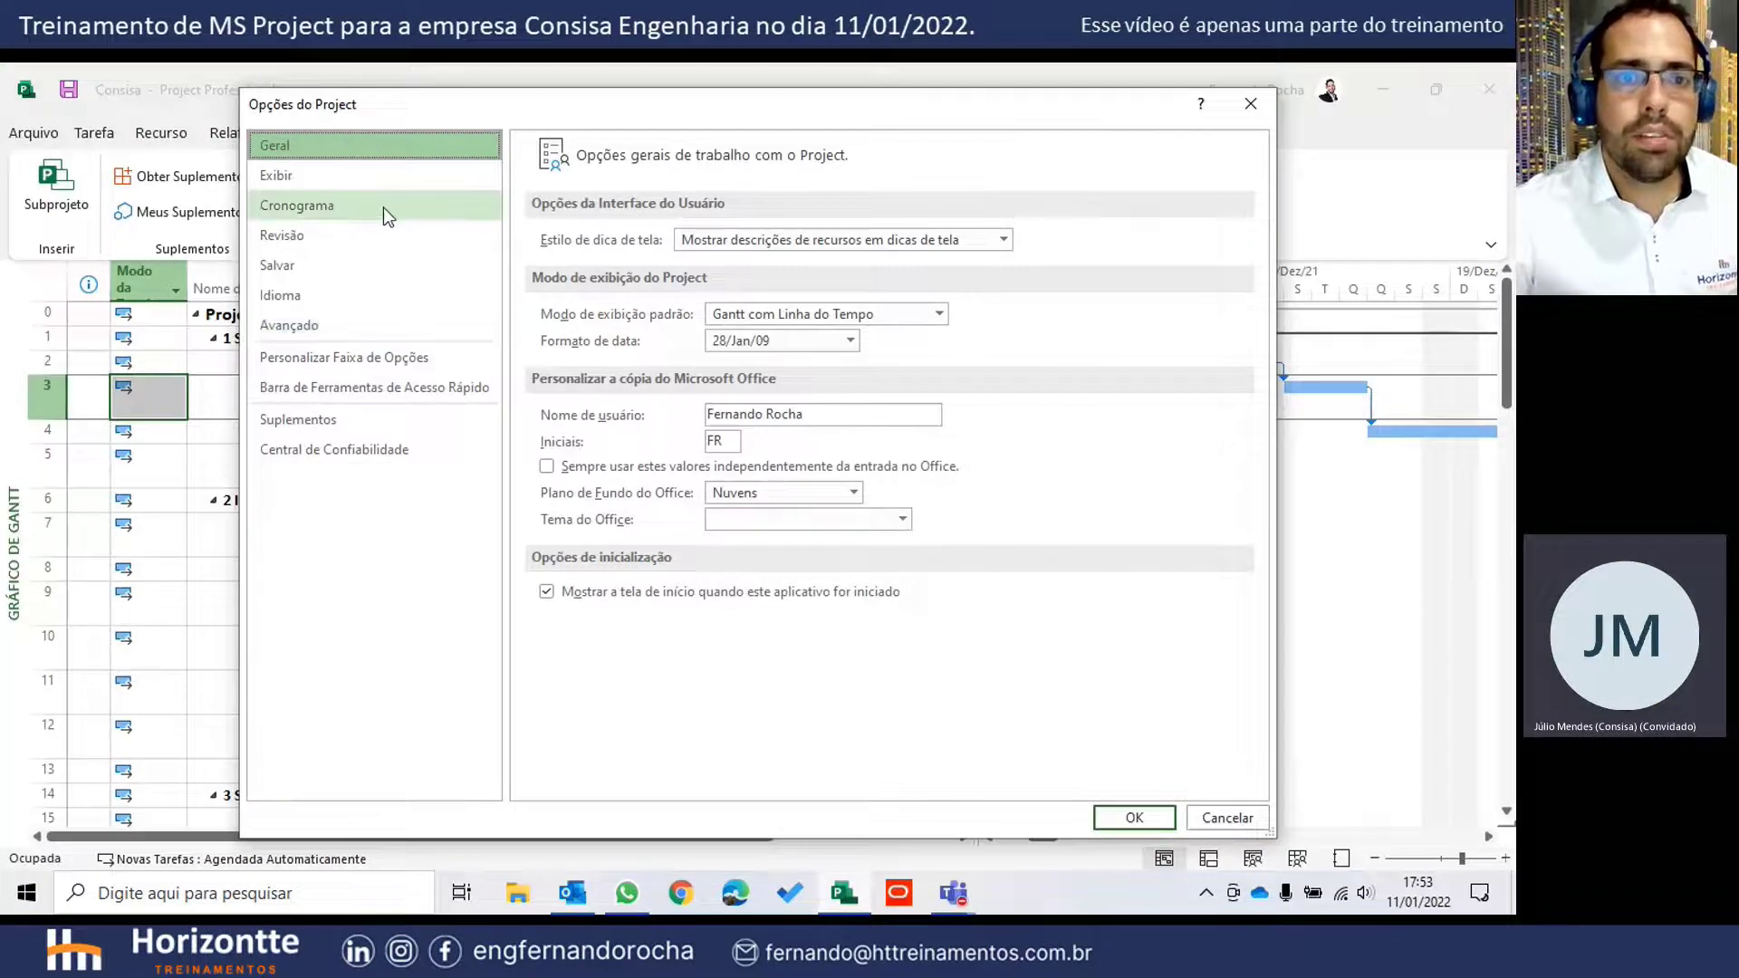
{"action": "left_click", "coordinate": [387, 208]}
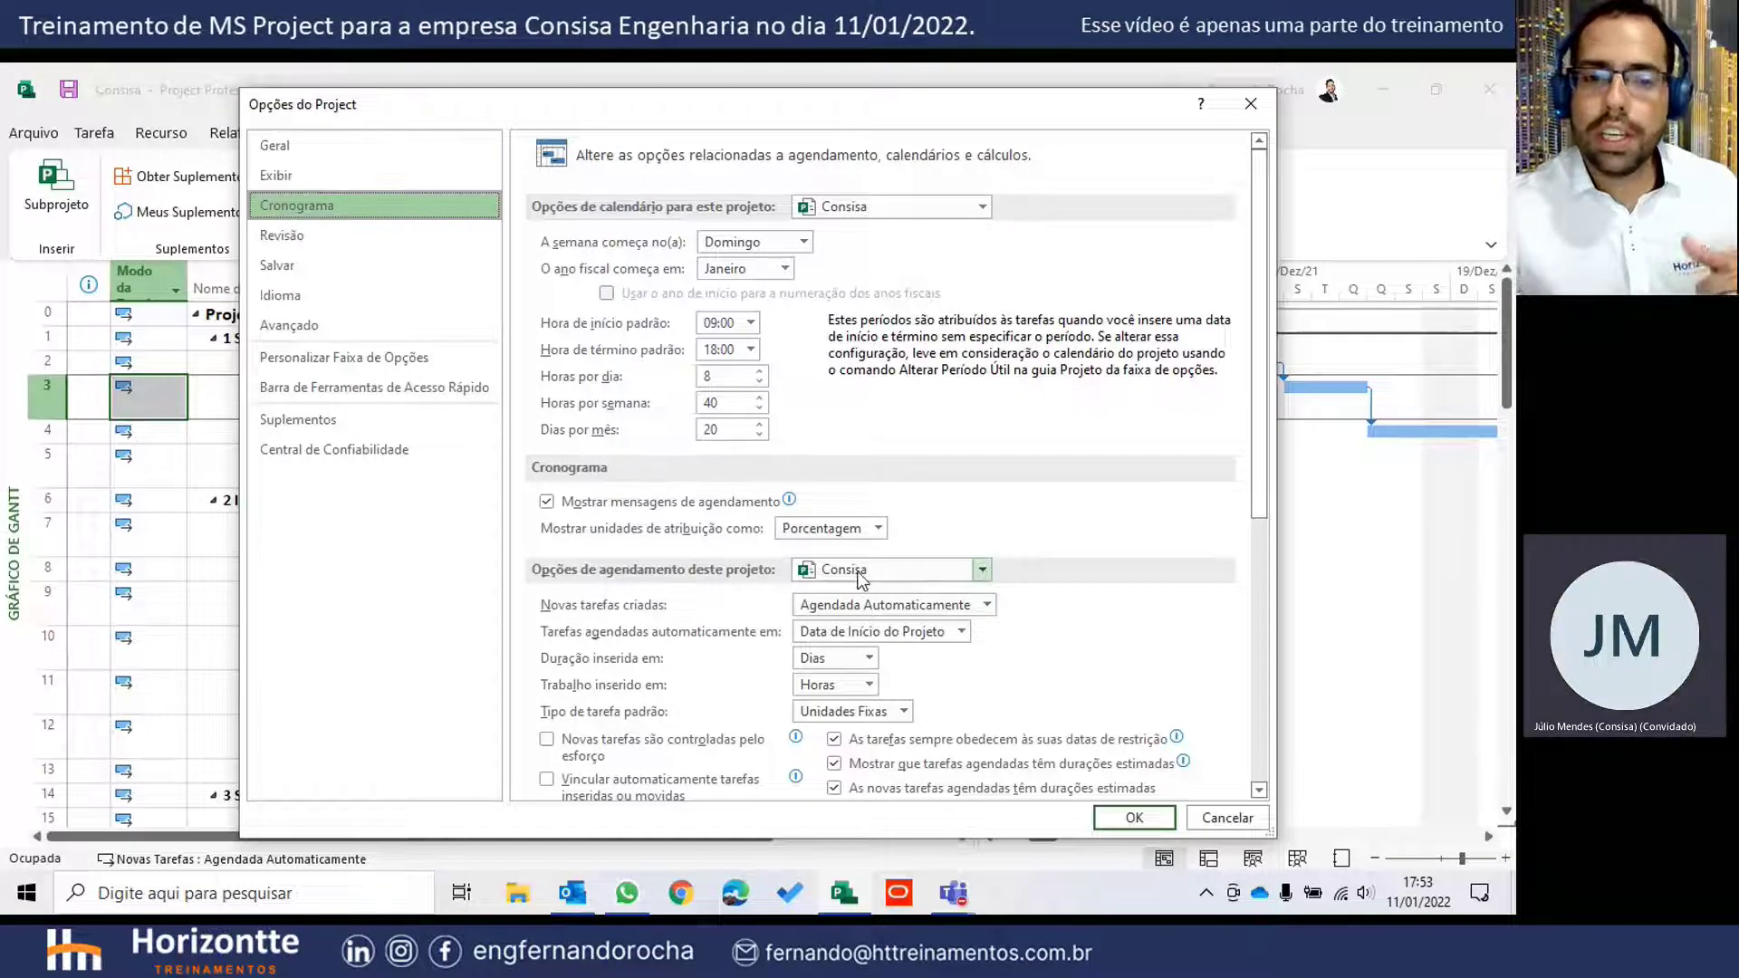
{"action": "left_click", "coordinate": [941, 574]}
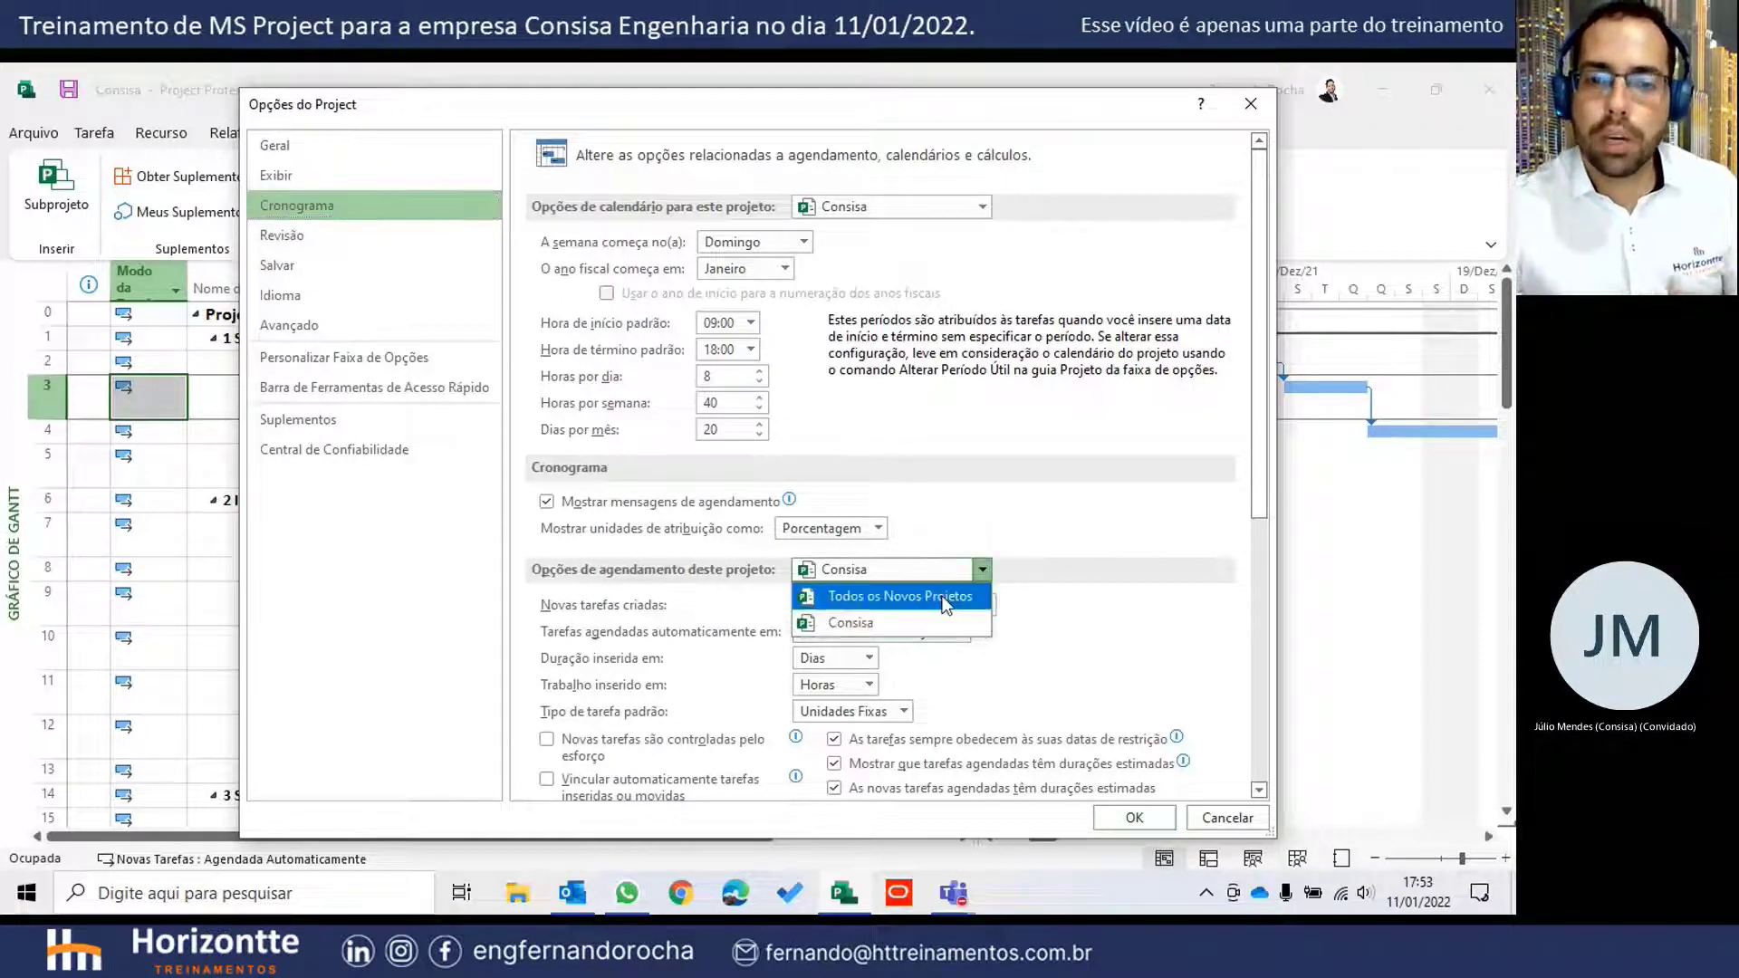
{"action": "left_click", "coordinate": [886, 599]}
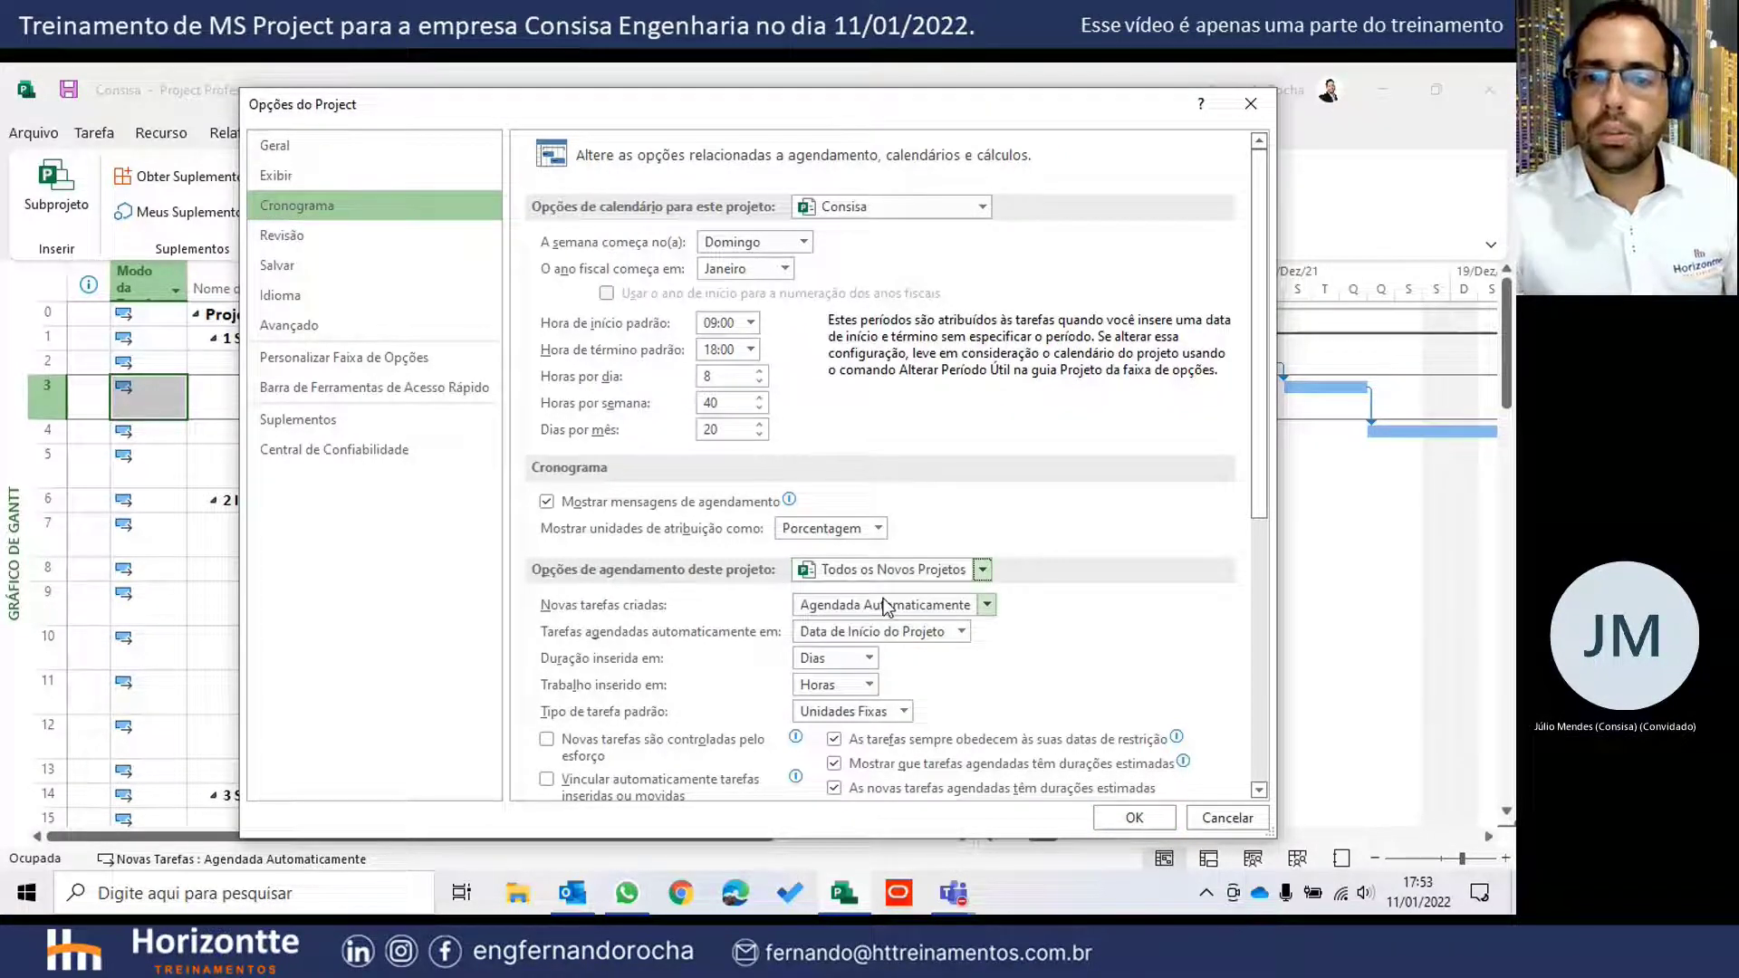
{"action": "left_click", "coordinate": [985, 606]}
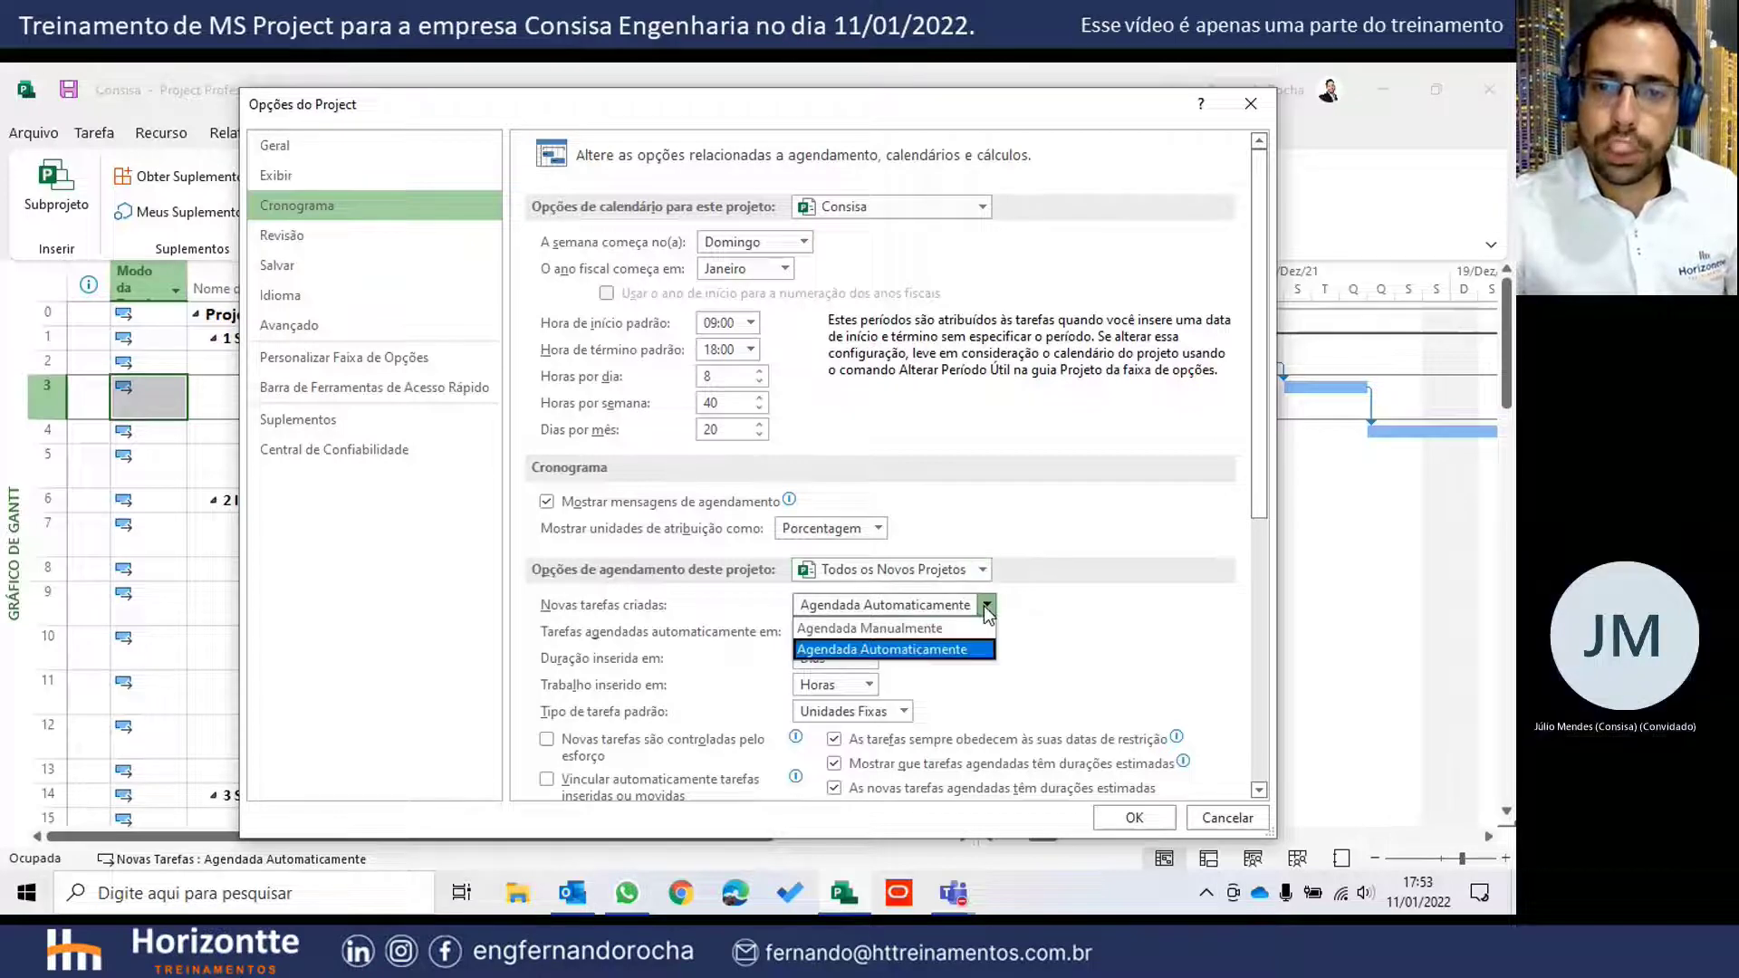
{"action": "left_click", "coordinate": [920, 649]}
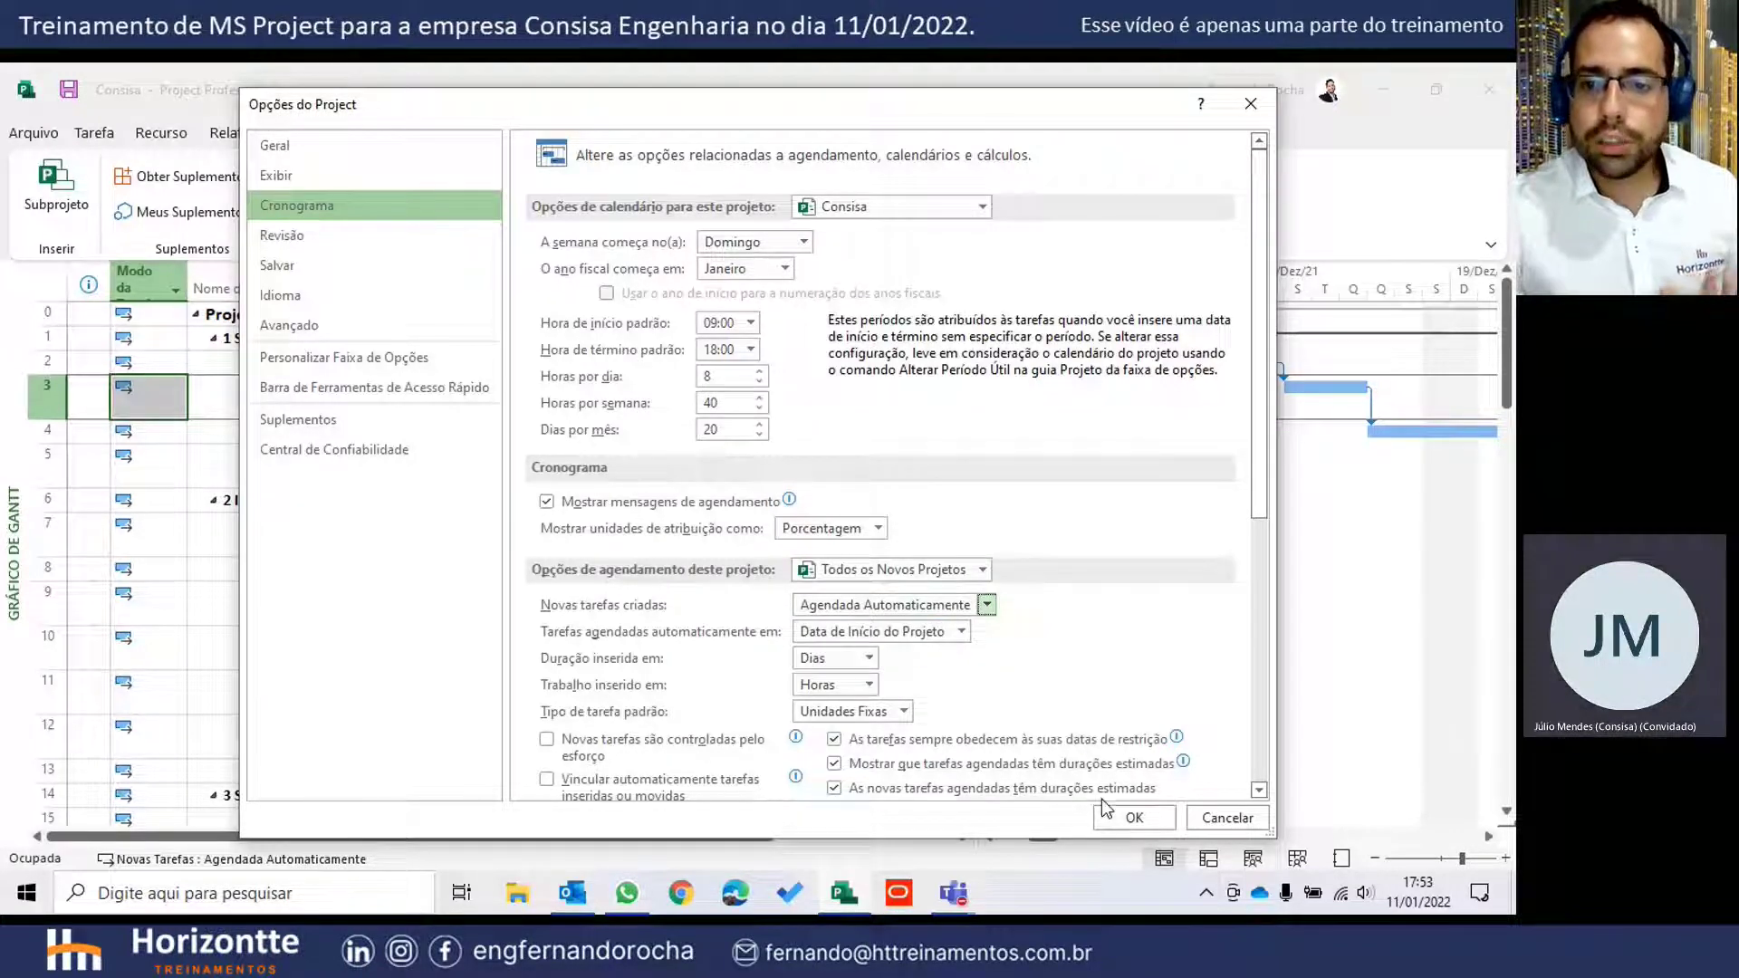
{"action": "left_click", "coordinate": [1131, 818]}
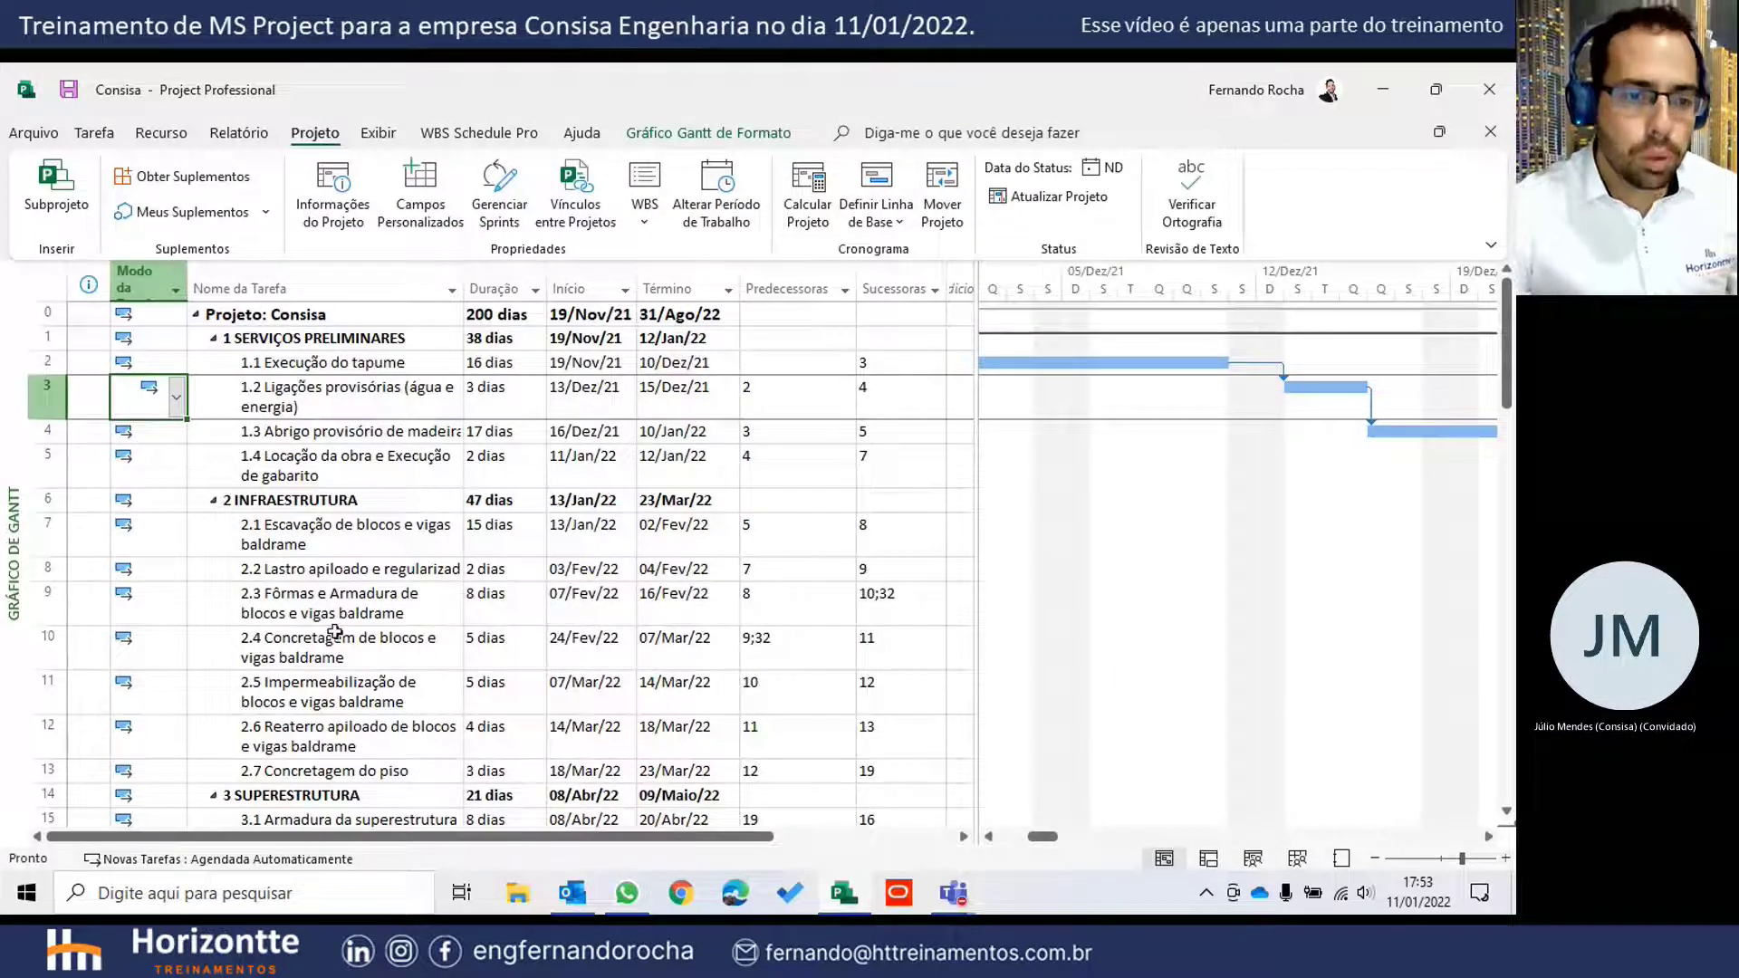
{"action": "left_click", "coordinate": [258, 860]}
{"action": "left_click", "coordinate": [186, 802]}
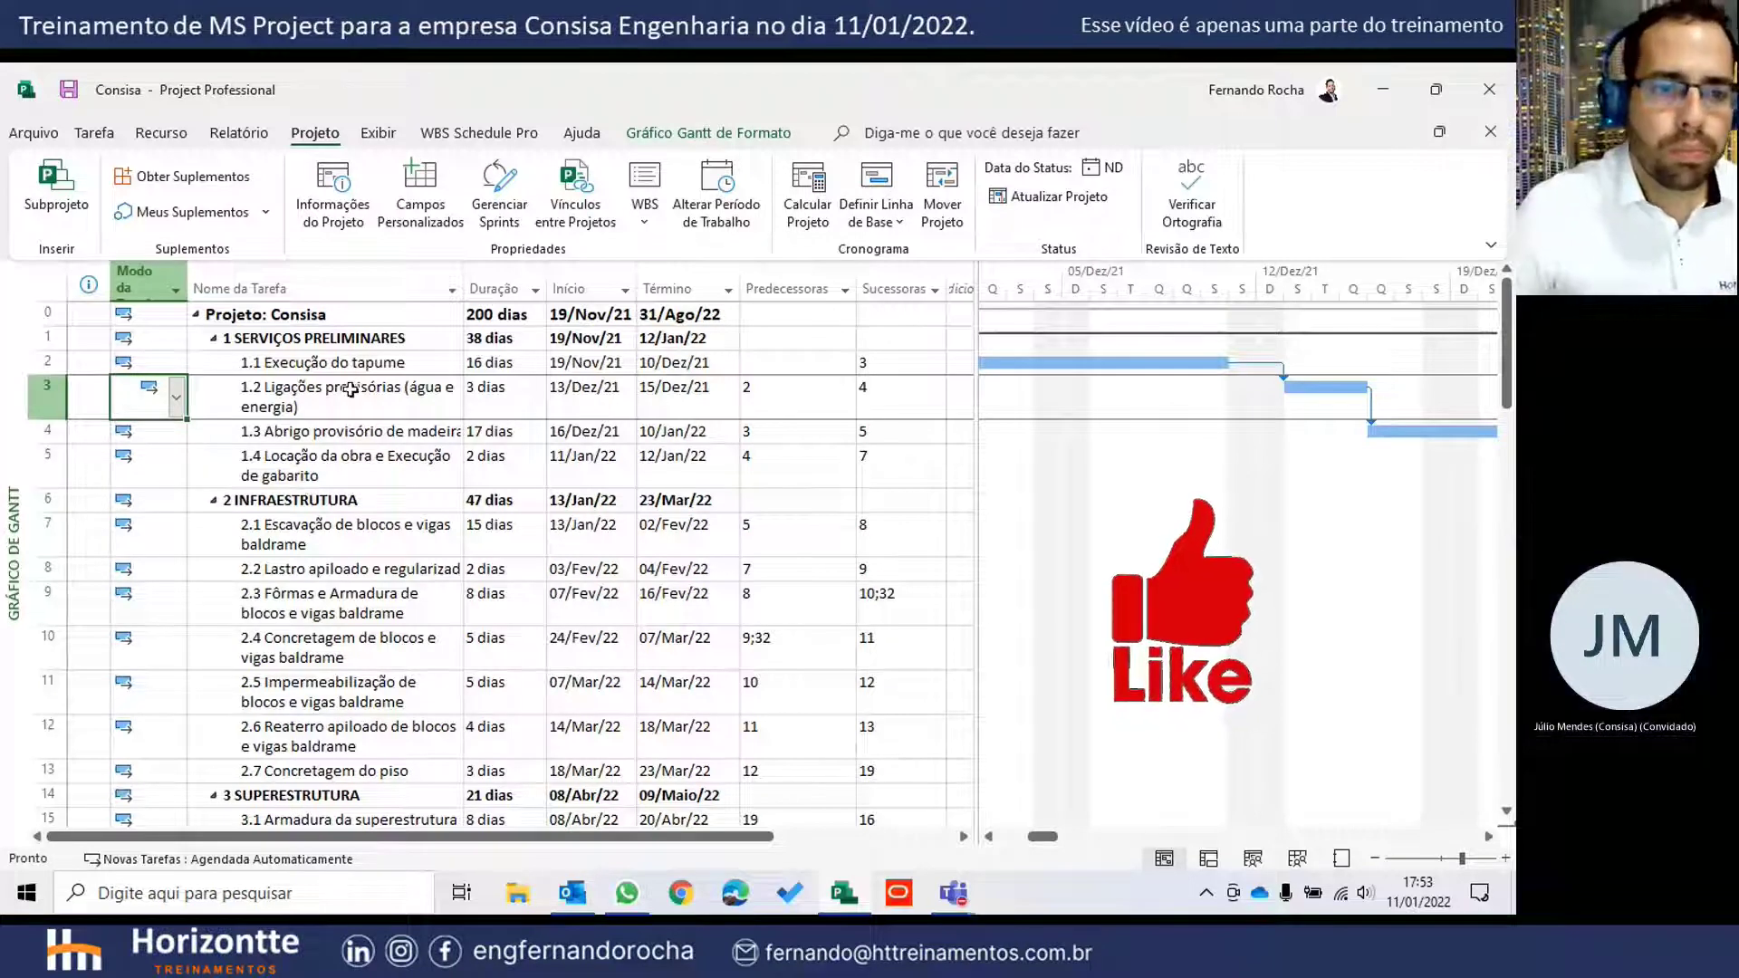
- Select the durations from Execução do tapume to Fôrmas e Armadura de blocos e vigas baldrame, and widen the Sucessoras column
{"action": "left_click", "coordinate": [356, 429]}
{"action": "left_click", "coordinate": [362, 404]}
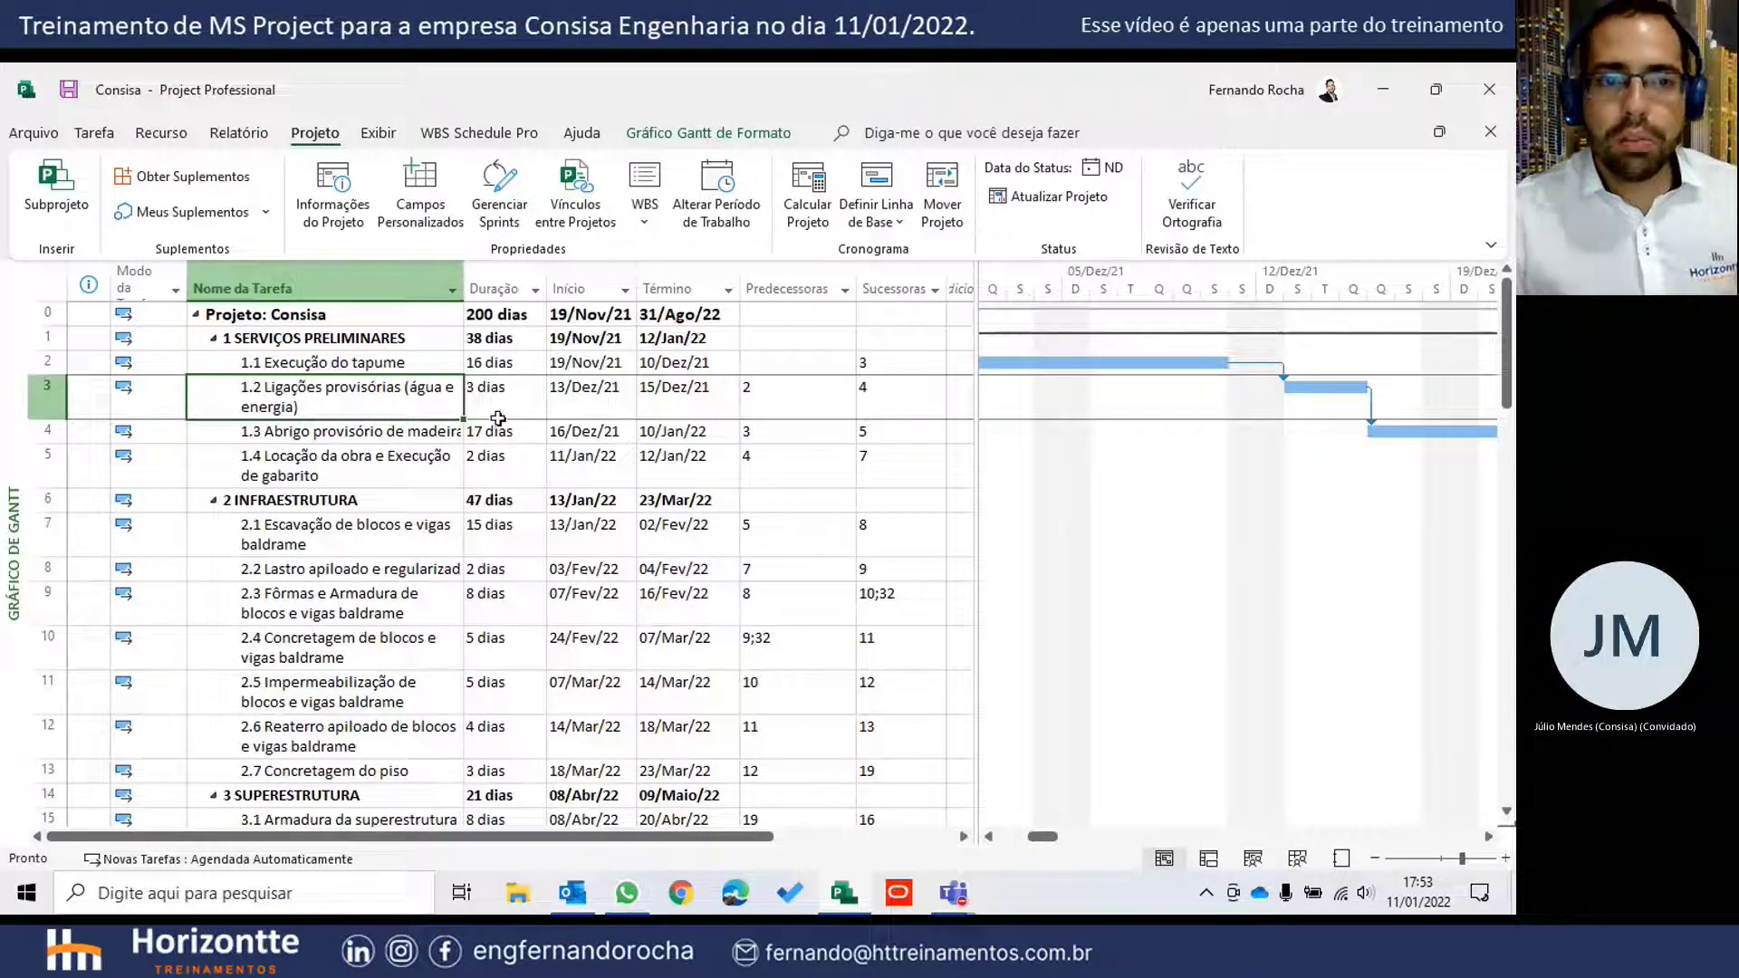
{"action": "left_click_drag", "start_coordinate": [489, 365], "coordinate": [502, 583]}
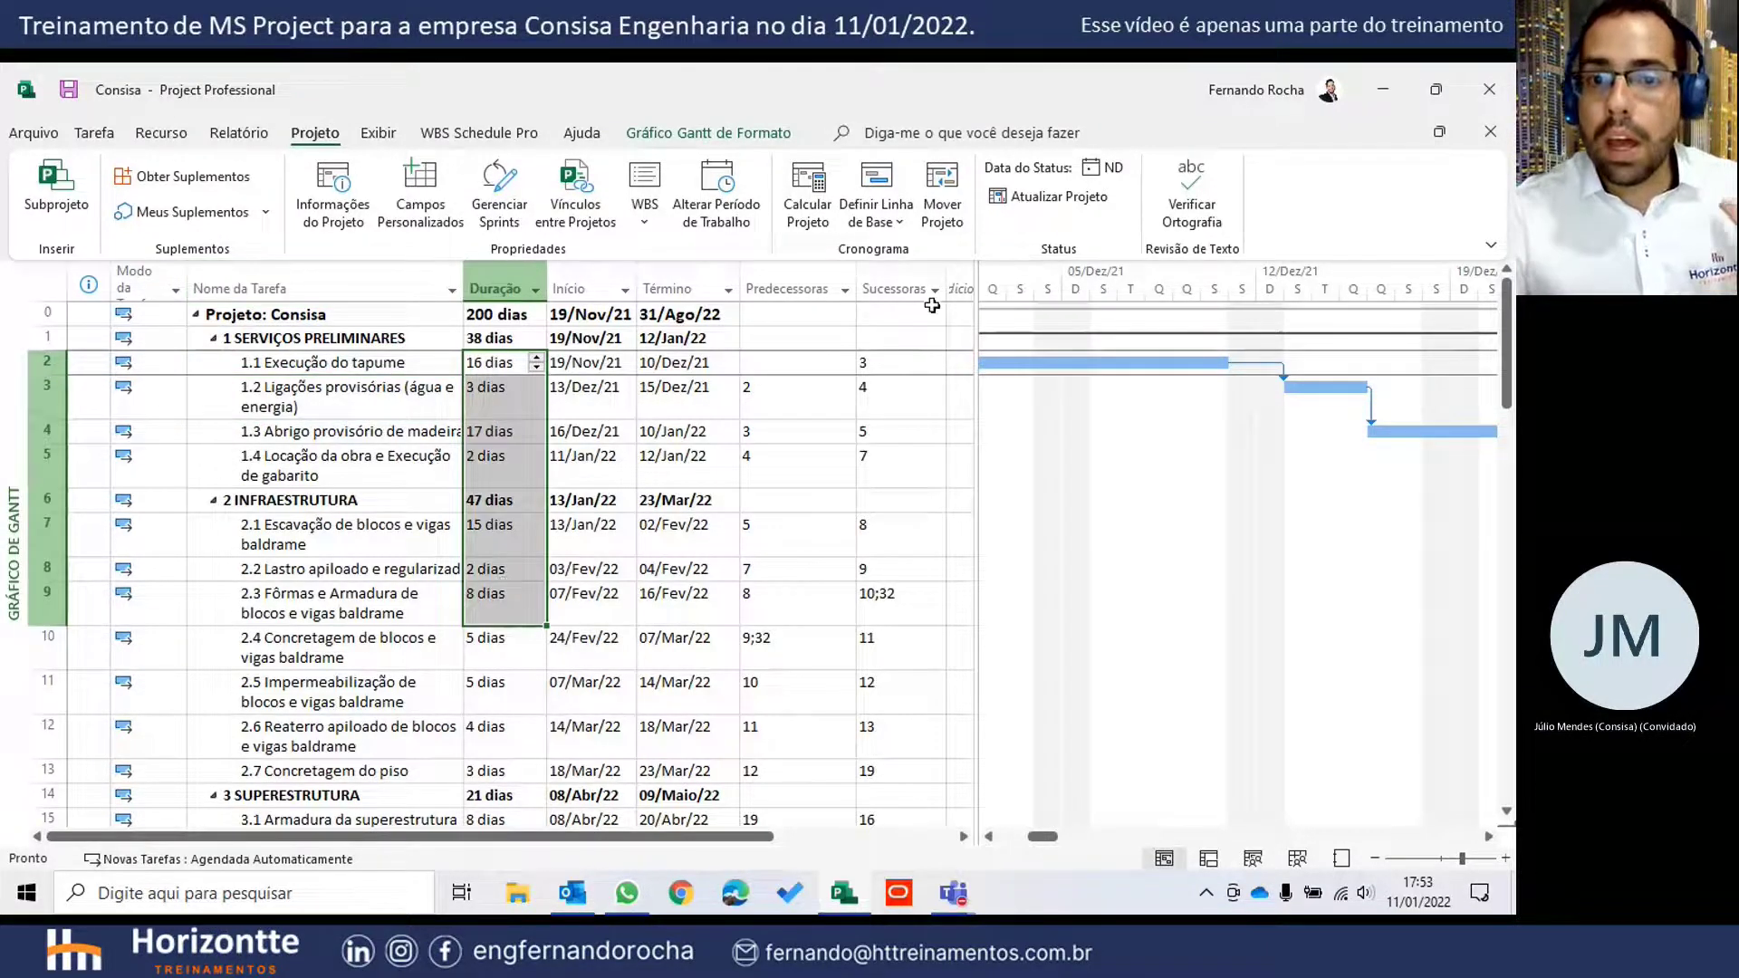
{"action": "left_click_drag", "start_coordinate": [944, 288], "coordinate": [963, 291]}
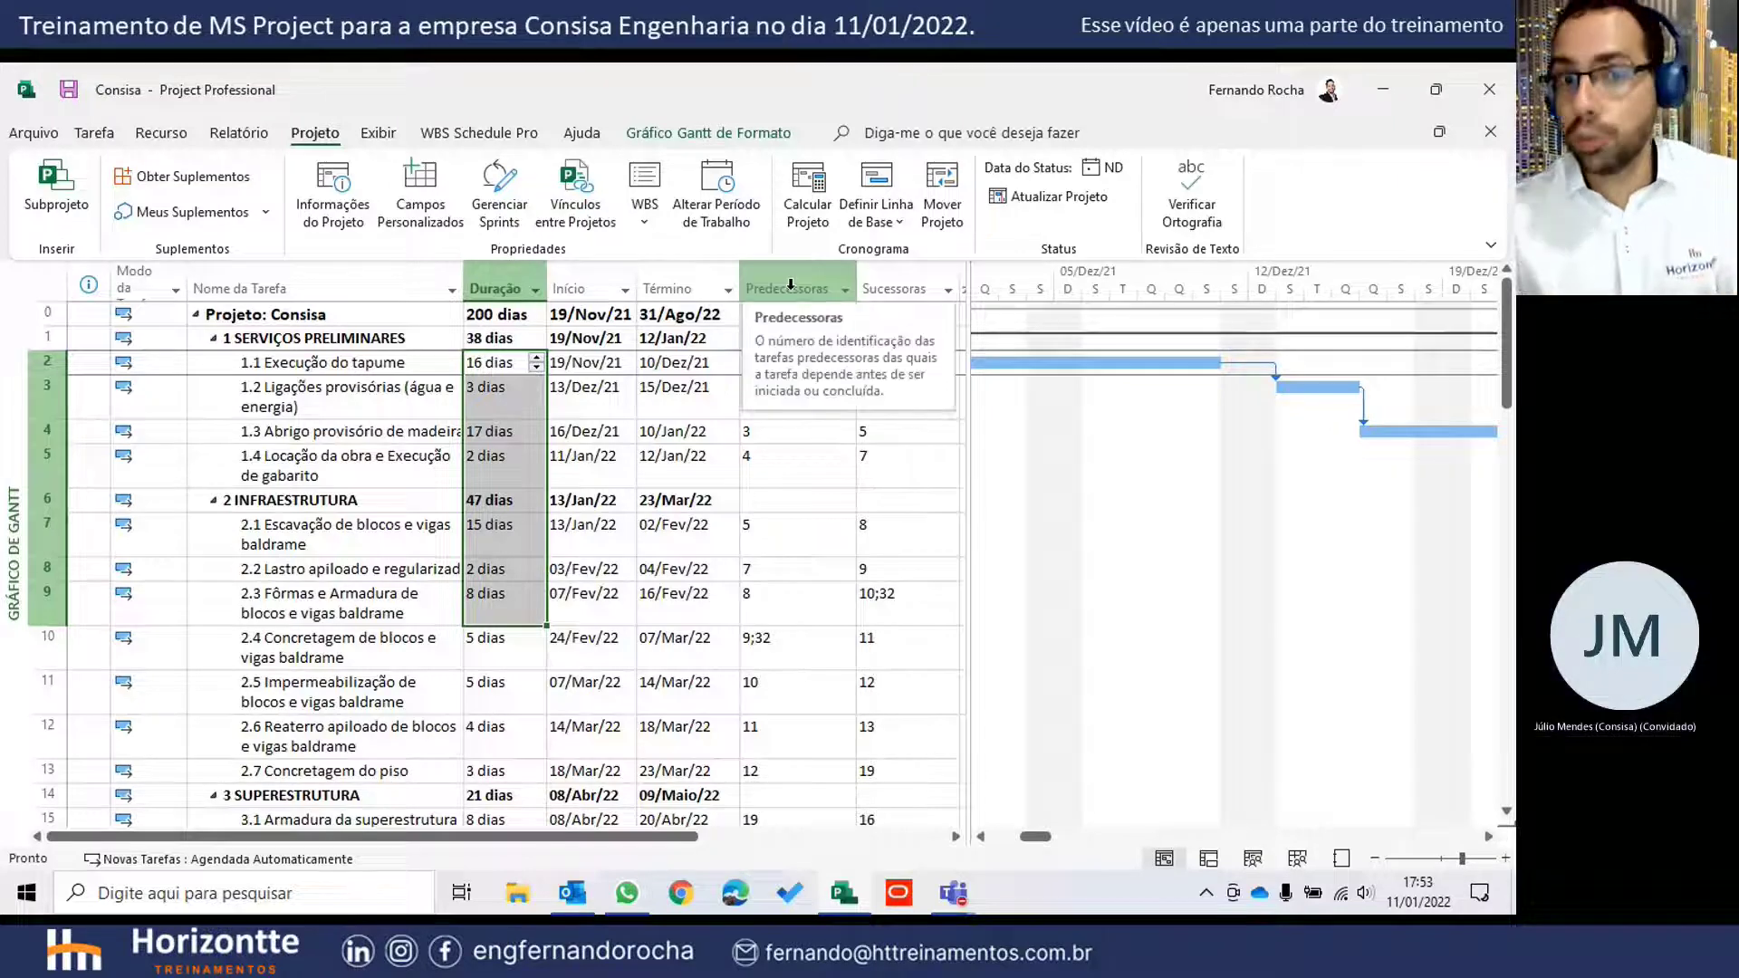
- Examine the Predecessoras and Sucessoras columns for the links between the SERVIÇOS PRELIMINARES tasks
{"action": "left_click", "coordinate": [786, 385]}
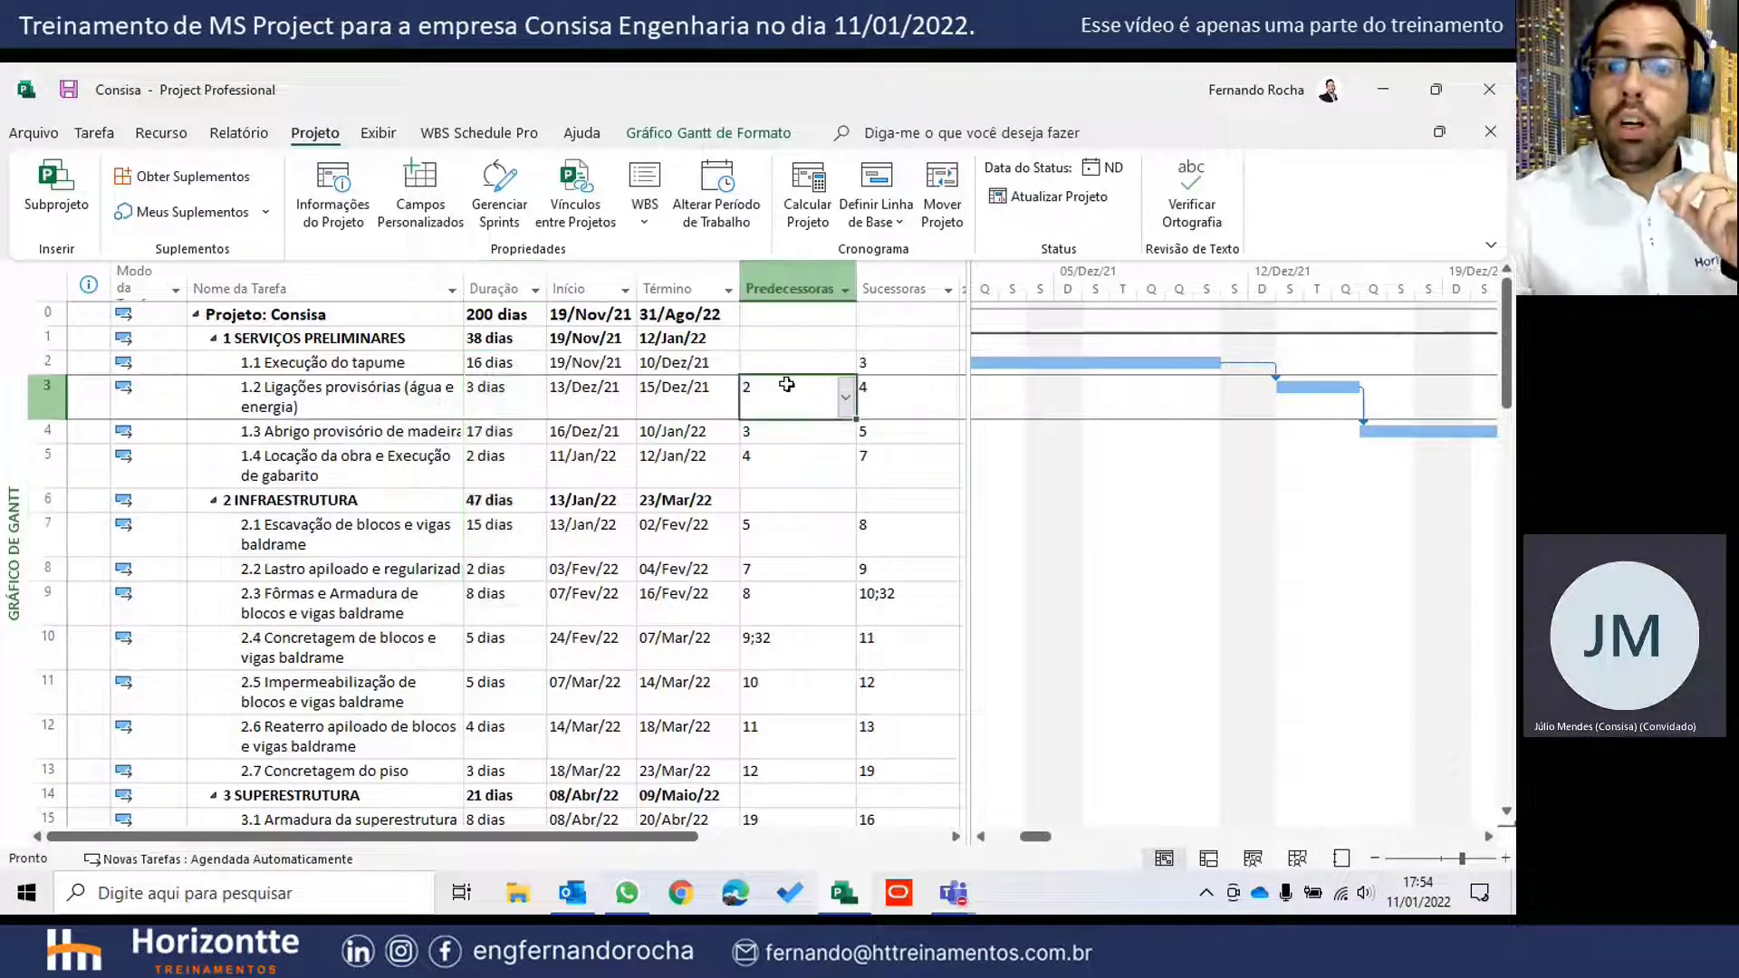
{"action": "left_click", "coordinate": [797, 286]}
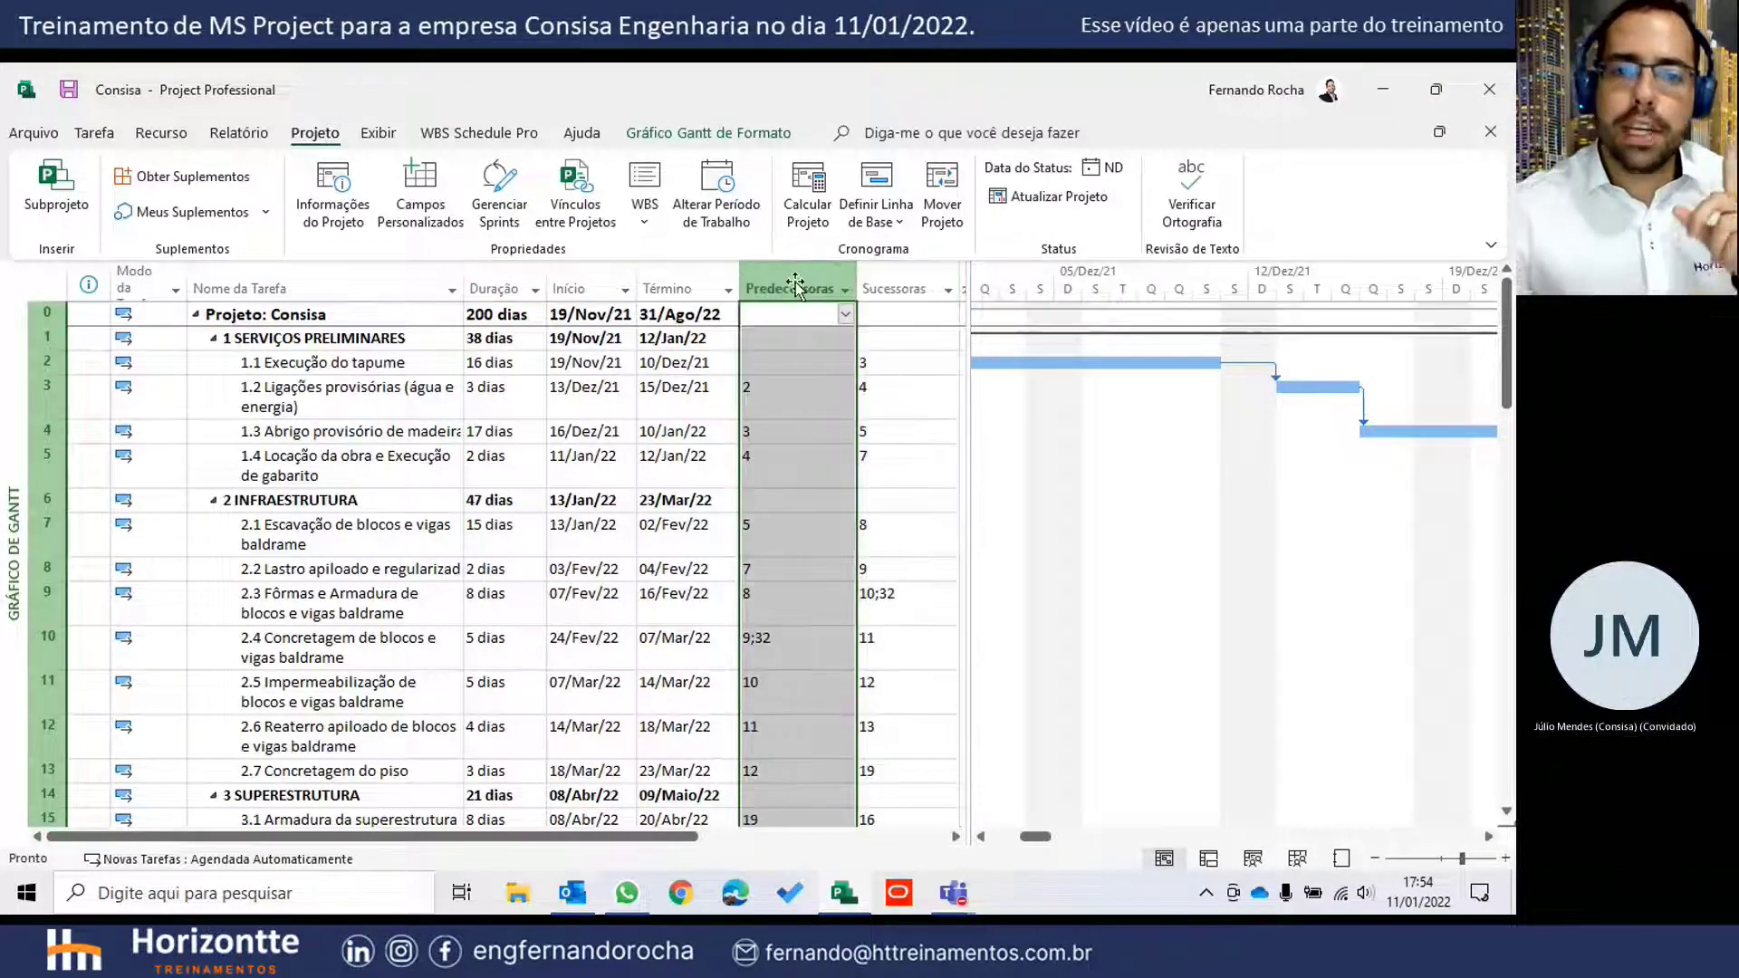
{"action": "left_click", "coordinate": [895, 277]}
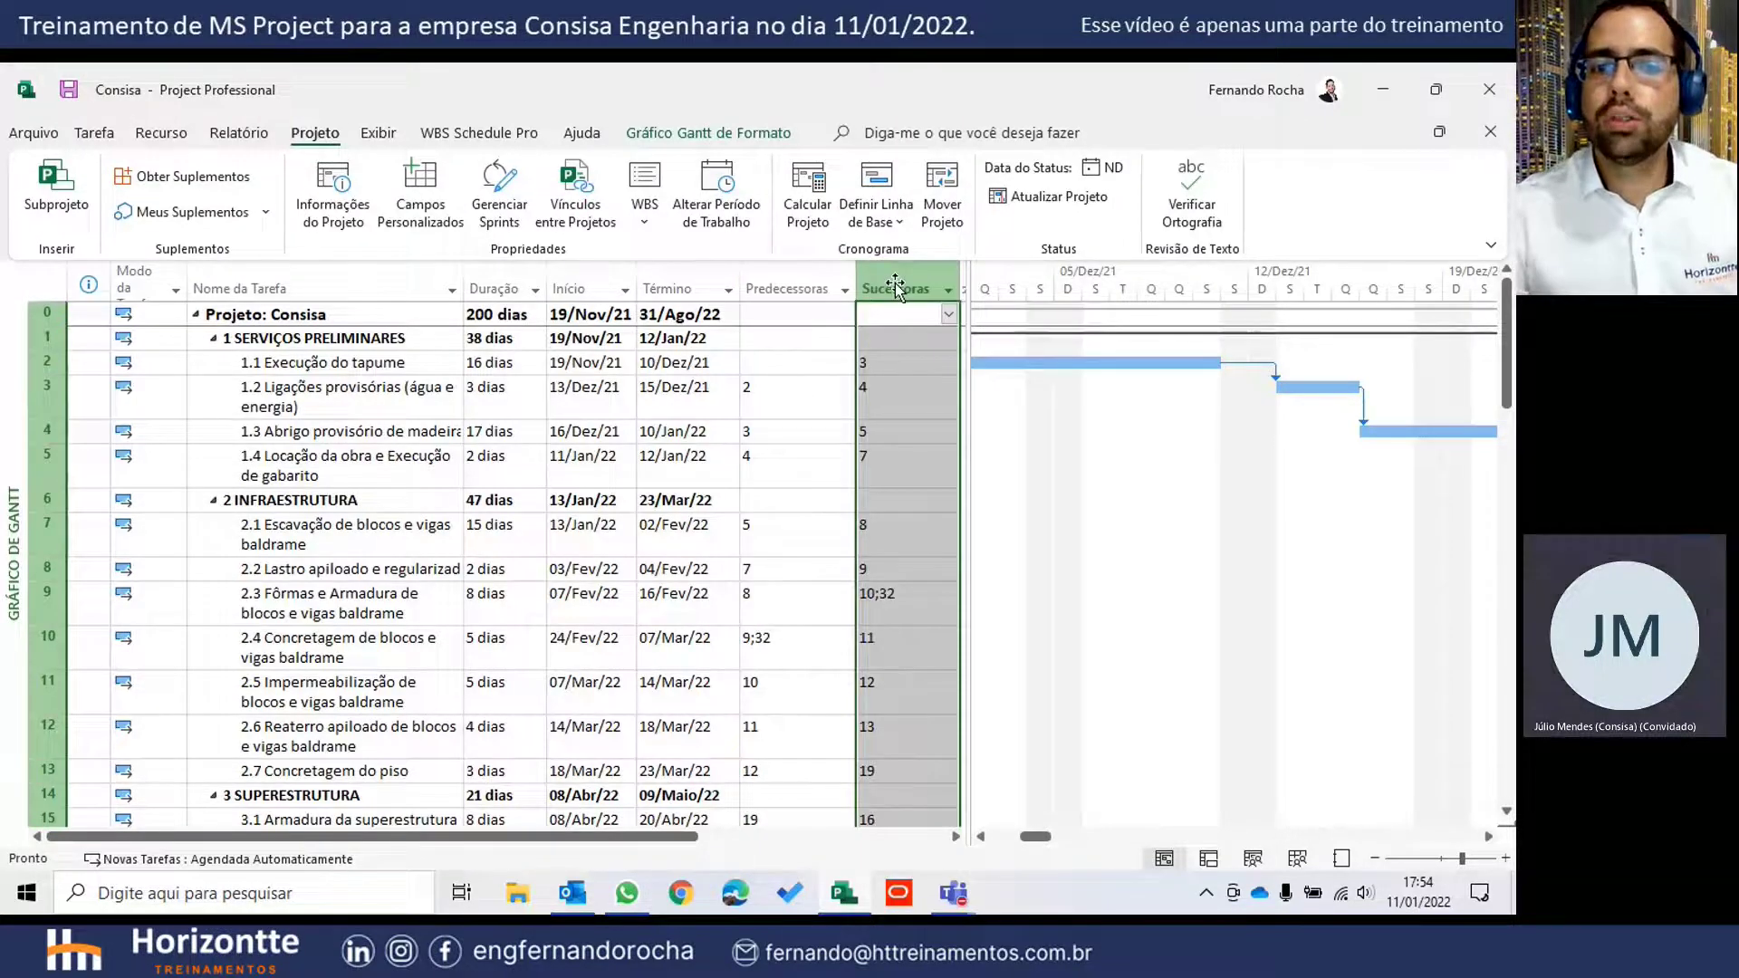
{"action": "left_click", "coordinate": [804, 362]}
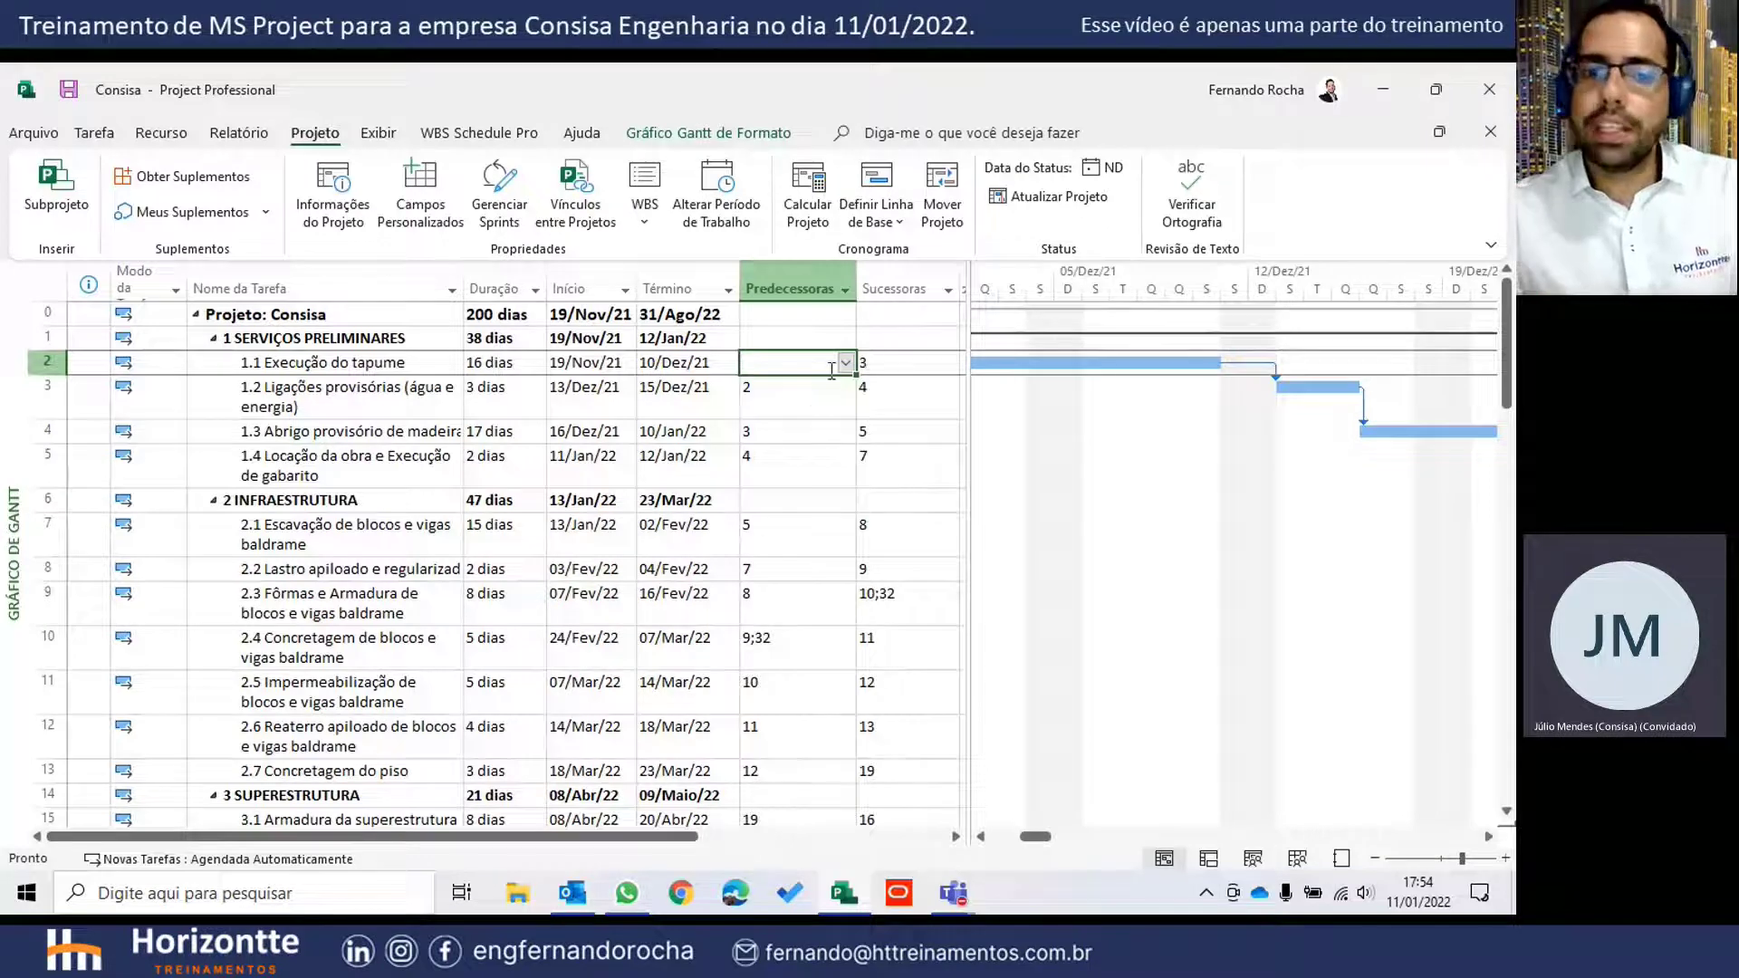
{"action": "left_click", "coordinate": [794, 434]}
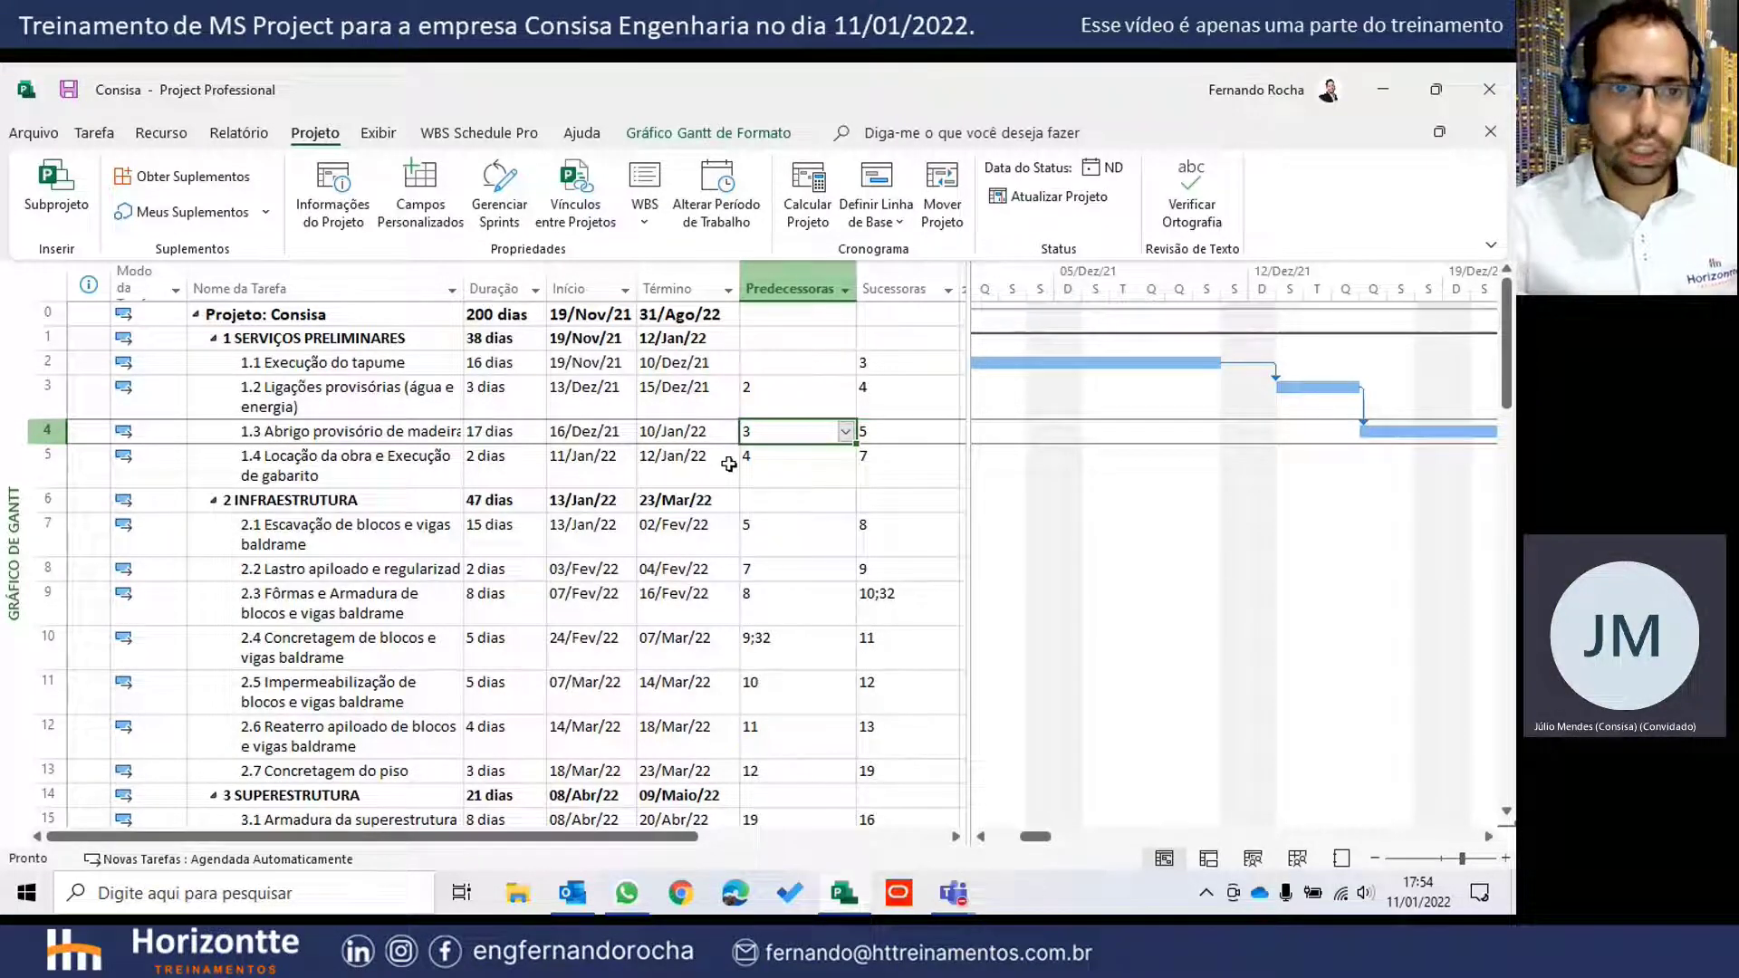
{"action": "left_click", "coordinate": [885, 424]}
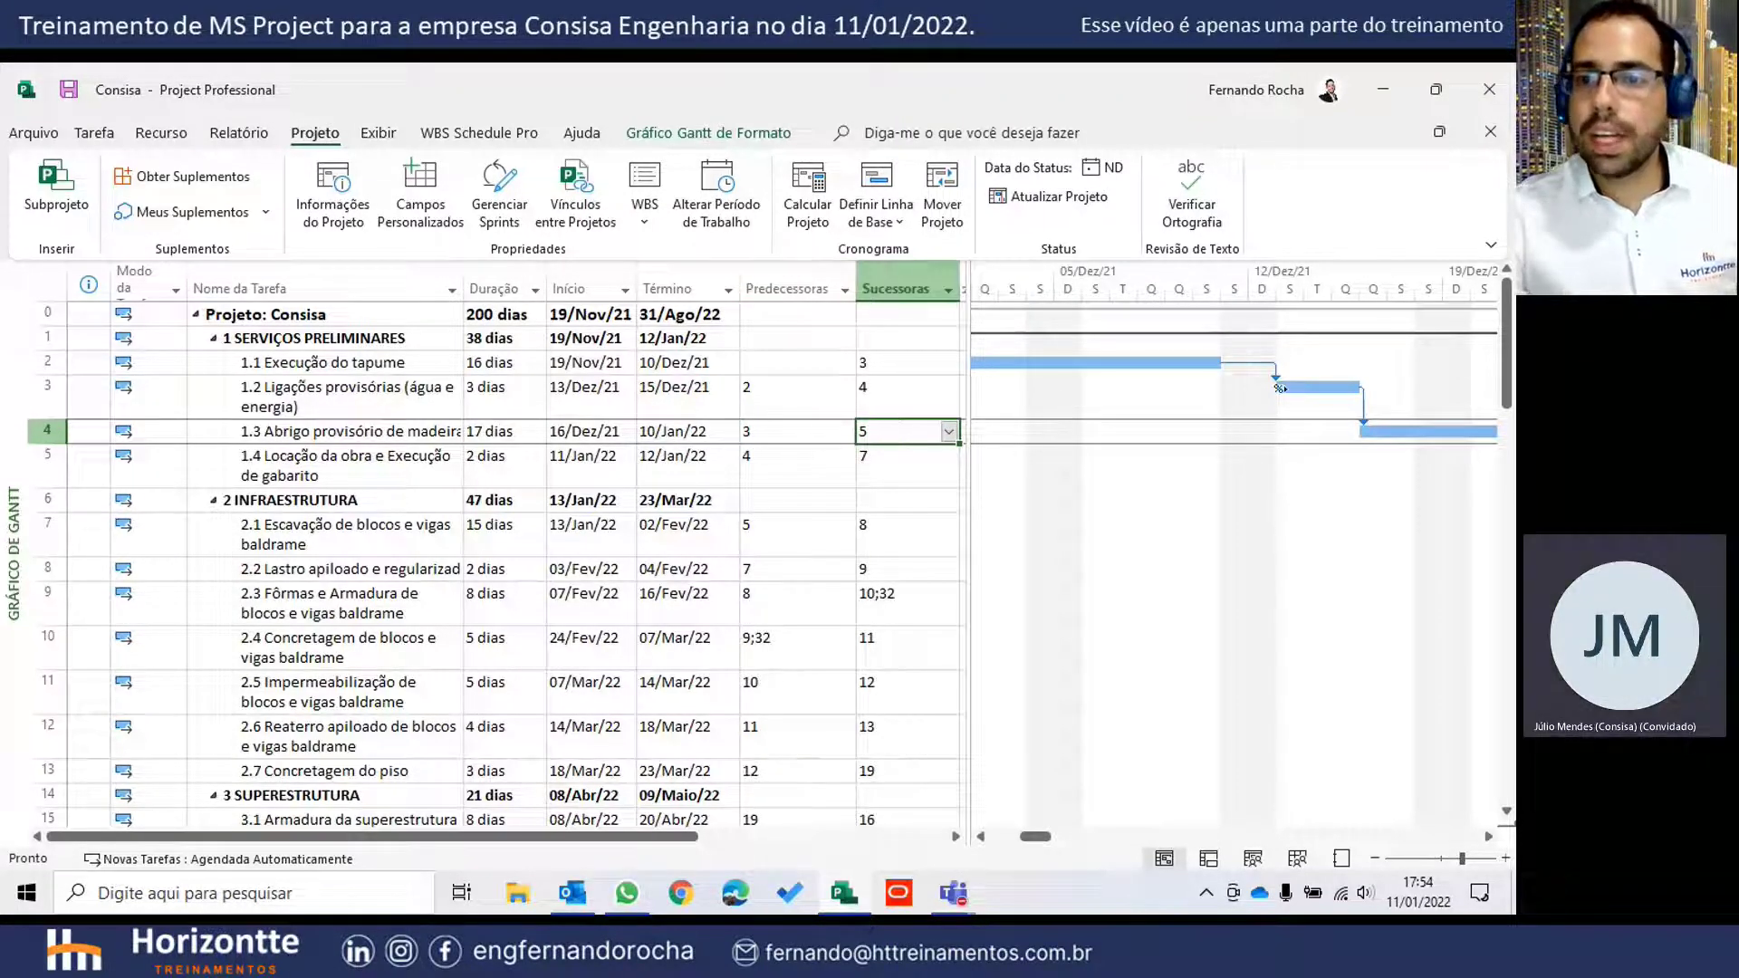
{"action": "left_click", "coordinate": [884, 399]}
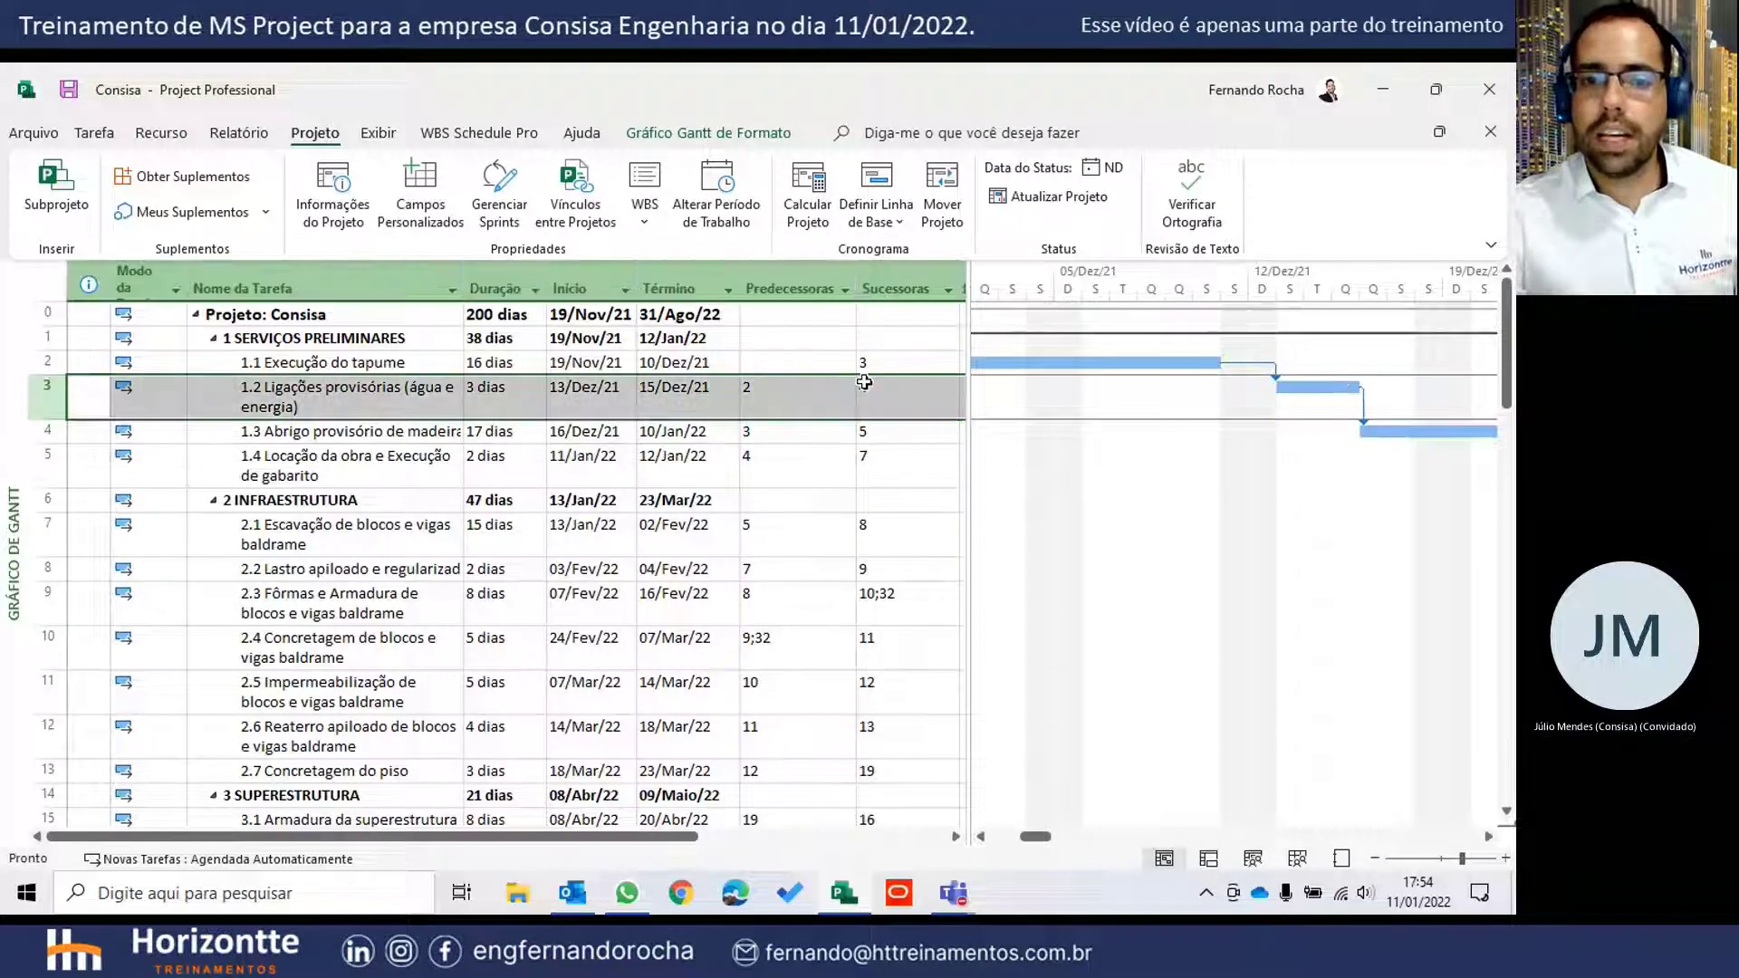
- Remove the successor link from task 1.2 Ligações provisórias (água e energia)
{"action": "key", "text": "Delete"}
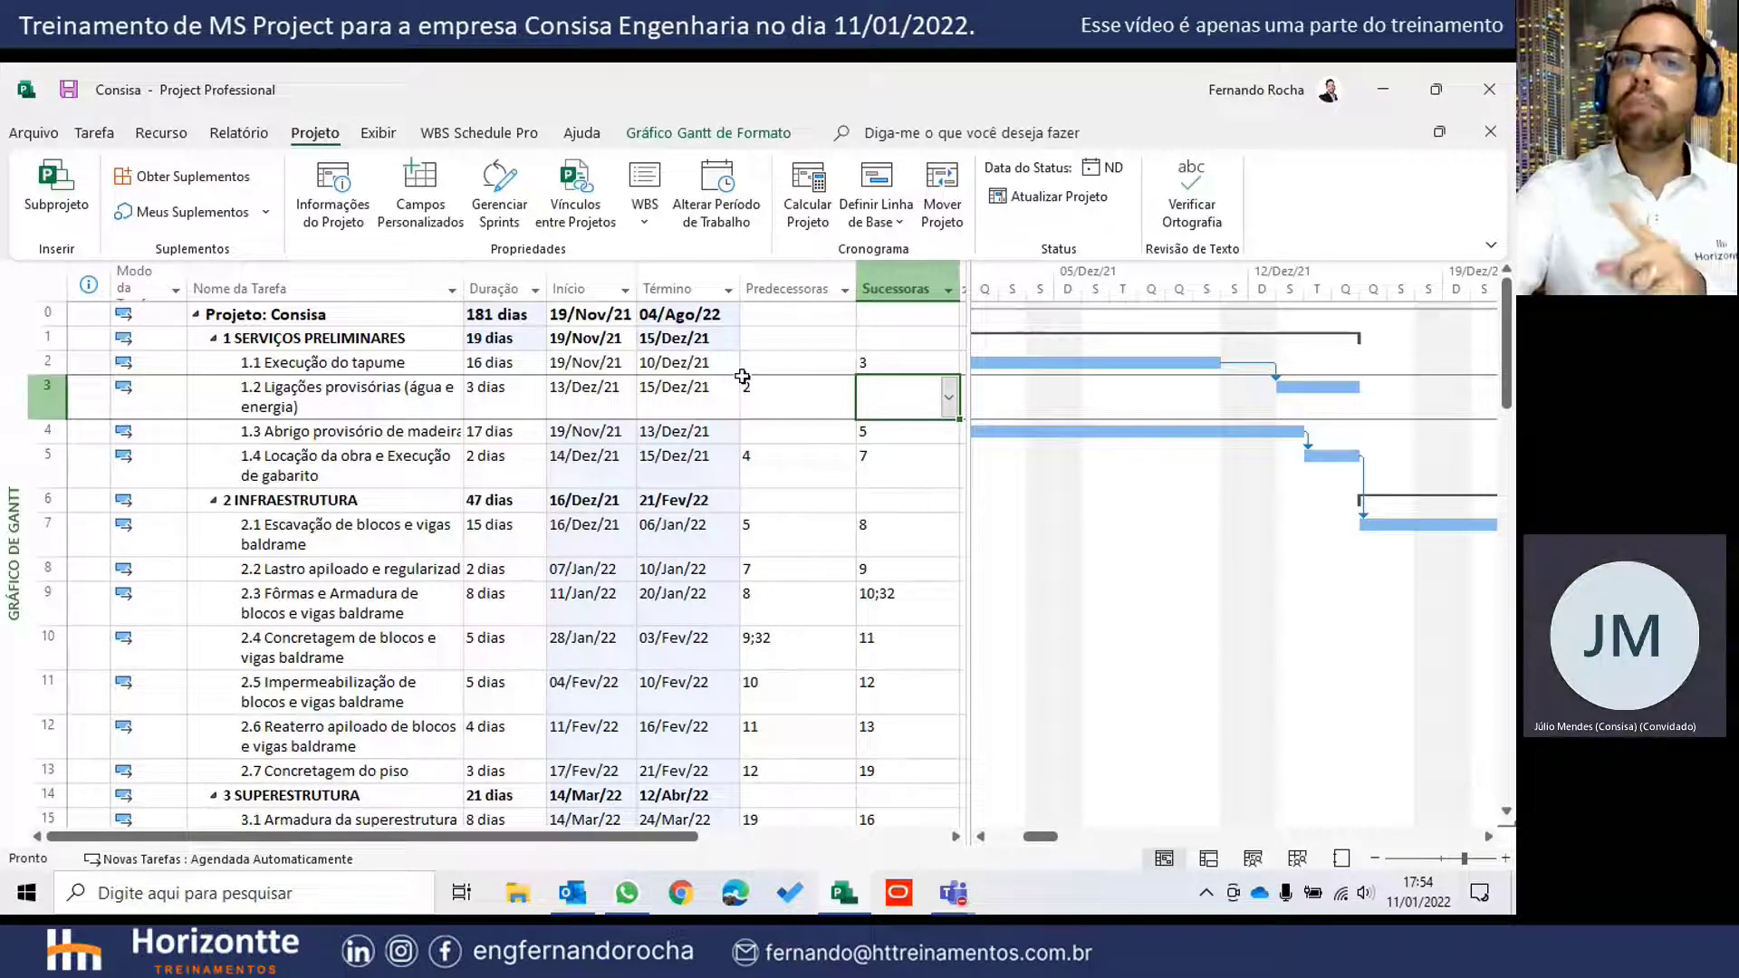
{"action": "left_click", "coordinate": [405, 395]}
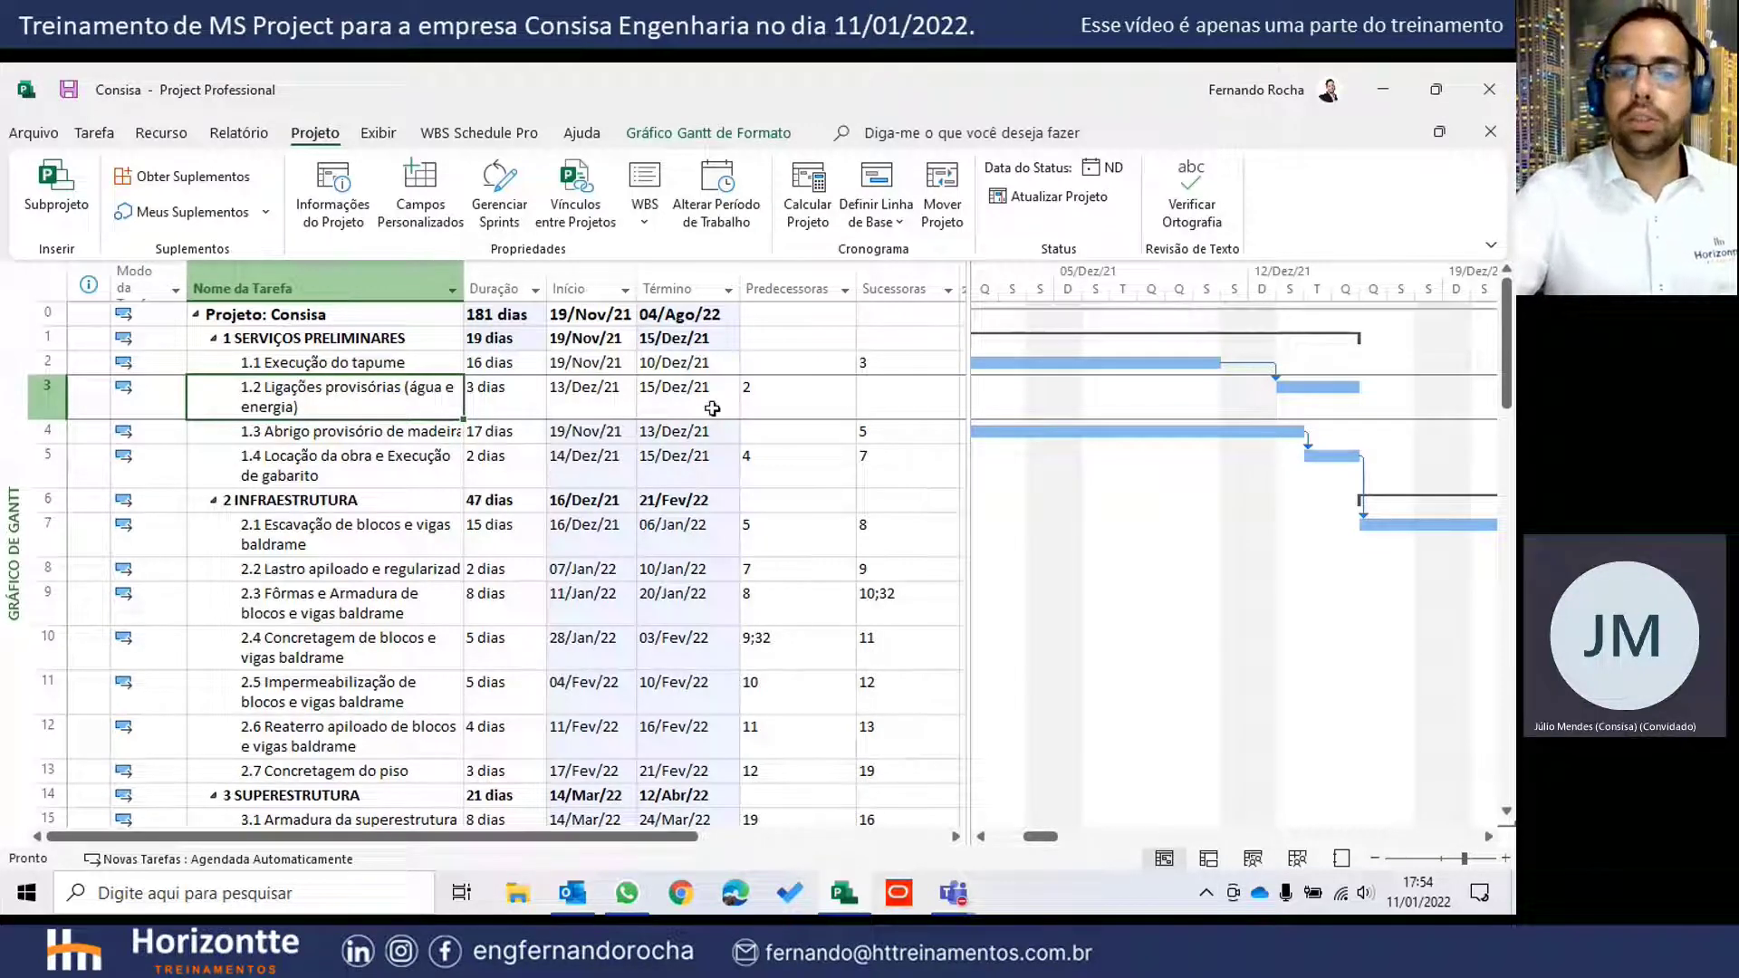
{"action": "left_click", "coordinate": [887, 396]}
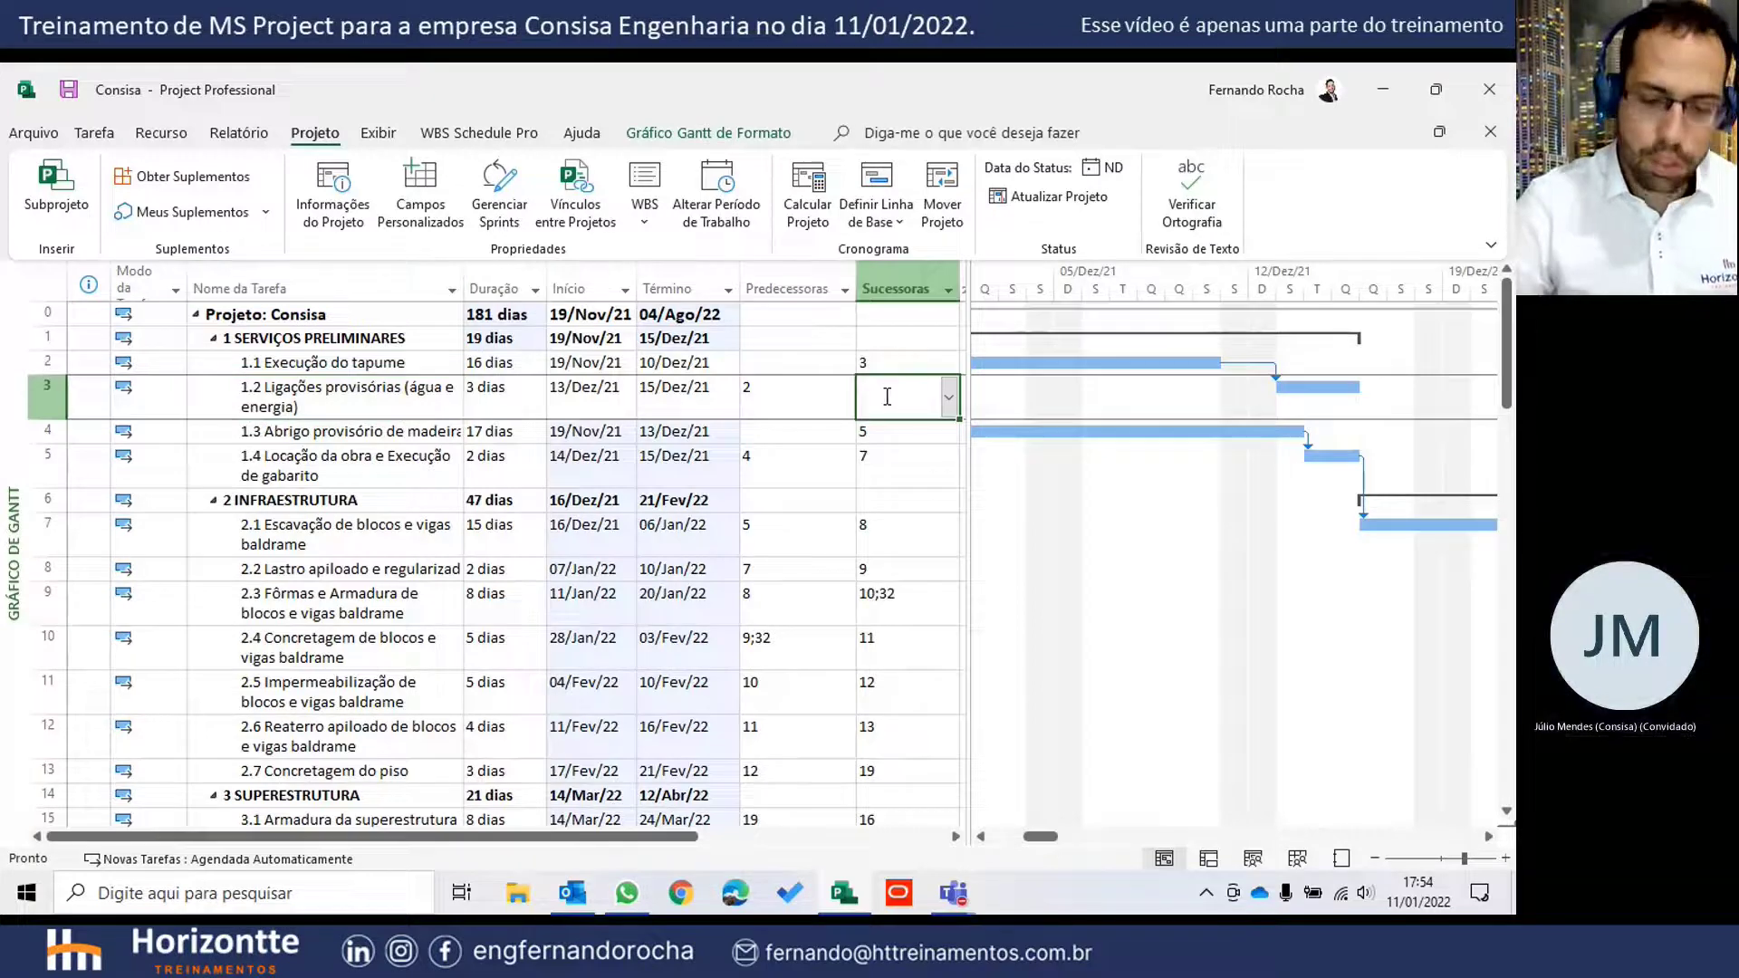
- Enter 4 as the successor of task 1.2 Ligações provisórias (água e energia)
{"action": "type", "text": "4"}
{"action": "key", "text": "Return"}
{"action": "left_click", "coordinate": [887, 396]}
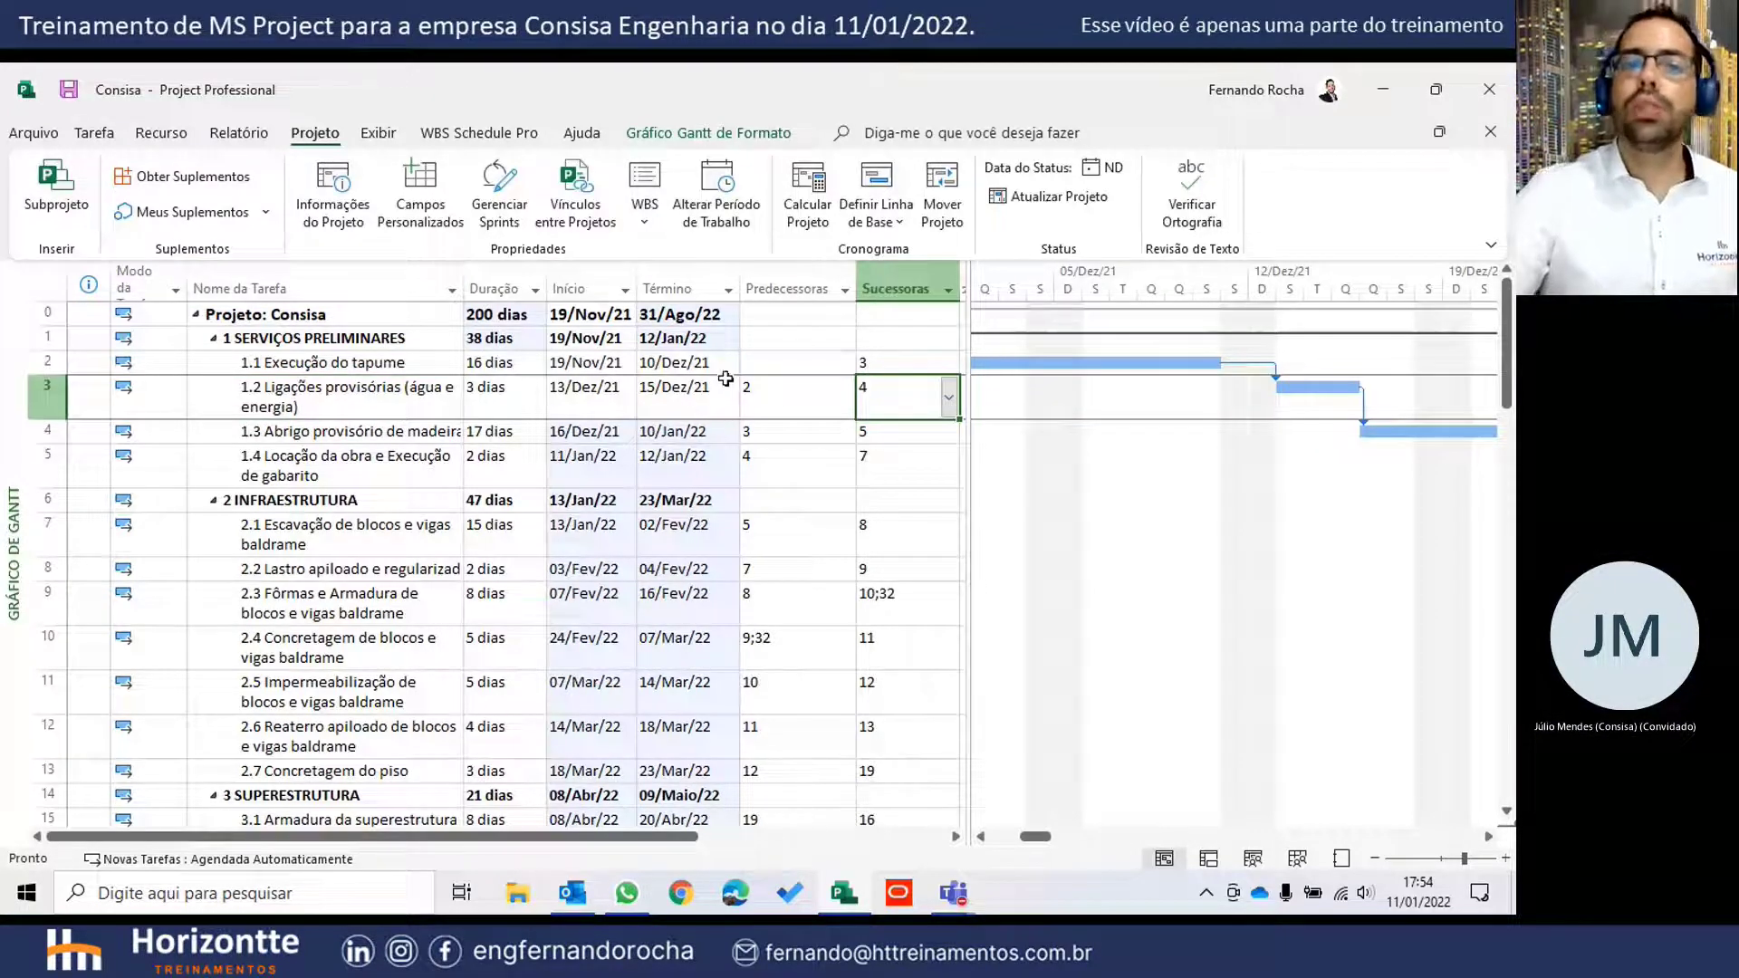
- Compare the Predecessoras and Sucessoras entries of Execução do tapume and Ligações provisórias to see how one link shows in both columns
{"action": "left_click", "coordinate": [785, 412]}
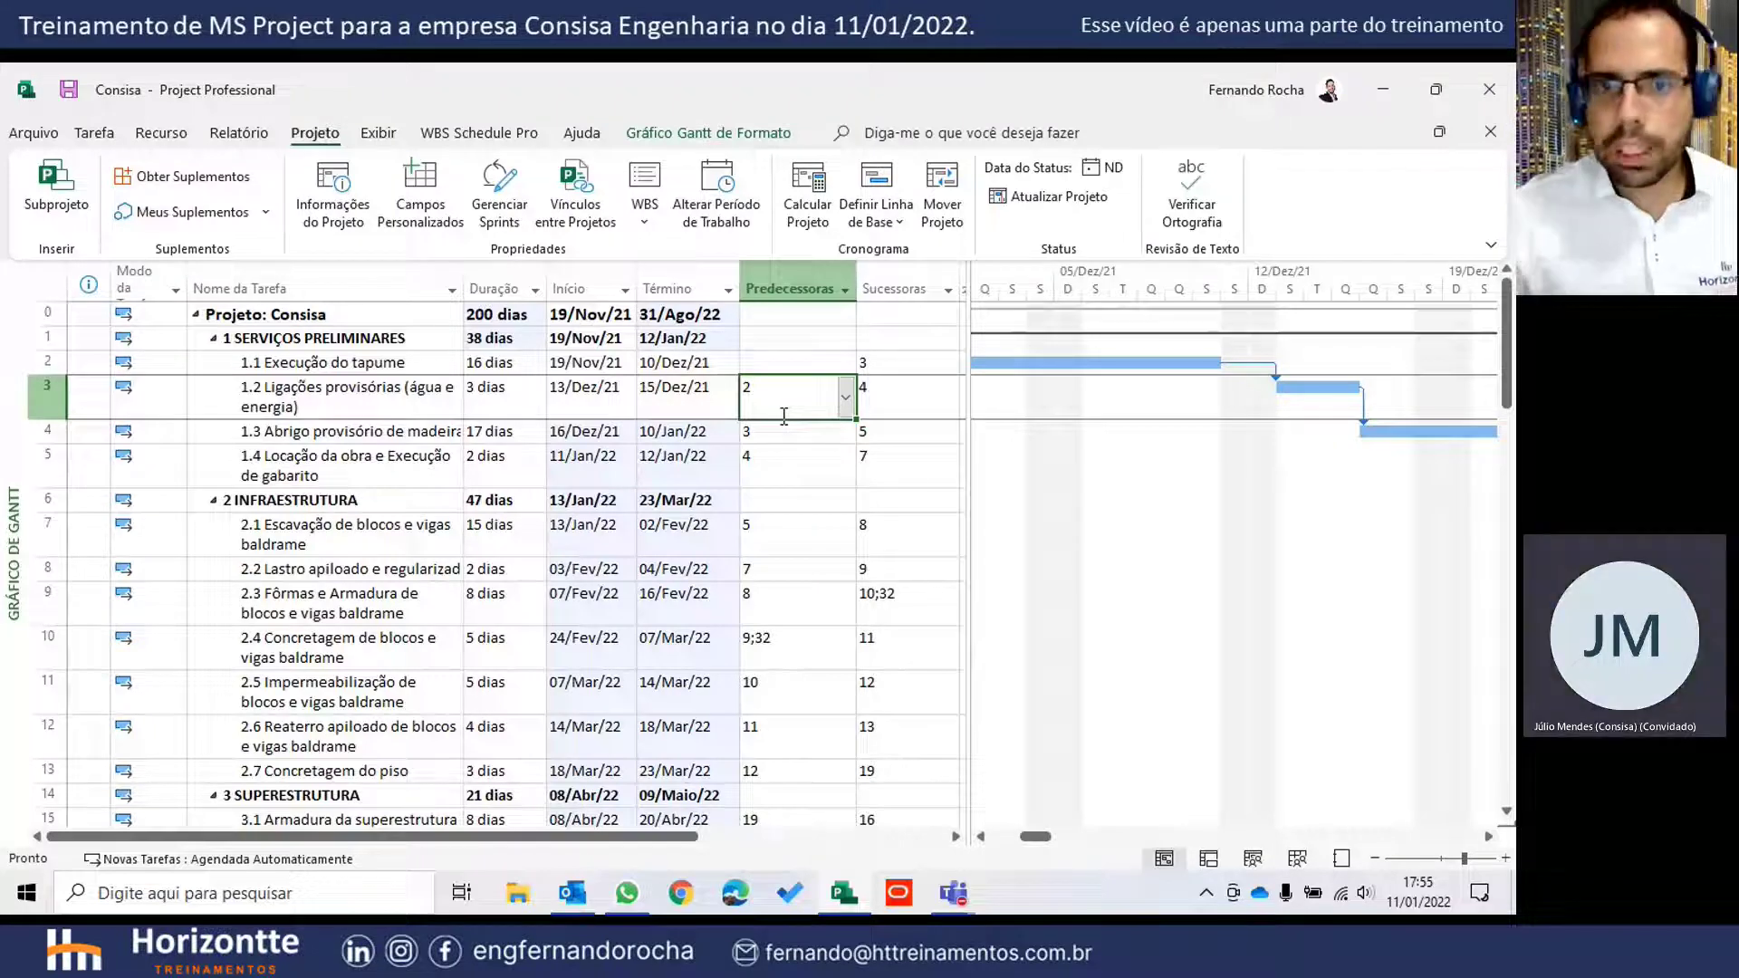
{"action": "left_click", "coordinate": [816, 366]}
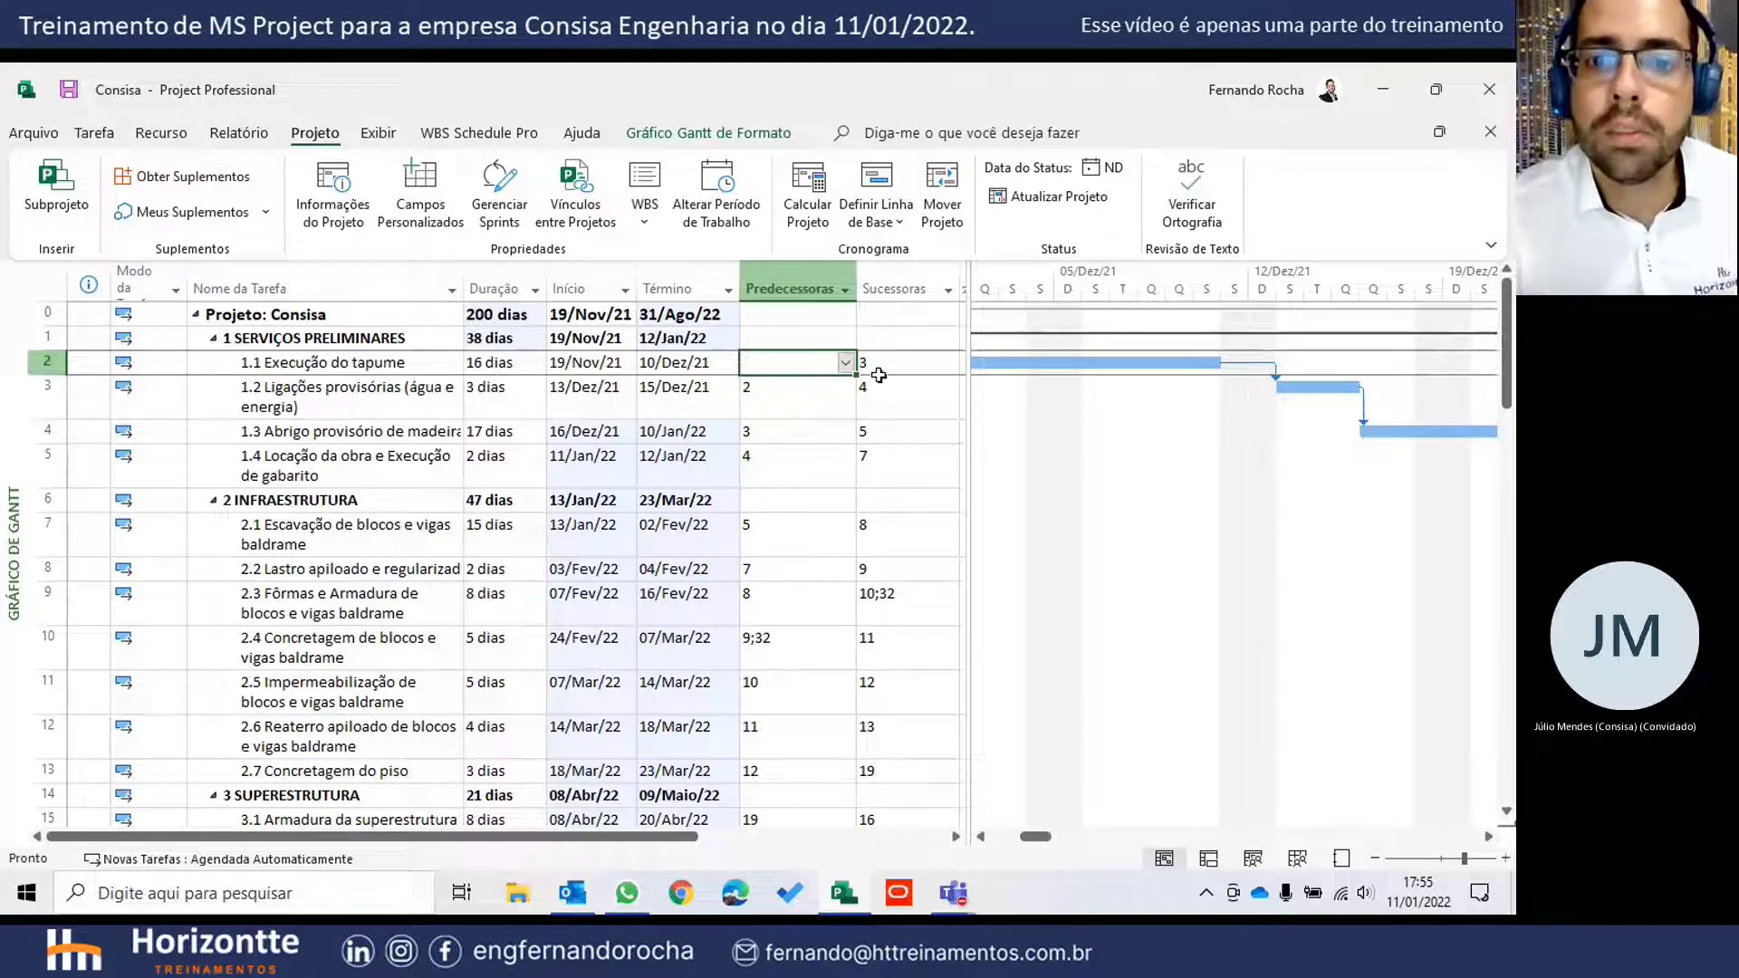
{"action": "left_click", "coordinate": [823, 404]}
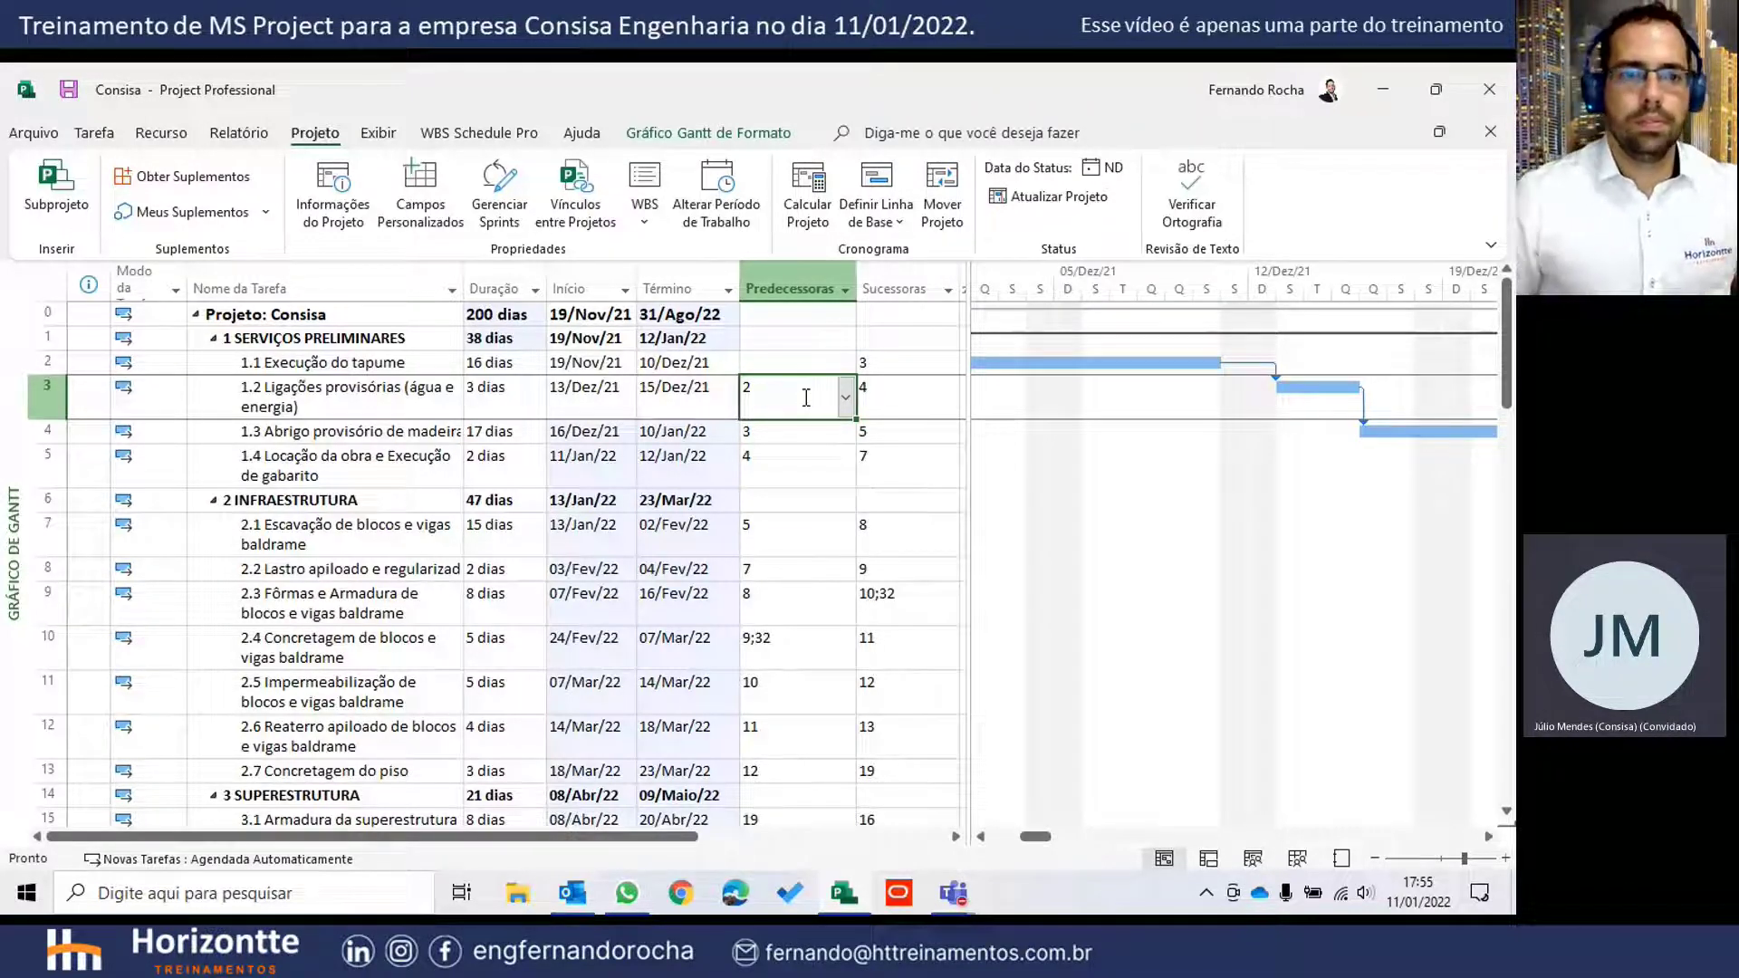
{"action": "left_click", "coordinate": [794, 359]}
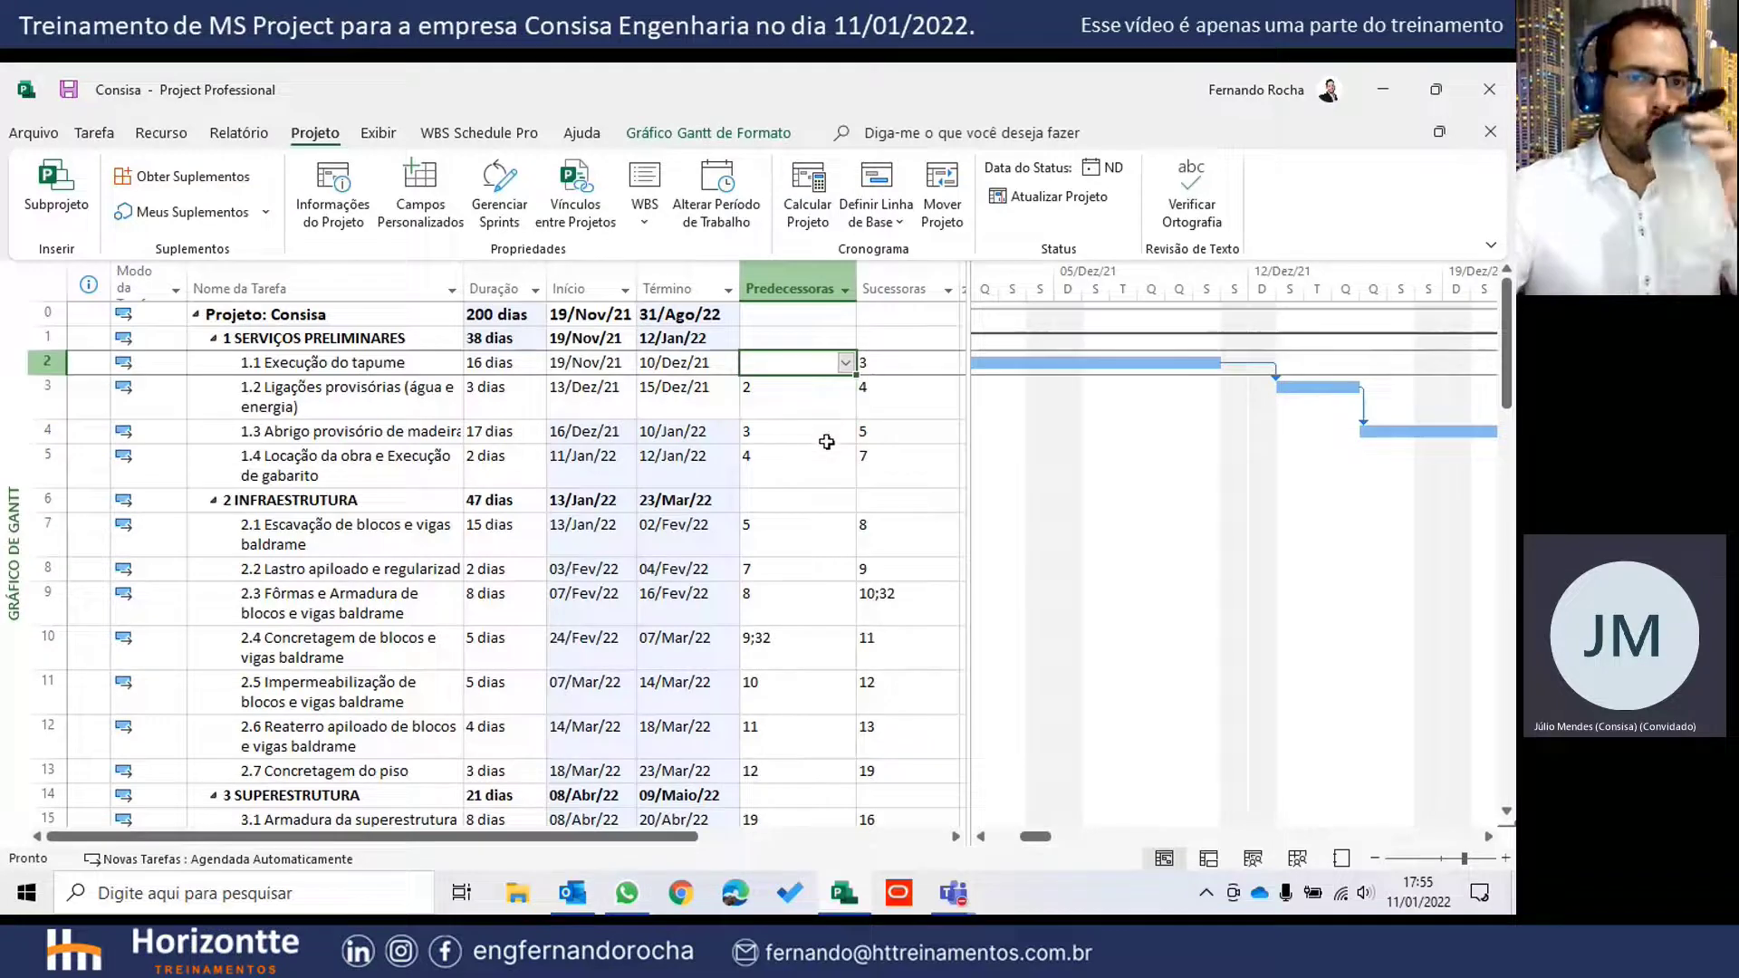
{"action": "left_click", "coordinate": [906, 363]}
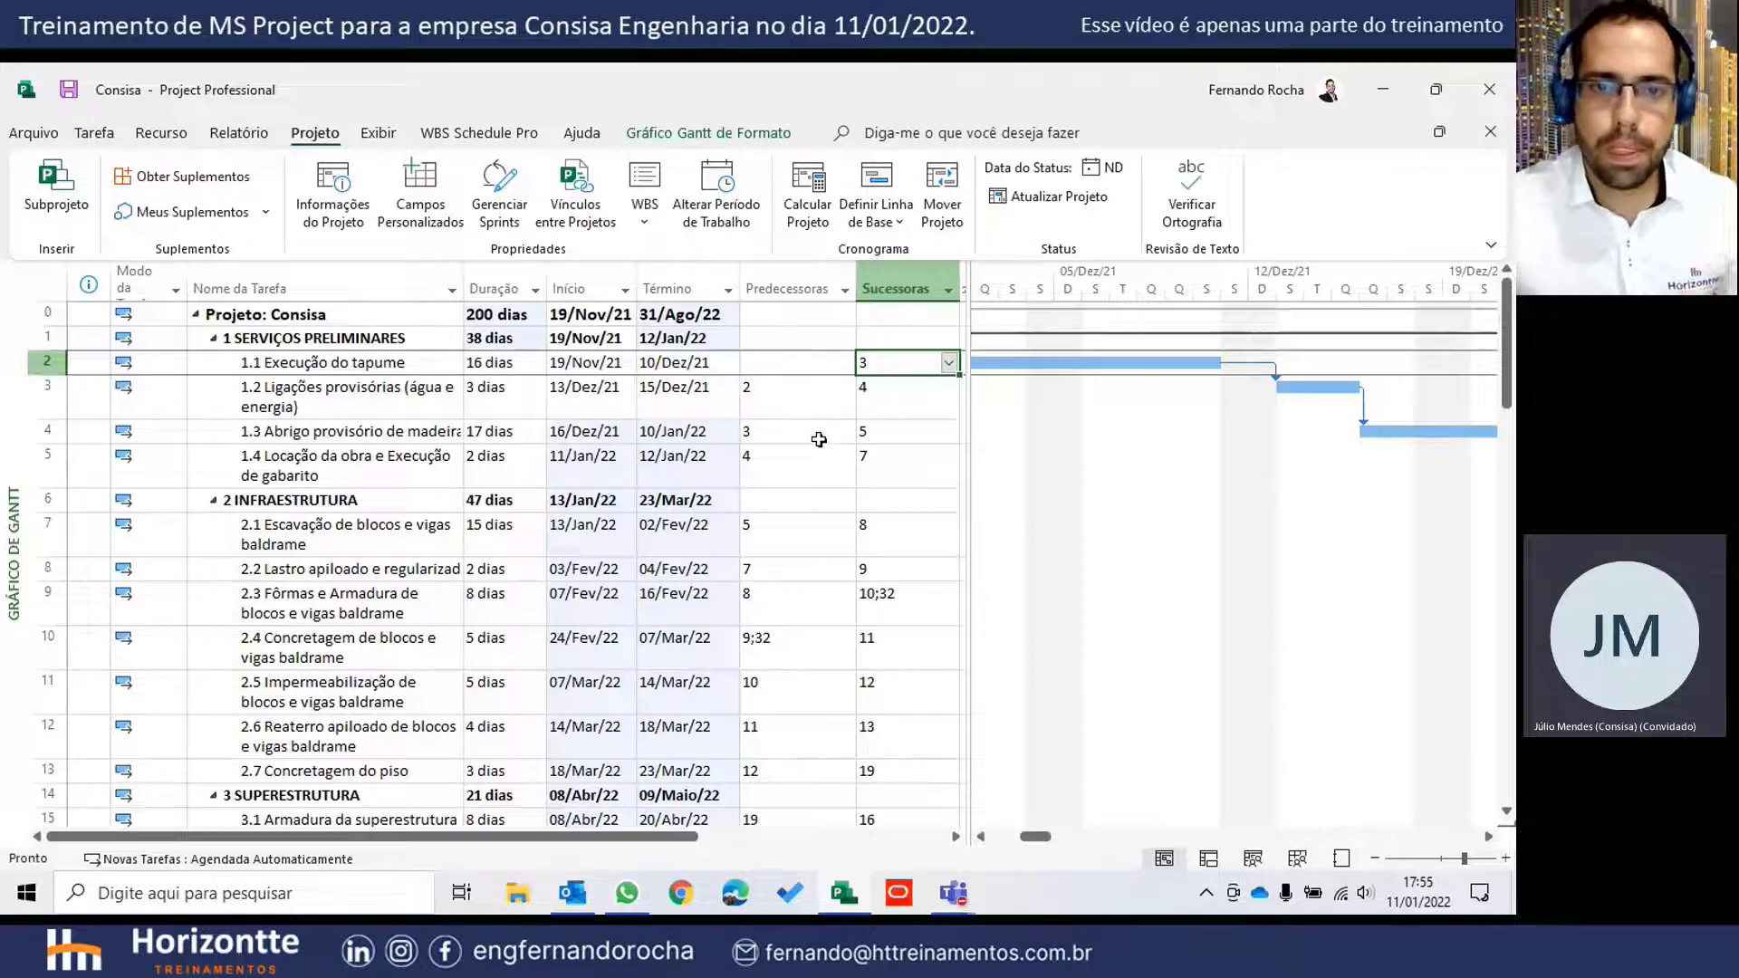
{"action": "left_click", "coordinate": [792, 394]}
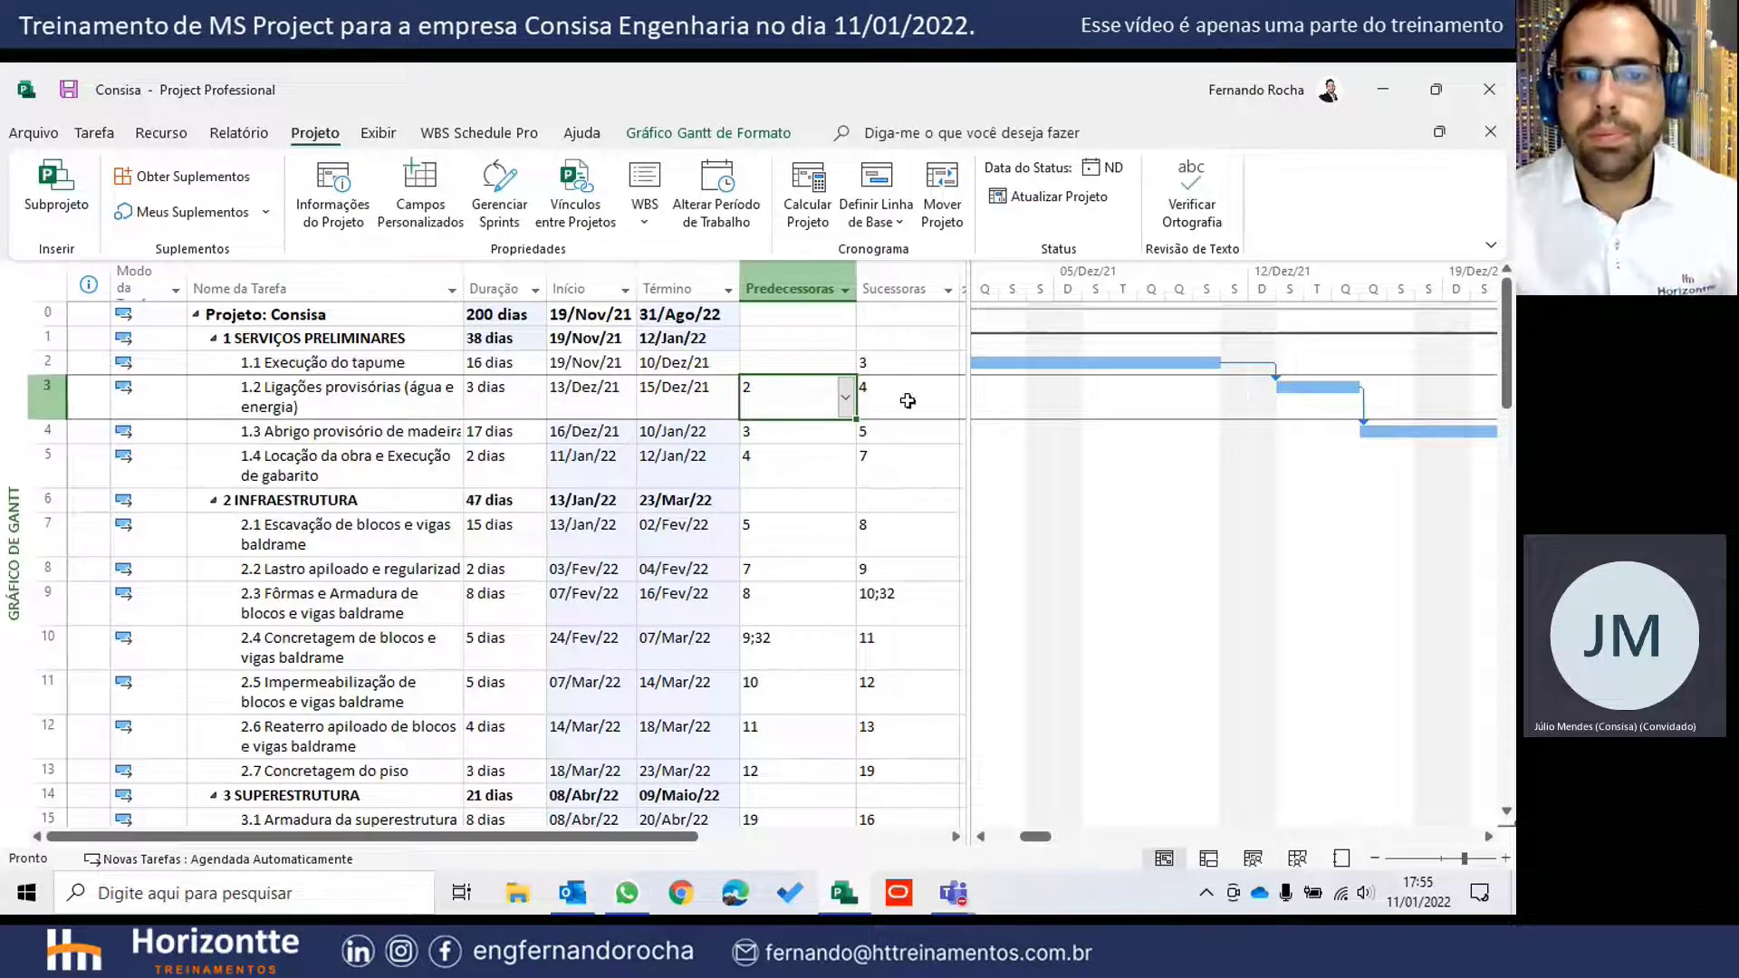
{"action": "left_click", "coordinate": [908, 400]}
{"action": "left_click_drag", "start_coordinate": [966, 365], "coordinate": [969, 364]}
{"action": "left_click", "coordinate": [780, 407]}
{"action": "left_click", "coordinate": [901, 399]}
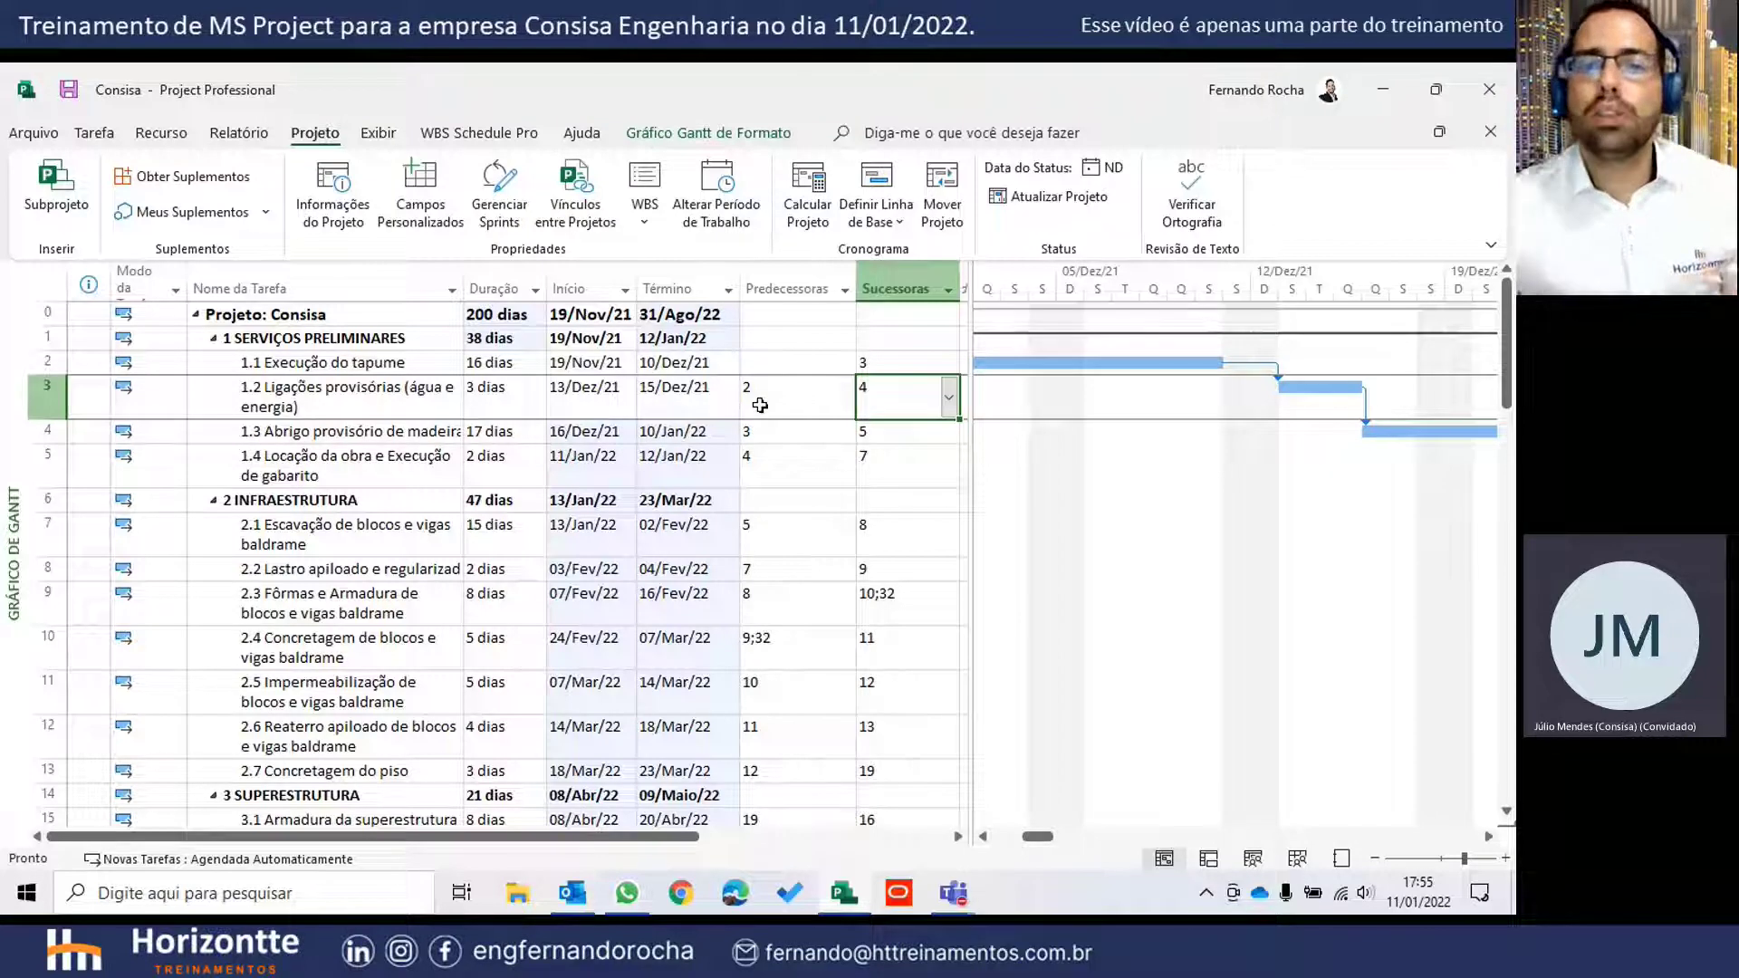
{"action": "left_click", "coordinate": [908, 275]}
{"action": "left_click", "coordinate": [910, 388]}
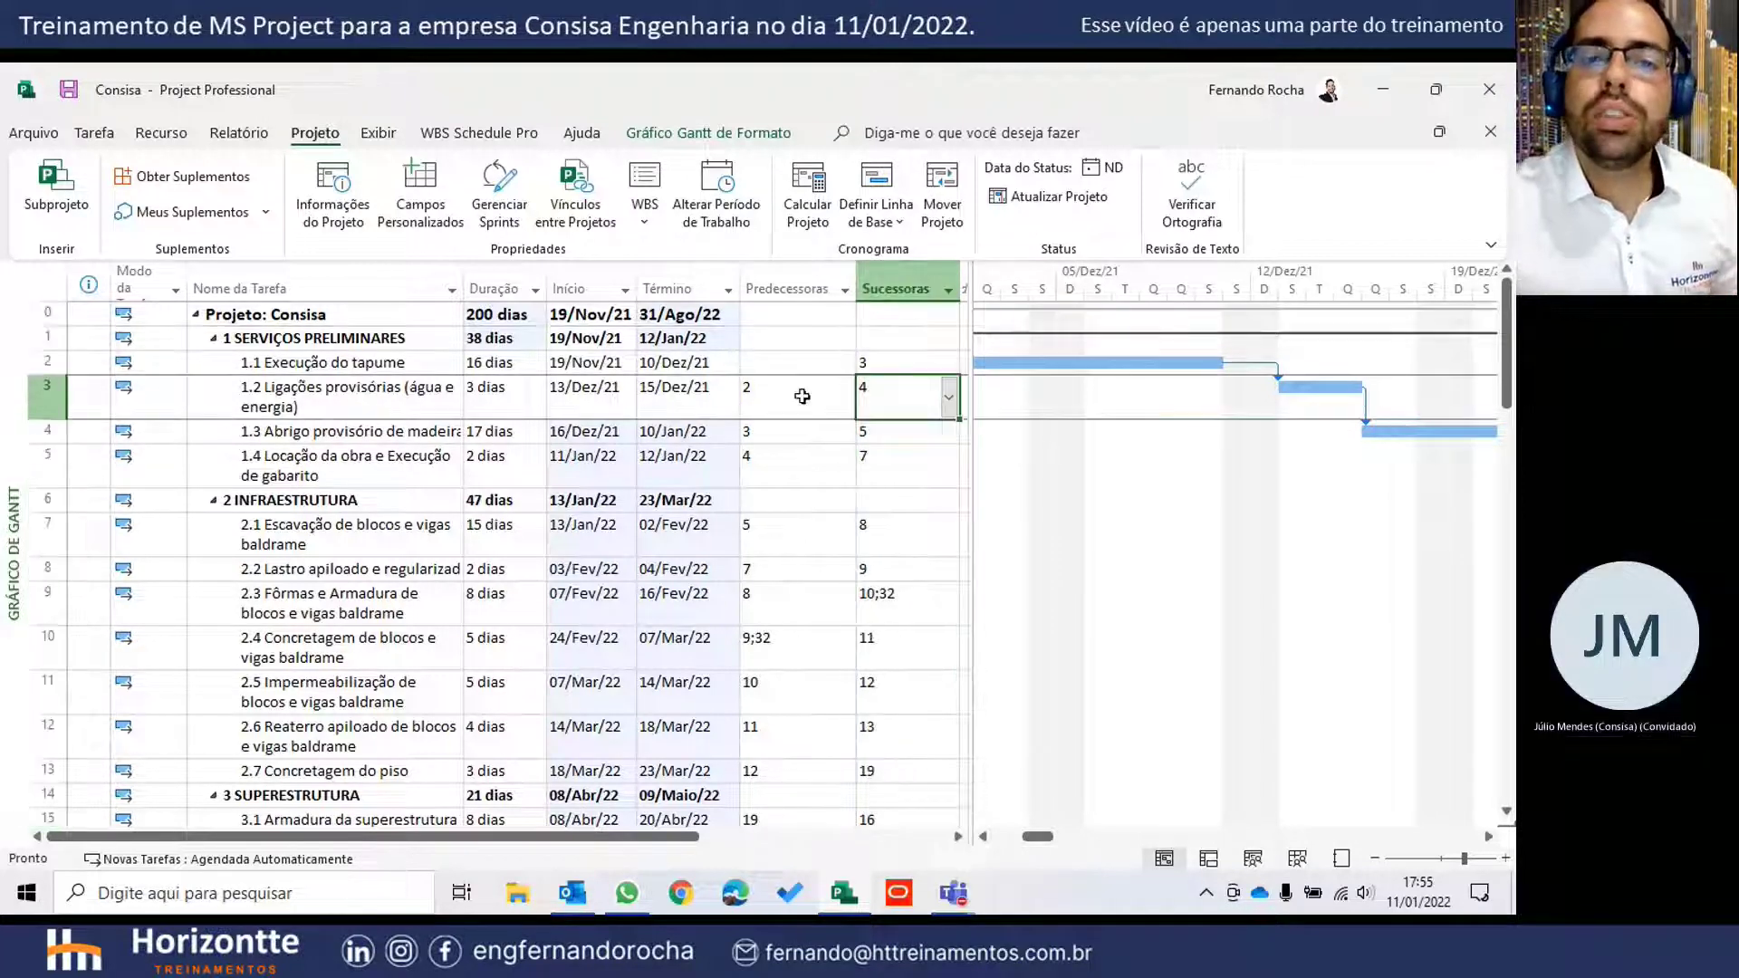
{"action": "left_click", "coordinate": [803, 397]}
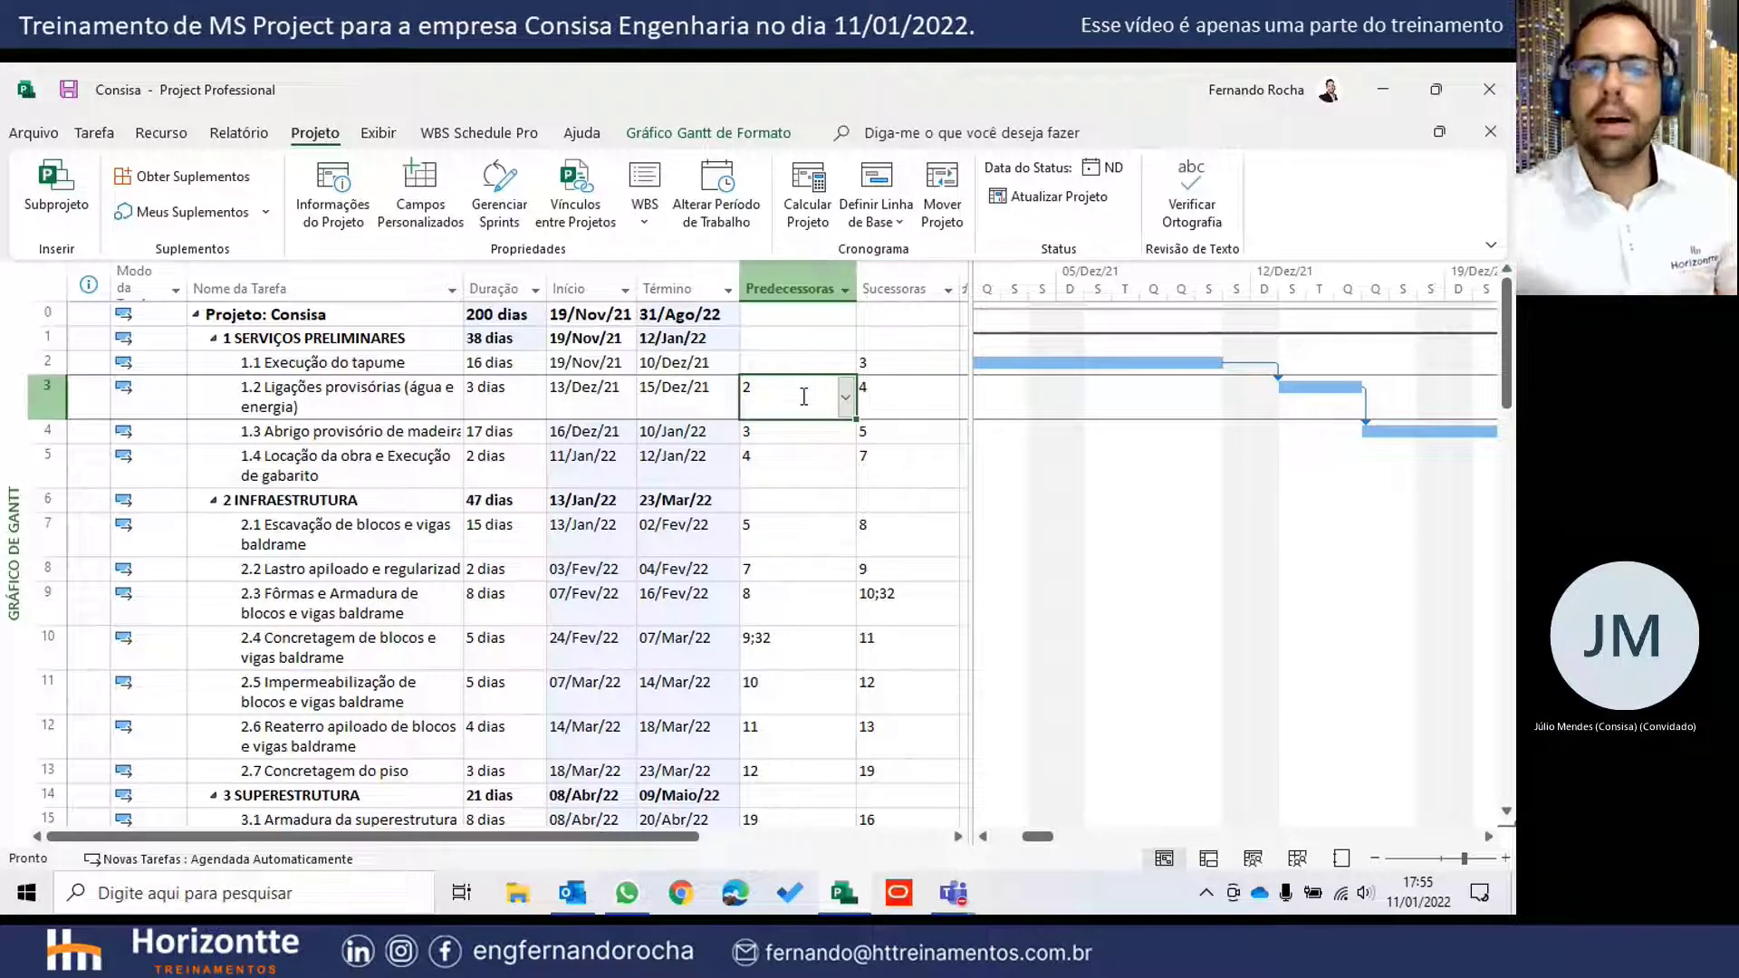
{"action": "left_click_drag", "start_coordinate": [922, 325], "coordinate": [900, 500]}
{"action": "left_click", "coordinate": [898, 414]}
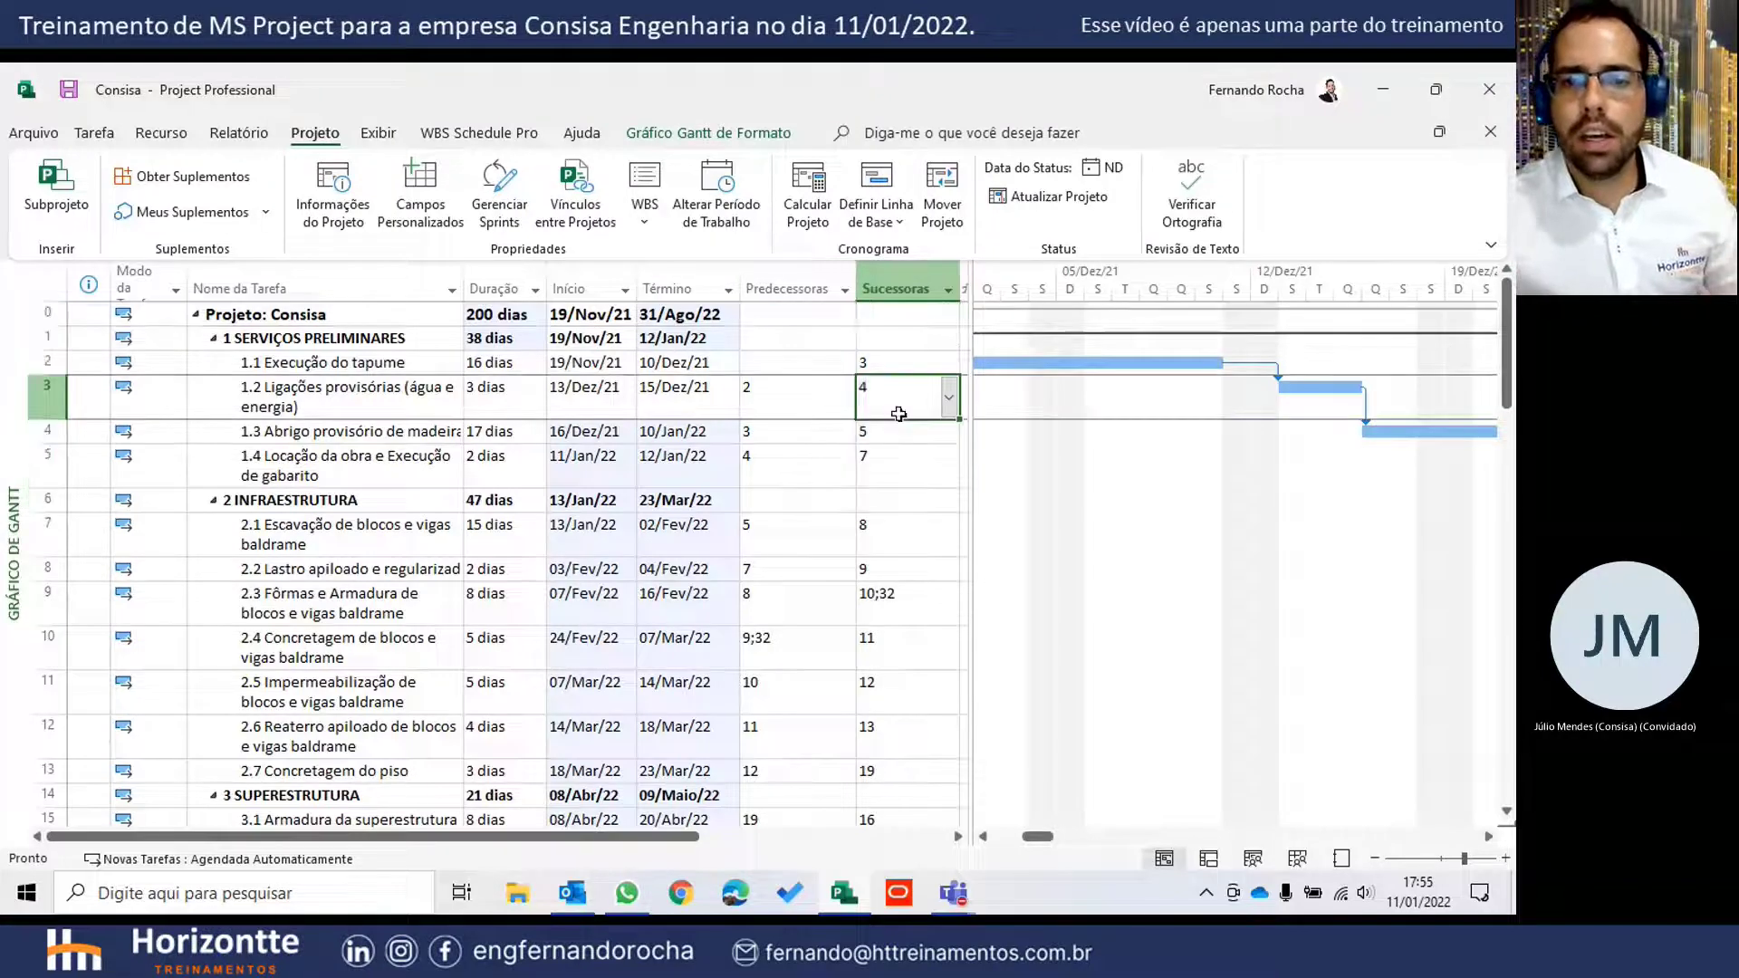
{"action": "double_click", "coordinate": [900, 359]}
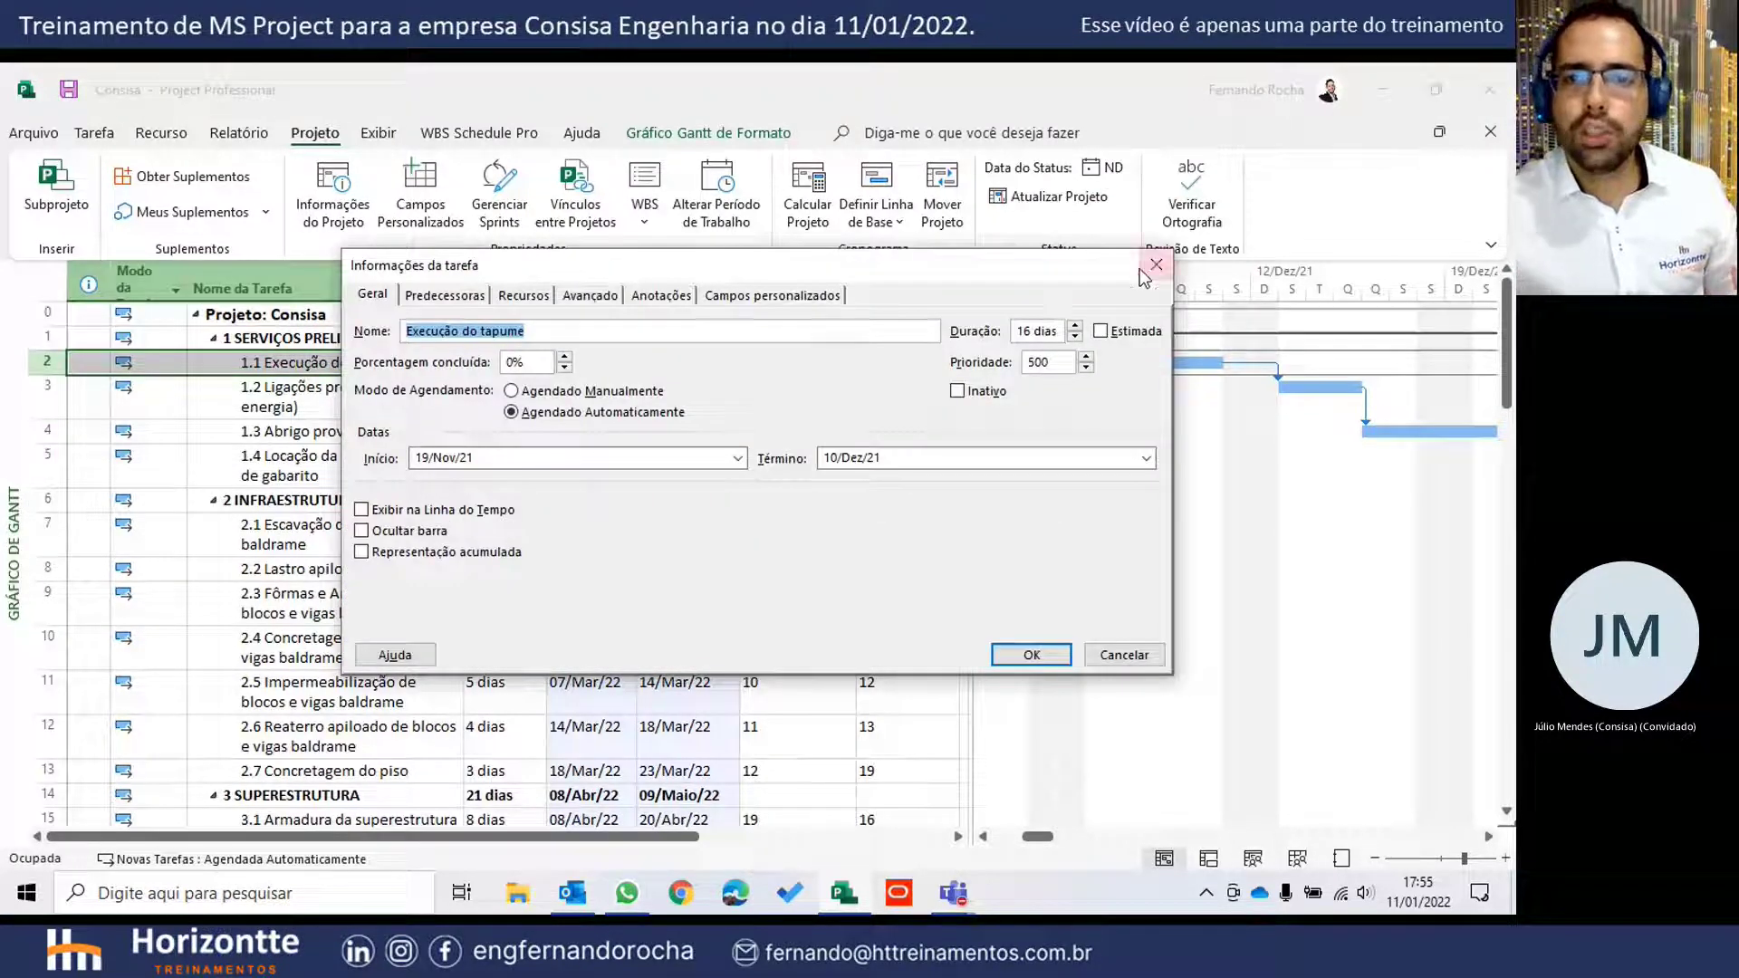
{"action": "left_click", "coordinate": [1154, 265]}
{"action": "left_click", "coordinate": [766, 397]}
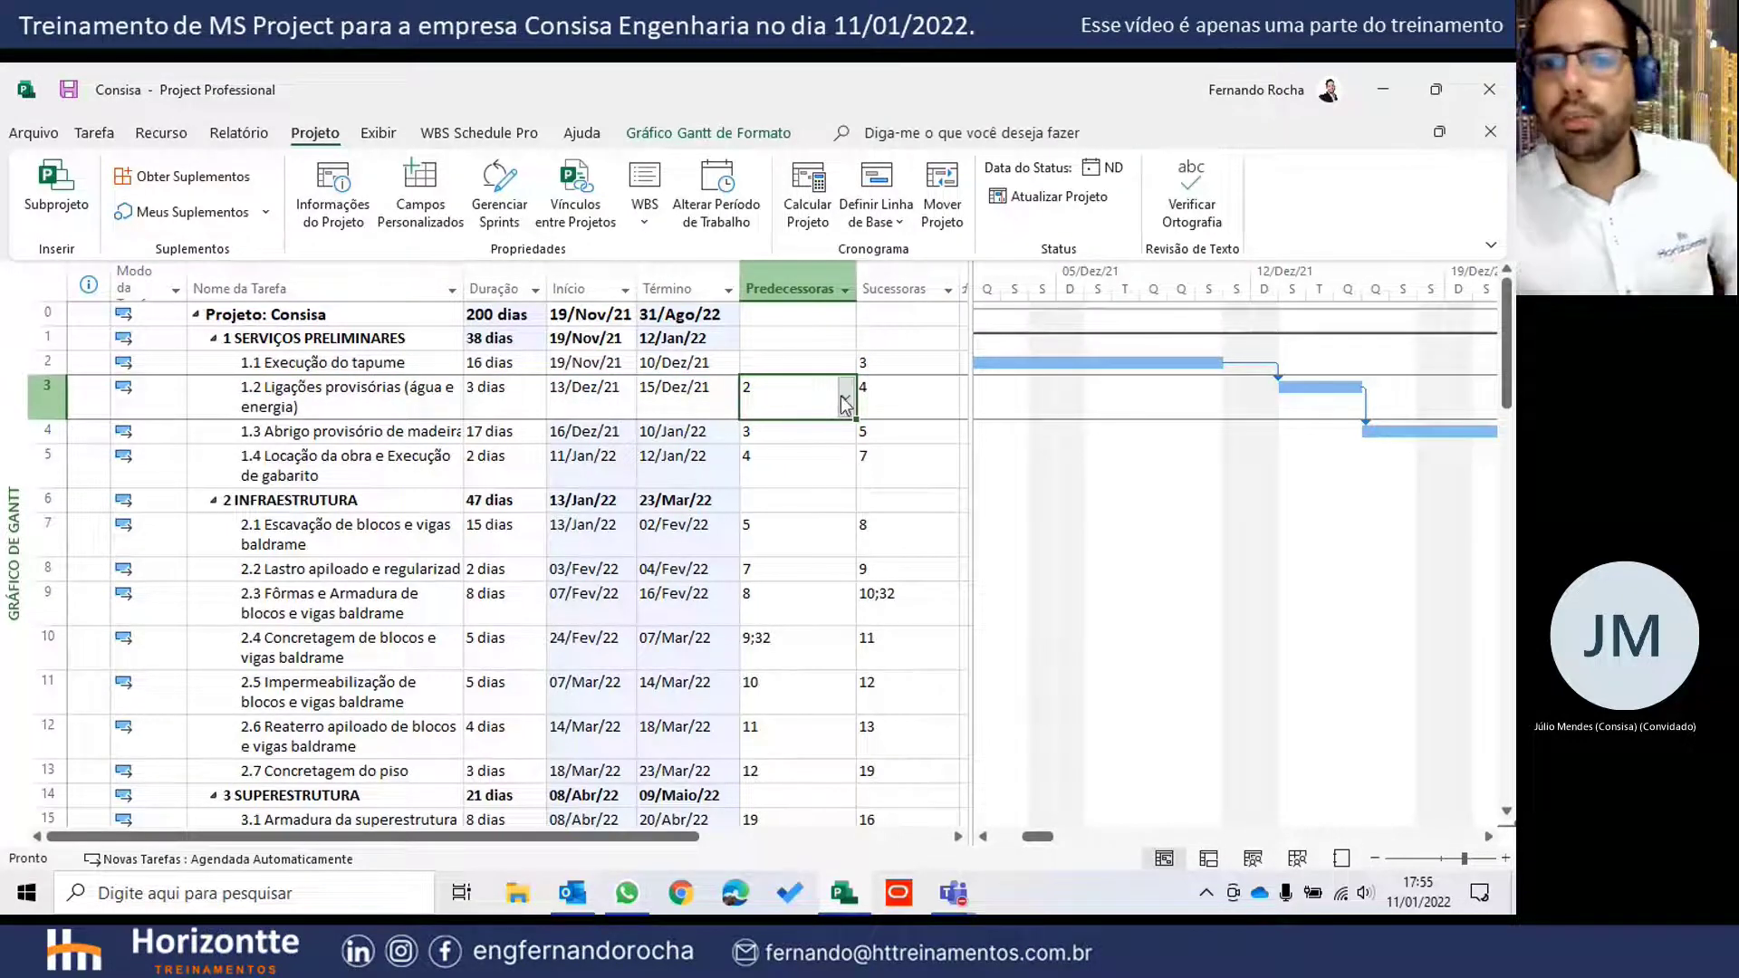
{"action": "left_click", "coordinate": [876, 396]}
- Remove the predecessor of Ligações provisórias (água e energia) and check the Sucessoras entry of Execução do tapume
{"action": "left_click", "coordinate": [809, 387]}
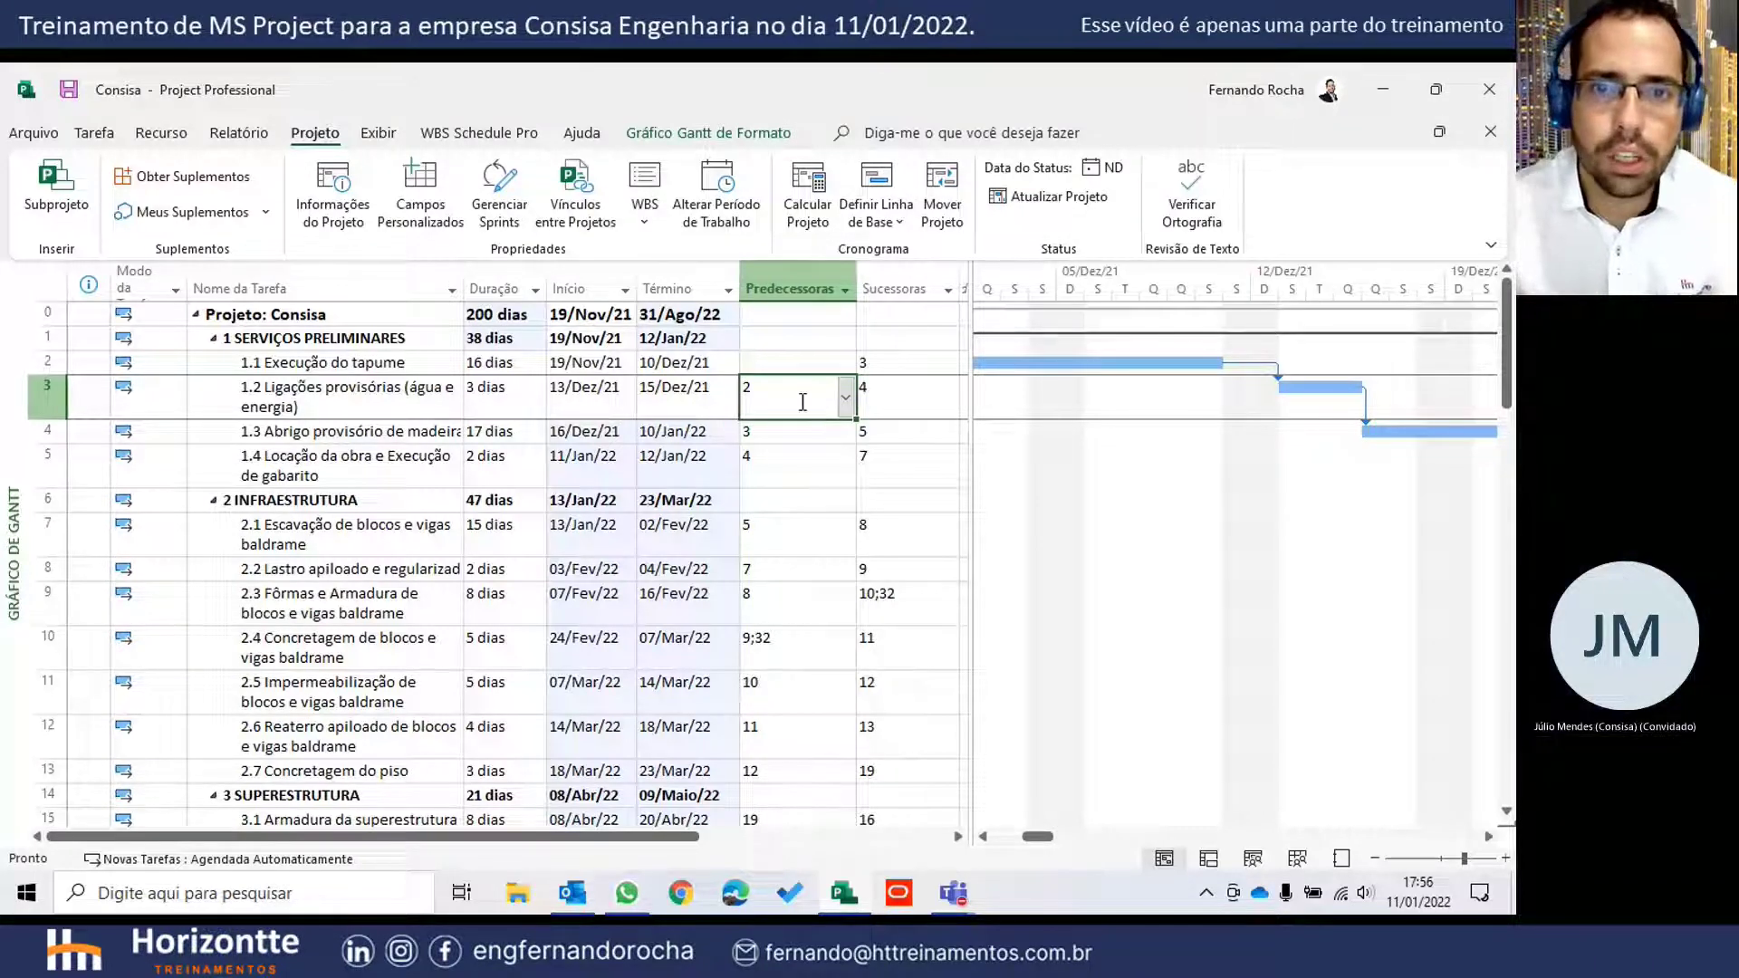
{"action": "key", "text": "Delete"}
{"action": "left_click", "coordinate": [901, 361]}
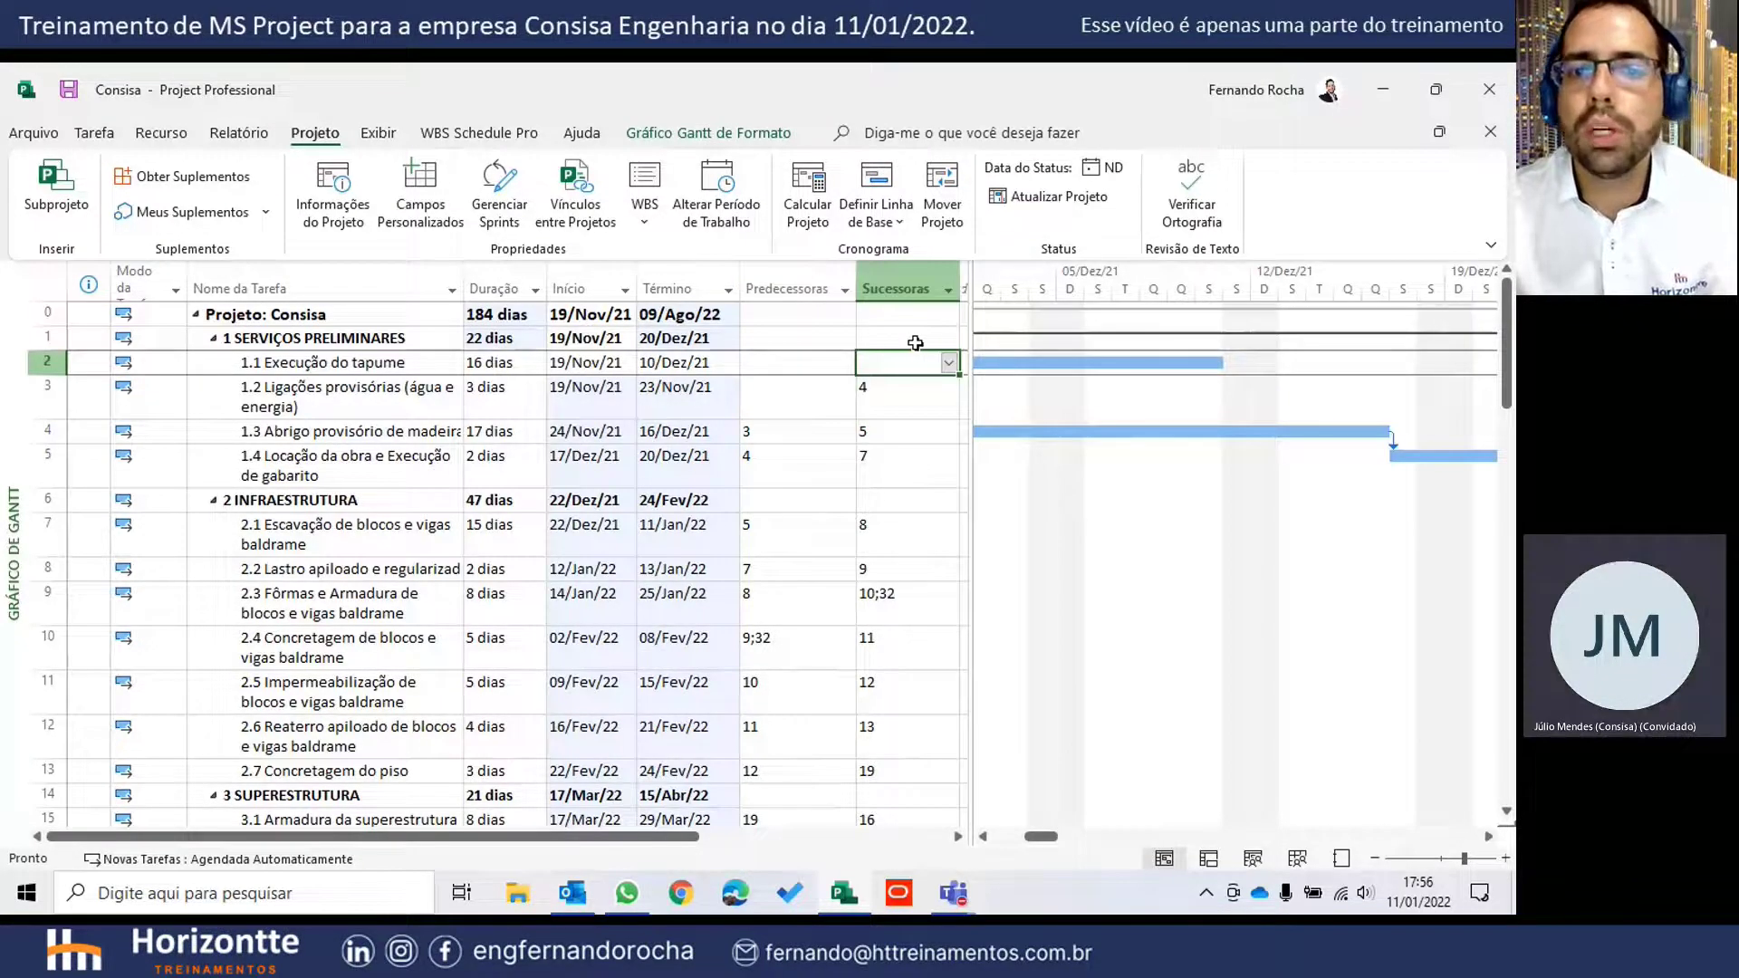
{"action": "left_click", "coordinate": [845, 390]}
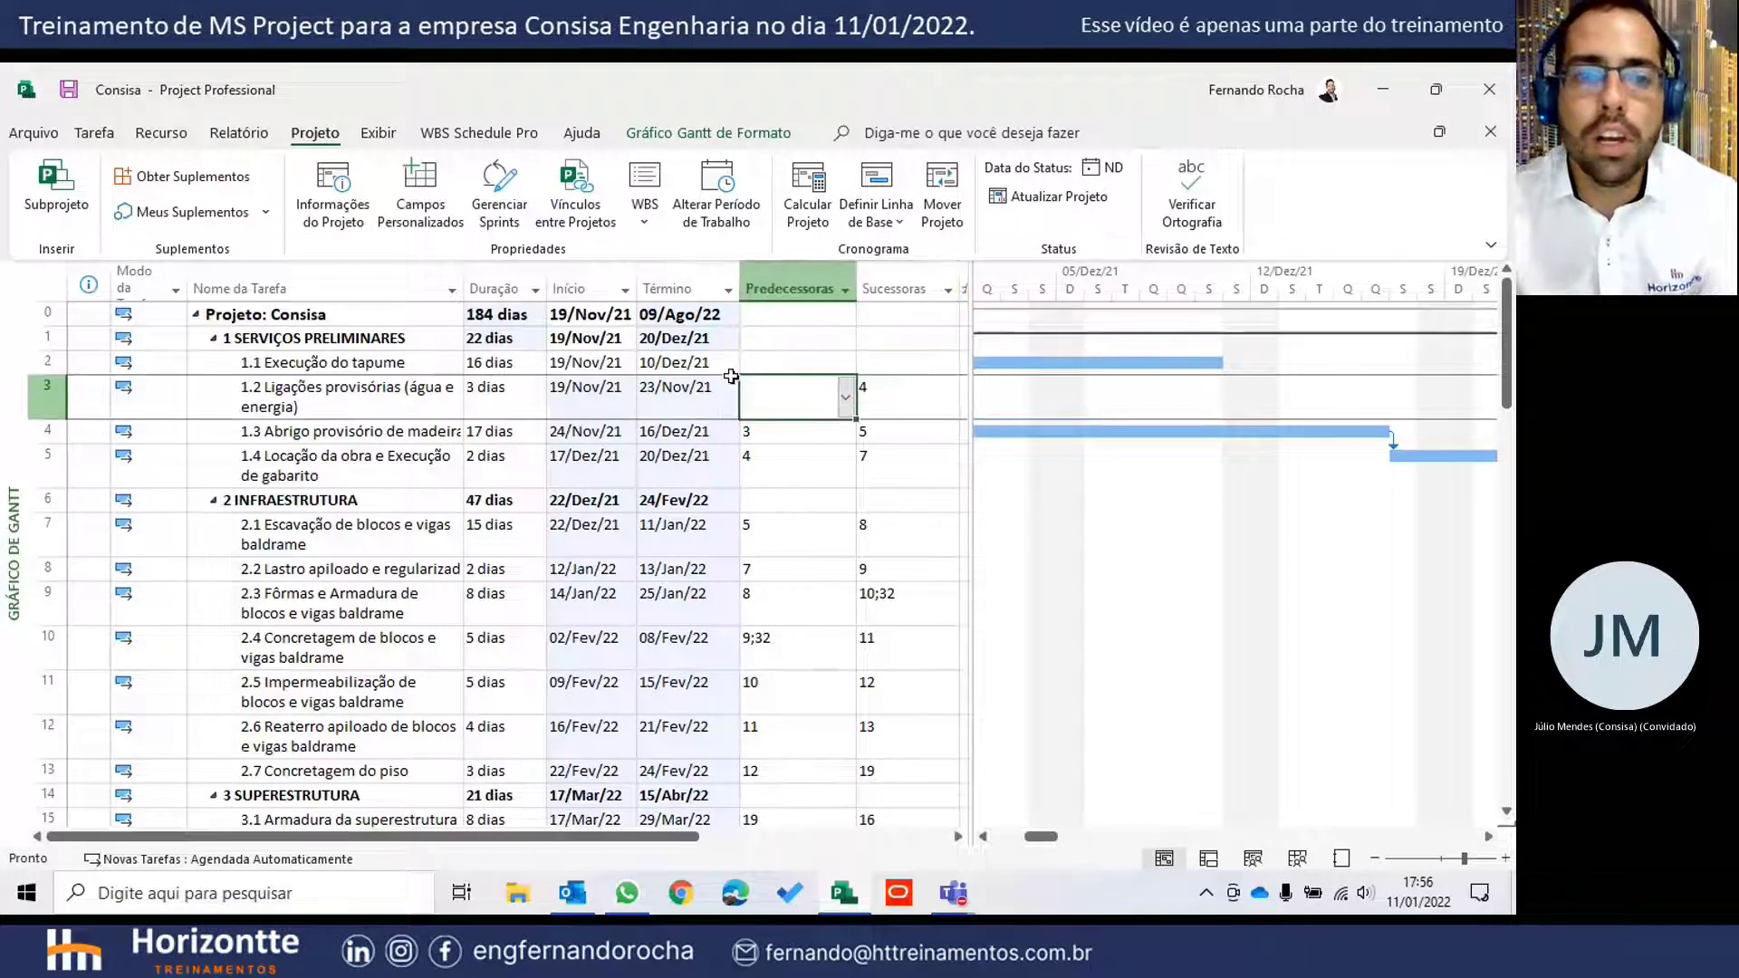
{"action": "left_click", "coordinate": [310, 401]}
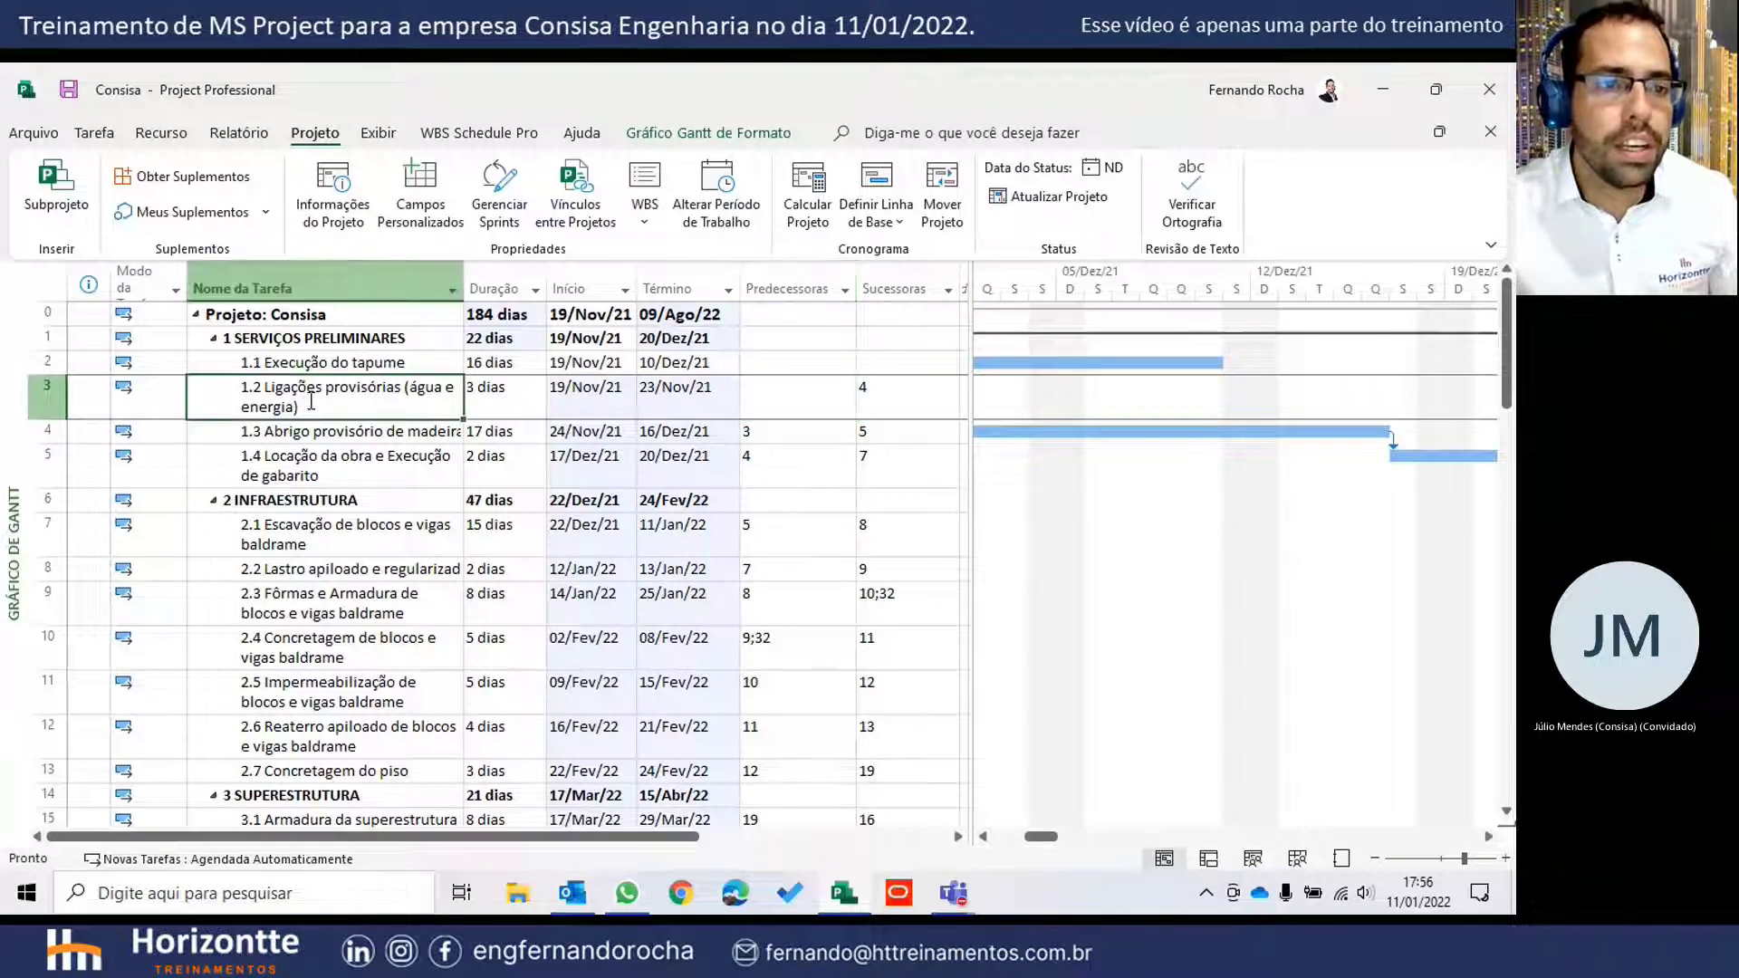
- Enter 2 as the predecessor of task 1.2 Ligações provisórias (água e energia)
{"action": "left_click", "coordinate": [43, 391]}
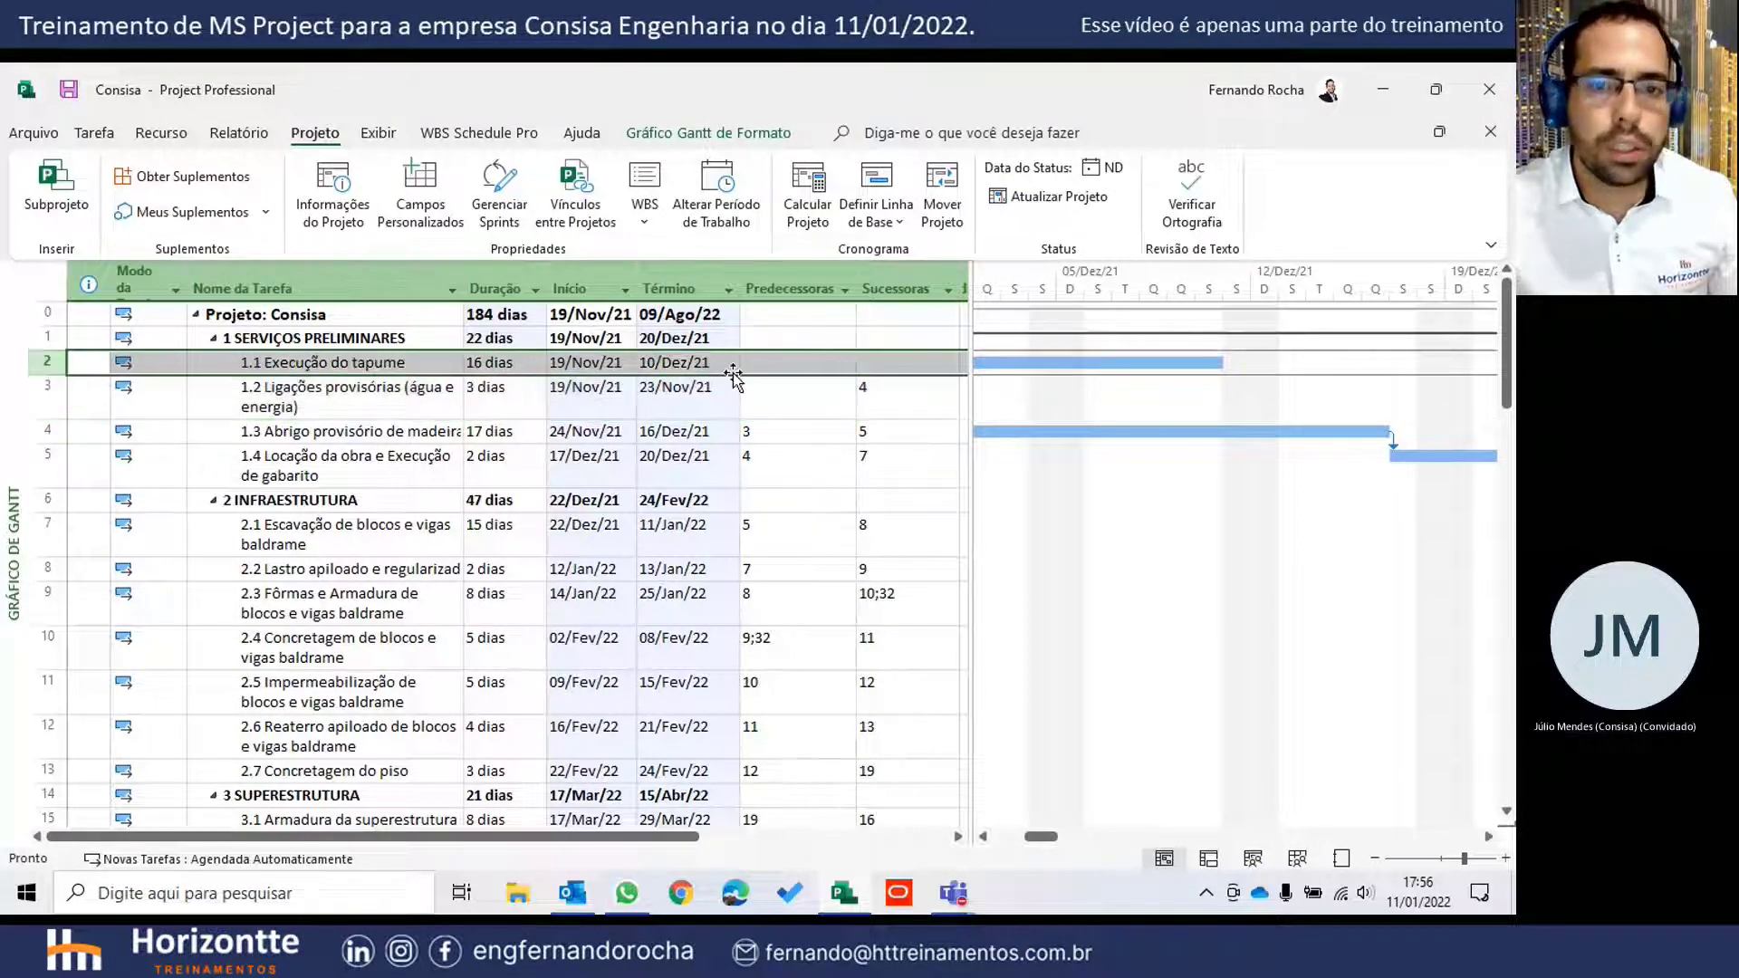
{"action": "left_click", "coordinate": [816, 405]}
{"action": "type", "text": "2"}
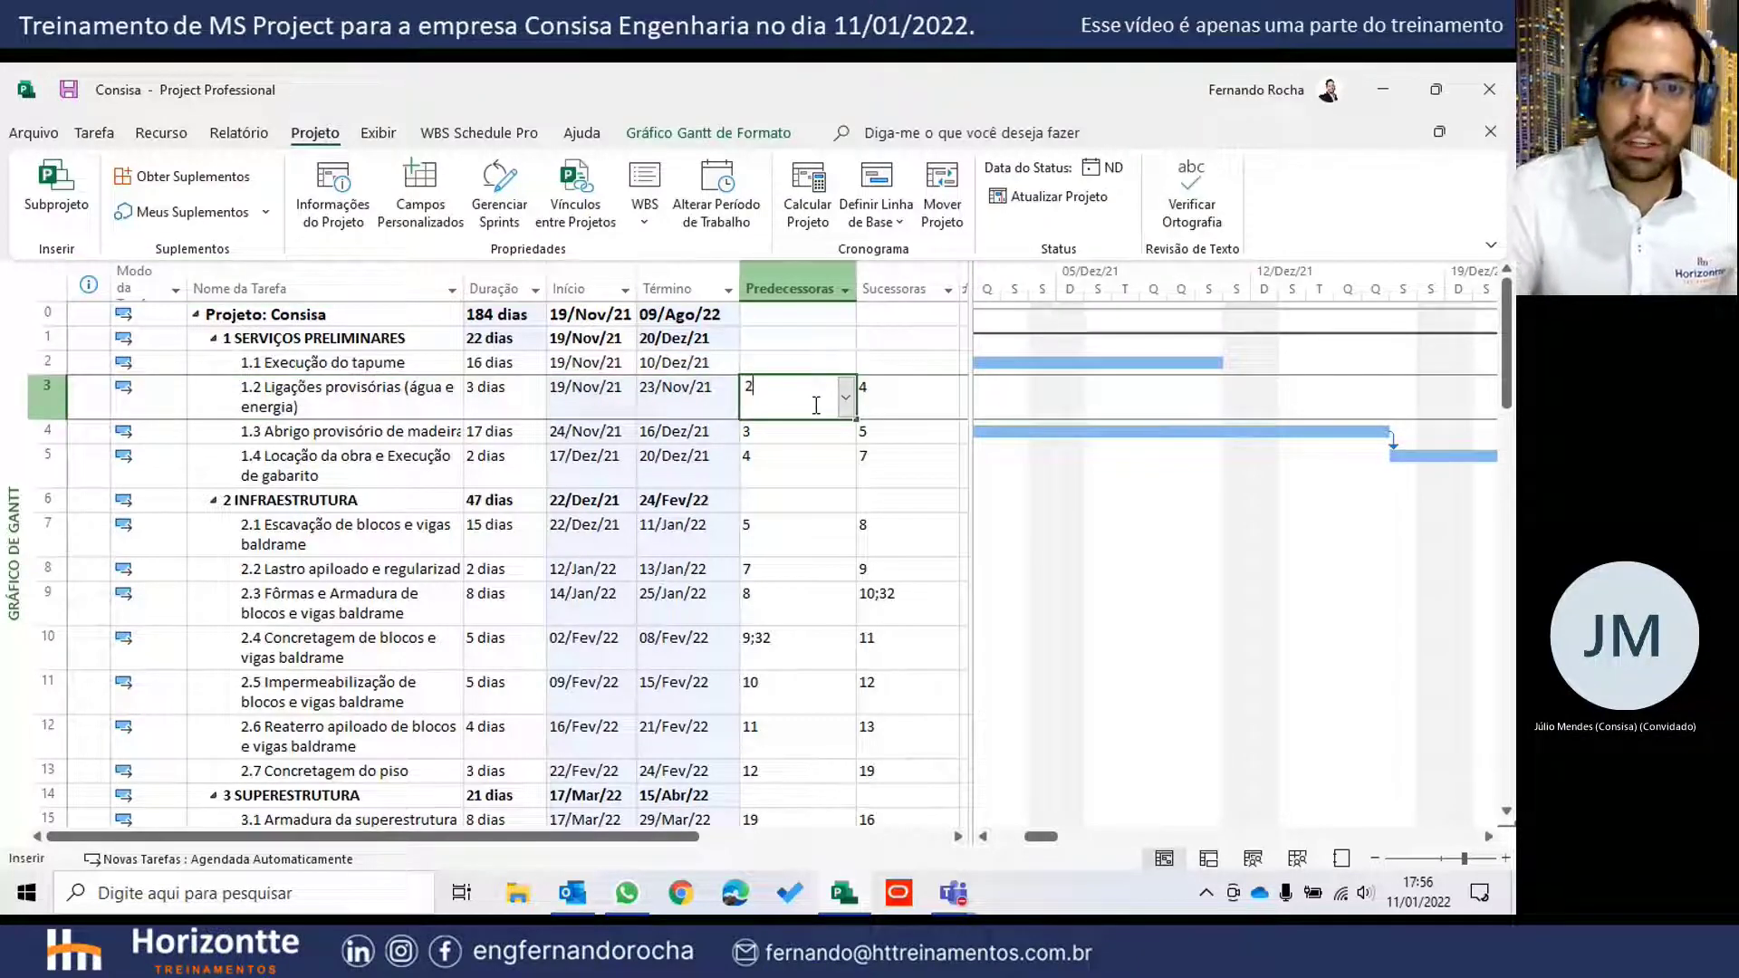
{"action": "key", "text": "Return"}
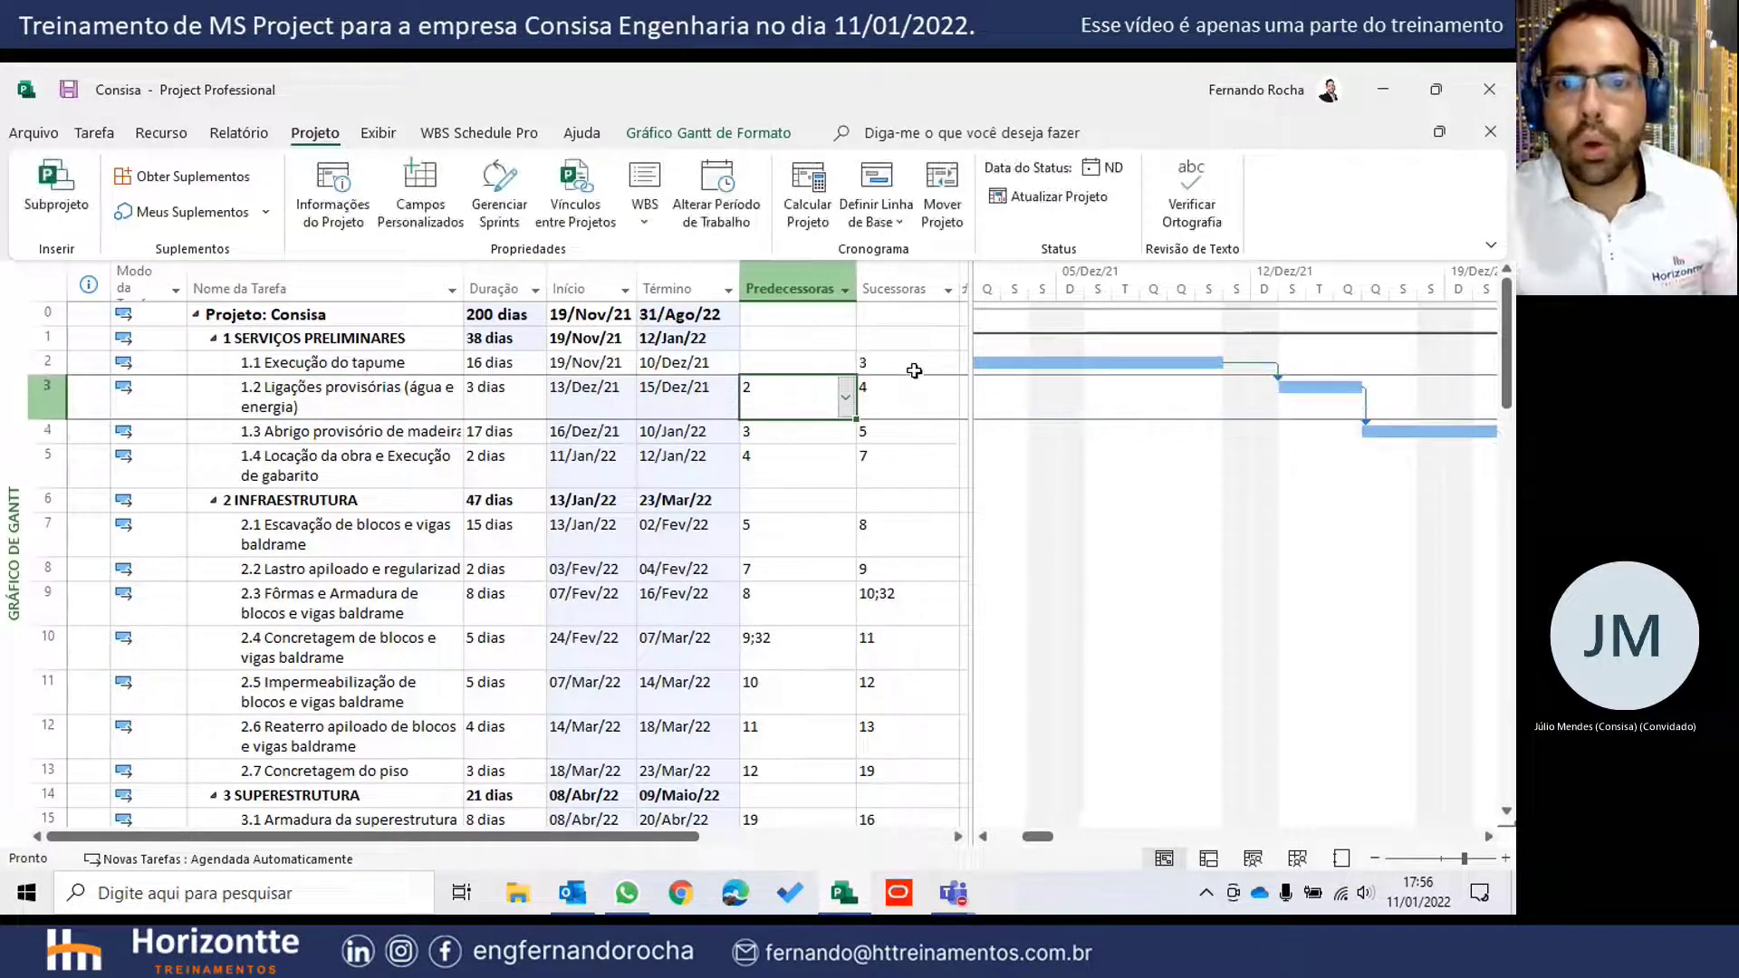
- Review the successor of Execução do tapume against the predecessor of Ligações provisórias, and the predecessors down to Impermeabilização de blocos e vigas baldrame
{"action": "left_click", "coordinate": [911, 364]}
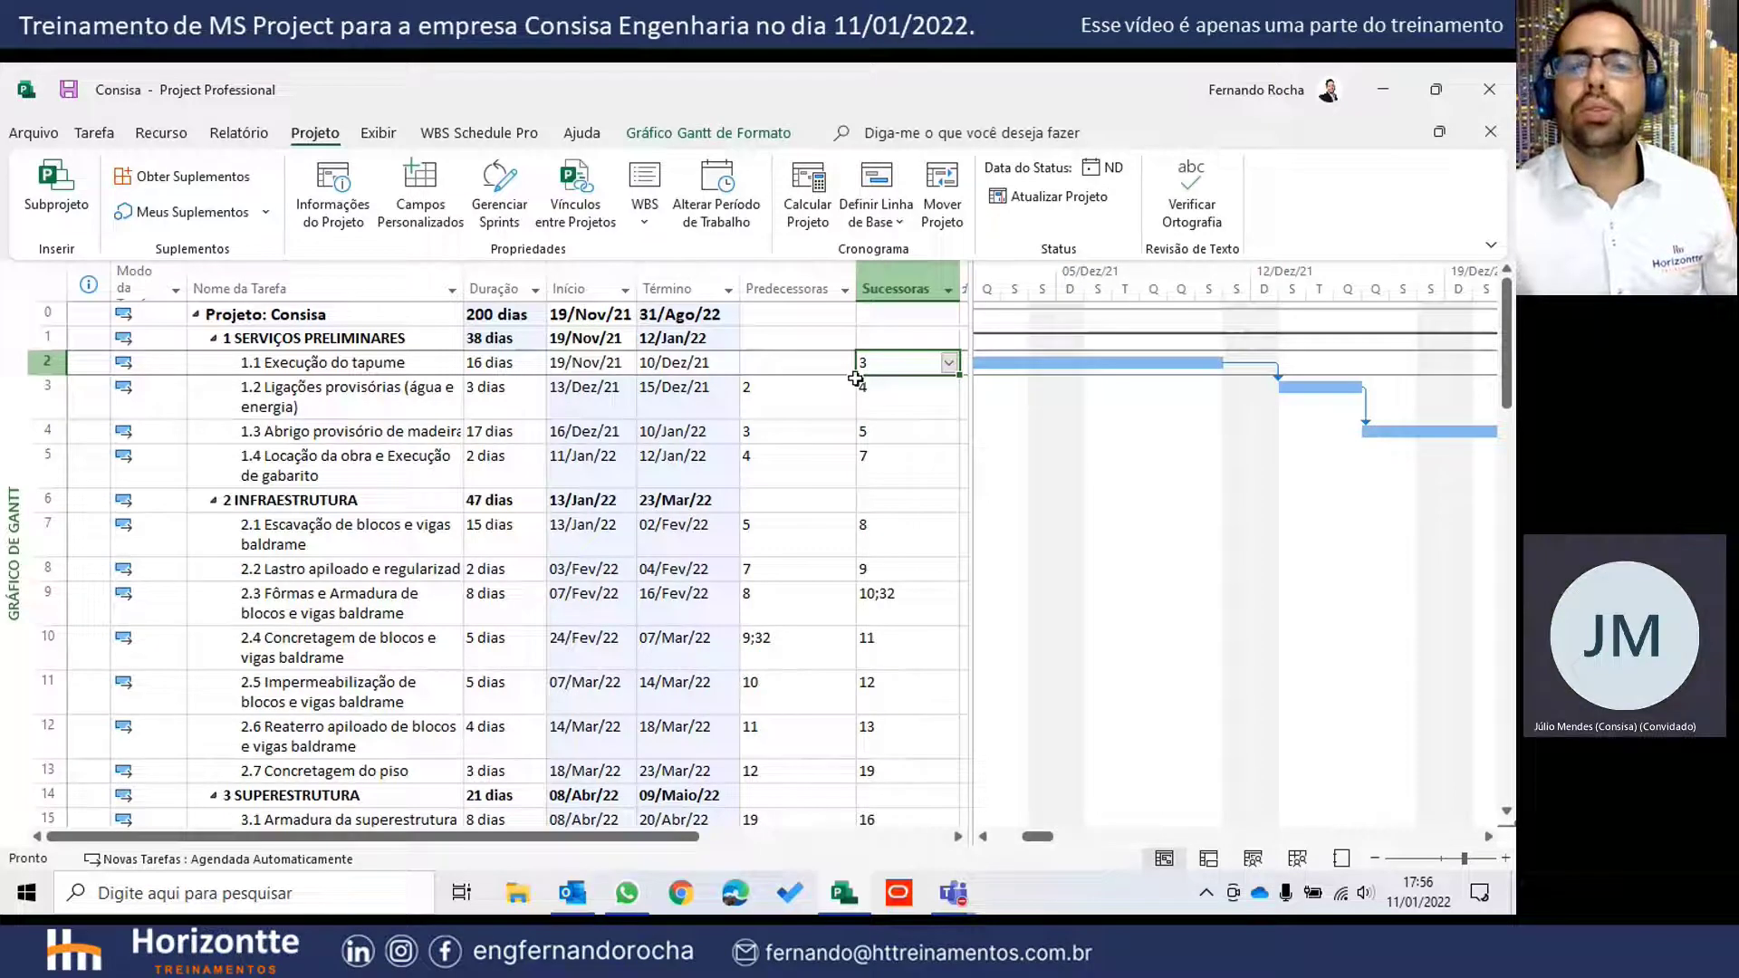
{"action": "left_click", "coordinate": [899, 285]}
{"action": "left_click", "coordinate": [919, 391]}
{"action": "left_click", "coordinate": [799, 407]}
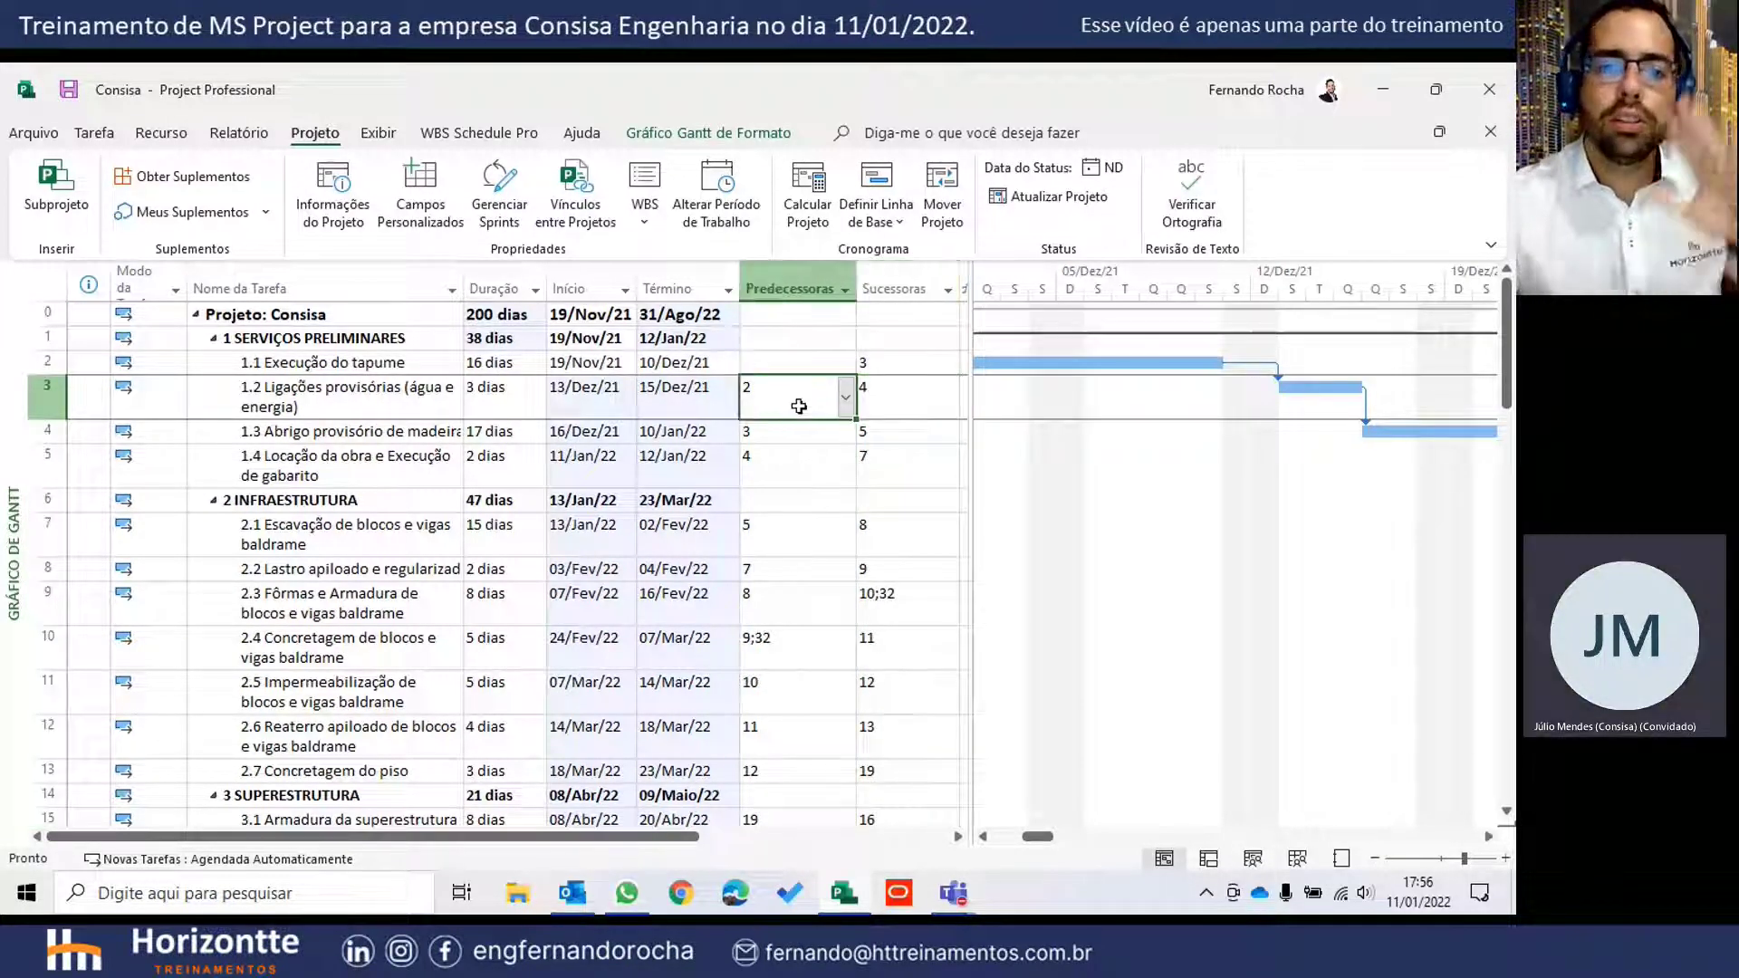
{"action": "left_click", "coordinate": [897, 367]}
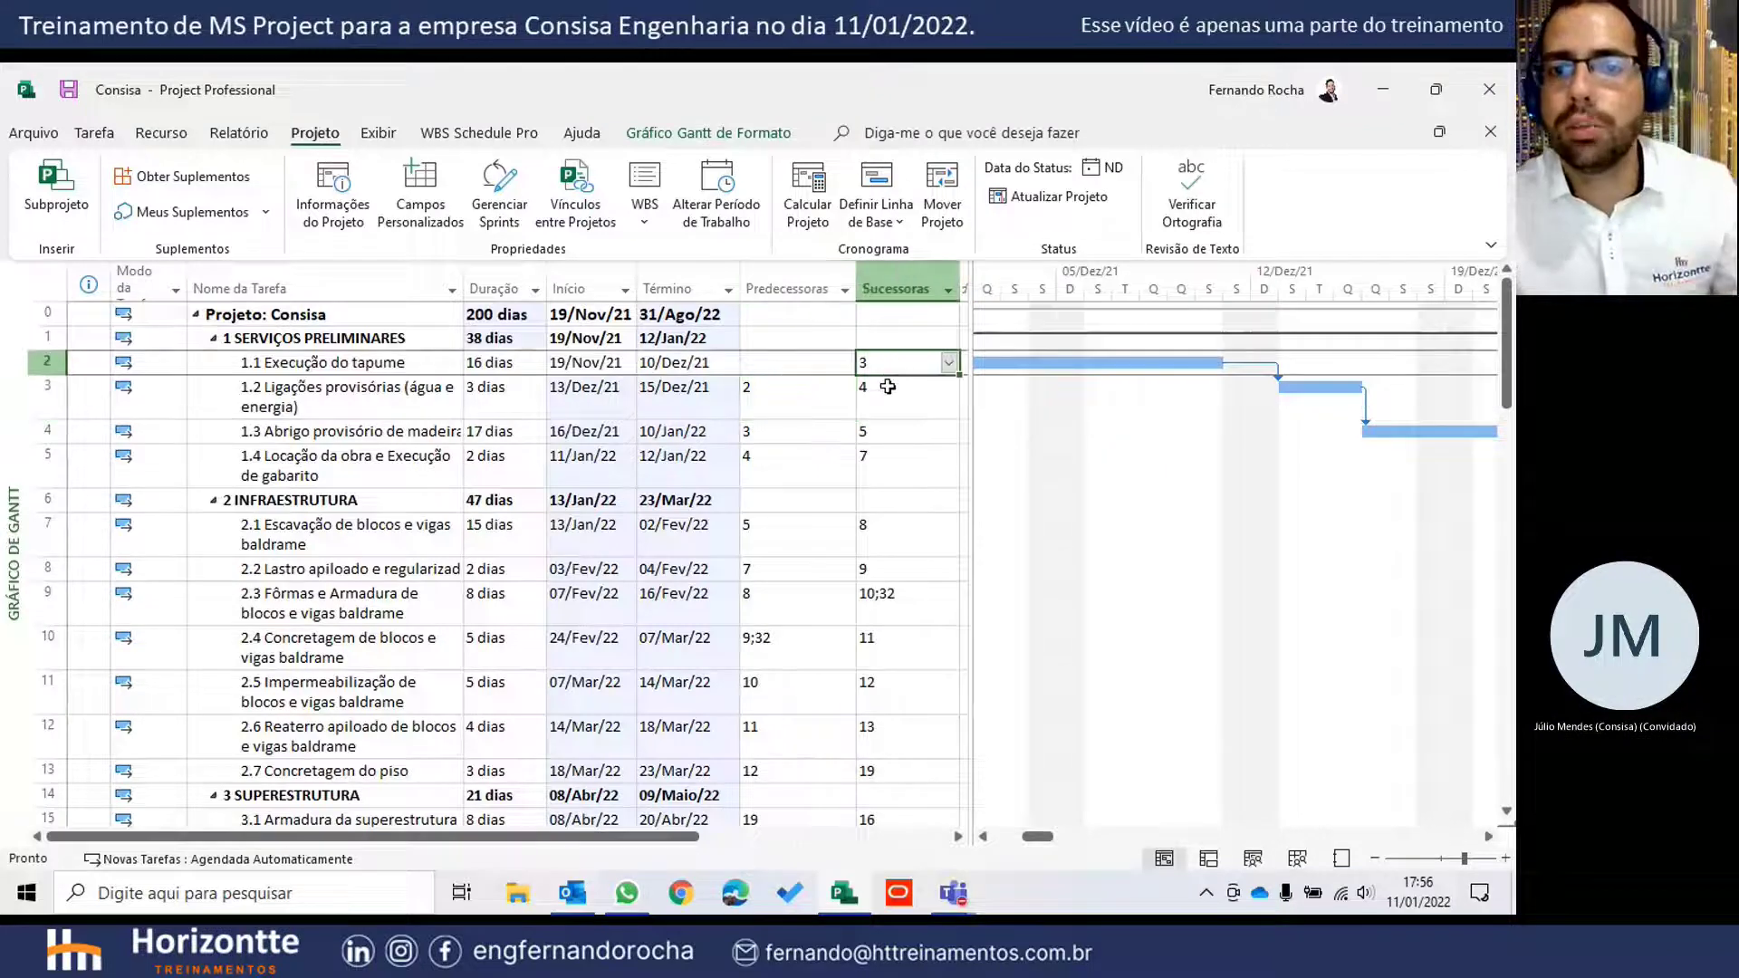
{"action": "left_click", "coordinate": [810, 408]}
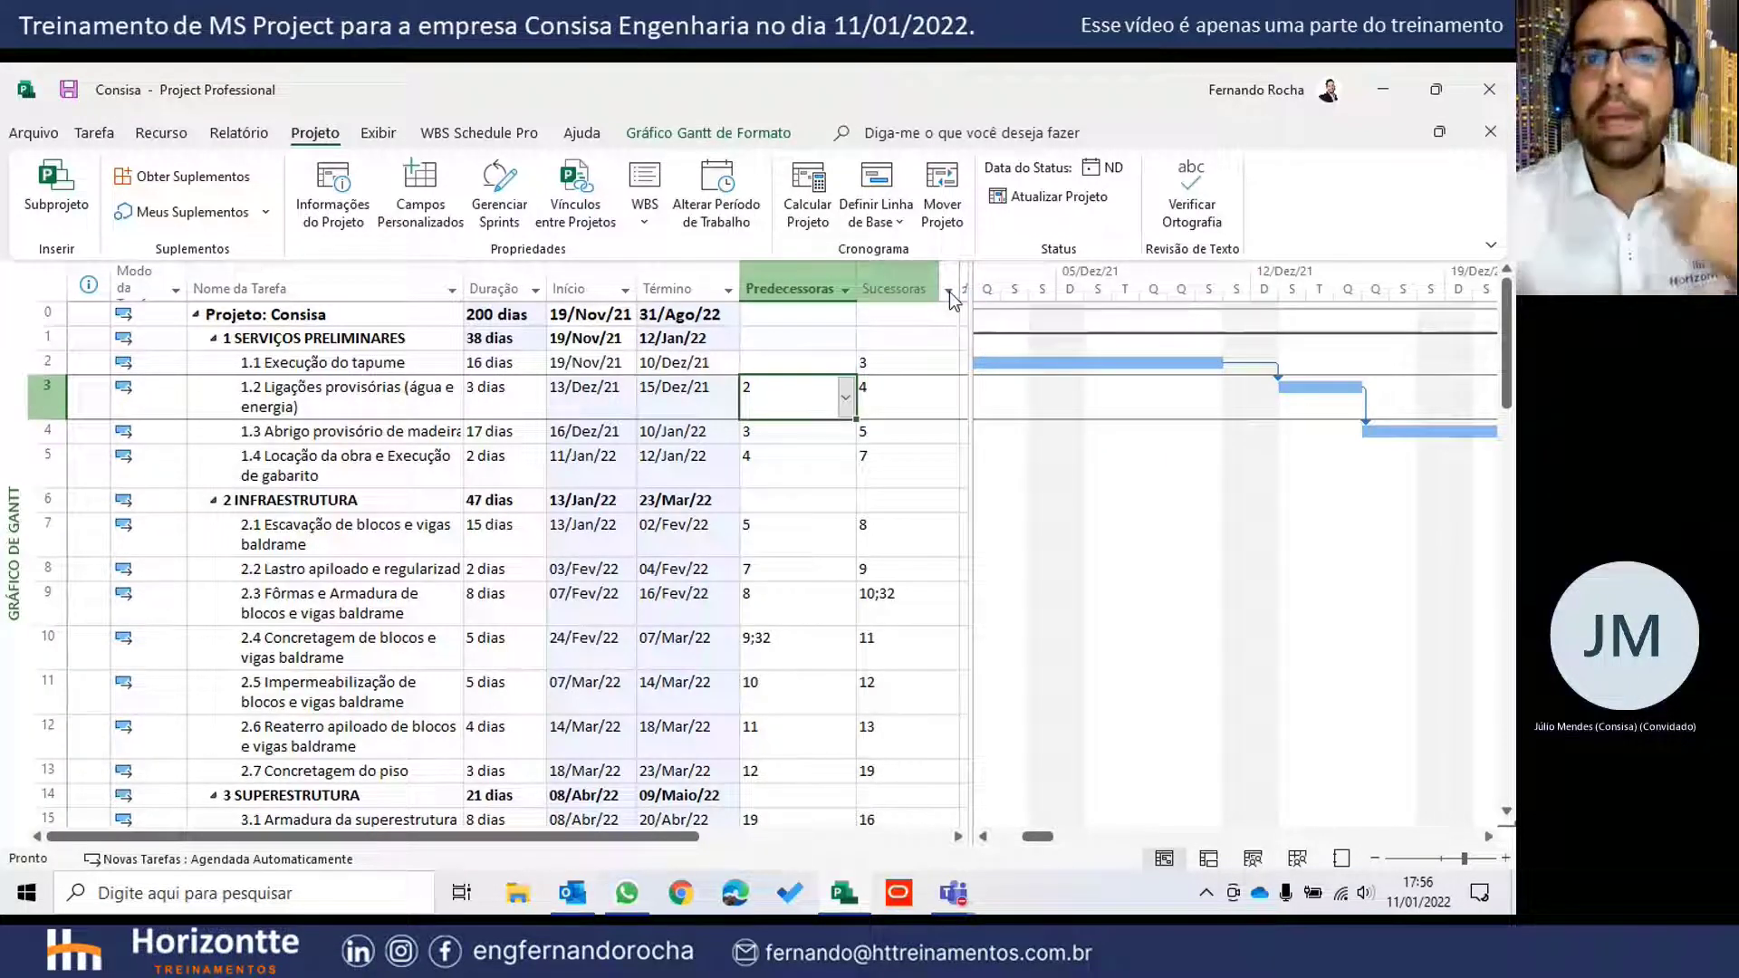
{"action": "left_click", "coordinate": [779, 367]}
{"action": "left_click_drag", "start_coordinate": [779, 367], "coordinate": [776, 693]}
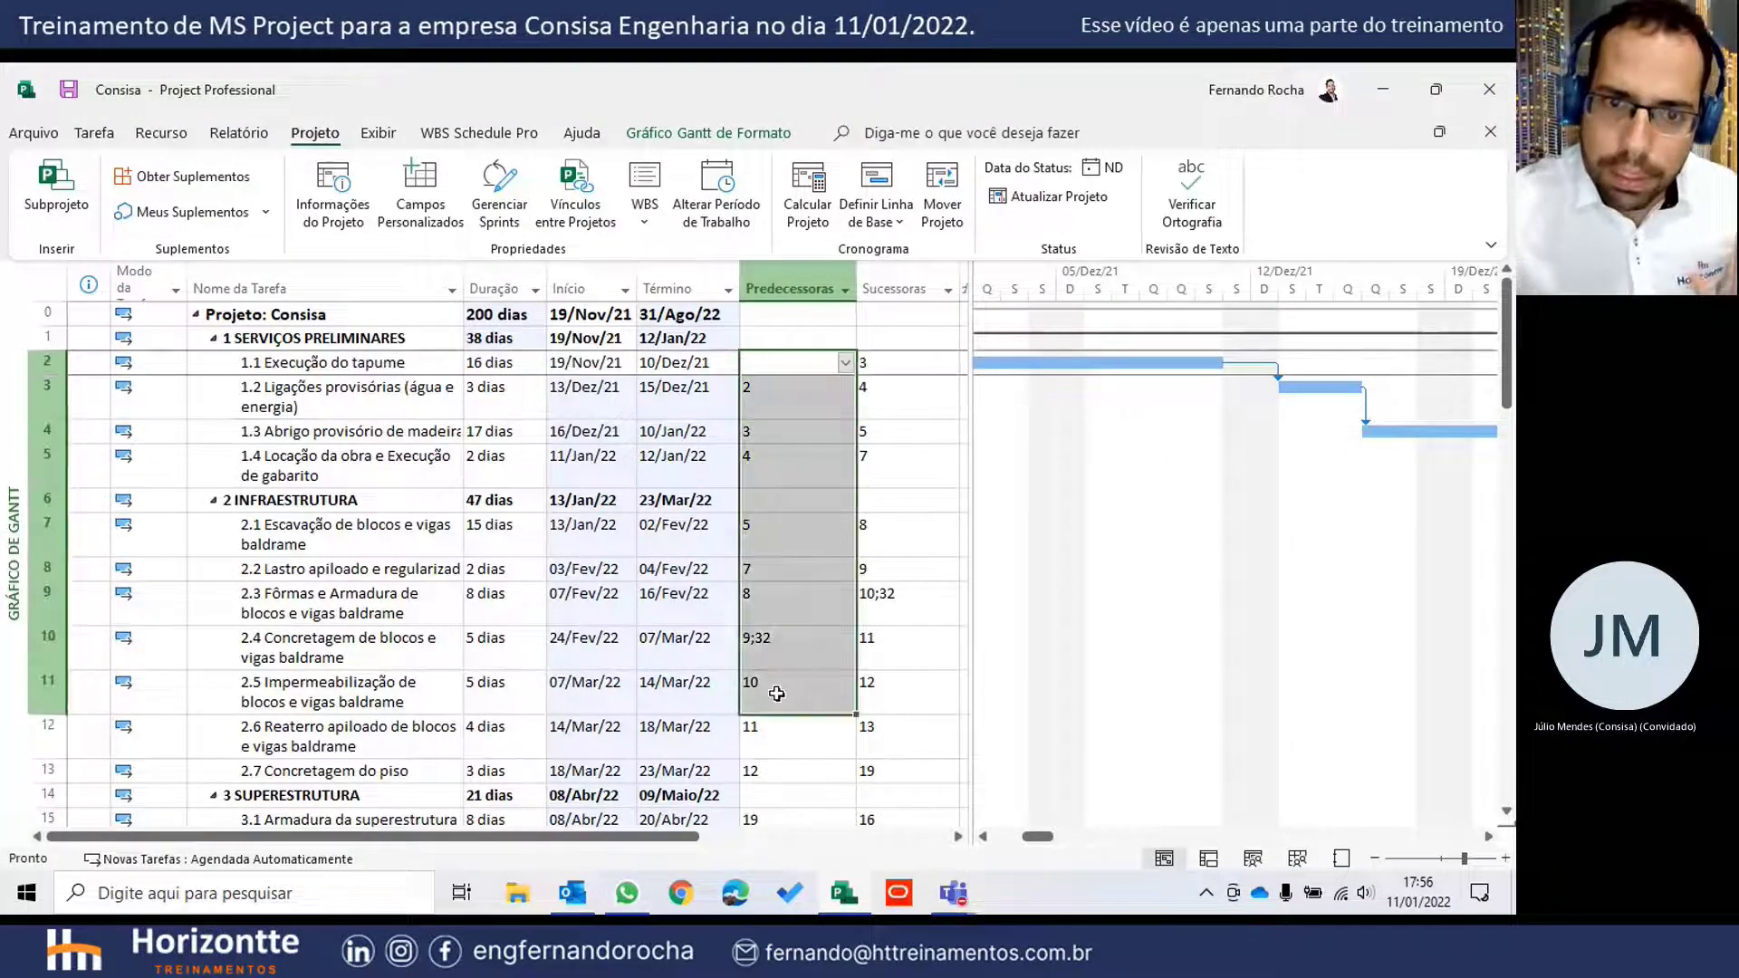
{"action": "left_click", "coordinate": [783, 604]}
- Filter the Sucessoras column to show only the blank (em branco) entries
{"action": "left_click", "coordinate": [948, 294]}
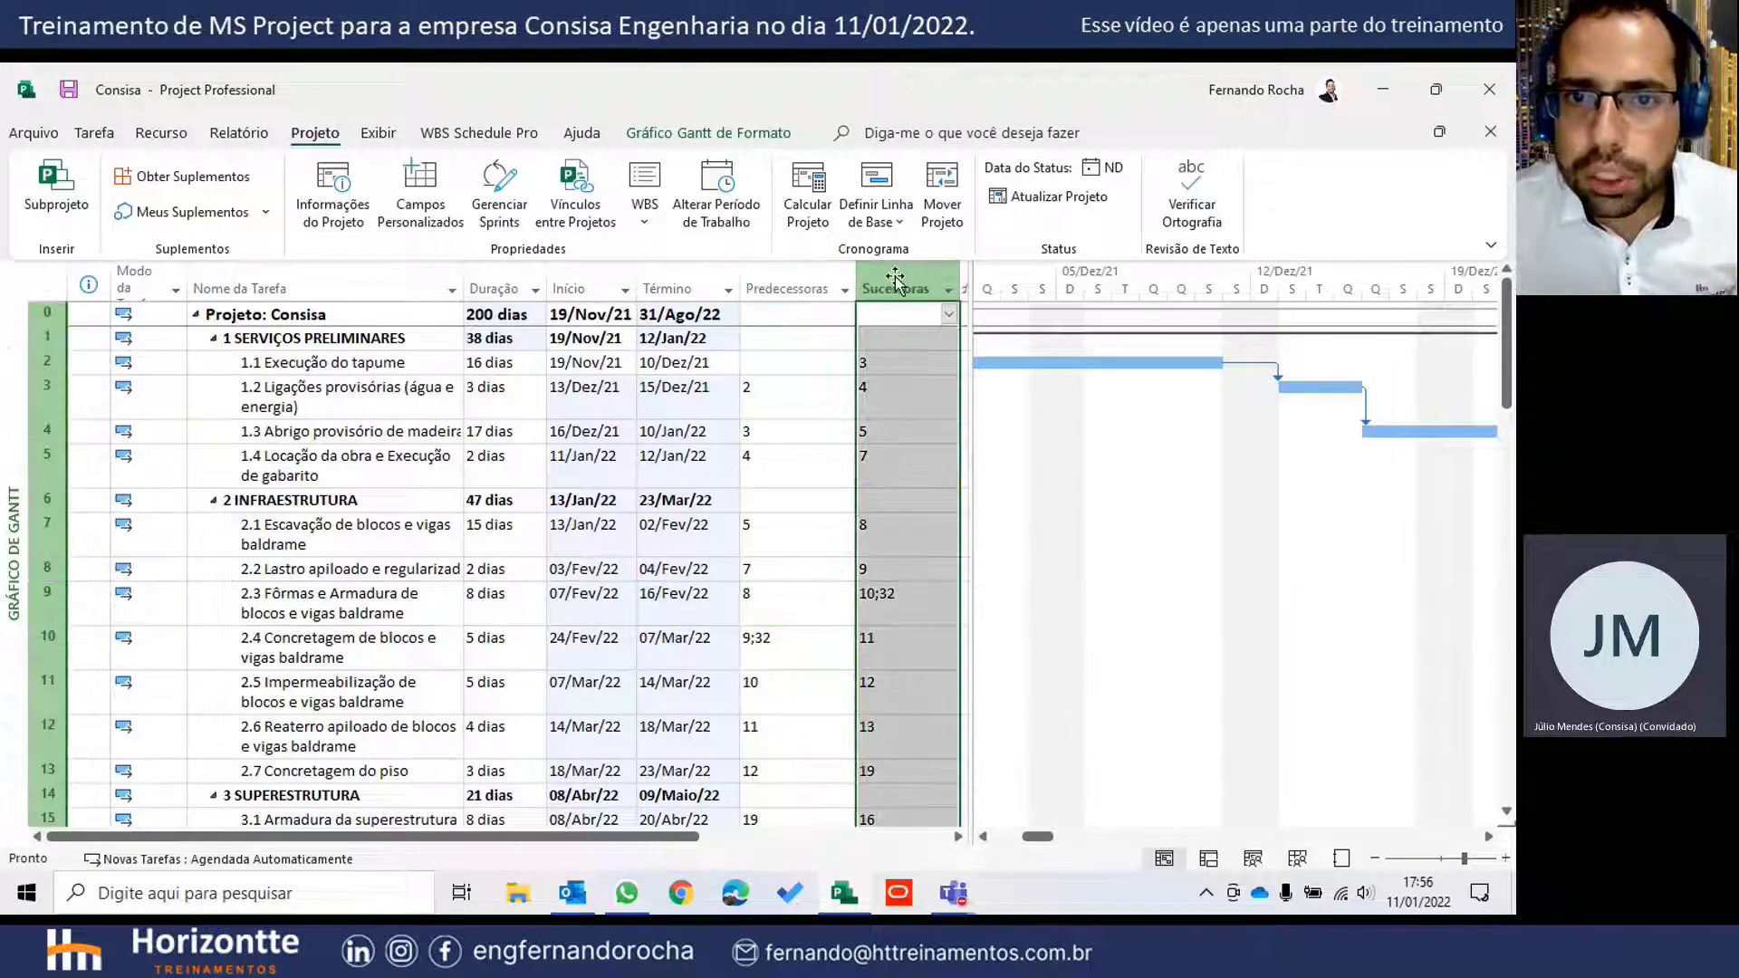
{"action": "left_click", "coordinate": [948, 292]}
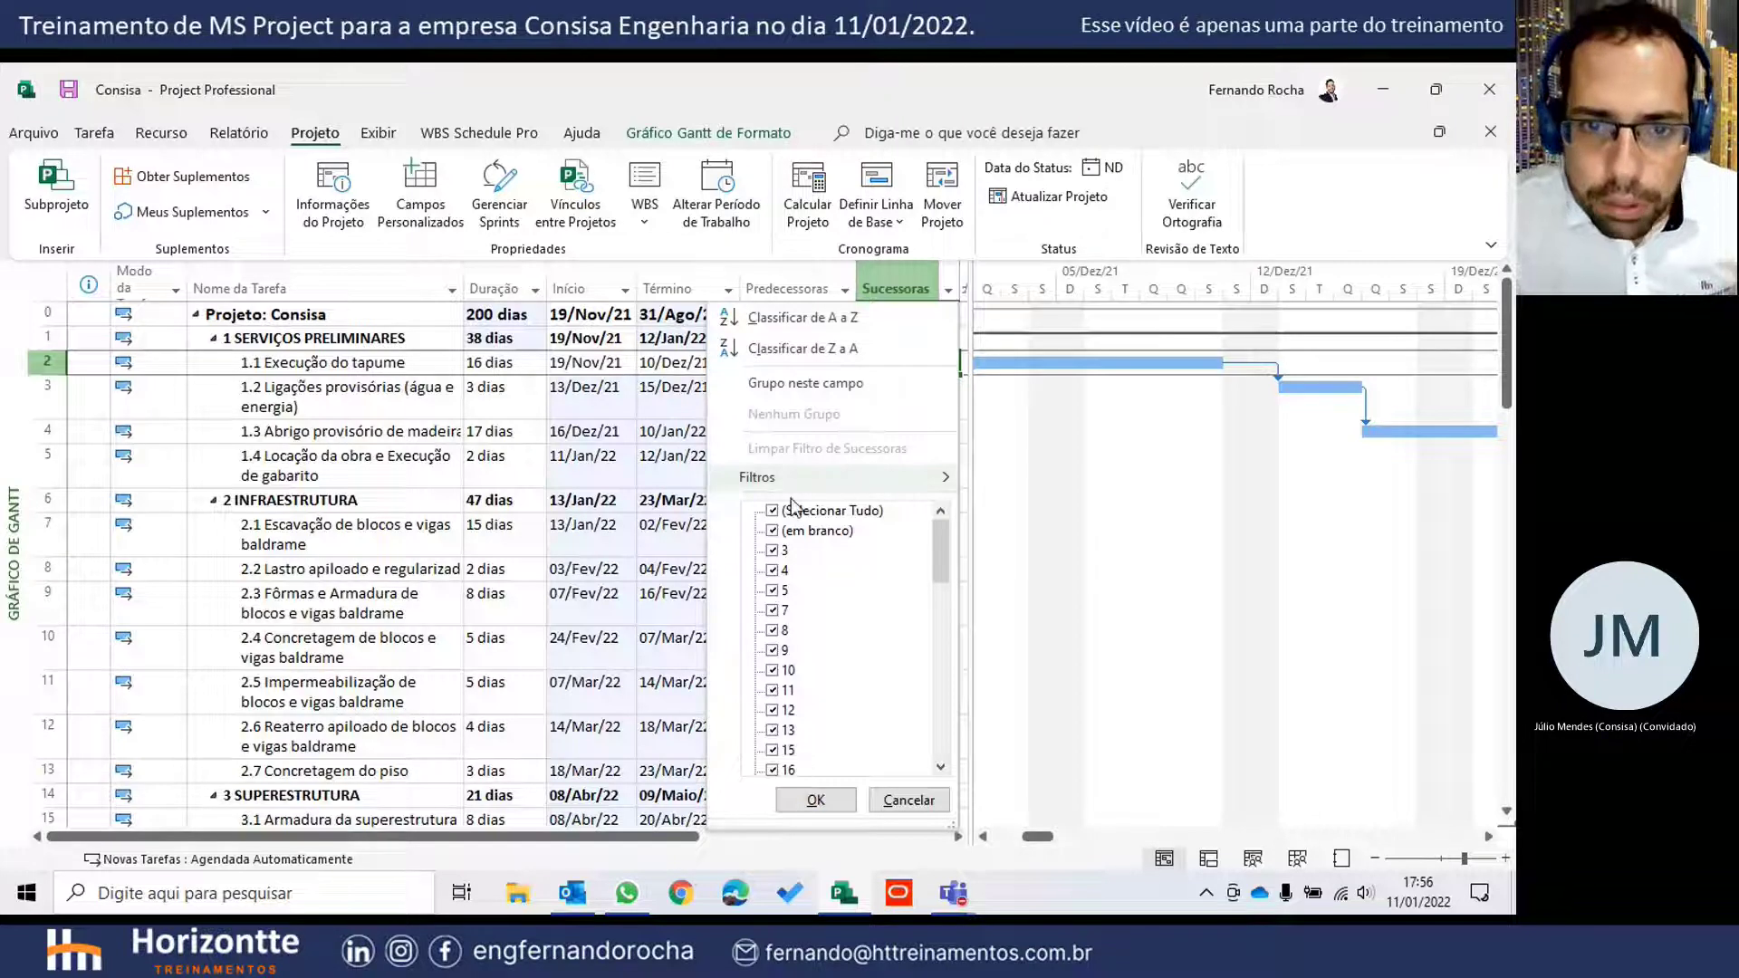
{"action": "left_click", "coordinate": [773, 511]}
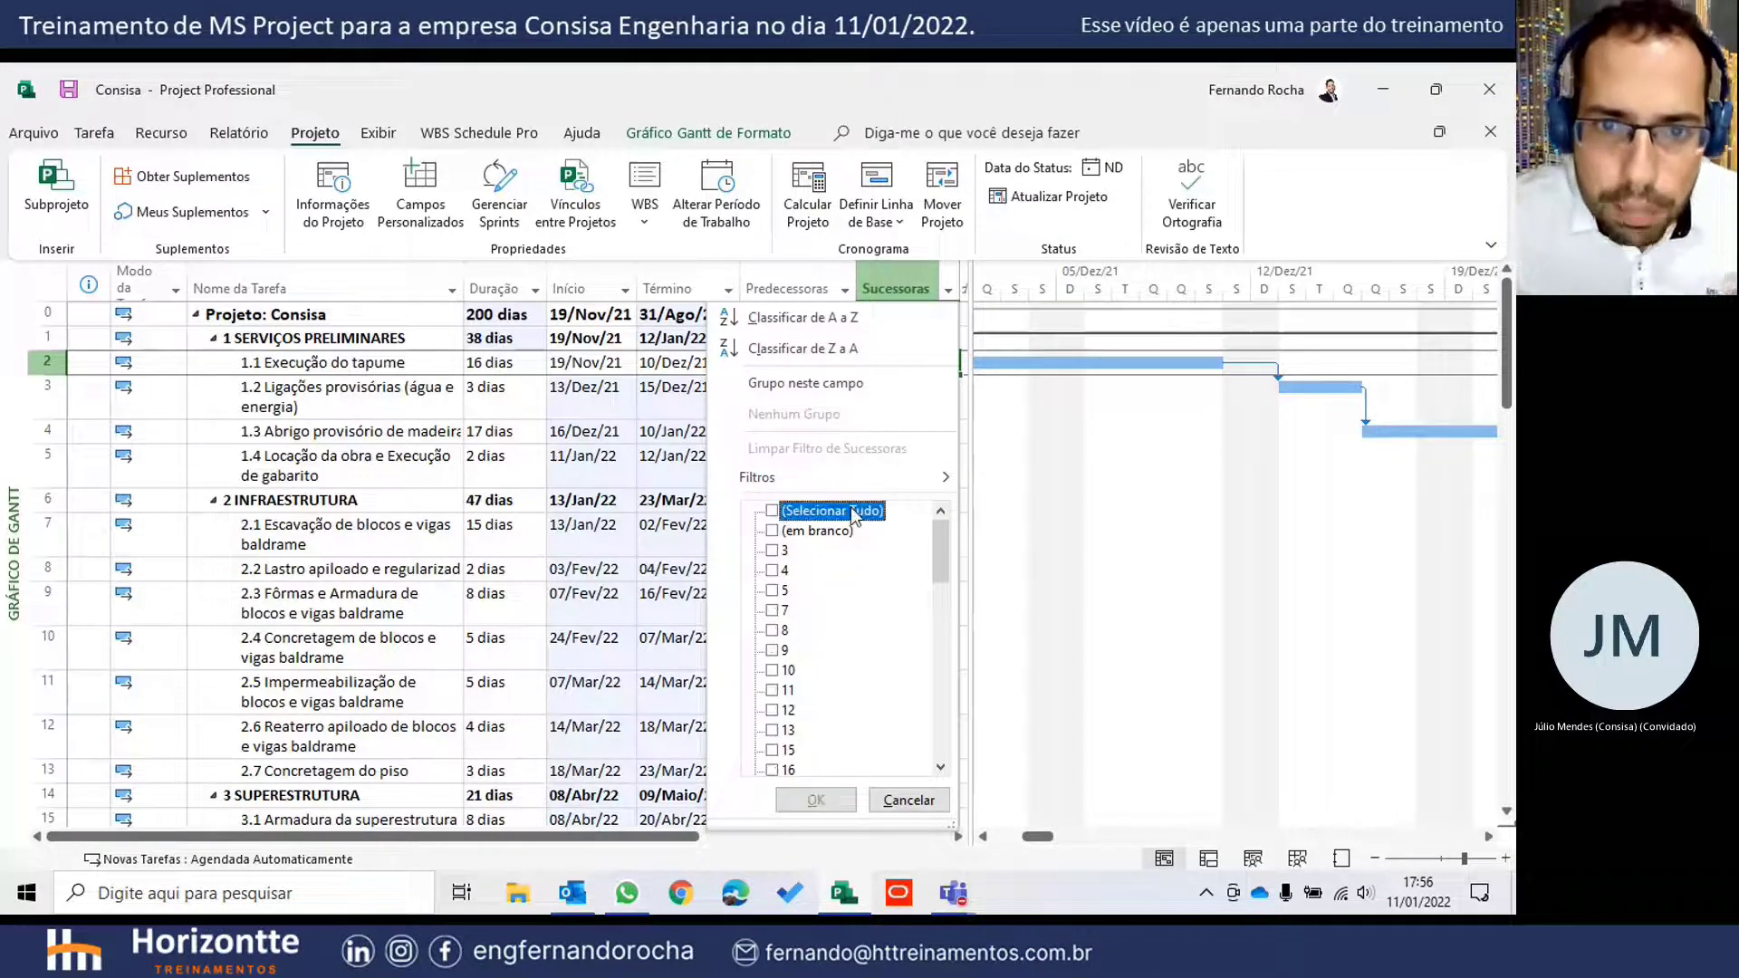
{"action": "left_click", "coordinate": [773, 532]}
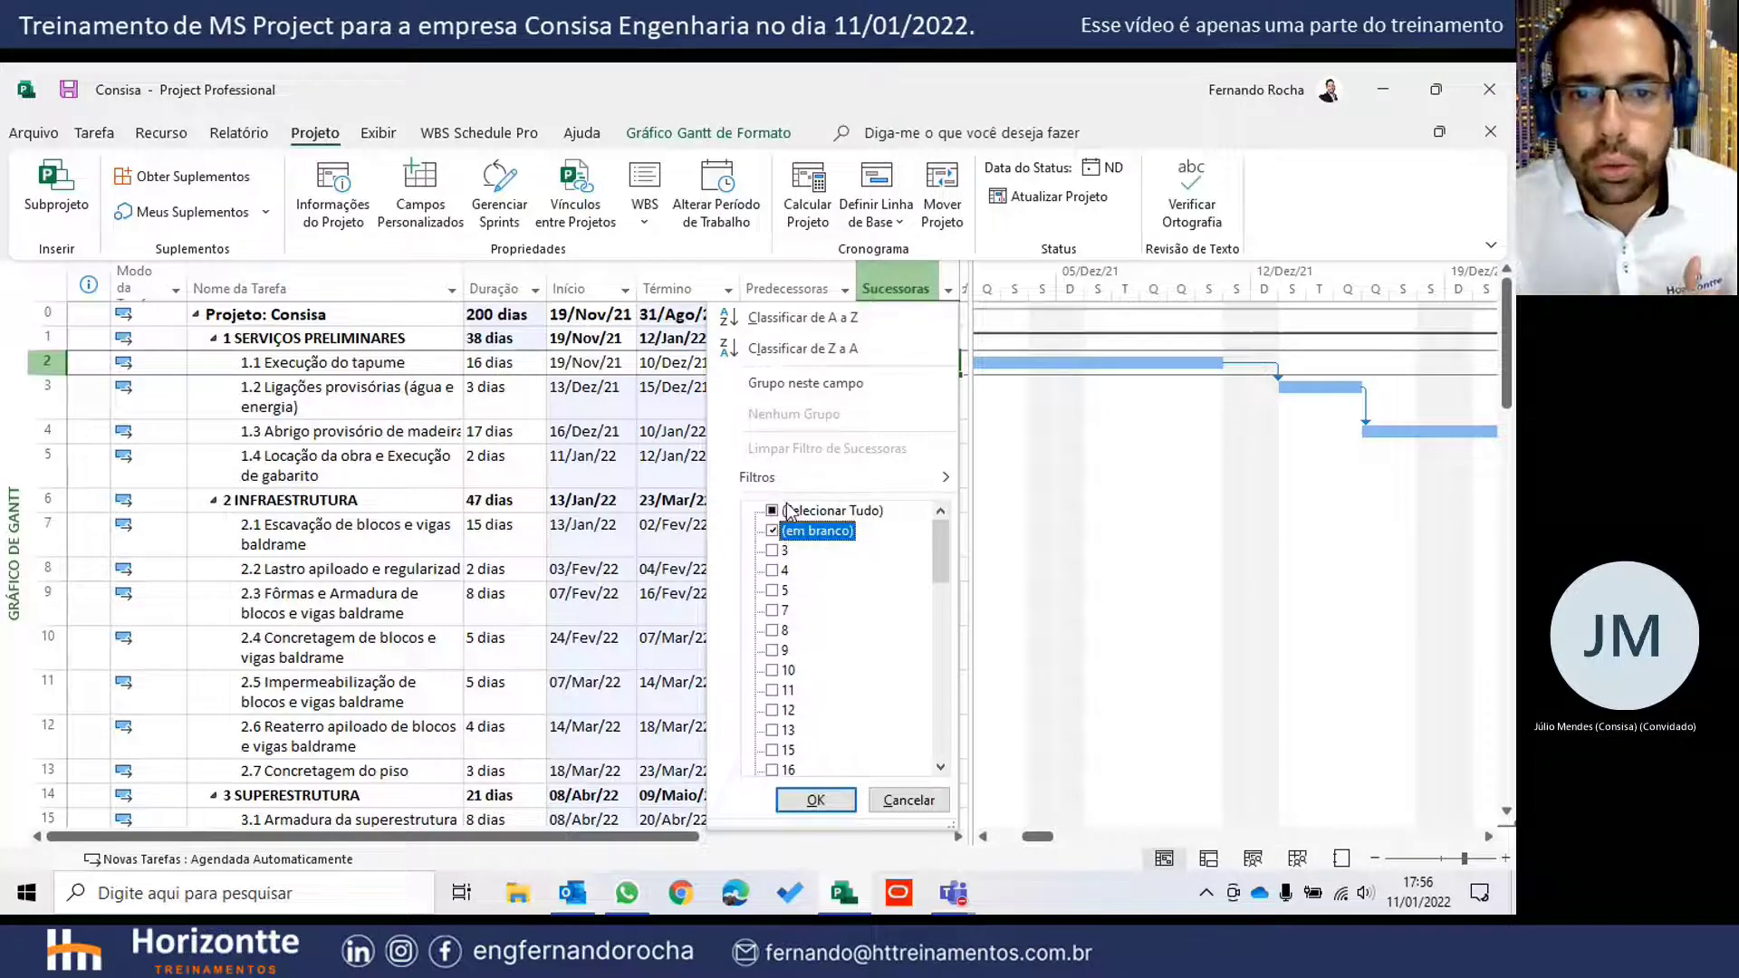
{"action": "left_click", "coordinate": [815, 800]}
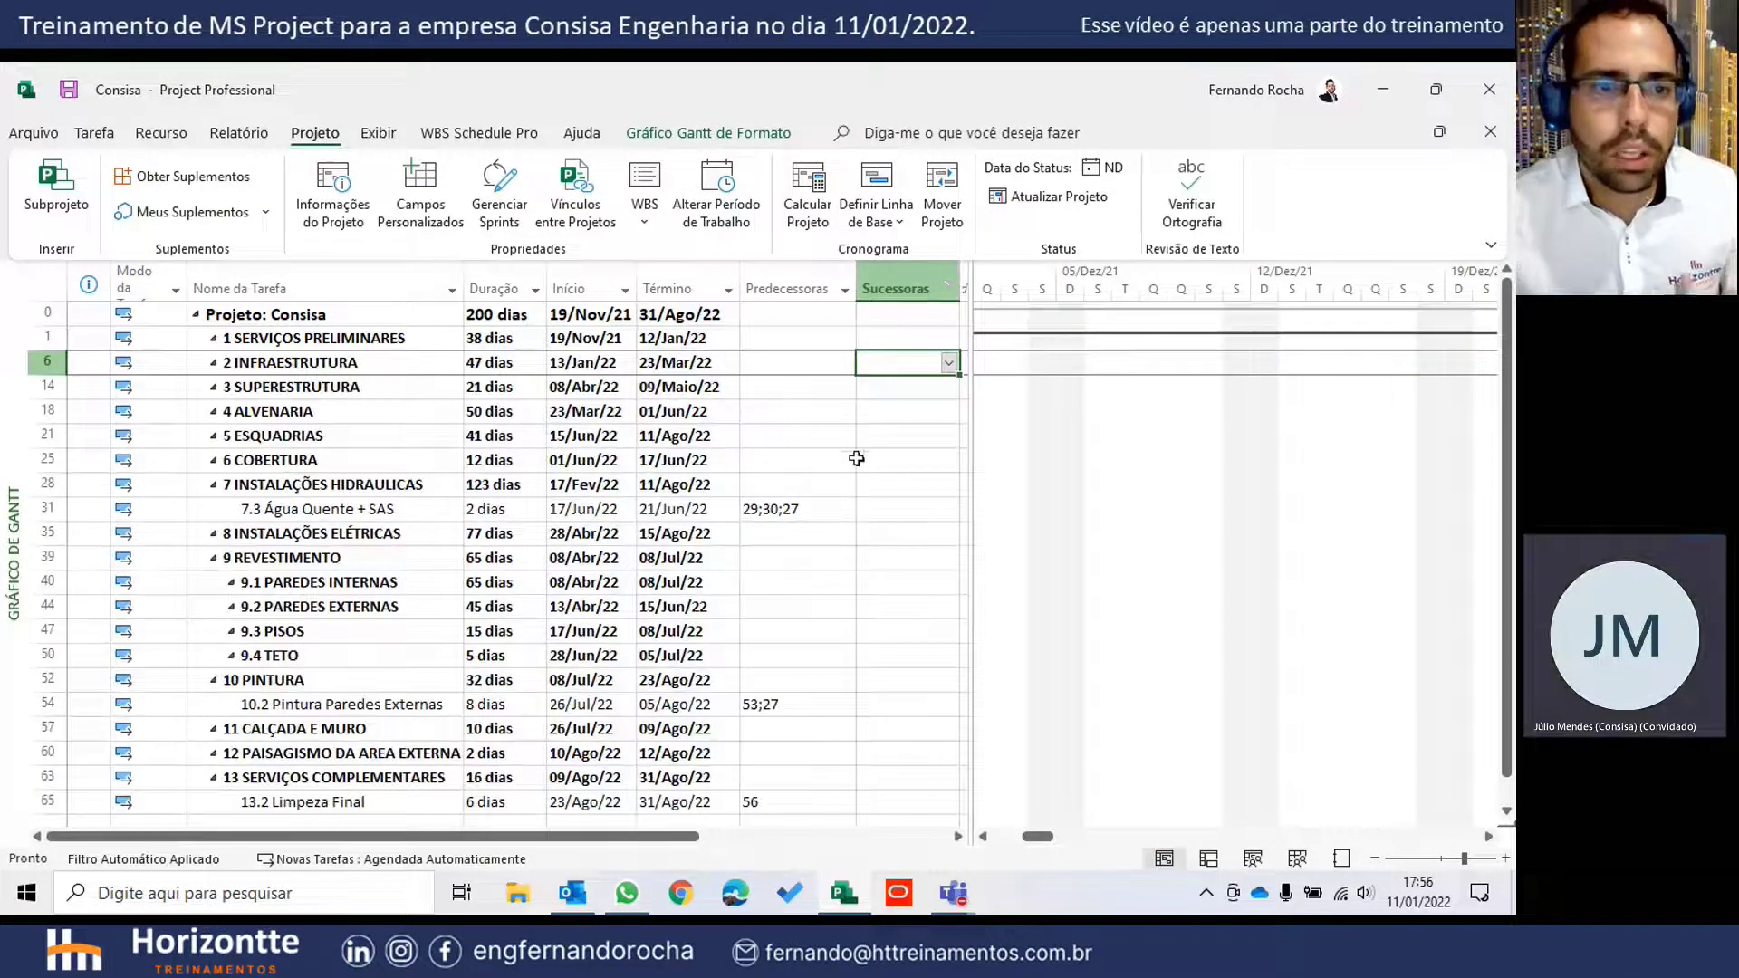
- Check the Sucessoras and Predecessoras entries of task 7.3 Água Quente + SAS in the filtered list
{"action": "scroll", "coordinate": [874, 466], "scroll_direction": "down", "scroll_amount": 1}
{"action": "left_click", "coordinate": [401, 436]}
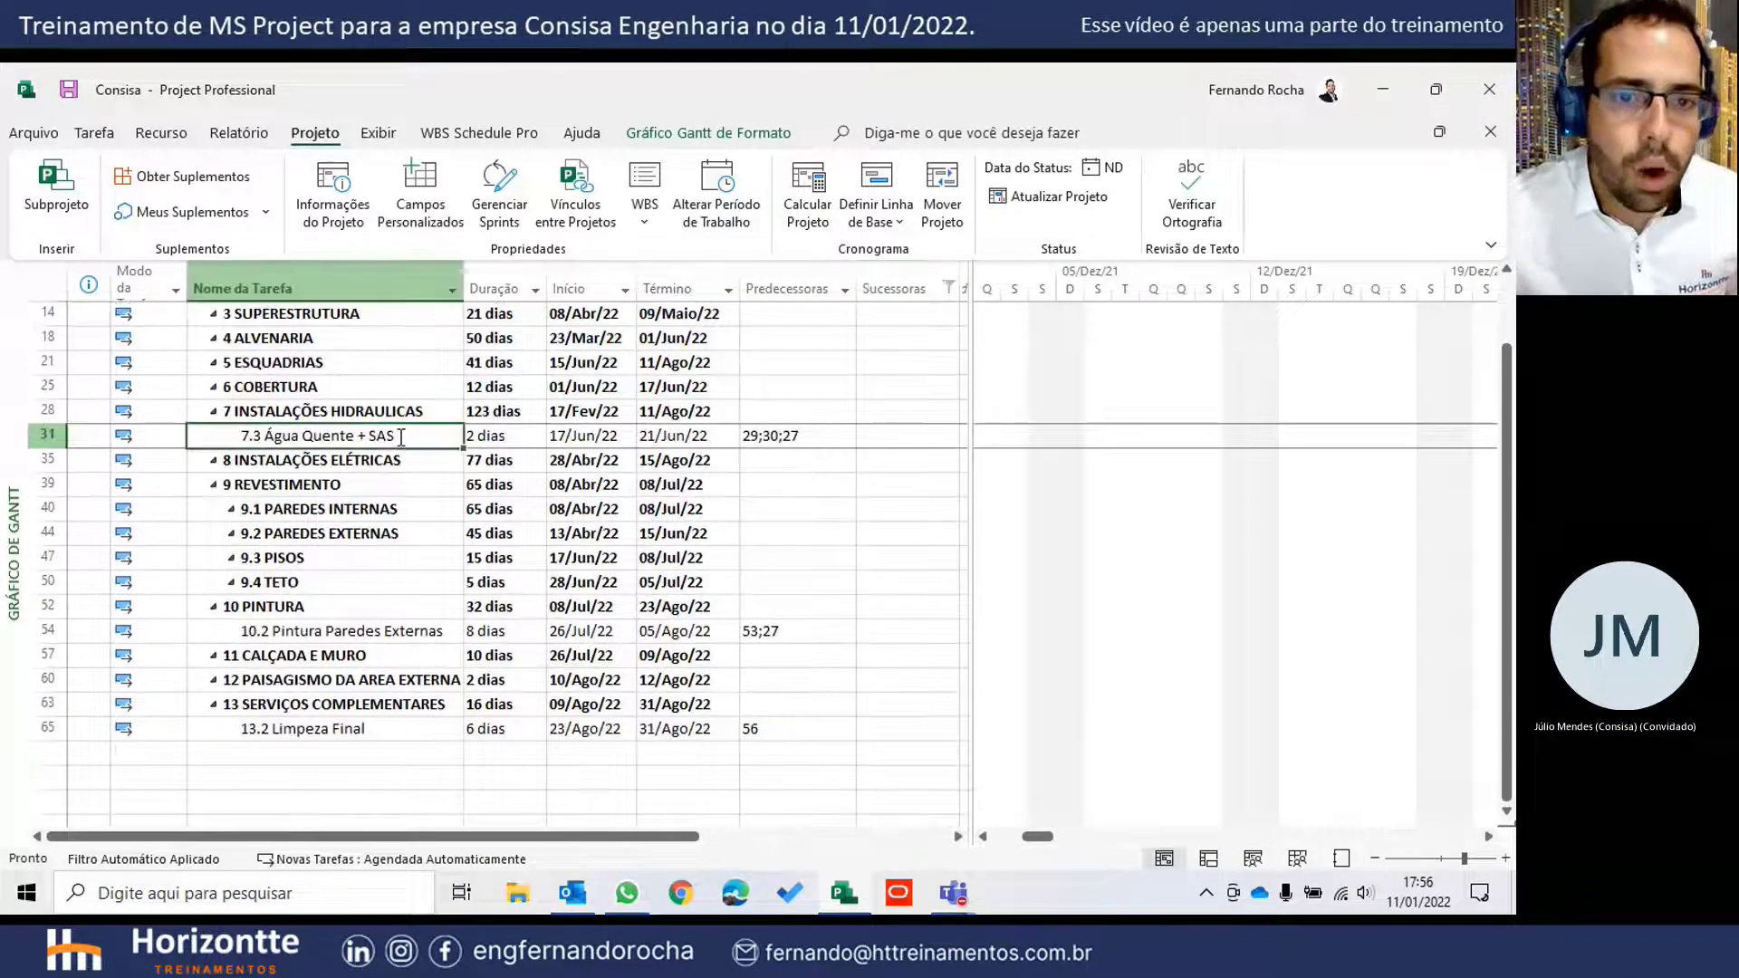
{"action": "left_click", "coordinate": [931, 436]}
{"action": "left_click", "coordinate": [801, 436]}
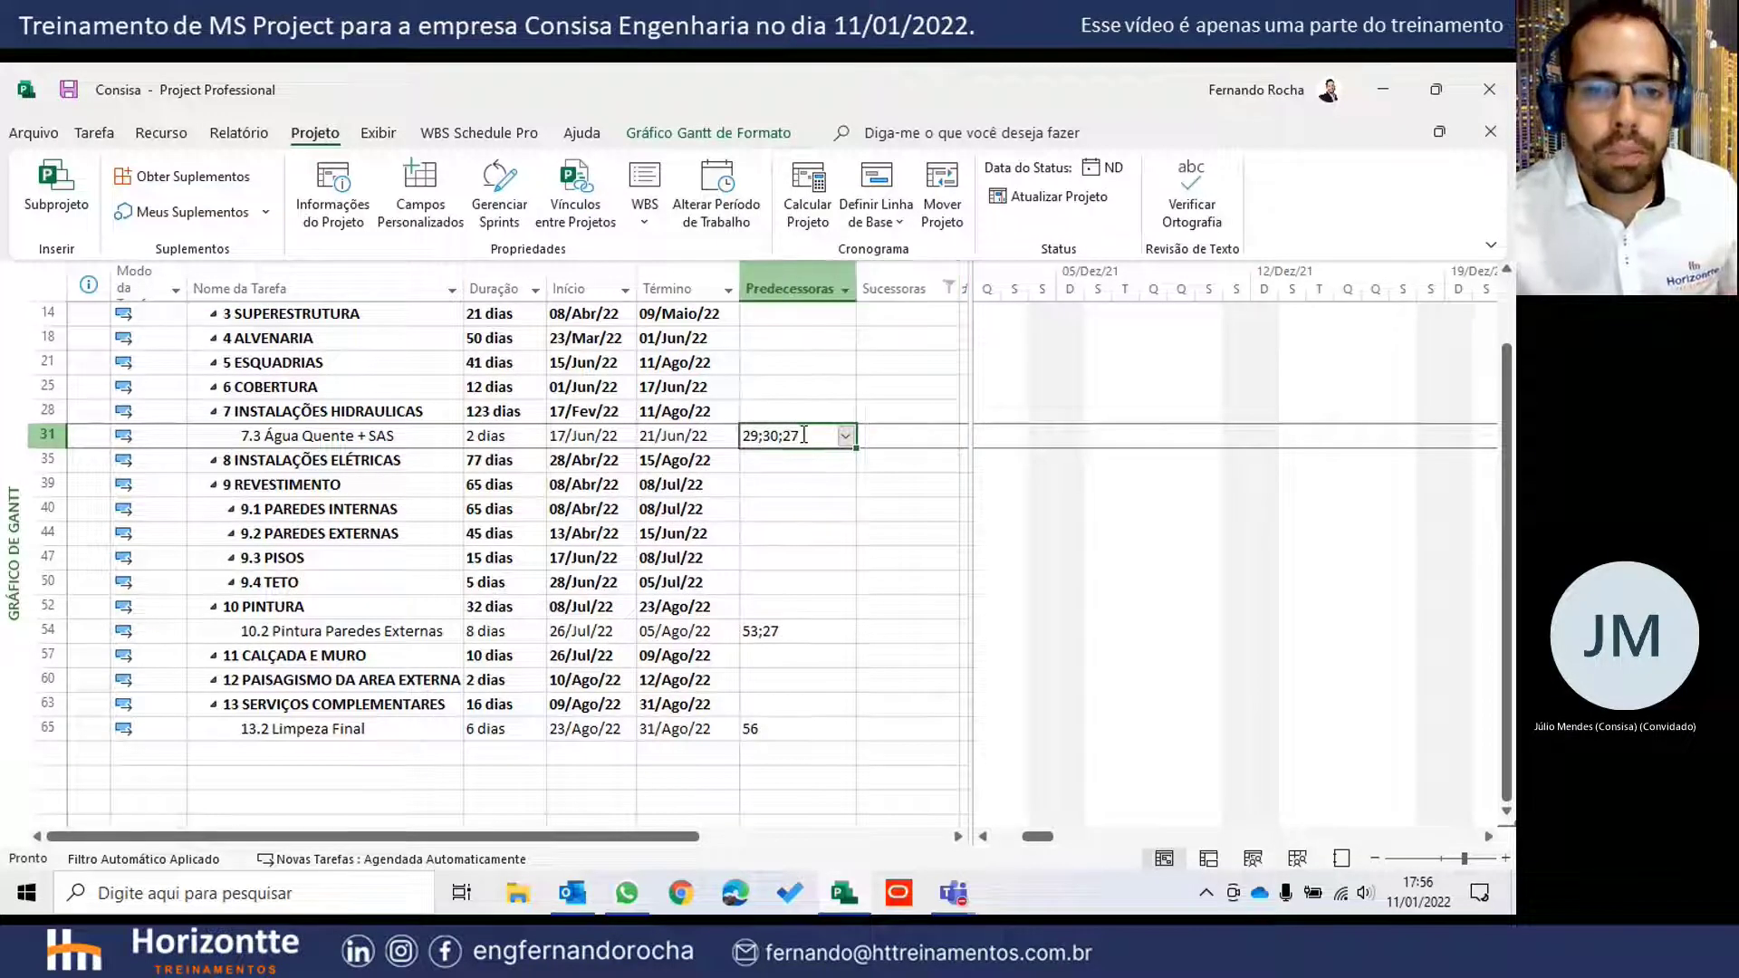
- Check the blank Sucessoras entries of tasks 7.3 Água Quente + SAS, 10.2 Pintura Paredes Externas and 13.2 Limpeza Final
{"action": "left_click", "coordinate": [317, 439]}
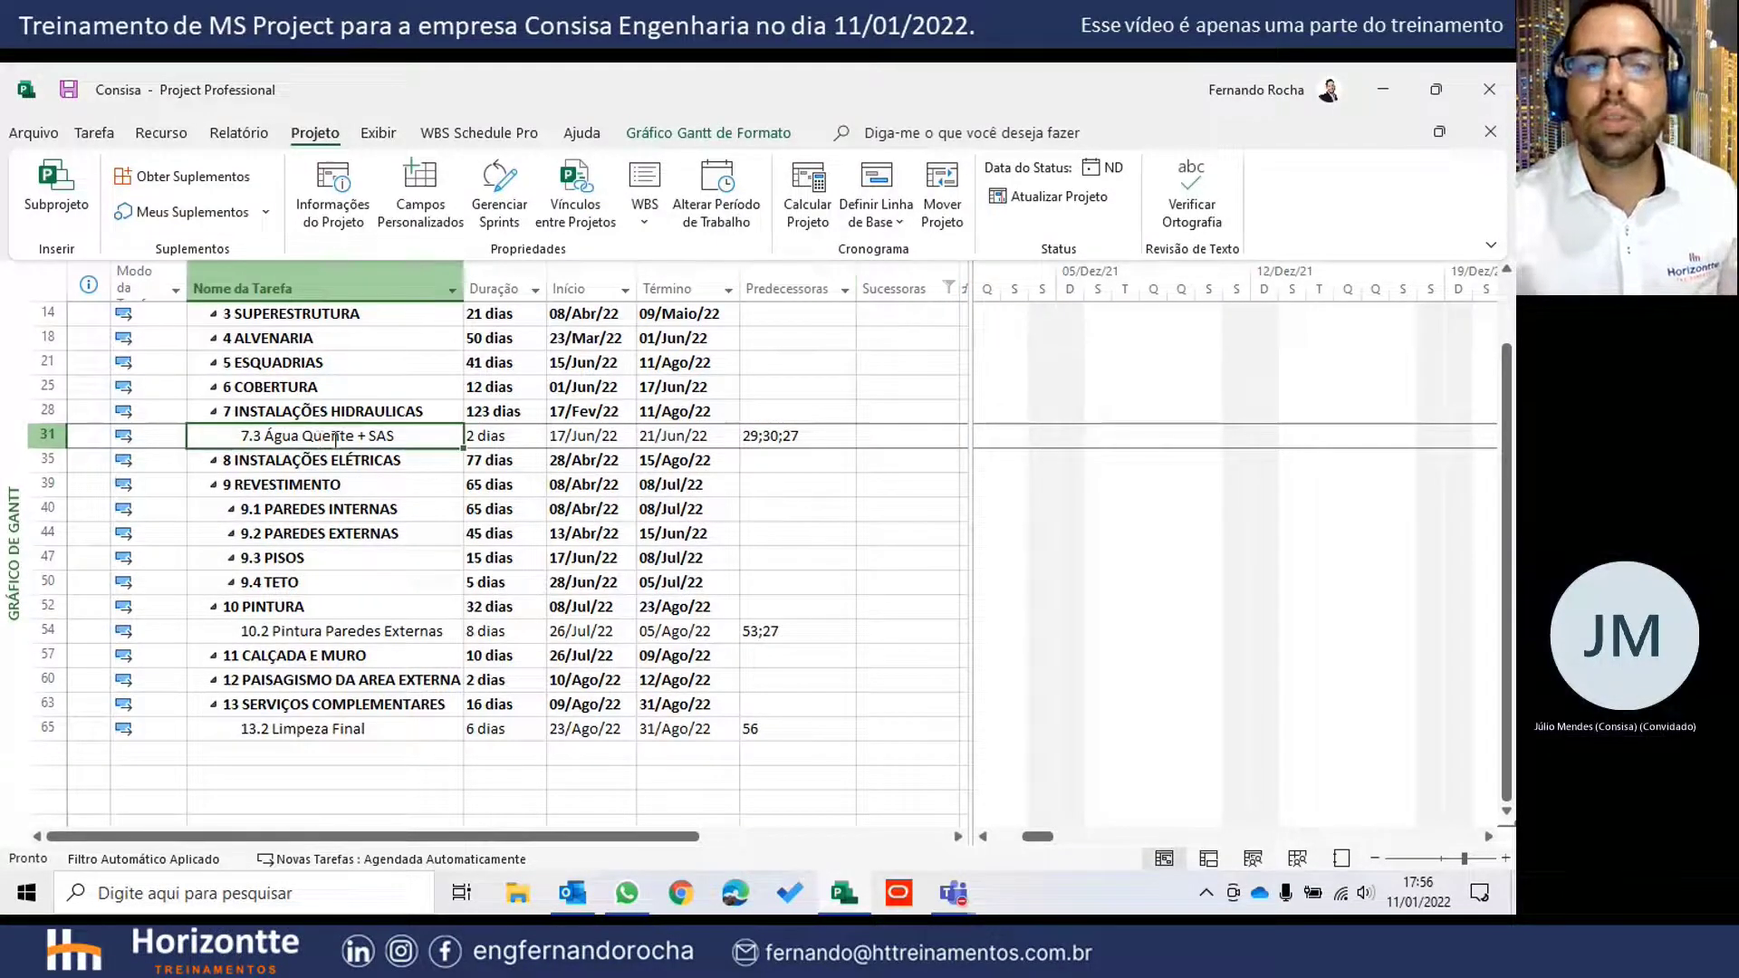
{"action": "scroll", "coordinate": [385, 557], "scroll_direction": "down", "scroll_amount": 1}
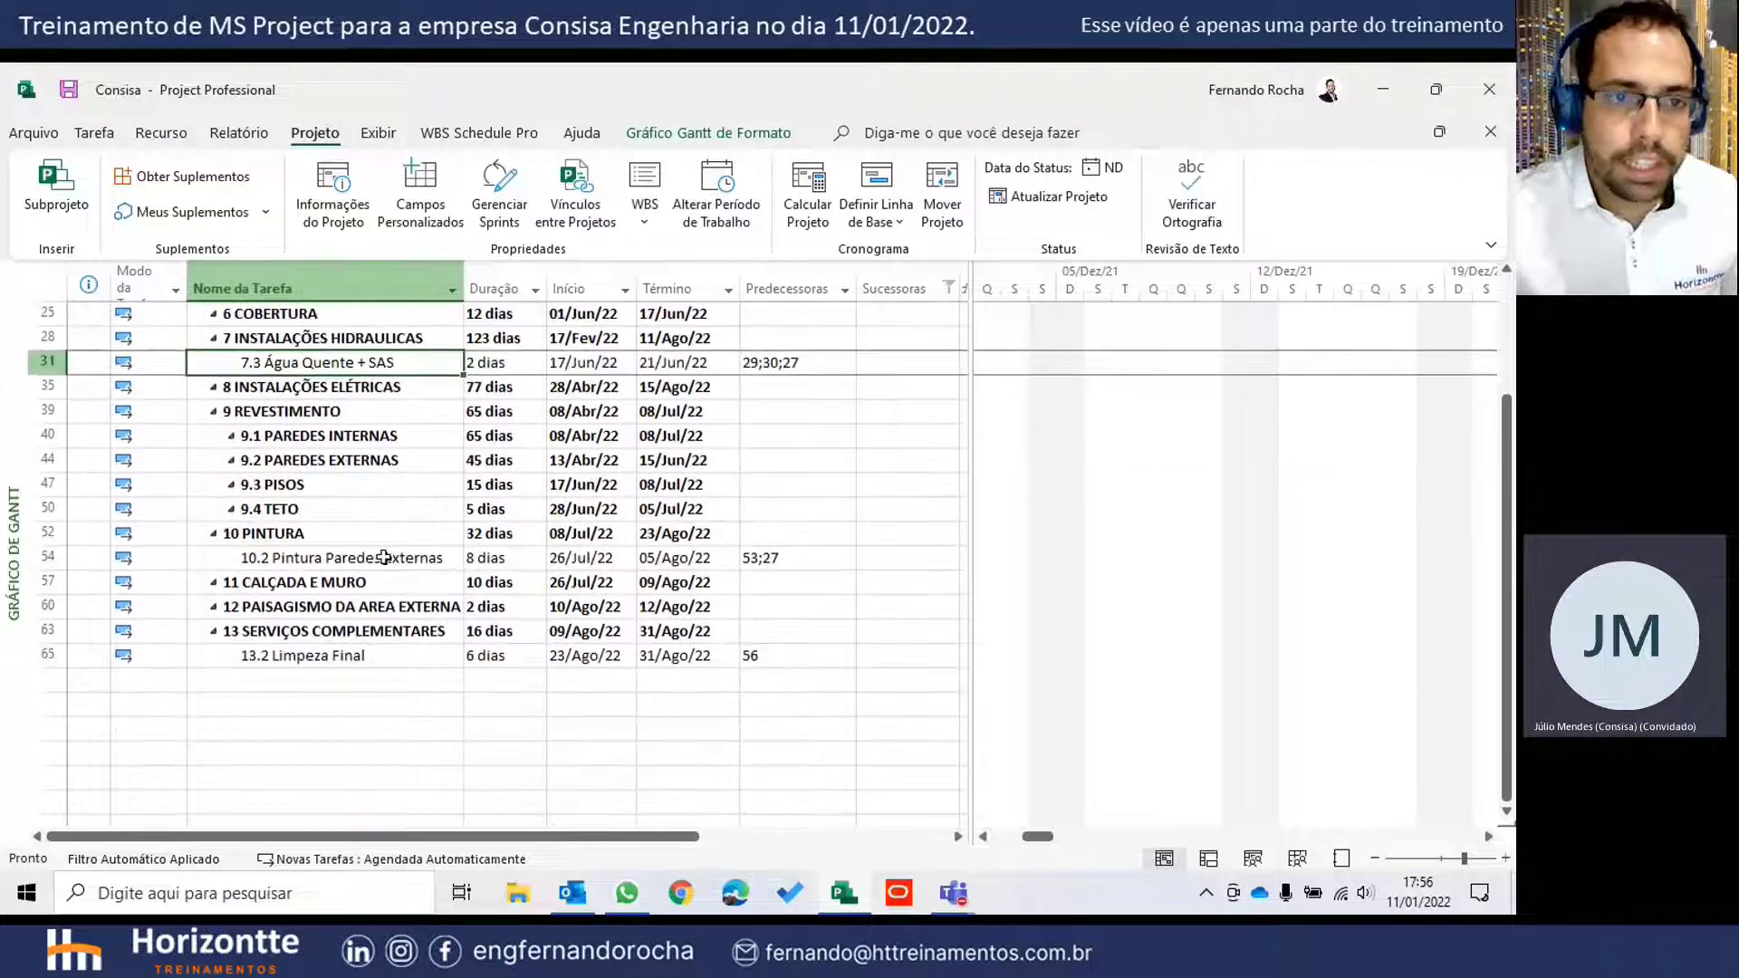
{"action": "left_click", "coordinate": [385, 557]}
{"action": "left_click", "coordinate": [868, 558]}
{"action": "left_click", "coordinate": [358, 657]}
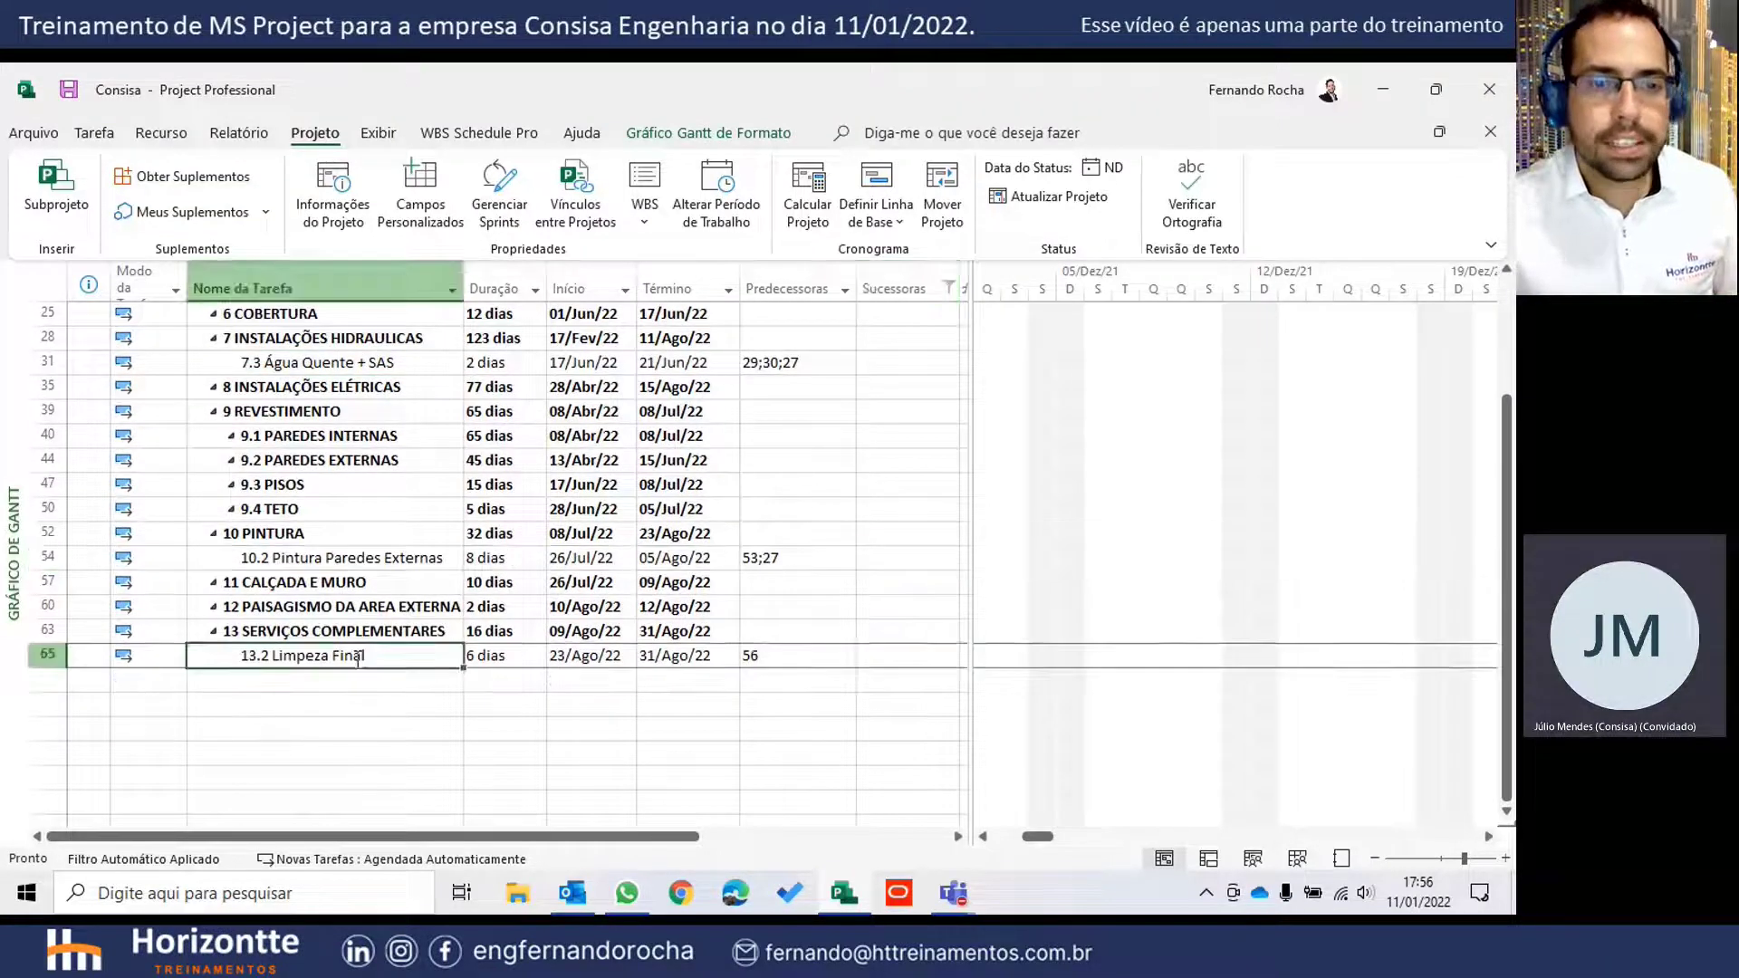
{"action": "left_click", "coordinate": [894, 654]}
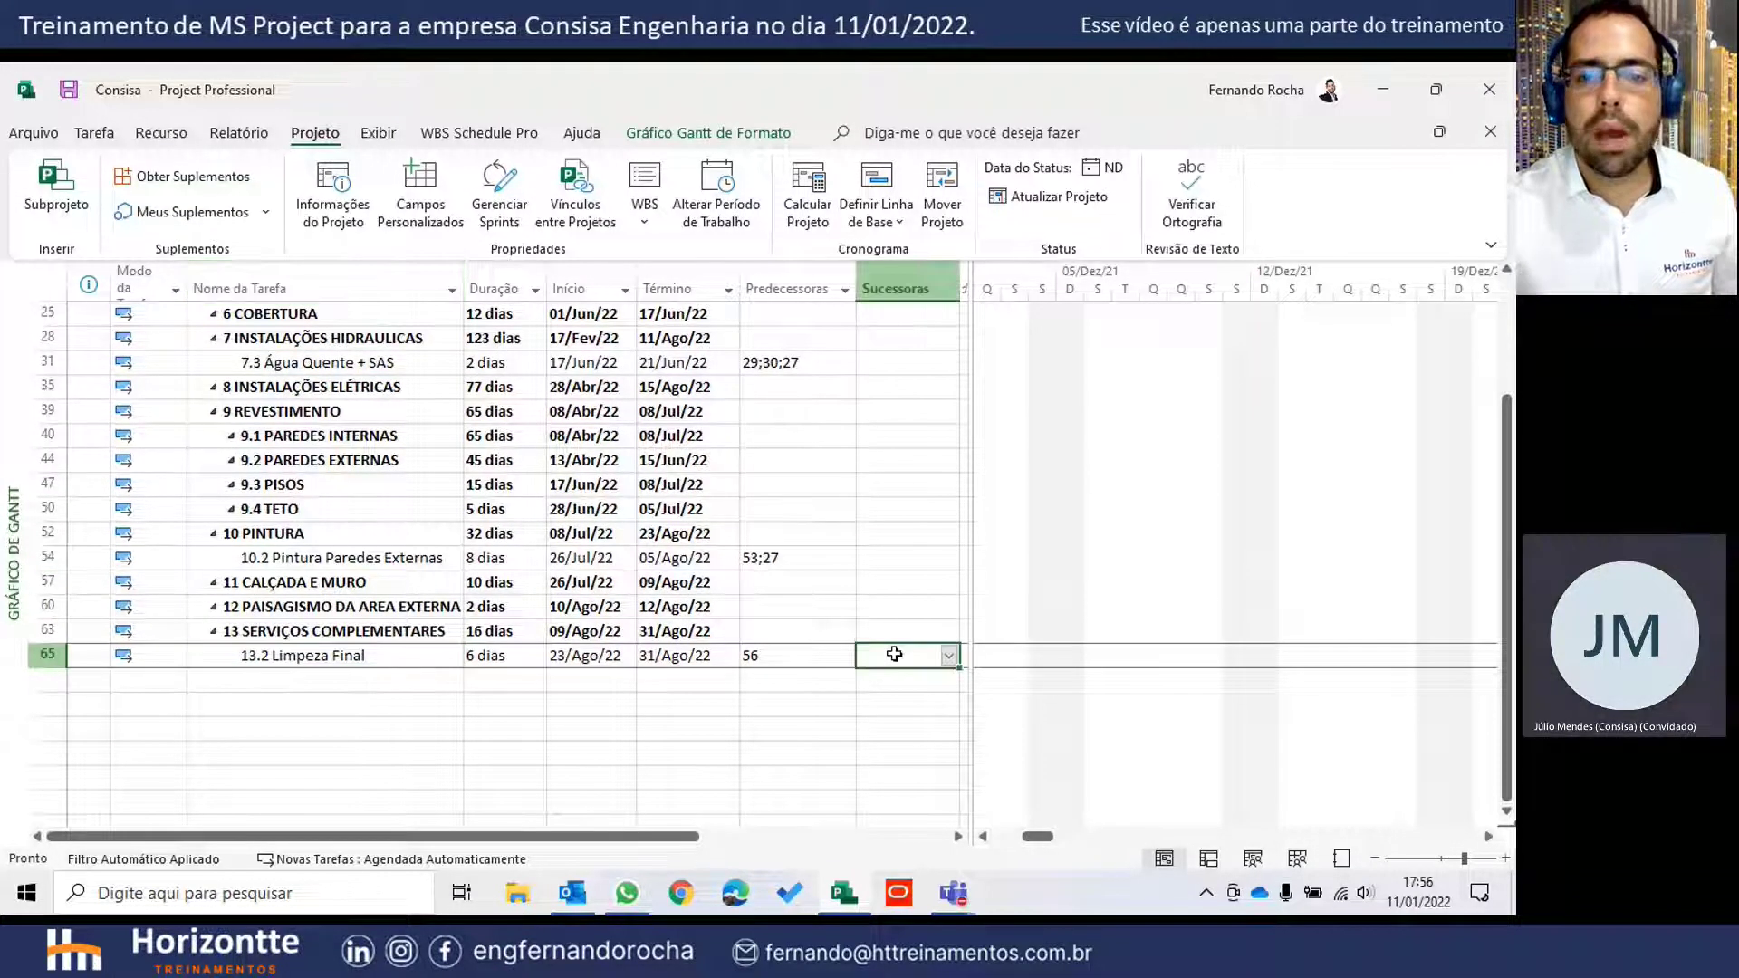
{"action": "left_click", "coordinate": [897, 560]}
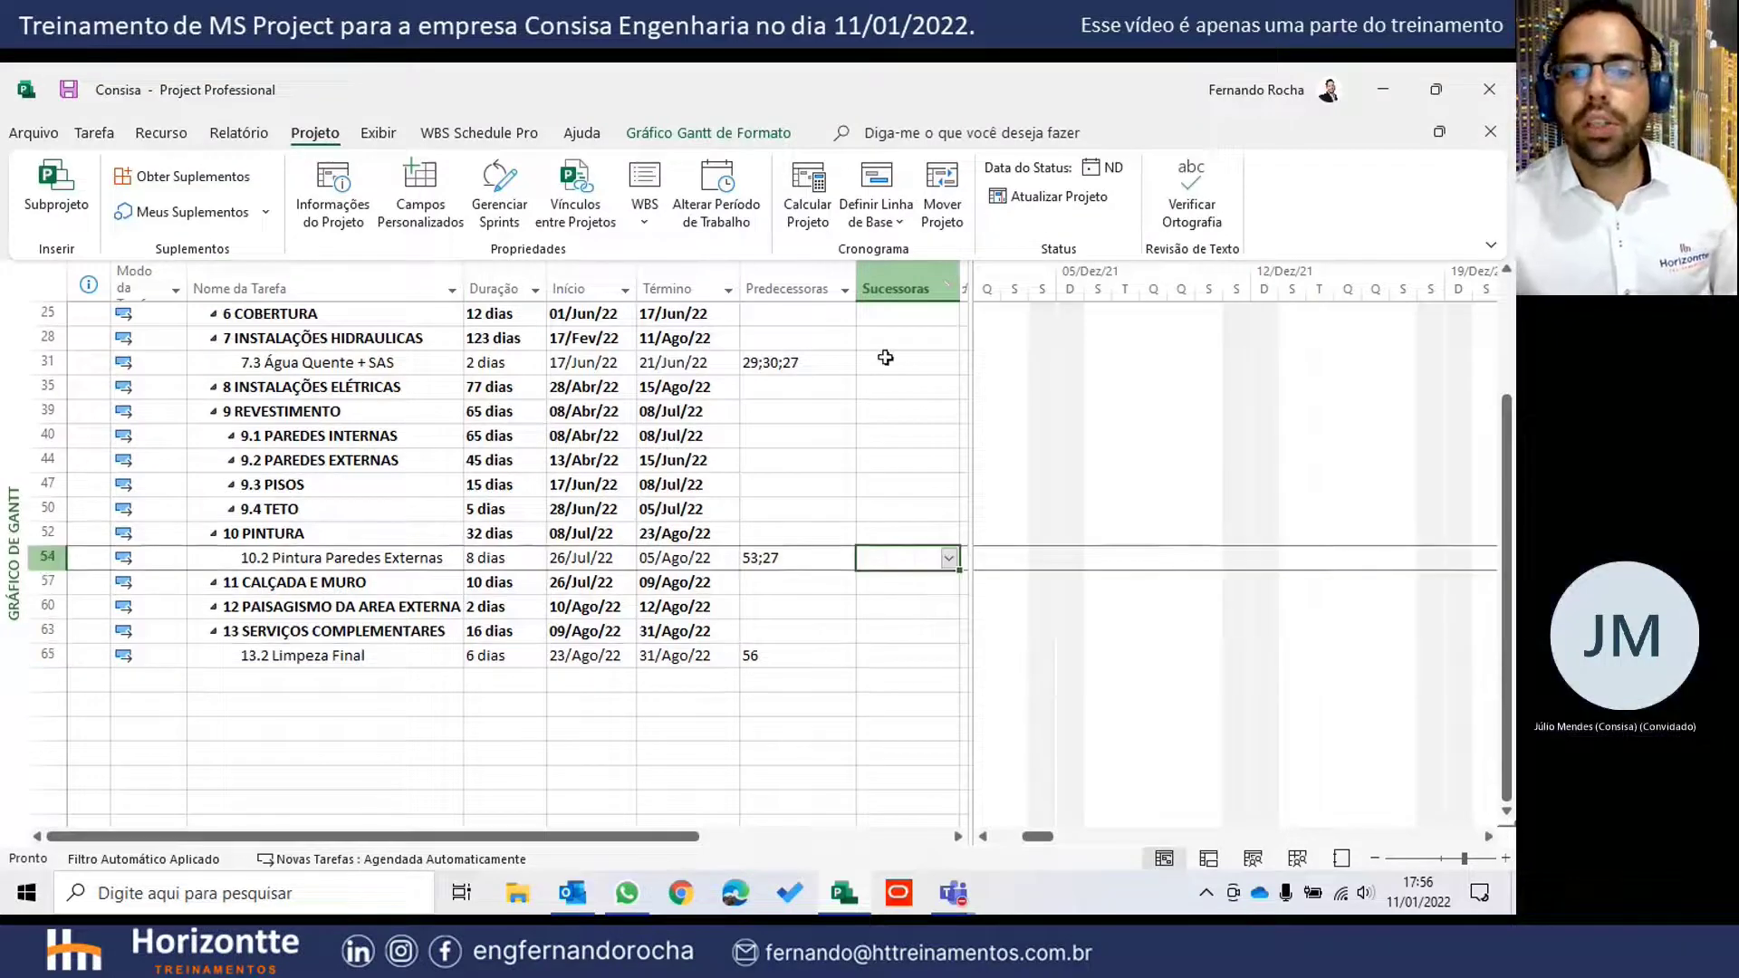
{"action": "left_click", "coordinate": [885, 358]}
{"action": "left_click", "coordinate": [884, 558]}
{"action": "left_click", "coordinate": [893, 369]}
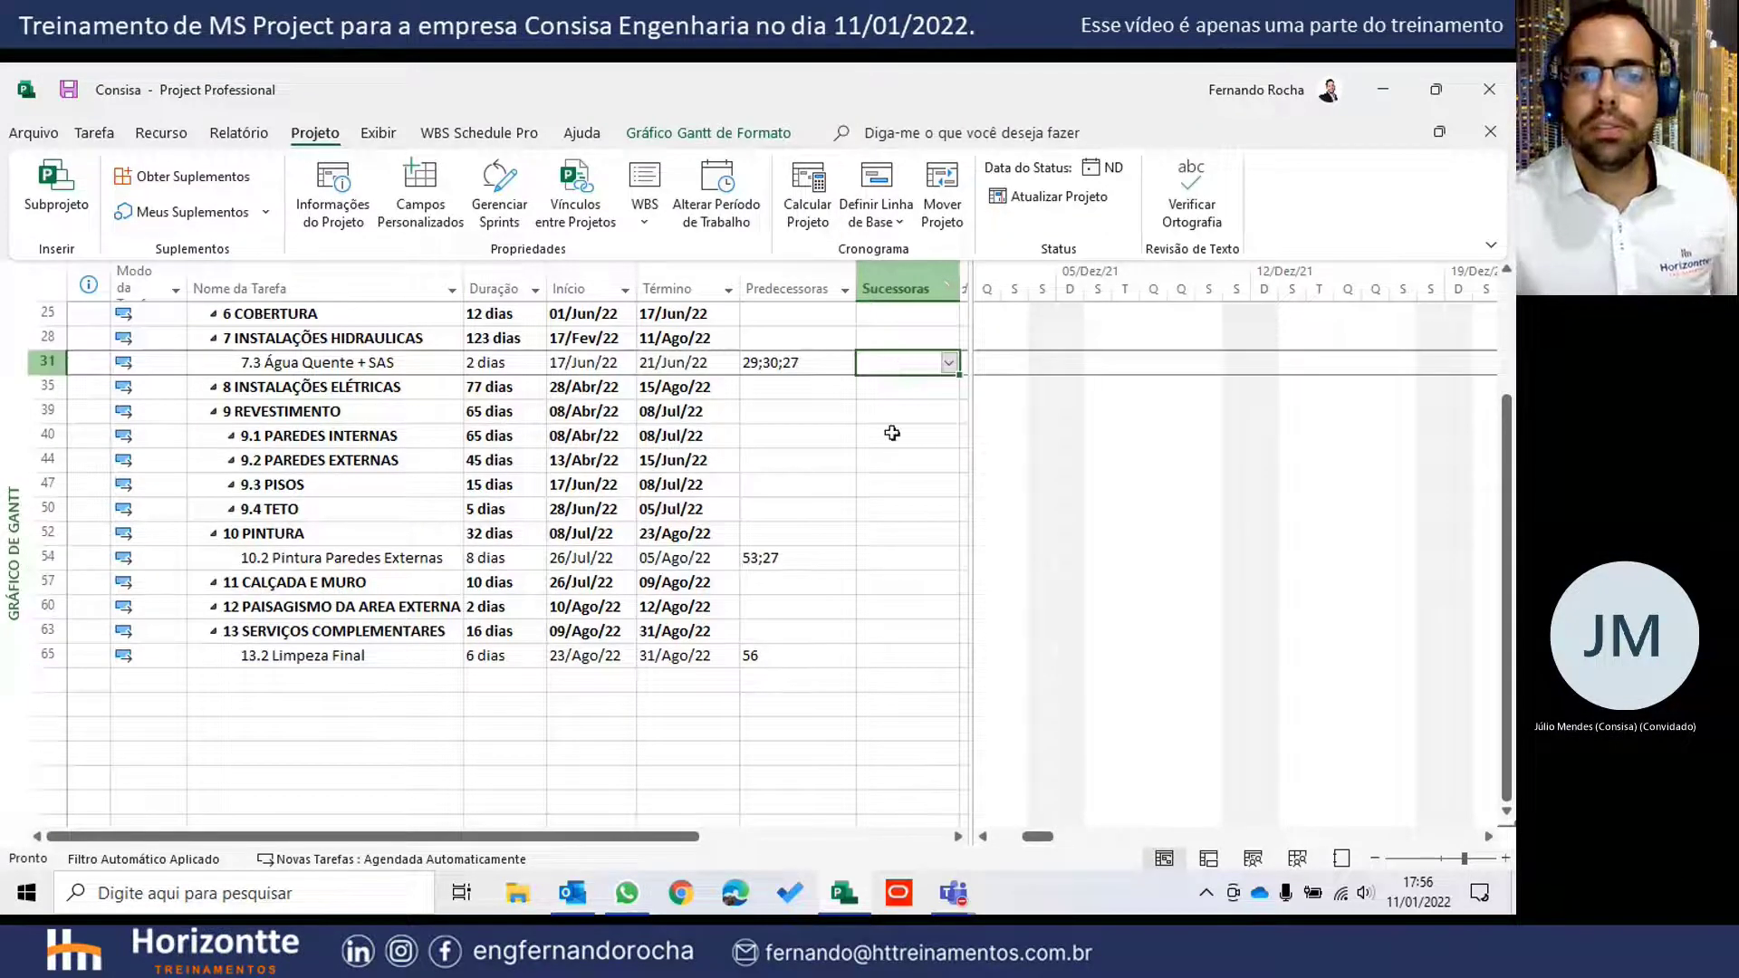
- Reset the Sucessoras column filter to select all entries (Selecionar Tudo)
{"action": "scroll", "coordinate": [892, 433], "scroll_direction": "up", "scroll_amount": 2}
{"action": "left_click", "coordinate": [948, 288]}
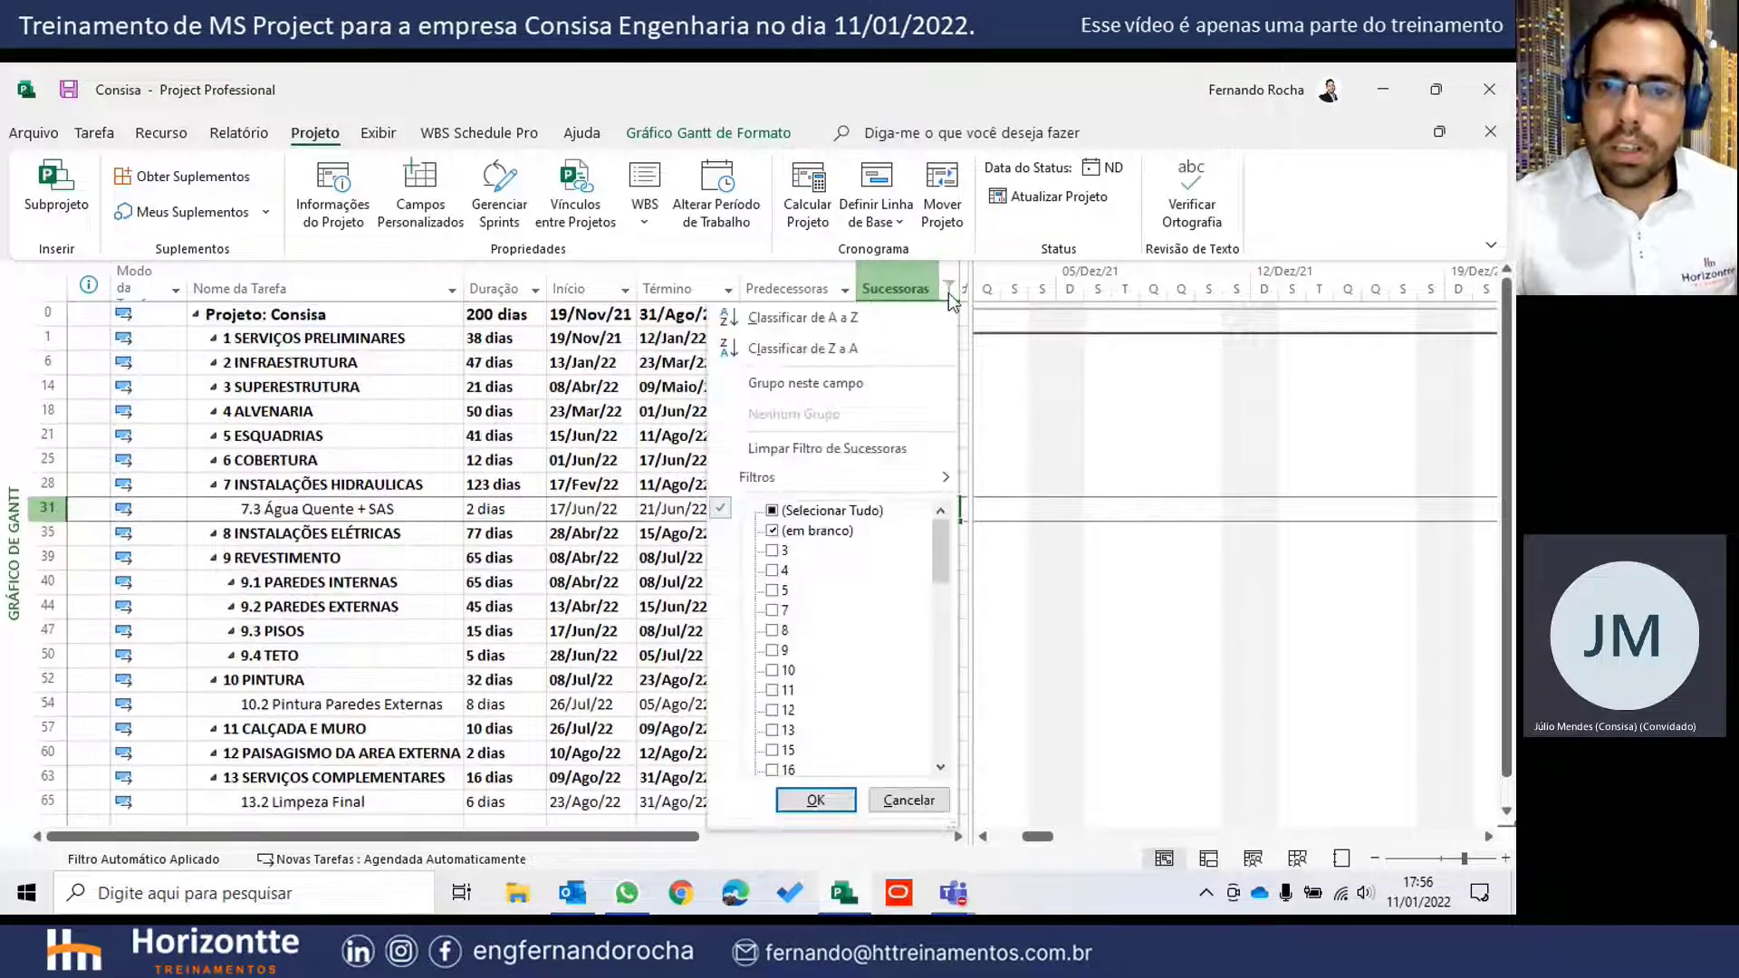
{"action": "left_click", "coordinate": [774, 510]}
{"action": "left_click", "coordinate": [816, 800]}
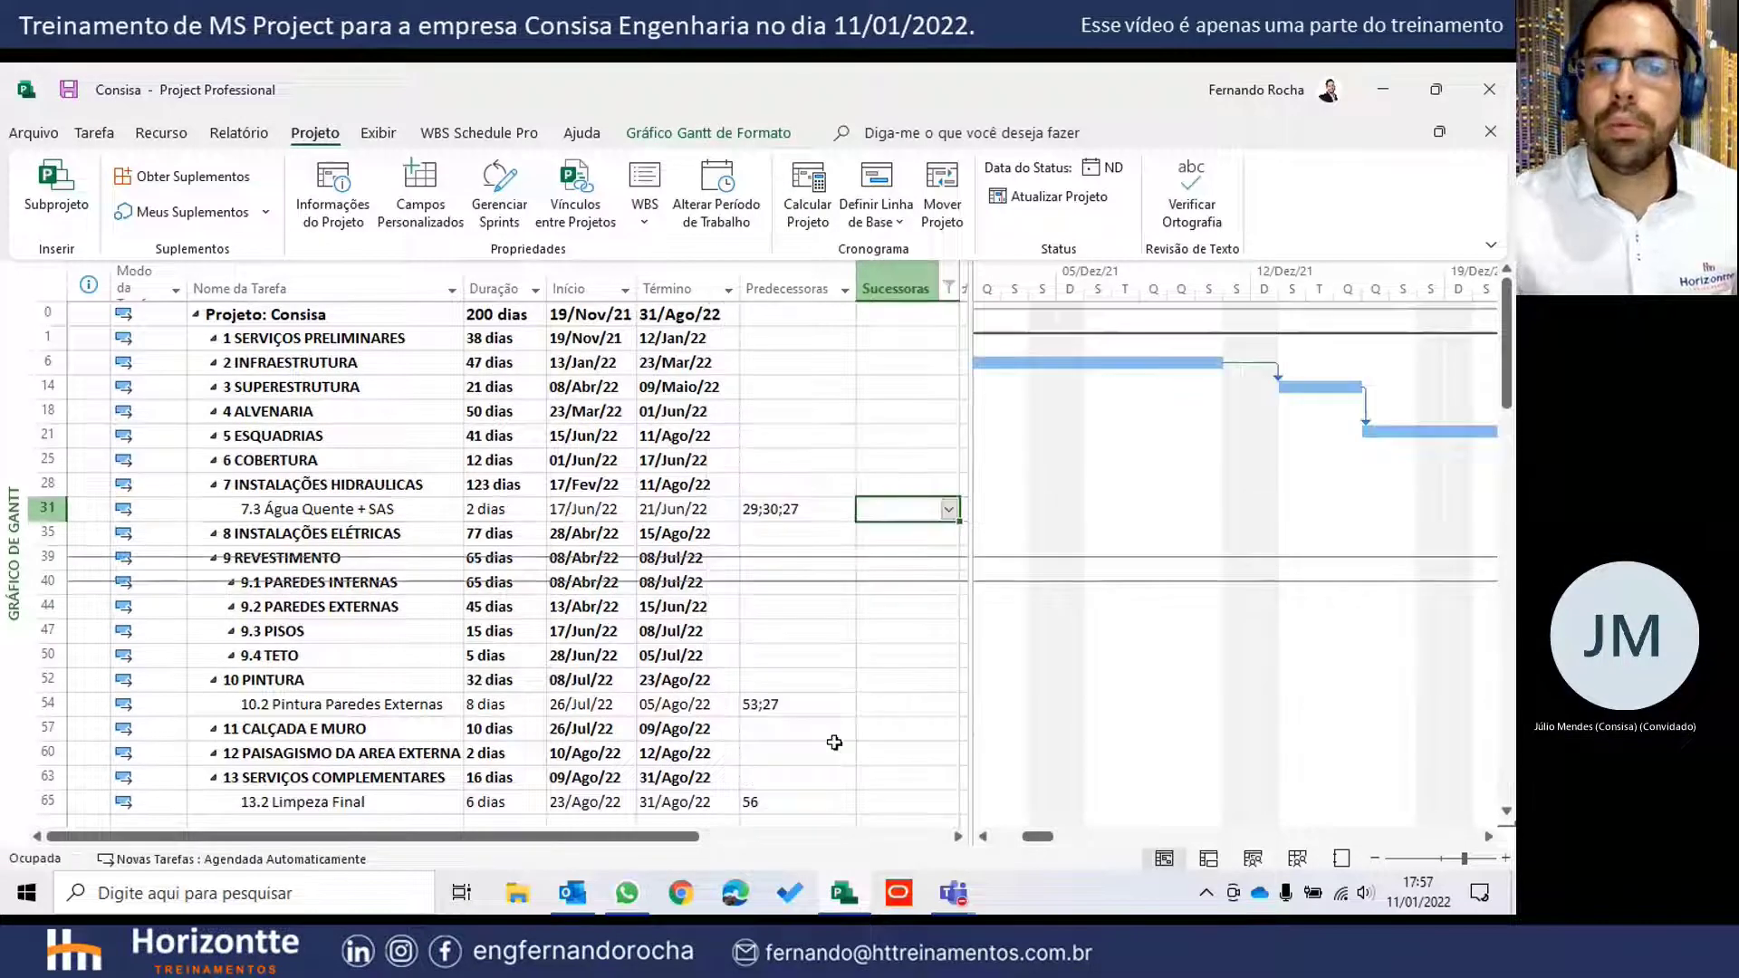
- Review the start date and predecessor of 1.2 Ligações provisórias and the predecessors of the tasks directly below it
{"action": "left_click", "coordinate": [824, 390]}
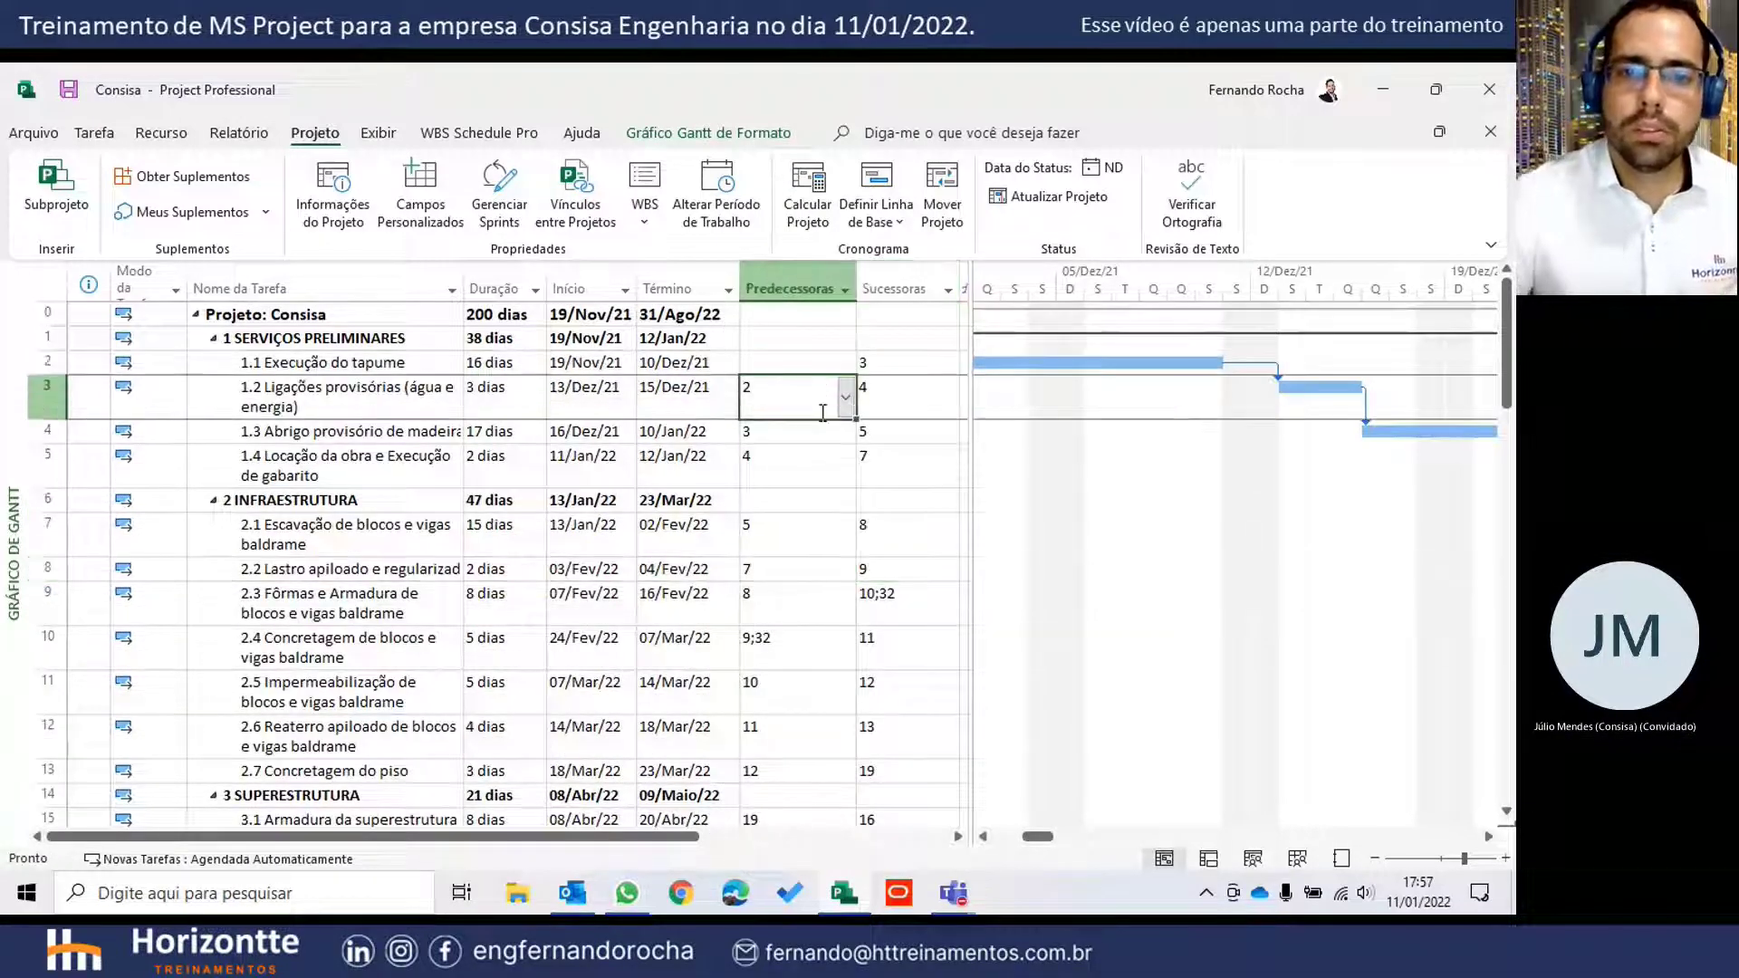
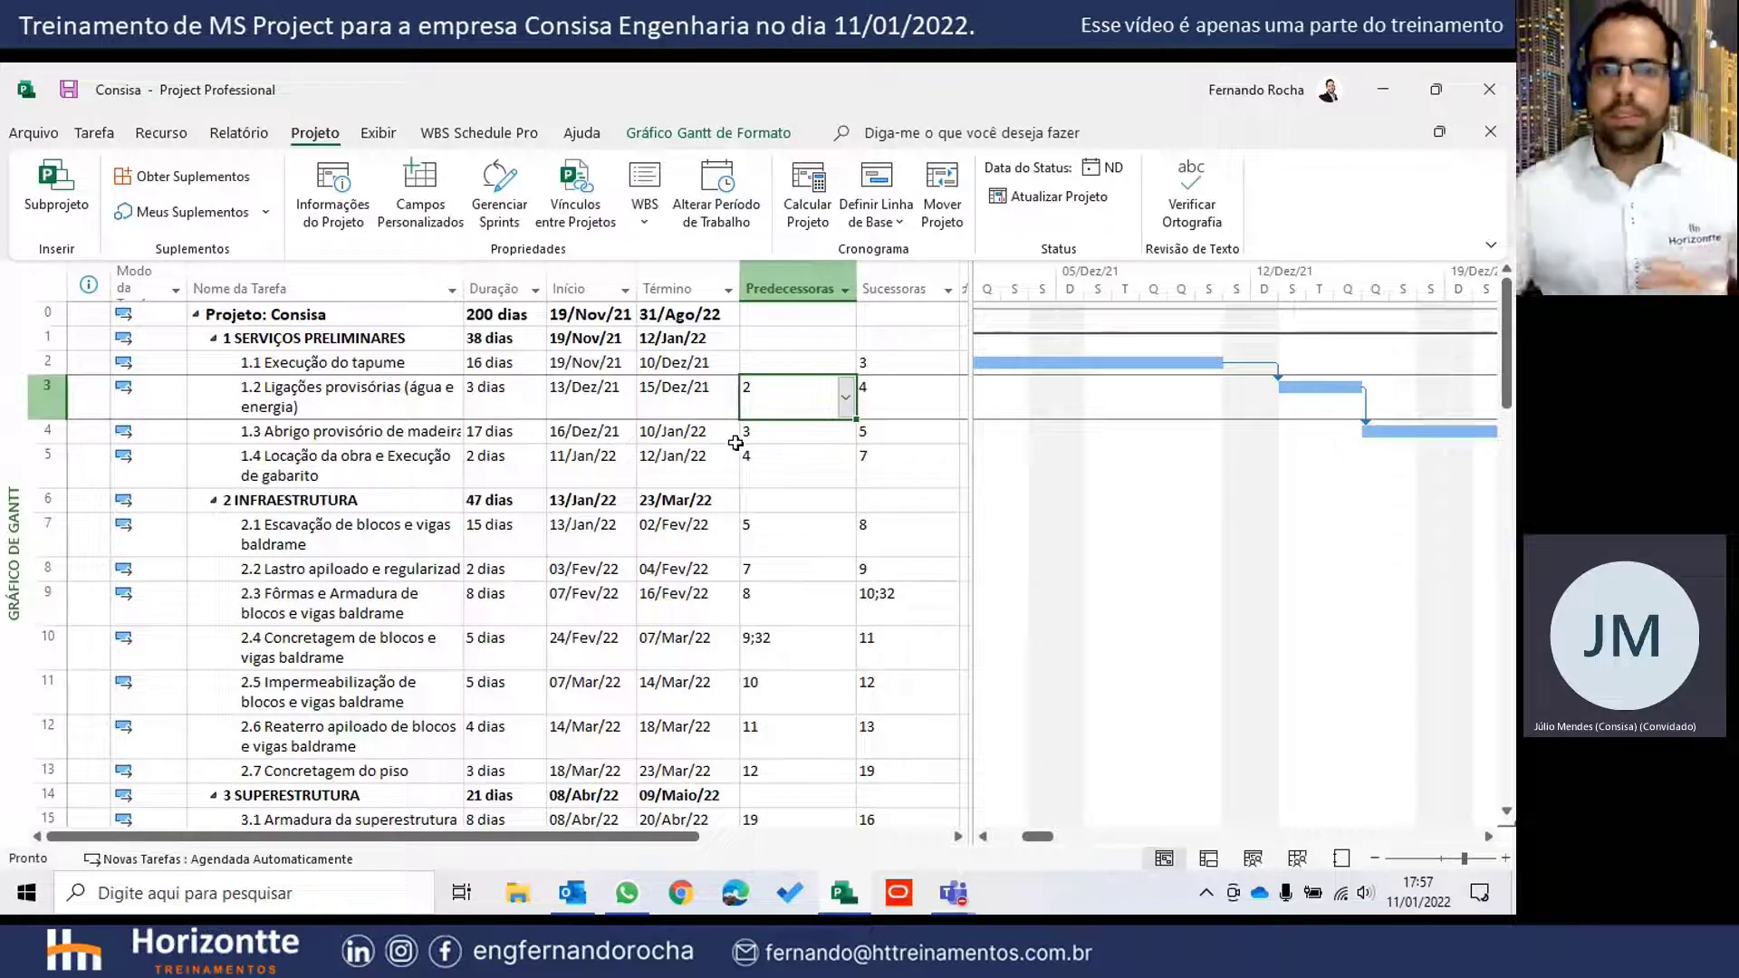
{"action": "left_click", "coordinate": [328, 392]}
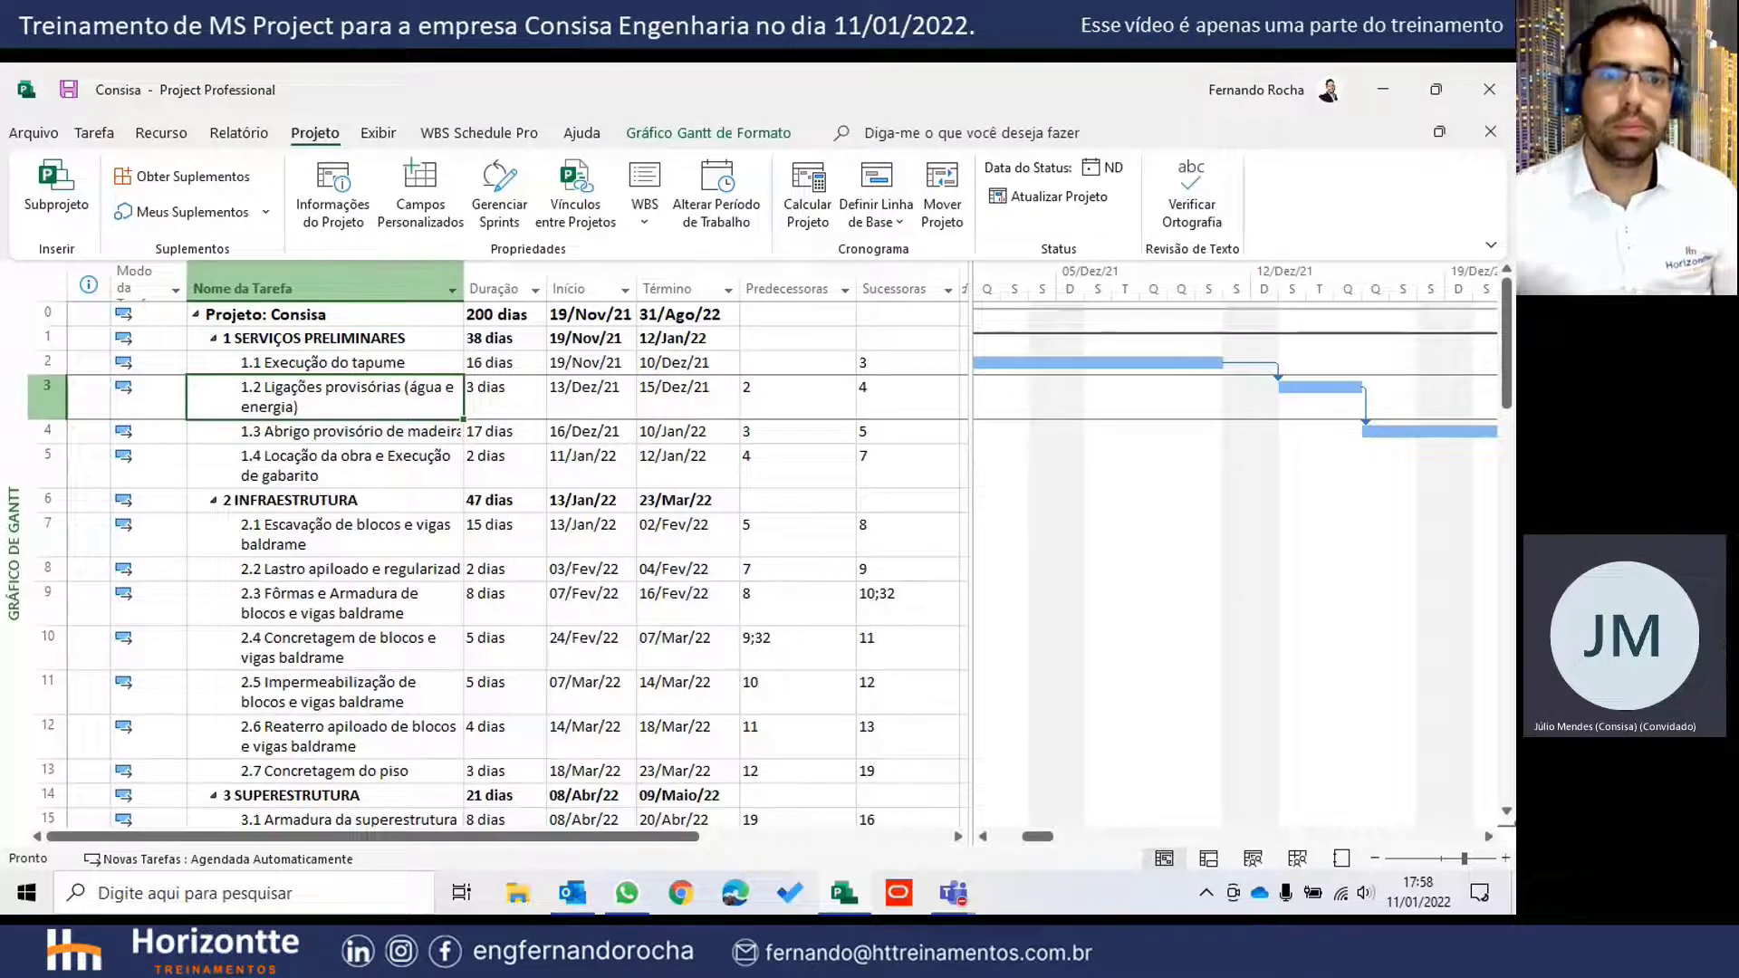
{"action": "left_click", "coordinate": [581, 405]}
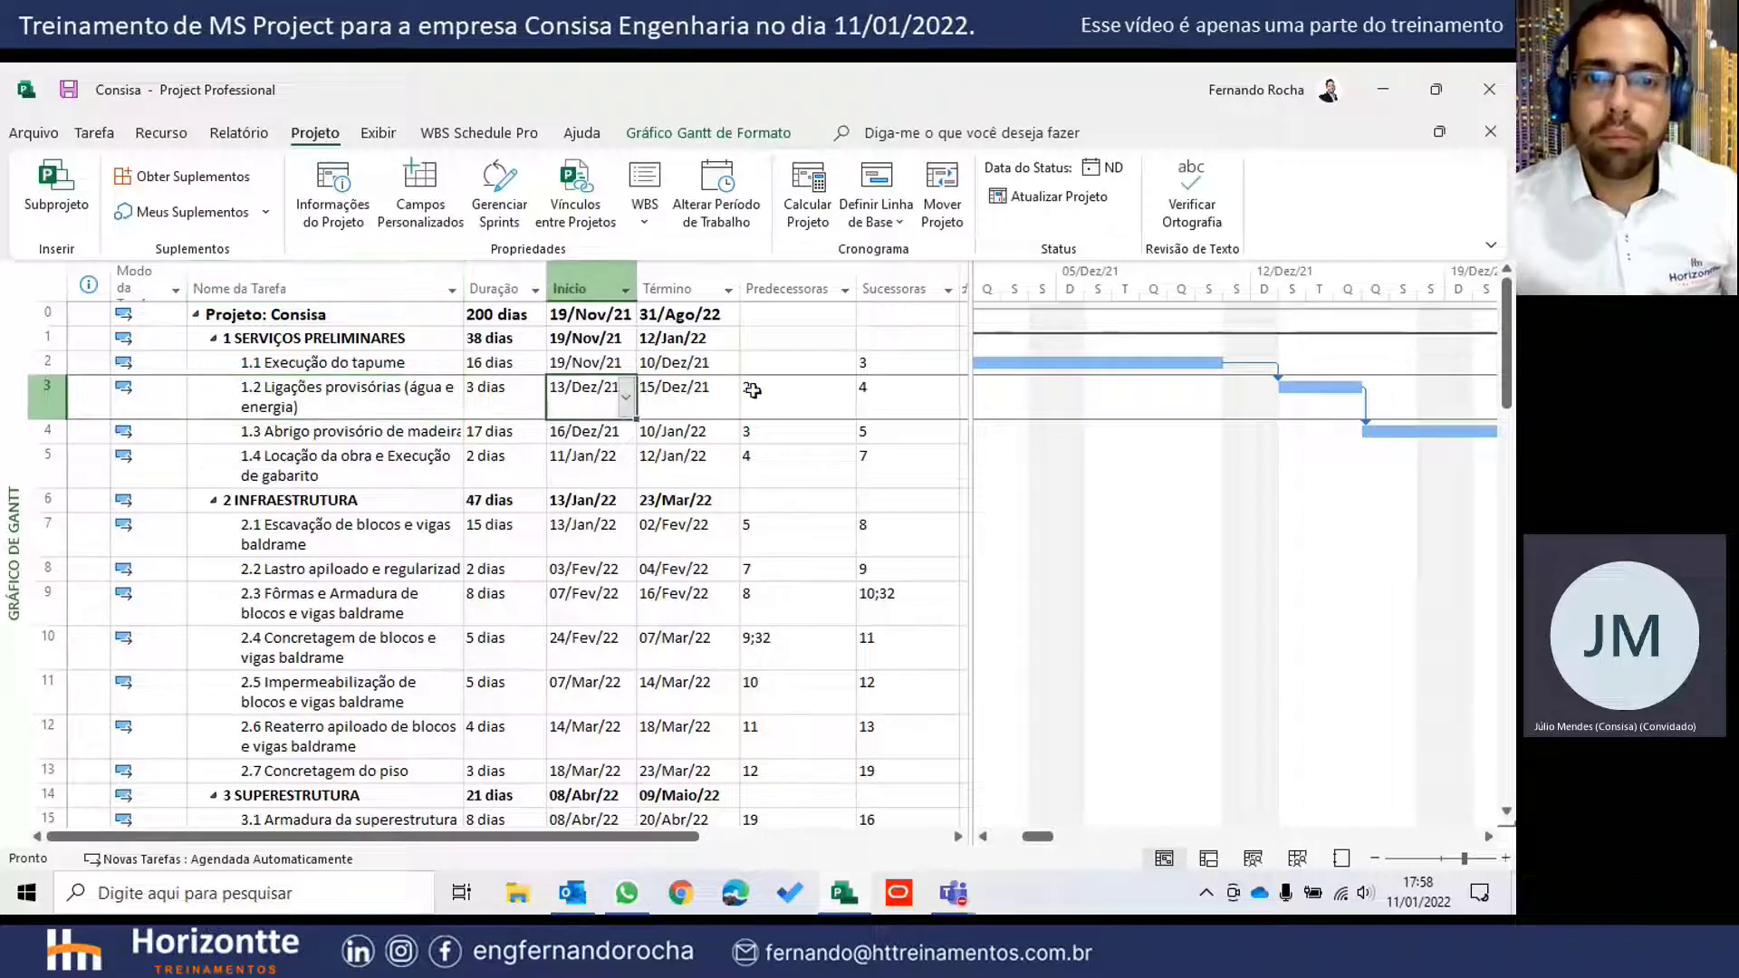
{"action": "left_click", "coordinate": [750, 387]}
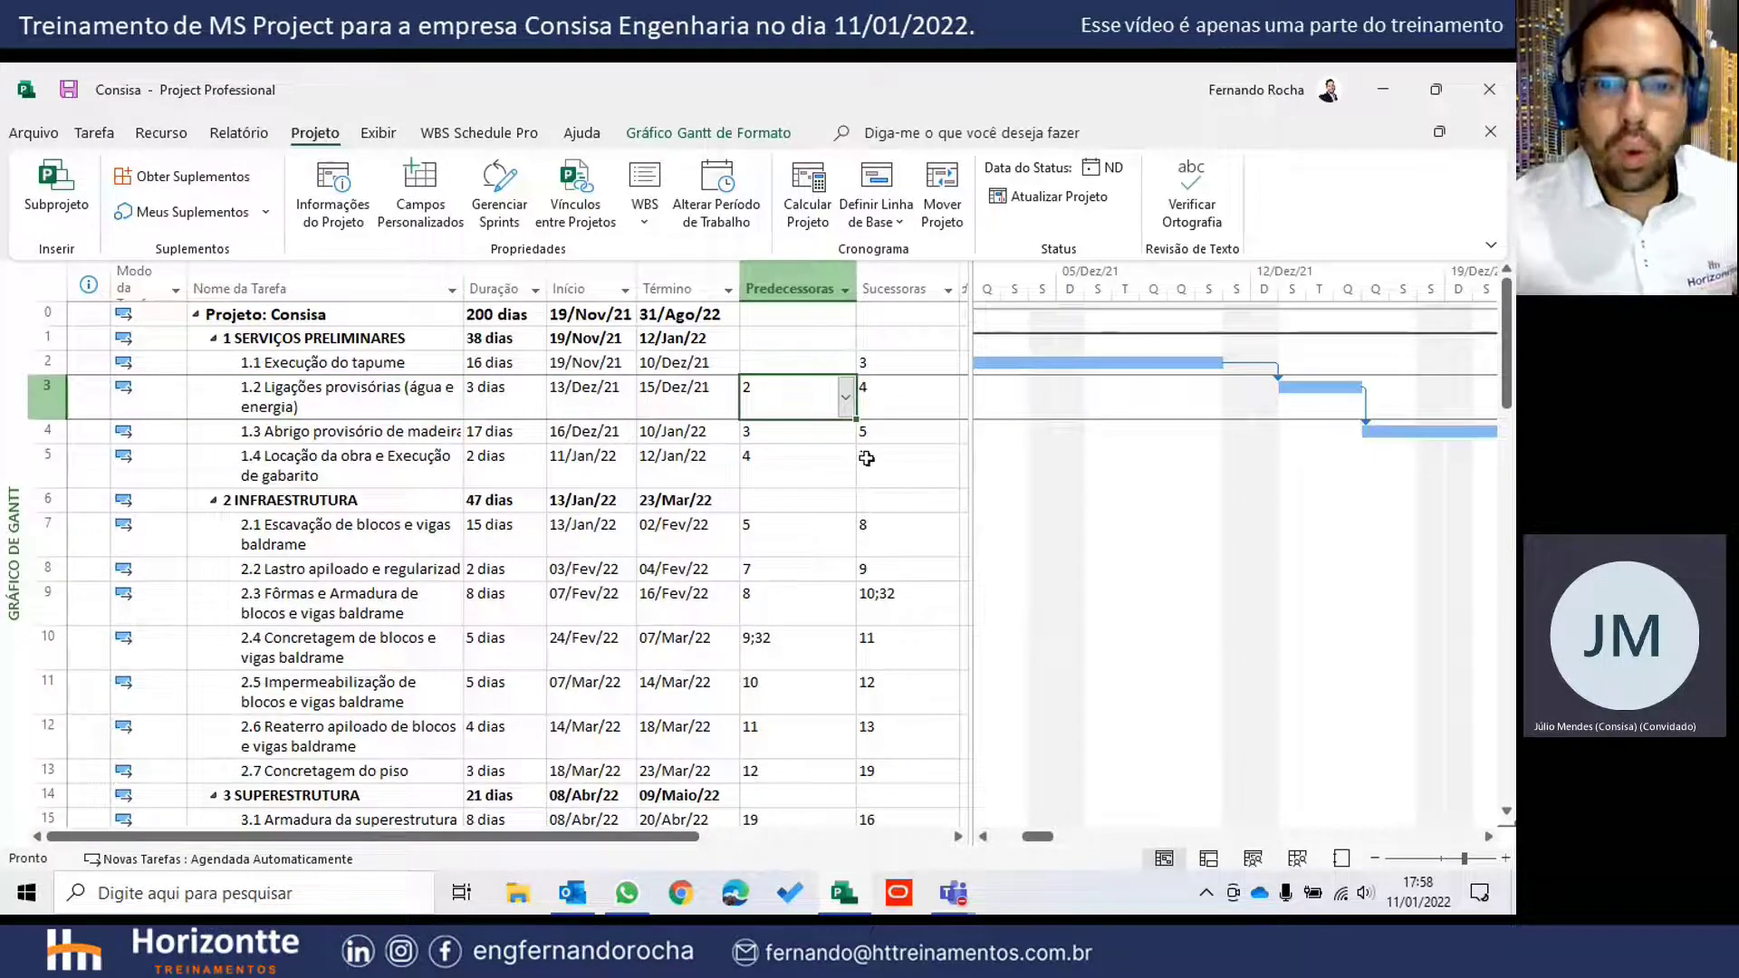
{"action": "left_click", "coordinate": [800, 429]}
{"action": "left_click", "coordinate": [803, 452]}
{"action": "left_click", "coordinate": [797, 401]}
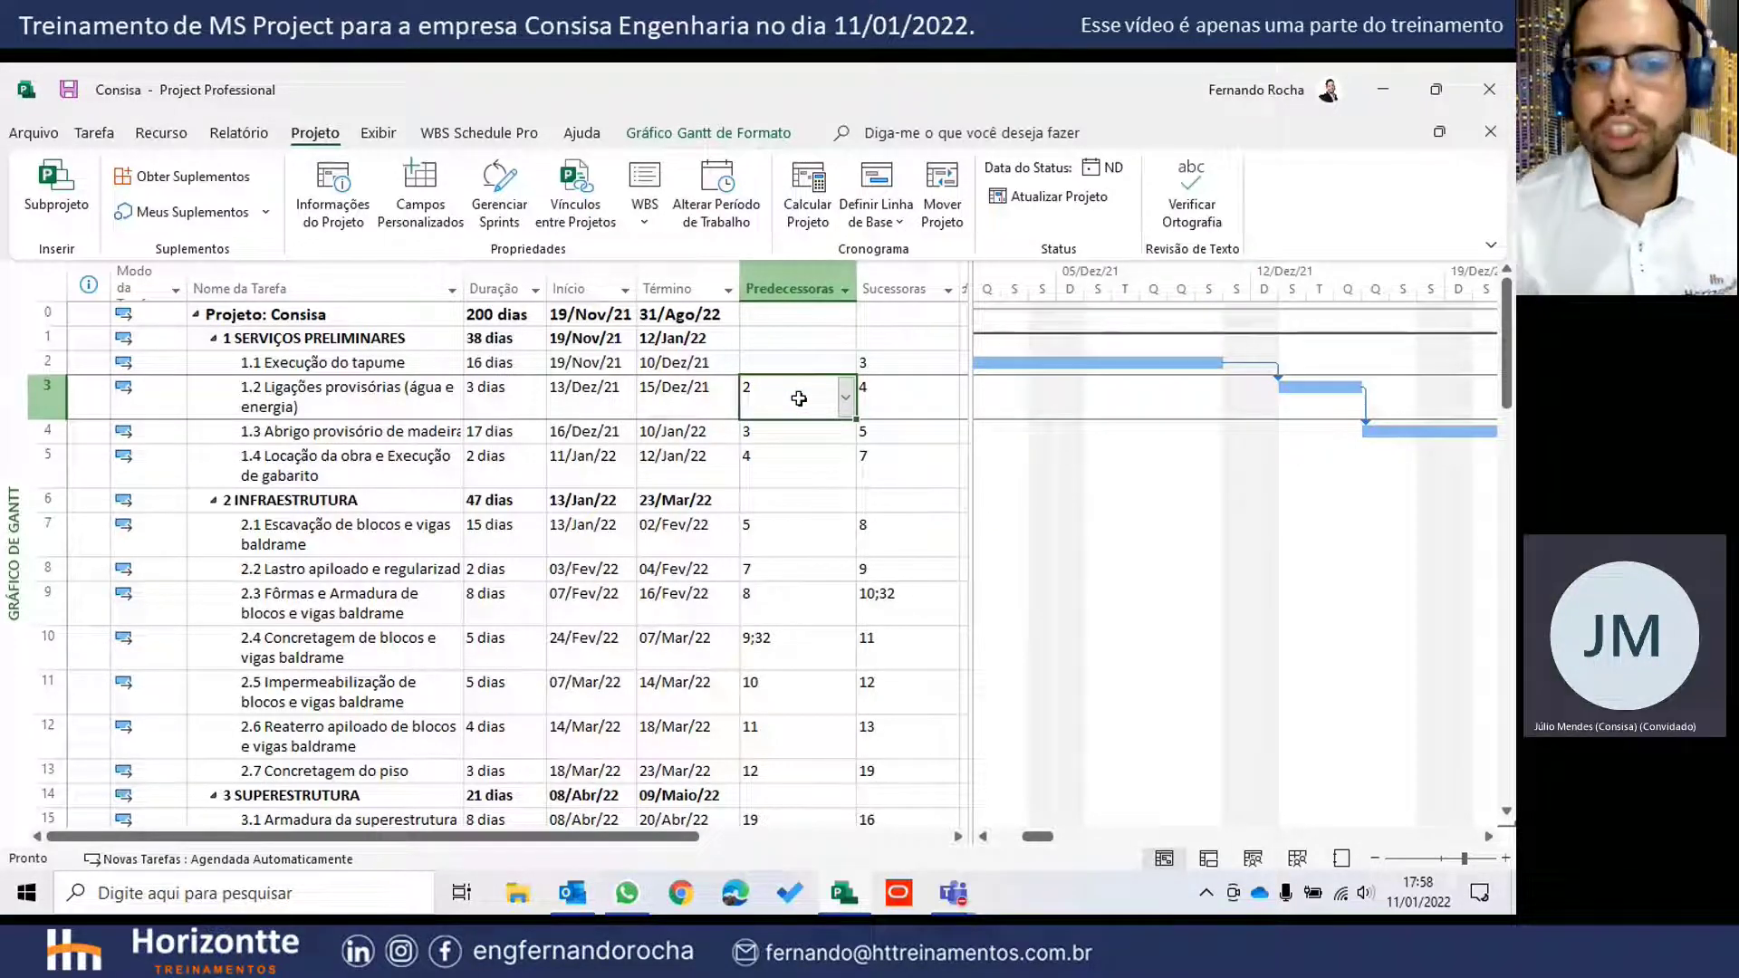
{"action": "left_click_drag", "start_coordinate": [795, 395], "coordinate": [818, 585]}
{"action": "left_click", "coordinate": [797, 500]}
{"action": "left_click", "coordinate": [795, 435]}
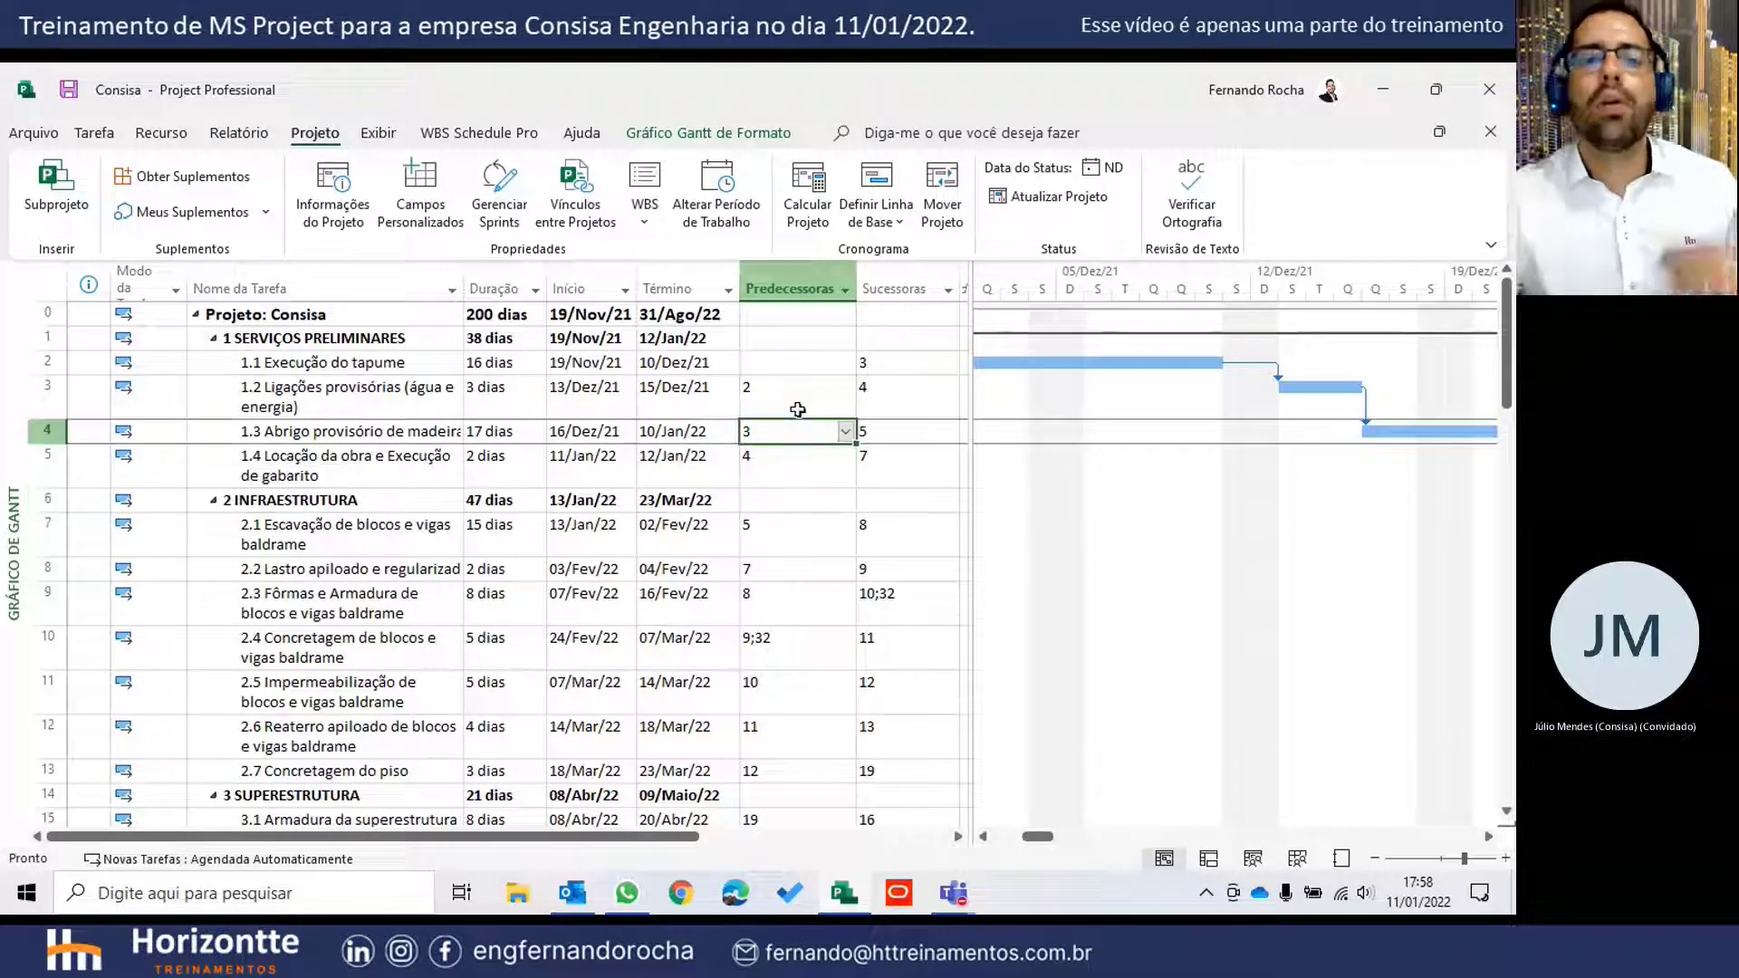
- Change the predecessor link of task 1.3 Abrigo provisório de madeira to start-to-start, 3II
{"action": "left_click", "coordinate": [796, 394]}
{"action": "left_click", "coordinate": [797, 430]}
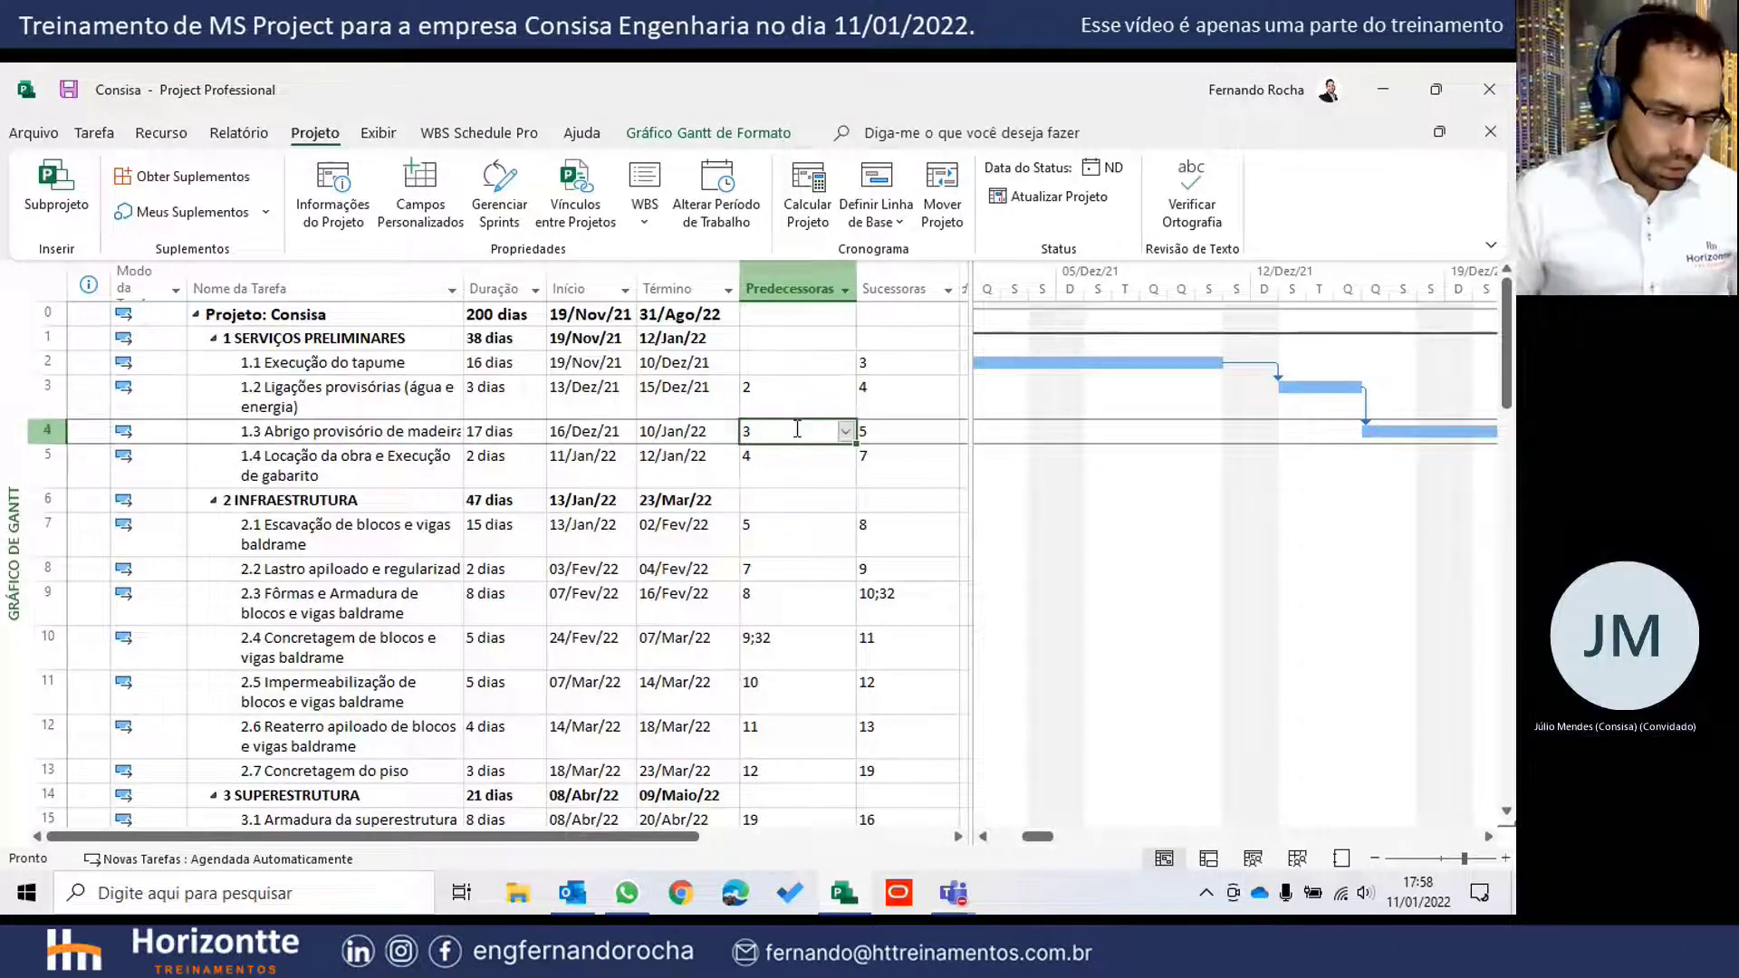
{"action": "key", "text": "F2"}
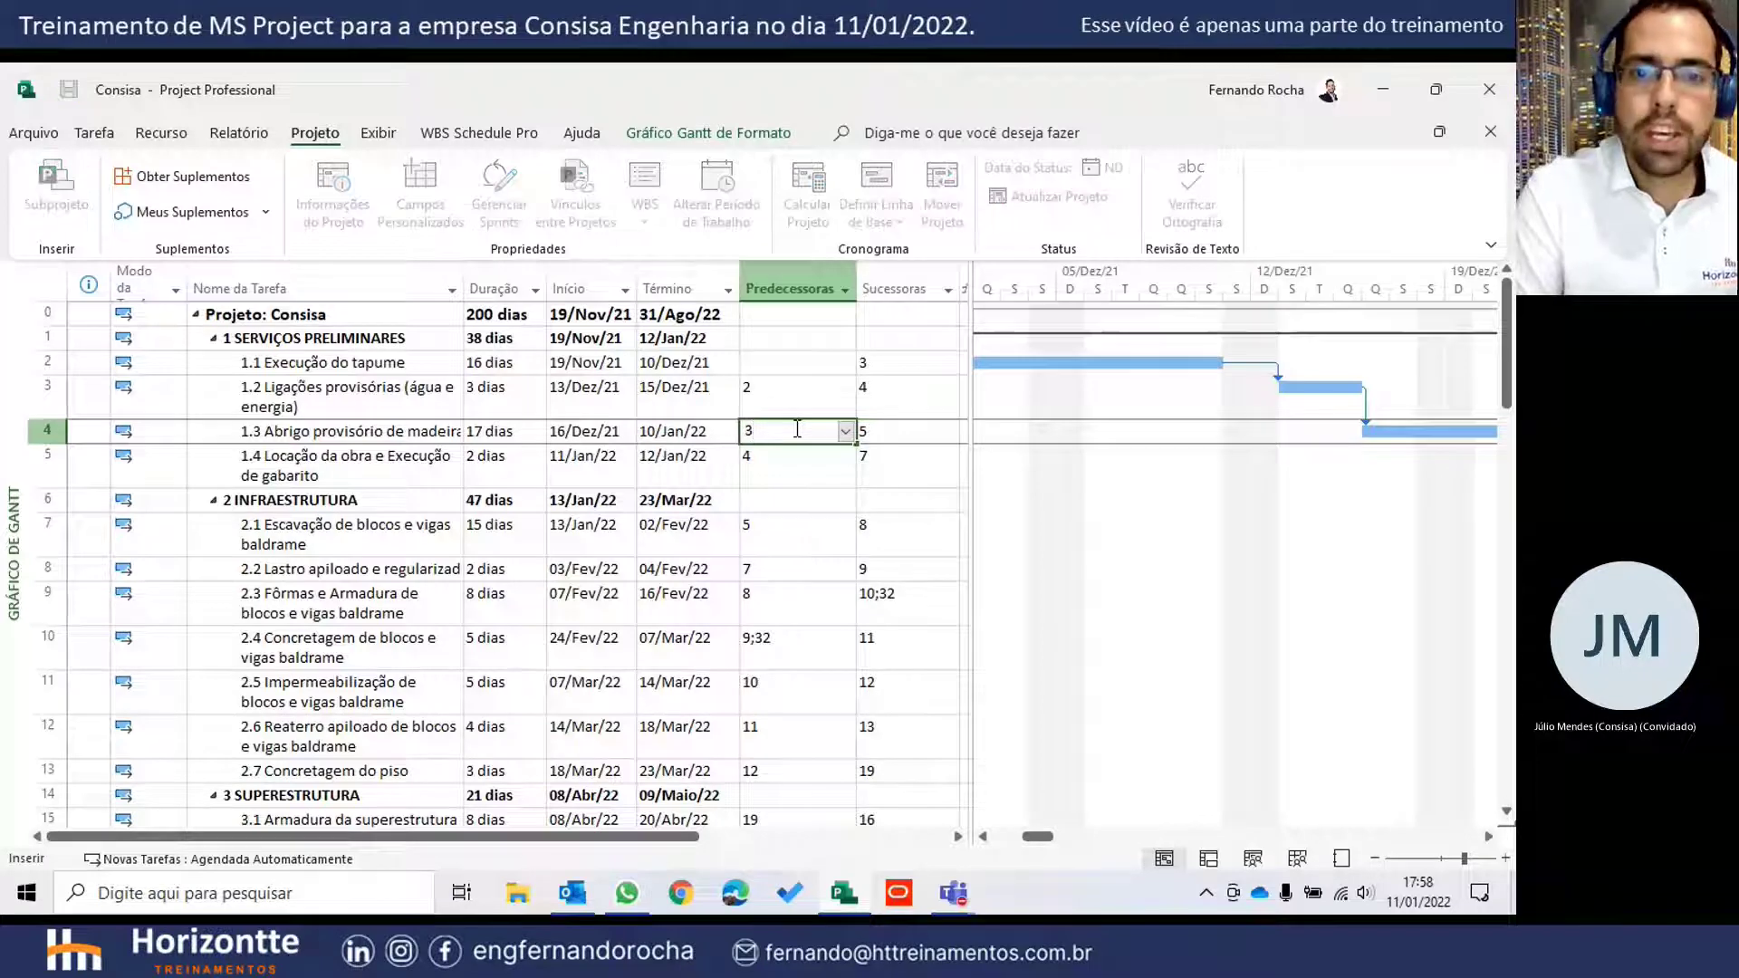
{"action": "type", "text": "ii"}
{"action": "key", "text": "Return"}
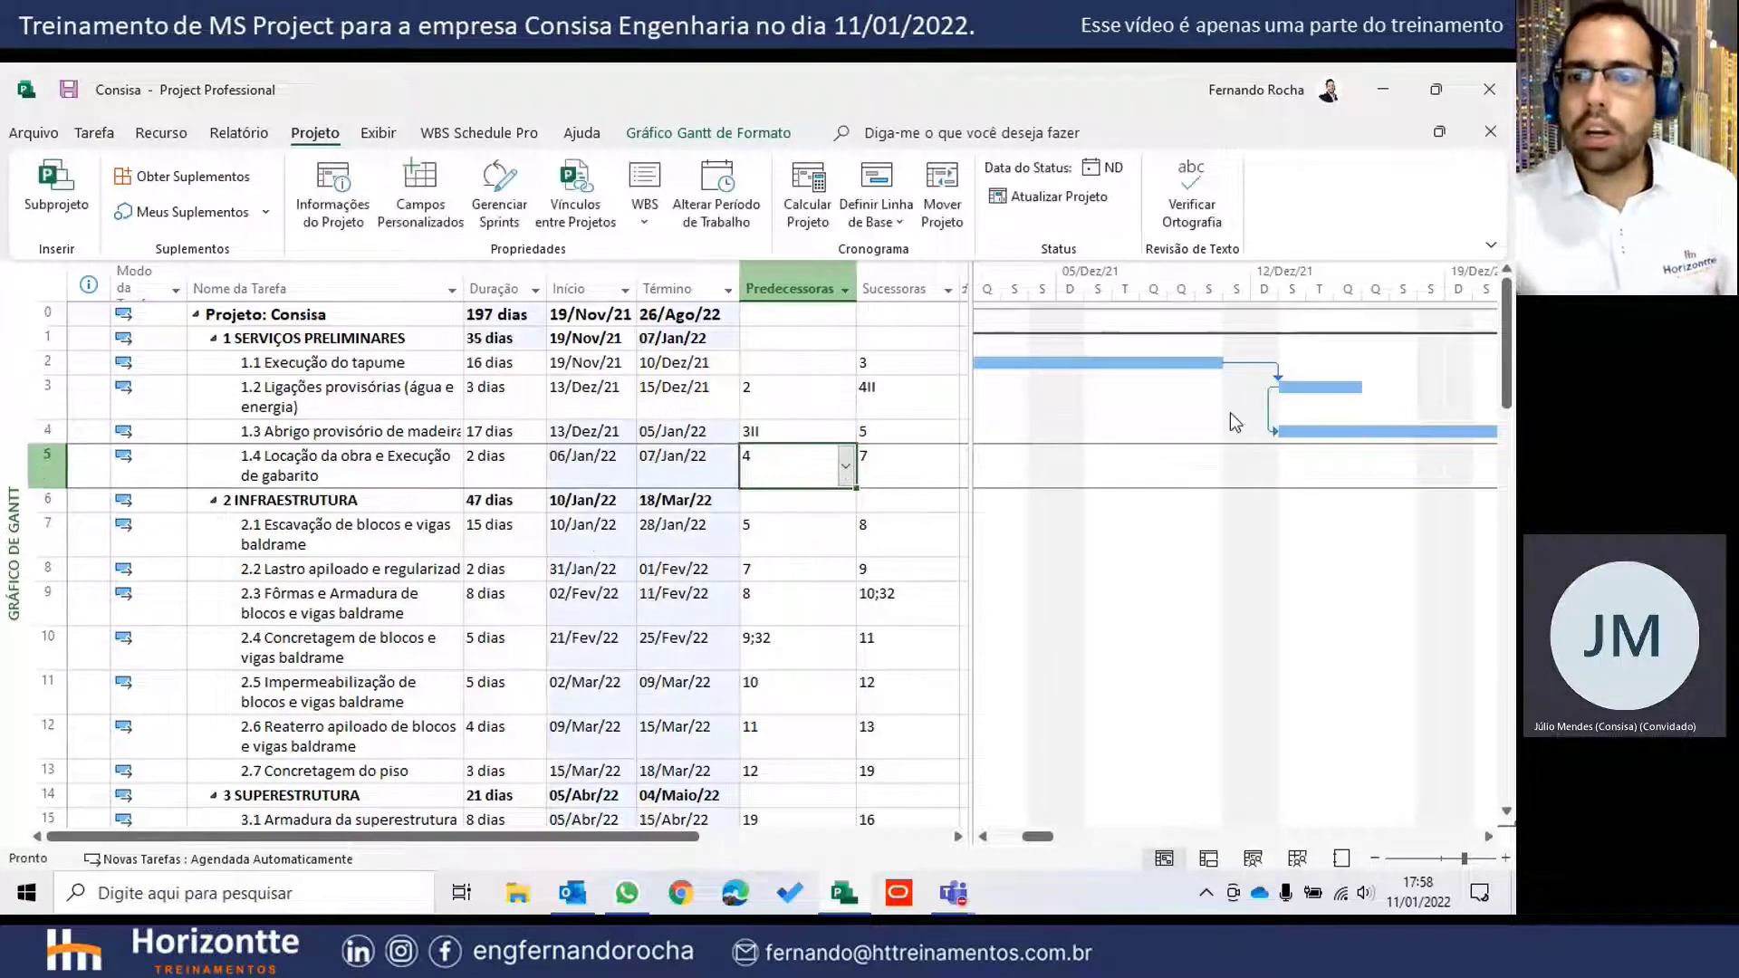
- Restore the predecessor of task 1.3 Abrigo provisório de madeira to a plain 3, without the II link type
{"action": "left_click", "coordinate": [806, 431]}
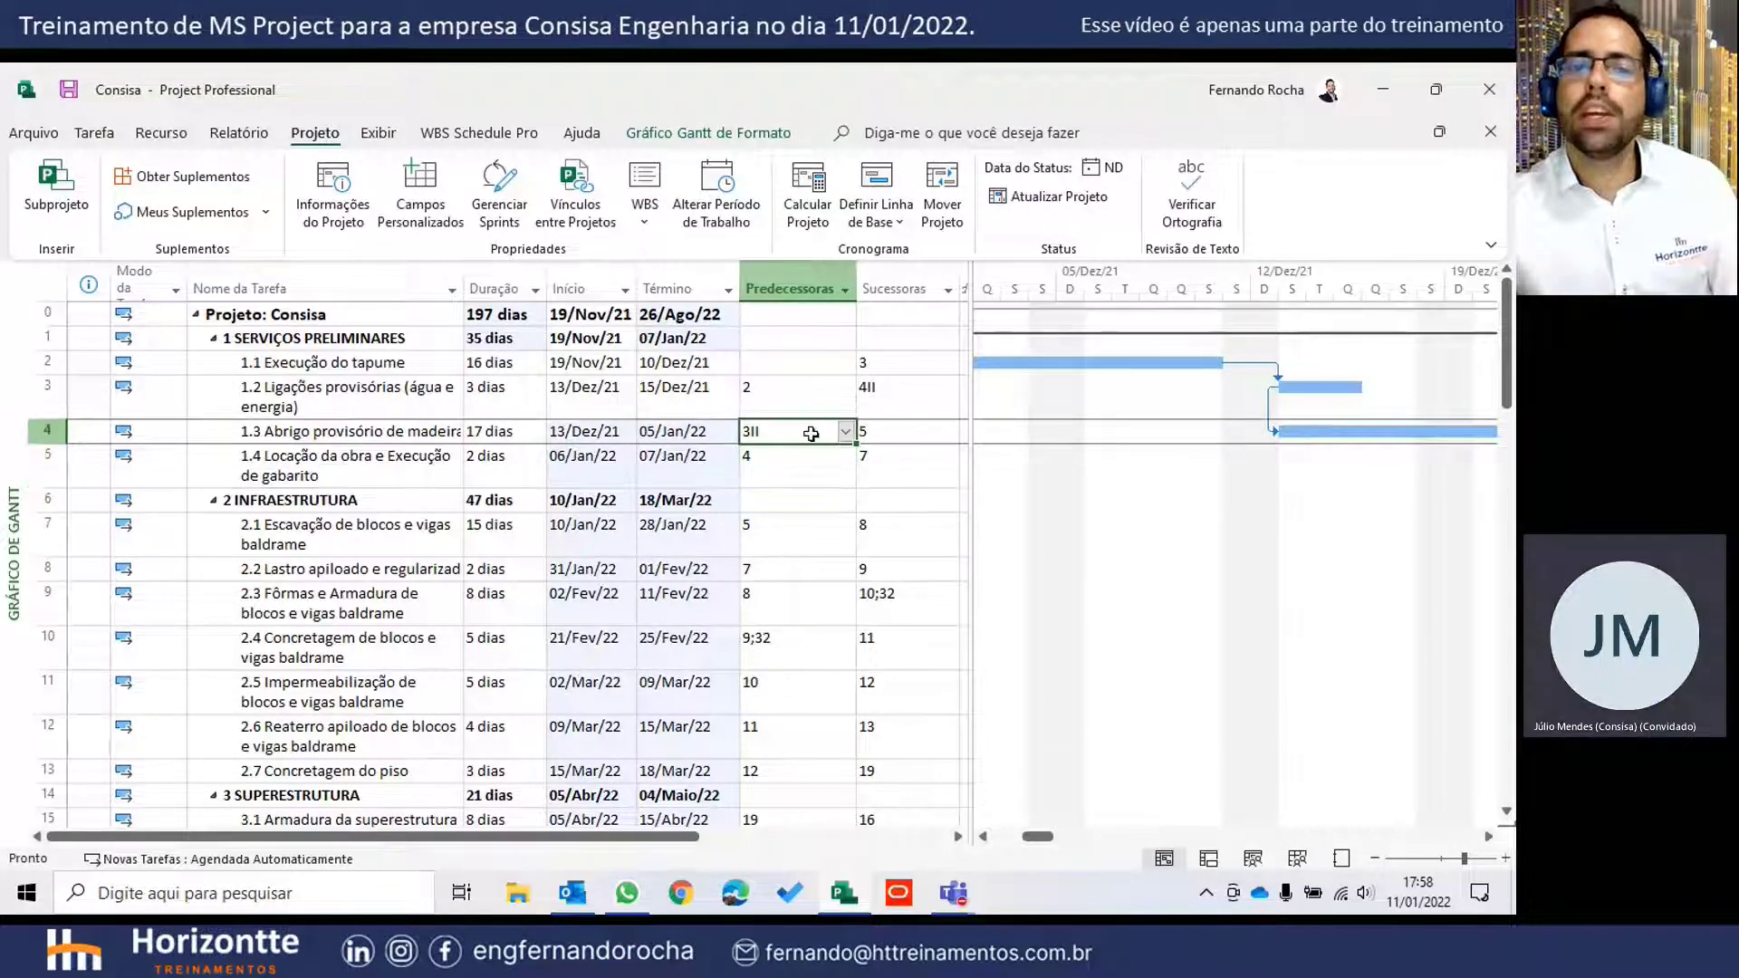
{"action": "type", "text": "3"}
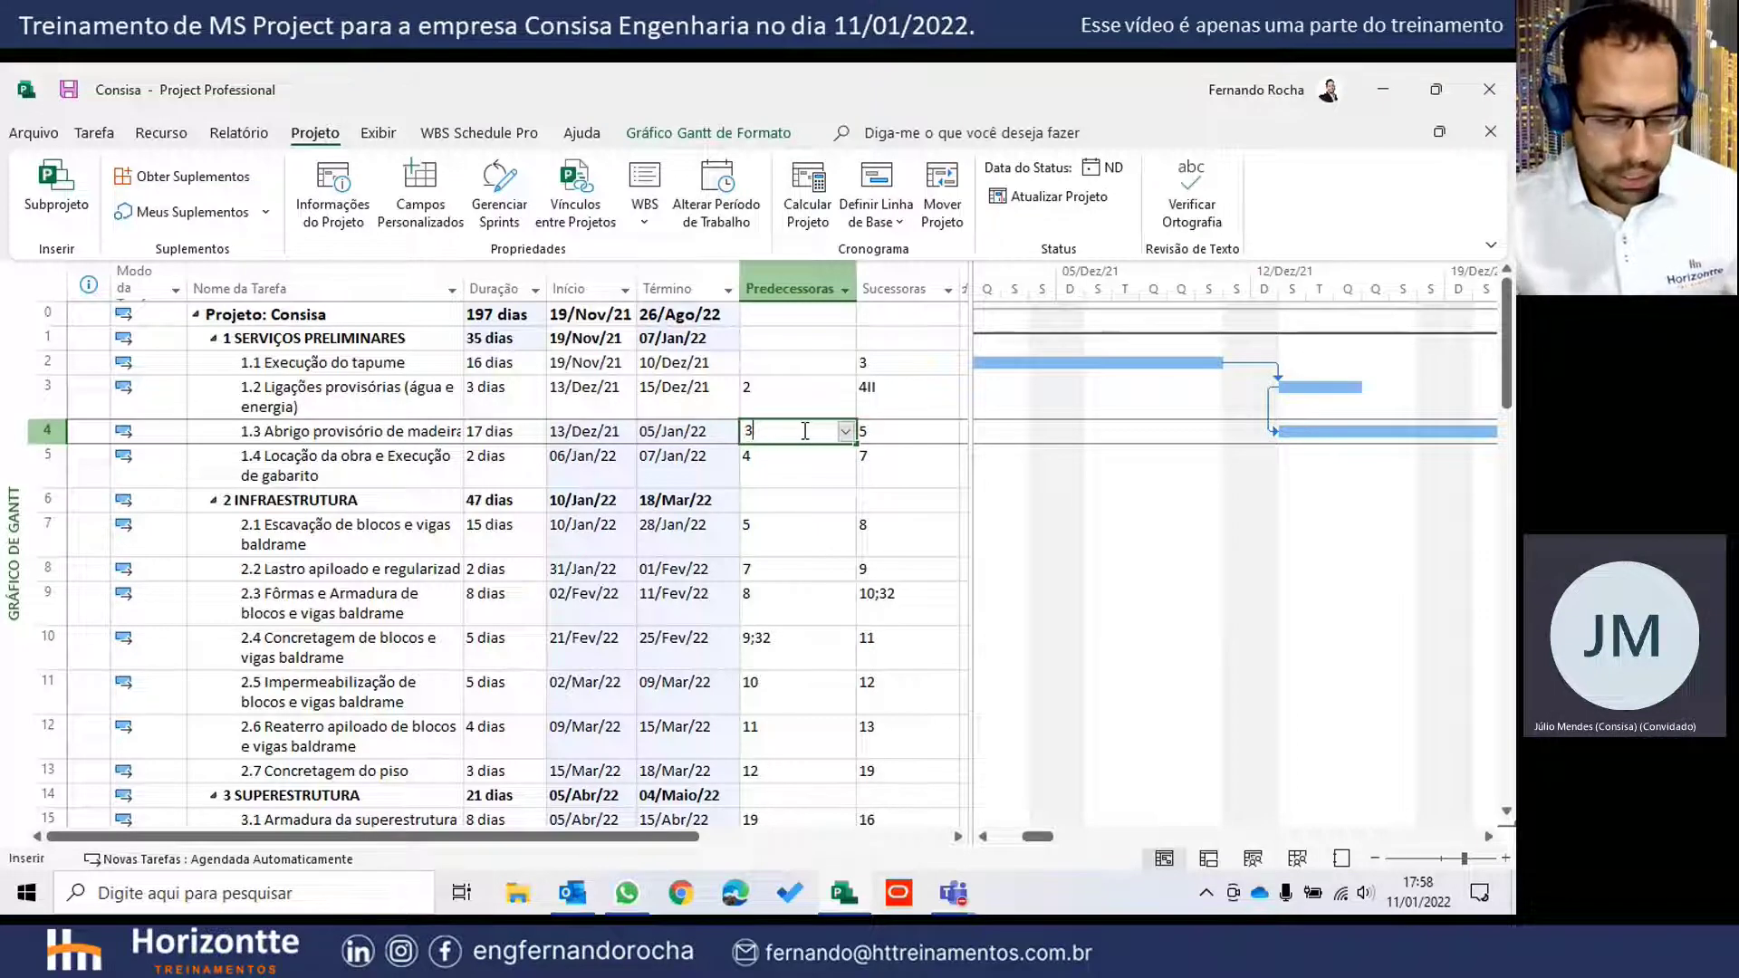
{"action": "key", "text": "Escape"}
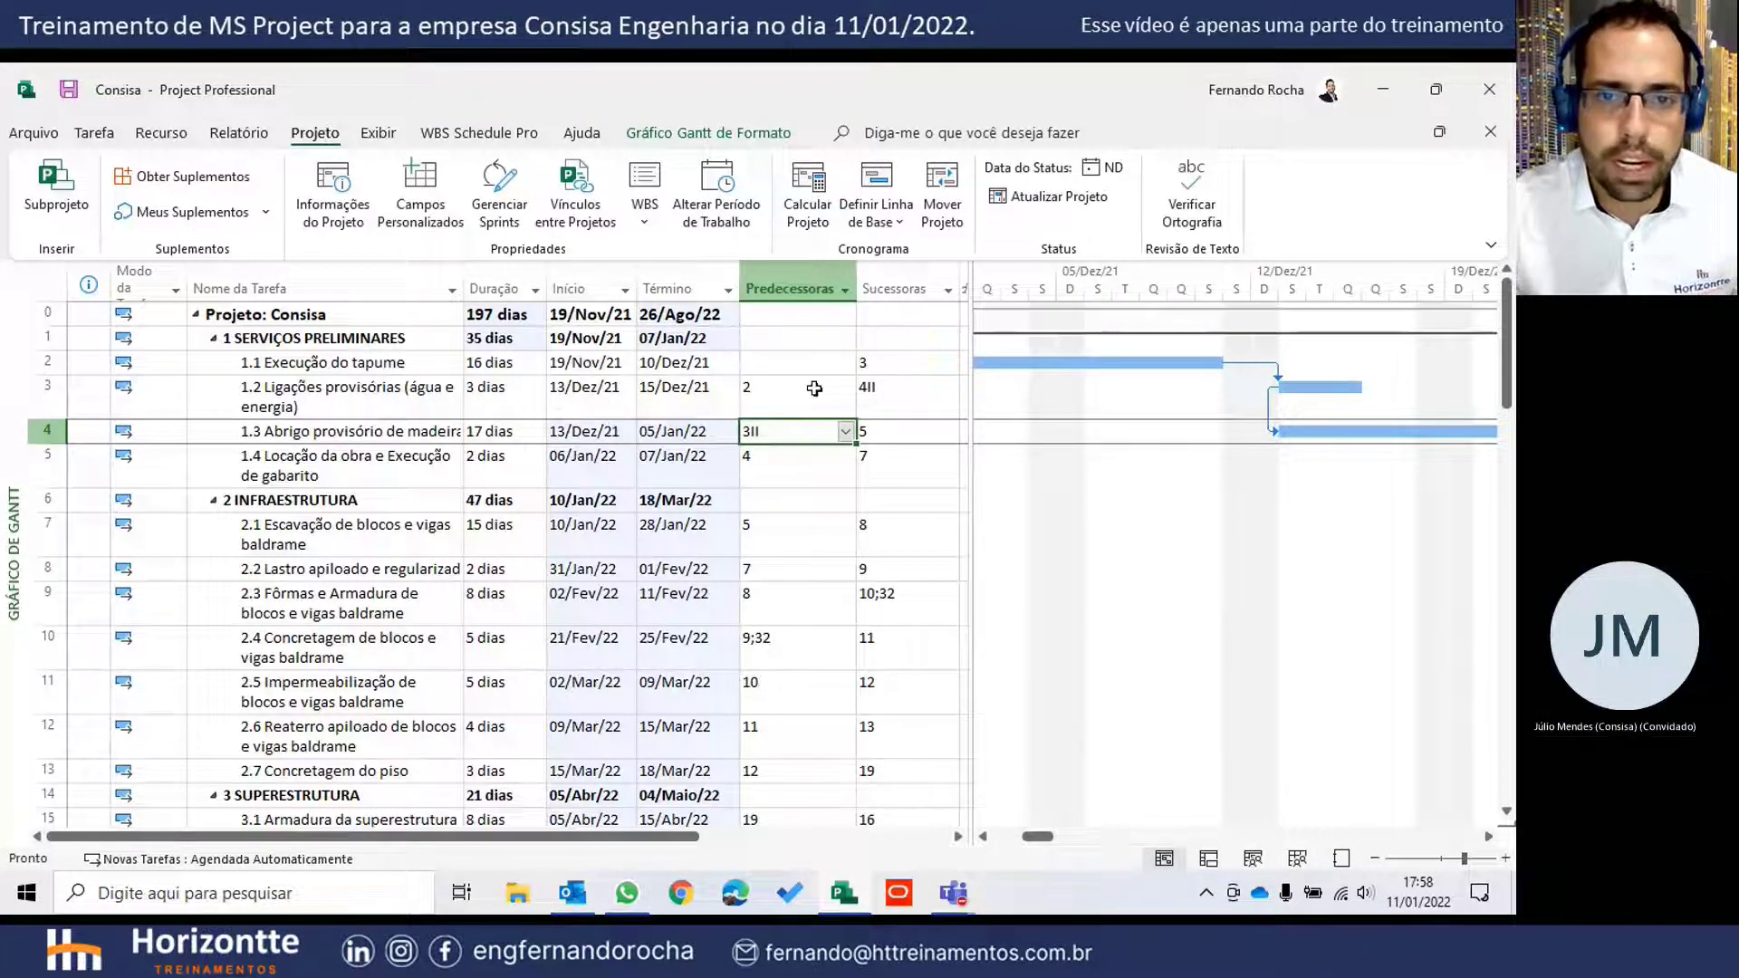
{"action": "left_click", "coordinate": [783, 398]}
{"action": "left_click", "coordinate": [789, 430]}
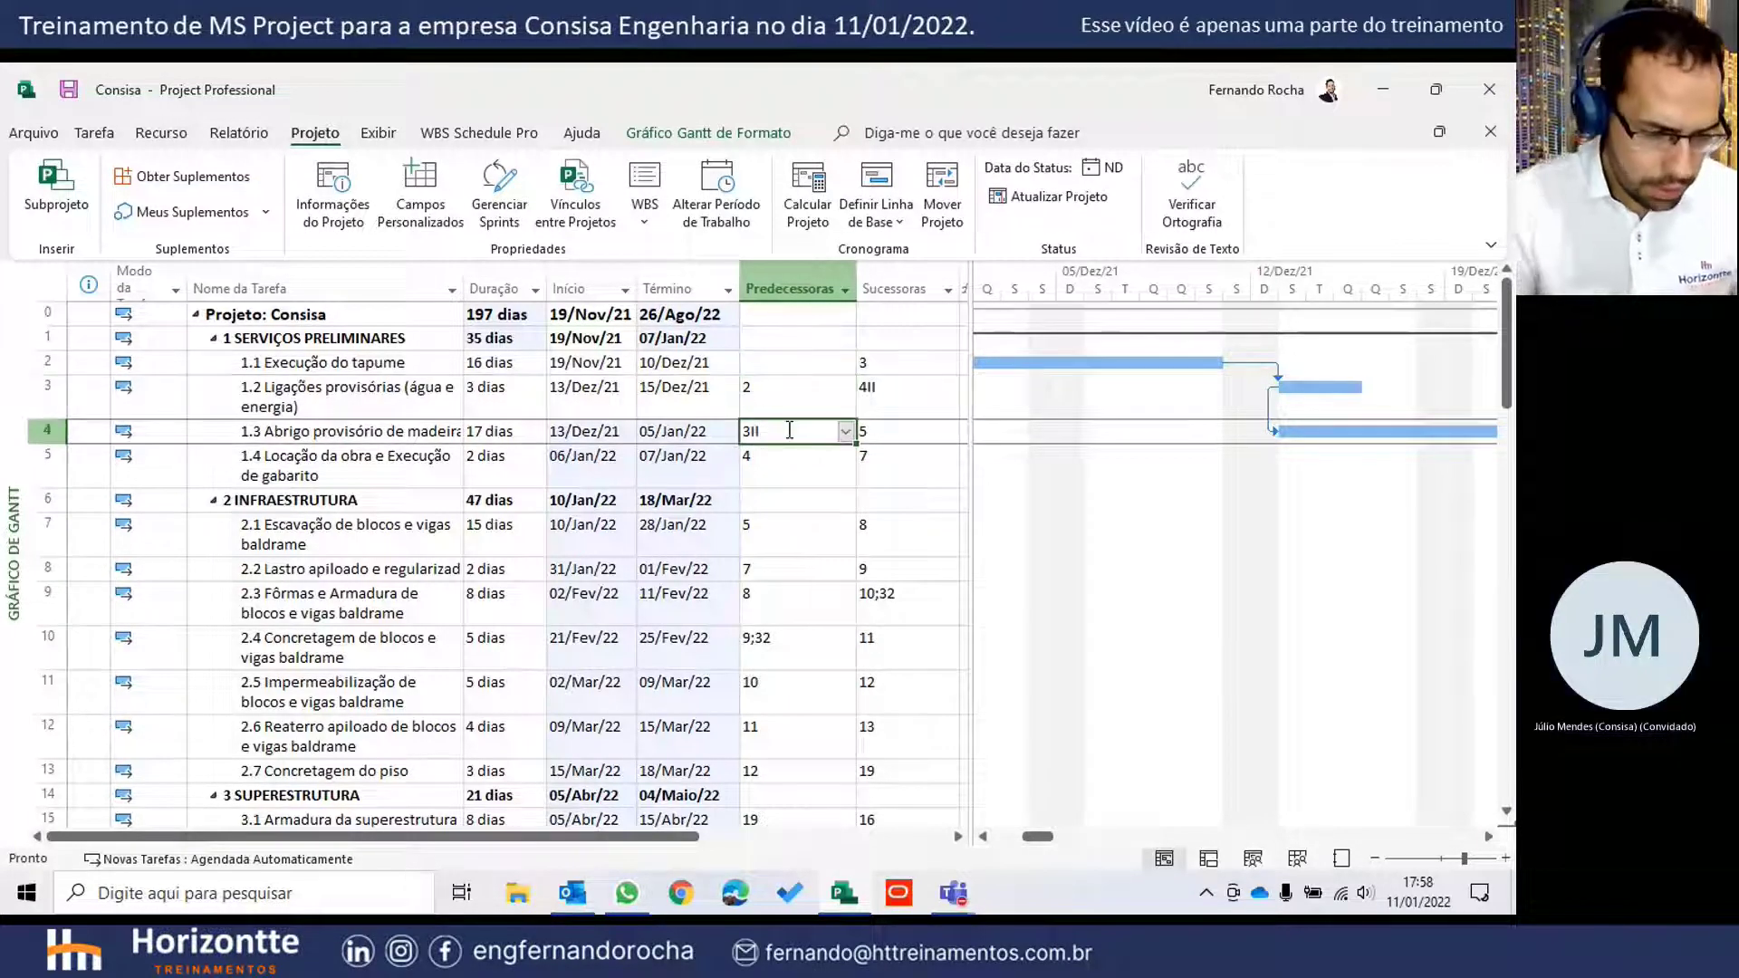
{"action": "key", "text": "BackSpace"}
{"action": "key", "text": "BackSpace"}
{"action": "key", "text": "Return"}
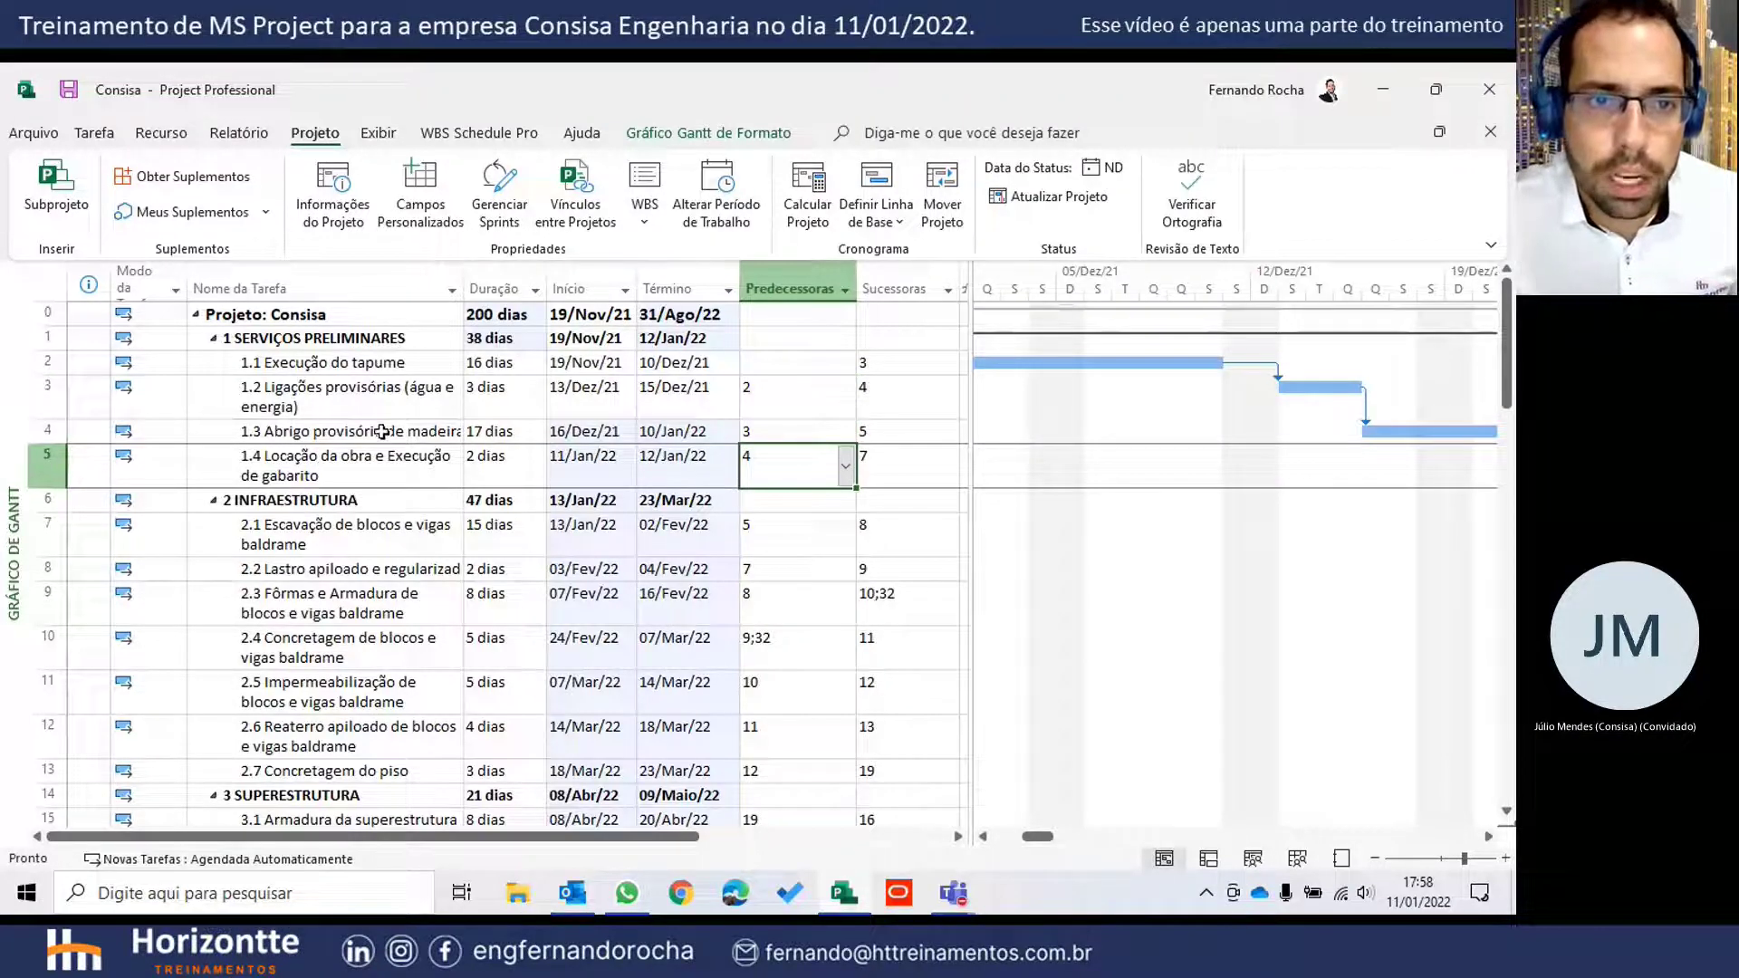
- Change the predecessor of task 1.2 Ligações provisórias (água e energia) to the finish-to-finish link 2TT
{"action": "key", "text": "Left"}
{"action": "key", "text": "Left"}
{"action": "key", "text": "Left"}
{"action": "key", "text": "Up"}
{"action": "key", "text": "Up"}
{"action": "left_click", "coordinate": [792, 389]}
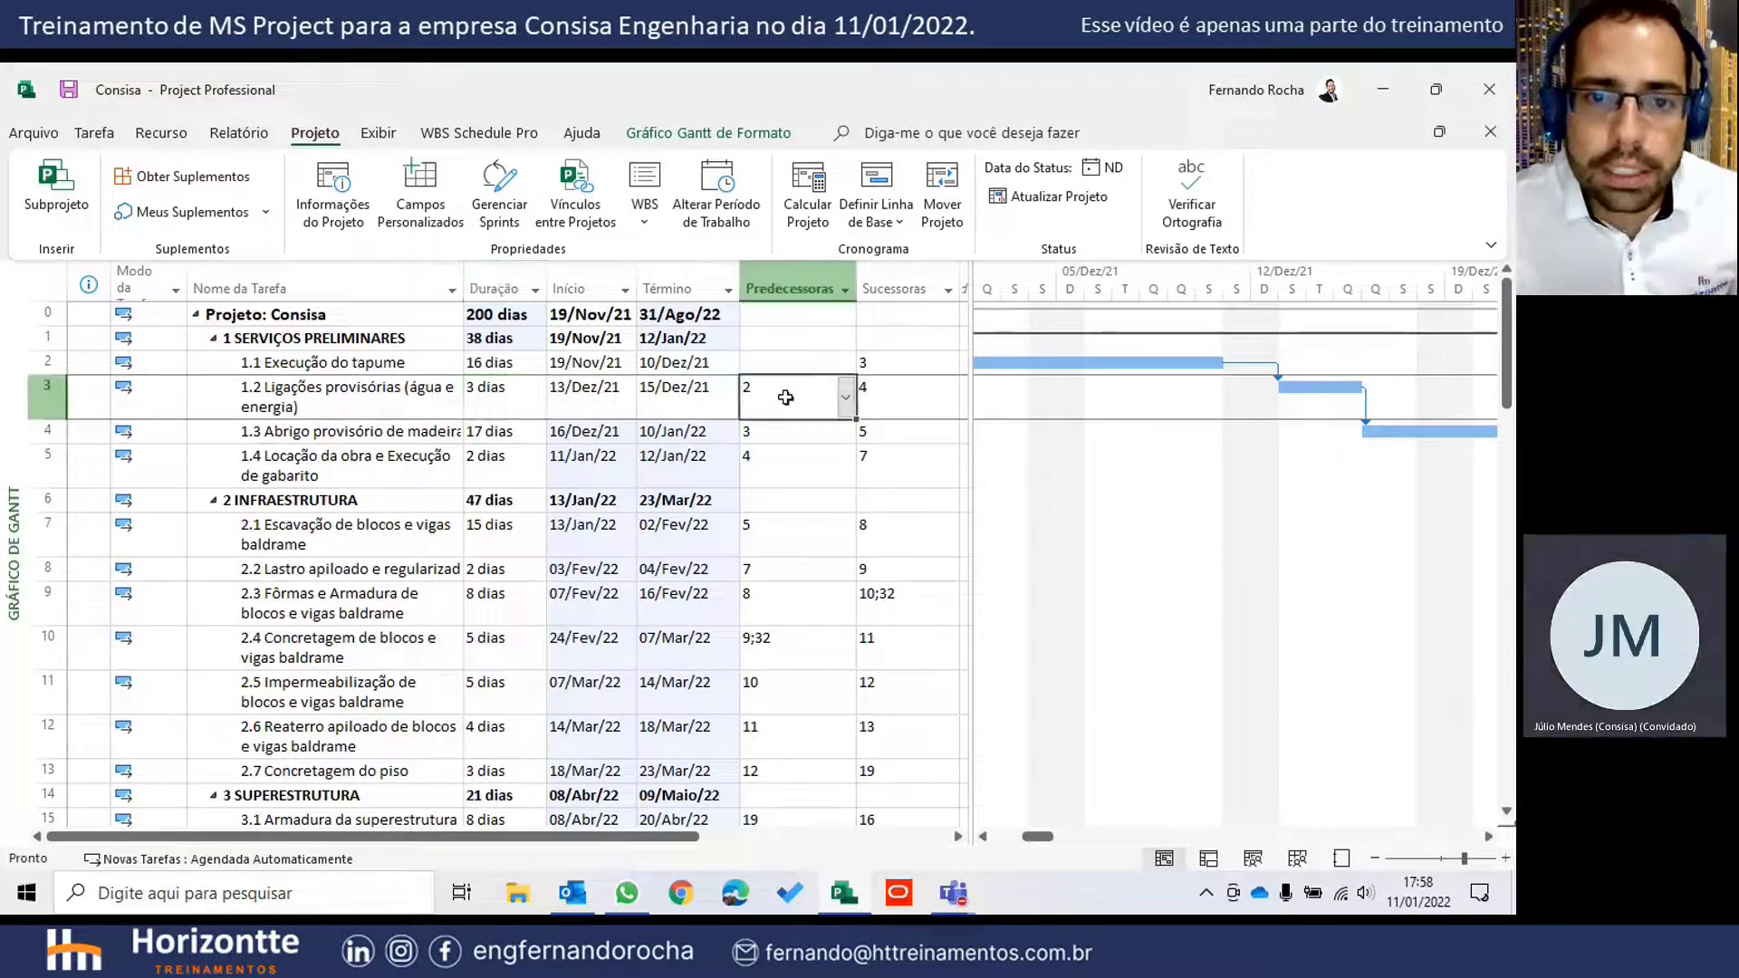
{"action": "type", "text": "TT"}
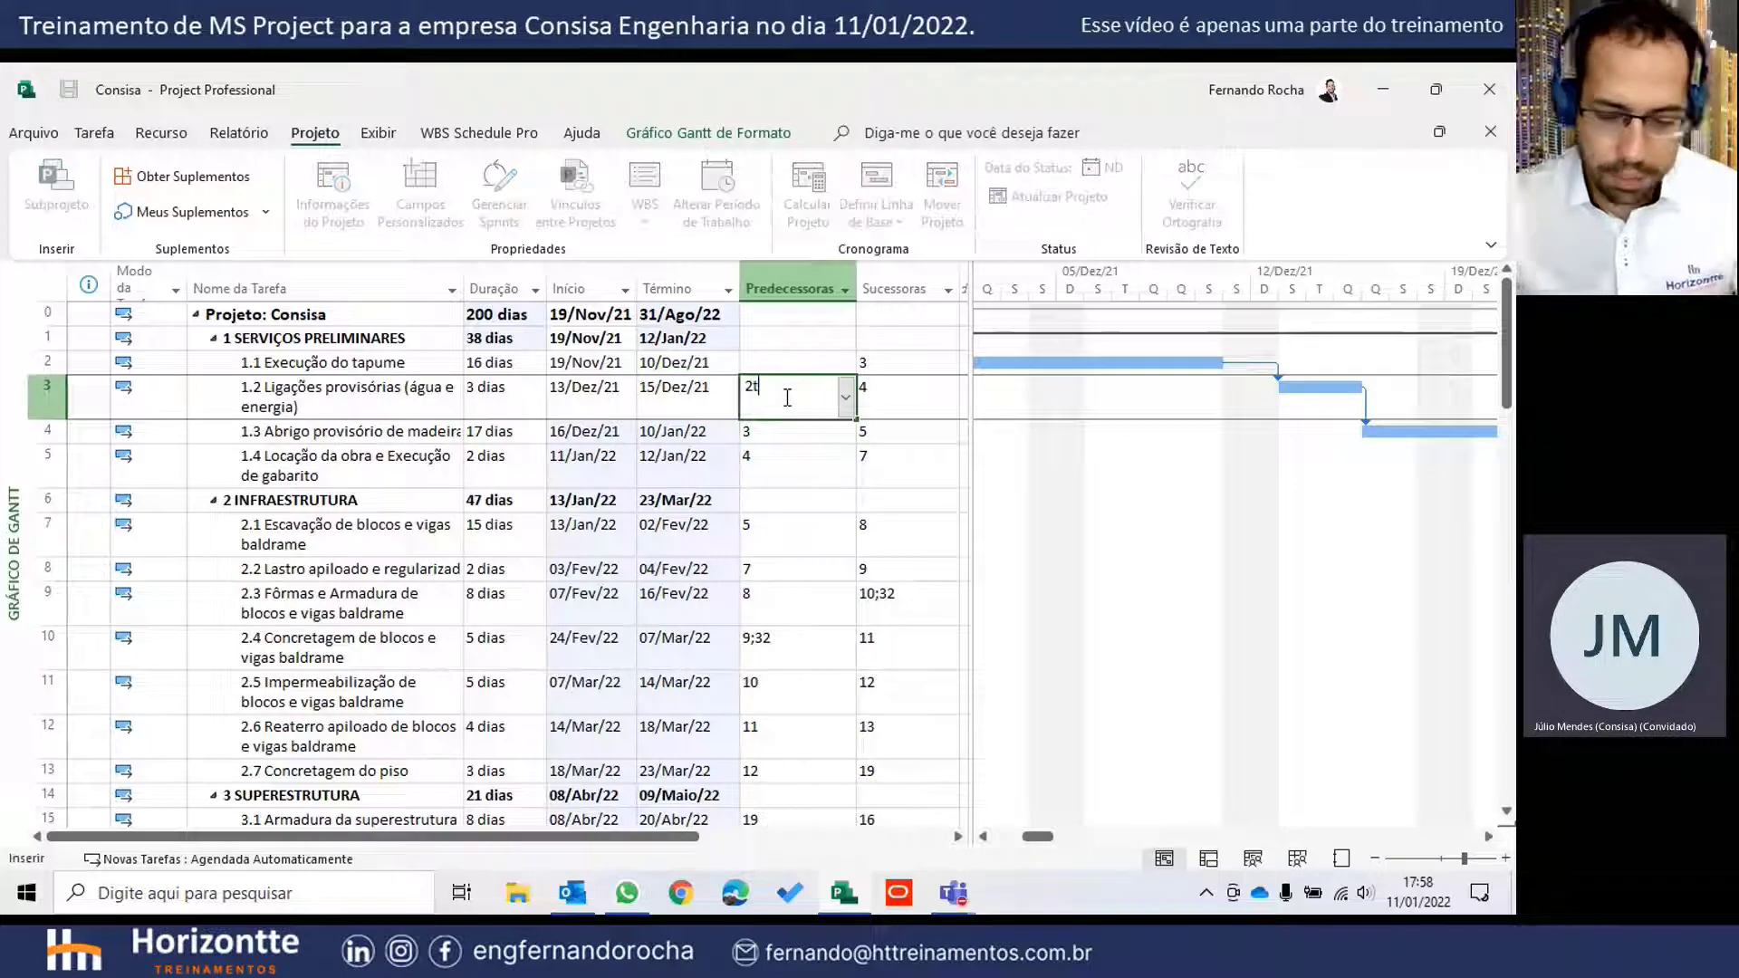
{"action": "key", "text": "Return"}
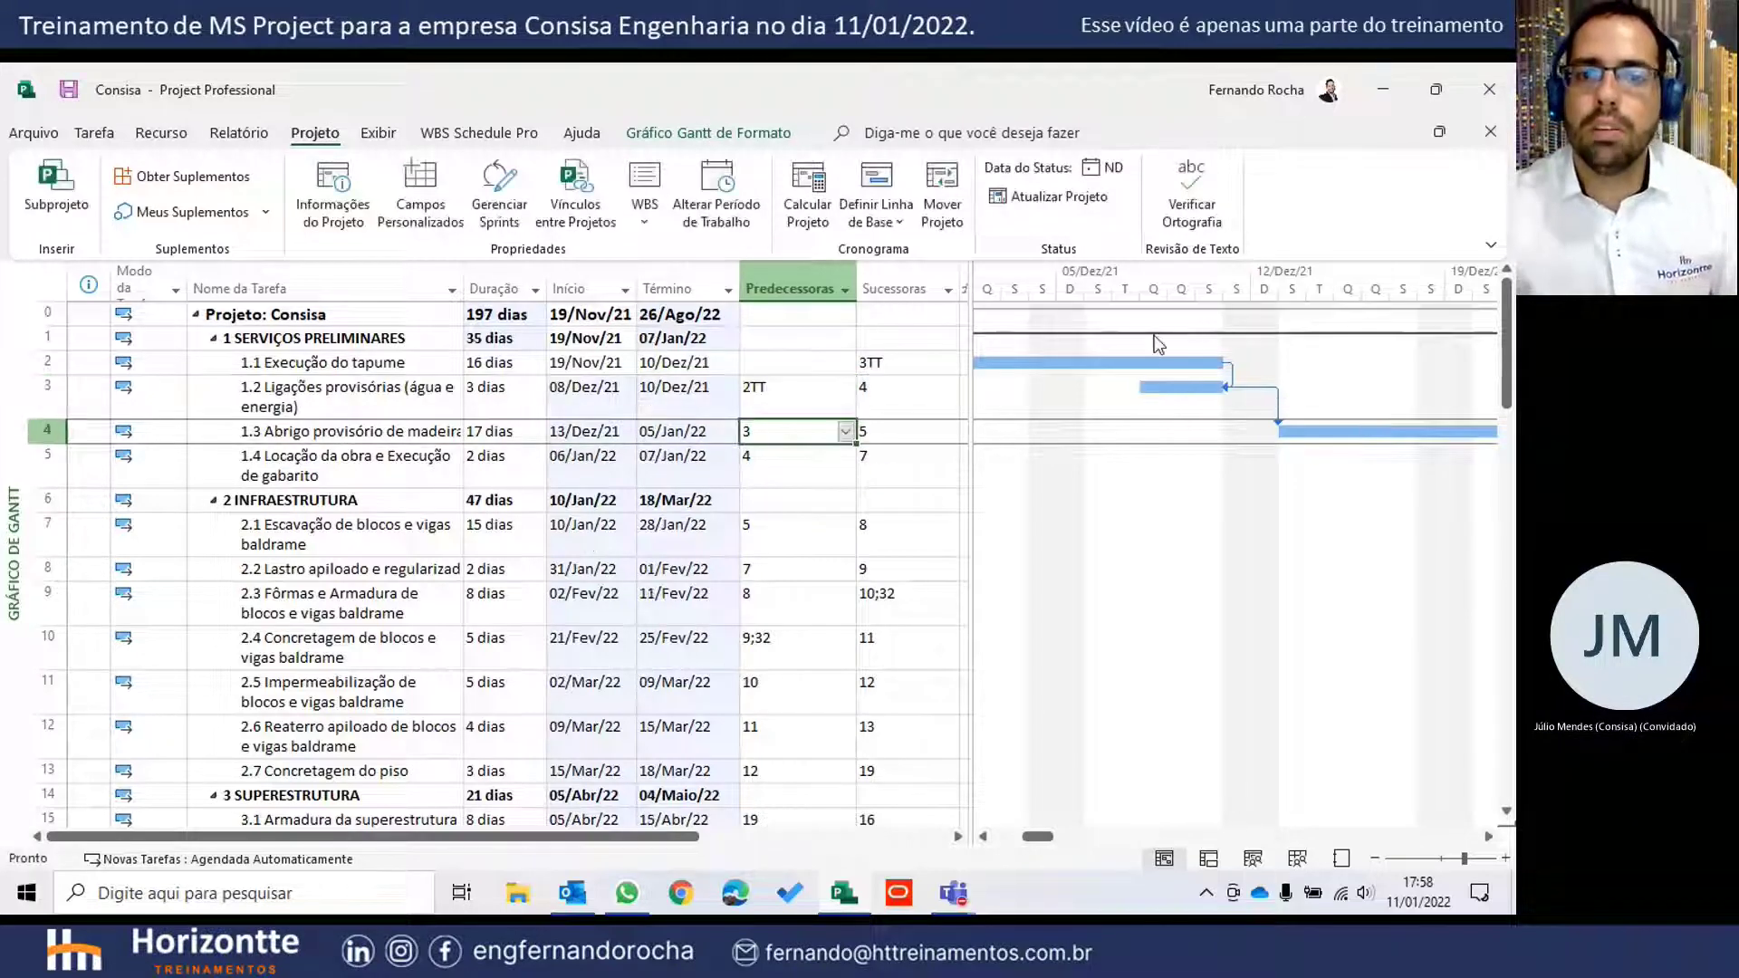
- Add a lead of -1d to the 2TT predecessor of task 1.2 and inspect its Gantt bar
{"action": "left_click", "coordinate": [793, 392]}
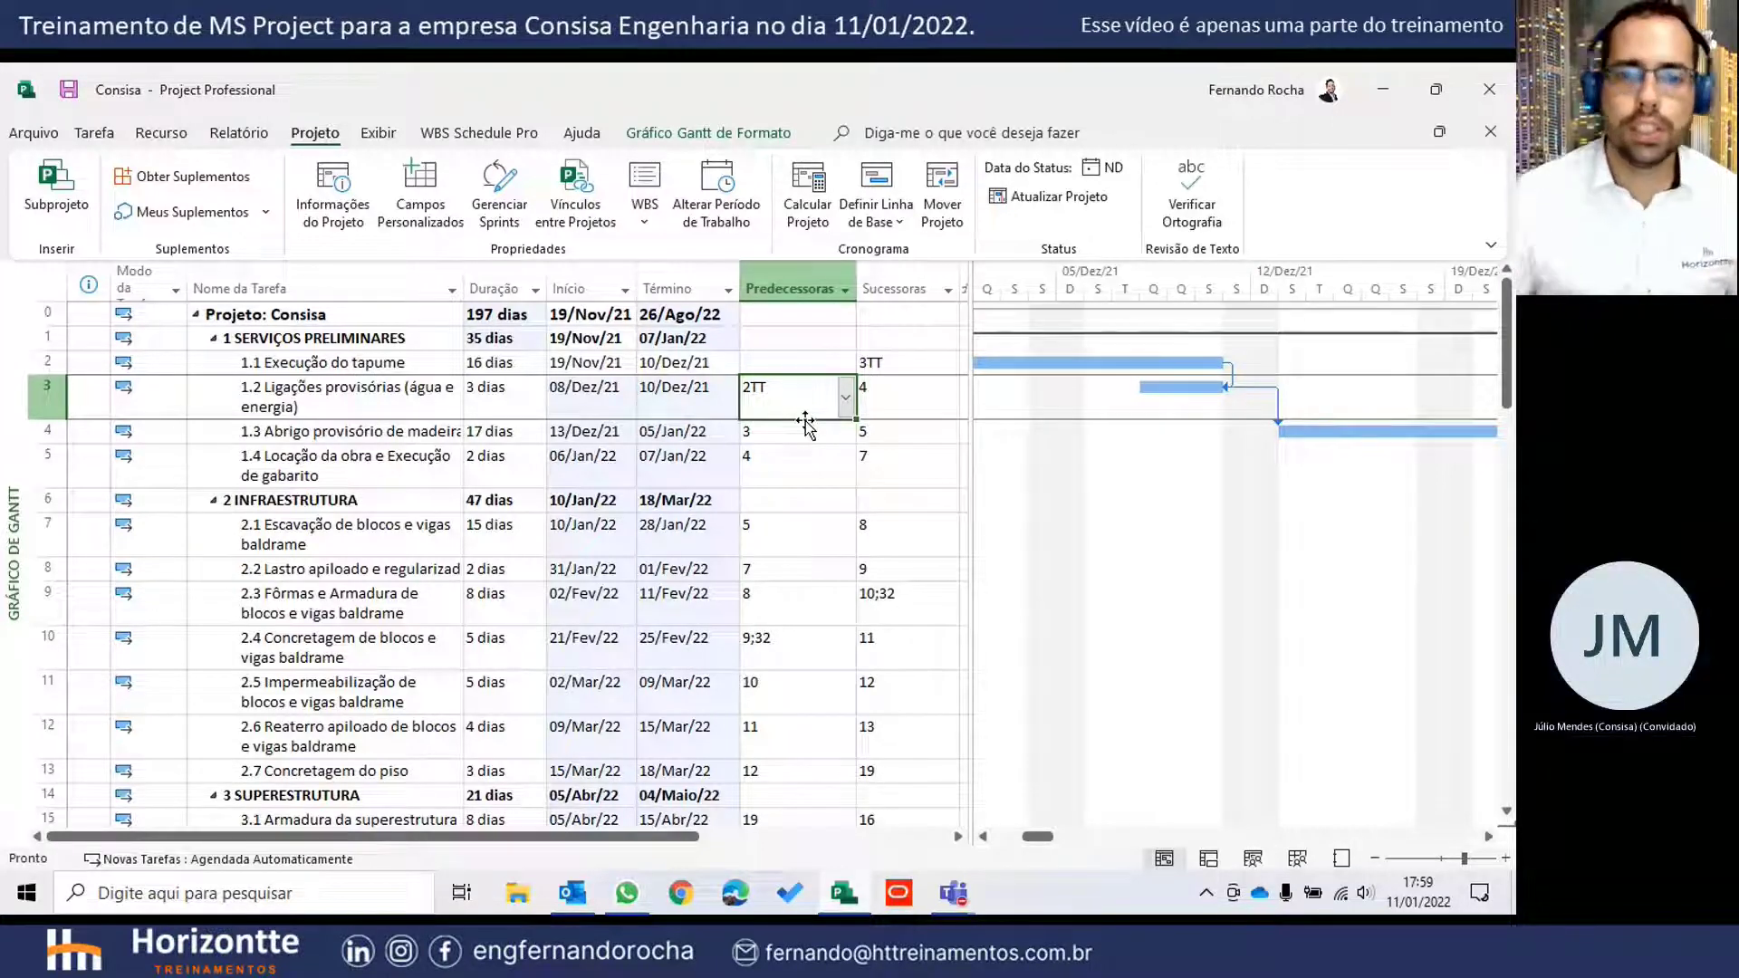
{"action": "left_click", "coordinate": [788, 392]}
{"action": "left_click", "coordinate": [788, 392]}
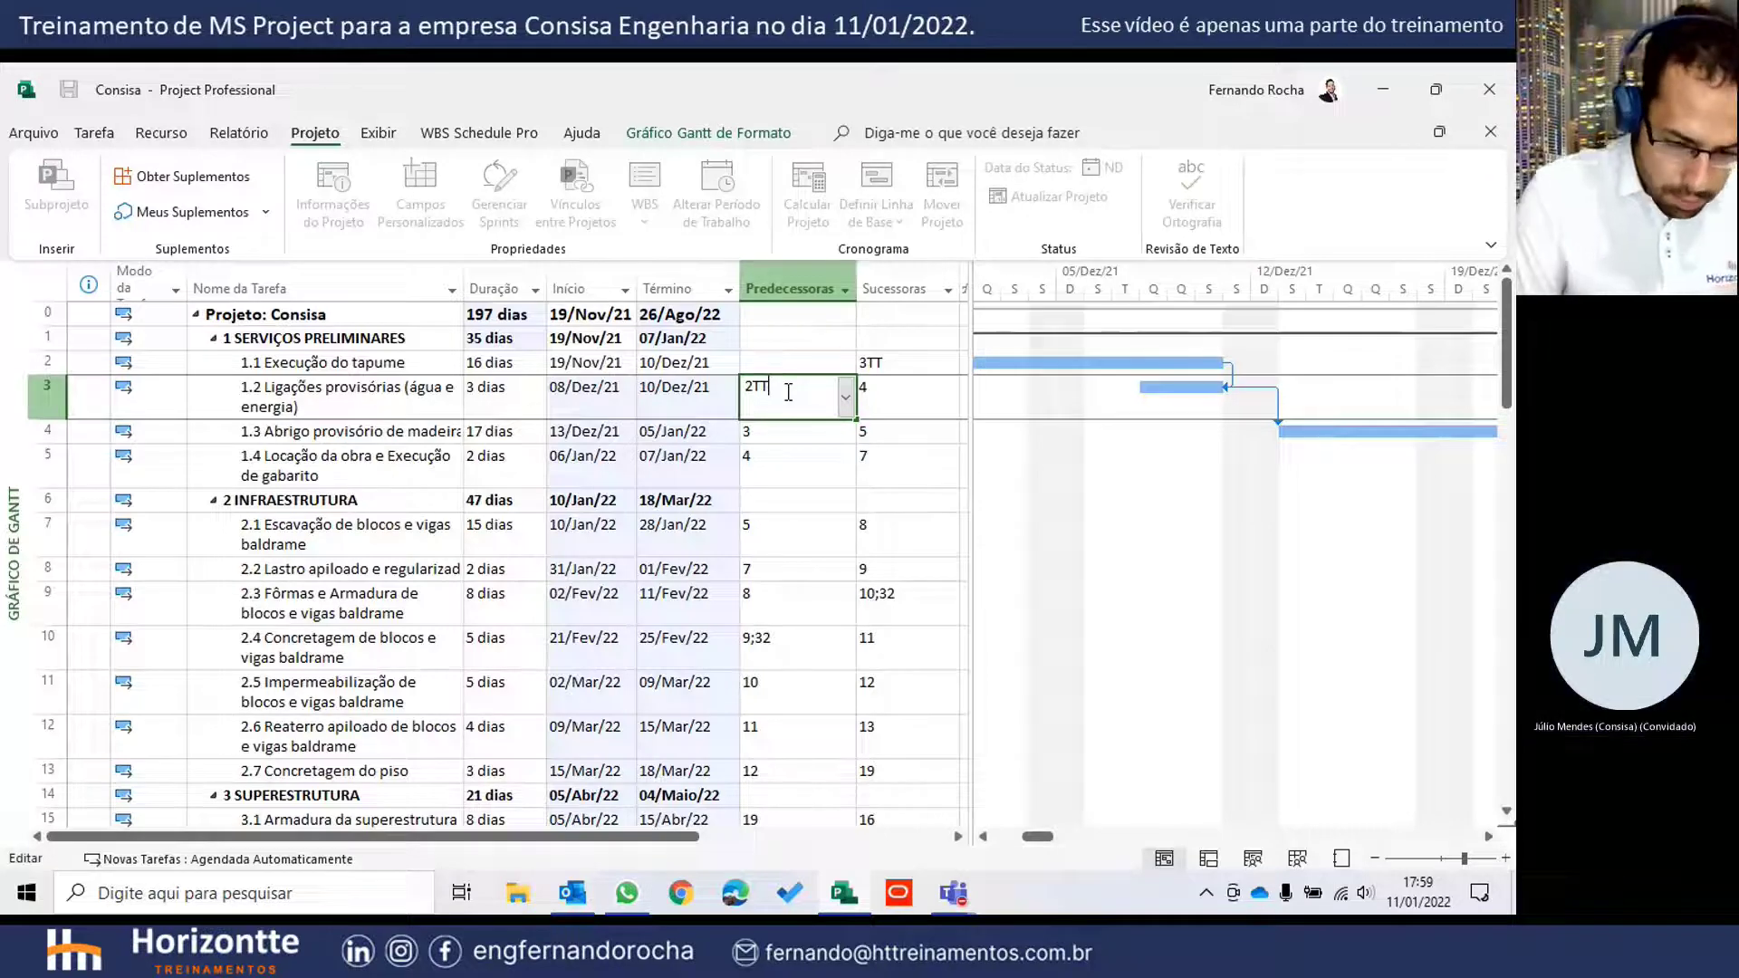
{"action": "type", "text": "-1d"}
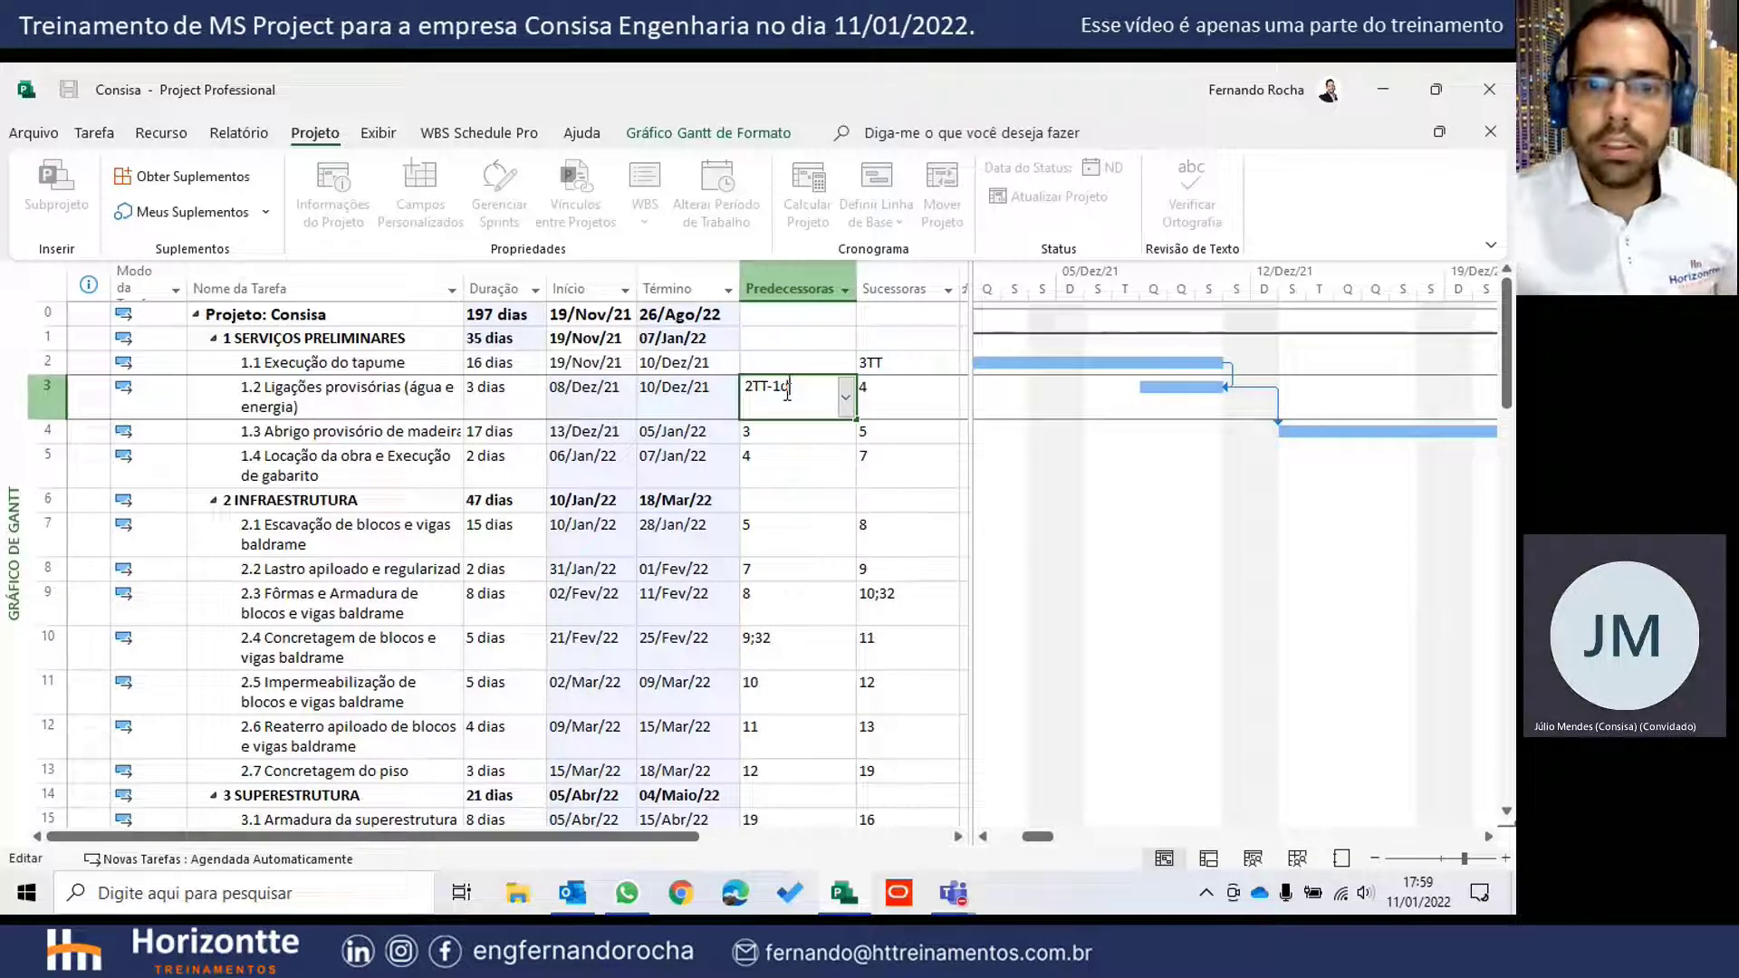
{"action": "key", "text": "Return"}
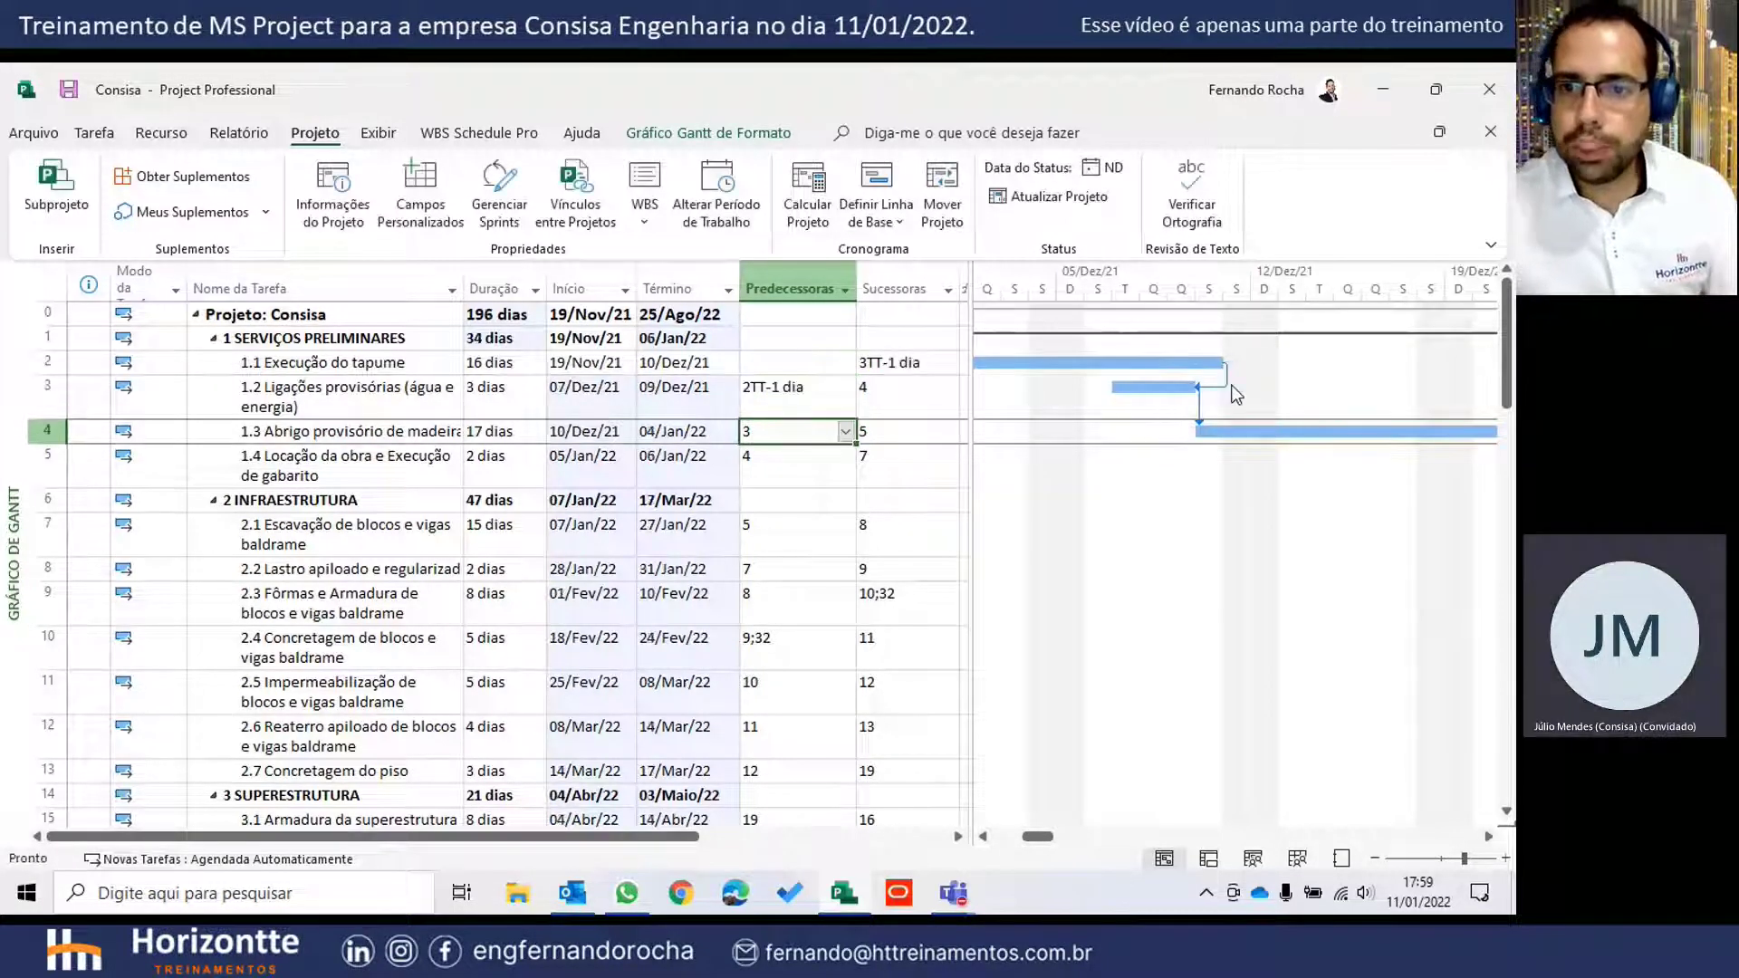
{"action": "left_click", "coordinate": [1176, 387]}
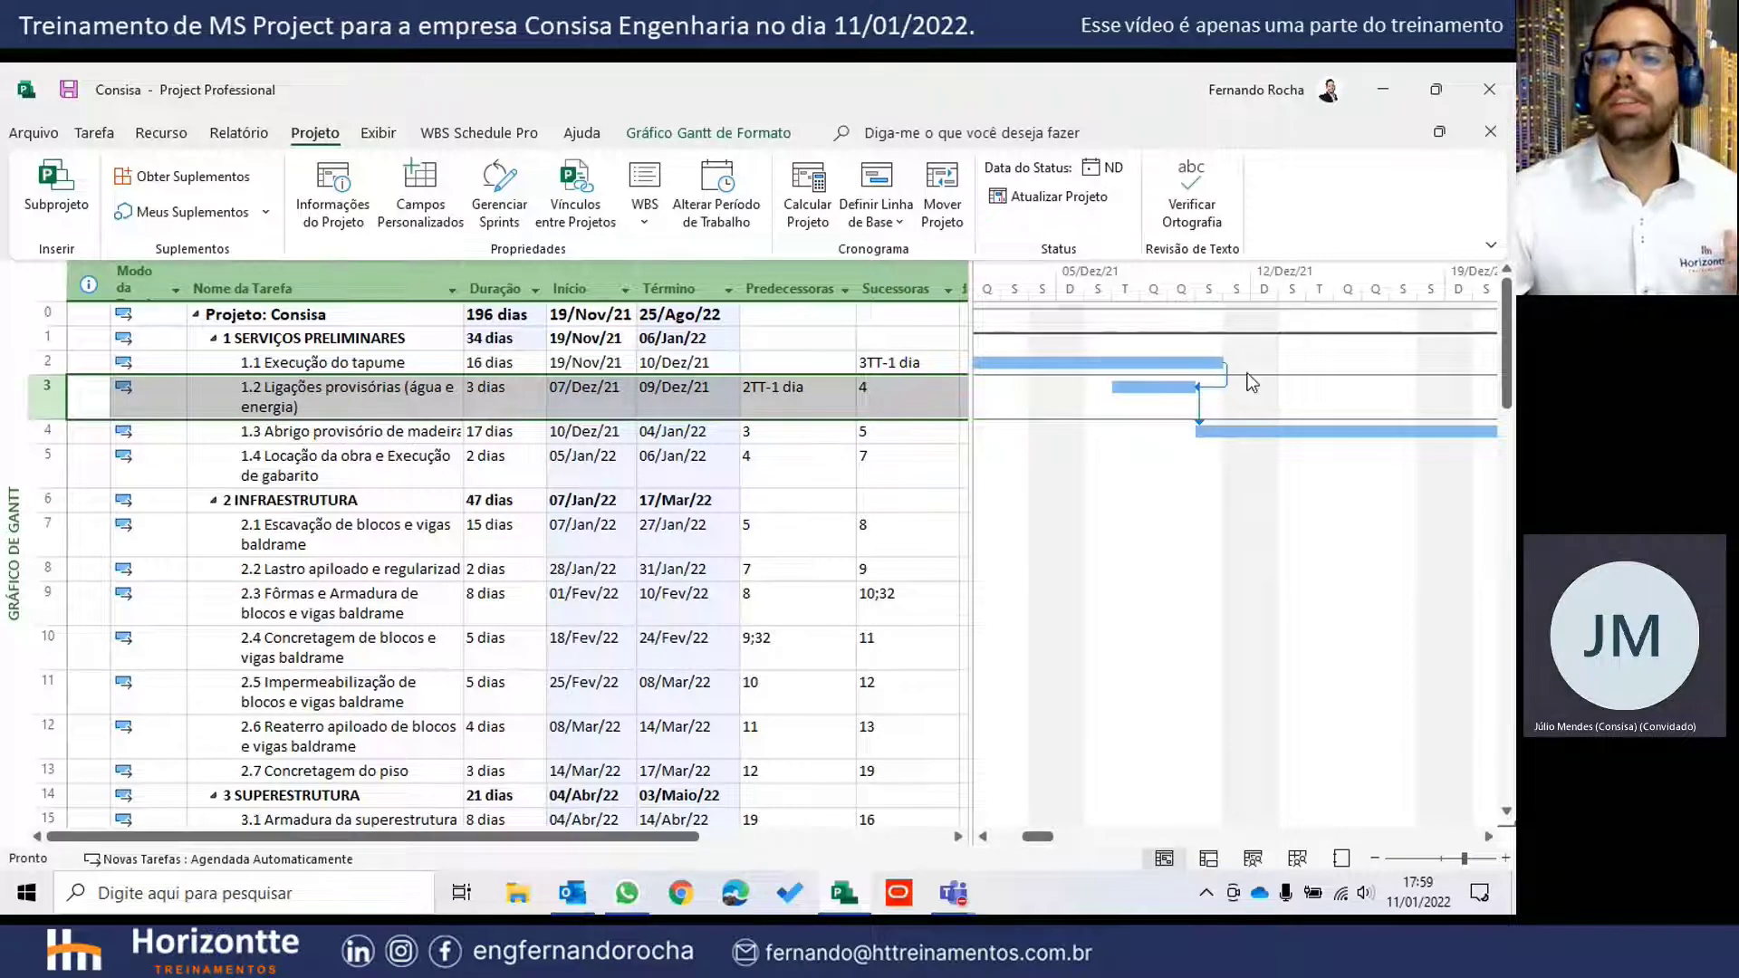
- Change the link type in the predecessor of task 1.2 from TT to TI, keeping the -1 dia lead
{"action": "left_click", "coordinate": [781, 397]}
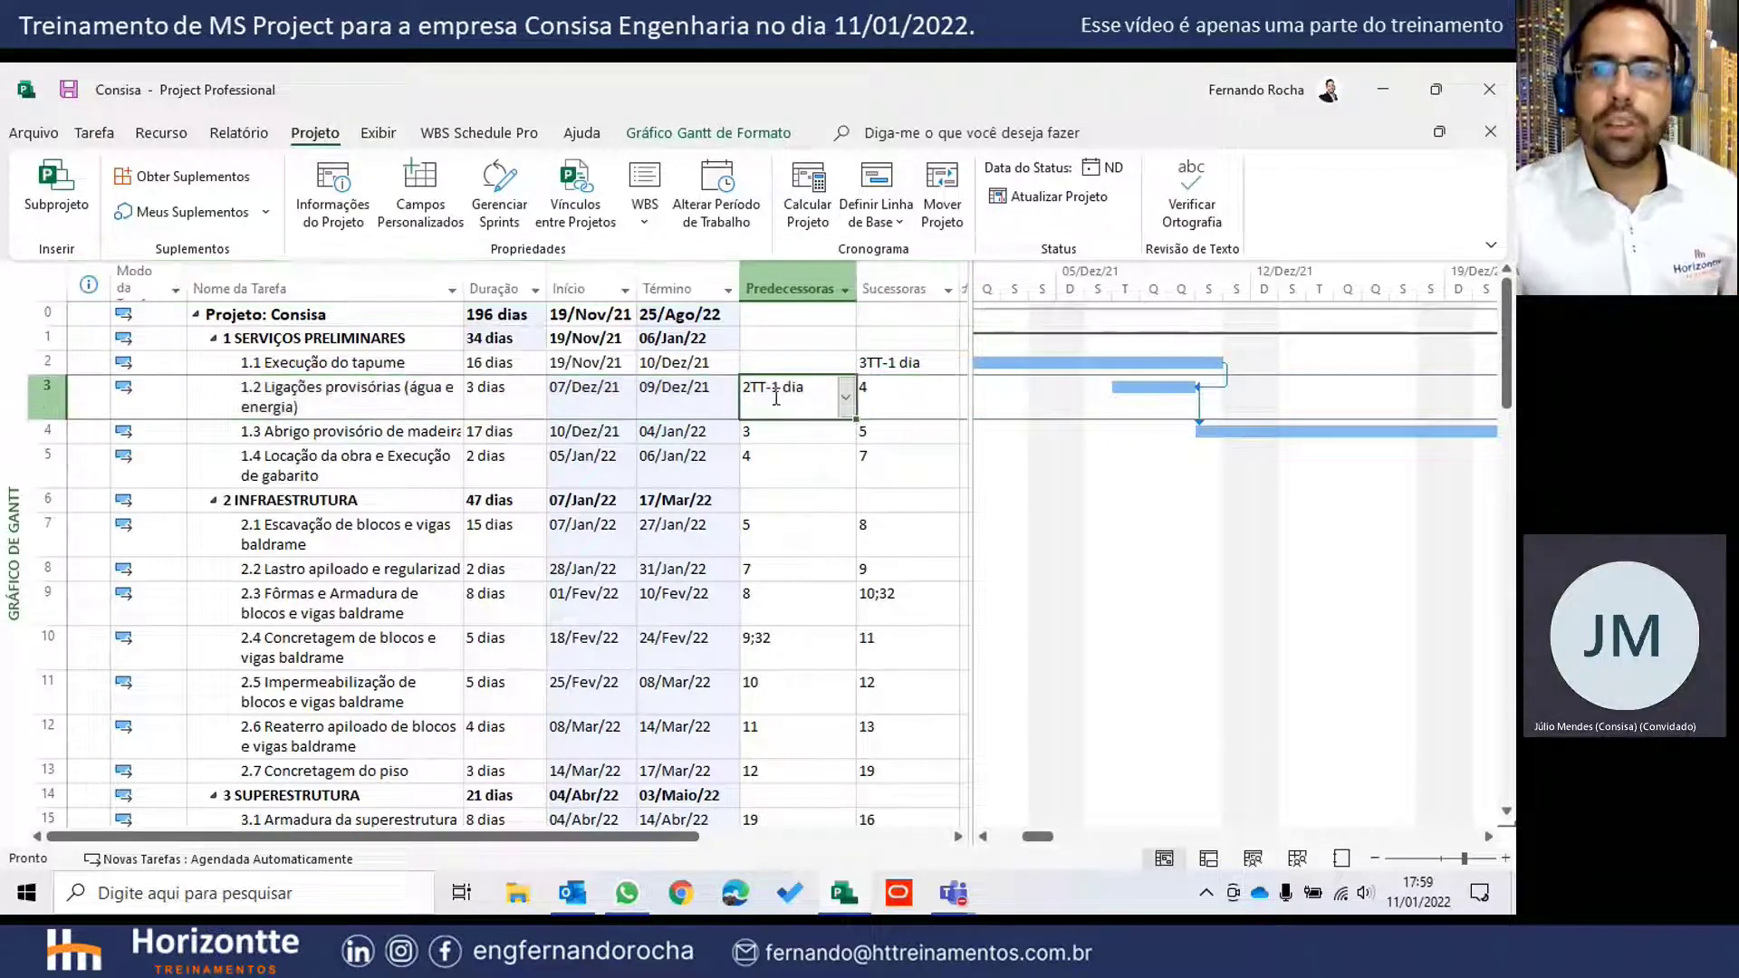
{"action": "left_click", "coordinate": [766, 391]}
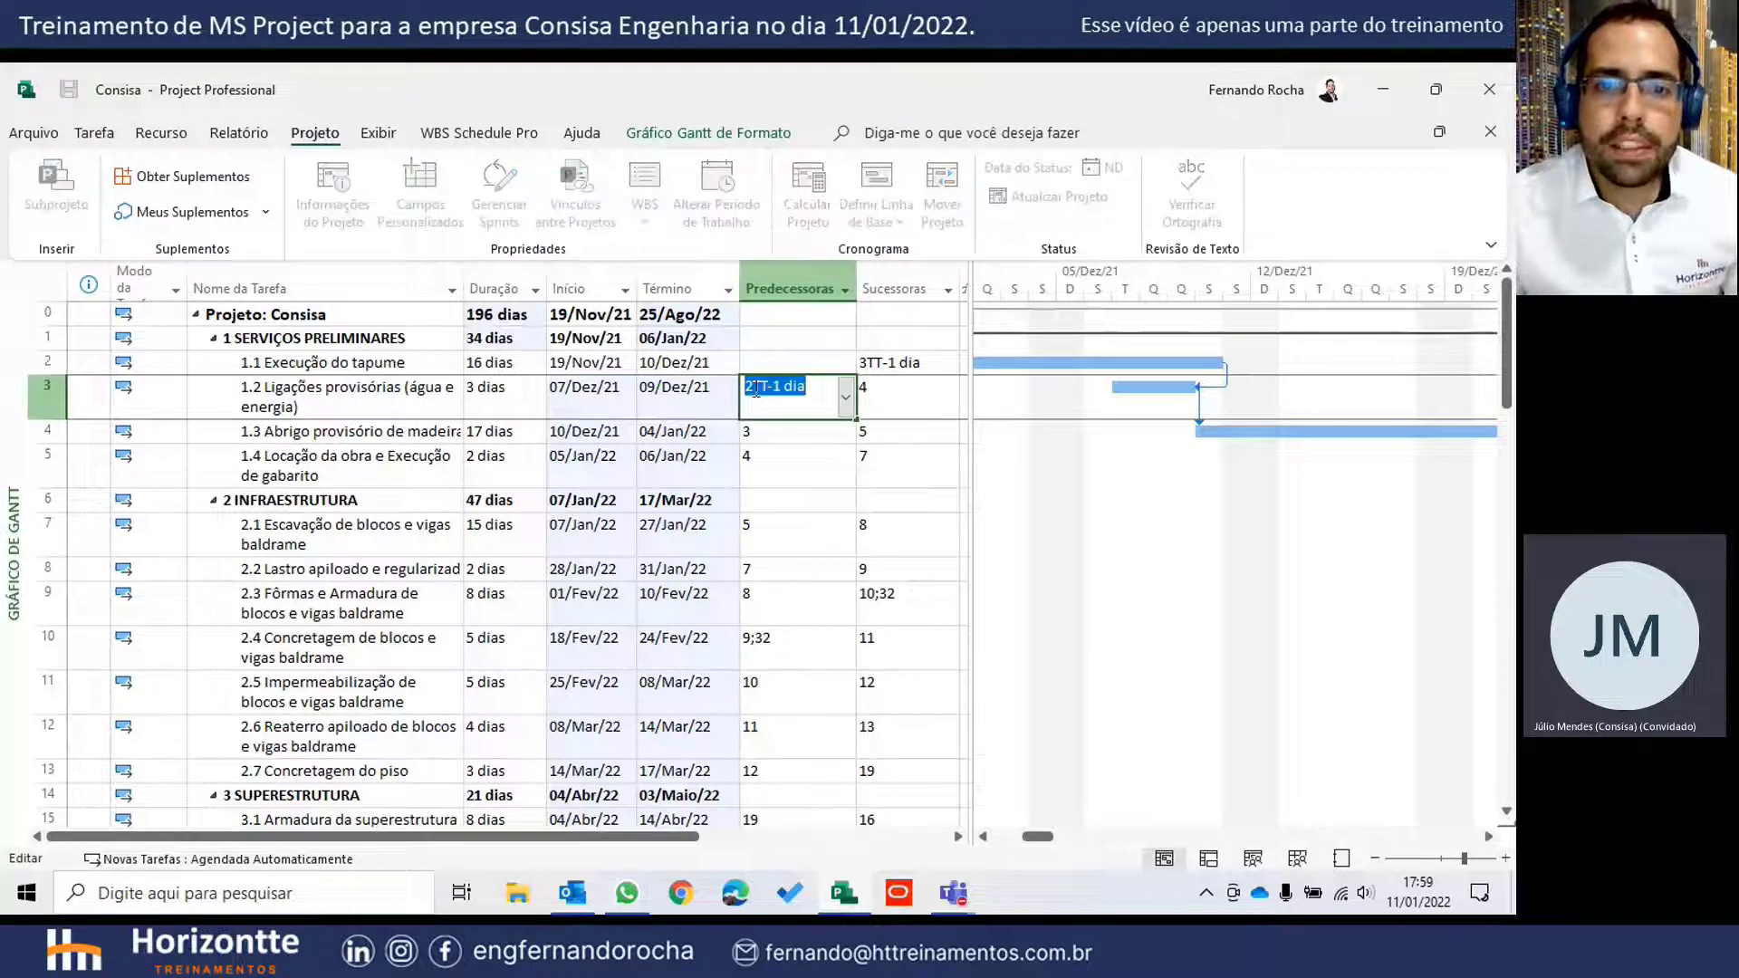
{"action": "left_click", "coordinate": [759, 387]}
{"action": "left_click_drag", "start_coordinate": [760, 388], "coordinate": [768, 389]}
{"action": "type", "text": "ti"}
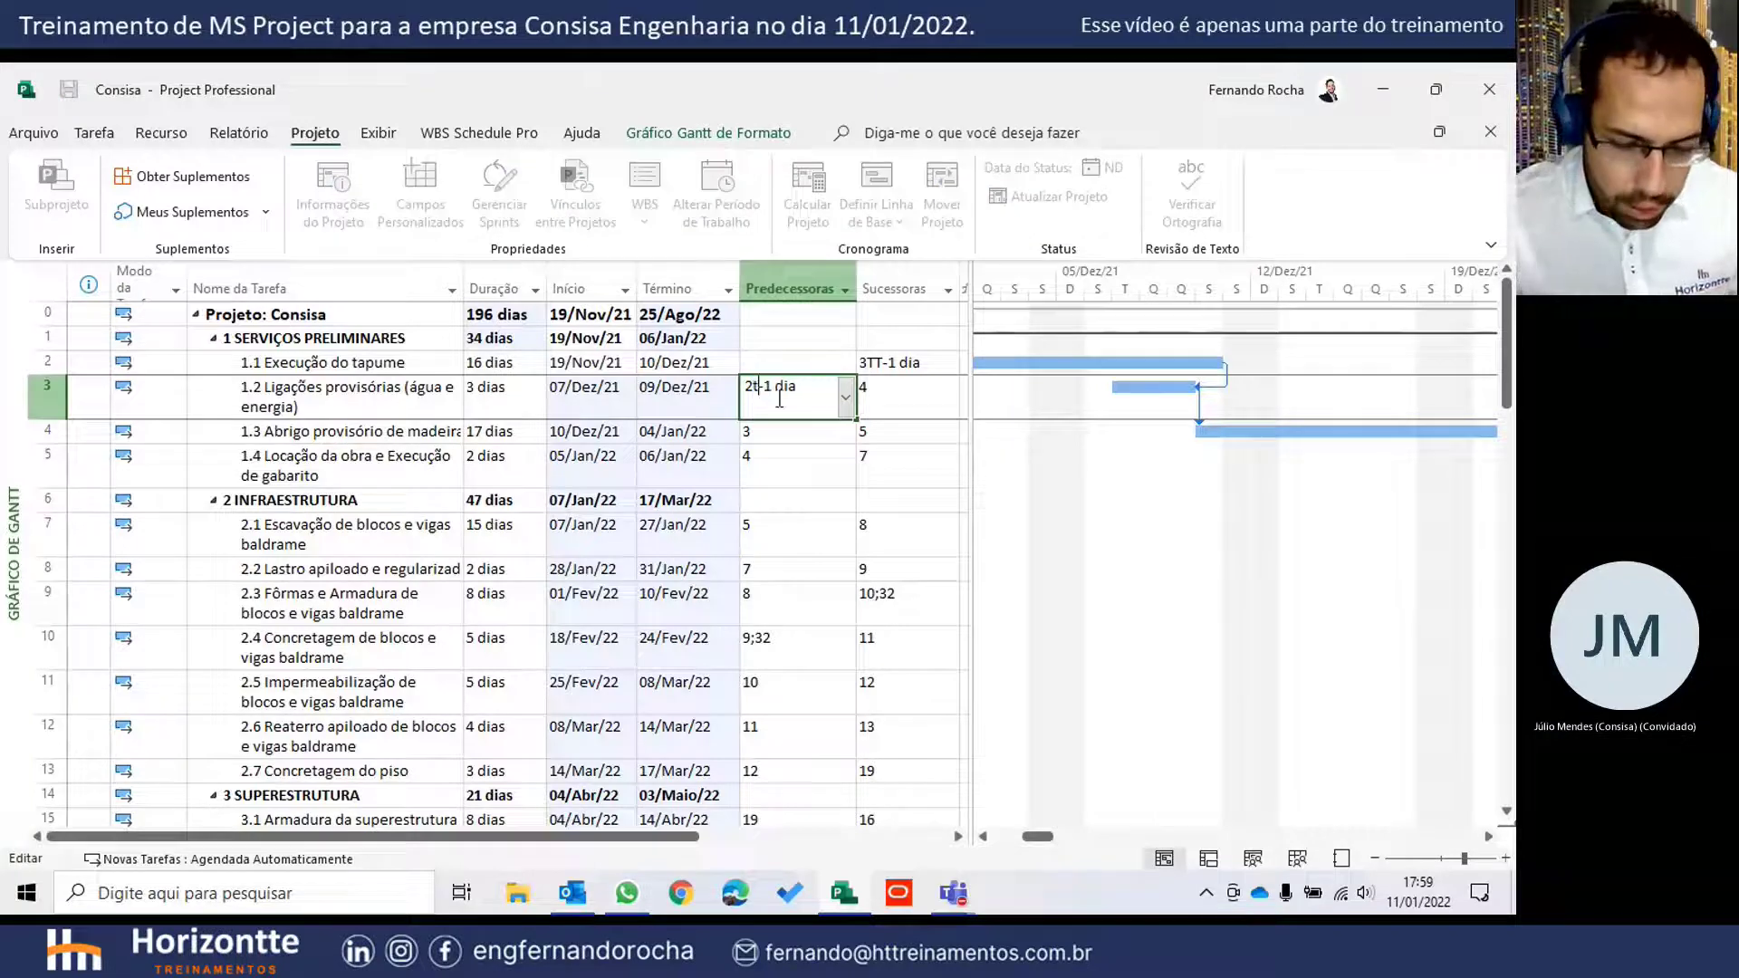
{"action": "key", "text": "Return"}
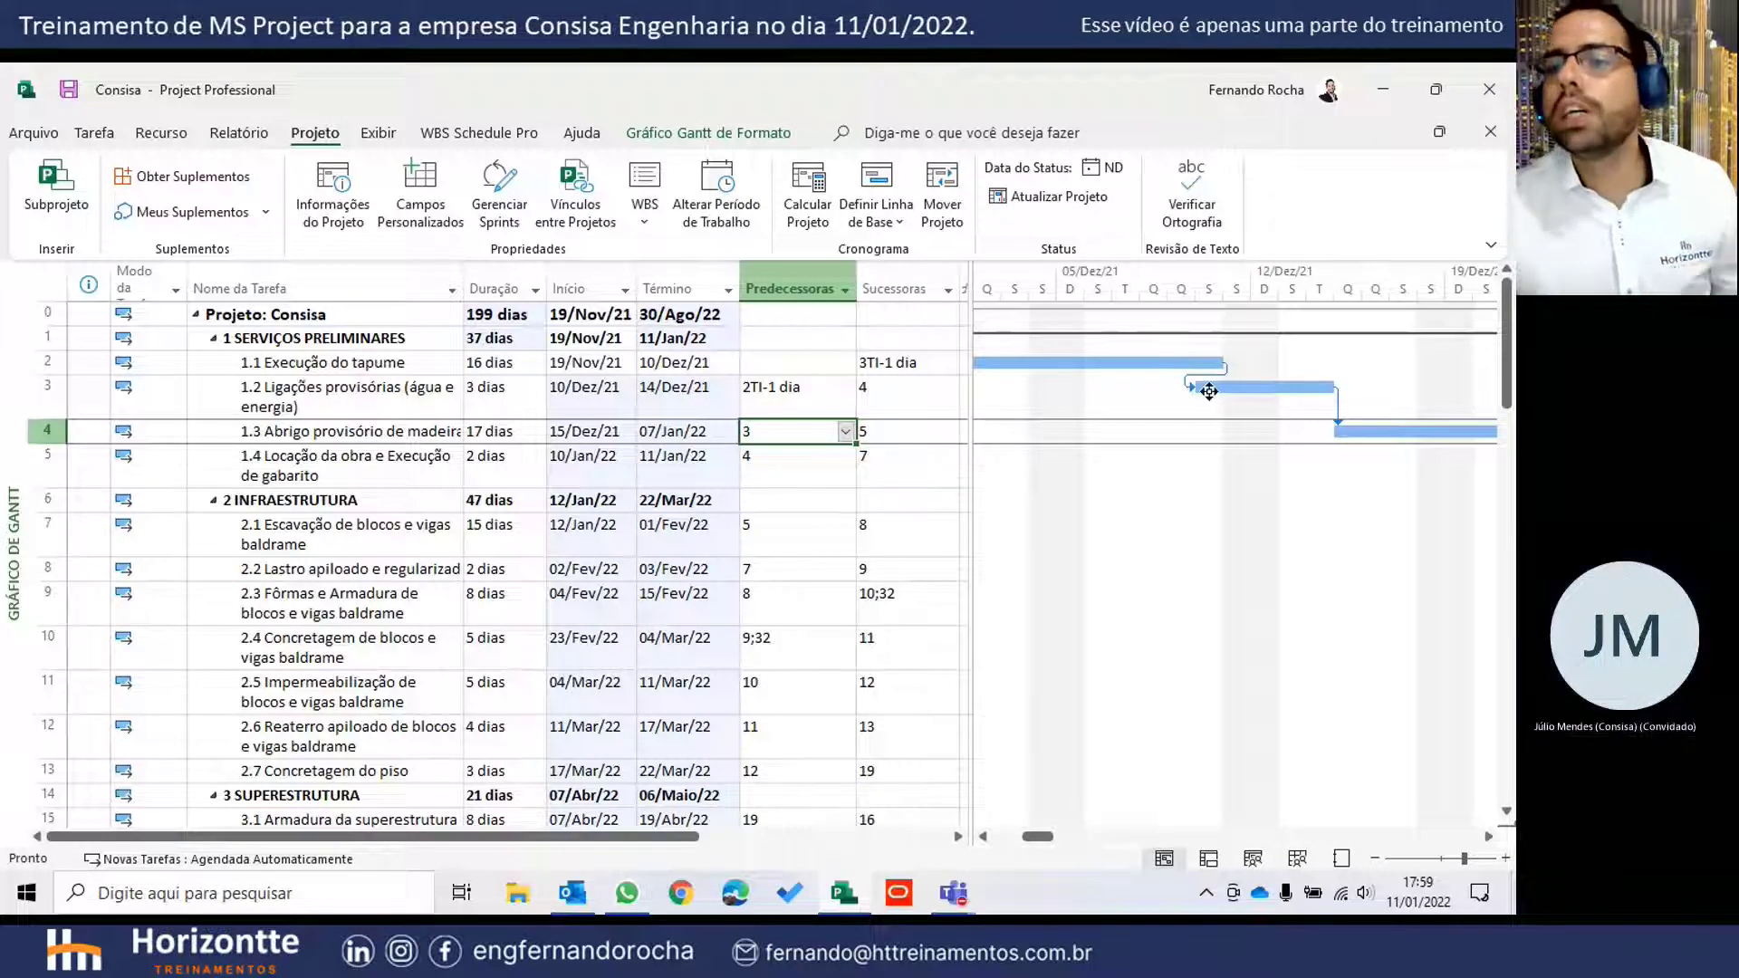
- Remove the TI link type from the predecessor of task 1.2 so that the entry reads 2-1 dia
{"action": "left_click", "coordinate": [761, 412]}
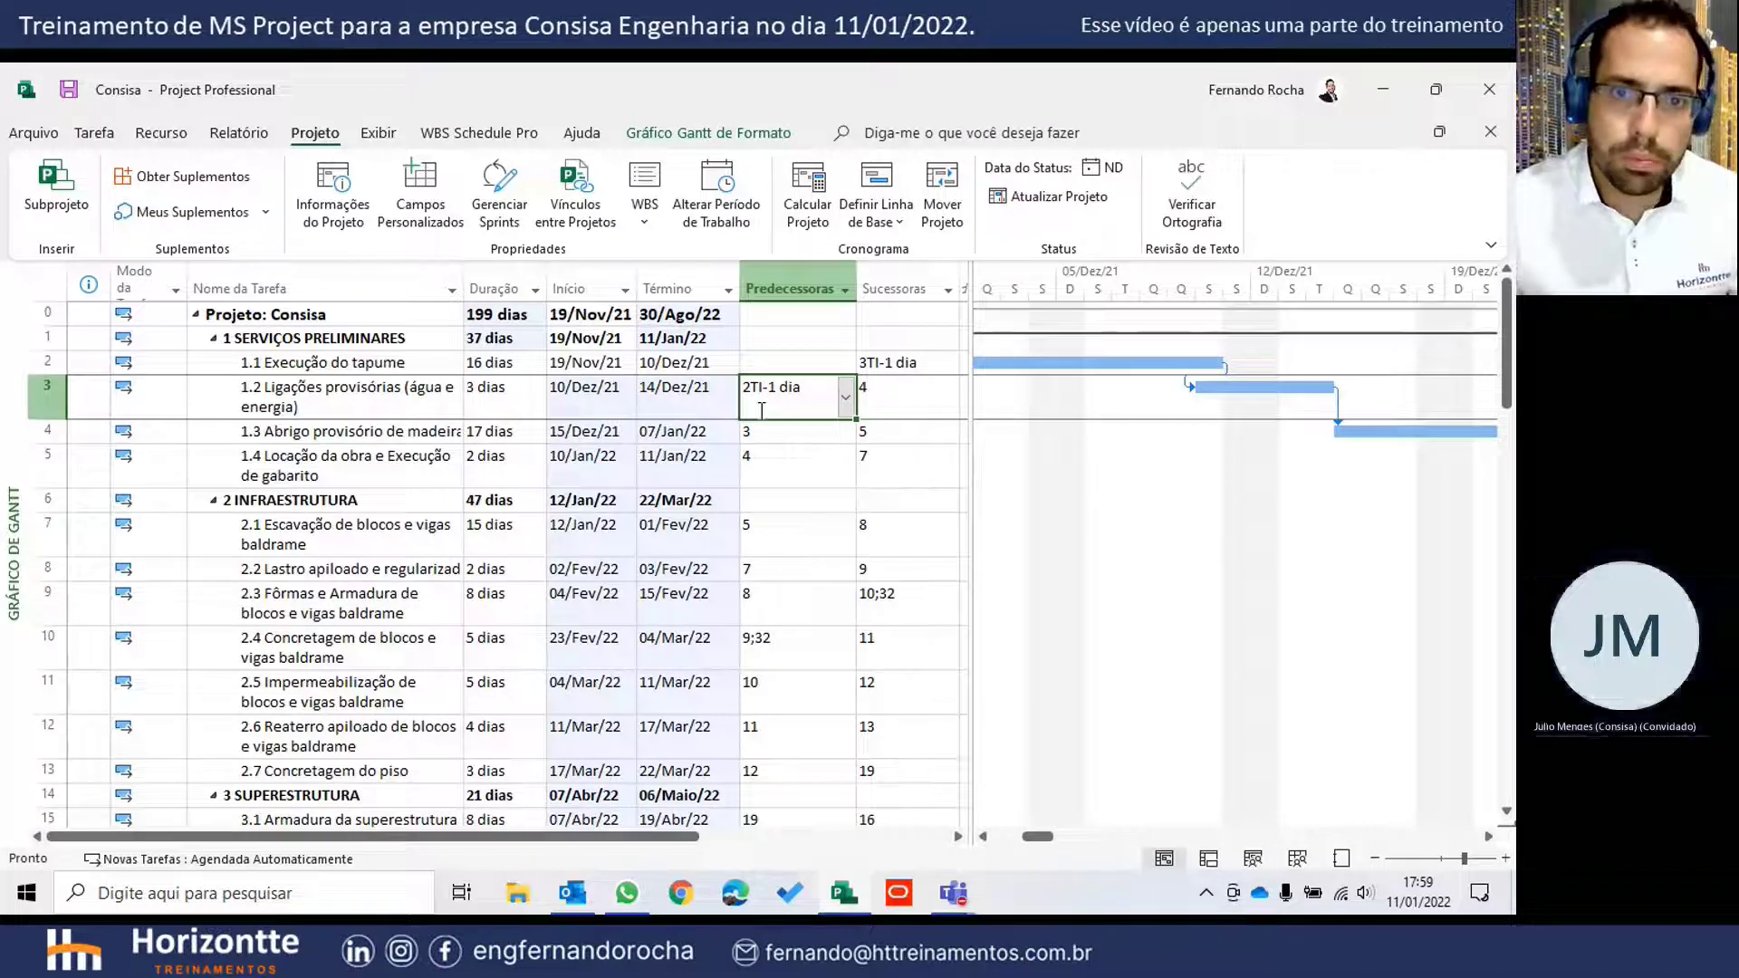
{"action": "left_click", "coordinate": [761, 390]}
{"action": "left_click_drag", "start_coordinate": [753, 386], "coordinate": [764, 386]}
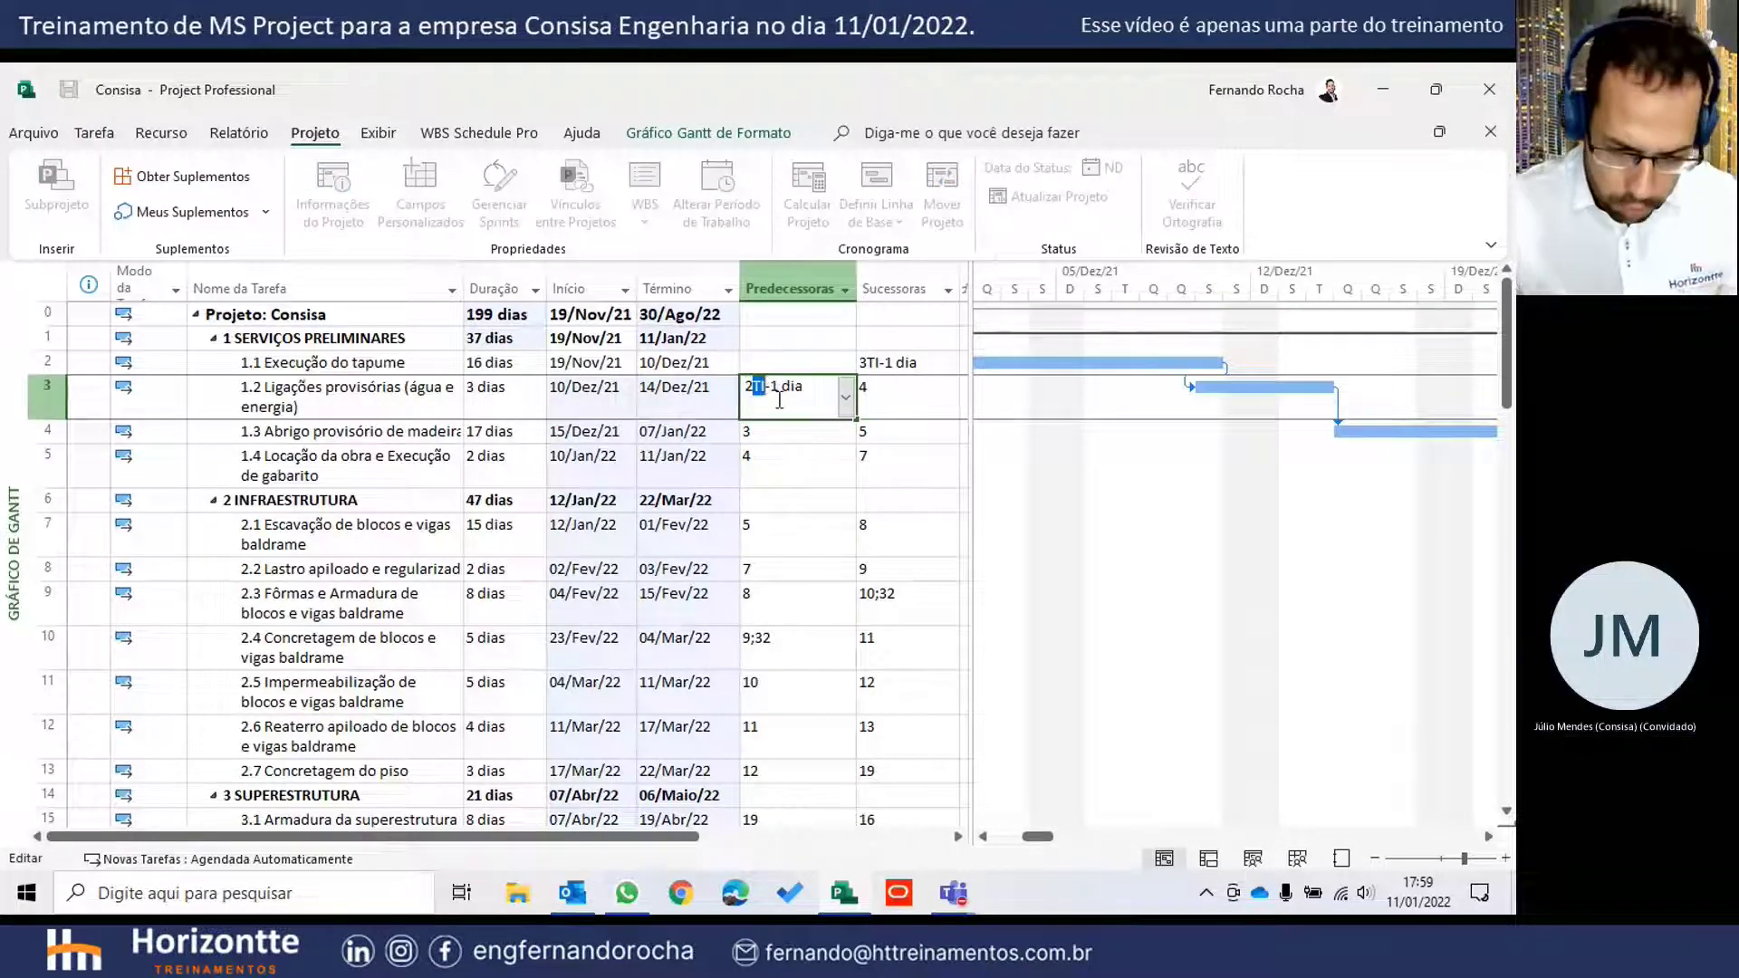
{"action": "key", "text": "Delete"}
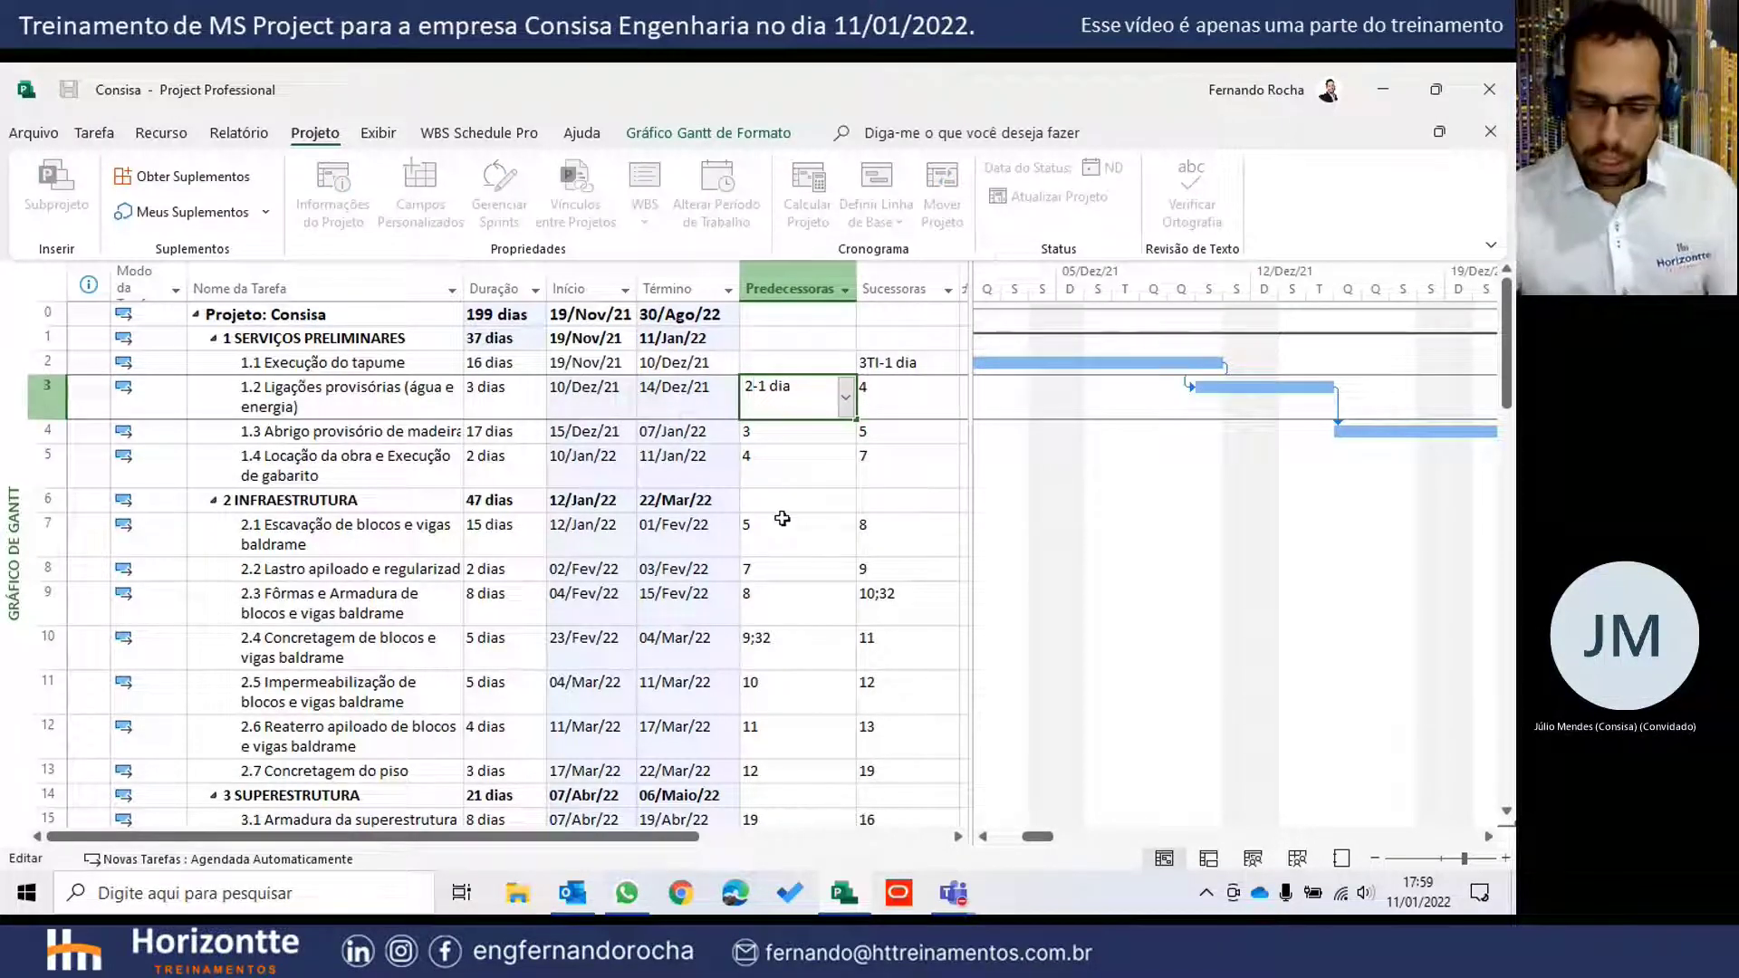
{"action": "left_click", "coordinate": [786, 514]}
{"action": "left_click", "coordinate": [790, 598]}
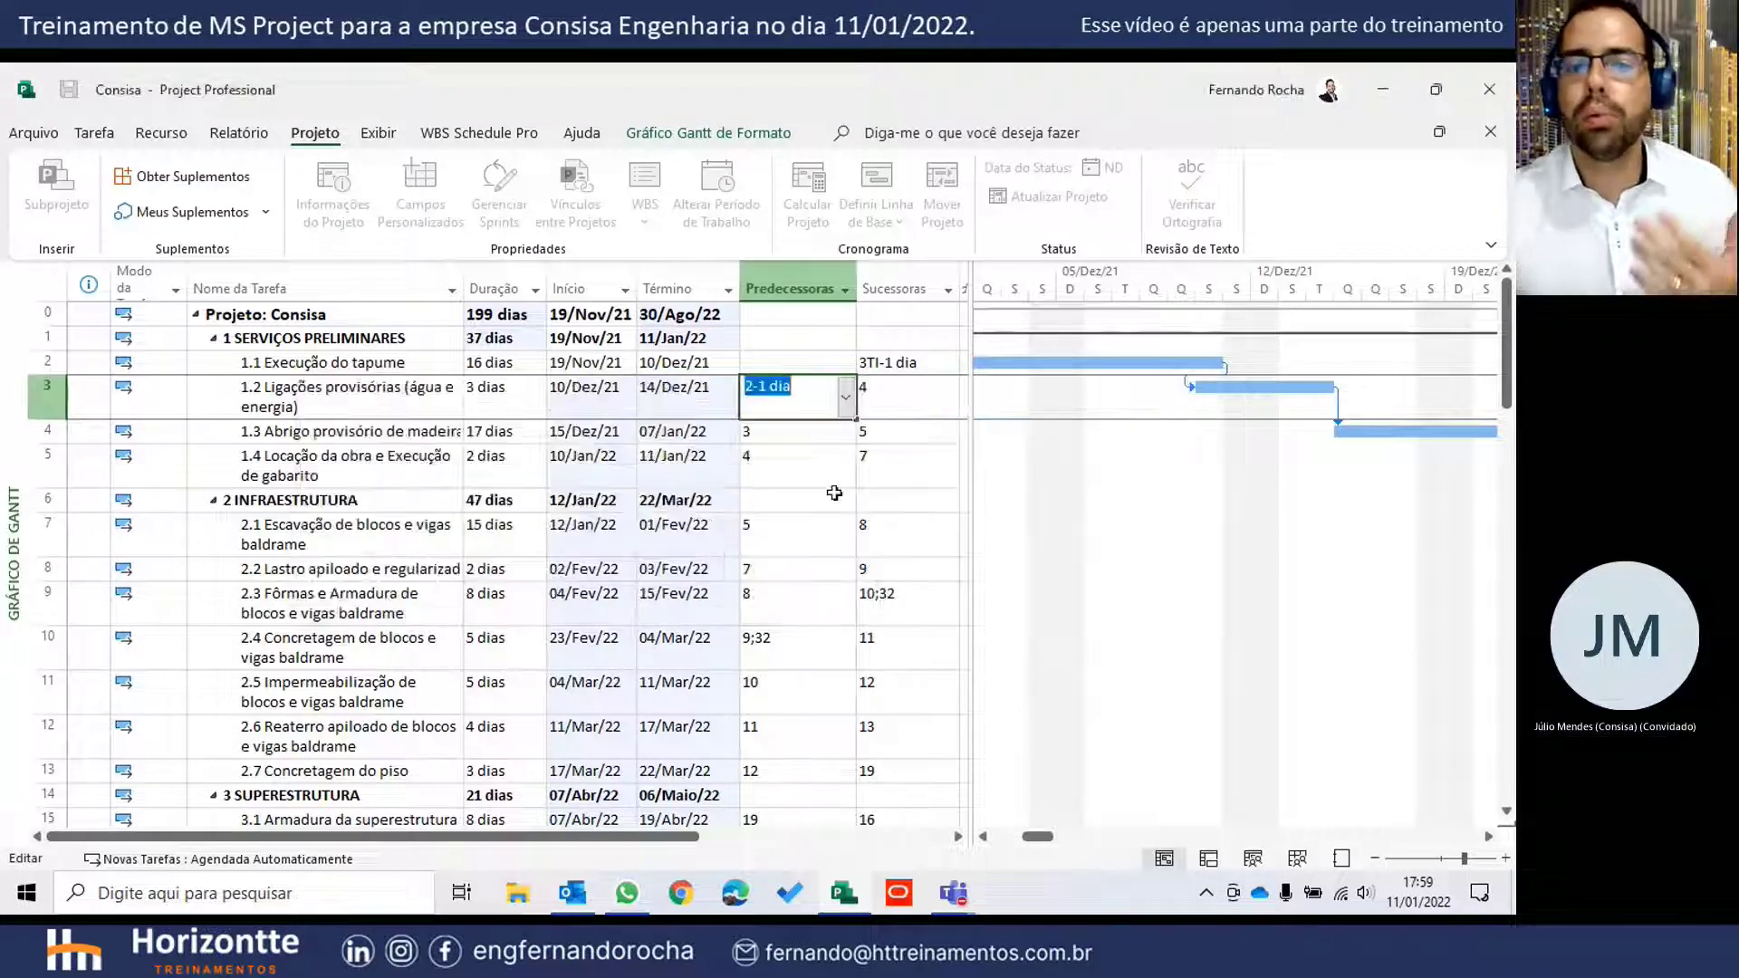
{"action": "left_click", "coordinate": [755, 385]}
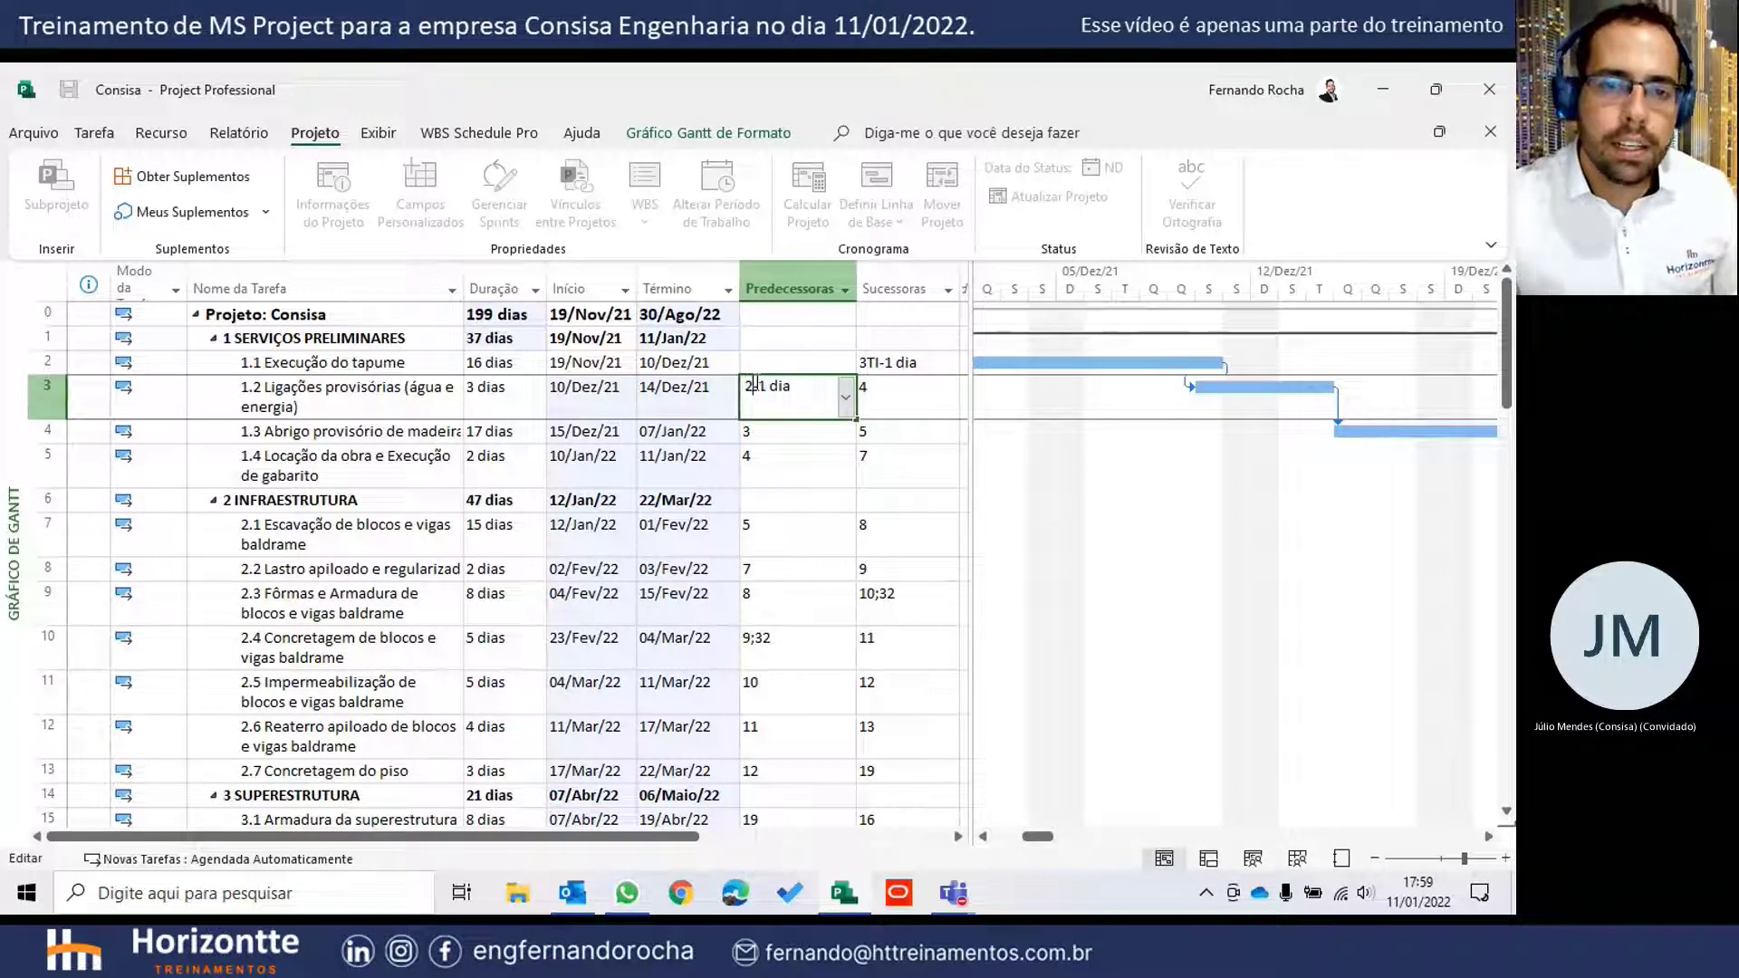
- Set the predecessor of task 1.2 Ligações provisórias to plain 2, dropping the one-day lead
{"action": "type", "text": "TI"}
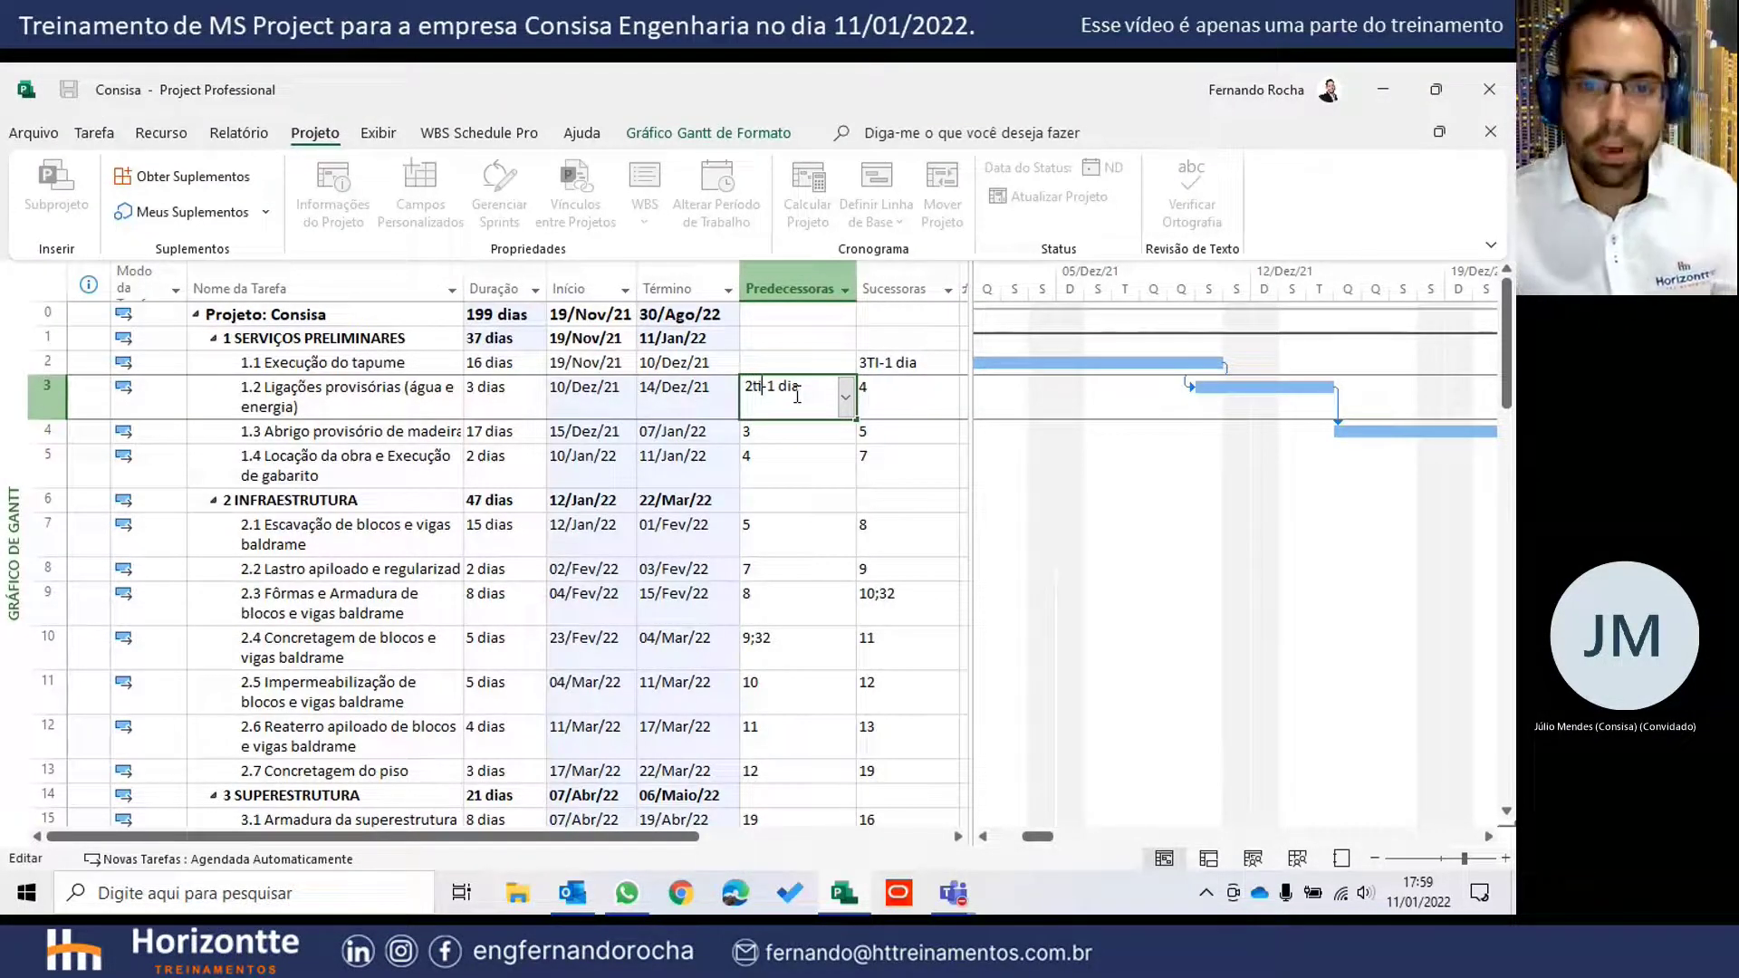
{"action": "key", "text": "Return"}
{"action": "left_click", "coordinate": [790, 389]}
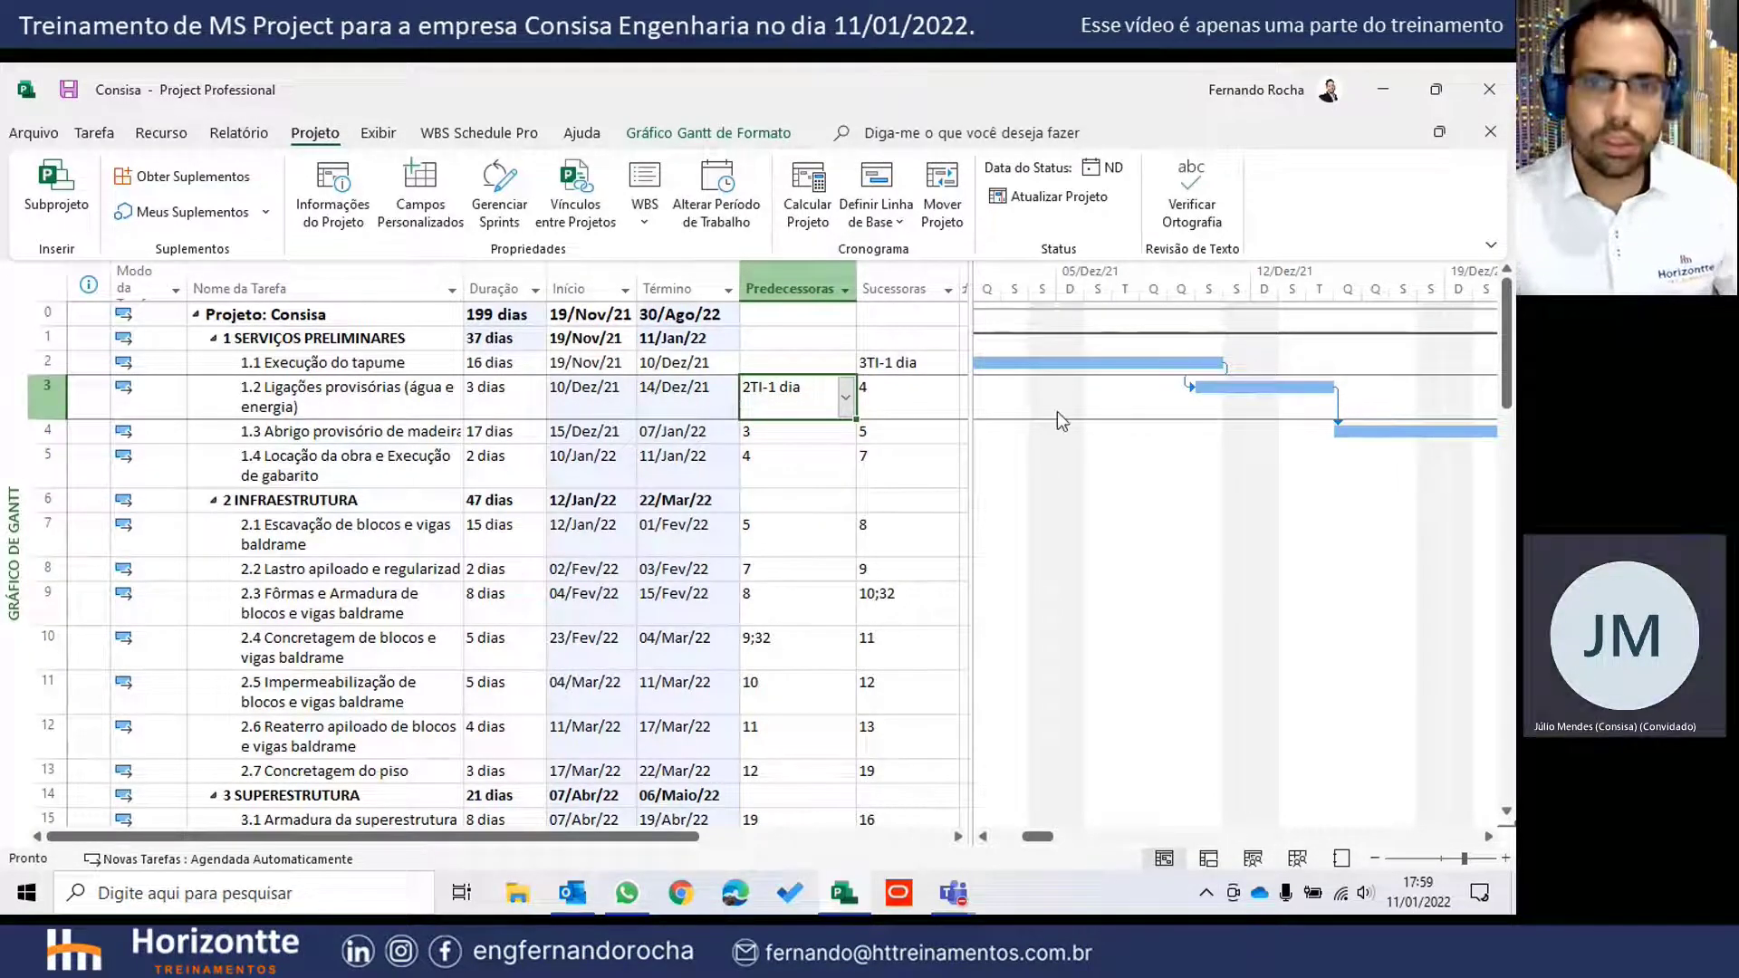
{"action": "type", "text": "2"}
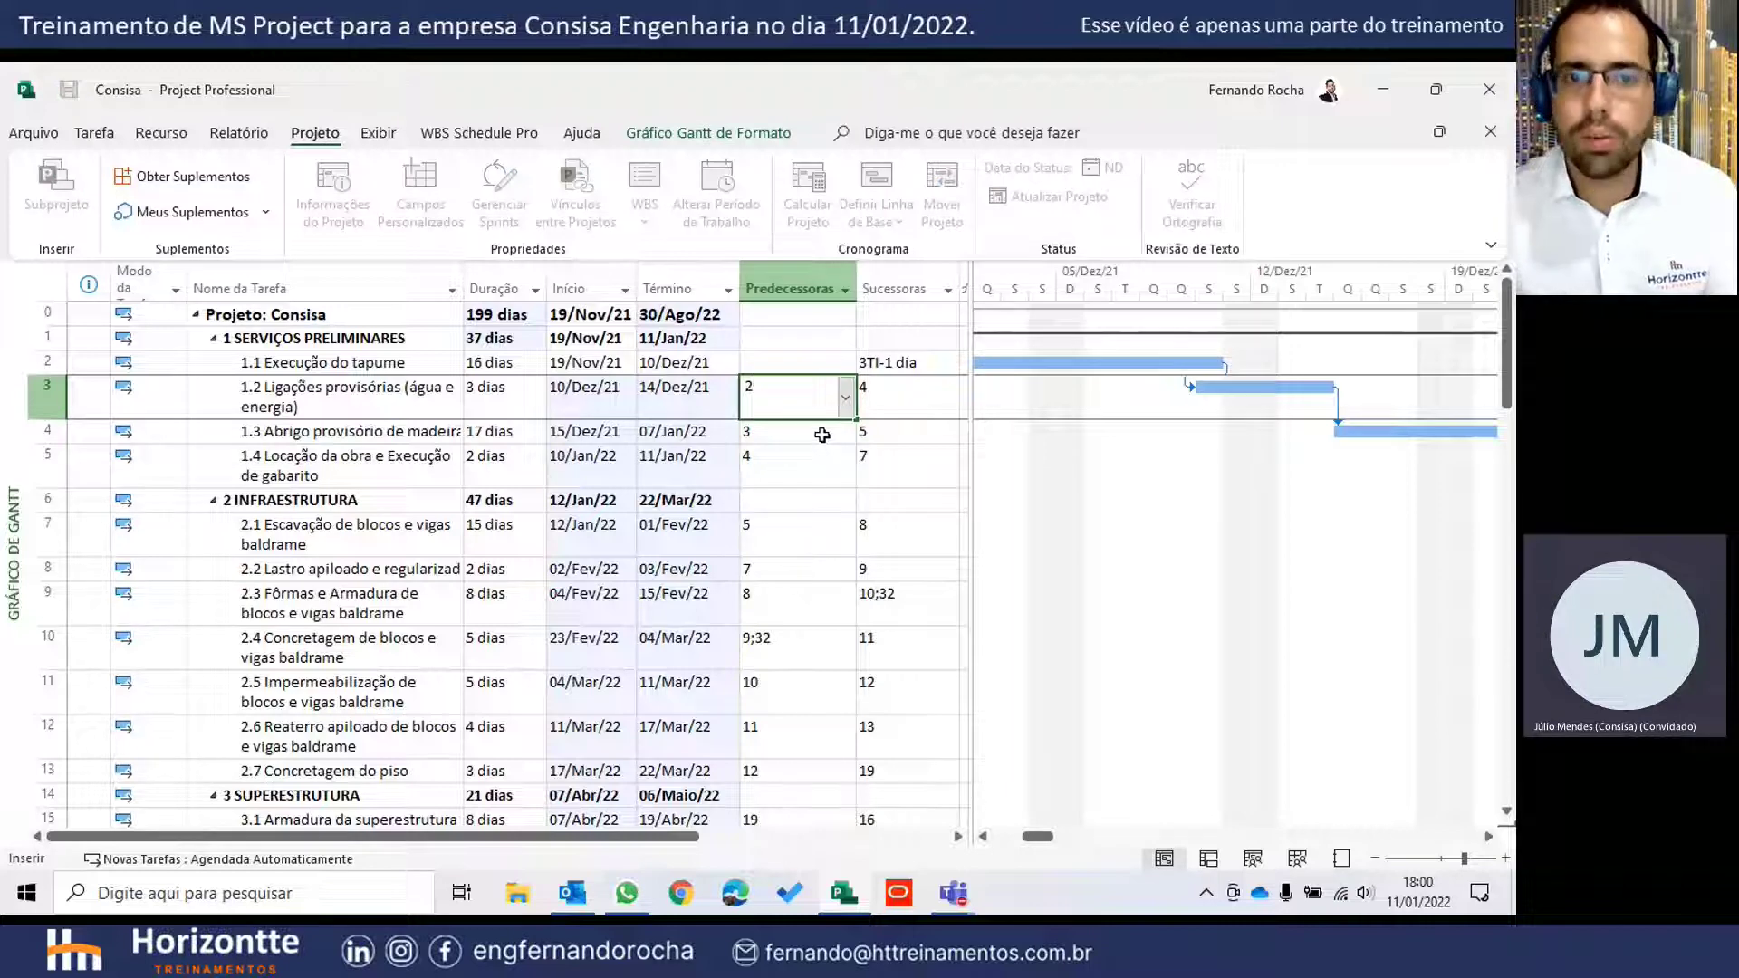
{"action": "key", "text": "Return"}
{"action": "left_click", "coordinate": [792, 402]}
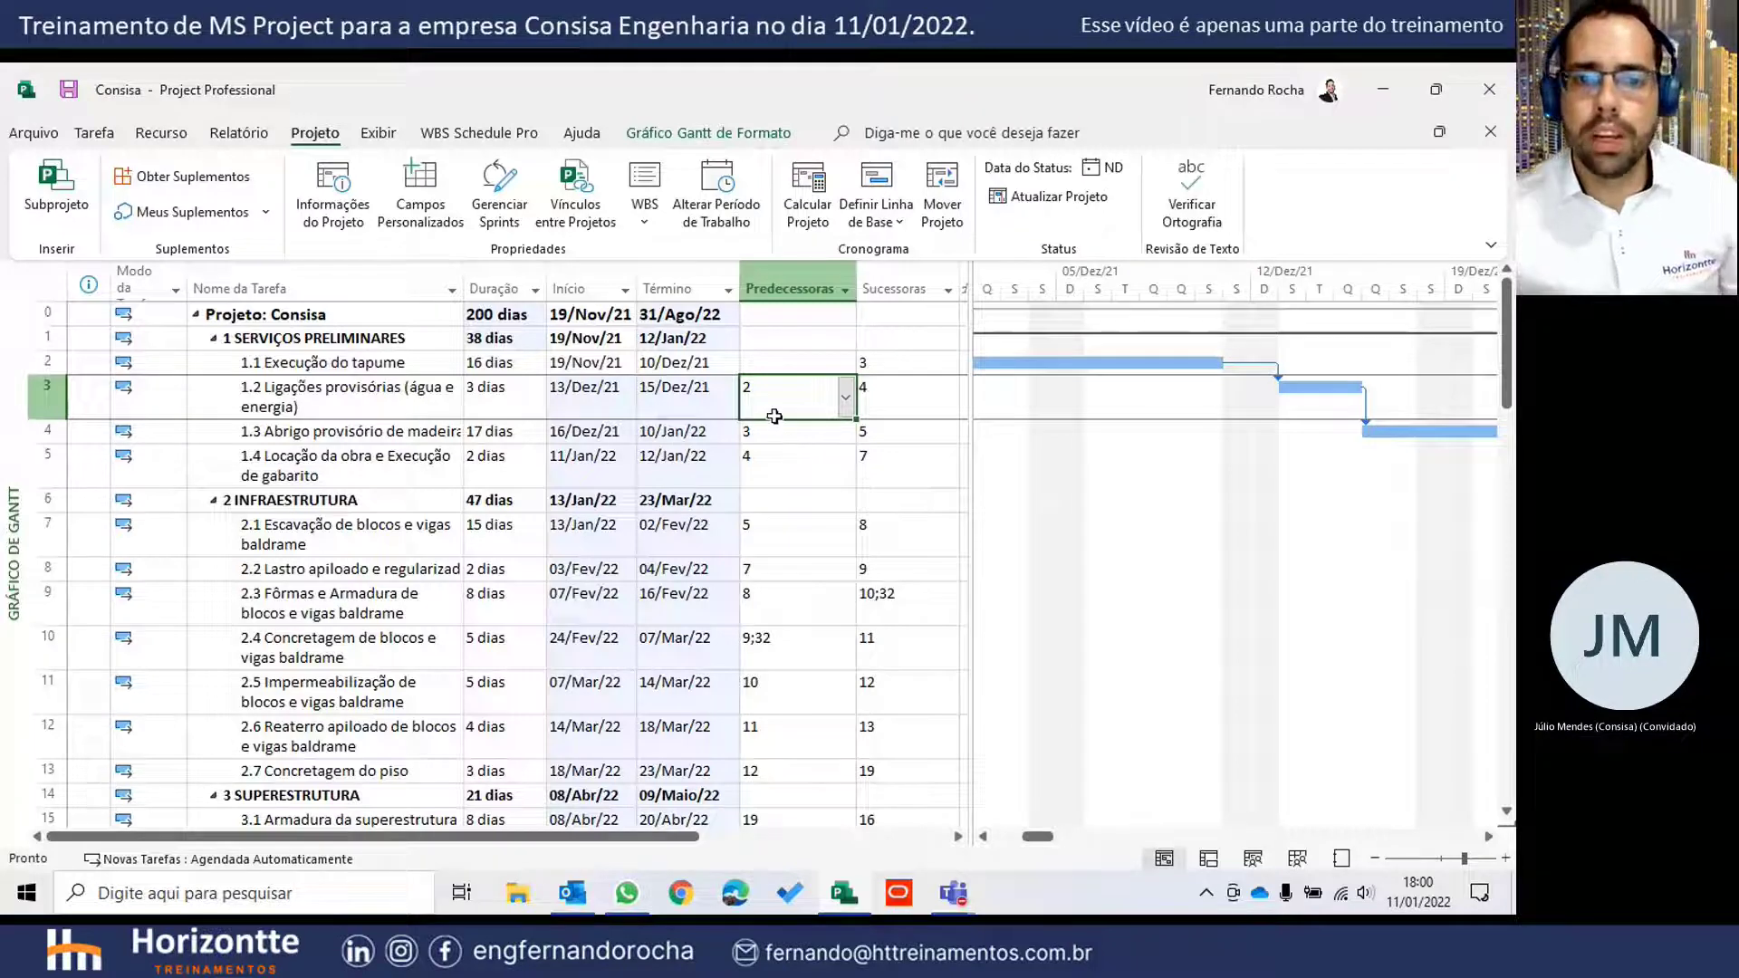
- Examine the Início and Término columns, the dates of task 1.2, and the start date and duration of task 1.1
{"action": "left_click_drag", "start_coordinate": [589, 288], "coordinate": [712, 290]}
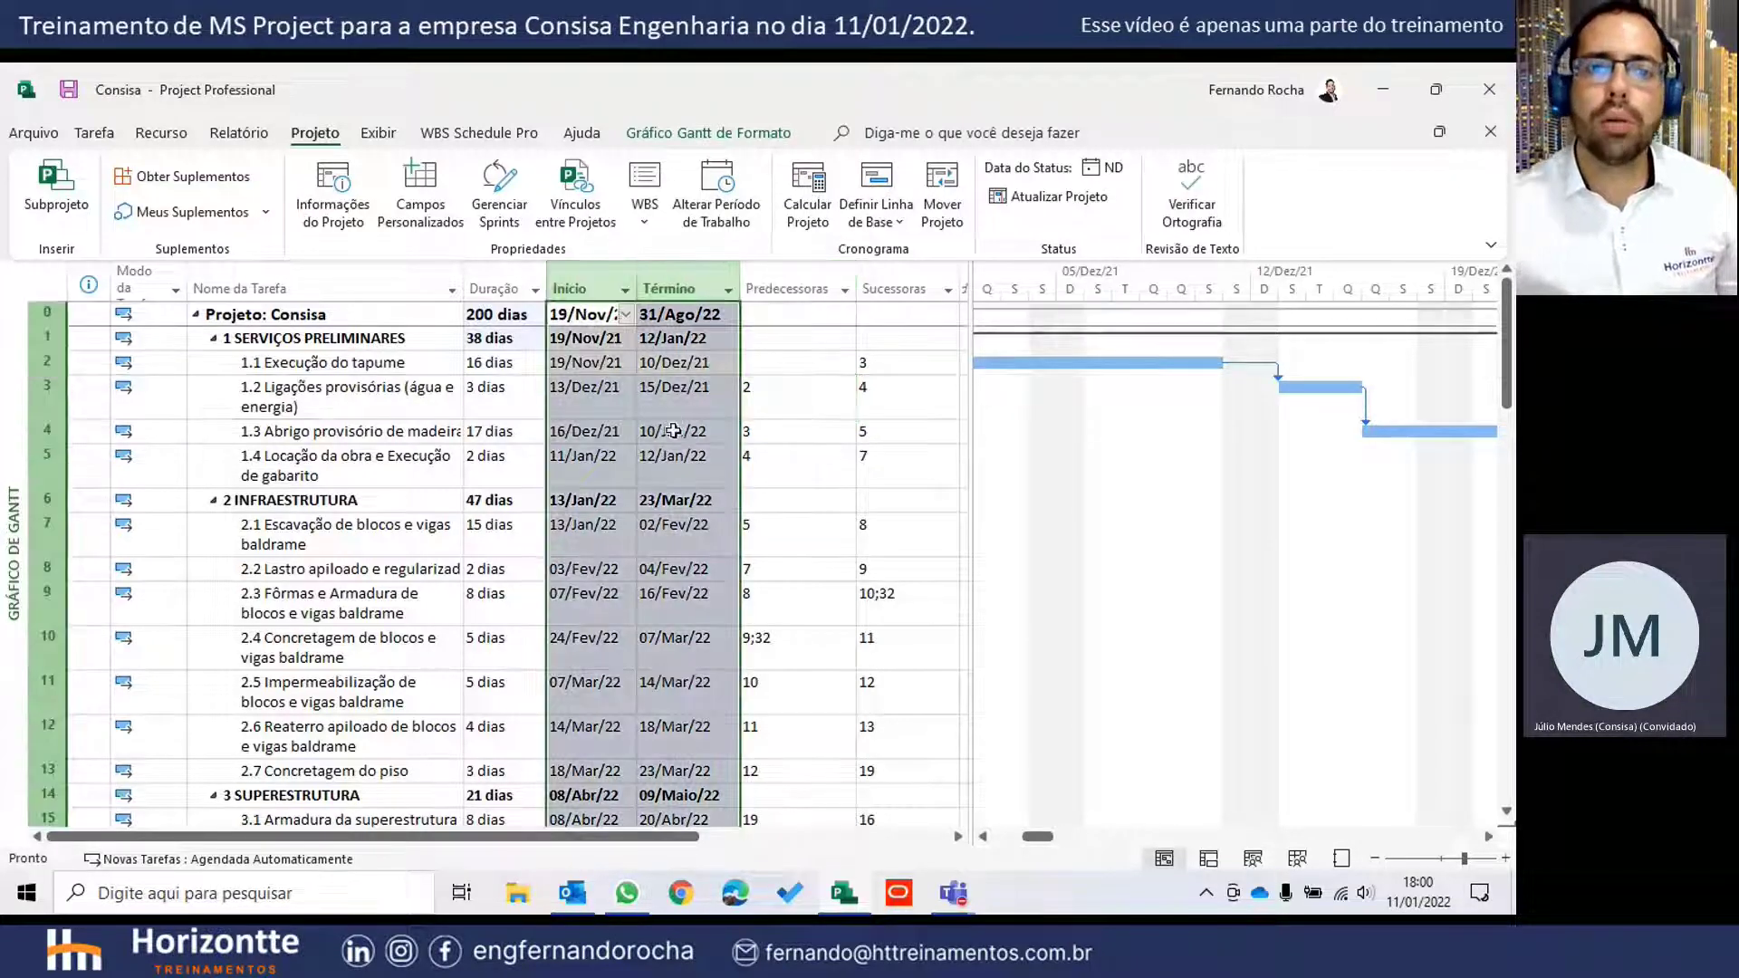
{"action": "left_click", "coordinate": [775, 399]}
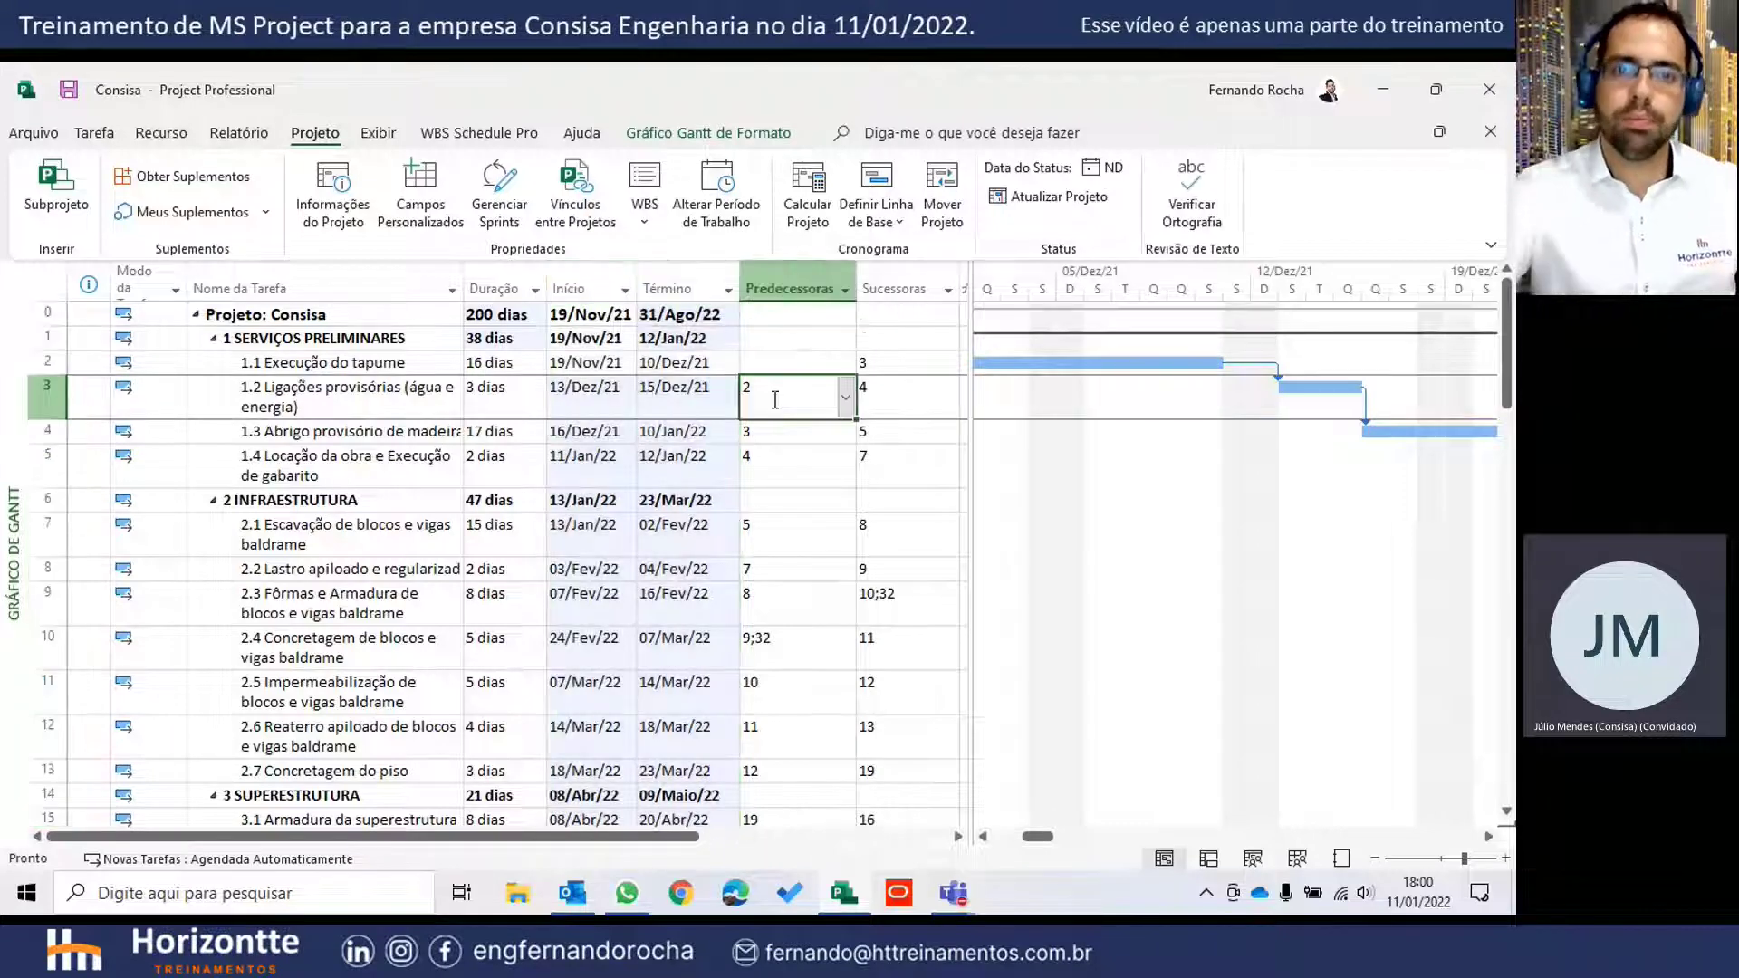
{"action": "left_click", "coordinate": [584, 392]}
{"action": "left_click", "coordinate": [697, 412]}
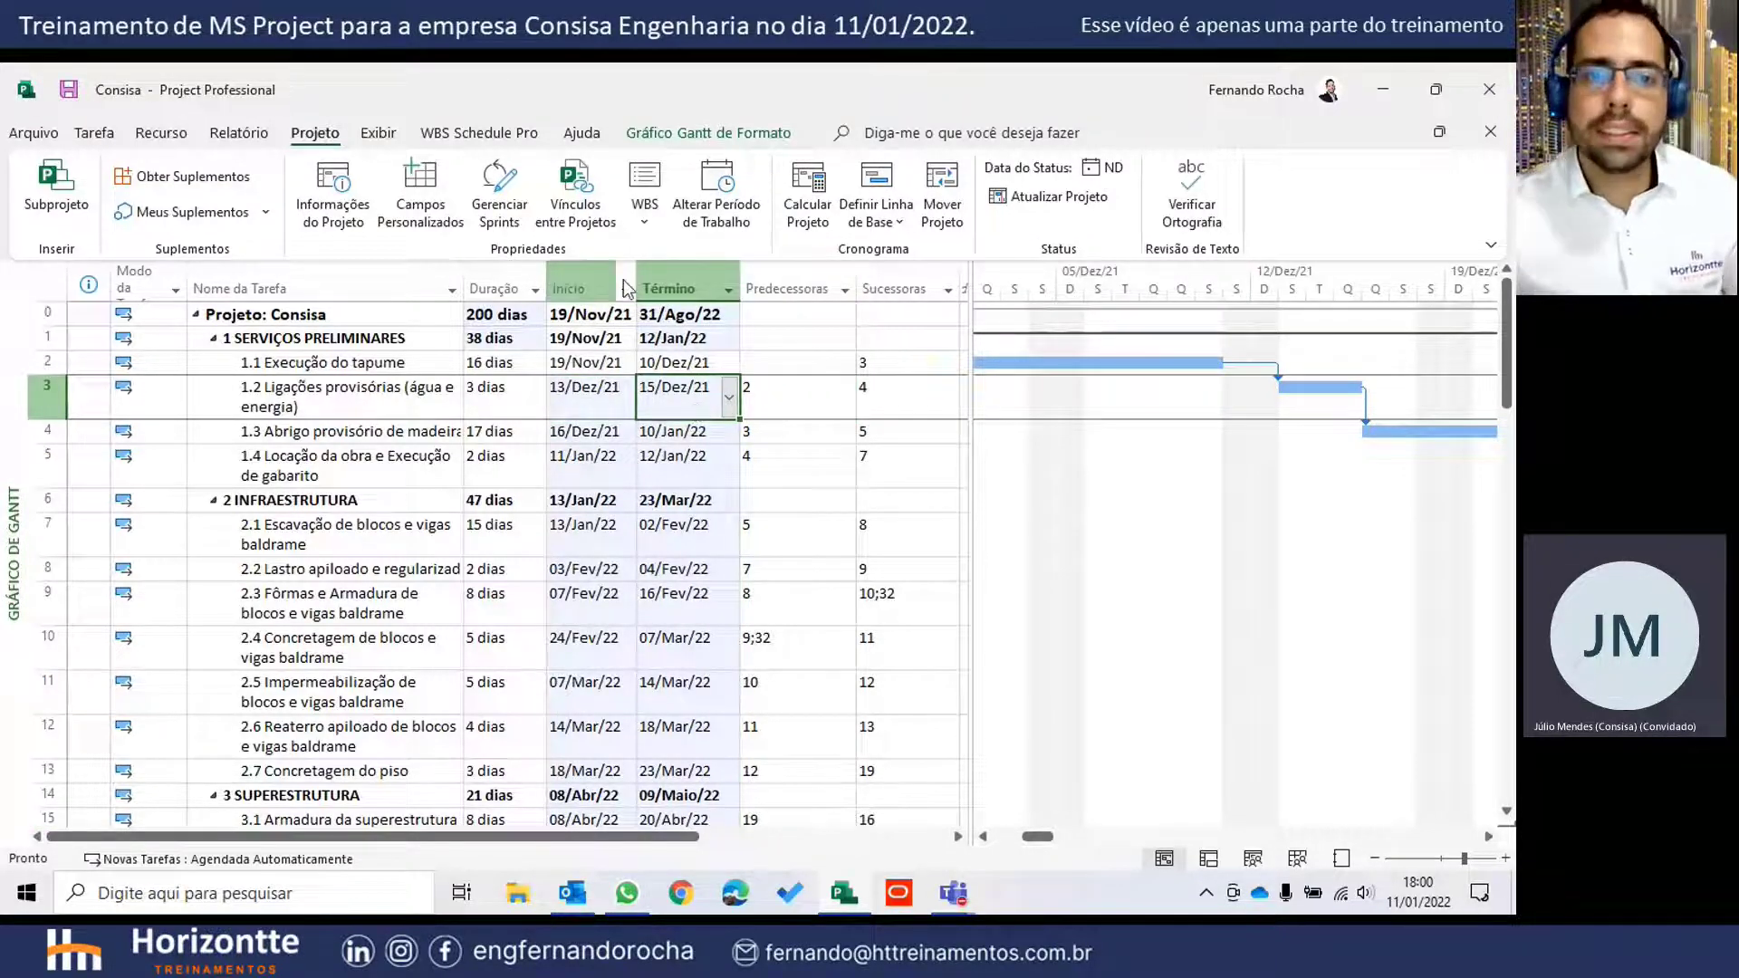
{"action": "left_click_drag", "start_coordinate": [623, 288], "coordinate": [670, 288]}
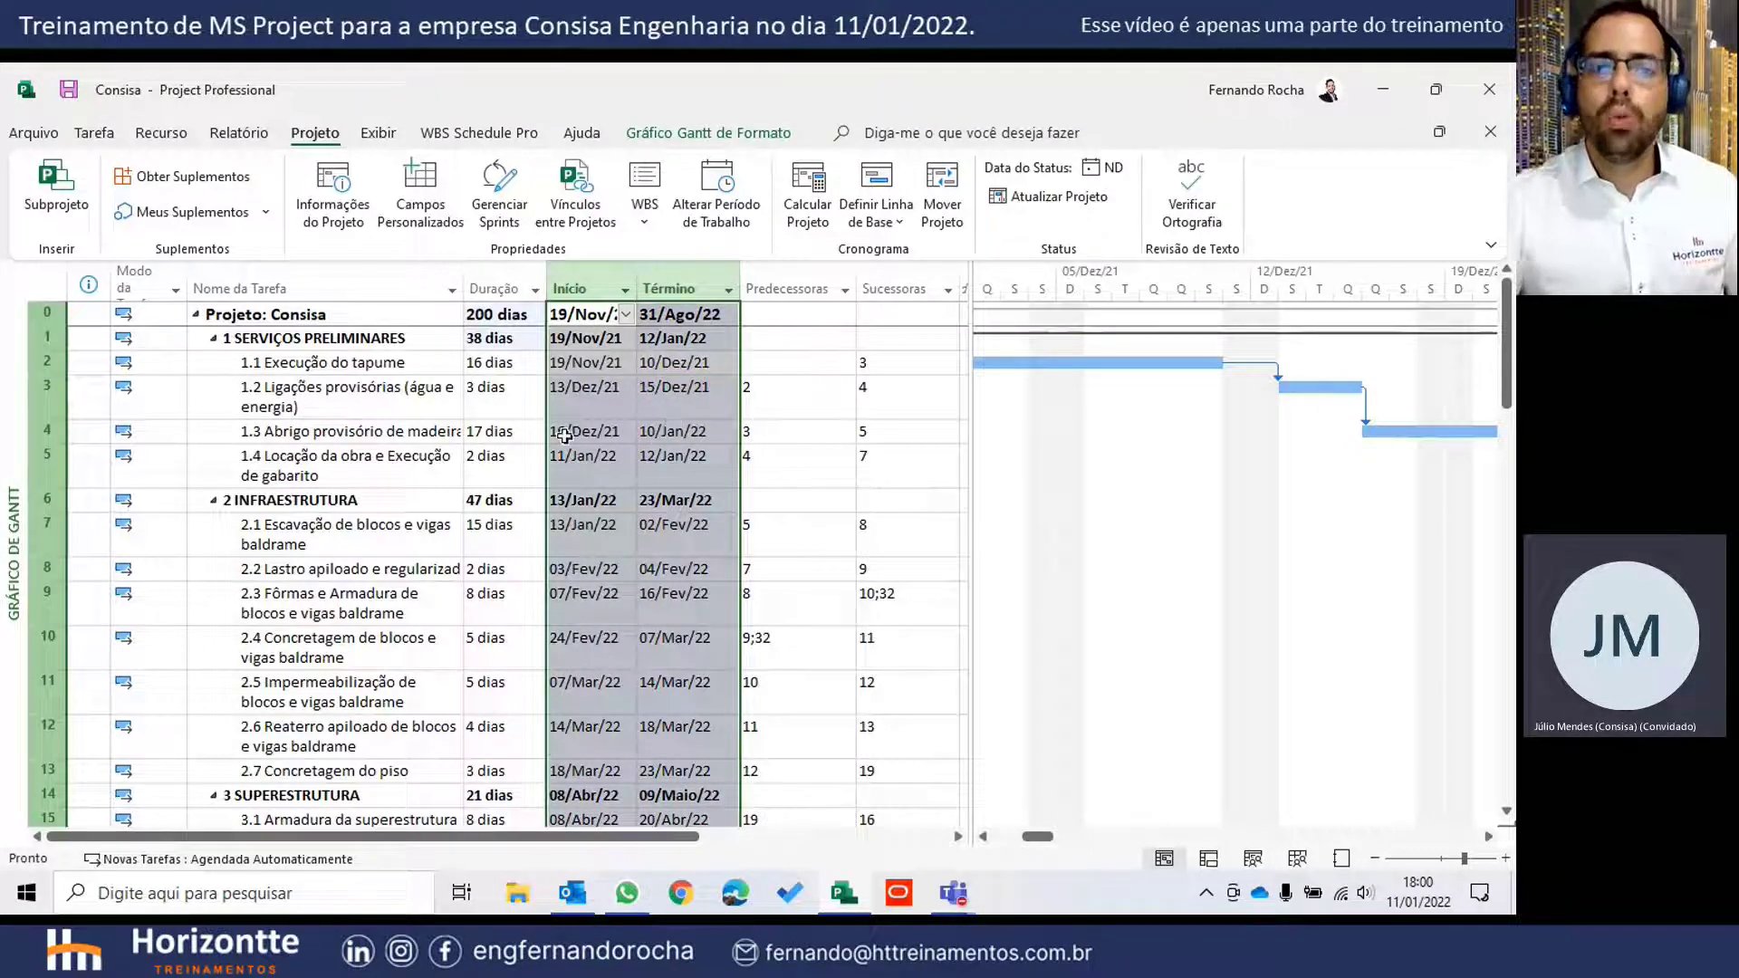
{"action": "left_click", "coordinate": [593, 364]}
{"action": "left_click", "coordinate": [526, 363]}
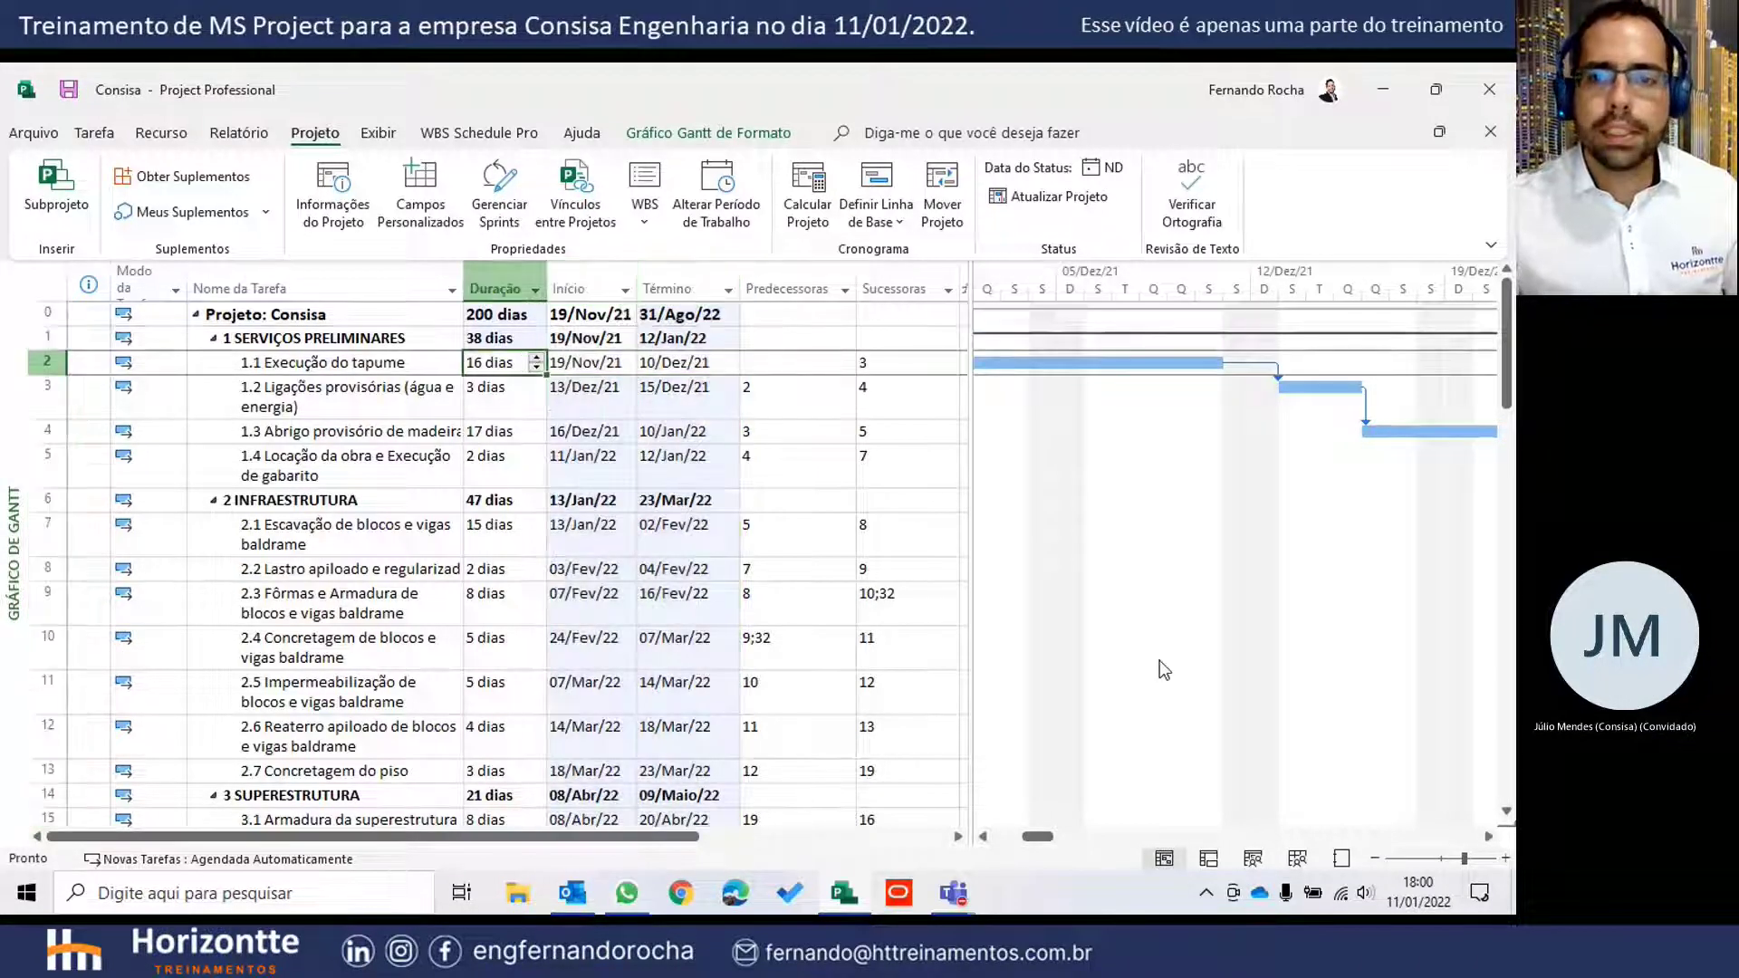
- Scroll the Gantt chart to the bar of task 1.1 Execução do tapume and widen the chart area
{"action": "left_click", "coordinate": [93, 133]}
{"action": "left_click", "coordinate": [1437, 194]}
{"action": "left_click", "coordinate": [1363, 294]}
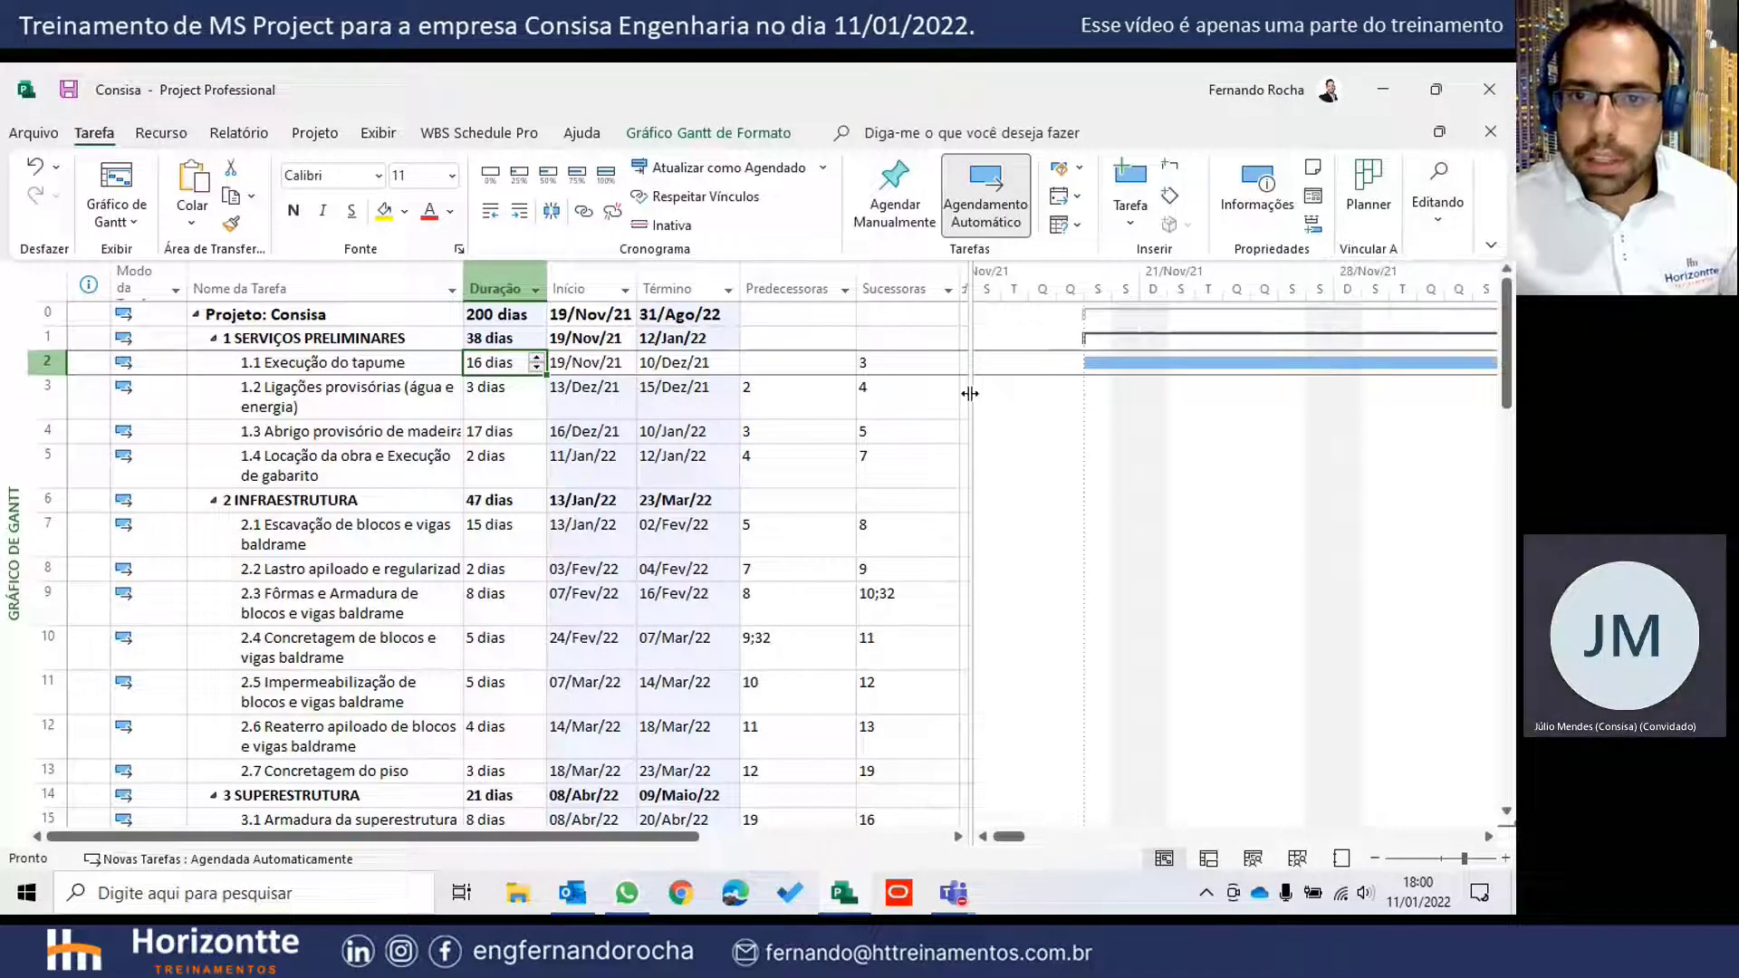
{"action": "left_click_drag", "start_coordinate": [972, 403], "coordinate": [859, 404]}
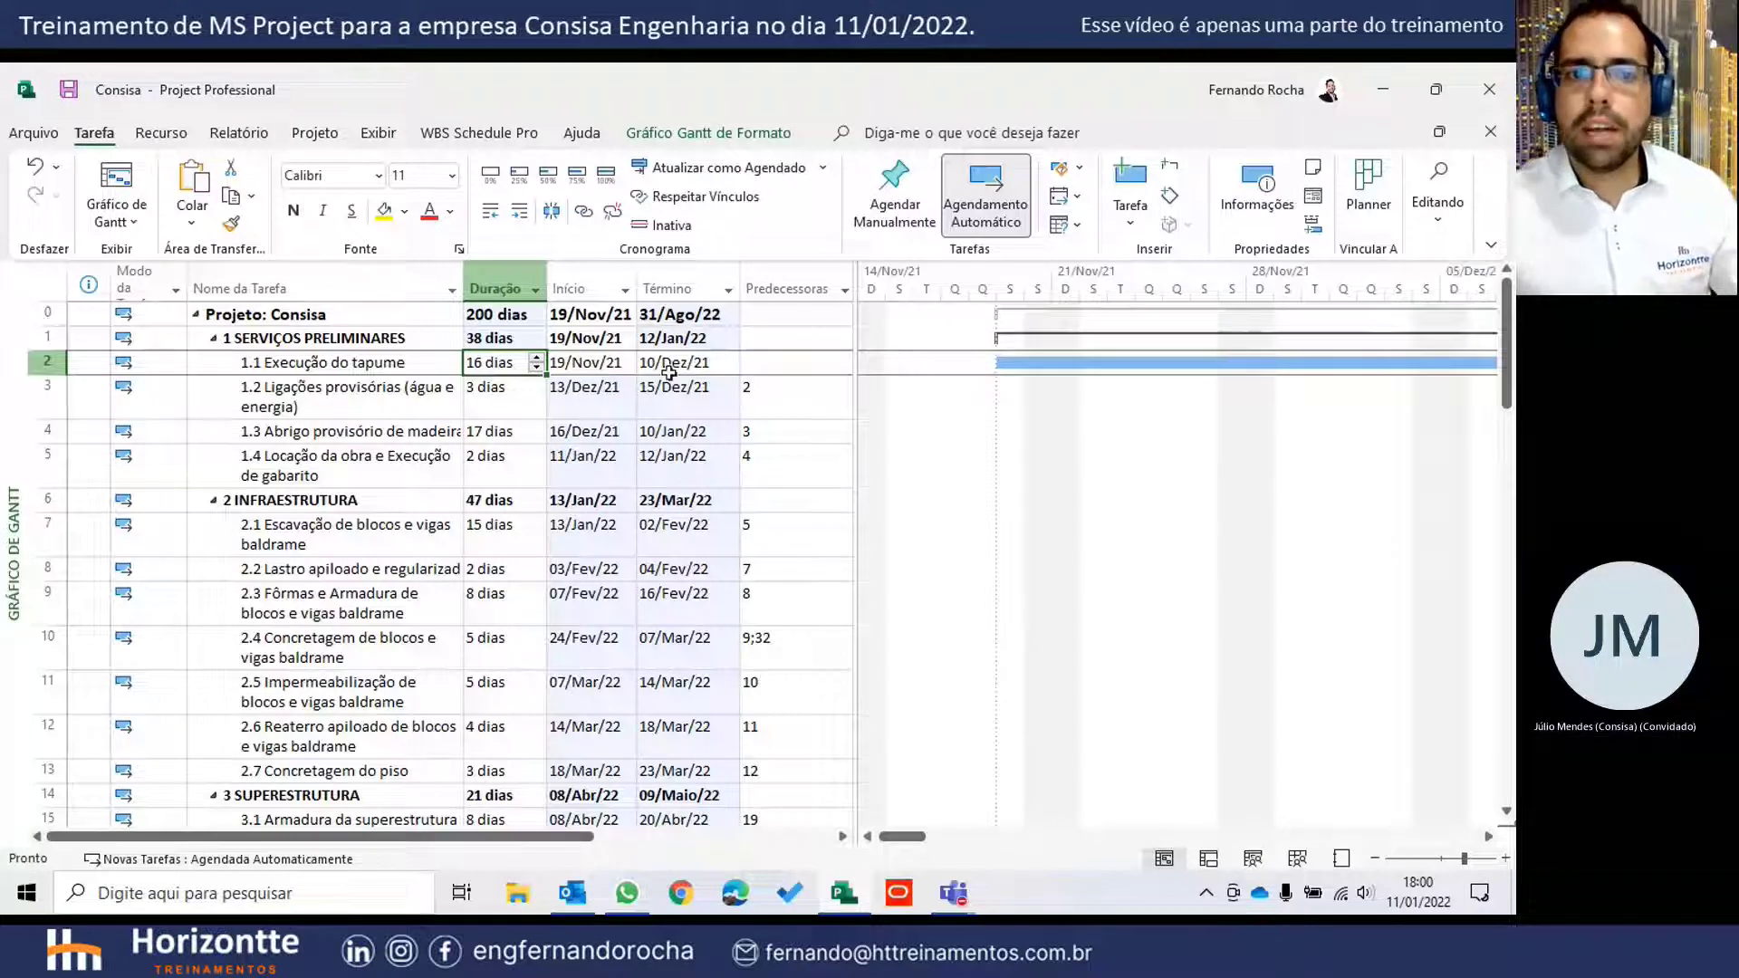
- Examine how start date, duration and finish date relate for tasks 1.1 and 1.2, and check the dates of the following tasks
{"action": "left_click", "coordinate": [589, 365]}
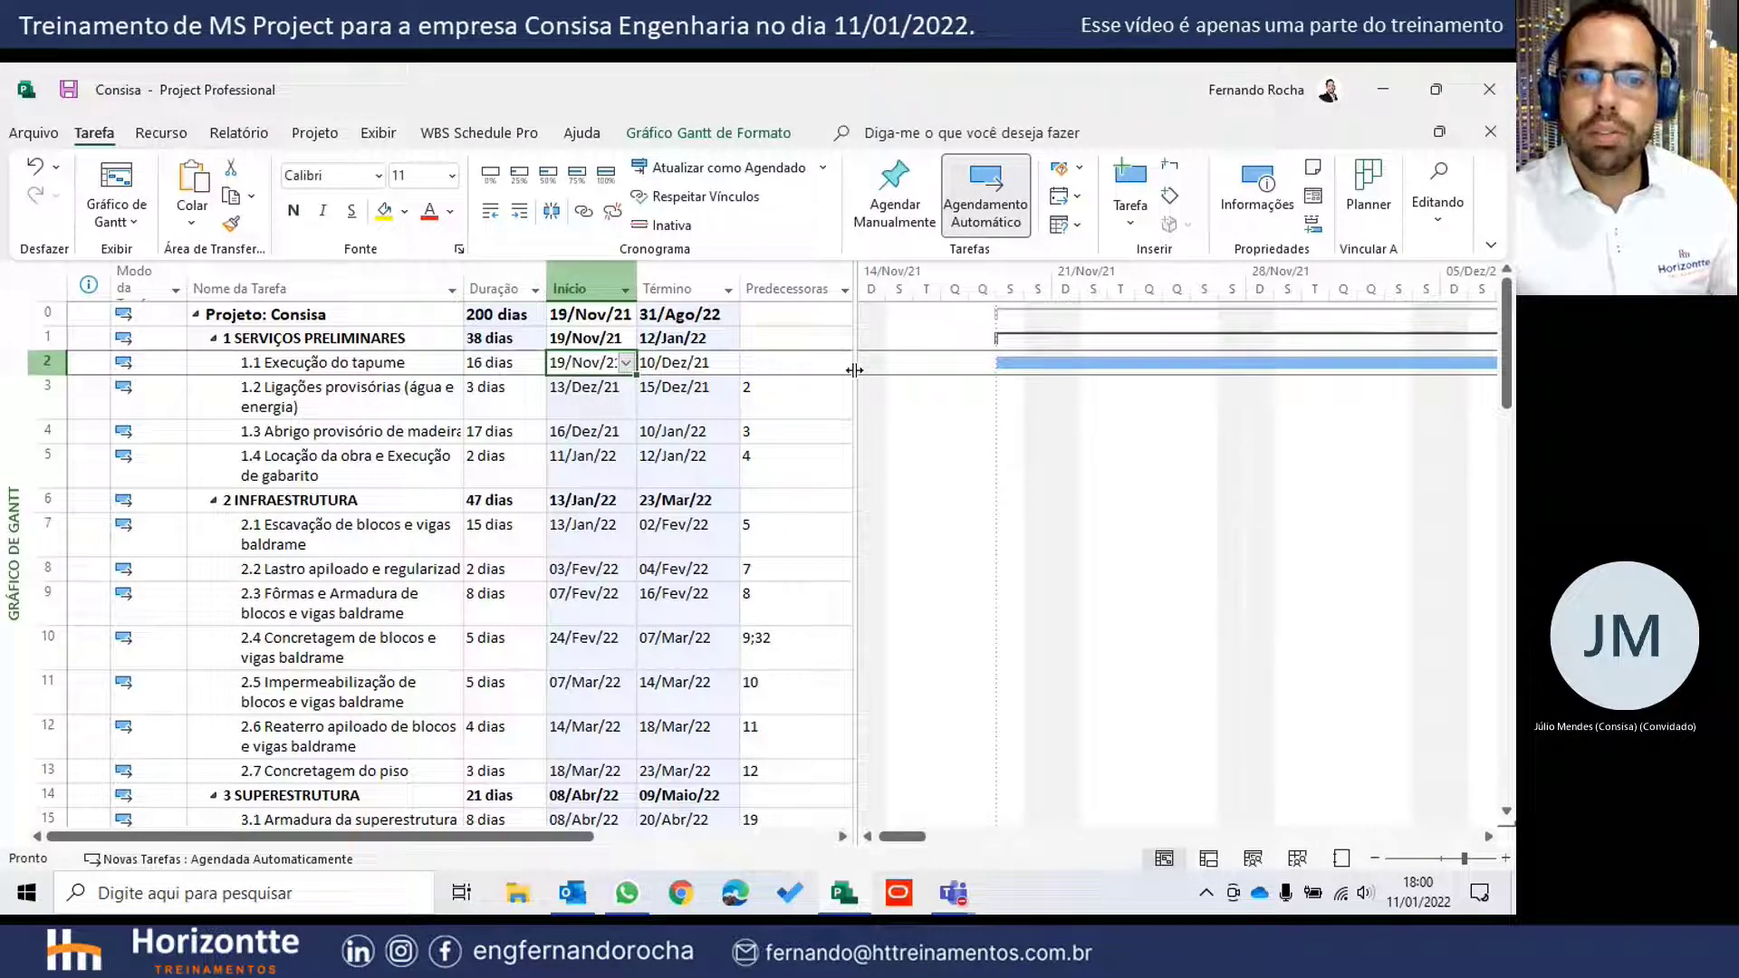
{"action": "left_click", "coordinate": [503, 362]}
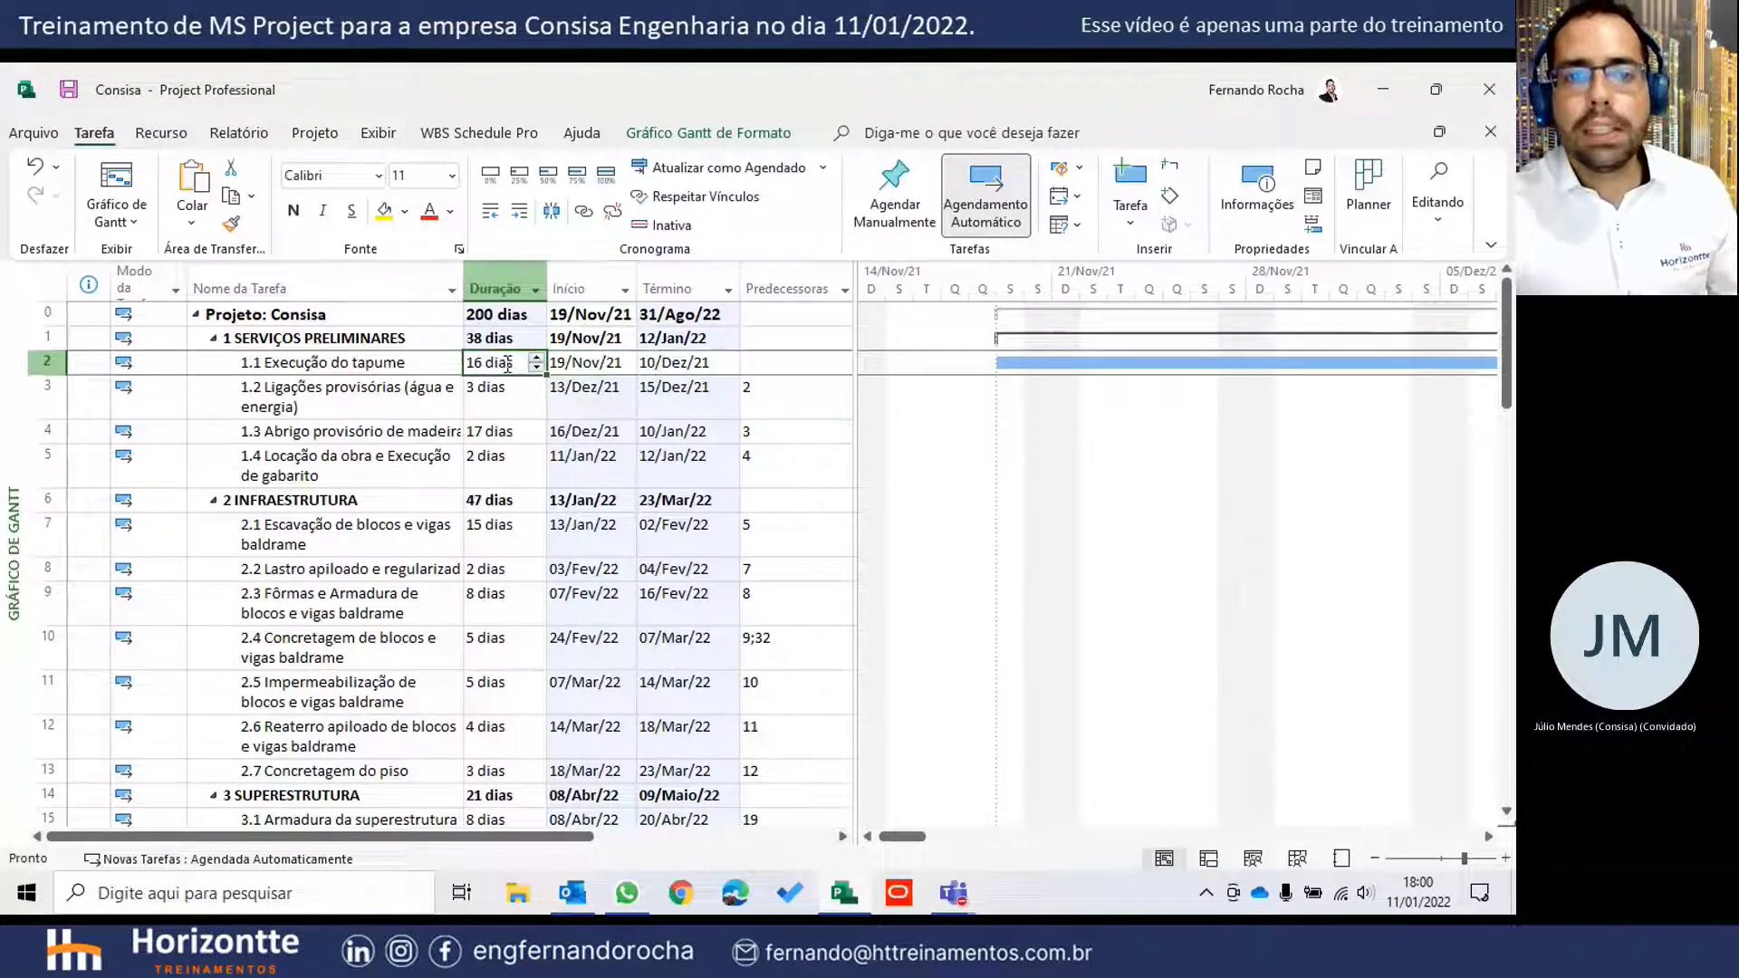
{"action": "left_click", "coordinate": [686, 361]}
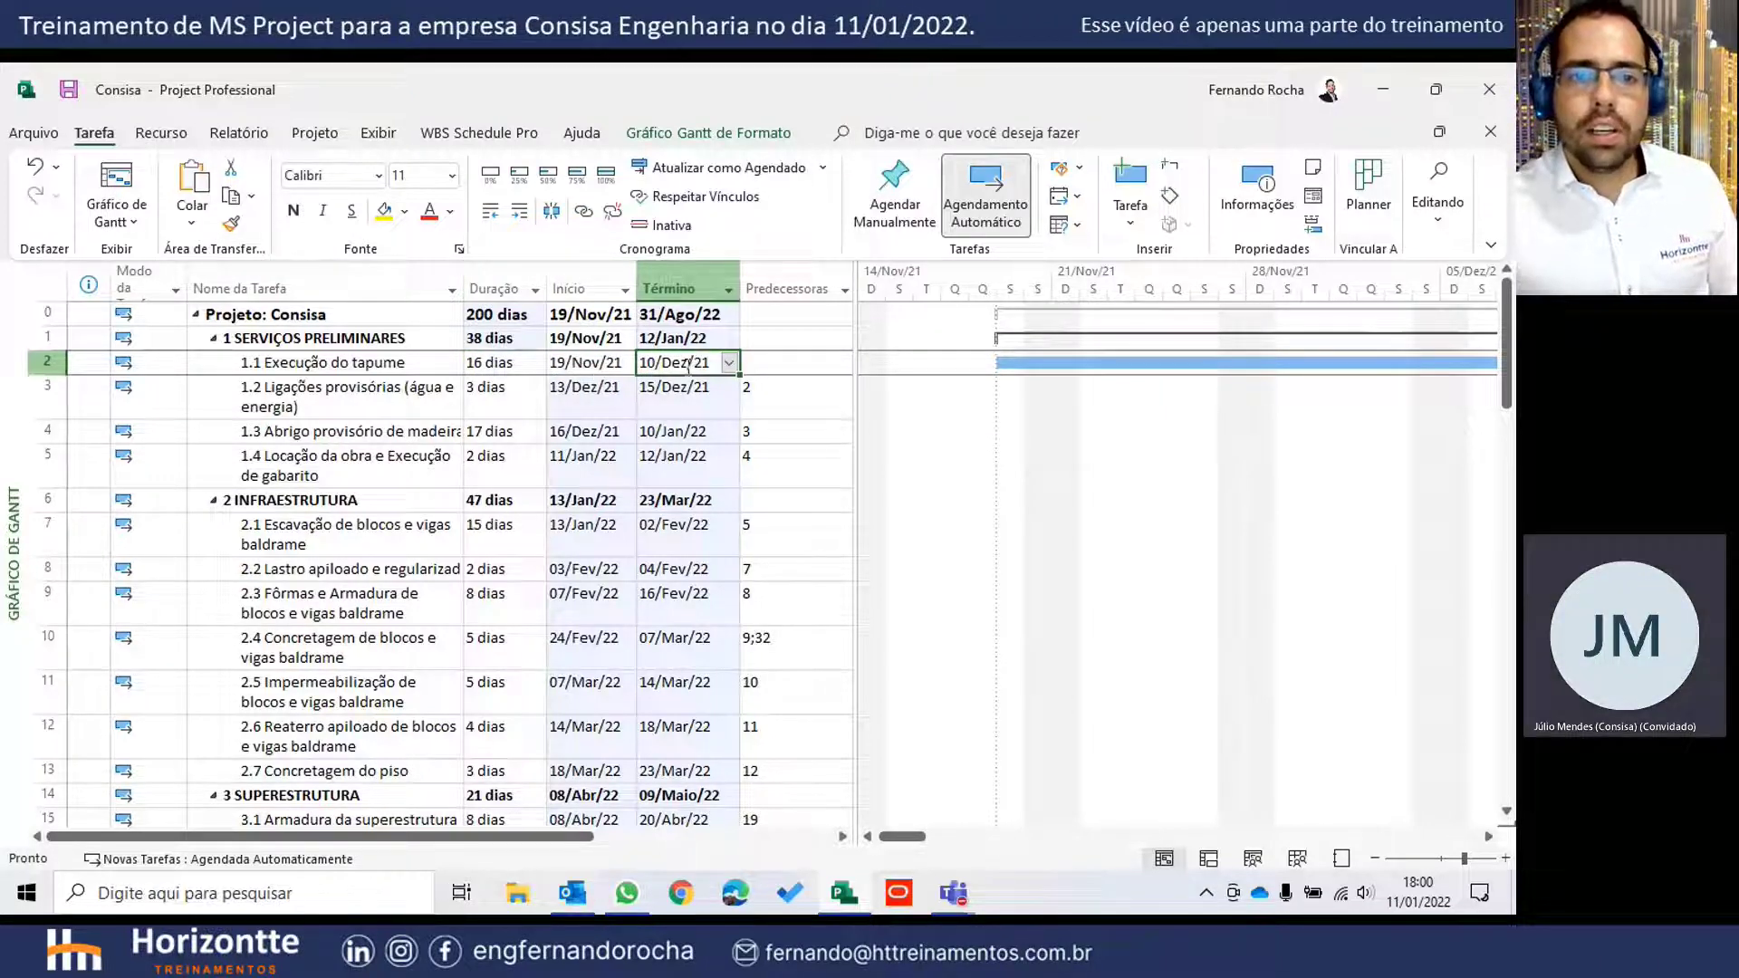
{"action": "left_click", "coordinate": [605, 391]}
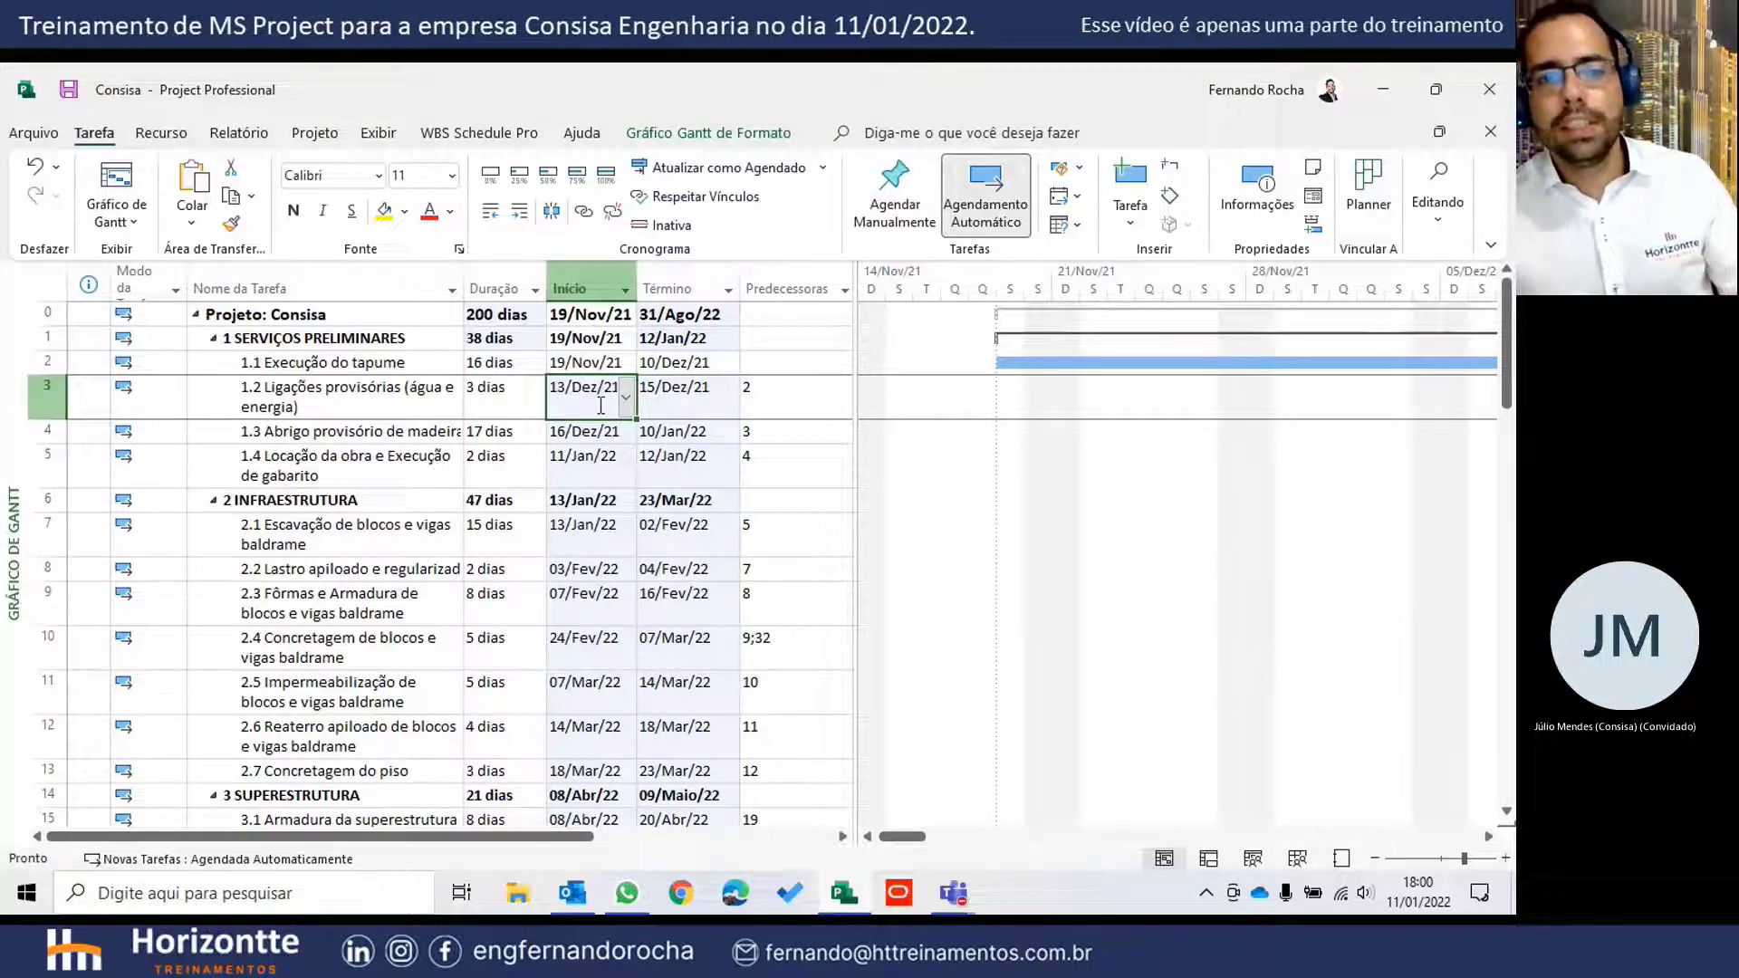
{"action": "left_click", "coordinate": [501, 396]}
{"action": "left_click", "coordinate": [684, 400]}
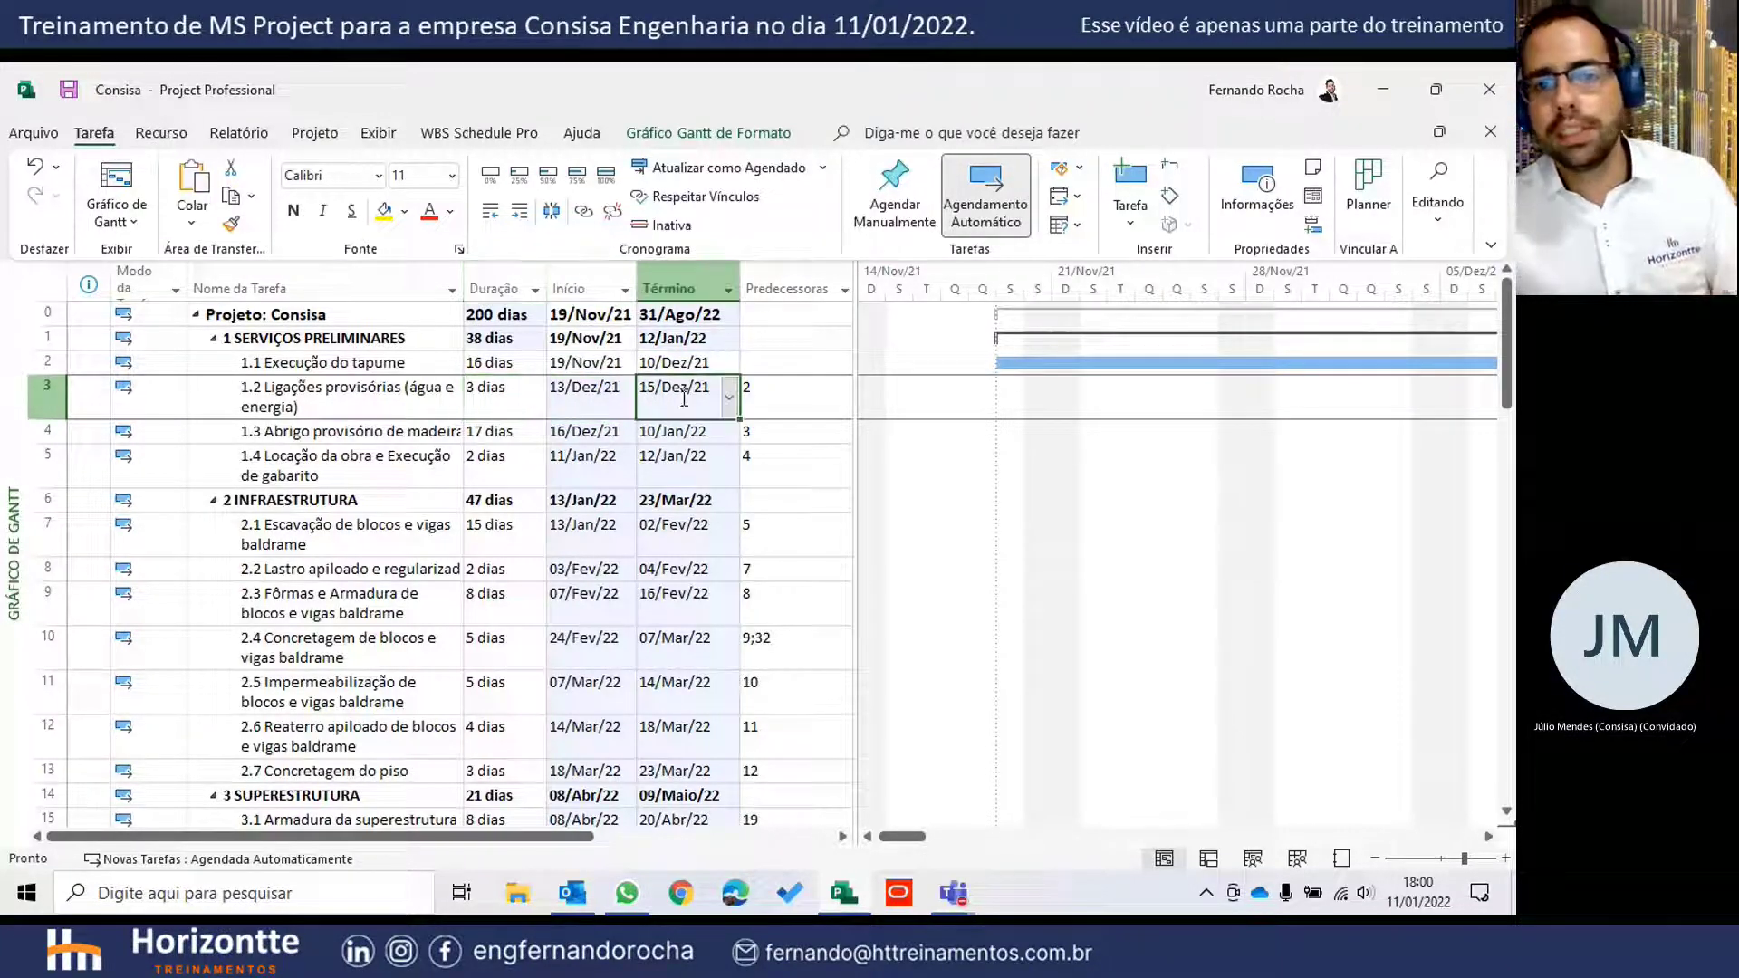
{"action": "left_click", "coordinate": [603, 437]}
{"action": "left_click", "coordinate": [694, 467]}
{"action": "left_click", "coordinate": [675, 536]}
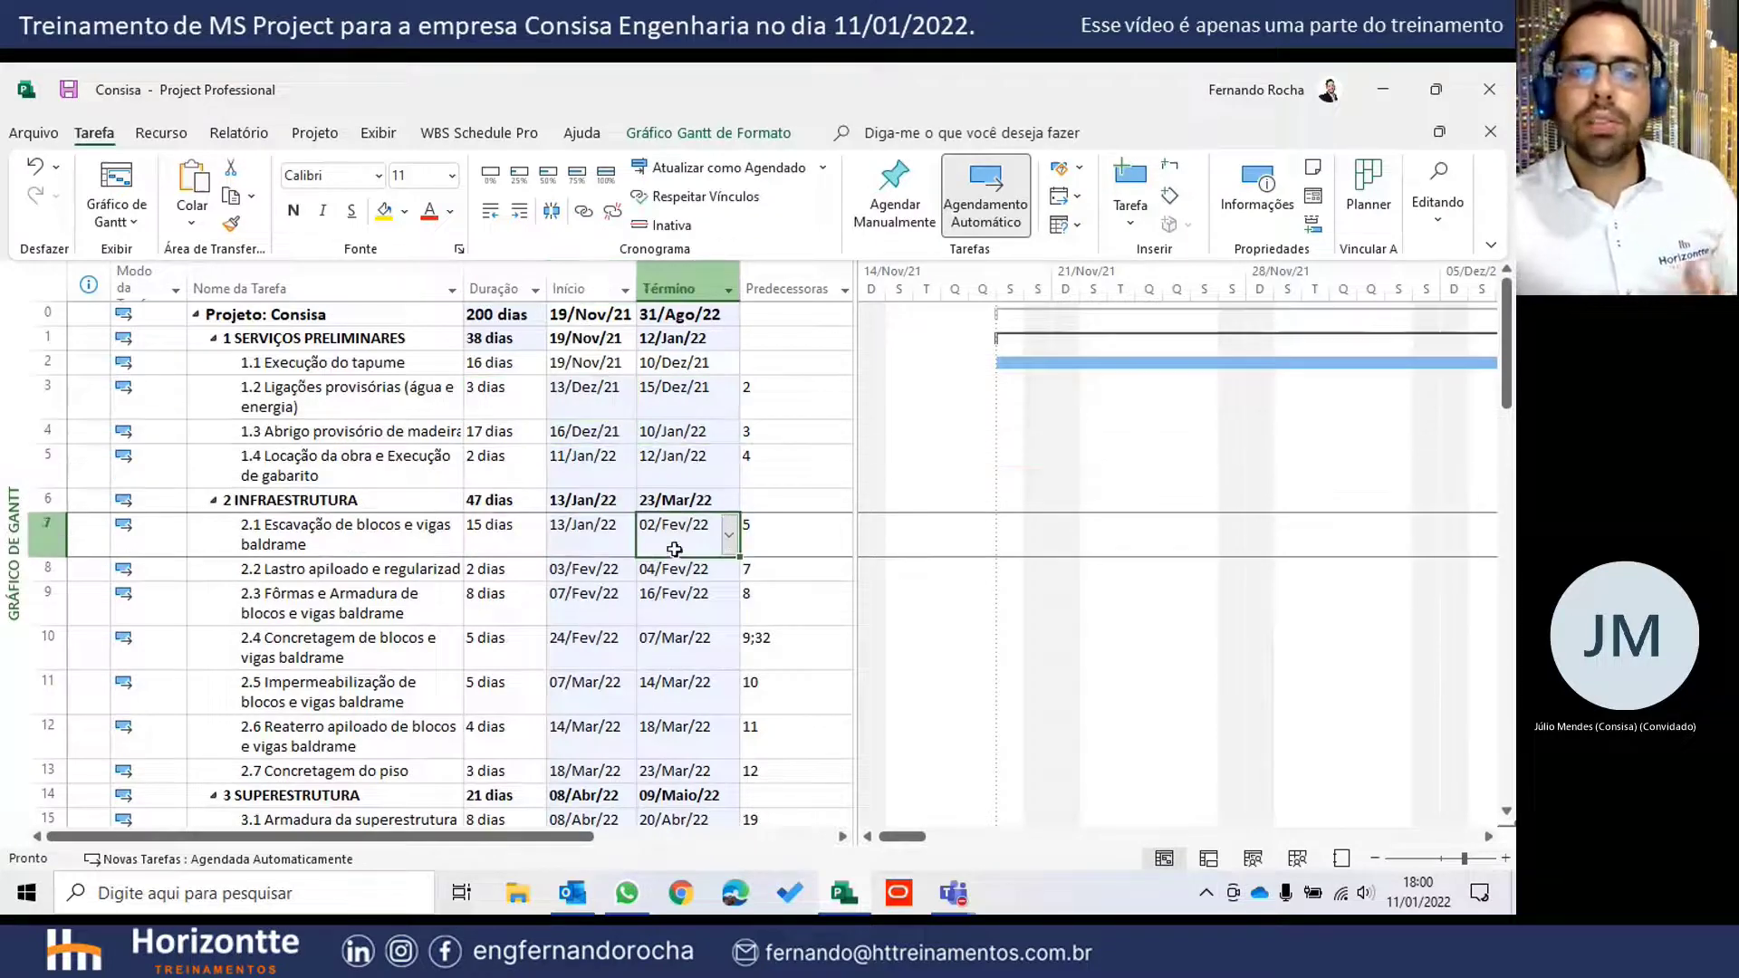
{"action": "left_click", "coordinate": [625, 605]}
{"action": "left_click", "coordinate": [669, 641]}
{"action": "left_click", "coordinate": [581, 689]}
{"action": "left_click", "coordinate": [669, 751]}
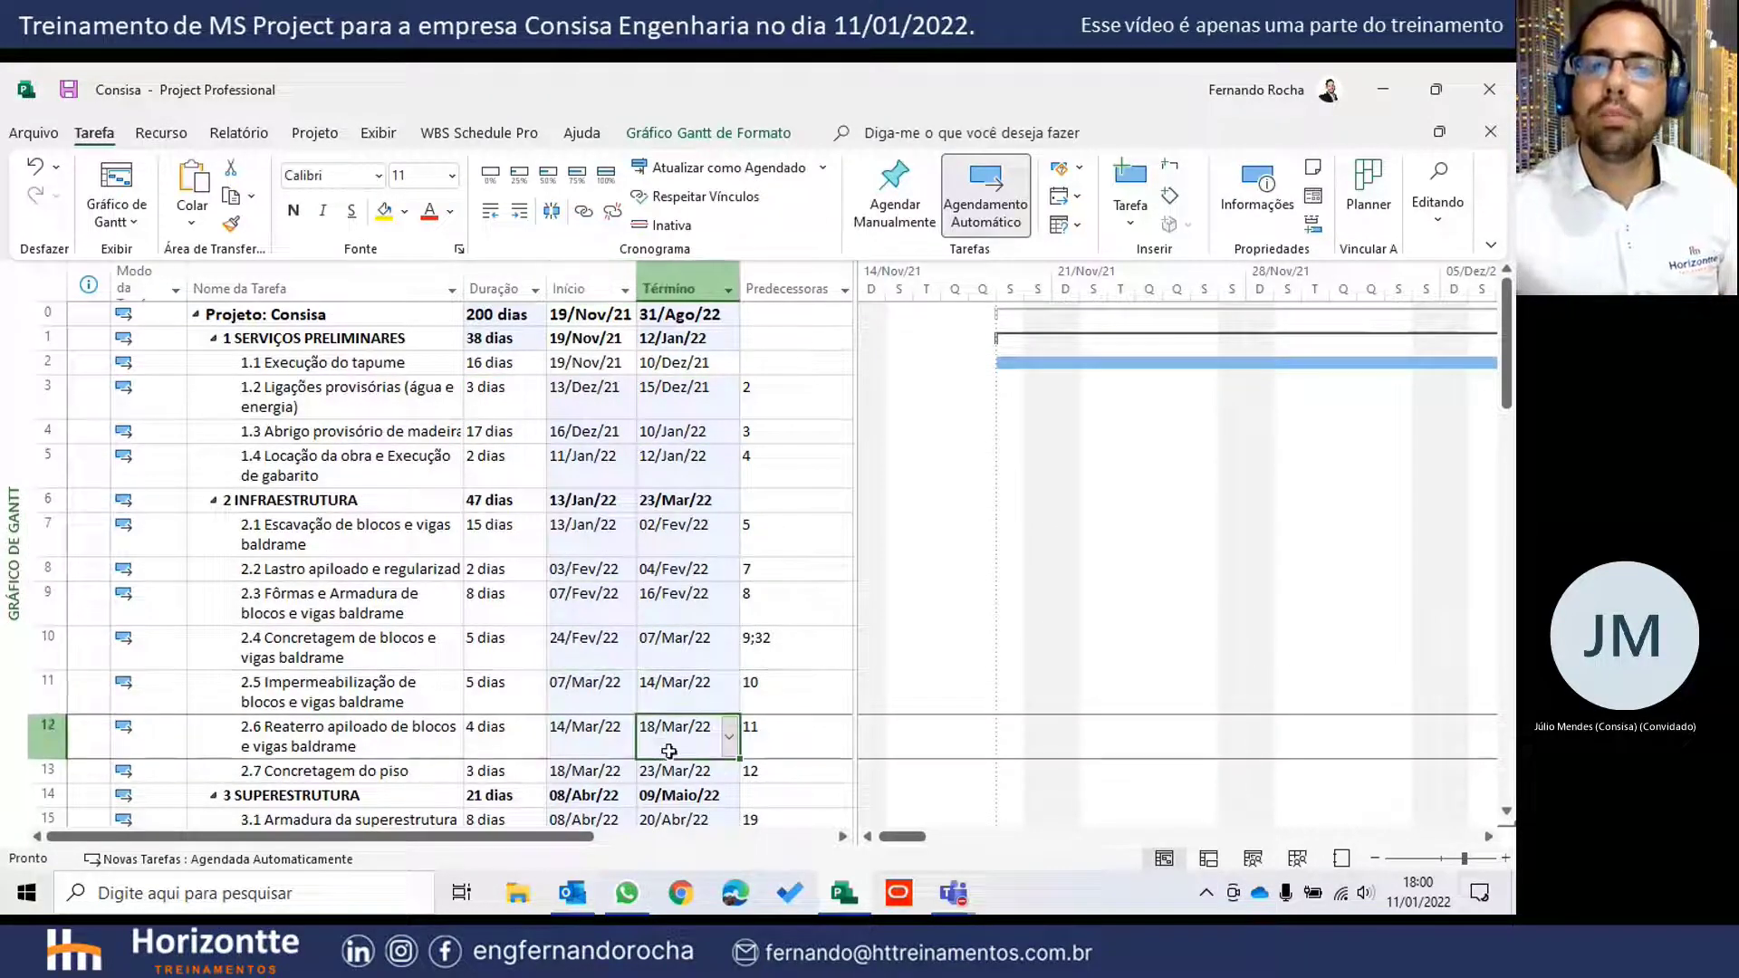
- Apply a red font colour to the Duração and Predecessoras columns
{"action": "left_click", "coordinate": [500, 288]}
{"action": "left_click", "coordinate": [430, 211]}
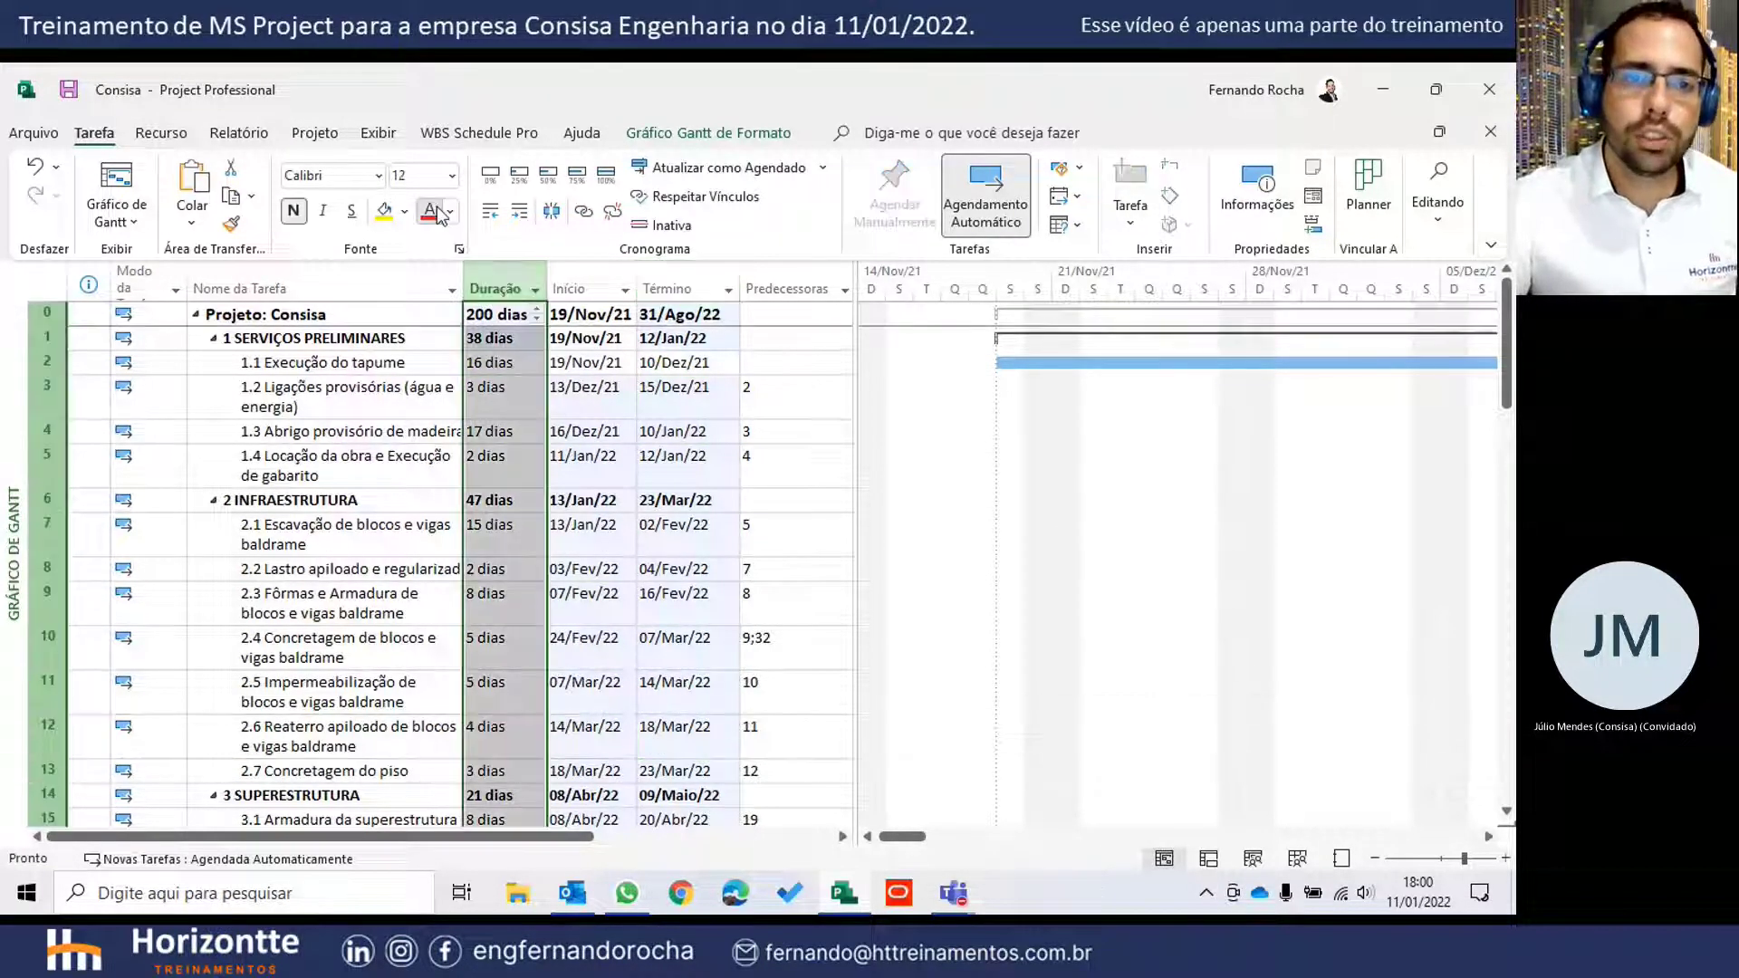
{"action": "left_click", "coordinate": [786, 285]}
{"action": "left_click", "coordinate": [429, 211]}
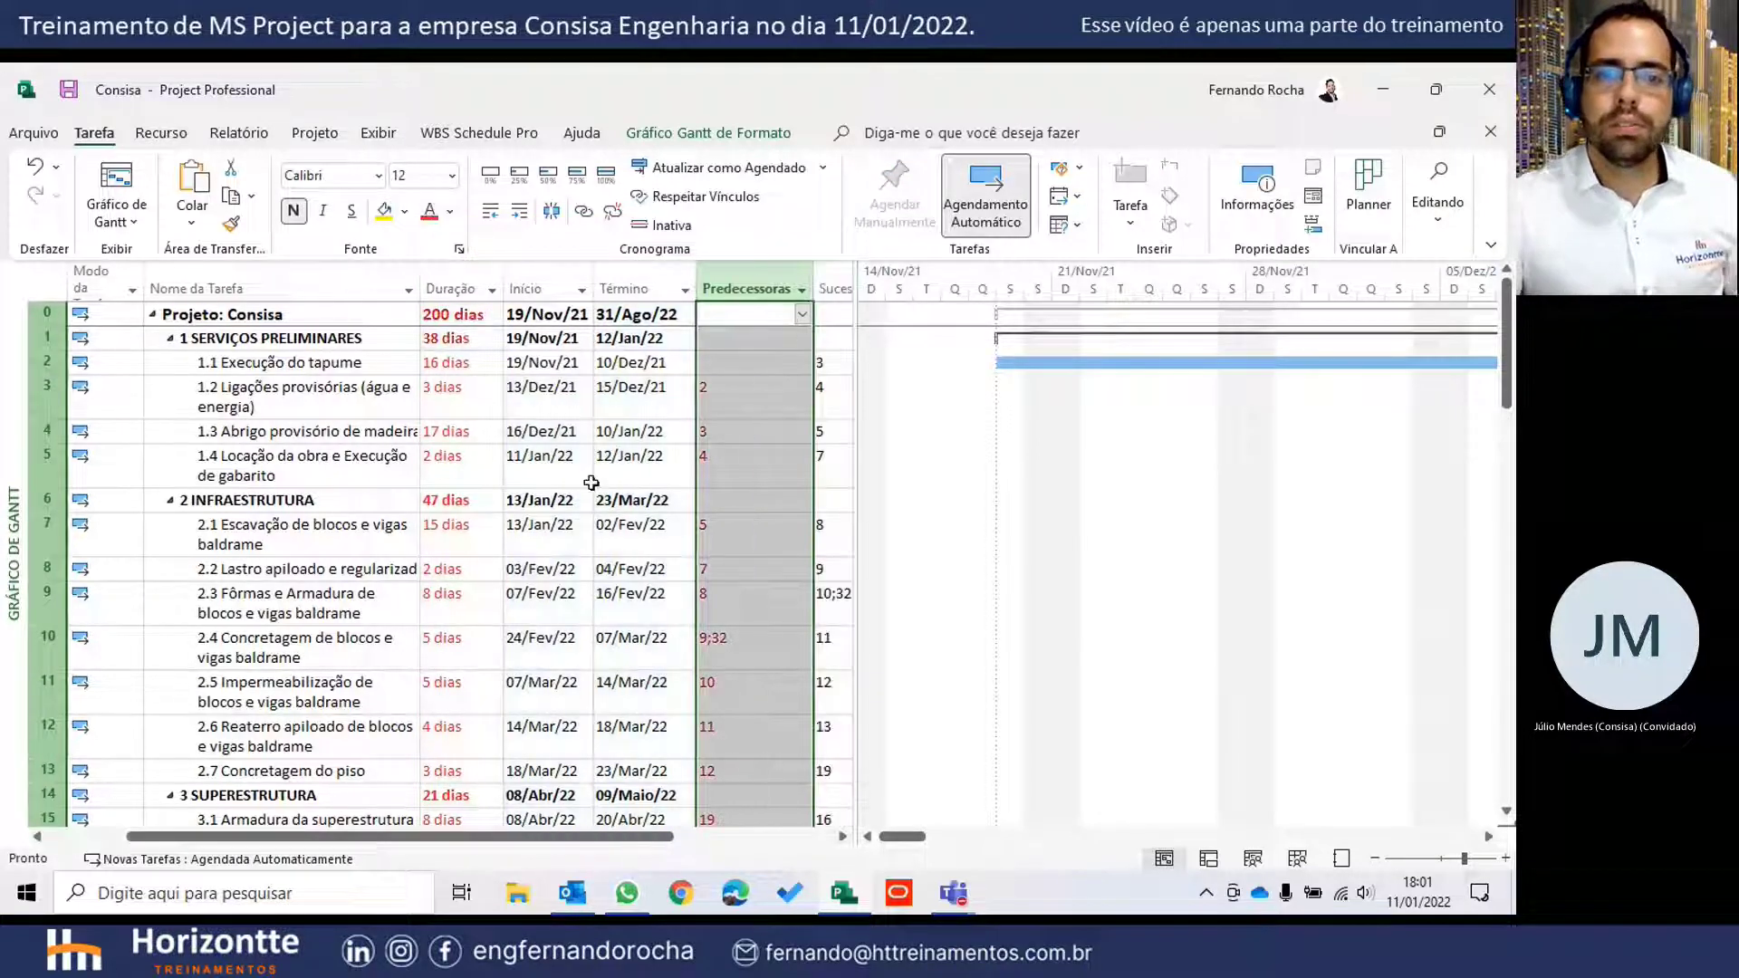
- Undo the red font colour on the Predecessoras and Duração columns
{"action": "left_click", "coordinate": [576, 442]}
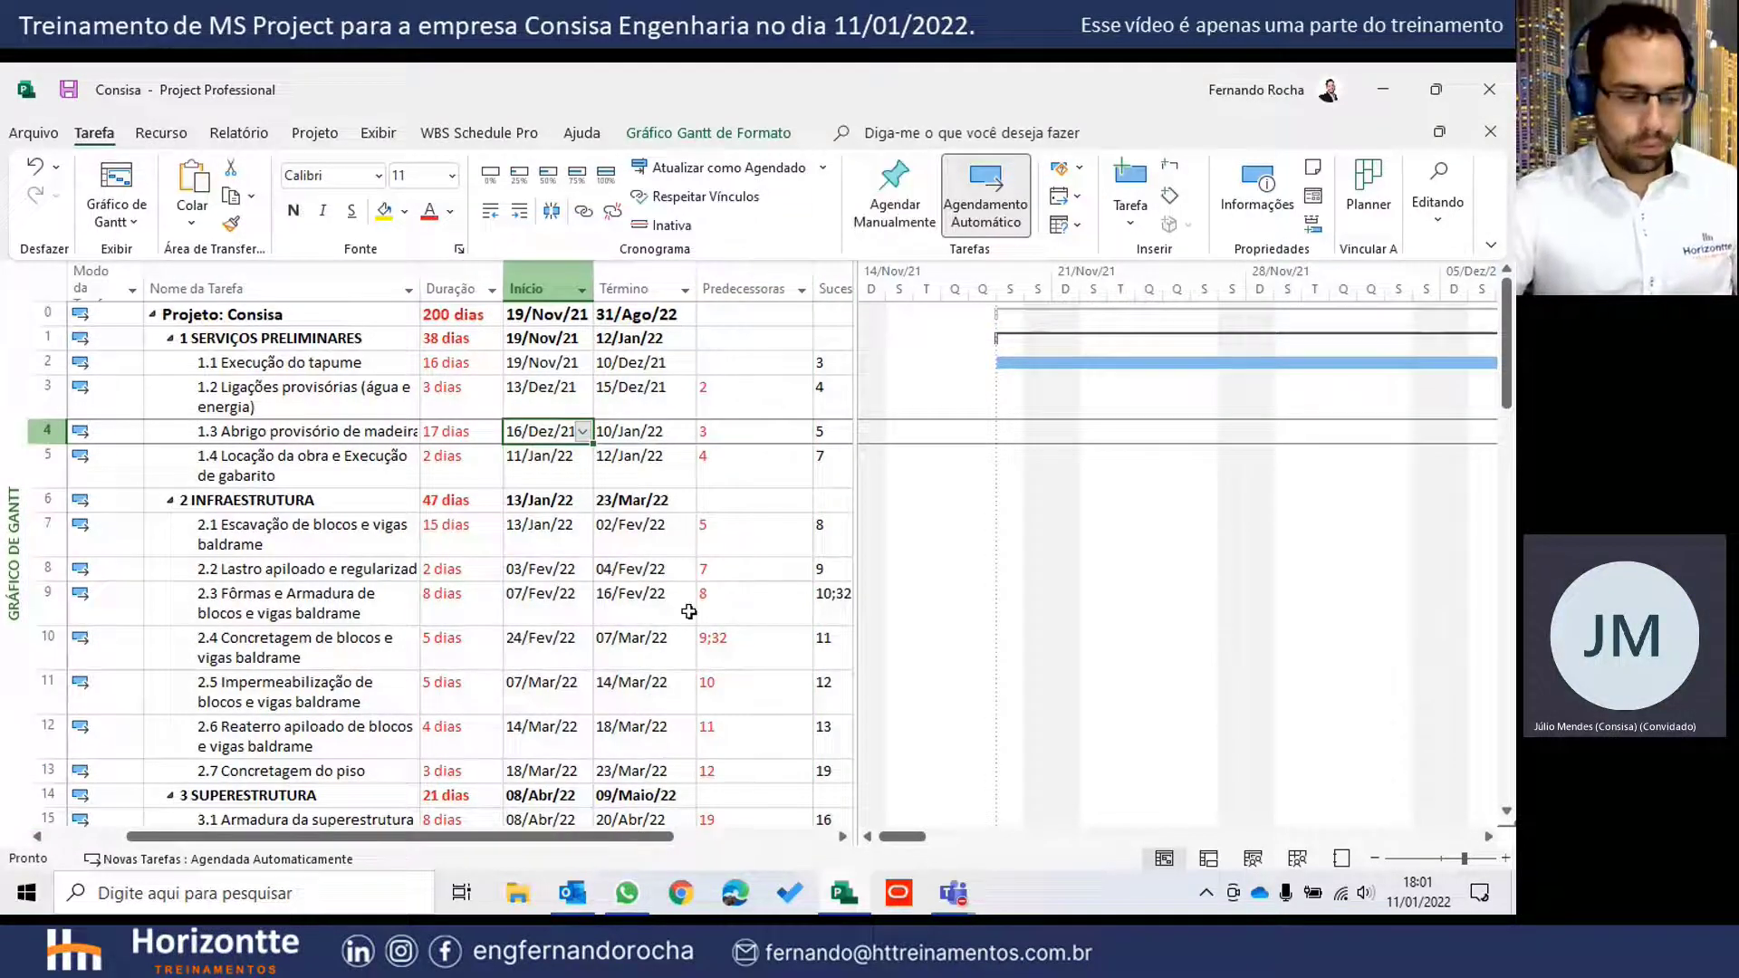
{"action": "key", "text": "ctrl+z"}
{"action": "key", "text": "ctrl+z"}
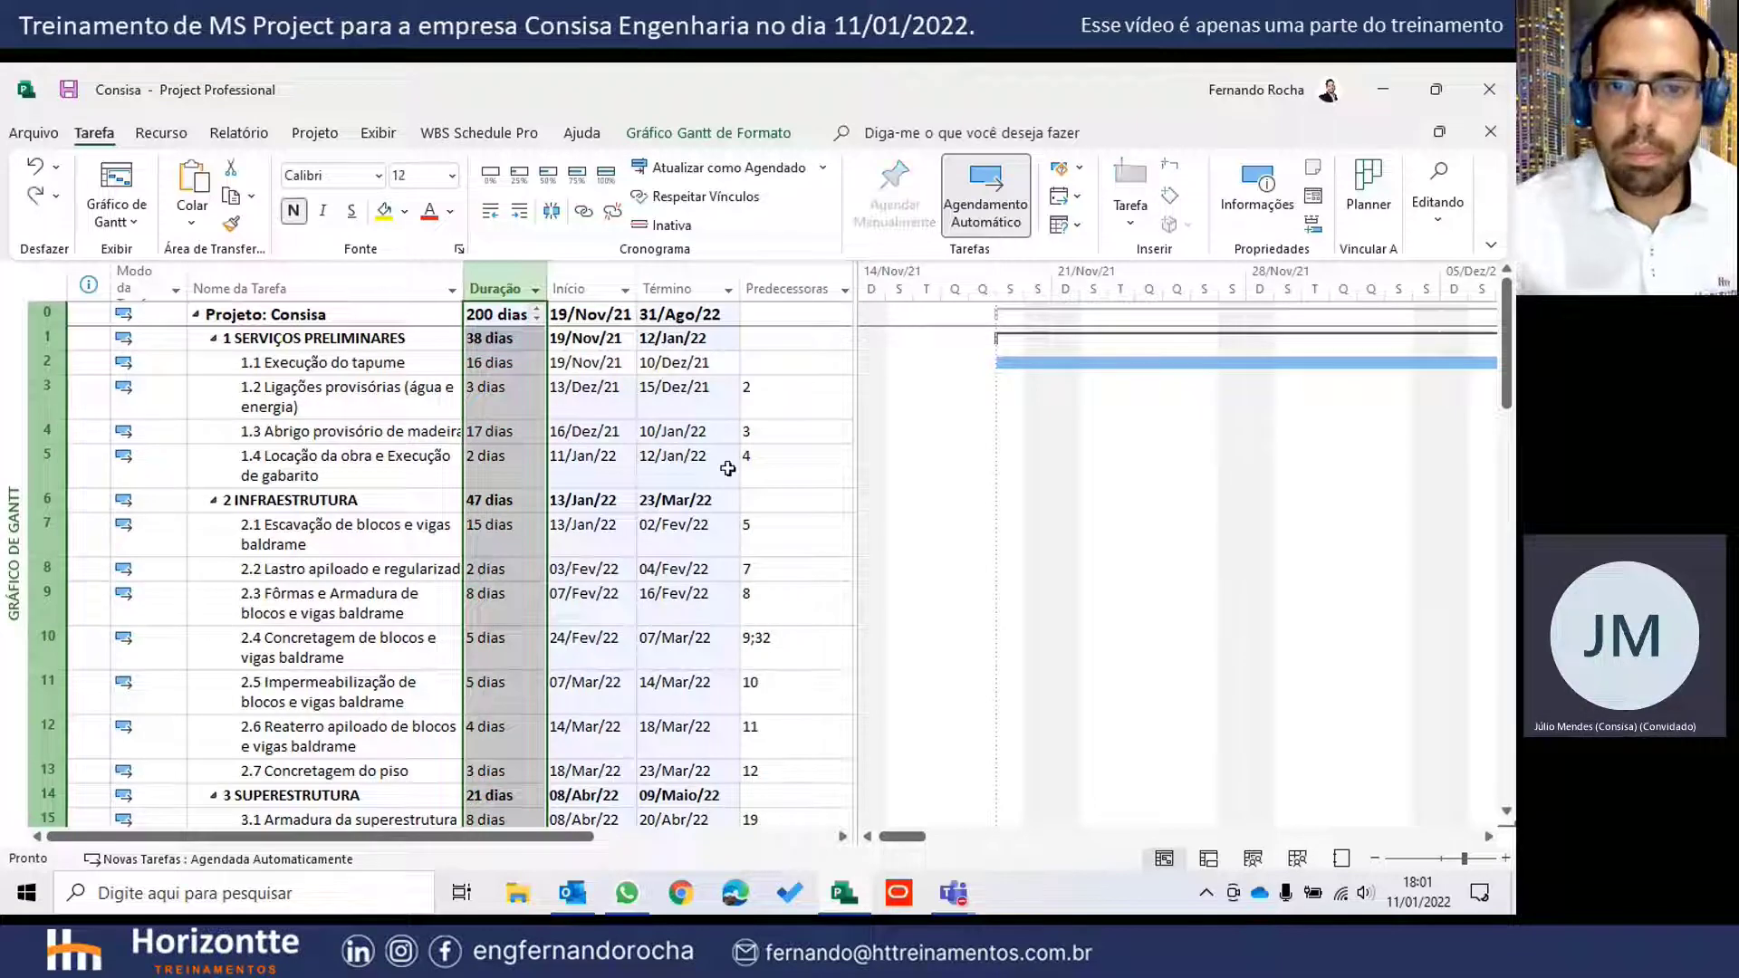
{"action": "left_click", "coordinate": [666, 403]}
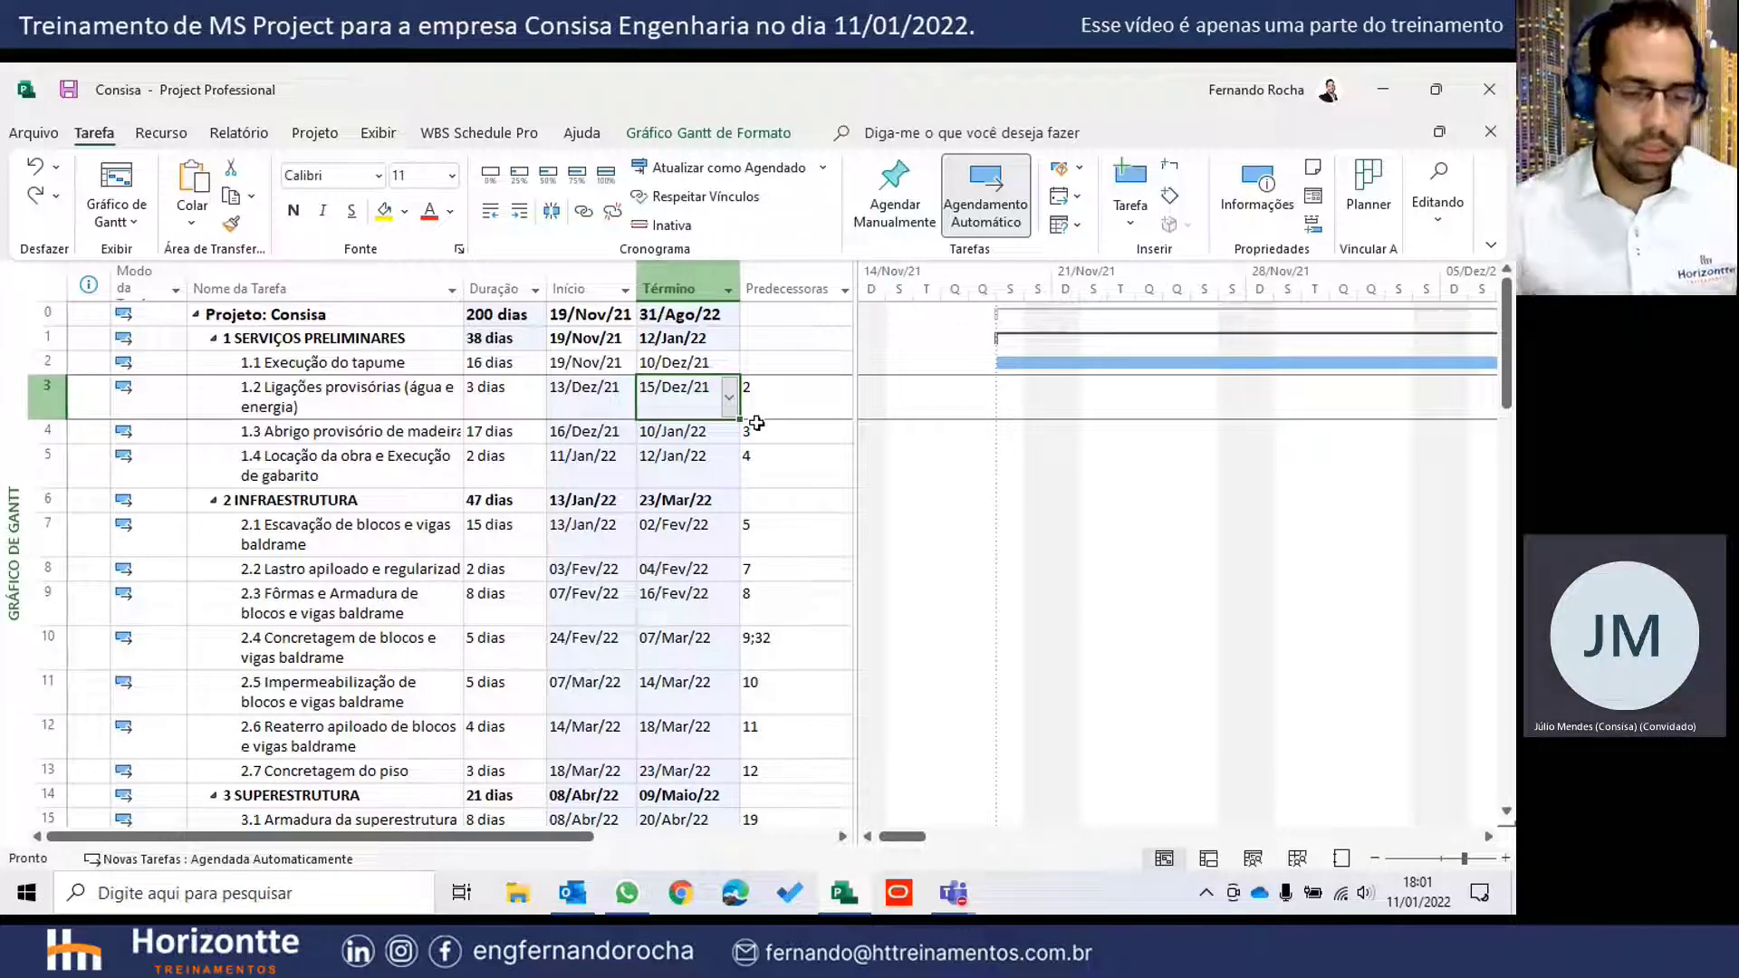
{"action": "left_click_drag", "start_coordinate": [855, 365], "coordinate": [861, 364]}
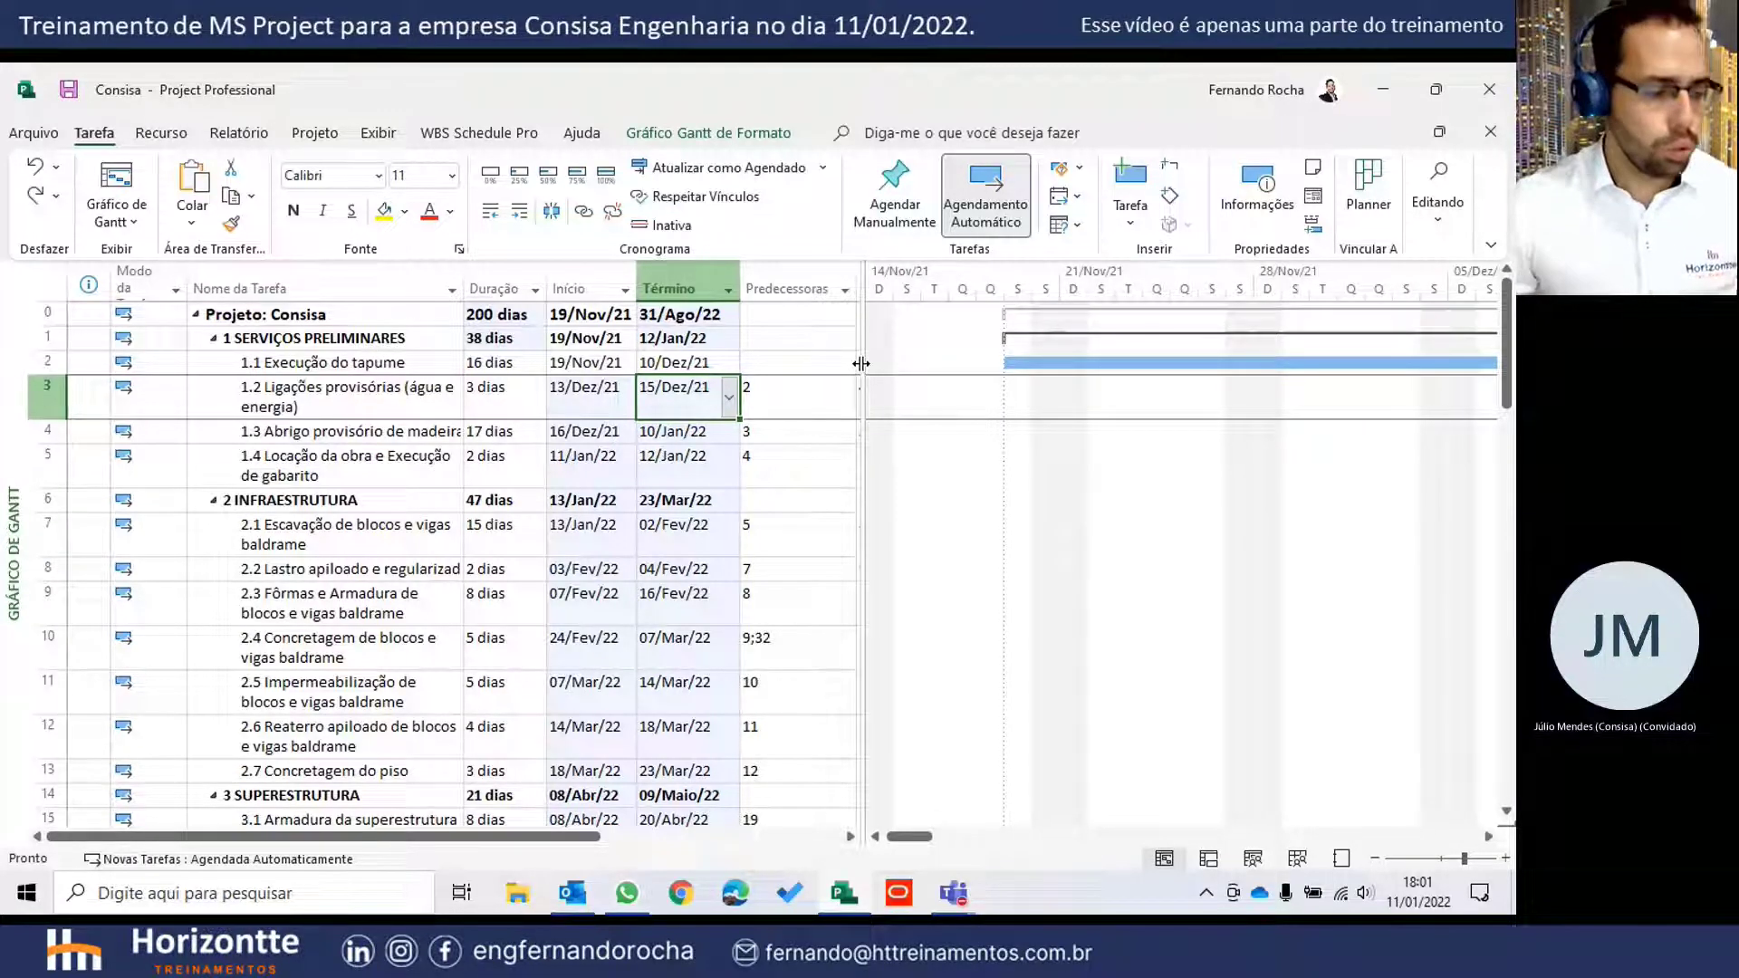
{"action": "right_click", "coordinate": [20, 506]}
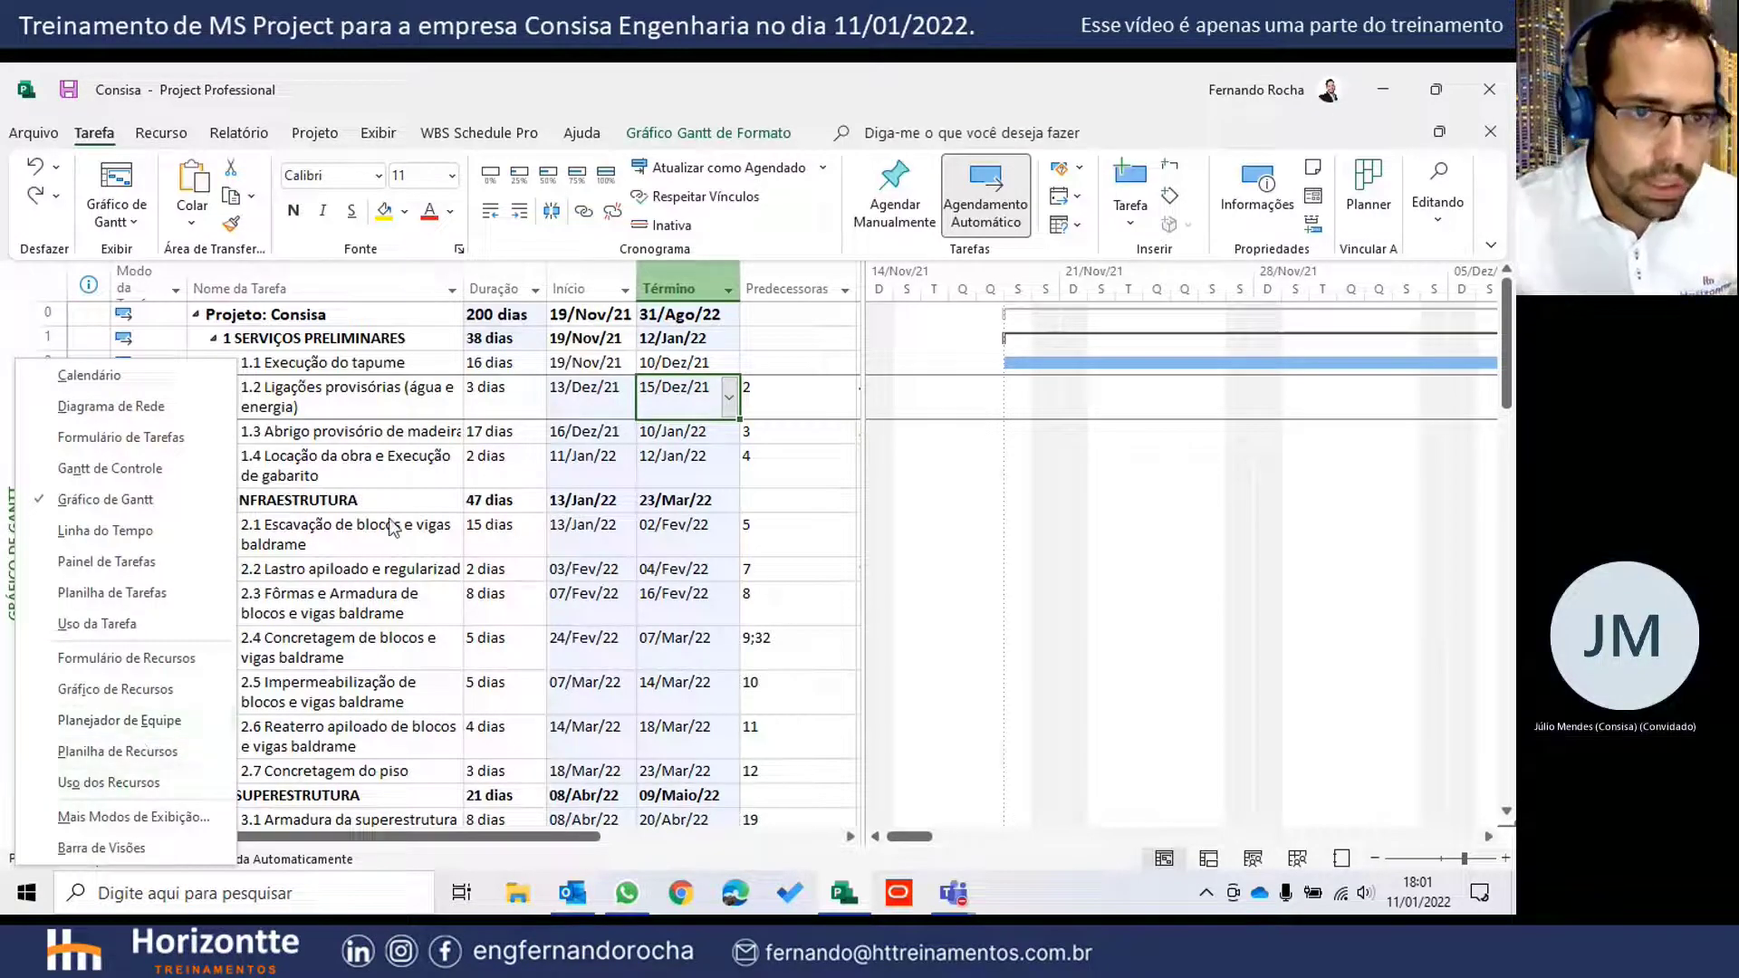
{"action": "left_click", "coordinate": [385, 426]}
{"action": "left_click", "coordinate": [386, 459]}
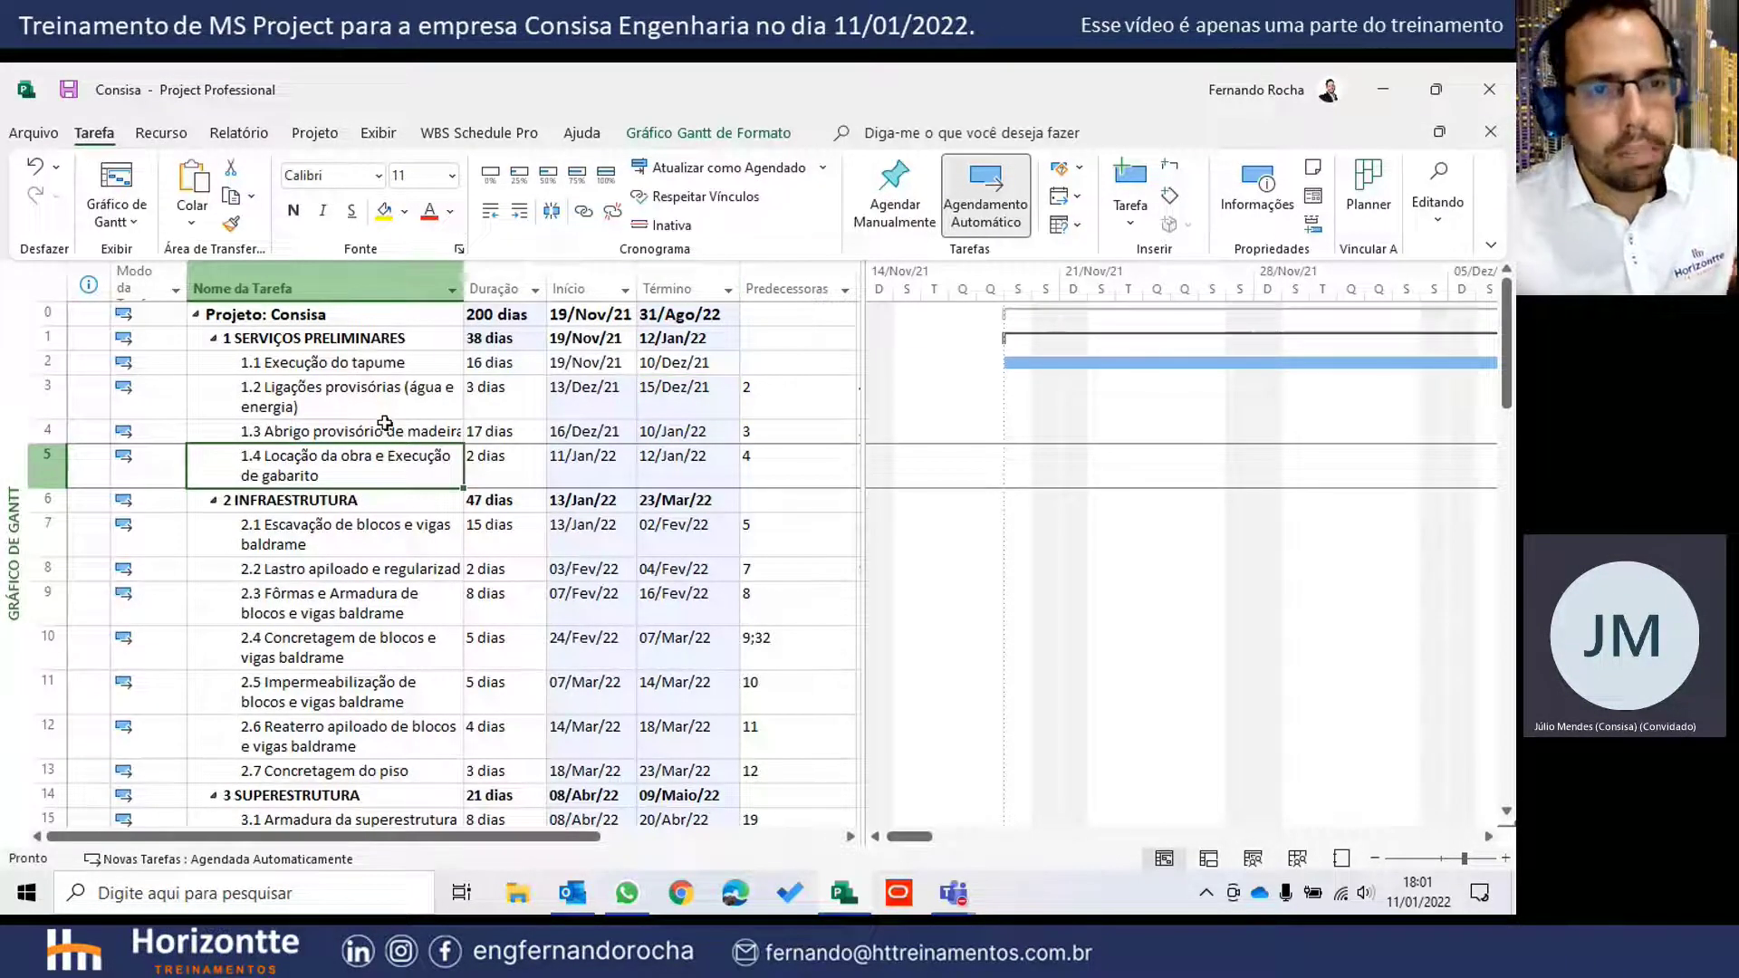
{"action": "right_click", "coordinate": [20, 505]}
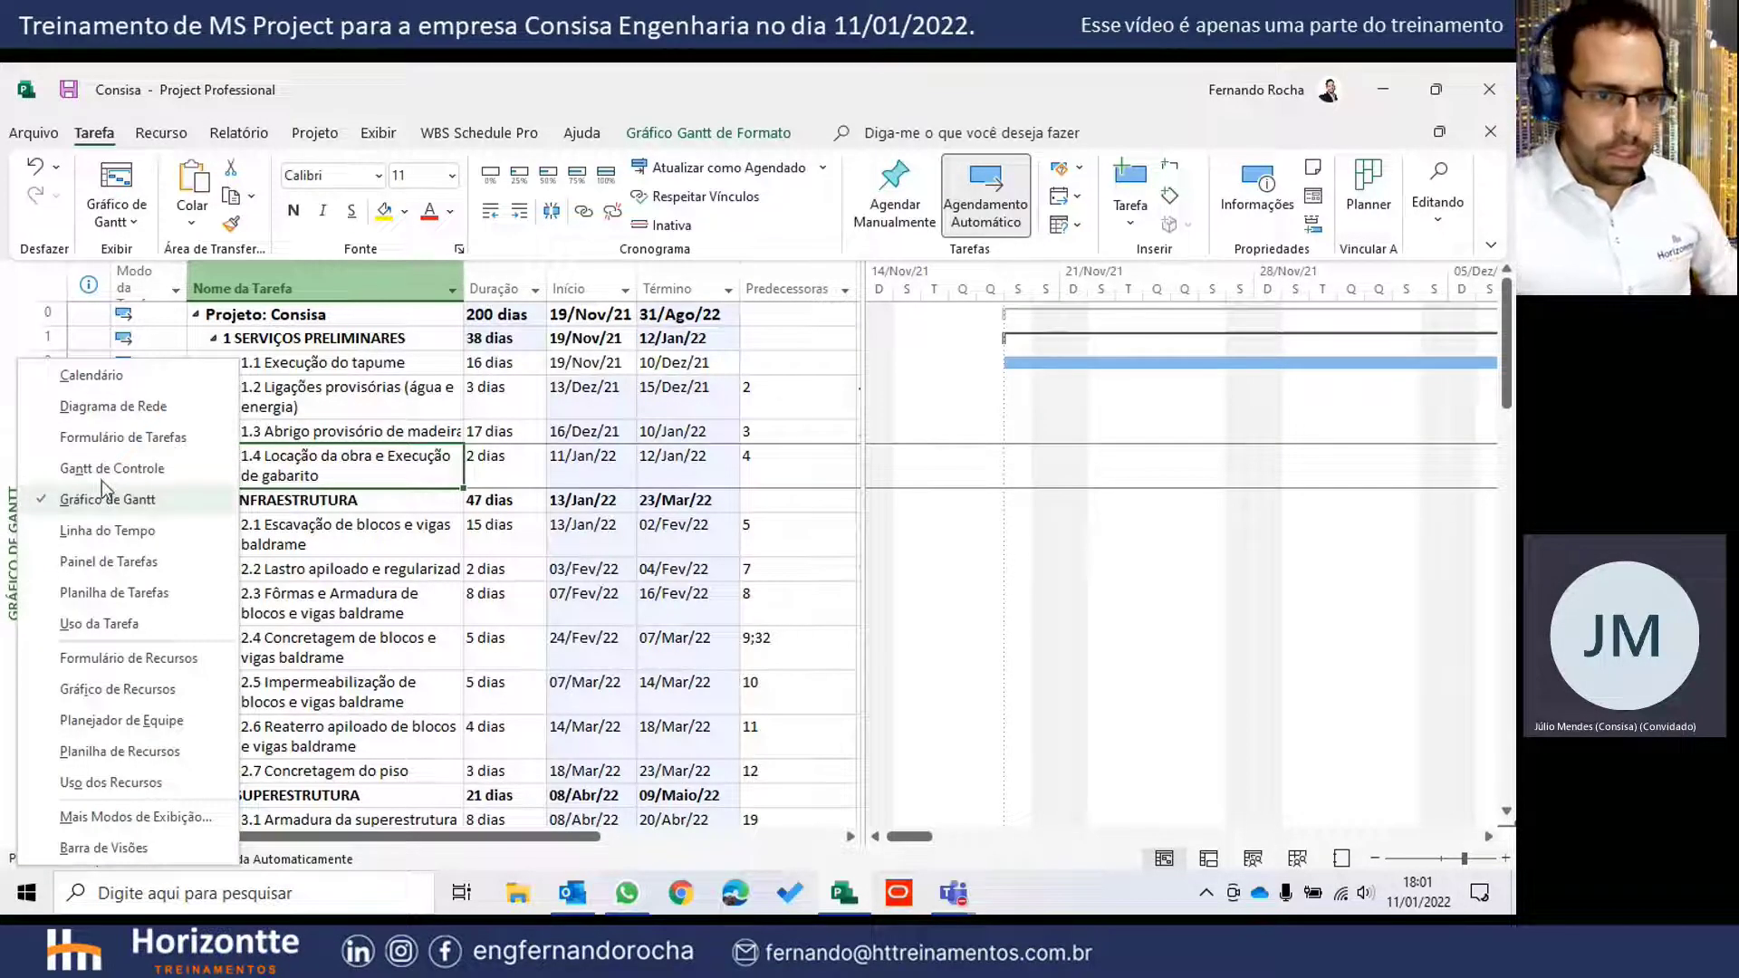
{"action": "left_click", "coordinate": [326, 500]}
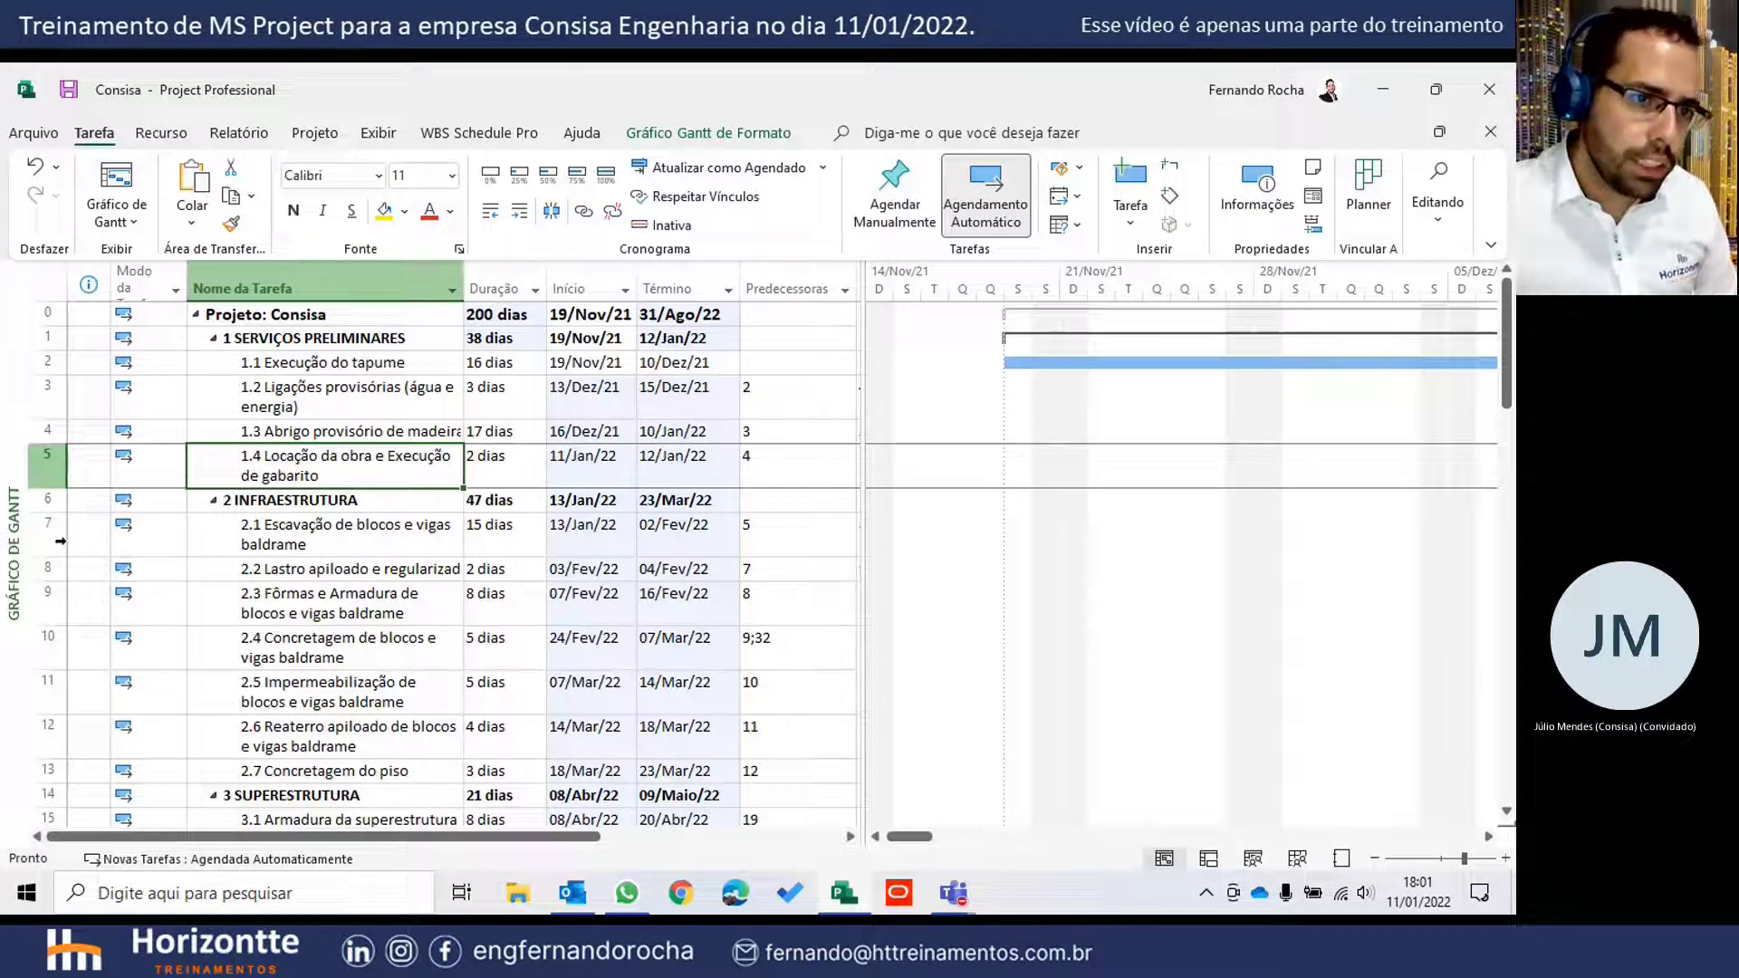
{"action": "right_click", "coordinate": [13, 541]}
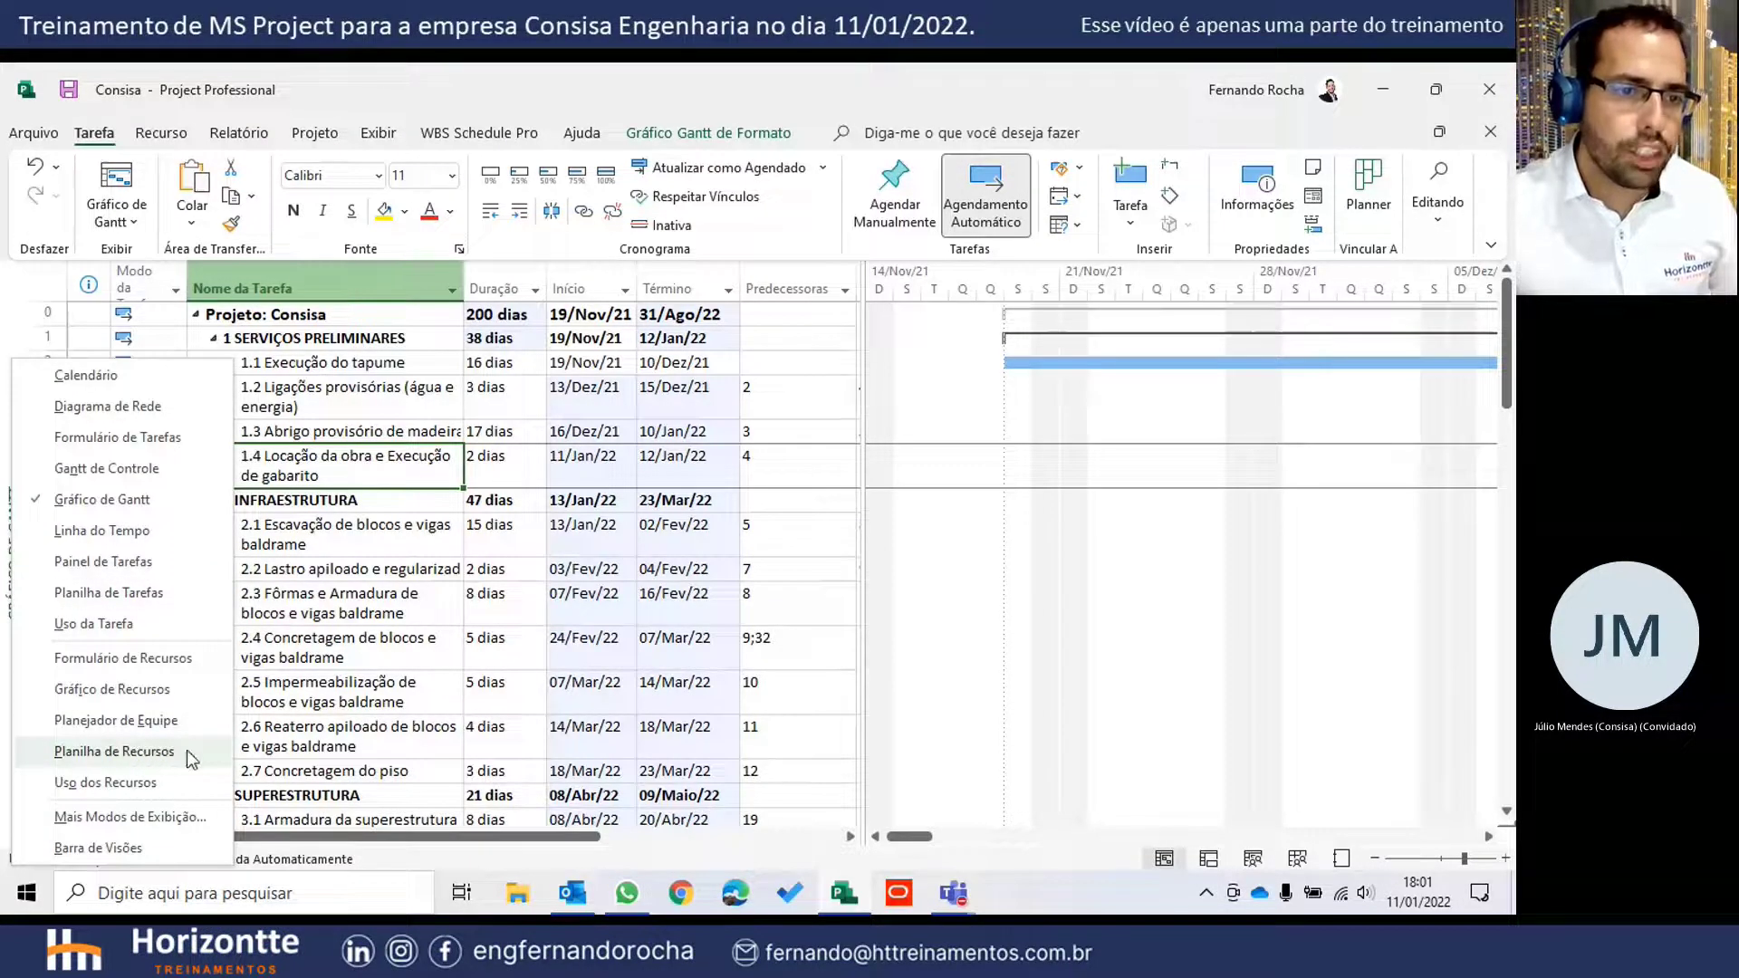
{"action": "left_click", "coordinate": [376, 564]}
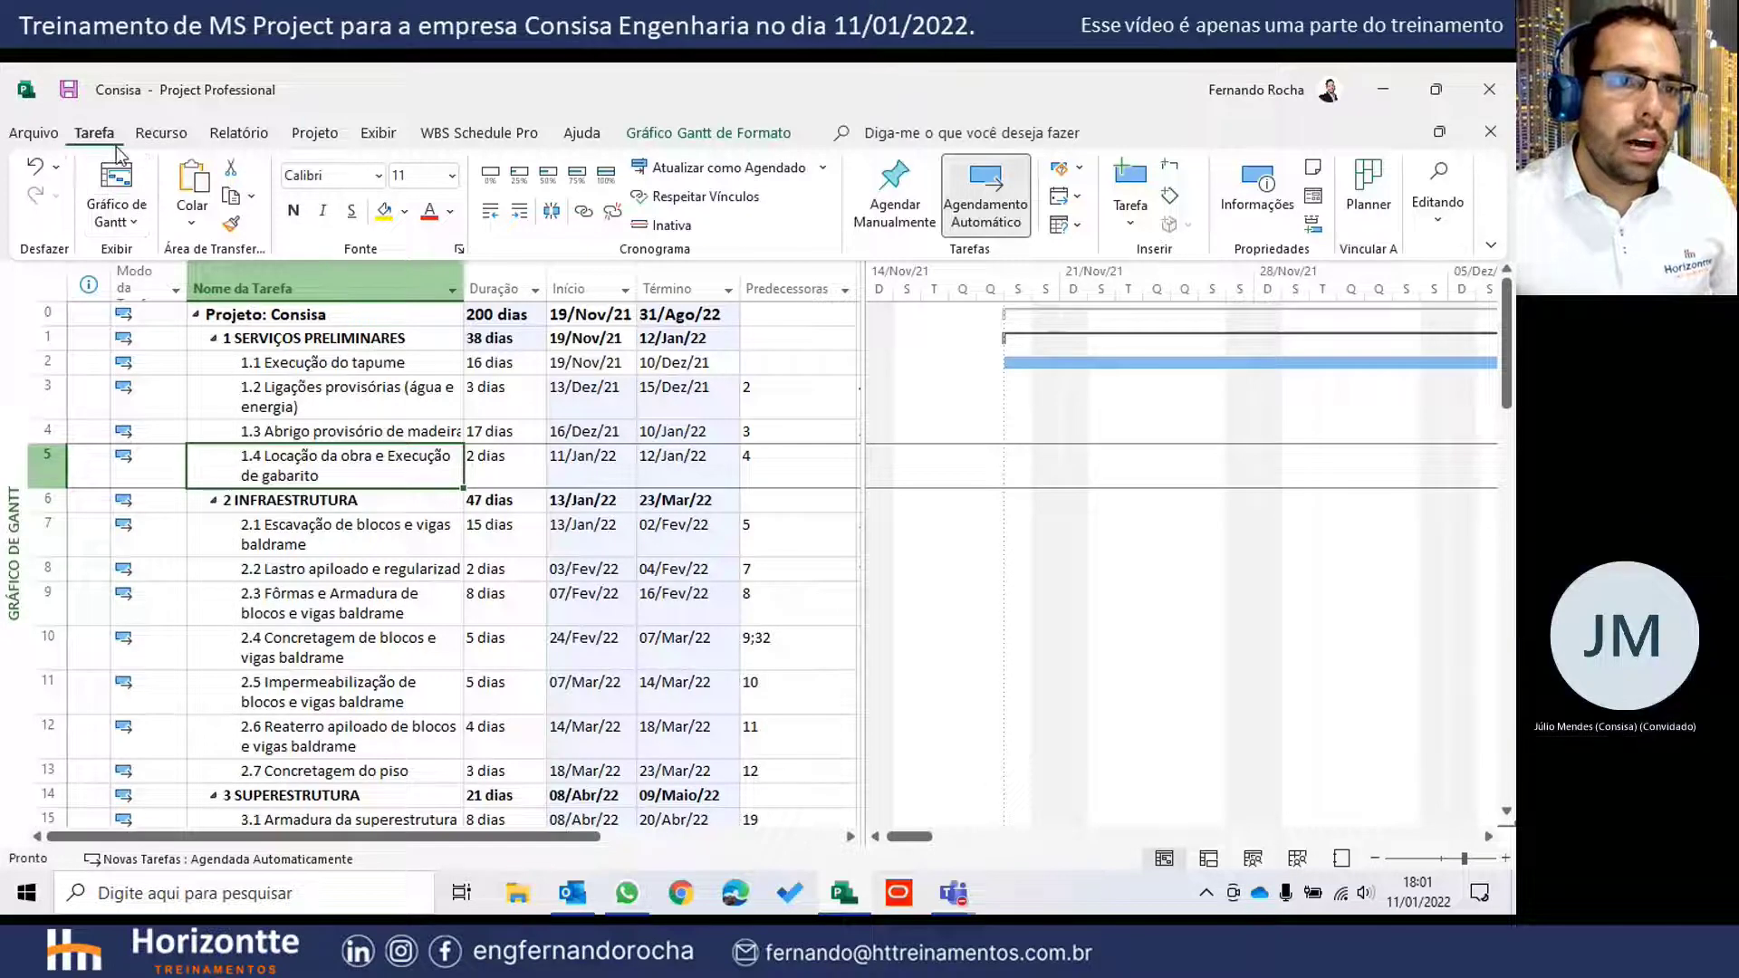
- Switch to the Planilha de Recursos view and narrow the Nome do recurso column so all columns fit
{"action": "left_click", "coordinate": [138, 222]}
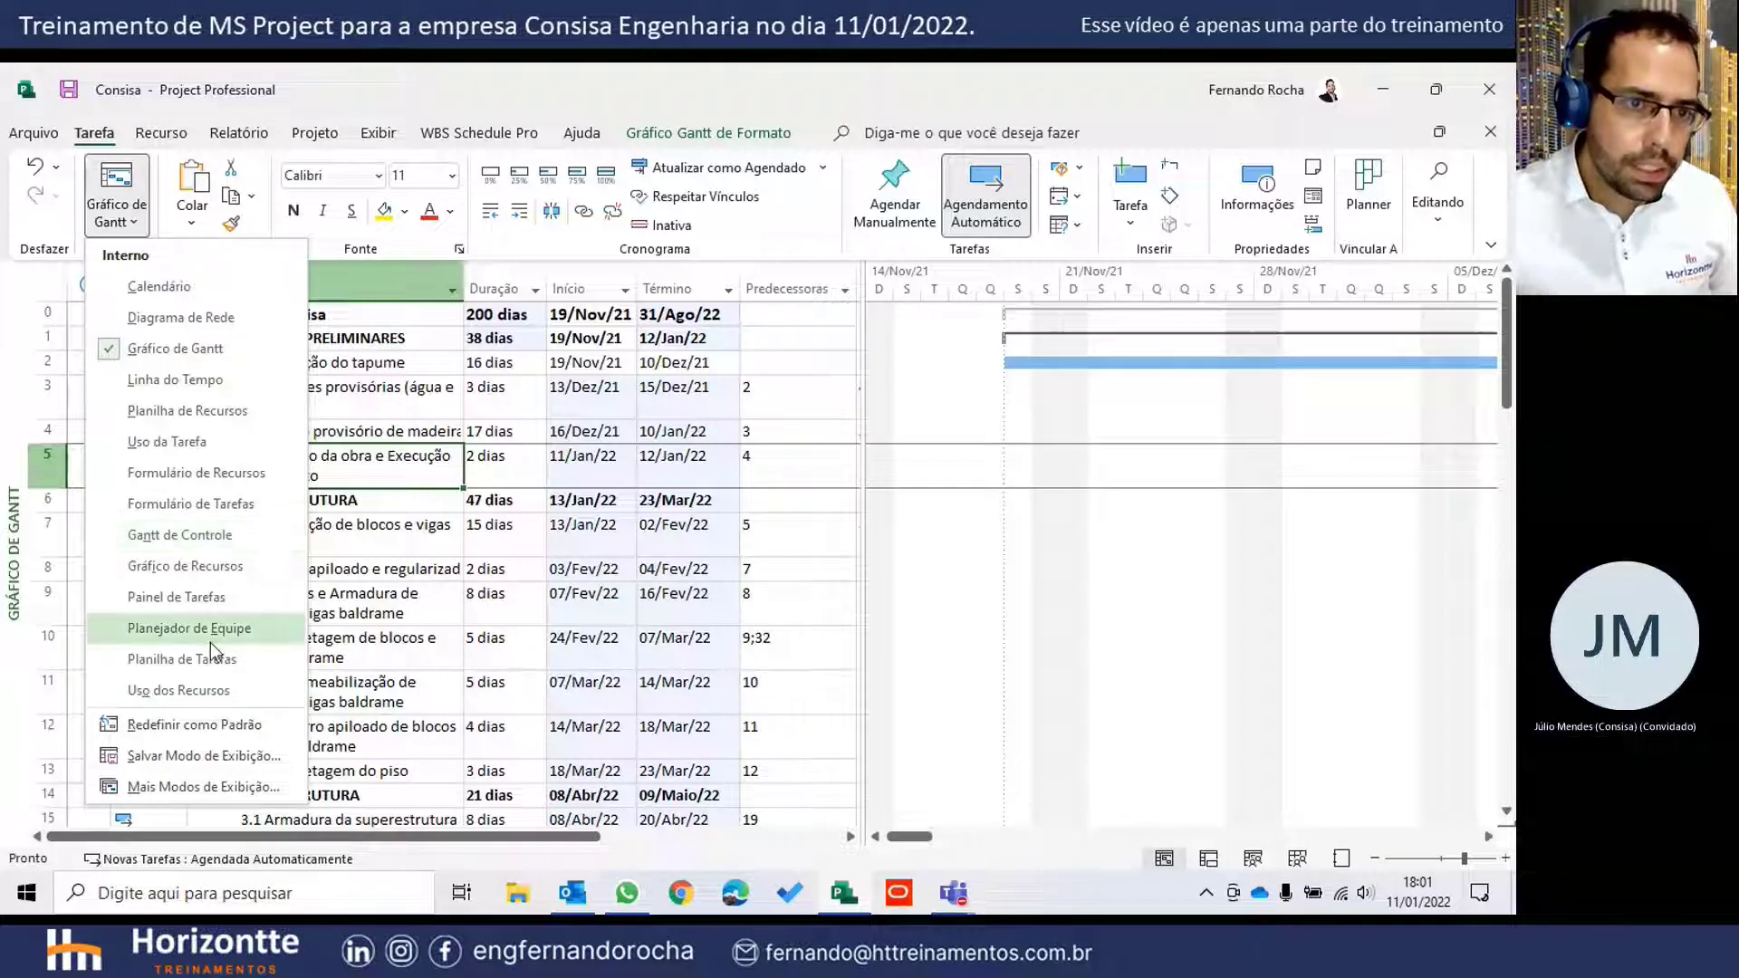
{"action": "left_click", "coordinate": [243, 411]}
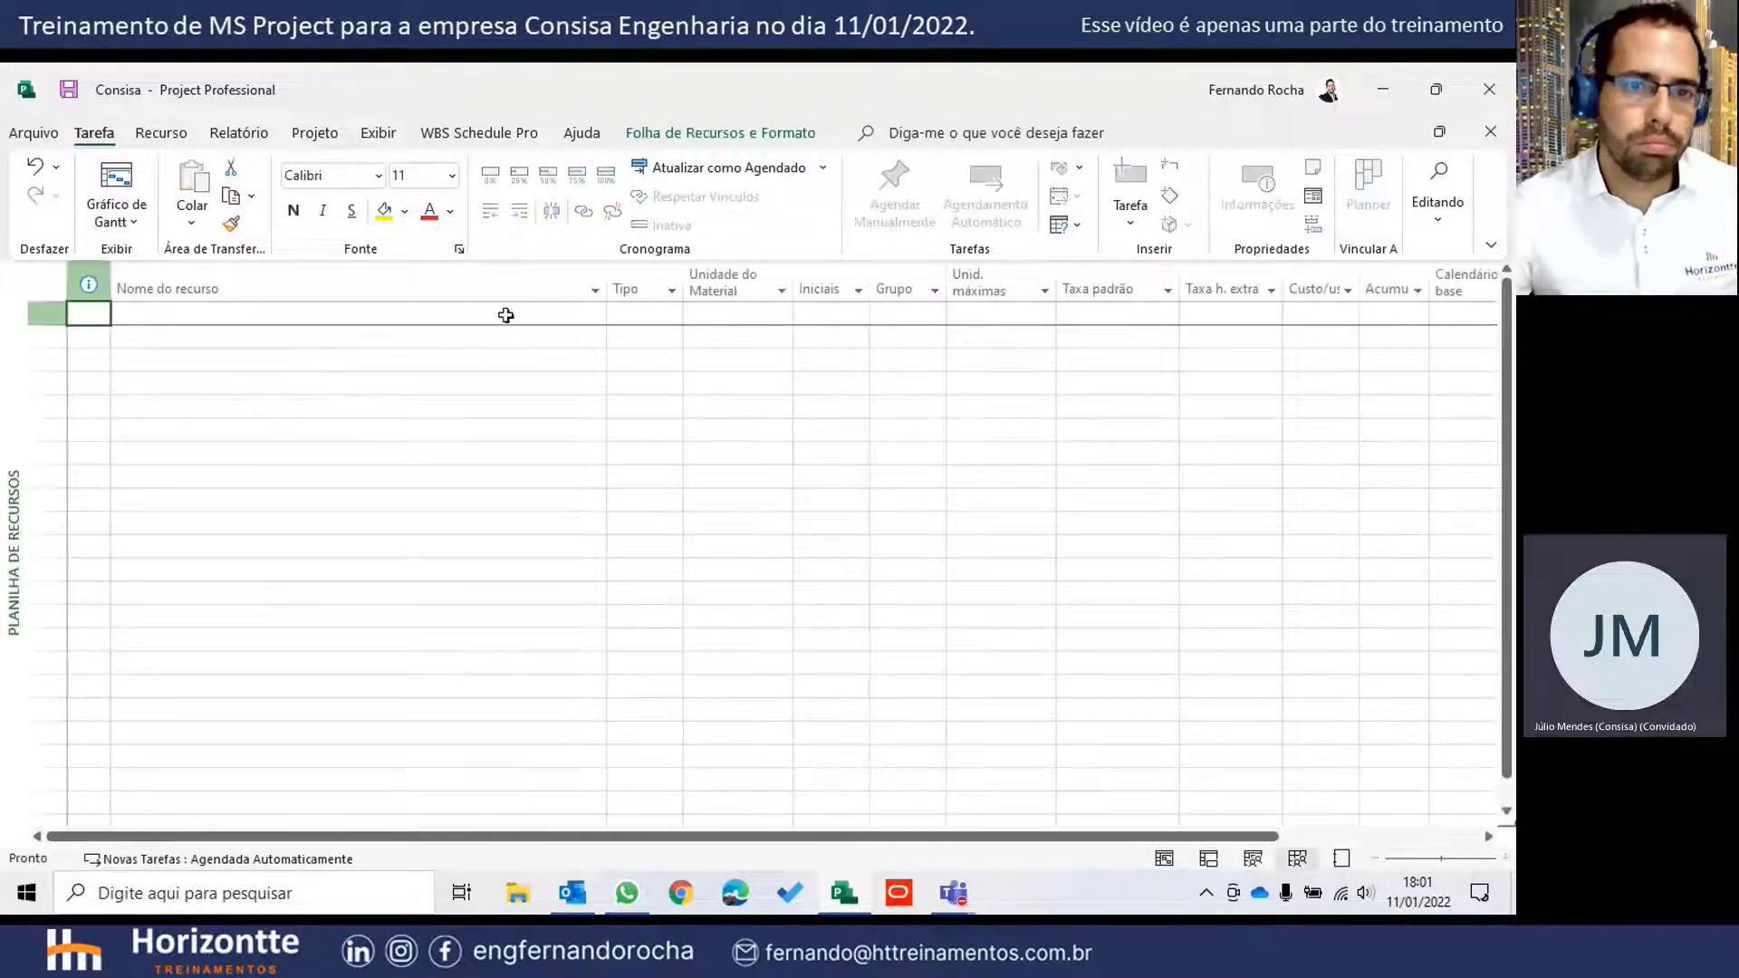
{"action": "left_click_drag", "start_coordinate": [610, 280], "coordinate": [380, 265]}
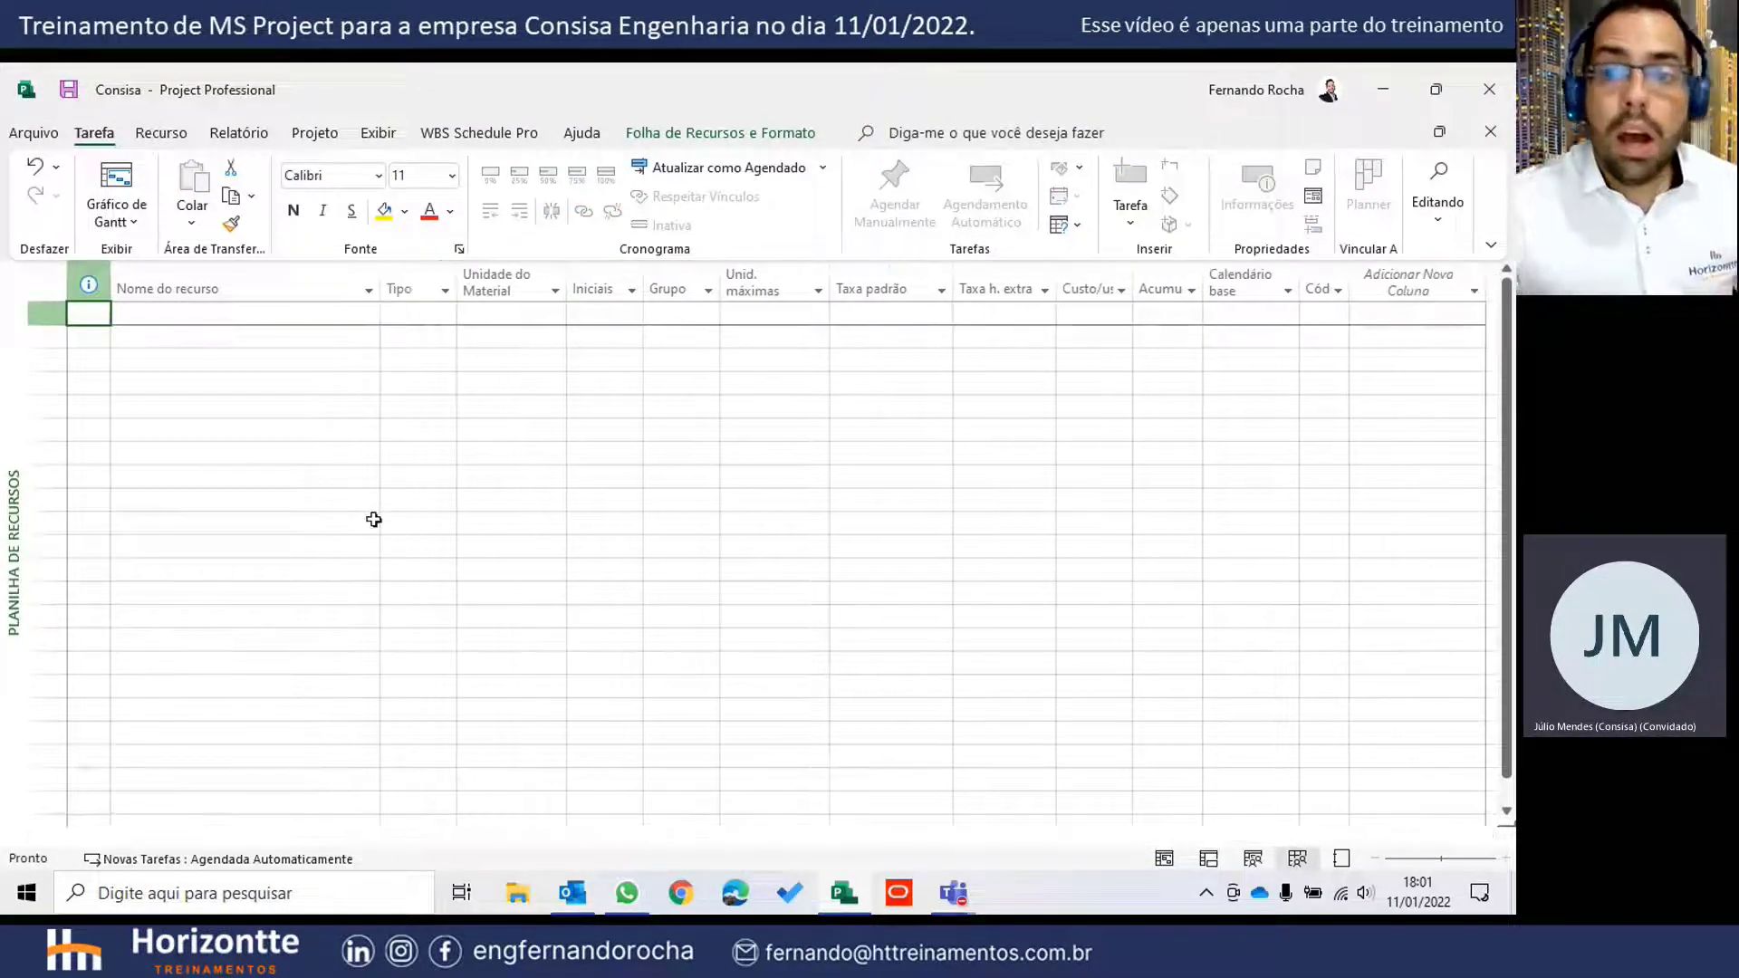
{"action": "left_click", "coordinate": [227, 308]}
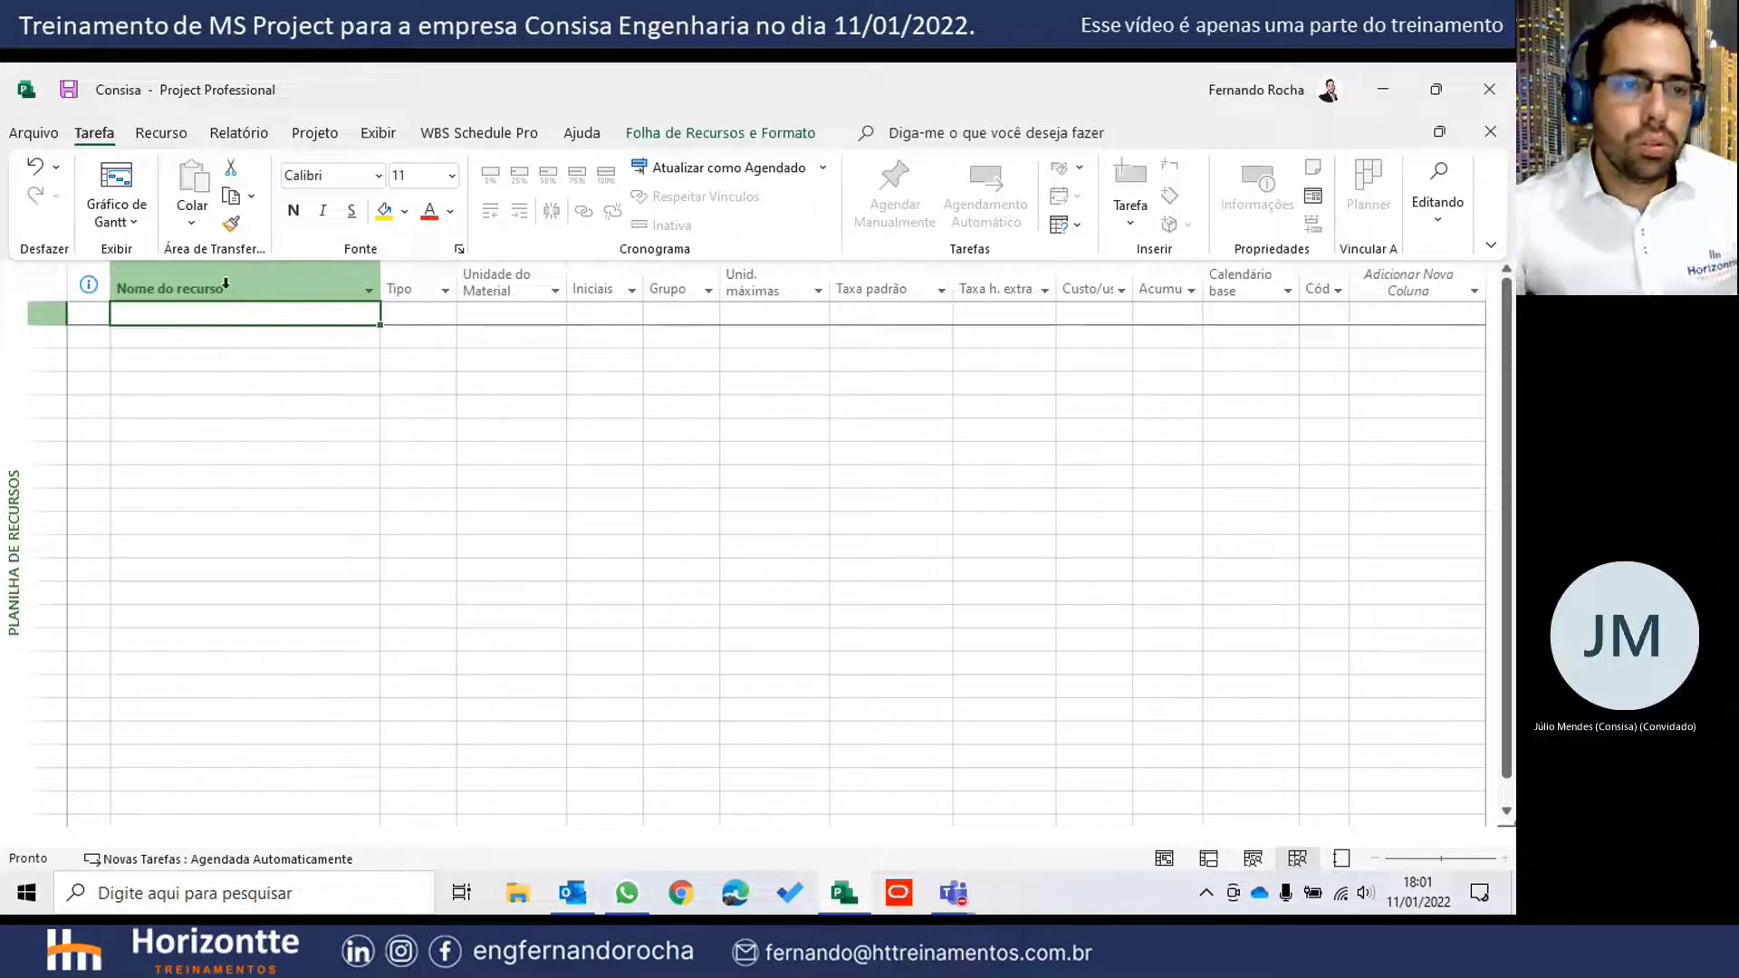
{"action": "left_click", "coordinate": [226, 285]}
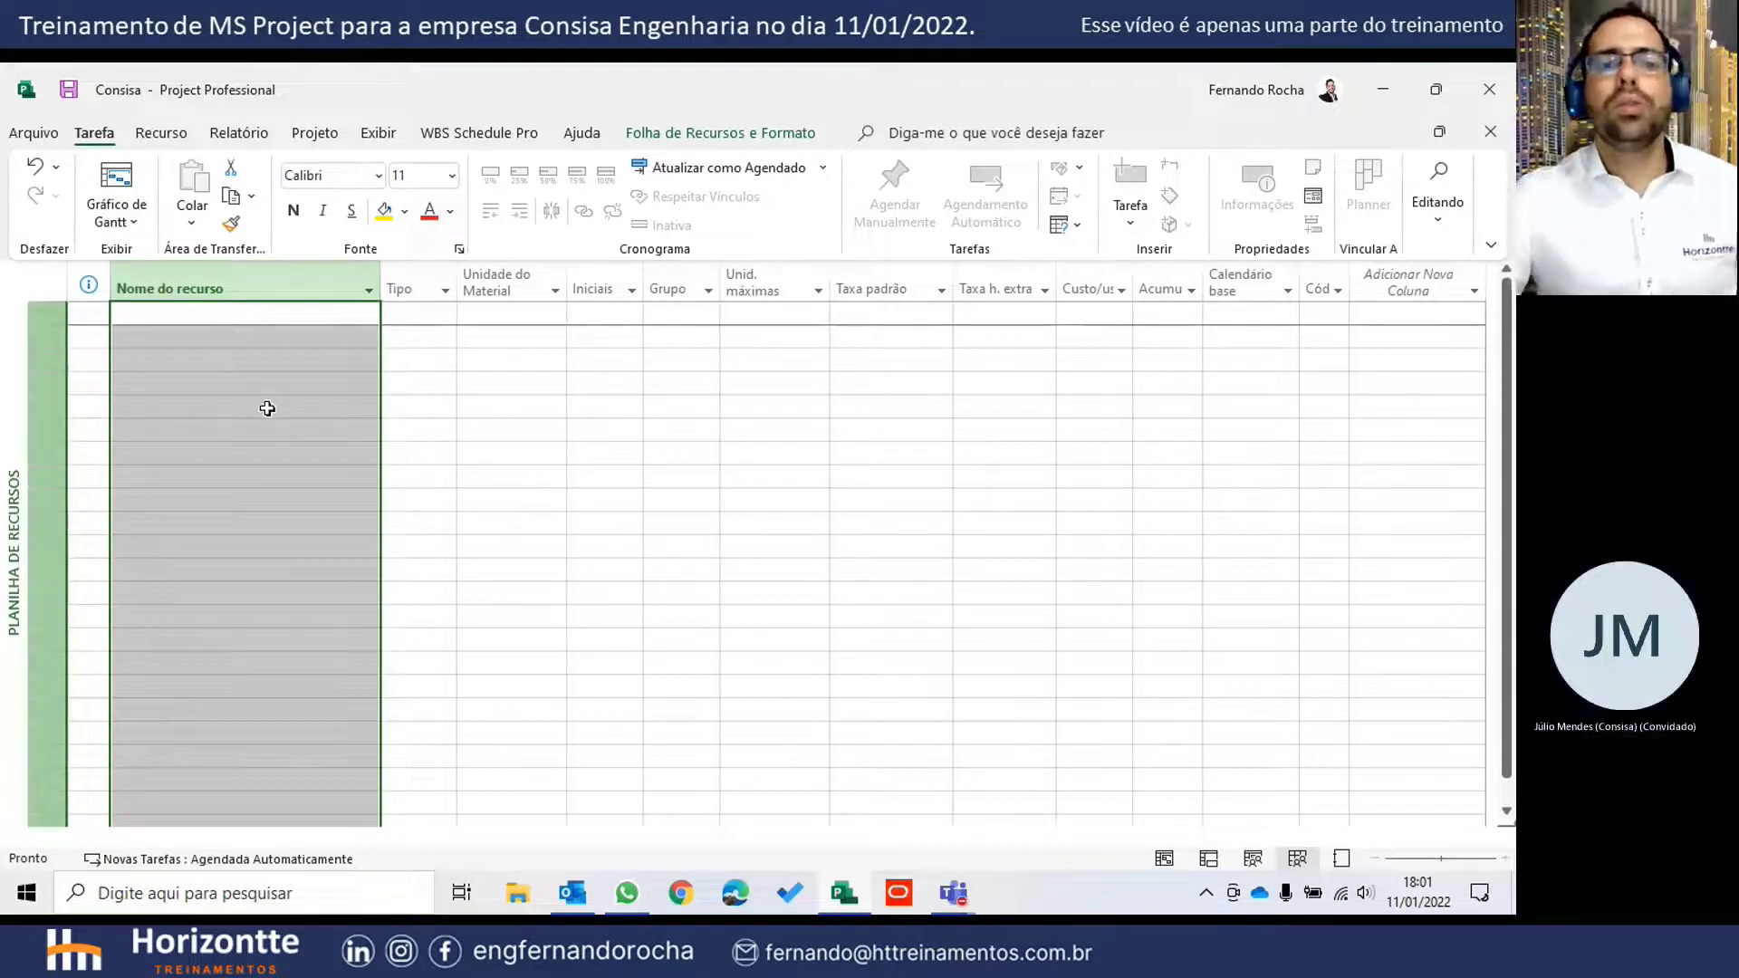
- Add two resources named Peso Ponderado and Orçamento in the first two rows of the resource sheet
{"action": "left_click", "coordinate": [267, 409]}
{"action": "left_click", "coordinate": [256, 310]}
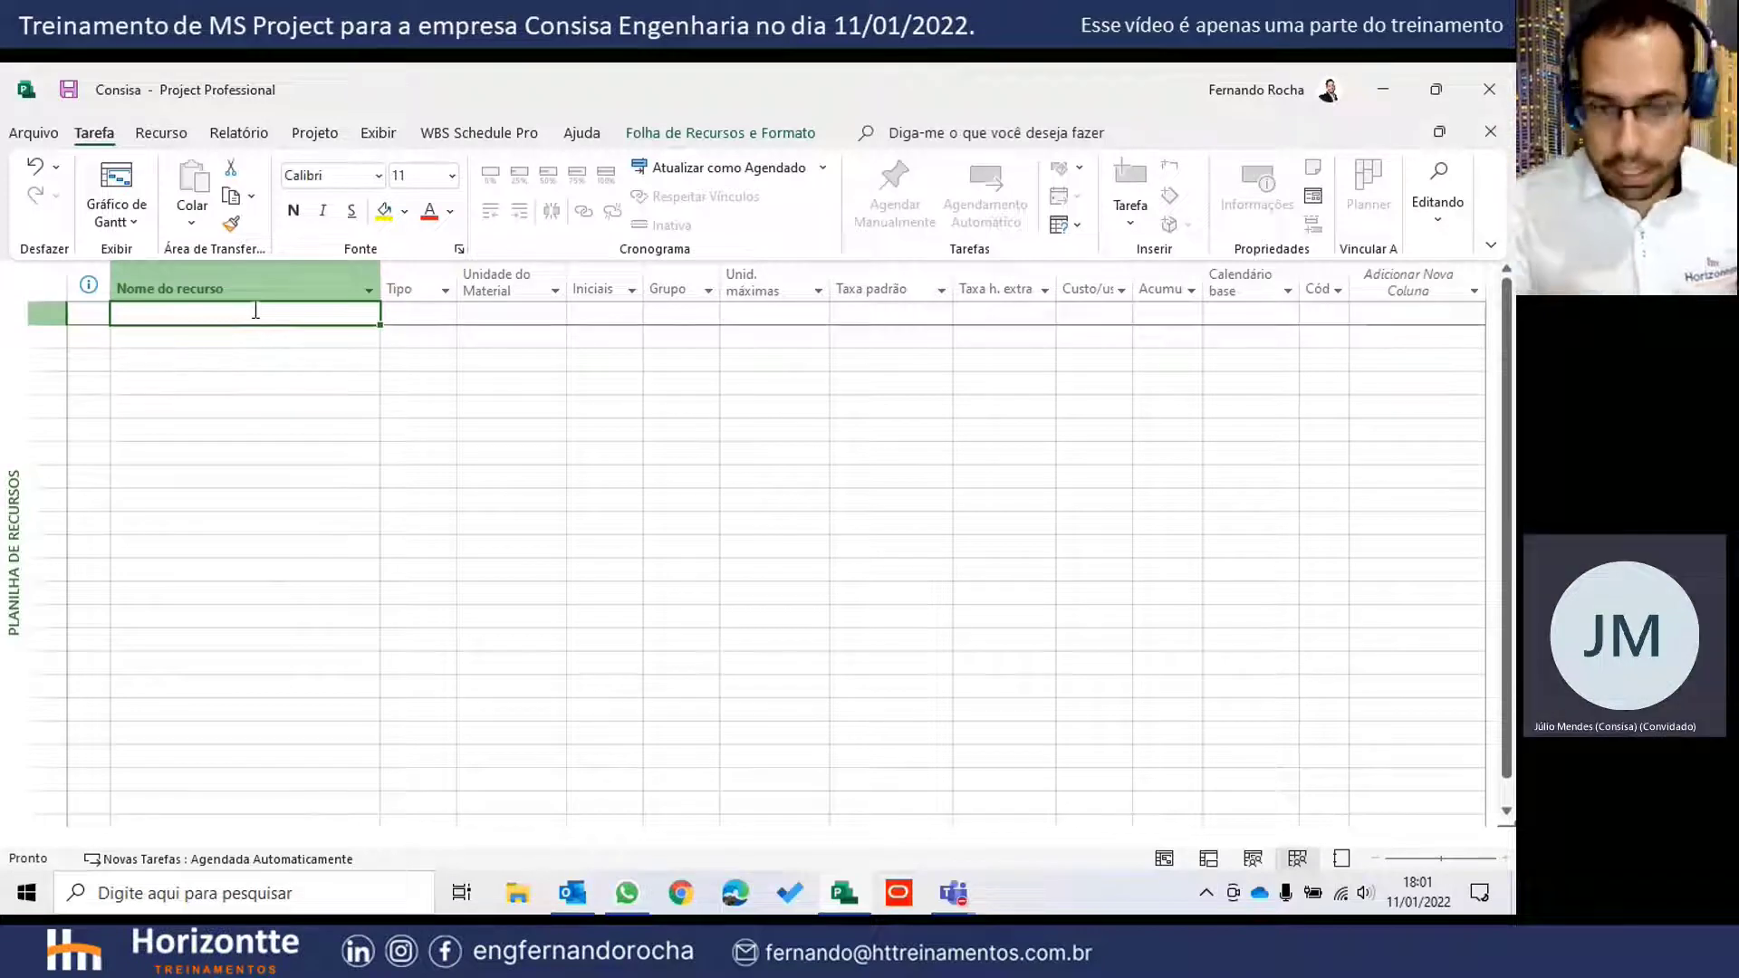
{"action": "type", "text": "Pes"}
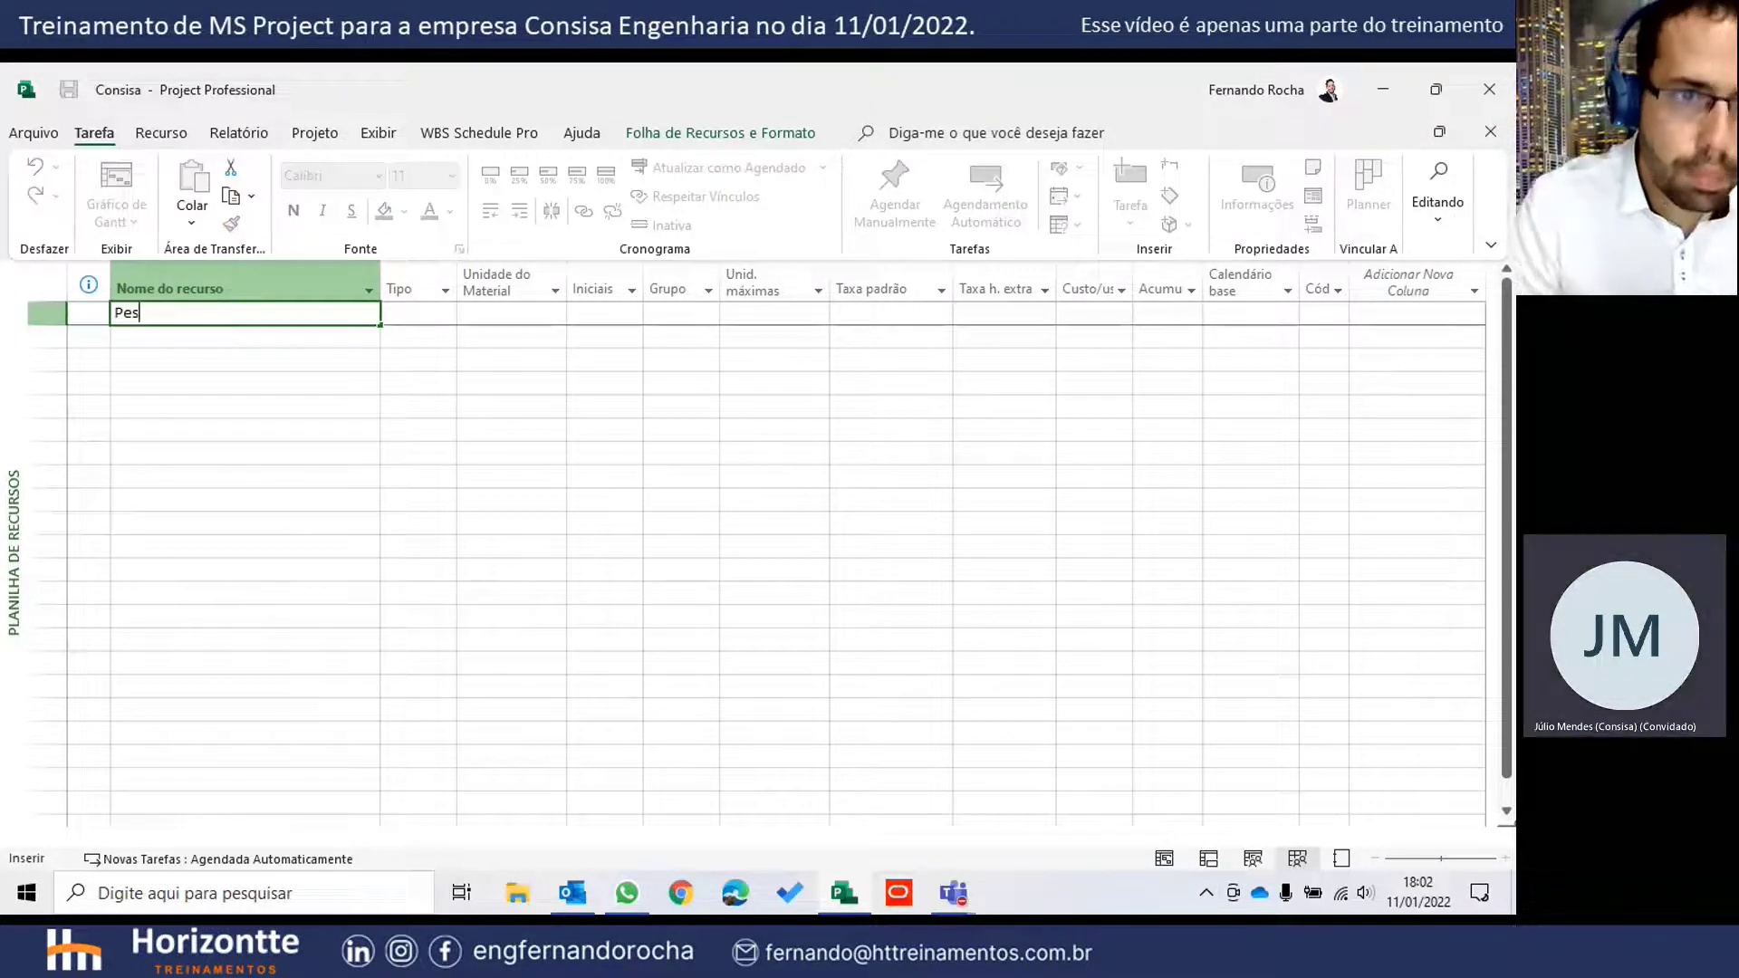
{"action": "type", "text": "o Ponderado"}
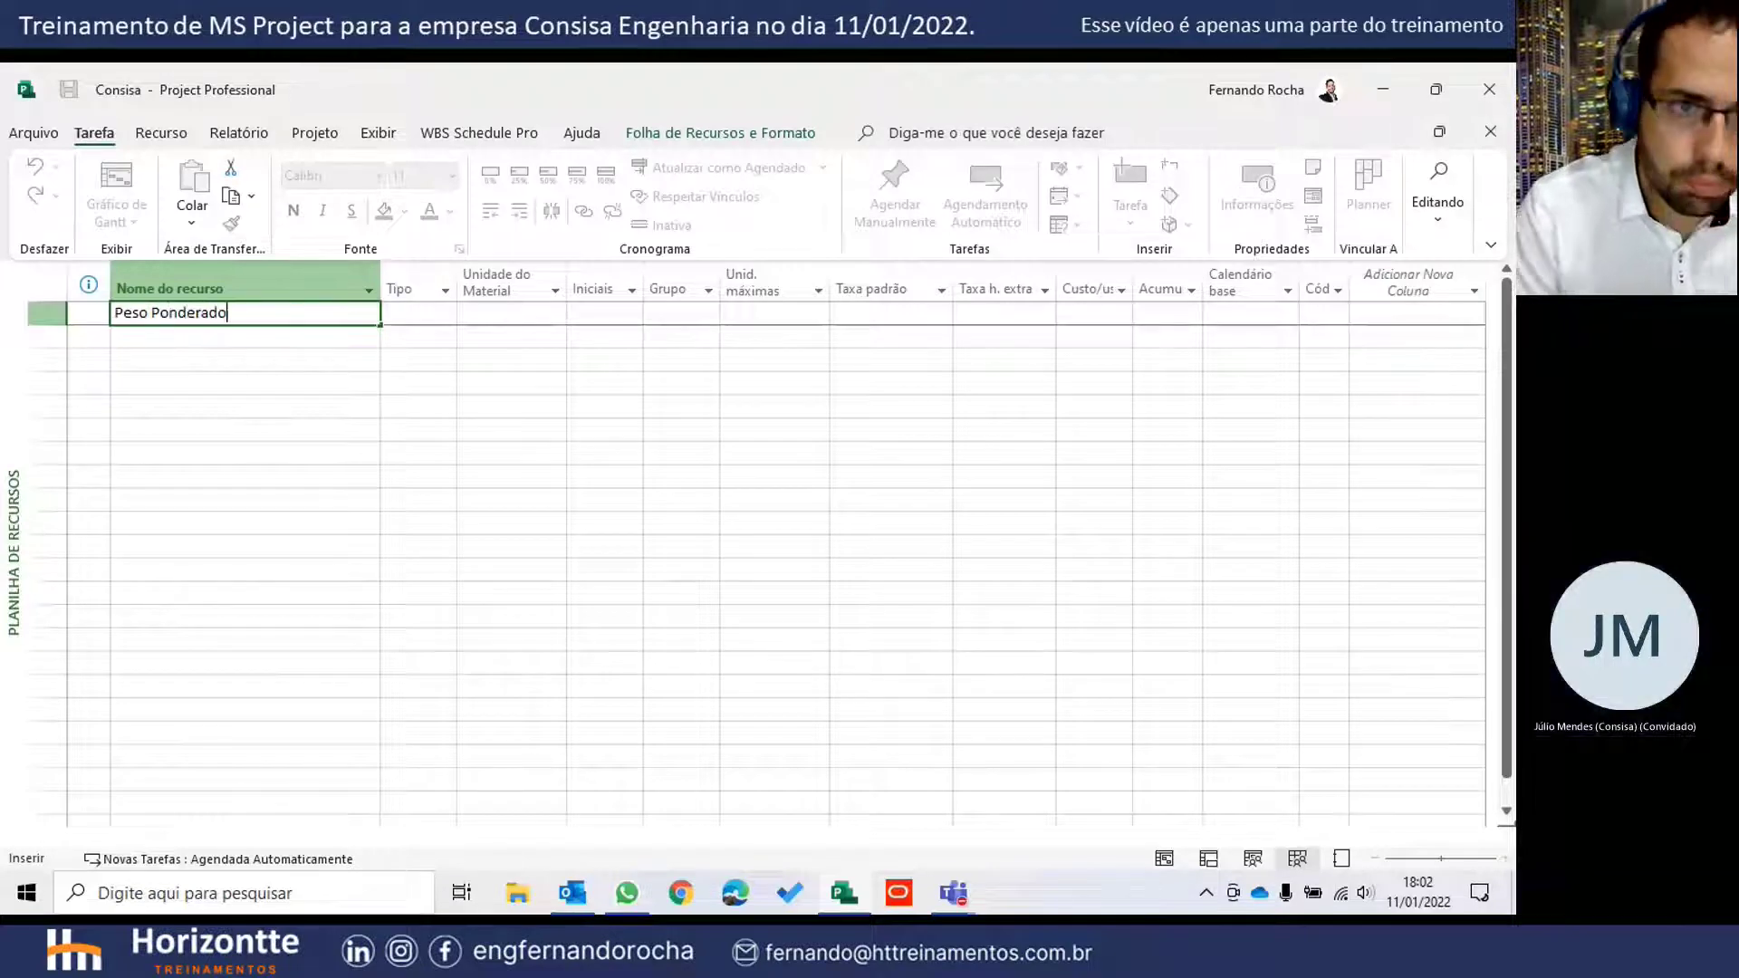
{"action": "key", "text": "Return"}
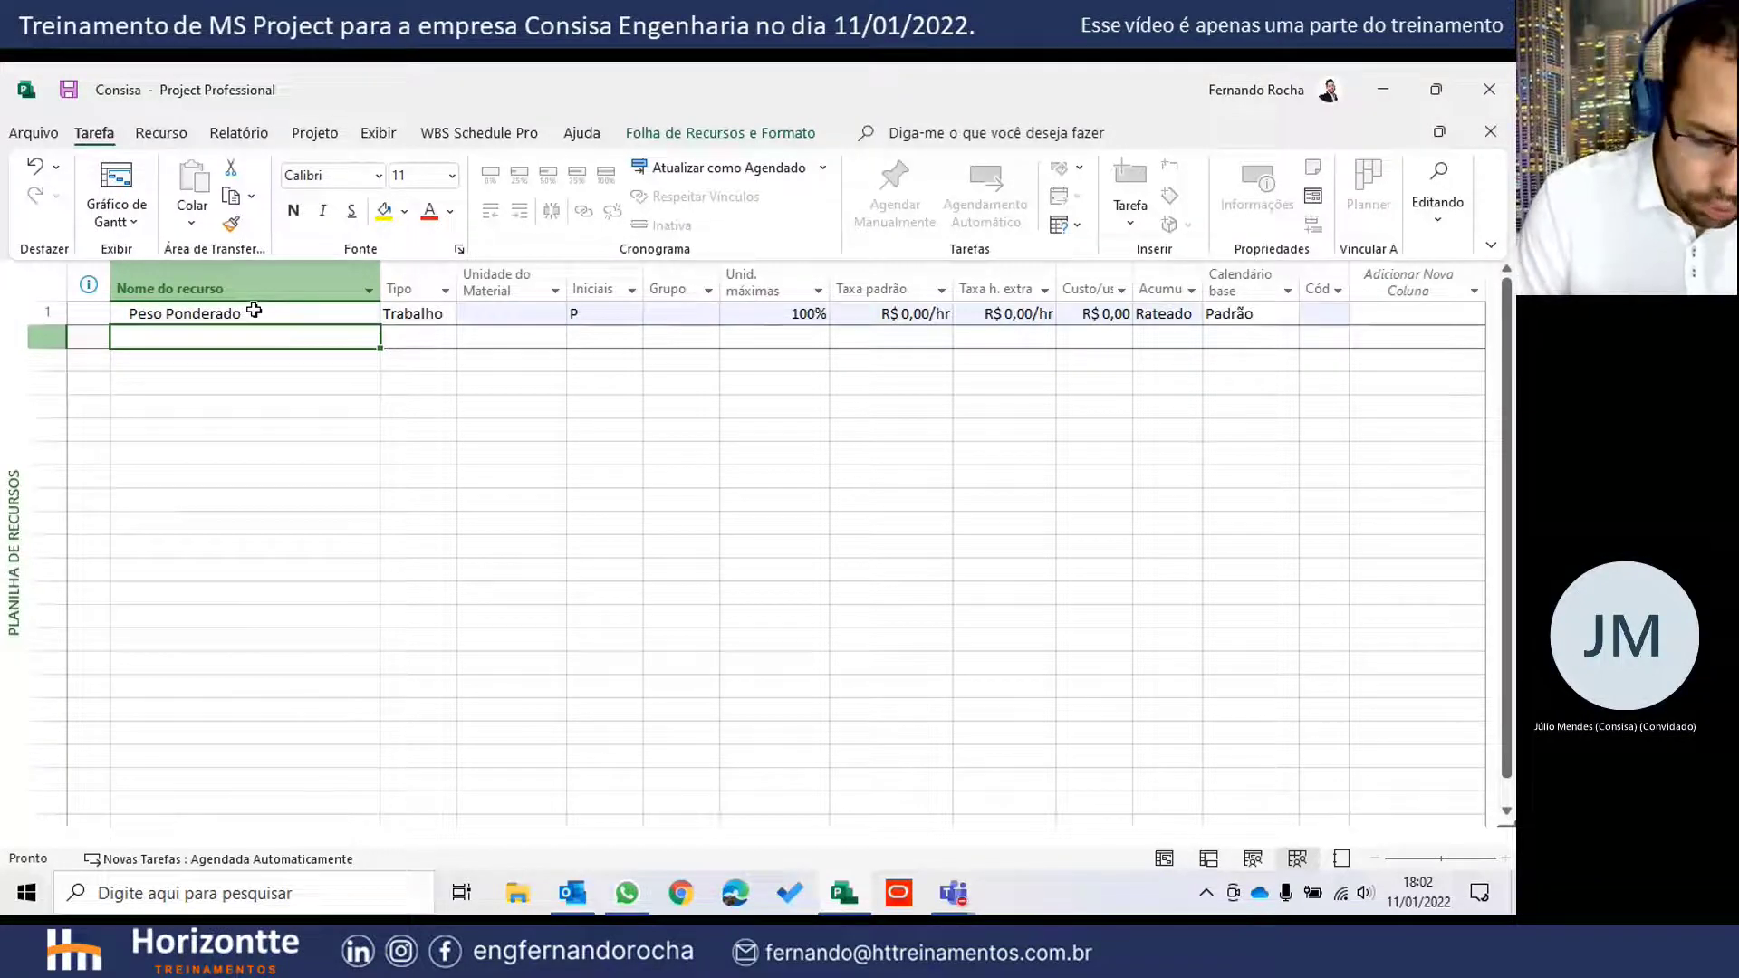
{"action": "type", "text": "Orç"}
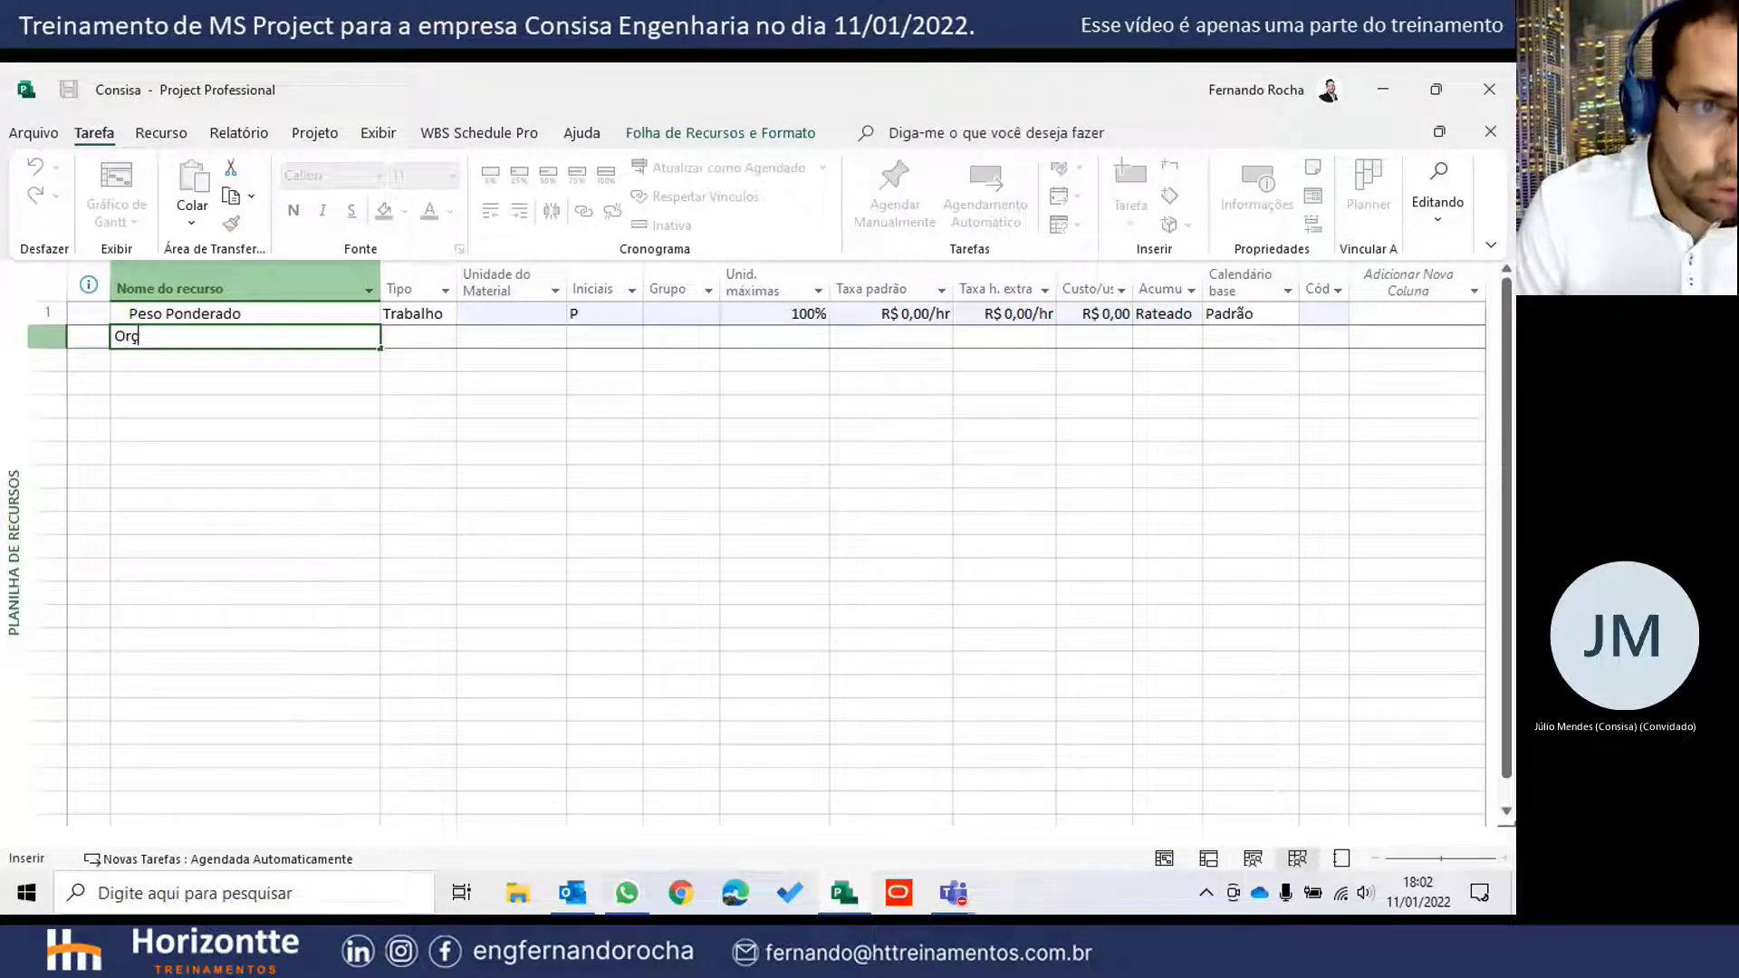
{"action": "type", "text": "amen"}
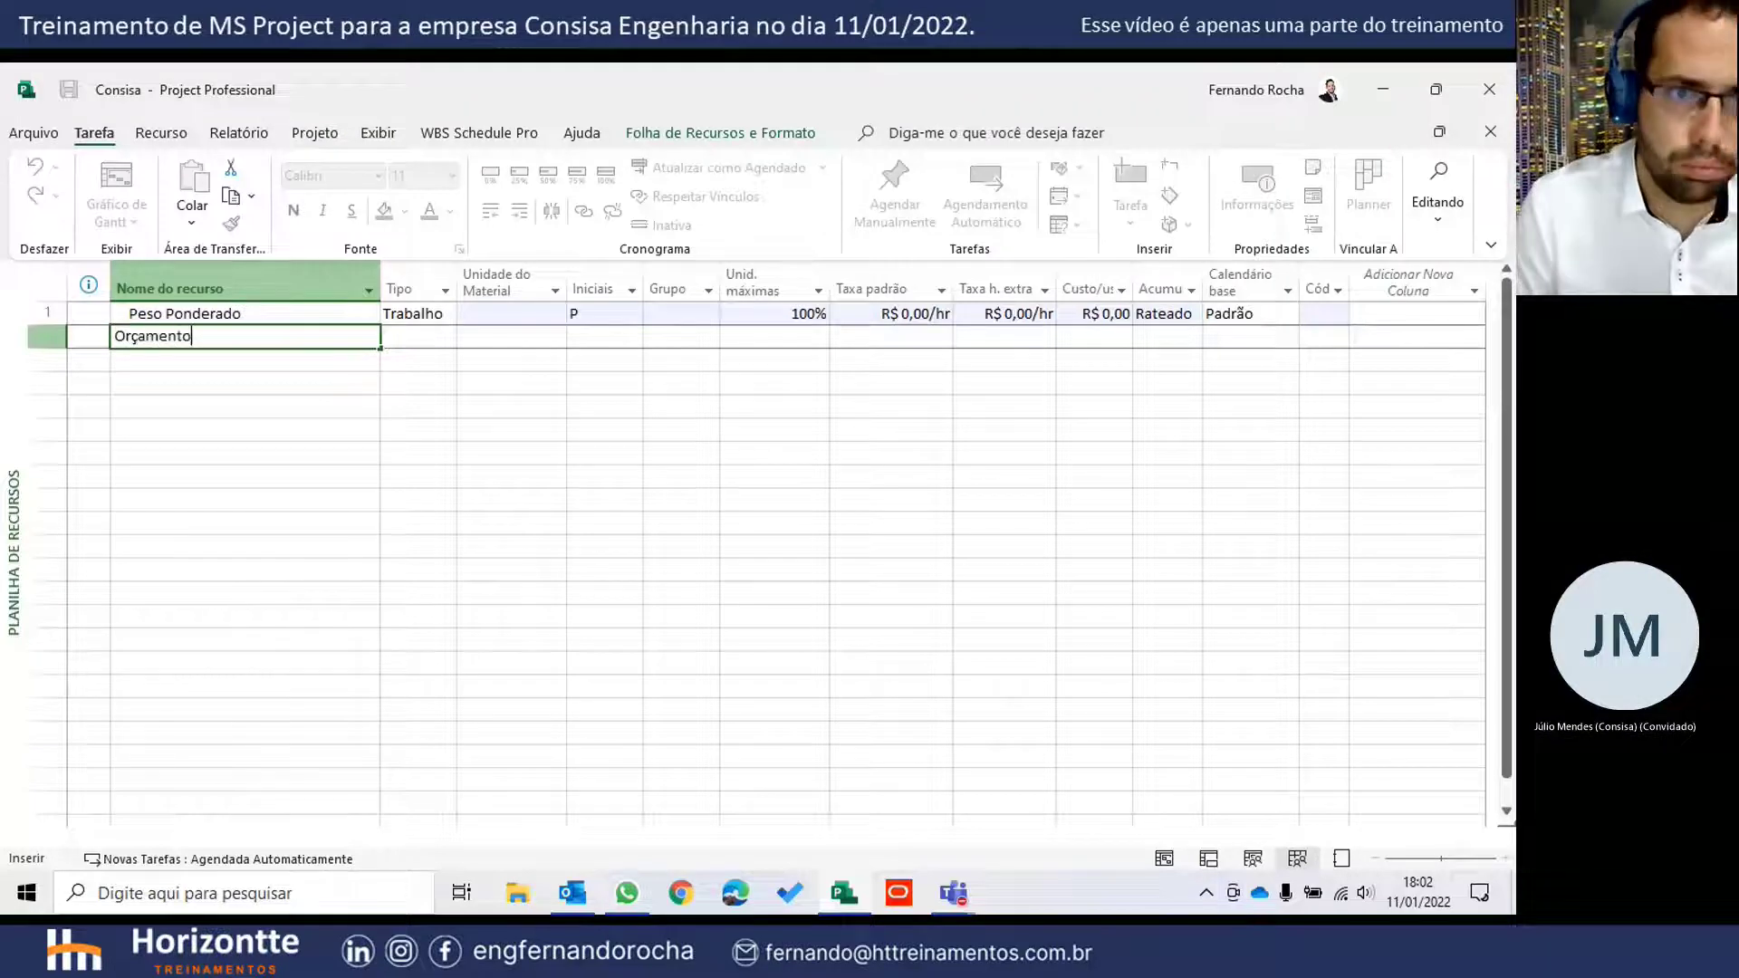
{"action": "type", "text": "to"}
{"action": "key", "text": "Return"}
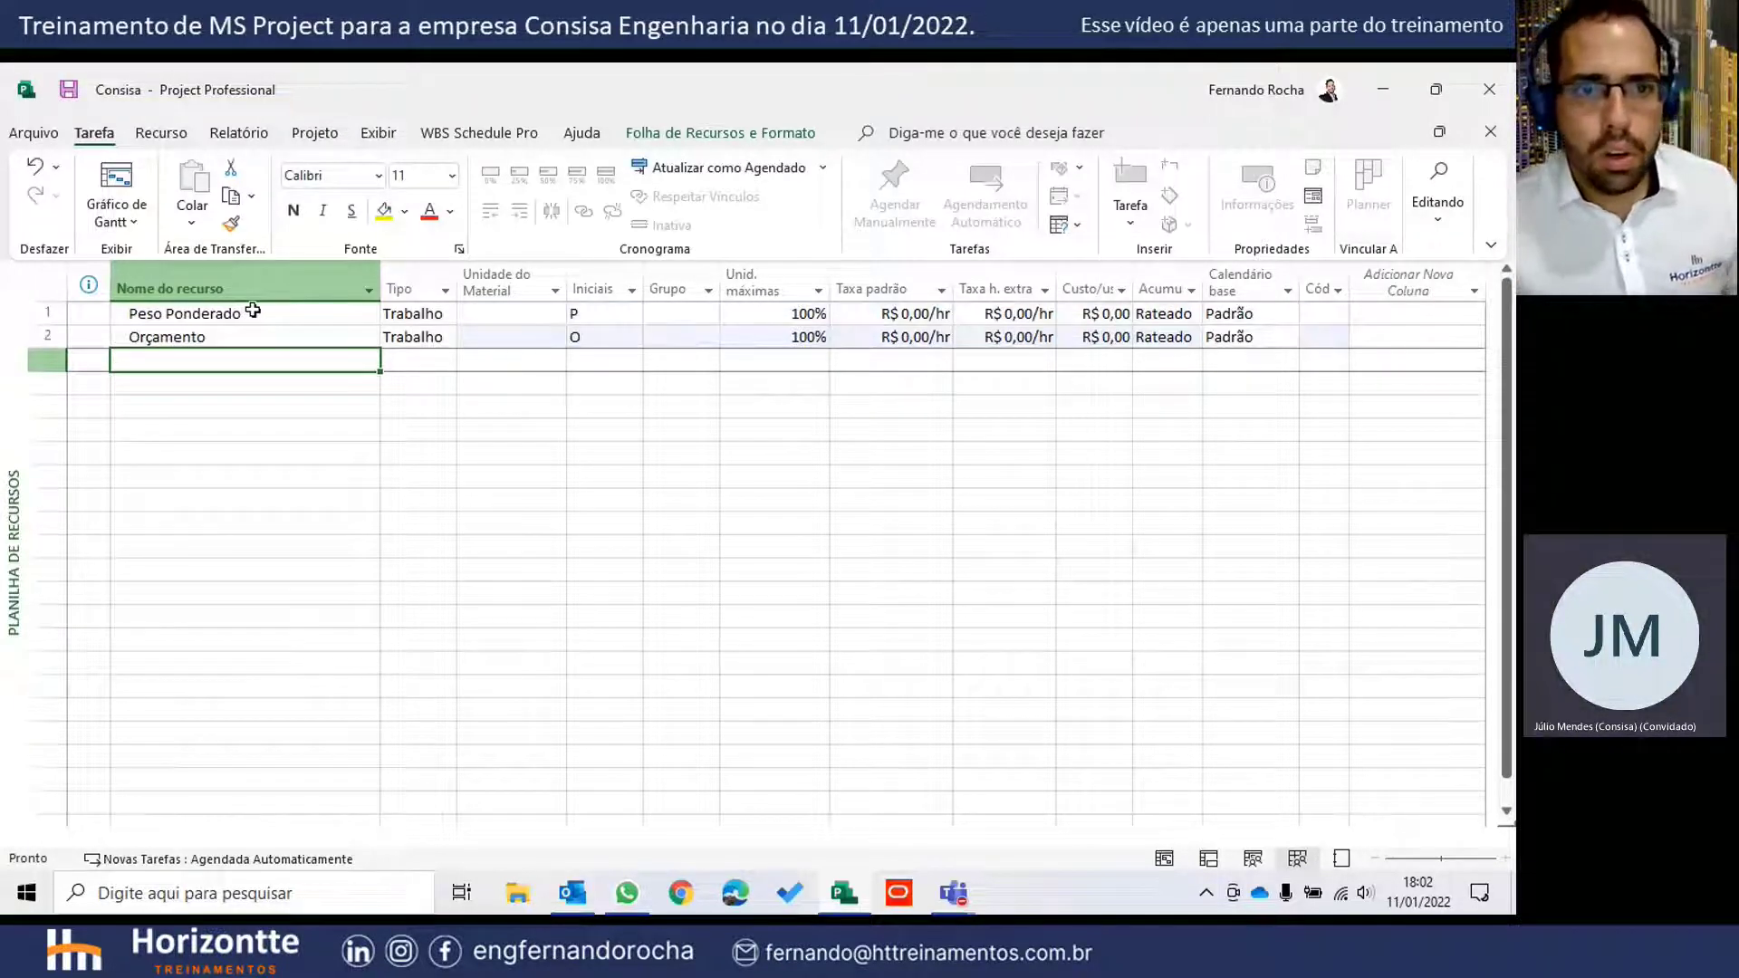
- Set the resource type of both Peso Ponderado and Orçamento to Material
{"action": "left_click", "coordinate": [409, 316]}
{"action": "left_click", "coordinate": [276, 314]}
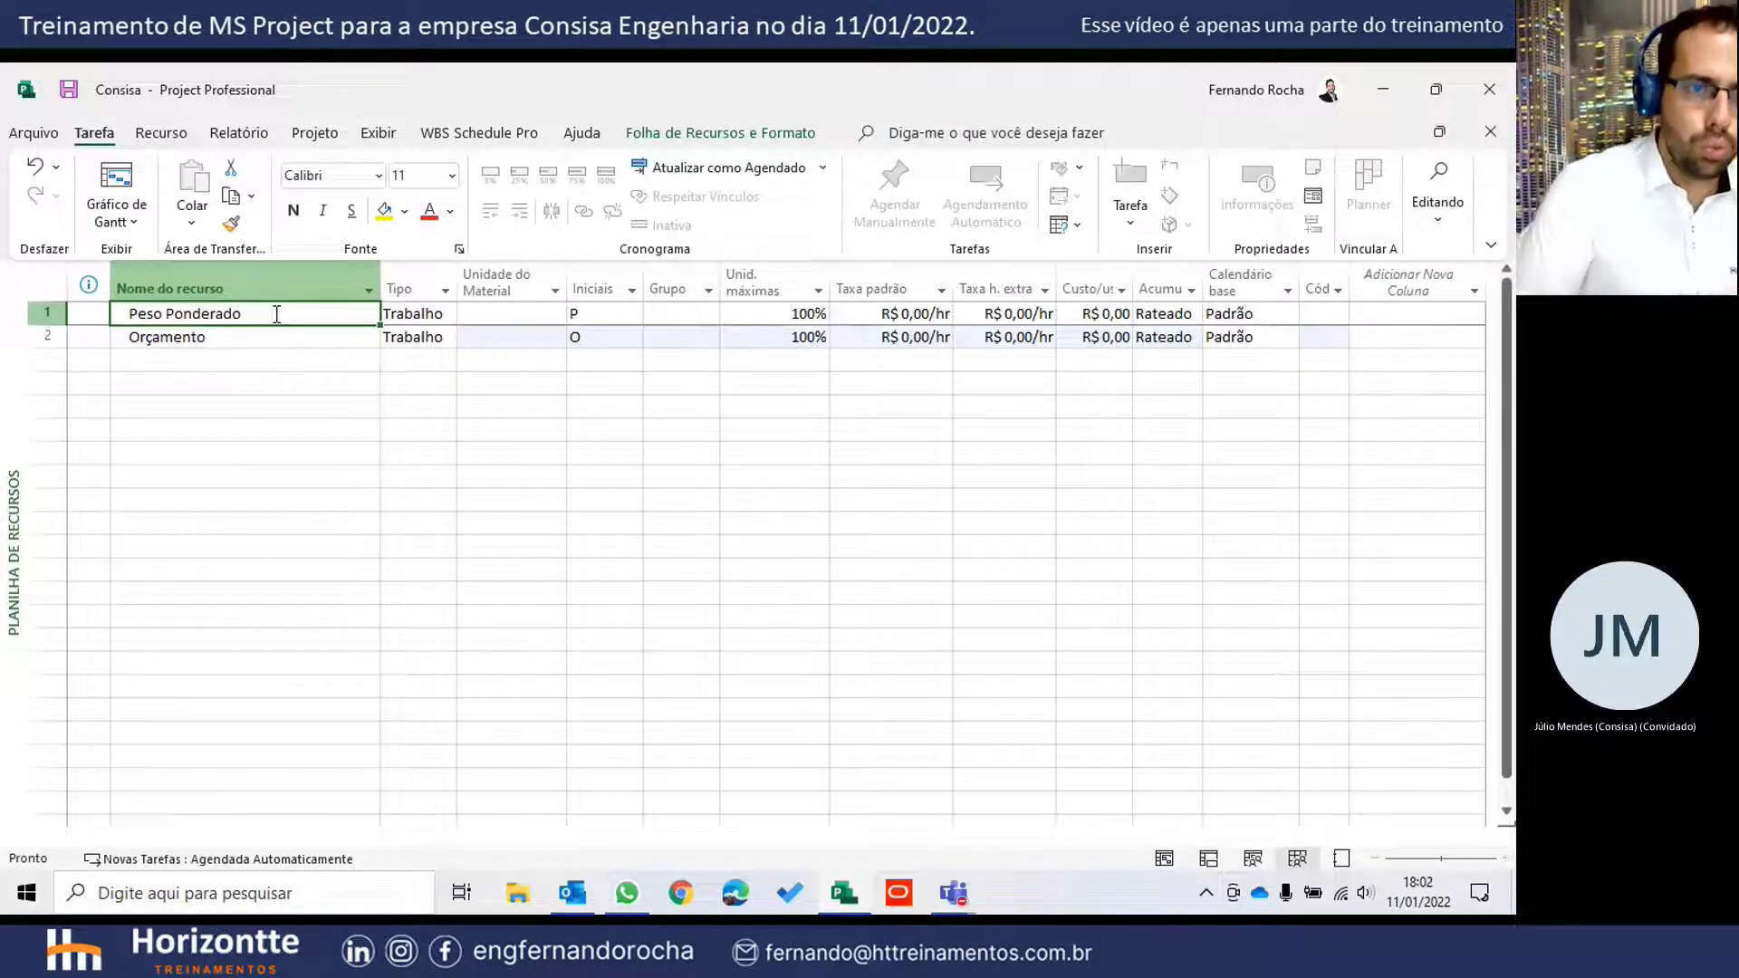
{"action": "left_click", "coordinate": [424, 314]}
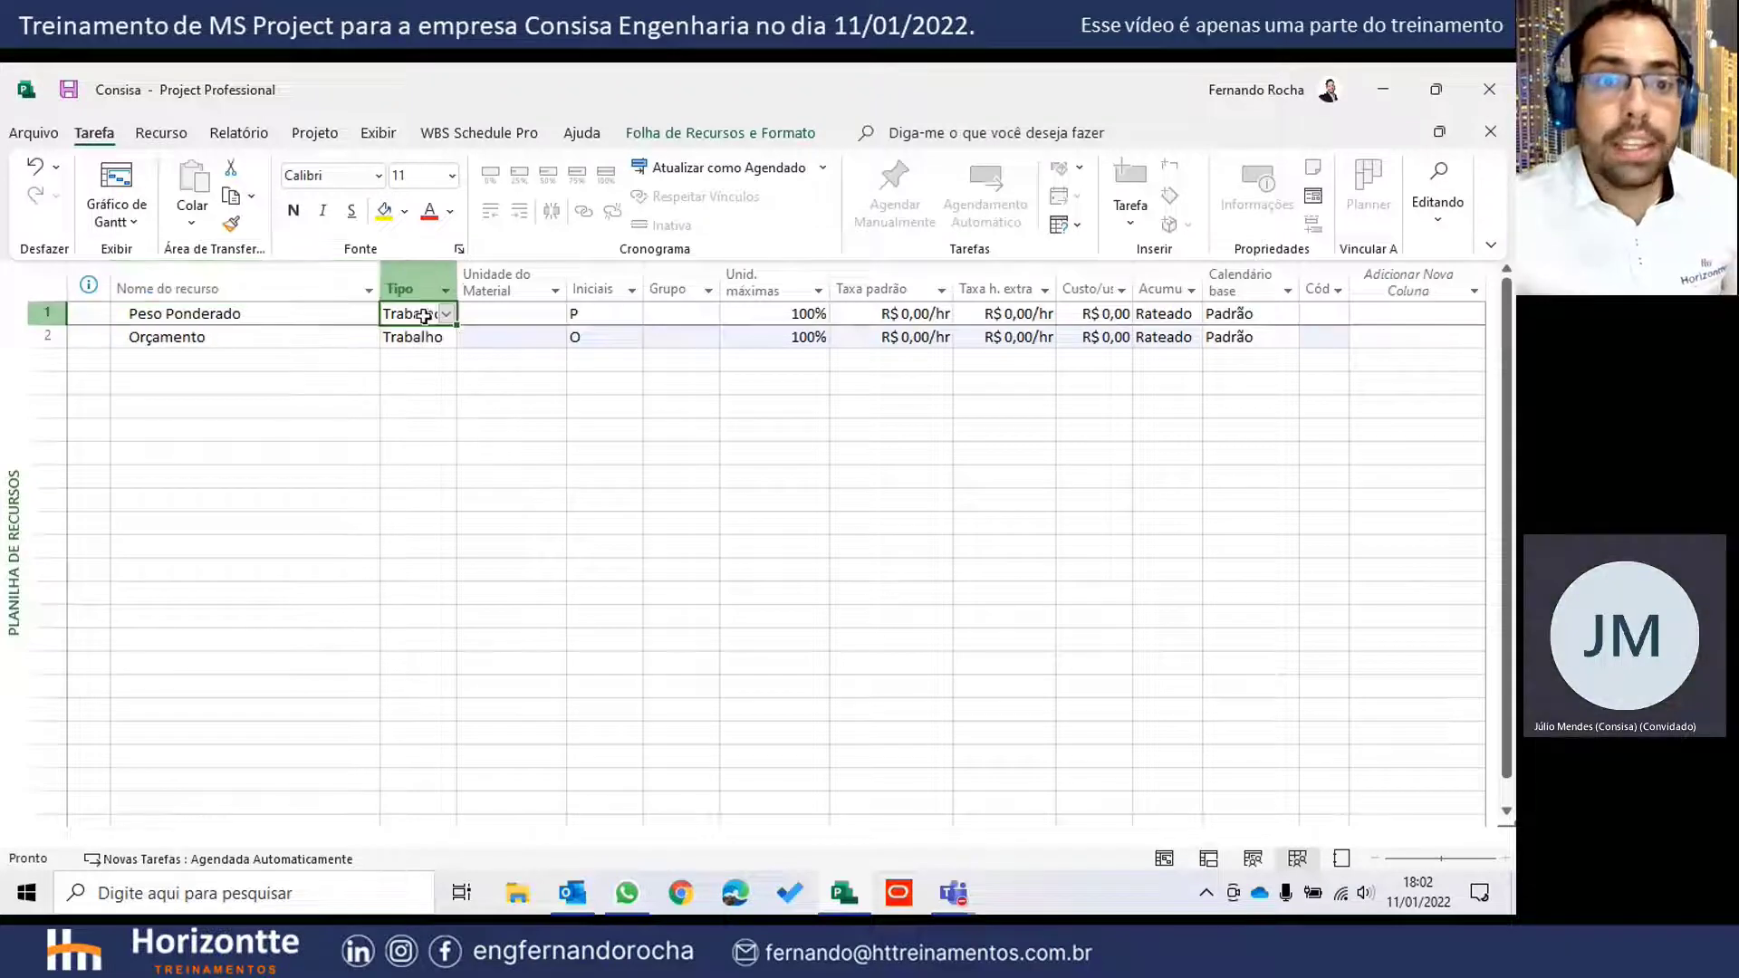
{"action": "left_click", "coordinate": [448, 317]}
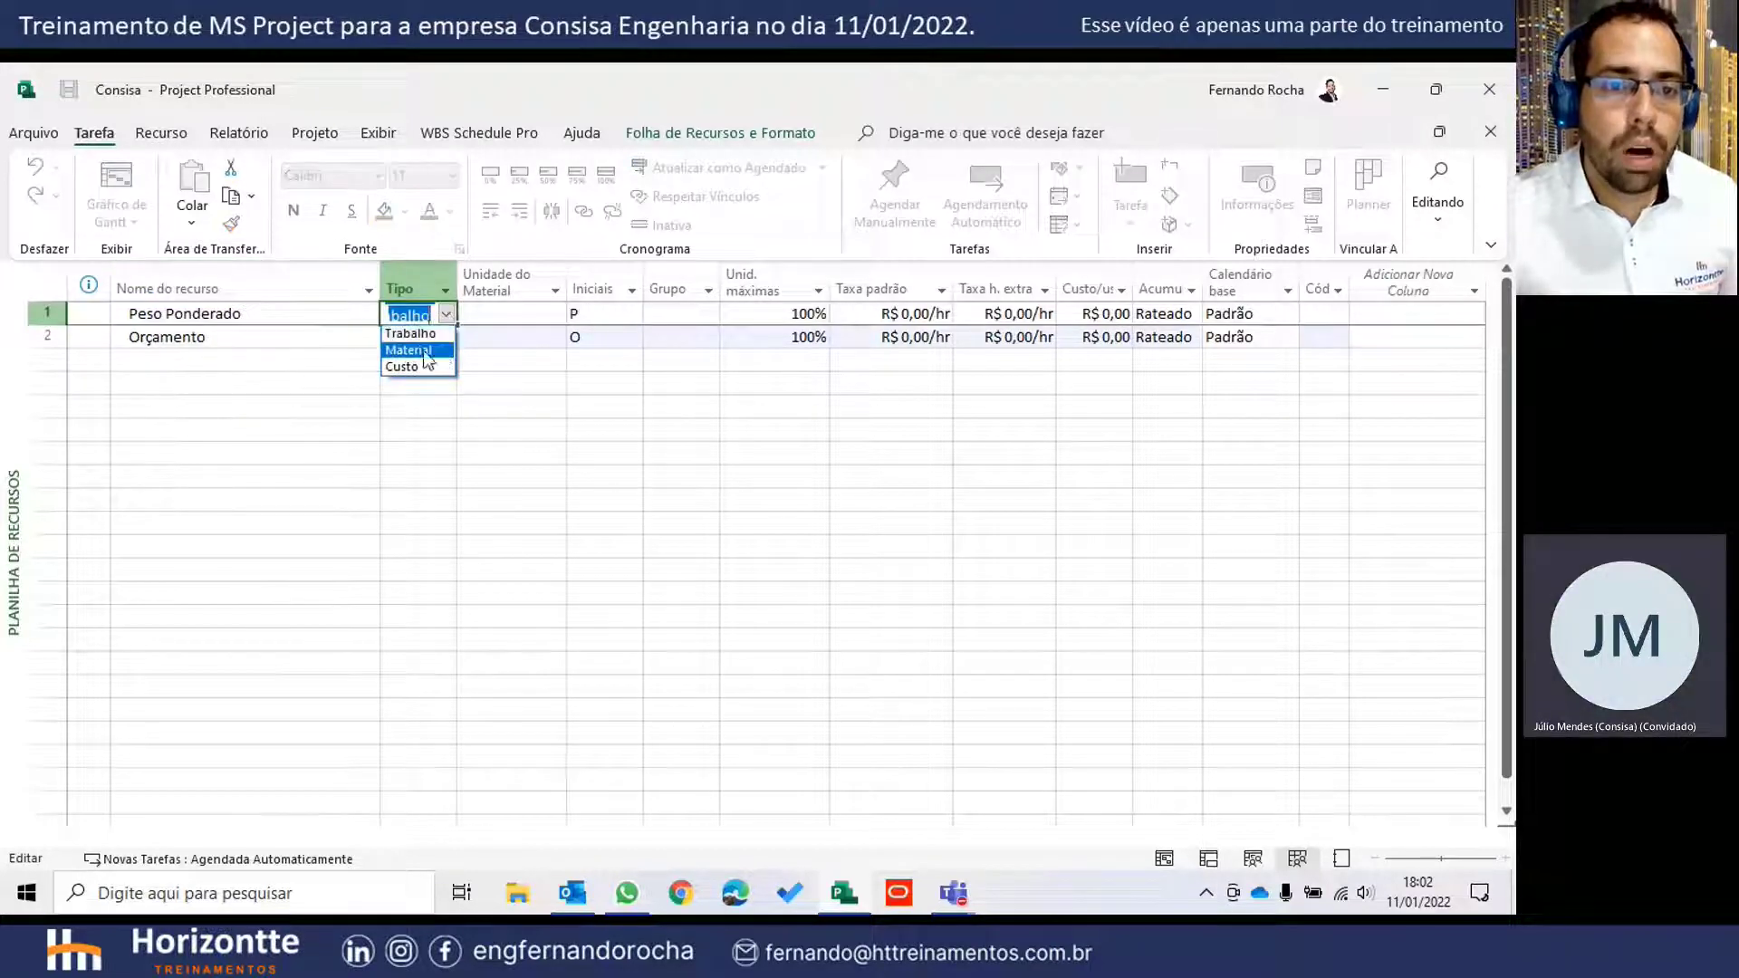
{"action": "left_click", "coordinate": [421, 351]}
{"action": "left_click", "coordinate": [434, 338]}
{"action": "left_click", "coordinate": [448, 338]}
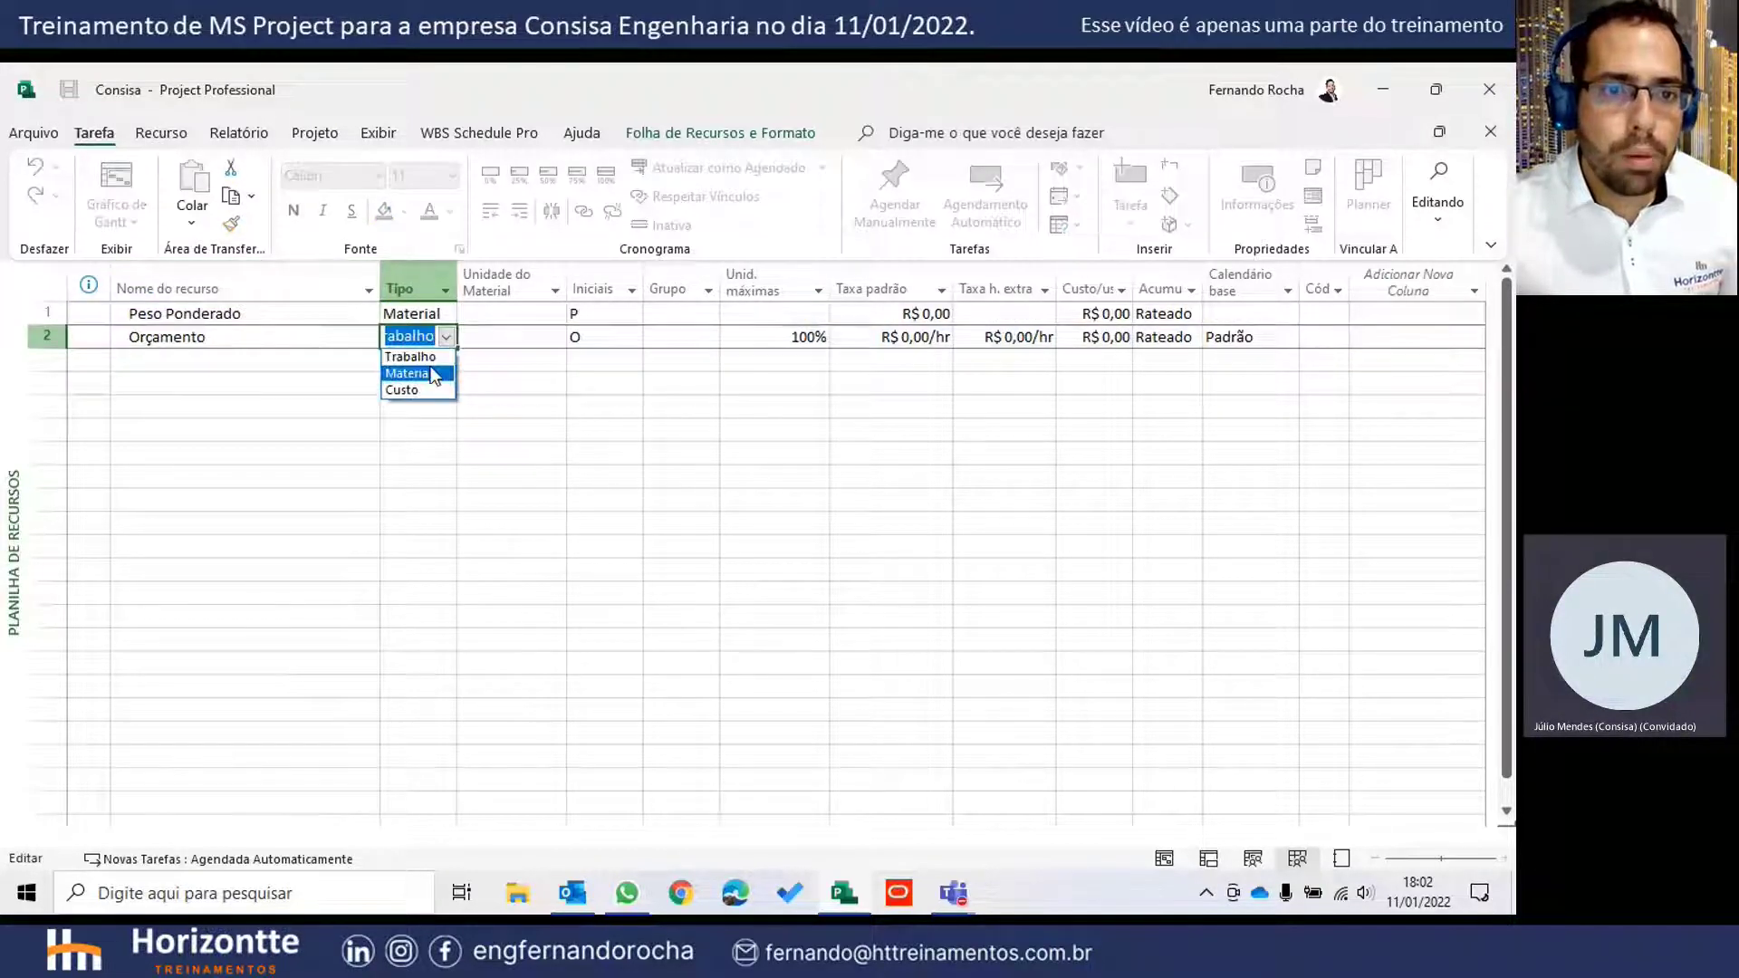
{"action": "left_click", "coordinate": [419, 374]}
{"action": "left_click", "coordinate": [427, 313]}
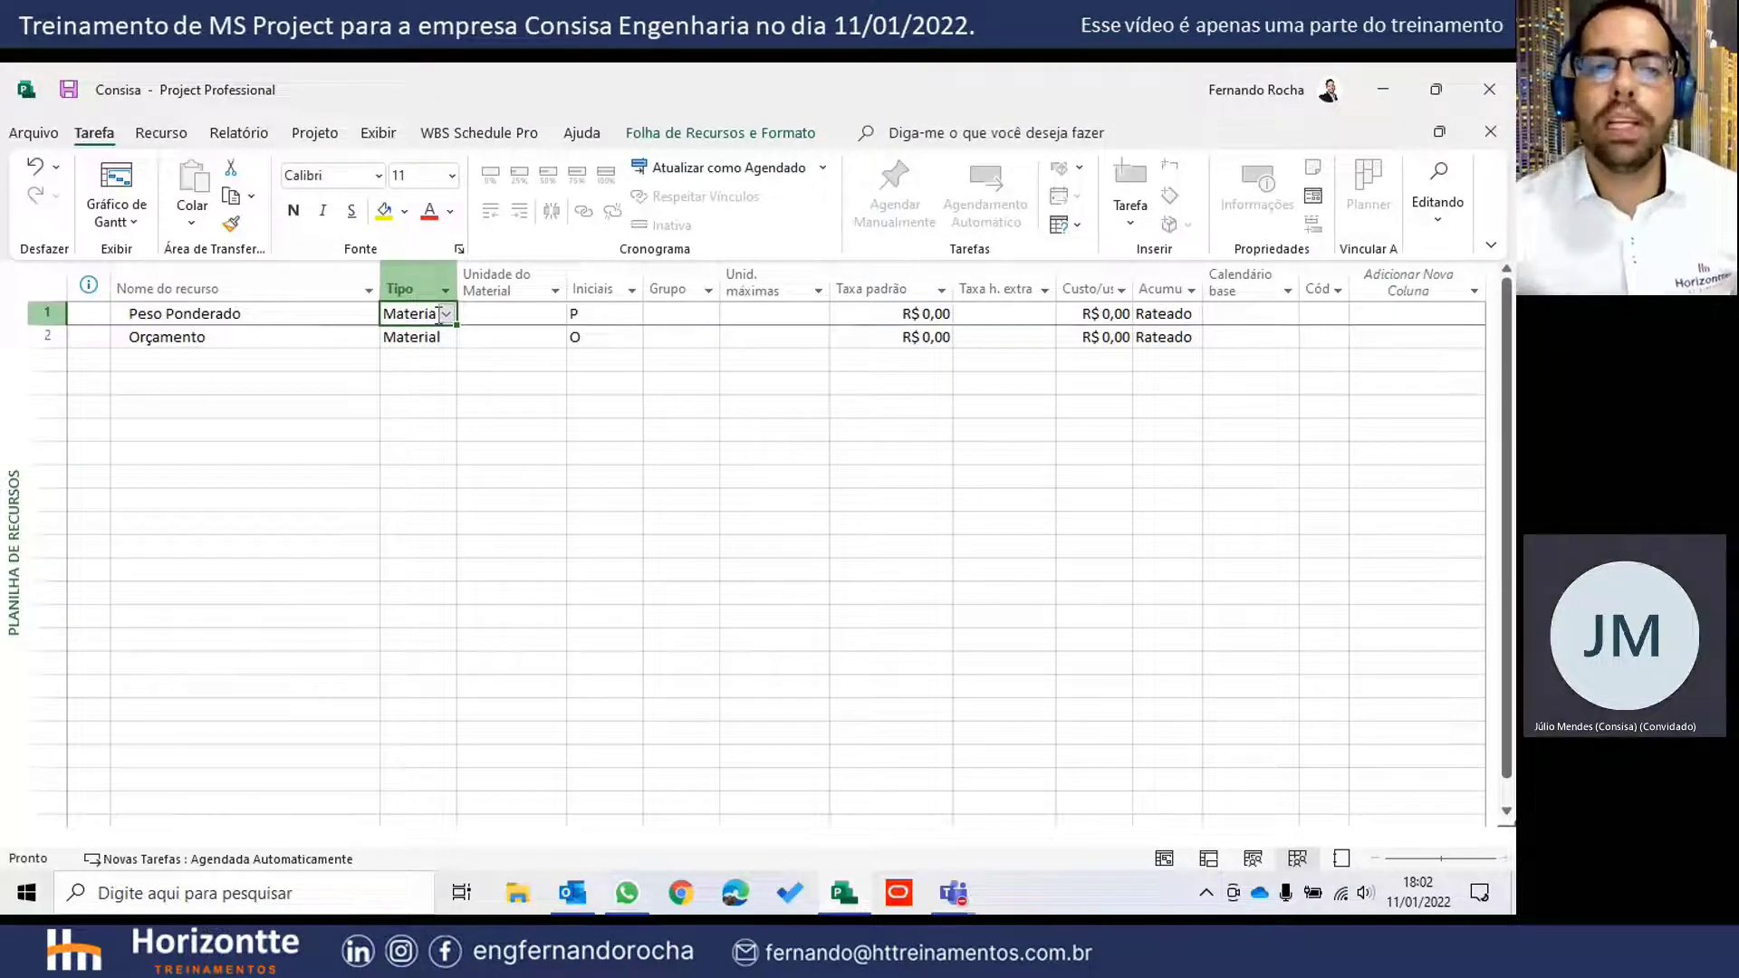
- Enter PP as the material unit for Peso Ponderado and Vb. as the material unit for Orçamento
{"action": "left_click", "coordinate": [516, 314]}
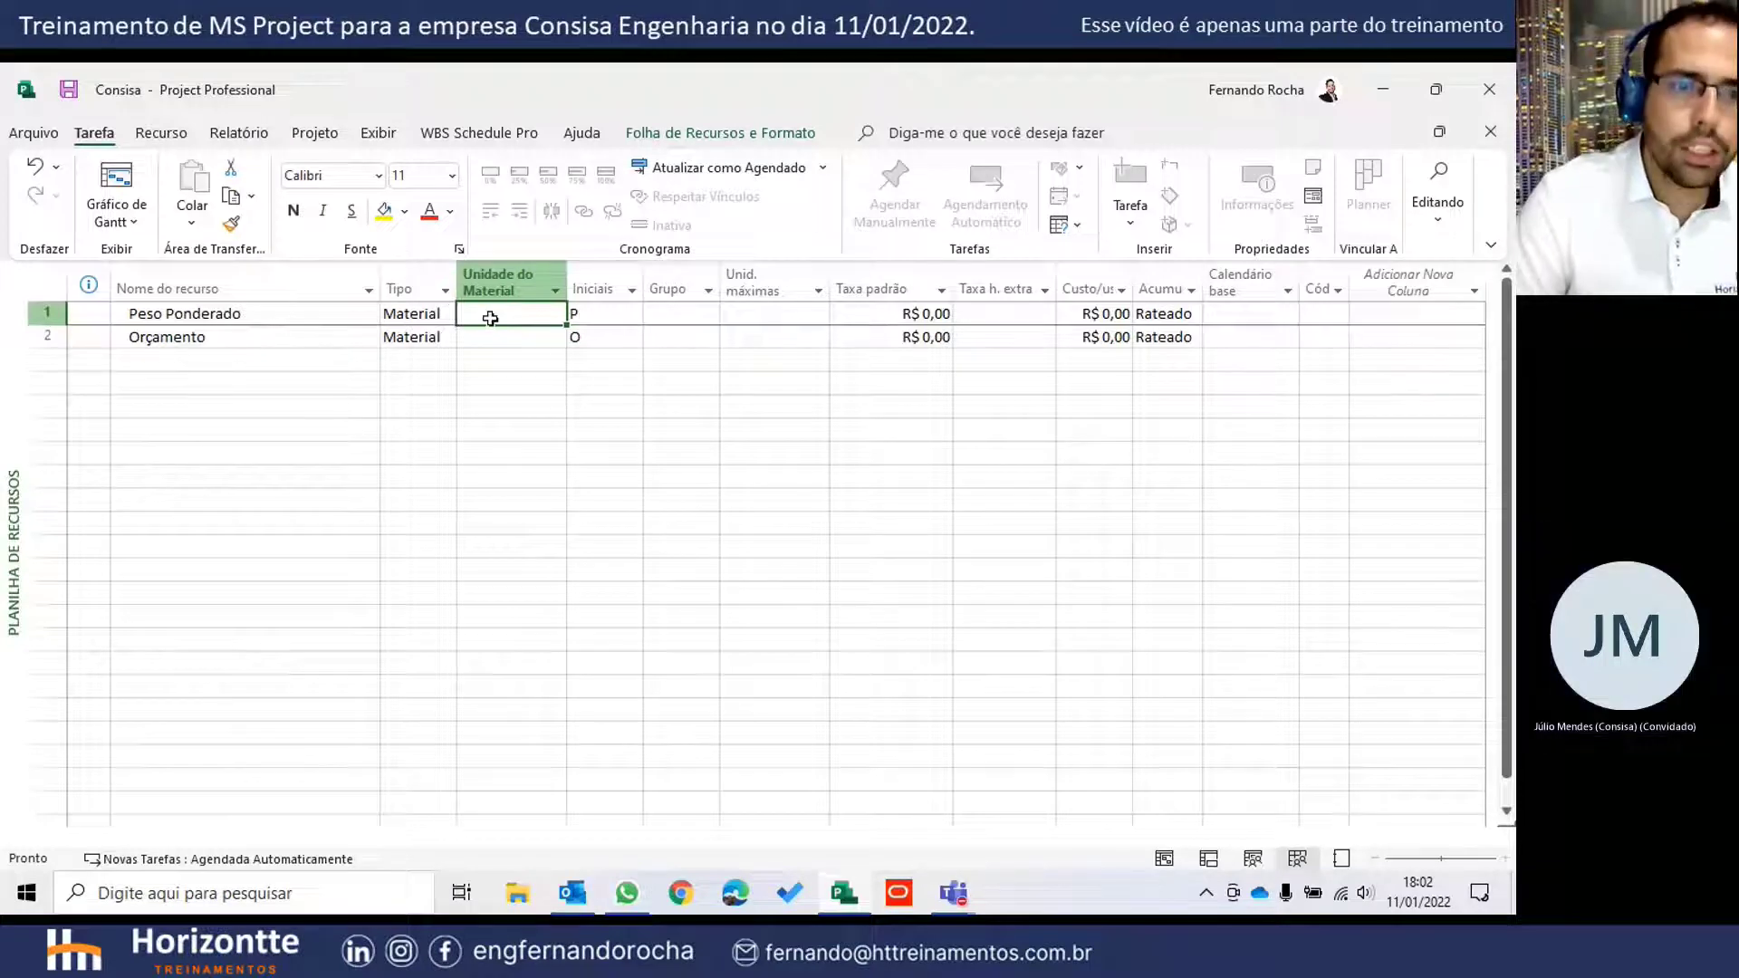
{"action": "type", "text": "PP"}
{"action": "key", "text": "Return"}
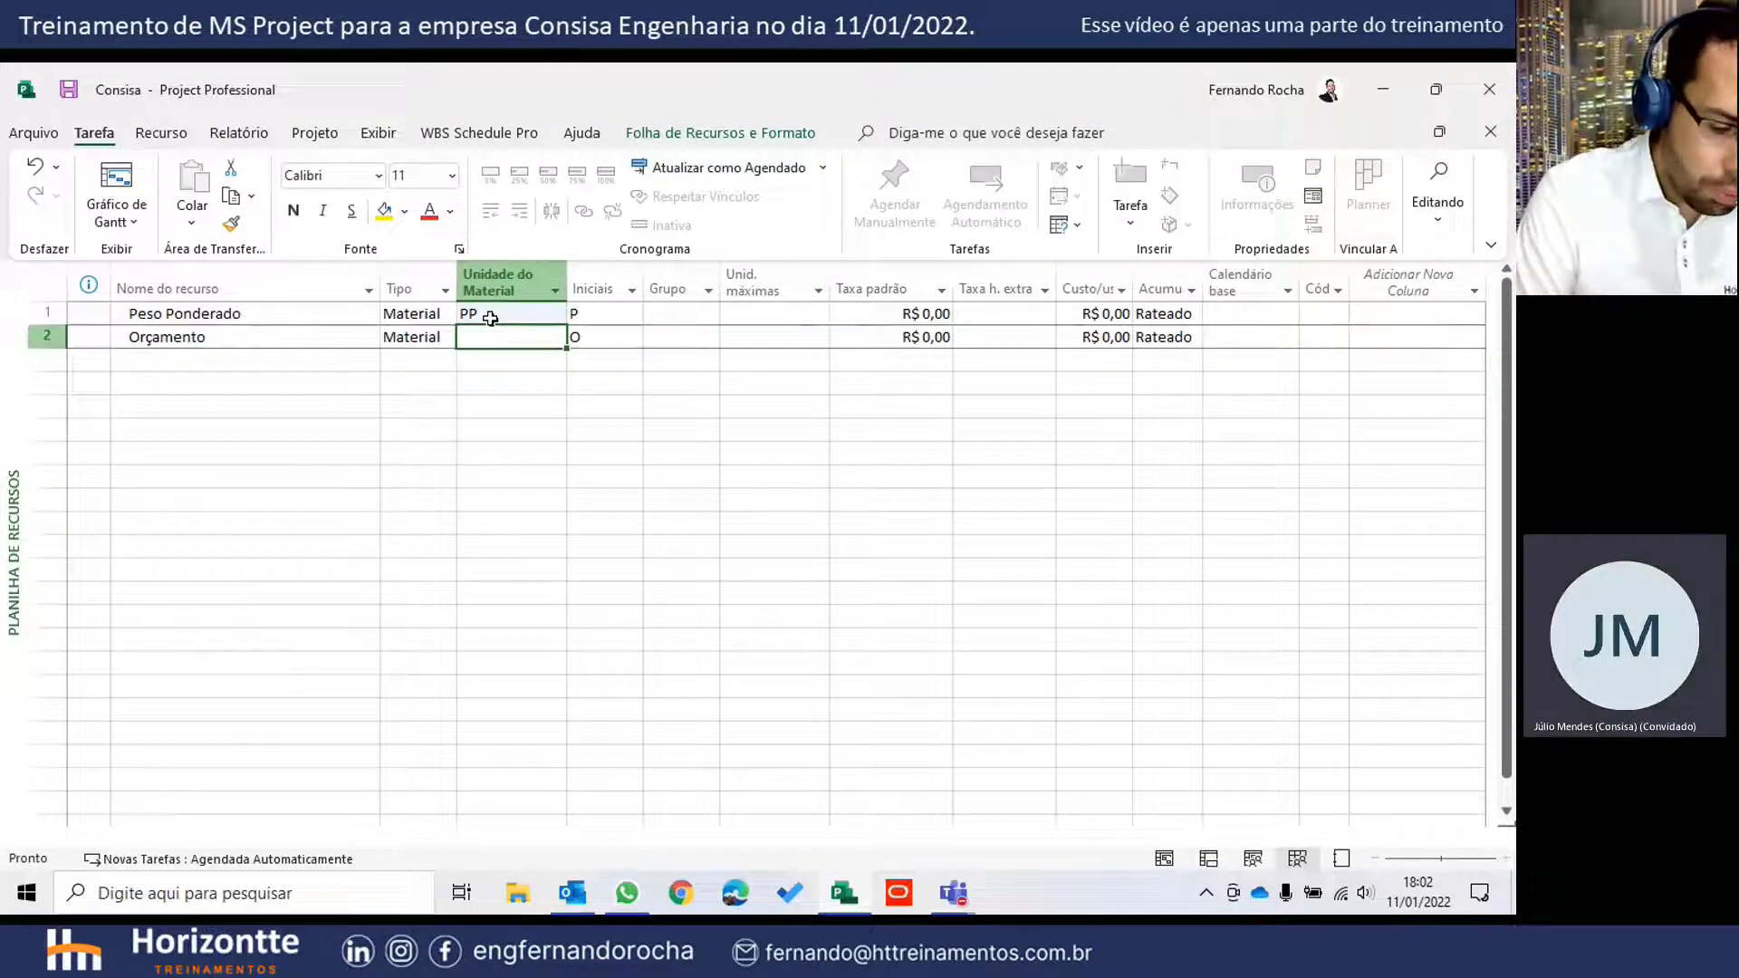
{"action": "type", "text": "V"}
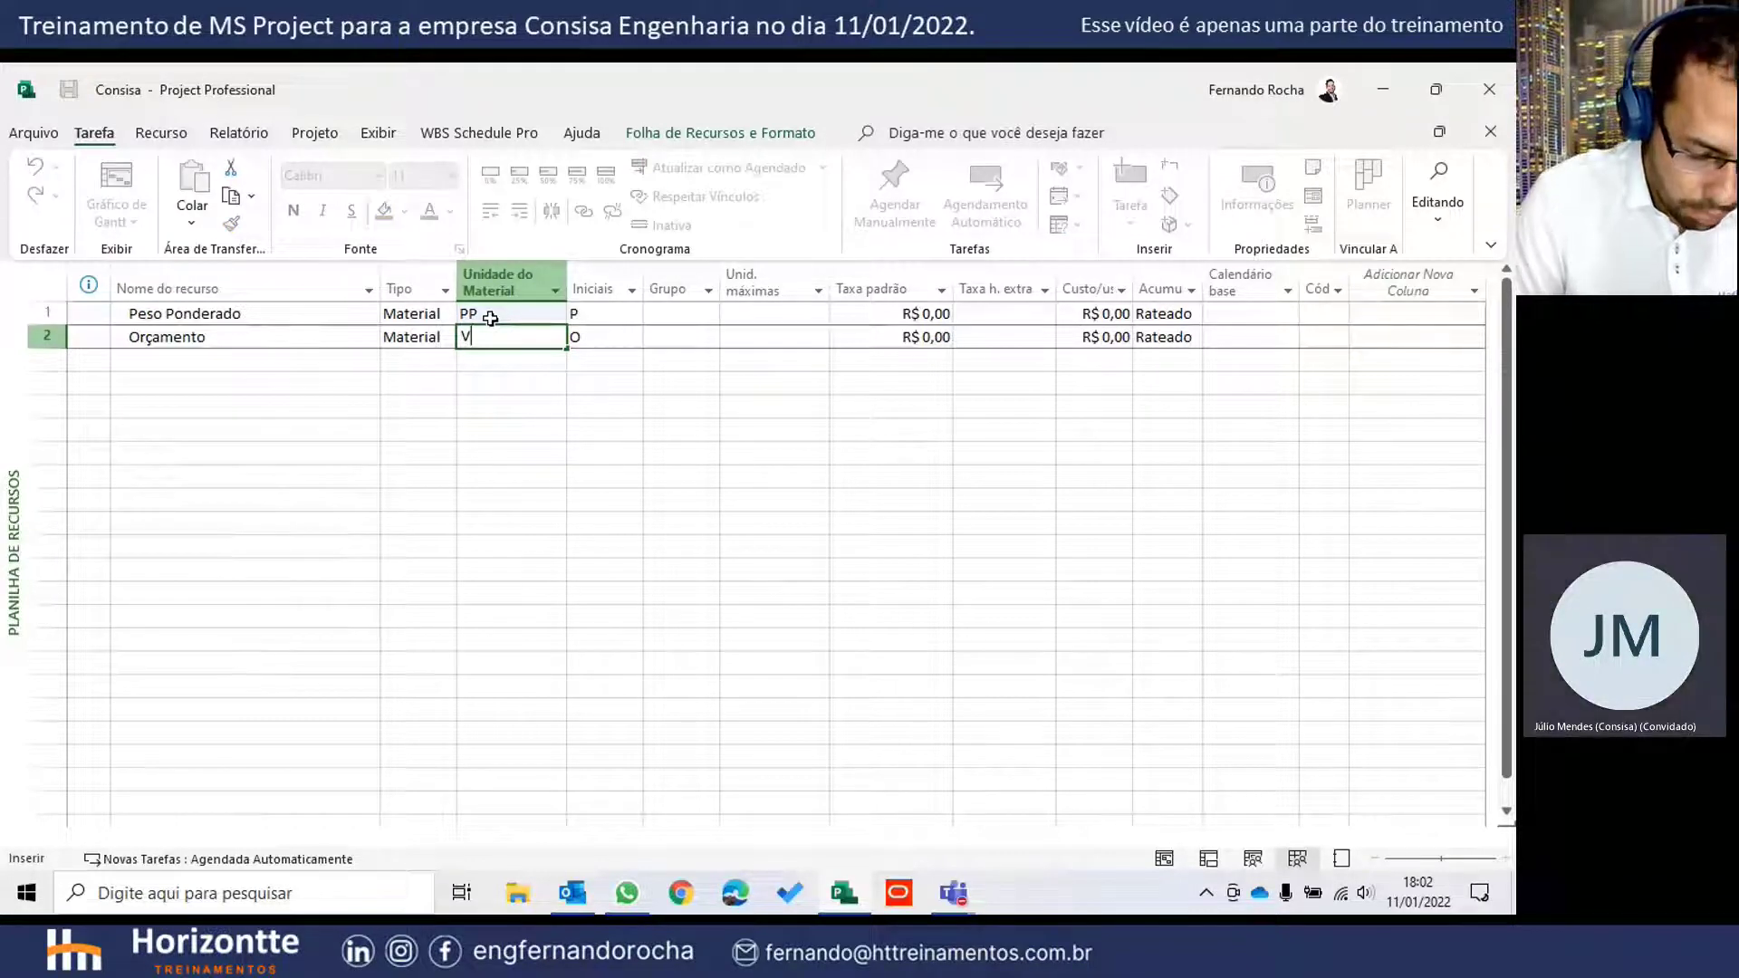
{"action": "type", "text": "b."}
{"action": "key", "text": "Return"}
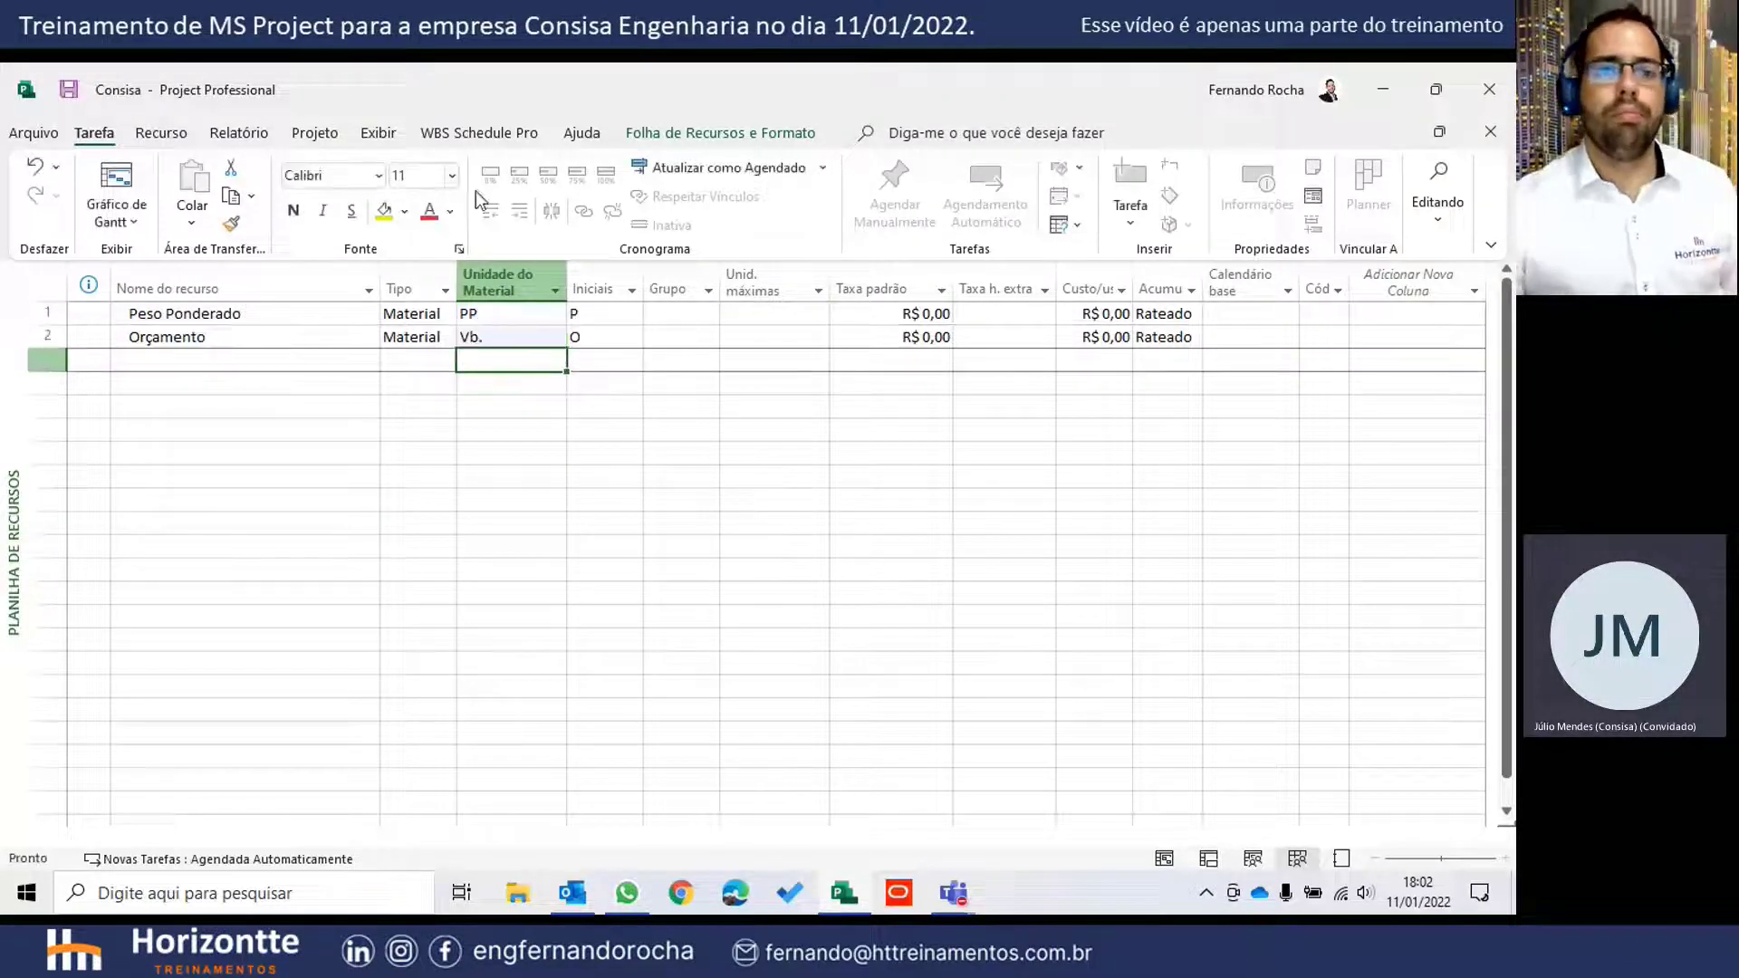
{"action": "left_click", "coordinate": [528, 339]}
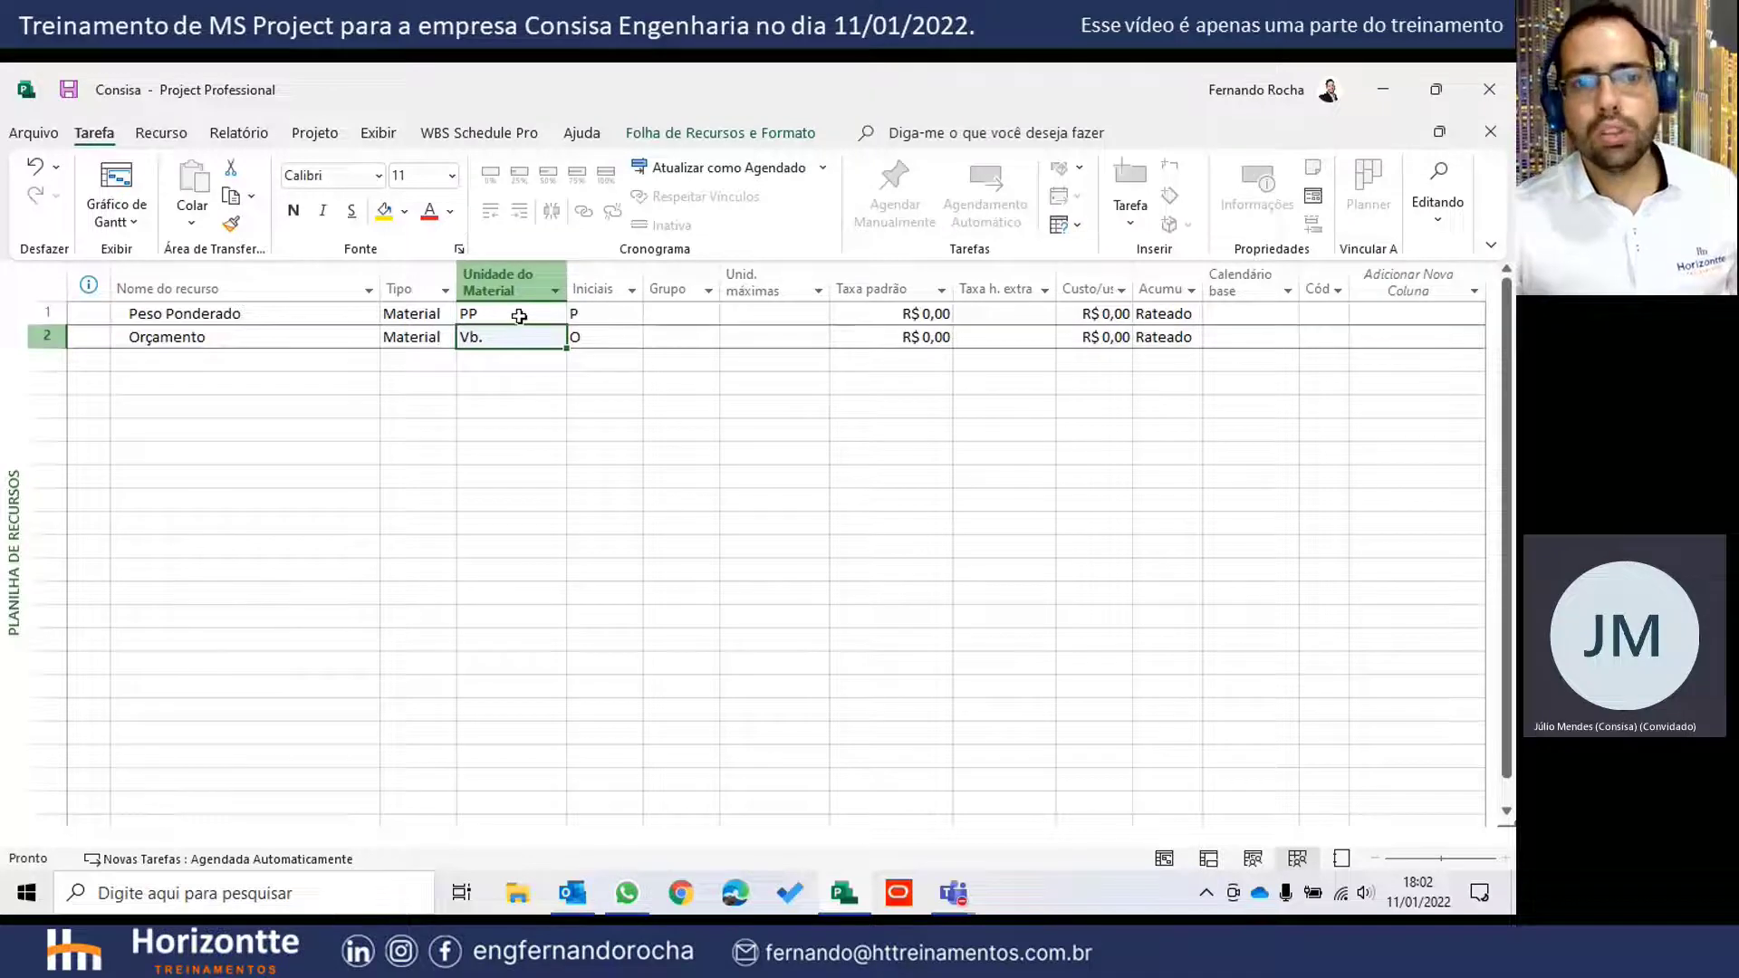
- Examine the Iniciais and Grupo fields of both resources against their resource names
{"action": "left_click", "coordinate": [605, 312]}
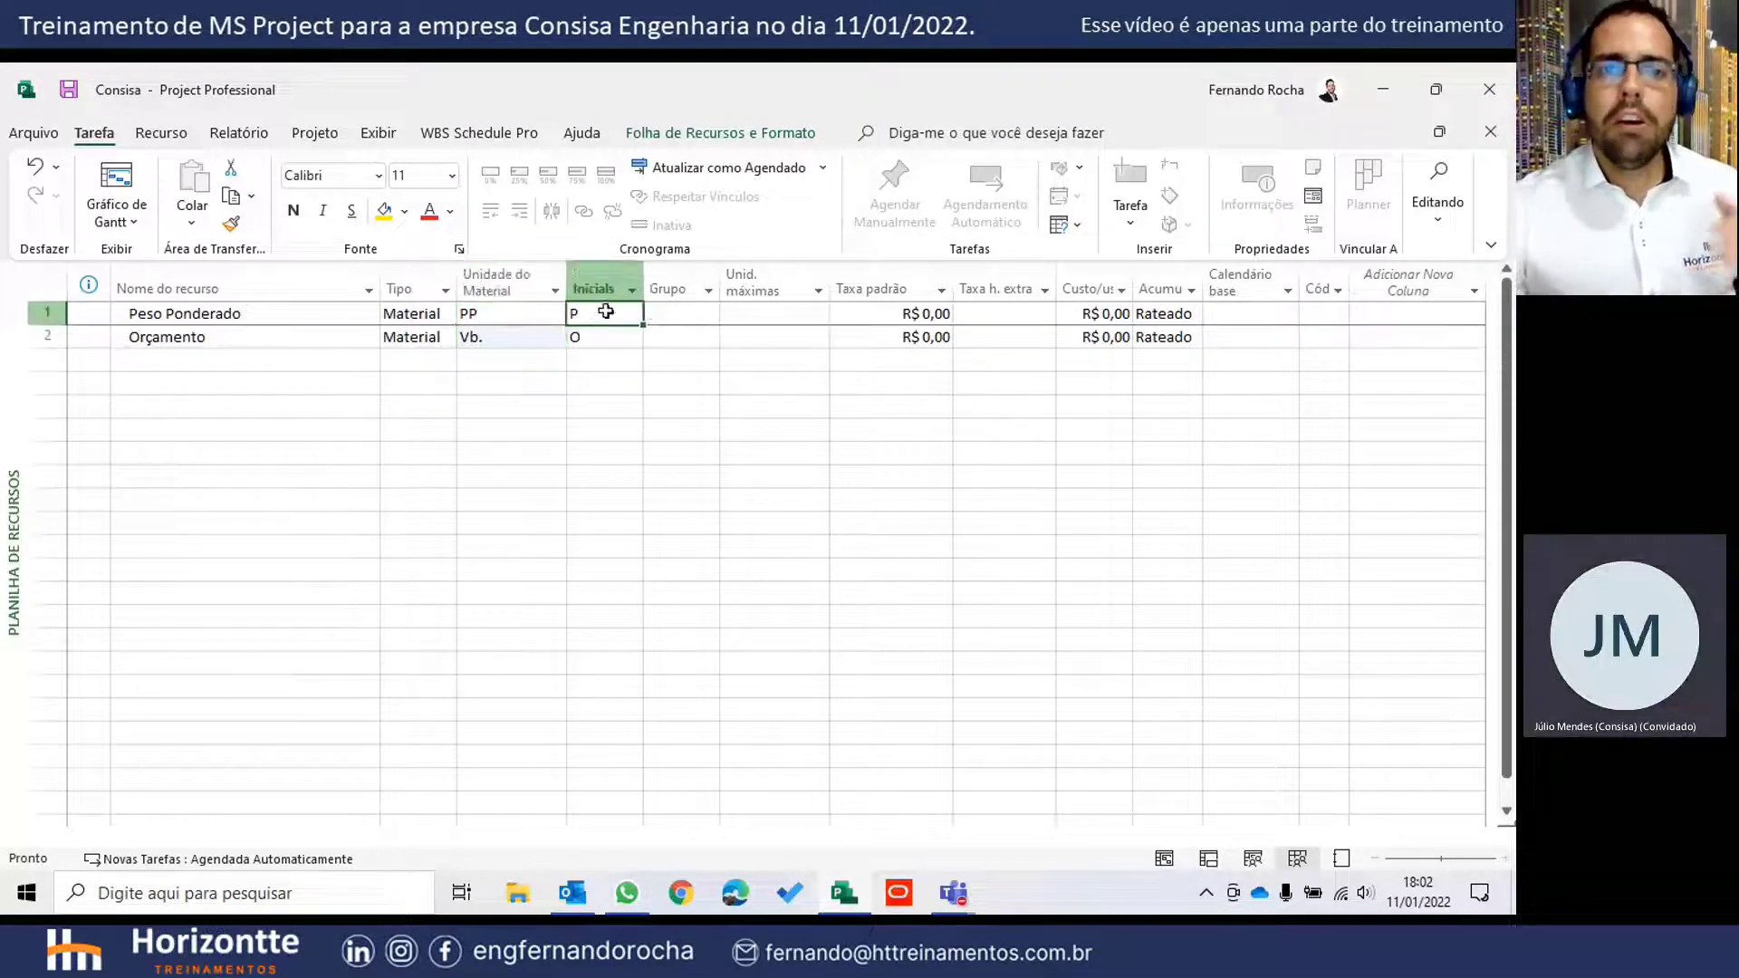
{"action": "left_click", "coordinate": [605, 345]}
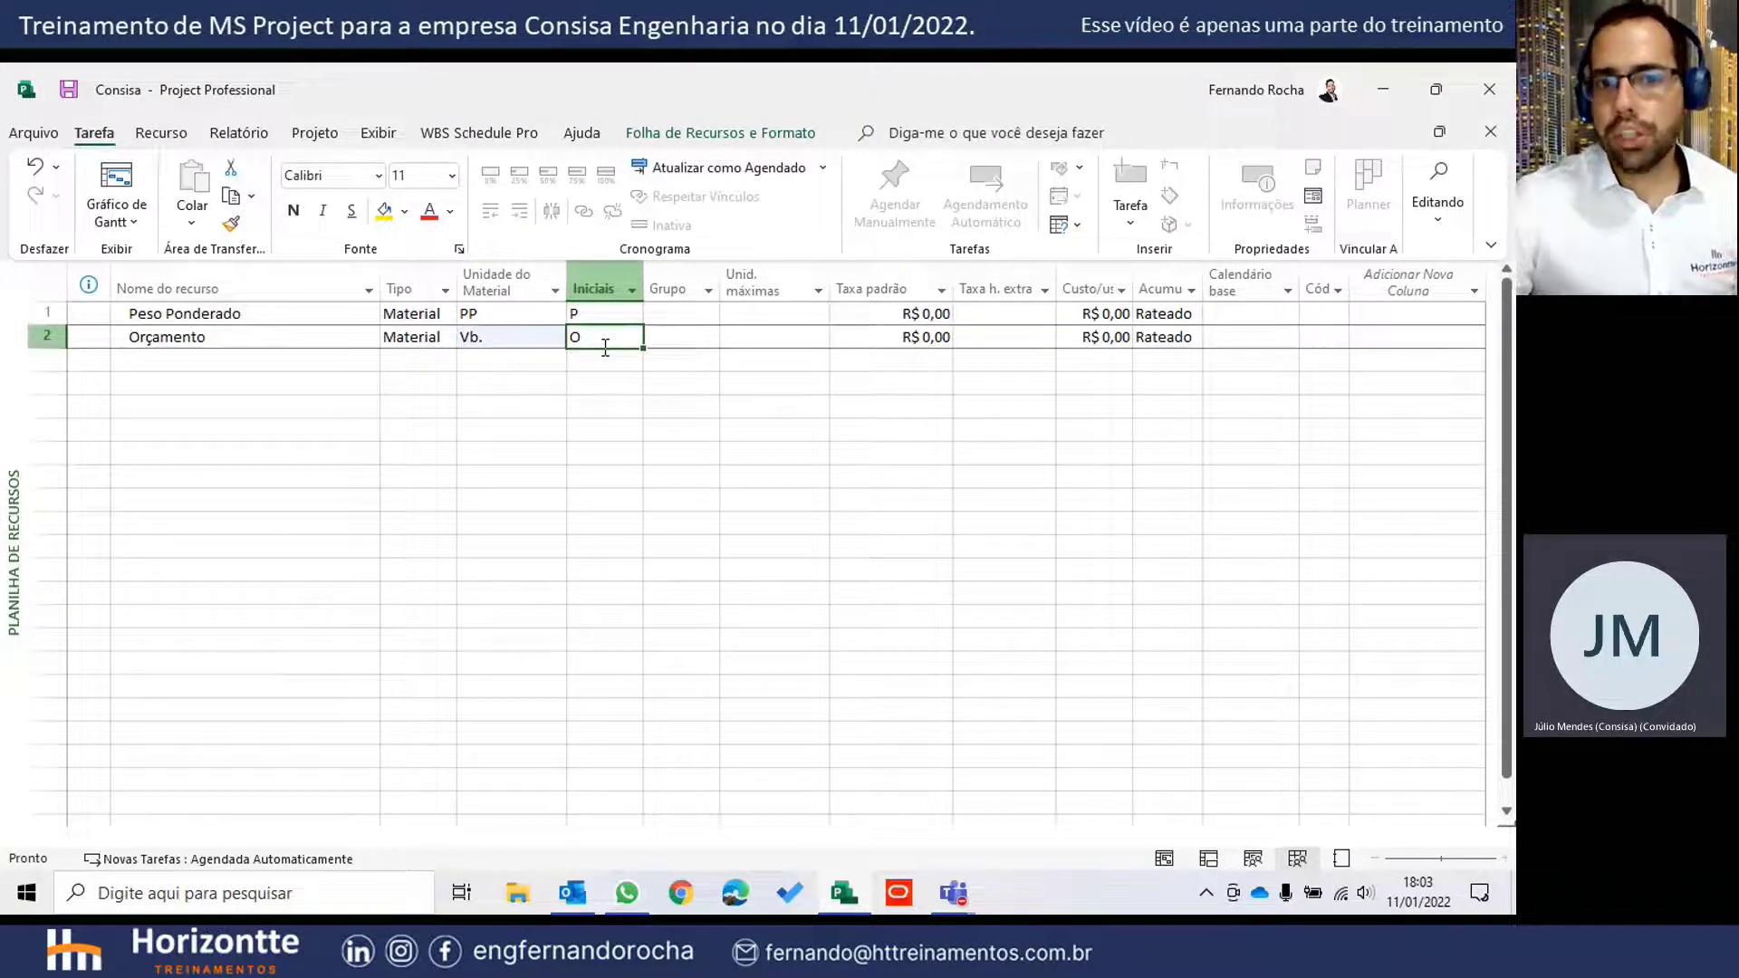
{"action": "left_click", "coordinate": [261, 310]}
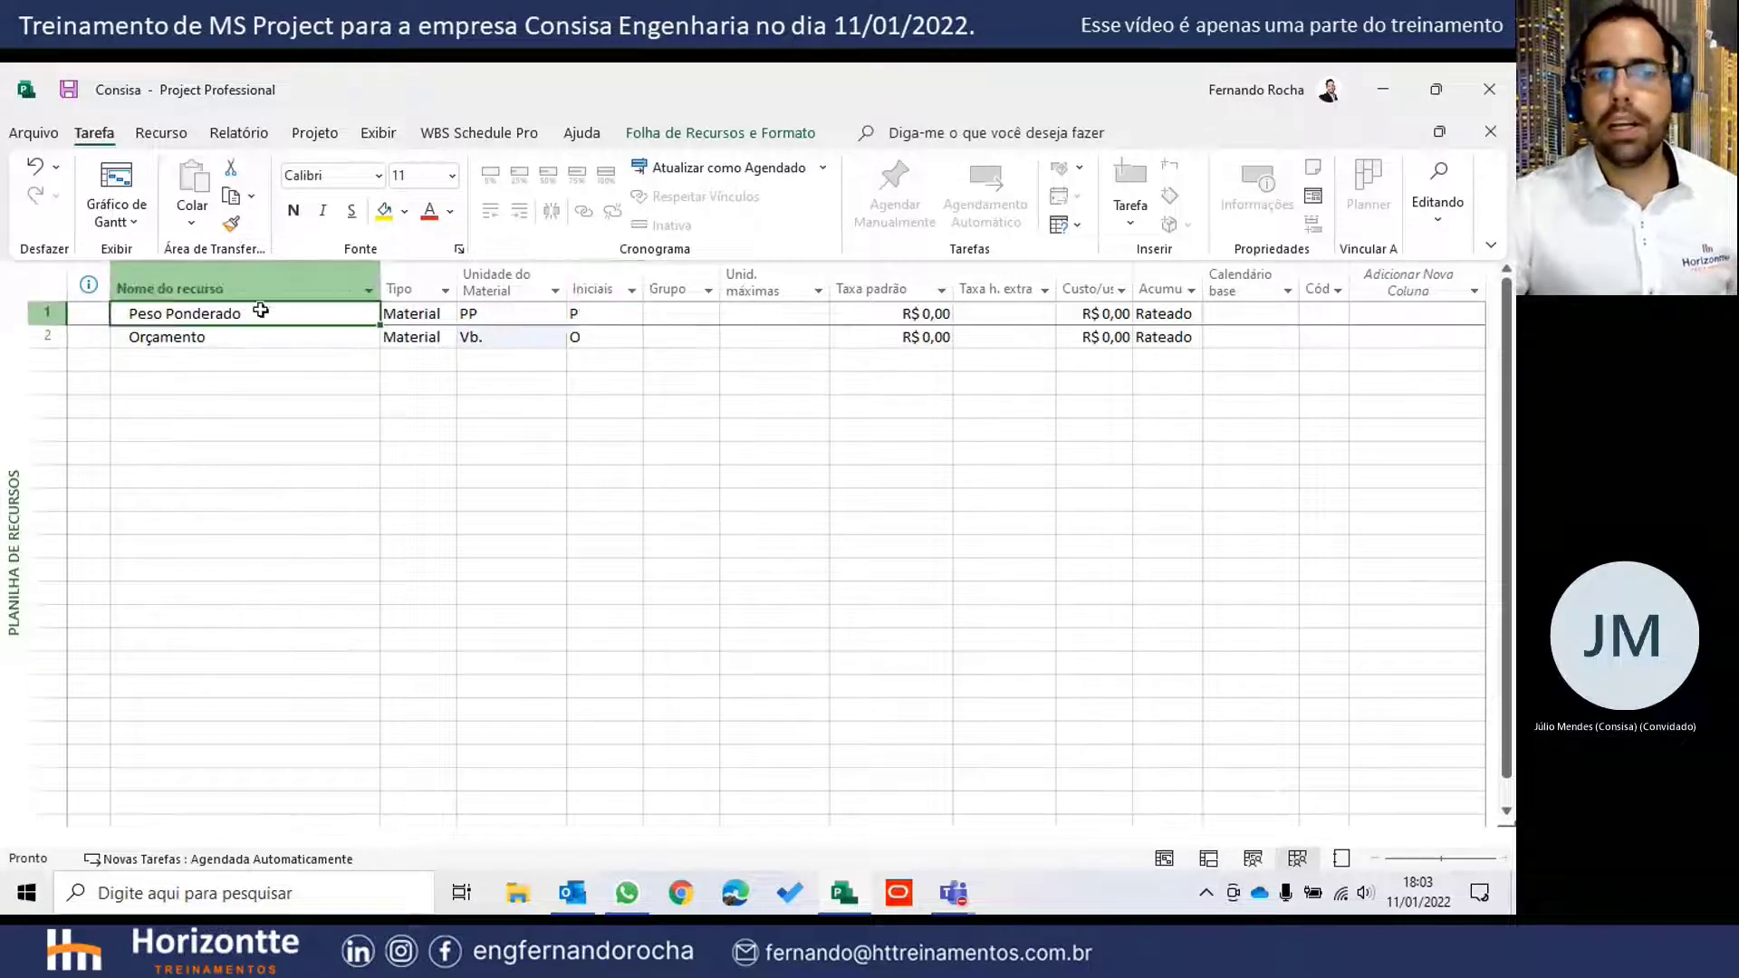
{"action": "left_click", "coordinate": [249, 337]}
{"action": "left_click", "coordinate": [599, 314]}
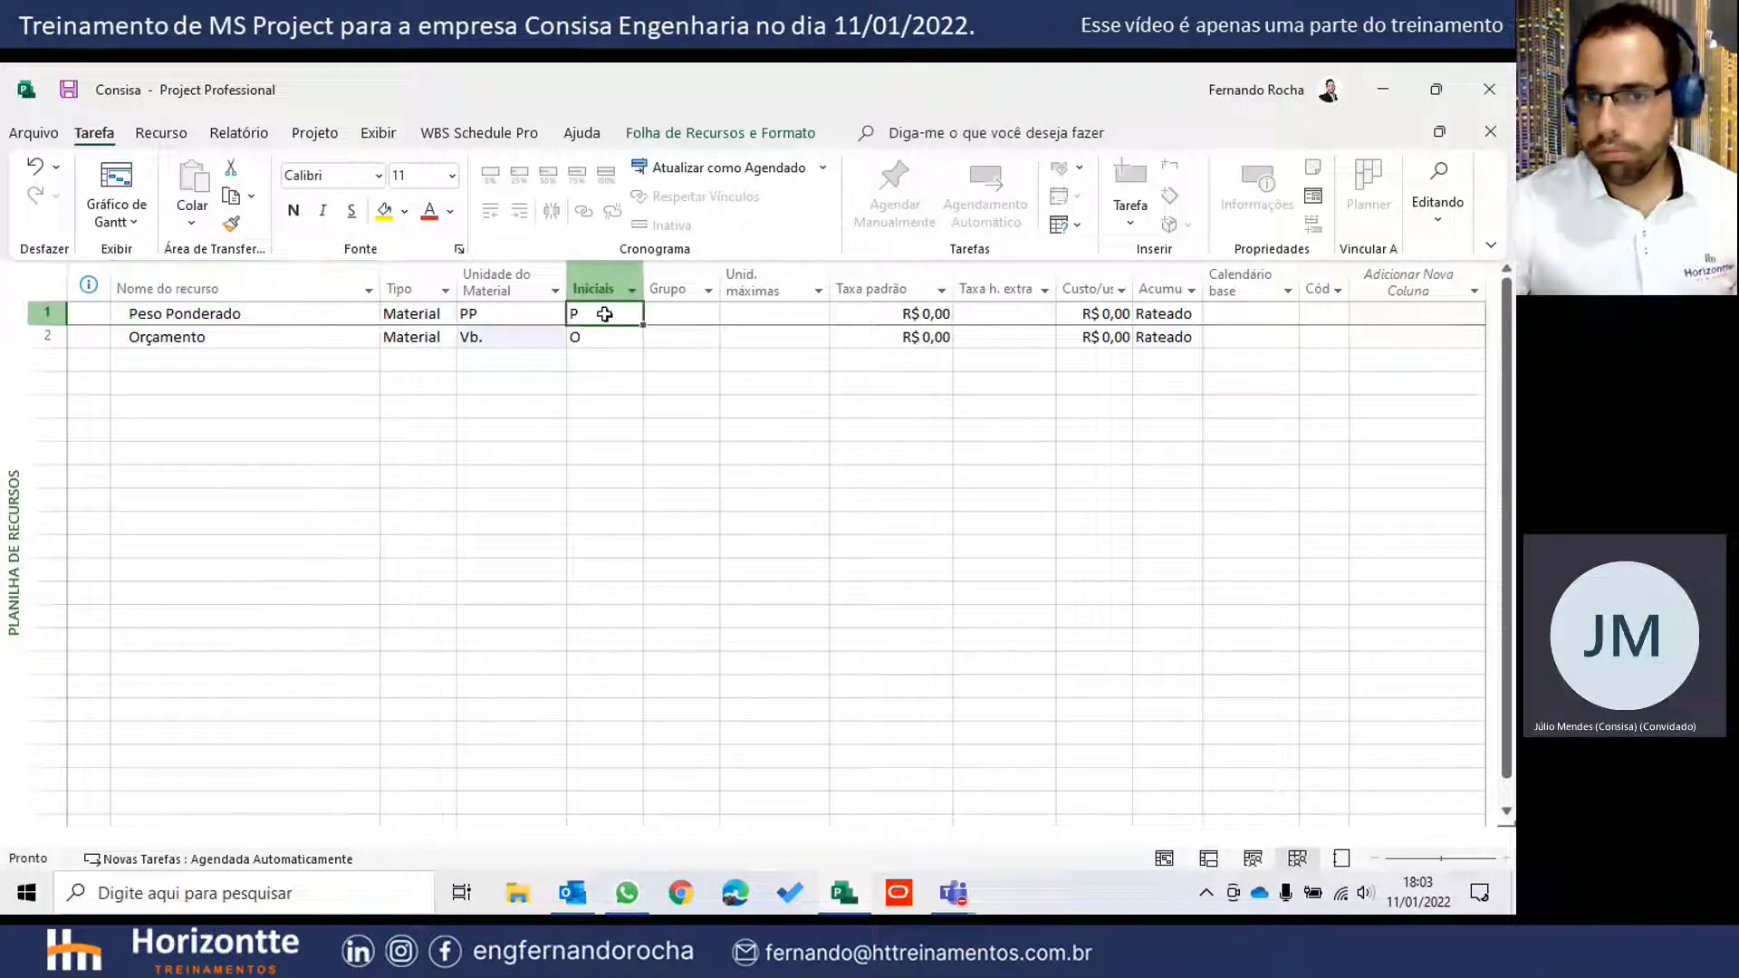
{"action": "left_click", "coordinate": [680, 313]}
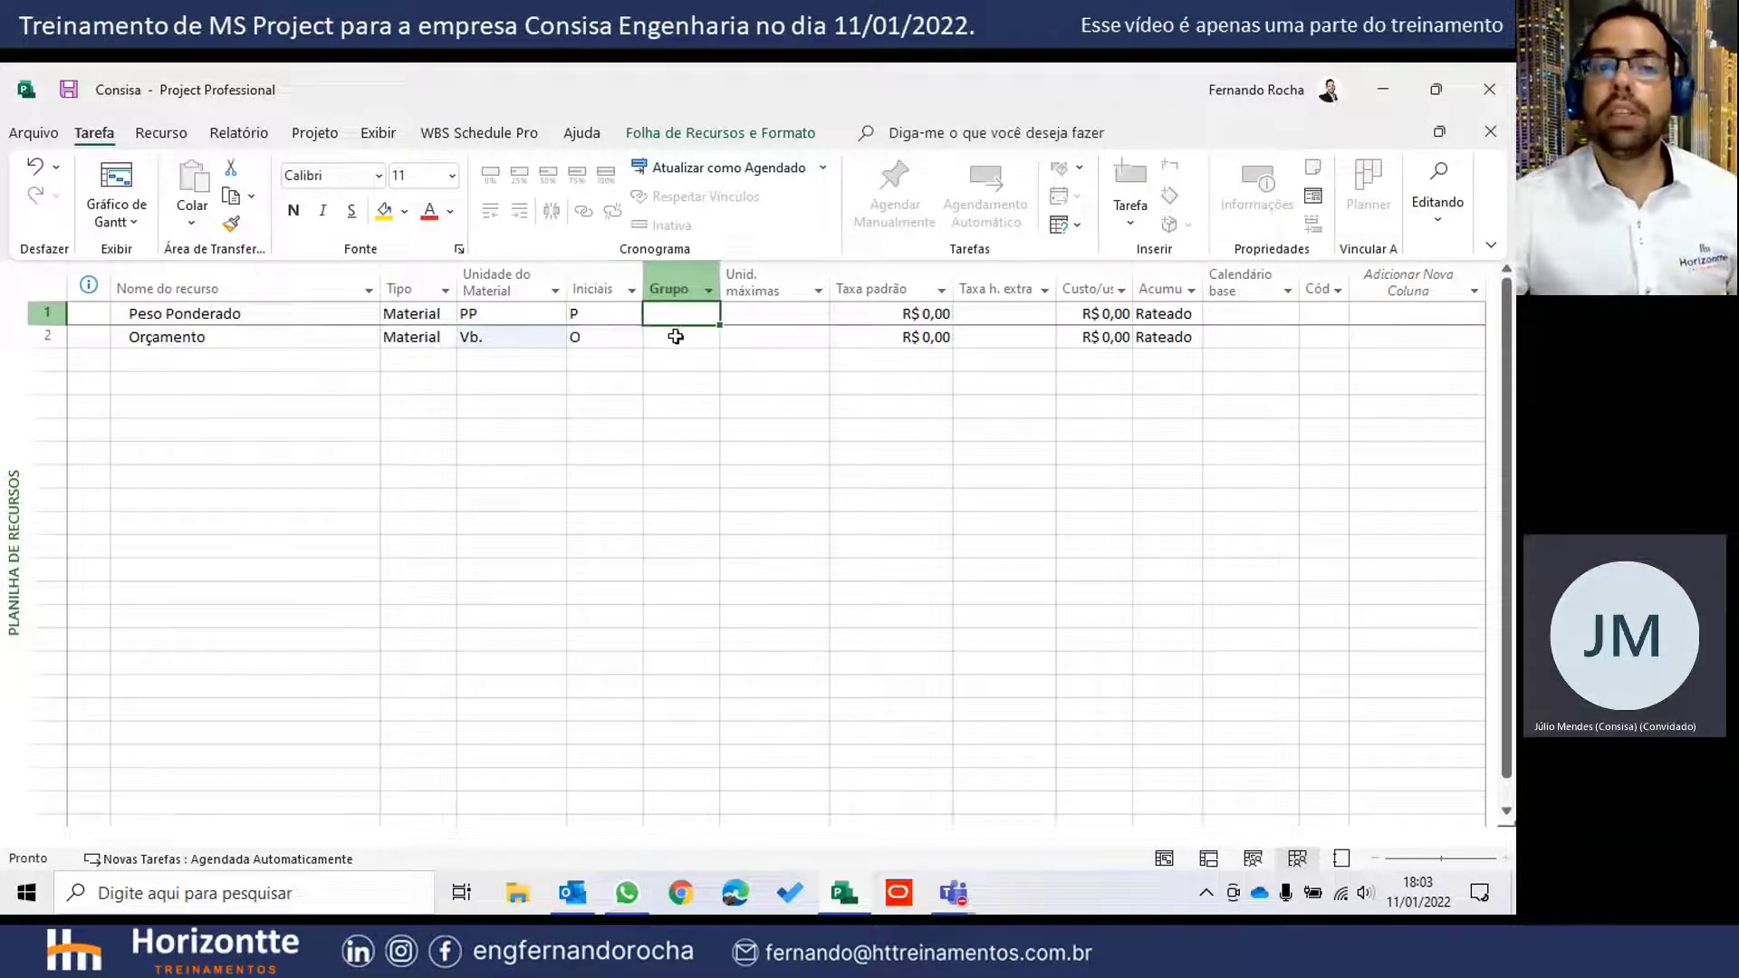
{"action": "left_click", "coordinate": [676, 336]}
{"action": "left_click", "coordinate": [680, 316]}
{"action": "left_click", "coordinate": [291, 317]}
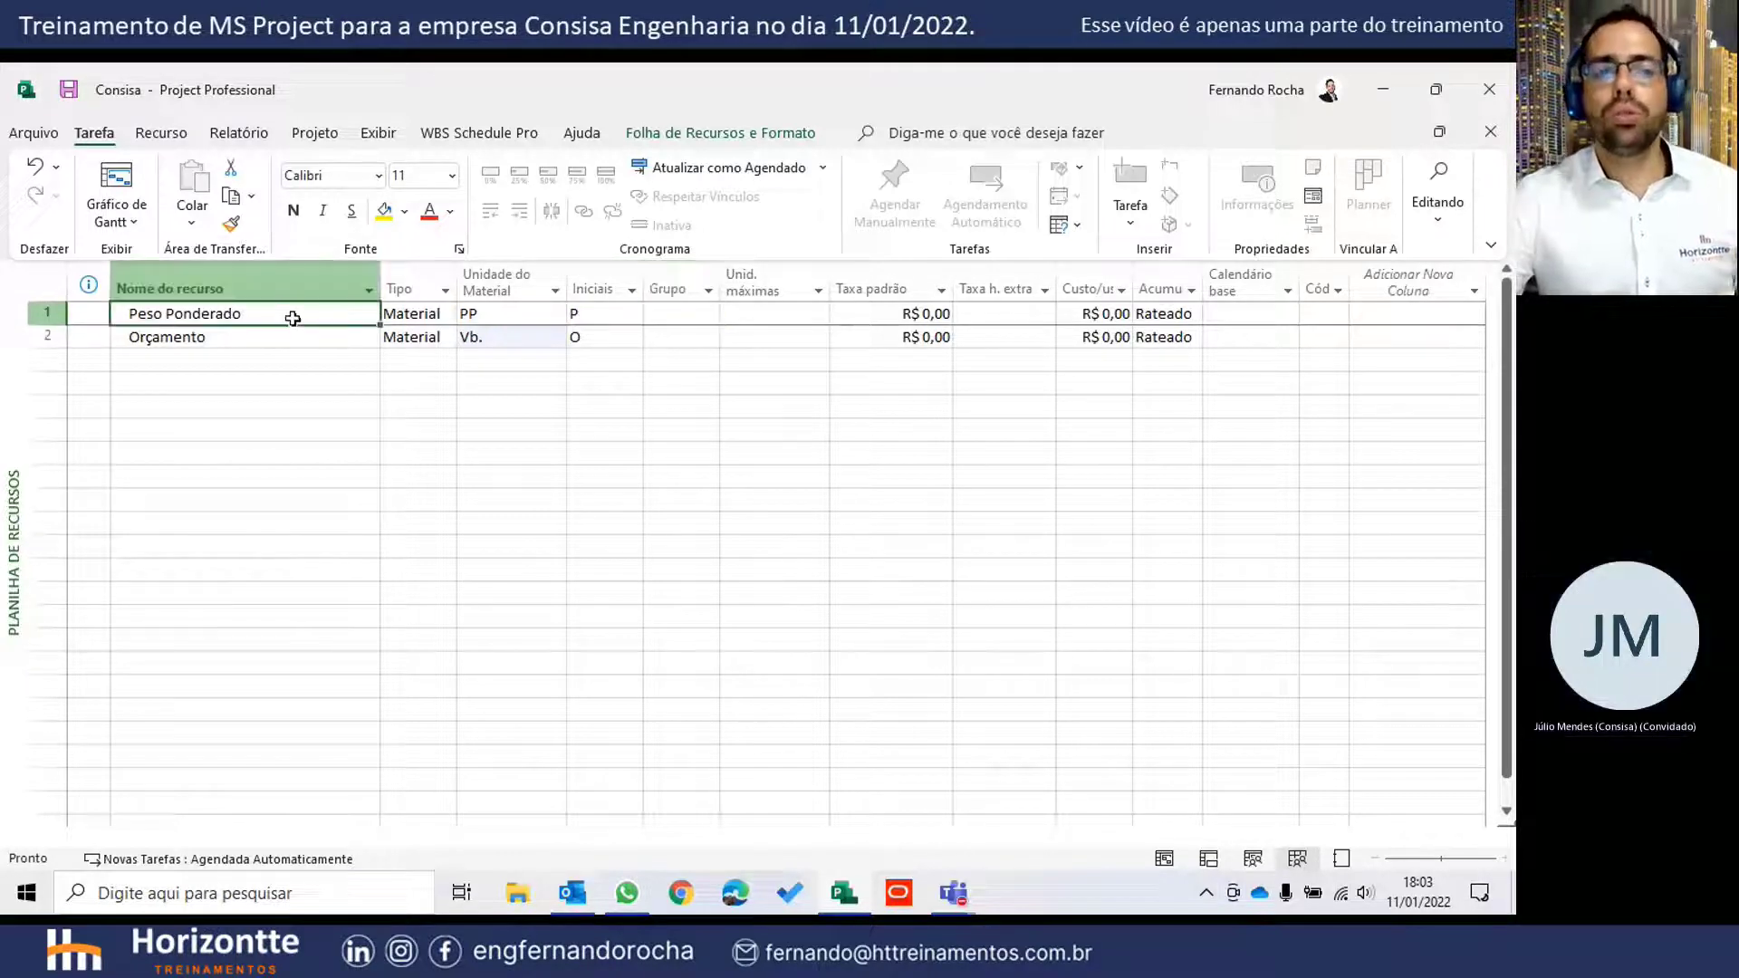
- Assign the Peso Ponderado resource to the group PP
{"action": "left_click", "coordinate": [679, 312]}
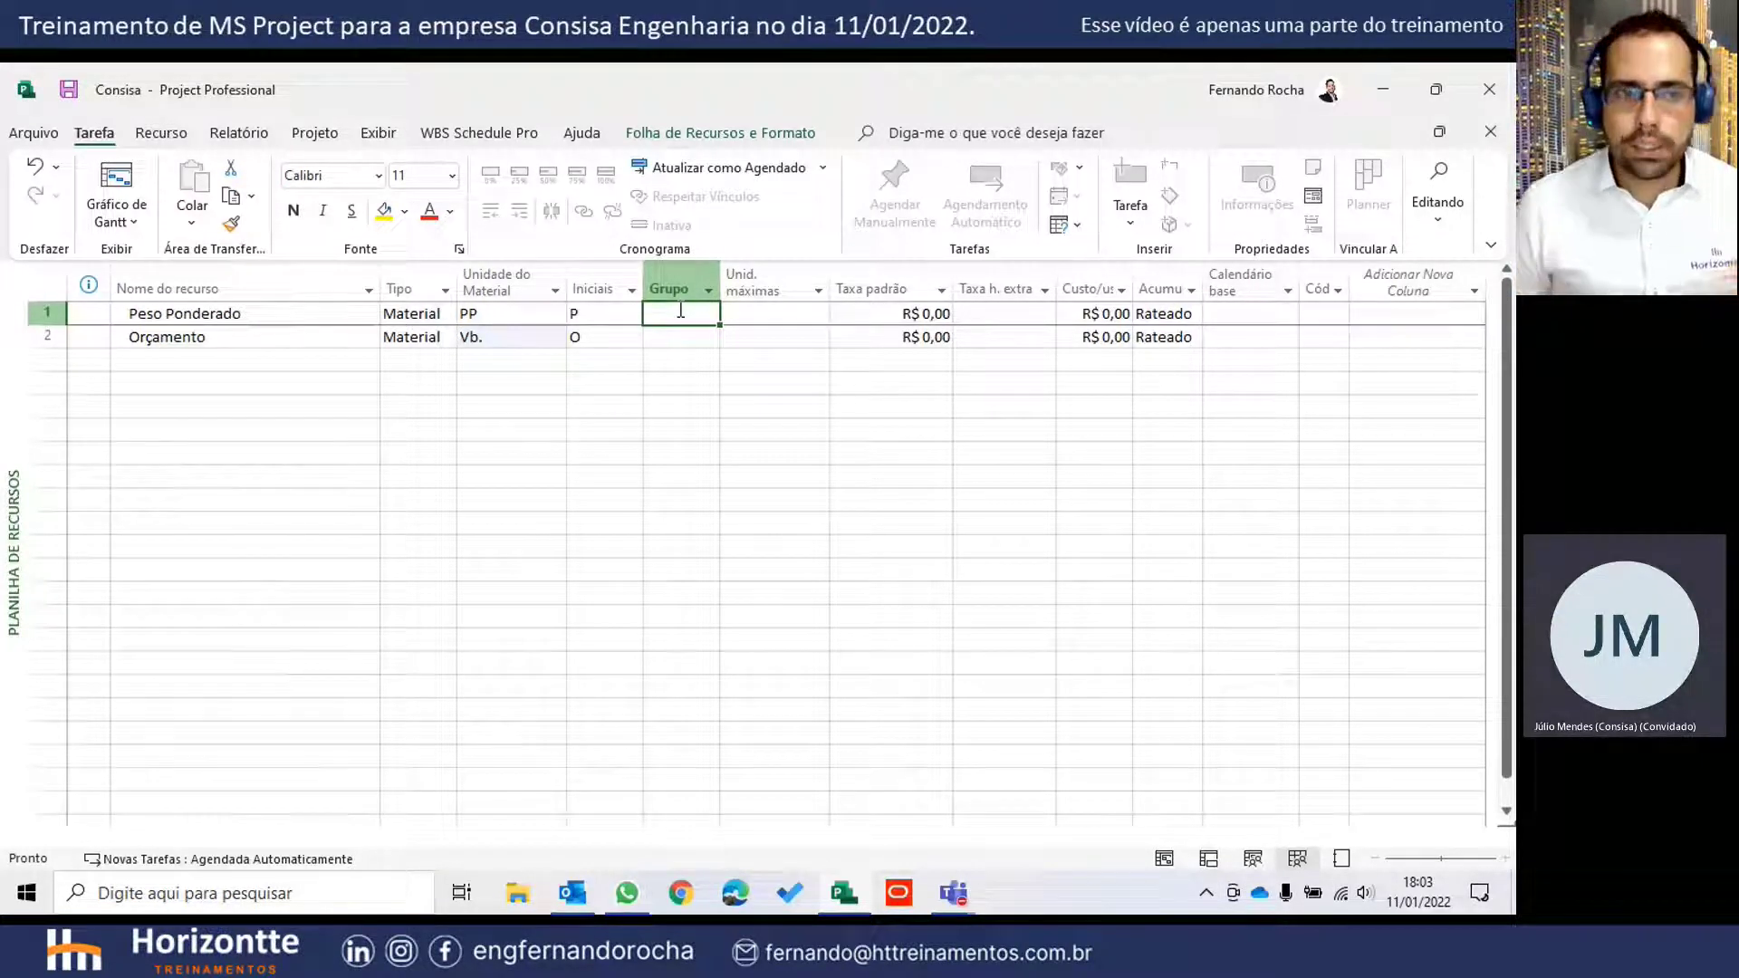
{"action": "type", "text": "PP"}
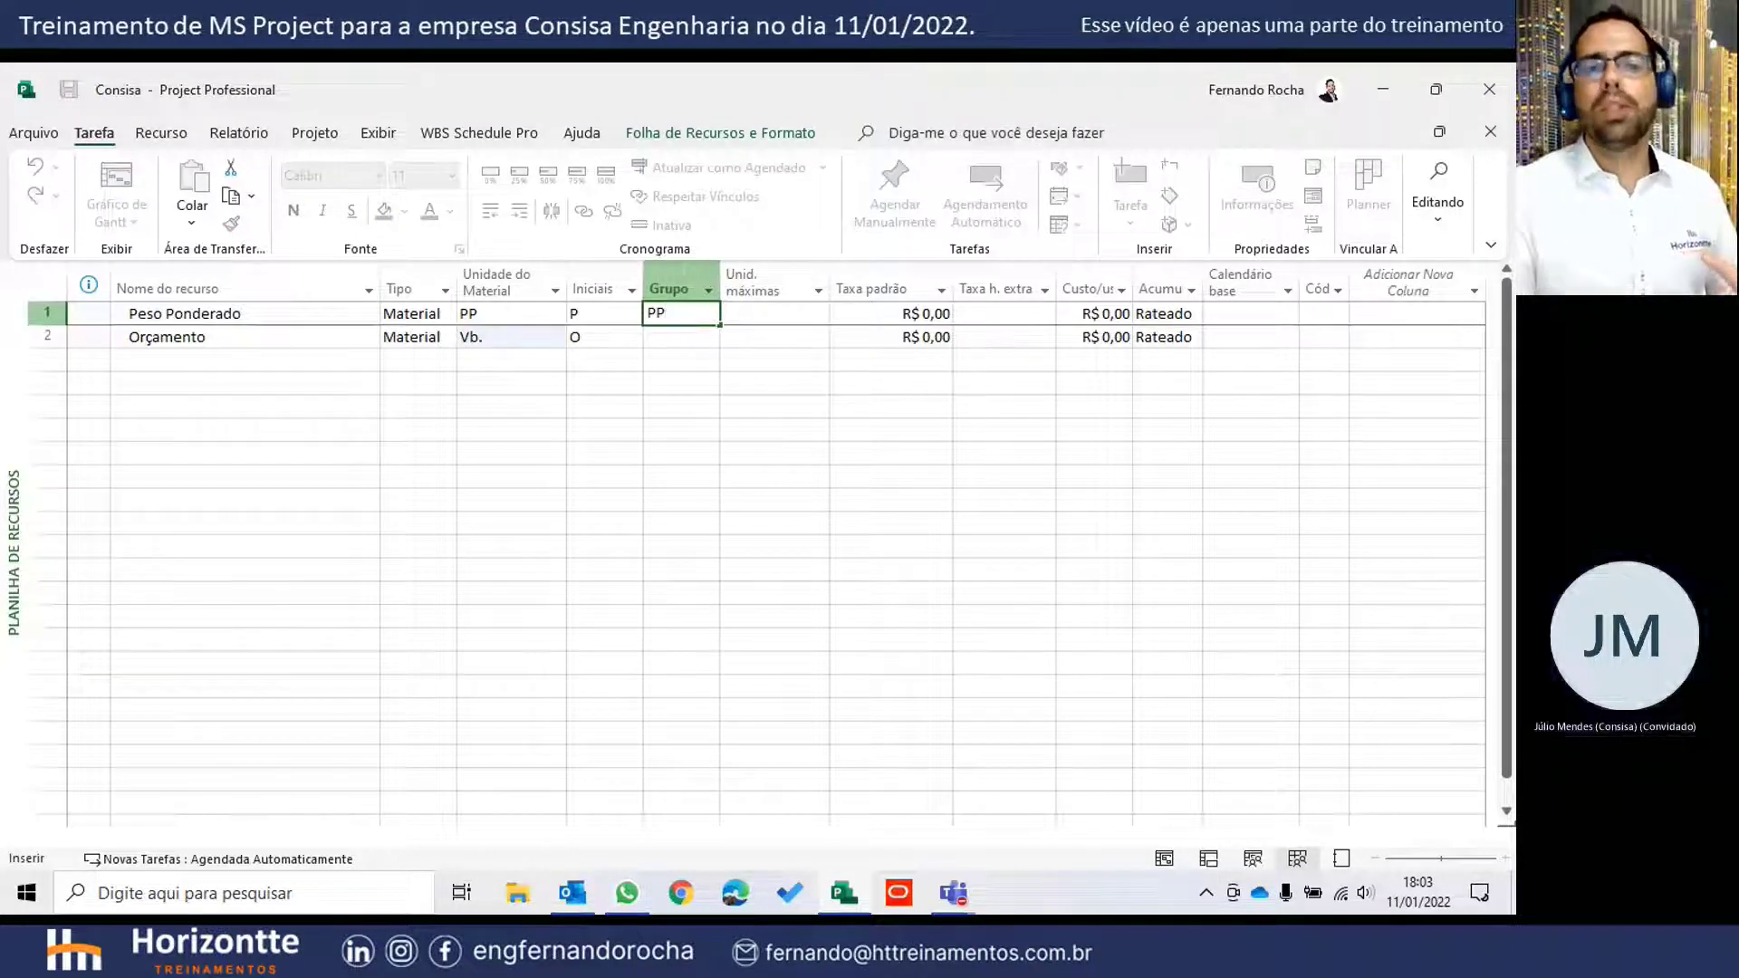
{"action": "key", "text": "Return"}
{"action": "left_click", "coordinate": [679, 312]}
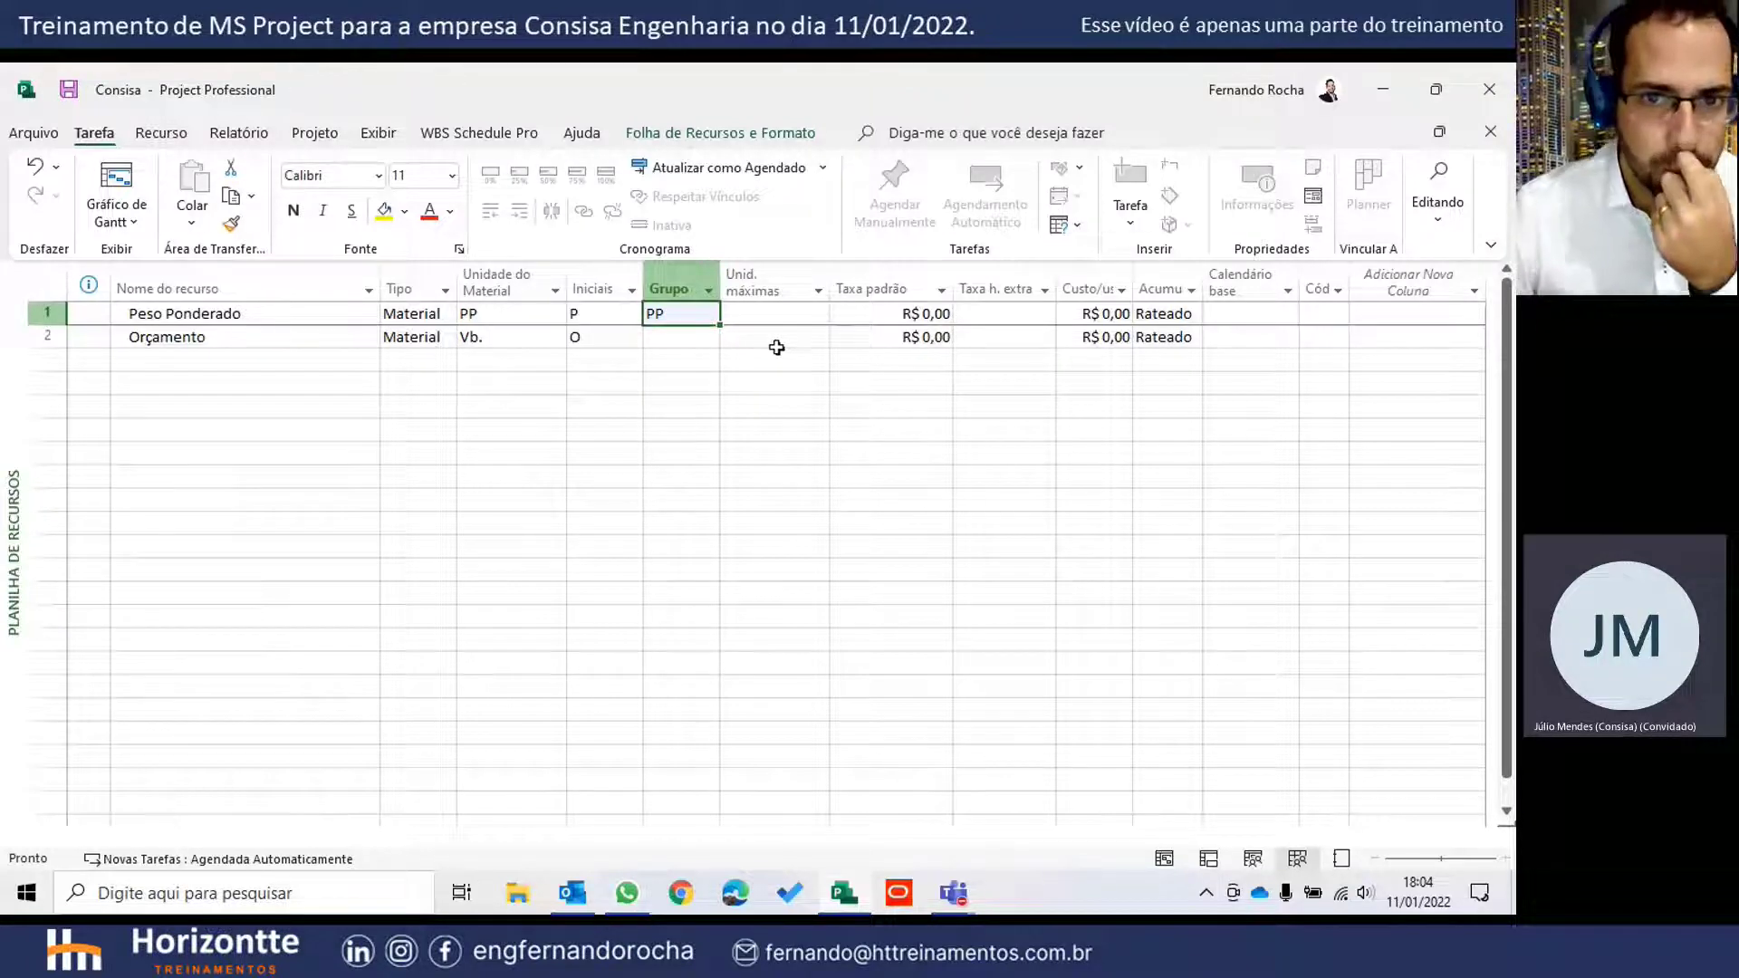
- Review the Unid. máximas and Taxa padrão fields of Peso Ponderado and set Orçamento's standard rate to R$ 1,00
{"action": "left_click", "coordinate": [777, 288]}
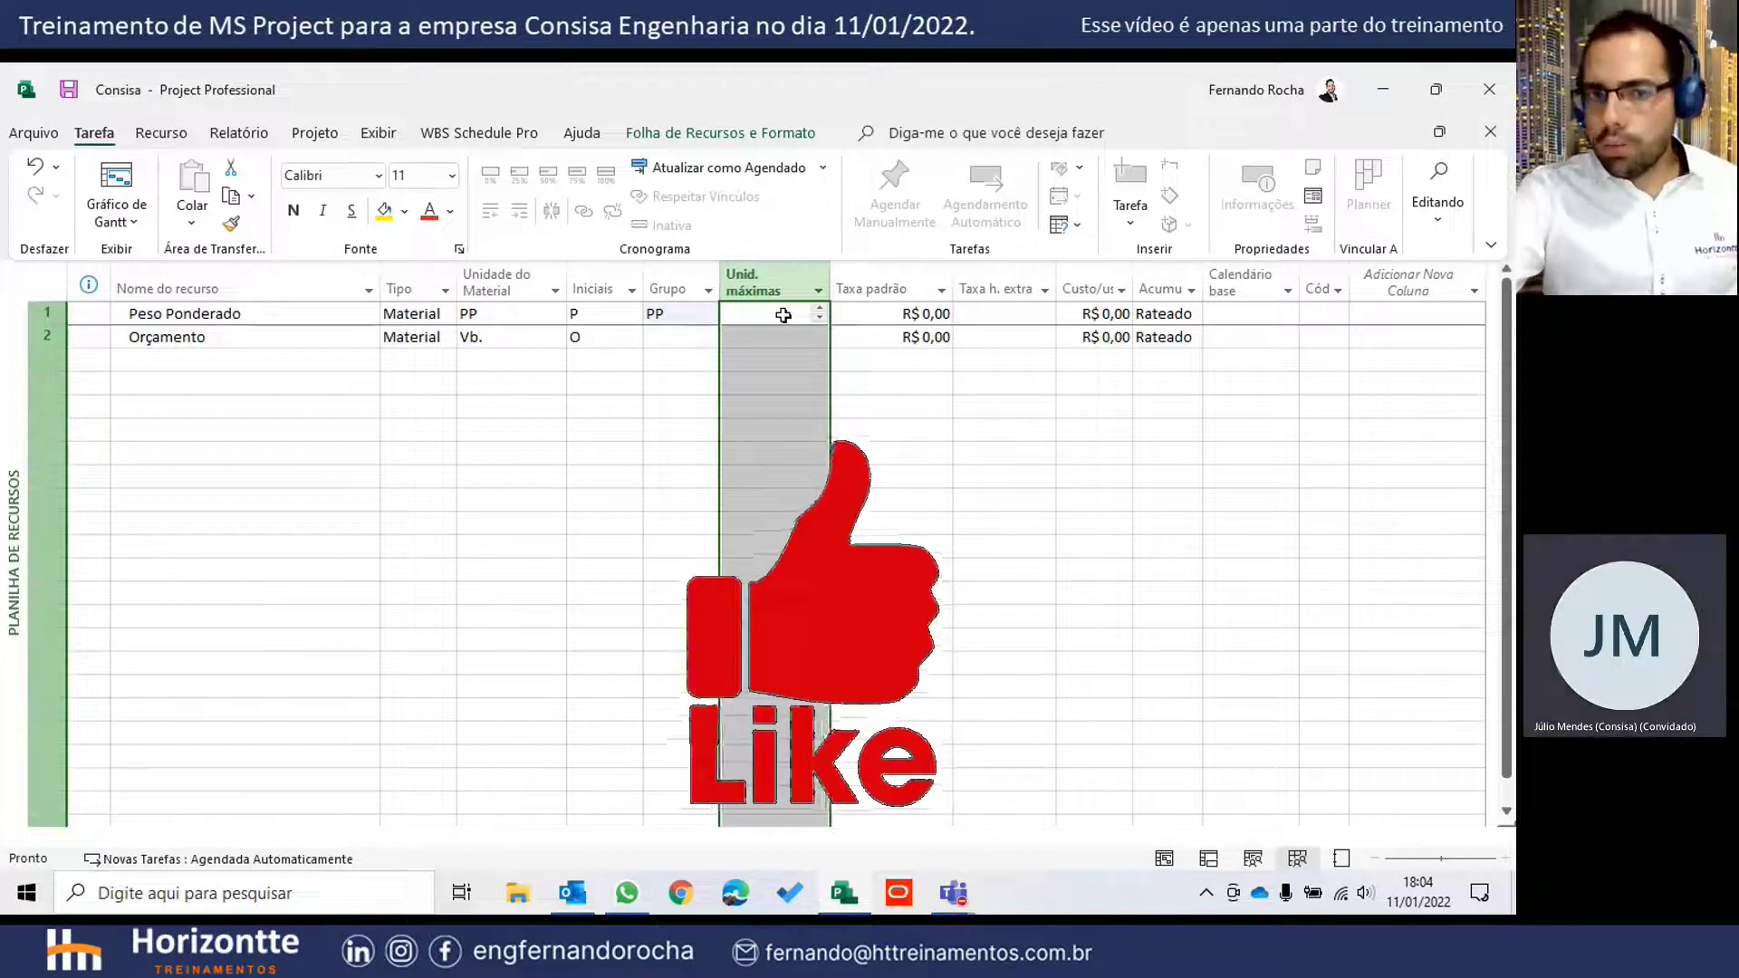
{"action": "left_click", "coordinate": [783, 314]}
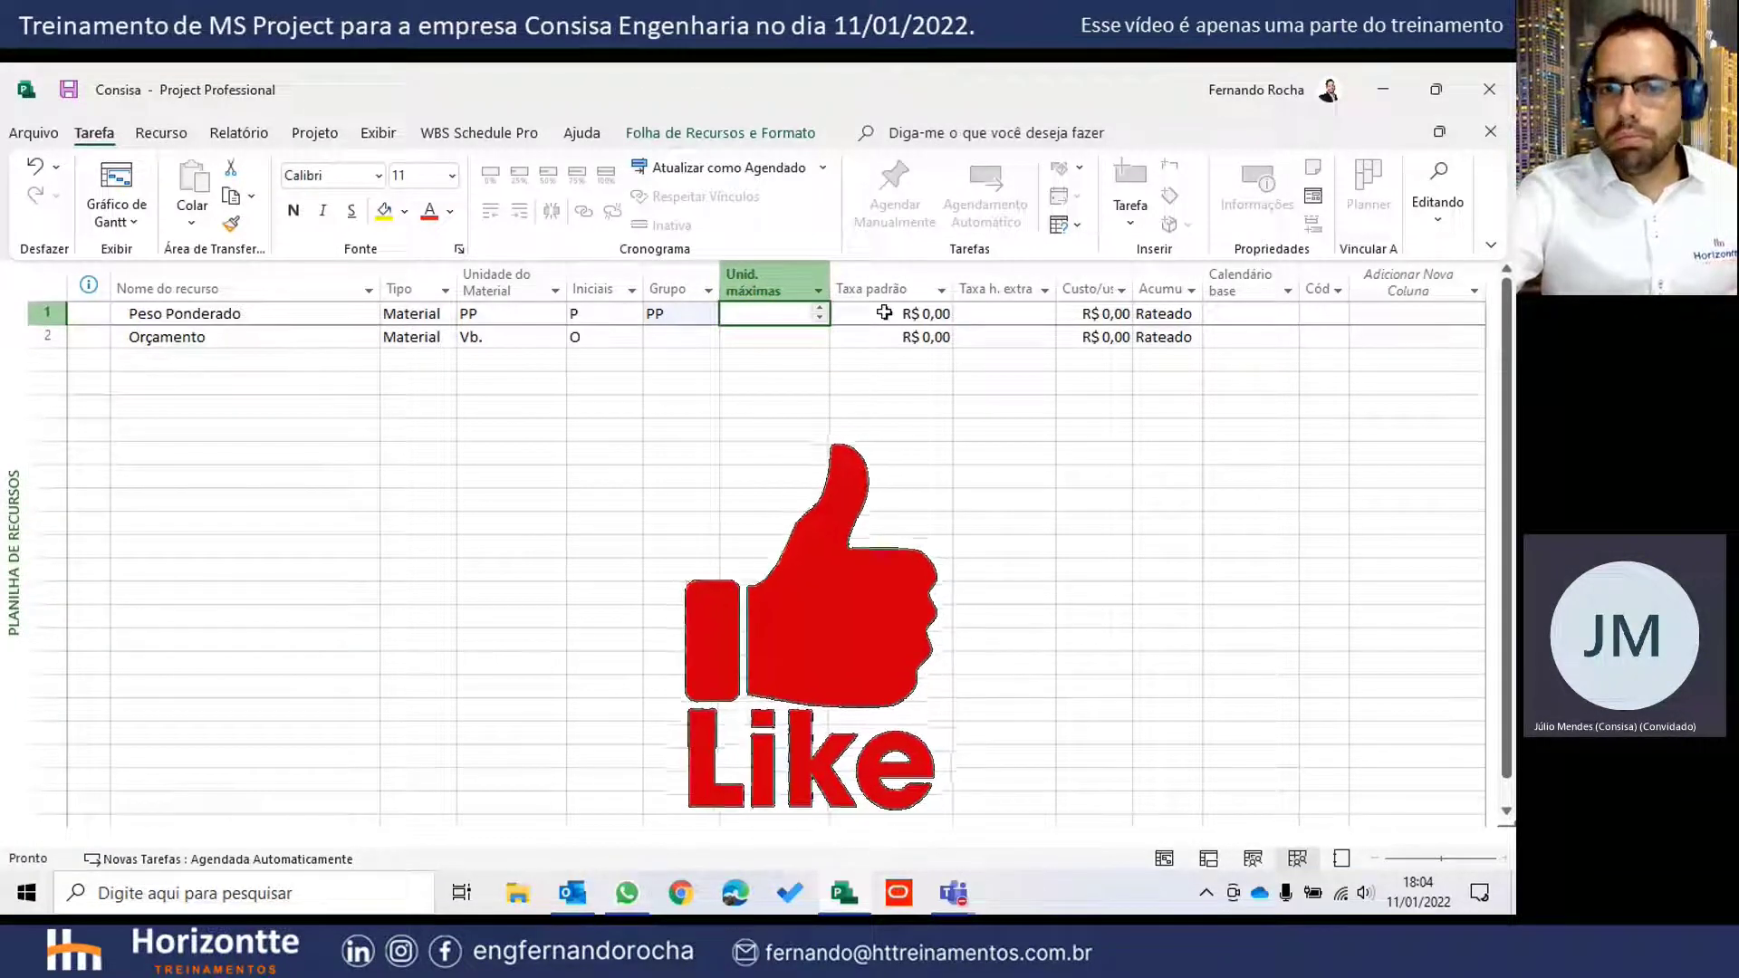
{"action": "left_click", "coordinate": [886, 313]}
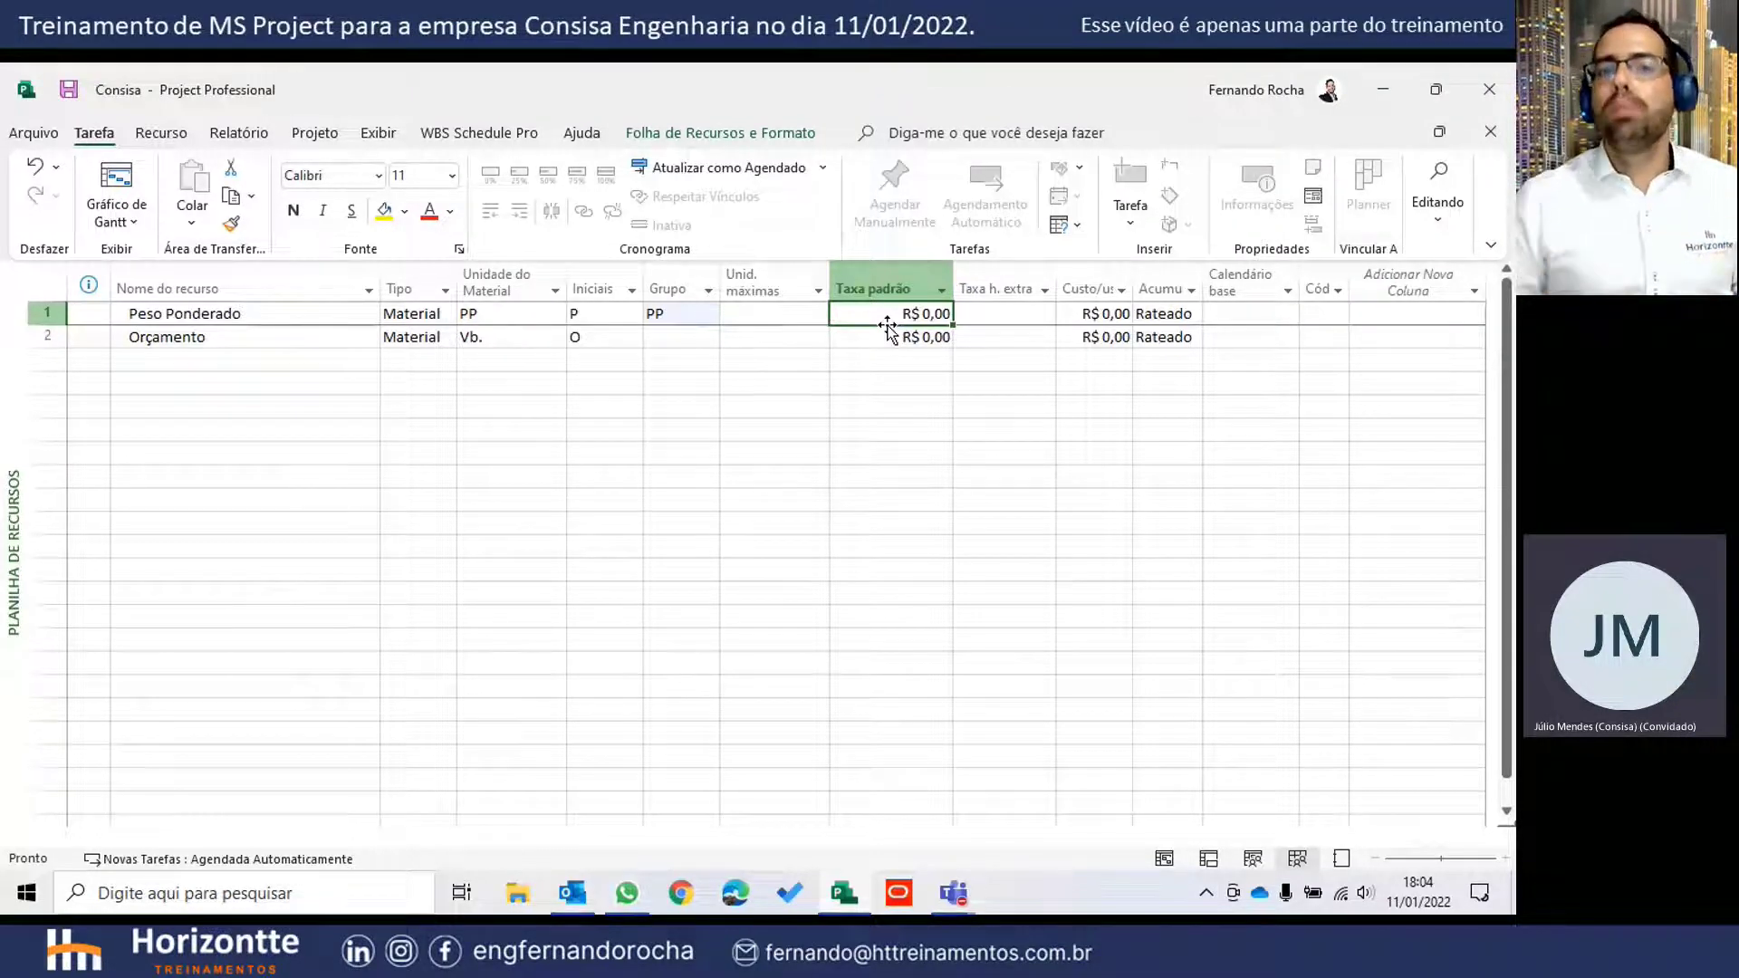
{"action": "left_click", "coordinate": [906, 338]}
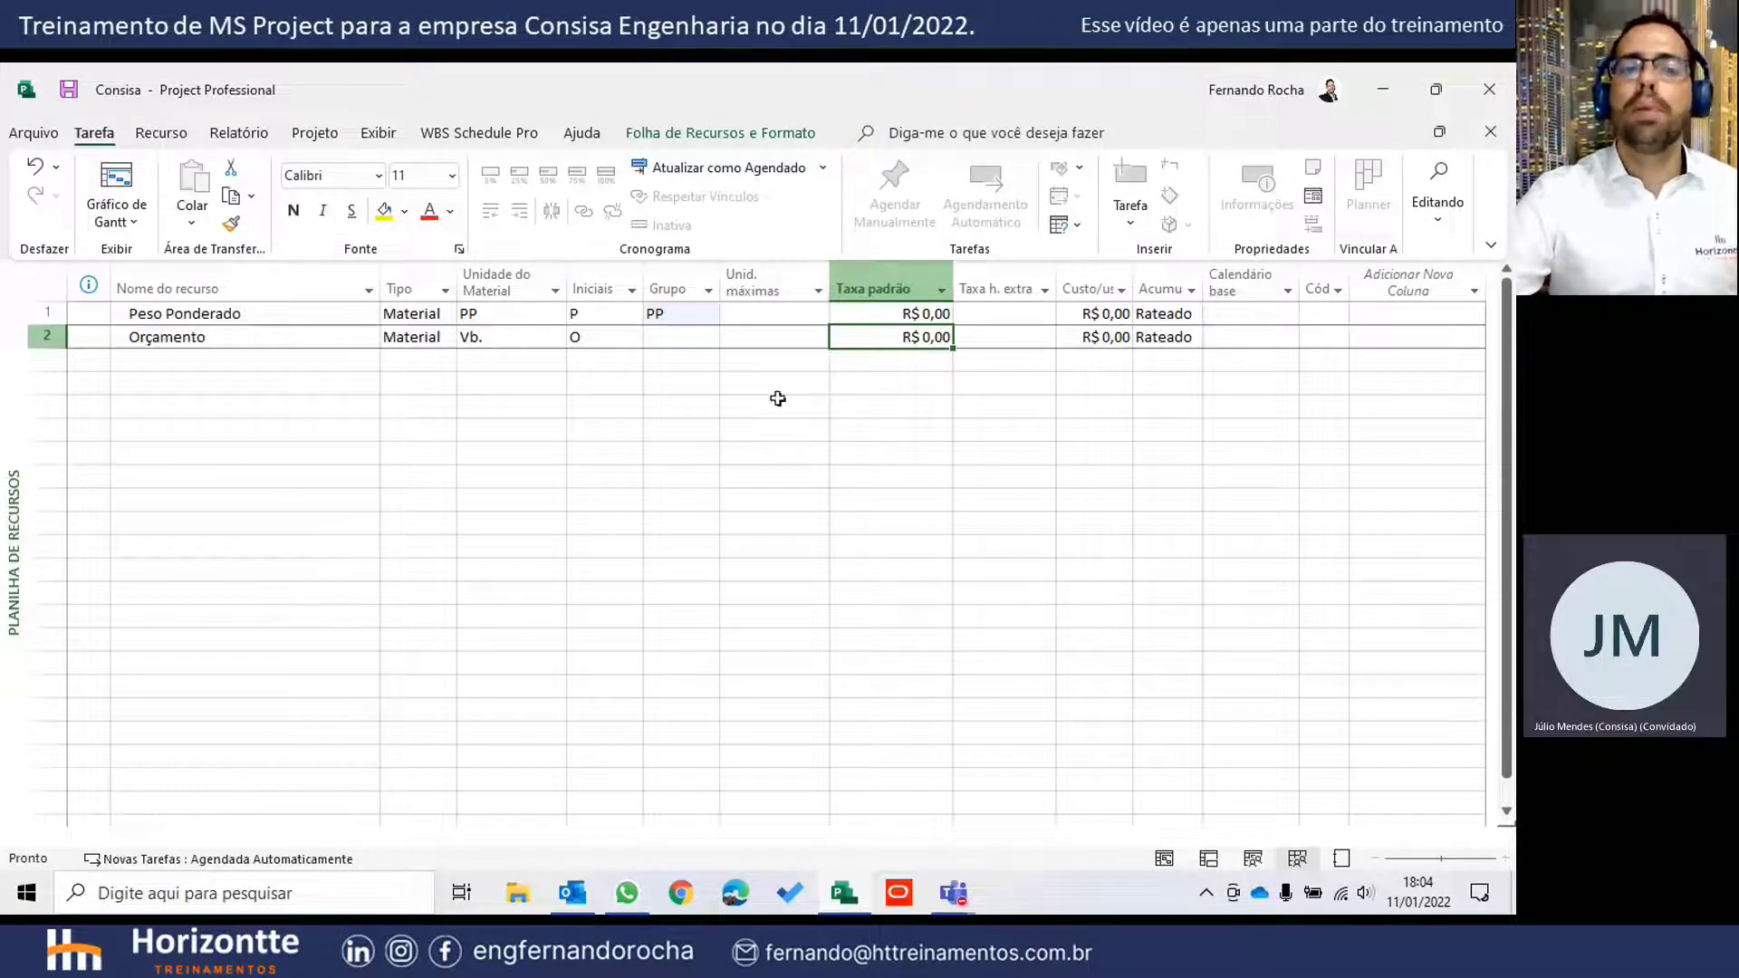
{"action": "type", "text": "1"}
{"action": "key", "text": "Return"}
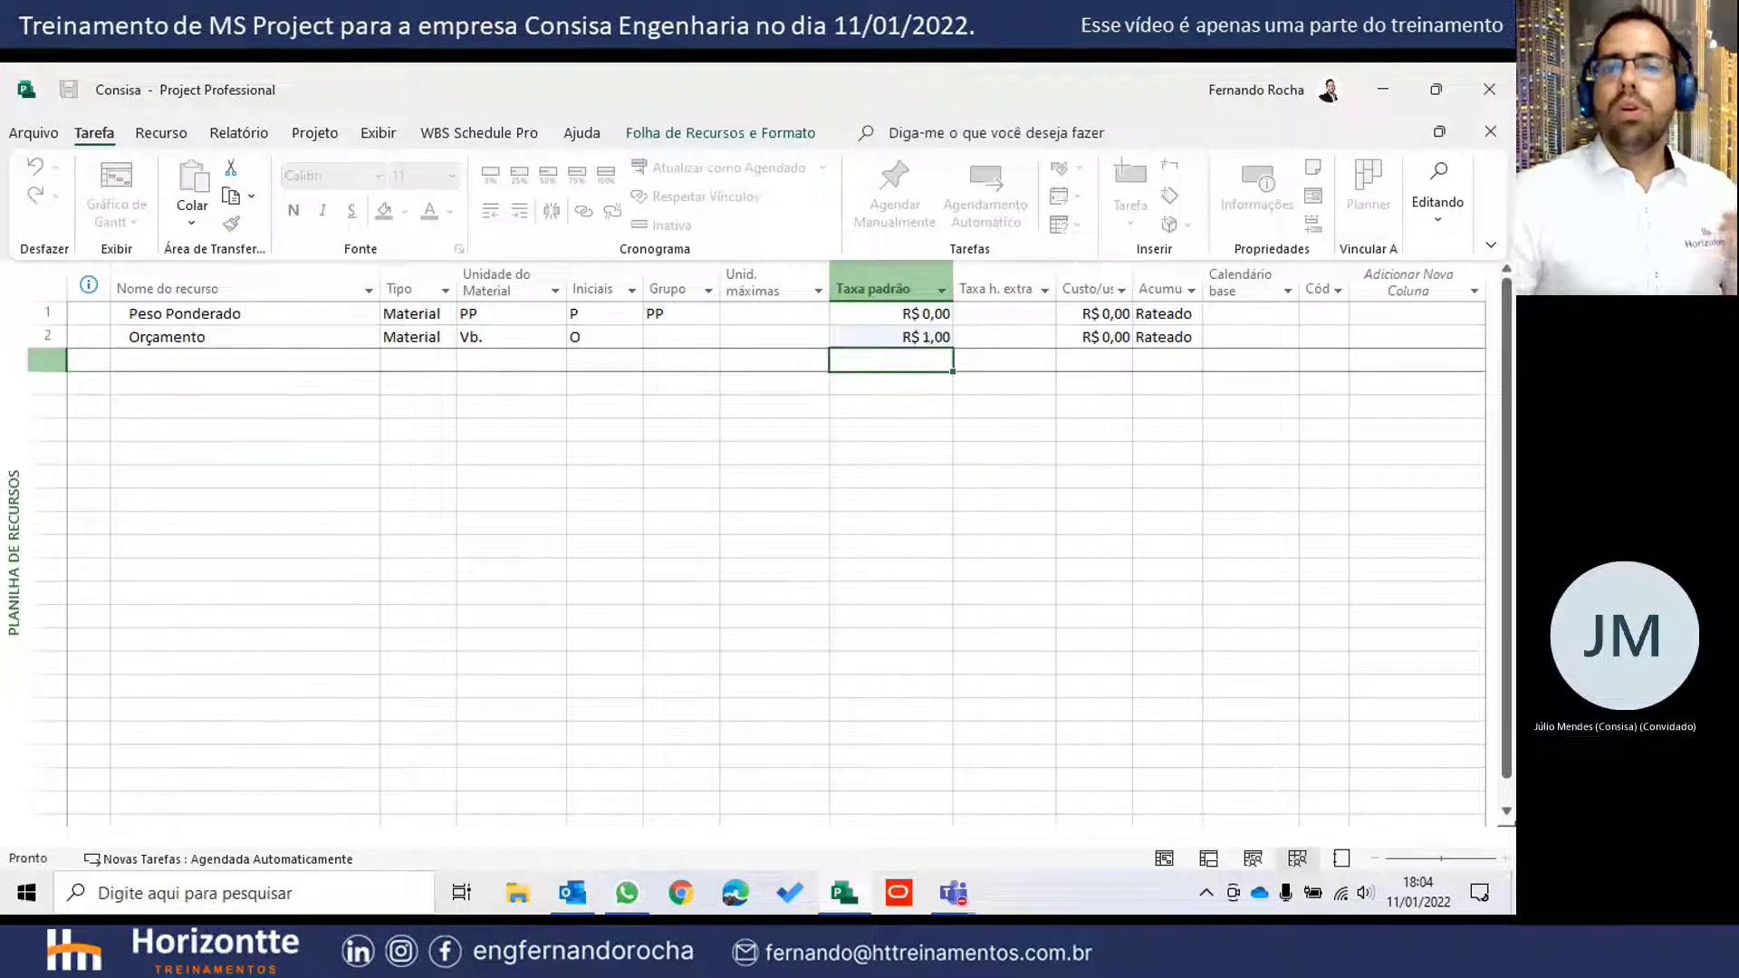
{"action": "left_click", "coordinate": [847, 334]}
{"action": "left_click", "coordinate": [867, 406]}
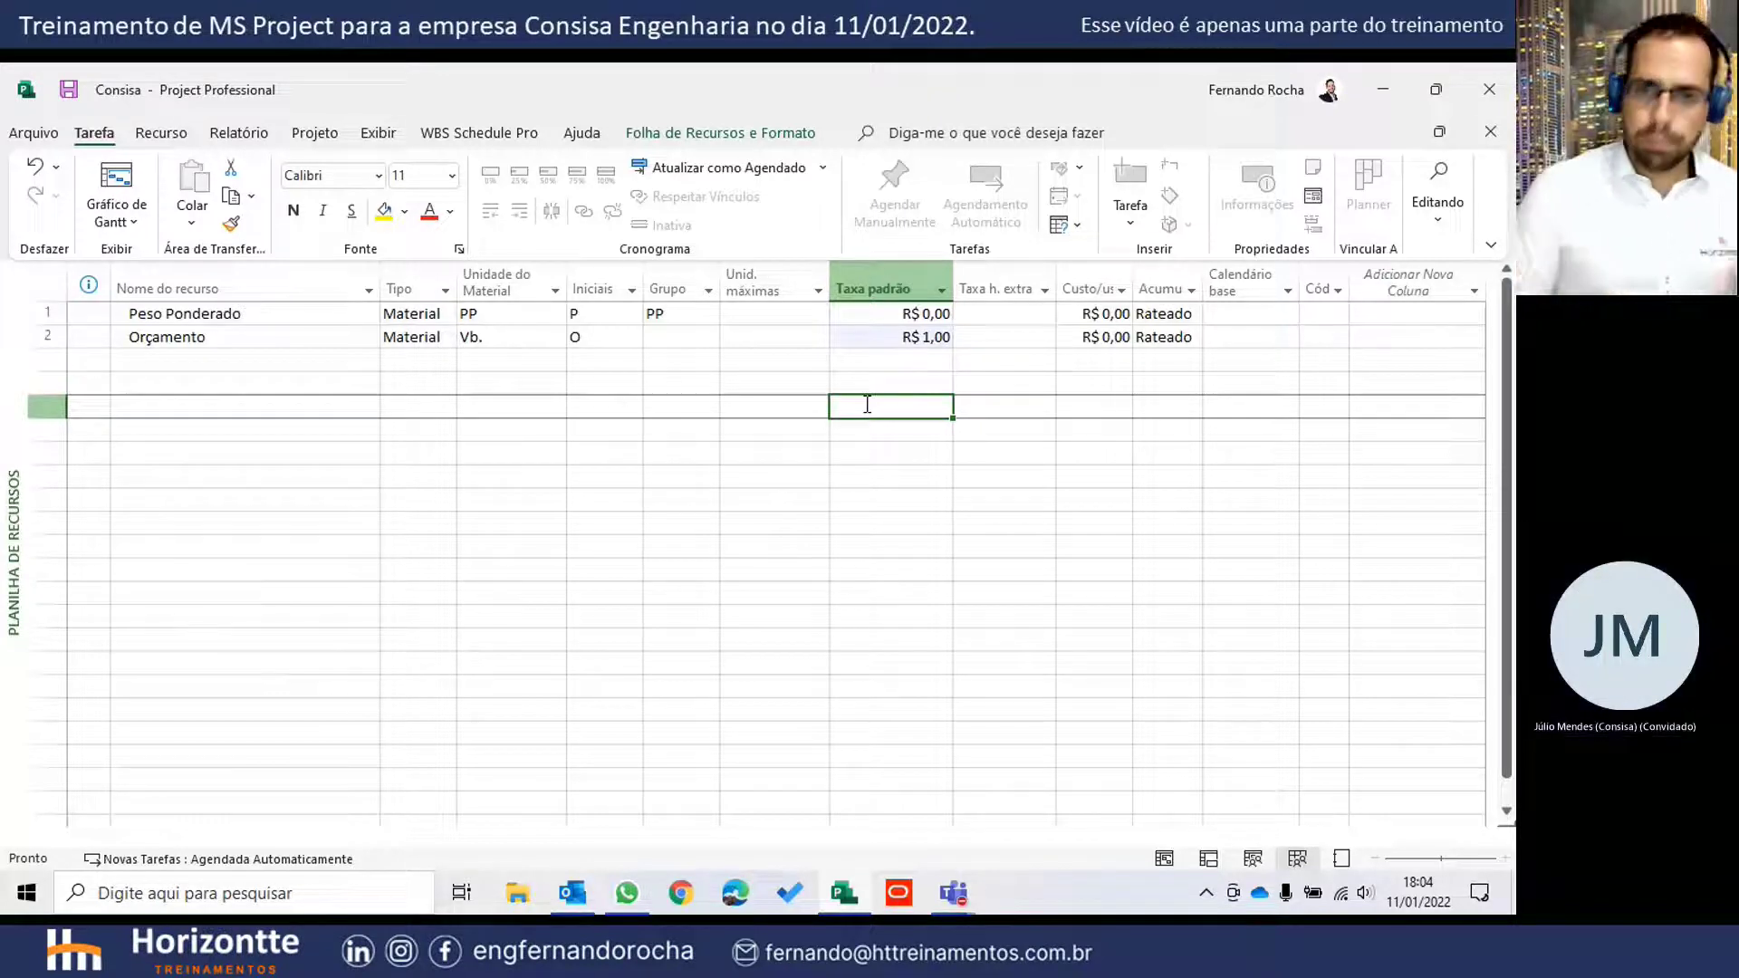
- Widen the Tipo column of the resource sheet
{"action": "left_click", "coordinate": [440, 337]}
{"action": "left_click", "coordinate": [523, 332]}
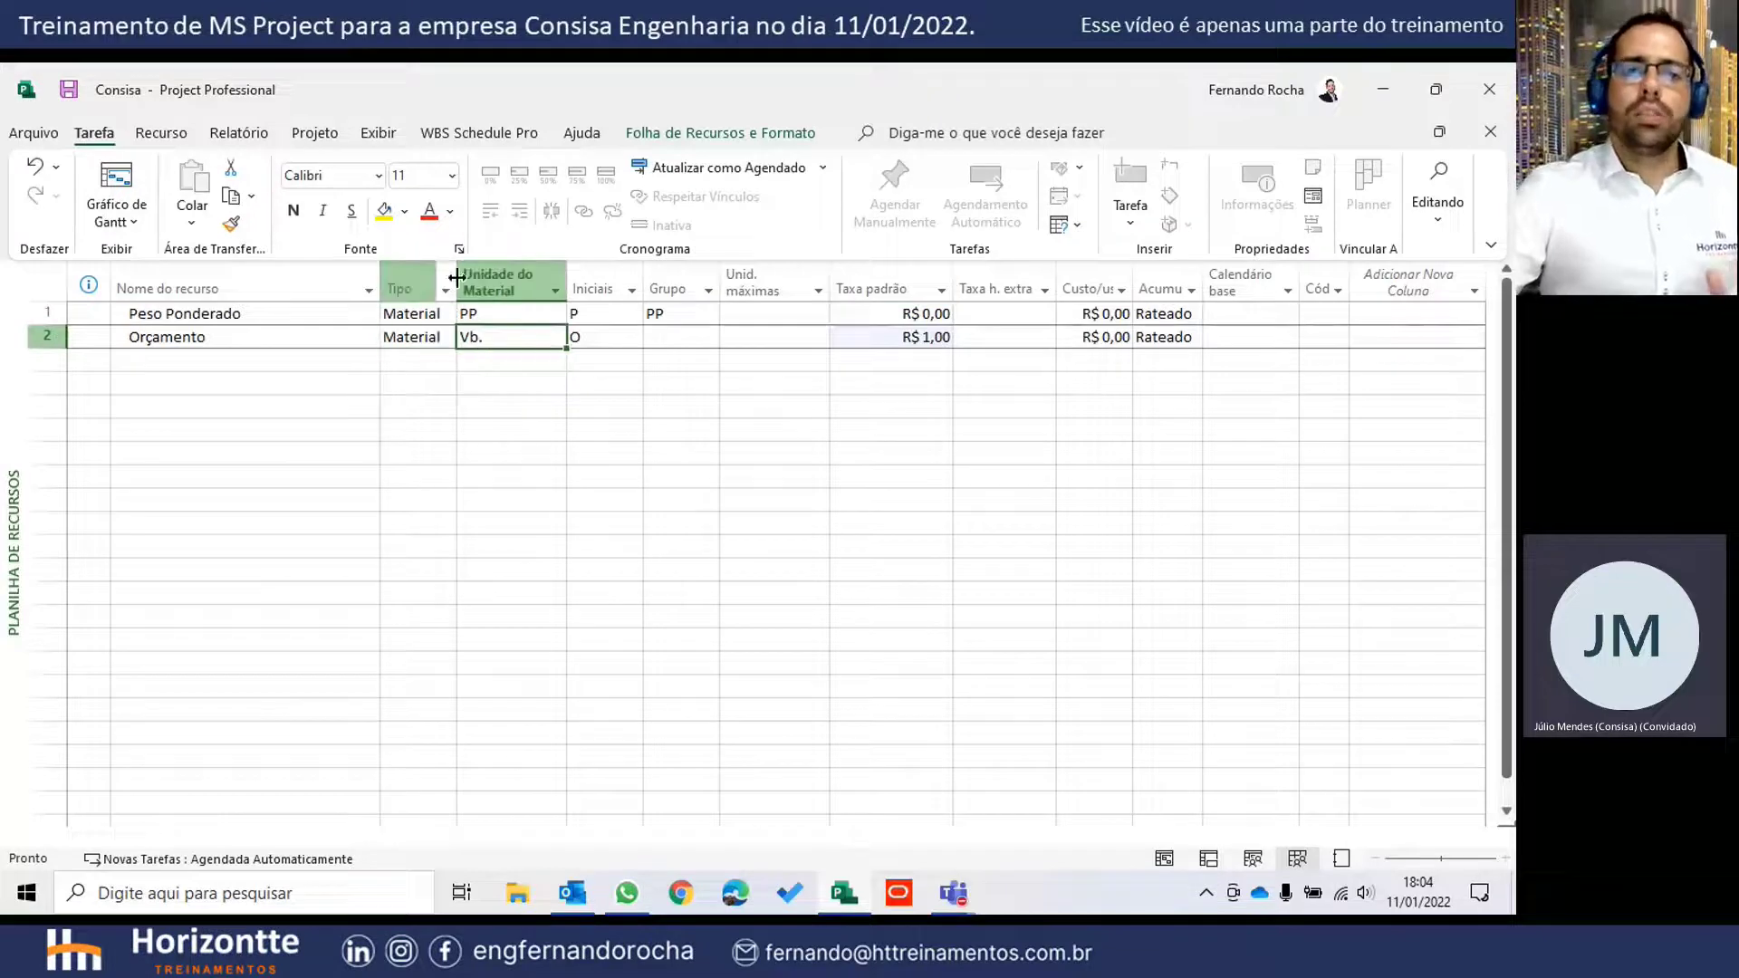
{"action": "left_click_drag", "start_coordinate": [457, 282], "coordinate": [477, 283]}
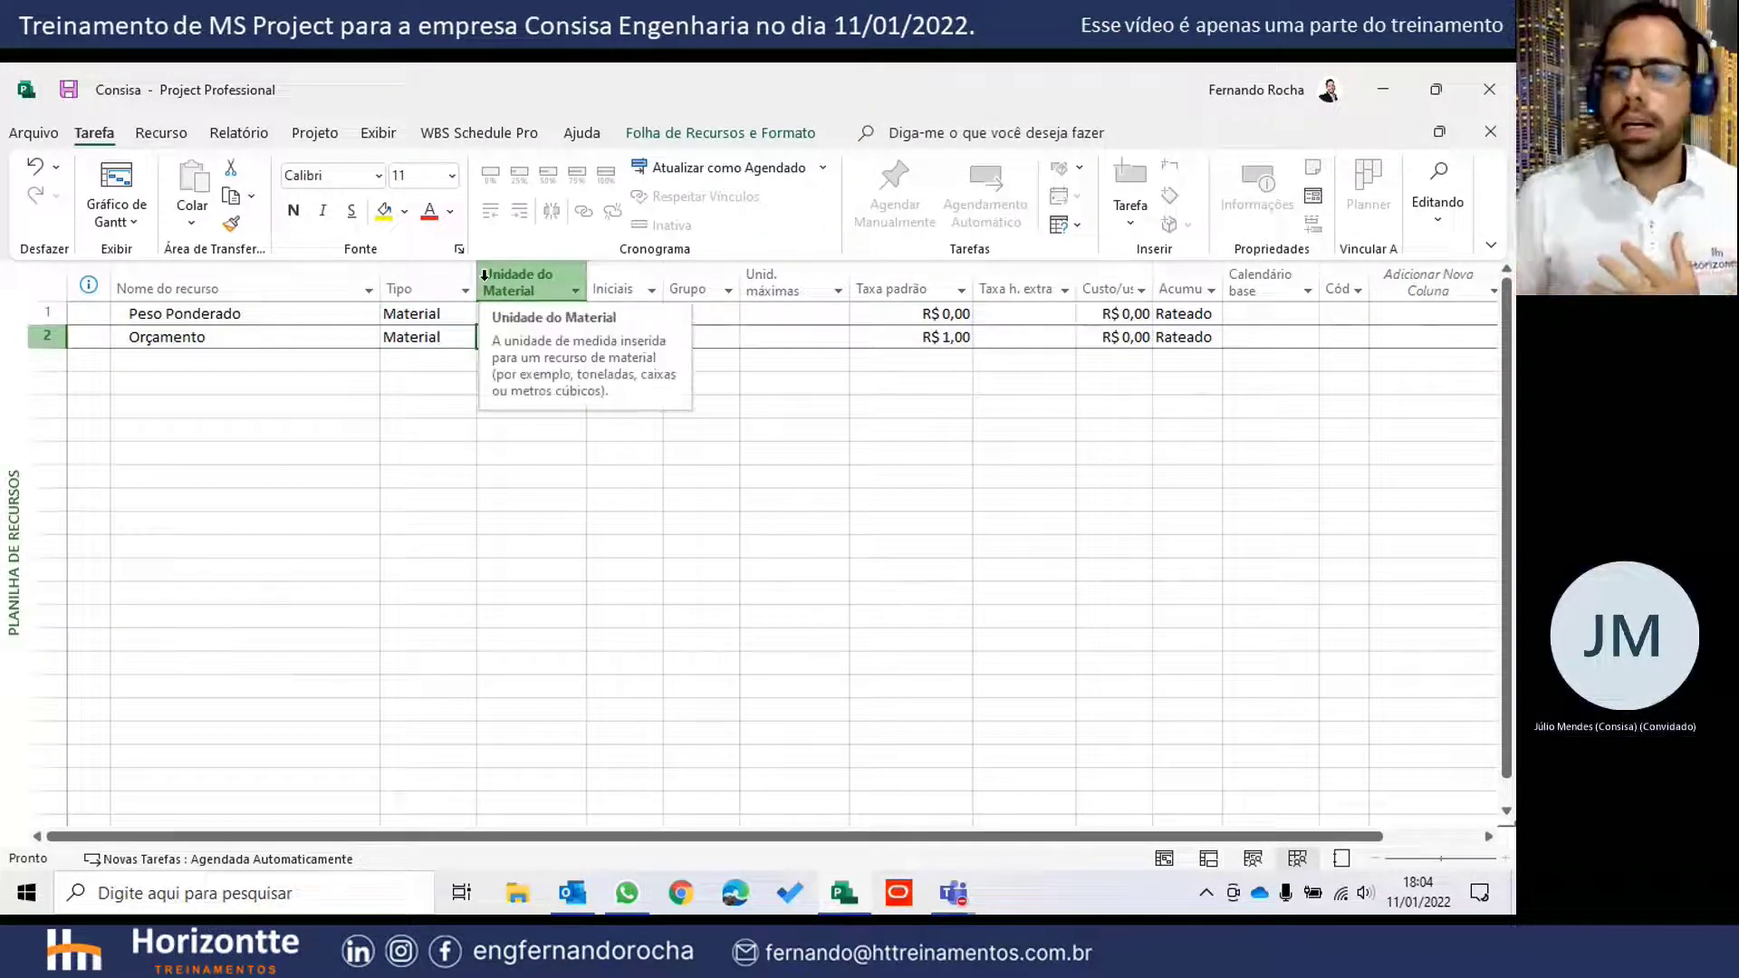
- Examine the Trabalho, Material and Custo type options for the Orçamento resource and choose Material
{"action": "left_click", "coordinate": [444, 337]}
{"action": "left_click", "coordinate": [464, 338]}
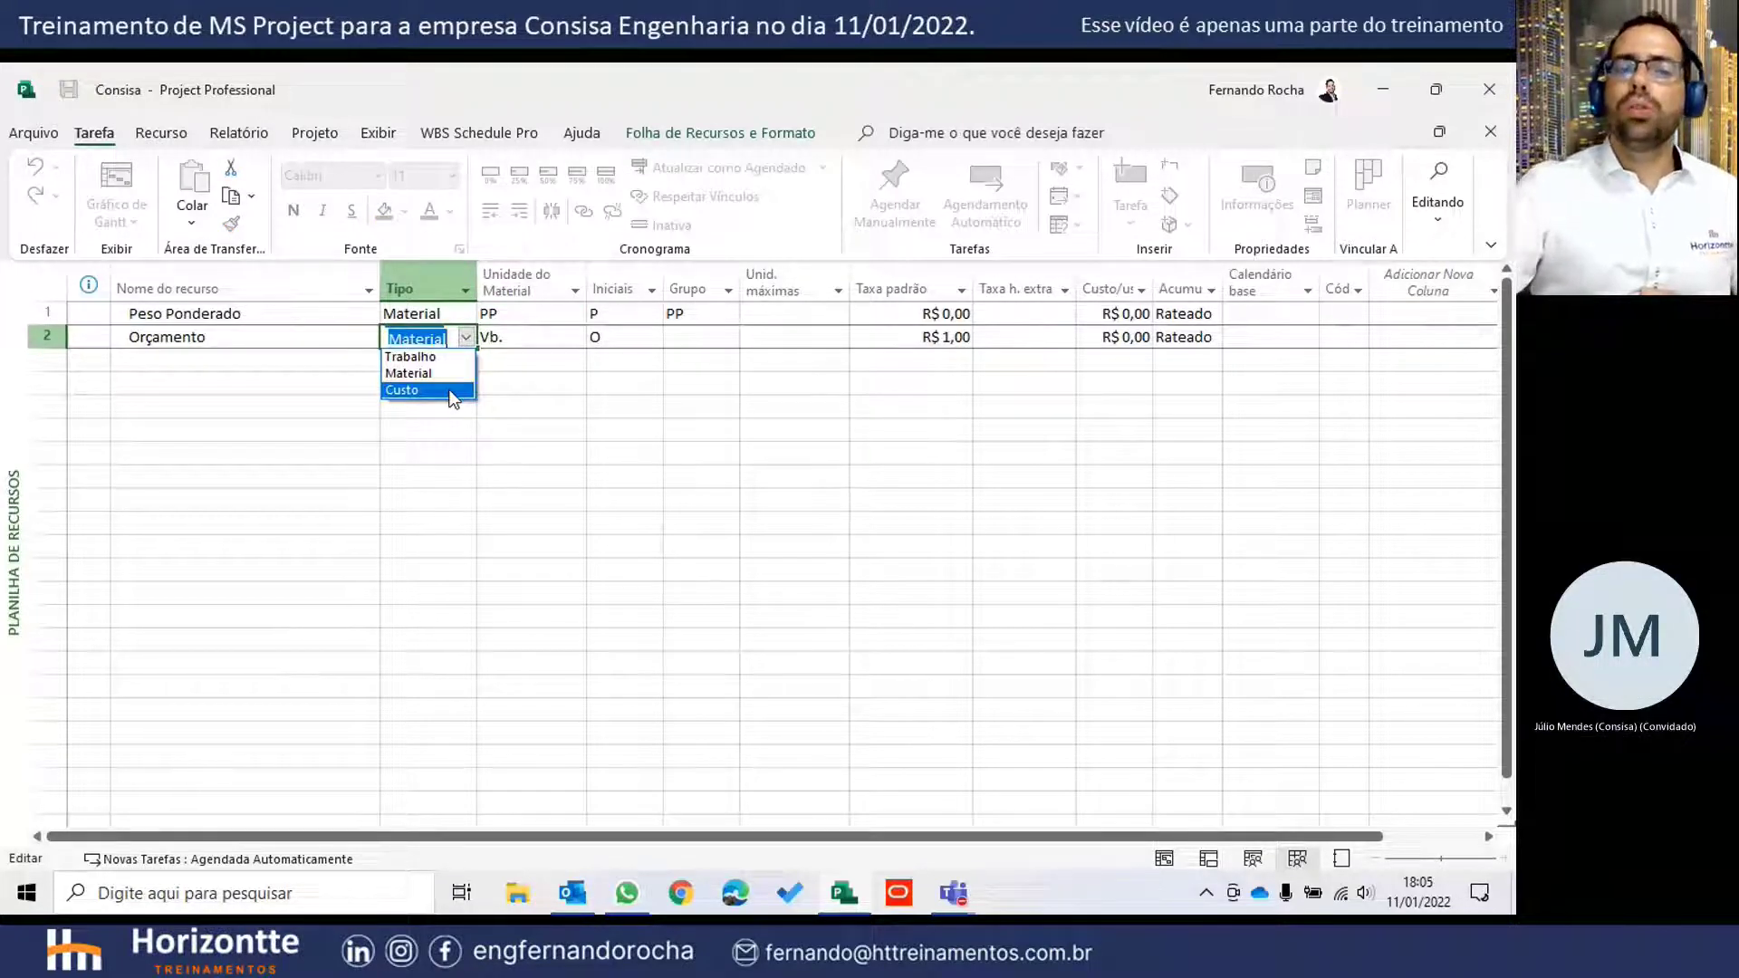
{"action": "left_click", "coordinate": [481, 335]}
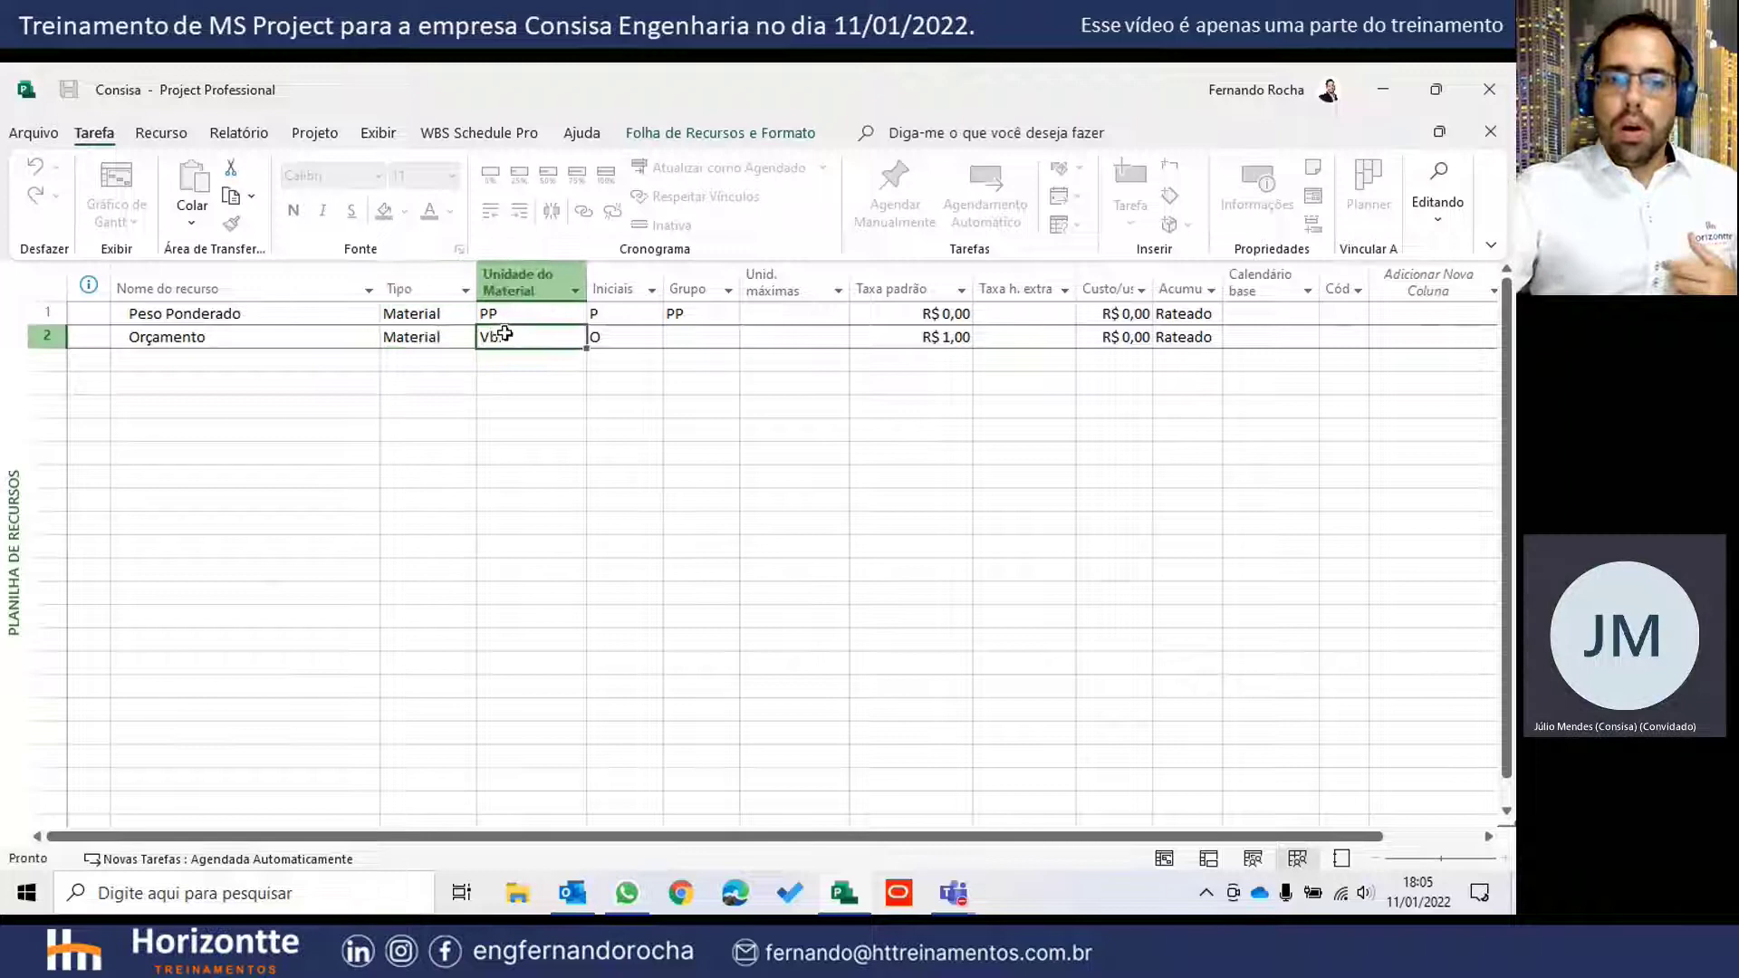
{"action": "left_click", "coordinate": [460, 337]}
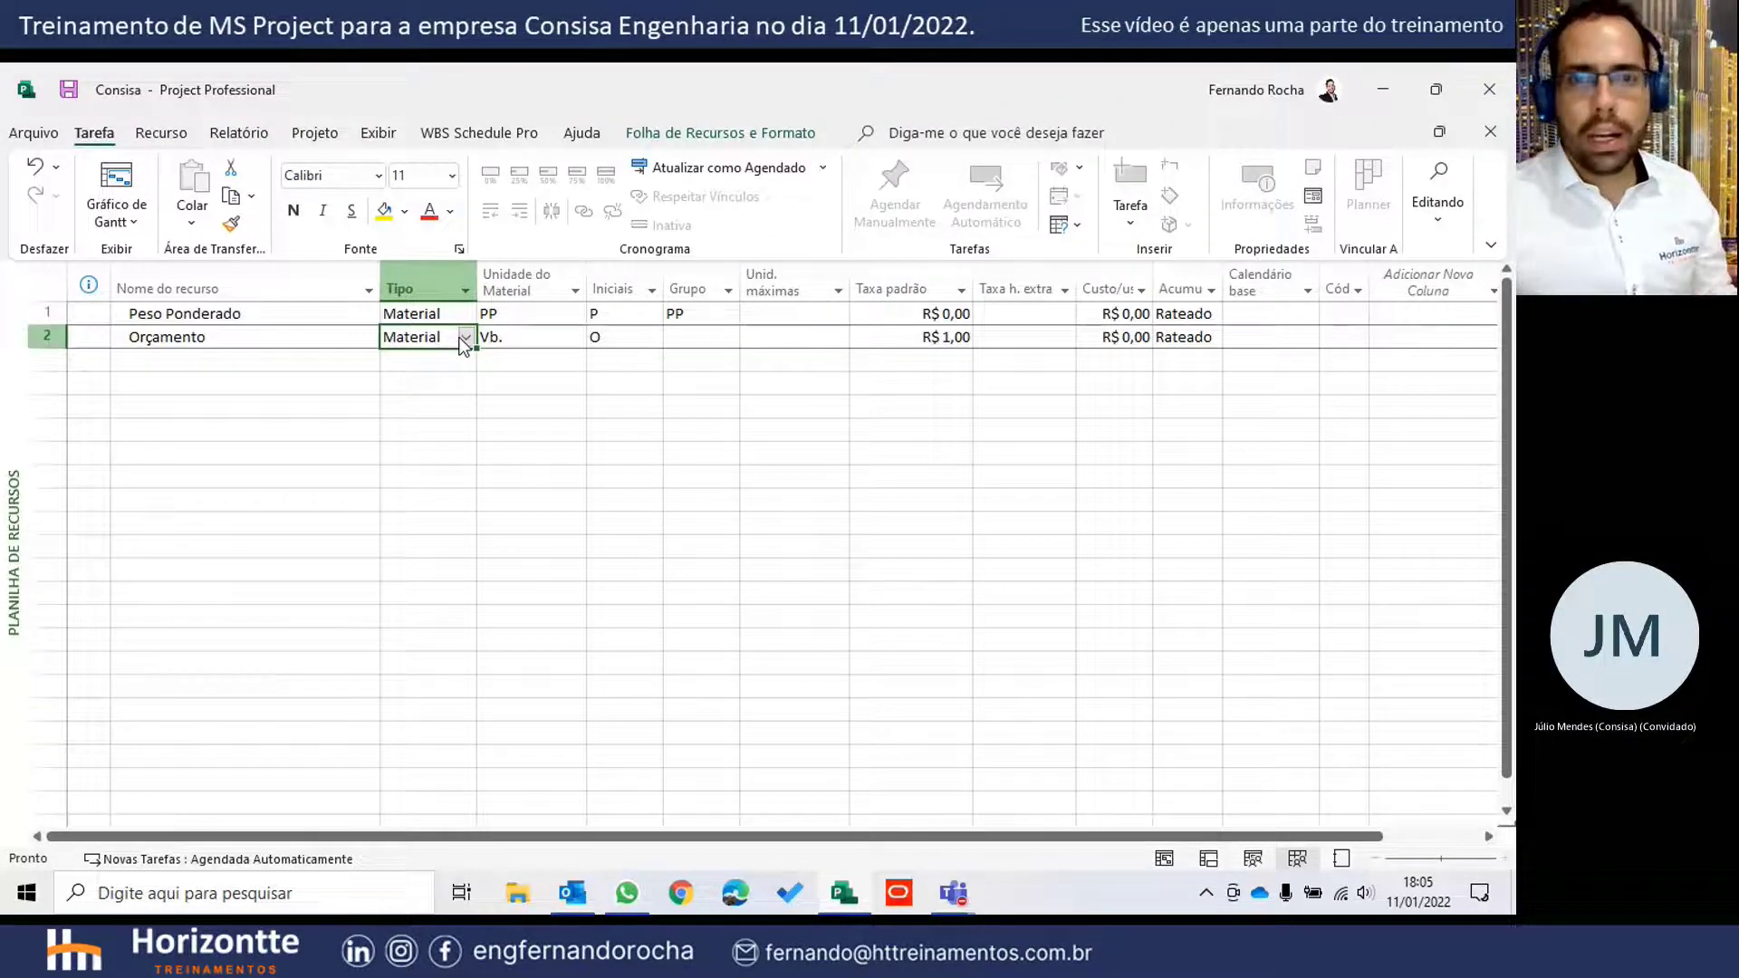
{"action": "left_click", "coordinate": [464, 338]}
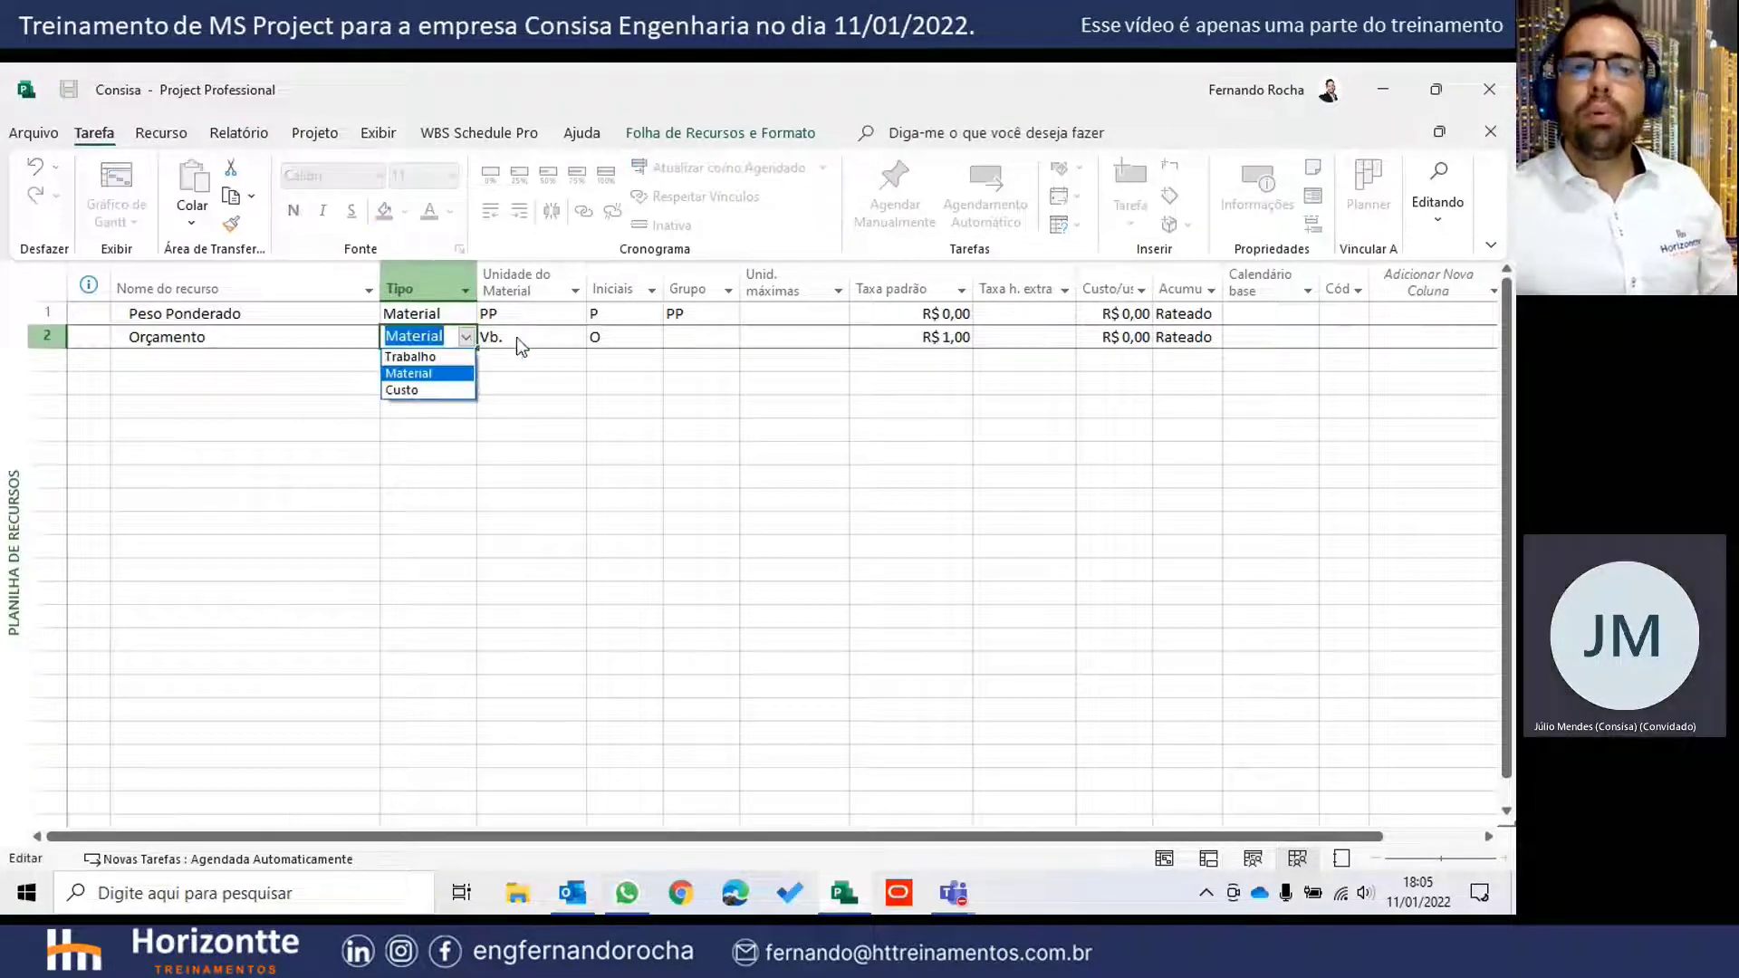
{"action": "key", "text": "Escape"}
{"action": "left_click", "coordinate": [517, 337]}
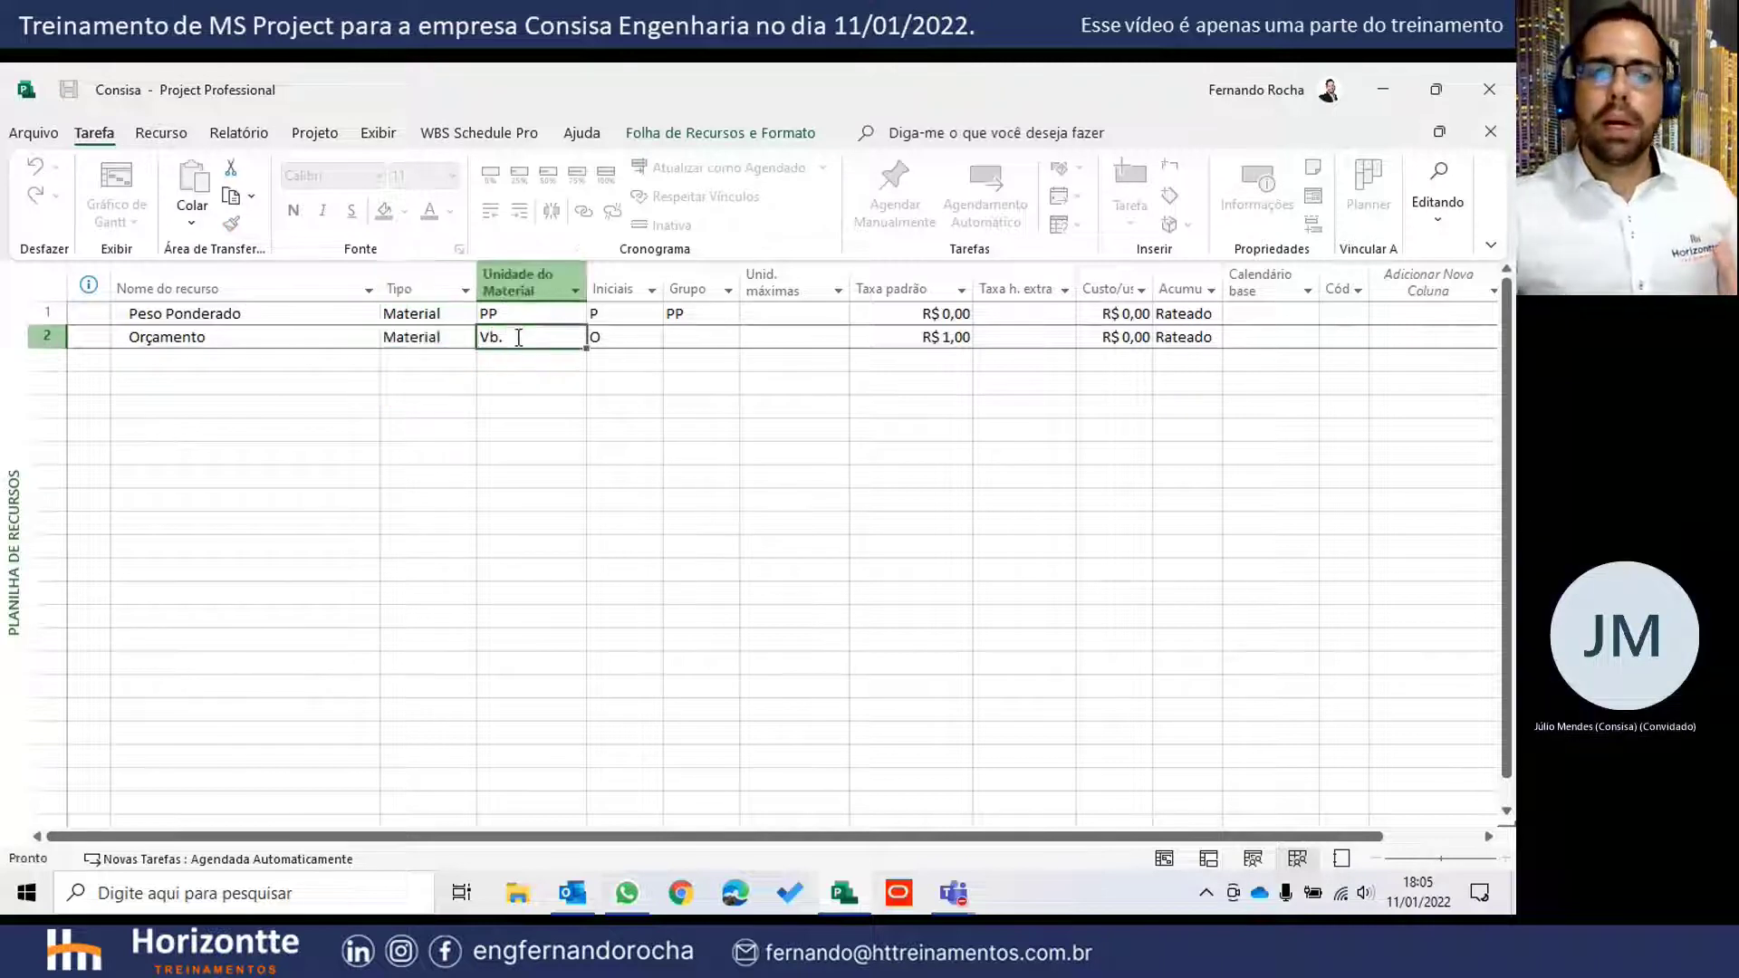
{"action": "left_click", "coordinate": [467, 344]}
{"action": "left_click", "coordinate": [467, 342]}
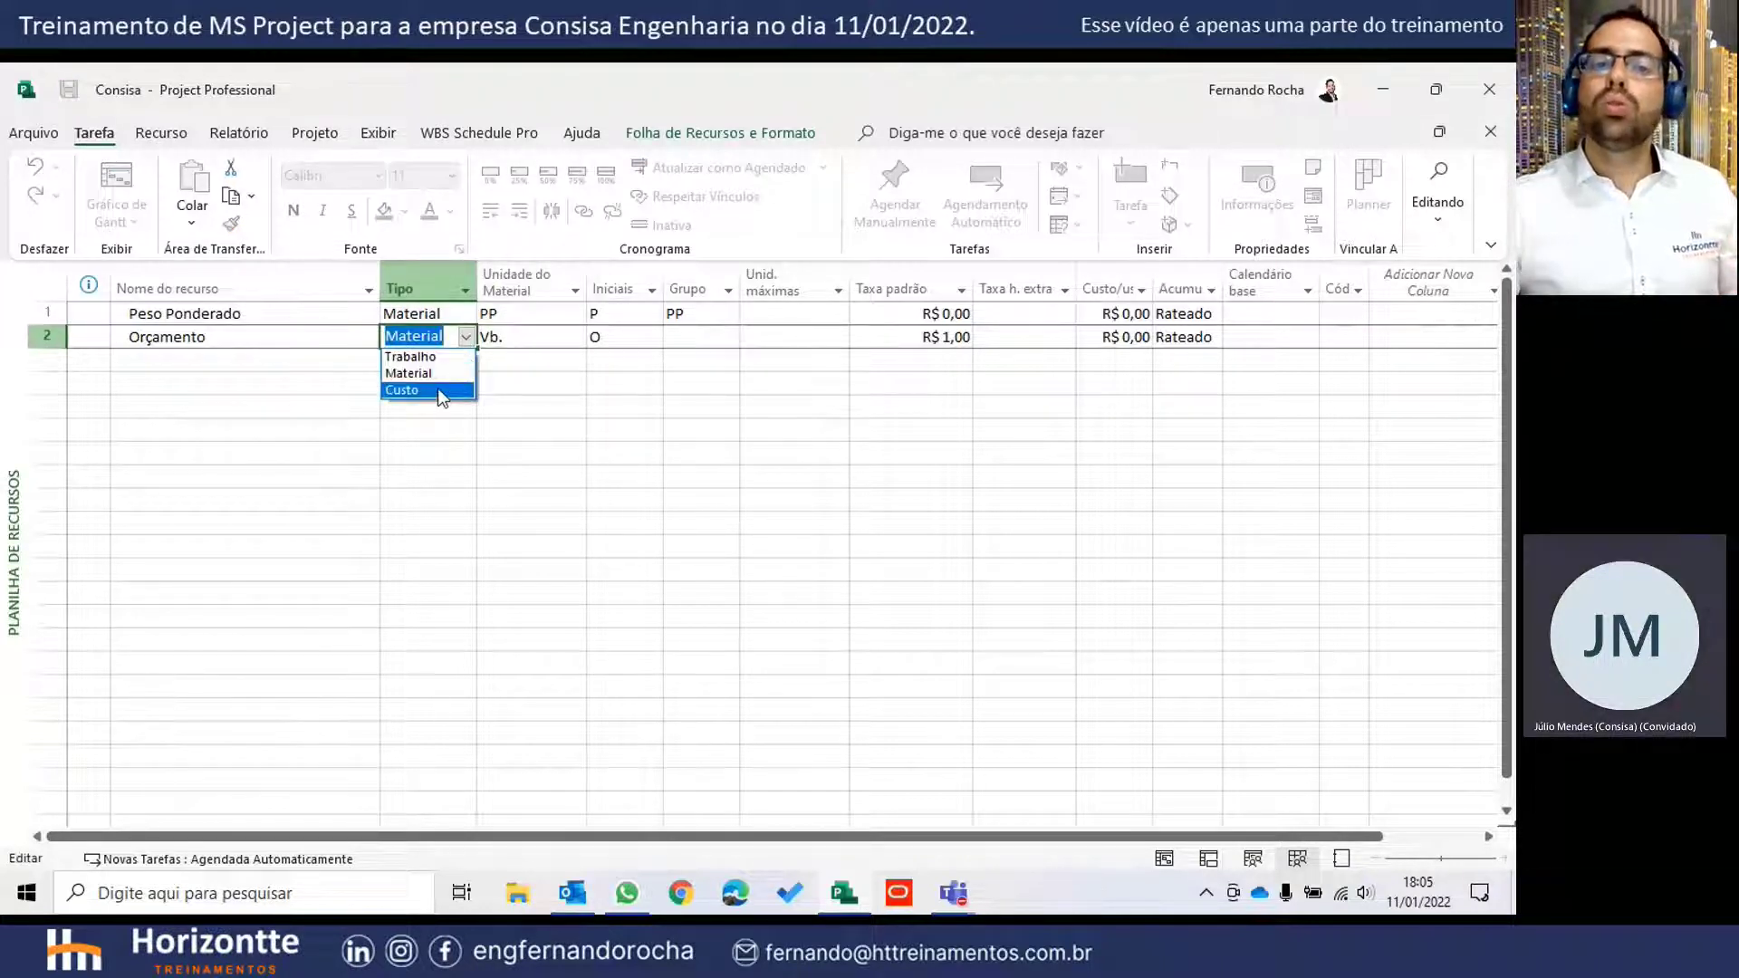
{"action": "key", "text": "Escape"}
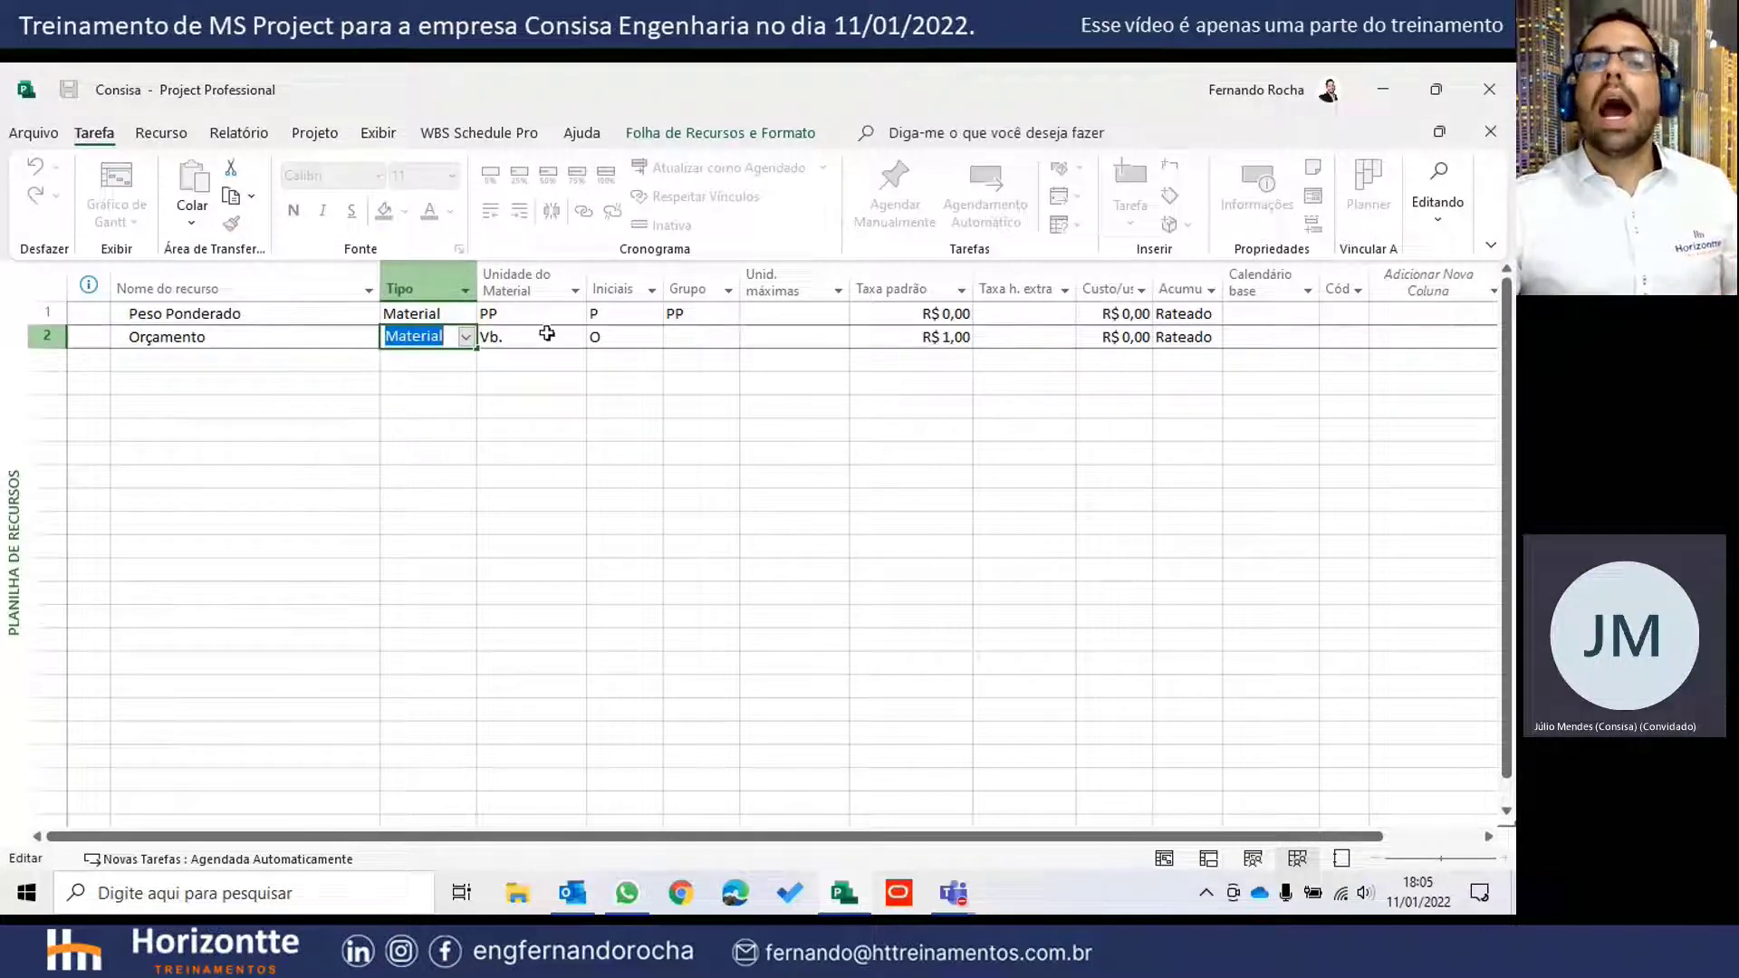
{"action": "left_click", "coordinate": [468, 337]}
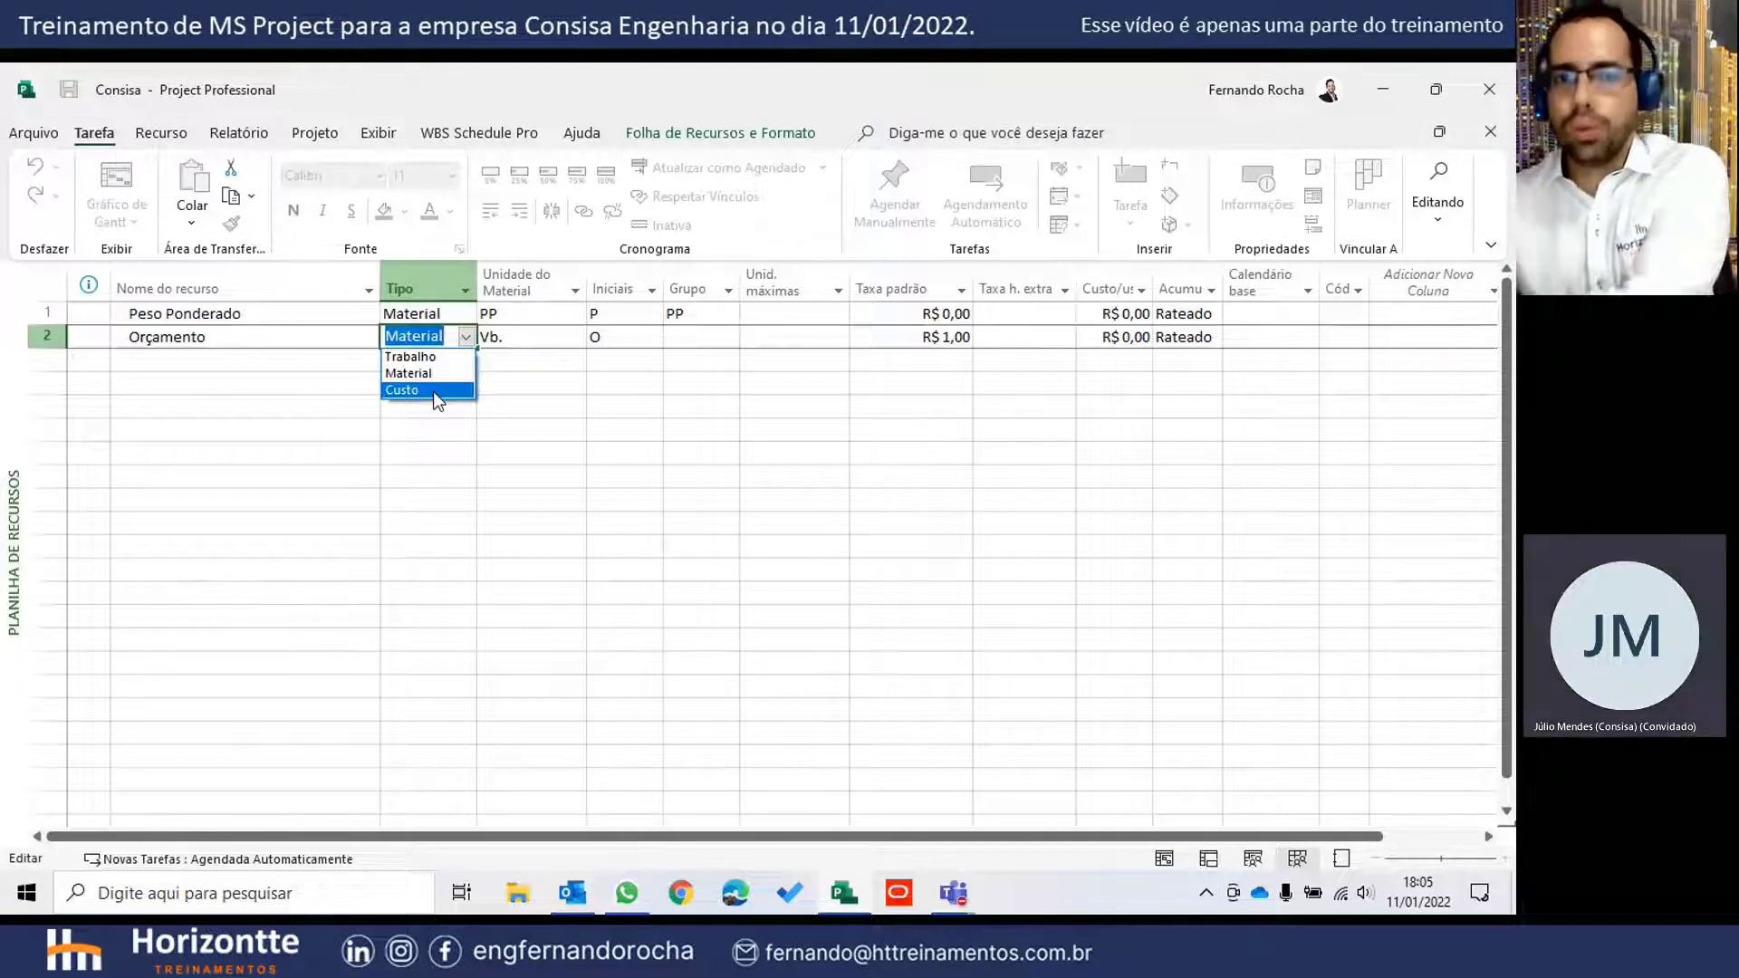
{"action": "left_click", "coordinate": [442, 374]}
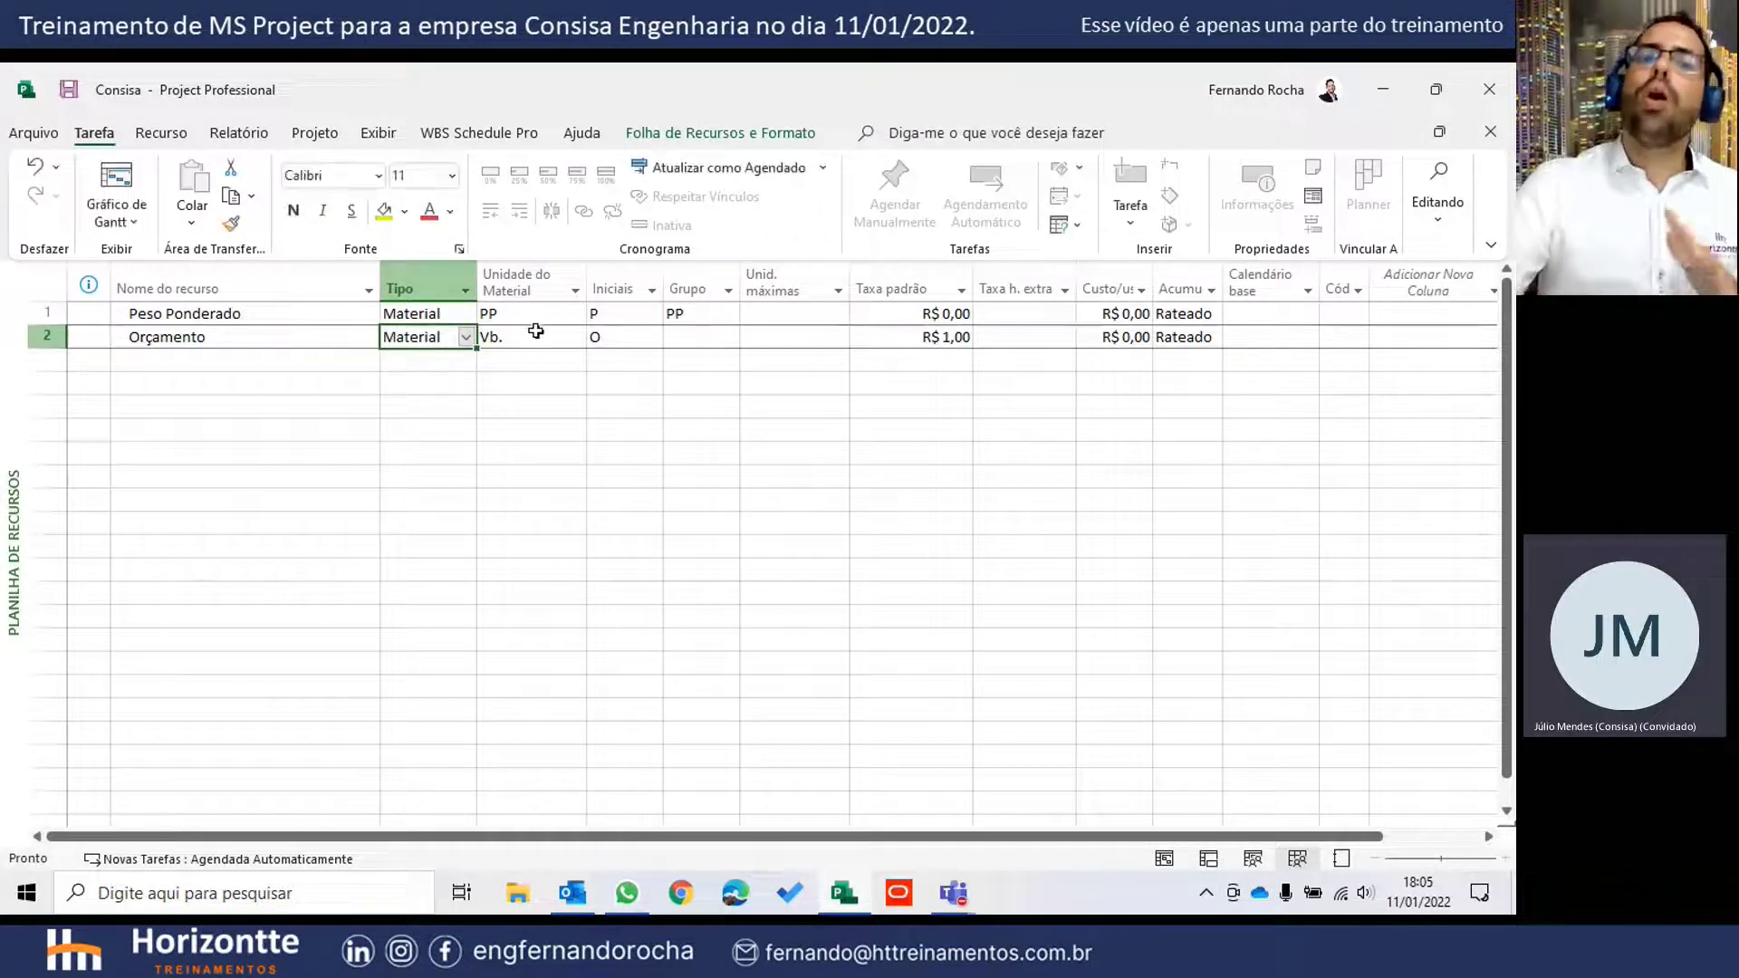
{"action": "key", "text": "Tab"}
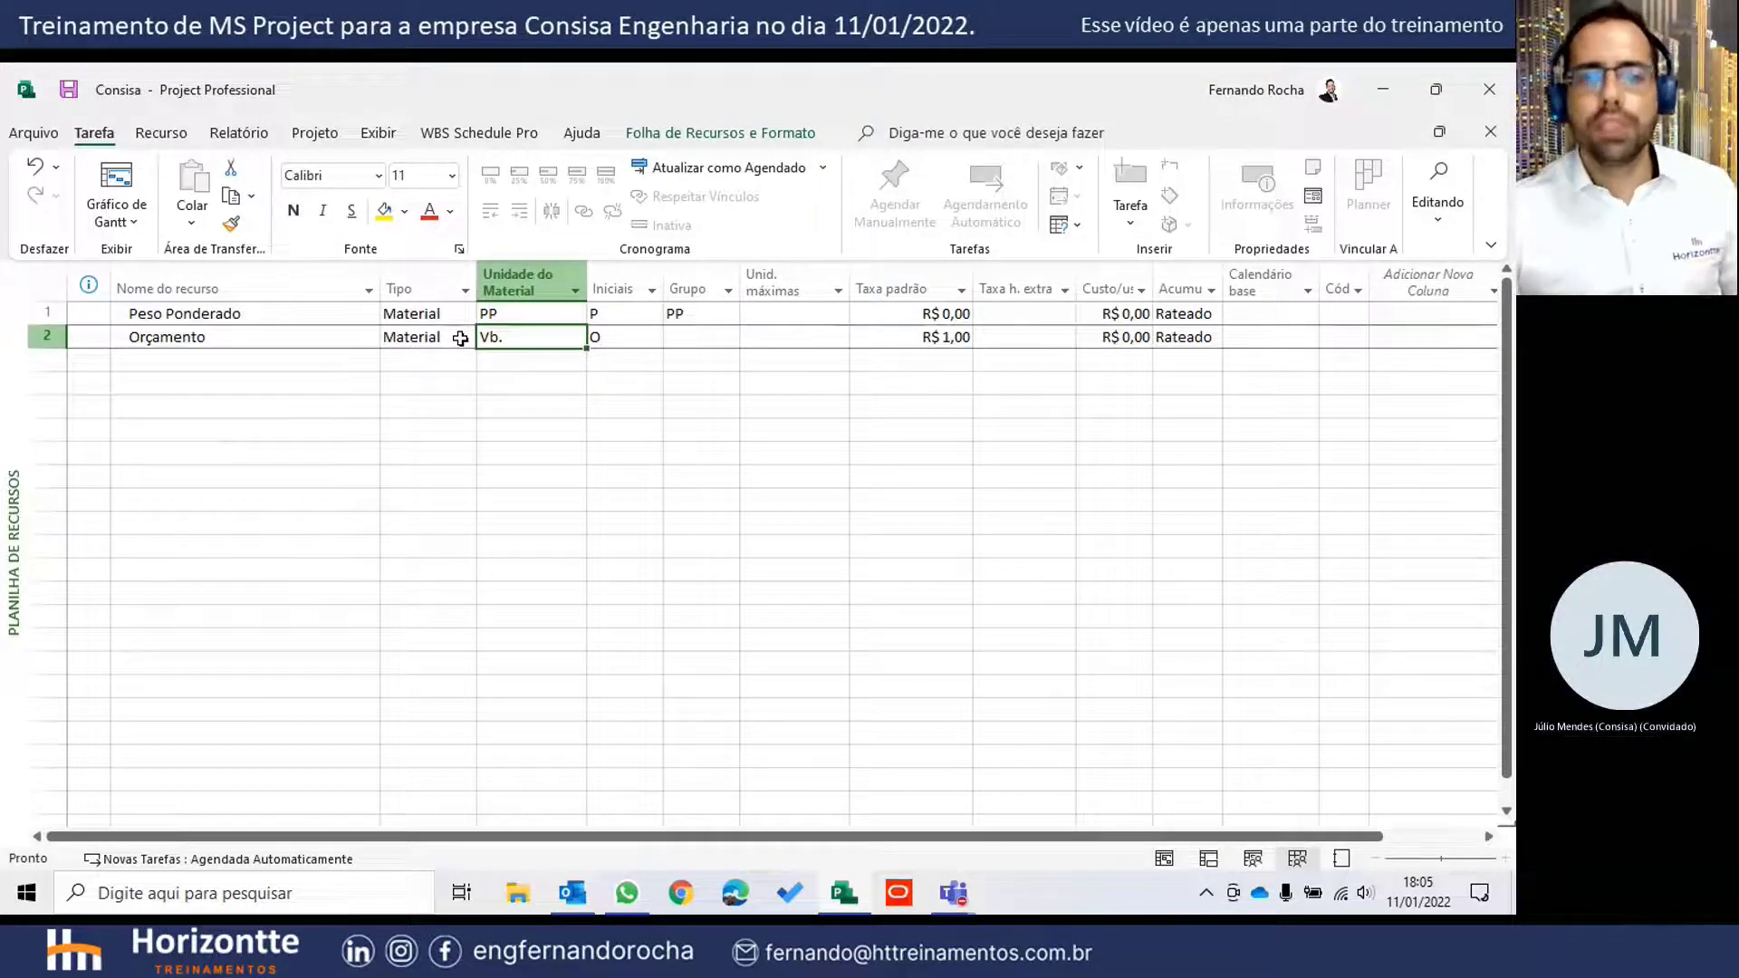
- Widen the Acumular column of the resource sheet
{"action": "left_click", "coordinate": [460, 337]}
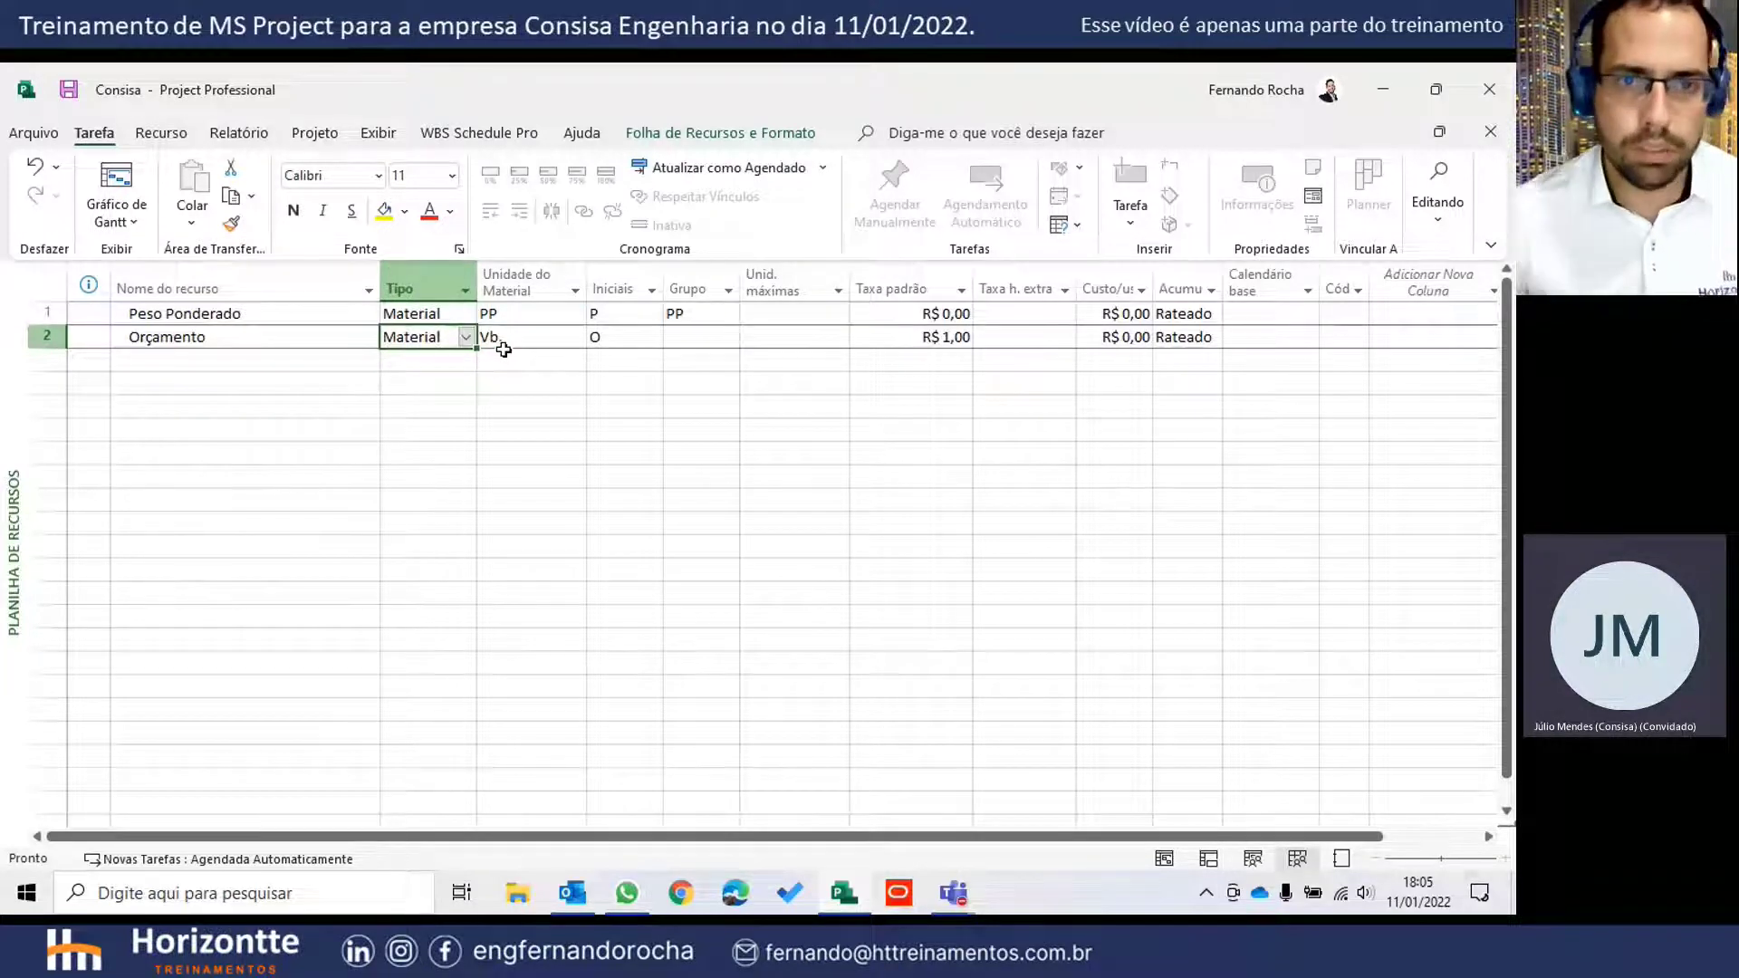
{"action": "left_click", "coordinate": [922, 340]}
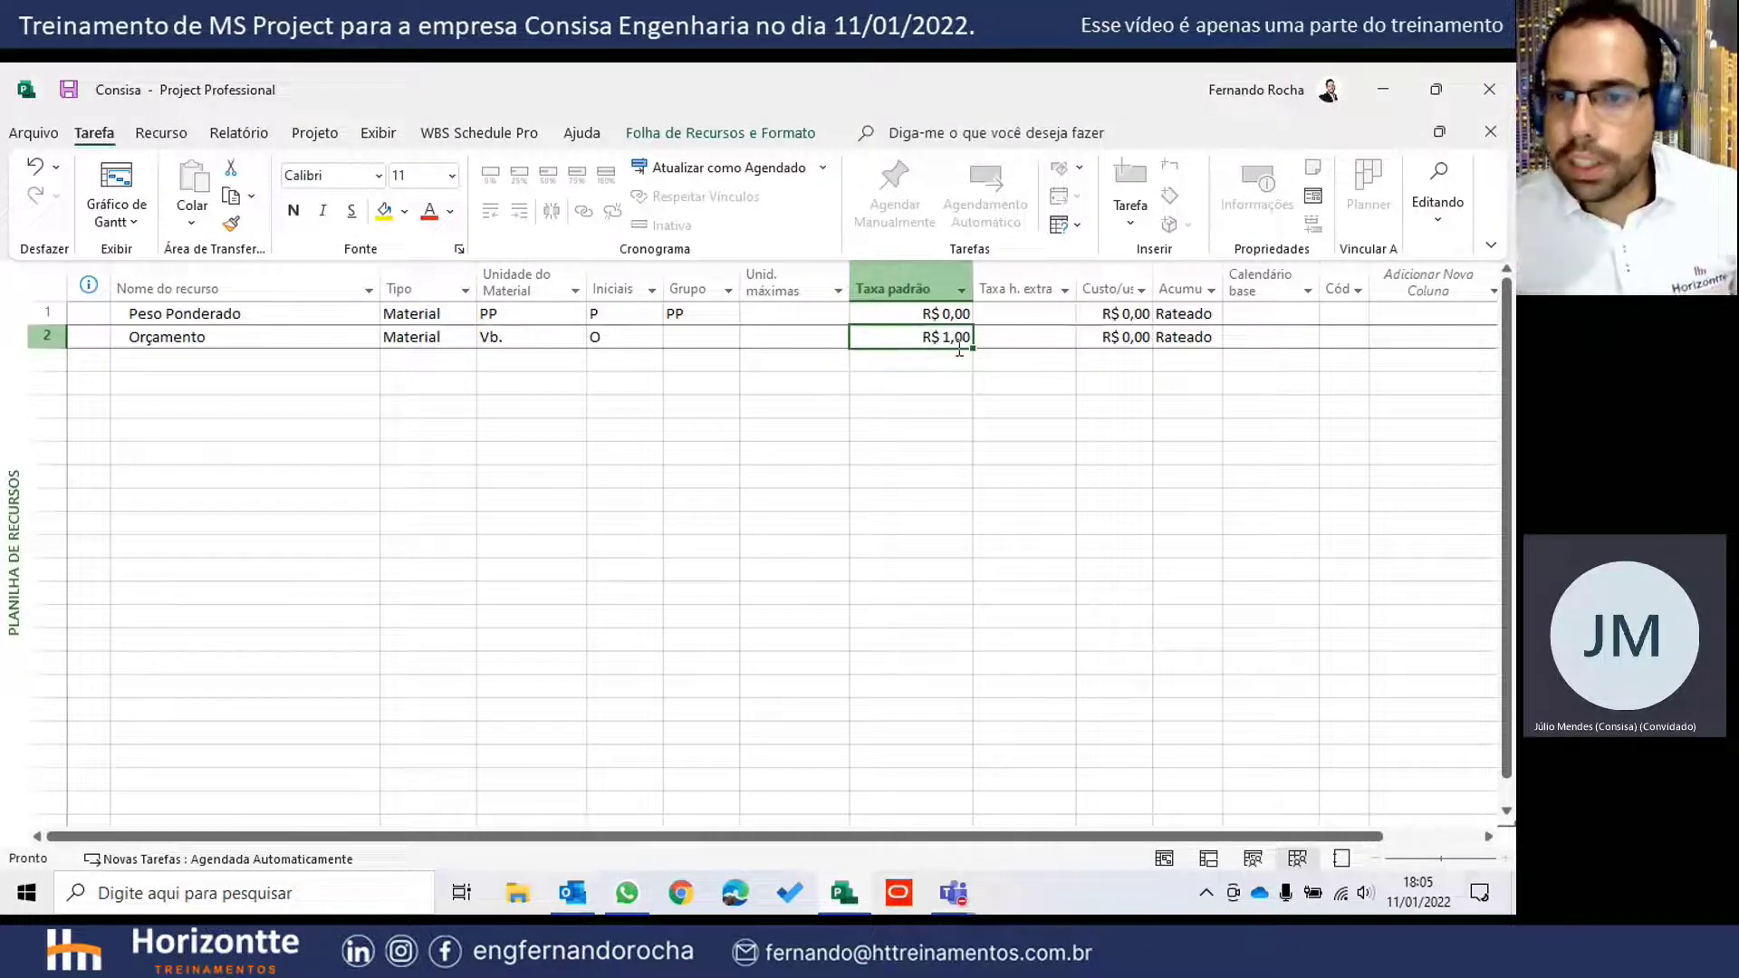
{"action": "left_click_drag", "start_coordinate": [1223, 284], "coordinate": [1289, 285]}
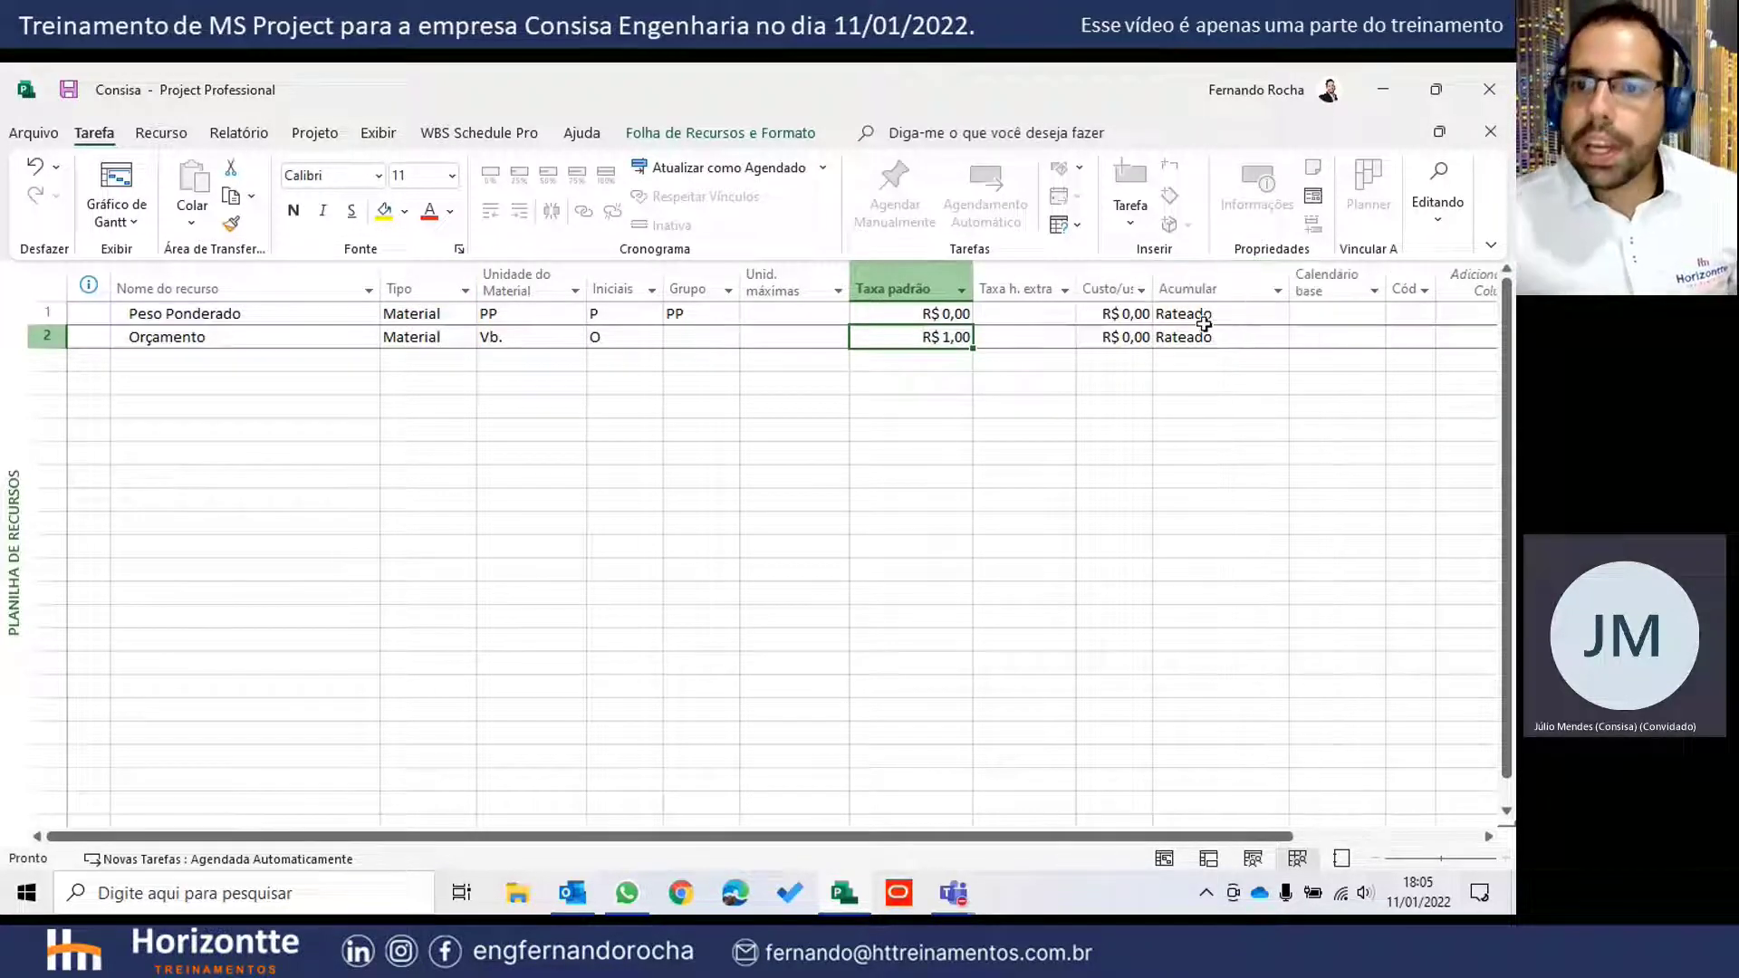
- Try the Fim accrual option for the Orçamento resource and return it to Rateado
{"action": "left_click", "coordinate": [1236, 334]}
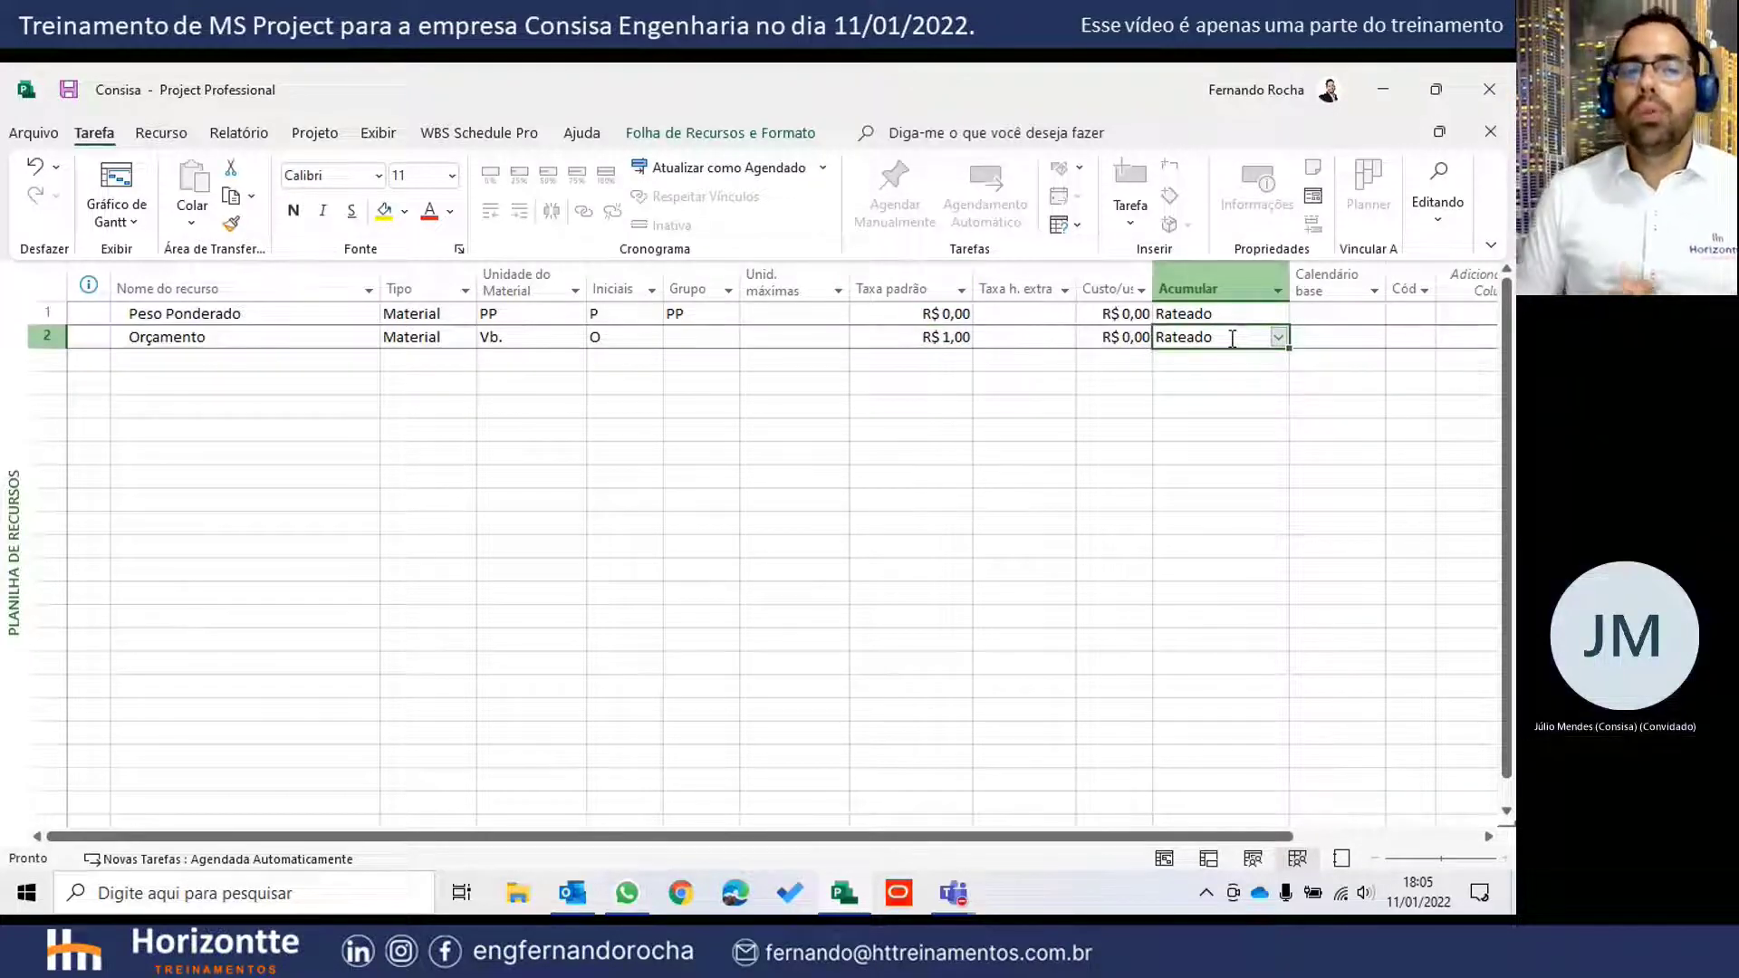
{"action": "left_click", "coordinate": [1279, 338]}
{"action": "left_click", "coordinate": [1236, 389]}
{"action": "key", "text": "Return"}
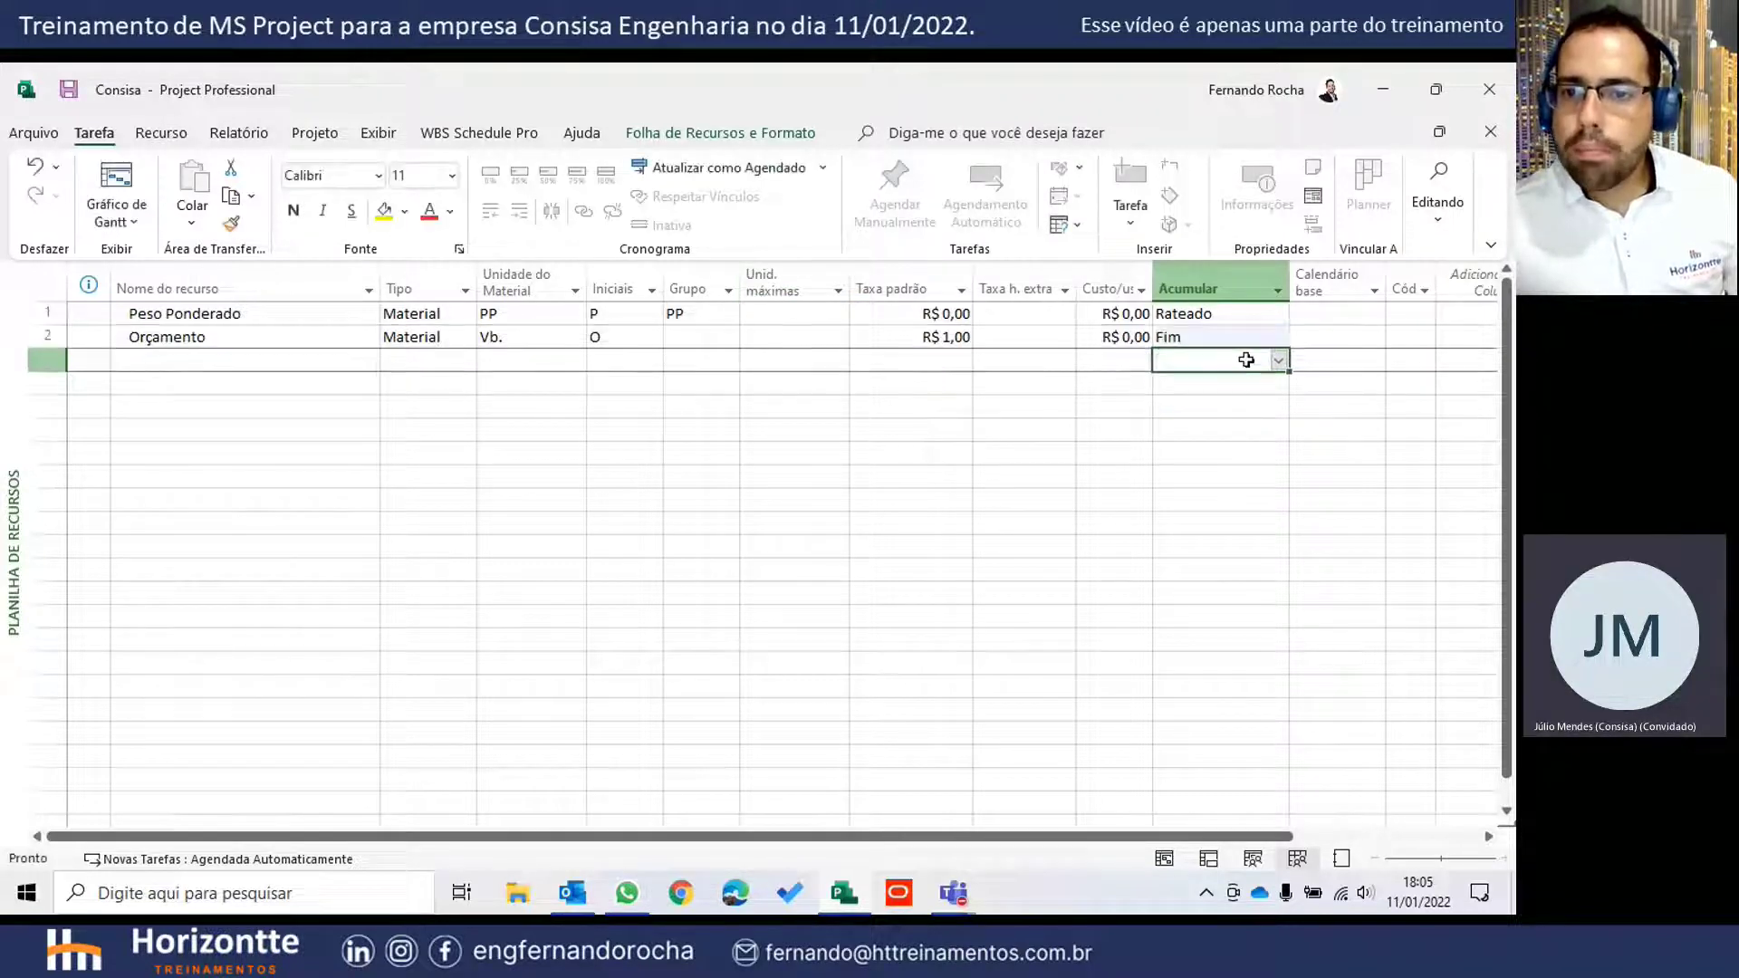
{"action": "left_click", "coordinate": [1249, 339]}
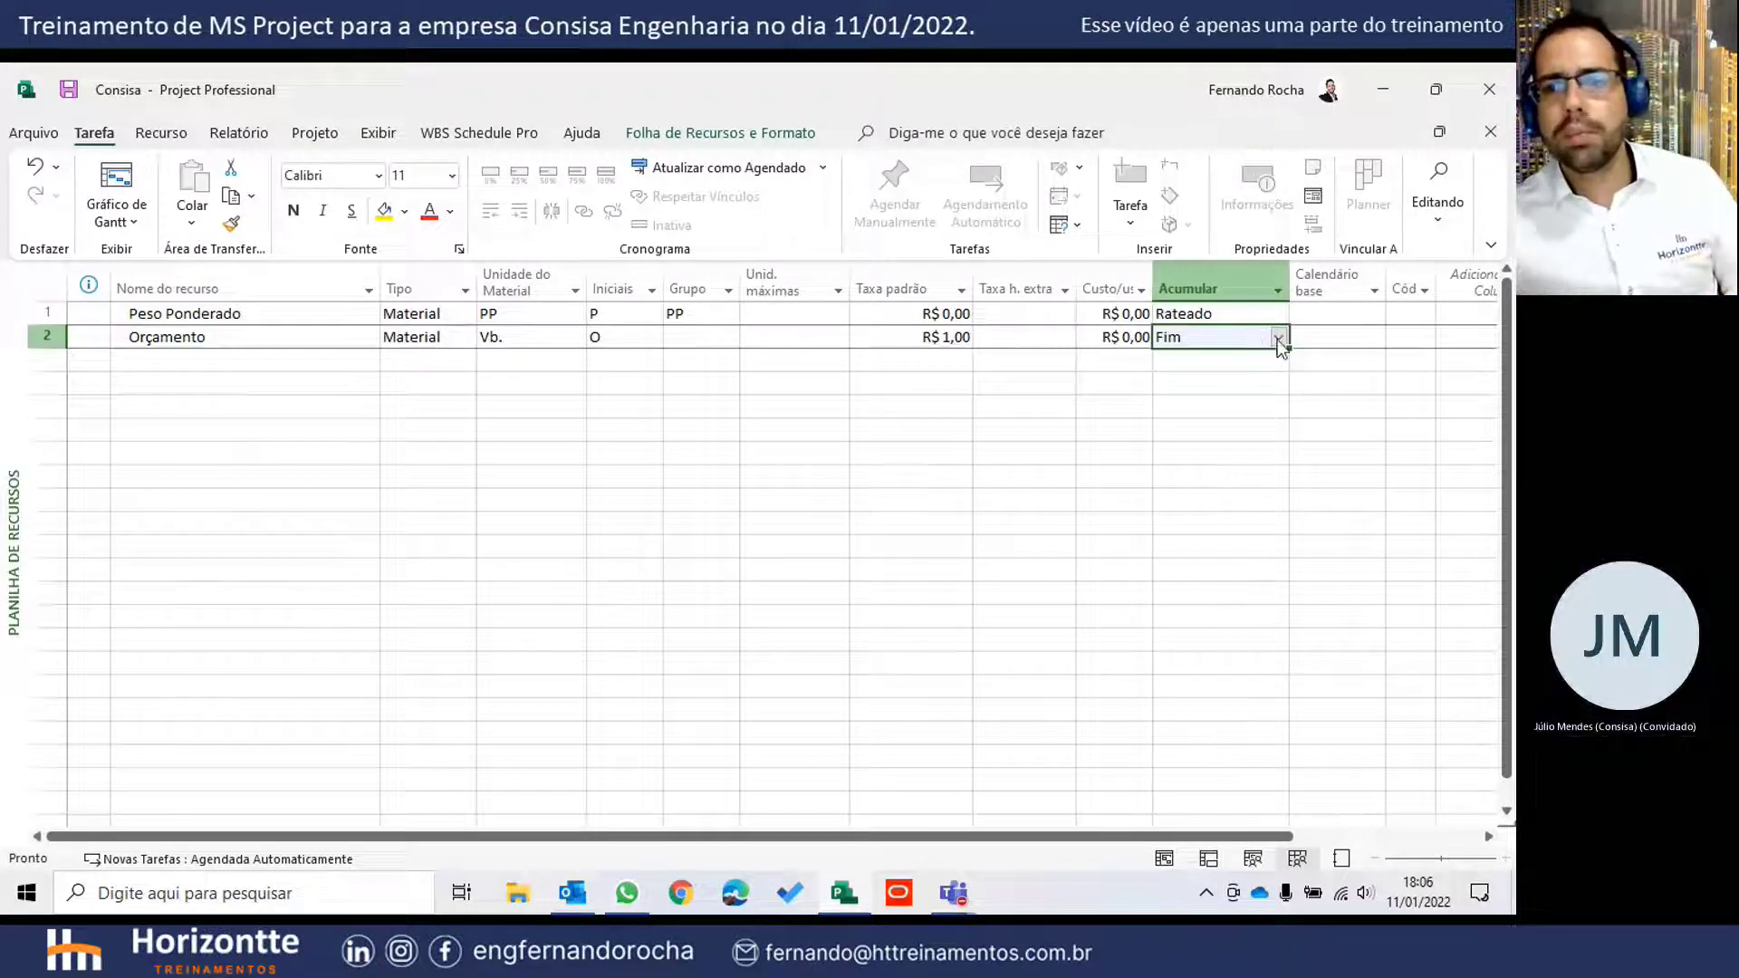
{"action": "left_click", "coordinate": [1278, 337]}
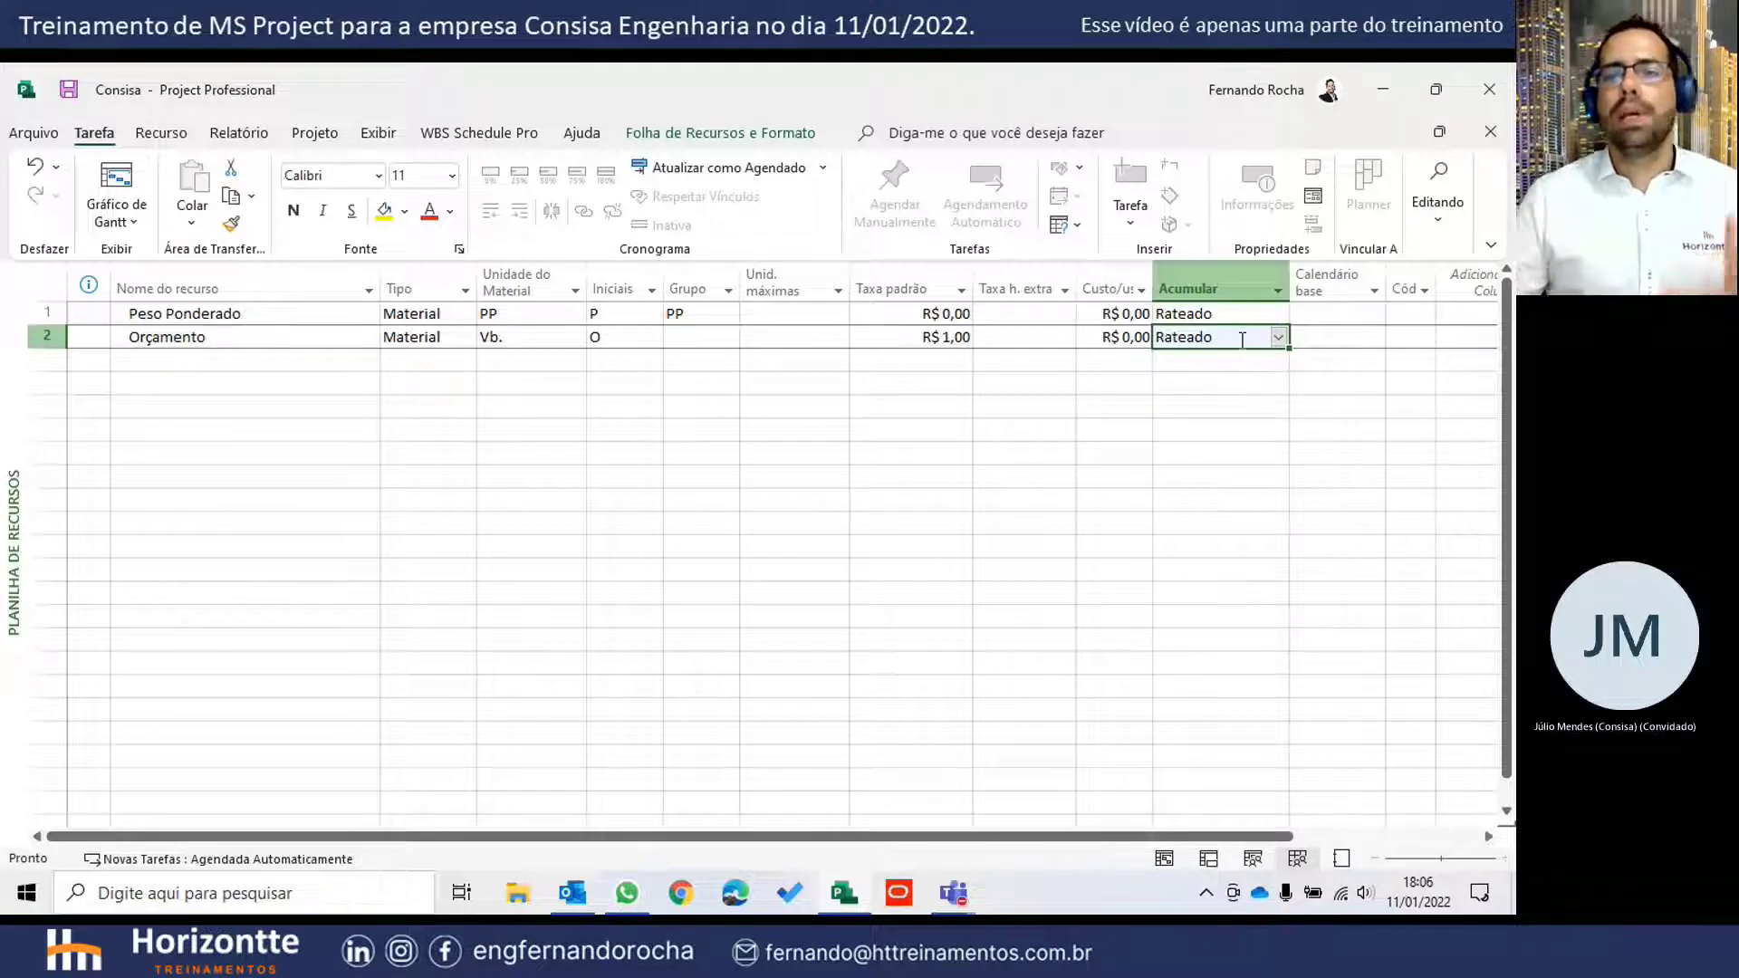
{"action": "left_click", "coordinate": [1278, 337]}
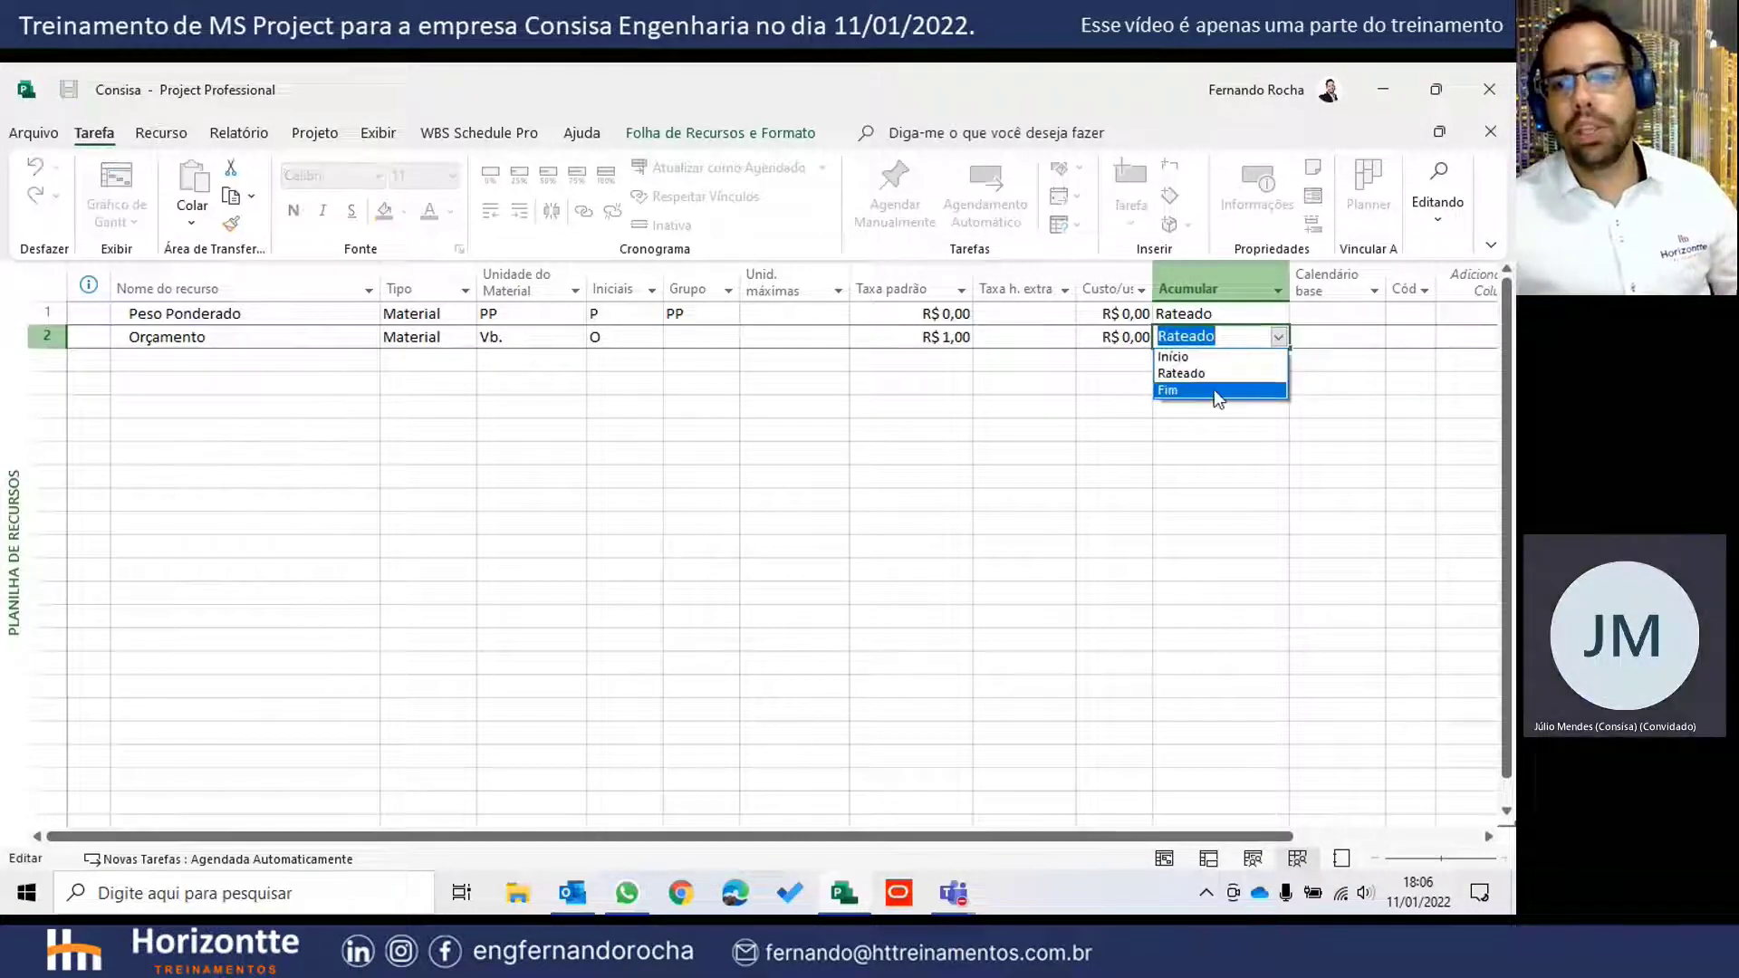
{"action": "left_click", "coordinate": [1213, 390]}
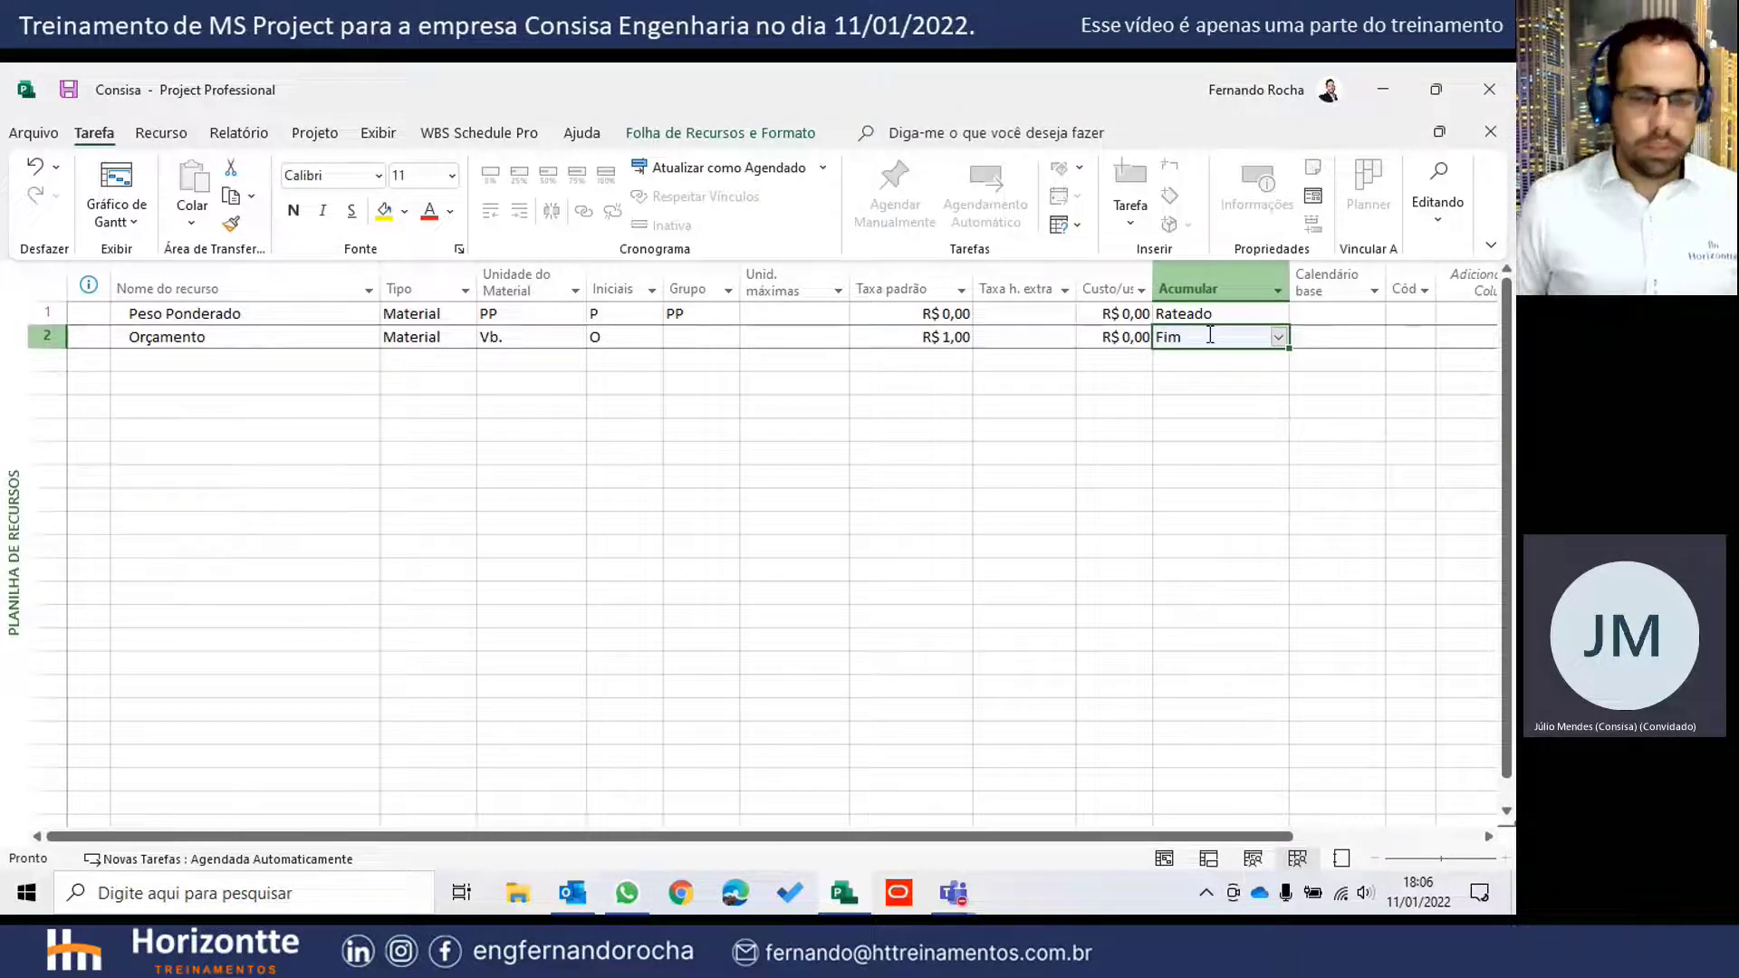
{"action": "left_click", "coordinate": [1278, 336]}
{"action": "left_click", "coordinate": [1226, 367]}
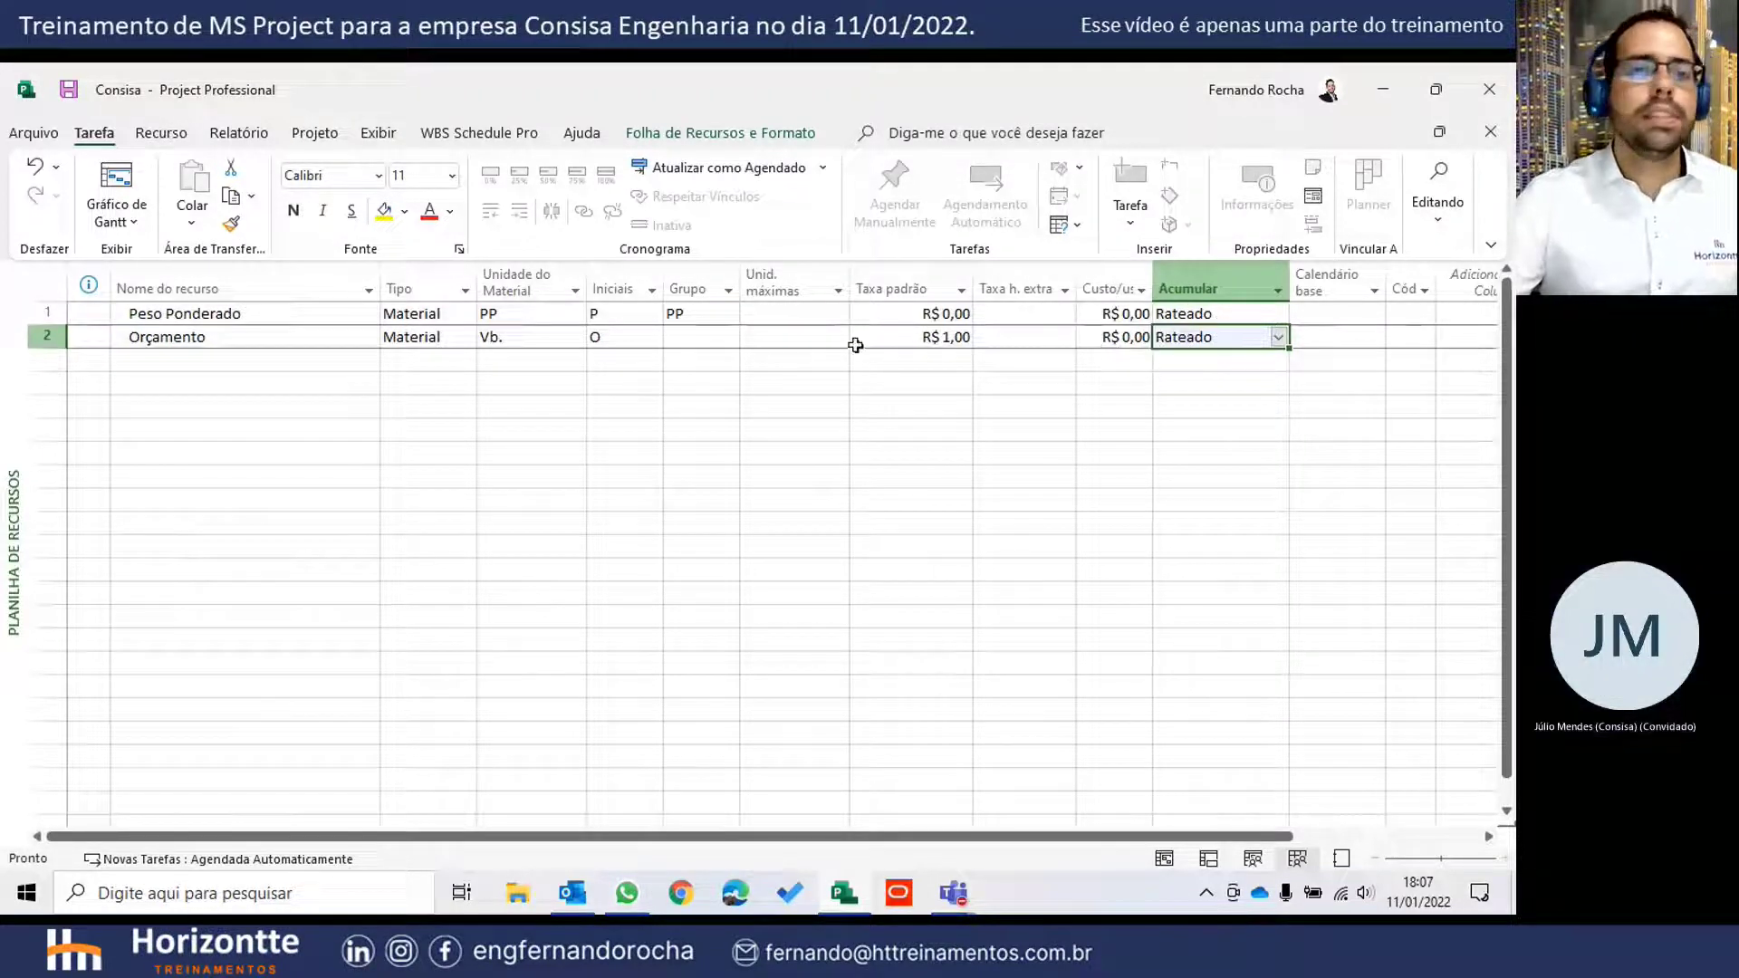
- Examine the Calendário base and Cód columns together with the Tipo field of Orçamento
{"action": "left_click", "coordinate": [1340, 272]}
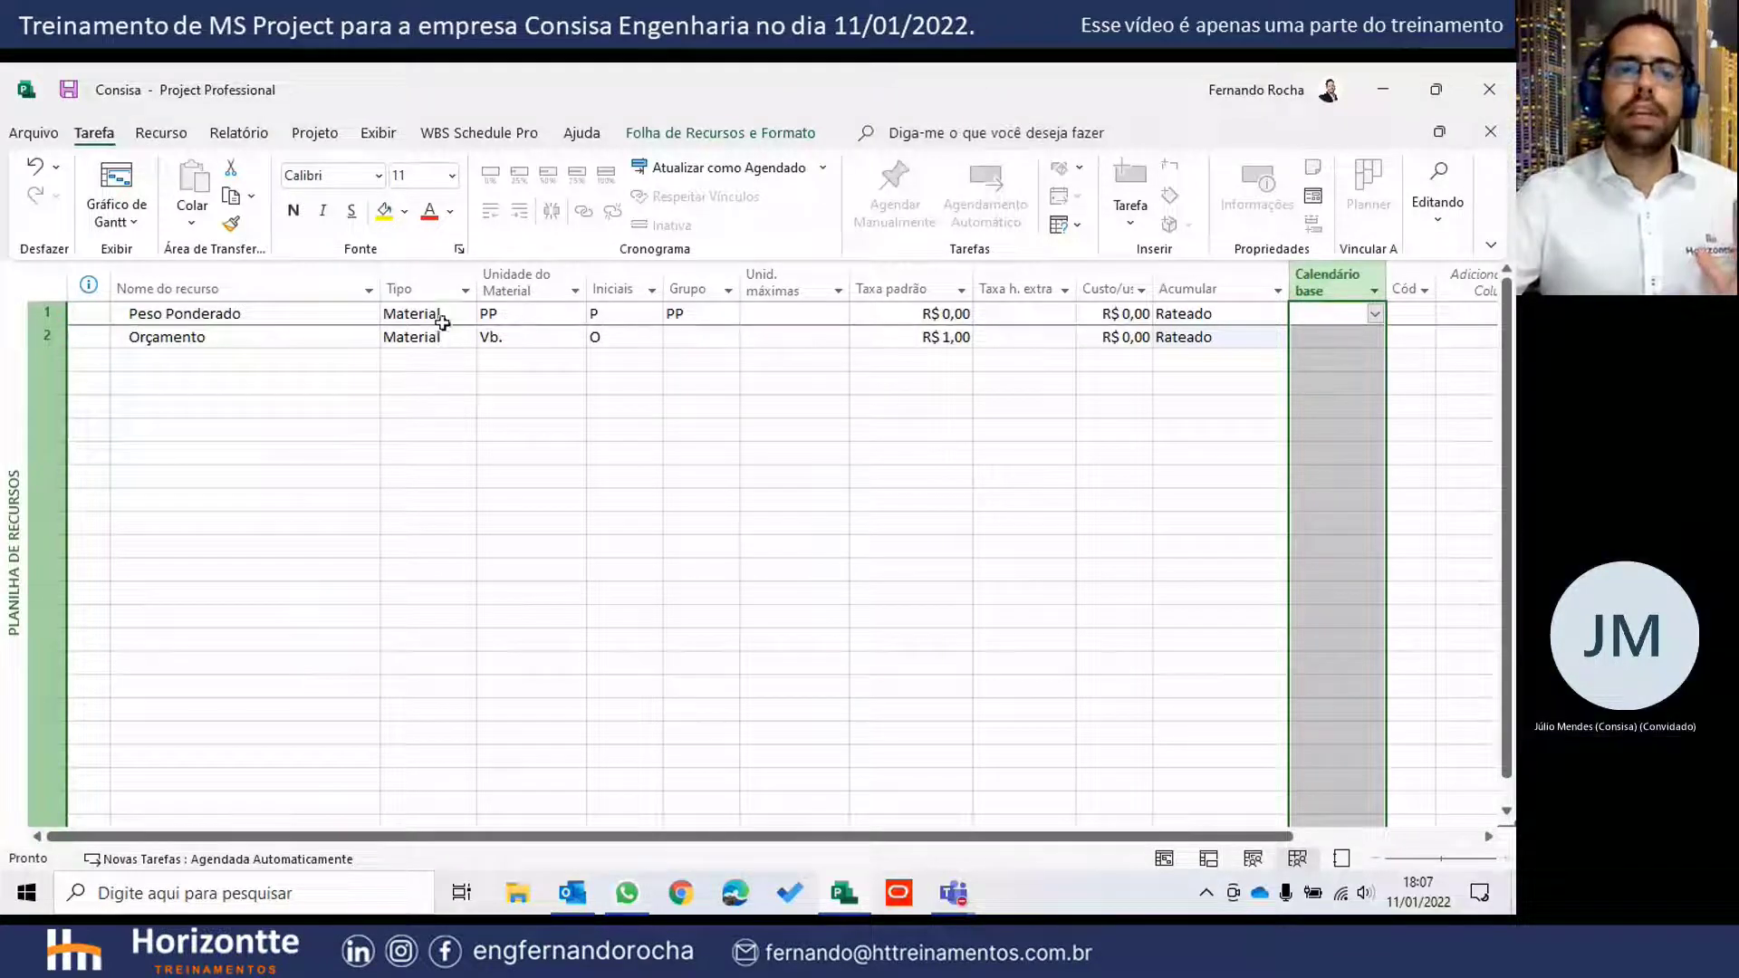
{"action": "left_click", "coordinate": [482, 333]}
{"action": "left_click", "coordinate": [453, 337]}
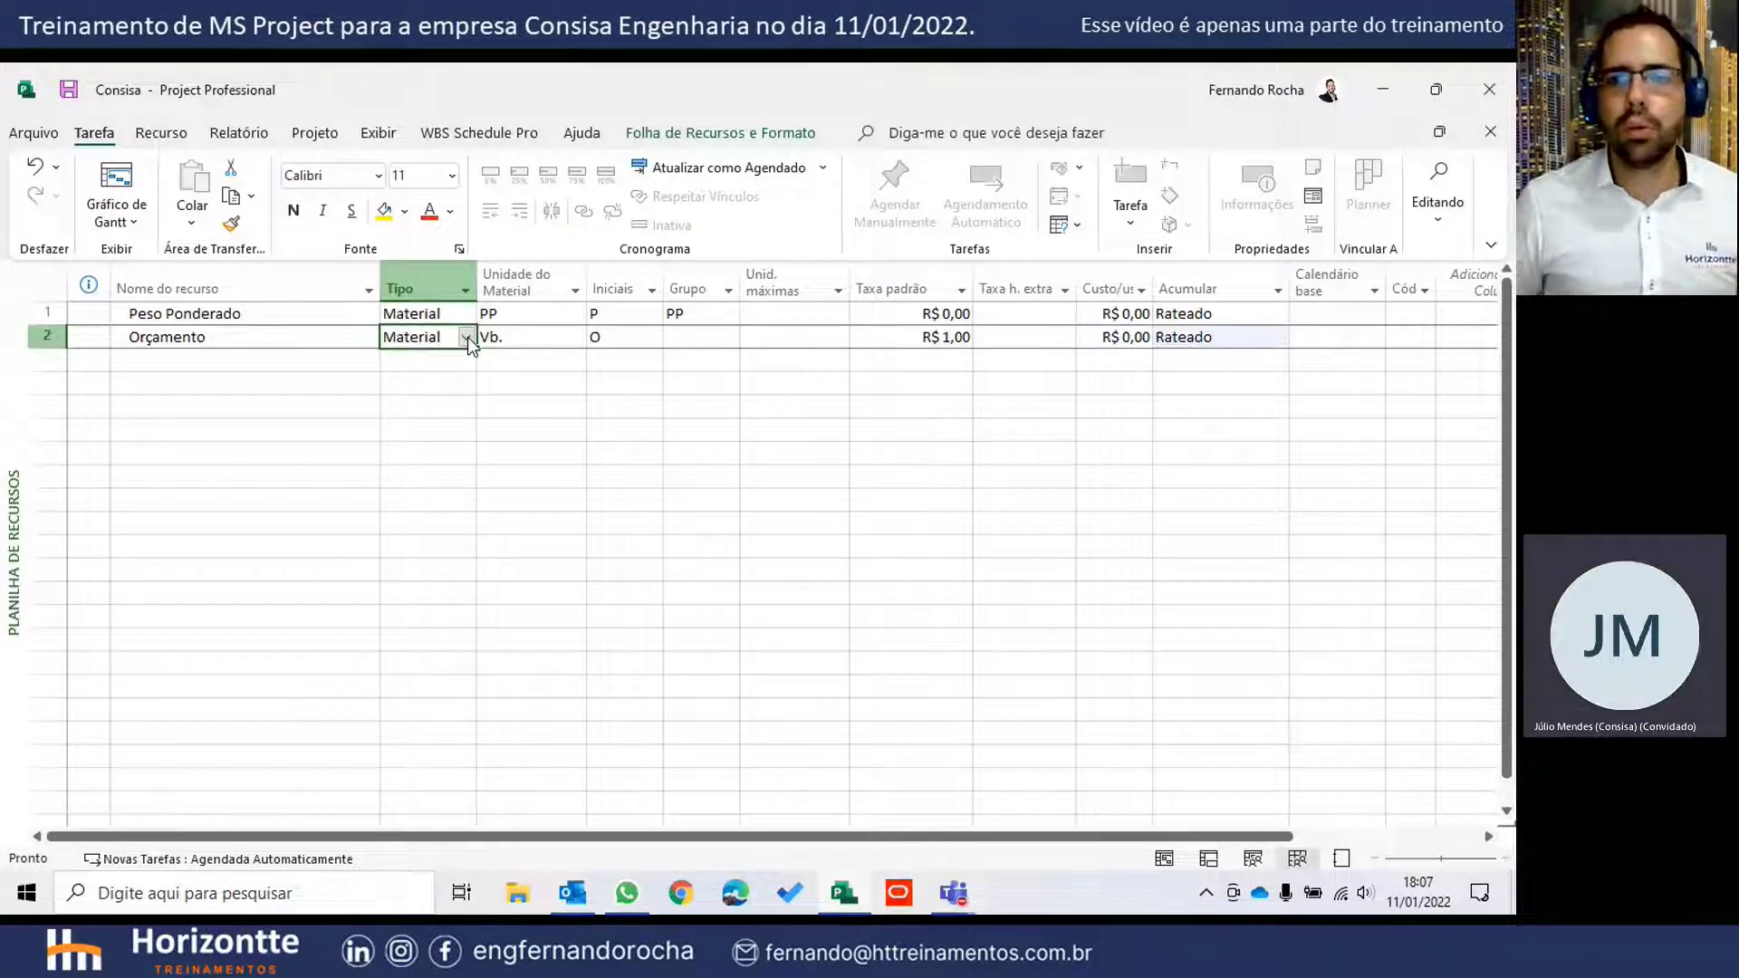
{"action": "left_click", "coordinate": [1403, 288]}
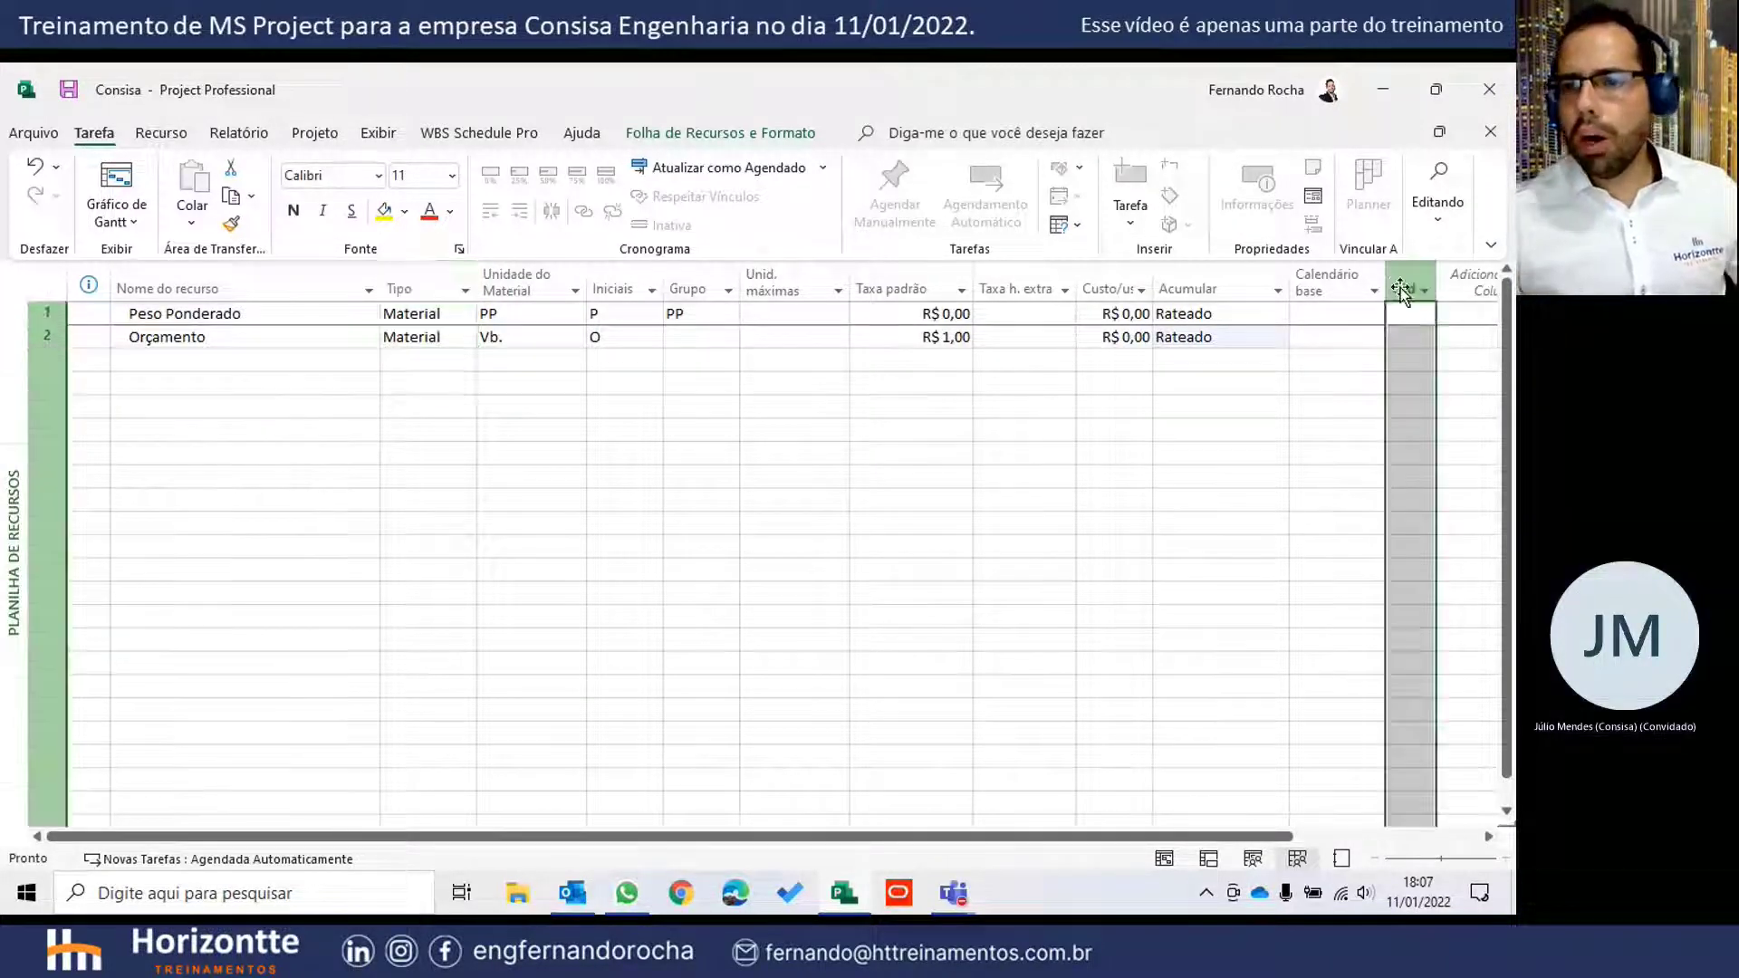
{"action": "left_click", "coordinate": [1410, 340]}
- Narrow the Nome do recurso column so that all columns of the resource sheet fit in view
{"action": "left_click_drag", "start_coordinate": [1270, 835], "coordinate": [1500, 802]}
{"action": "left_click_drag", "start_coordinate": [1069, 837], "coordinate": [870, 832]}
{"action": "left_click_drag", "start_coordinate": [378, 287], "coordinate": [287, 288]}
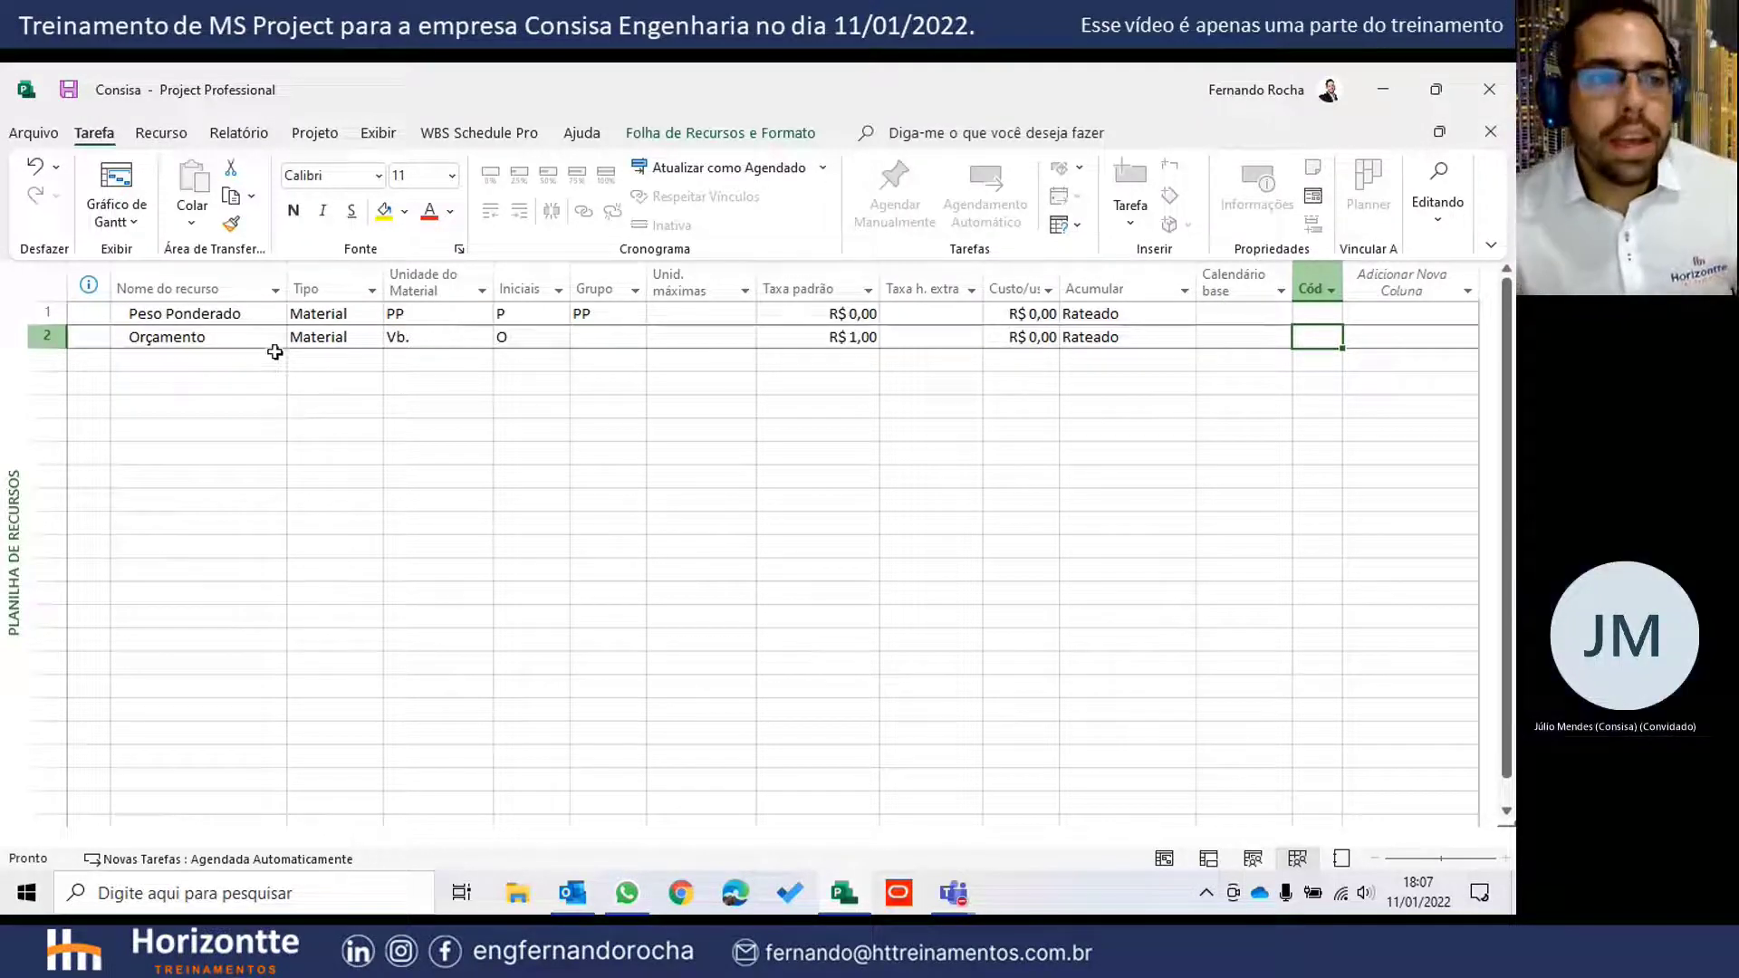
- Review the complete entries of Peso Ponderado and Orçamento from Nome do recurso through Acumular
{"action": "left_click_drag", "start_coordinate": [191, 313], "coordinate": [1100, 314]}
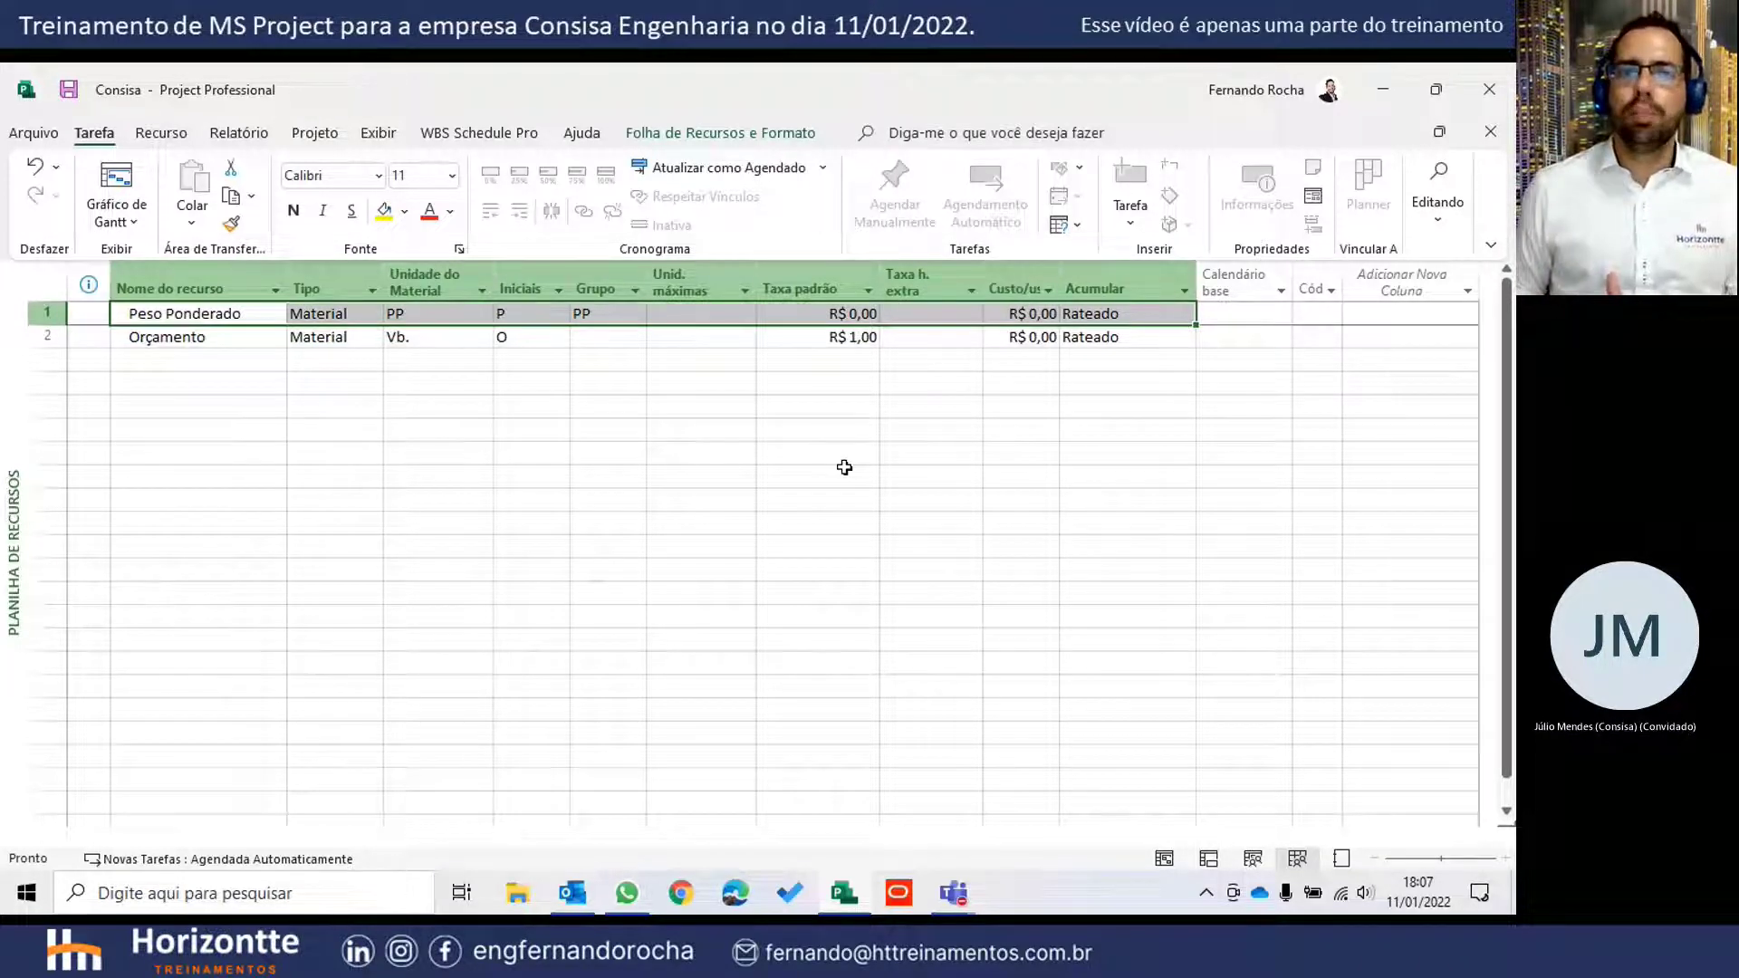
{"action": "left_click_drag", "start_coordinate": [227, 344], "coordinate": [1135, 337]}
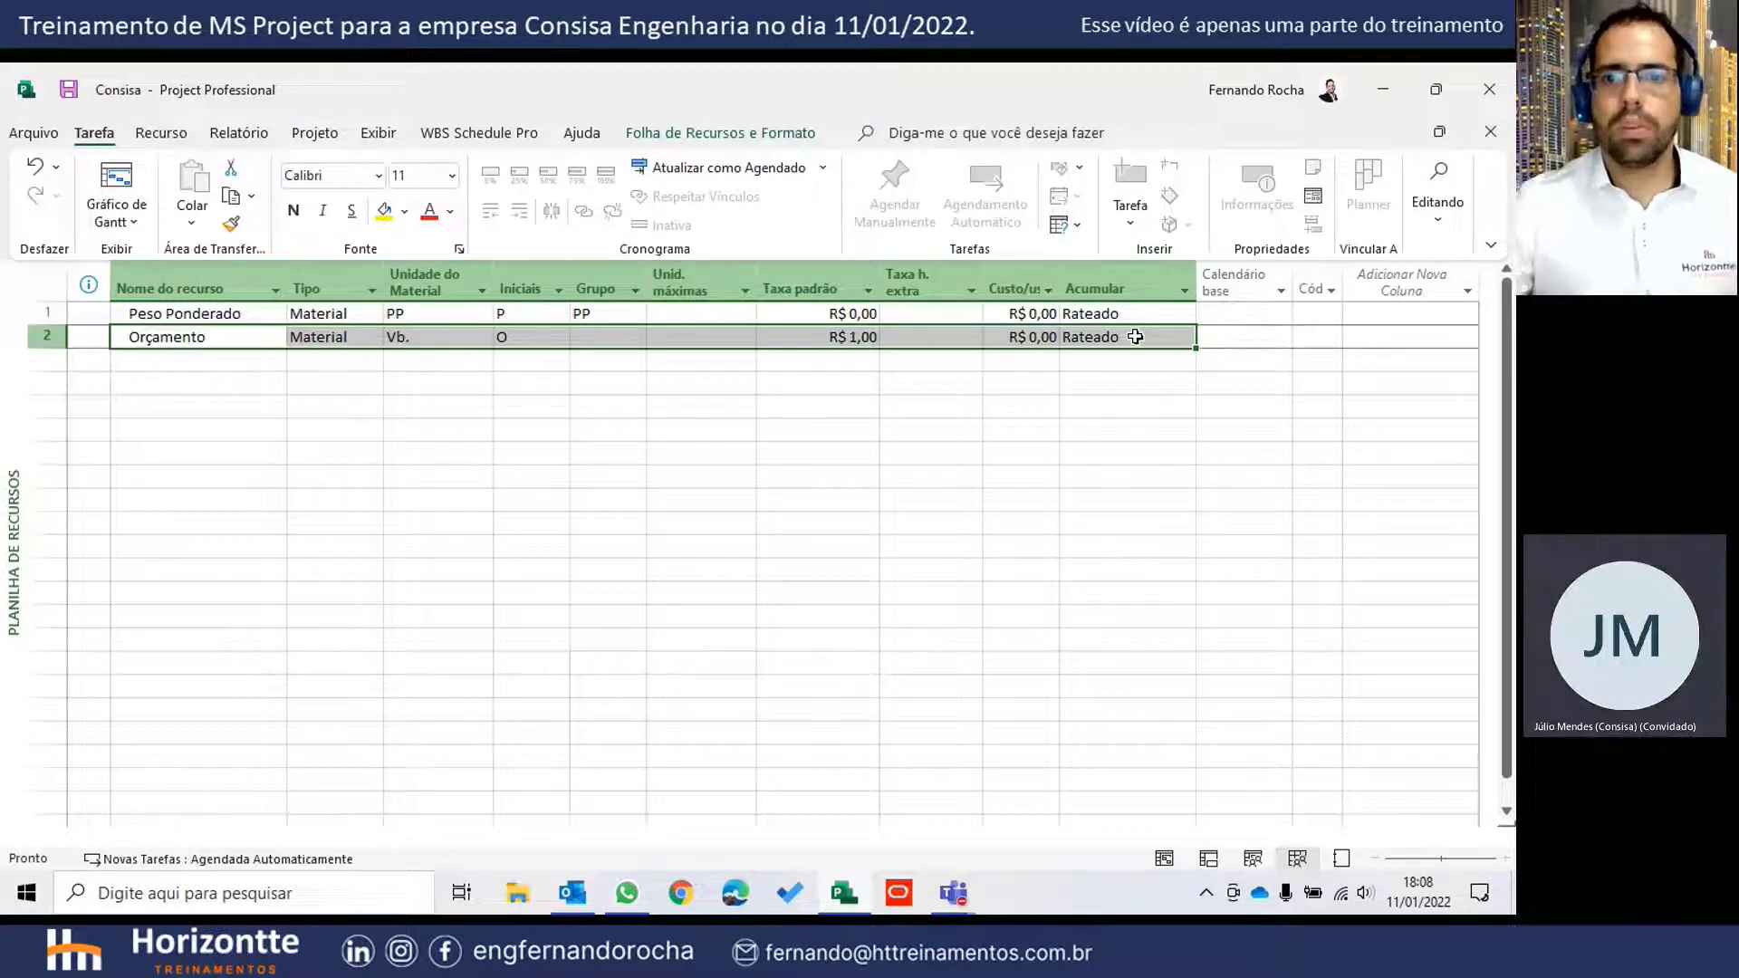
{"action": "left_click", "coordinate": [1096, 403]}
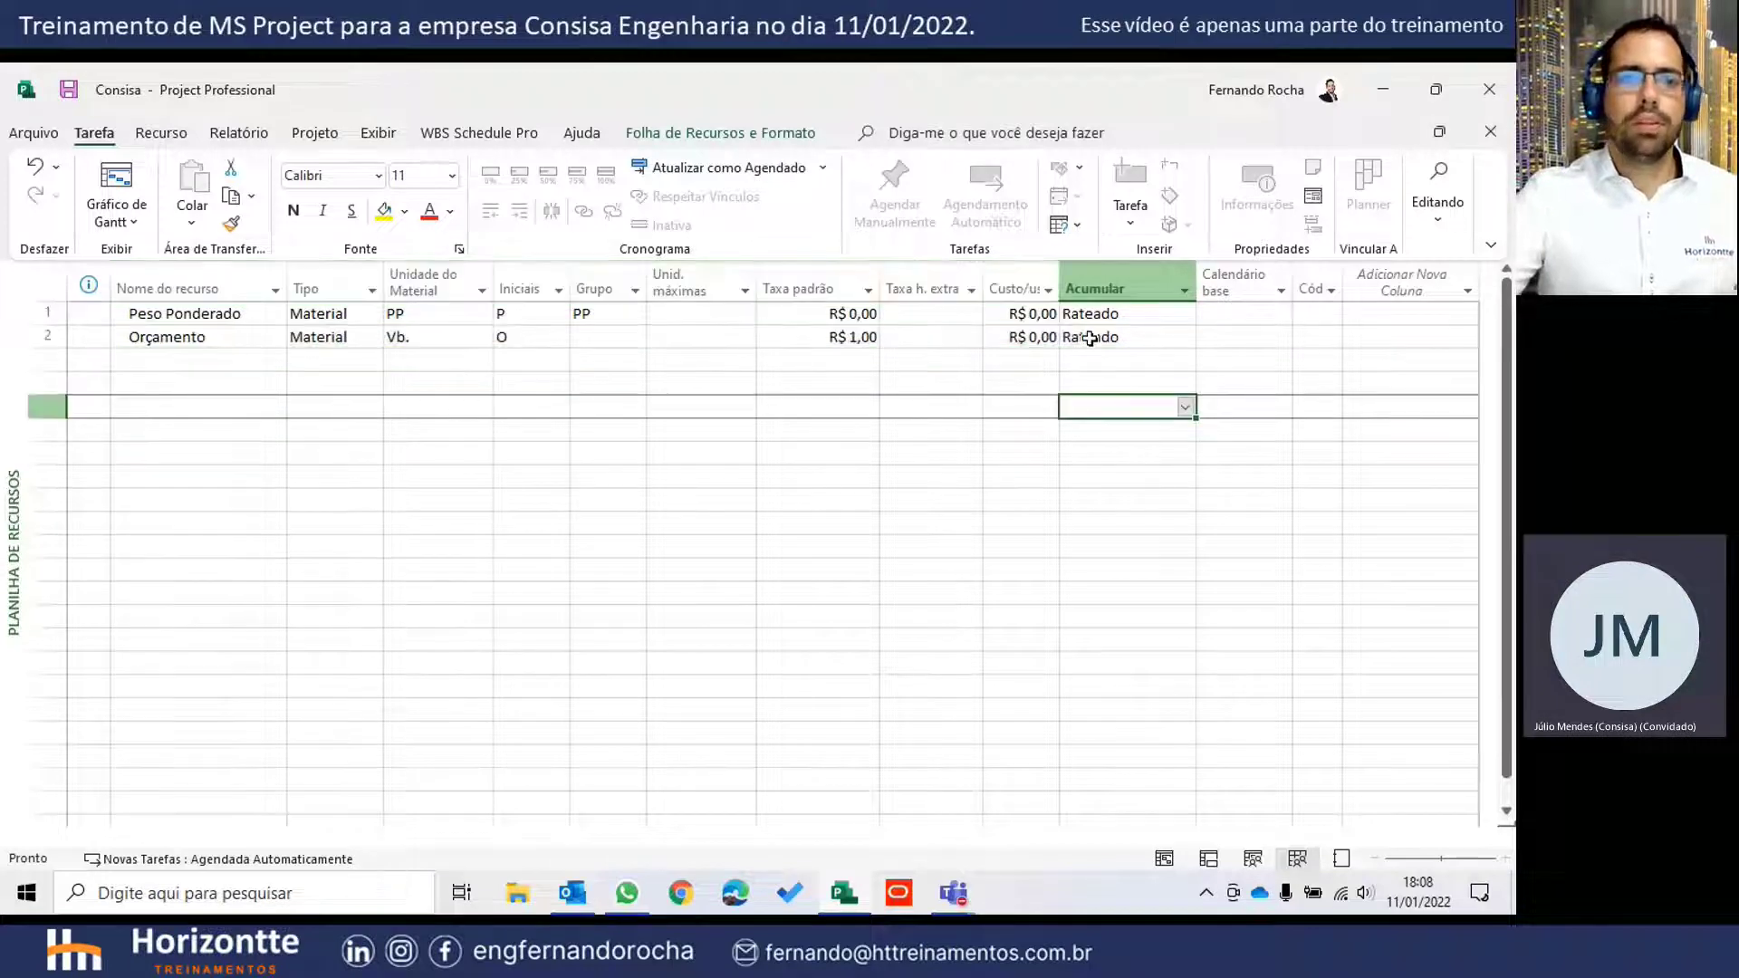
{"action": "left_click", "coordinate": [1089, 337]}
{"action": "left_click", "coordinate": [294, 337]}
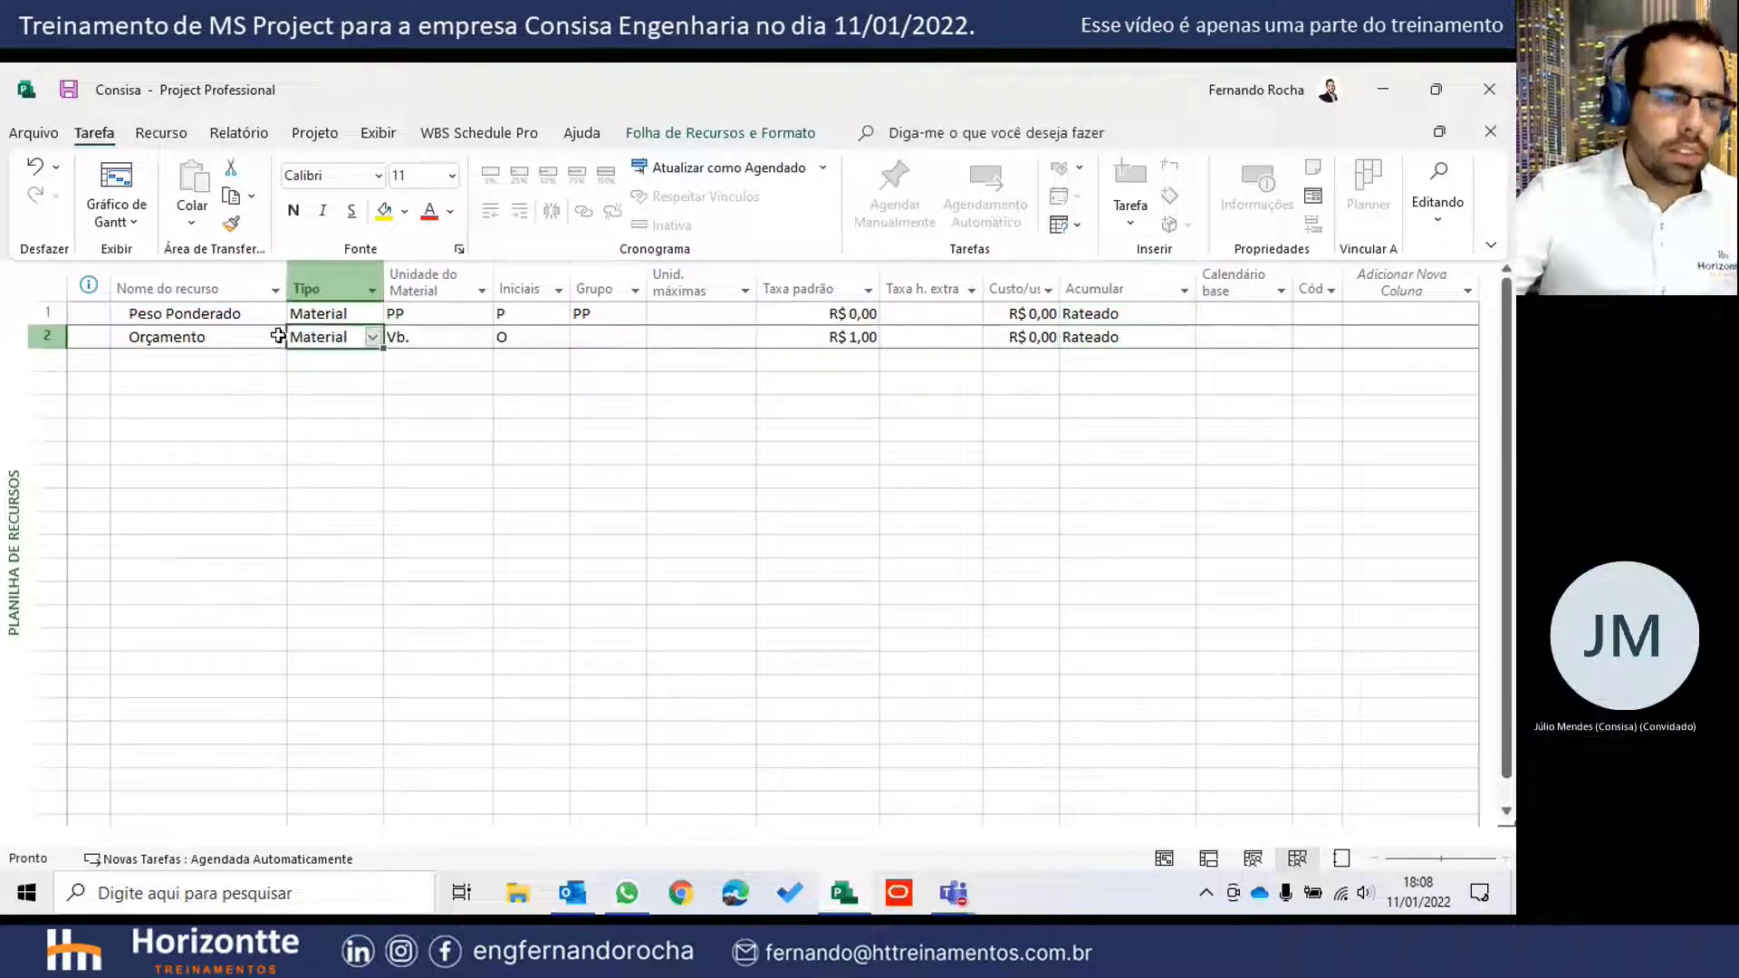
{"action": "left_click", "coordinate": [249, 316]}
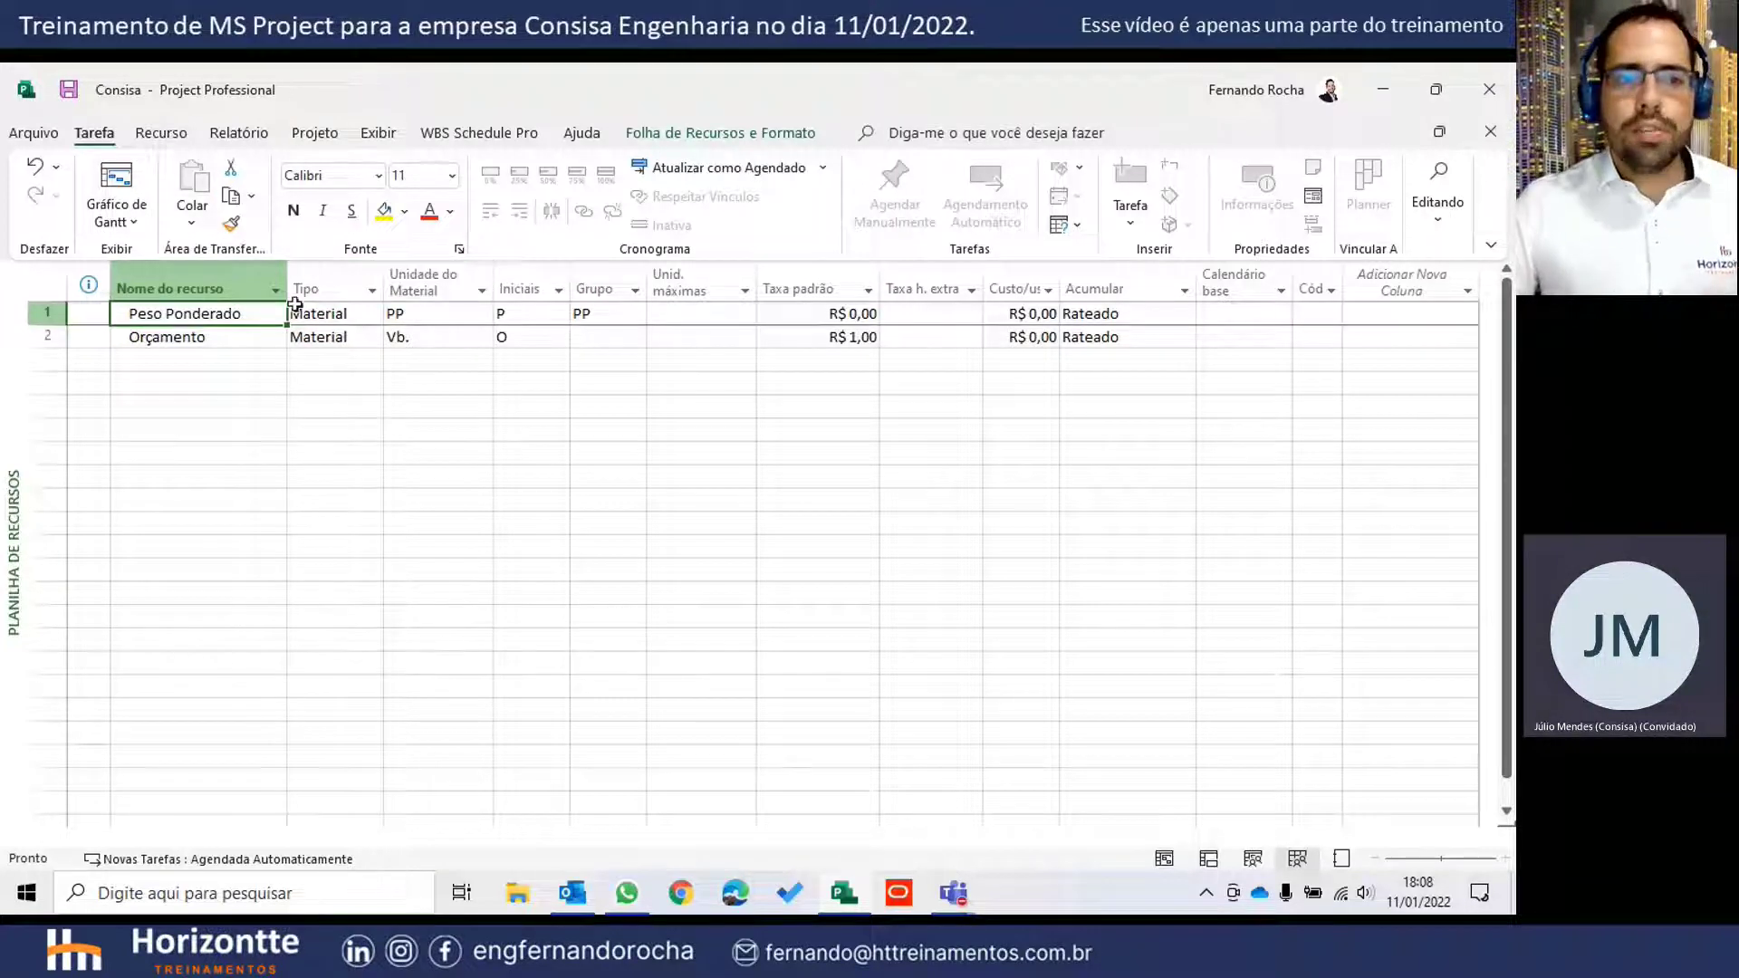
- Show the project's Gantt chart view and return to the resource sheet
{"action": "left_click", "coordinate": [127, 179]}
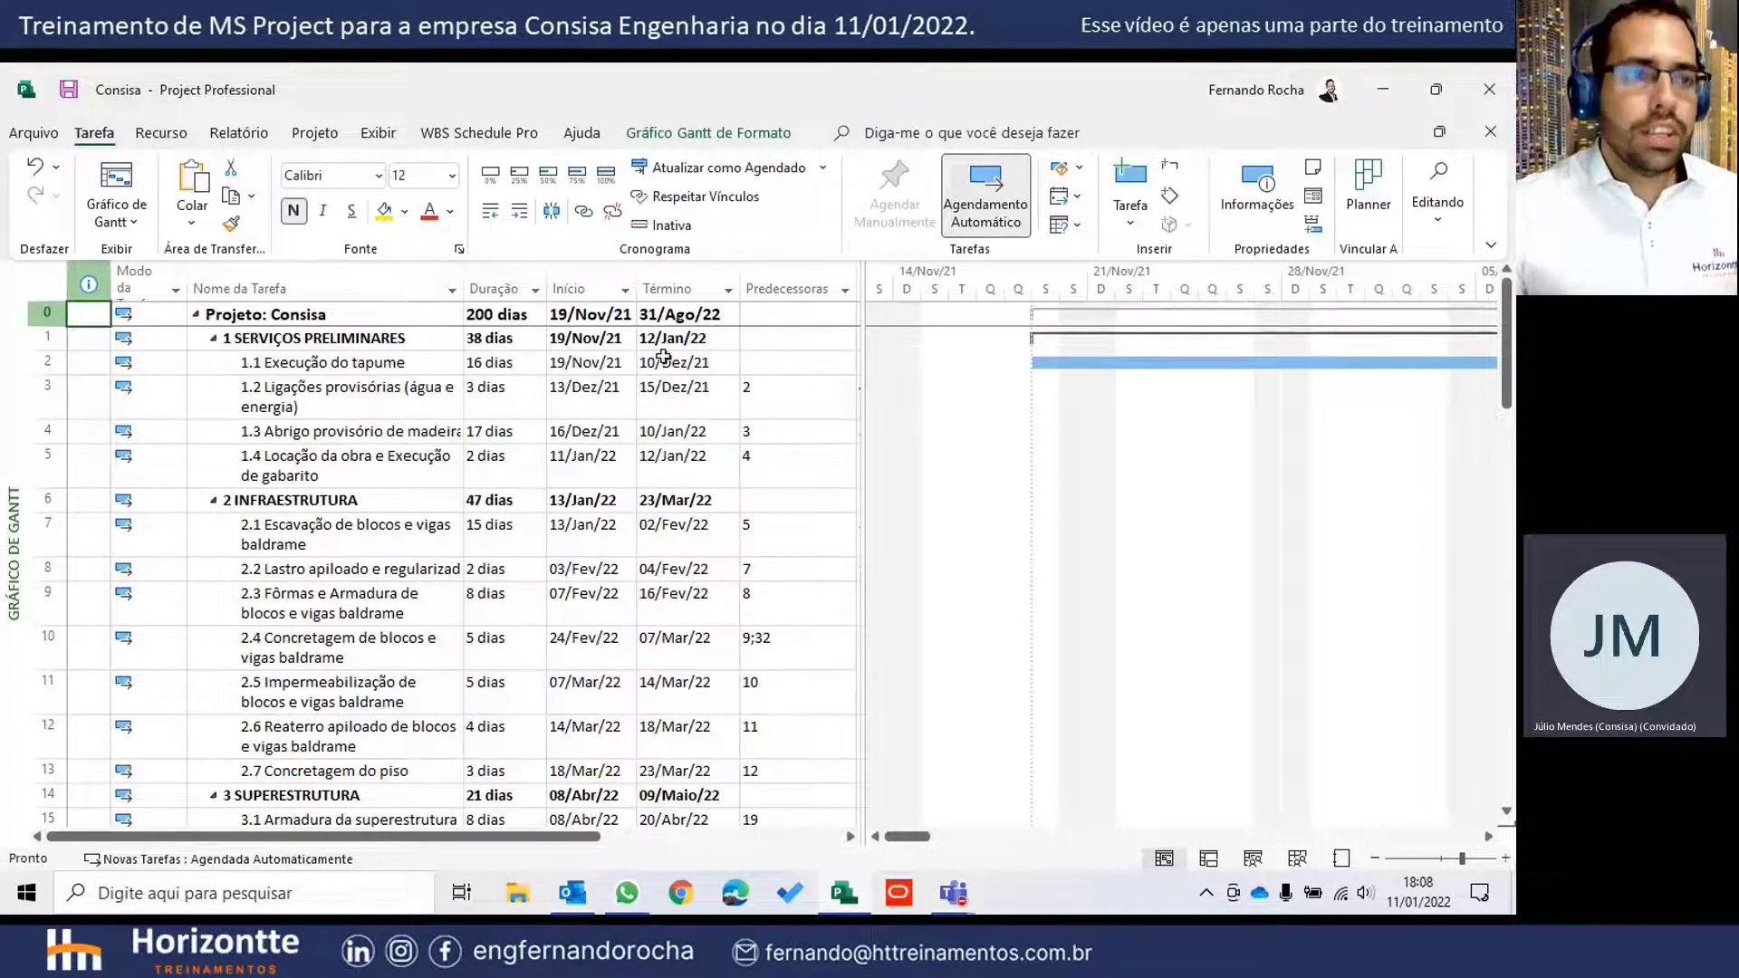
{"action": "left_click", "coordinate": [129, 221]}
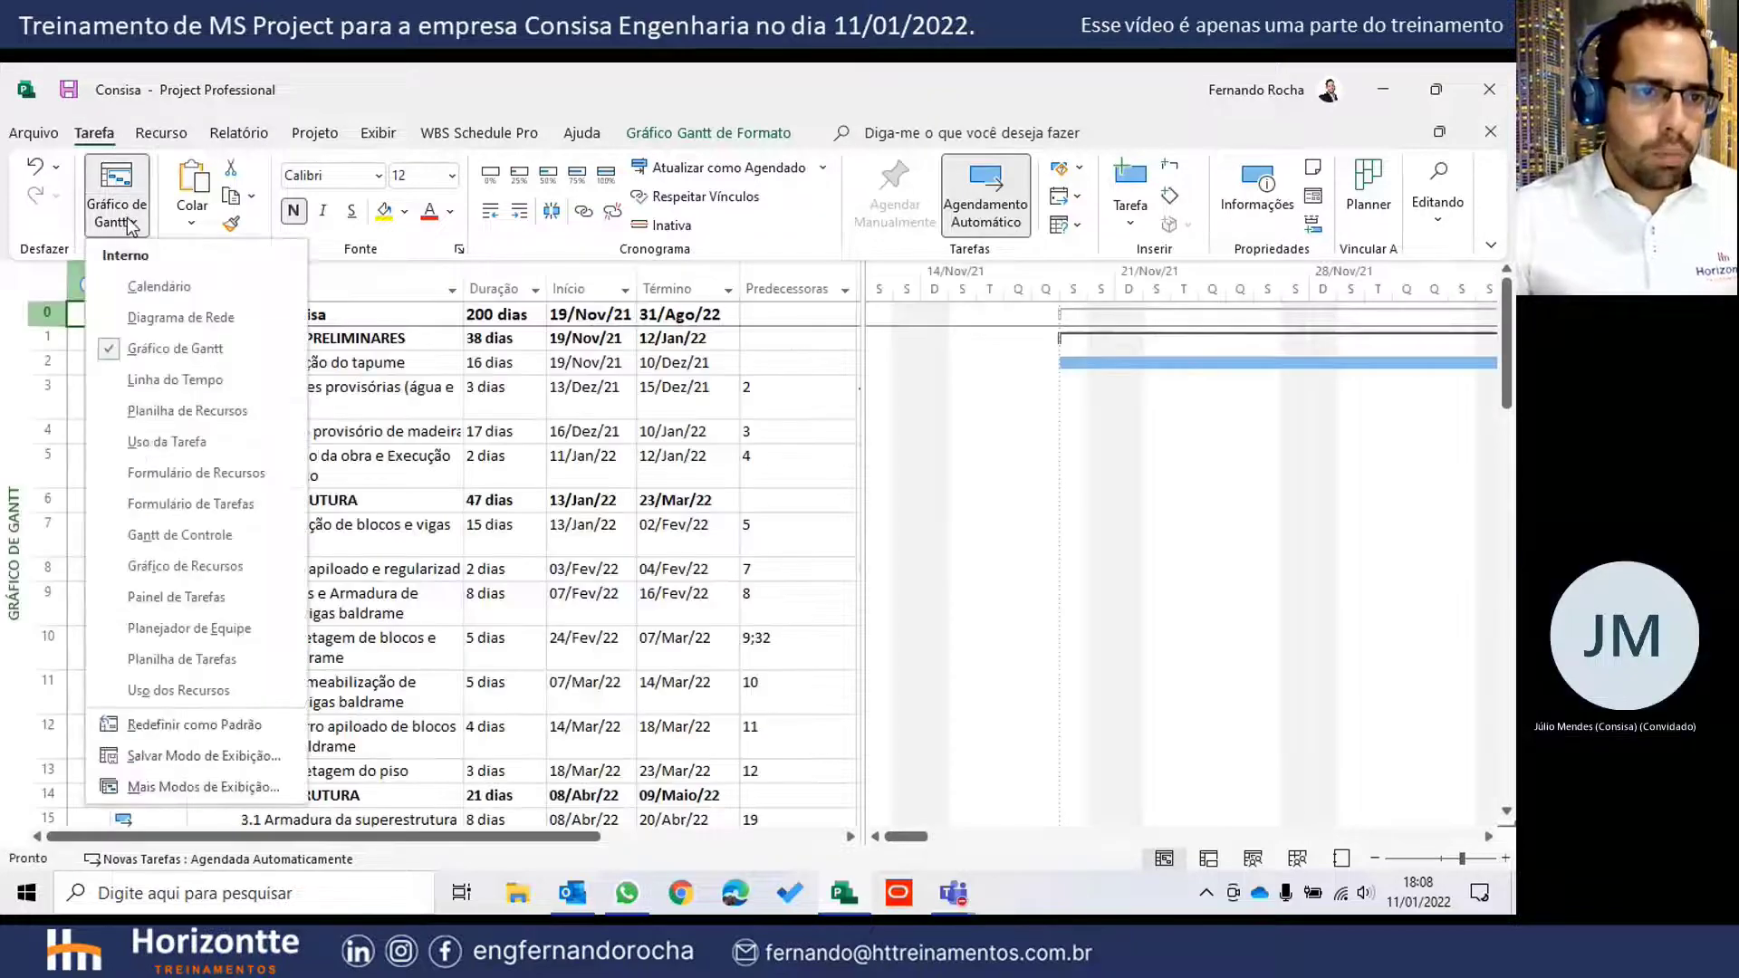
{"action": "left_click", "coordinate": [197, 412]}
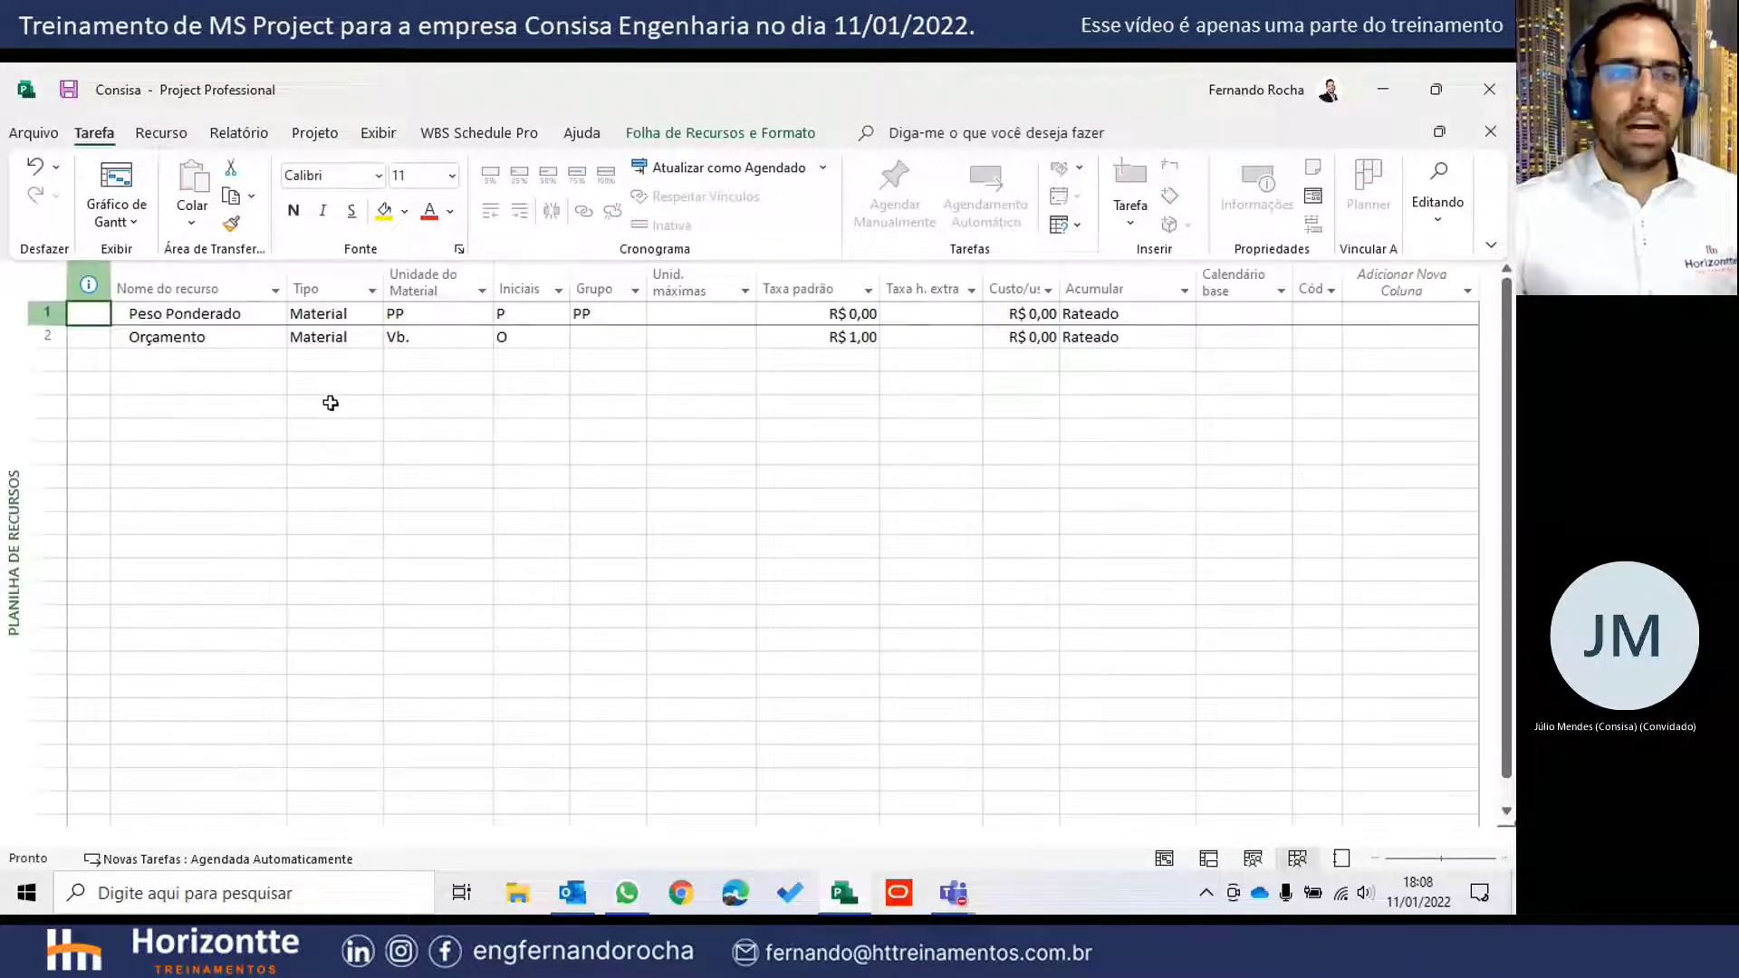
{"action": "key", "text": "Down"}
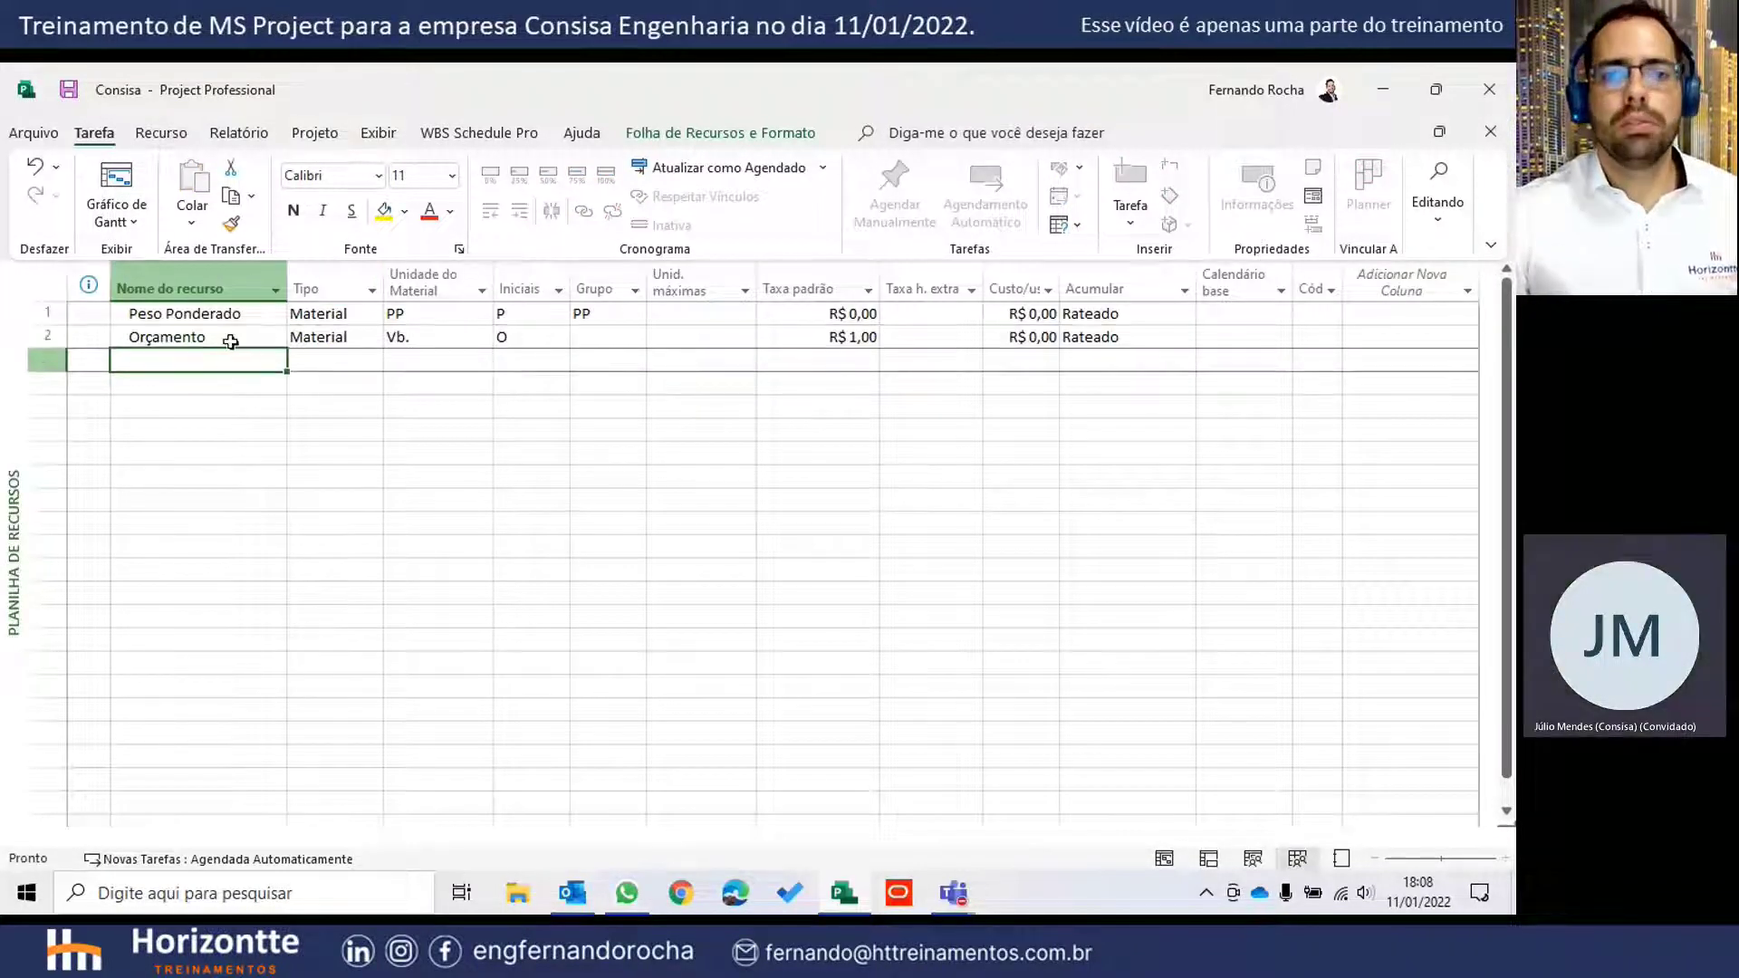
- Switch to the Gantt chart view and hide the Sucessoras column in the task table
{"action": "left_click", "coordinate": [116, 180]}
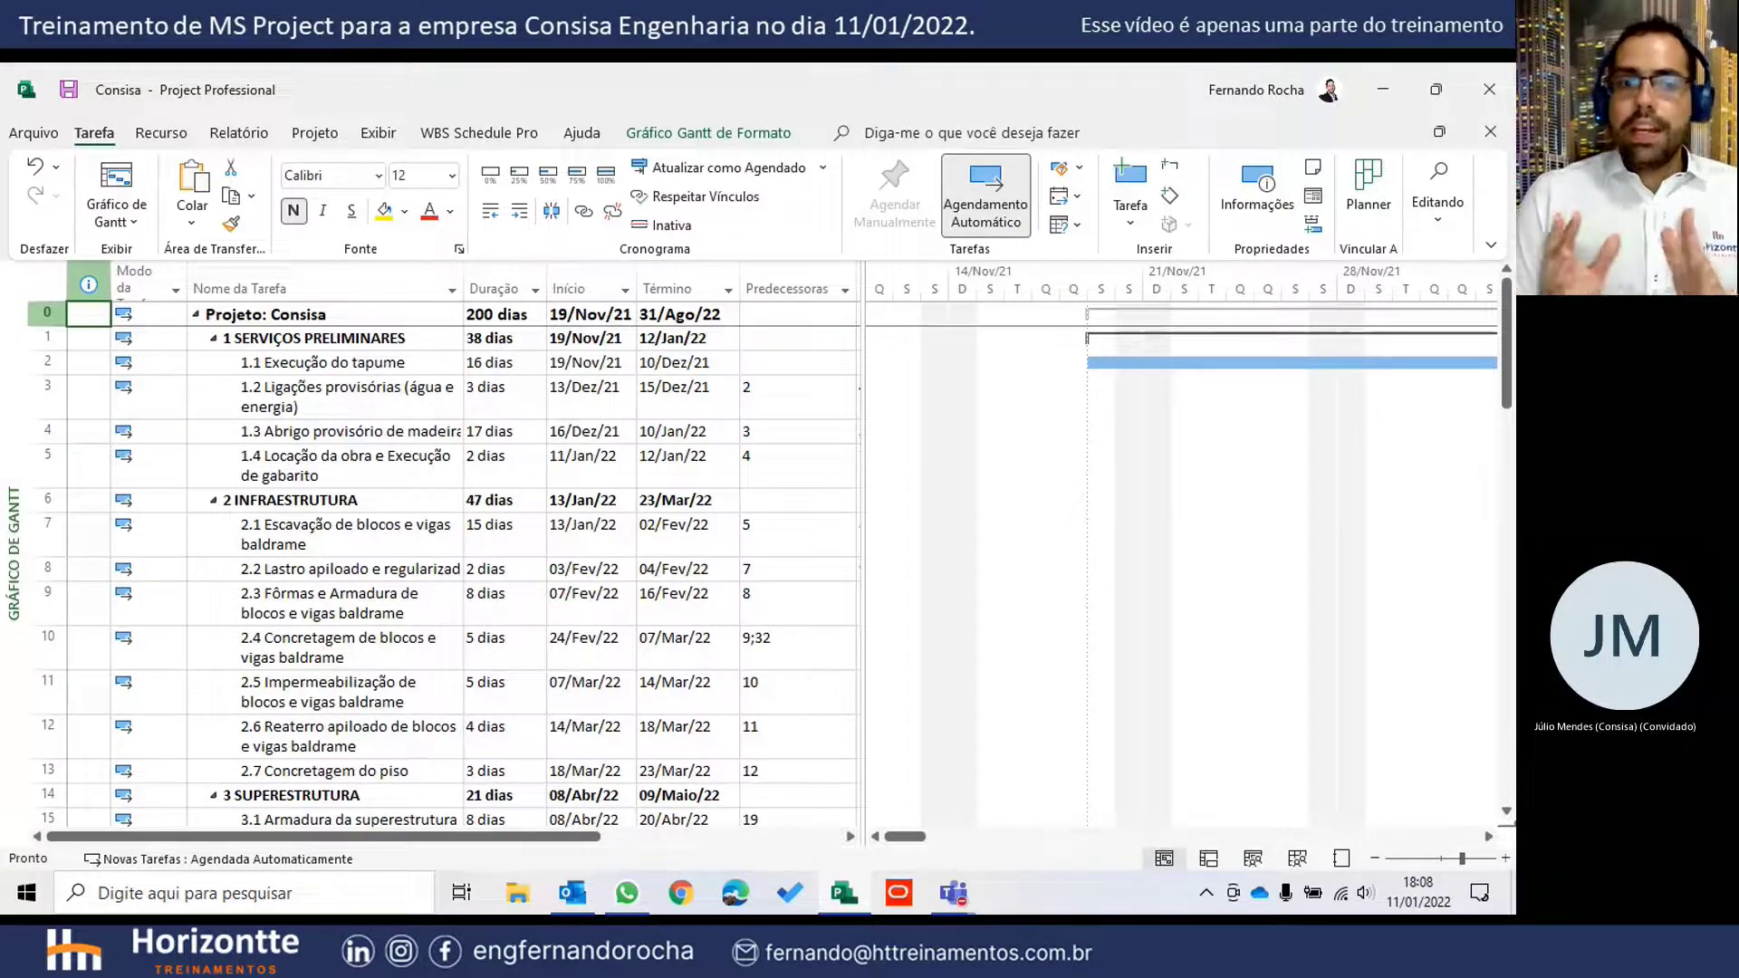
{"action": "left_click_drag", "start_coordinate": [88, 315], "coordinate": [762, 730]}
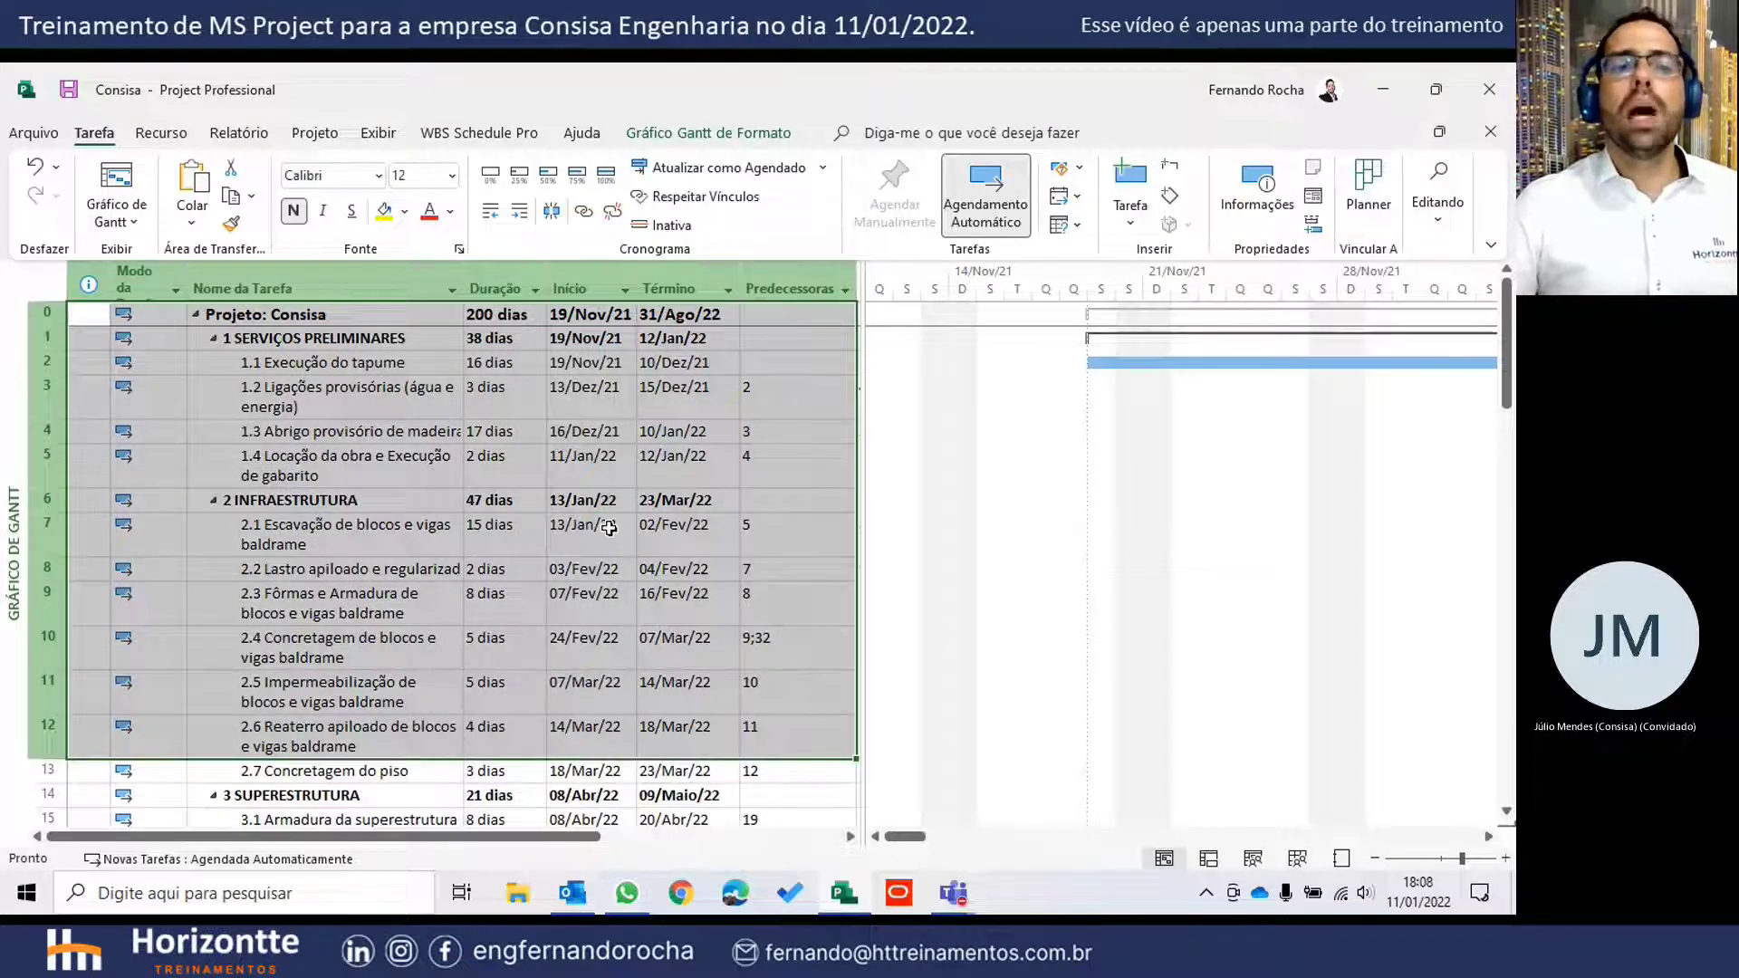
{"action": "left_click", "coordinate": [404, 395]}
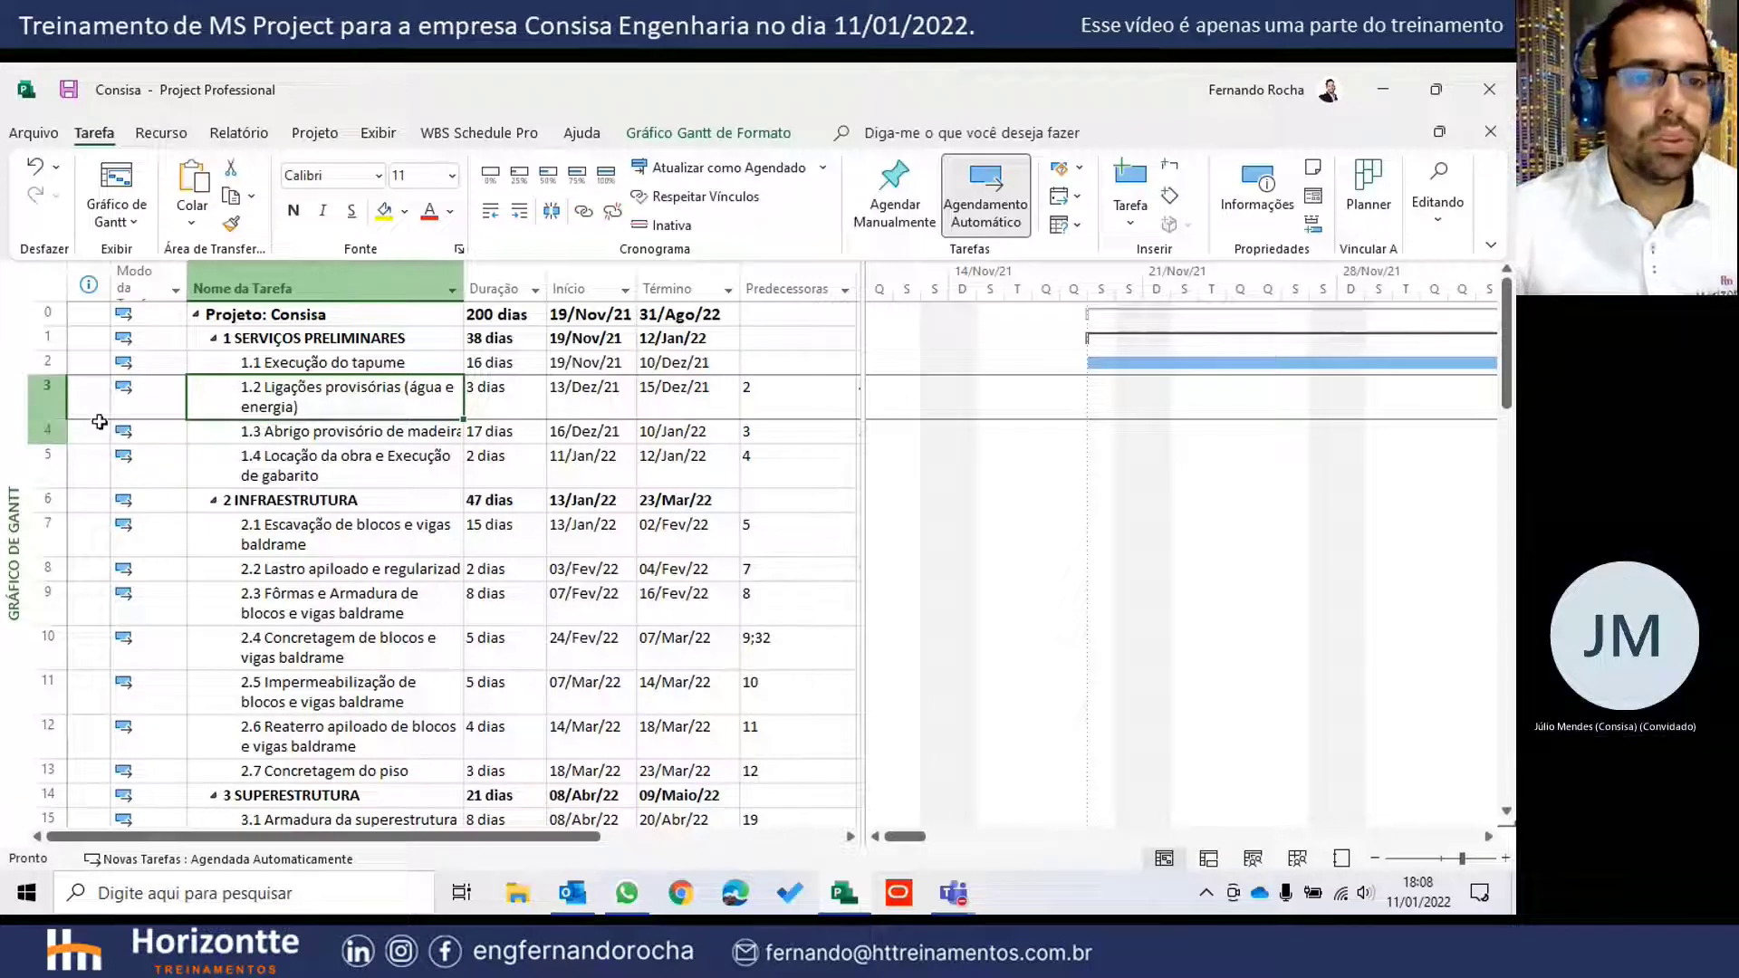
{"action": "left_click_drag", "start_coordinate": [859, 339], "coordinate": [1081, 351]}
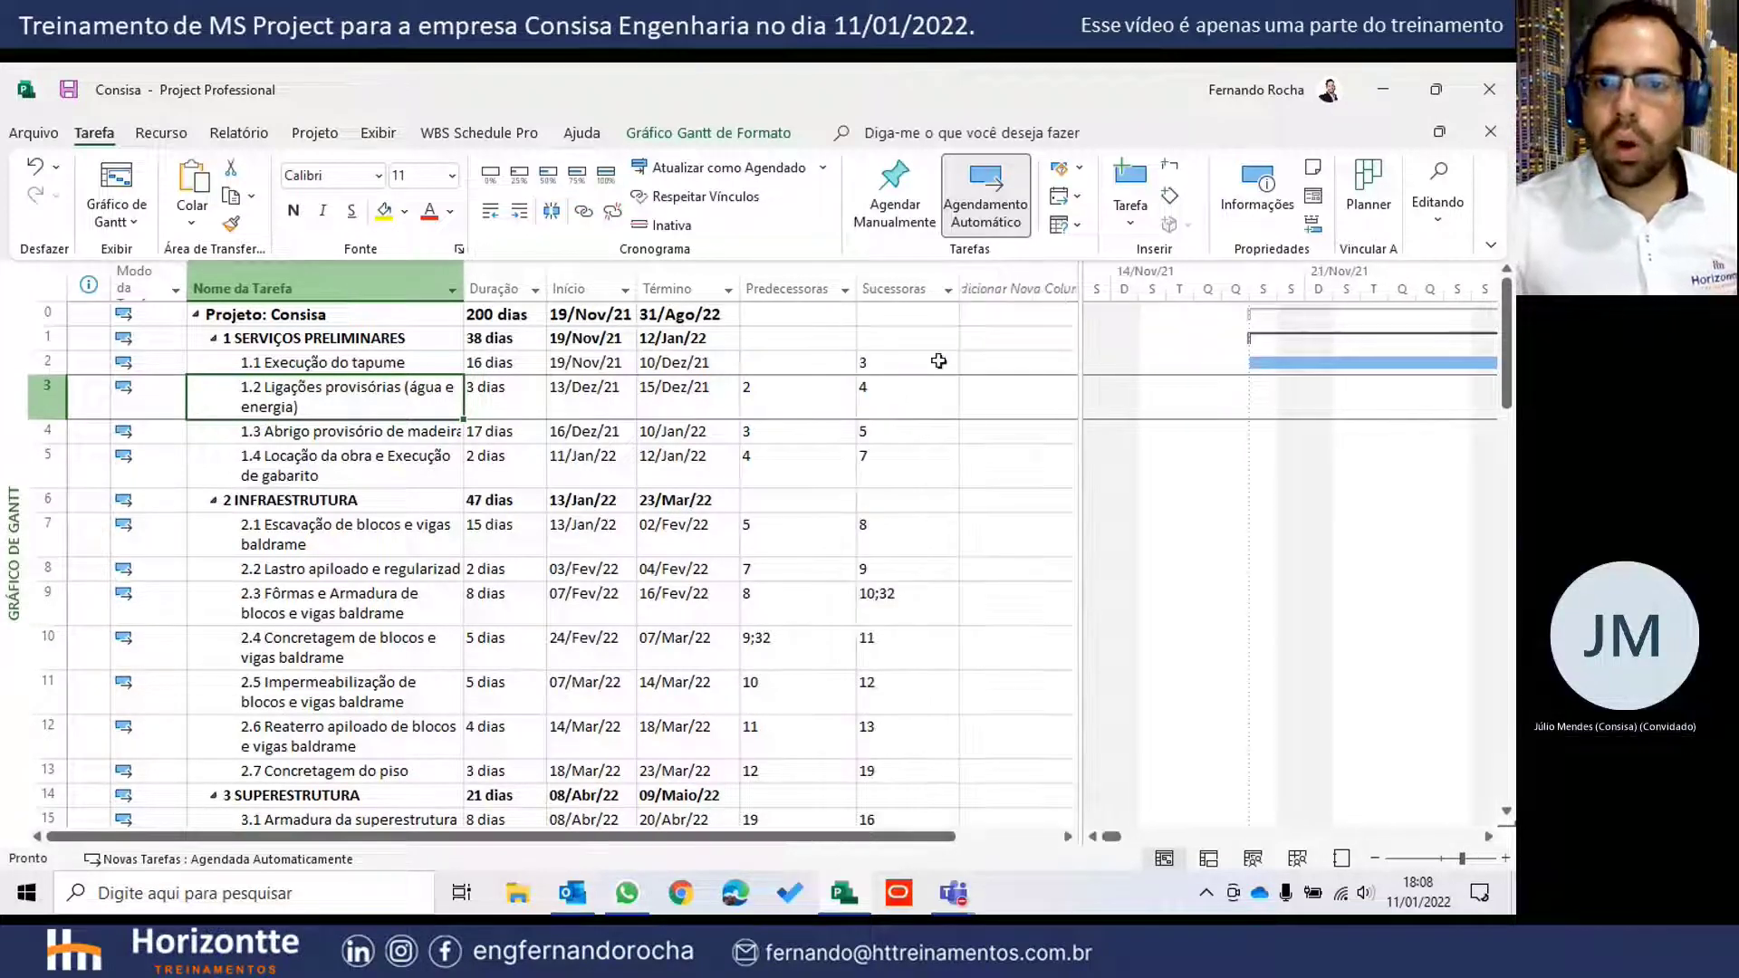
{"action": "left_click", "coordinate": [895, 288]}
{"action": "right_click", "coordinate": [894, 288]}
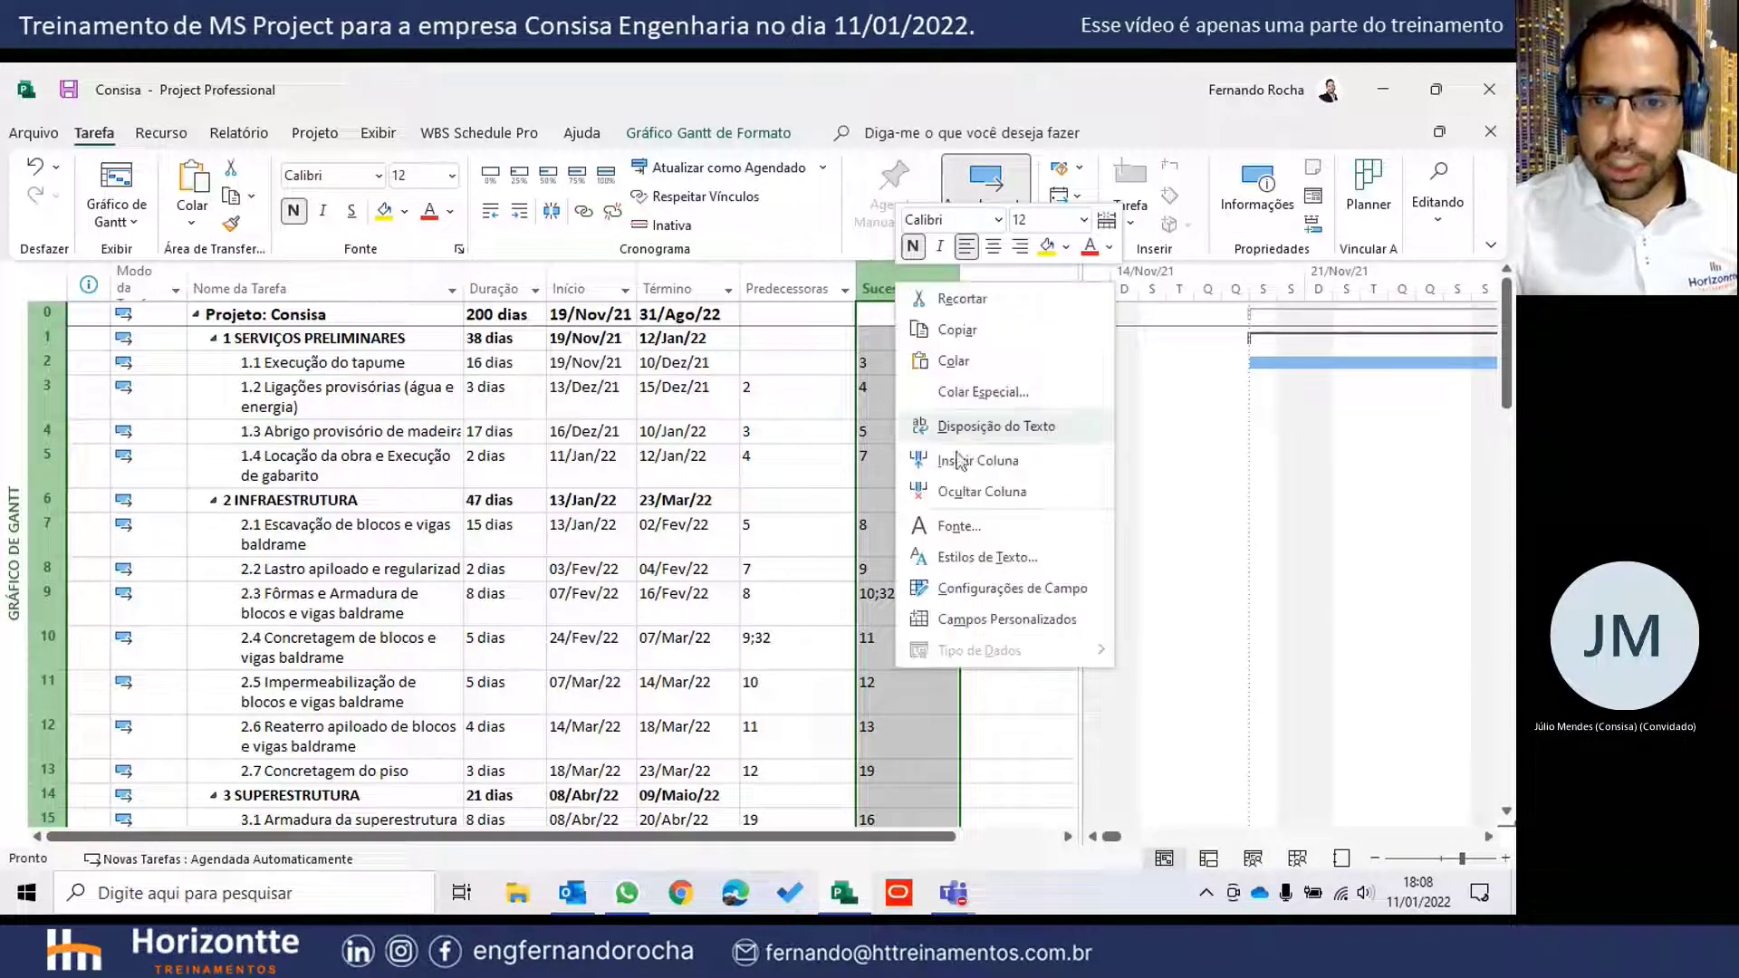
{"action": "left_click", "coordinate": [962, 494]}
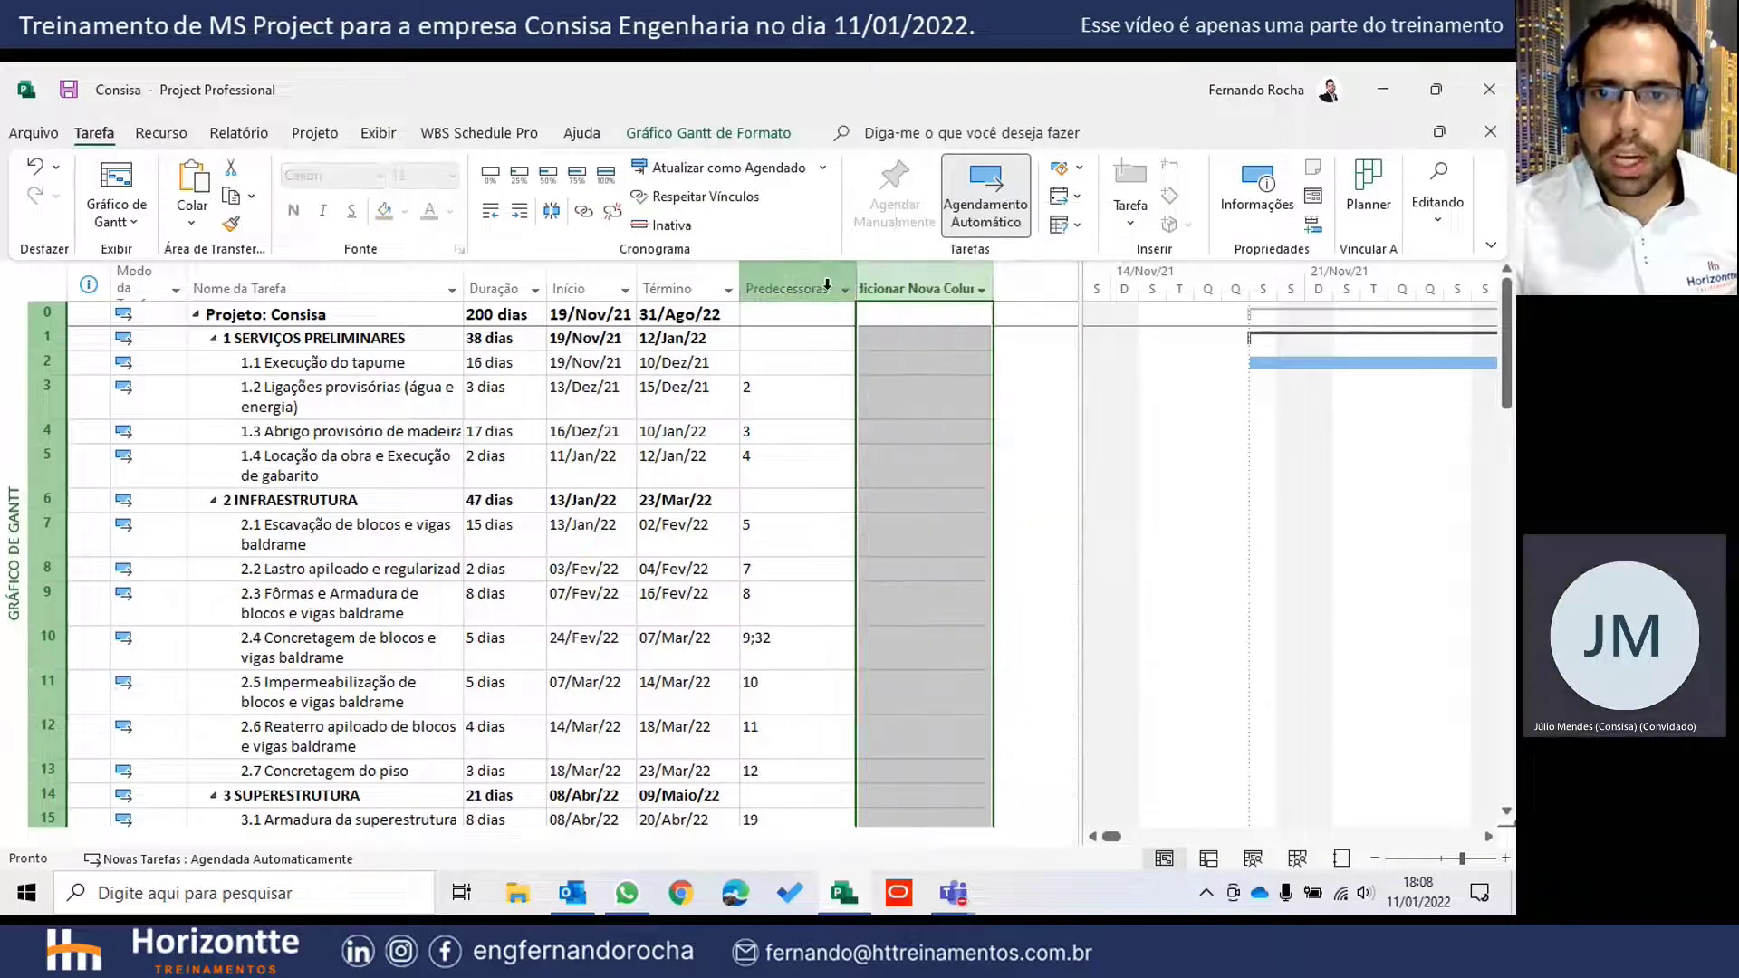
- Add the Nomes dos recursos column to the task table and place it before Predecessoras
{"action": "left_click", "coordinate": [896, 286]}
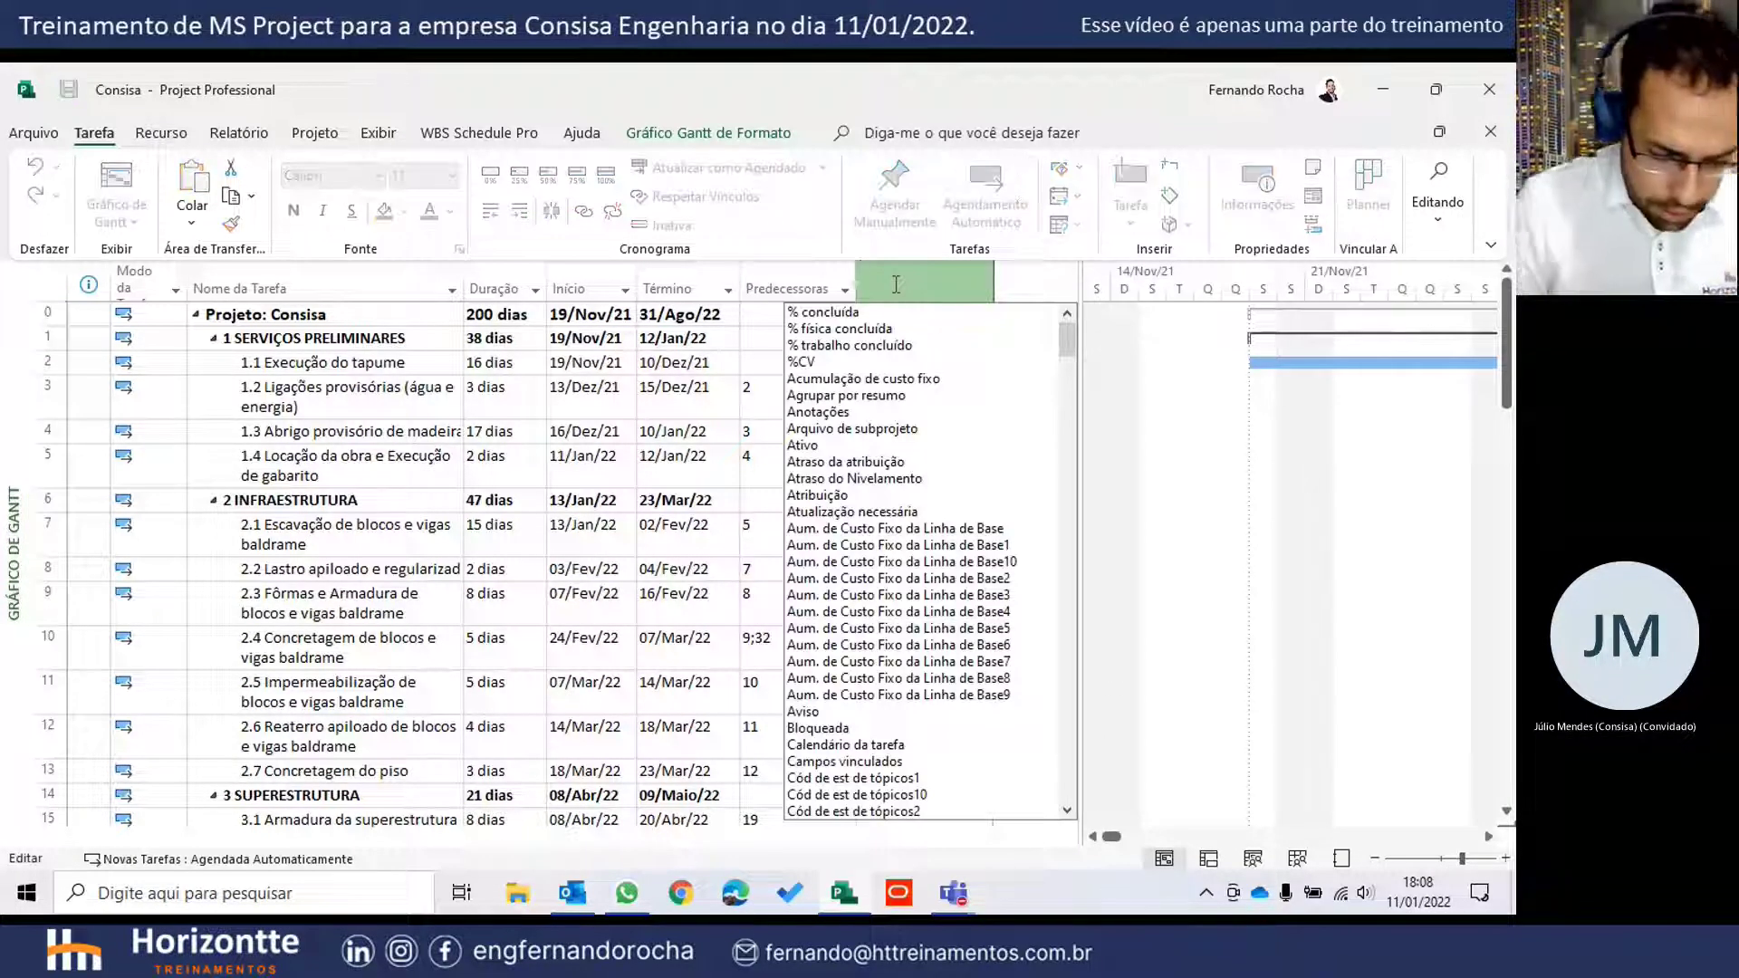
{"action": "type", "text": "nome"}
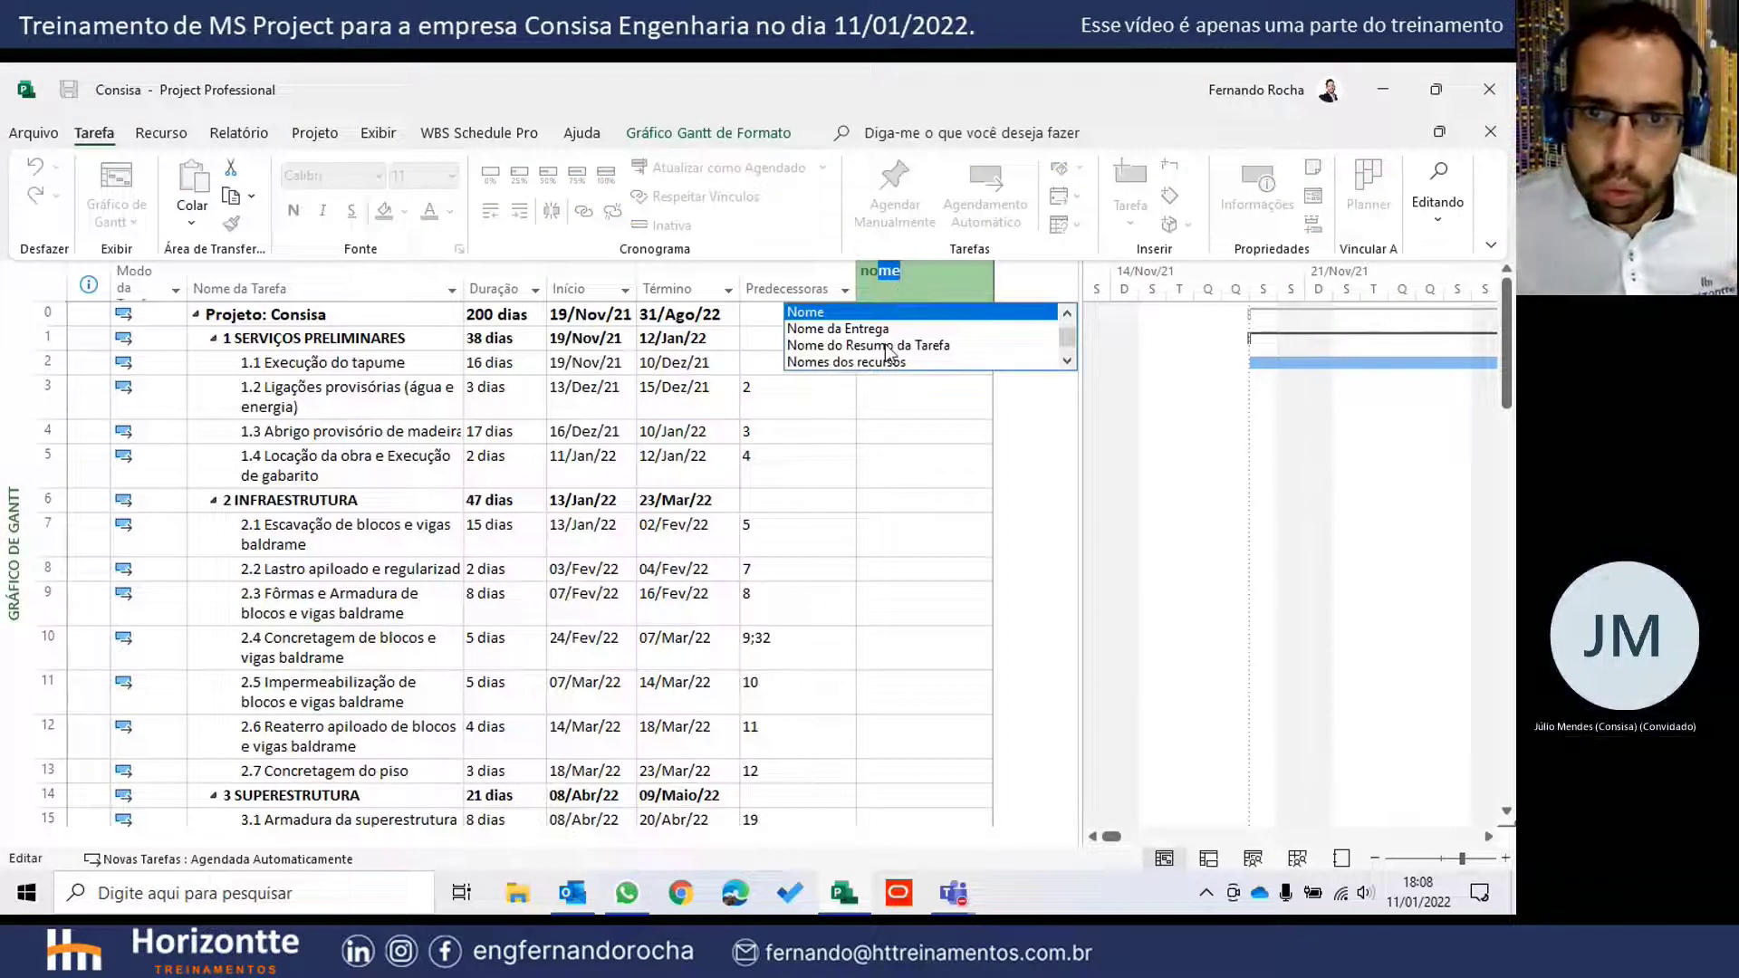
{"action": "left_click", "coordinate": [891, 361]}
{"action": "left_click_drag", "start_coordinate": [883, 276], "coordinate": [743, 288]}
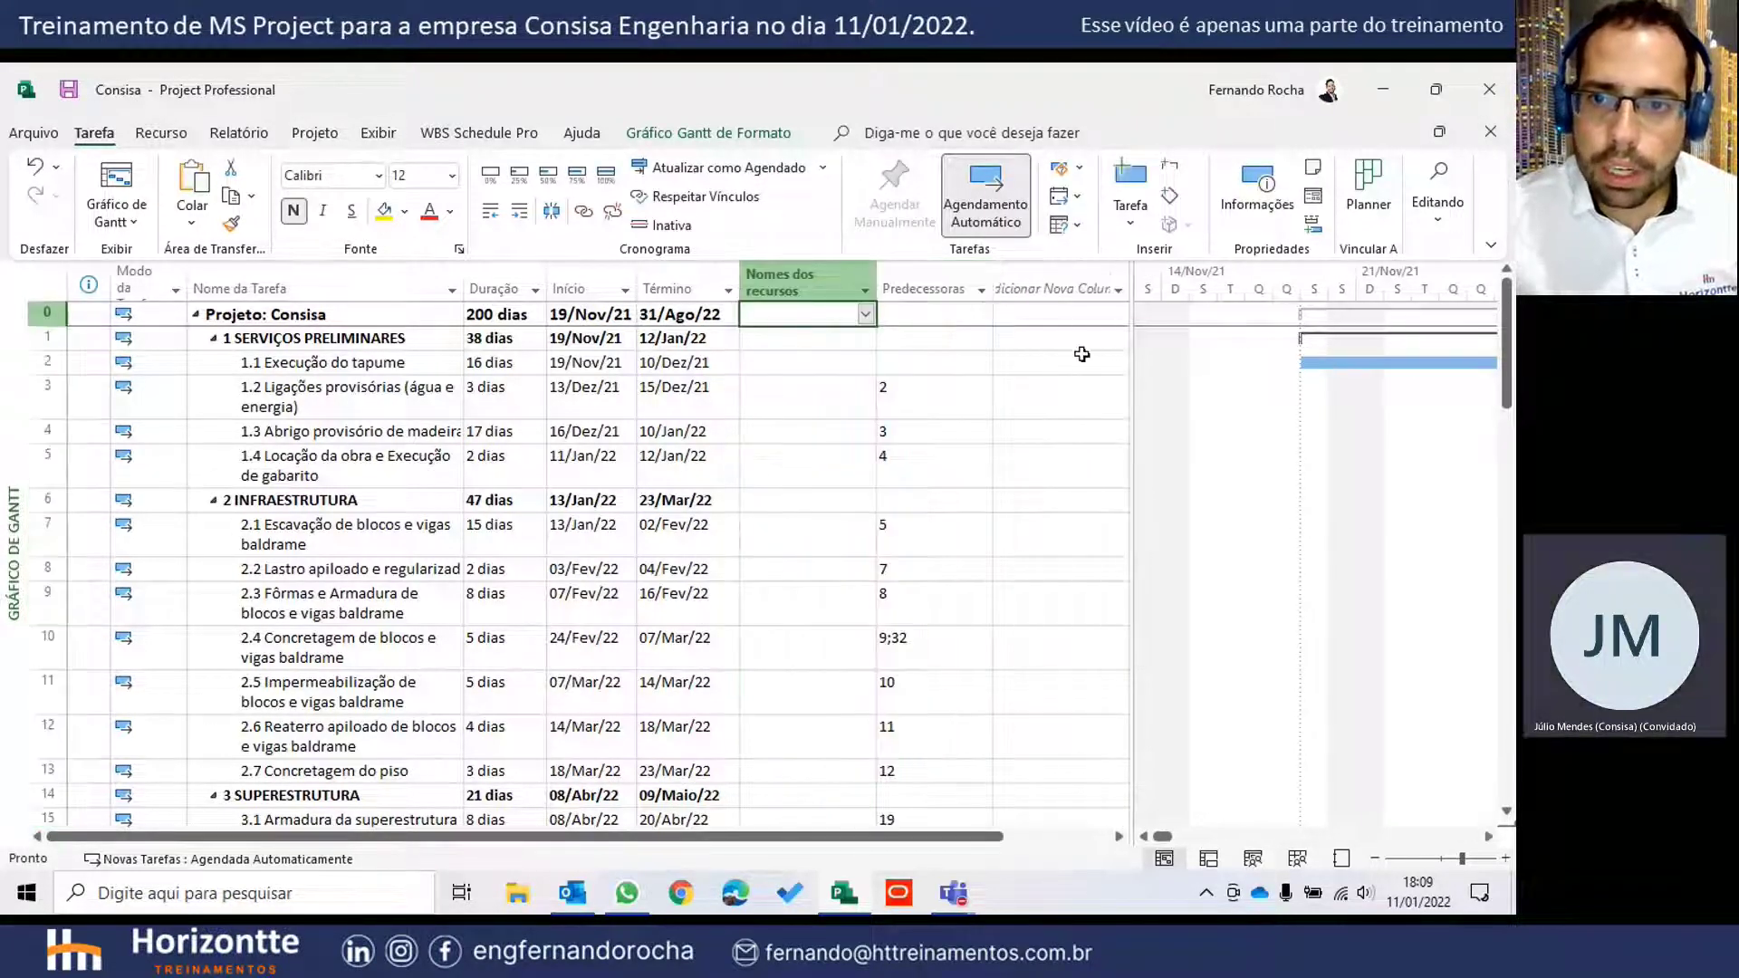
- Narrow the task table to end at Nomes dos recursos and zoom the Gantt timescale out to quarters and months
{"action": "left_click_drag", "start_coordinate": [1132, 349], "coordinate": [881, 319]}
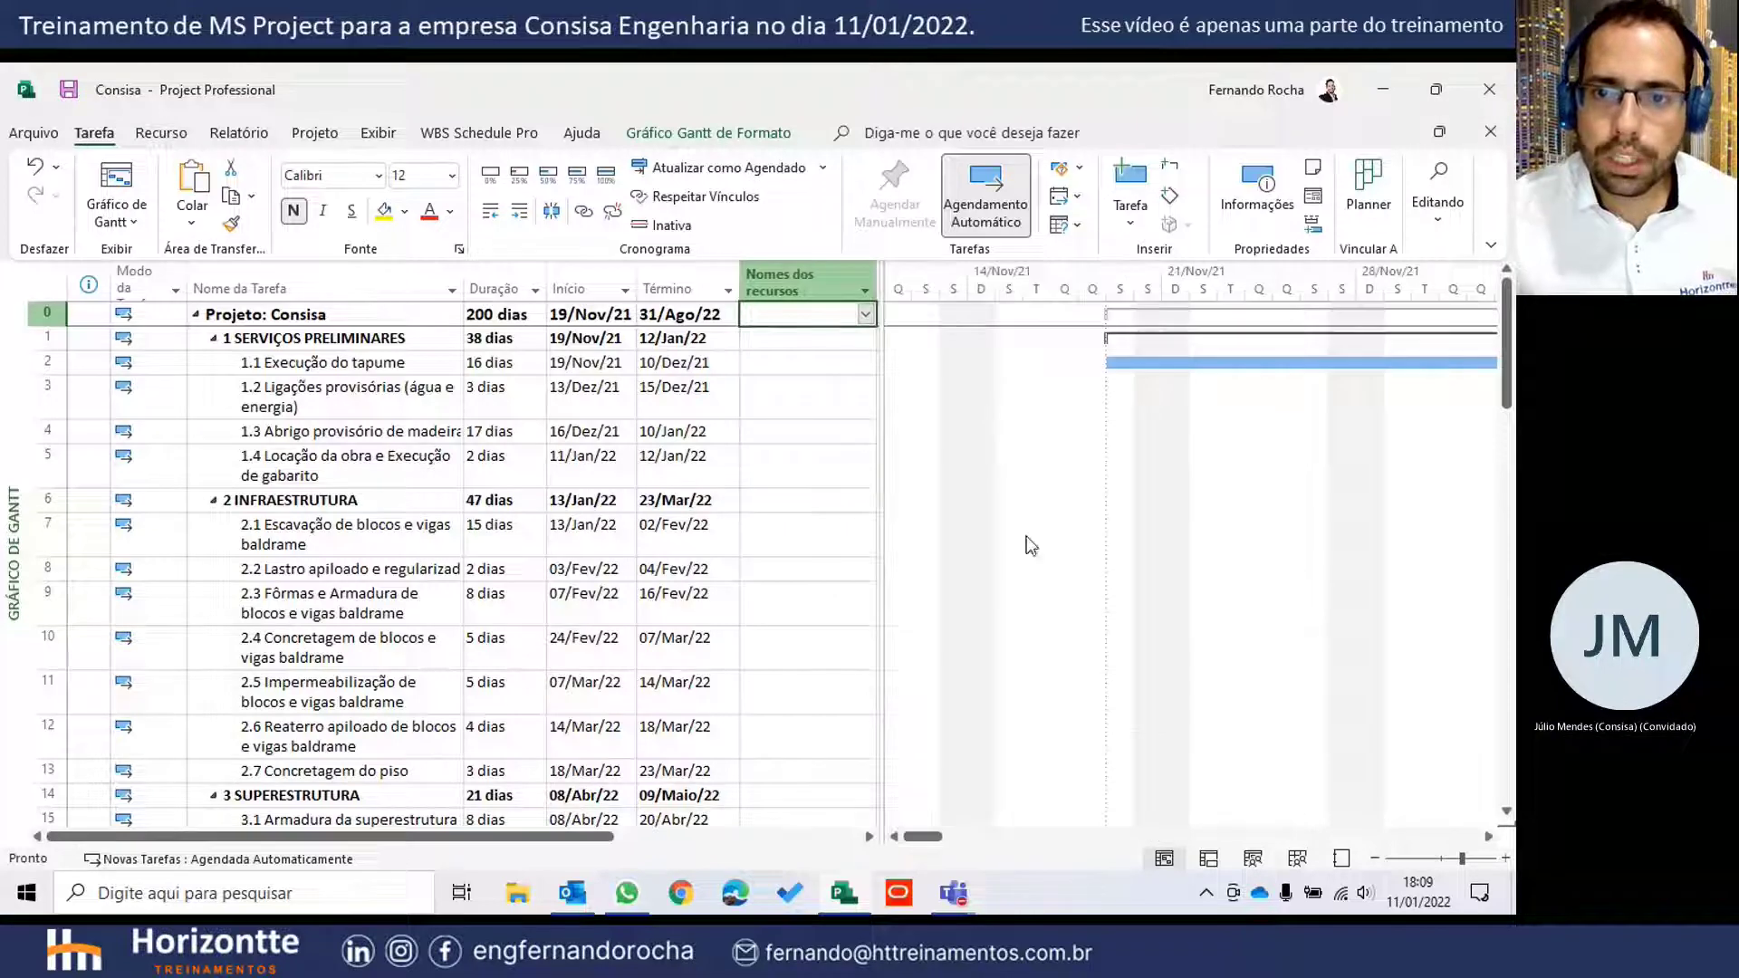
{"action": "left_click", "coordinate": [1375, 858]}
{"action": "left_click", "coordinate": [1375, 857]}
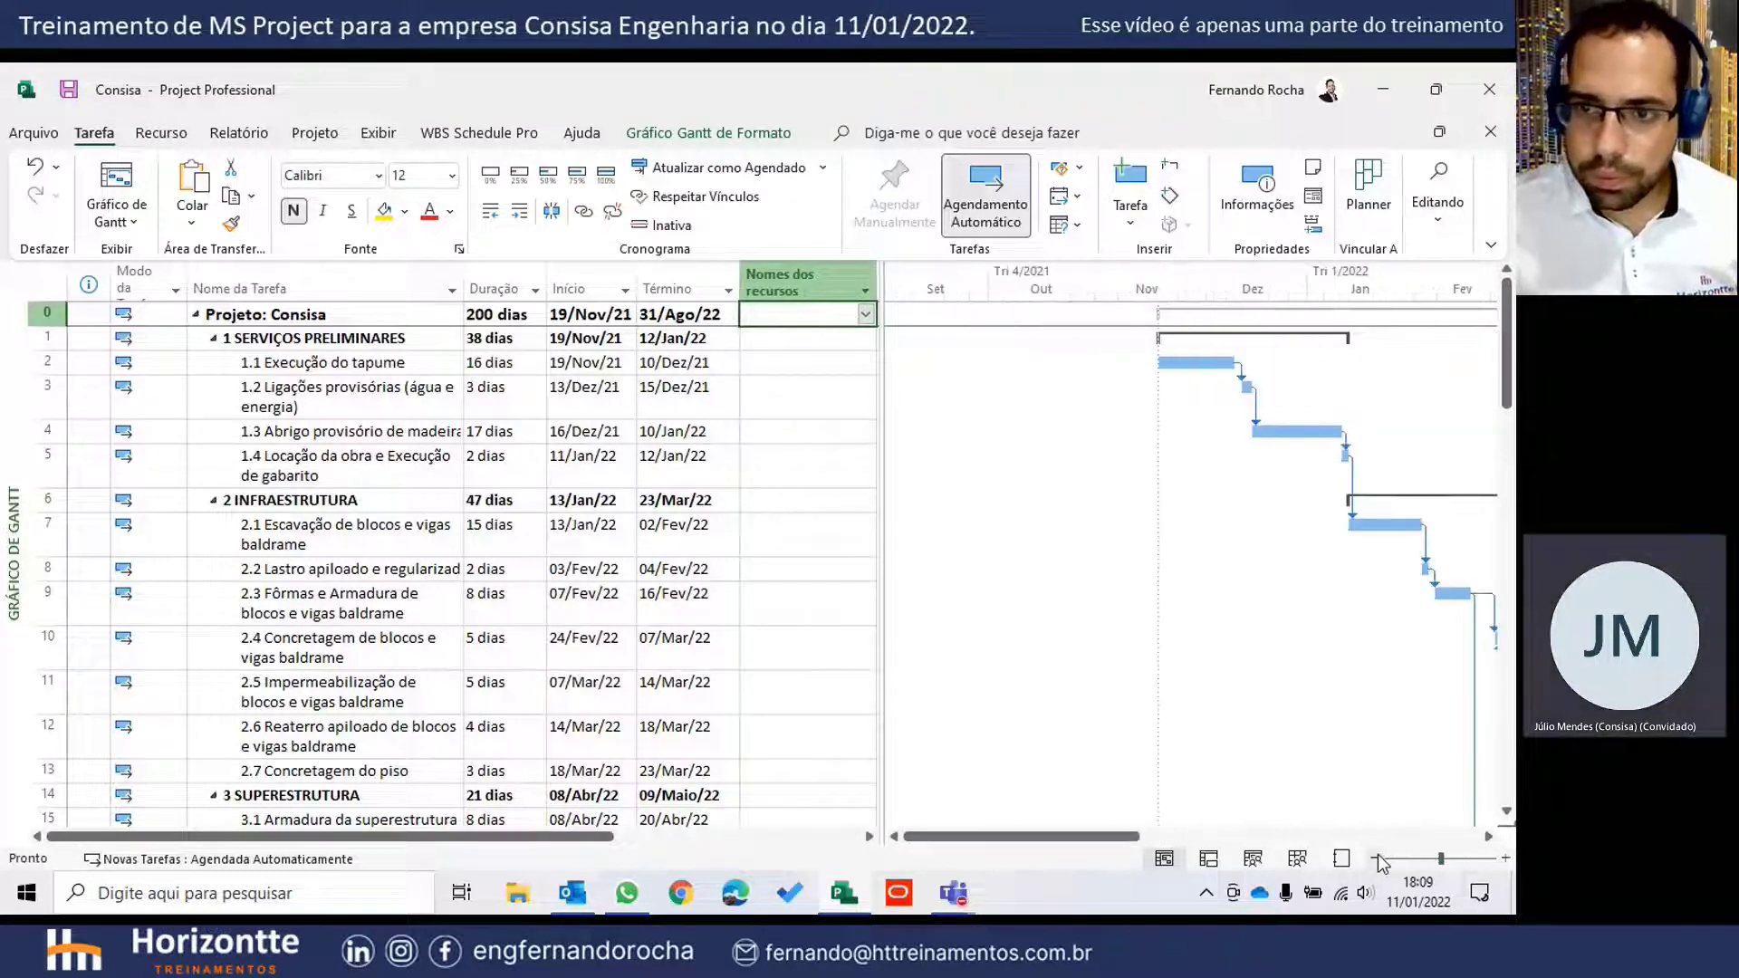
{"action": "left_click_drag", "start_coordinate": [1105, 836], "coordinate": [1155, 833]}
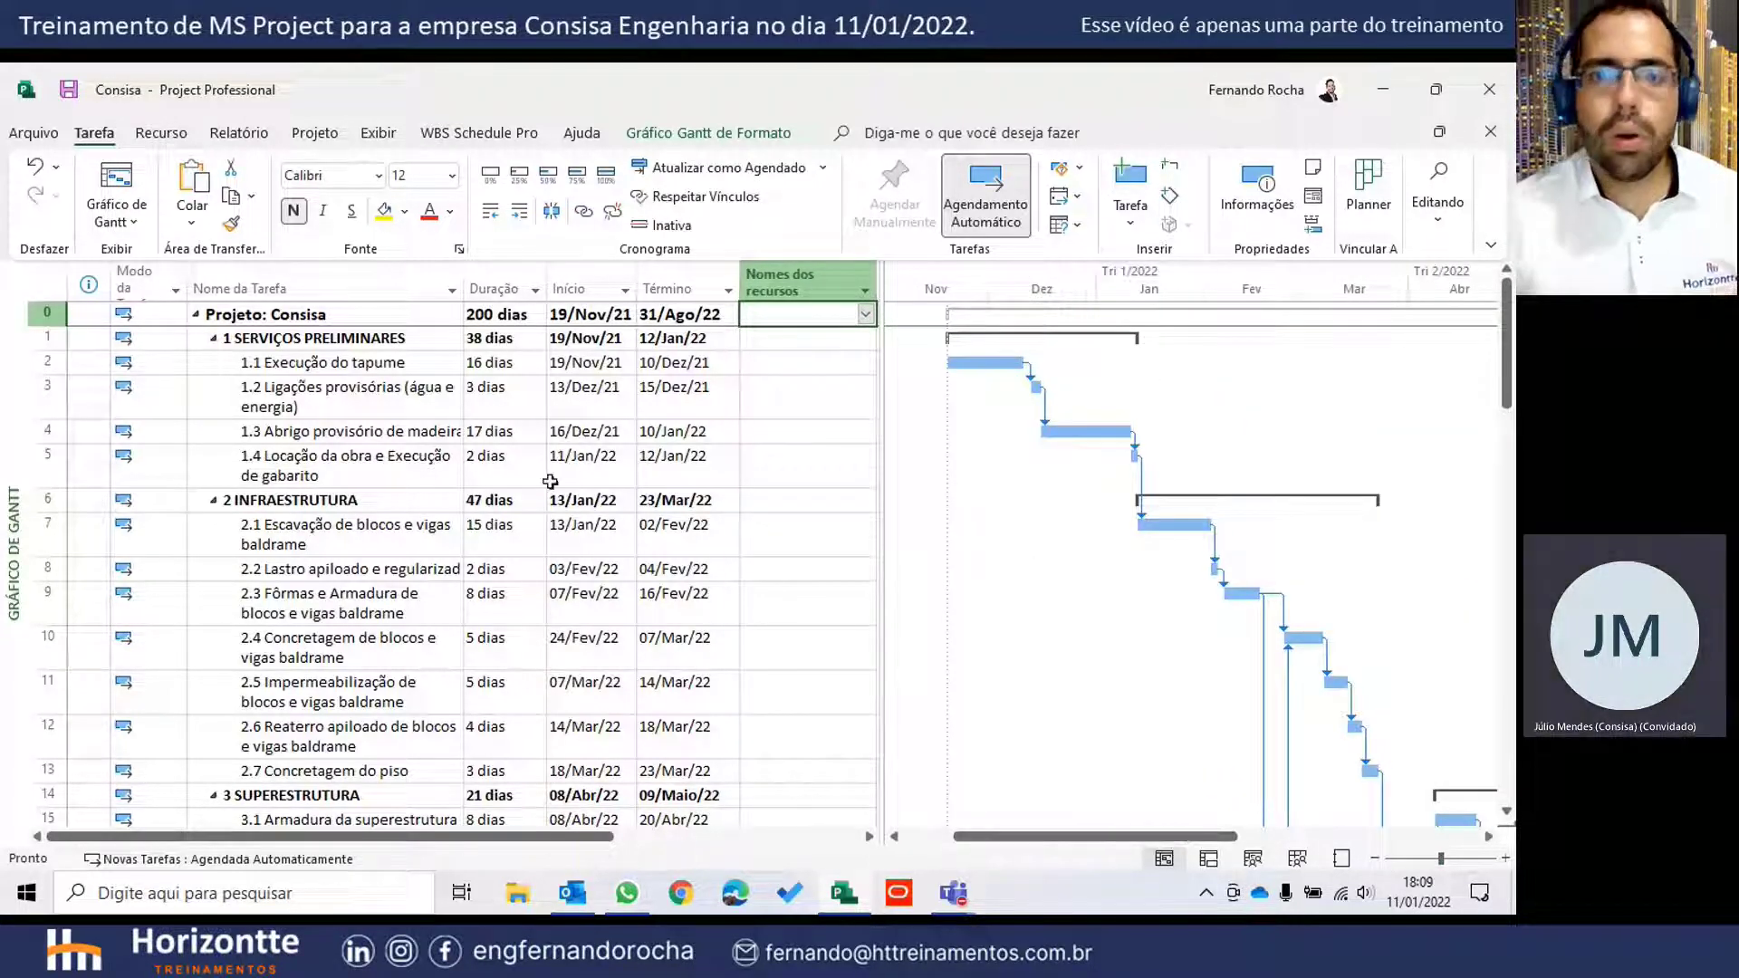
- Assign the resources Orçamento and Peso Ponderado to task 1.1 Execução do tapume
{"action": "left_click", "coordinate": [375, 364]}
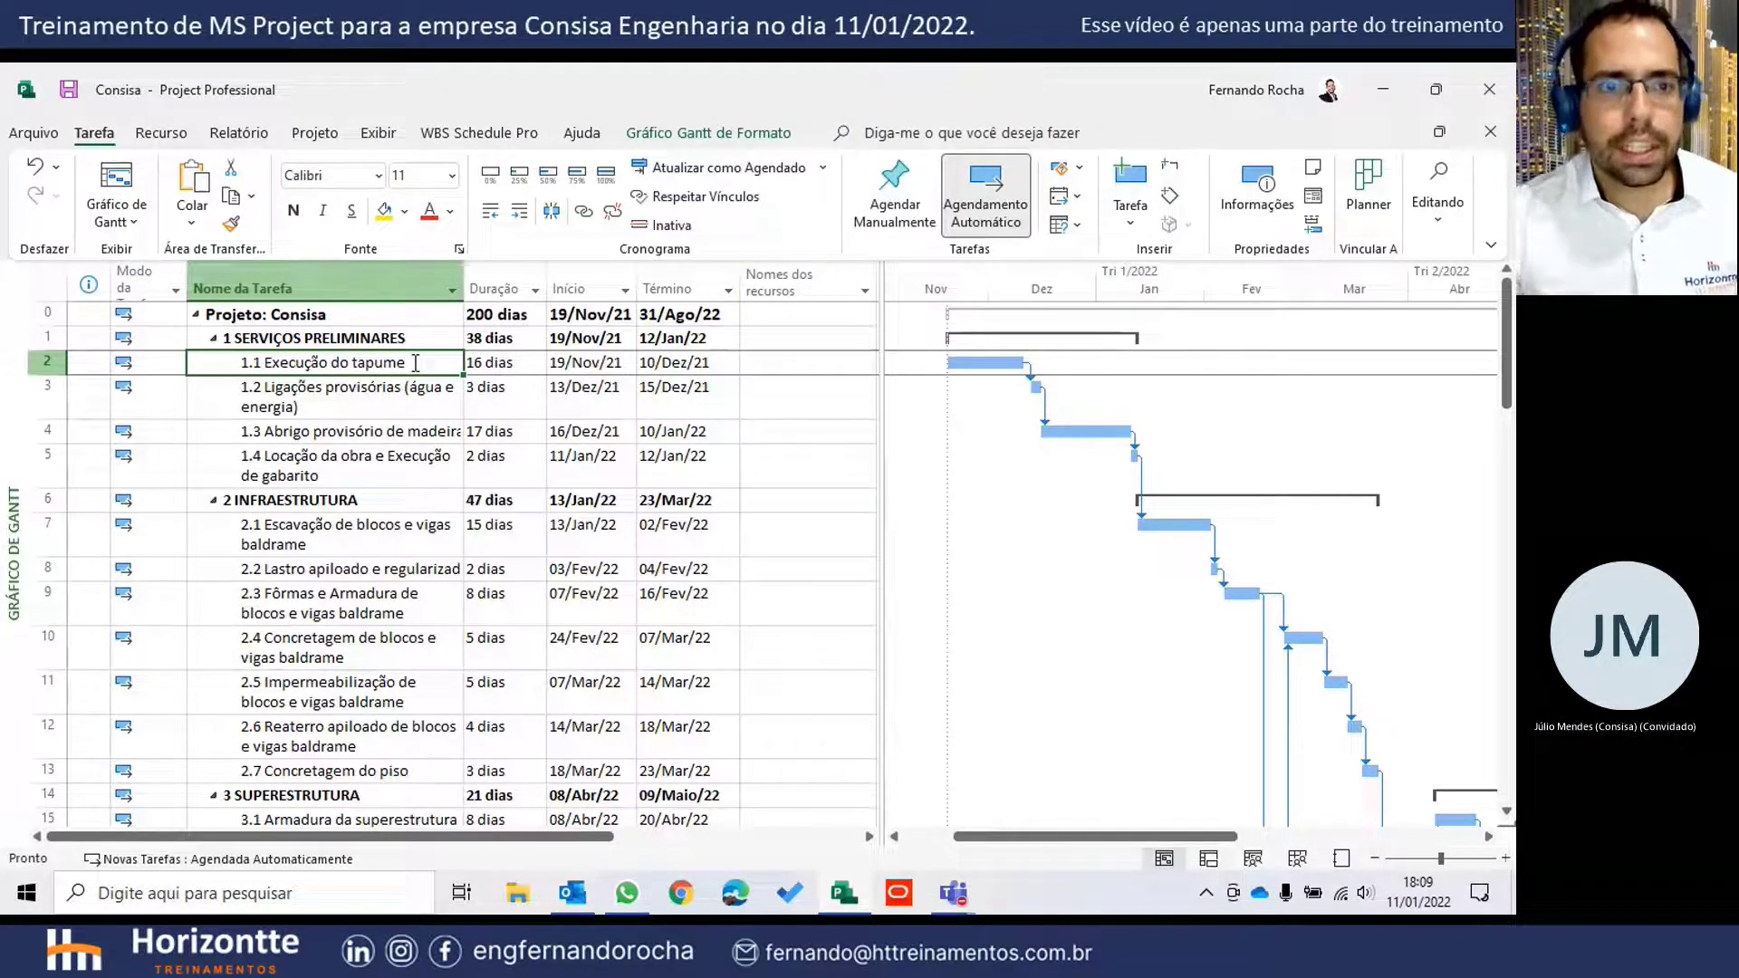
{"action": "double_click", "coordinate": [415, 362]}
{"action": "left_click", "coordinate": [529, 296]}
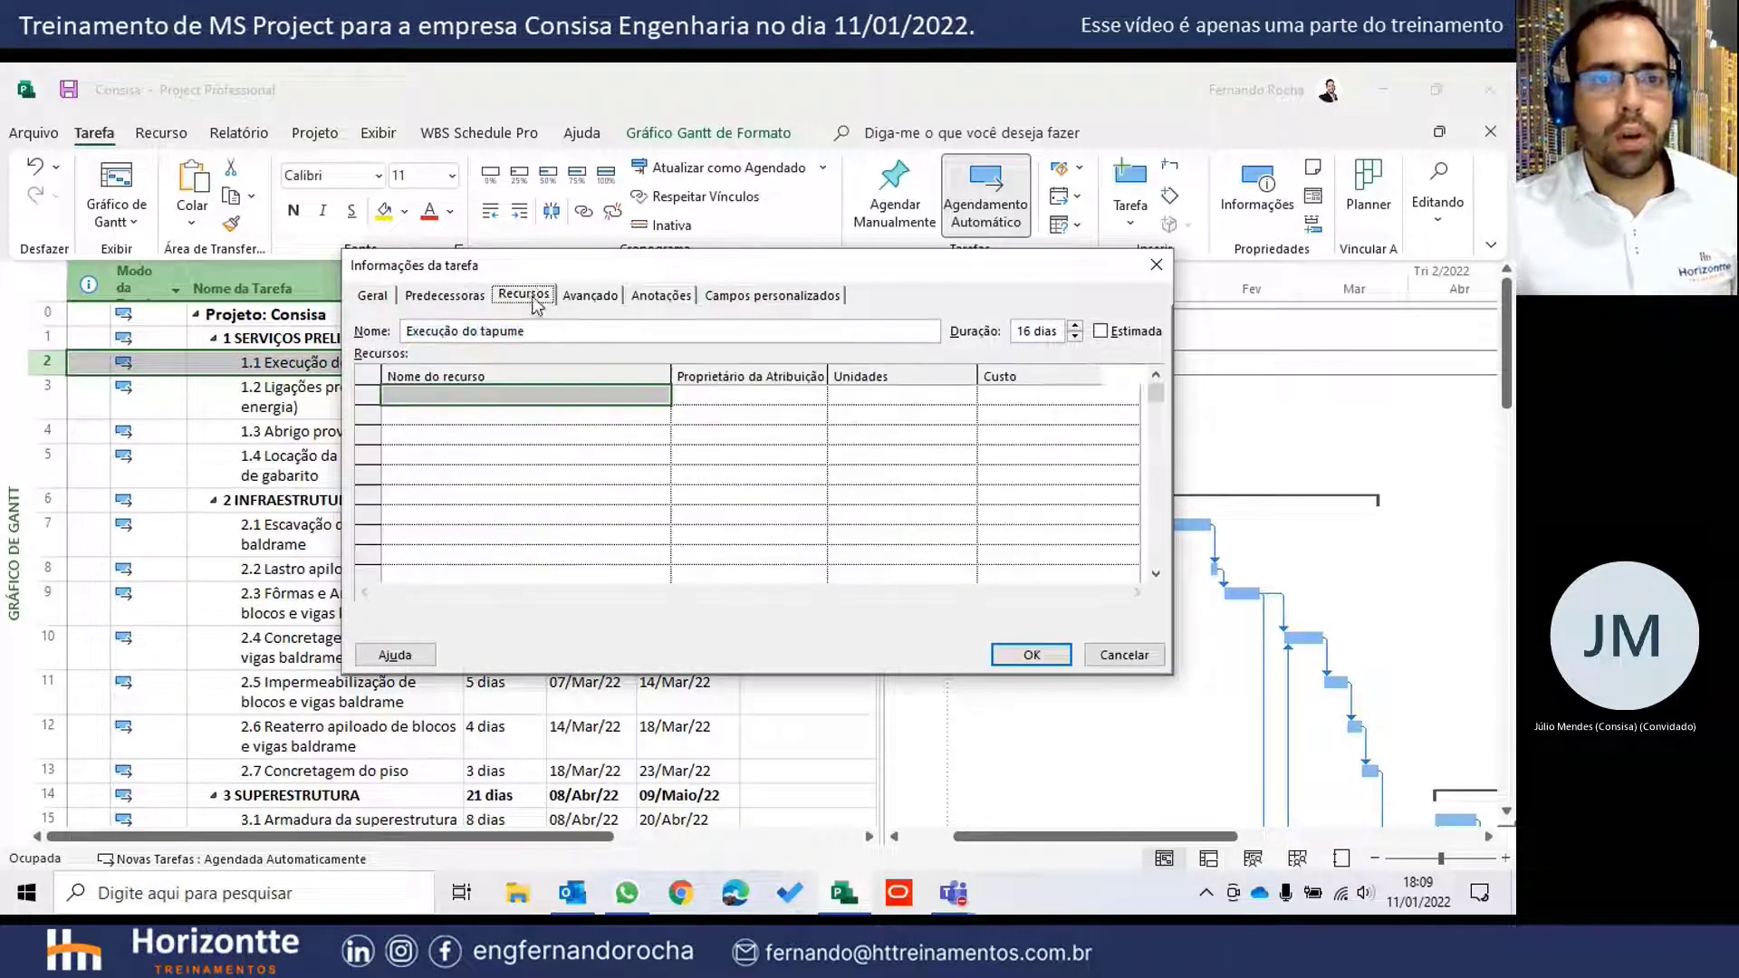
{"action": "left_click", "coordinate": [535, 415]}
{"action": "left_click", "coordinate": [544, 395]}
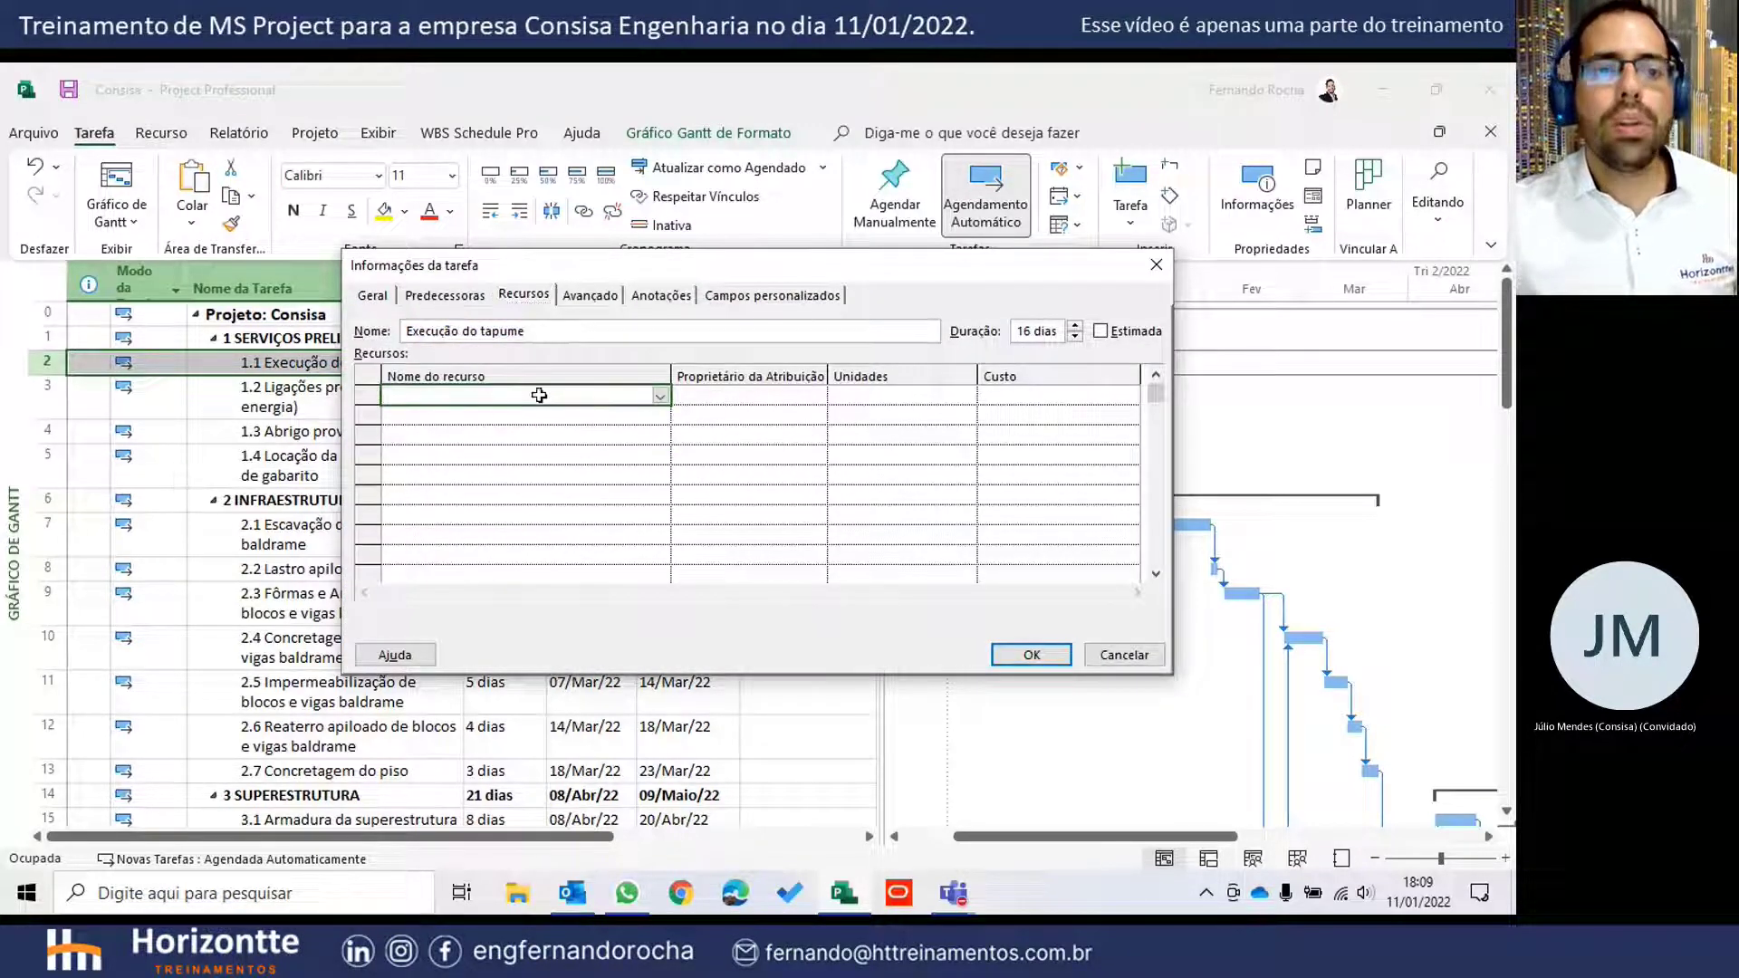
{"action": "left_click", "coordinate": [660, 397]}
{"action": "left_click", "coordinate": [426, 409]}
{"action": "left_click", "coordinate": [544, 420]}
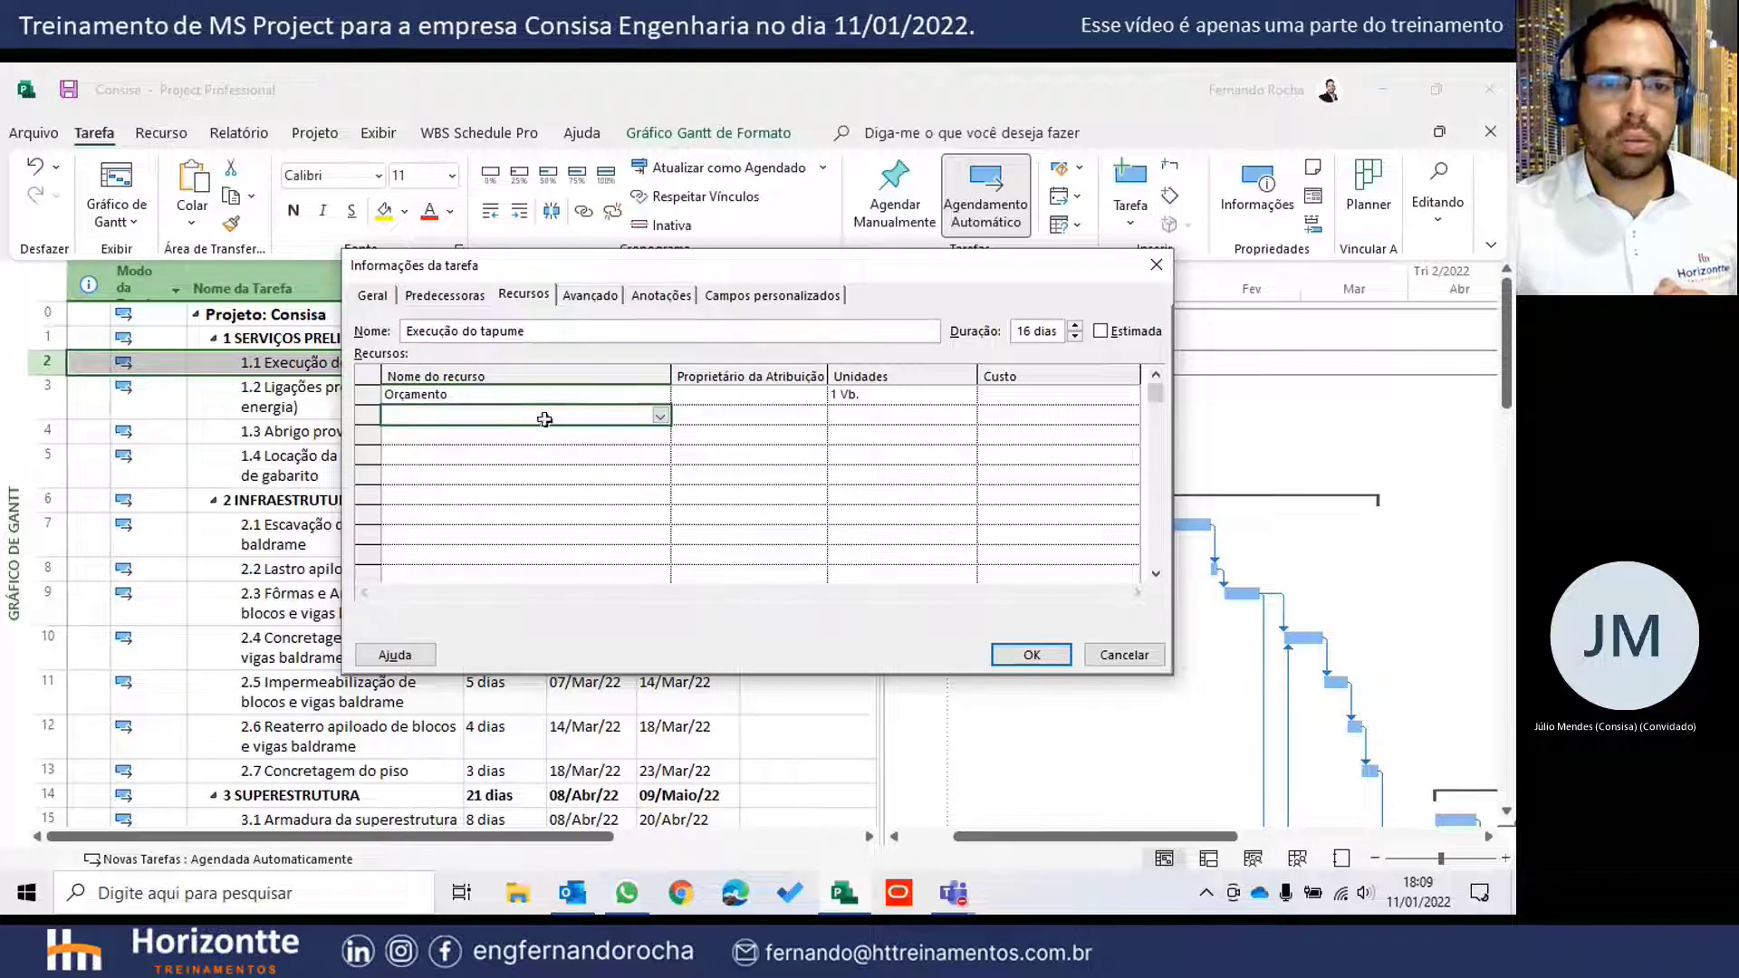
{"action": "left_click", "coordinate": [661, 416]}
{"action": "left_click", "coordinate": [504, 450]}
{"action": "left_click", "coordinate": [537, 468]}
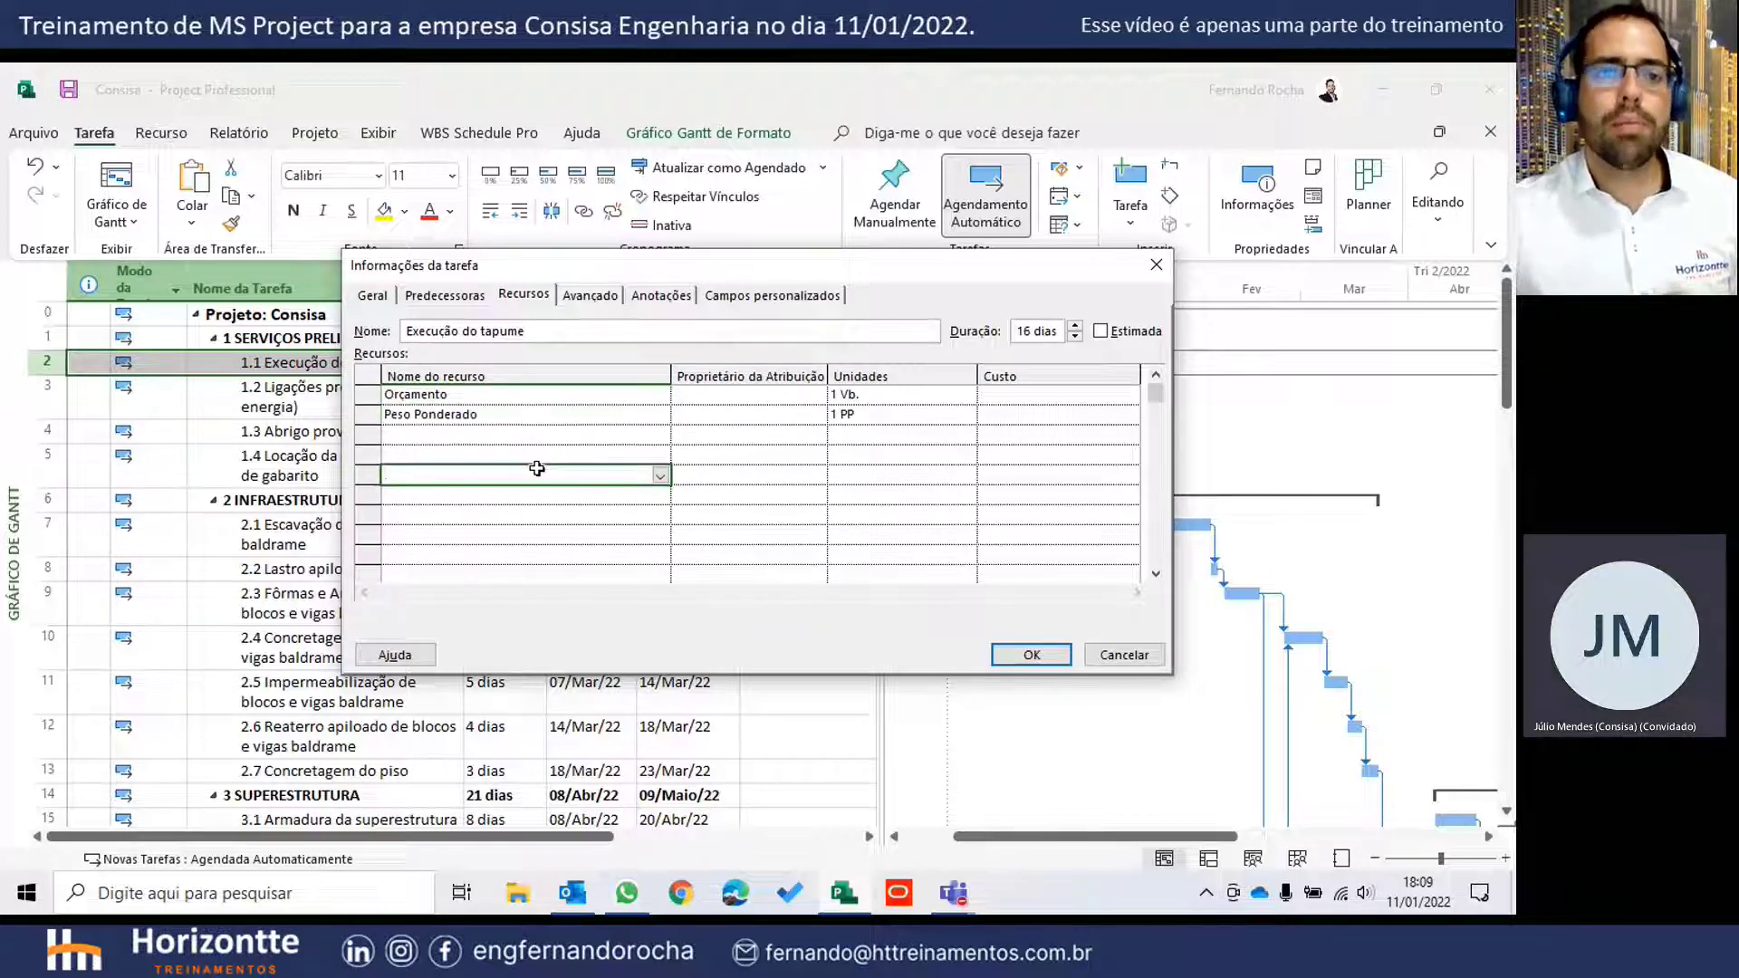
- Set the Orçamento units of Execução do tapume to 10000
{"action": "left_click", "coordinate": [914, 395]}
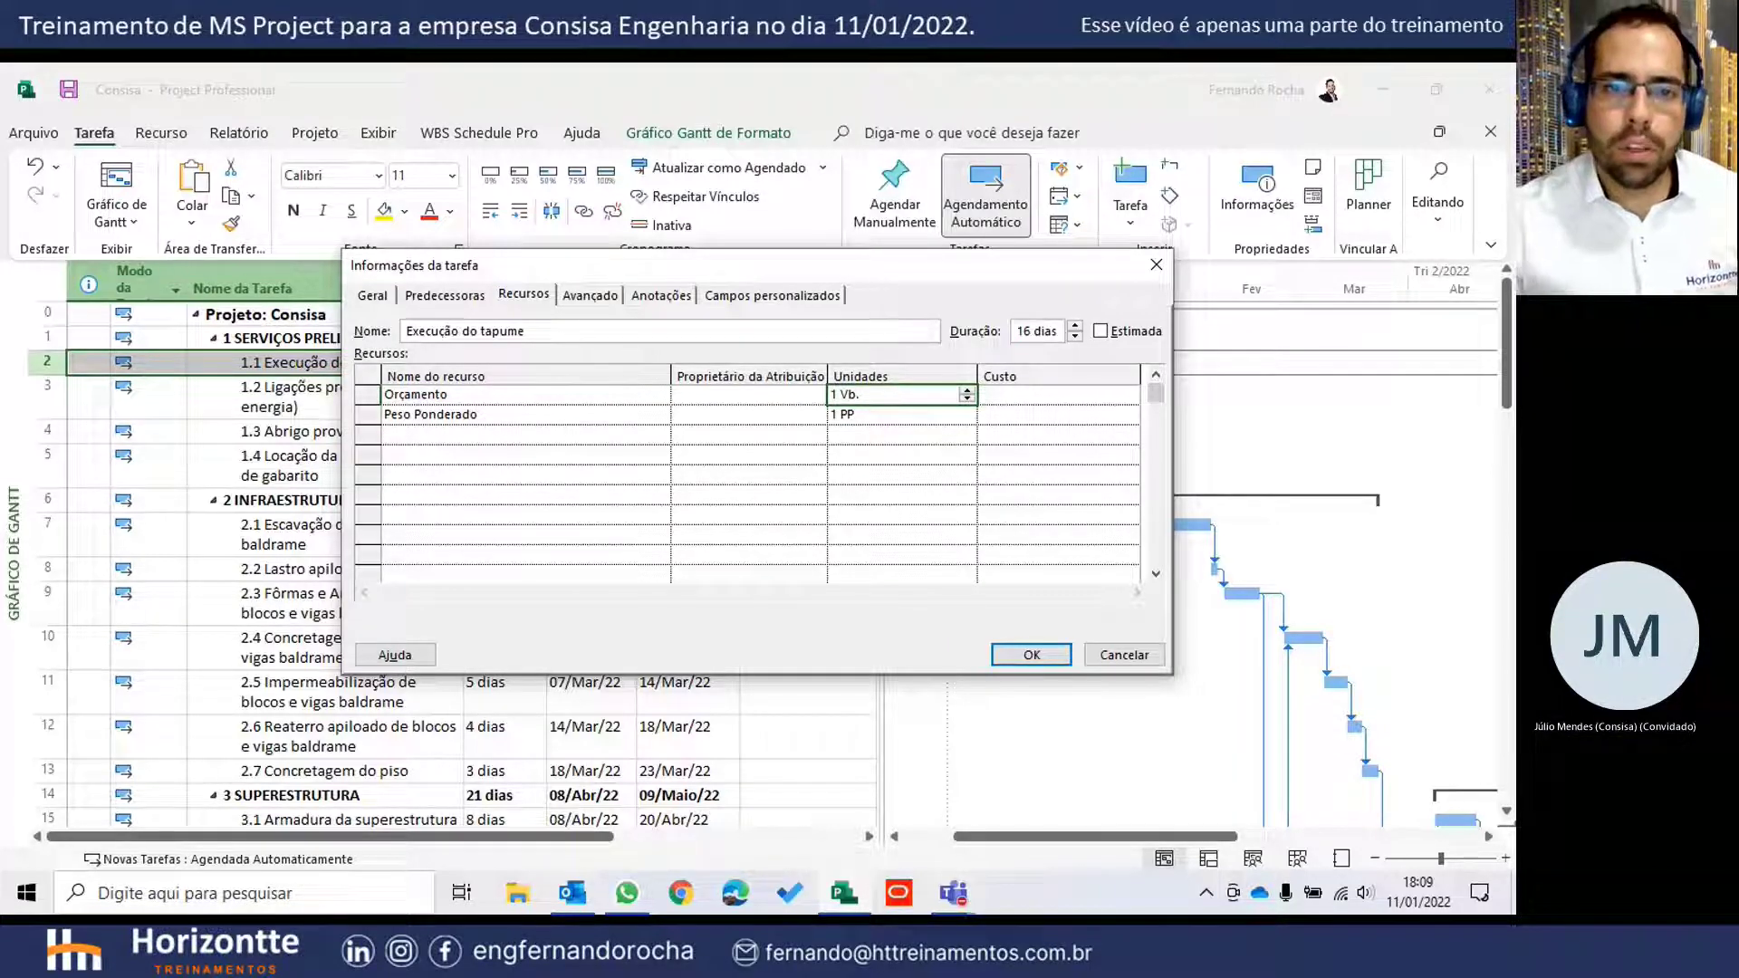
{"action": "left_click_drag", "start_coordinate": [885, 275], "coordinate": [1084, 261]}
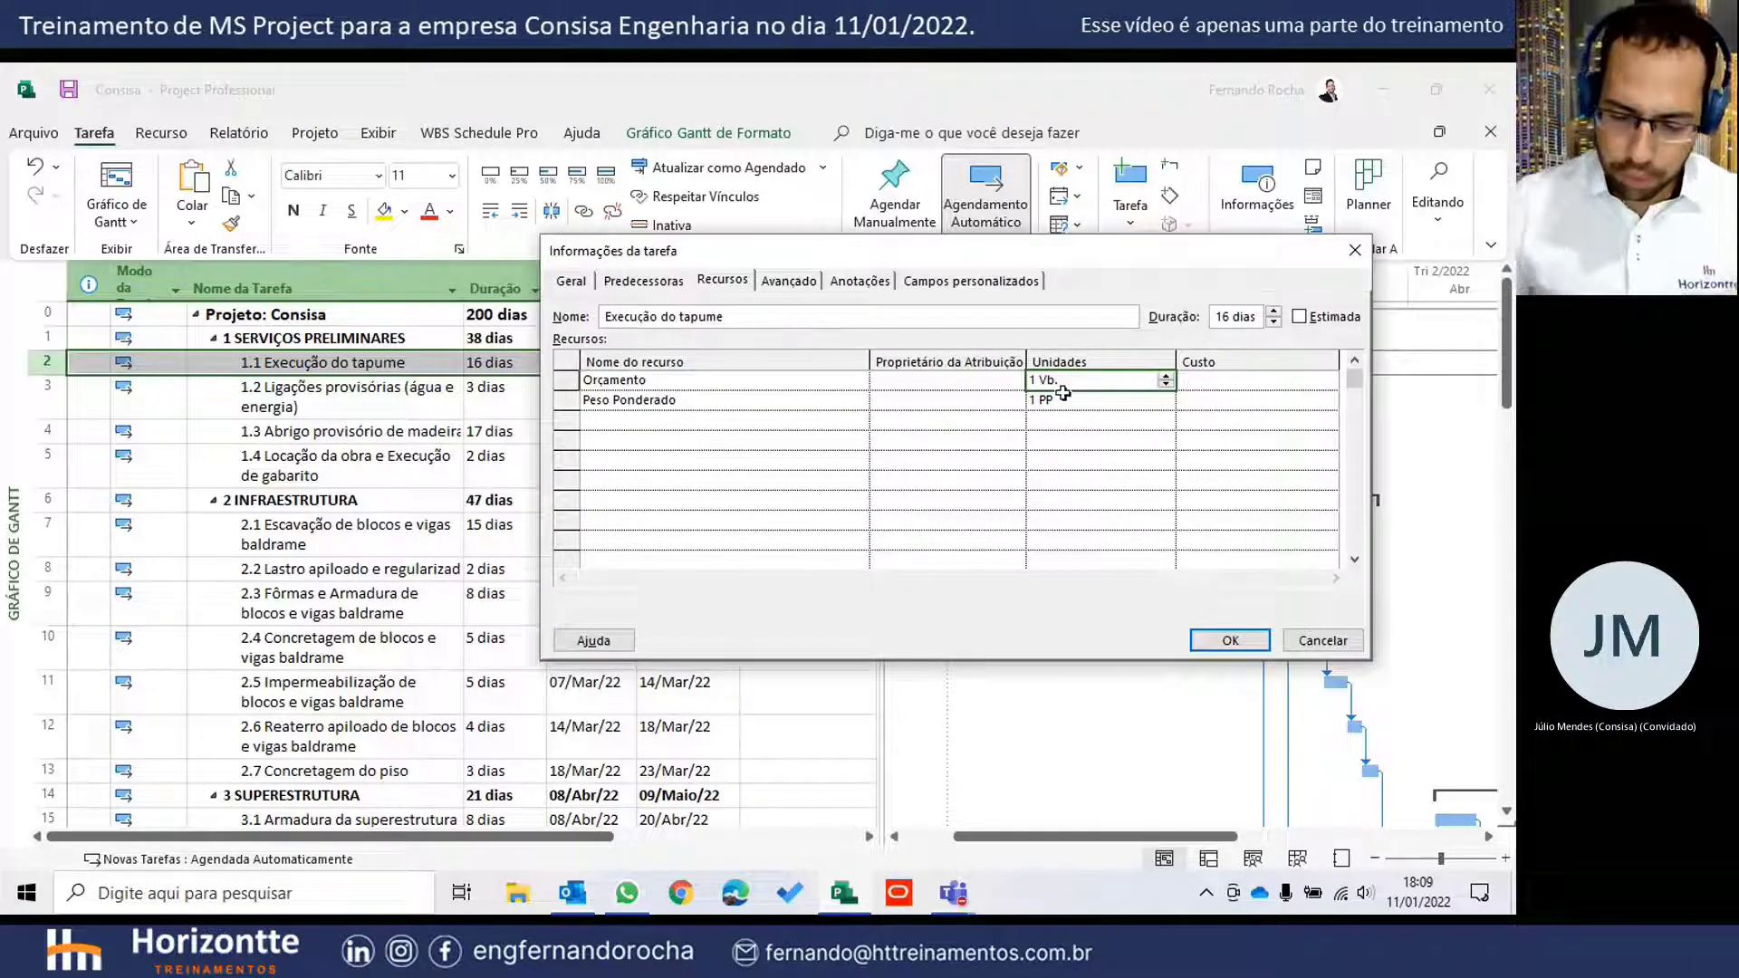
{"action": "type", "text": "10000"}
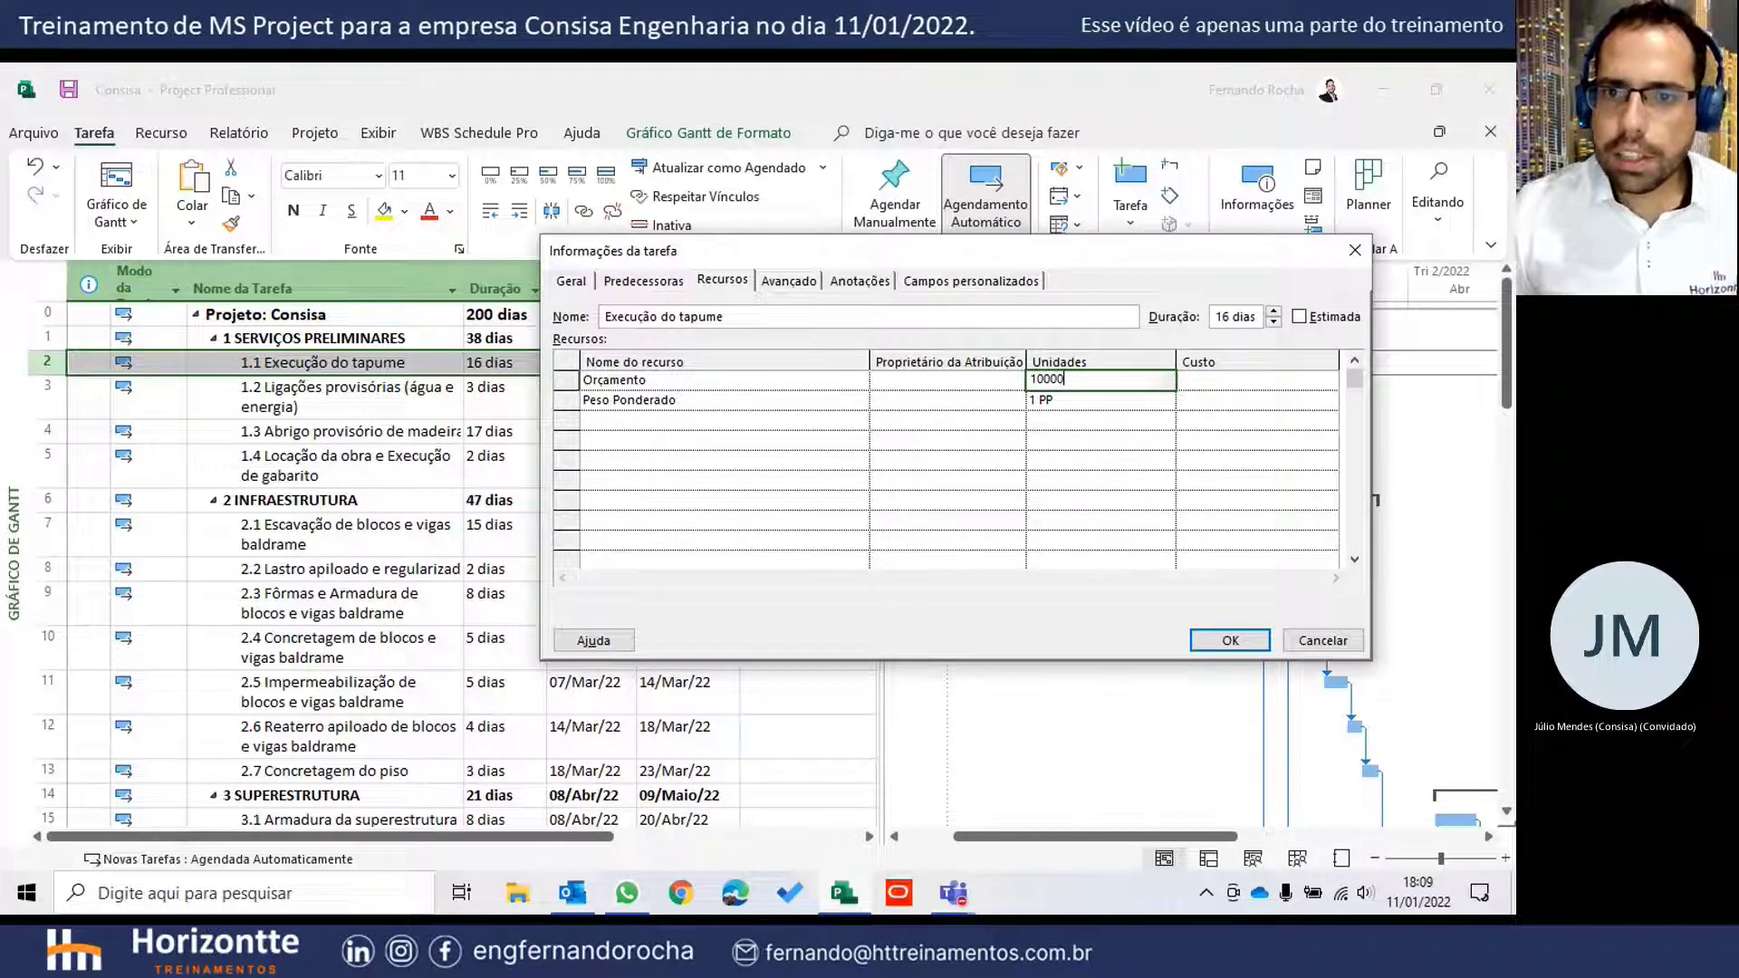
{"action": "left_click", "coordinate": [1068, 404]}
{"action": "left_click", "coordinate": [1080, 381]}
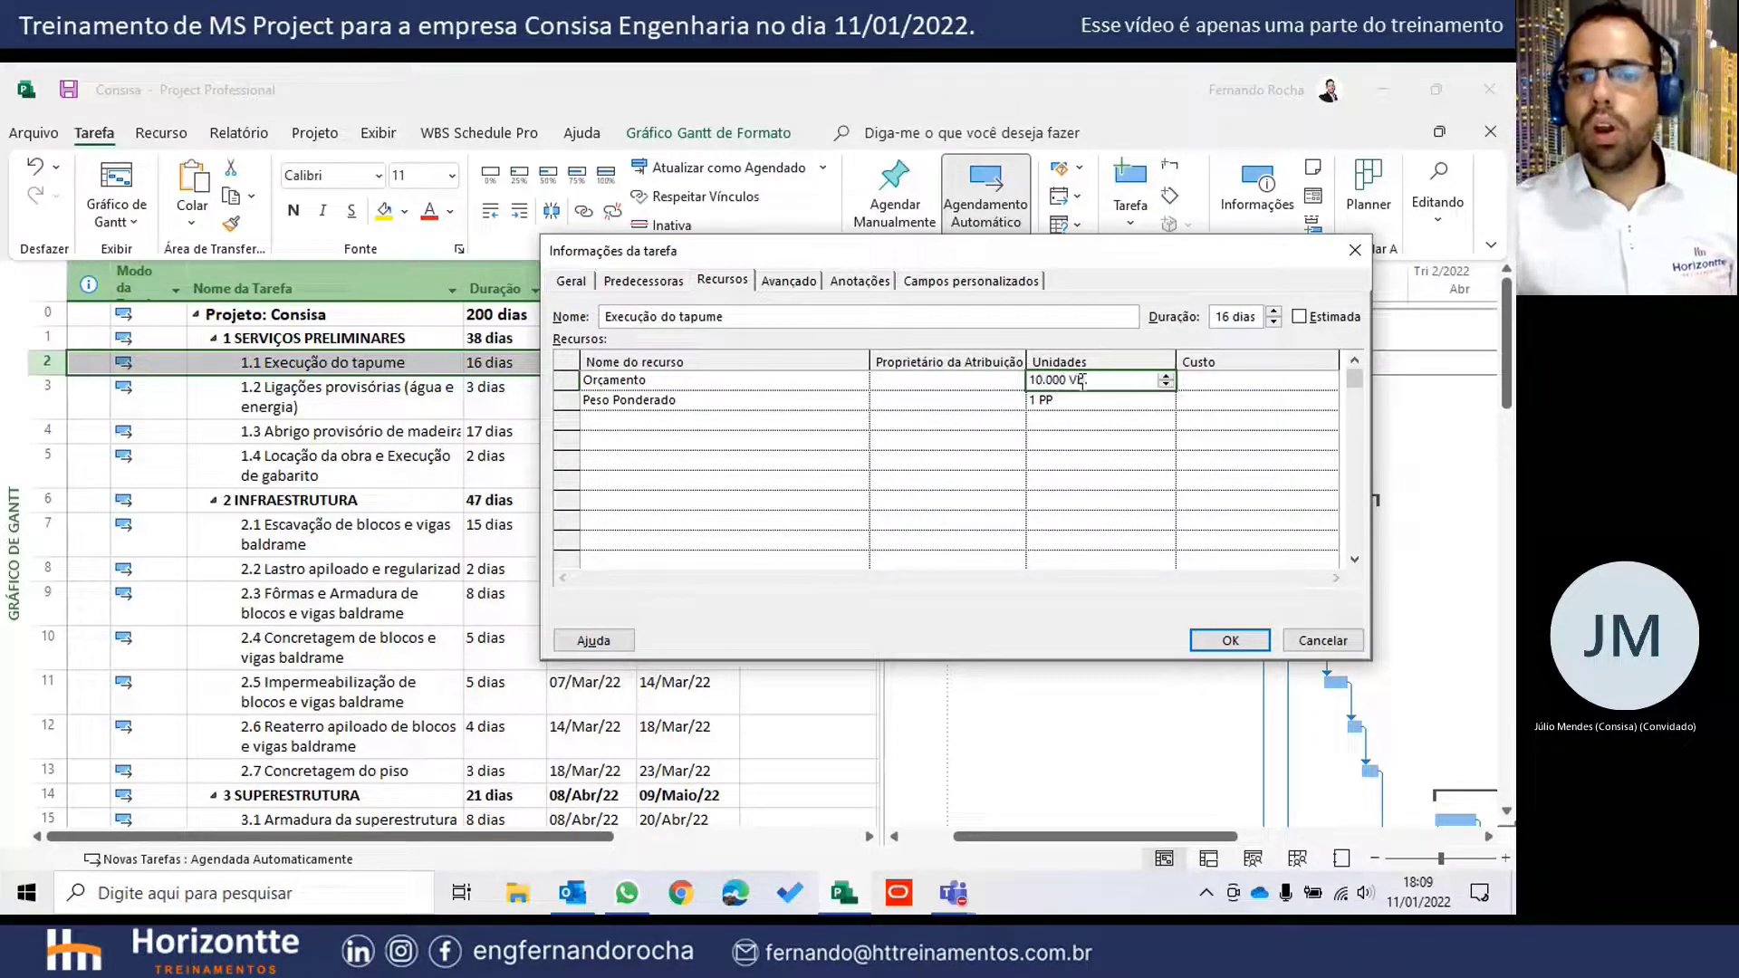
{"action": "left_click", "coordinate": [1244, 380]}
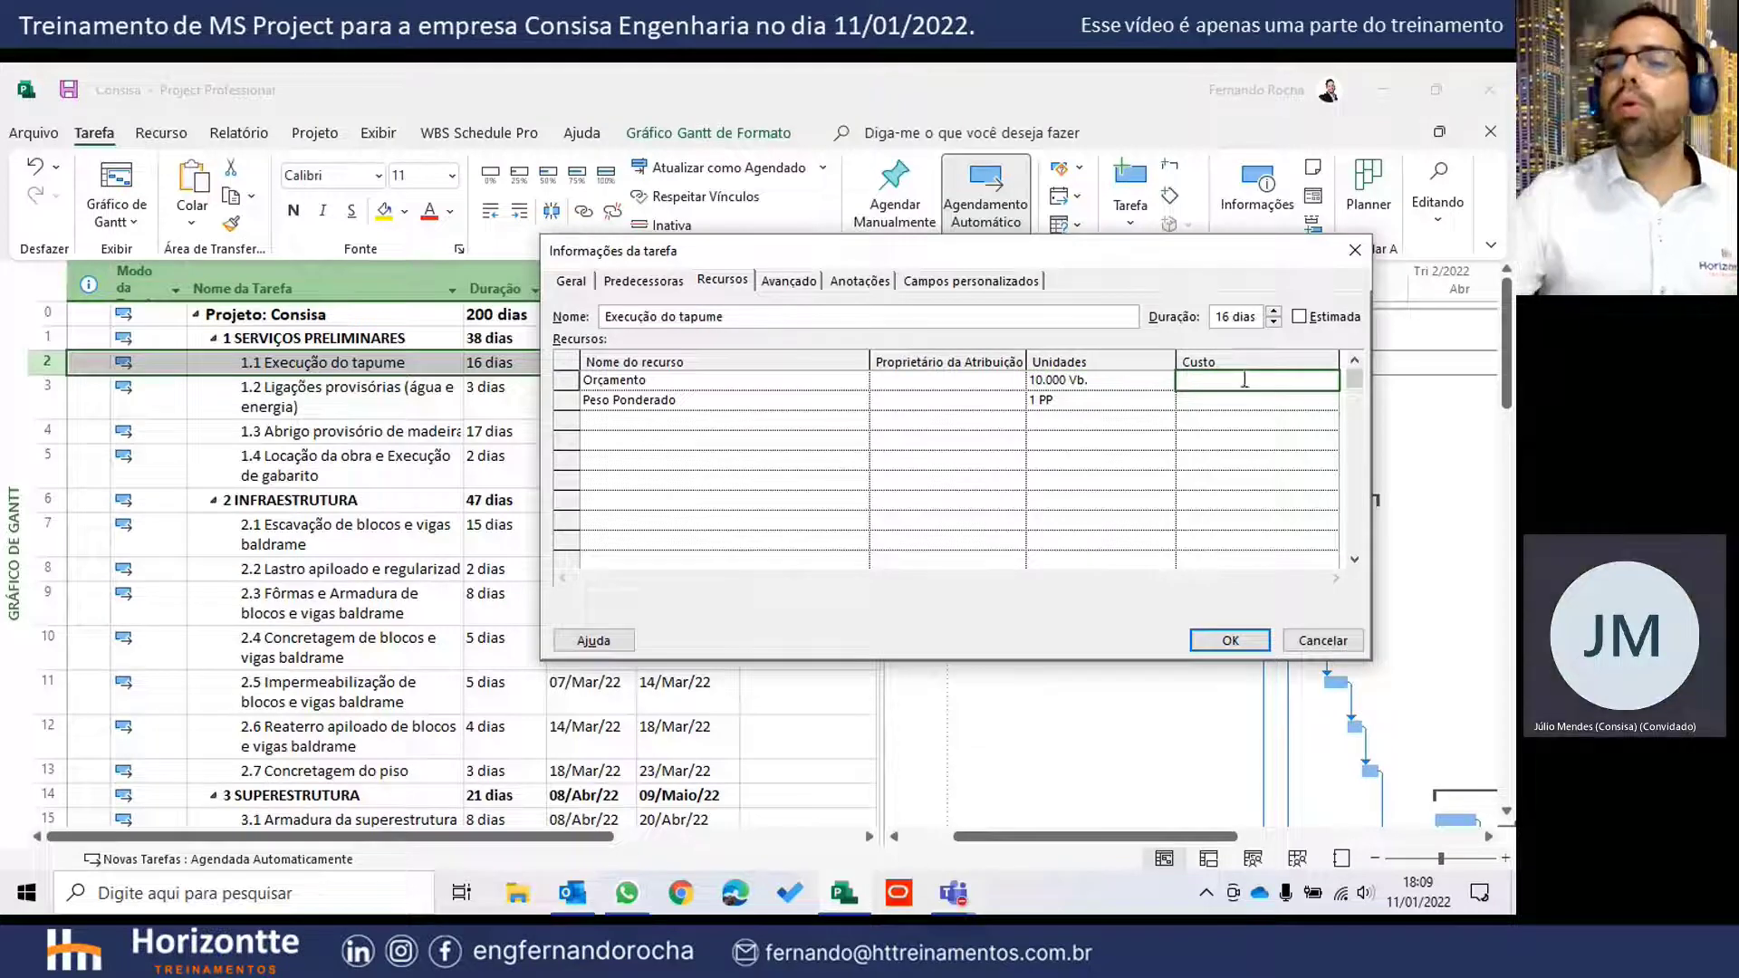
{"action": "left_click", "coordinate": [1105, 382]}
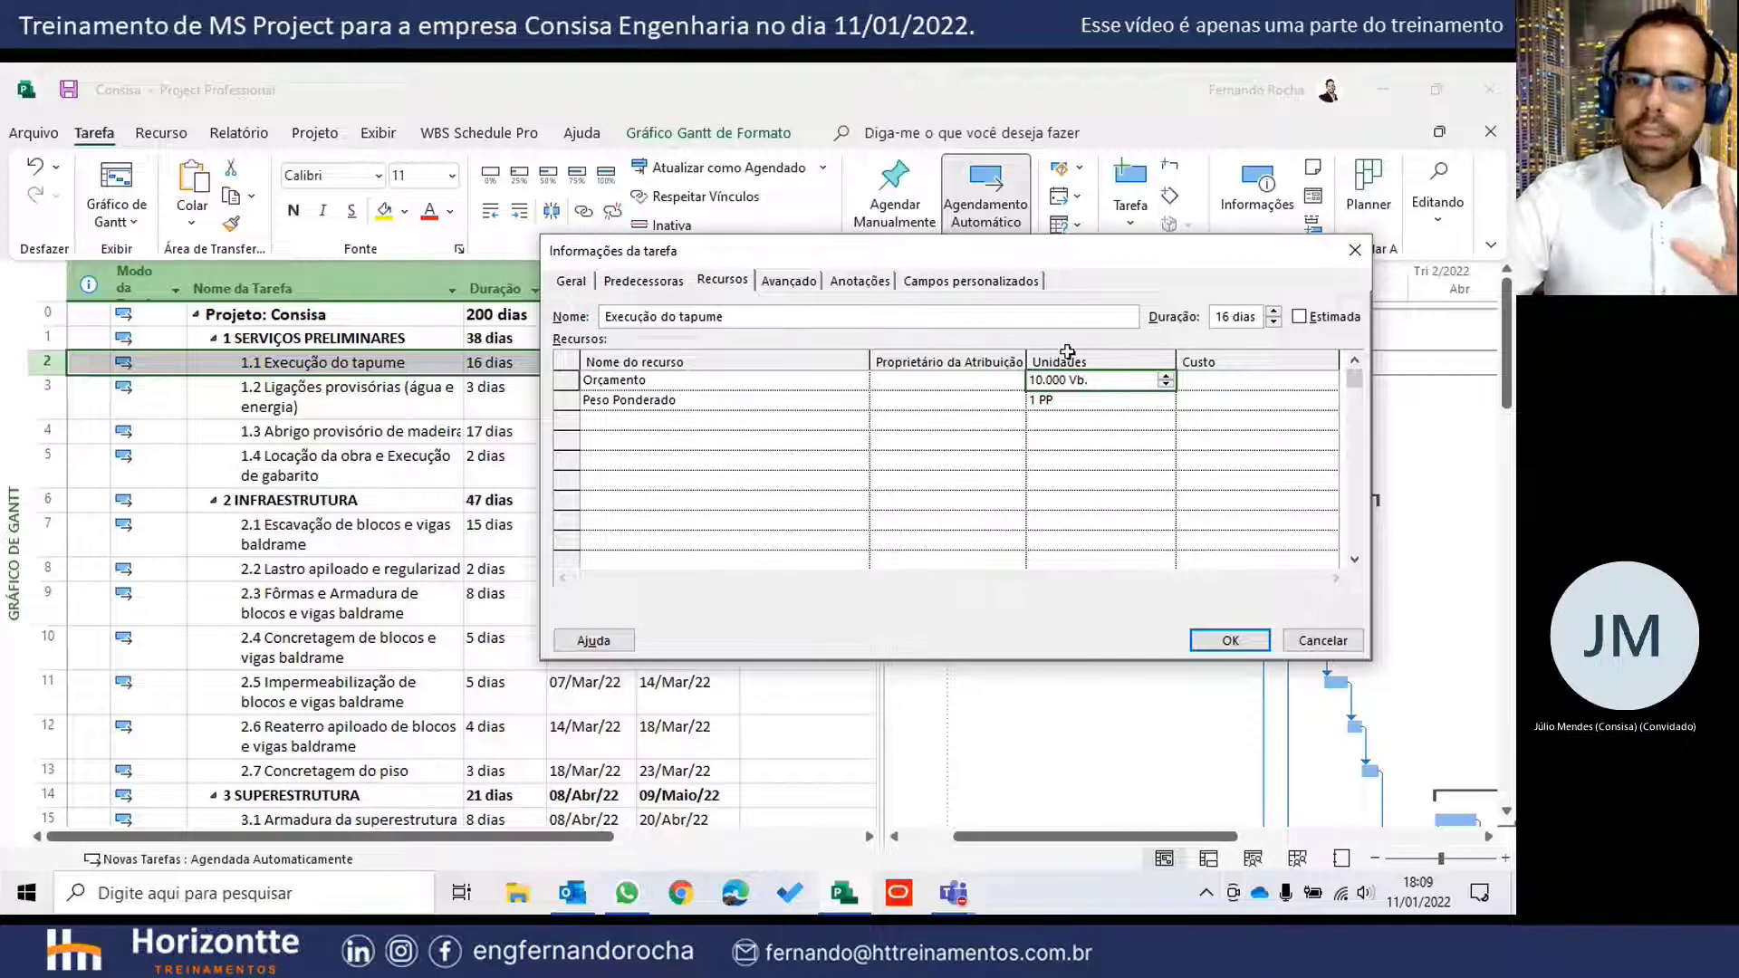
- Set the Peso Ponderado units of Execução do tapume to 500 and apply the resource assignments
{"action": "left_click", "coordinate": [1100, 402]}
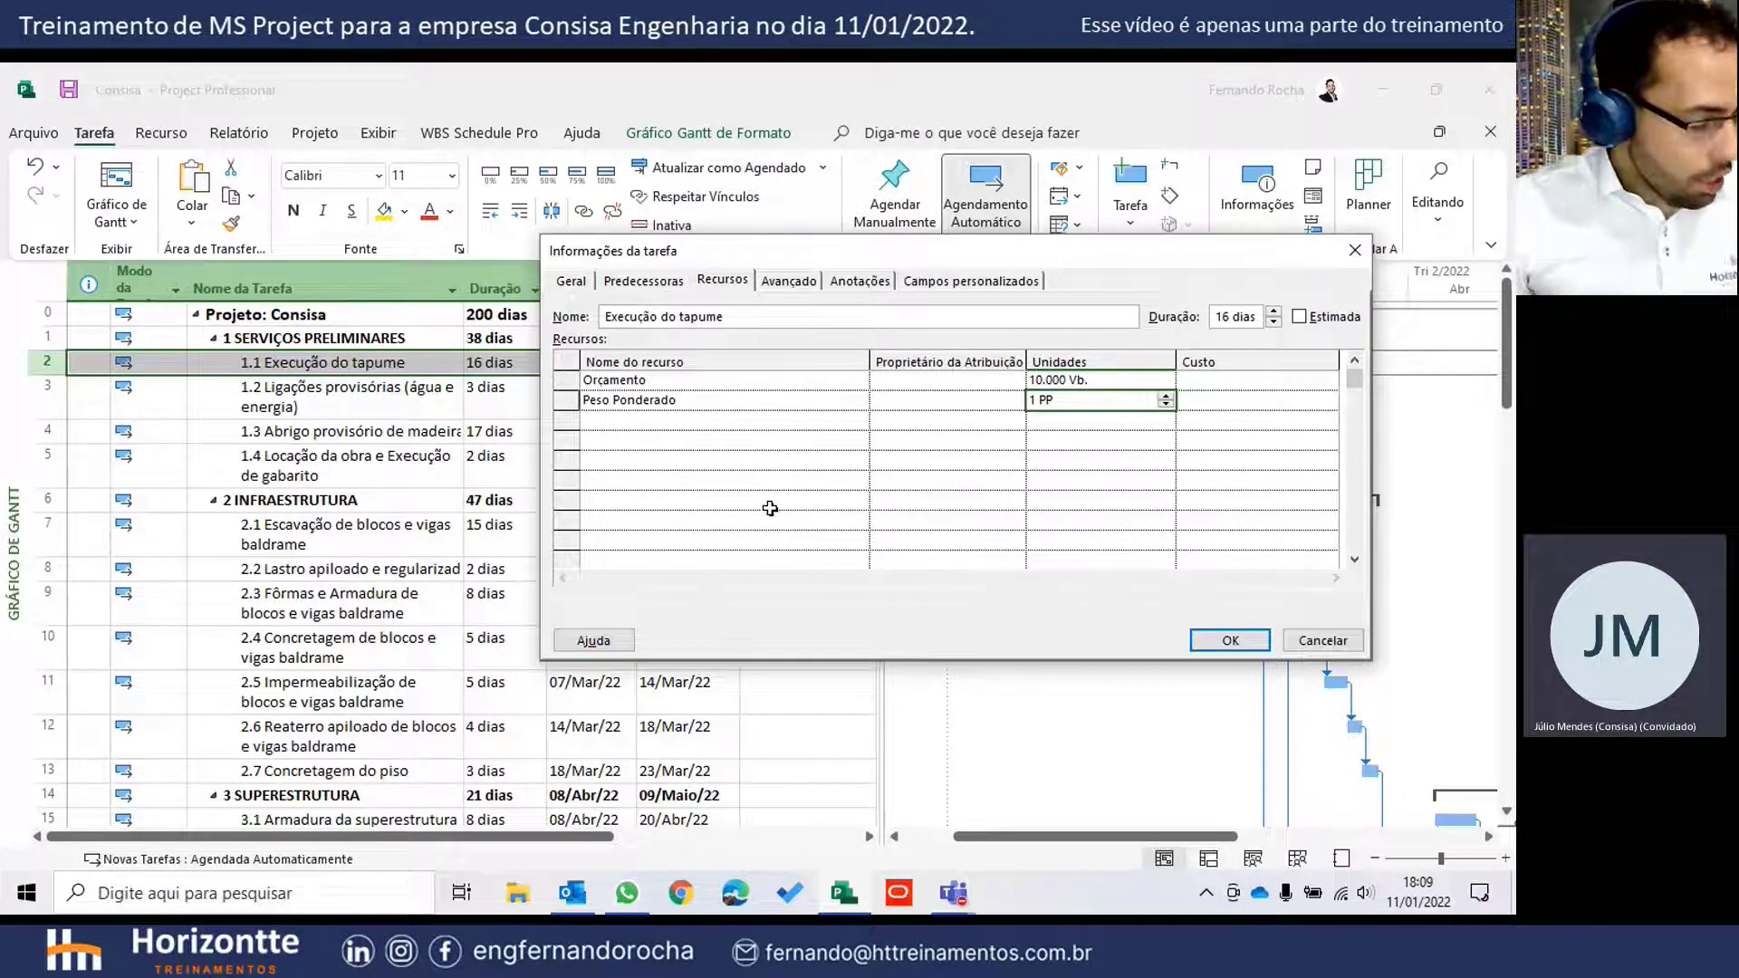
{"action": "left_click", "coordinate": [782, 400]}
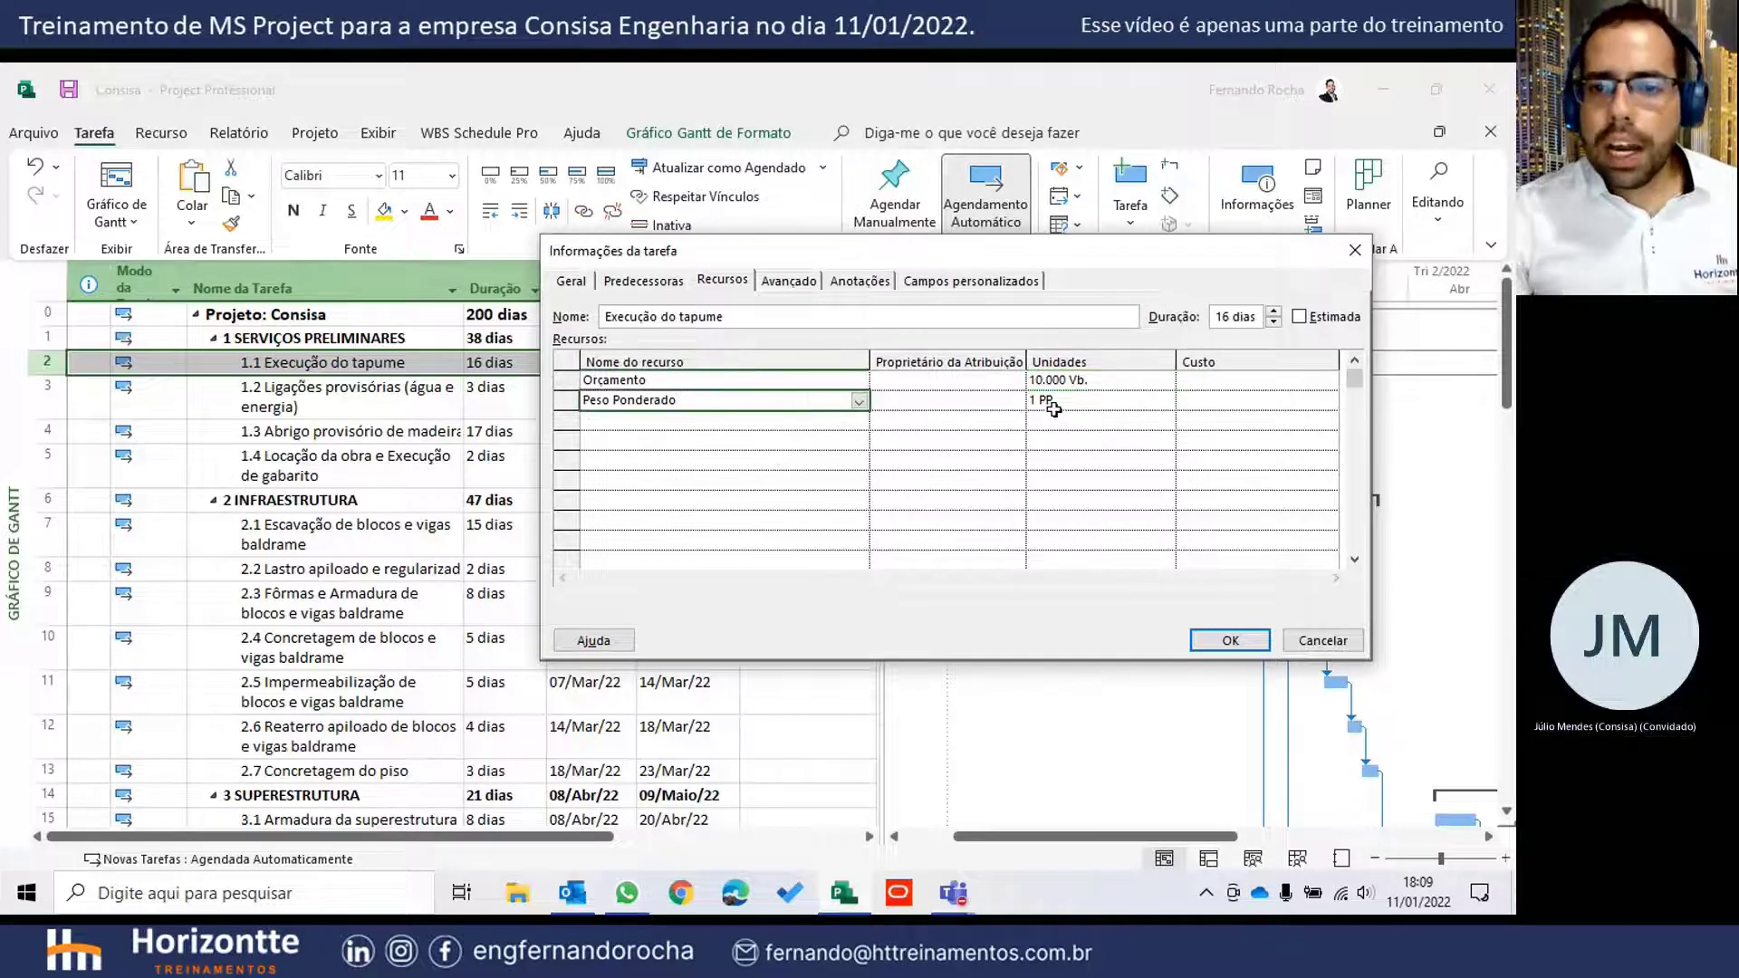
{"action": "left_click", "coordinate": [1085, 401]}
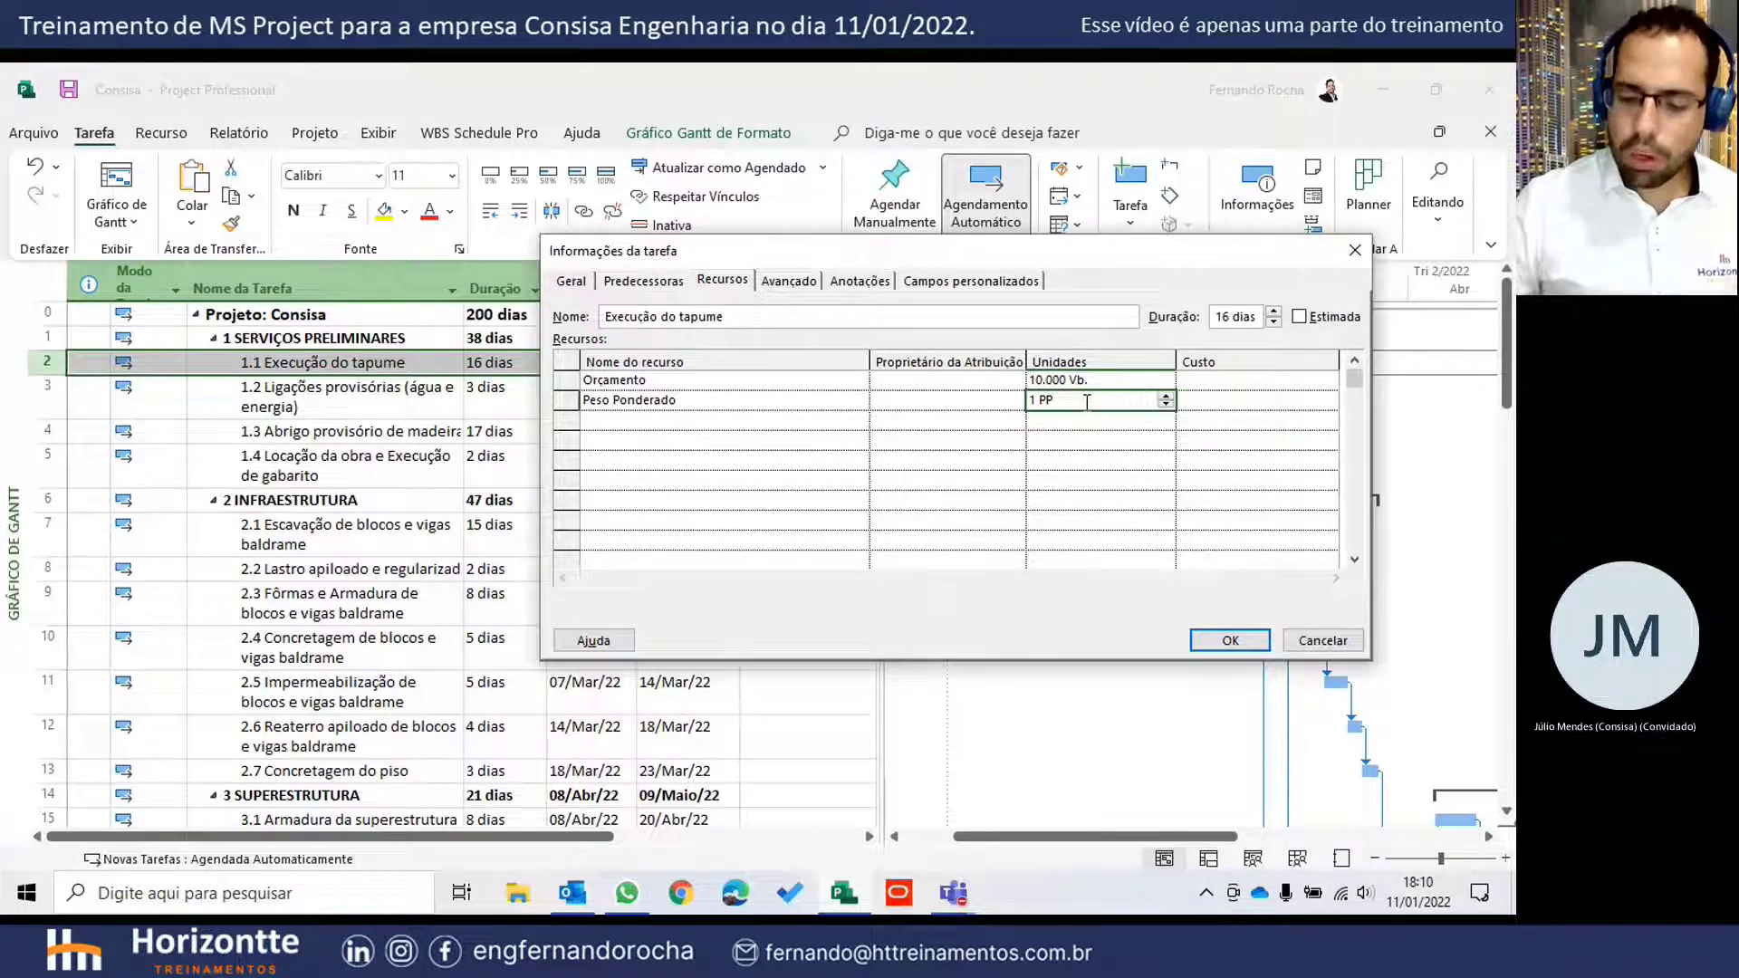
{"action": "type", "text": "500"}
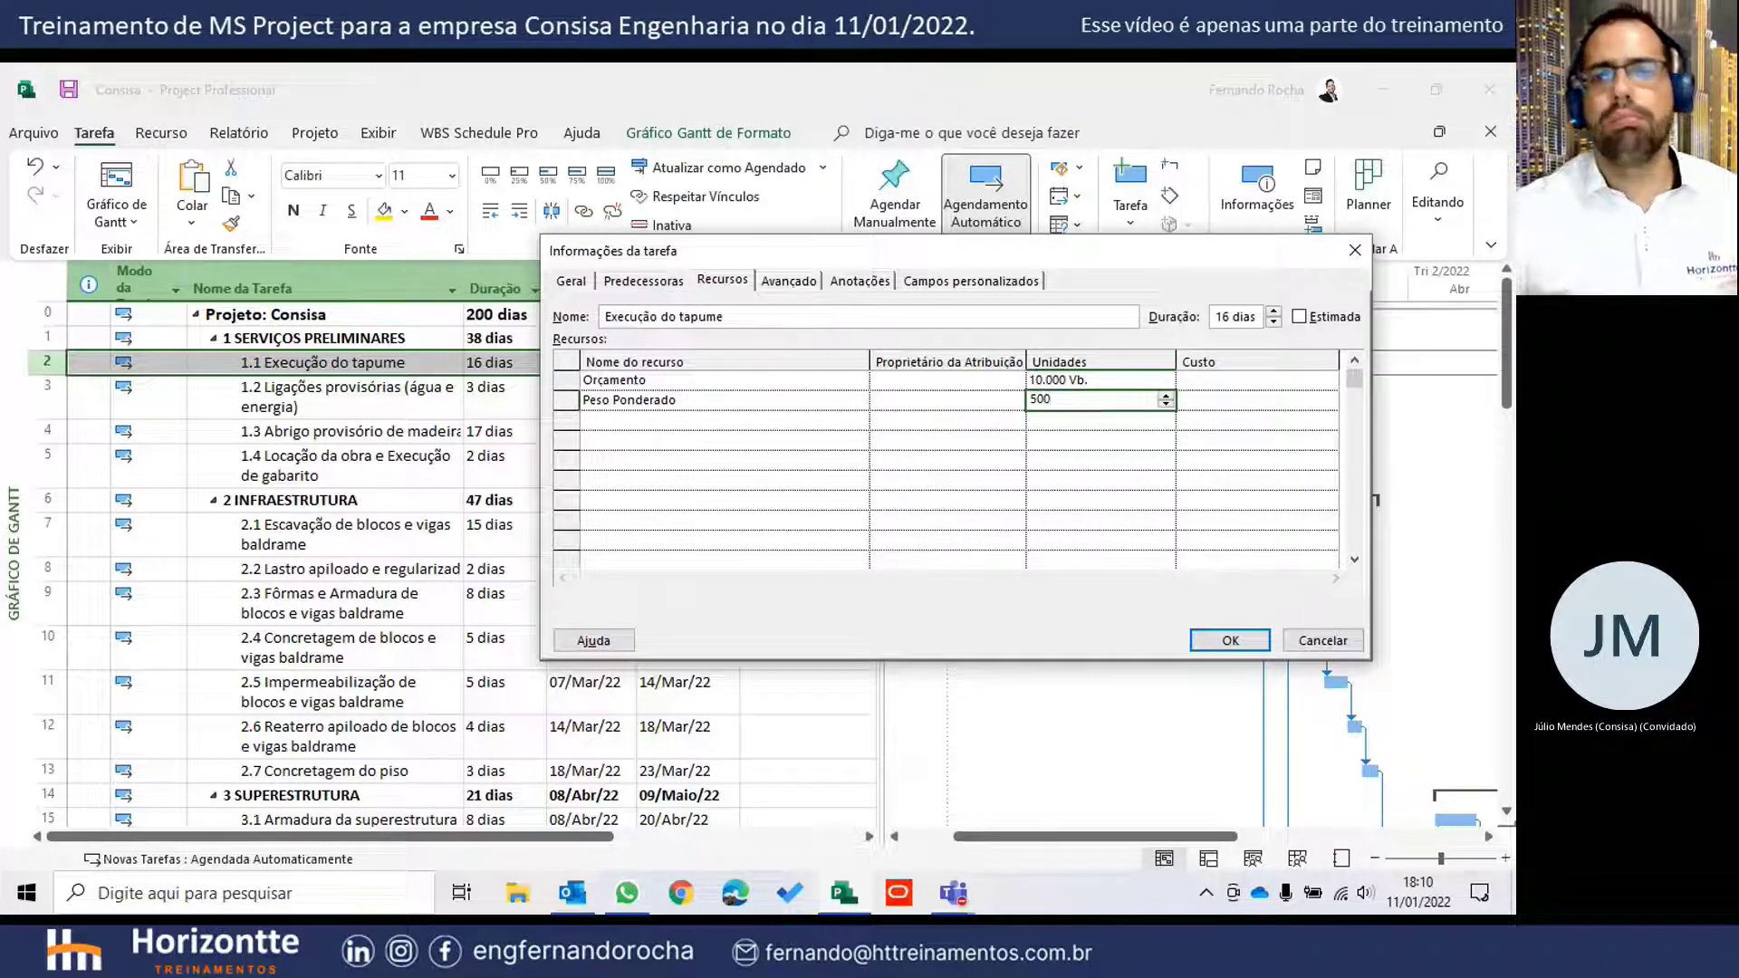
{"action": "left_click", "coordinate": [1078, 462]}
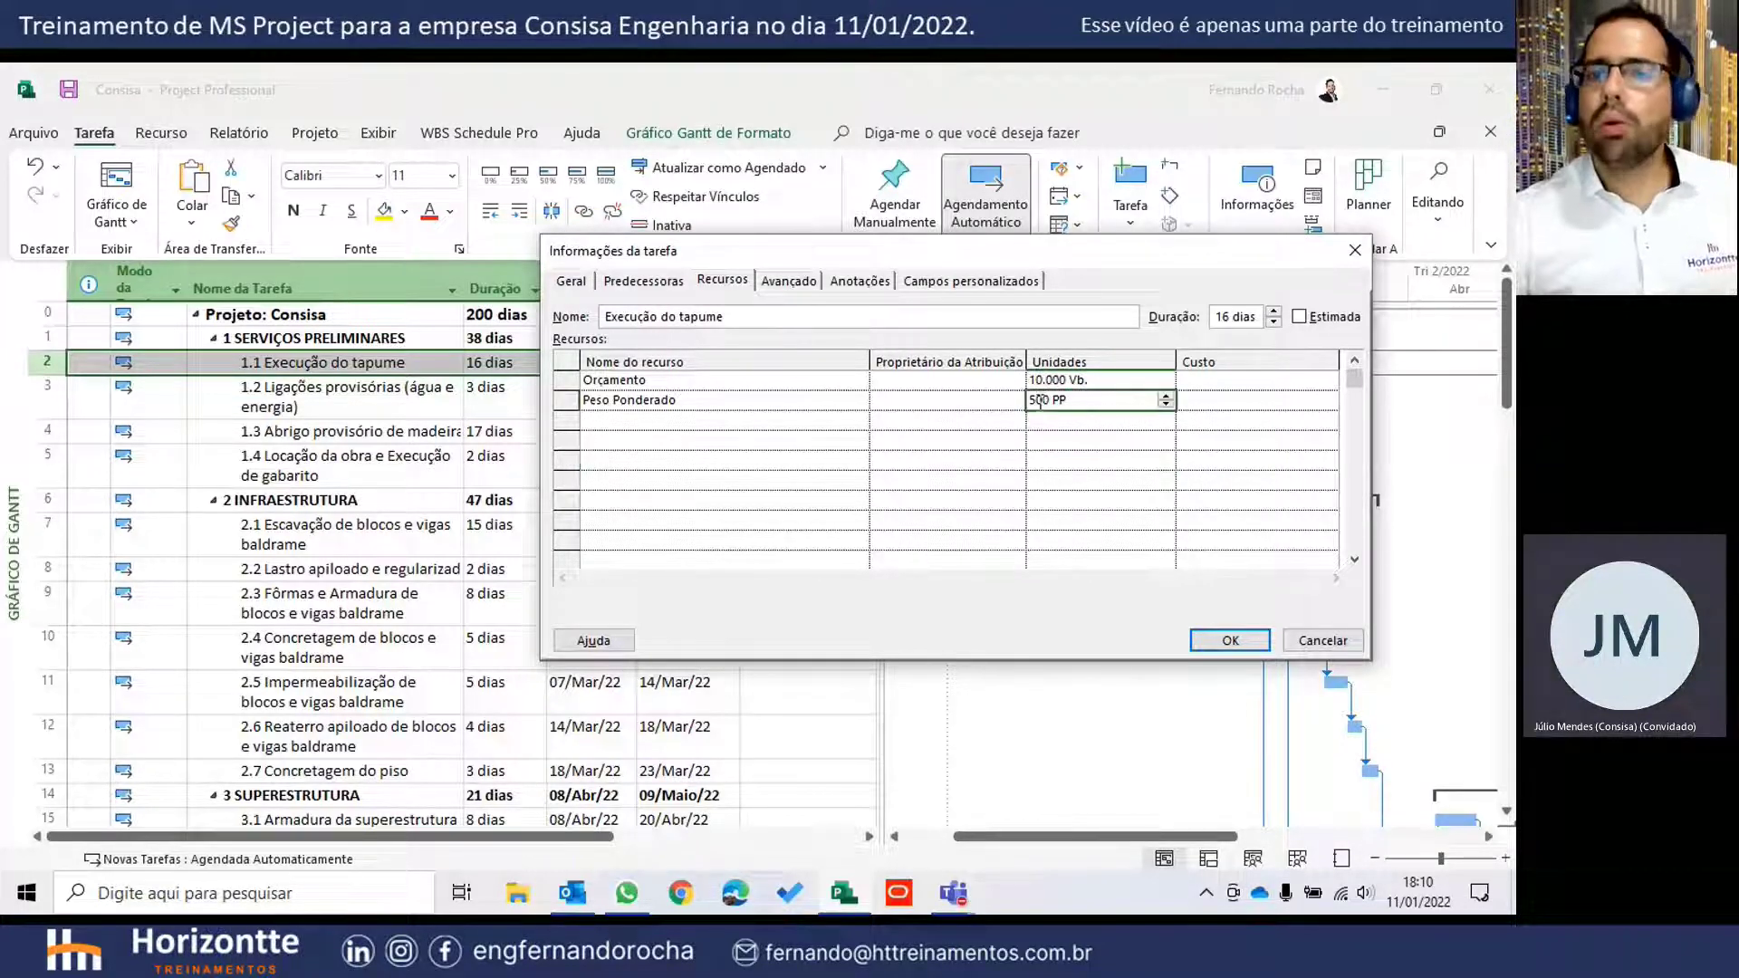
{"action": "left_click", "coordinate": [1254, 639]}
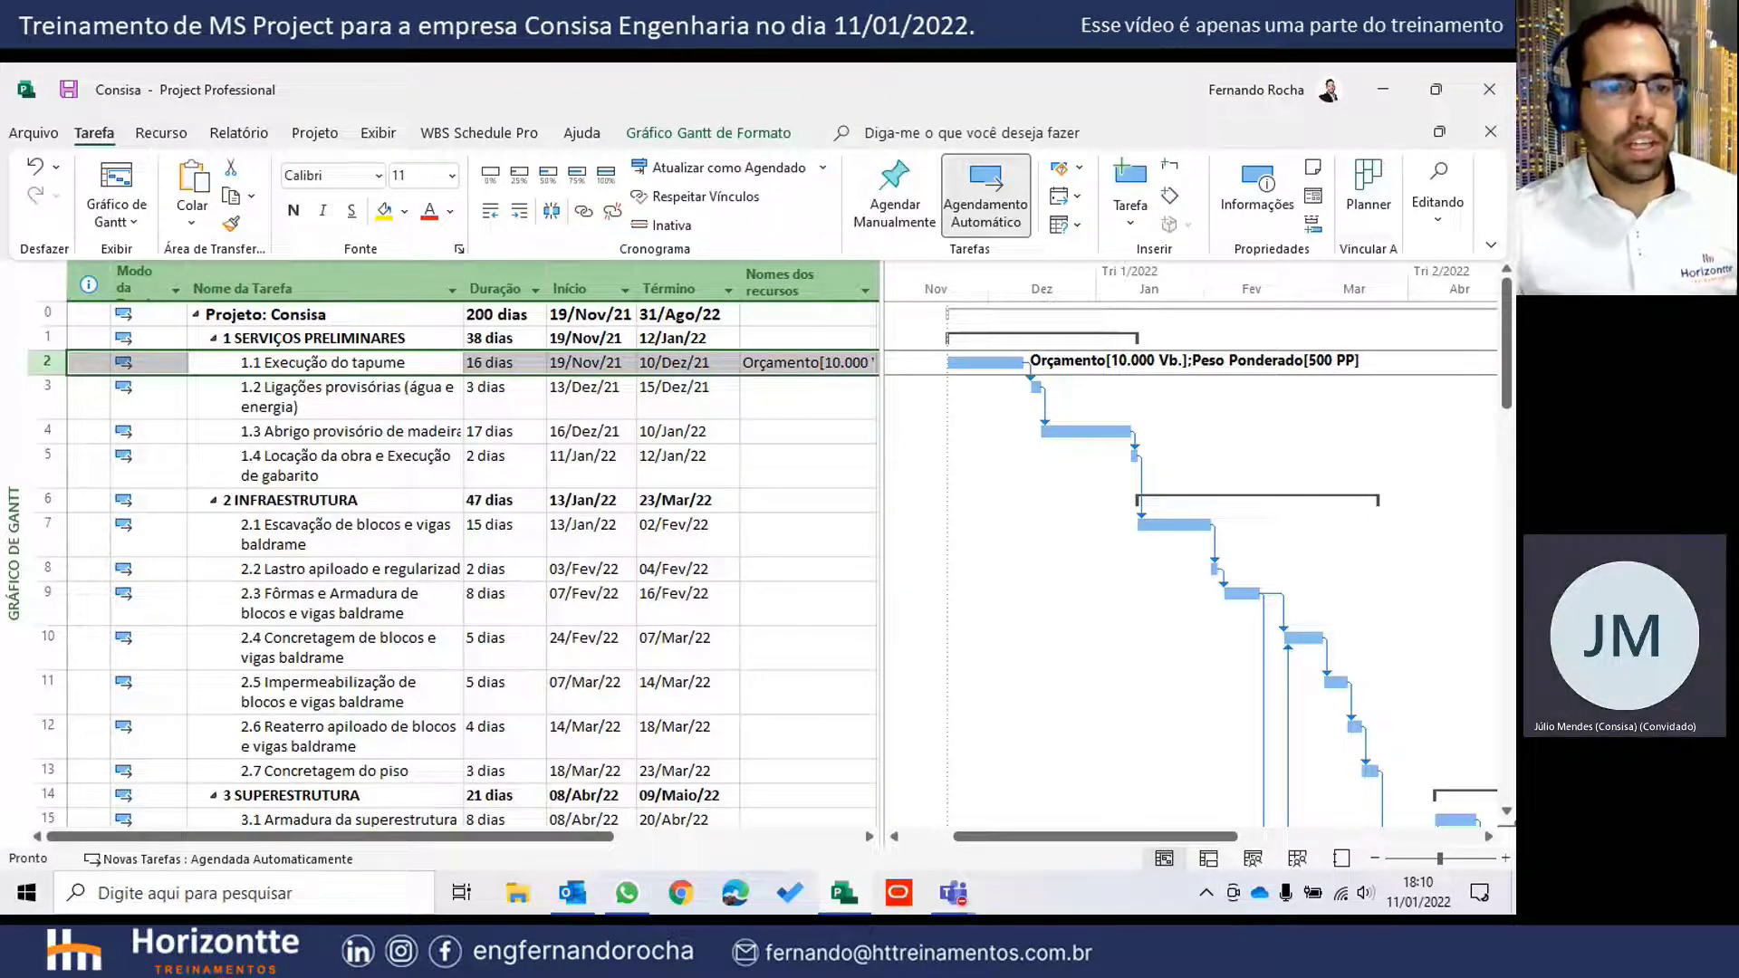
- Try assigning Orçamento and Peso Ponderado to task 1.2 Ligações provisórias, and close its task information without applying
{"action": "double_click", "coordinate": [340, 403]}
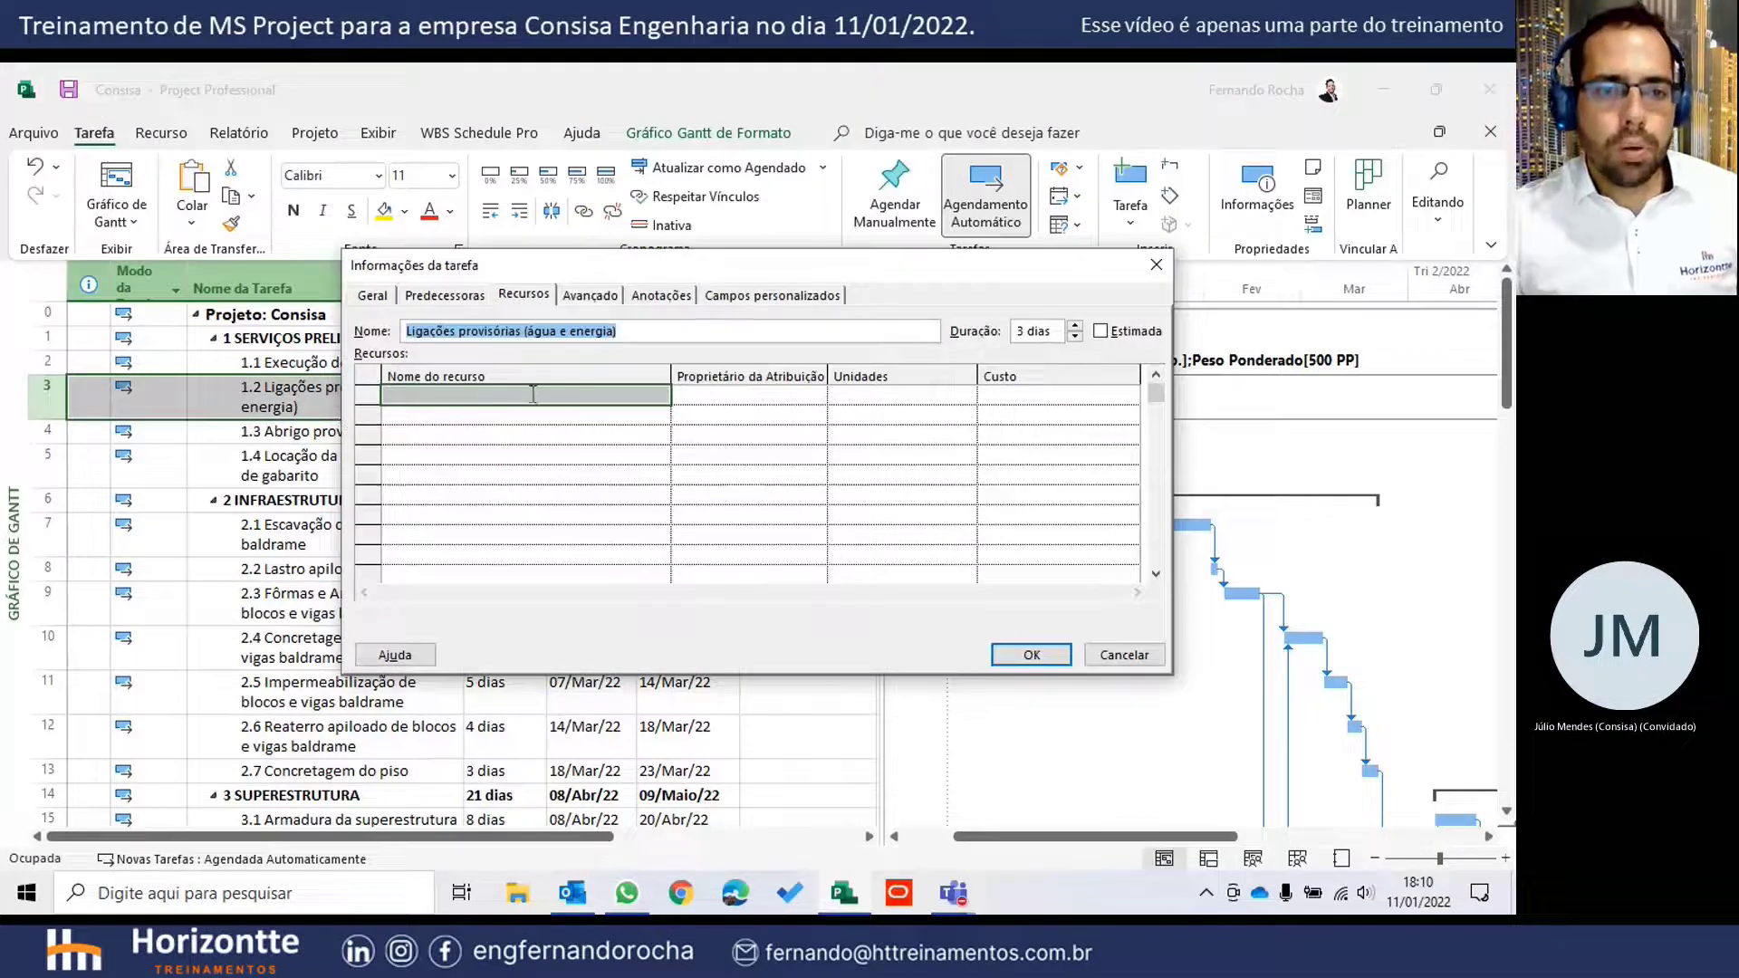
{"action": "left_click", "coordinate": [554, 396]}
{"action": "left_click", "coordinate": [661, 397]}
{"action": "left_click", "coordinate": [612, 411]}
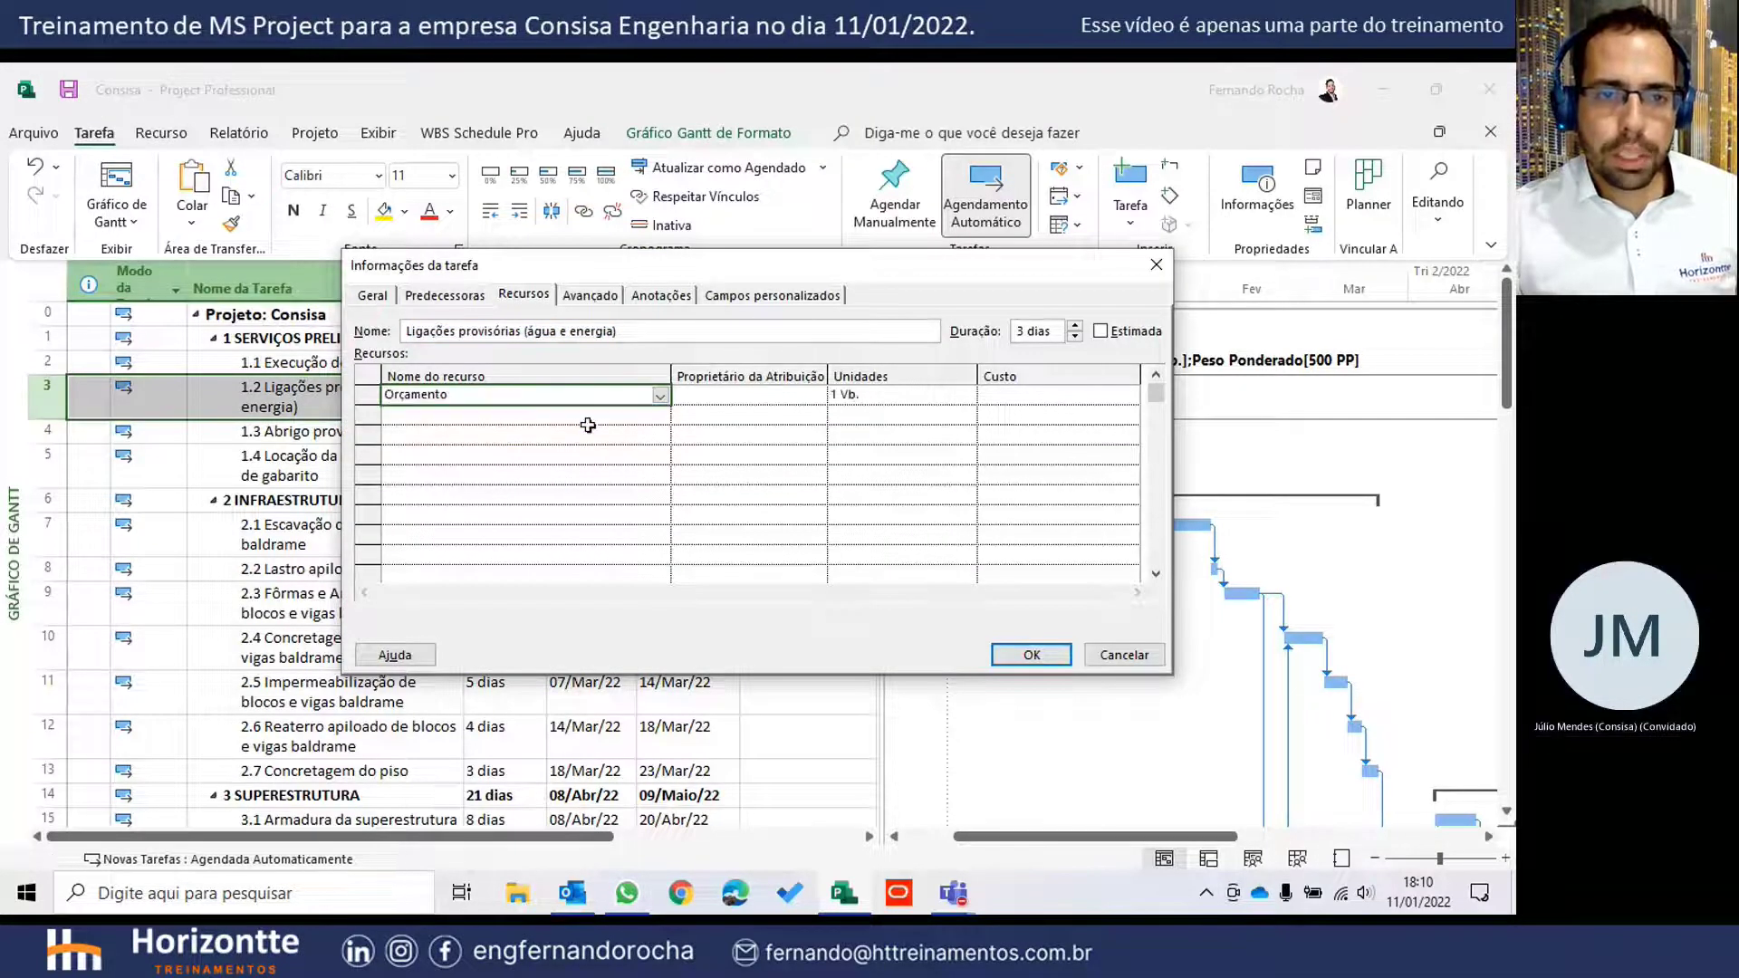
{"action": "left_click", "coordinate": [591, 417]}
{"action": "left_click", "coordinate": [661, 415]}
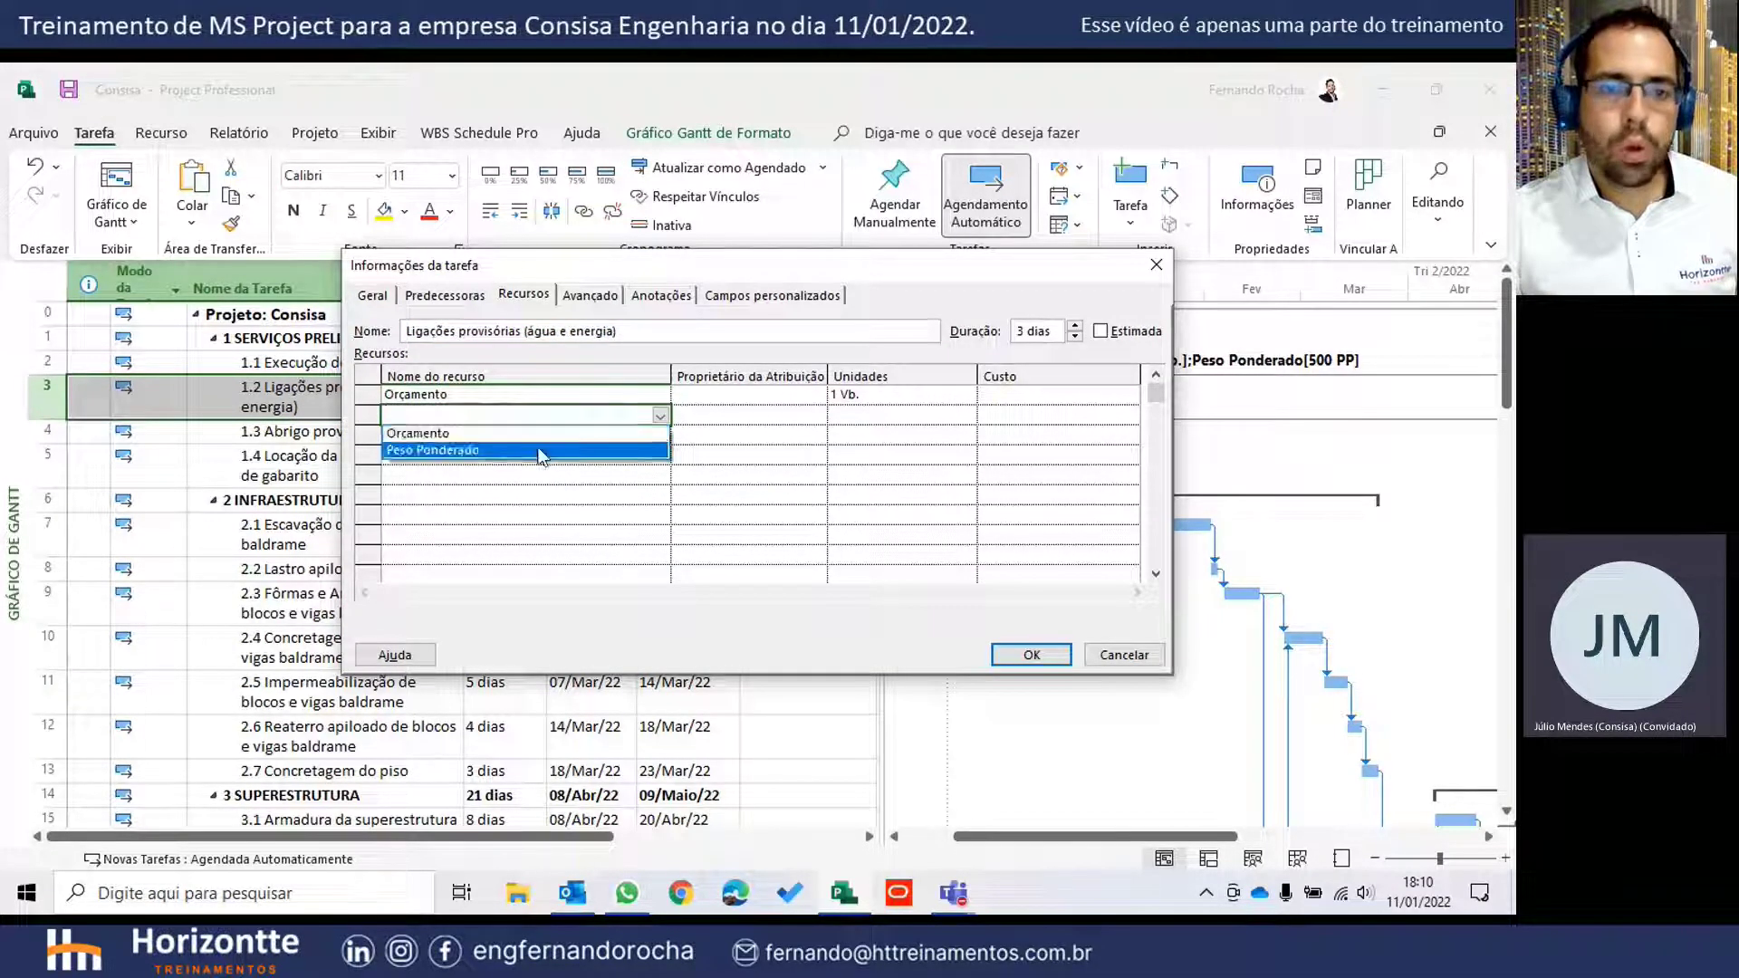
{"action": "left_click", "coordinate": [544, 450]}
{"action": "left_click", "coordinate": [844, 403]}
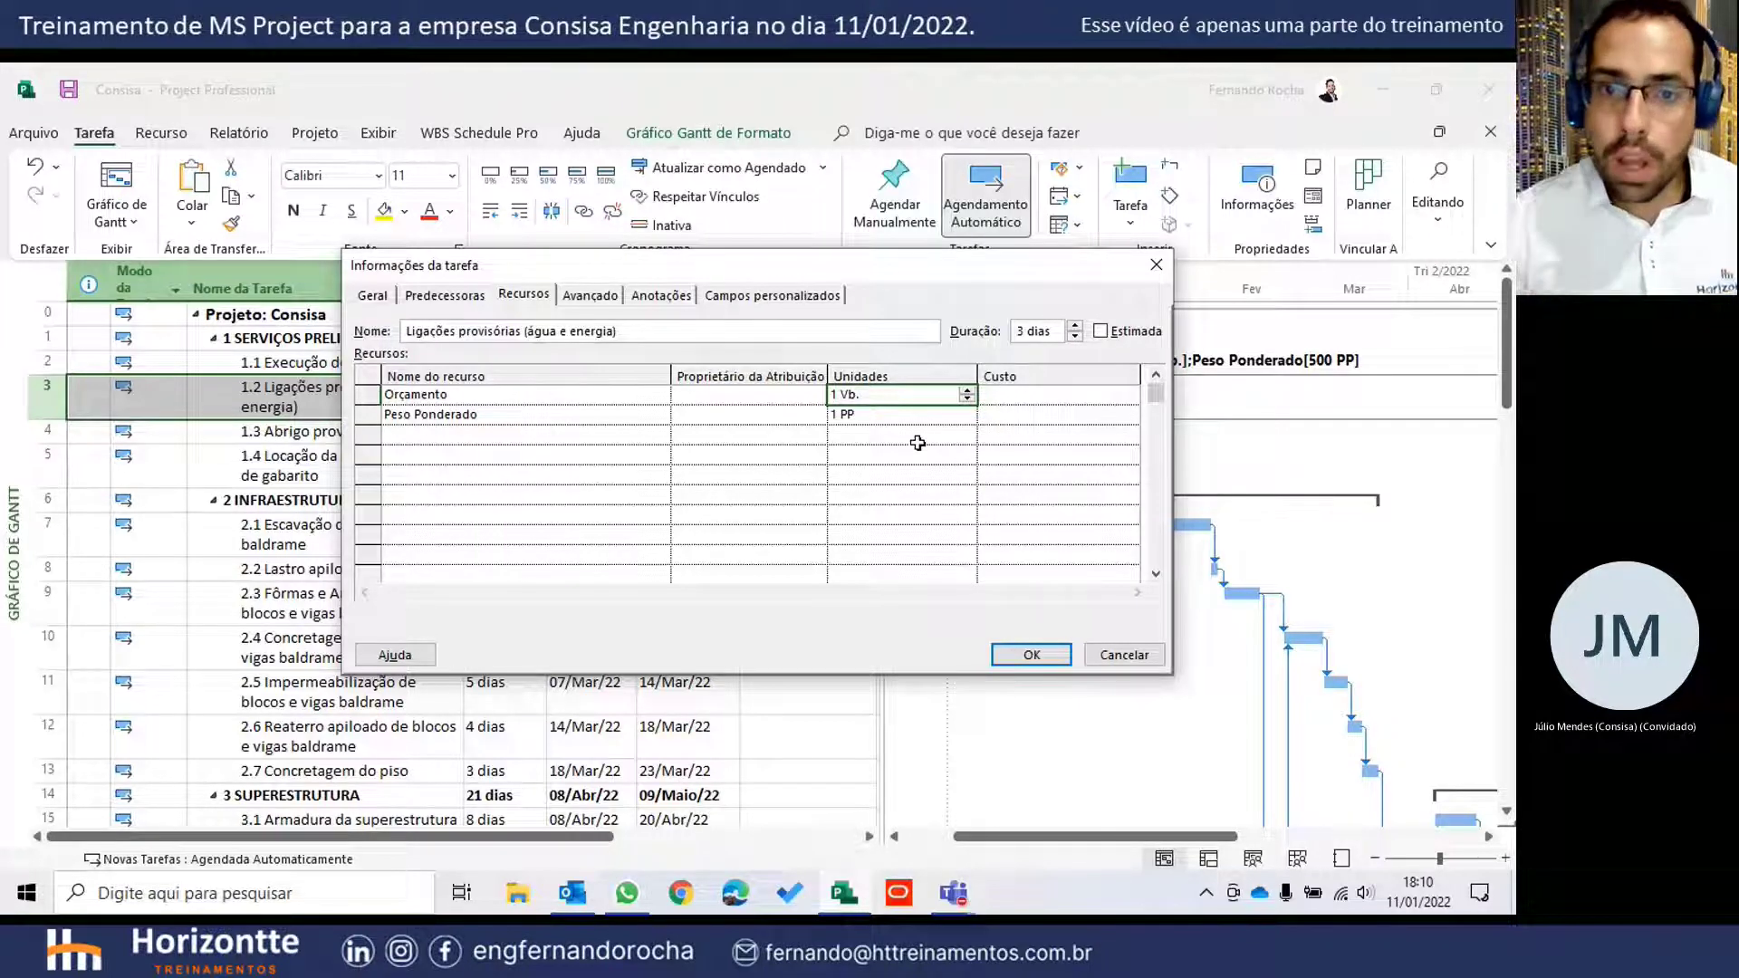
{"action": "left_click", "coordinate": [1156, 264]}
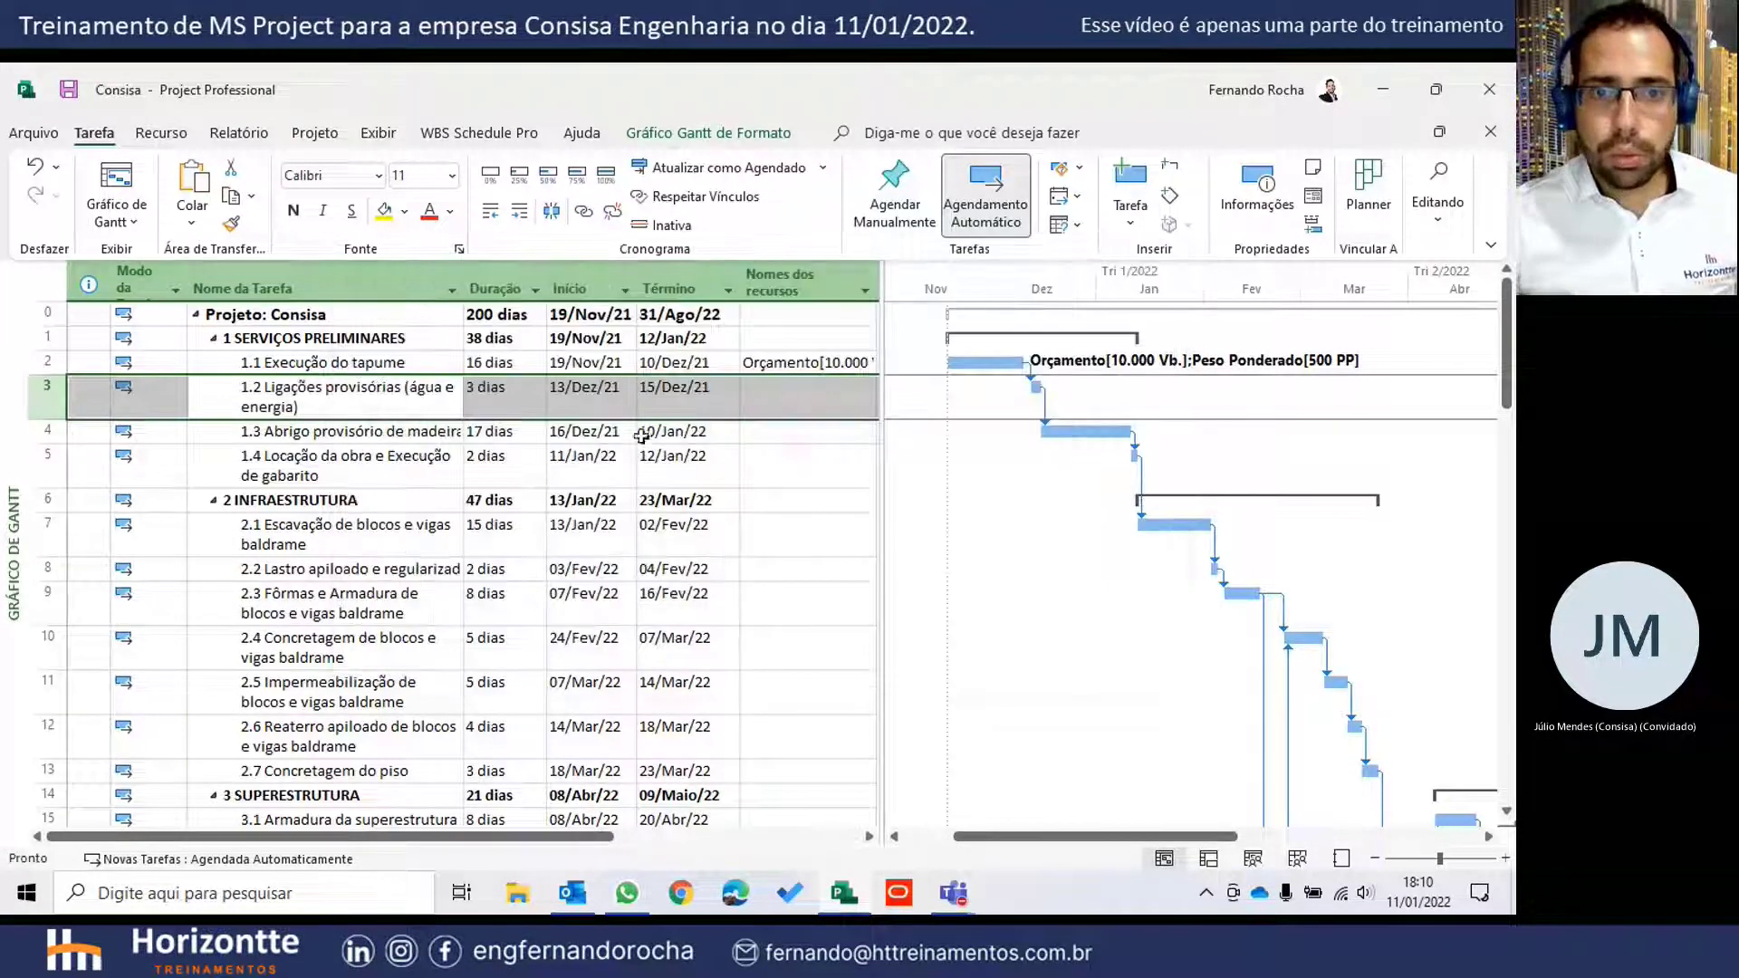
- Enlarge the task table area and widen the Nomes dos recursos column to fit the full resource assignment text of Execução do tapume
{"action": "left_click_drag", "start_coordinate": [877, 390], "coordinate": [1033, 351]}
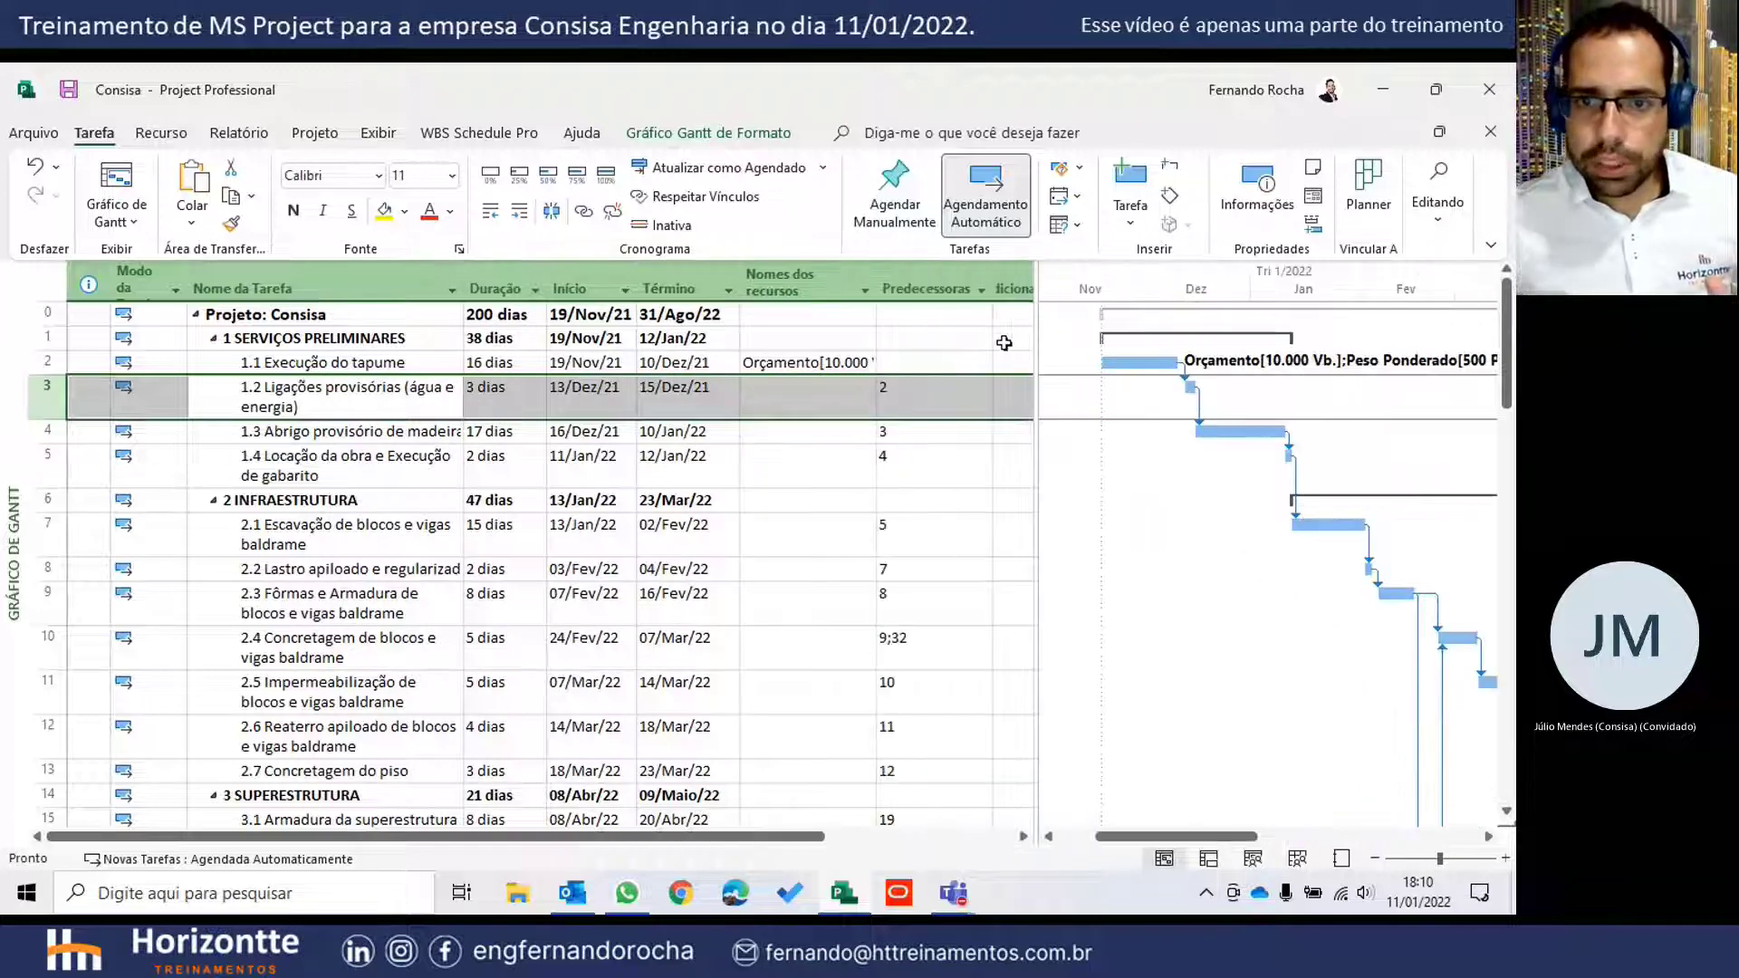
{"action": "left_click_drag", "start_coordinate": [877, 288], "coordinate": [1031, 288]}
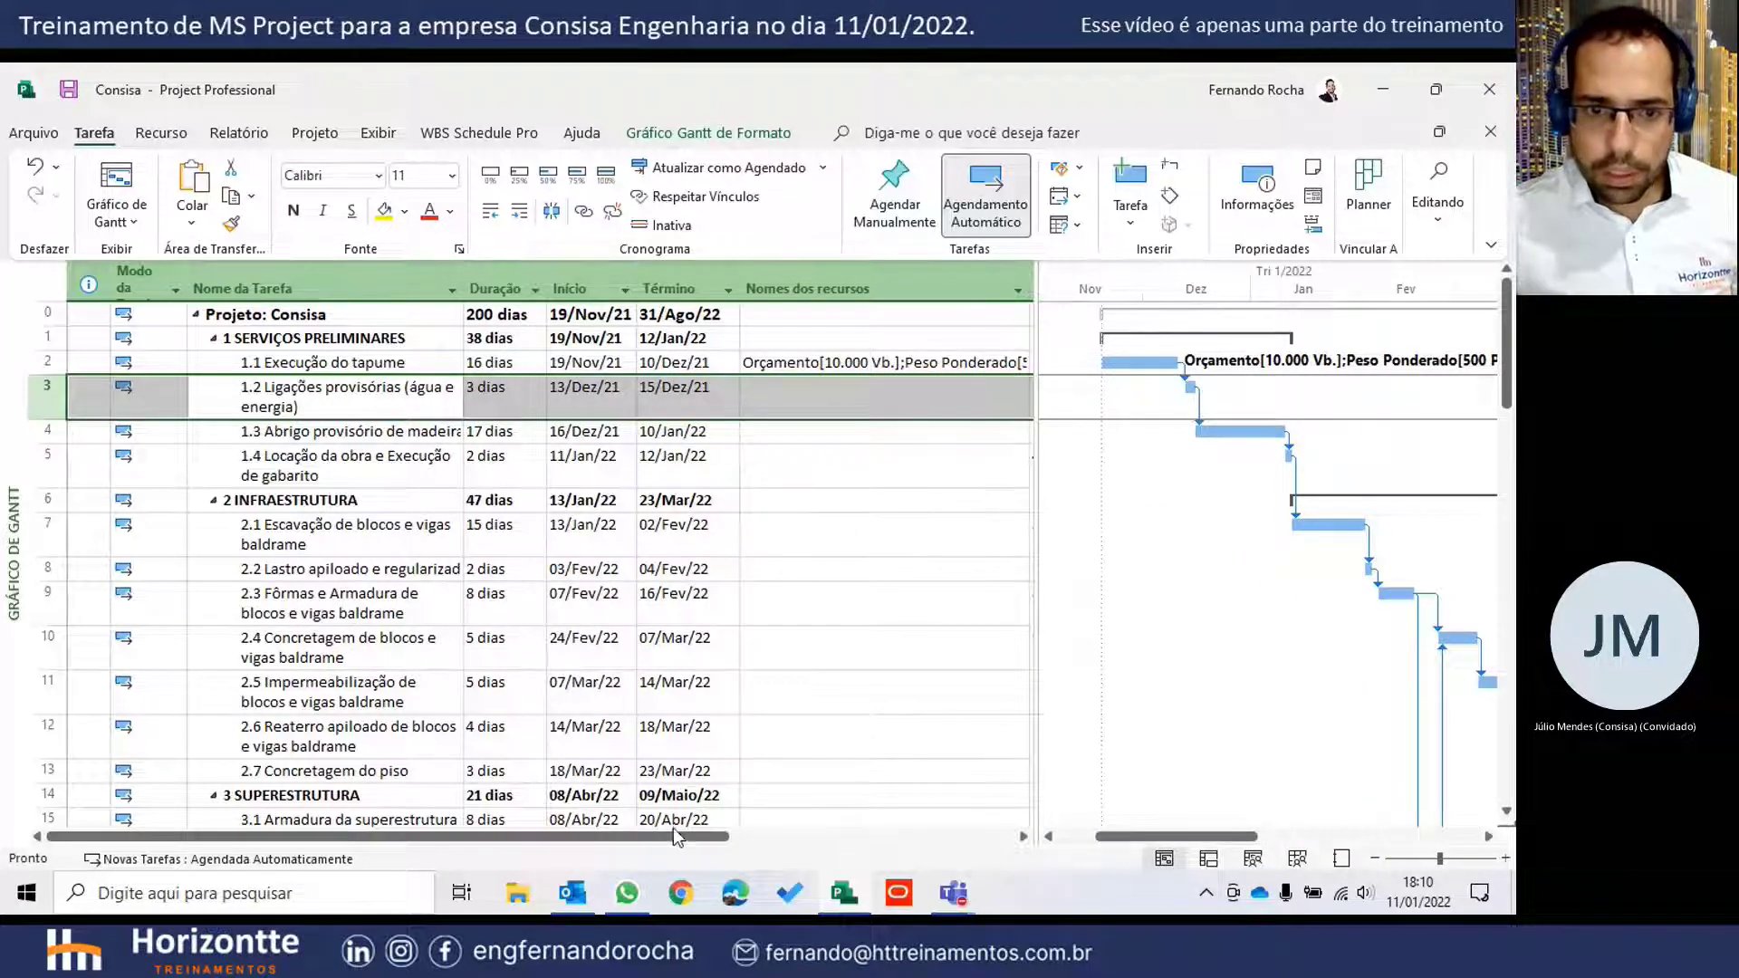
{"action": "left_click_drag", "start_coordinate": [1040, 356], "coordinate": [1275, 355]}
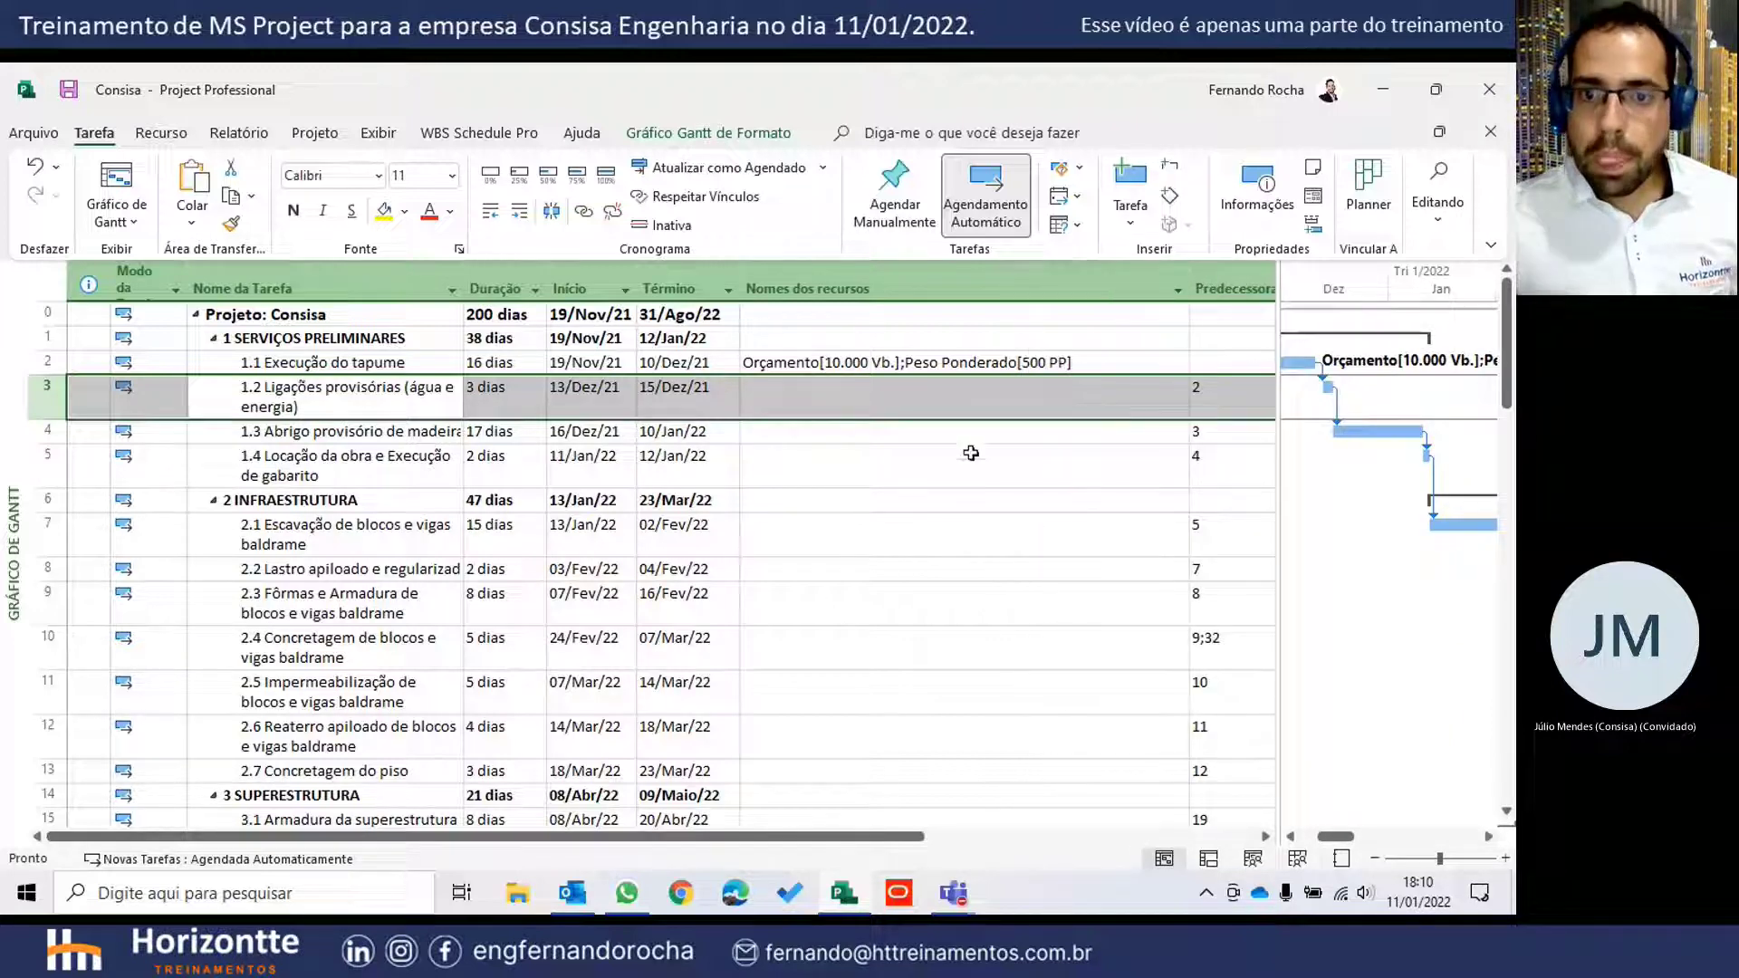
{"action": "left_click", "coordinate": [966, 363]}
{"action": "left_click_drag", "start_coordinate": [1187, 288], "coordinate": [1109, 288]}
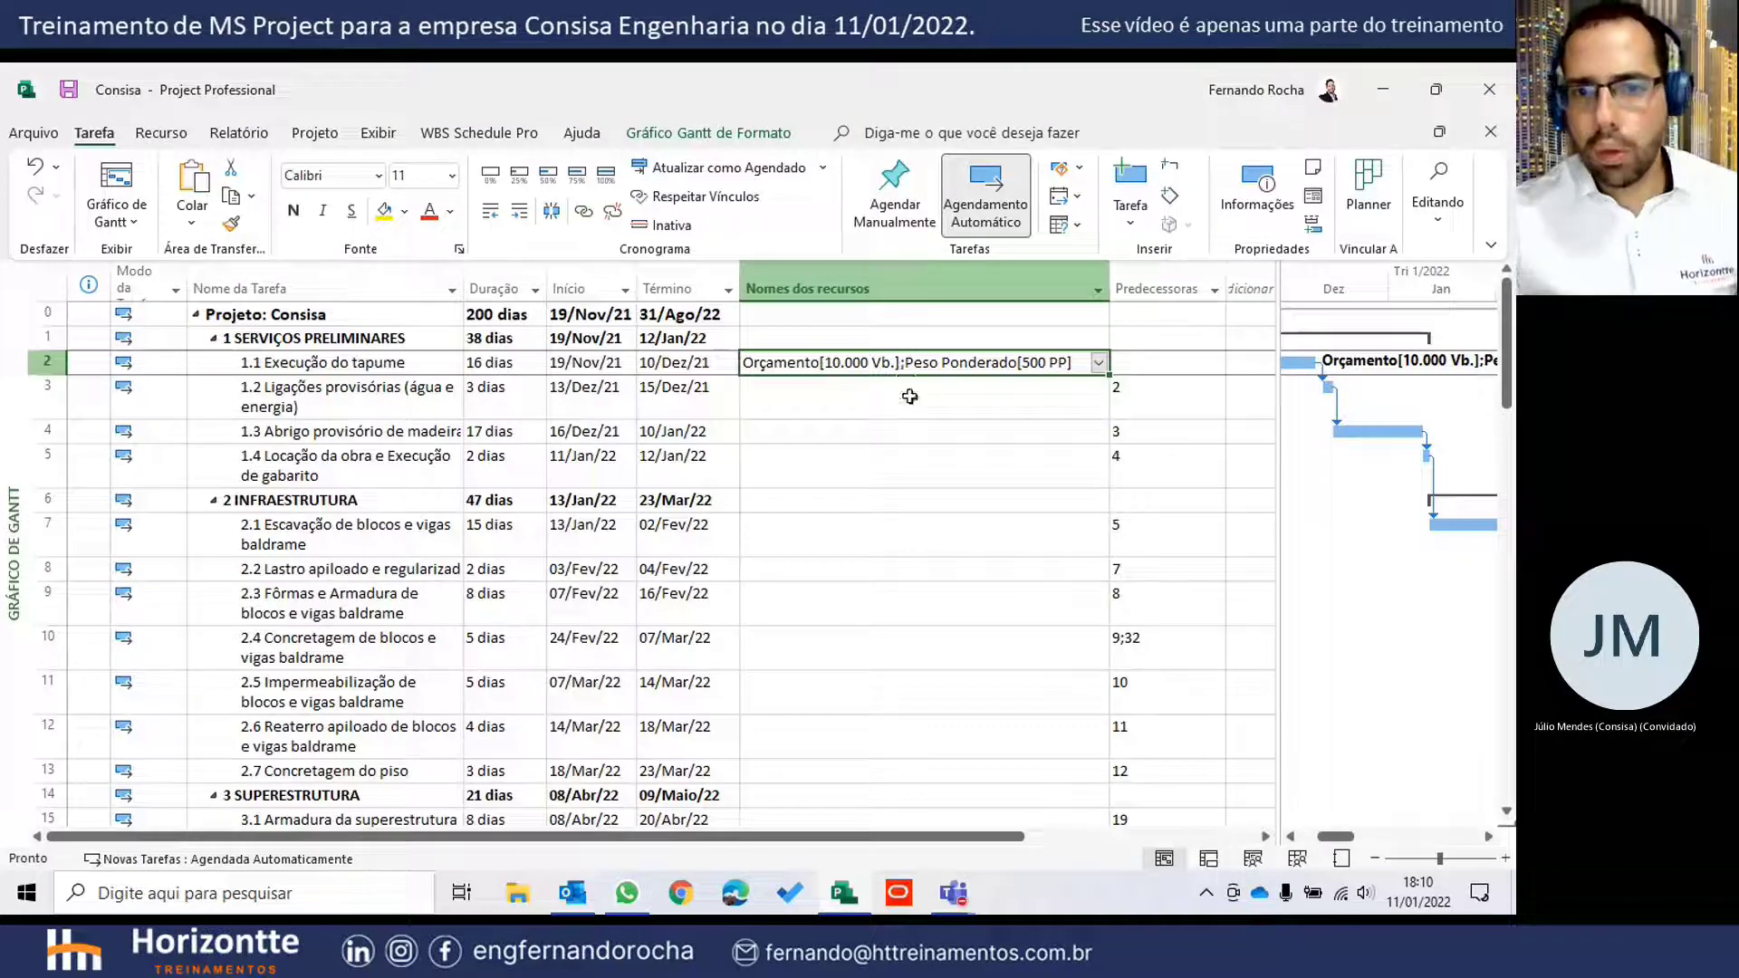
{"action": "double_click", "coordinate": [936, 362]}
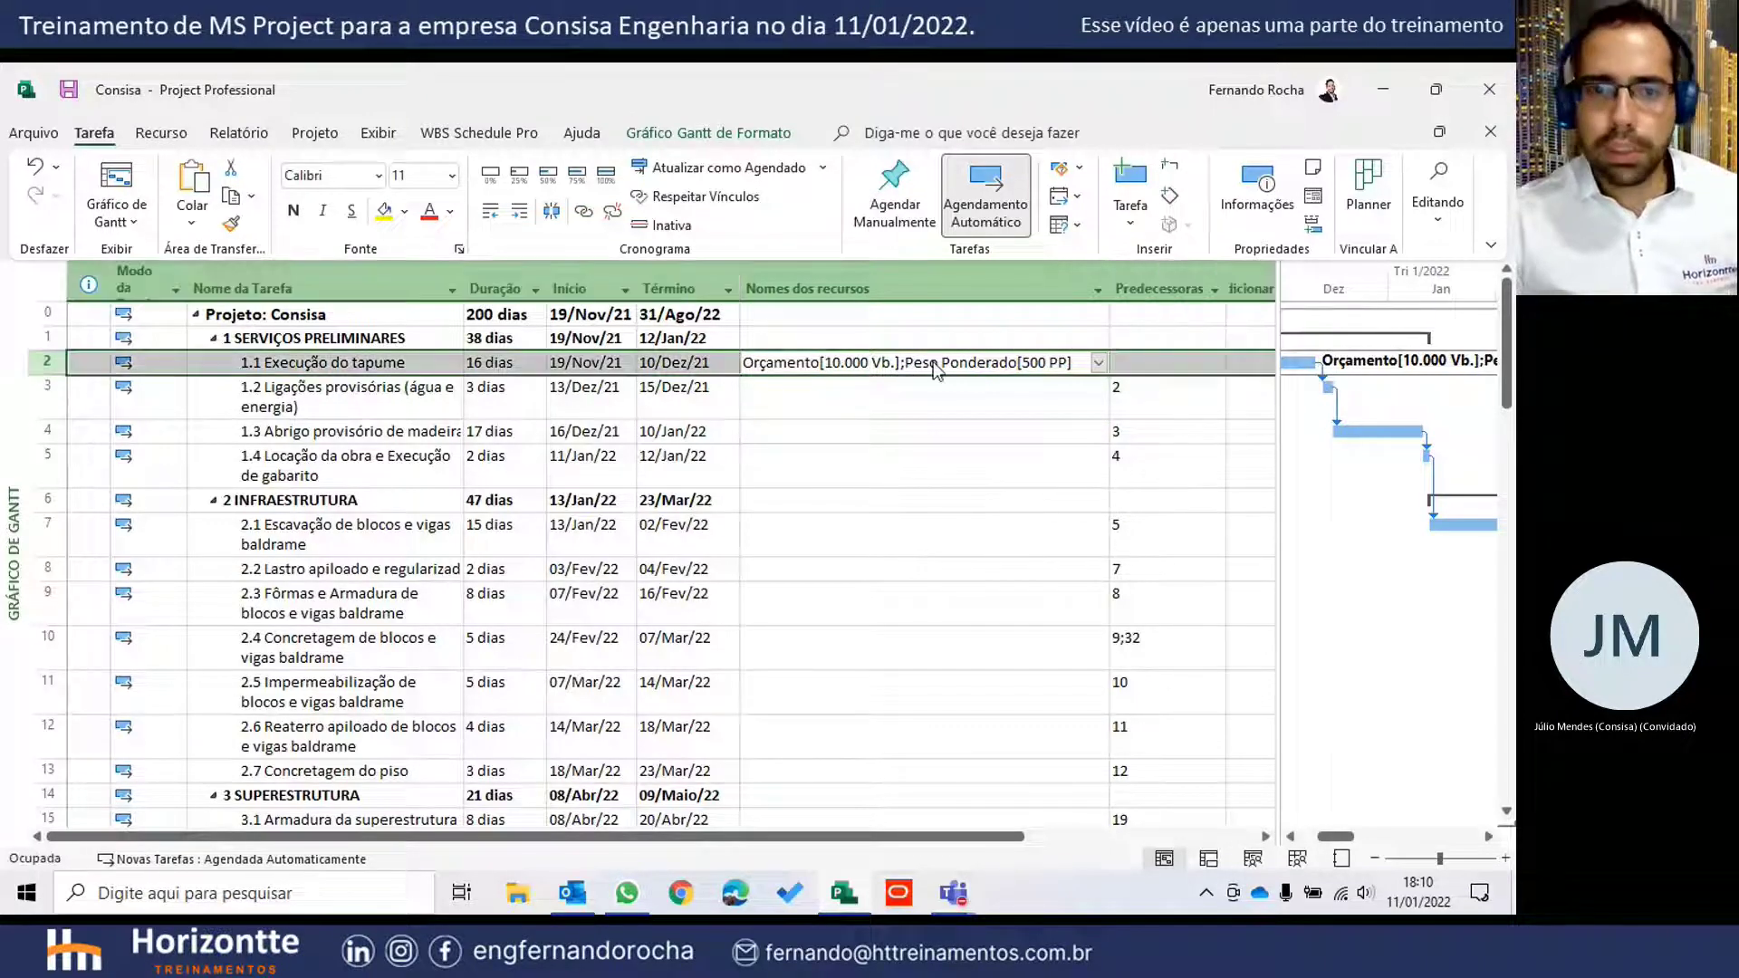
{"action": "left_click", "coordinate": [1159, 265]}
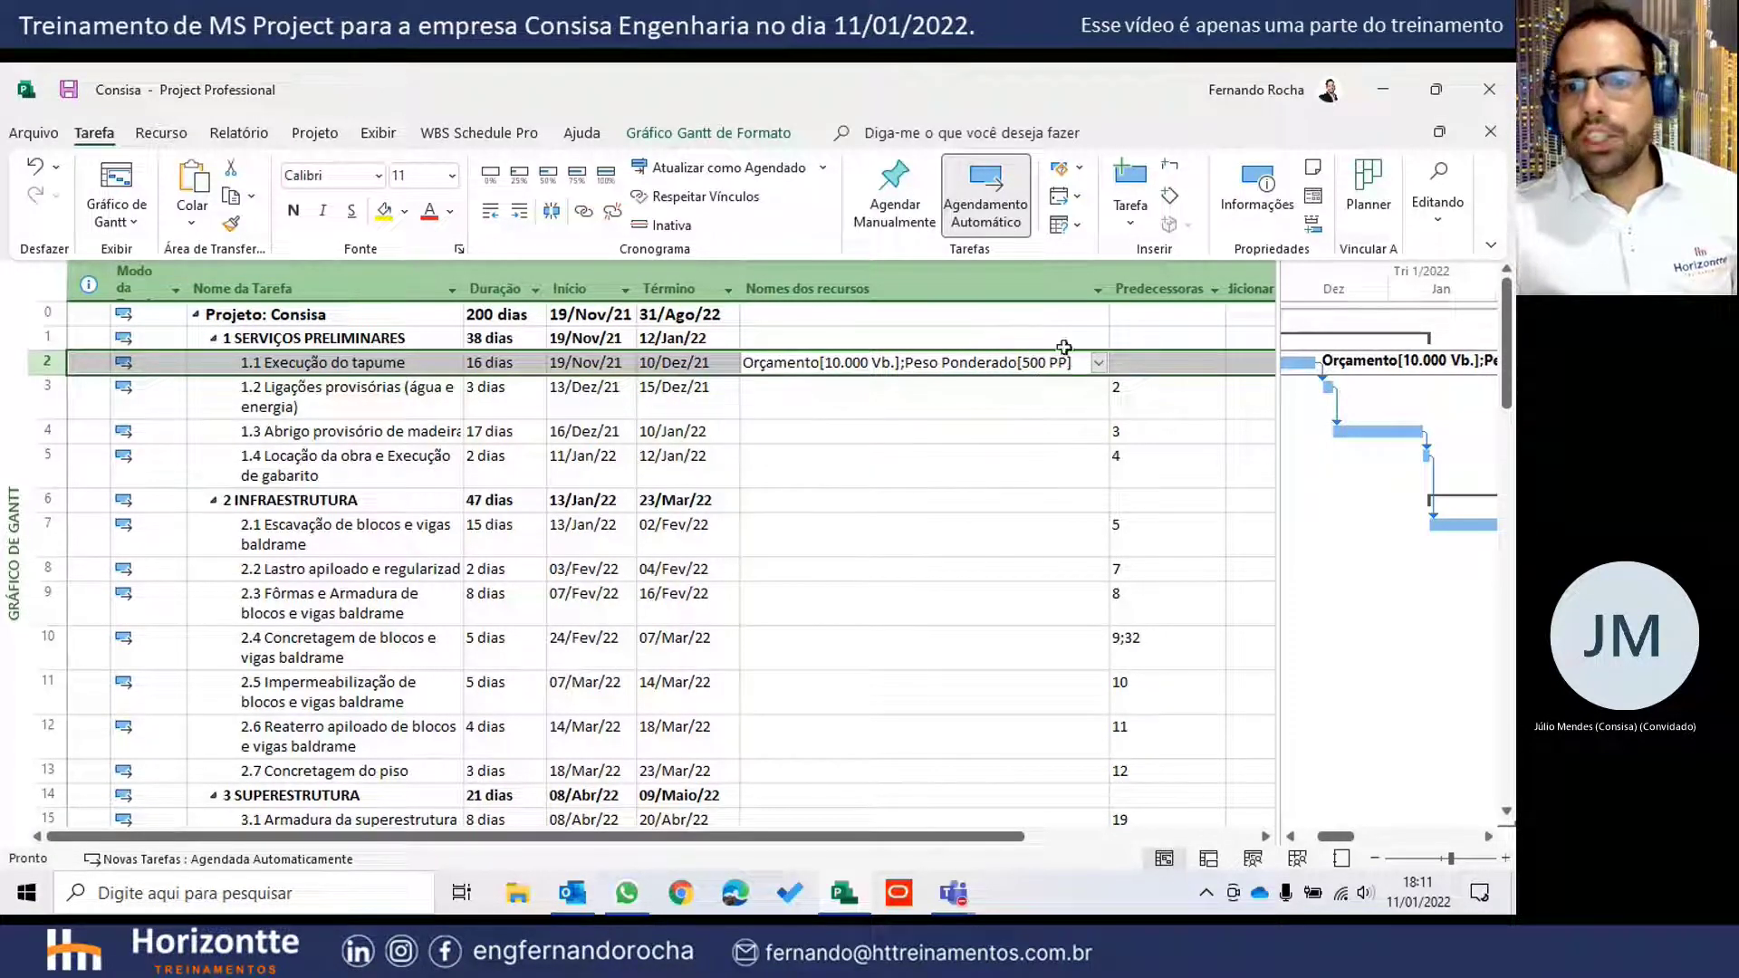
{"action": "left_click", "coordinate": [1013, 370]}
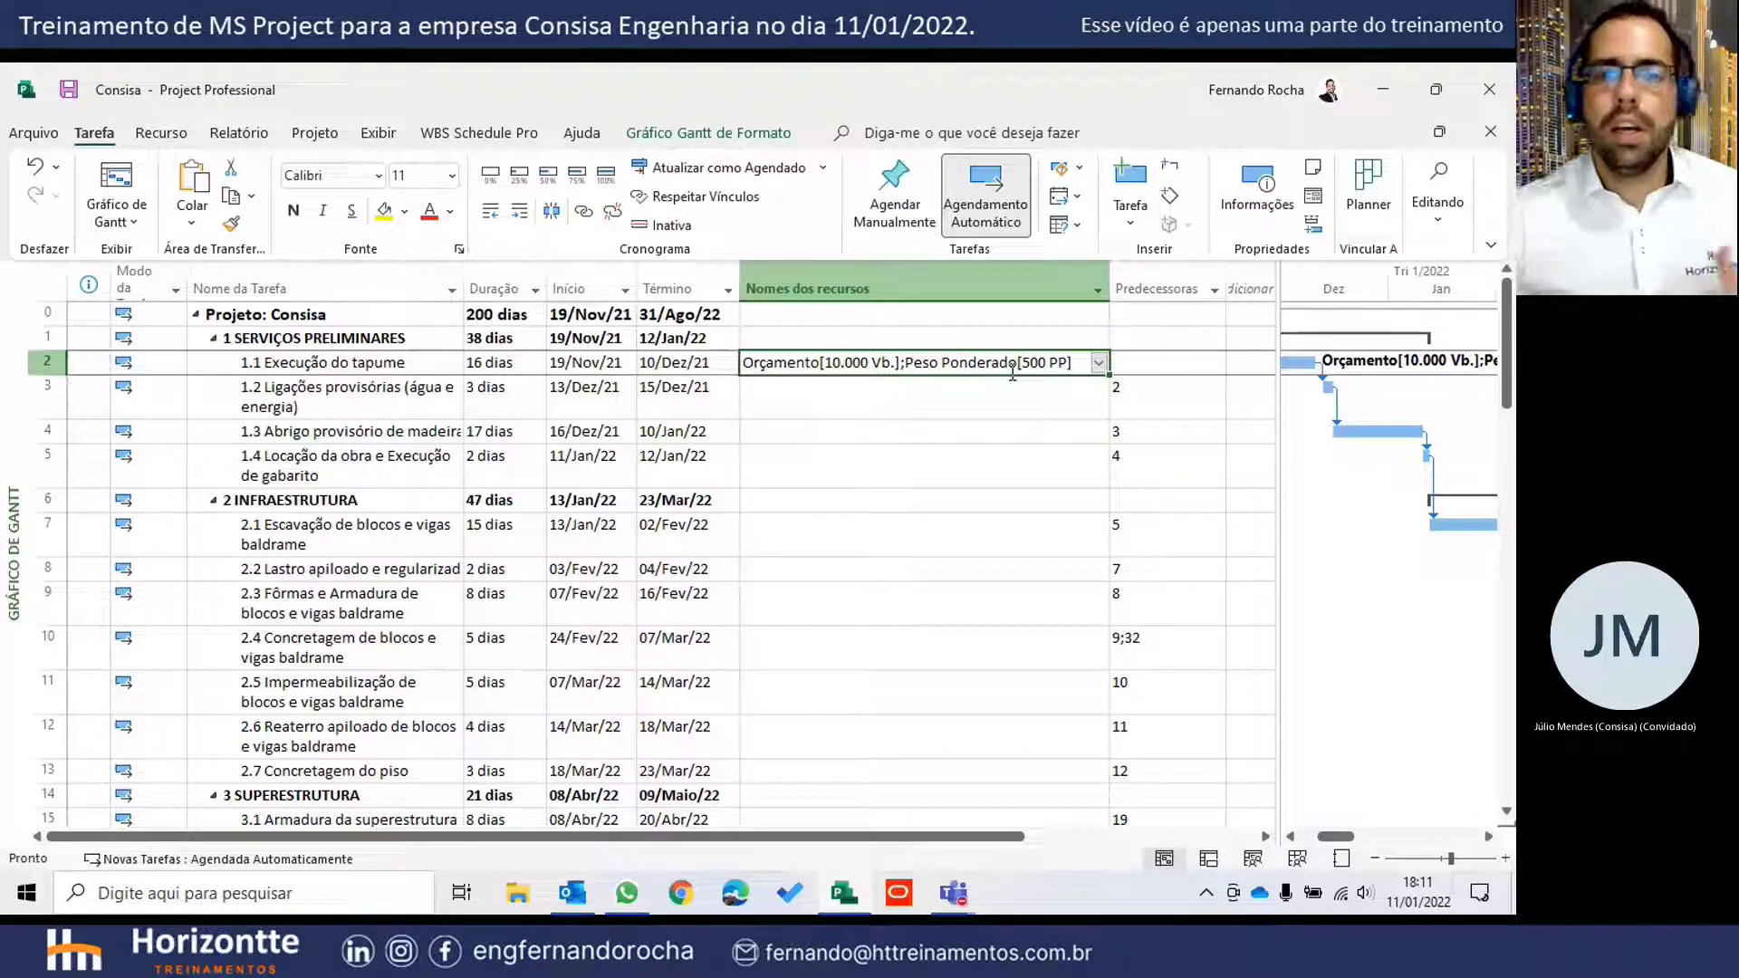
{"action": "left_click", "coordinate": [996, 415]}
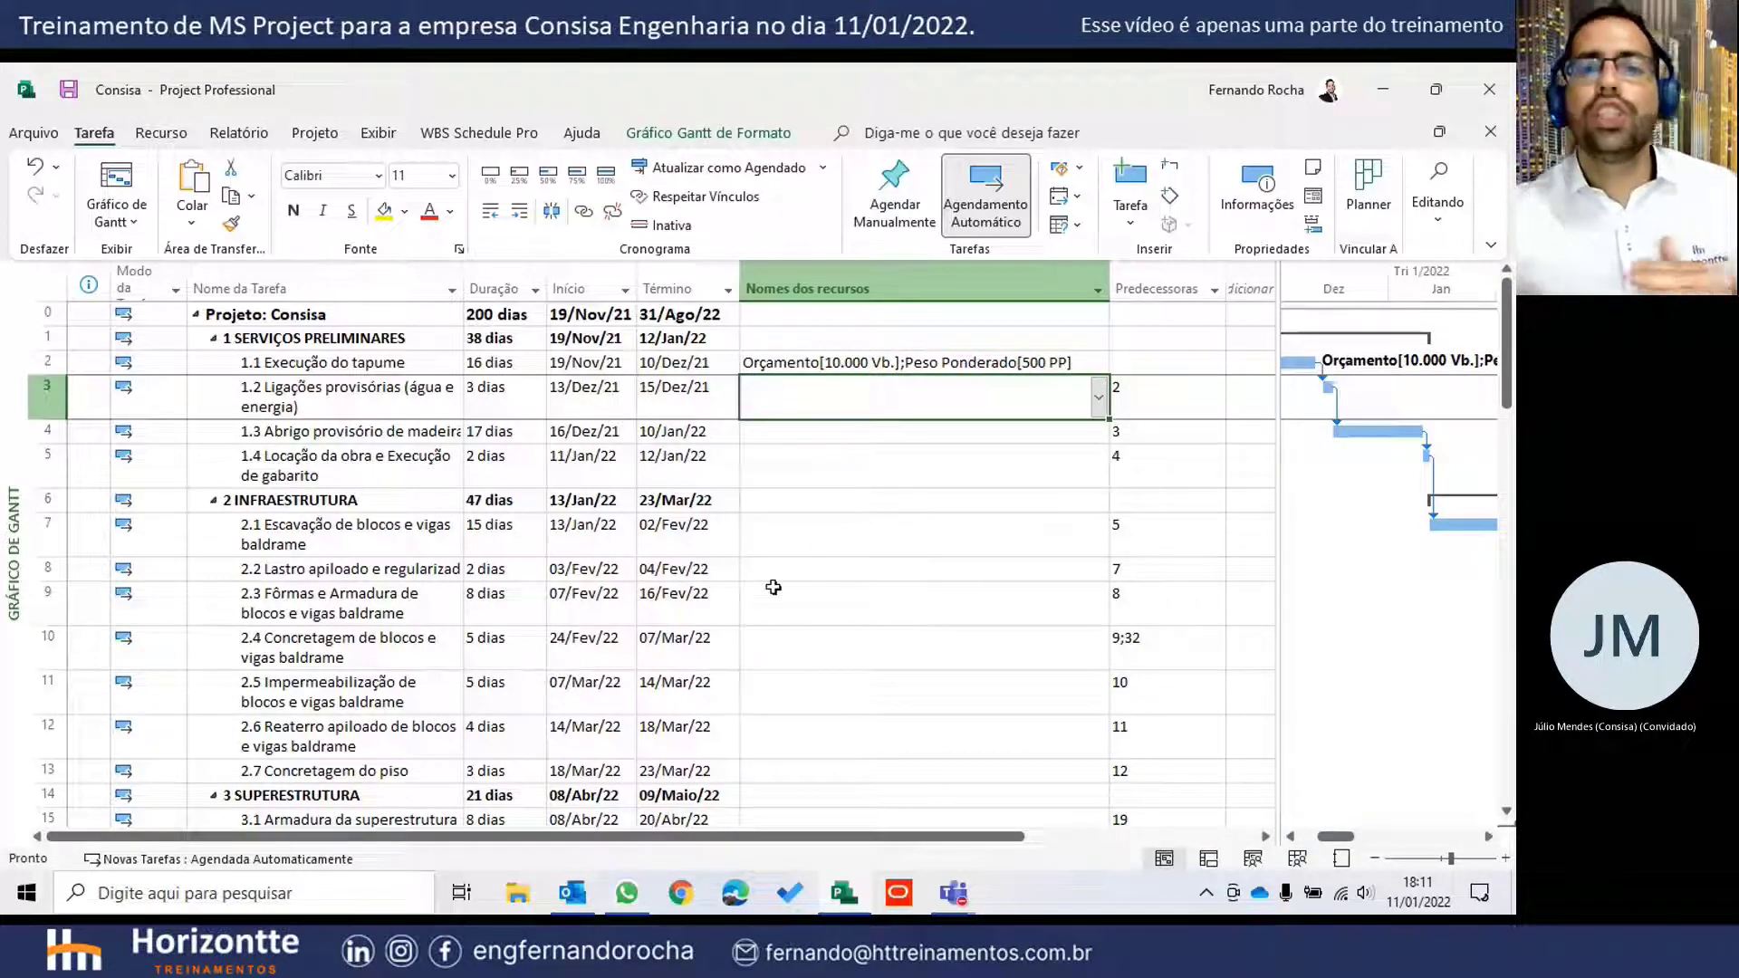
{"action": "left_click", "coordinate": [849, 364]}
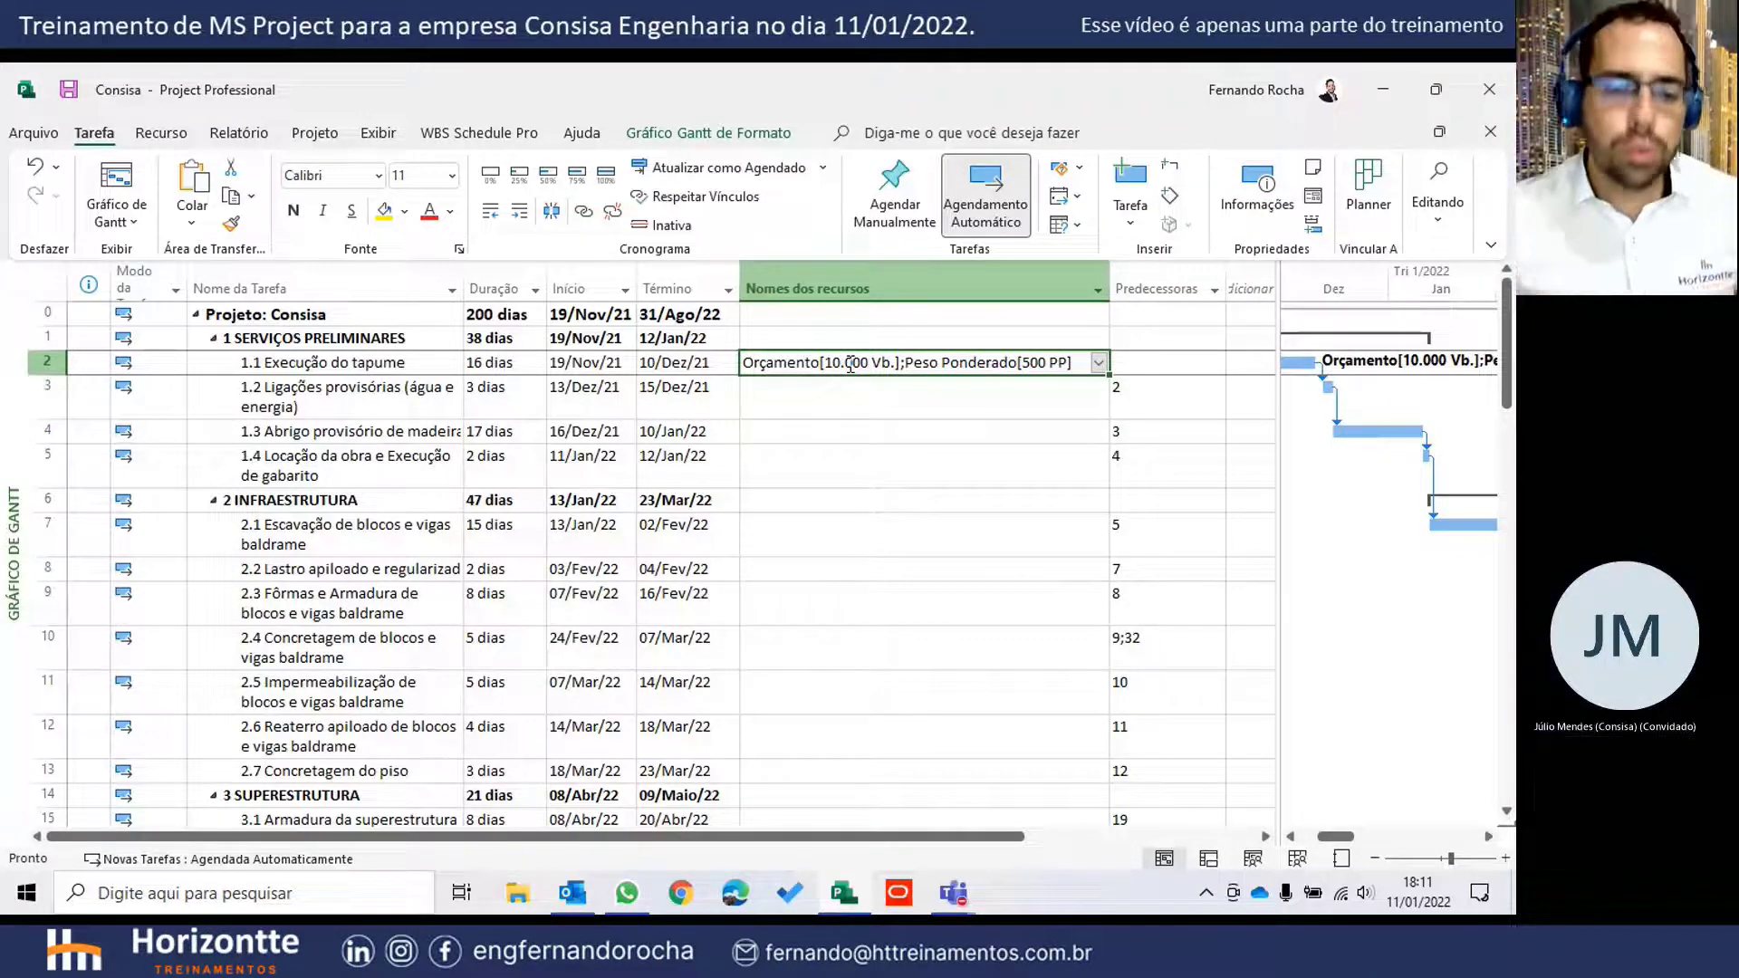
- Open Excel and create a blank workbook
{"action": "left_click", "coordinate": [26, 894]}
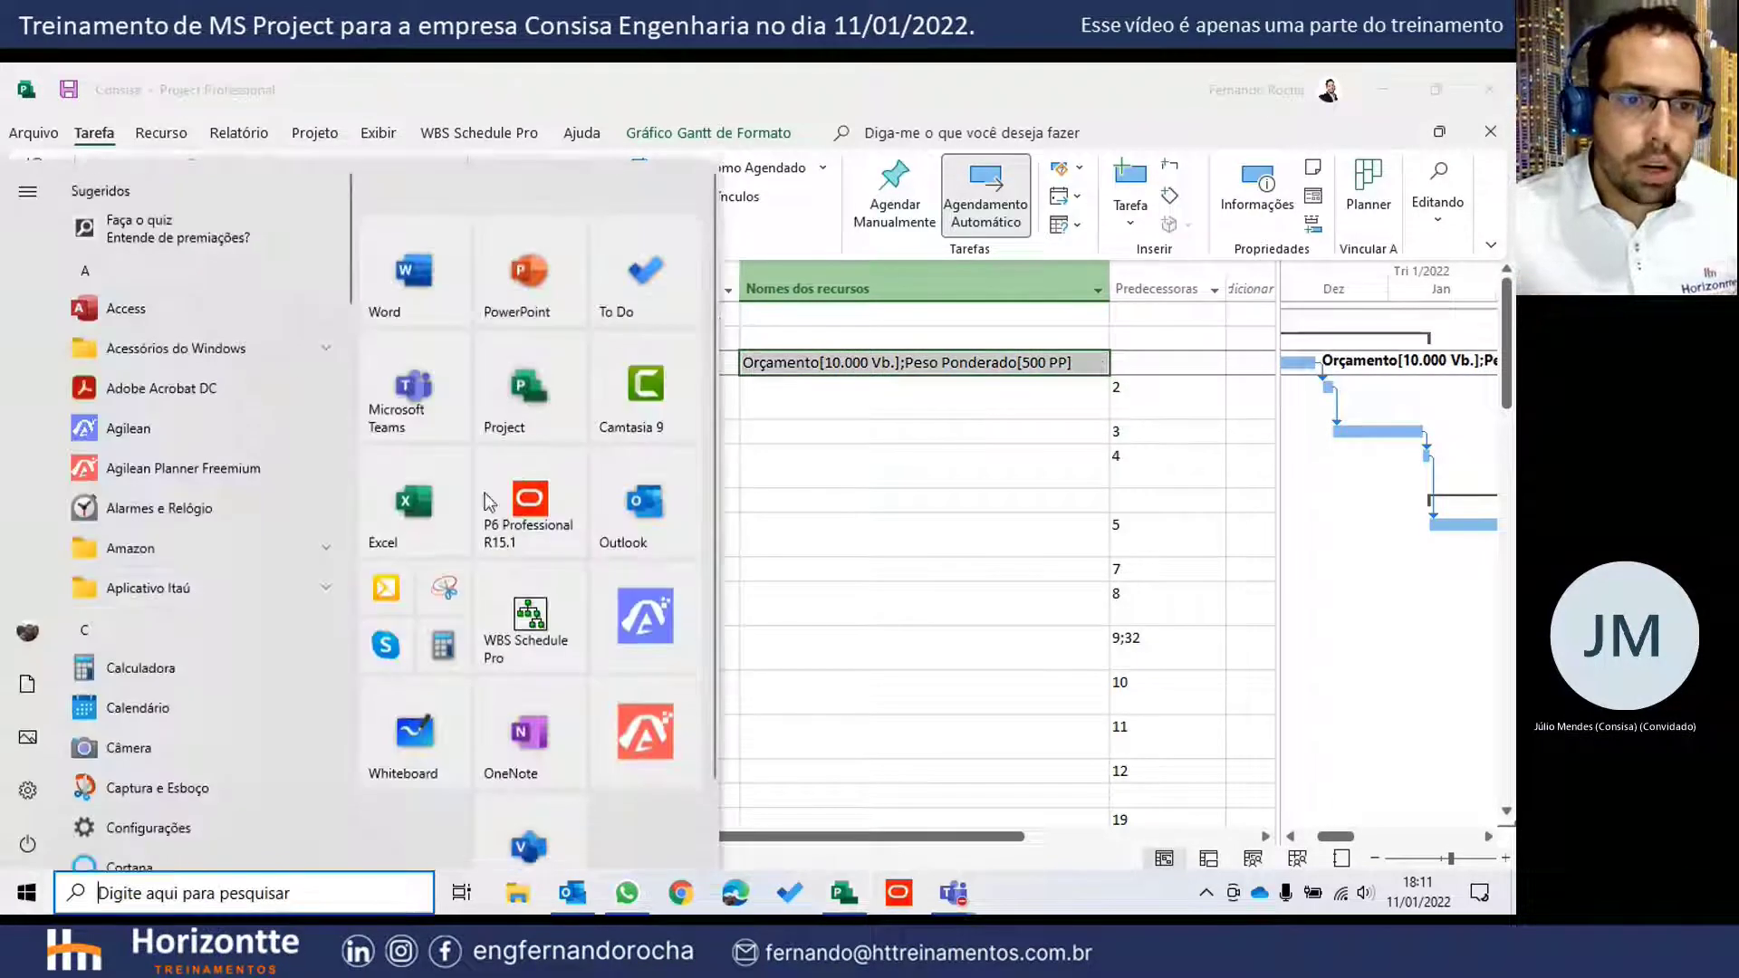
{"action": "left_click", "coordinate": [412, 503]}
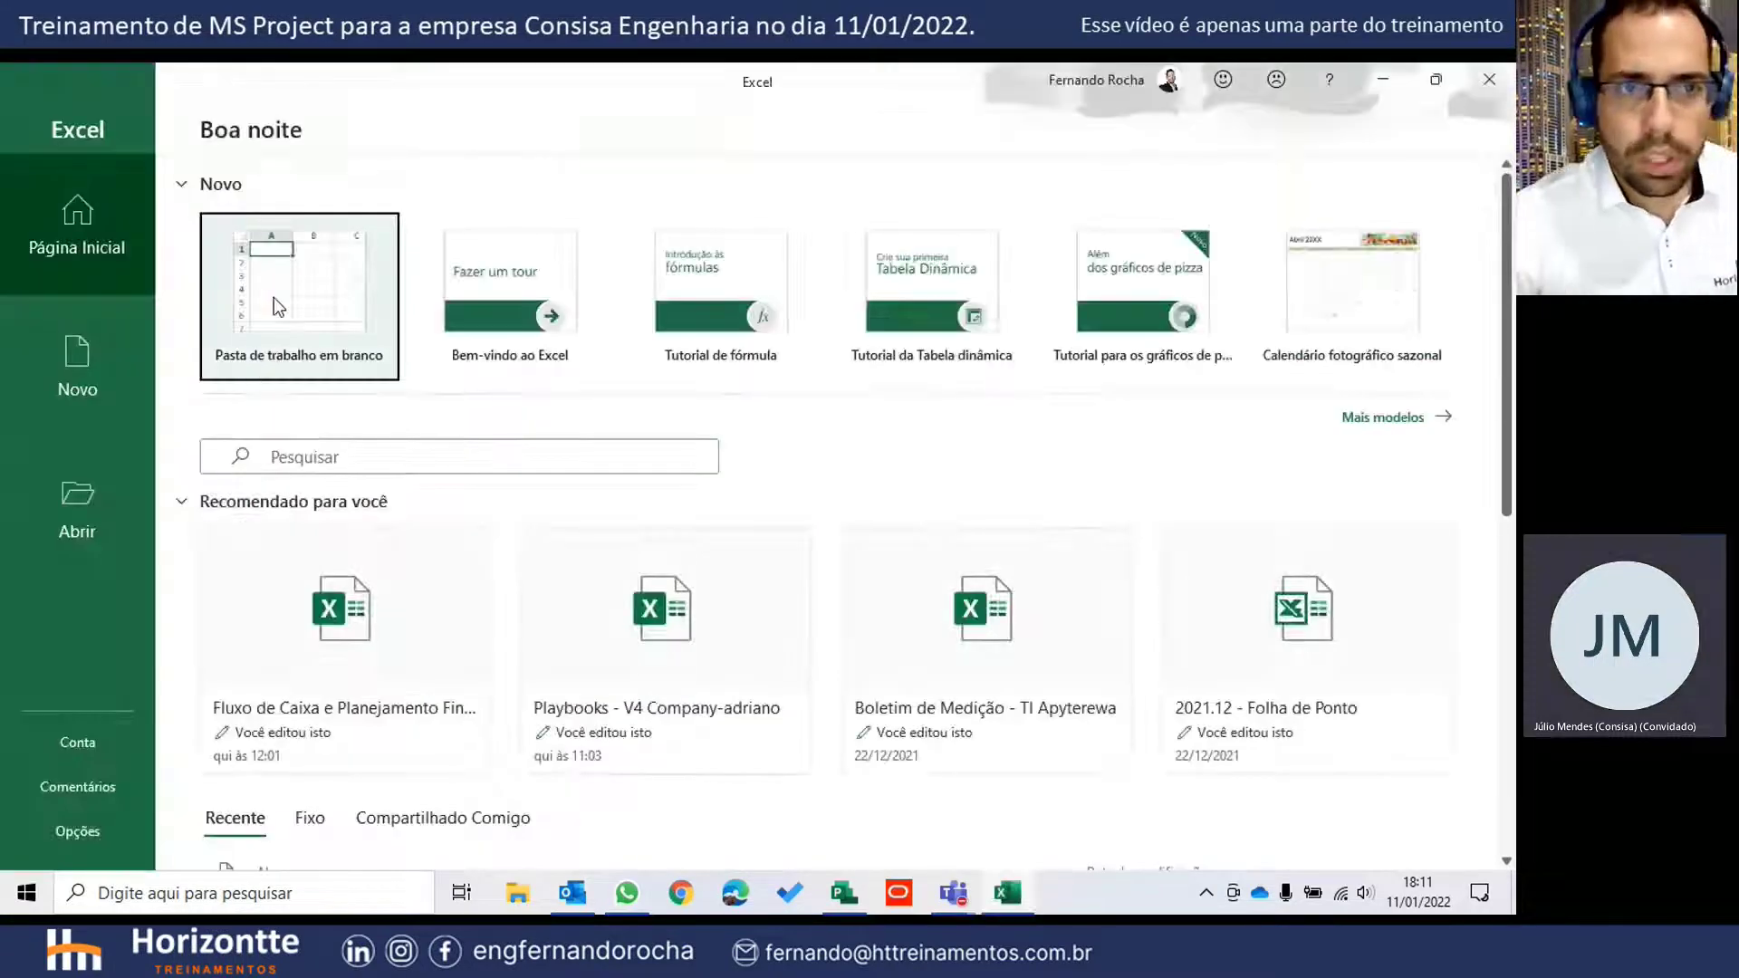
{"action": "left_click", "coordinate": [273, 296]}
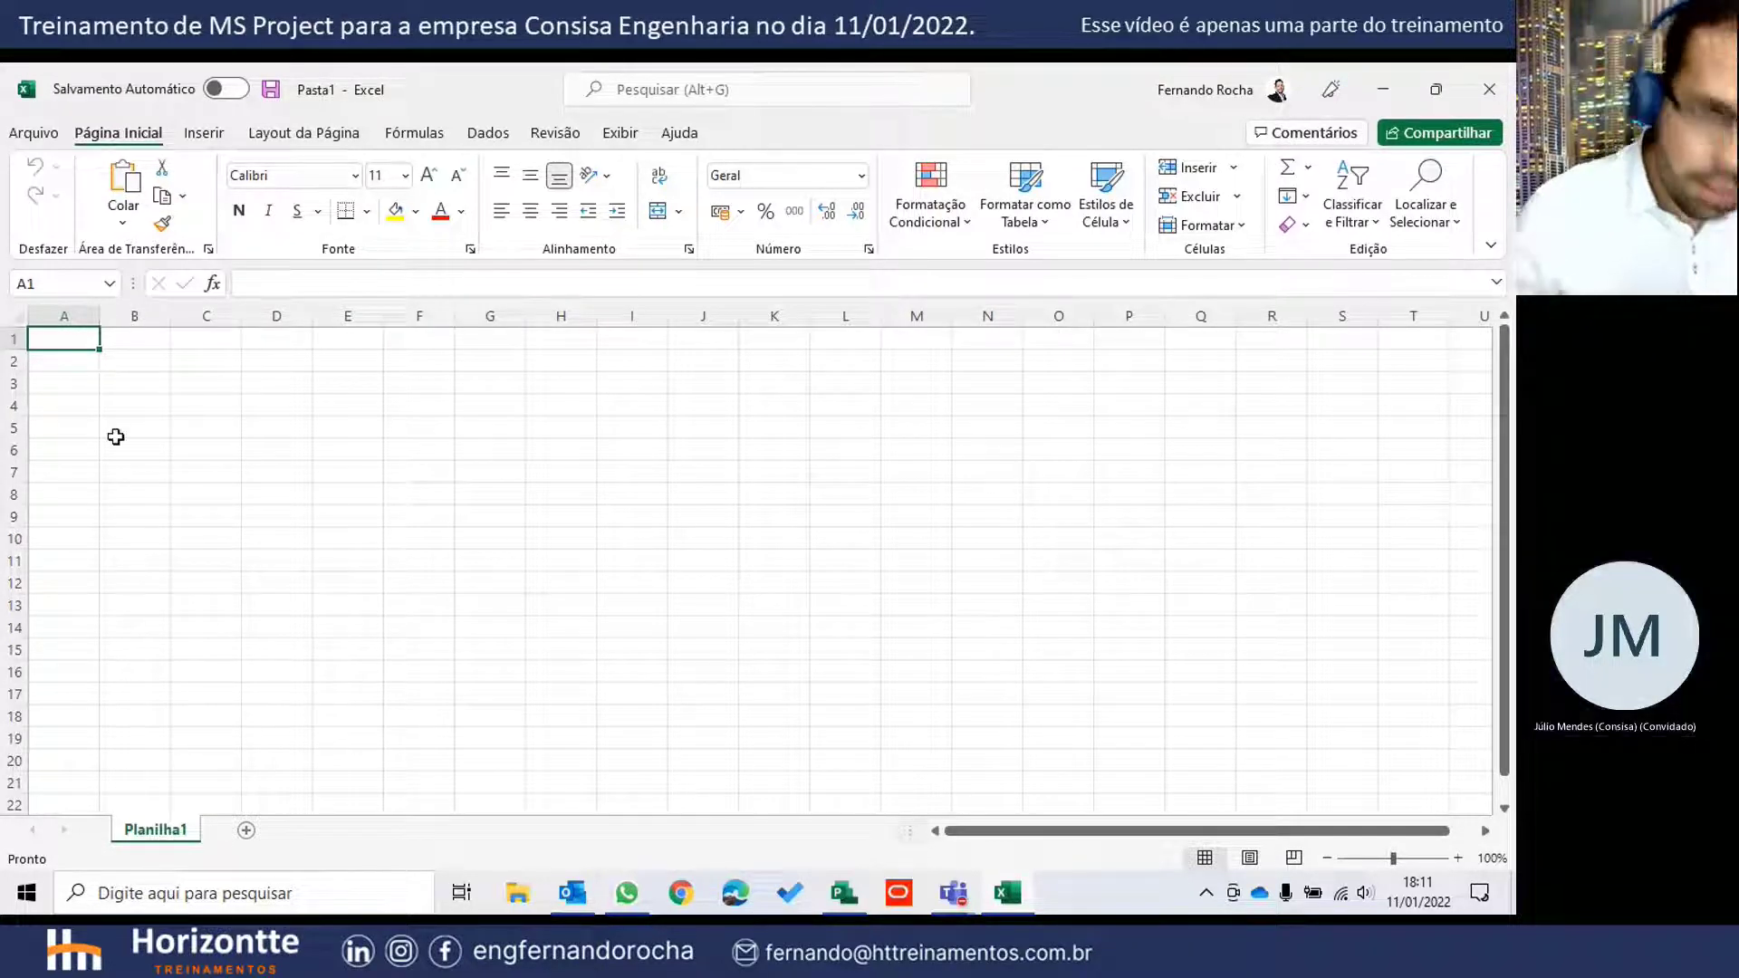
- Copy the Project task names from Projeto: Consisa through 2.7 Concretagem do piso into Excel, starting at cell A1
{"action": "key", "text": "alt+Tab"}
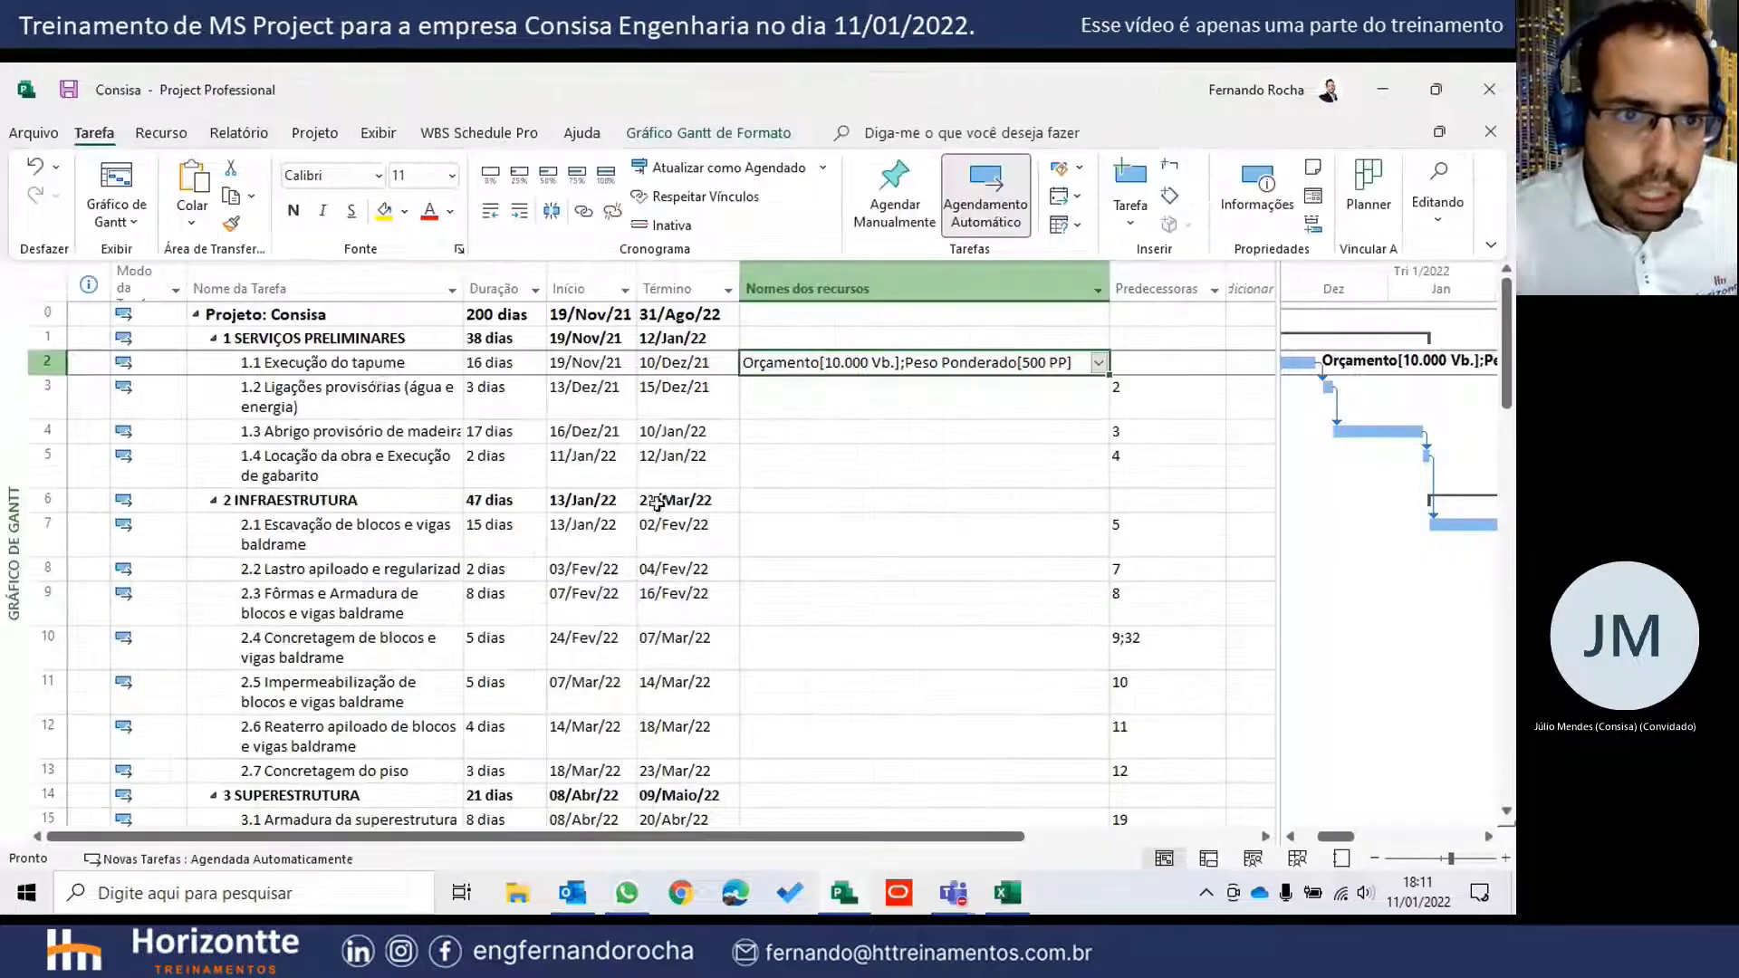
{"action": "left_click_drag", "start_coordinate": [382, 319], "coordinate": [386, 763]}
{"action": "key", "text": "super+d"}
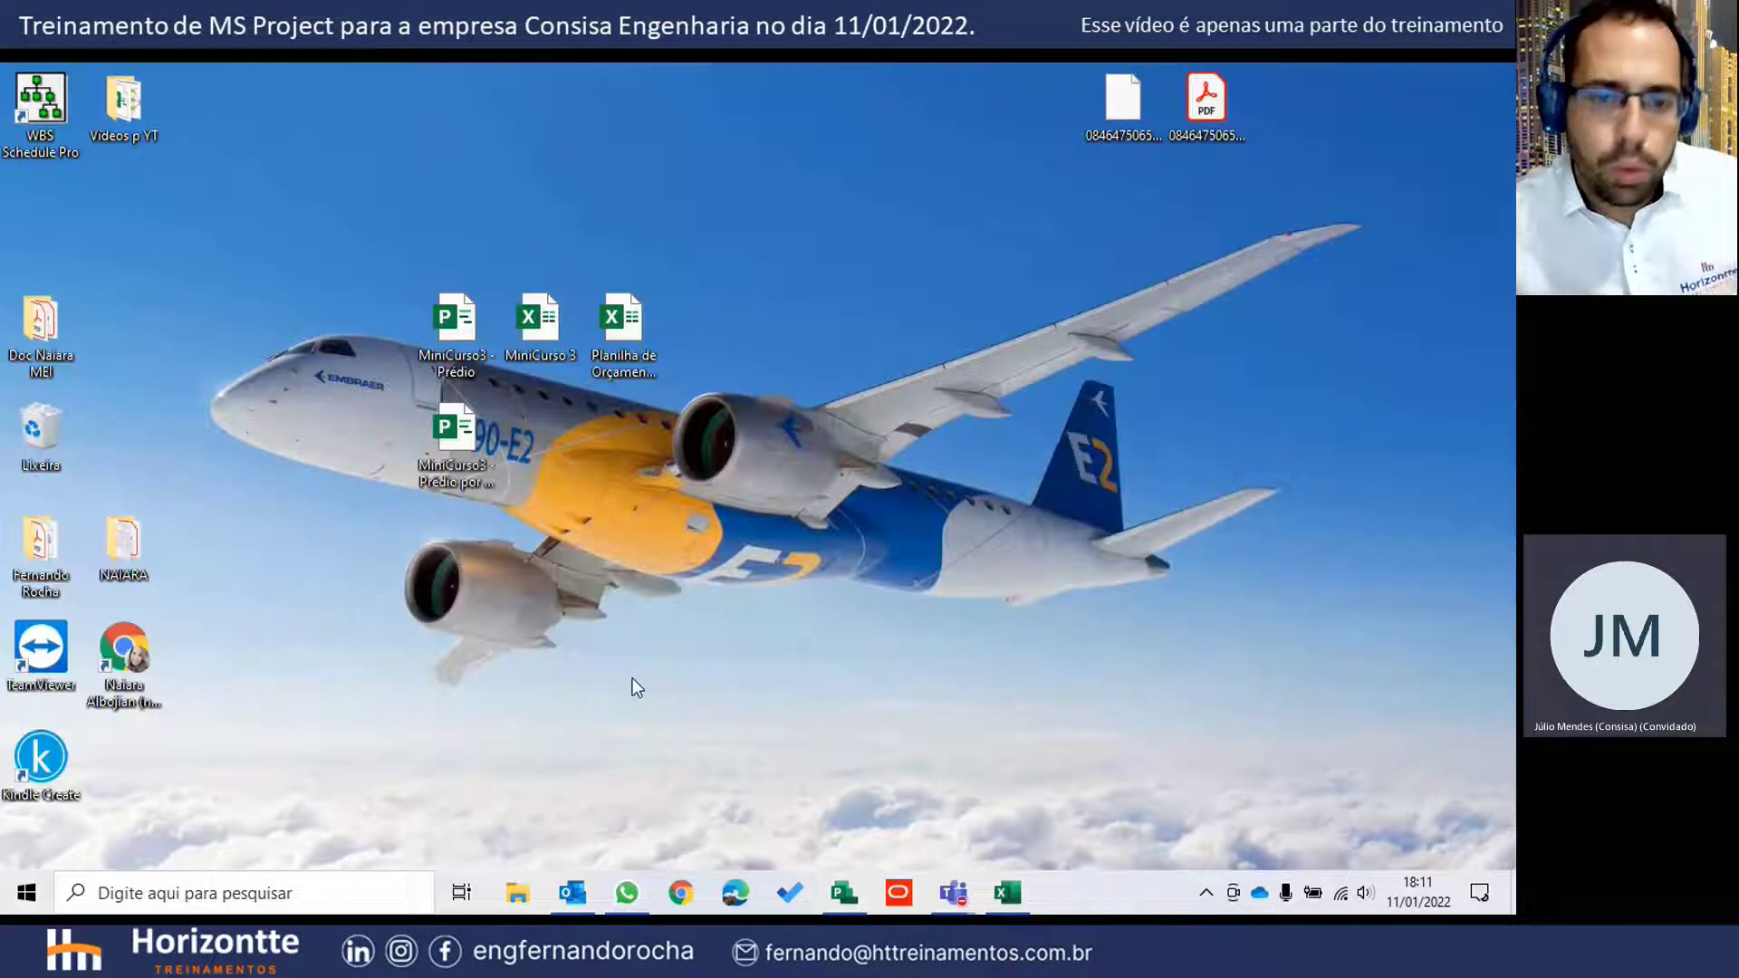
{"action": "left_click", "coordinate": [1007, 894]}
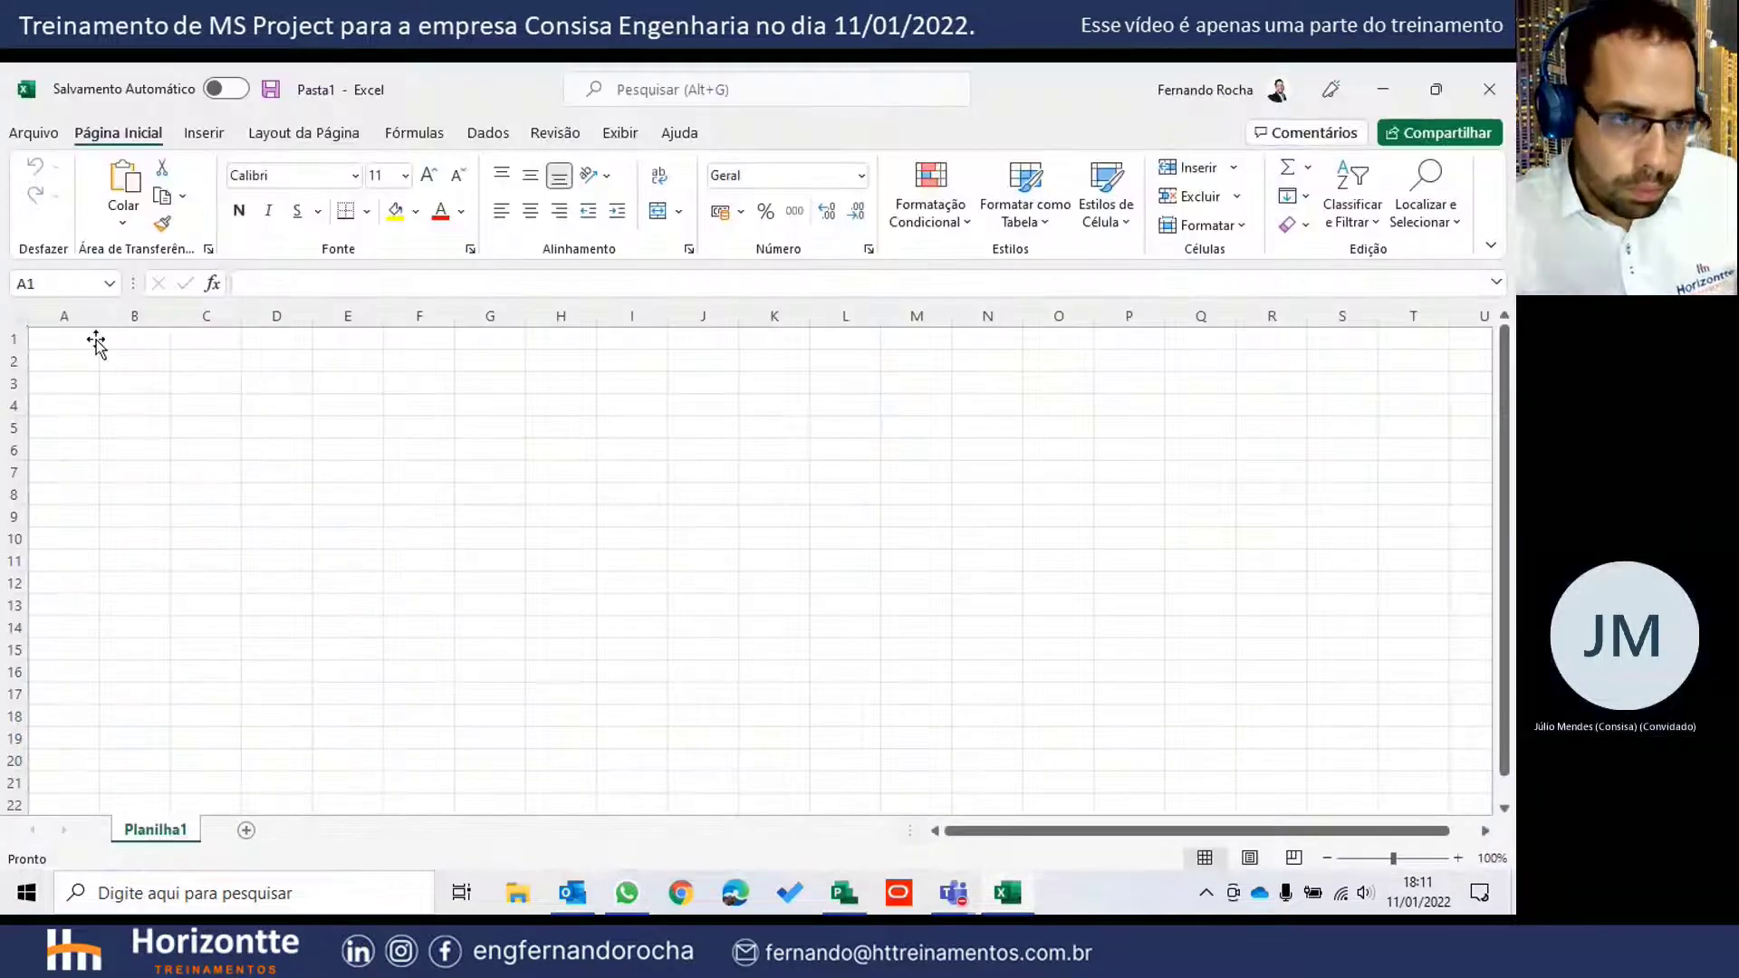
{"action": "key", "text": "ctrl+v"}
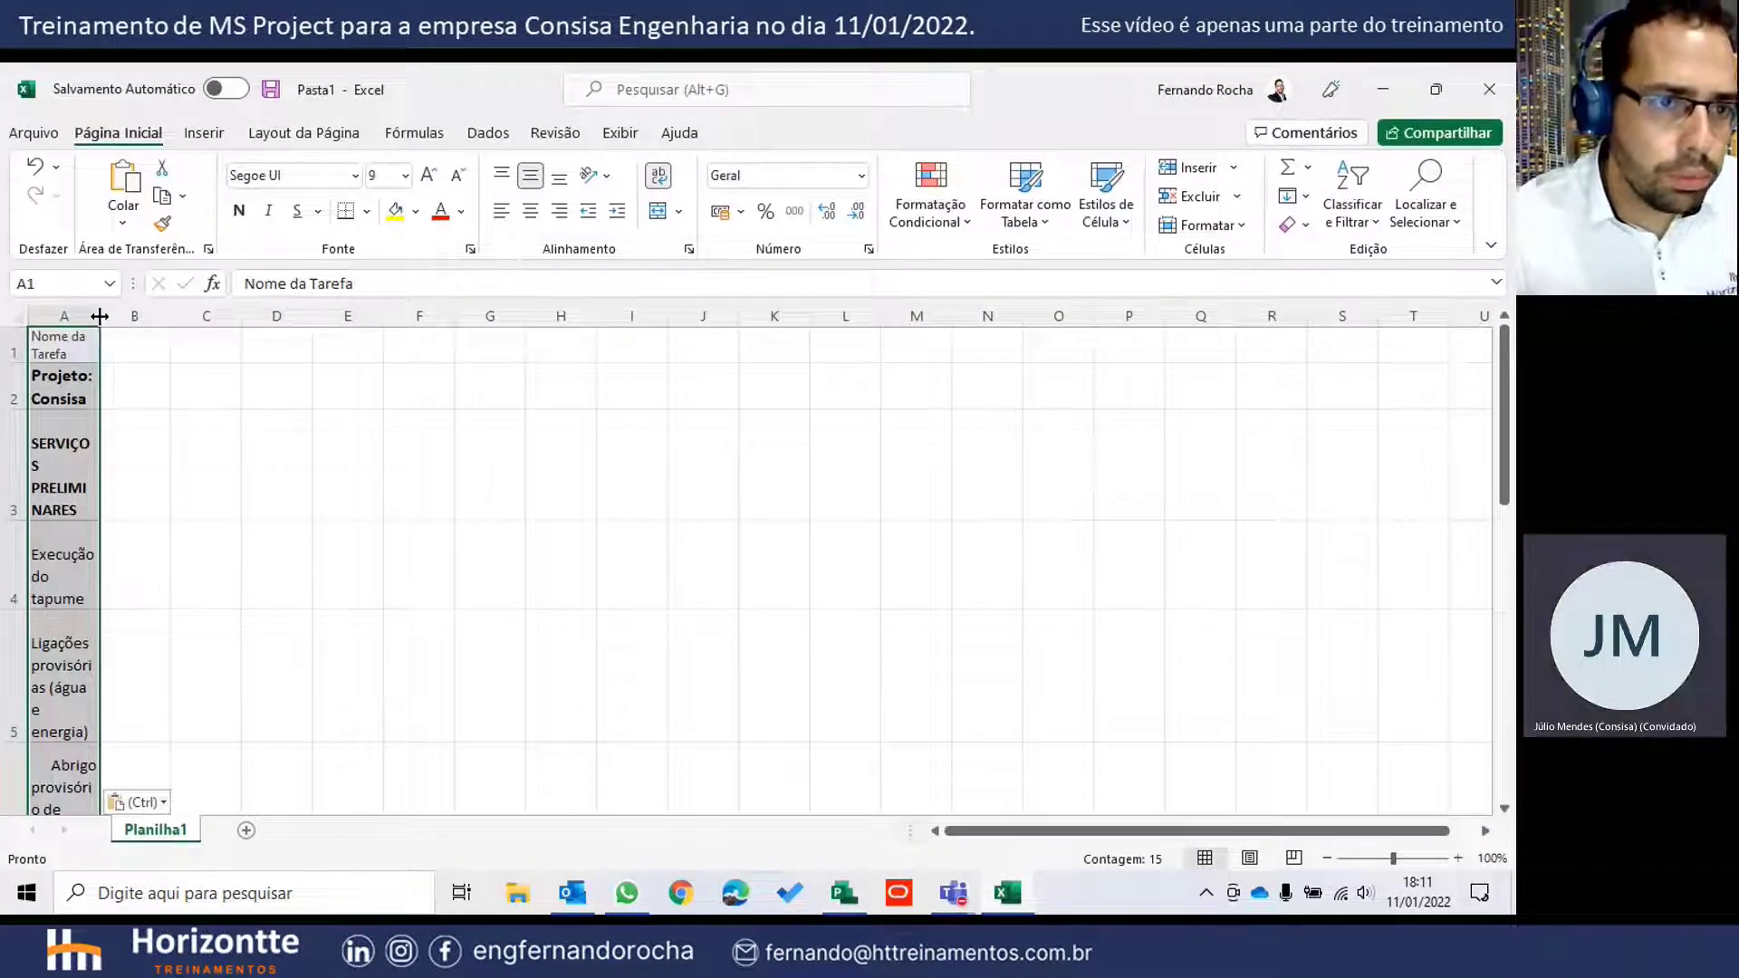
- Widen column A so each task name fits on one line, and reduce the height of all rows
{"action": "left_click_drag", "start_coordinate": [100, 315], "coordinate": [443, 299]}
{"action": "left_click", "coordinate": [17, 316]}
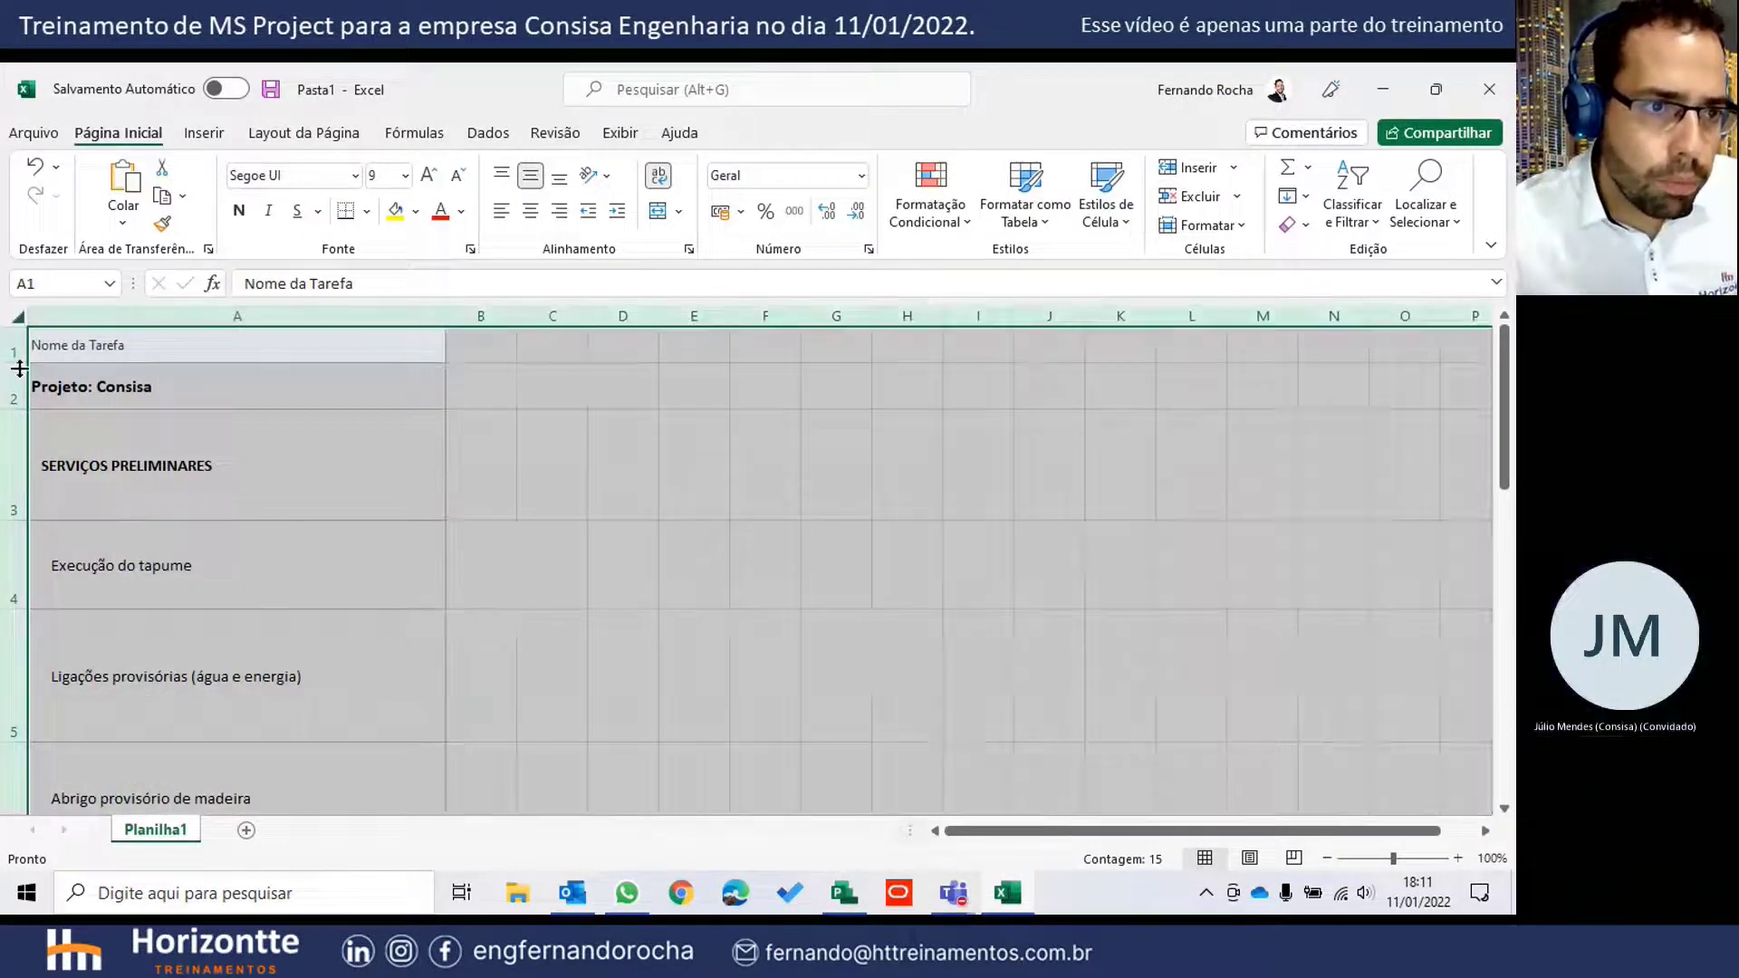
{"action": "left_click_drag", "start_coordinate": [20, 362], "coordinate": [20, 354]}
- Copy the resource assignment text of Execução do tapume from Project into cell B1 of the Excel sheet
{"action": "left_click", "coordinate": [481, 342]}
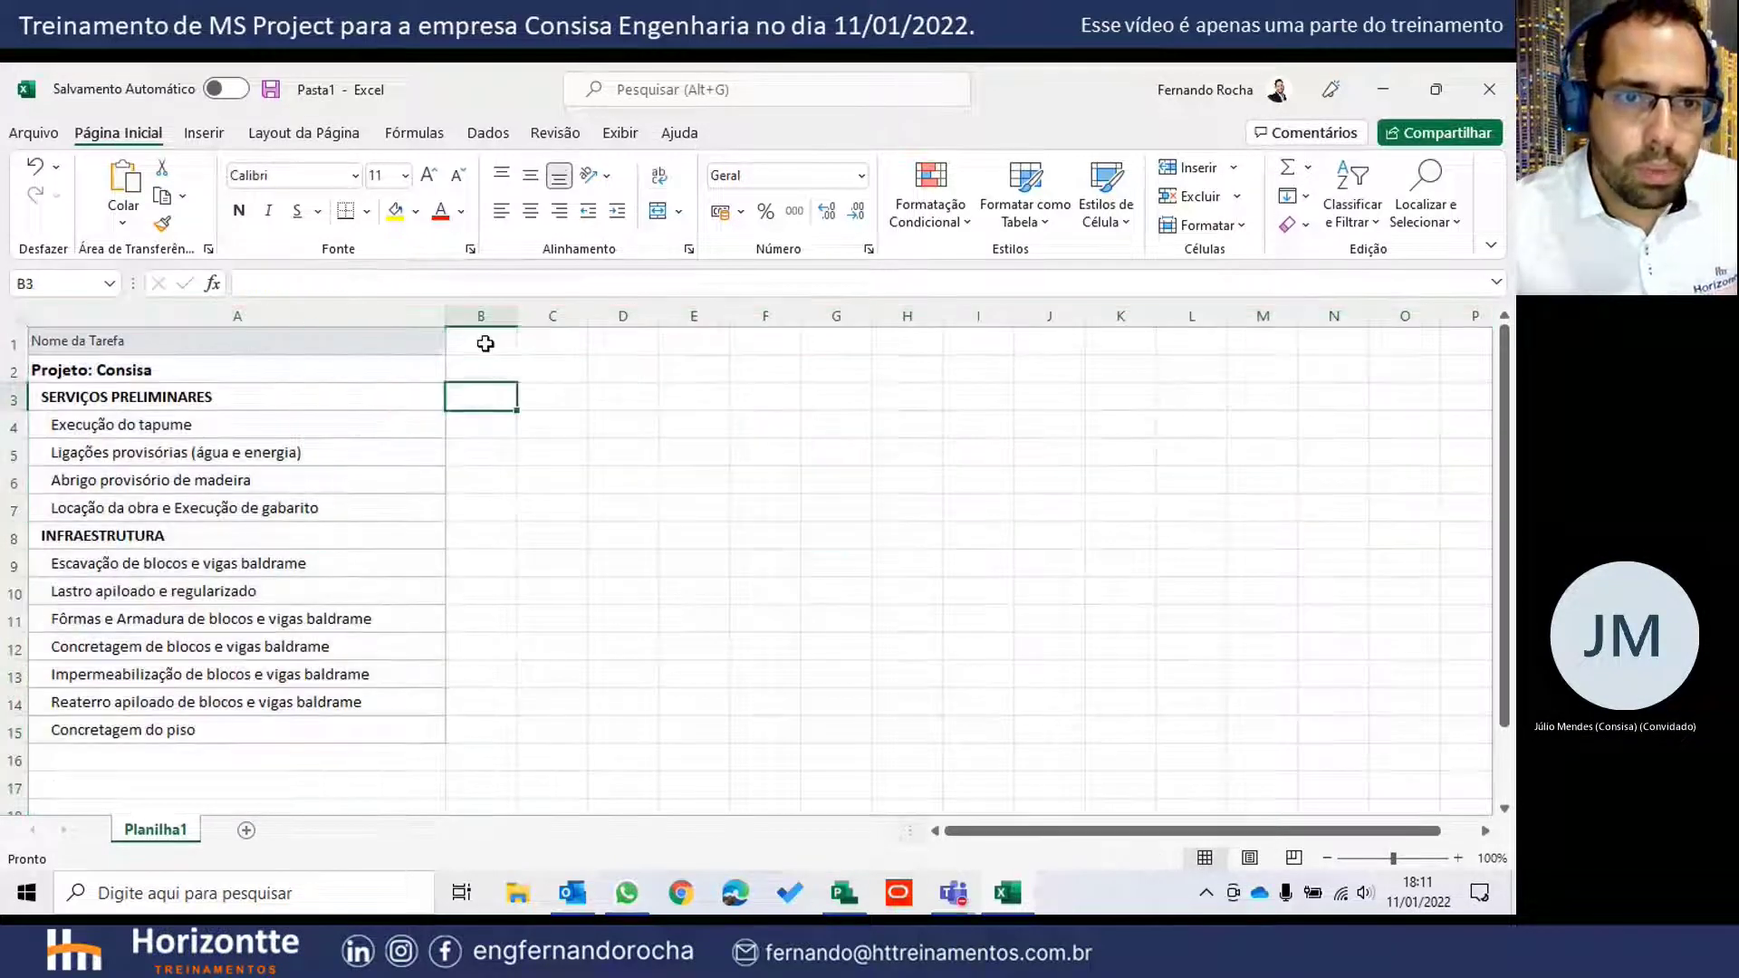
{"action": "type", "text": "C"}
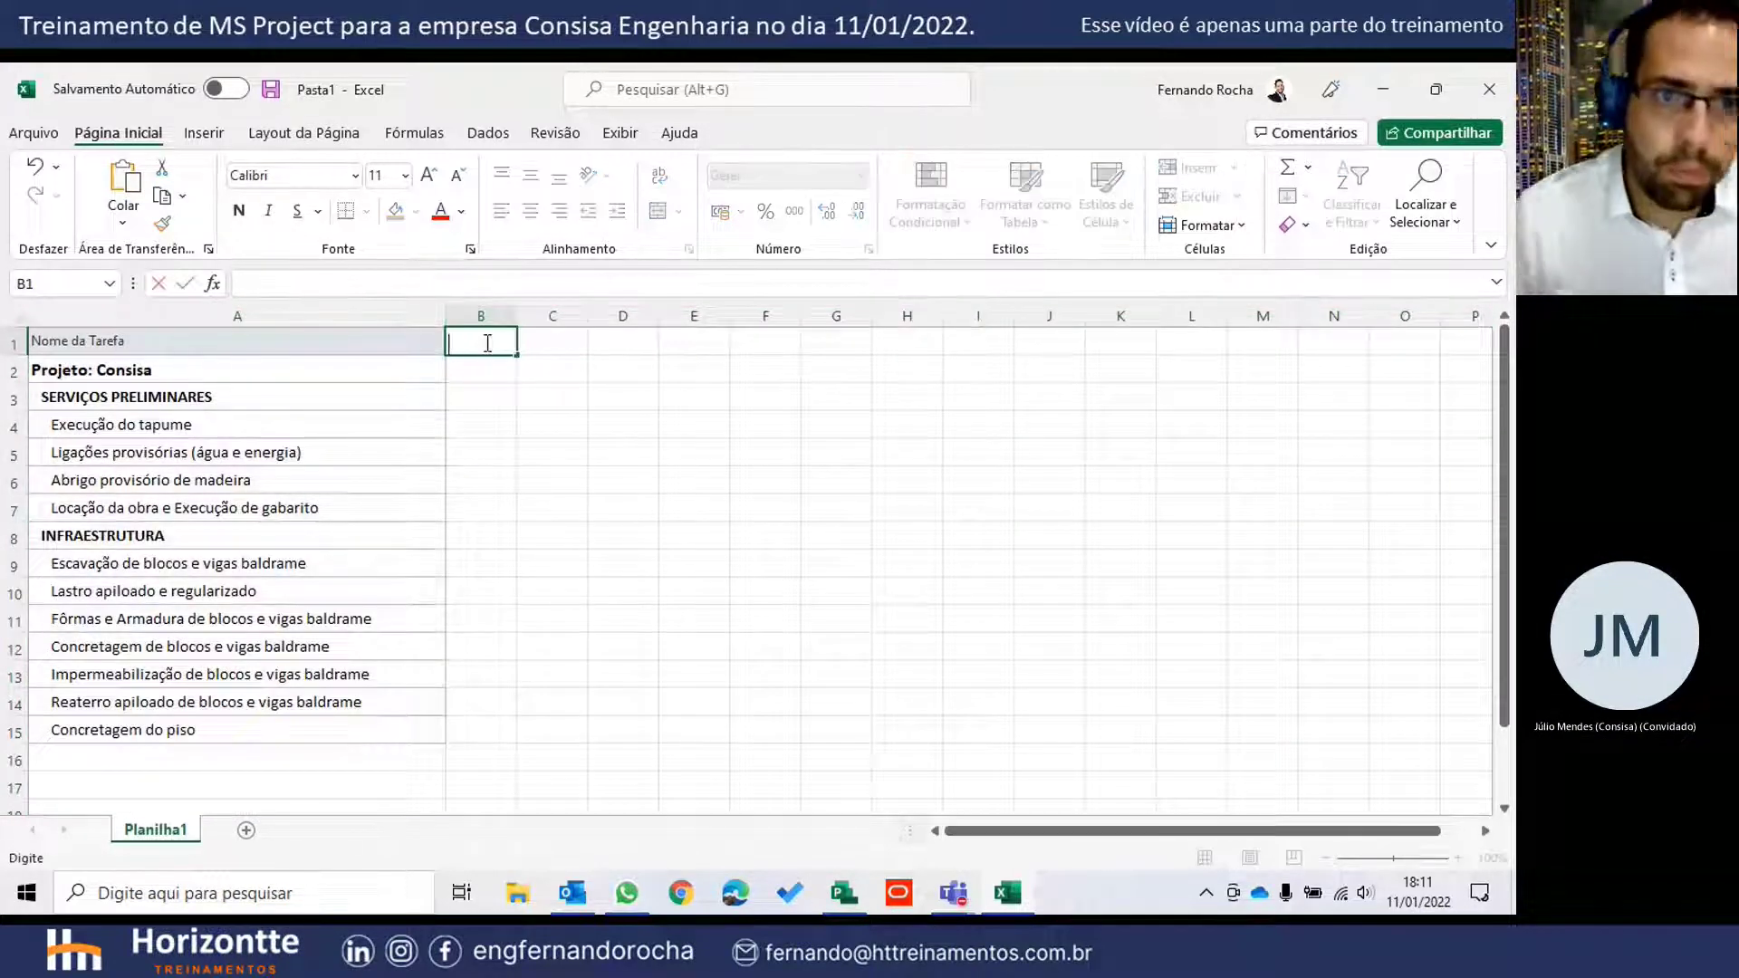
{"action": "key", "text": "Escape"}
{"action": "left_click", "coordinate": [848, 898]}
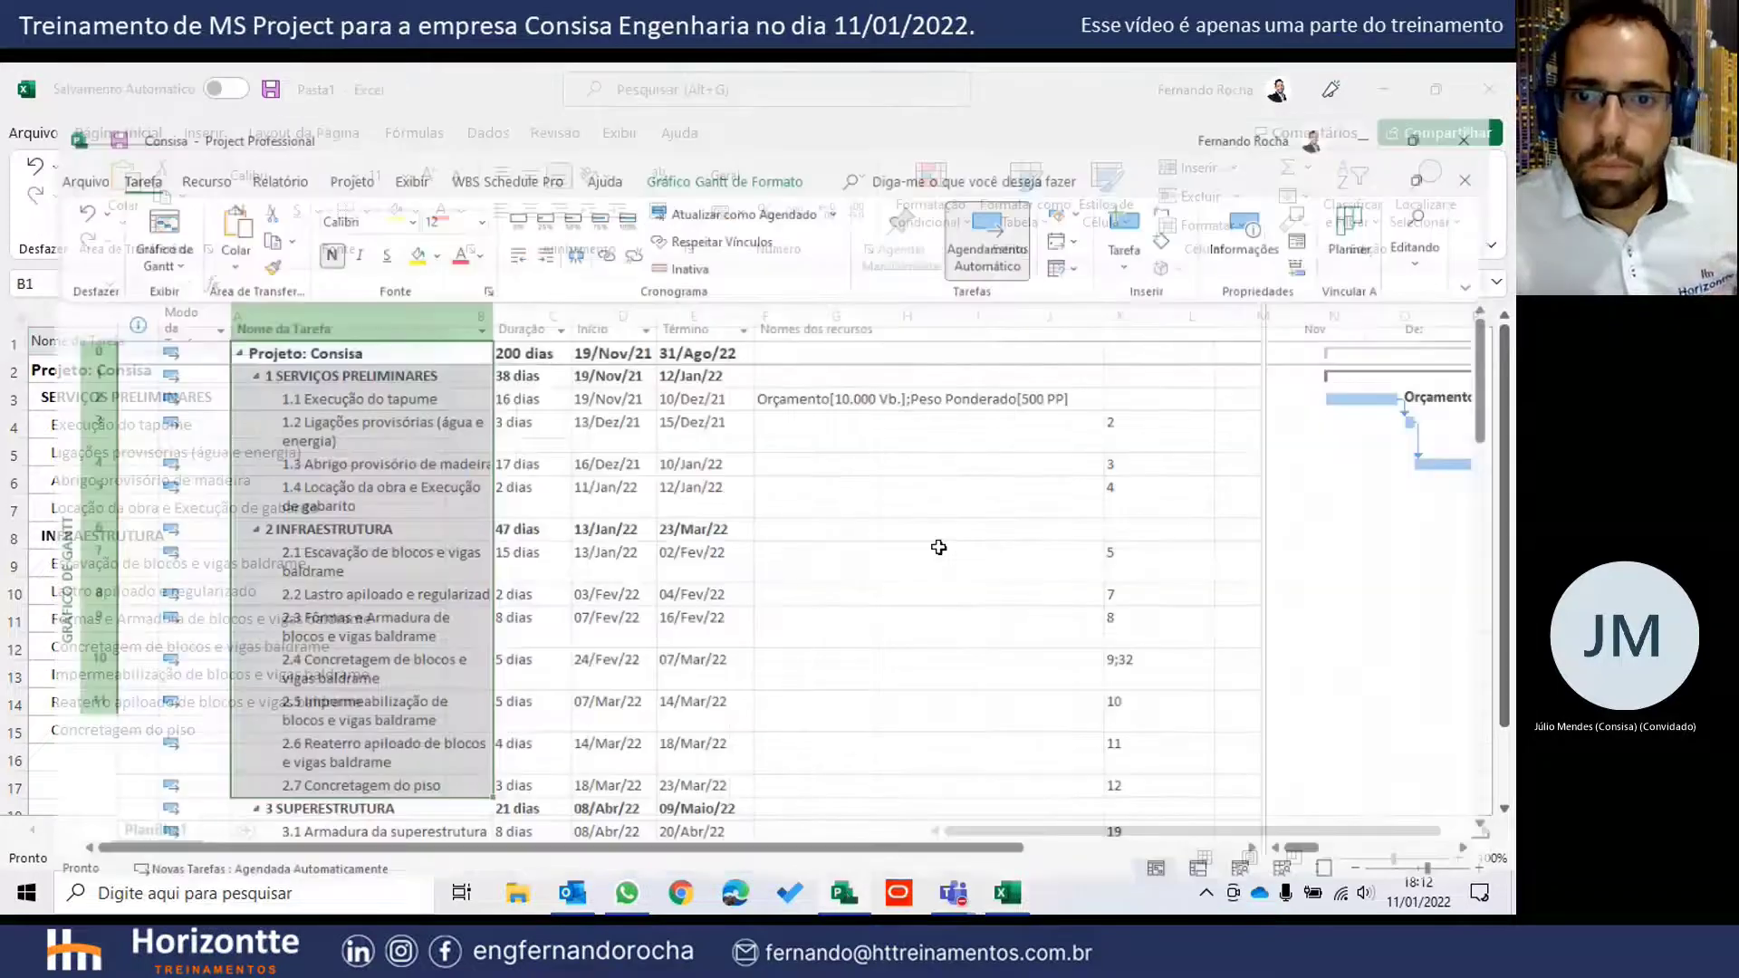
{"action": "left_click", "coordinate": [877, 362]}
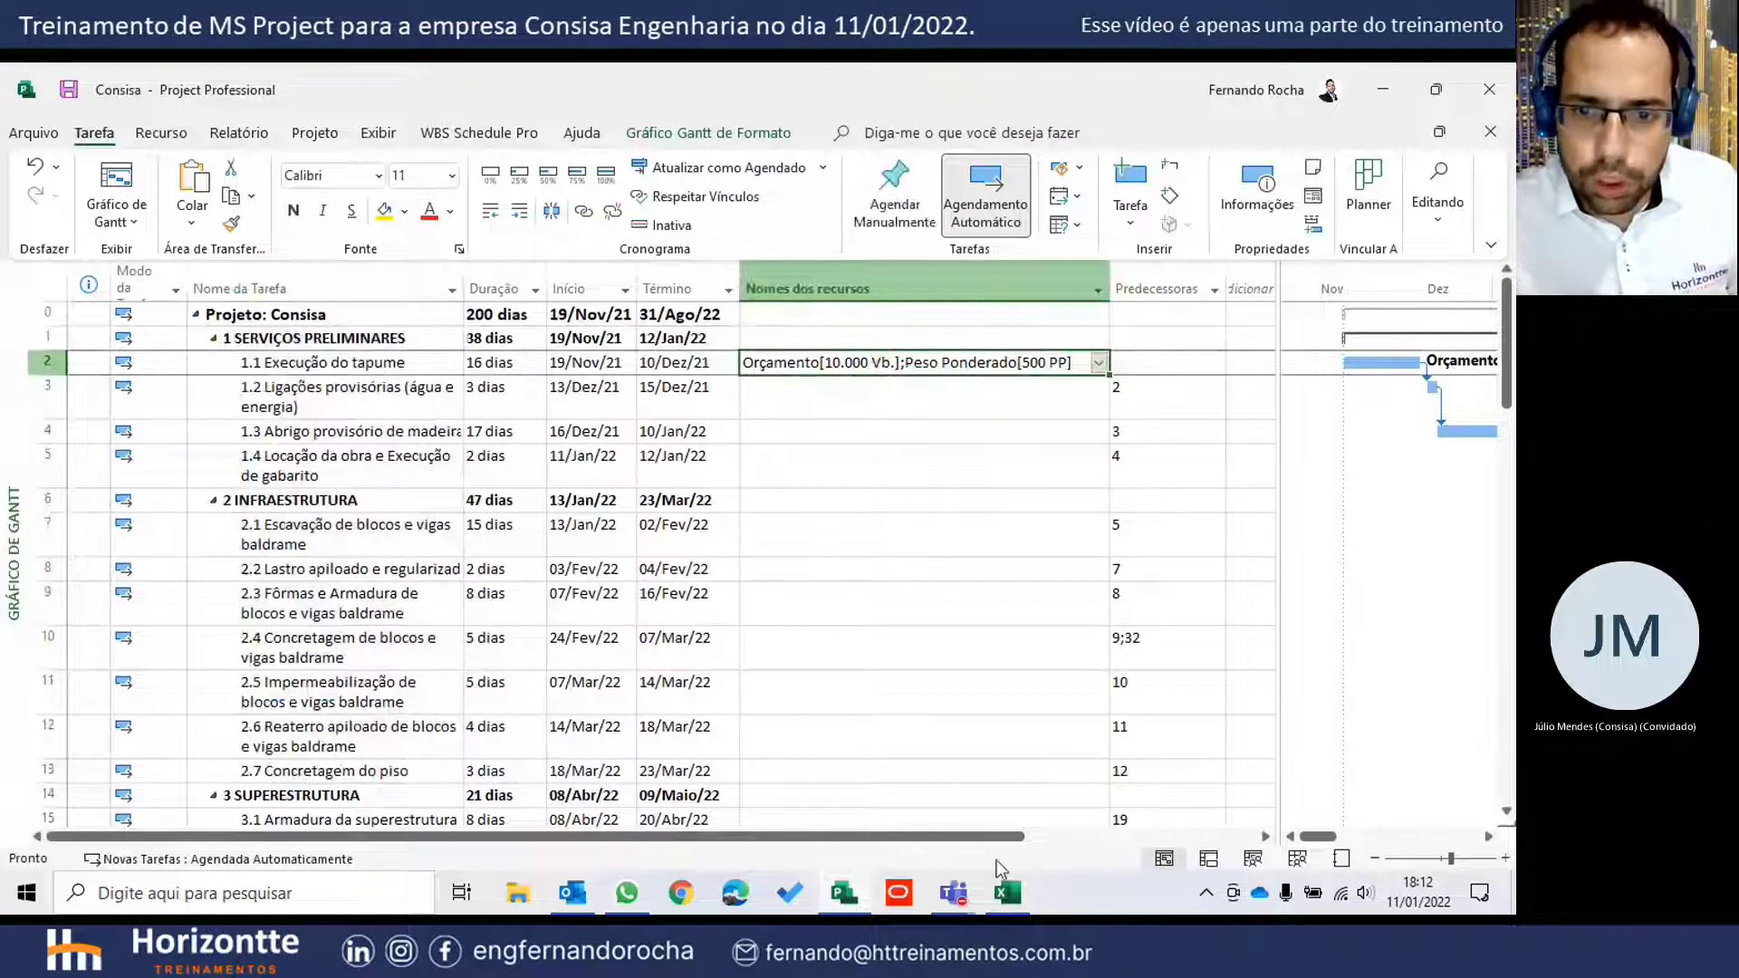
{"action": "left_click", "coordinate": [1008, 895]}
{"action": "type", "text": "Orçamento[10.000 Vb.];Peso Ponderado[500 PP]"}
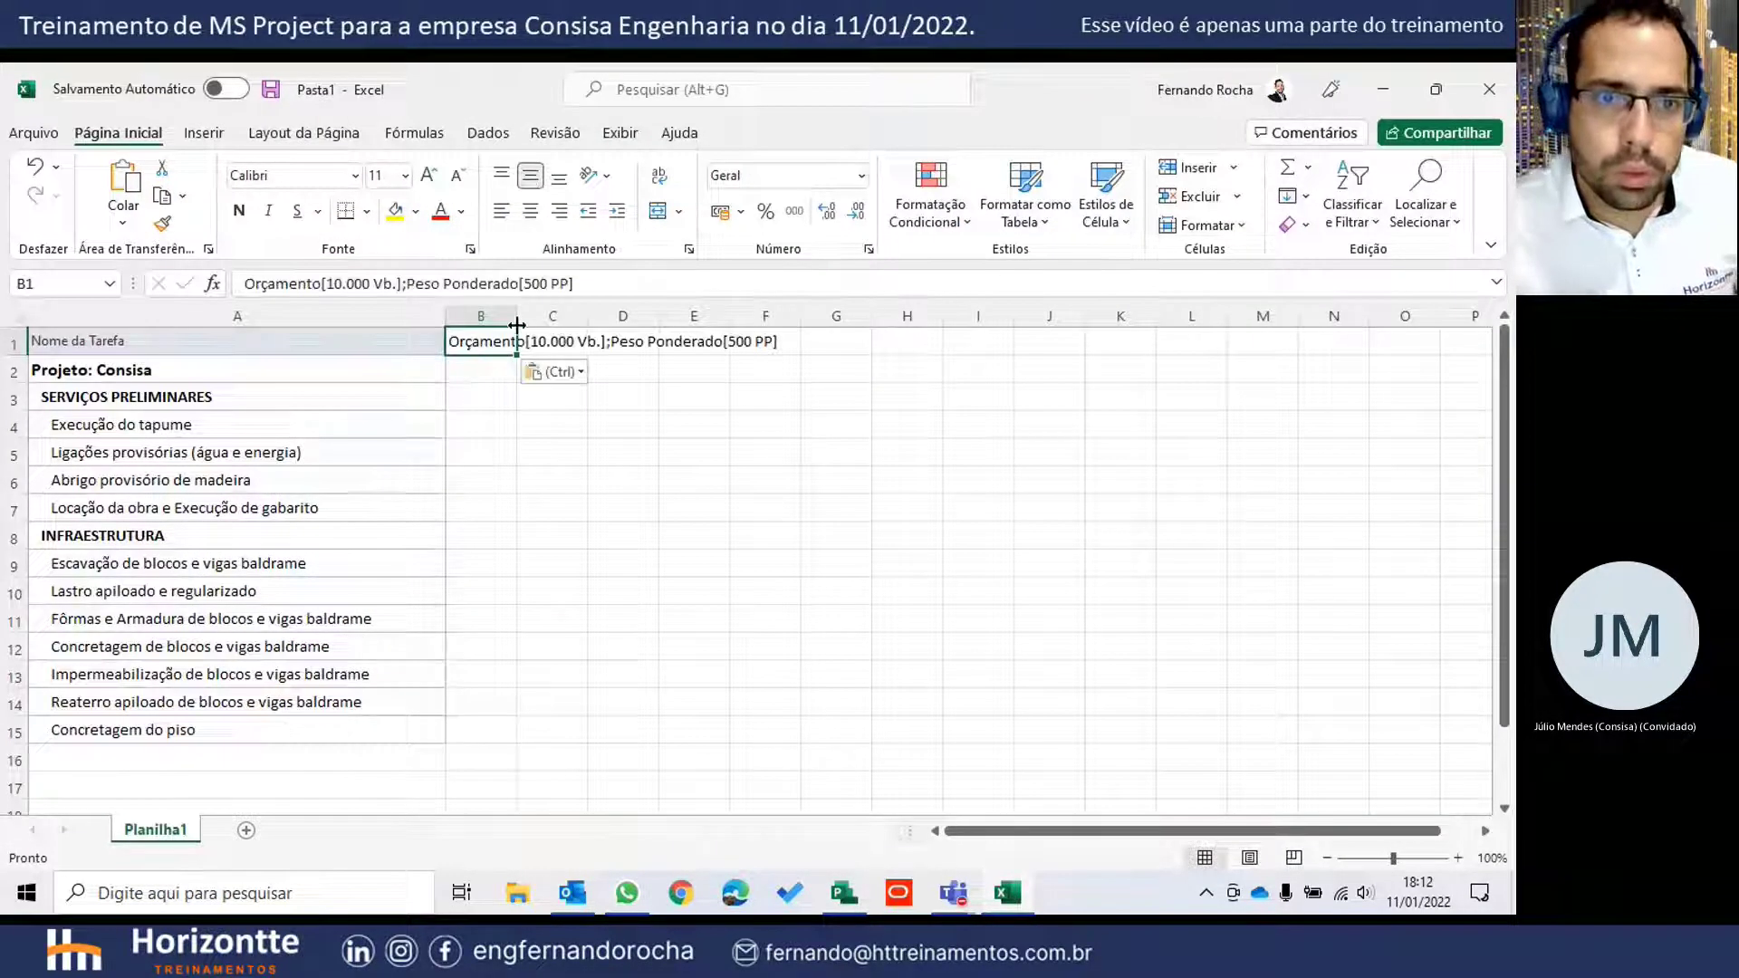
- Enter the headers "Q!uant. De Orç." in B2 and "Quant. De PP" in C2, and widen columns B and C to fit
{"action": "key", "text": "Down"}
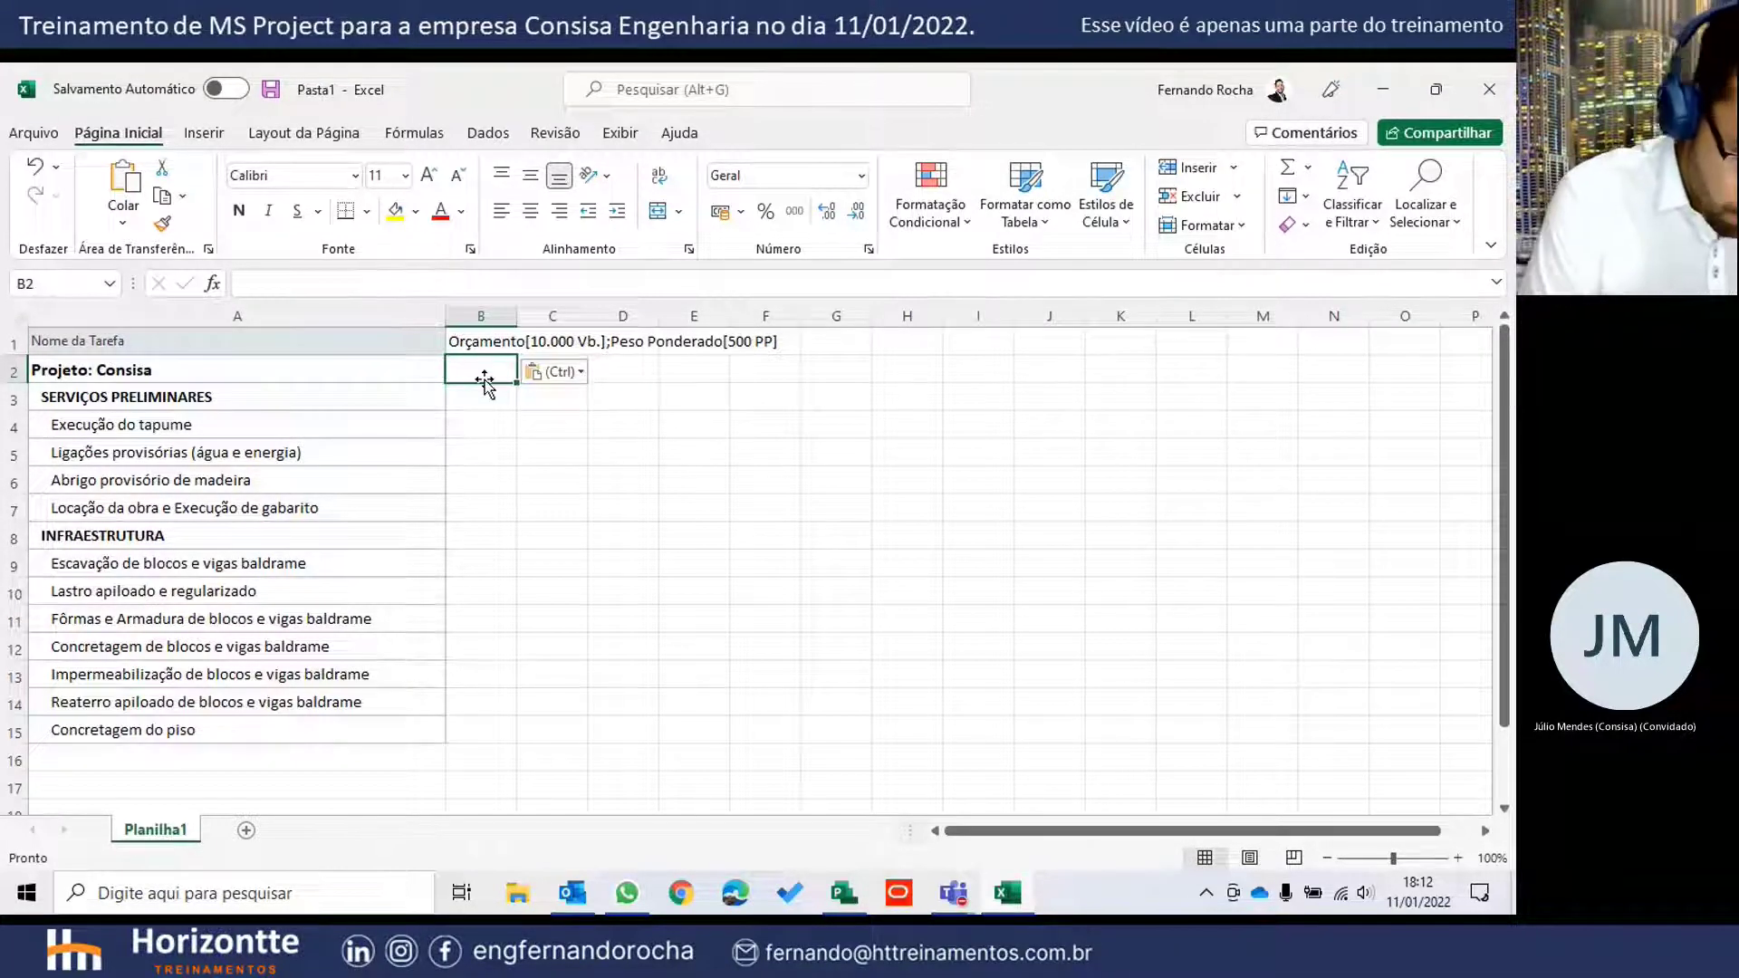
{"action": "type", "text": "Q!uant. De"}
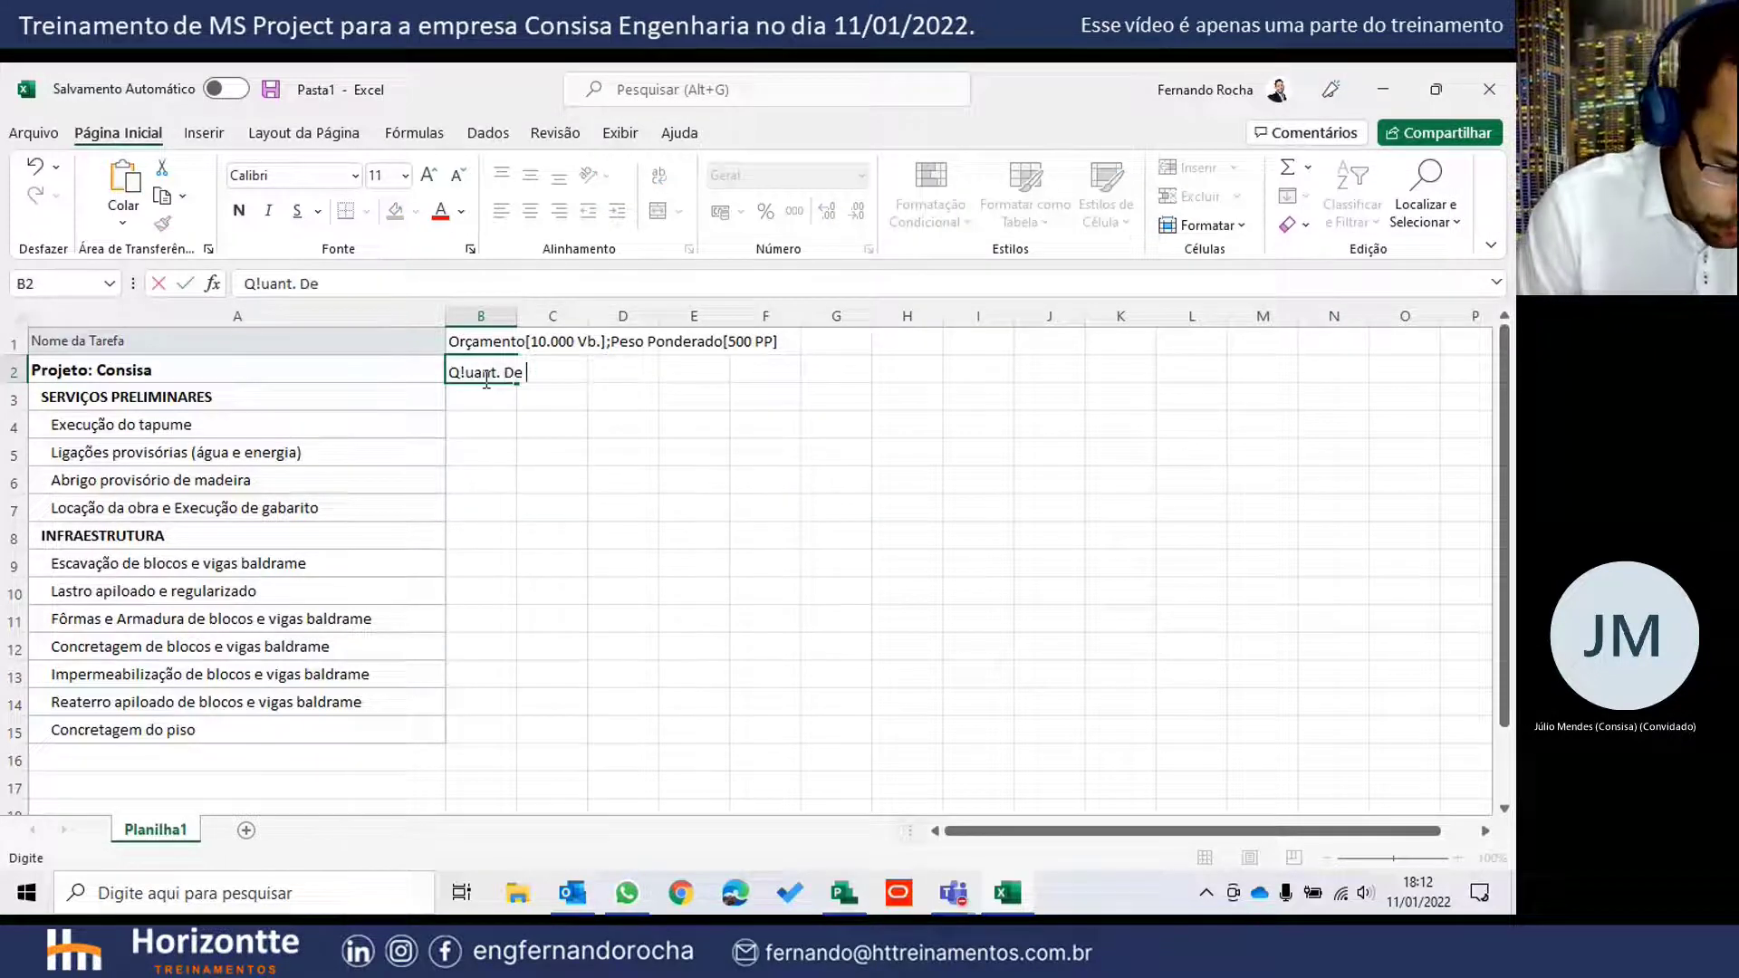
{"action": "type", "text": " Orç."}
{"action": "key", "text": "Tab"}
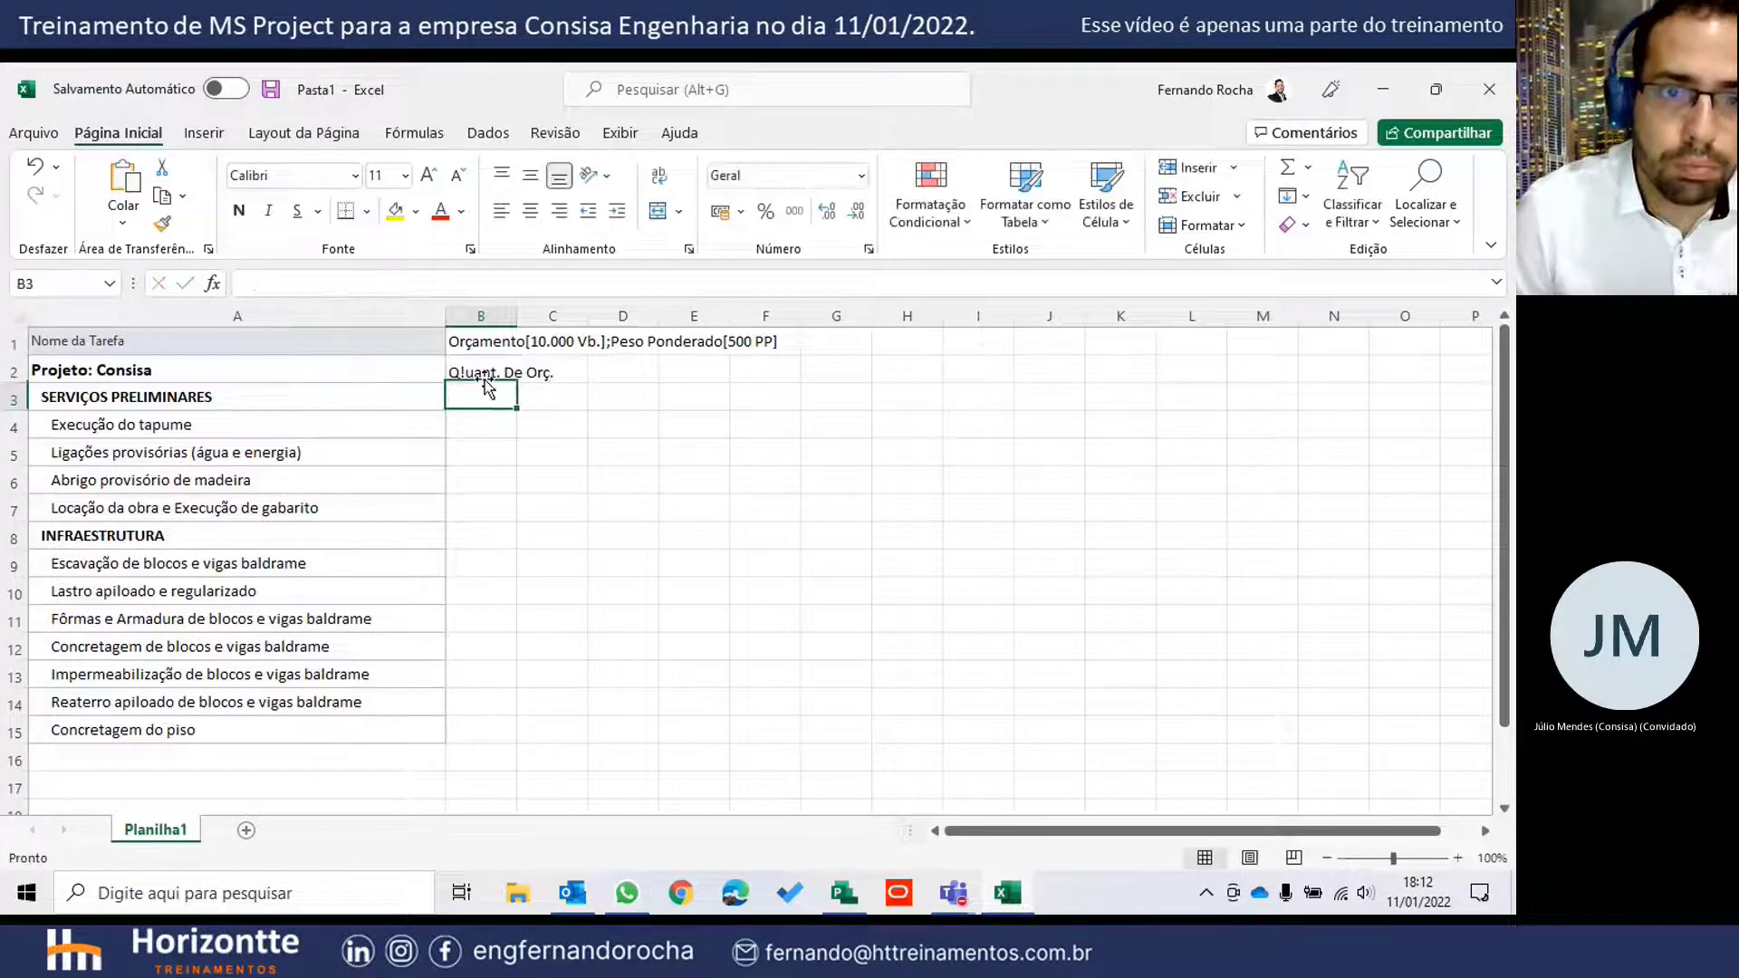
{"action": "type", "text": "Qu"}
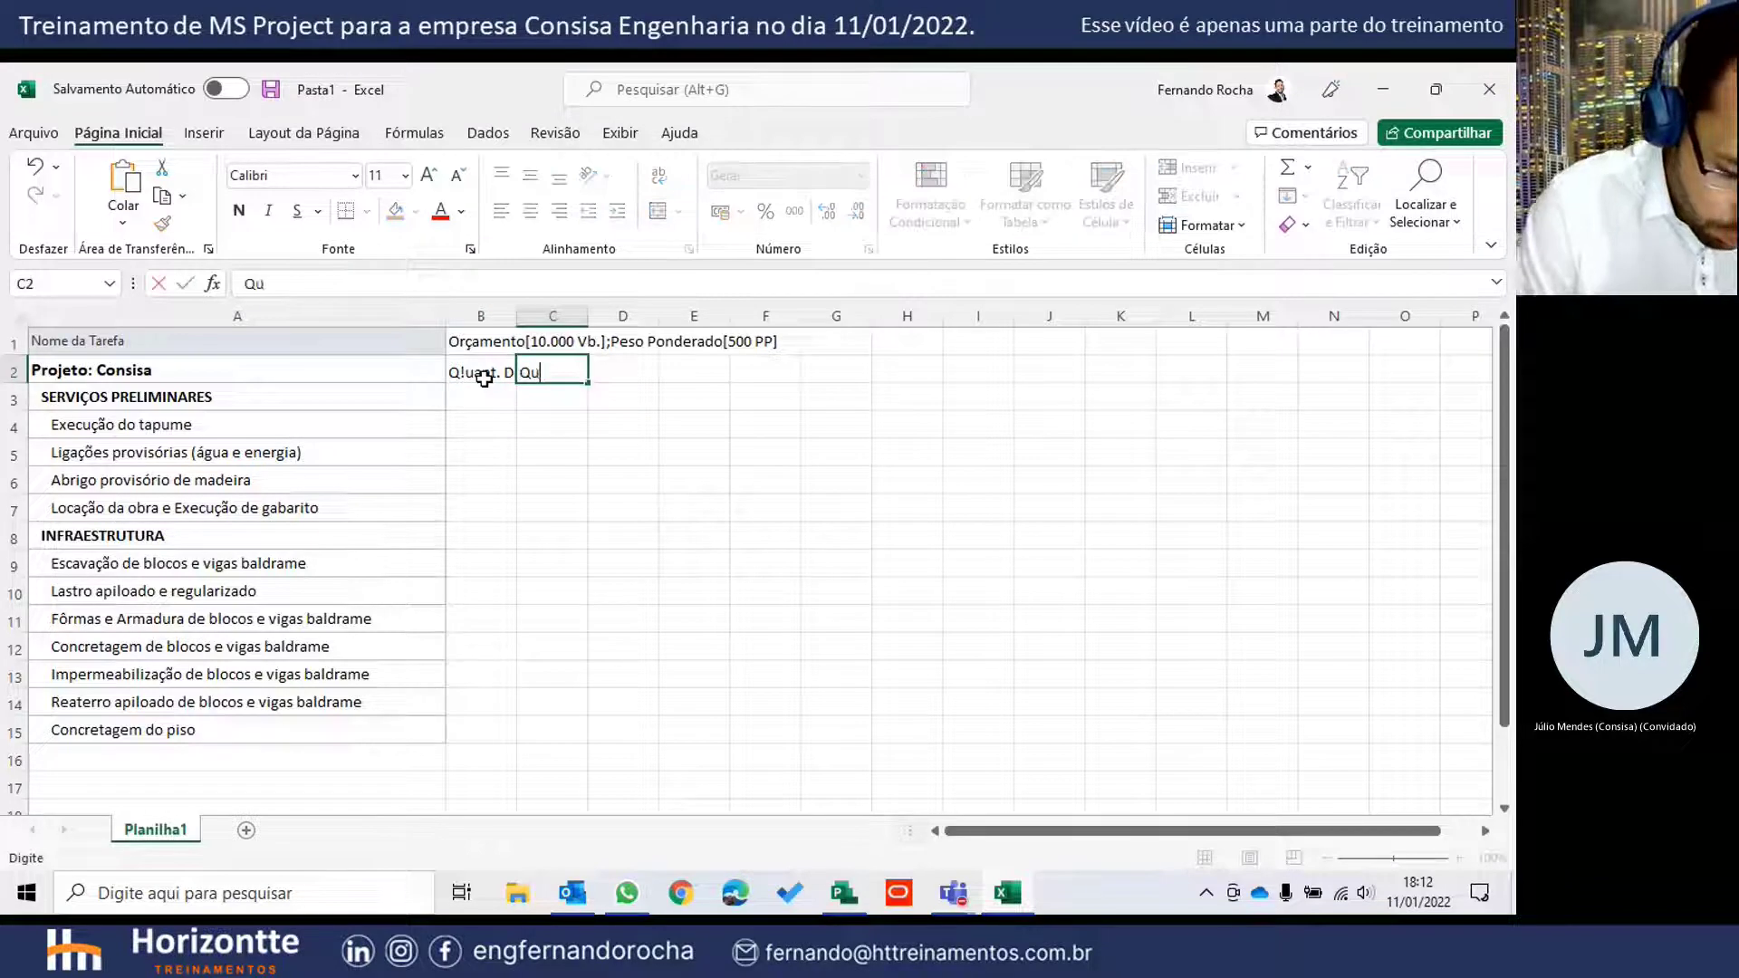
{"action": "type", "text": "ant. De PP"}
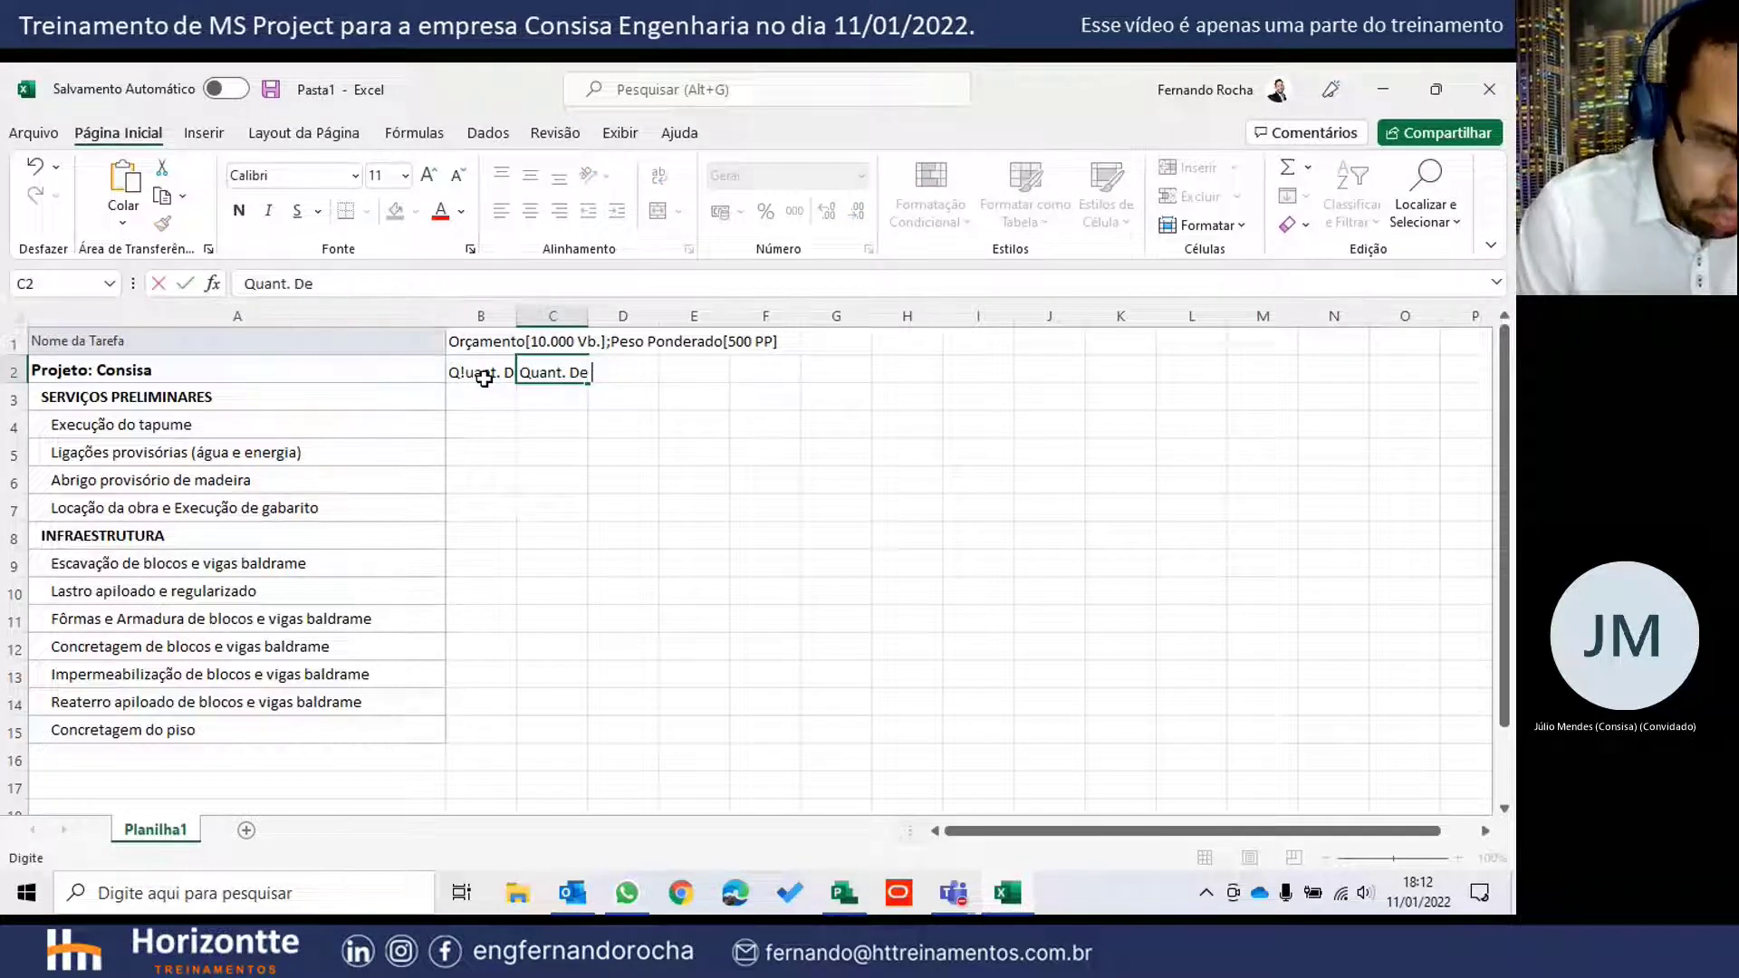
{"action": "key", "text": "Return"}
{"action": "left_click_drag", "start_coordinate": [516, 310], "coordinate": [701, 311]}
{"action": "left_click", "coordinate": [547, 394]}
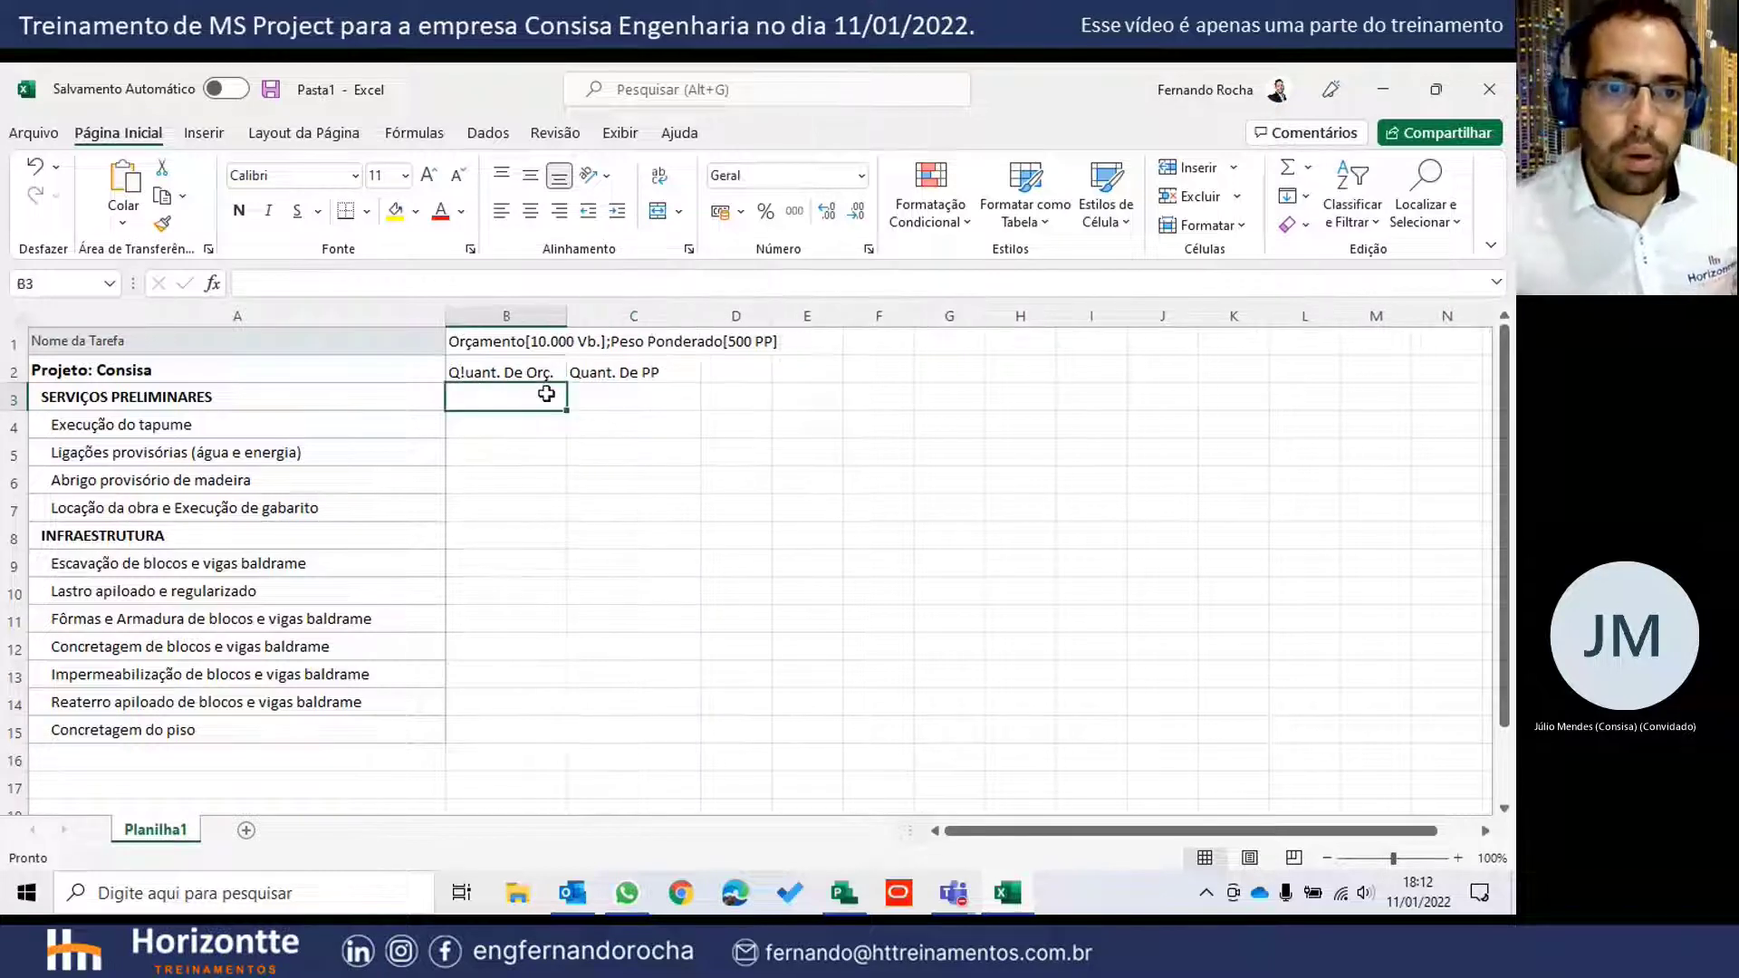
- Enter budget quantities 10000, 15000 and 20000 for Execução do tapume, Ligações provisórias and Abrigo provisório de madeira in B4:B6
{"action": "left_click", "coordinate": [502, 417]}
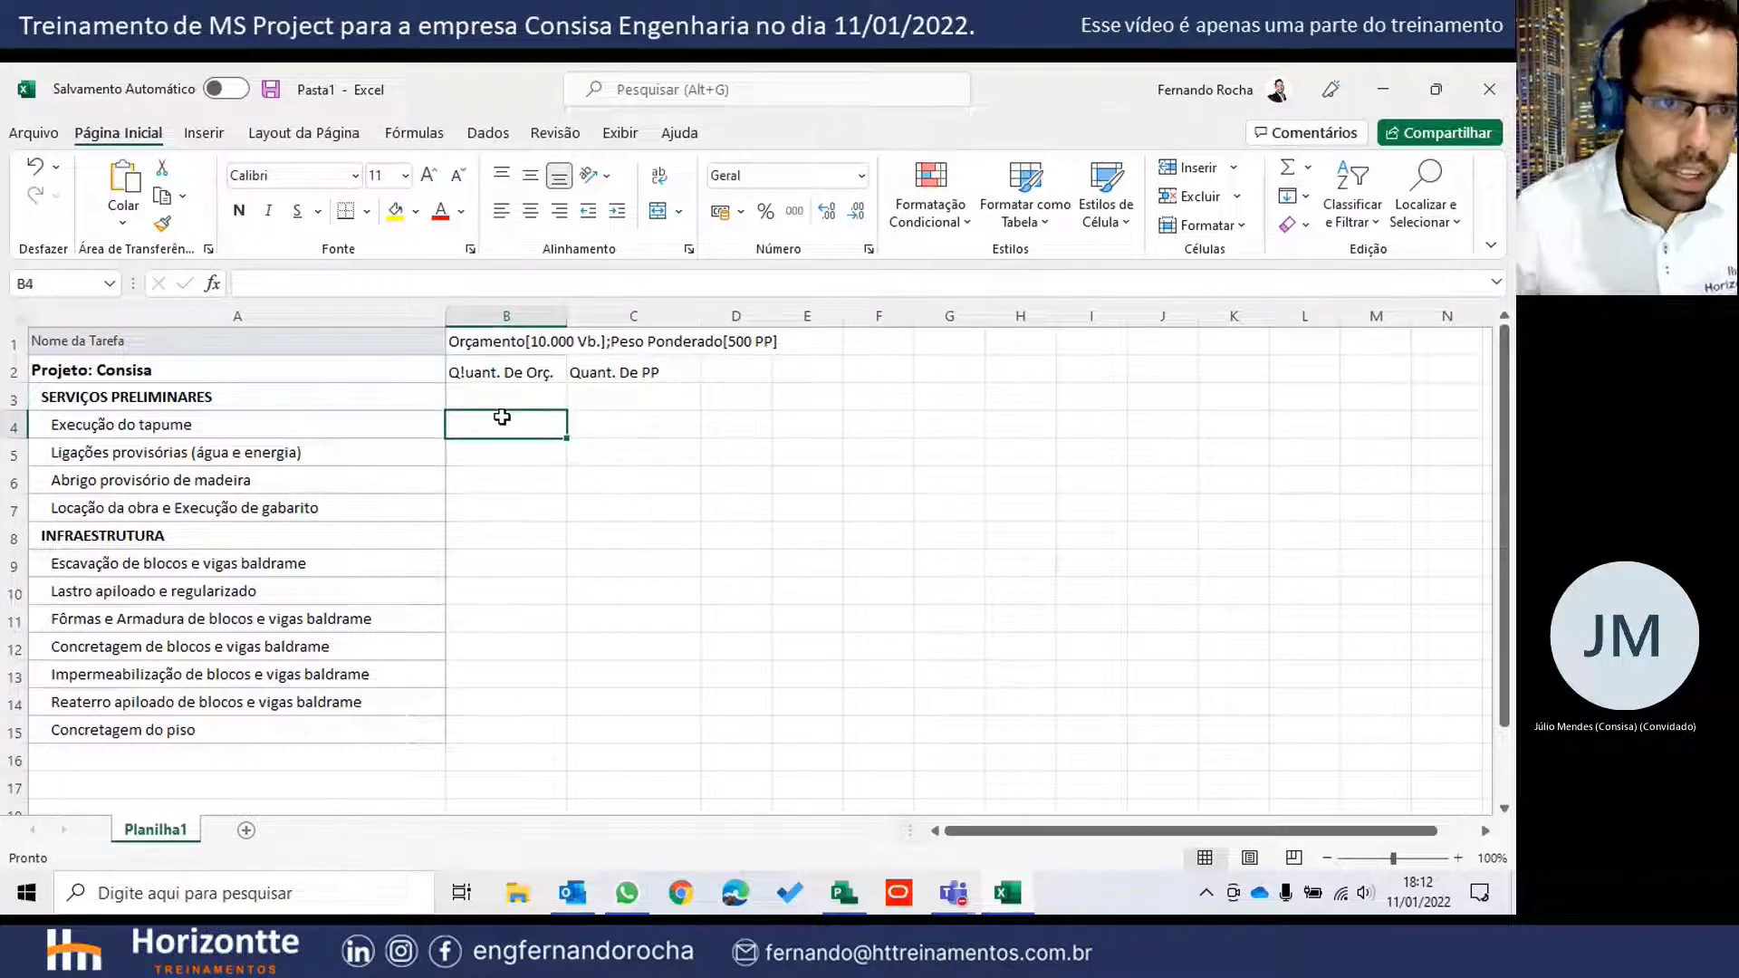
{"action": "type", "text": "10000"}
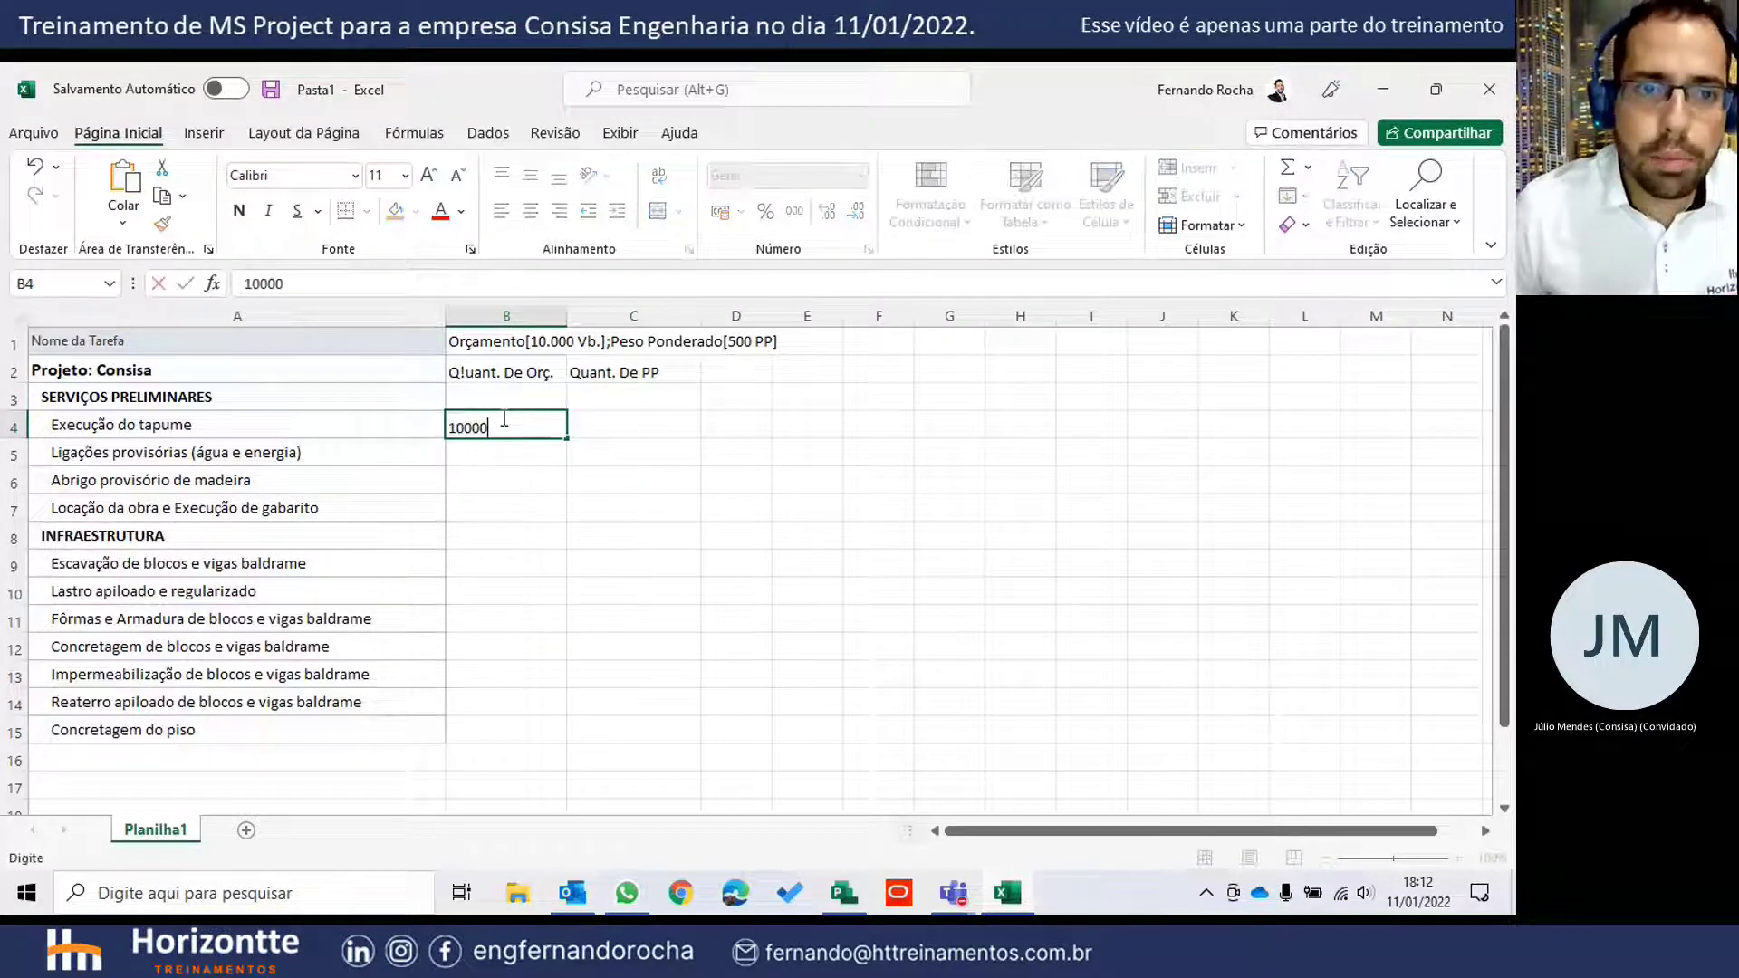
{"action": "key", "text": "Return"}
{"action": "type", "text": "15000"}
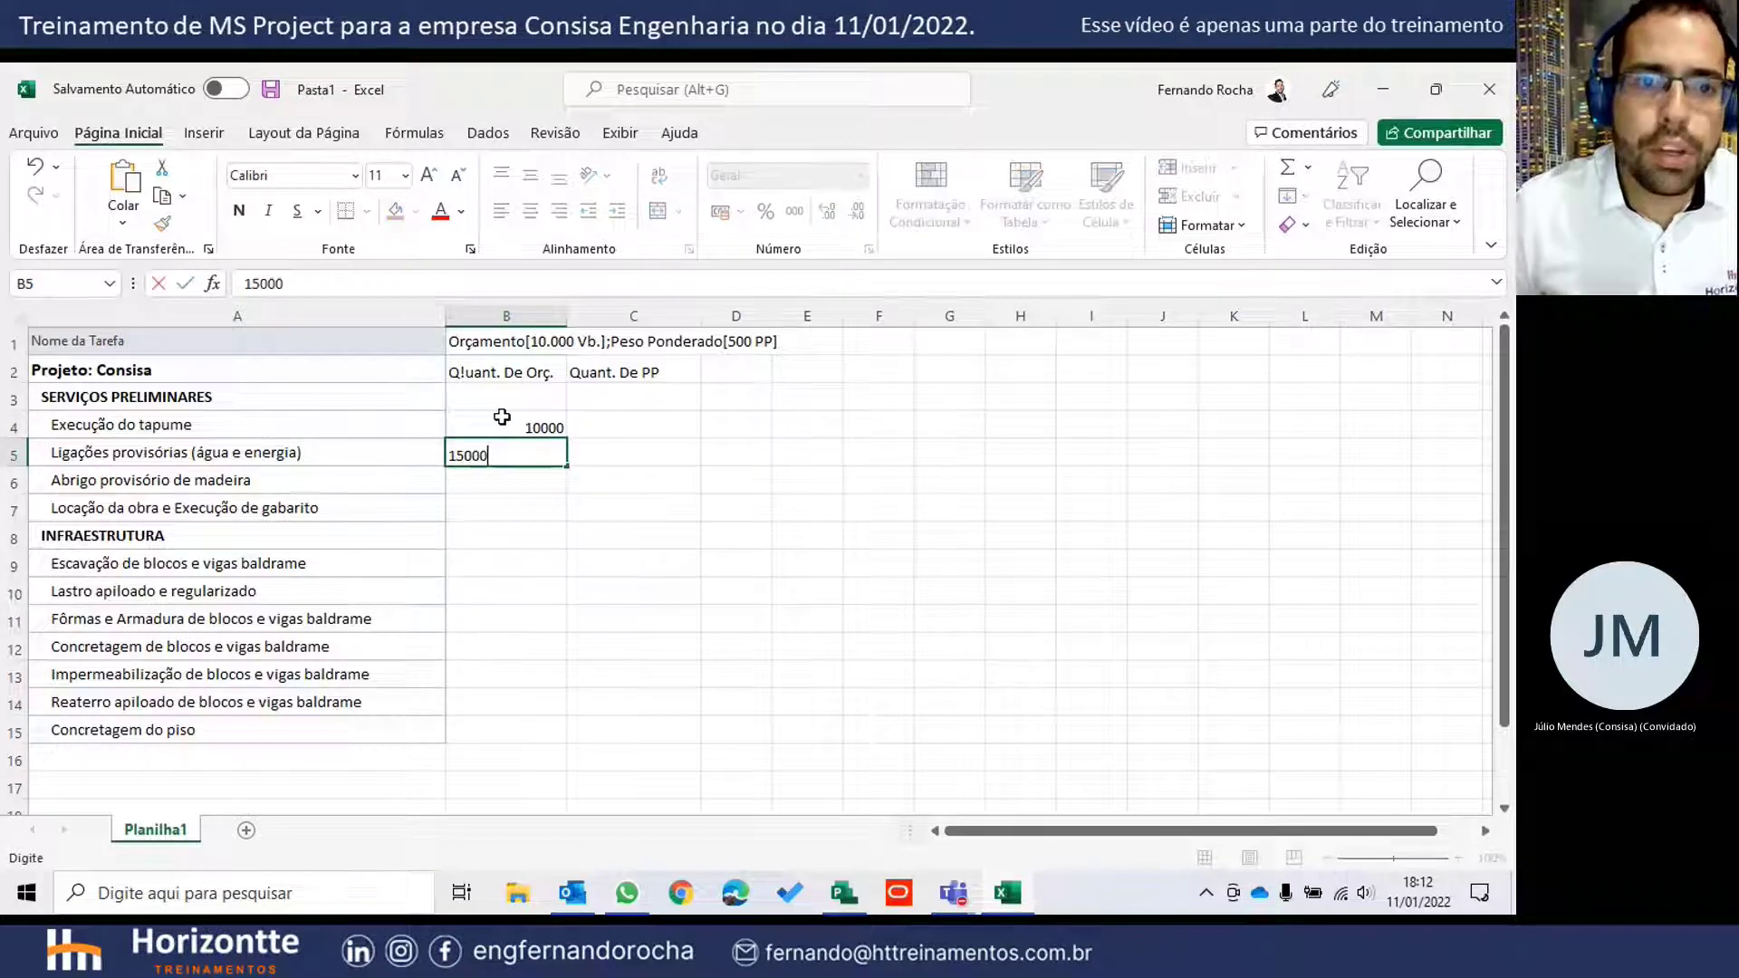
{"action": "key", "text": "Return"}
{"action": "type", "text": "20000"}
{"action": "key", "text": "Return"}
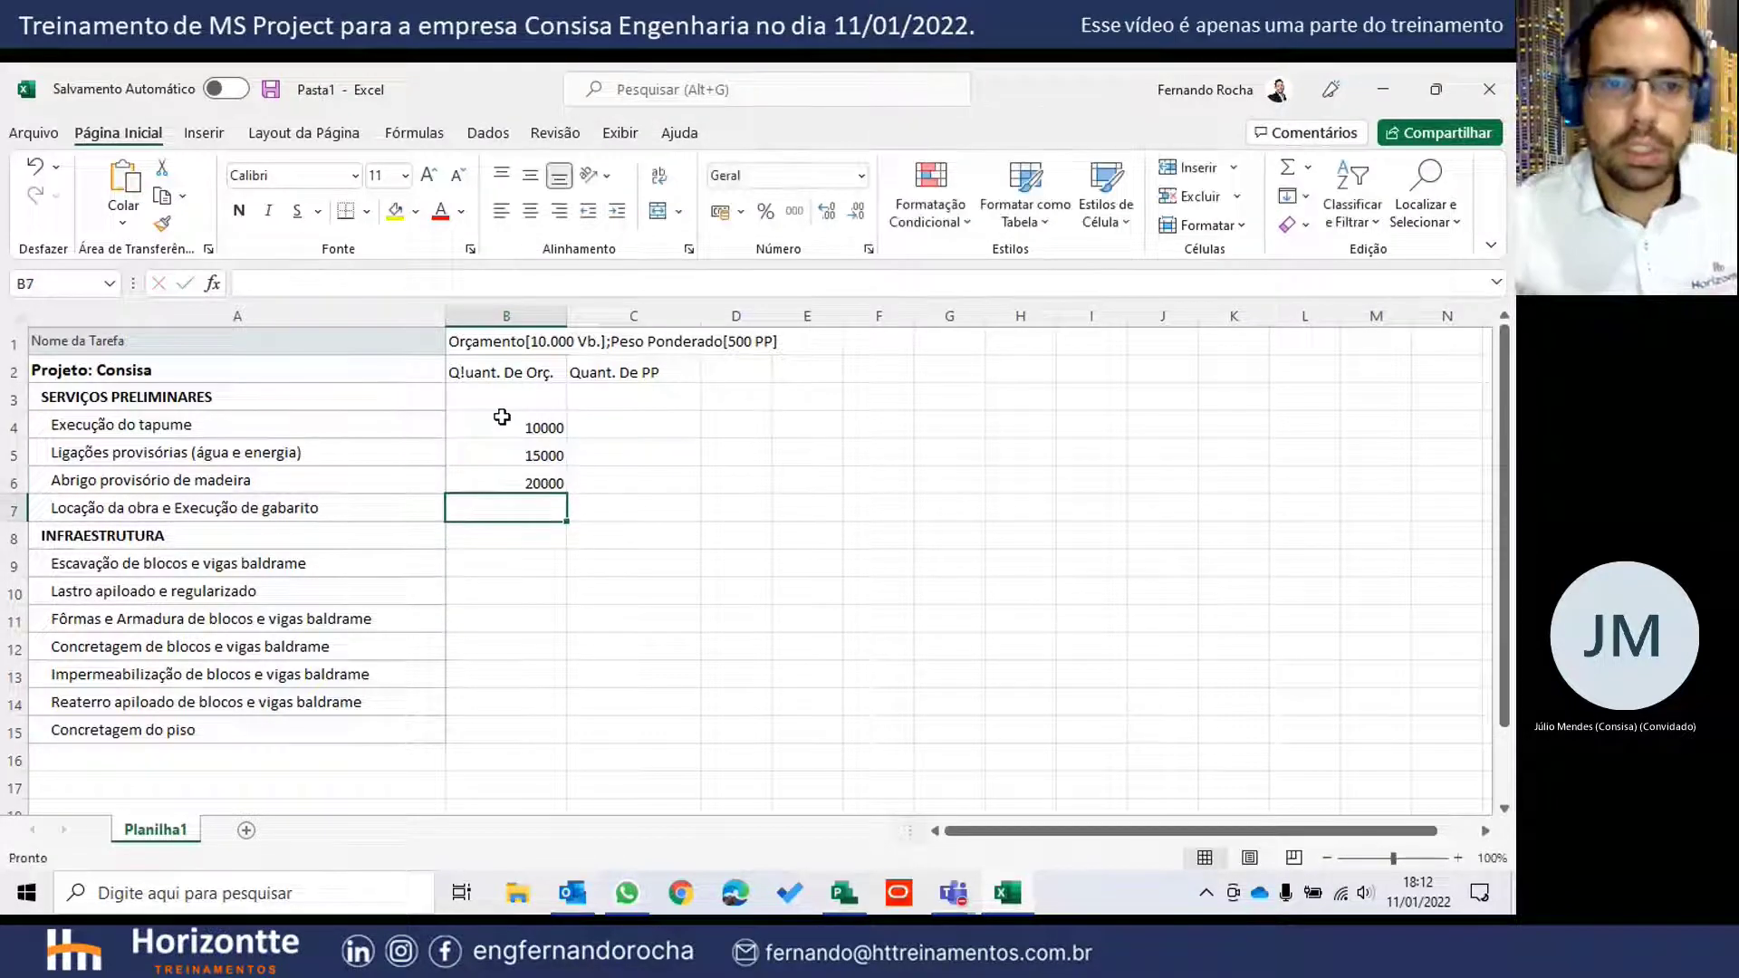
- Enter PP quantities 500, 600 and 700 for the same three tasks in C4:C6
{"action": "left_click", "coordinate": [601, 430]}
{"action": "type", "text": "5000"}
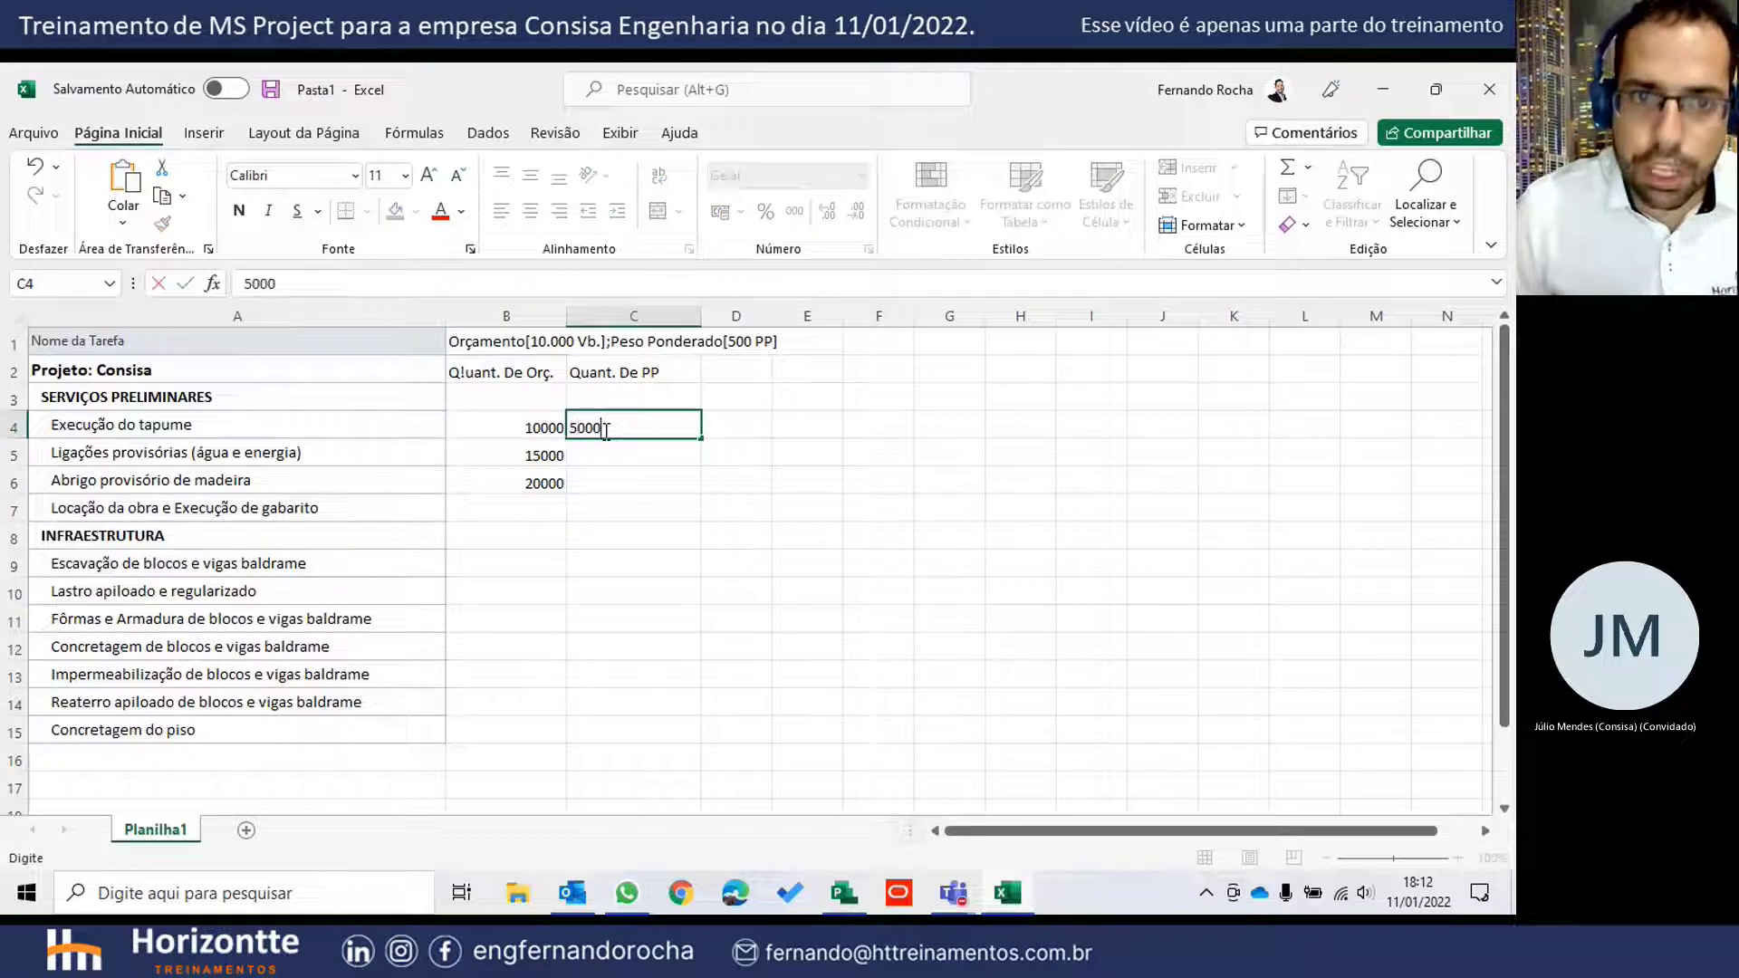
{"action": "key", "text": "BackSpace"}
{"action": "key", "text": "Return"}
{"action": "type", "text": "600"}
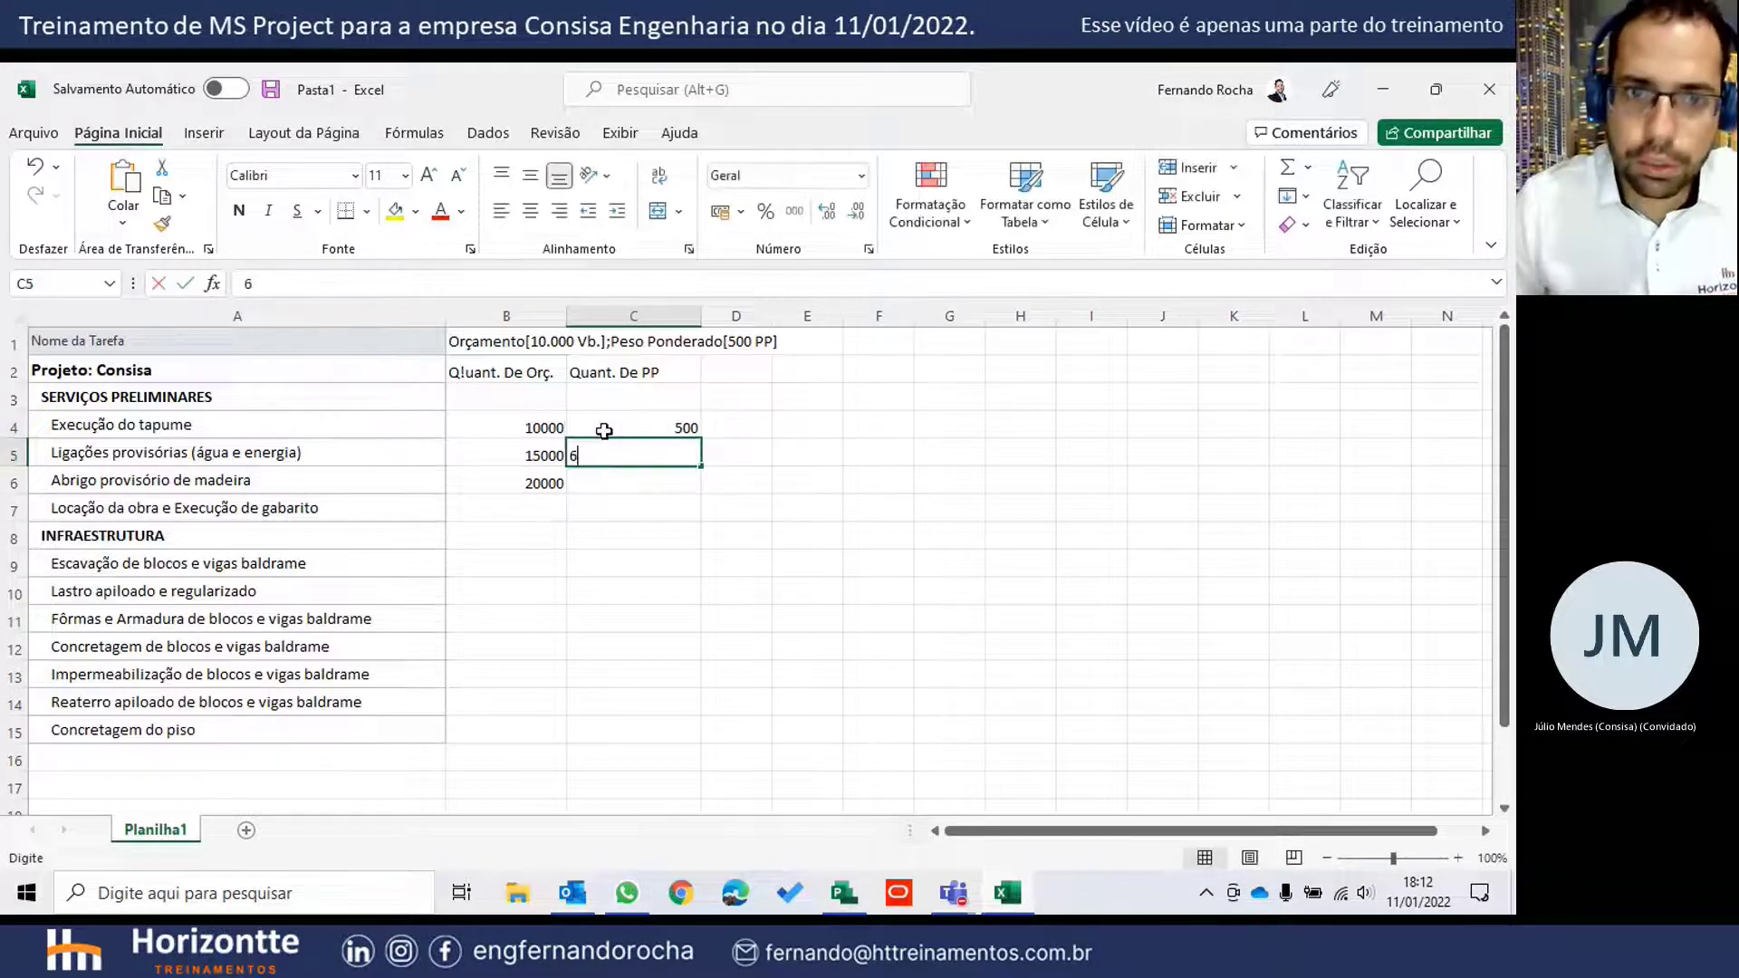
{"action": "key", "text": "Return"}
{"action": "type", "text": "700"}
{"action": "key", "text": "Return"}
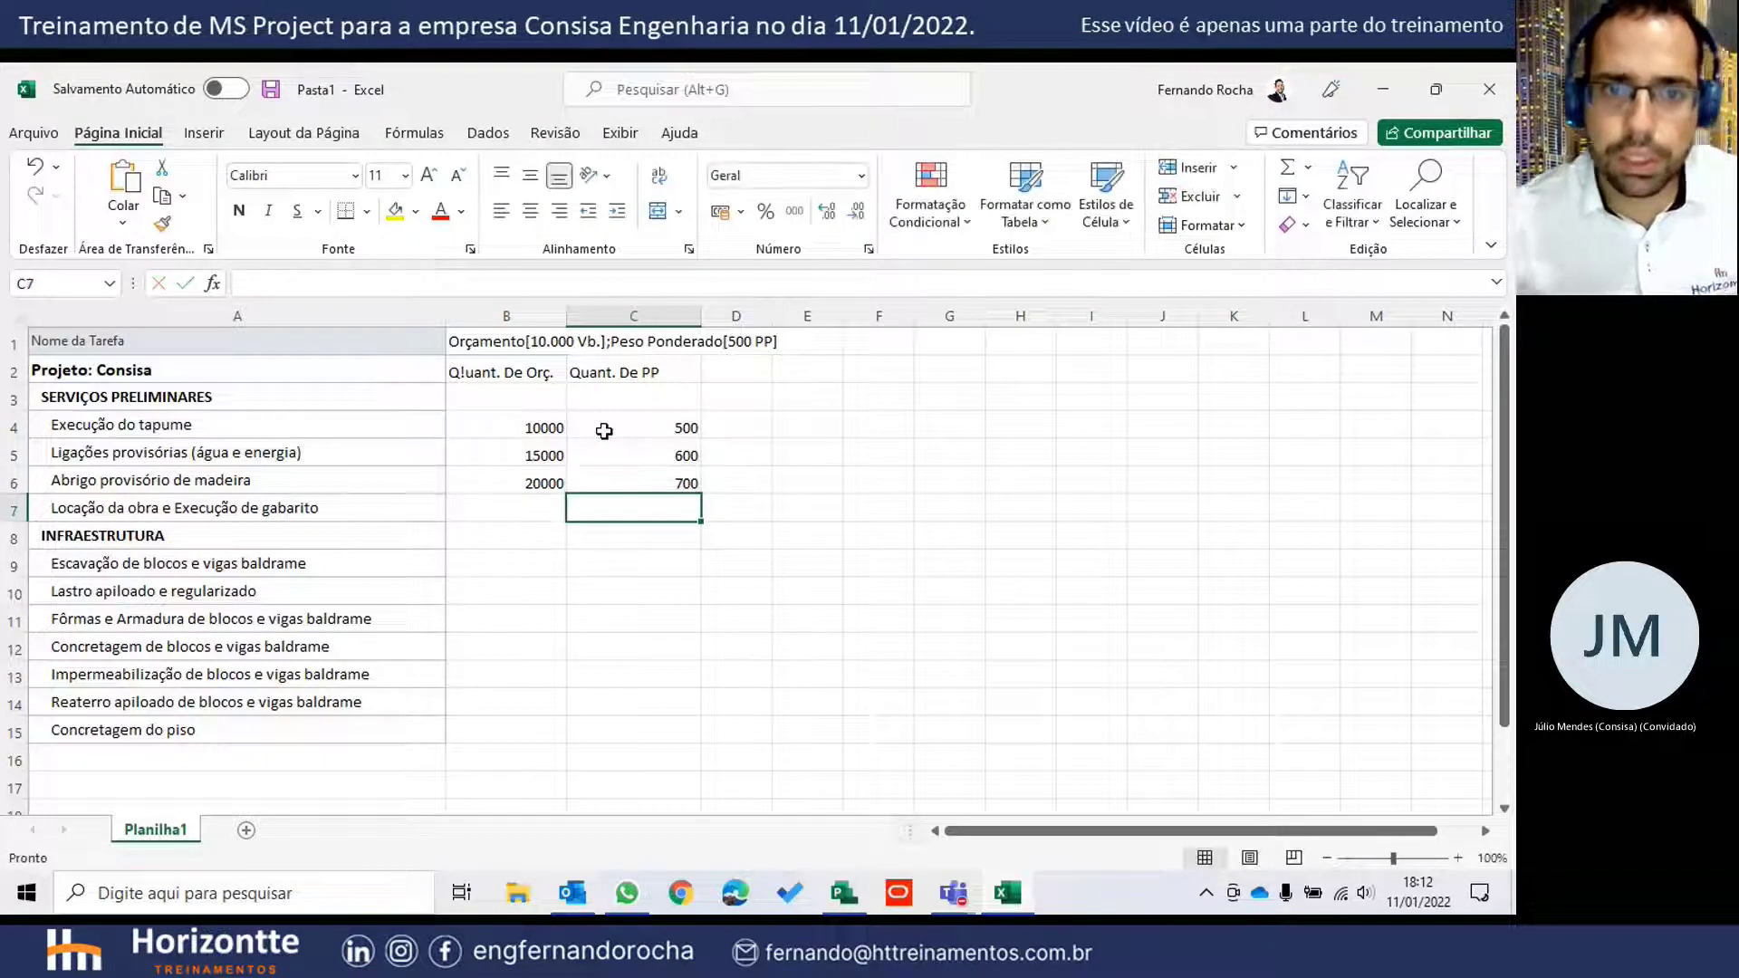
- Enter the text "Orçamento[" in D4, following the assignment pattern in B1, and widen column D to fit
{"action": "left_click", "coordinate": [701, 424]}
{"action": "left_click", "coordinate": [523, 346]}
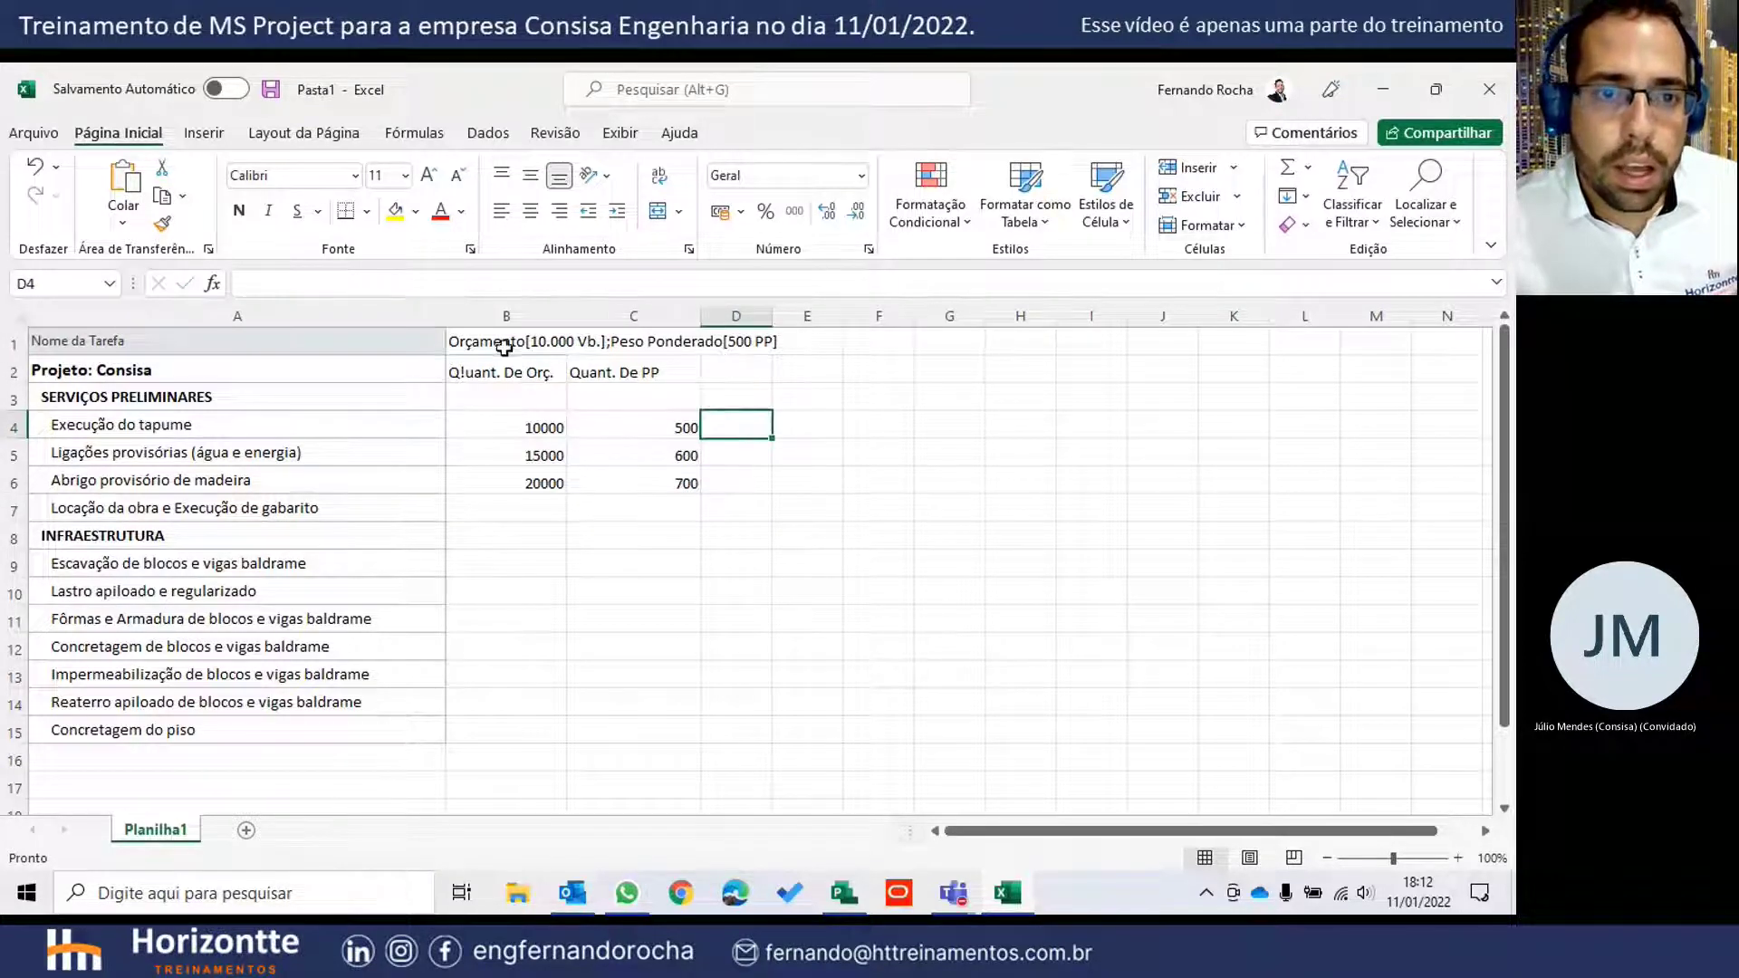
{"action": "left_click", "coordinate": [728, 427]}
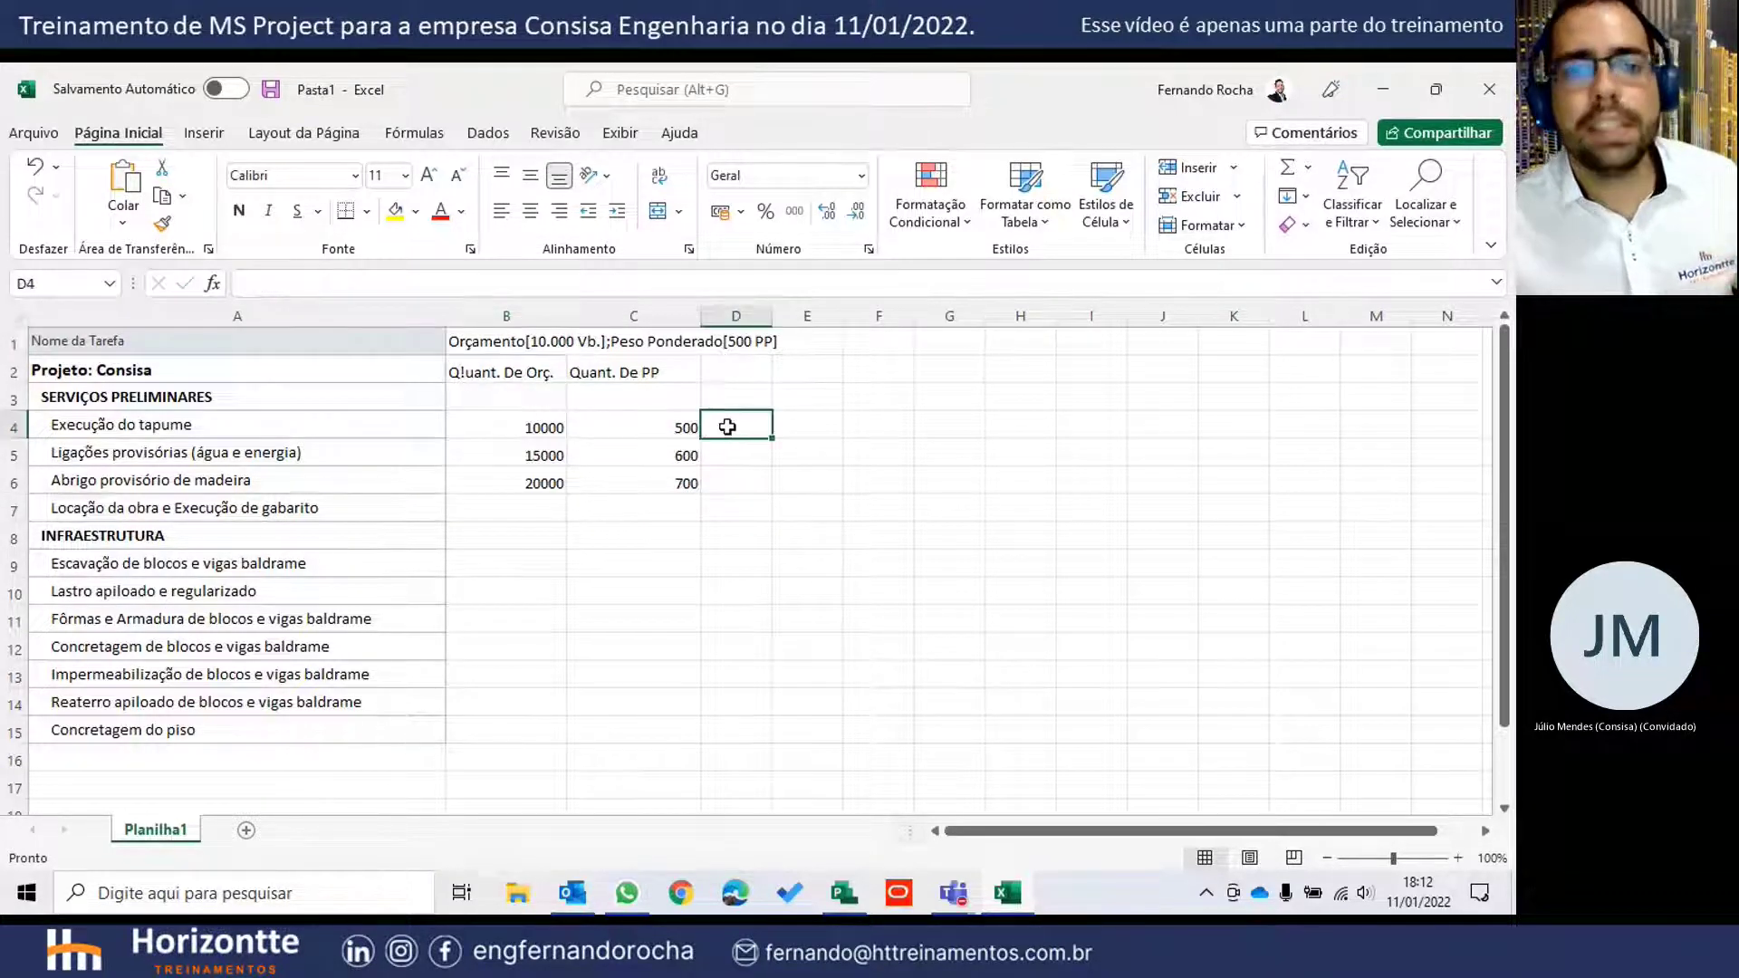
{"action": "left_click", "coordinate": [485, 344]}
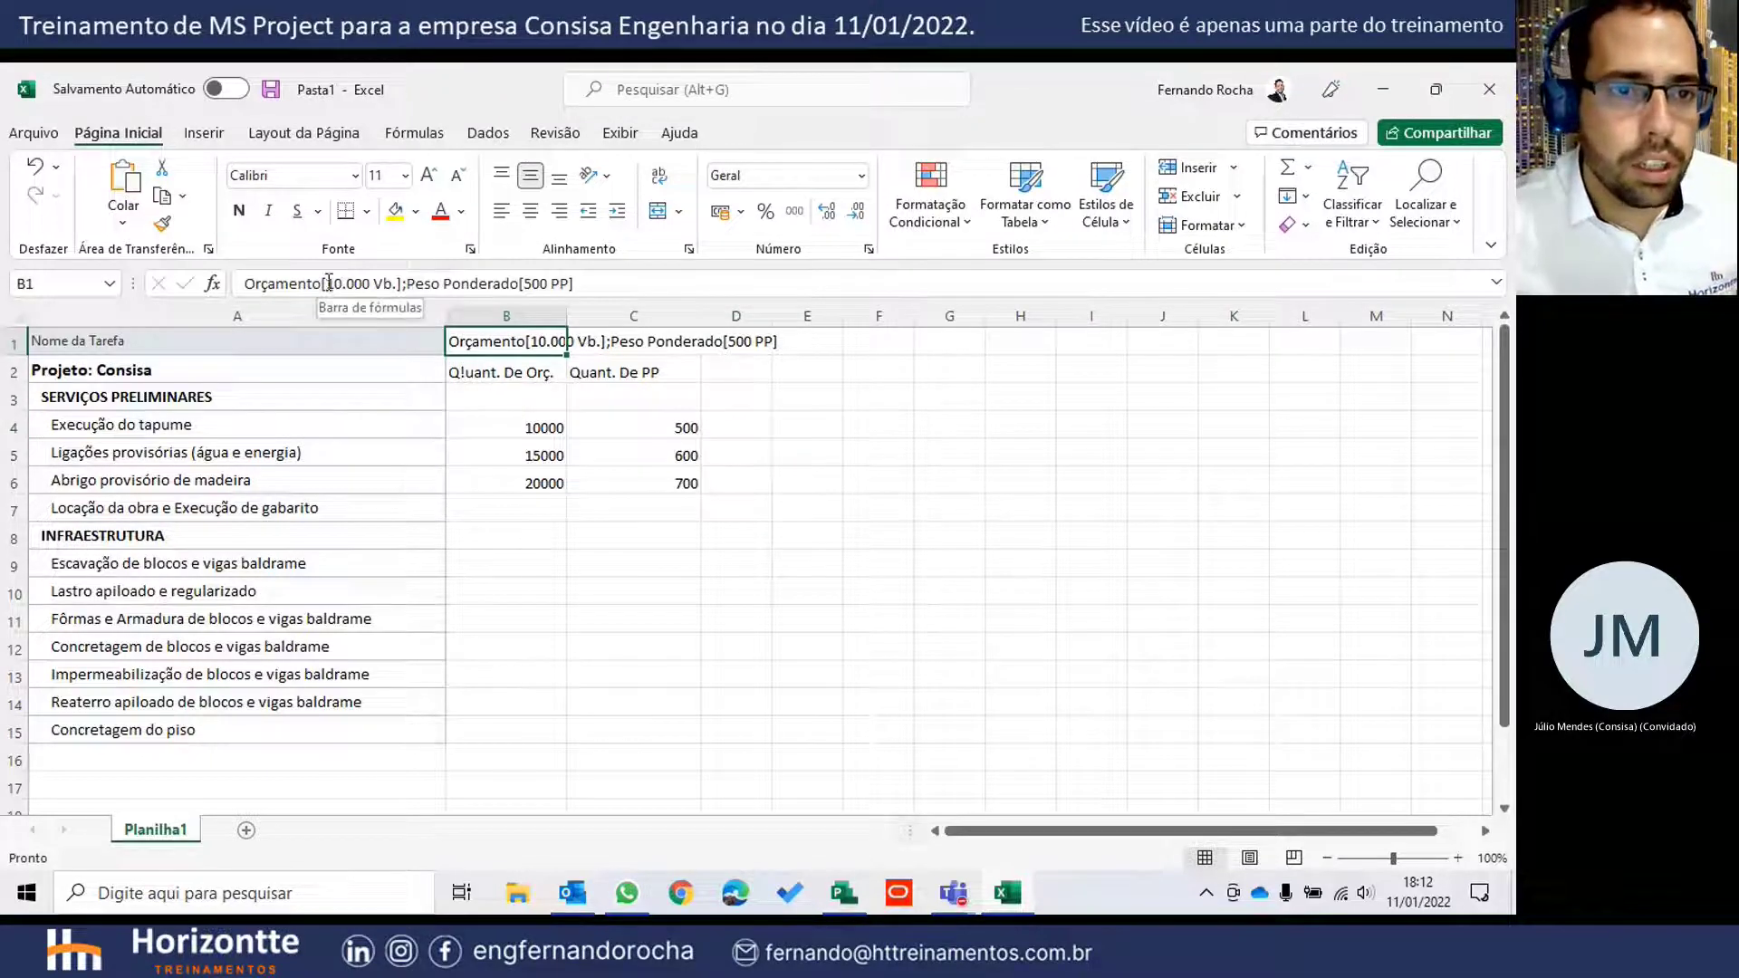
{"action": "left_click", "coordinate": [733, 426]}
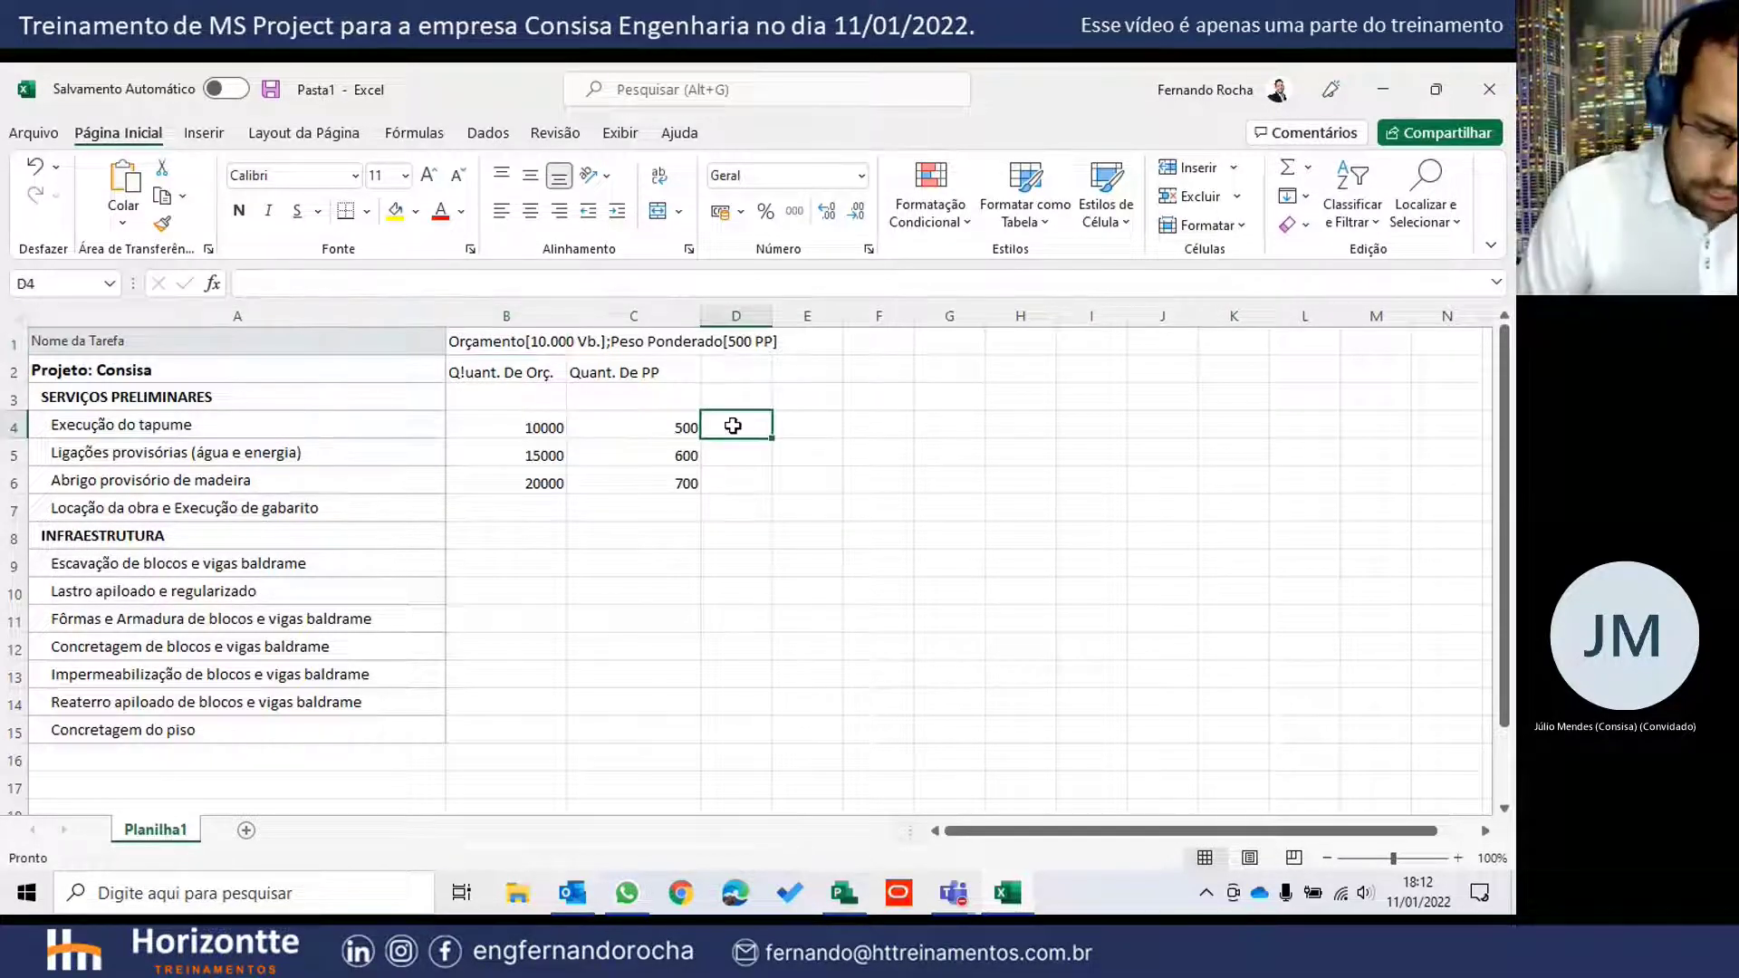
{"action": "type", "text": "Orçamento["}
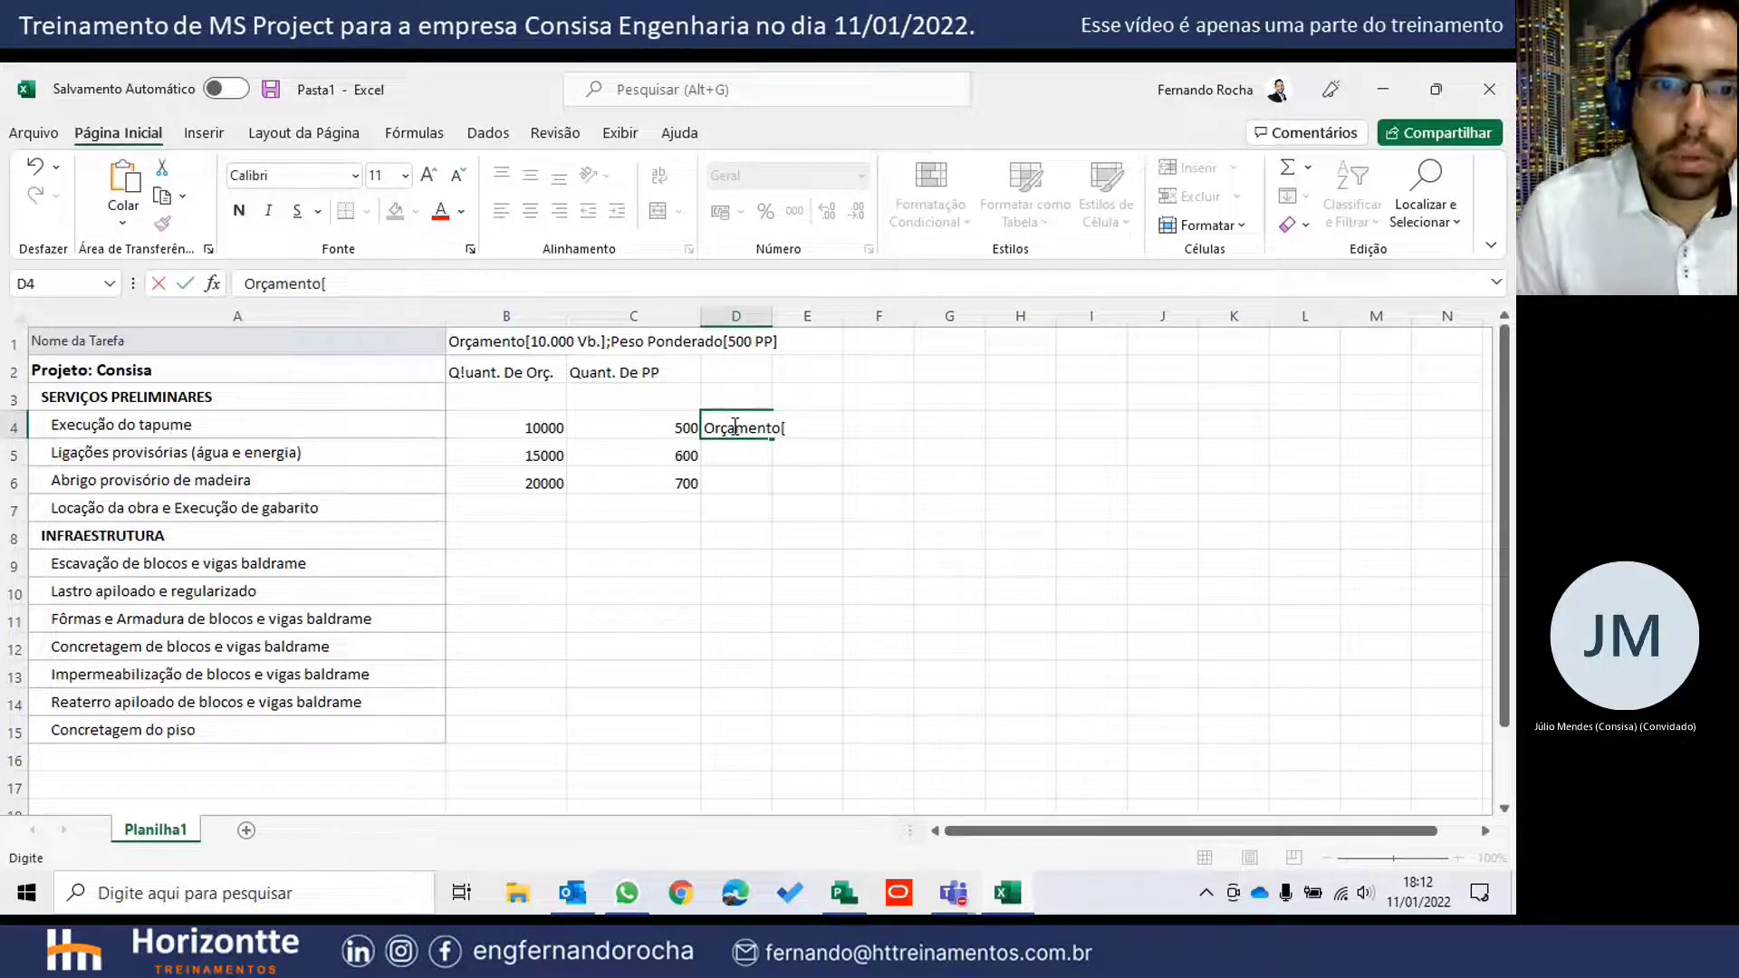
{"action": "key", "text": "Return"}
{"action": "left_click", "coordinate": [732, 426]}
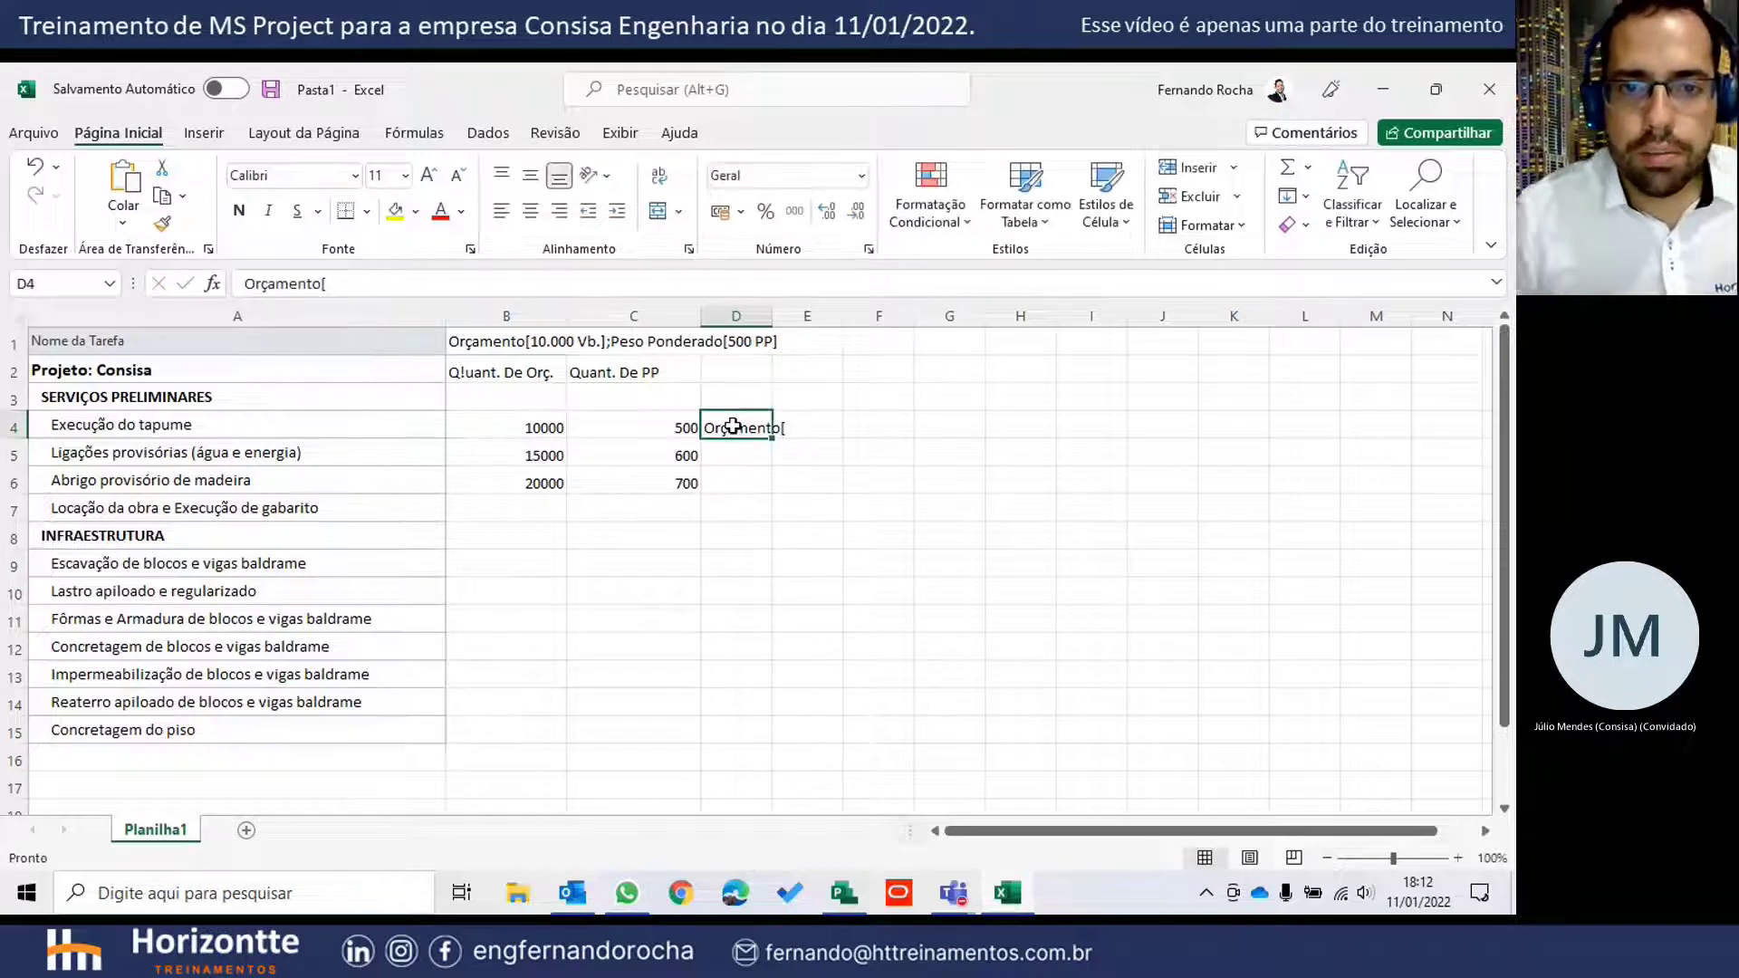
{"action": "left_click_drag", "start_coordinate": [772, 317], "coordinate": [787, 318]}
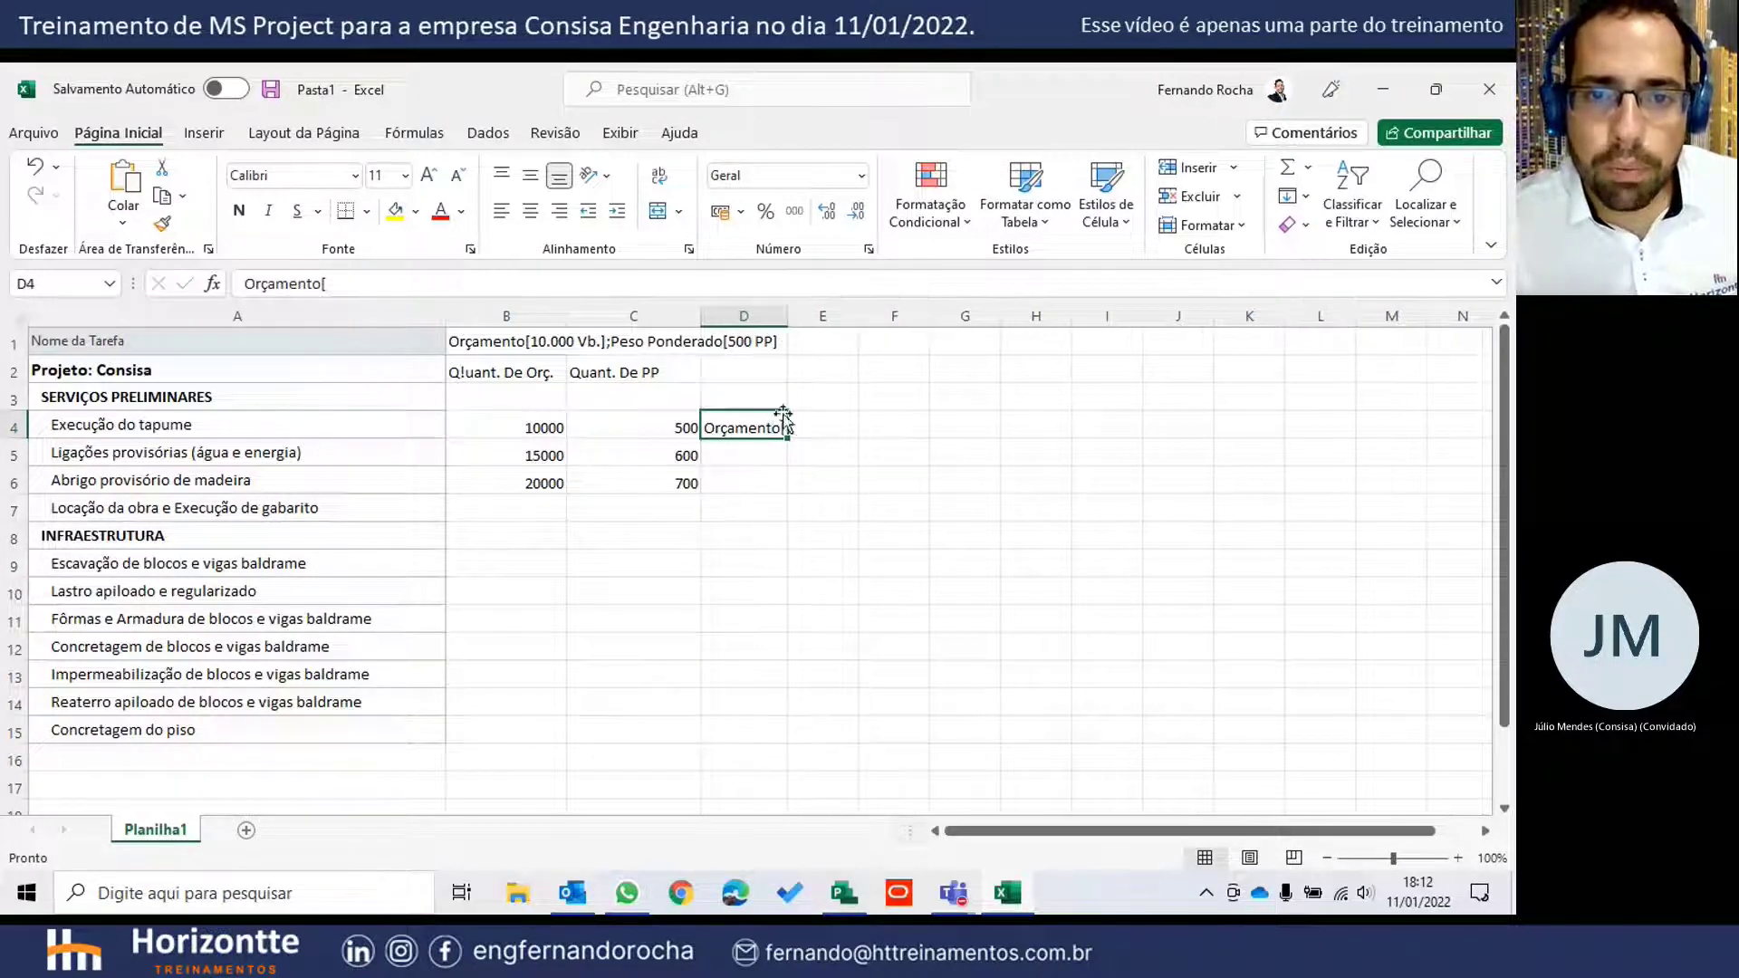
- Enter the closing text "];" in cell E4 beside the Orçamento text
{"action": "left_click", "coordinate": [820, 429]}
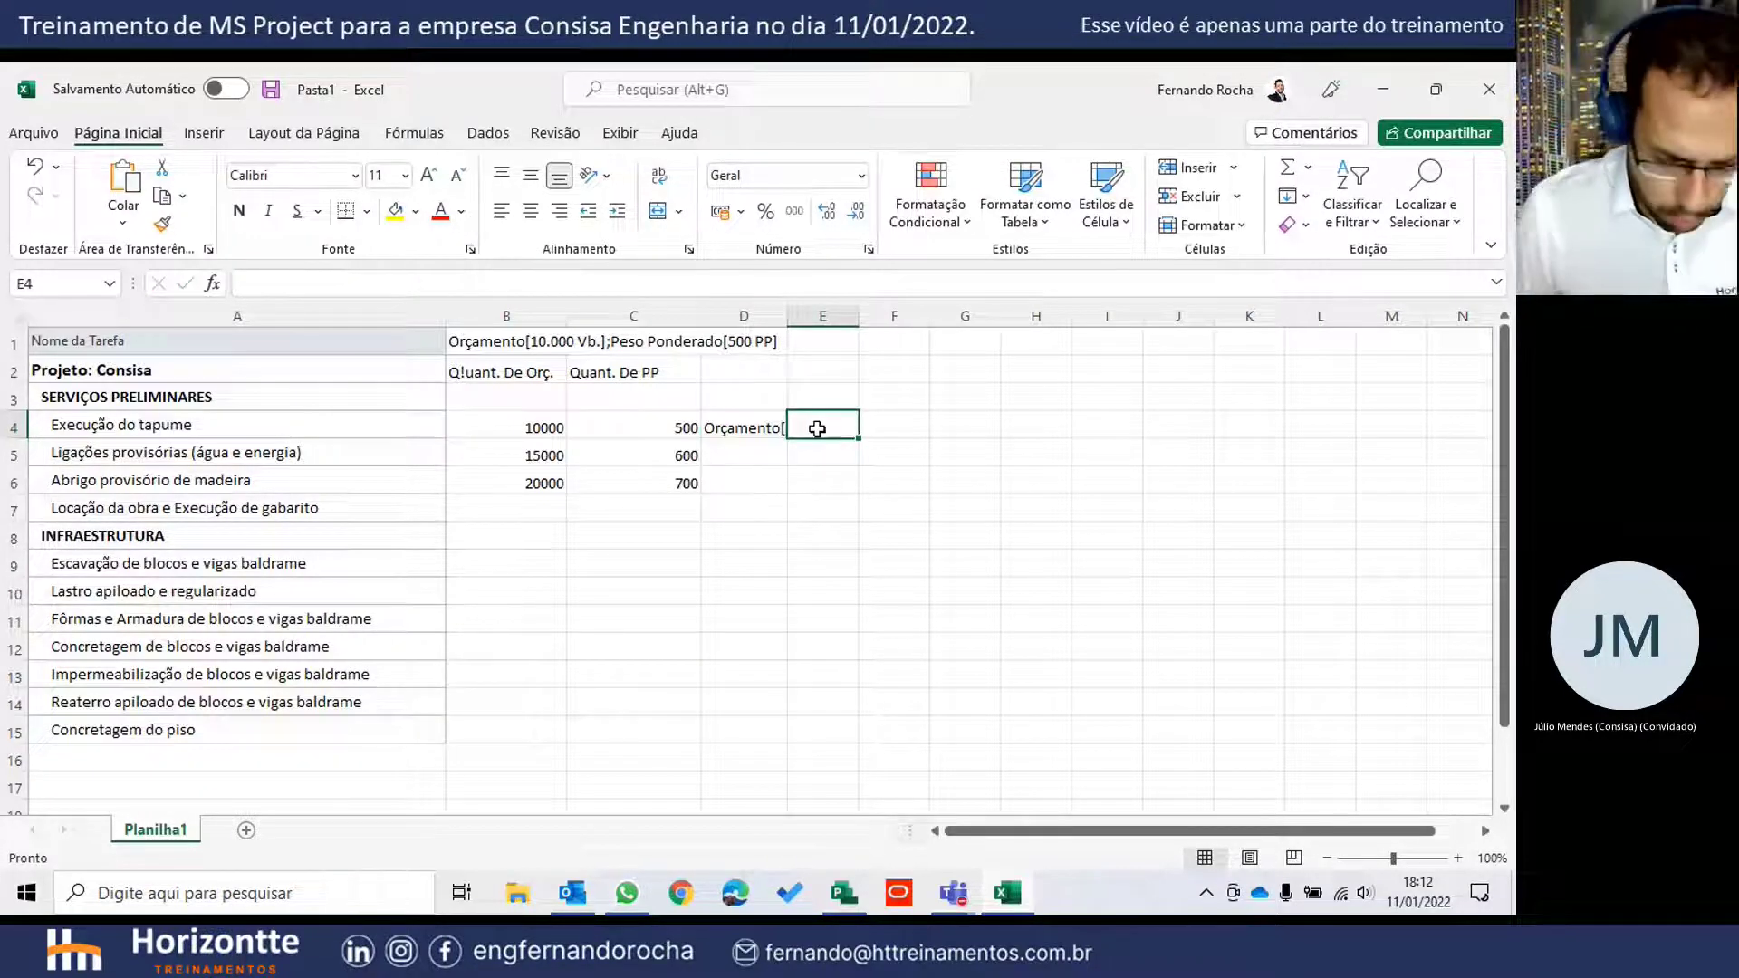
{"action": "type", "text": "]"}
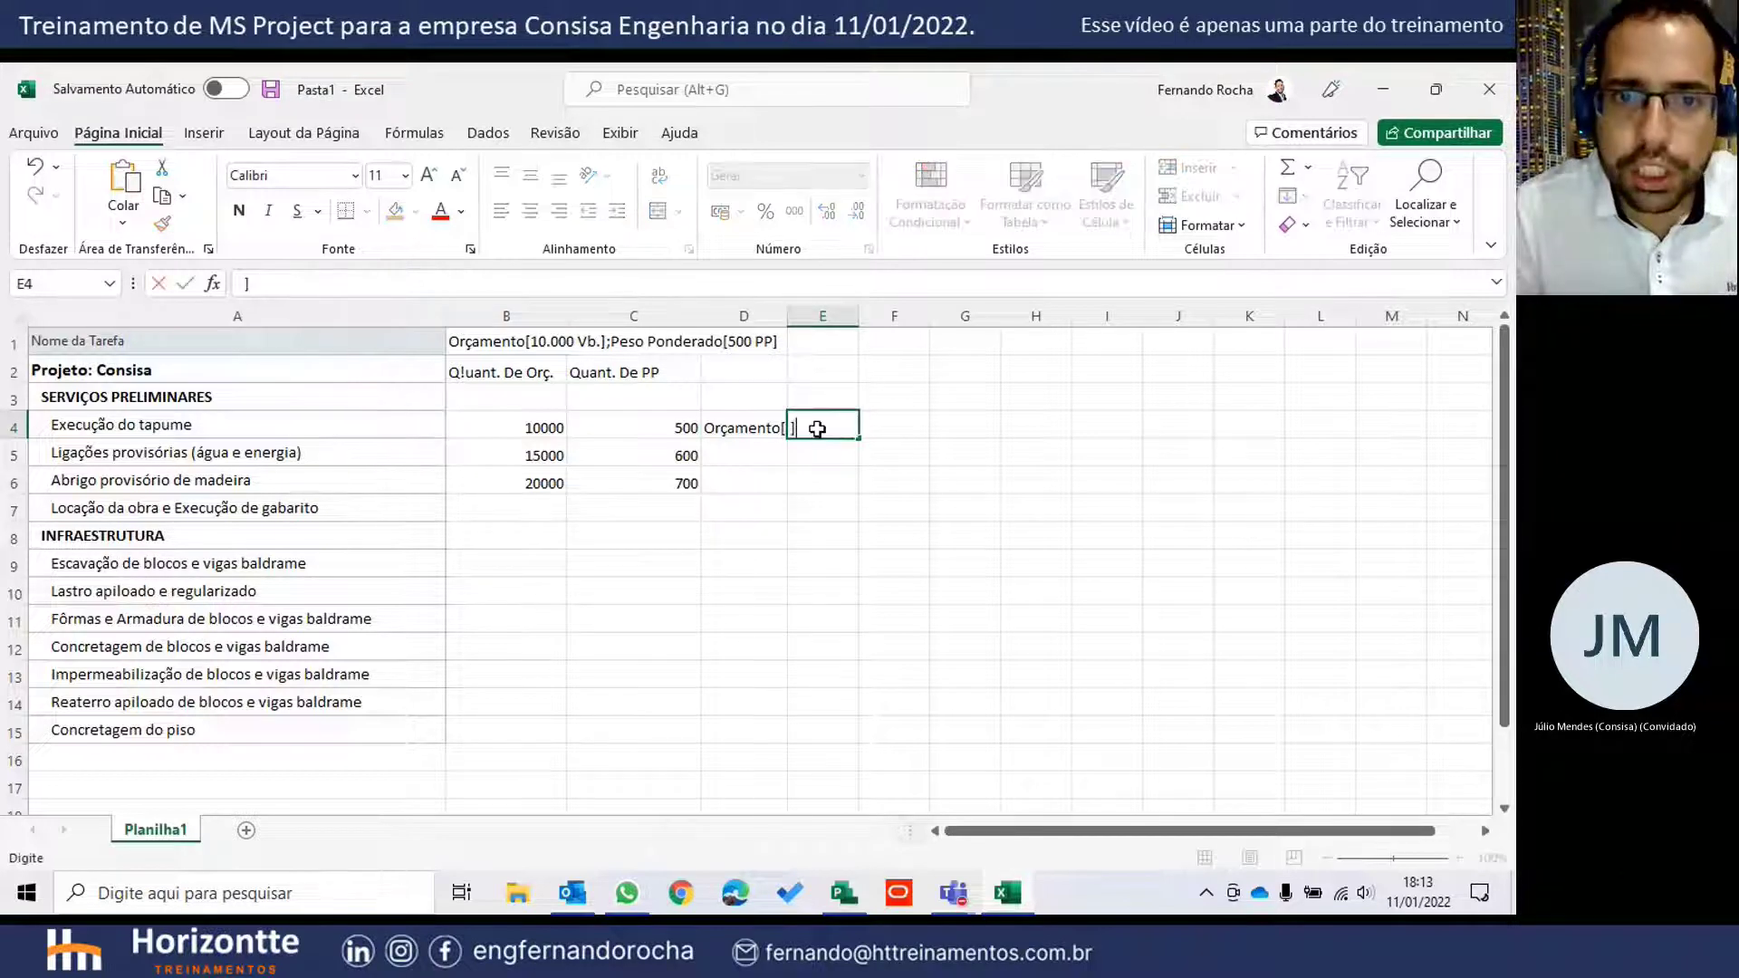
{"action": "left_click", "coordinate": [817, 428]}
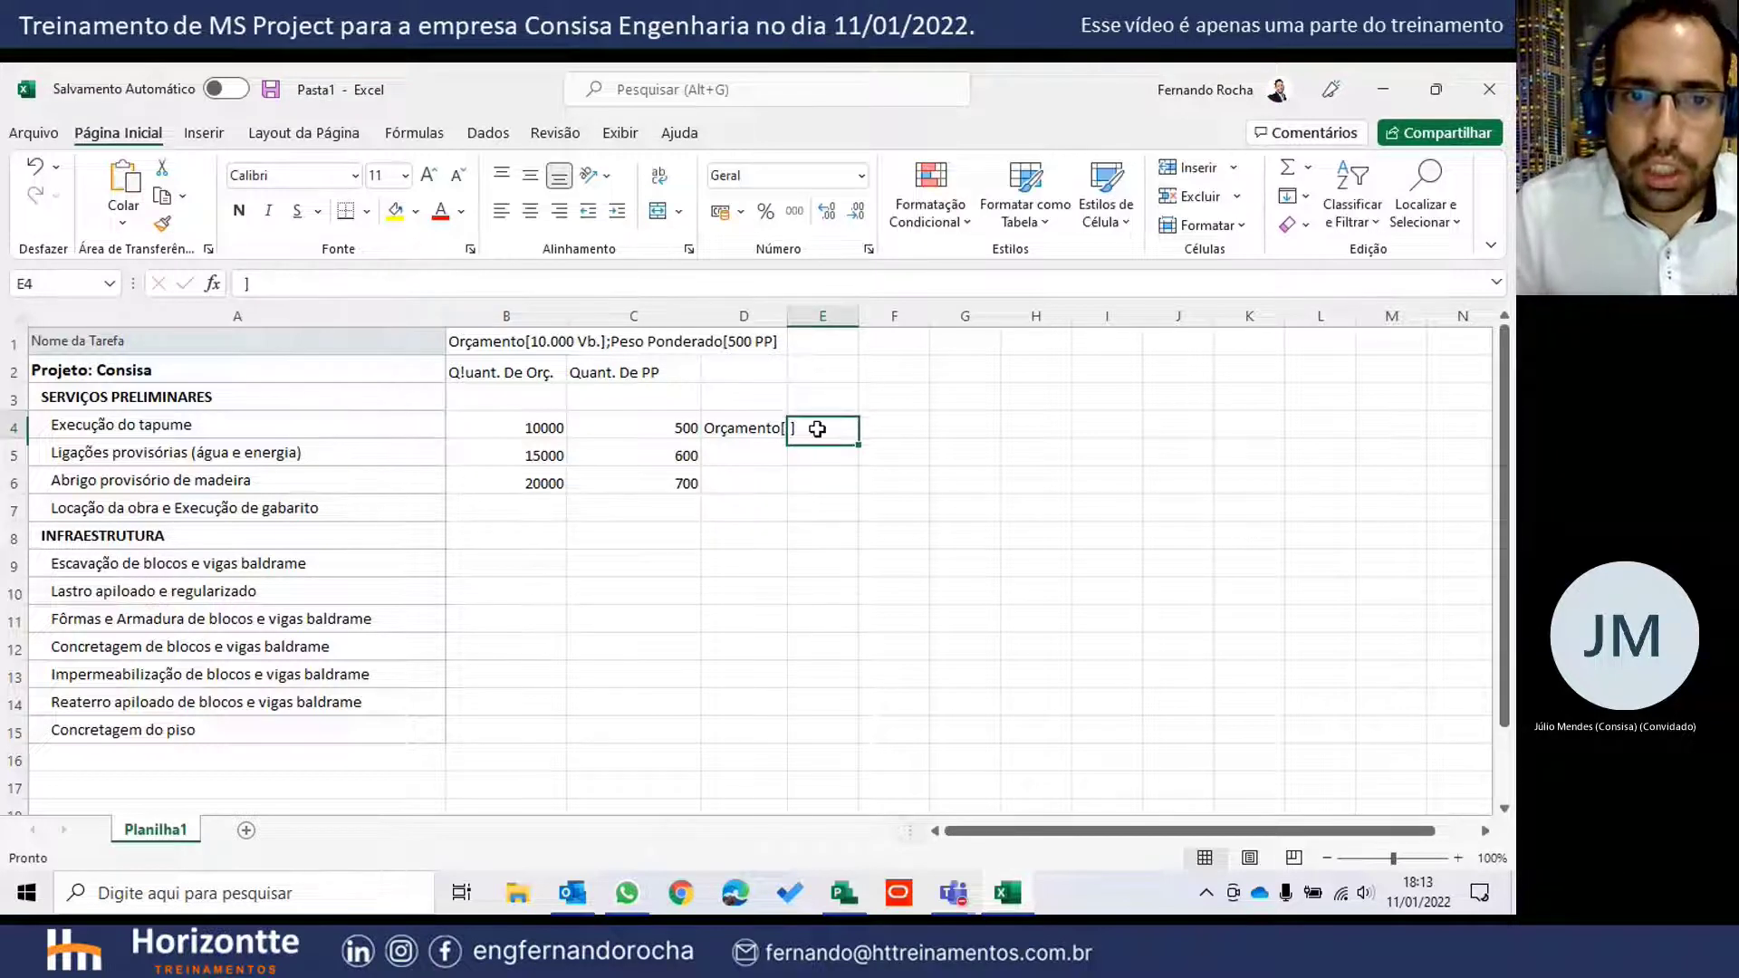
{"action": "left_click", "coordinate": [854, 292]}
{"action": "left_click", "coordinate": [842, 423]}
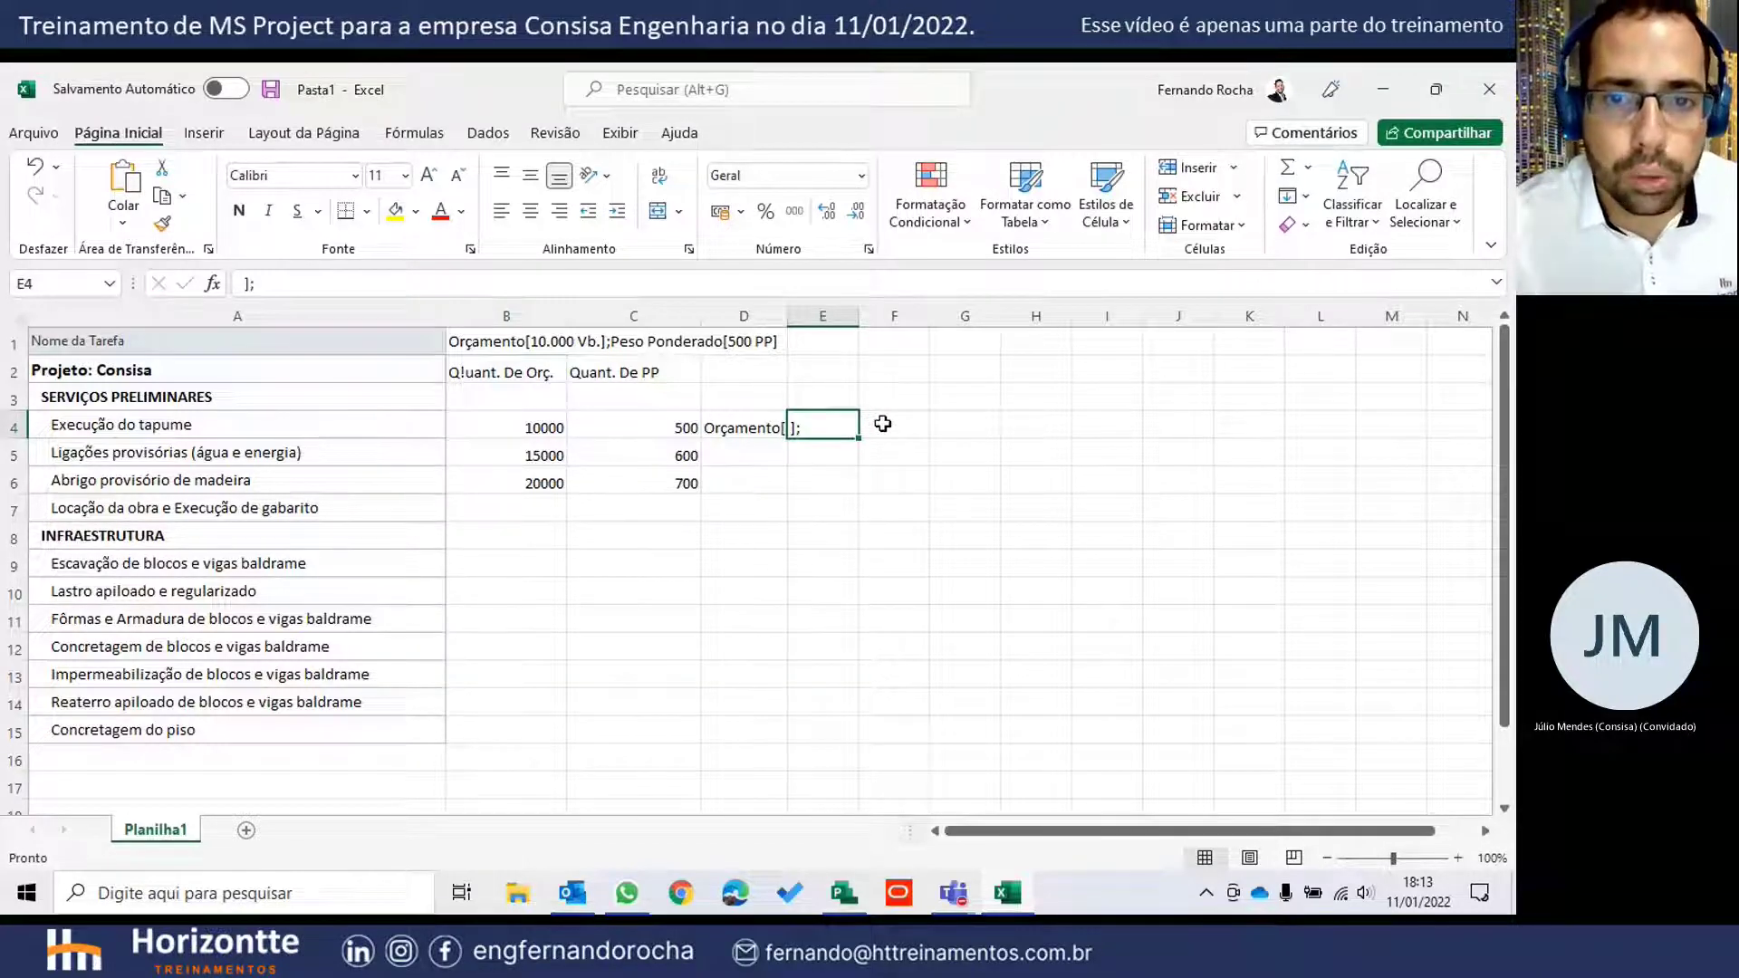
- Enter ";Pesos Ponderados[" in F4 and the closing bracket "]" in H4
{"action": "left_click", "coordinate": [884, 423]}
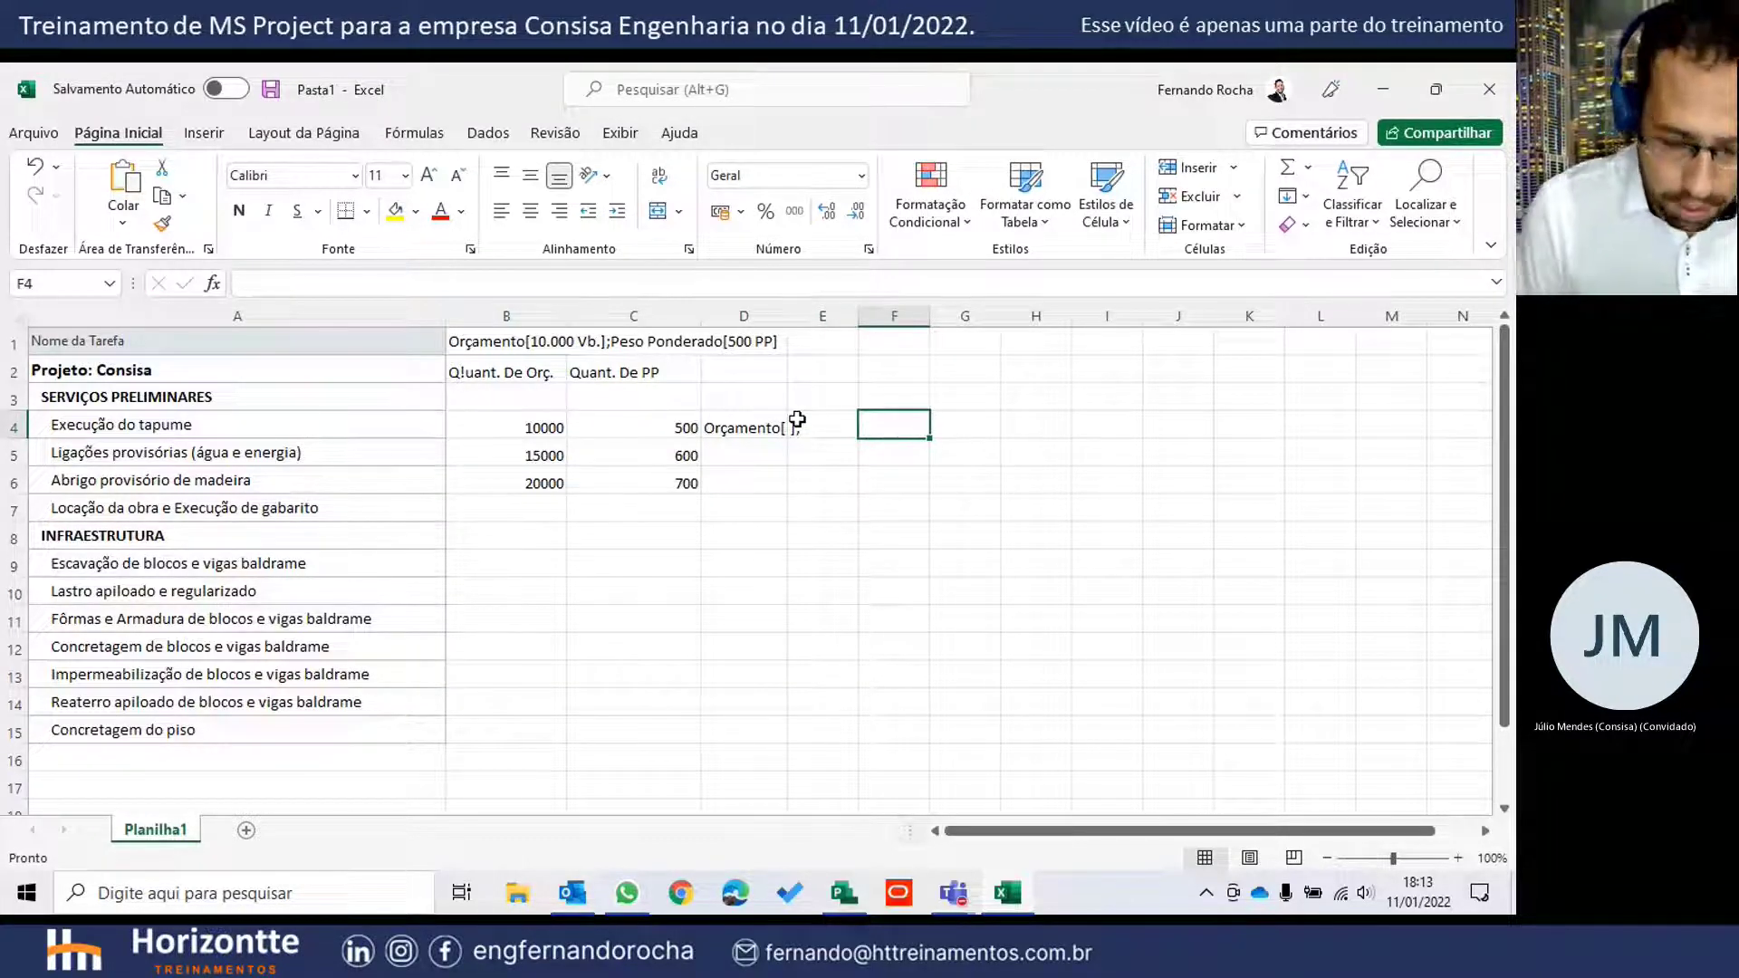
{"action": "type", "text": ";Pesos Ponderados["}
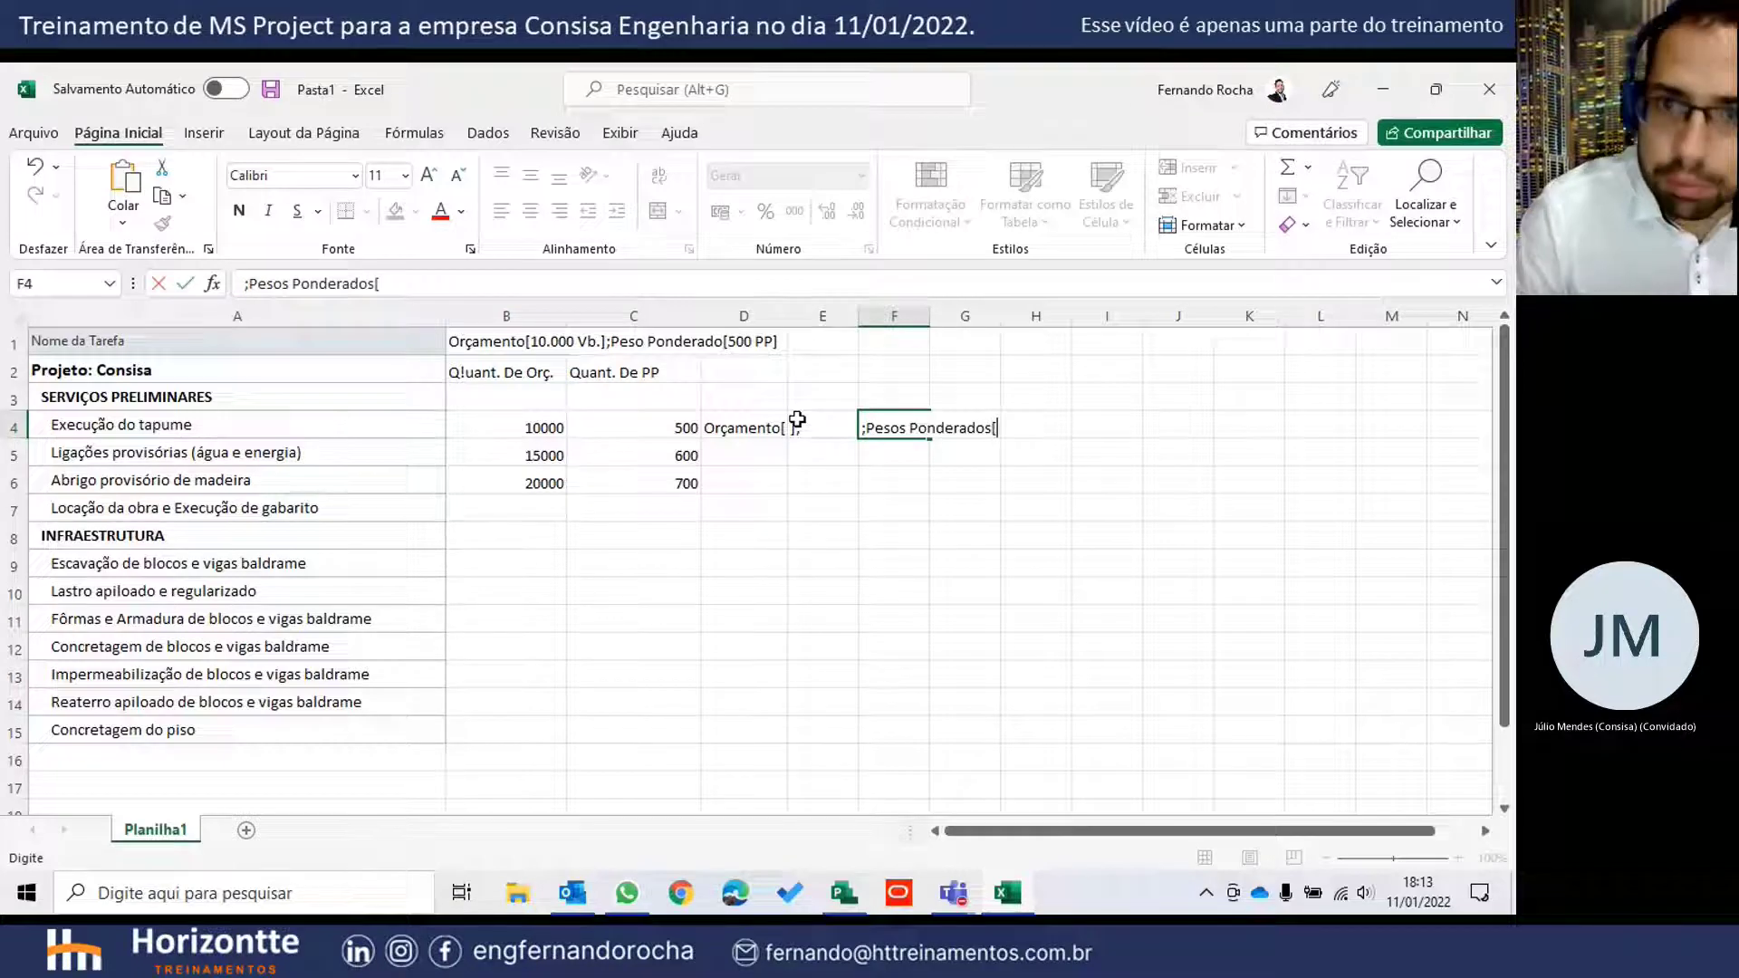
{"action": "key", "text": "Return"}
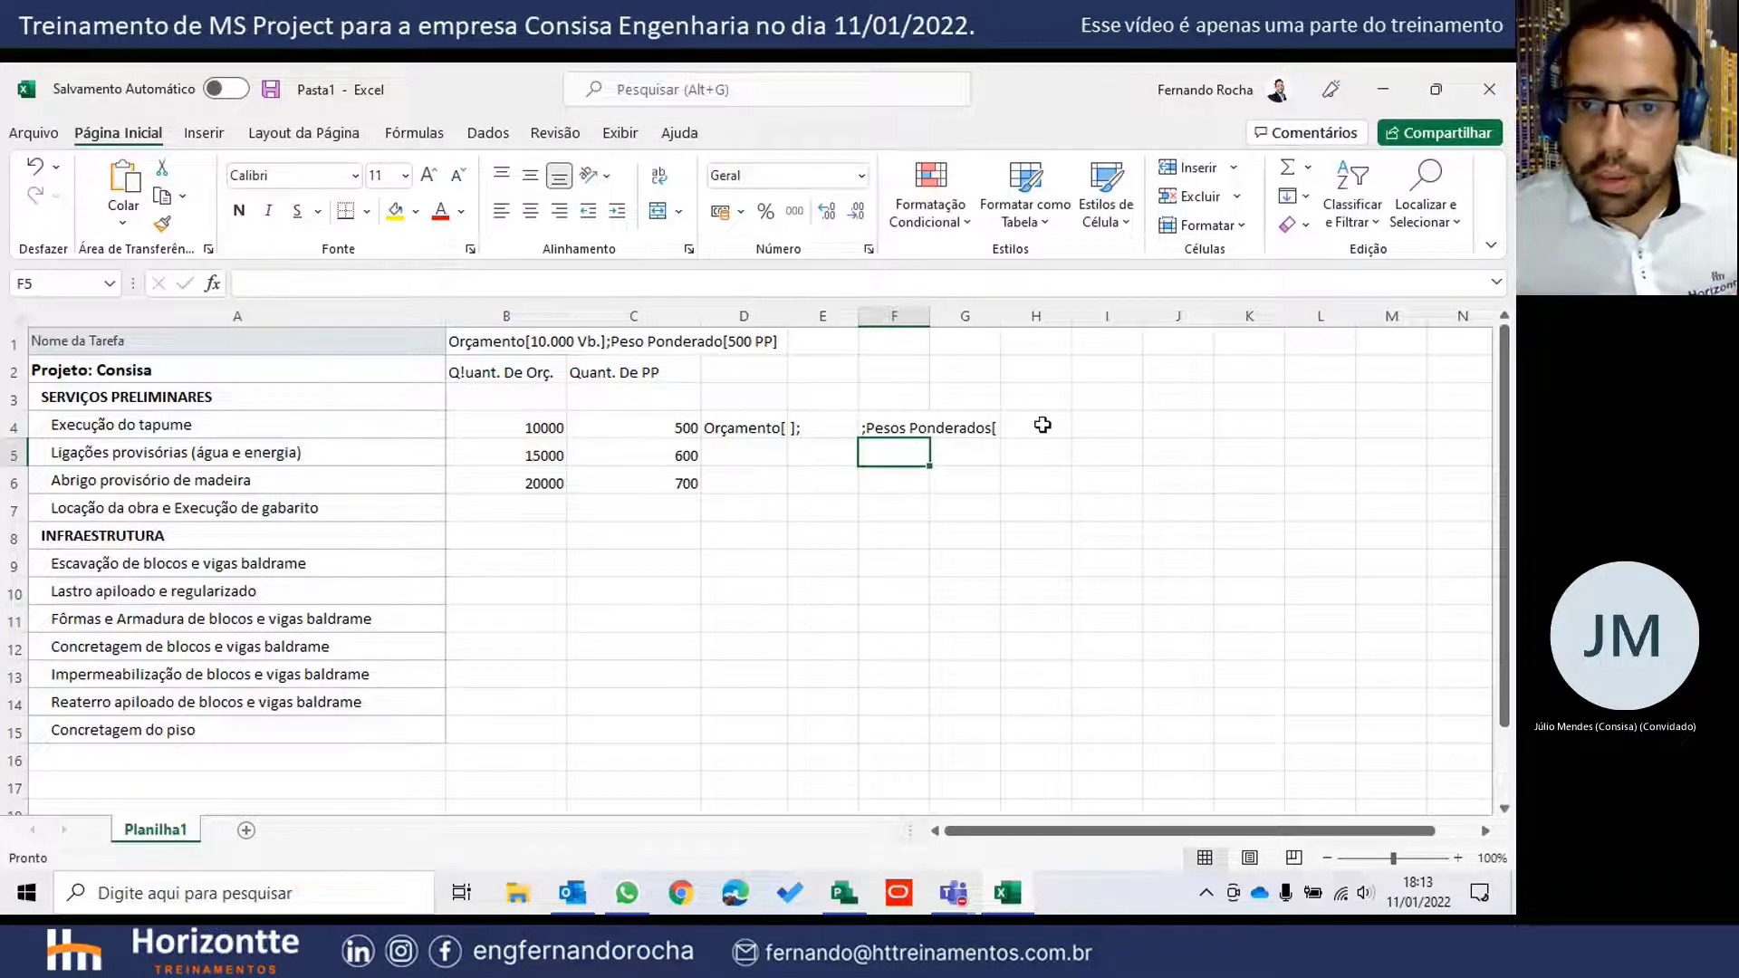
{"action": "left_click", "coordinate": [1042, 425]}
{"action": "type", "text": "]"}
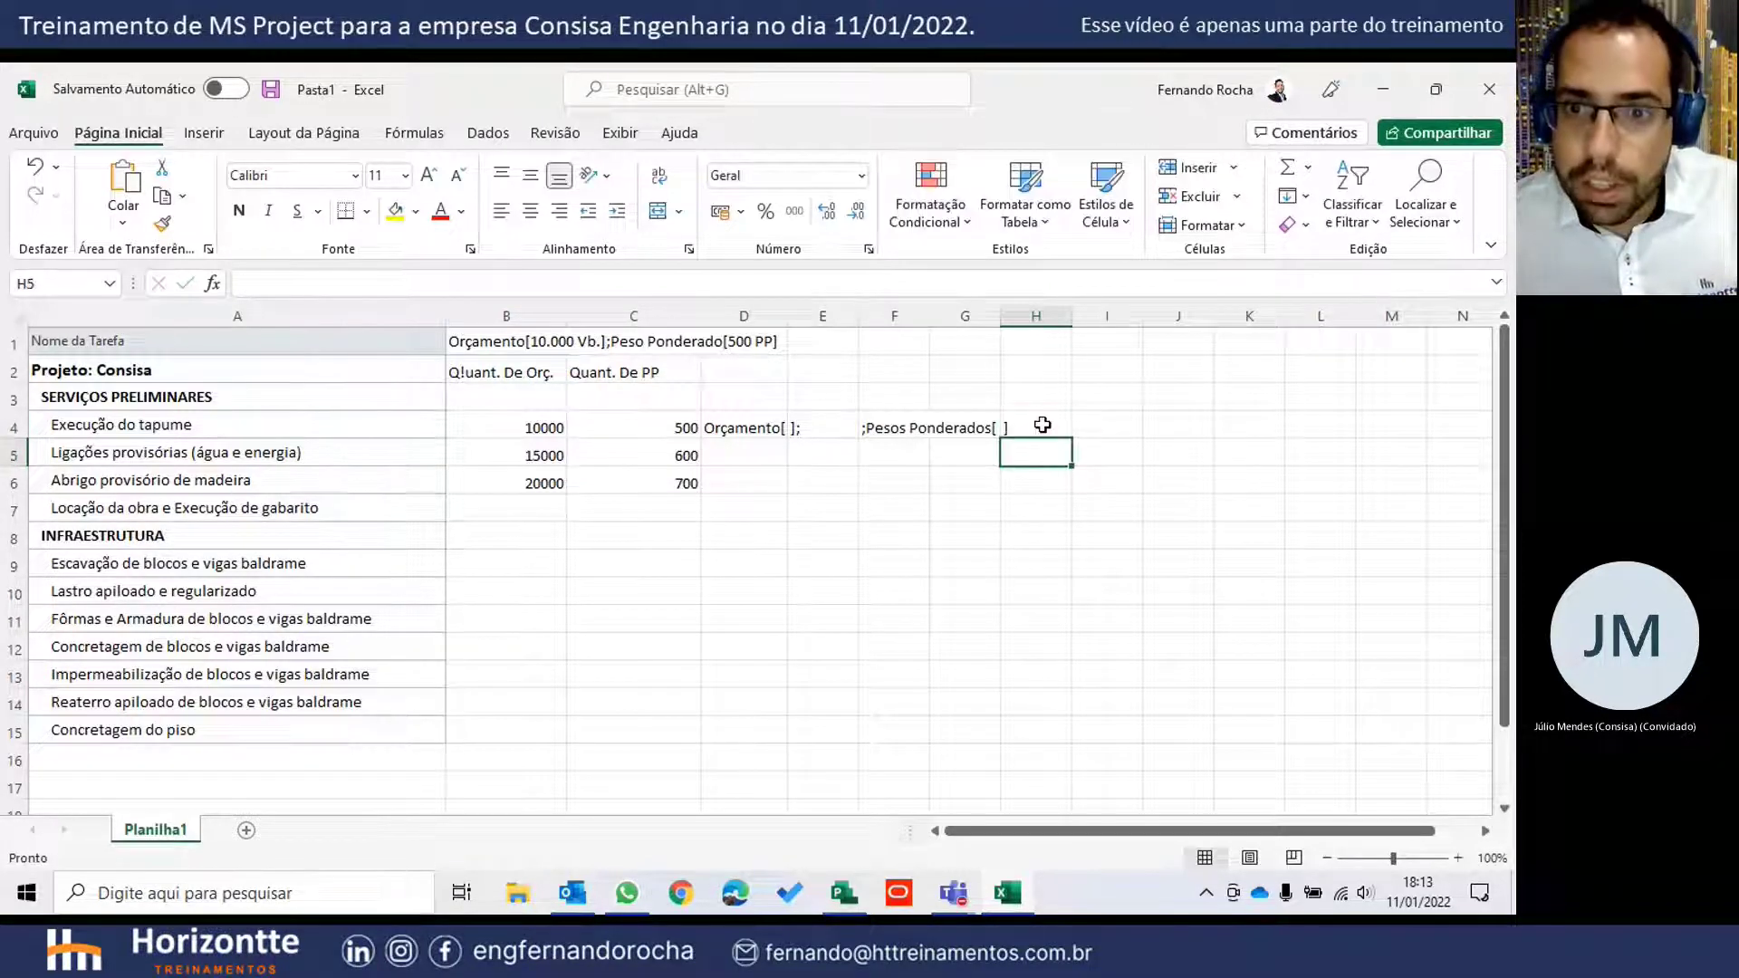
- Fill cell I4 with yellow and start a CONCATENAR formula in it
{"action": "left_click", "coordinate": [1120, 427]}
{"action": "left_click", "coordinate": [395, 210]}
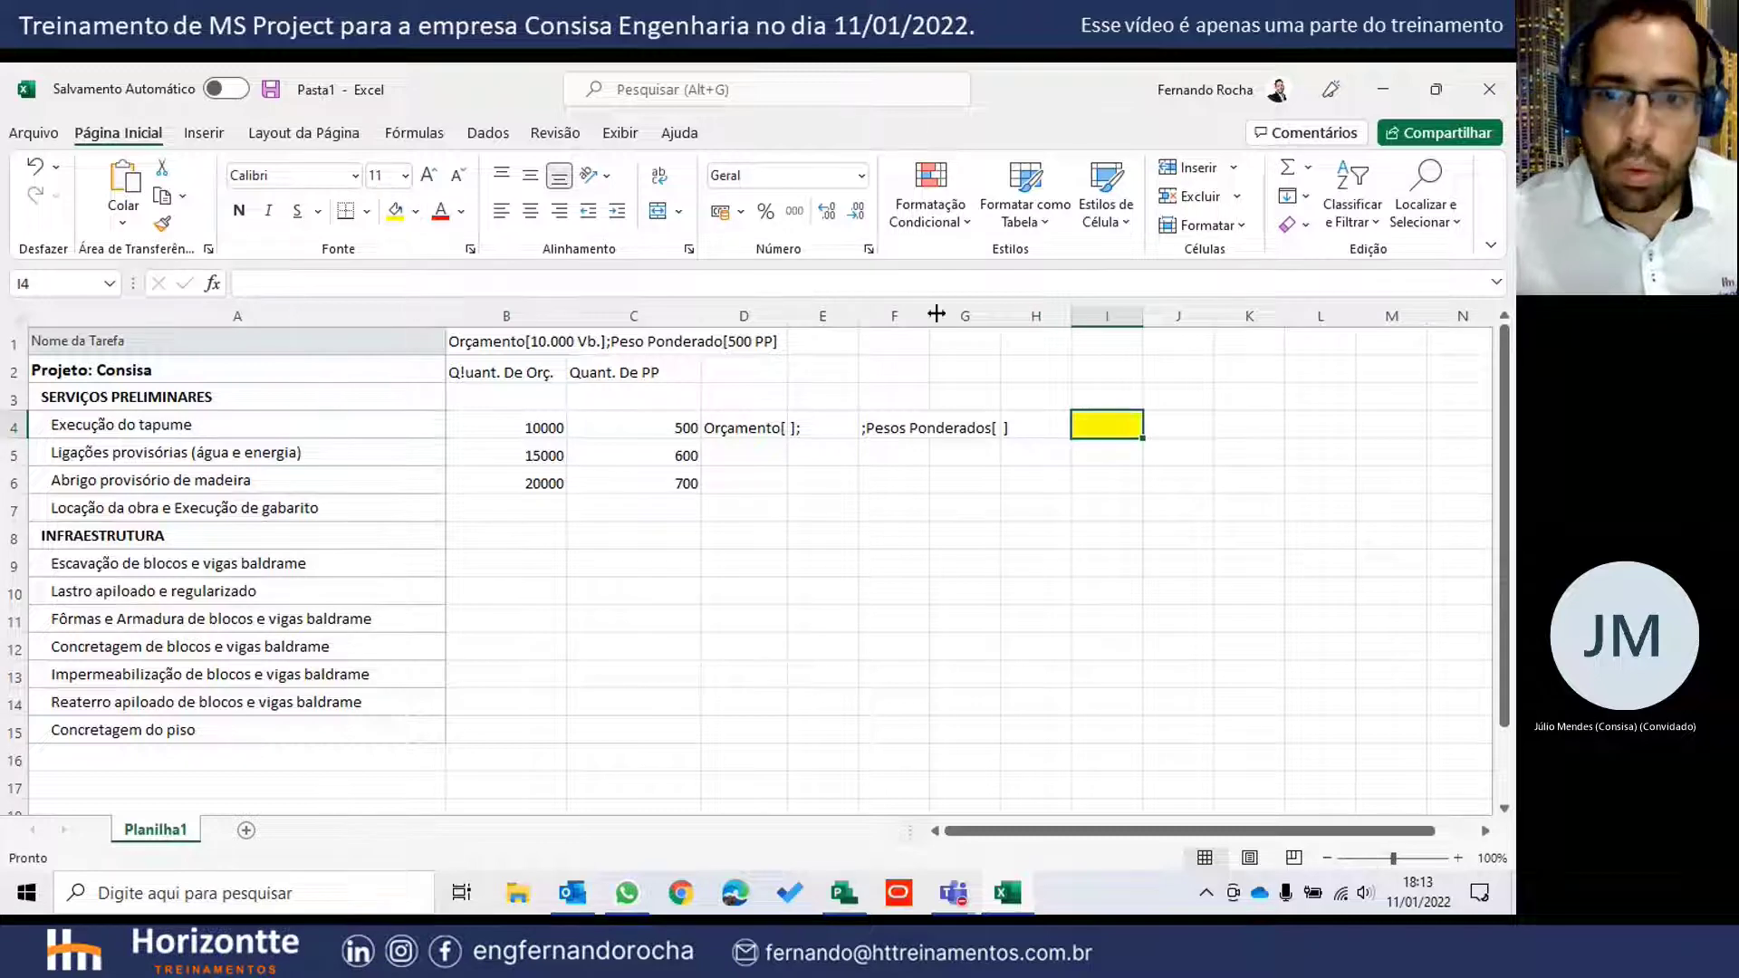
{"action": "type", "text": "=c"}
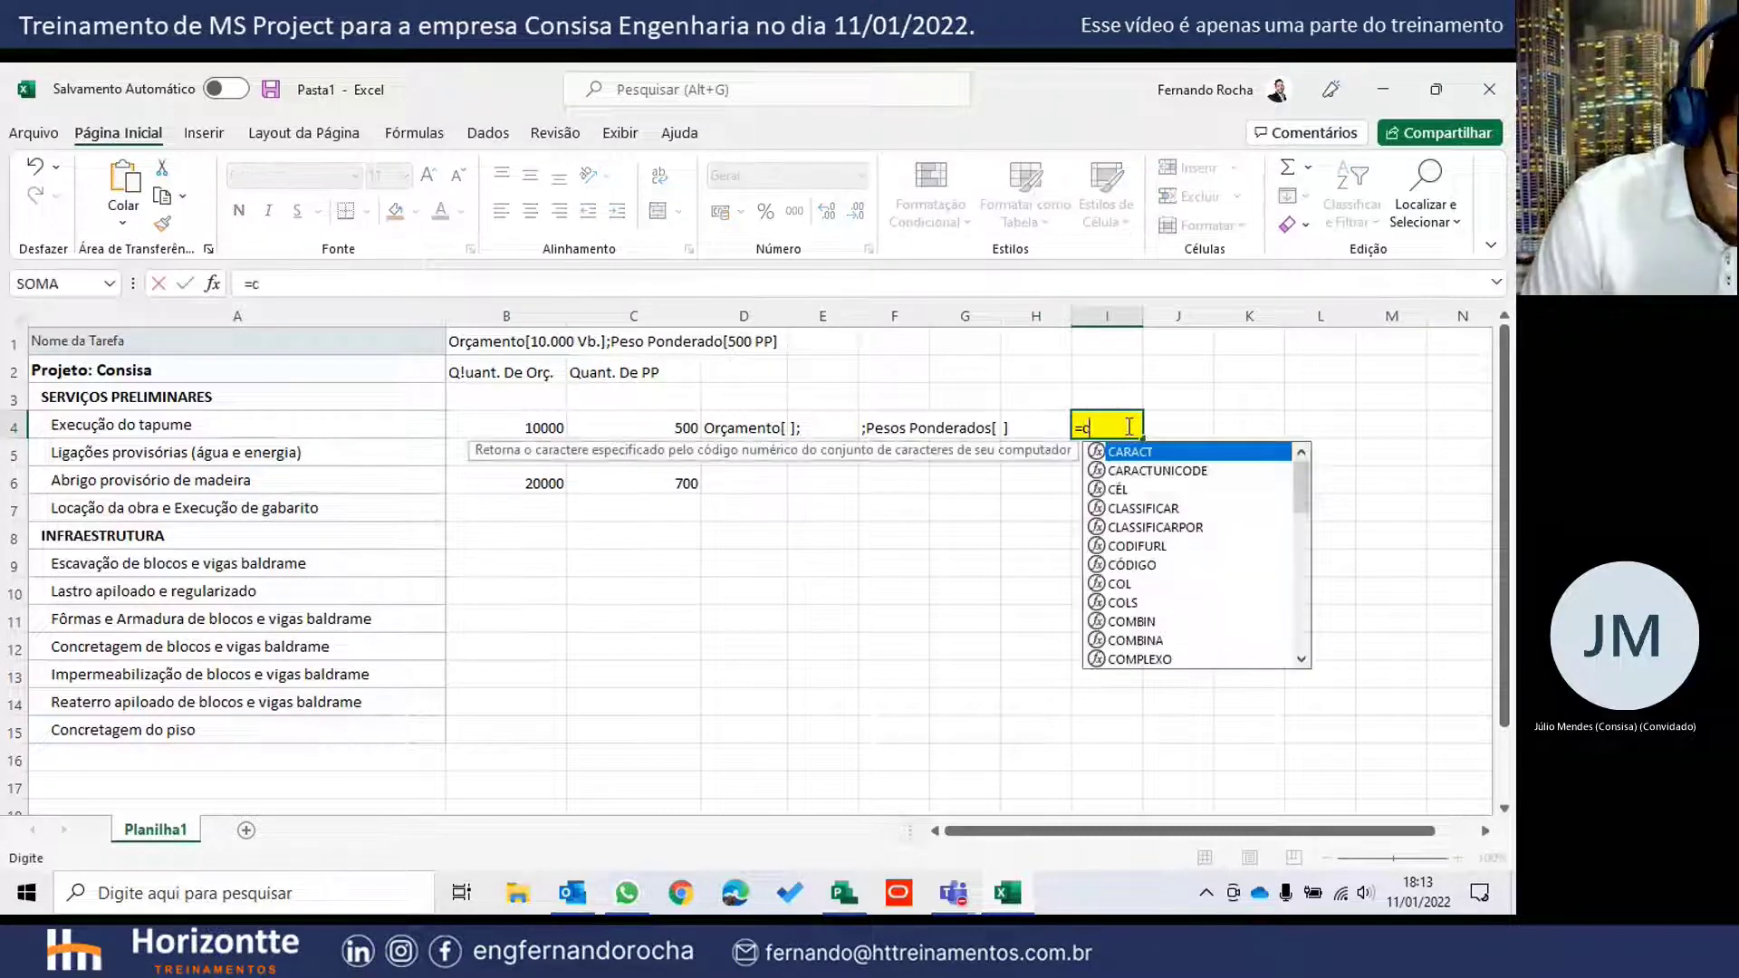
{"action": "type", "text": "oncatenar"}
{"action": "key", "text": "Tab"}
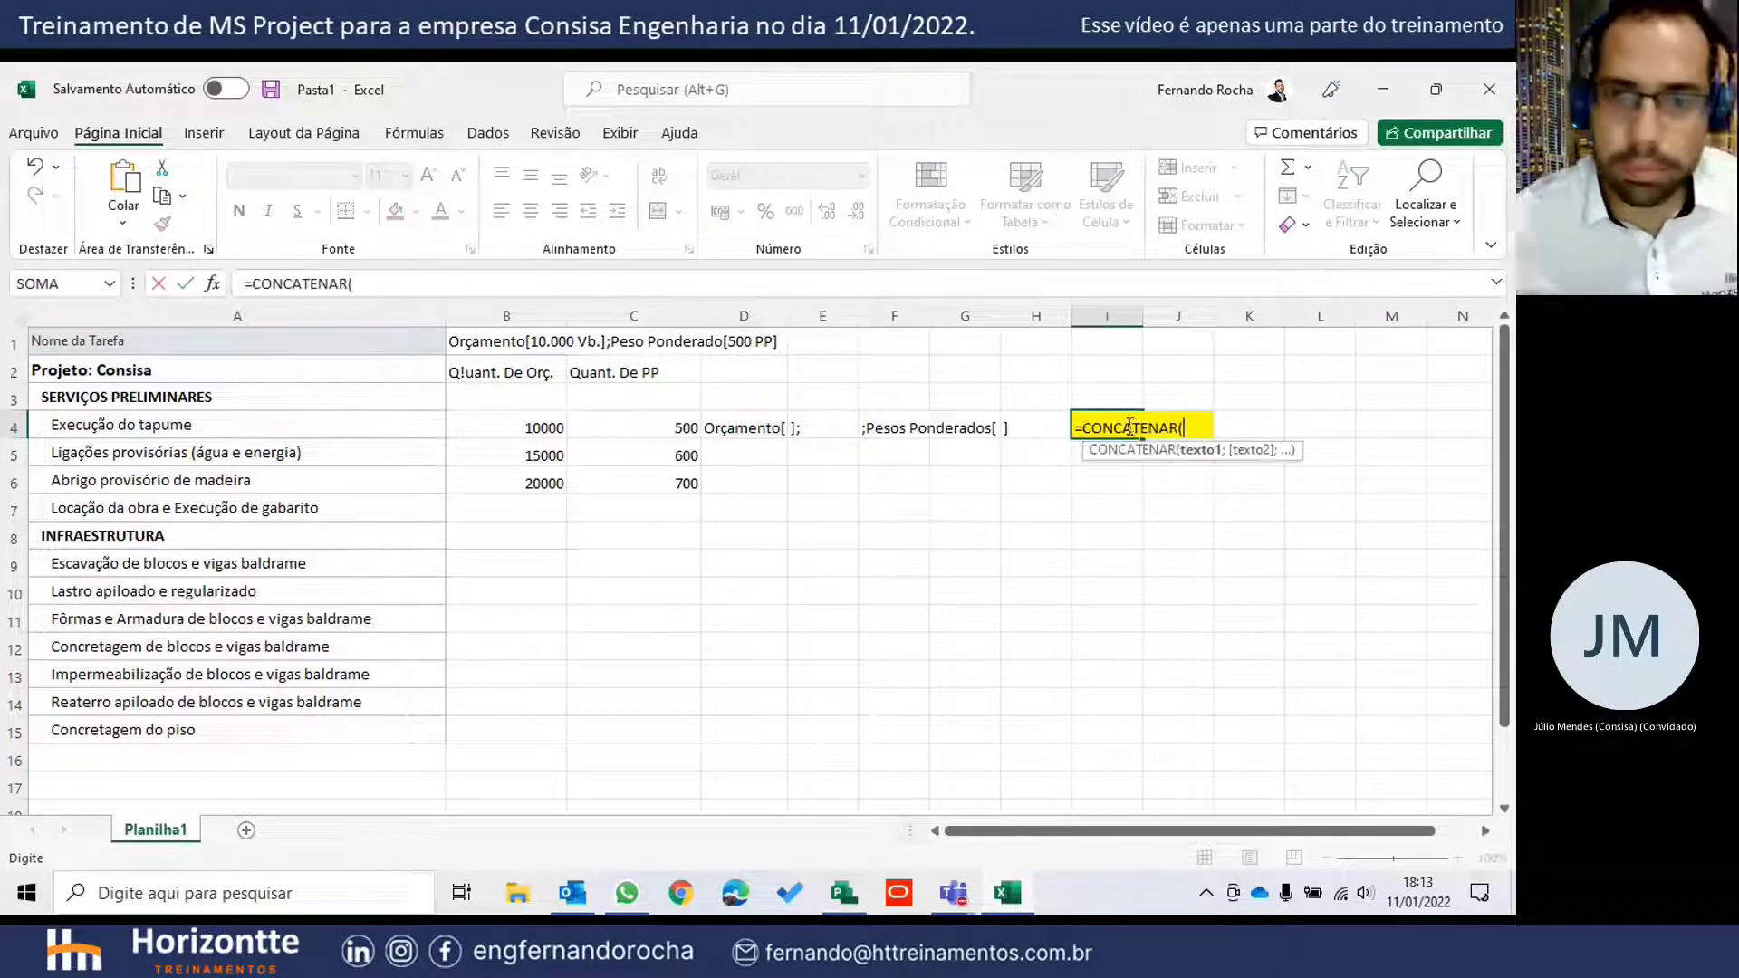
{"action": "key", "text": "Return"}
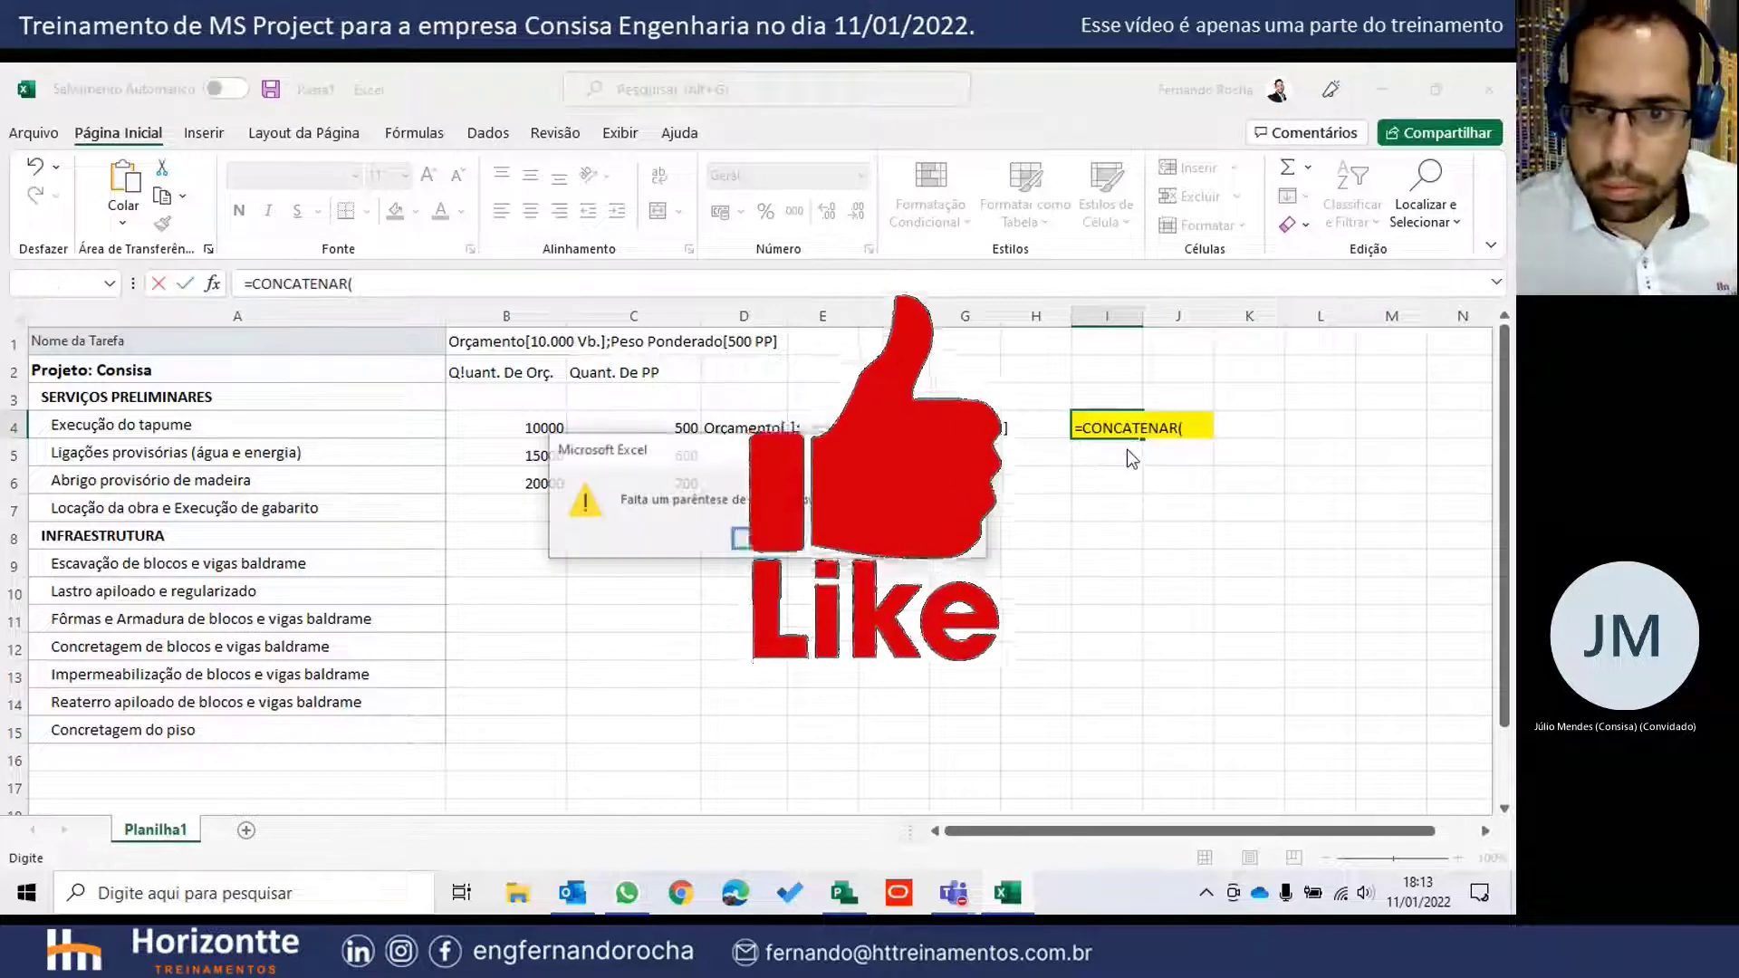
{"action": "key", "text": "Return"}
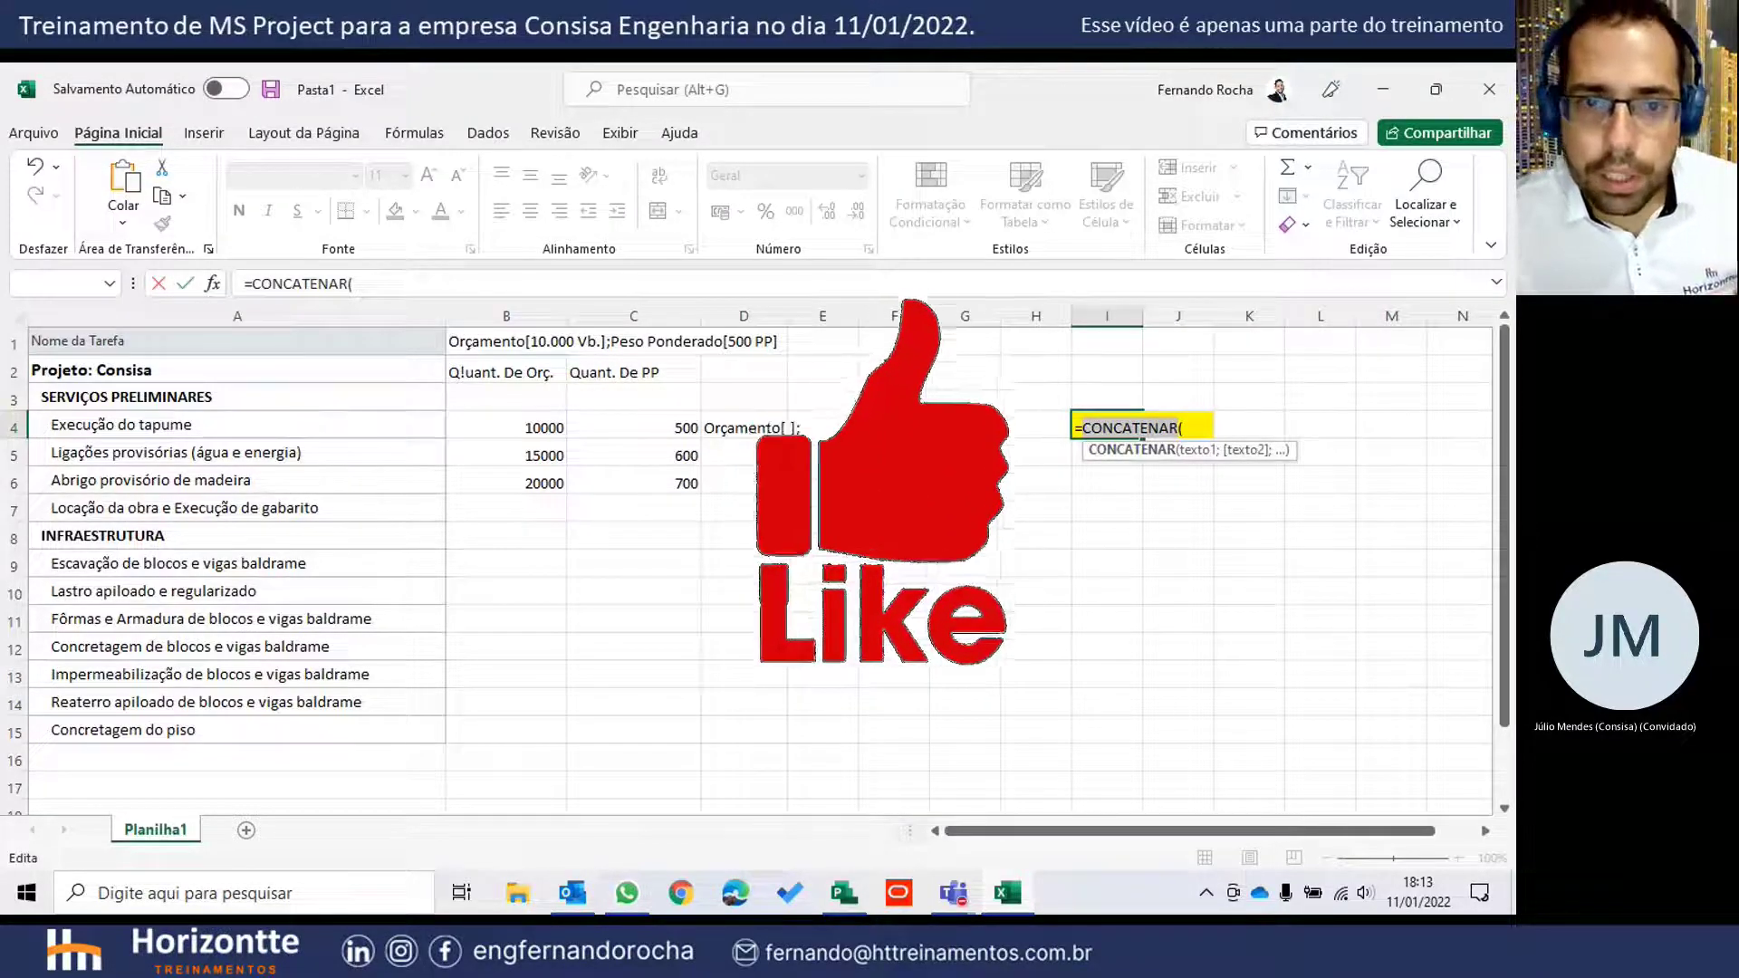
- Try to reference D4, B4, F4, C4 and H4, separated by semicolons, in the formula of I4
{"action": "left_click", "coordinate": [730, 431]}
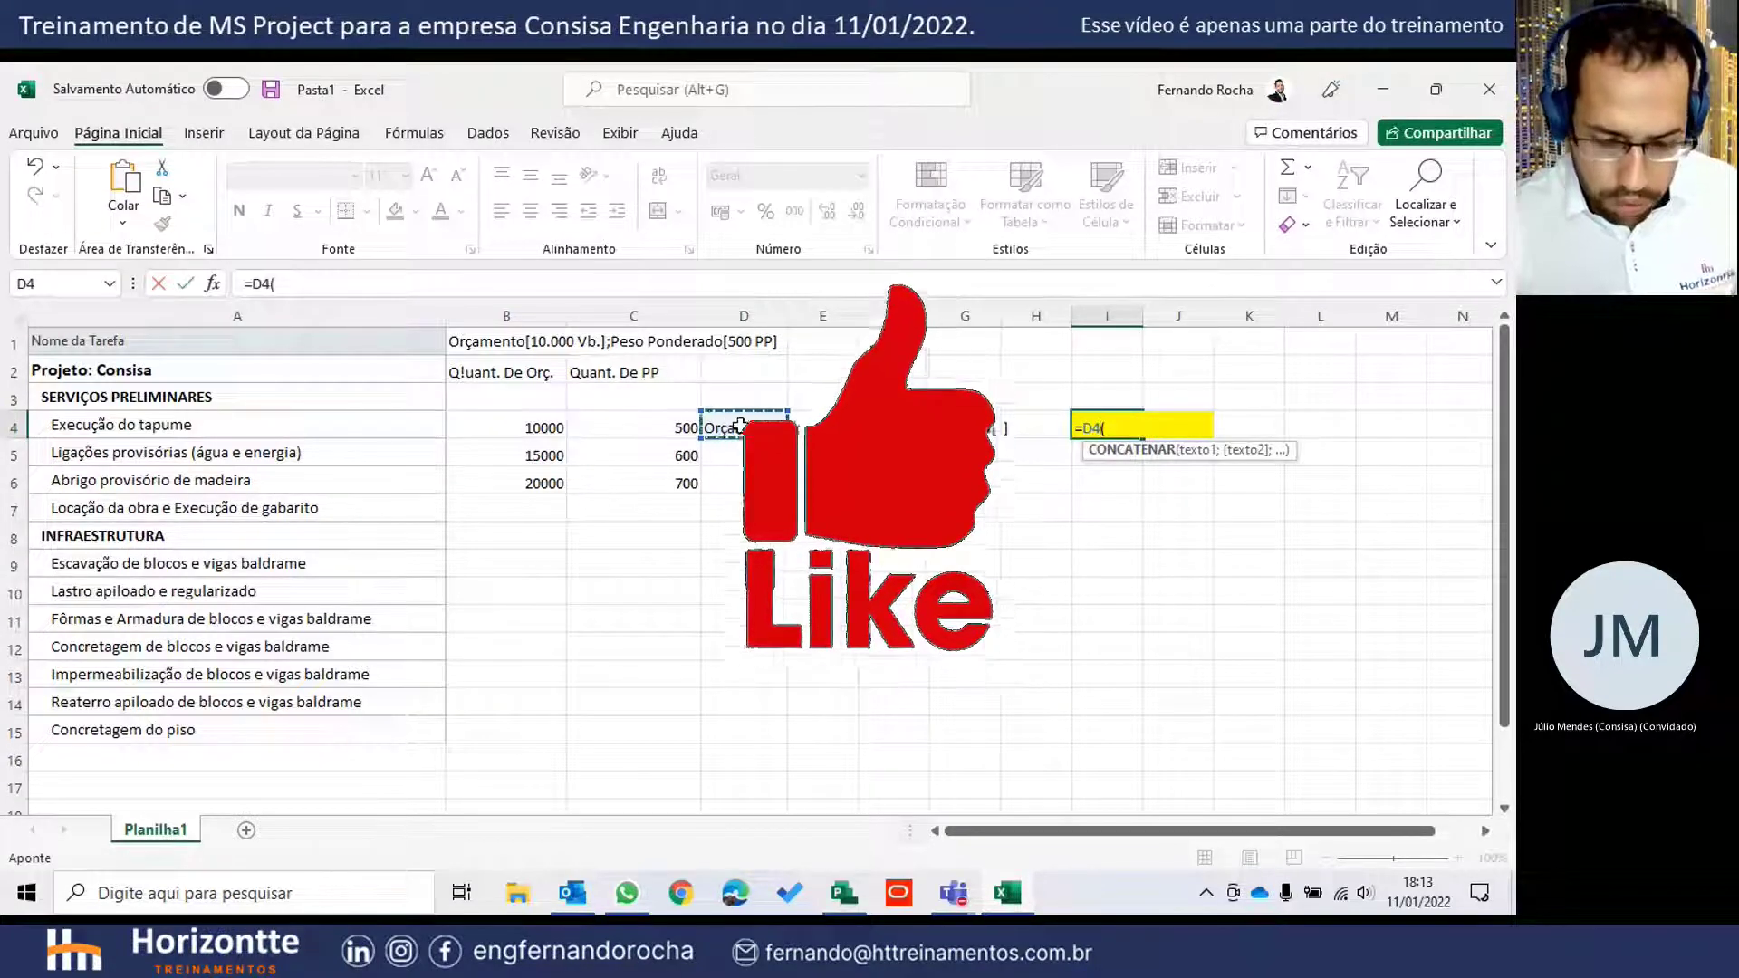
{"action": "type", "text": ";"}
{"action": "left_click", "coordinate": [533, 427]}
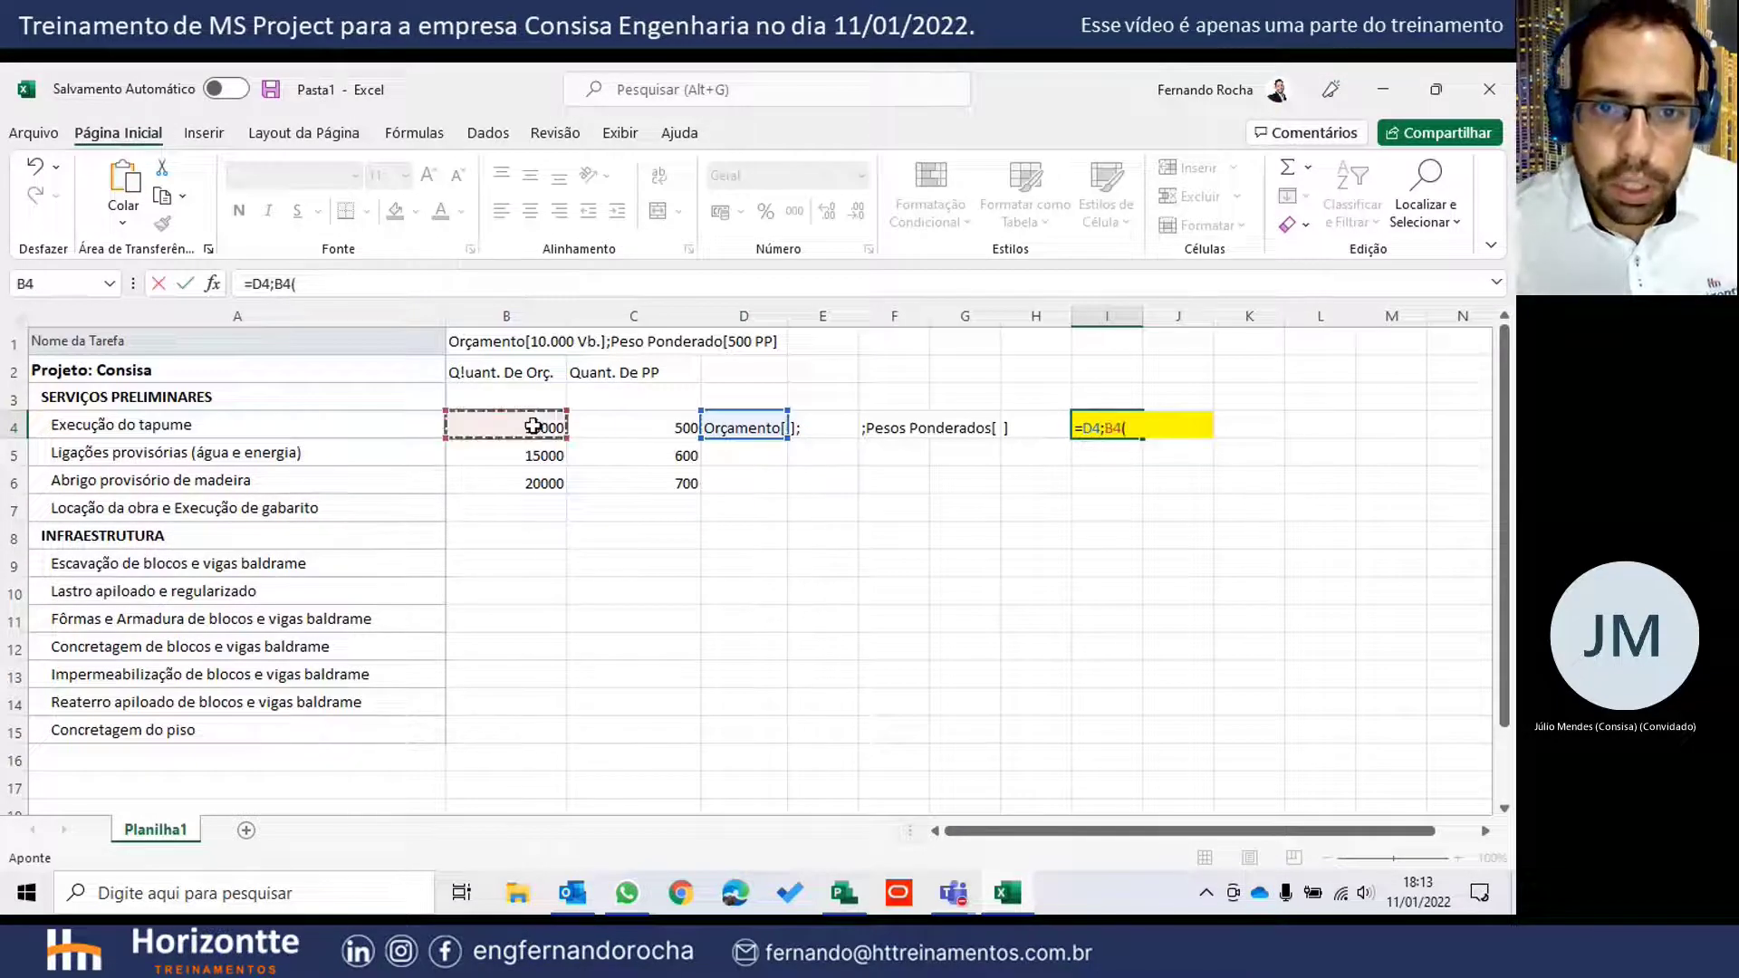
{"action": "type", "text": ";"}
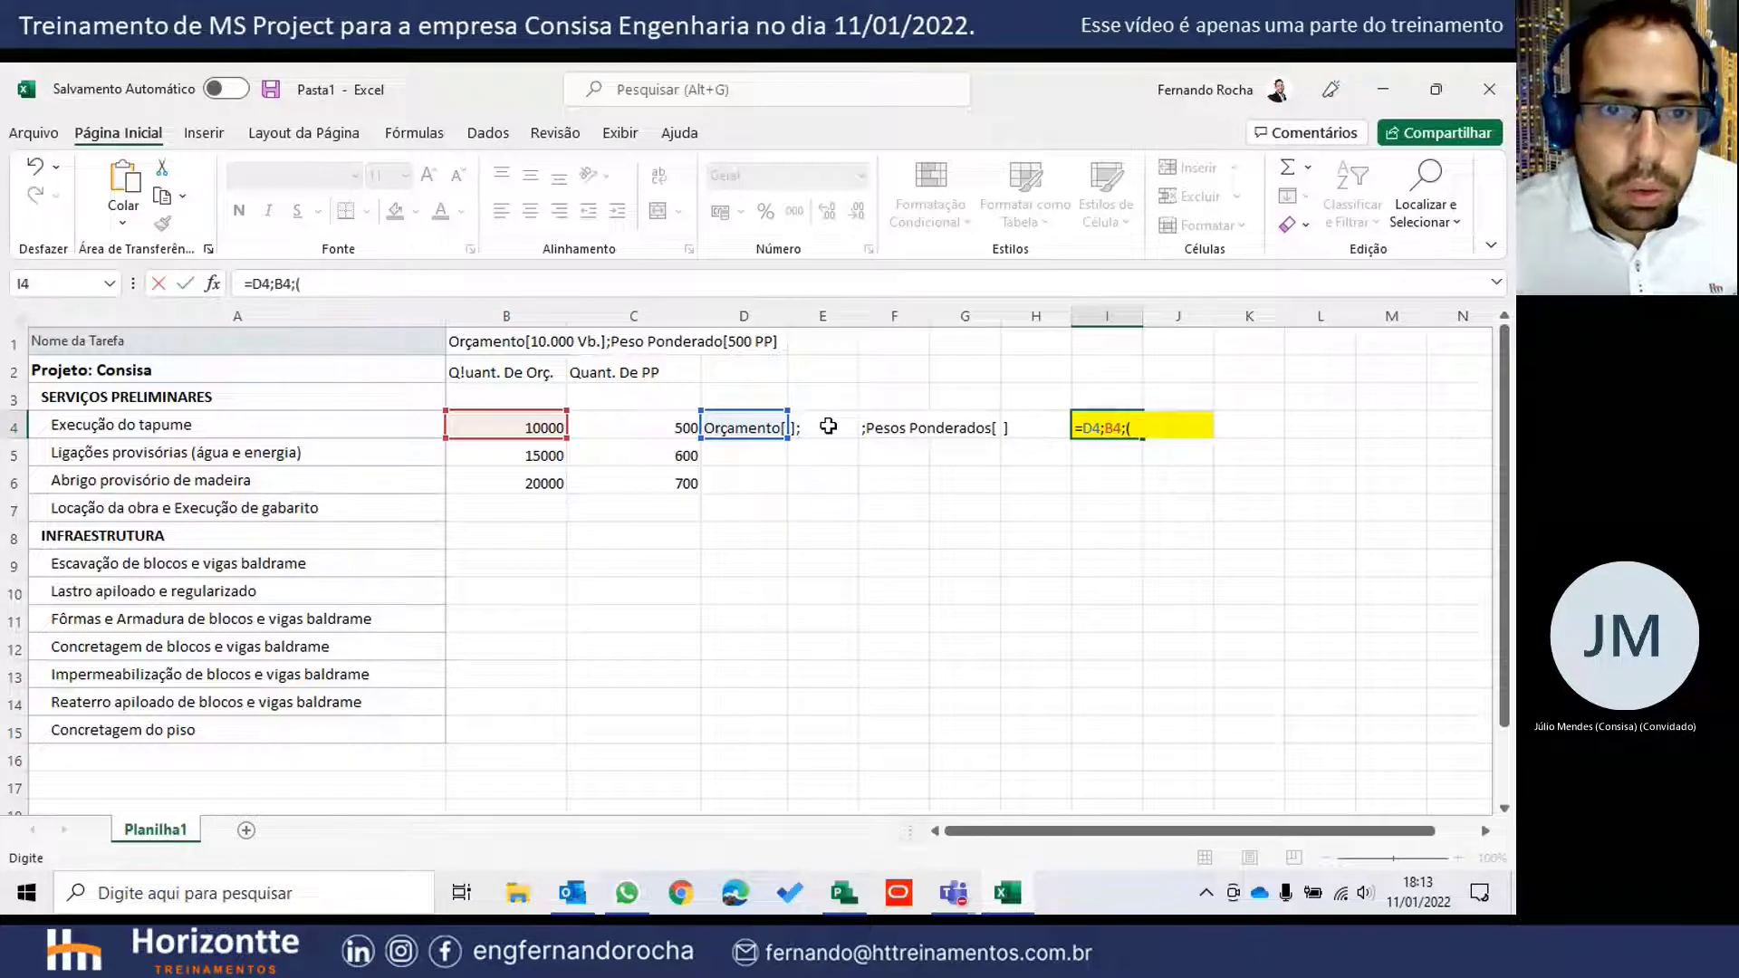
{"action": "left_click", "coordinate": [891, 428]}
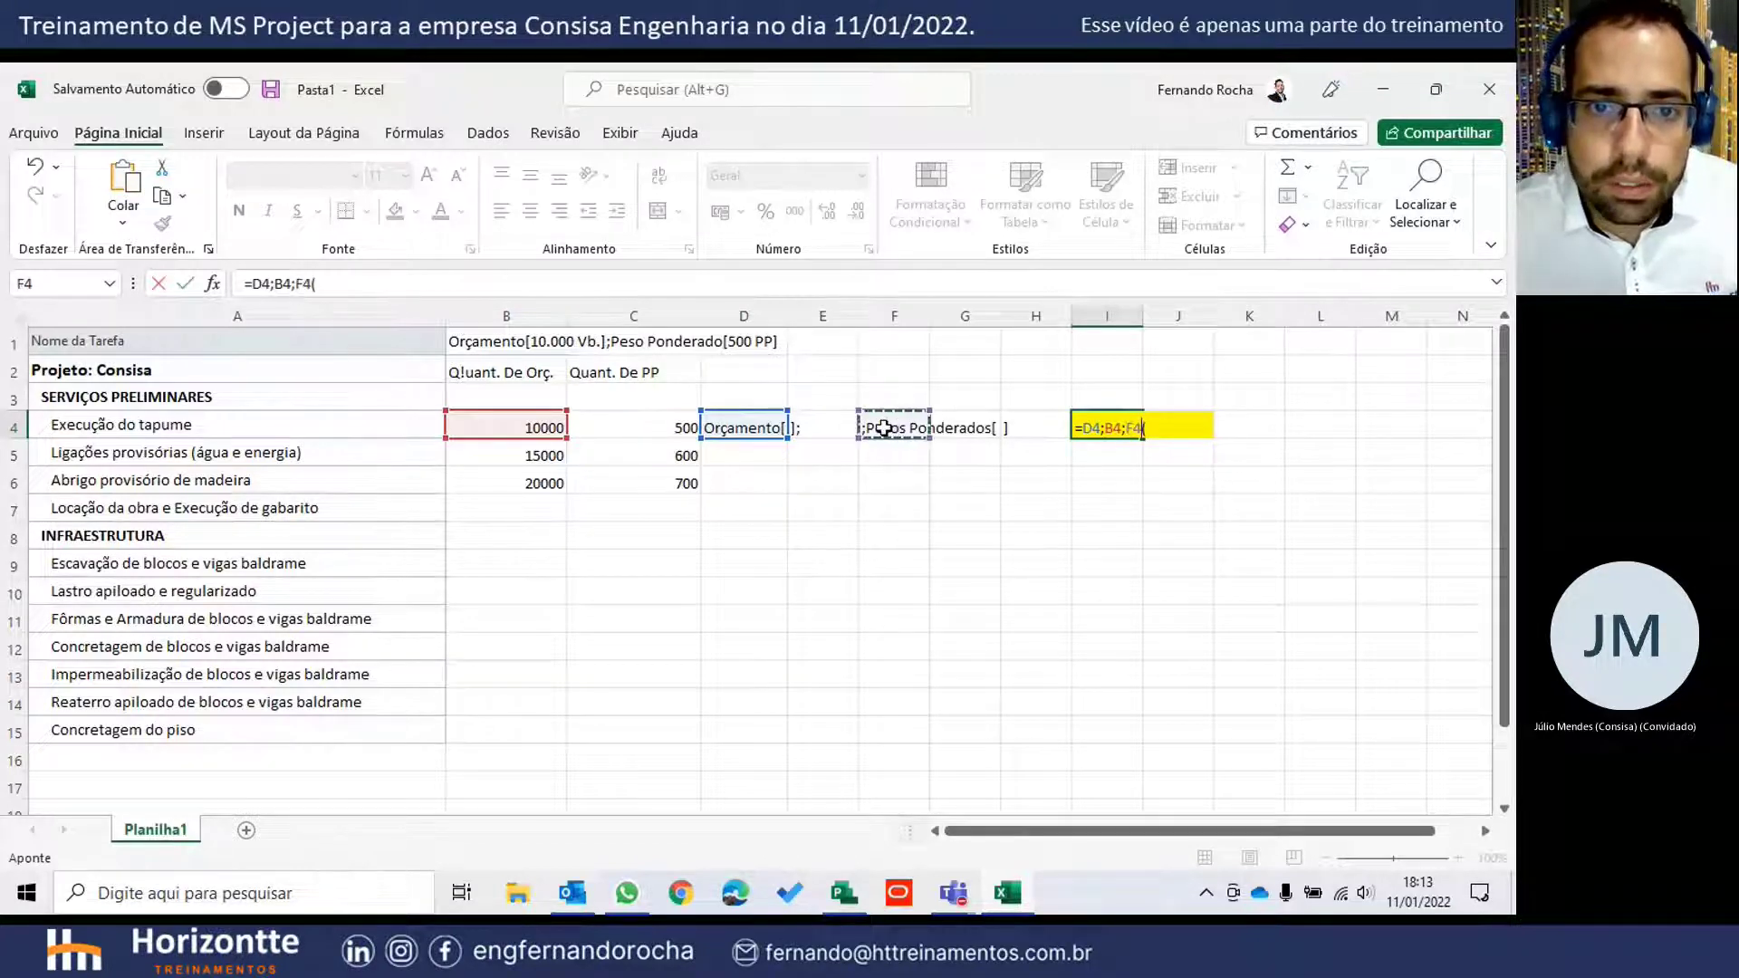
{"action": "type", "text": ";"}
{"action": "left_click", "coordinate": [670, 427]}
{"action": "type", "text": ";"}
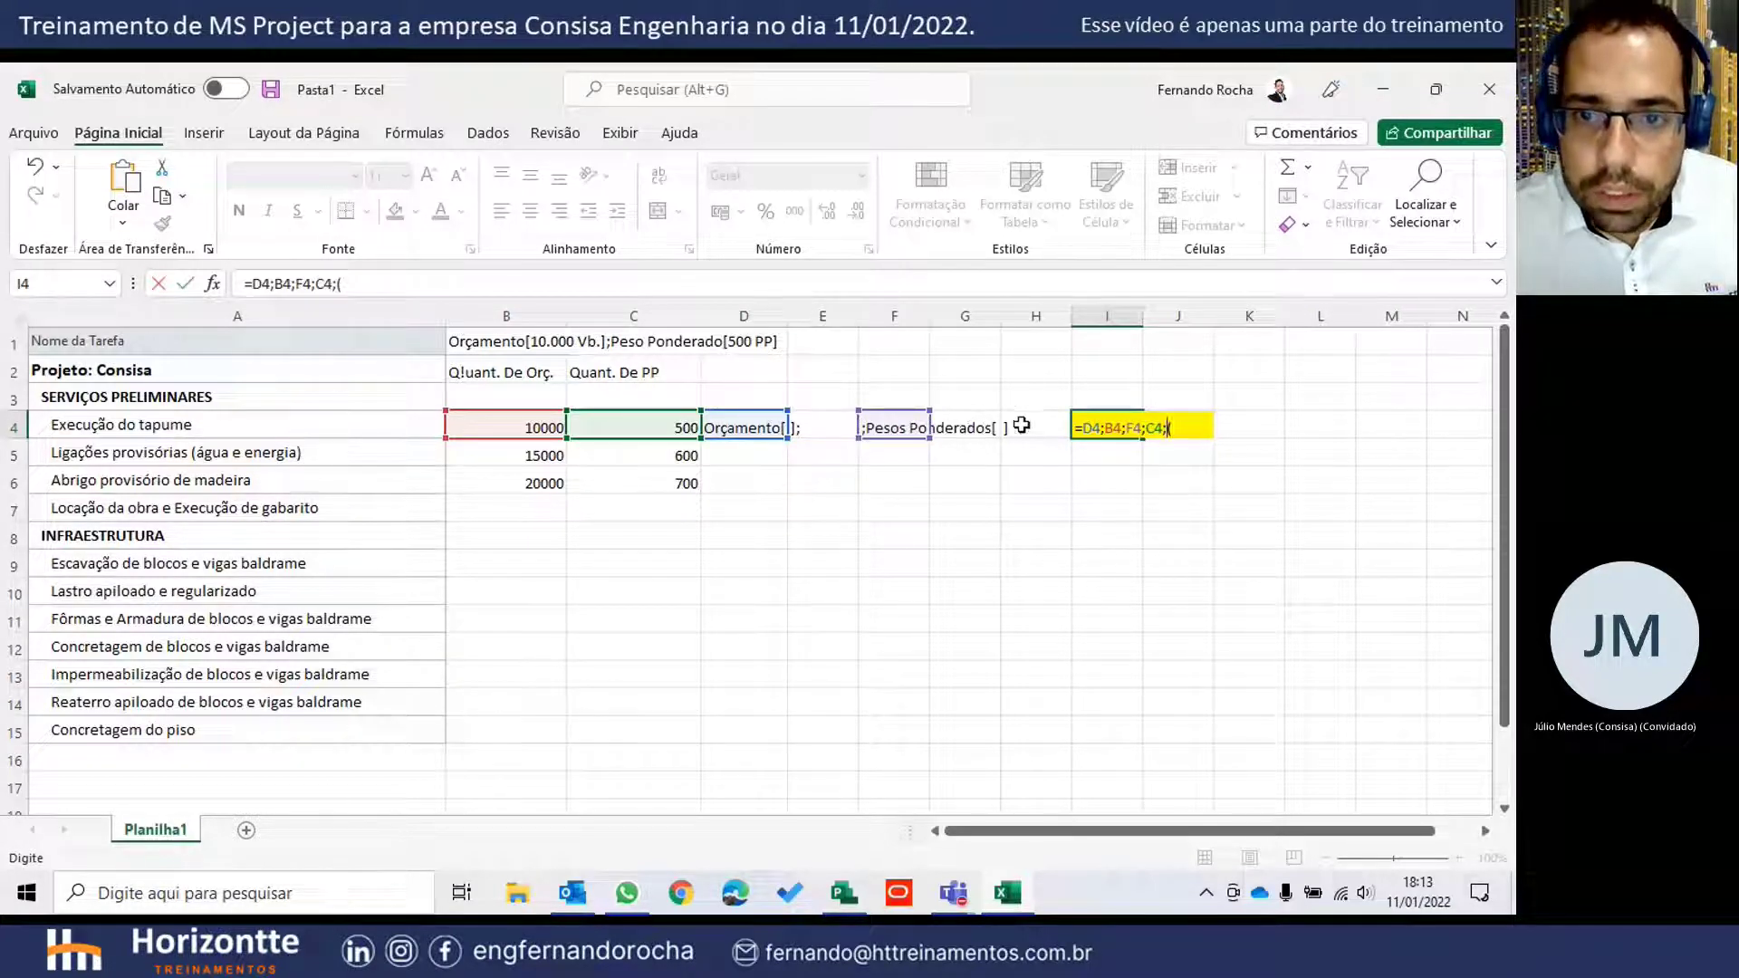
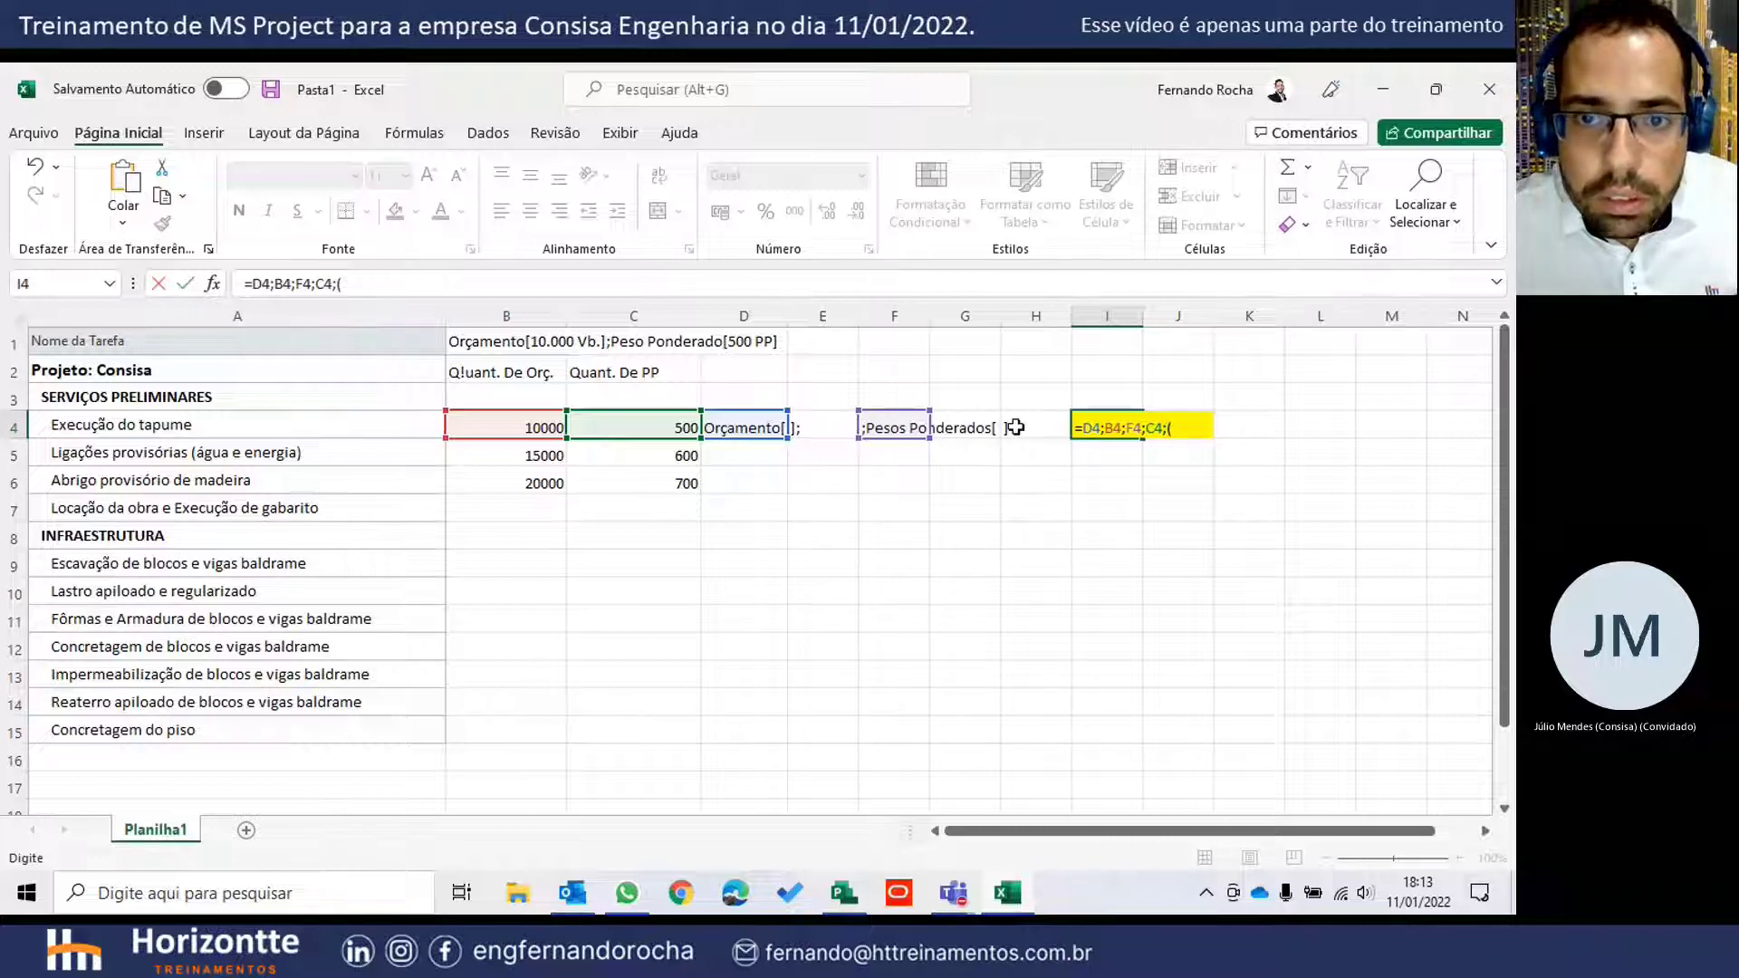
{"action": "left_click", "coordinate": [1021, 428]}
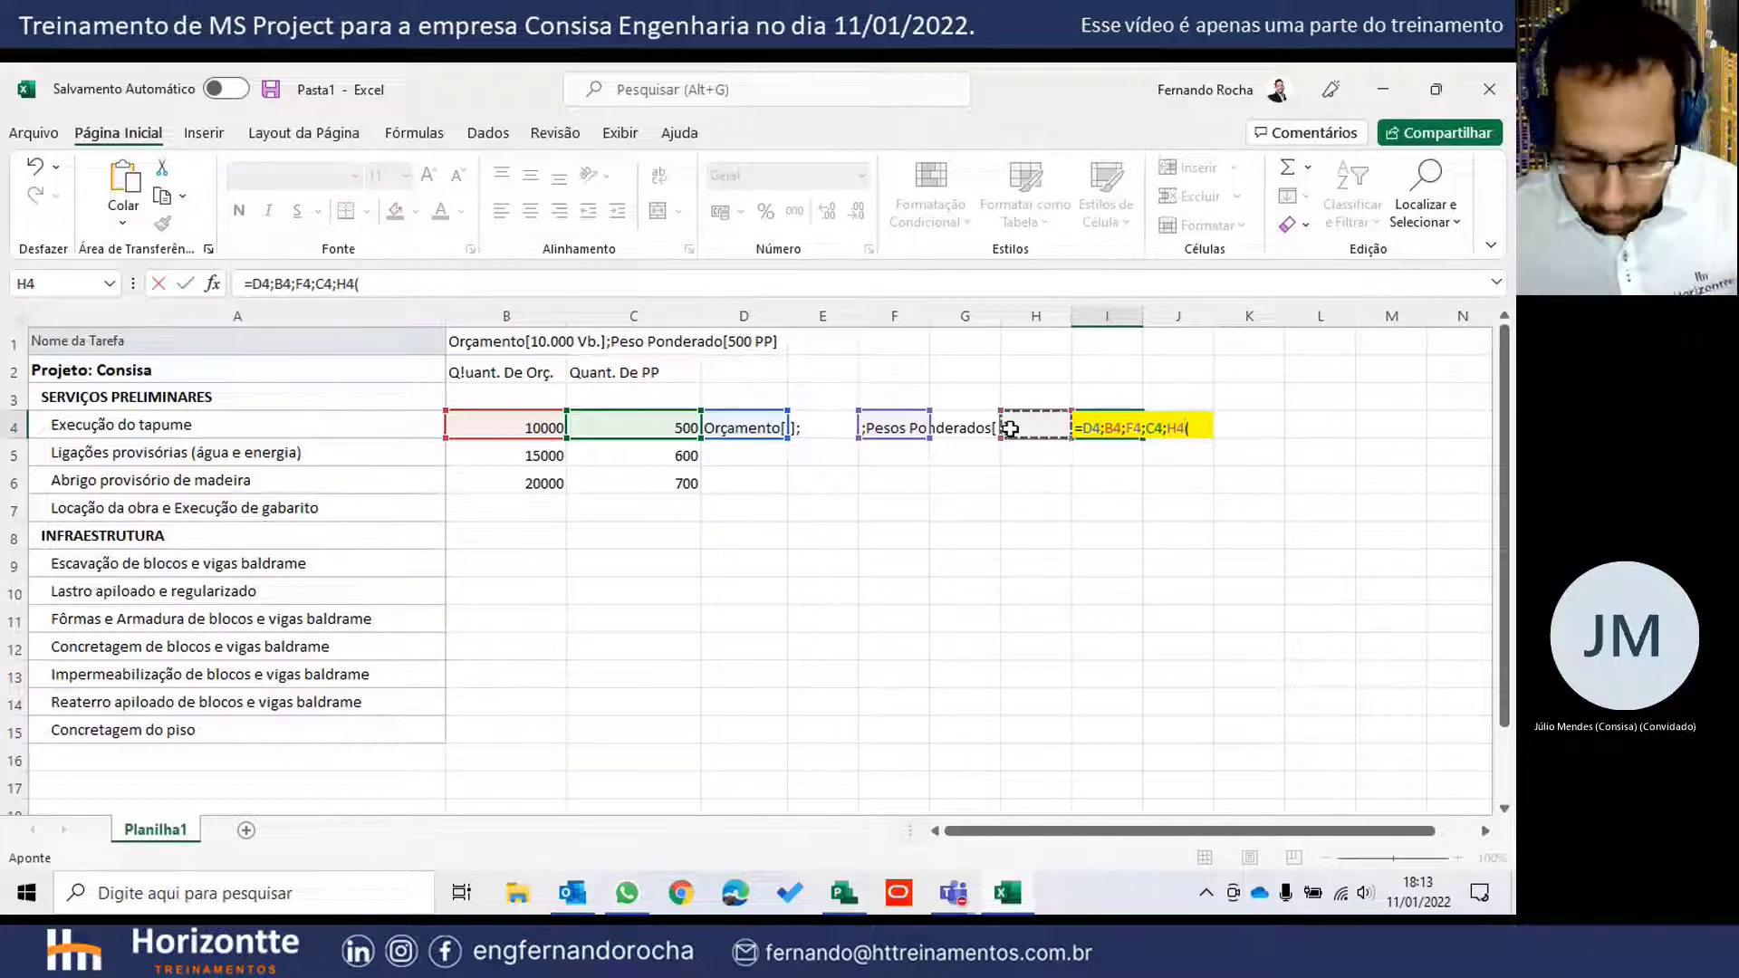
{"action": "key", "text": "Return"}
{"action": "key", "text": "Return"}
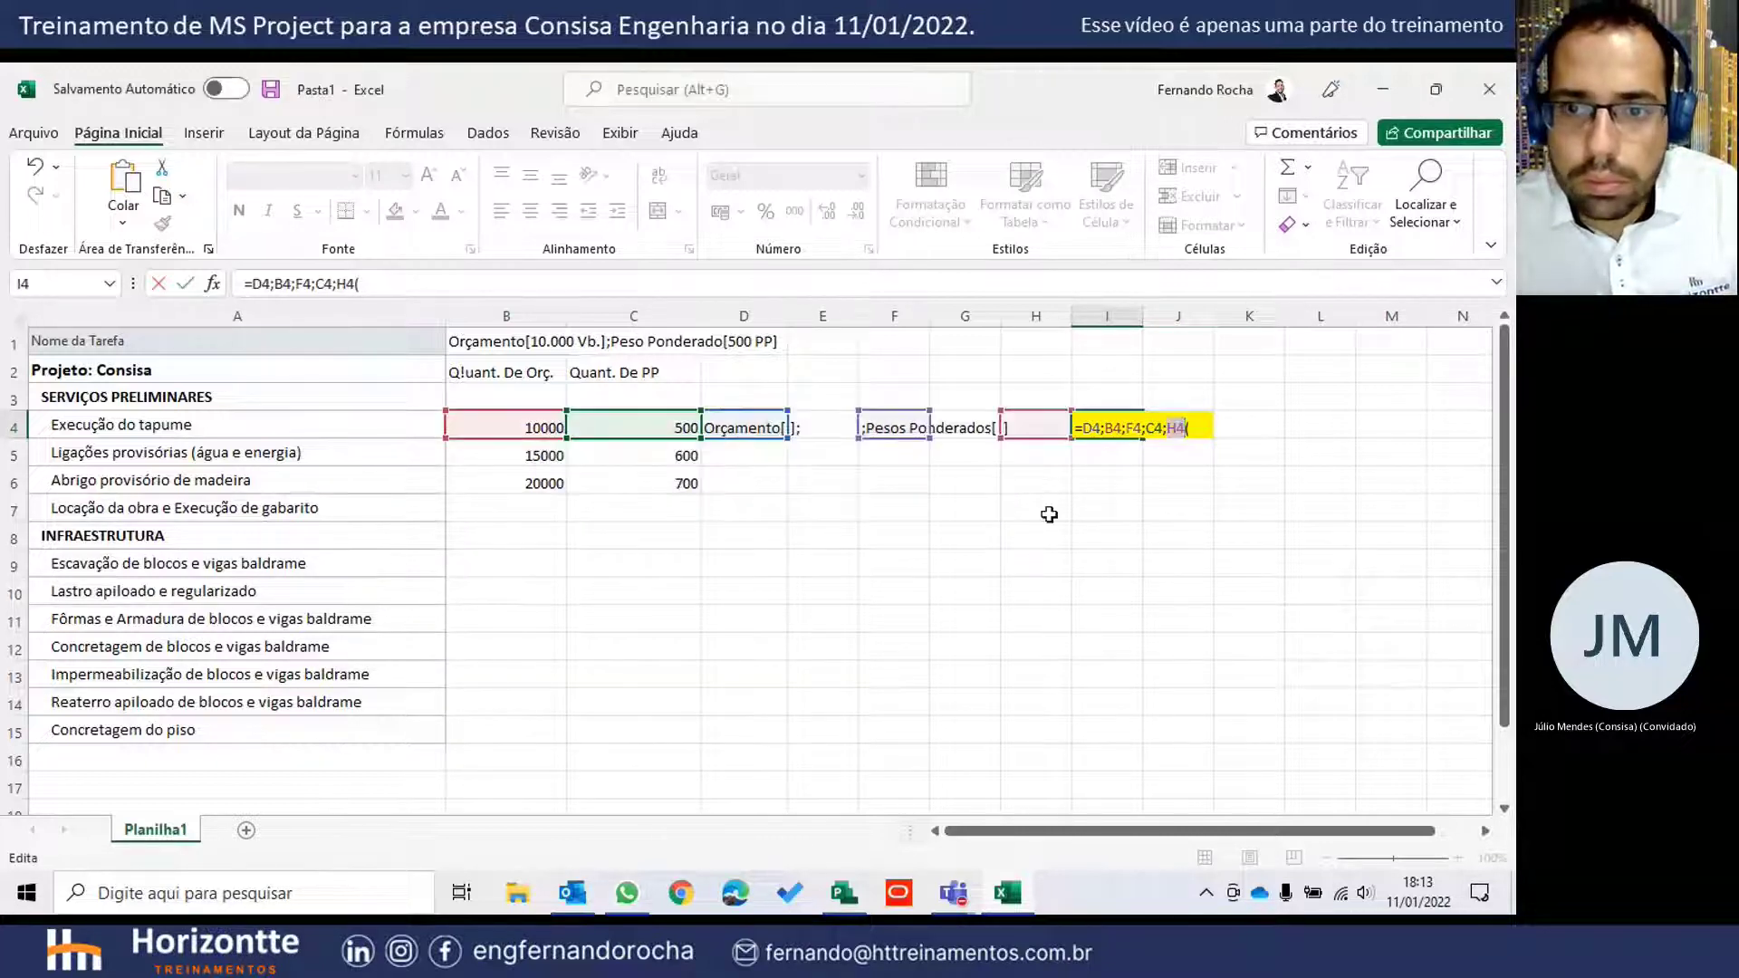
- Remove the trailing parenthesis from the formula in I4 and enter it as =D4;B4;F4;C4;H4
{"action": "left_click", "coordinate": [386, 283]}
{"action": "key", "text": "BackSpace"}
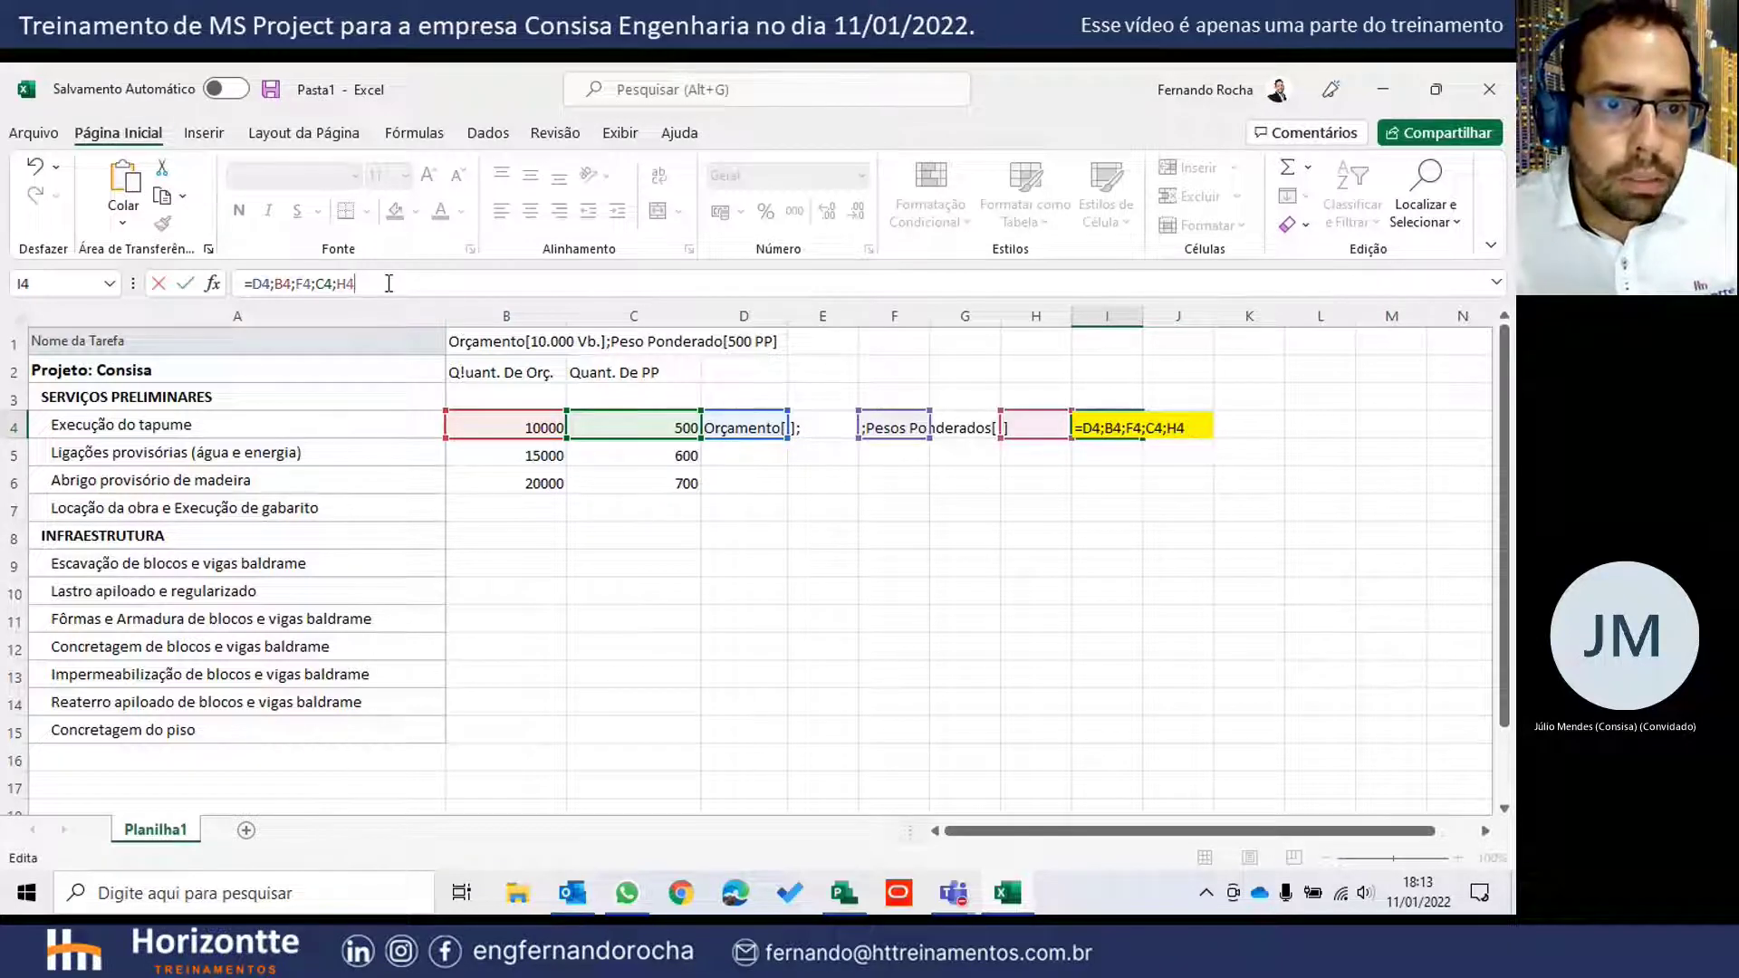
{"action": "key", "text": "Return"}
{"action": "double_click", "coordinate": [1109, 427]}
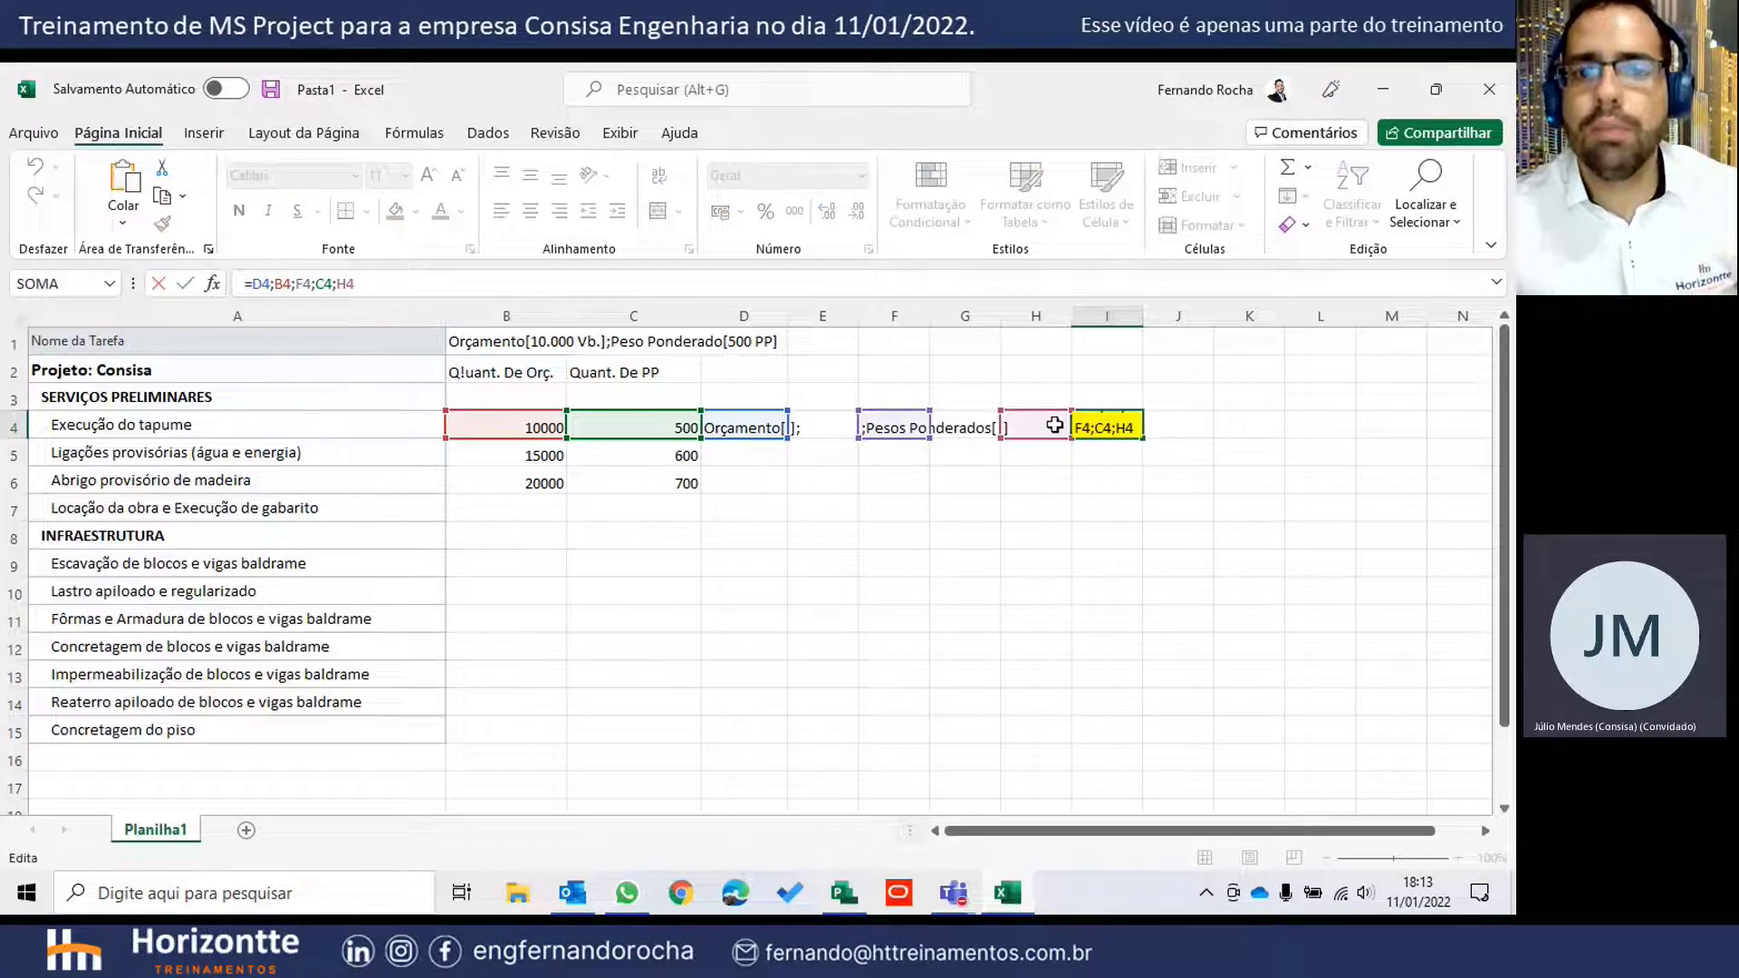
{"action": "key", "text": "Escape"}
- Remove the leading semicolon from F4 so it reads "Pesos Ponderados[", checking the texts in E4 and D4
{"action": "left_click", "coordinate": [838, 429]}
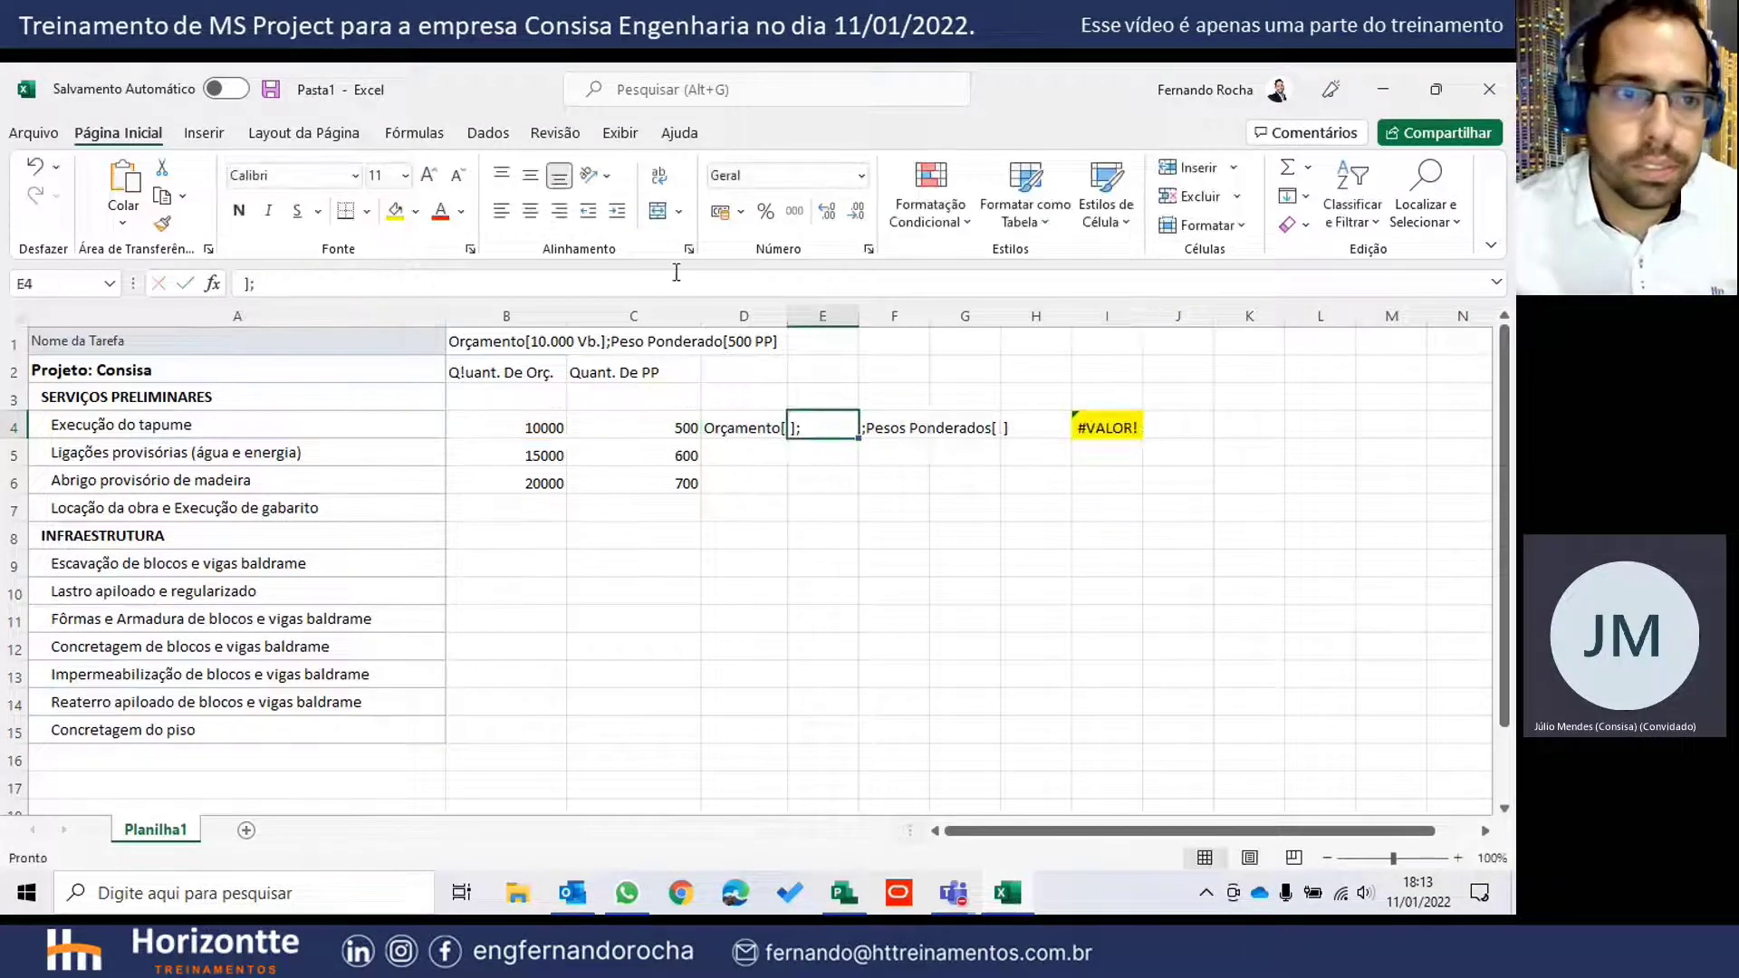
{"action": "left_click", "coordinate": [883, 419]}
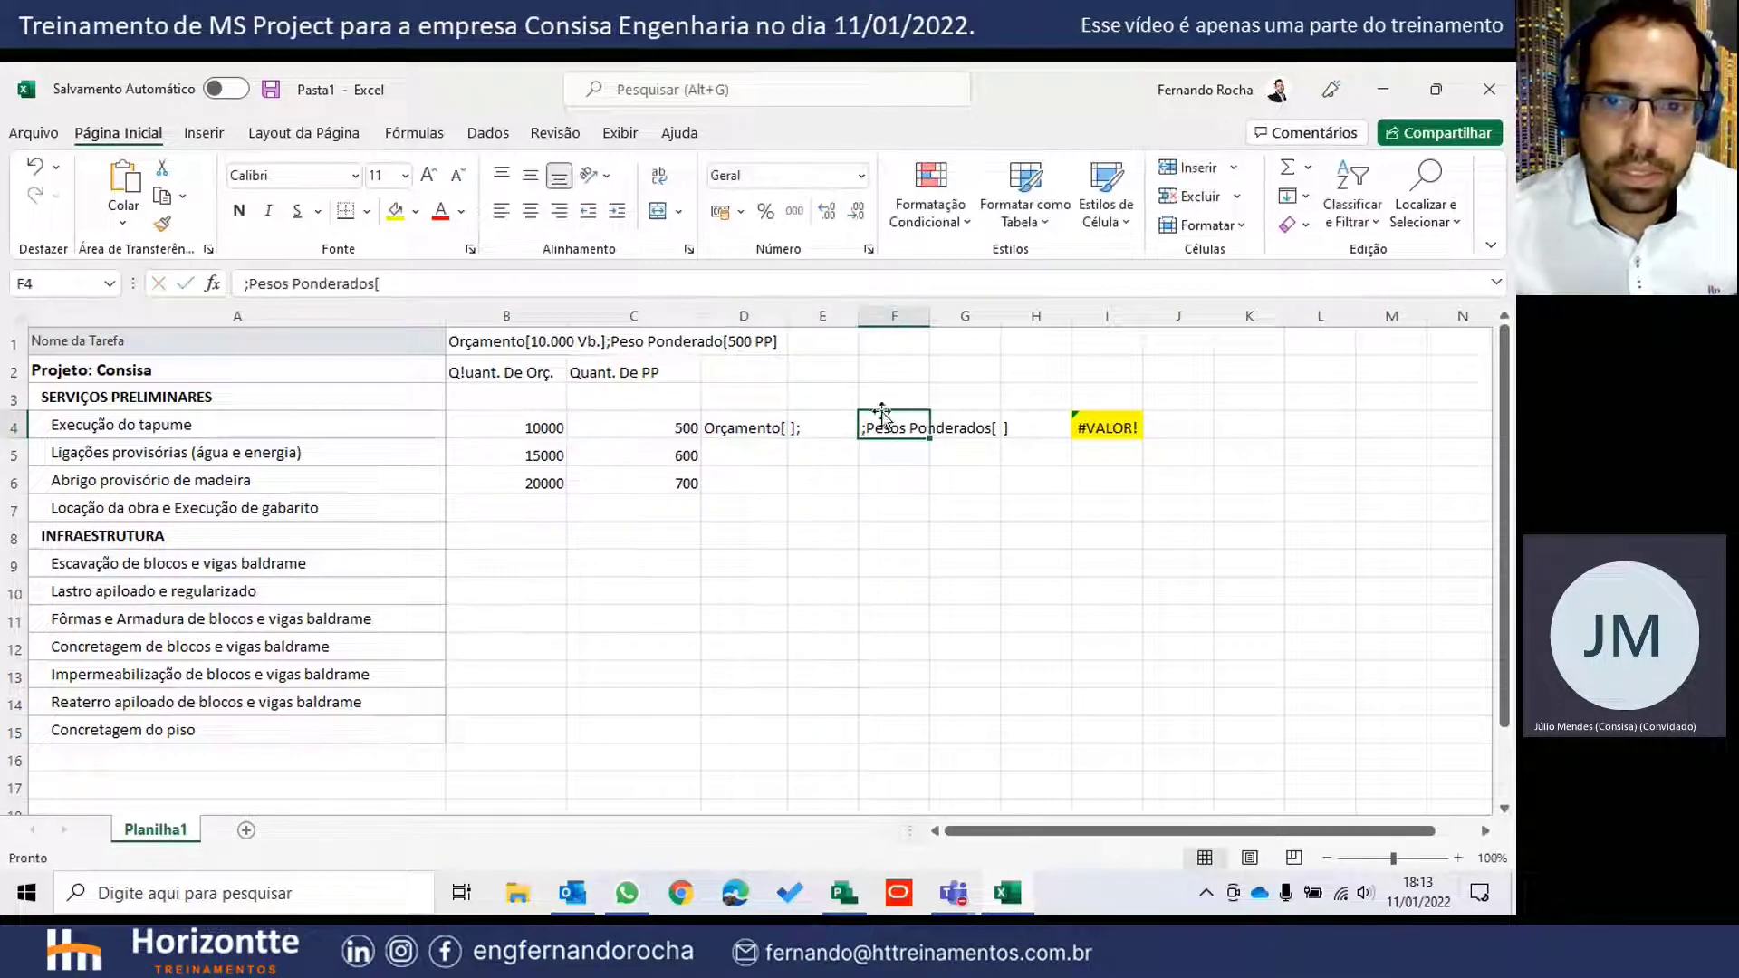
{"action": "left_click", "coordinate": [249, 285]}
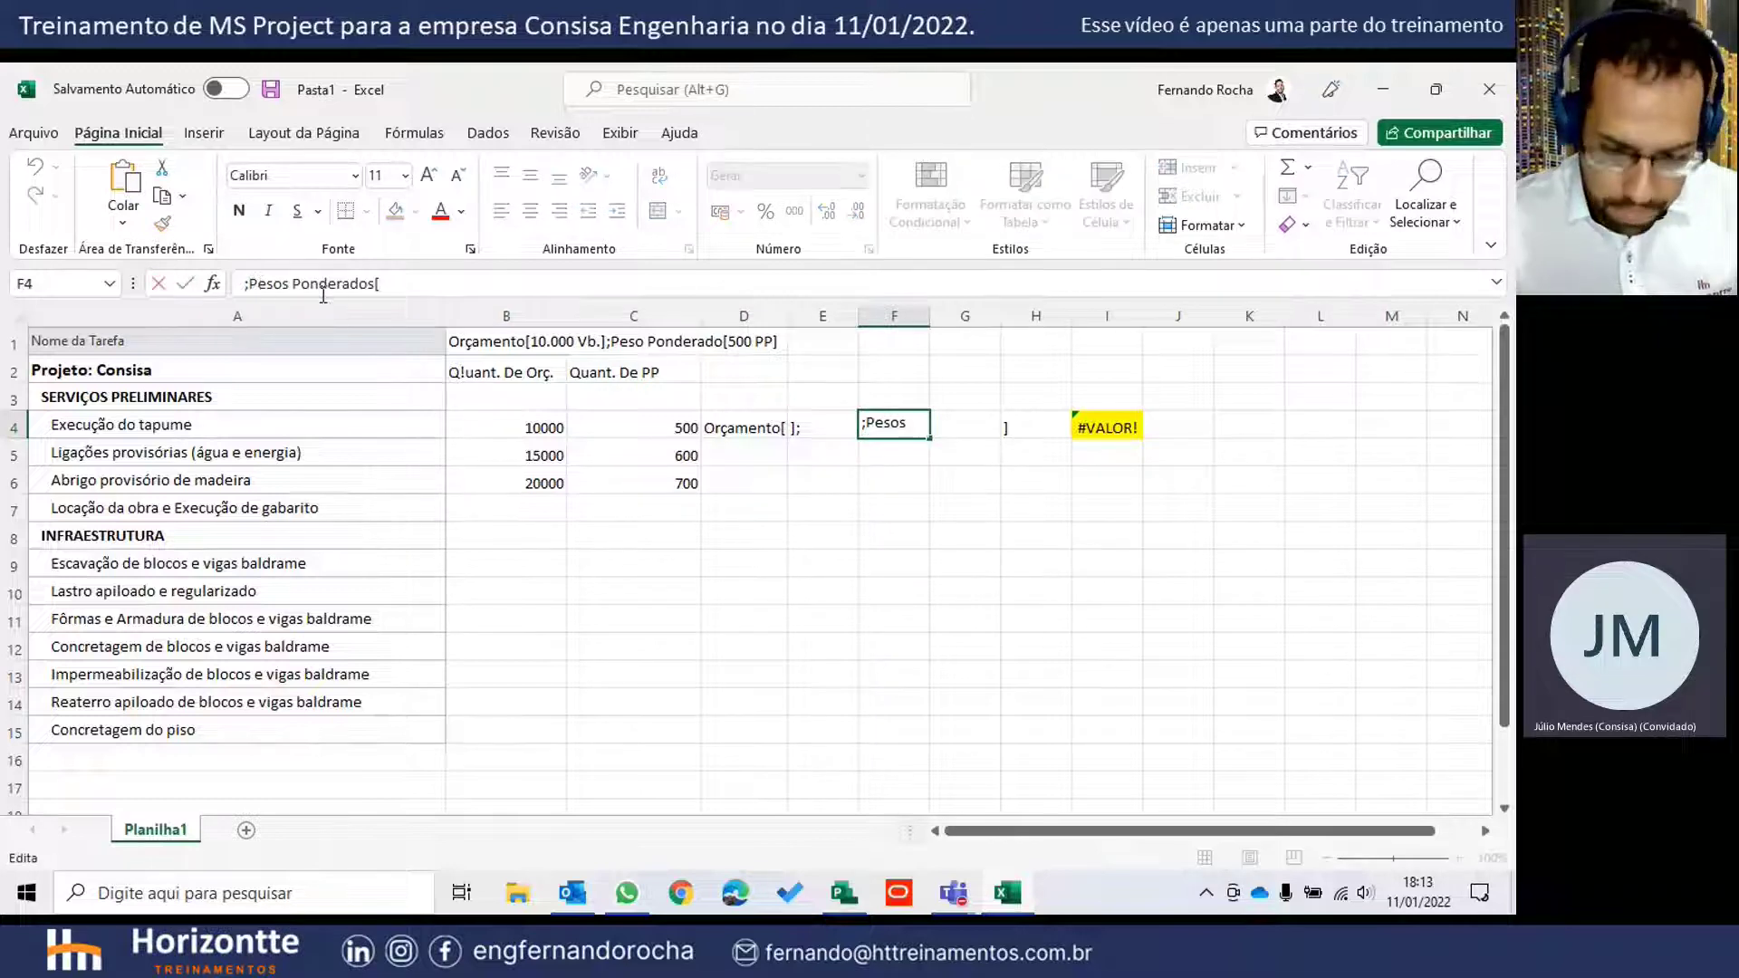
{"action": "key", "text": "BackSpace"}
{"action": "key", "text": "Return"}
{"action": "left_click", "coordinate": [806, 434]}
{"action": "left_click", "coordinate": [761, 428]}
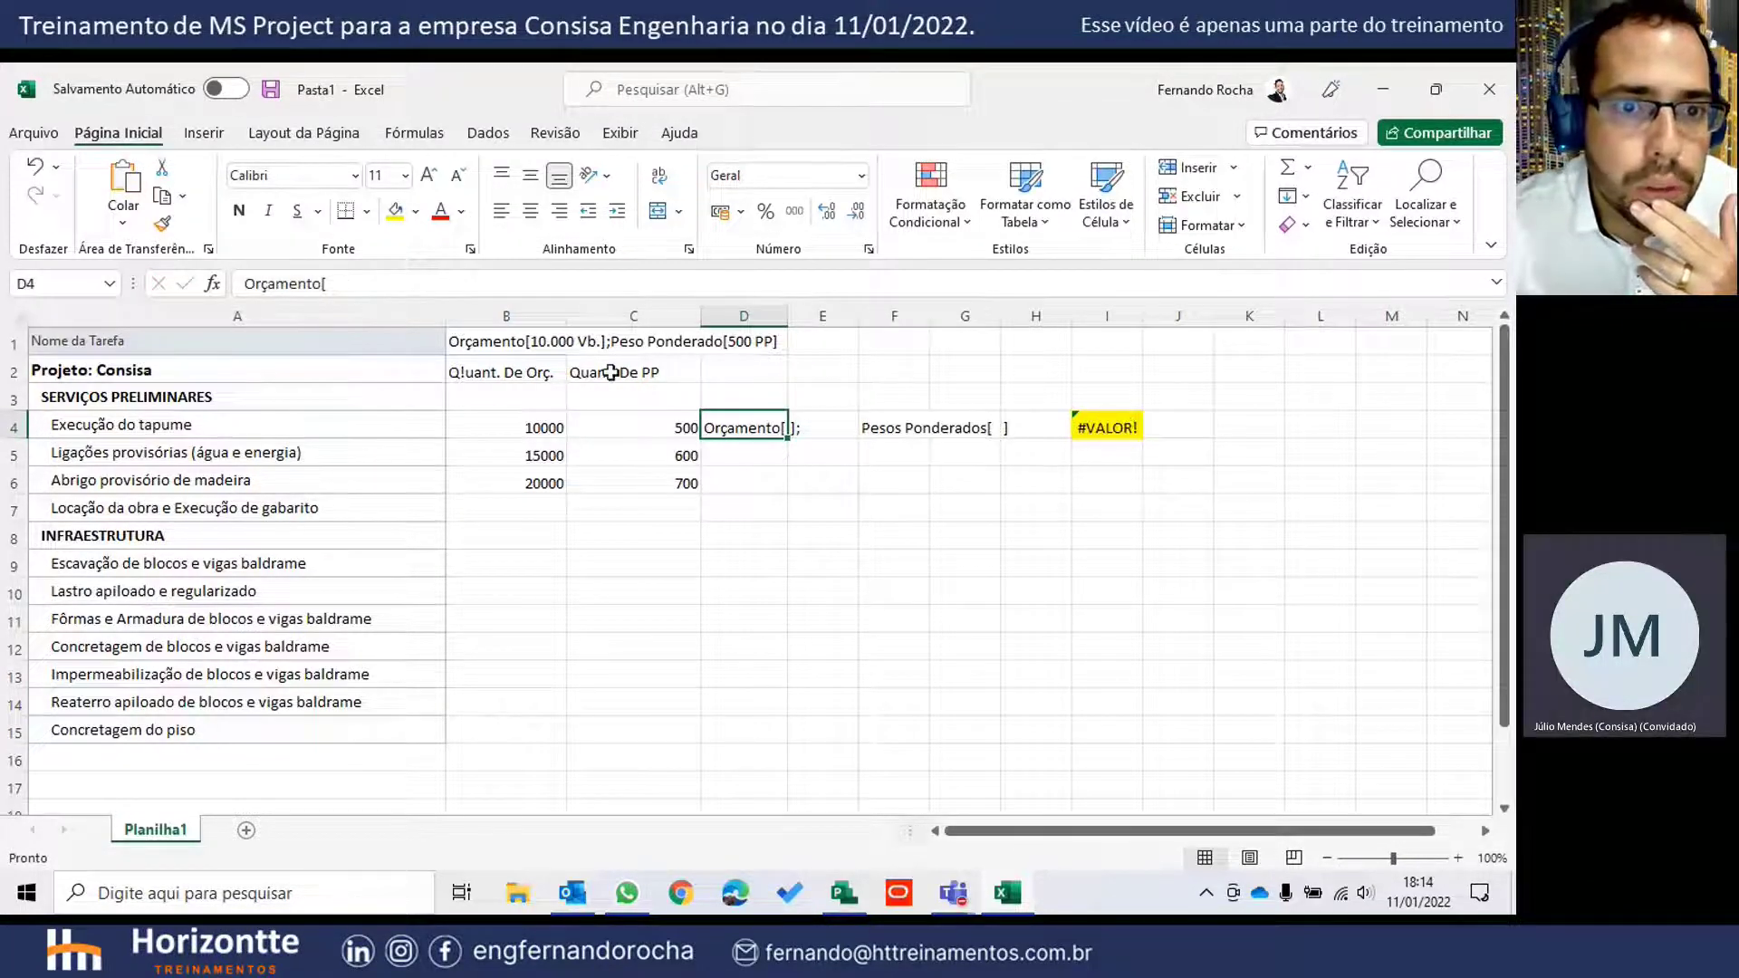
- Insert a blank column before column B and move the sample text "Orçamento[10.000 Vb.];Peso Ponderado[500 PP]" from C1 into B4
{"action": "left_click", "coordinate": [515, 342]}
{"action": "left_click", "coordinate": [520, 316]}
{"action": "right_click", "coordinate": [523, 317]}
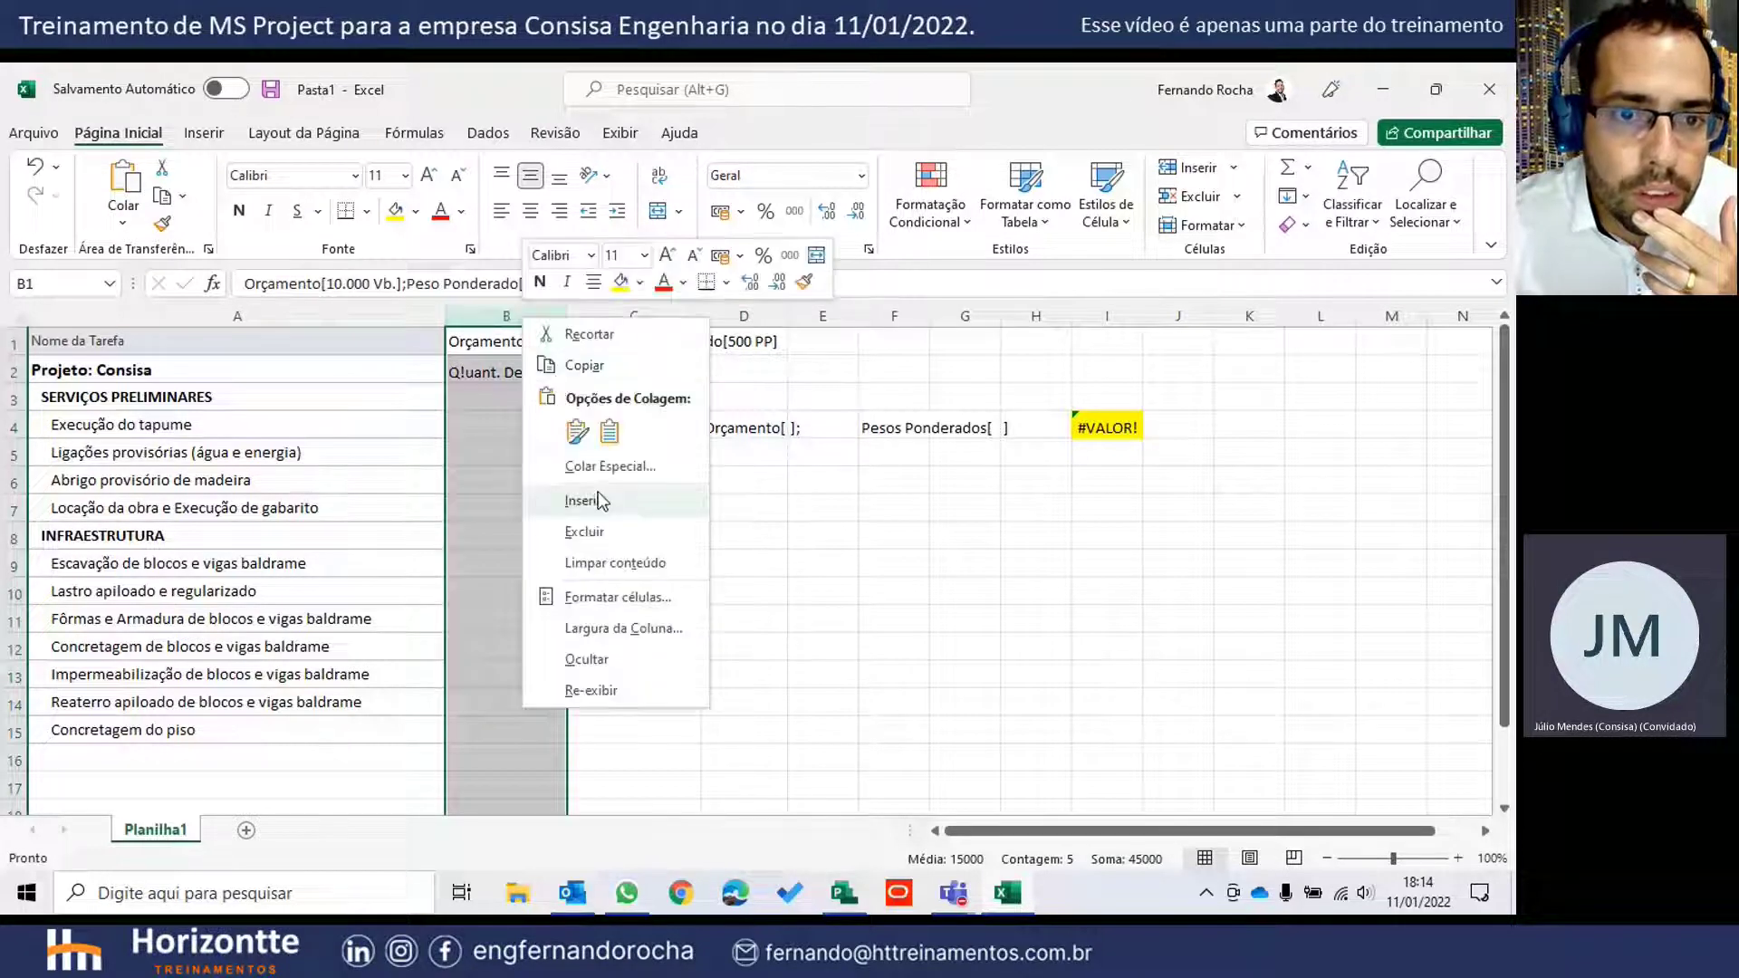
{"action": "left_click", "coordinate": [597, 500]}
{"action": "left_click", "coordinate": [513, 372]}
{"action": "left_click", "coordinate": [896, 349]}
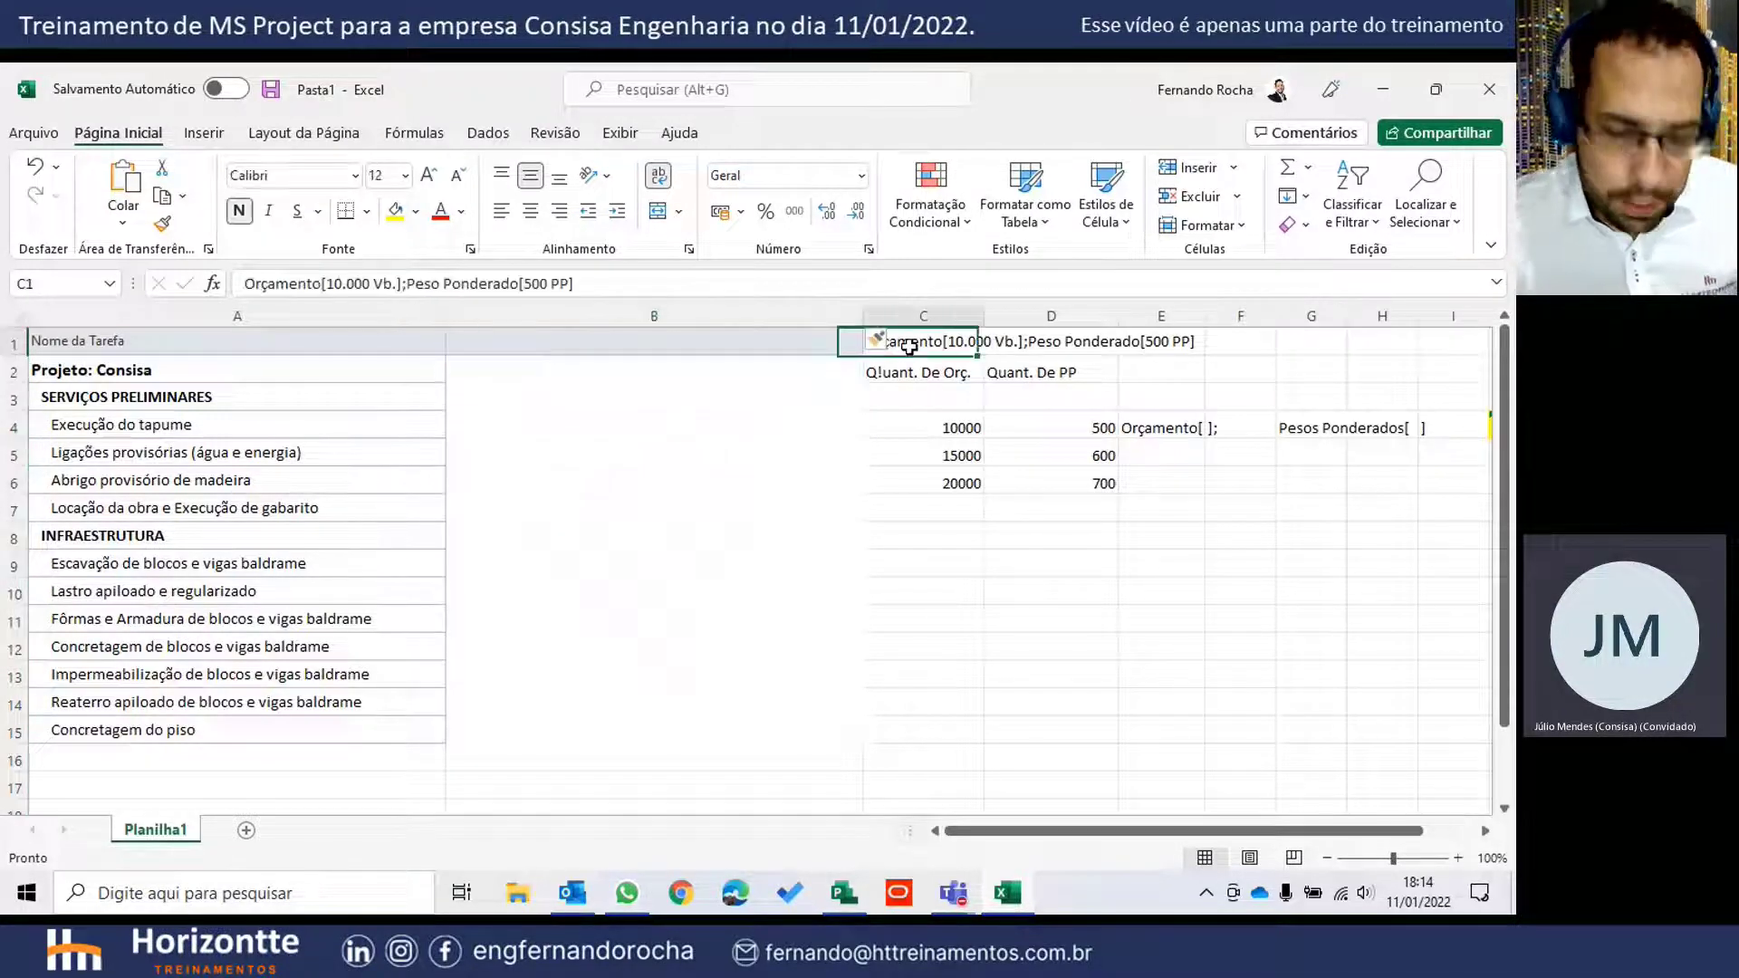
{"action": "key", "text": "ctrl+x"}
{"action": "left_click", "coordinate": [692, 418]}
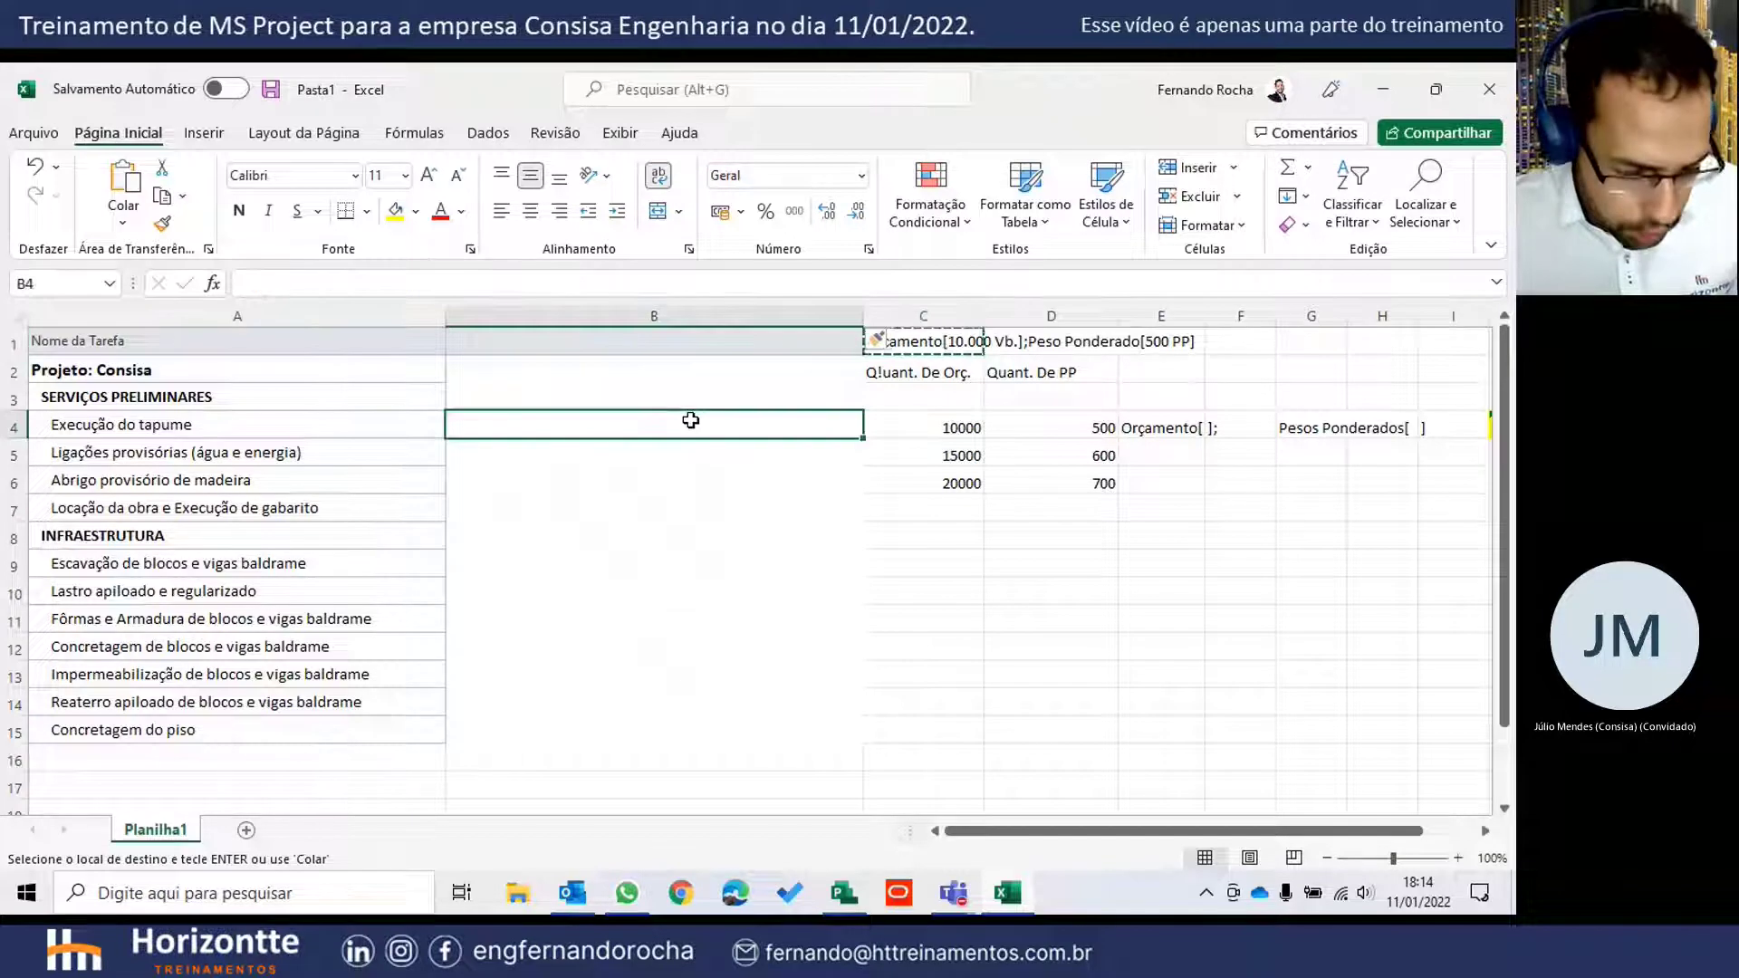
{"action": "key", "text": "ctrl+v"}
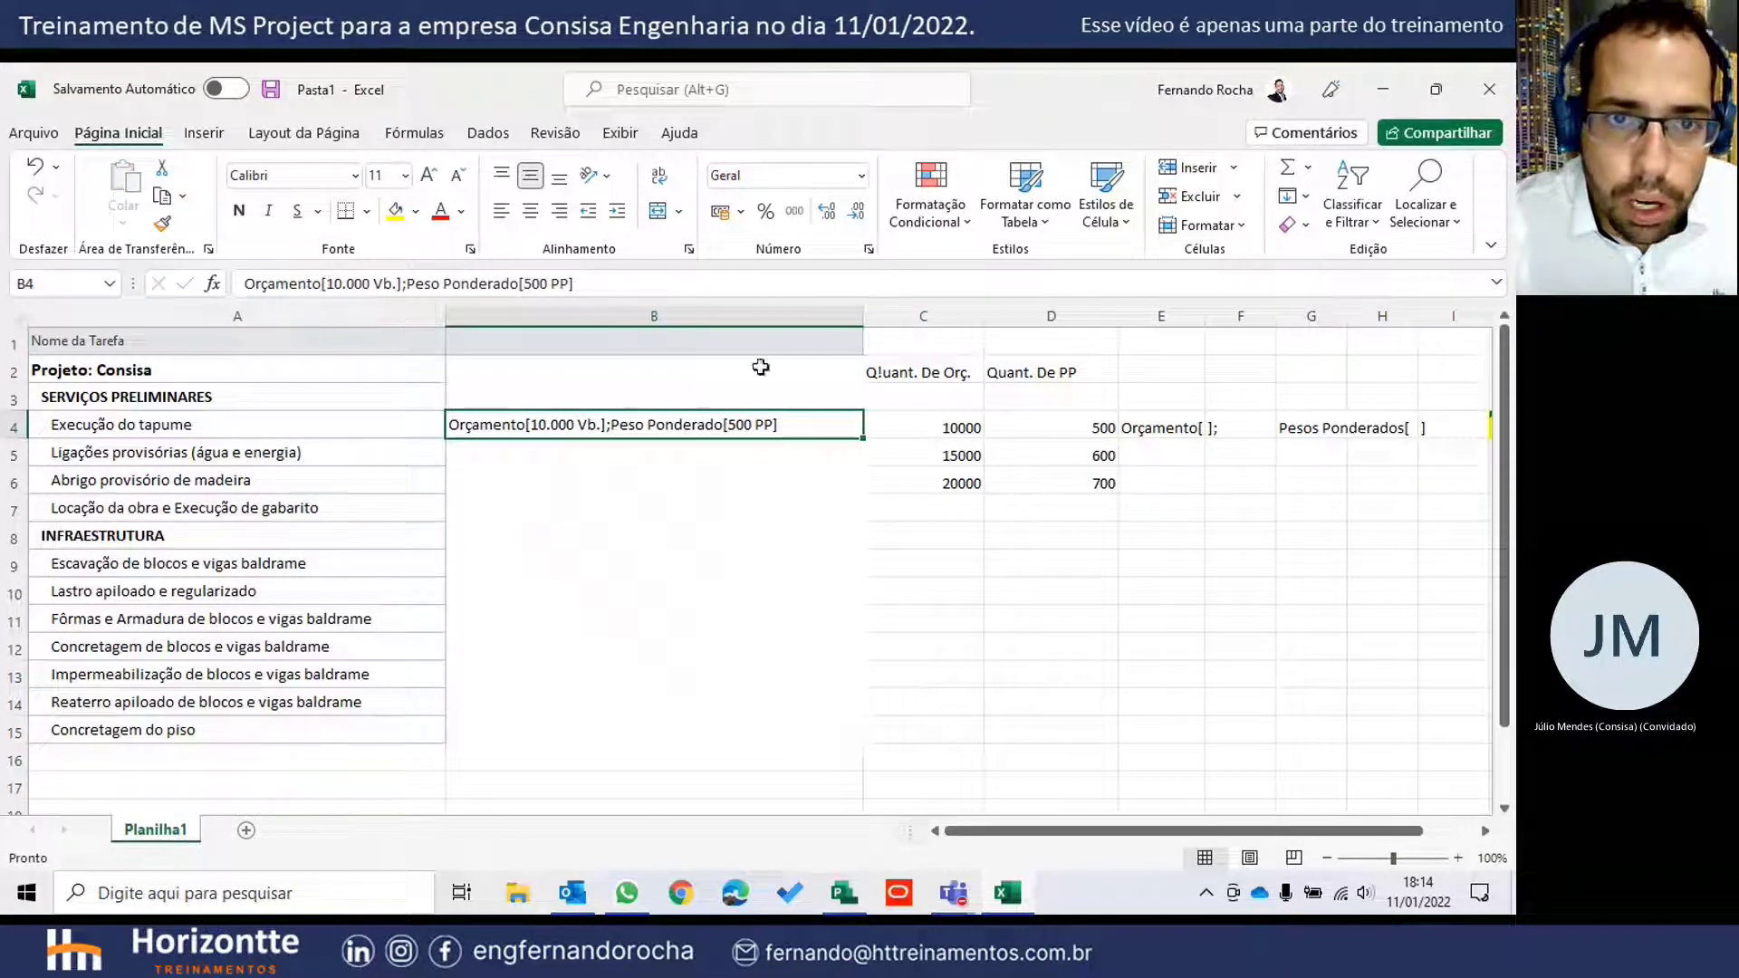
- Copy the full sample text from B4 into B1
{"action": "left_click_drag", "start_coordinate": [576, 284], "coordinate": [163, 271]}
{"action": "key", "text": "ctrl+c"}
{"action": "key", "text": "Return"}
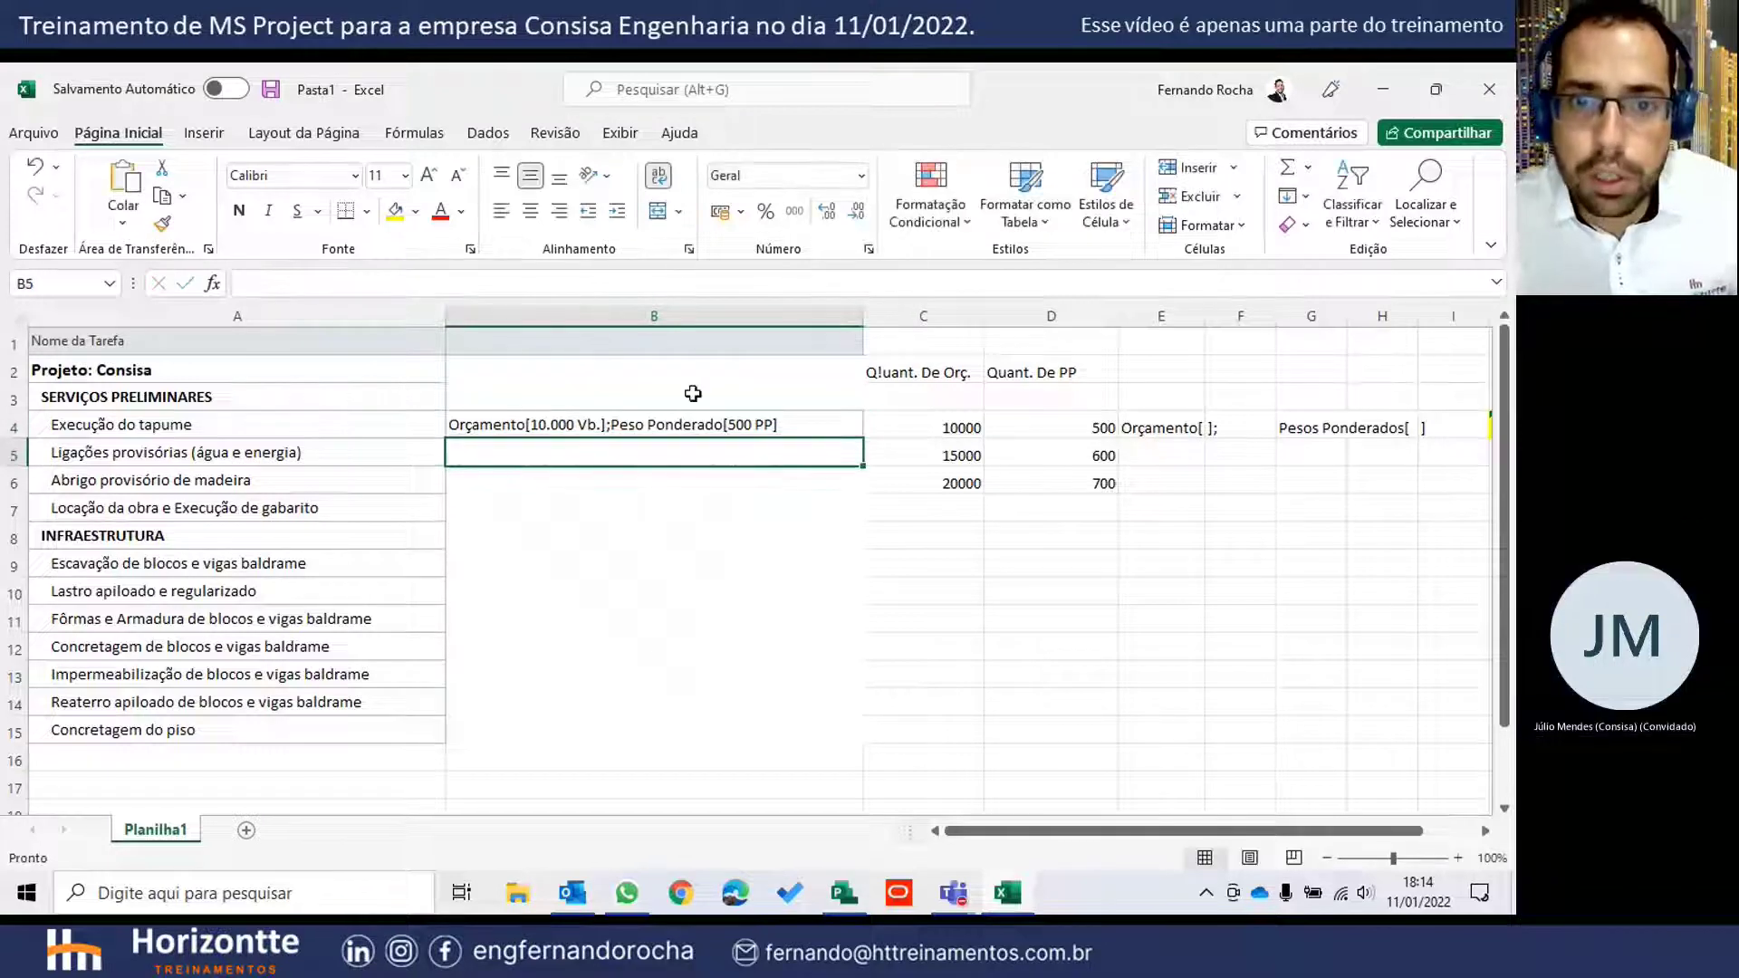
{"action": "left_click", "coordinate": [777, 316]}
{"action": "left_click", "coordinate": [777, 340]}
{"action": "key", "text": "ctrl+v"}
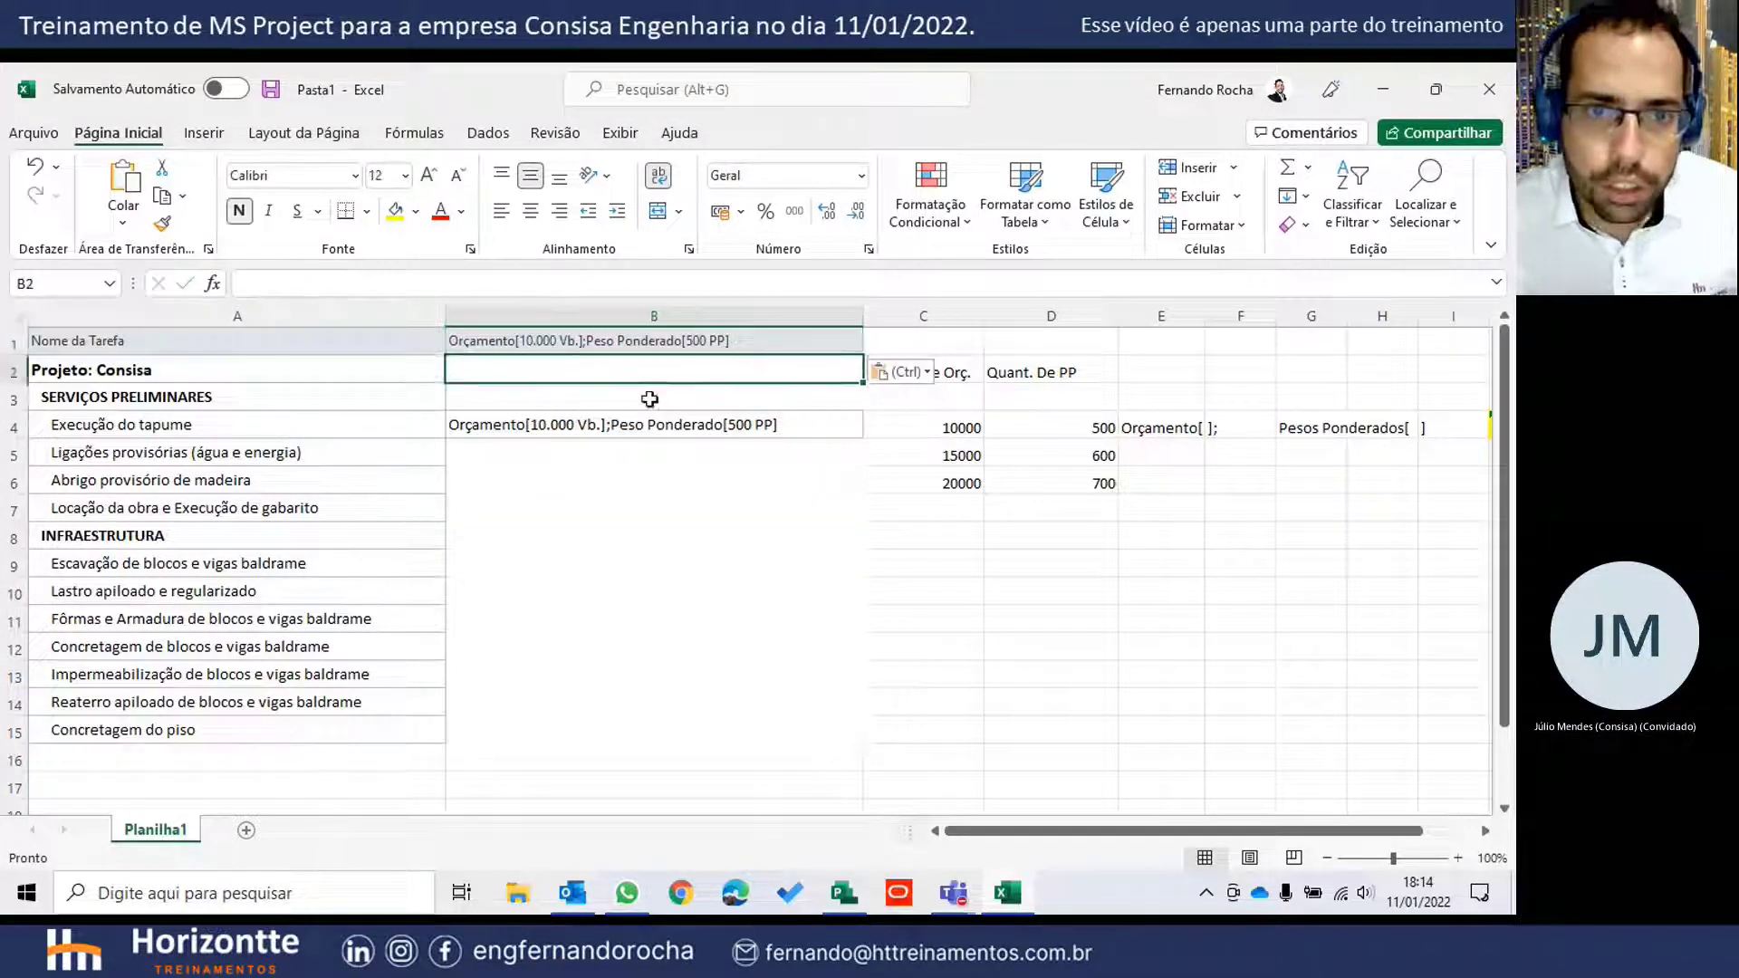
- Trim the text in B4 so it reads "Orçamento["
{"action": "left_click", "coordinate": [458, 423]}
{"action": "left_click_drag", "start_coordinate": [329, 279], "coordinate": [670, 276]}
{"action": "key", "text": "Delete"}
{"action": "key", "text": "Return"}
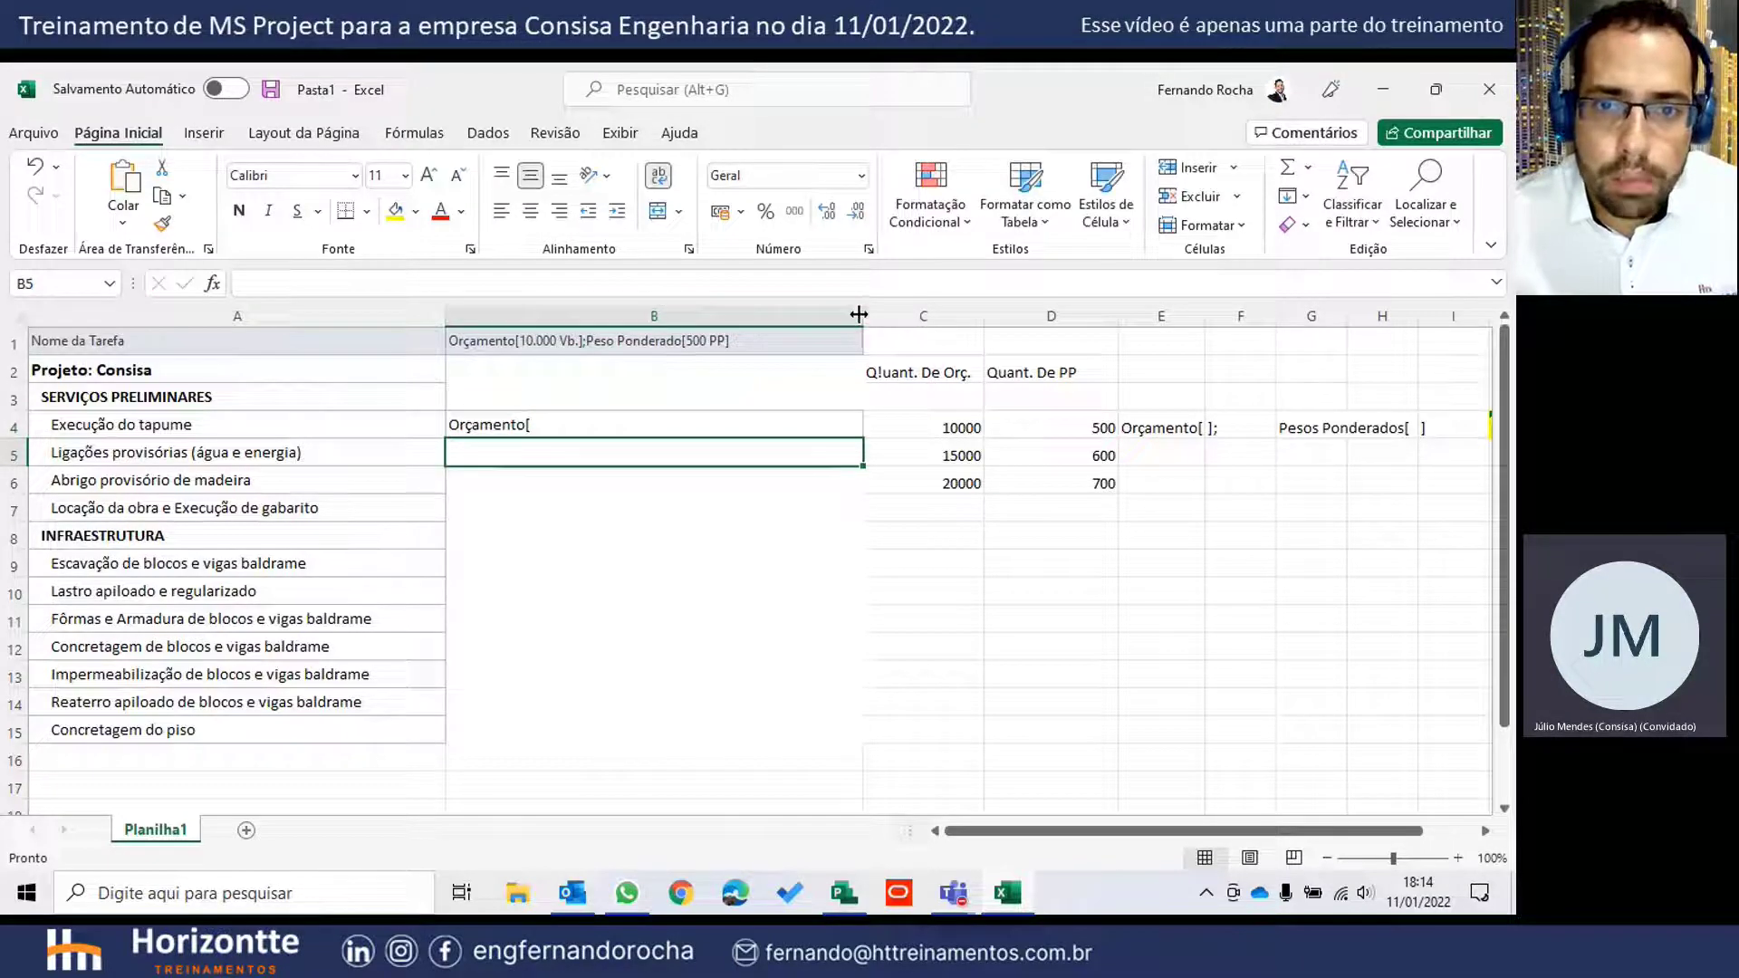
- Narrow columns B and C and insert a blank column before the Quant. De PP column
{"action": "left_click_drag", "start_coordinate": [863, 315], "coordinate": [548, 316]}
{"action": "left_click", "coordinate": [618, 424]}
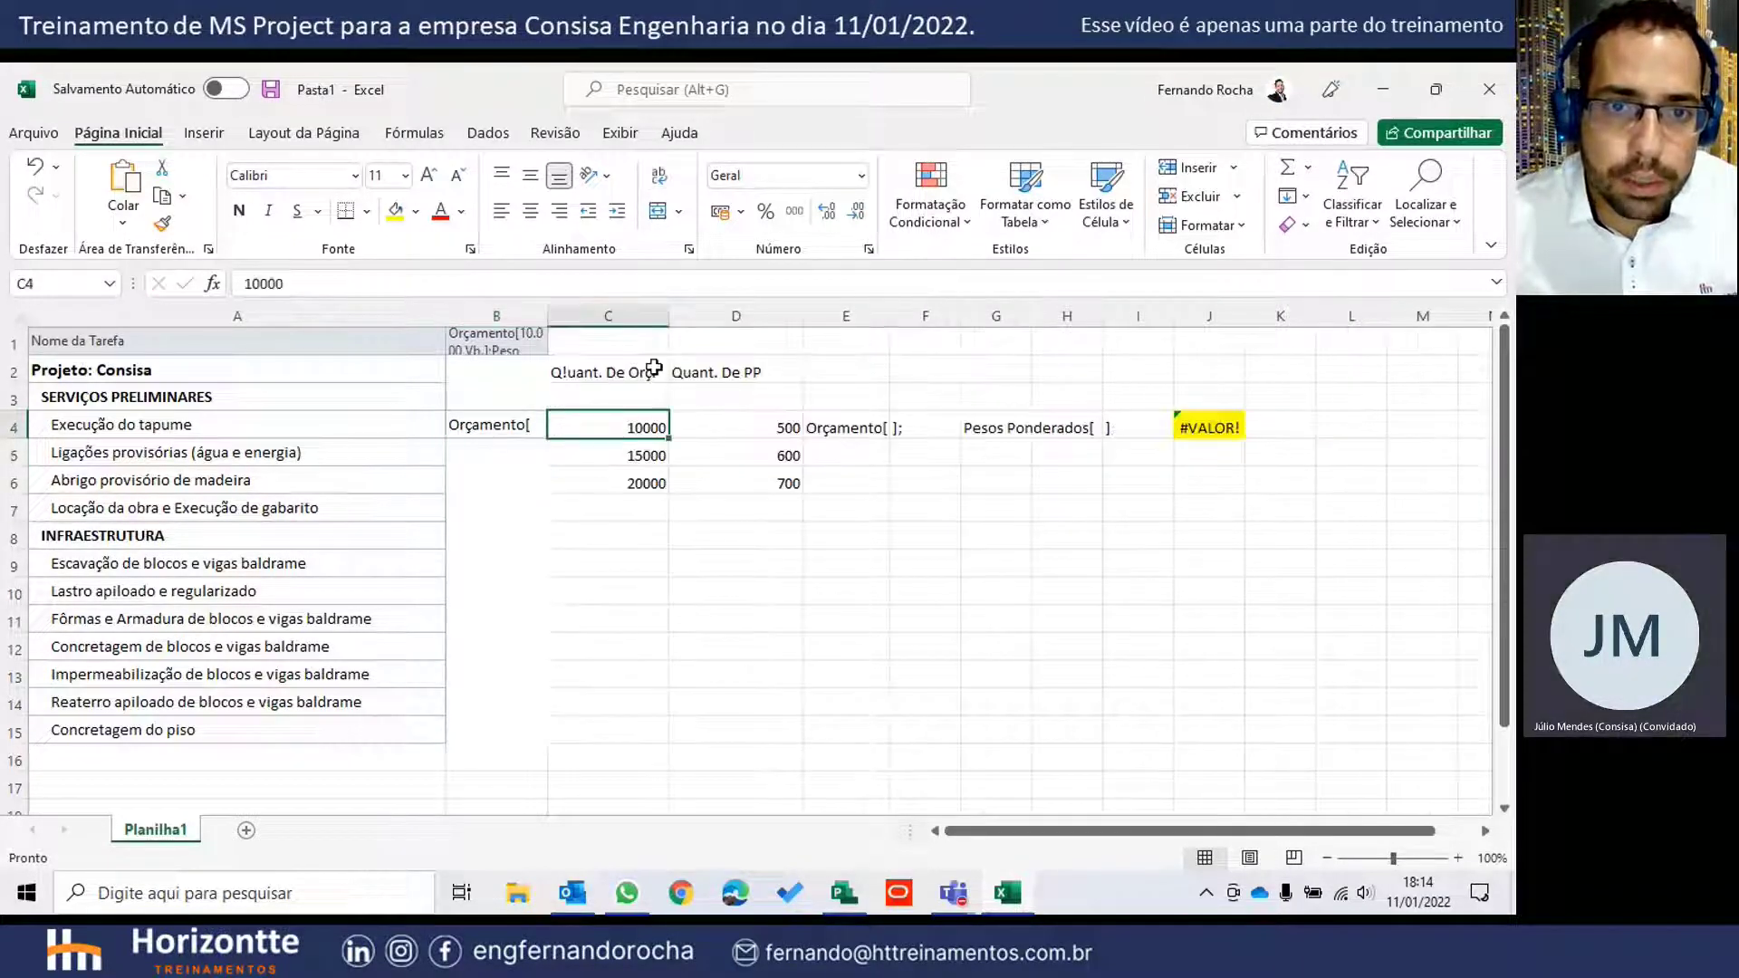
{"action": "left_click_drag", "start_coordinate": [668, 316], "coordinate": [623, 316]}
{"action": "left_click", "coordinate": [698, 321]}
{"action": "right_click", "coordinate": [698, 320]}
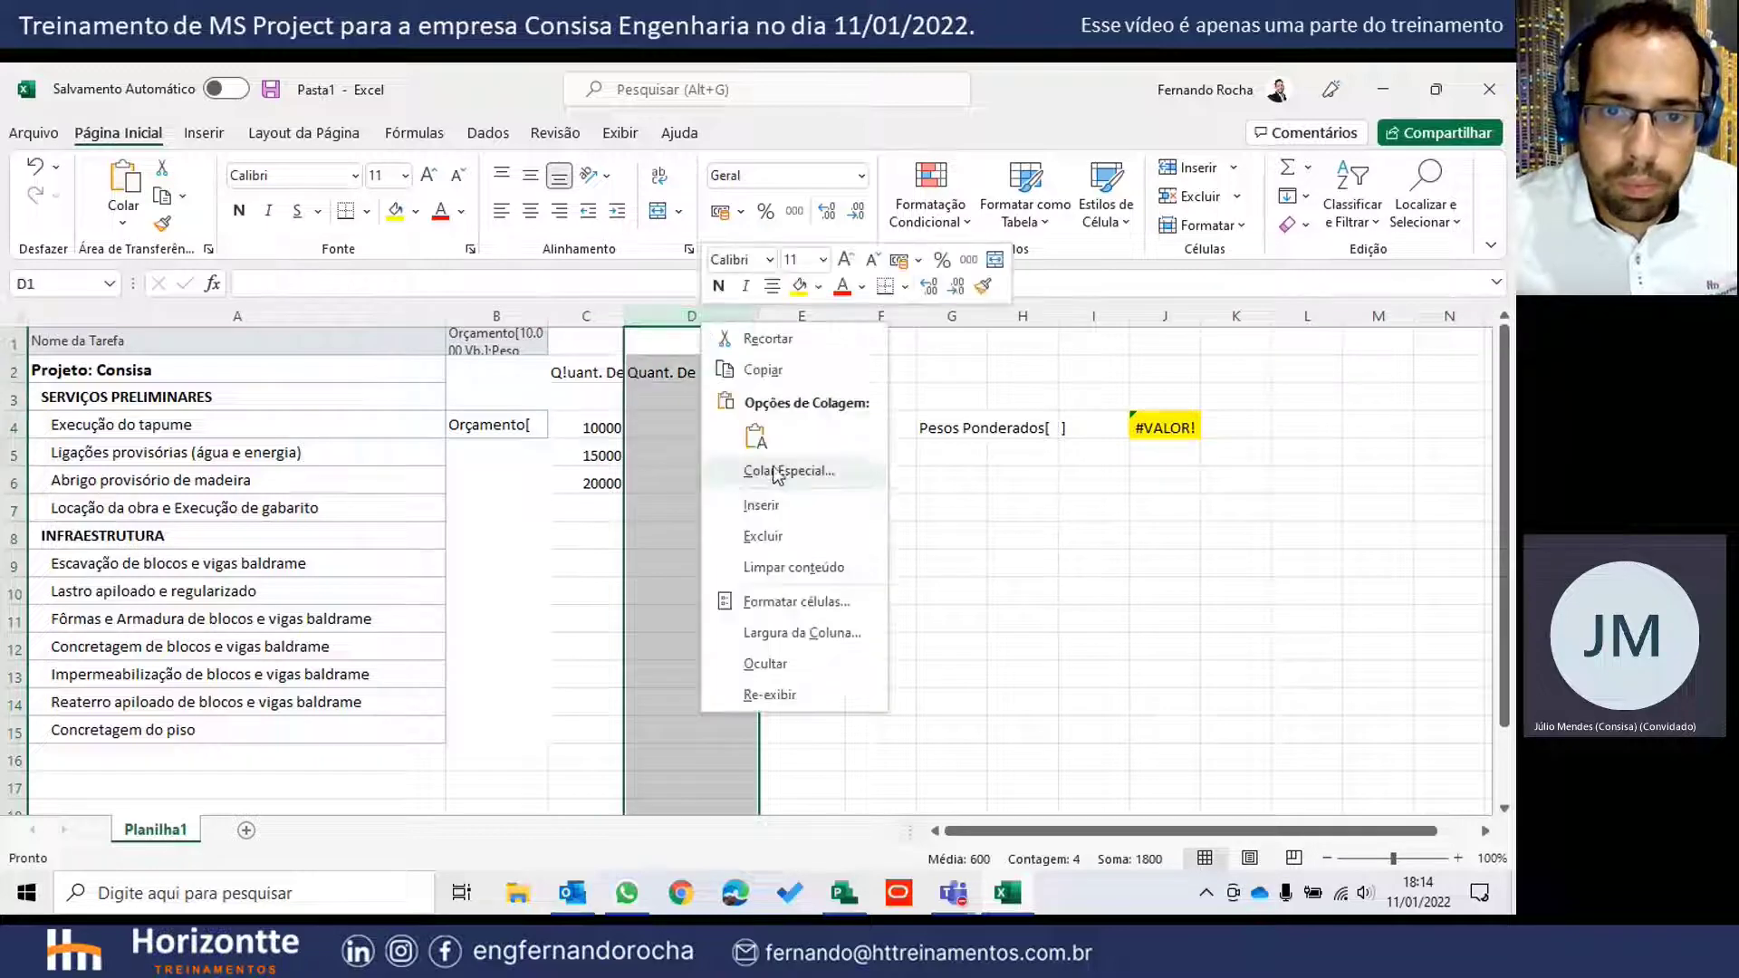
{"action": "left_click", "coordinate": [765, 506]}
- Copy the fragment ";Peso Ponderado[" from the sample text in B1 into D4
{"action": "left_click", "coordinate": [497, 341]}
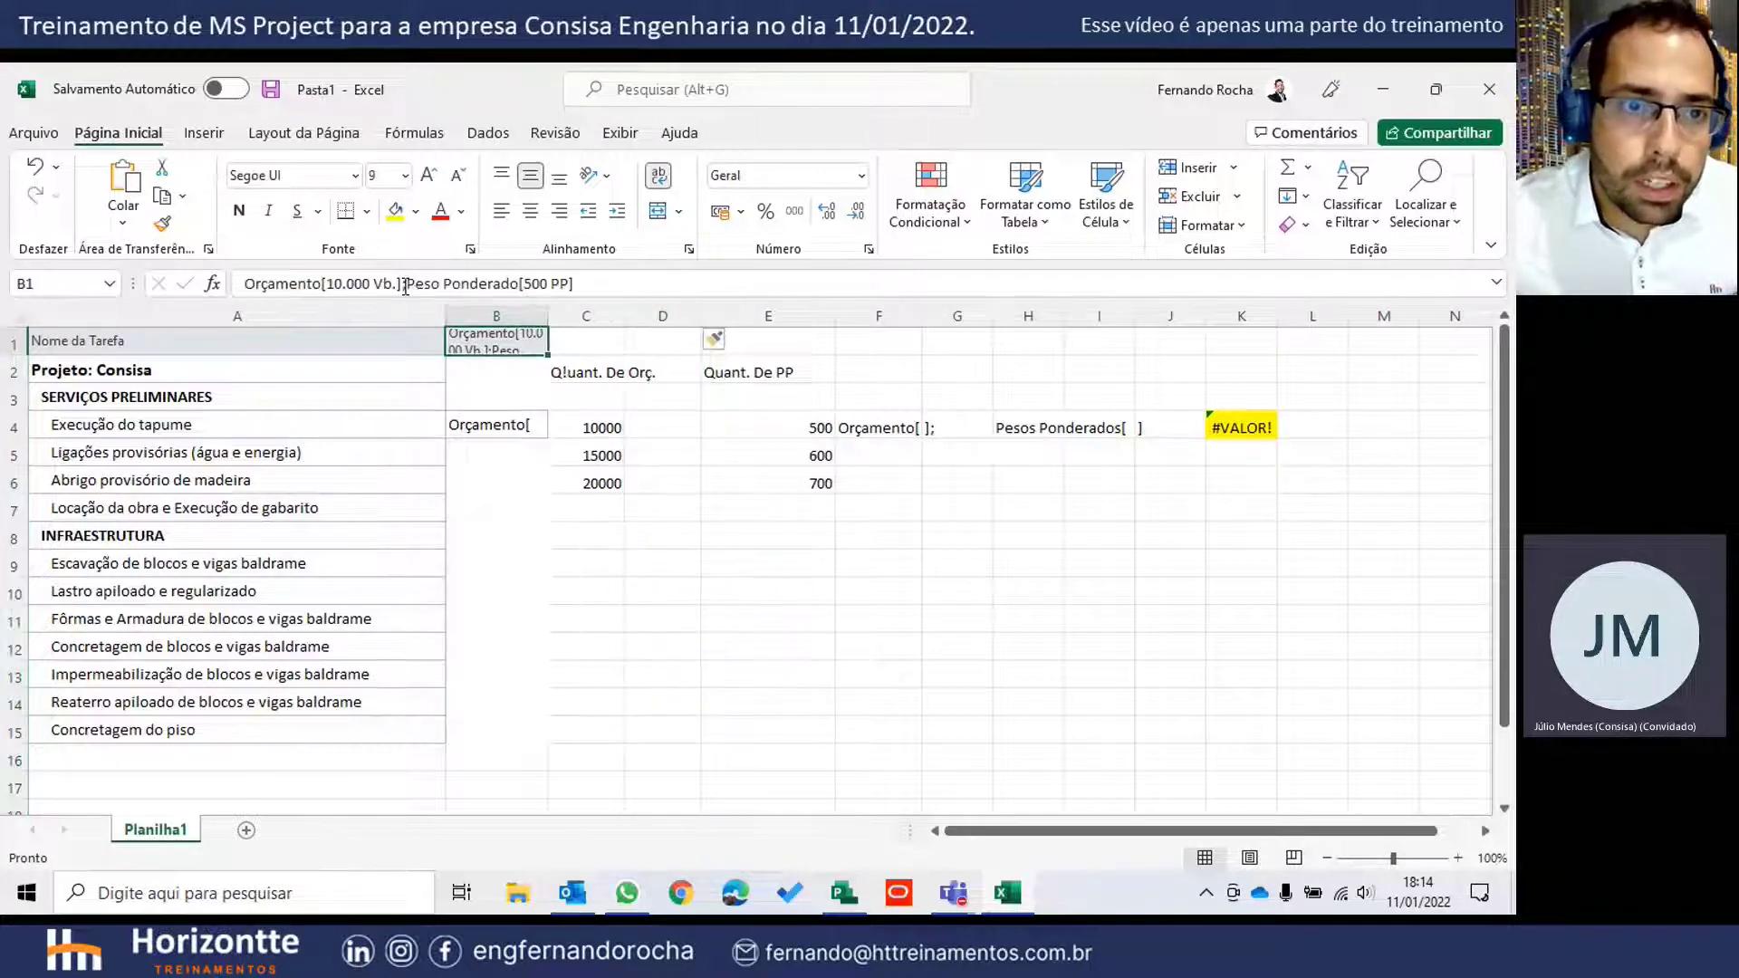
{"action": "left_click_drag", "start_coordinate": [403, 286], "coordinate": [525, 288]}
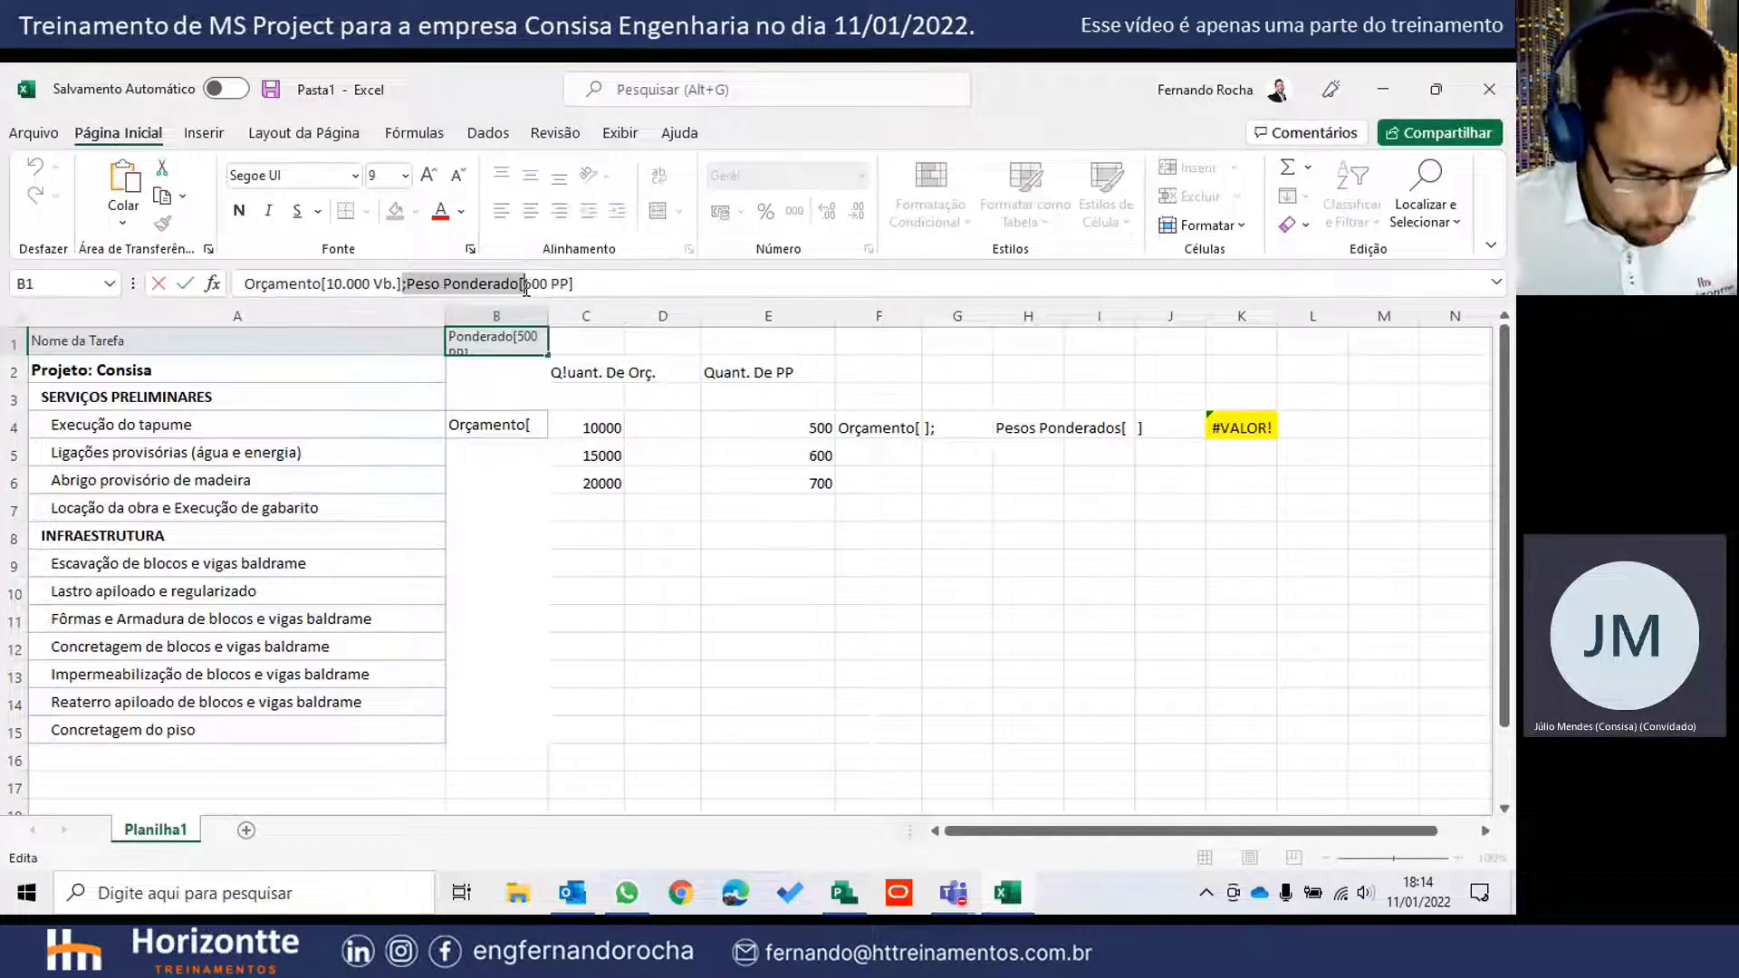
{"action": "key", "text": "Escape"}
{"action": "left_click", "coordinate": [662, 425]}
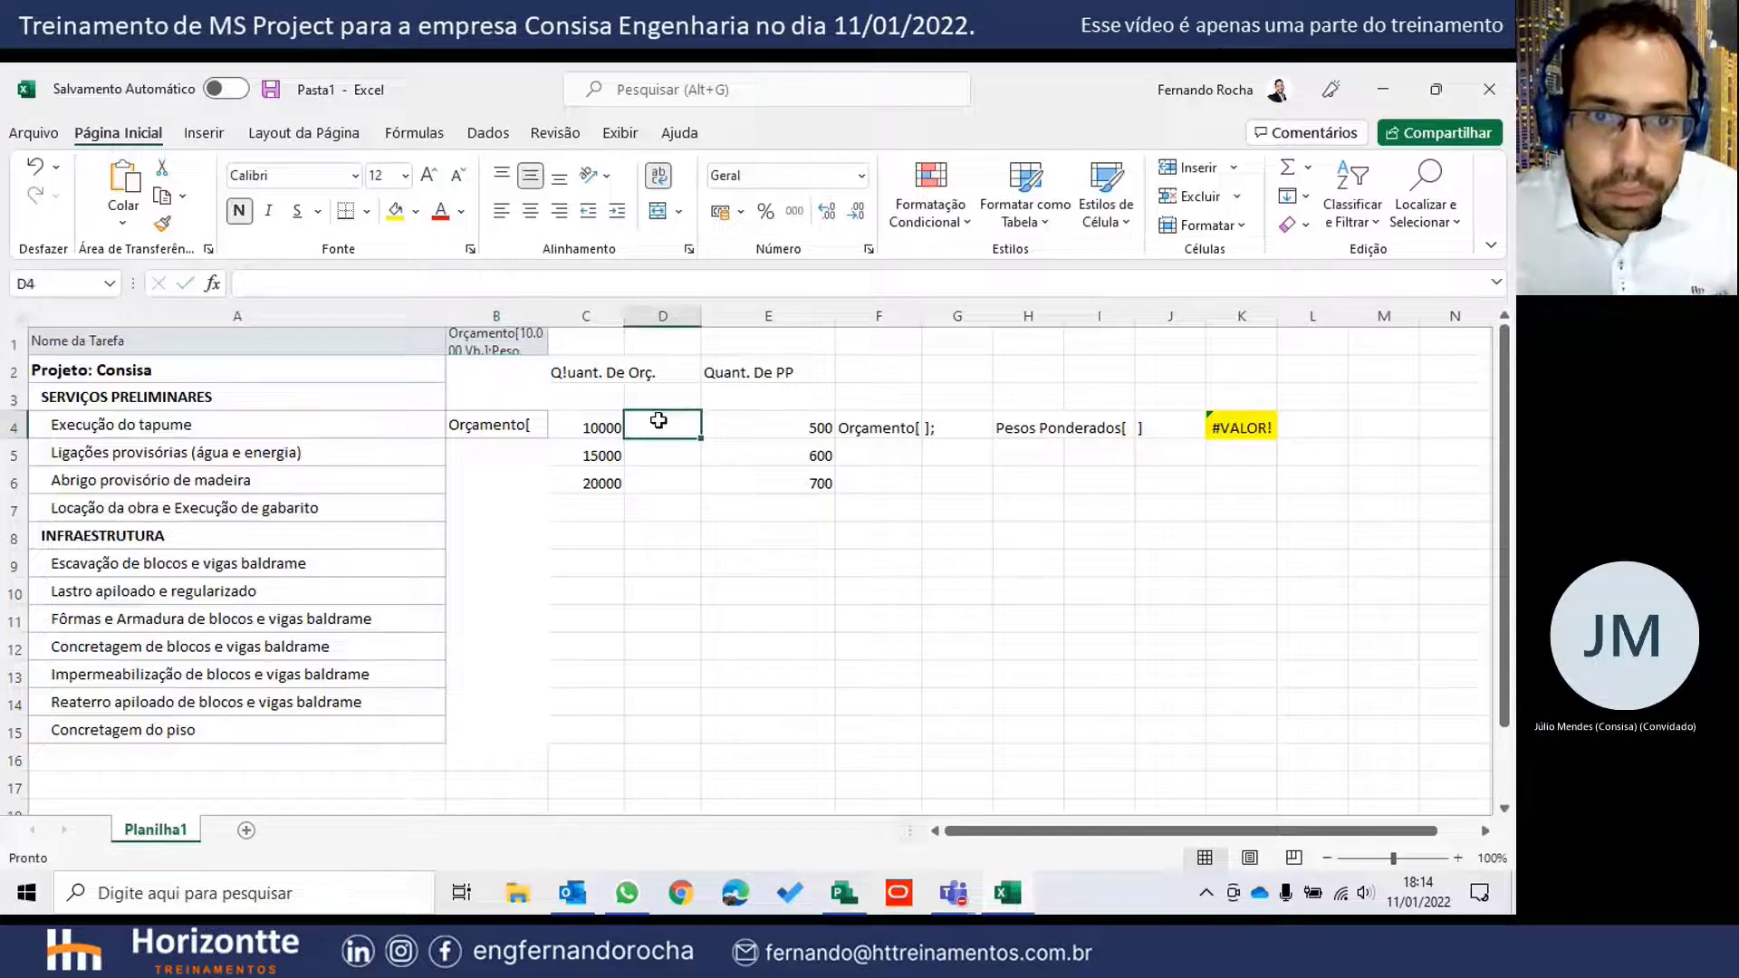
{"action": "left_click", "coordinate": [630, 285]}
{"action": "key", "text": "ctrl+v"}
{"action": "key", "text": "Return"}
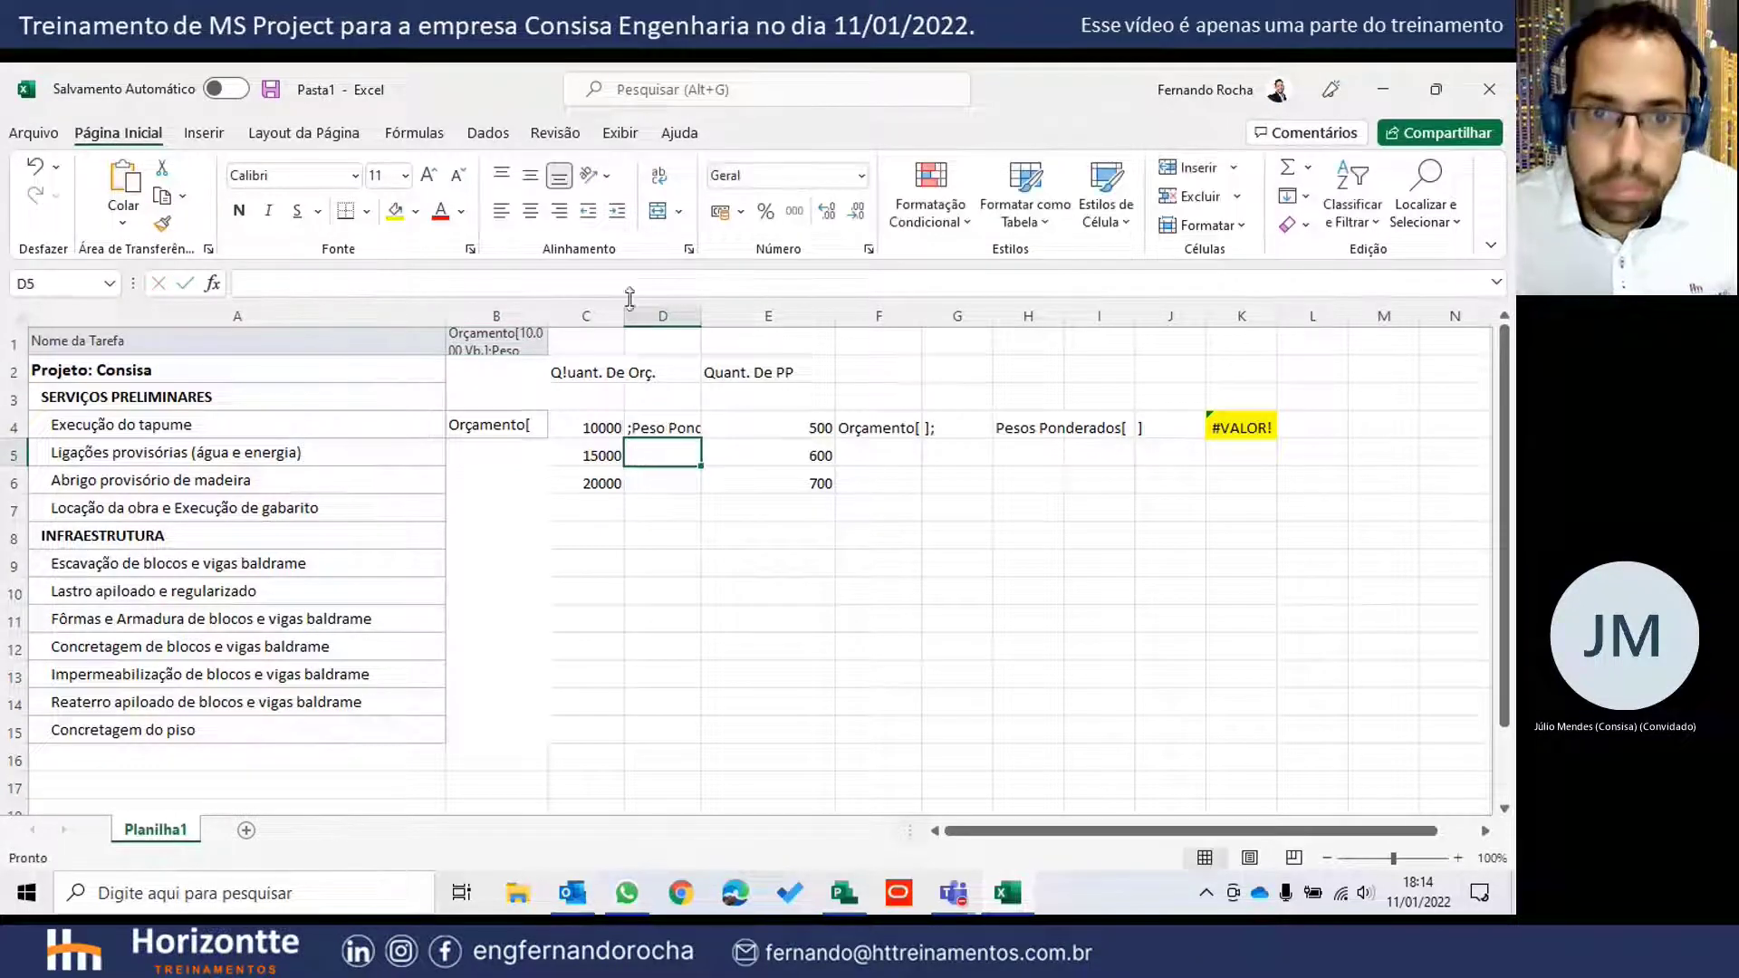
- Replace the text in F4 with a closing bracket "]"
{"action": "left_click", "coordinate": [816, 426]}
{"action": "left_click", "coordinate": [860, 429]}
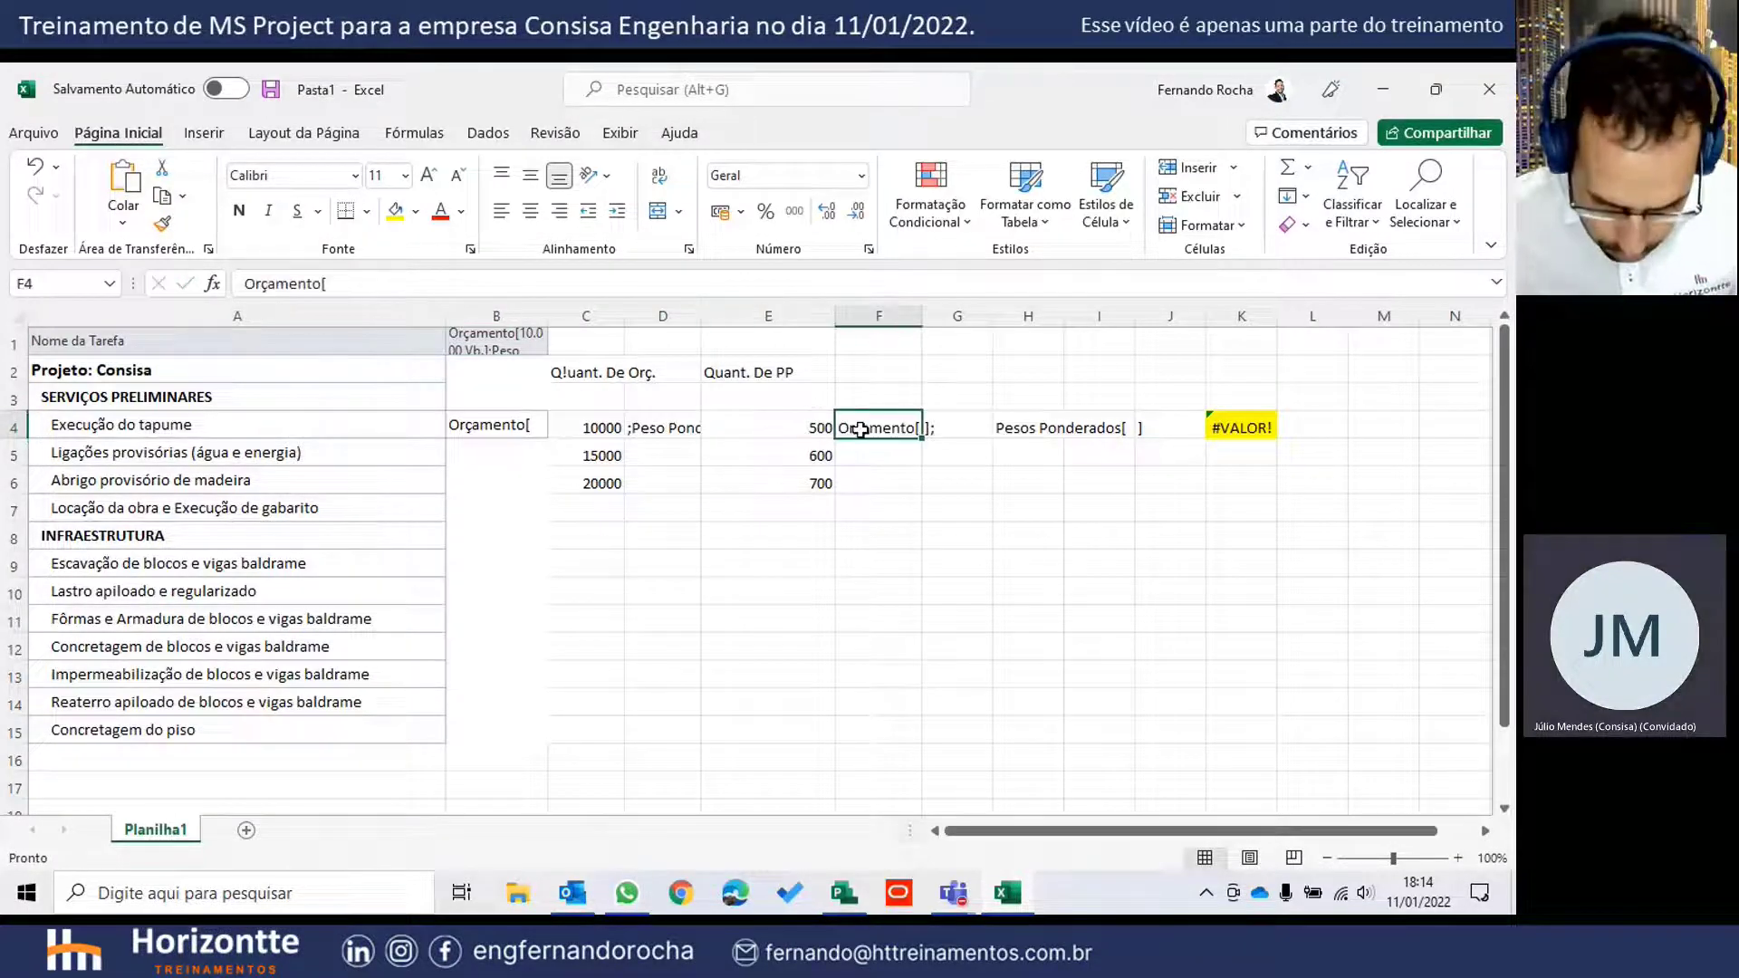
{"action": "type", "text": "]"}
{"action": "key", "text": "Return"}
- Clear the leftover text pieces in G4 through J4 and the old formula in K4
{"action": "left_click", "coordinate": [954, 424]}
{"action": "key", "text": "Delete"}
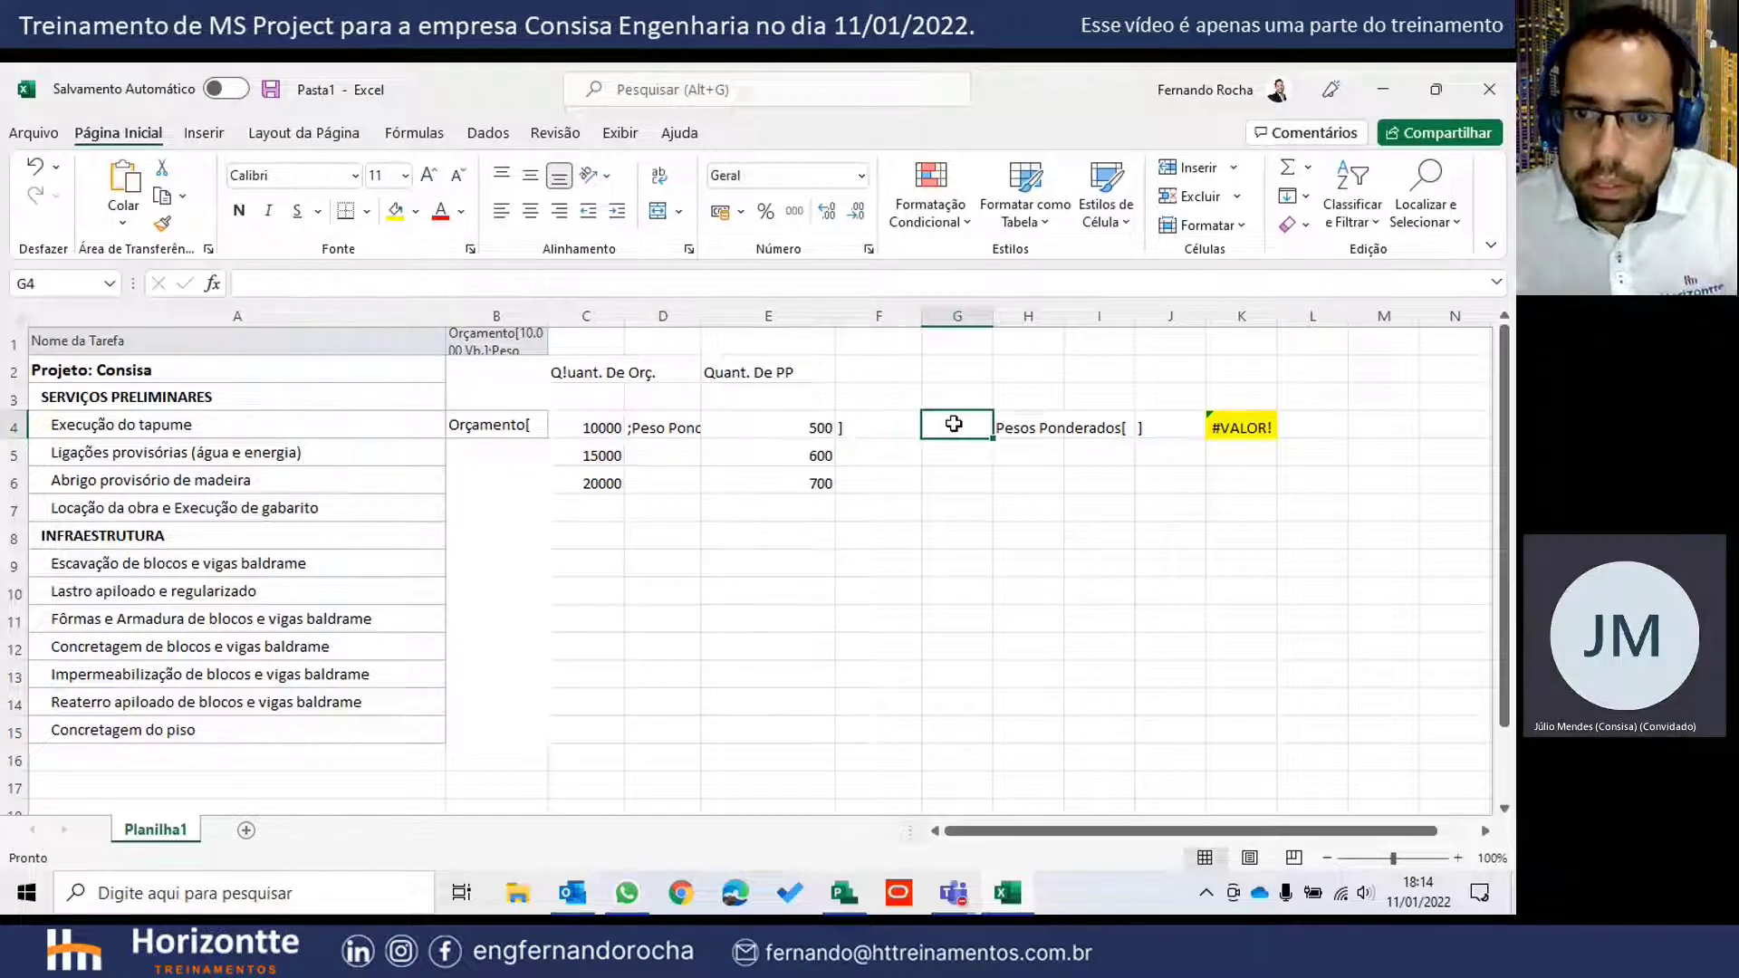
{"action": "left_click", "coordinate": [1032, 428]}
{"action": "key", "text": "Delete"}
{"action": "left_click", "coordinate": [1098, 426]}
{"action": "left_click", "coordinate": [1167, 426]}
{"action": "key", "text": "Delete"}
{"action": "left_click", "coordinate": [1216, 428]}
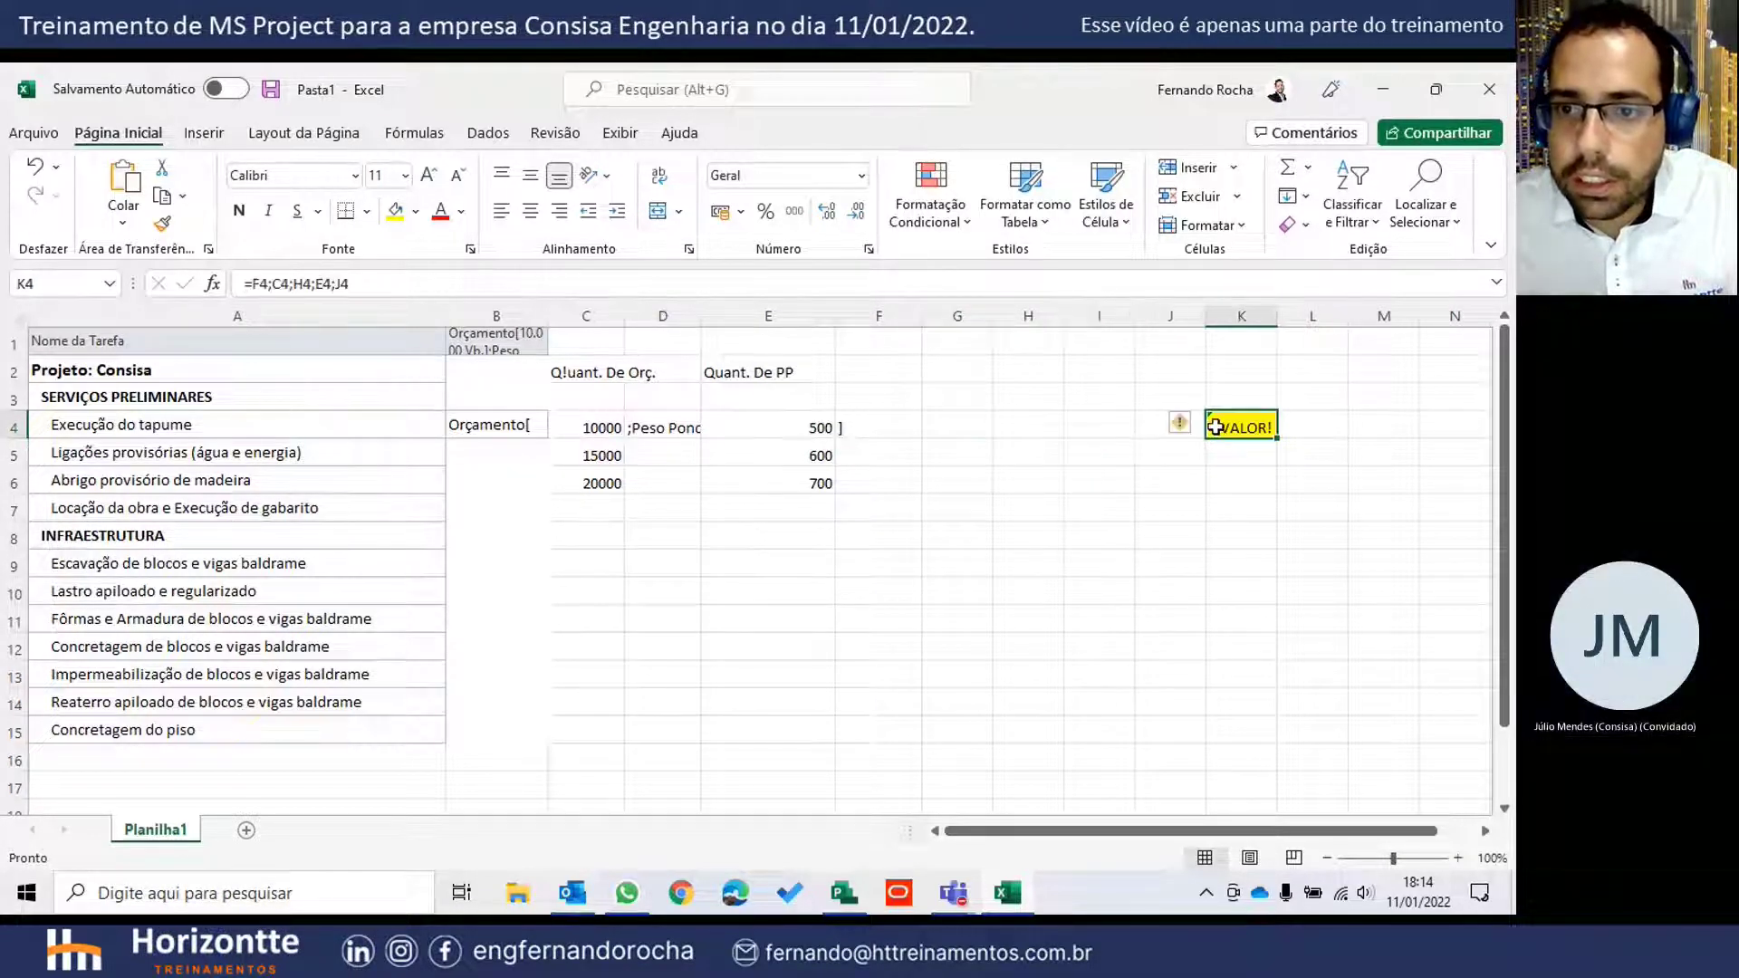
{"action": "key", "text": "Delete"}
- Delete the empty columns H through J so the yellow cell moves to H4
{"action": "left_click_drag", "start_coordinate": [1163, 314], "coordinate": [1032, 308]}
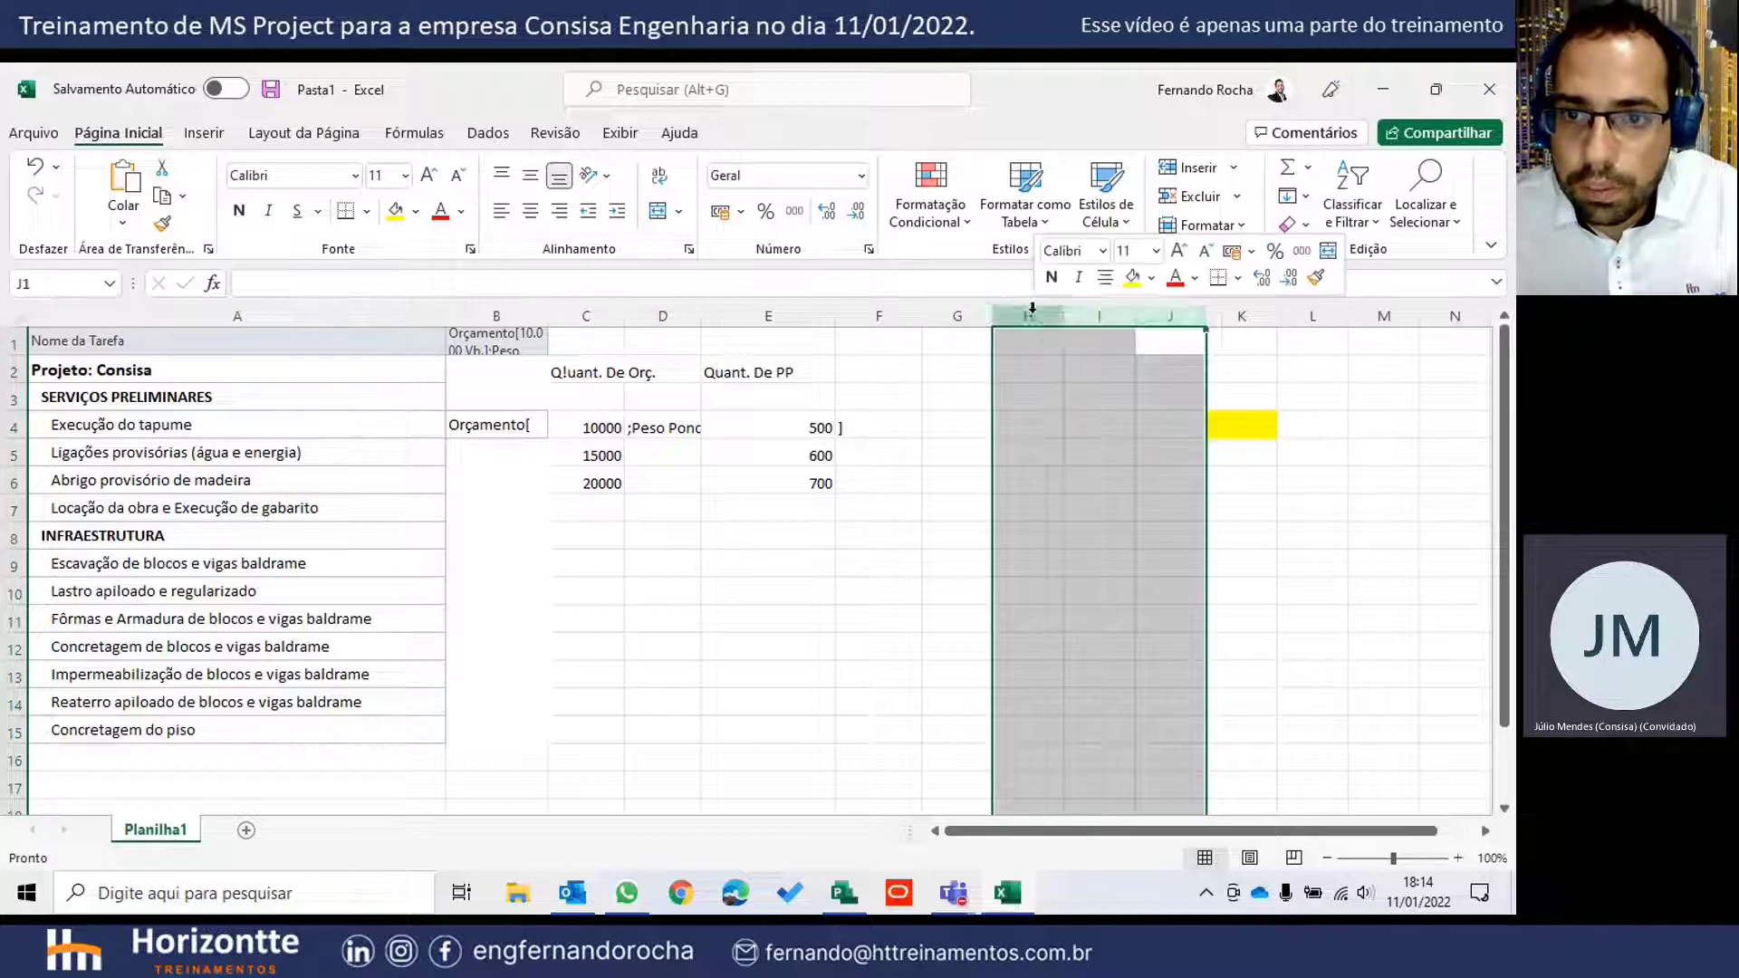
{"action": "right_click", "coordinate": [1032, 309]}
{"action": "left_click", "coordinate": [1101, 498]}
{"action": "right_click", "coordinate": [1069, 323]}
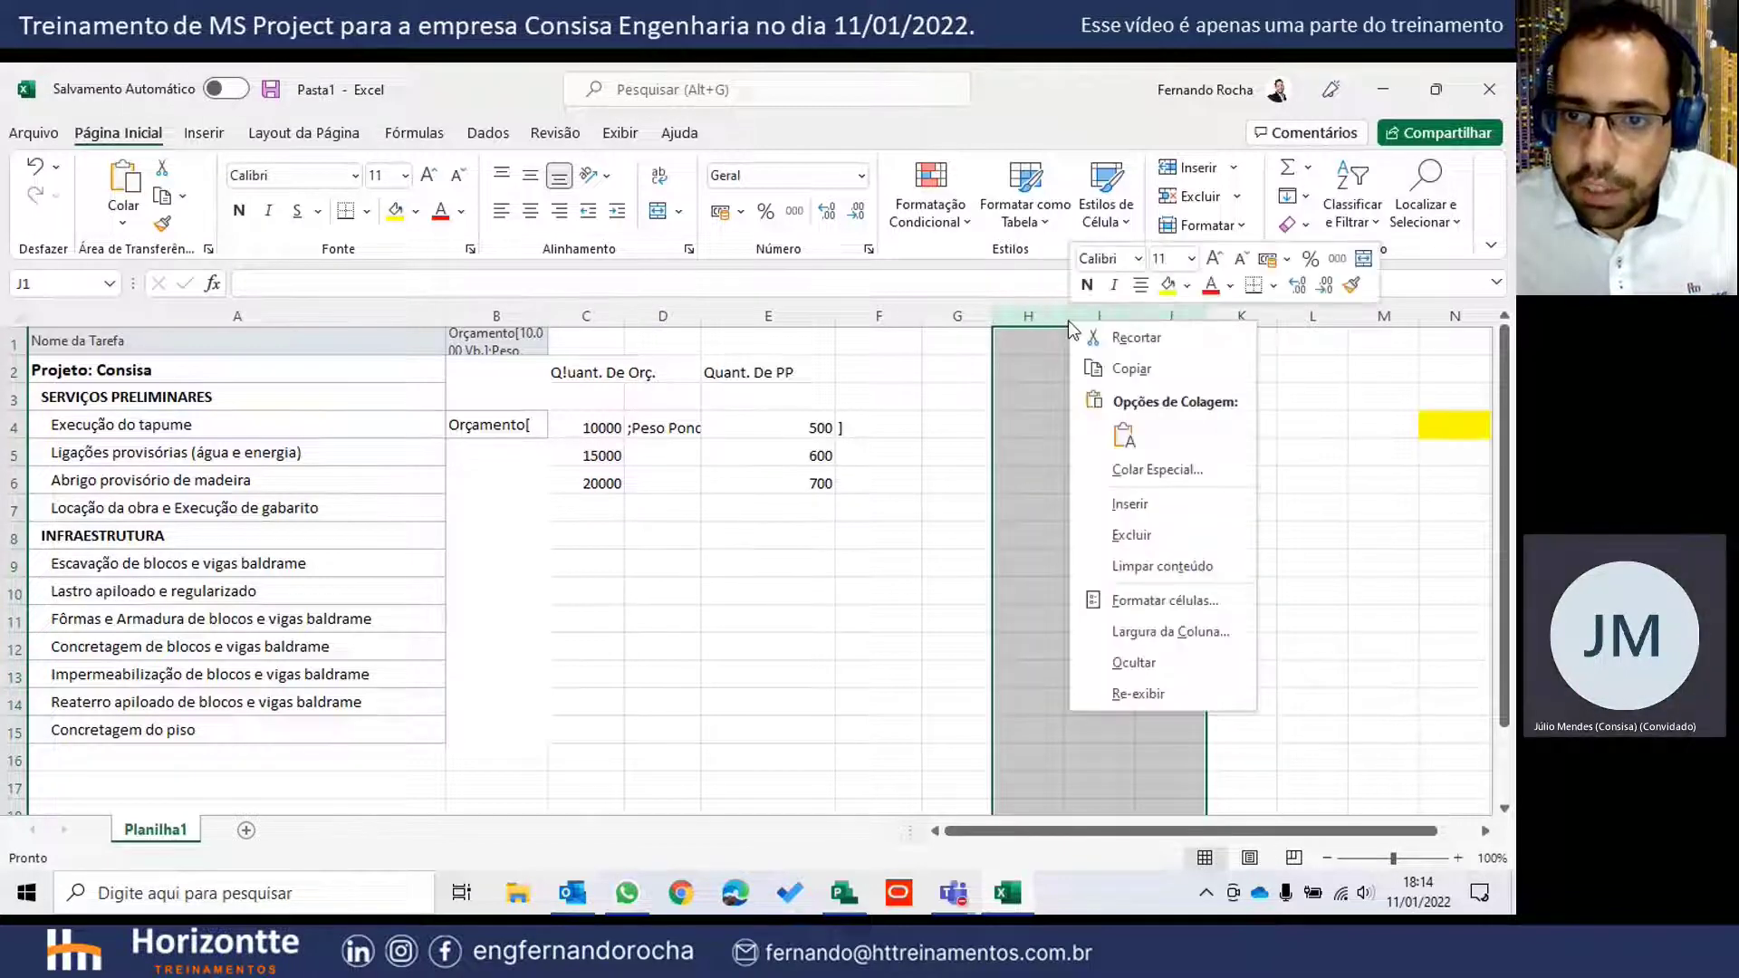
{"action": "left_click", "coordinate": [1132, 536]}
{"action": "right_click", "coordinate": [1069, 324]}
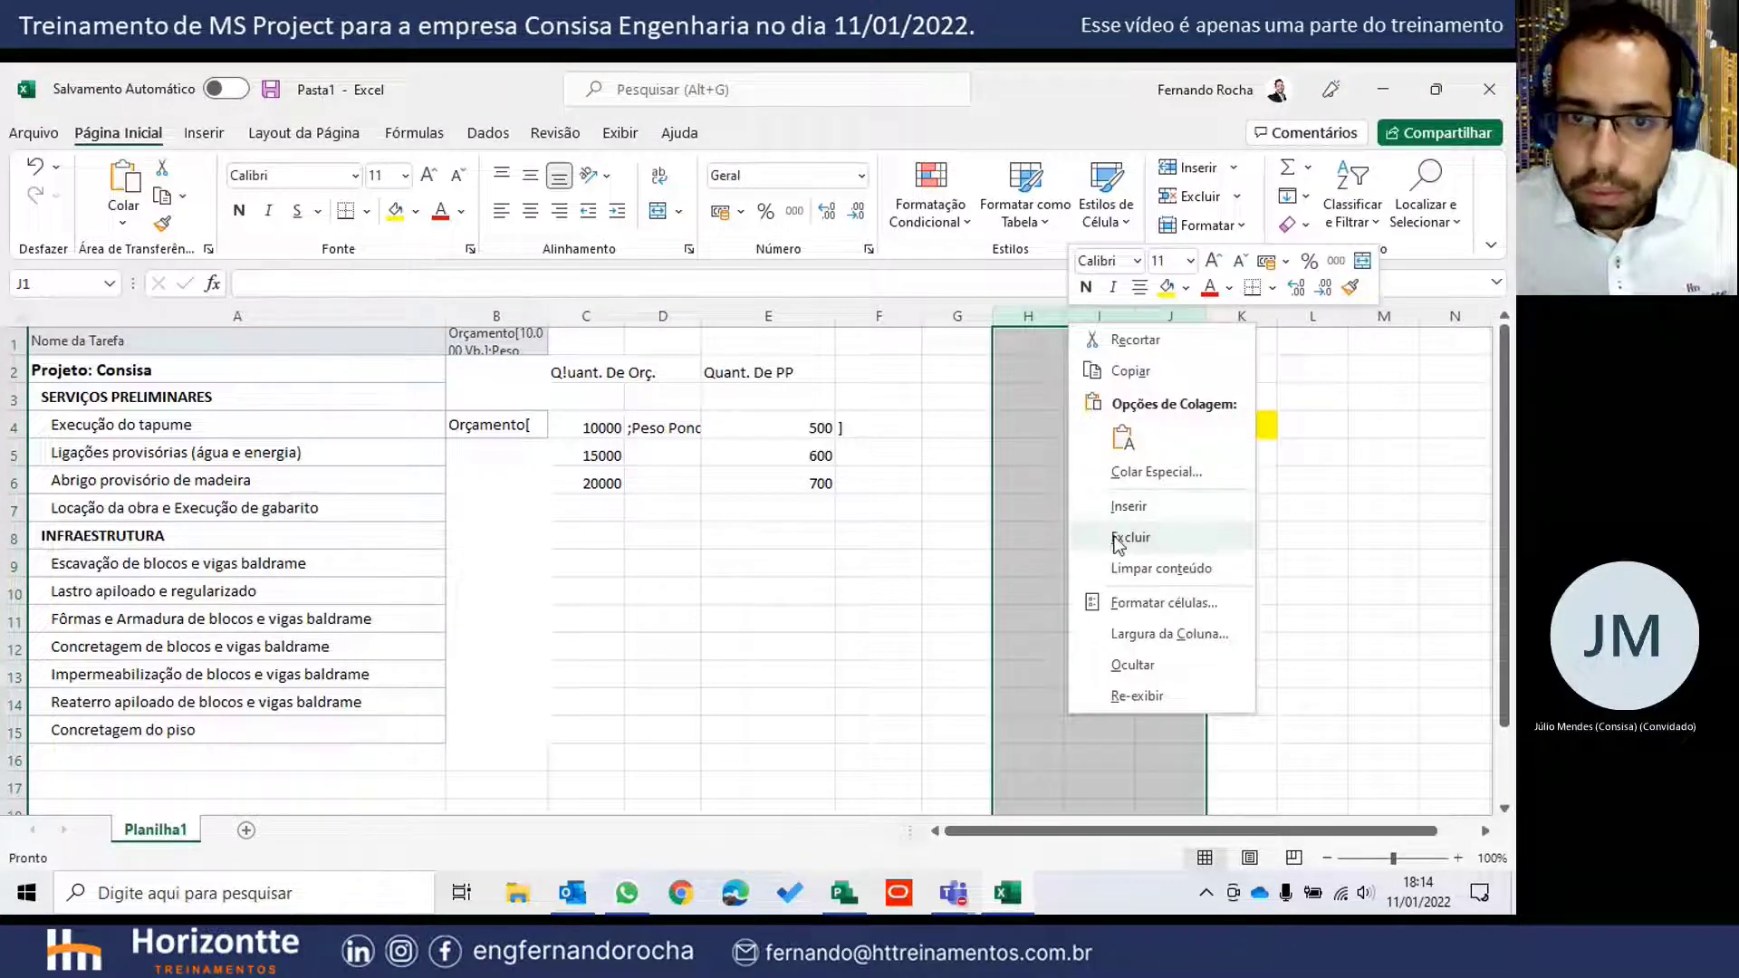
{"action": "left_click", "coordinate": [1130, 537]}
- Check the pieces in B4 through F4 and start a CONCATENAR formula in the yellow cell H4
{"action": "left_click", "coordinate": [507, 426]}
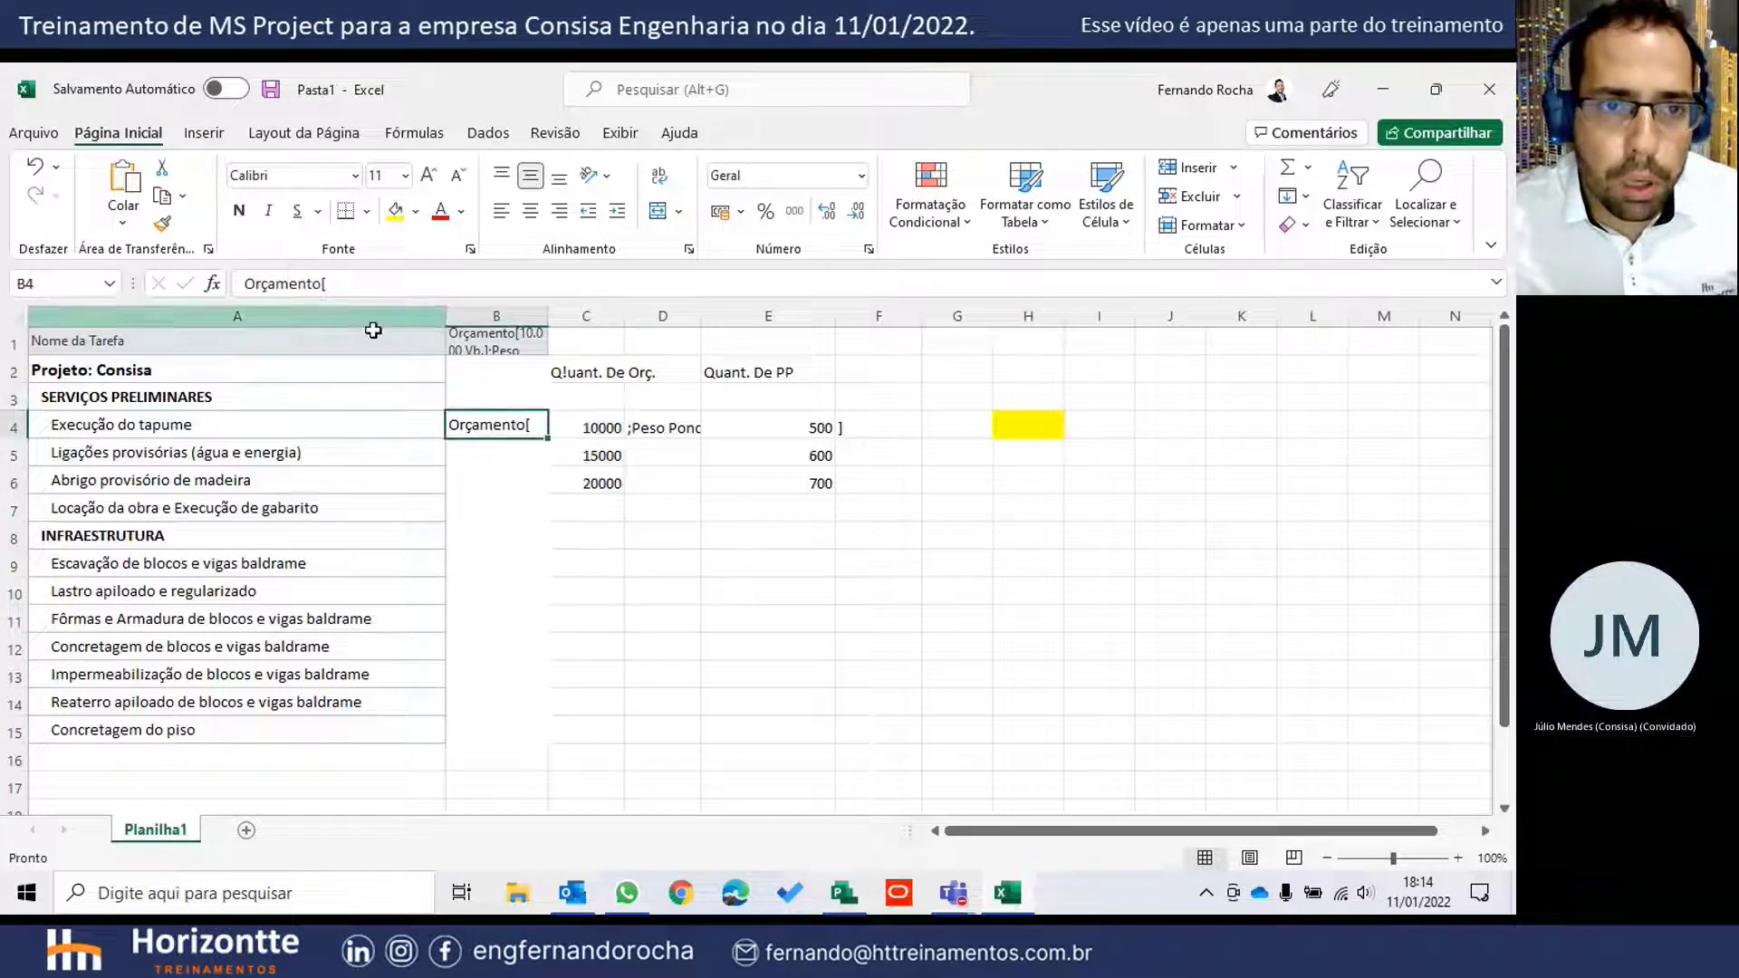
{"action": "left_click", "coordinate": [591, 427]}
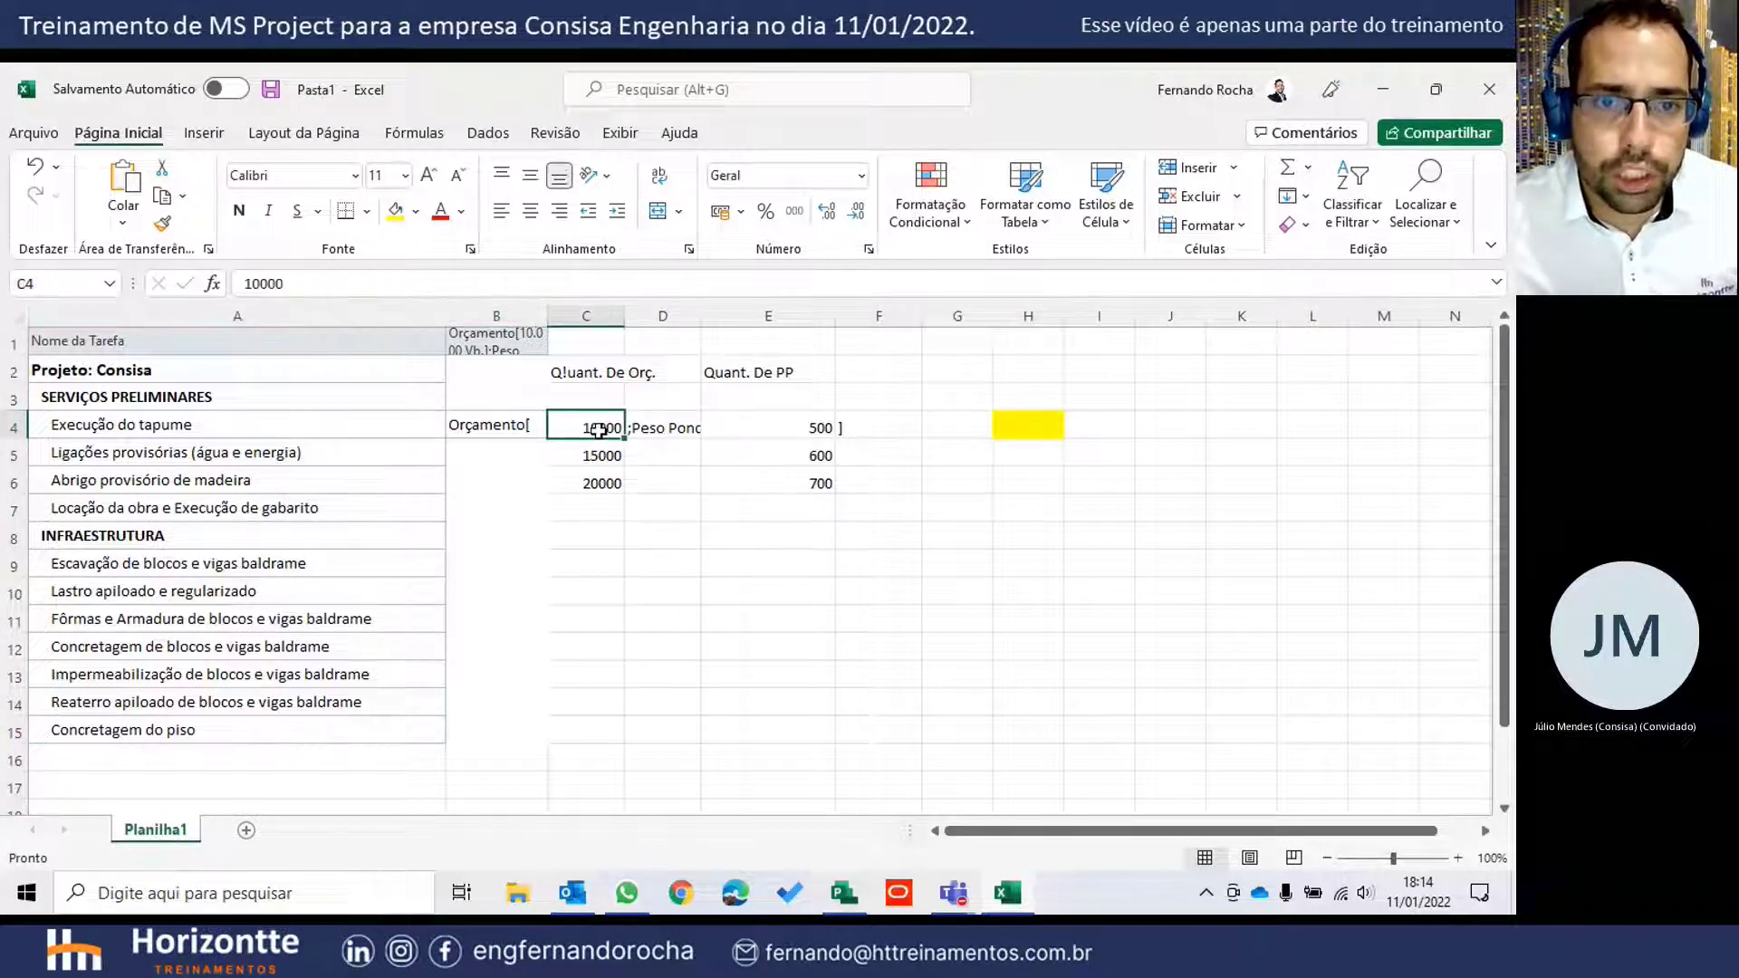
{"action": "left_click", "coordinate": [659, 427]}
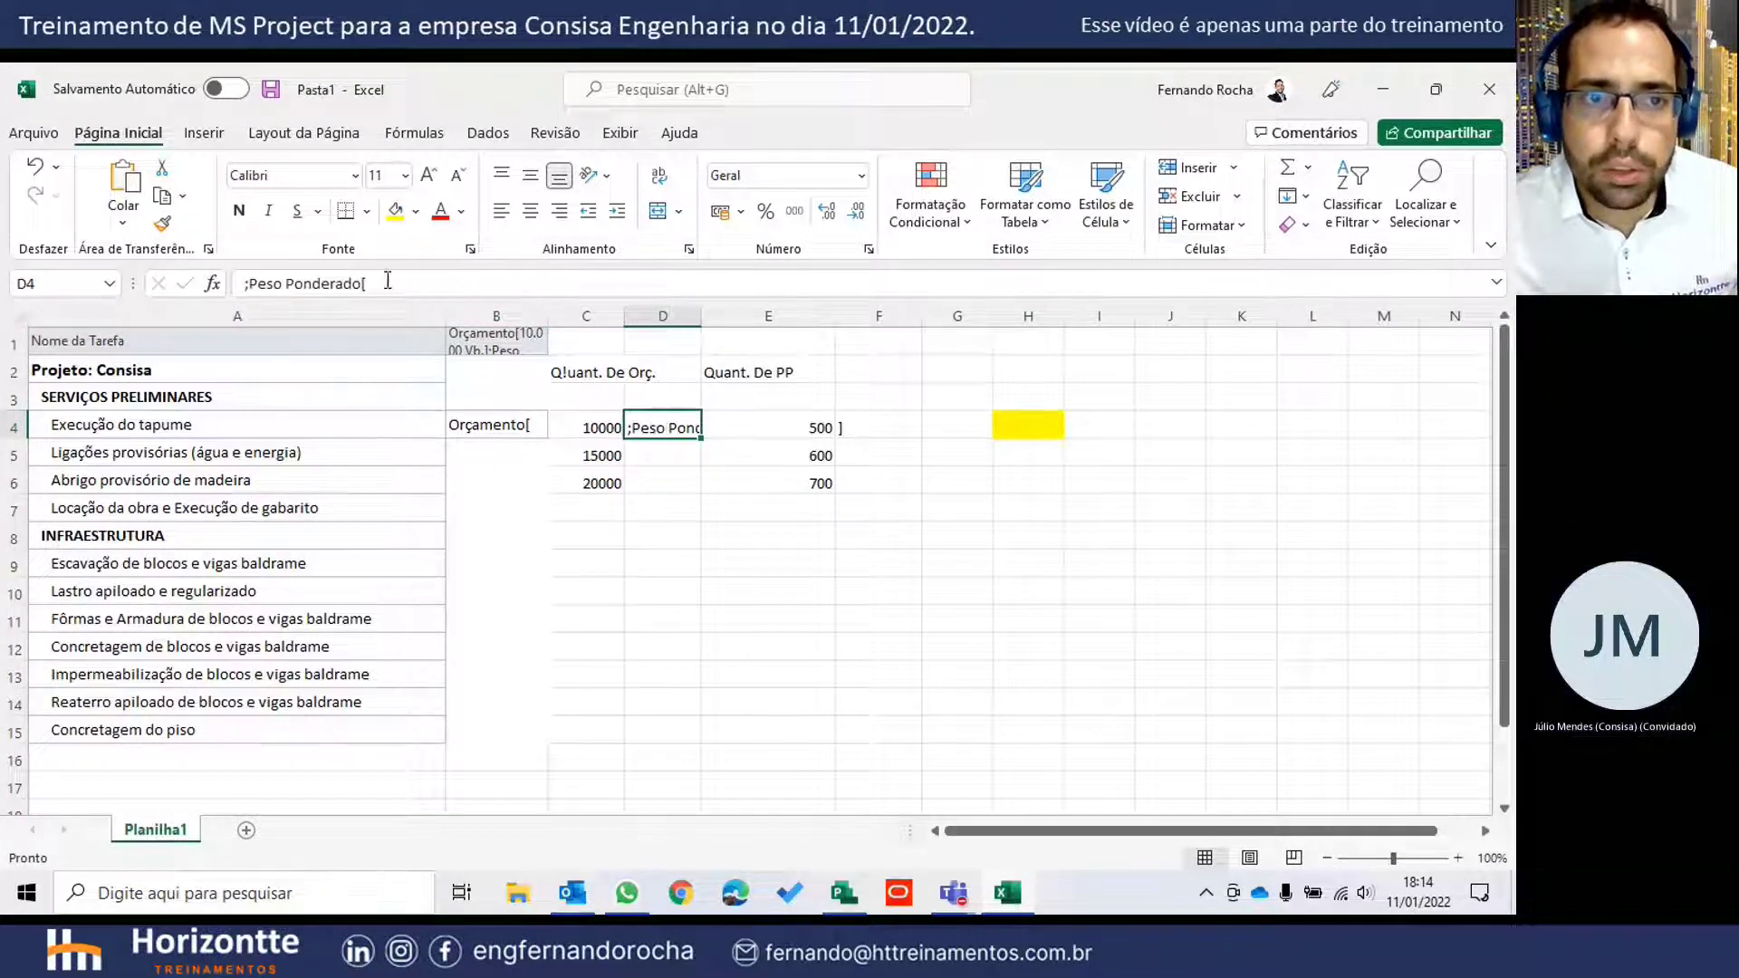
{"action": "left_click", "coordinate": [786, 423]}
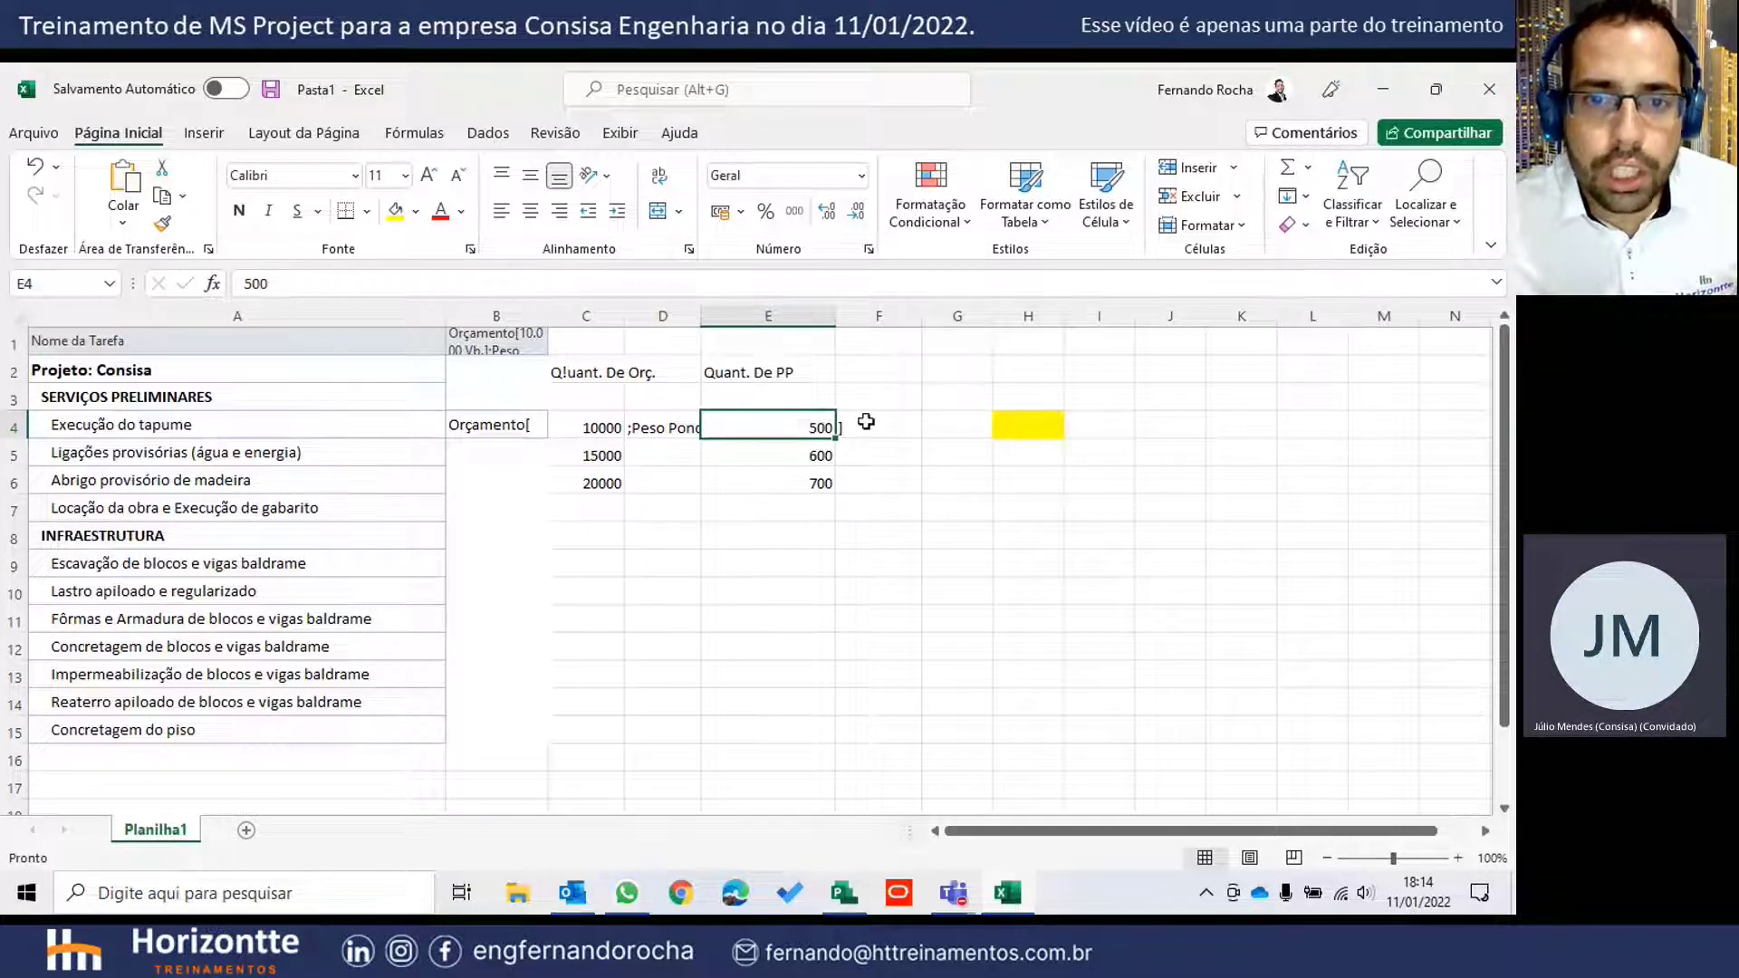
{"action": "left_click", "coordinate": [867, 422]}
{"action": "double_click", "coordinate": [1016, 423]}
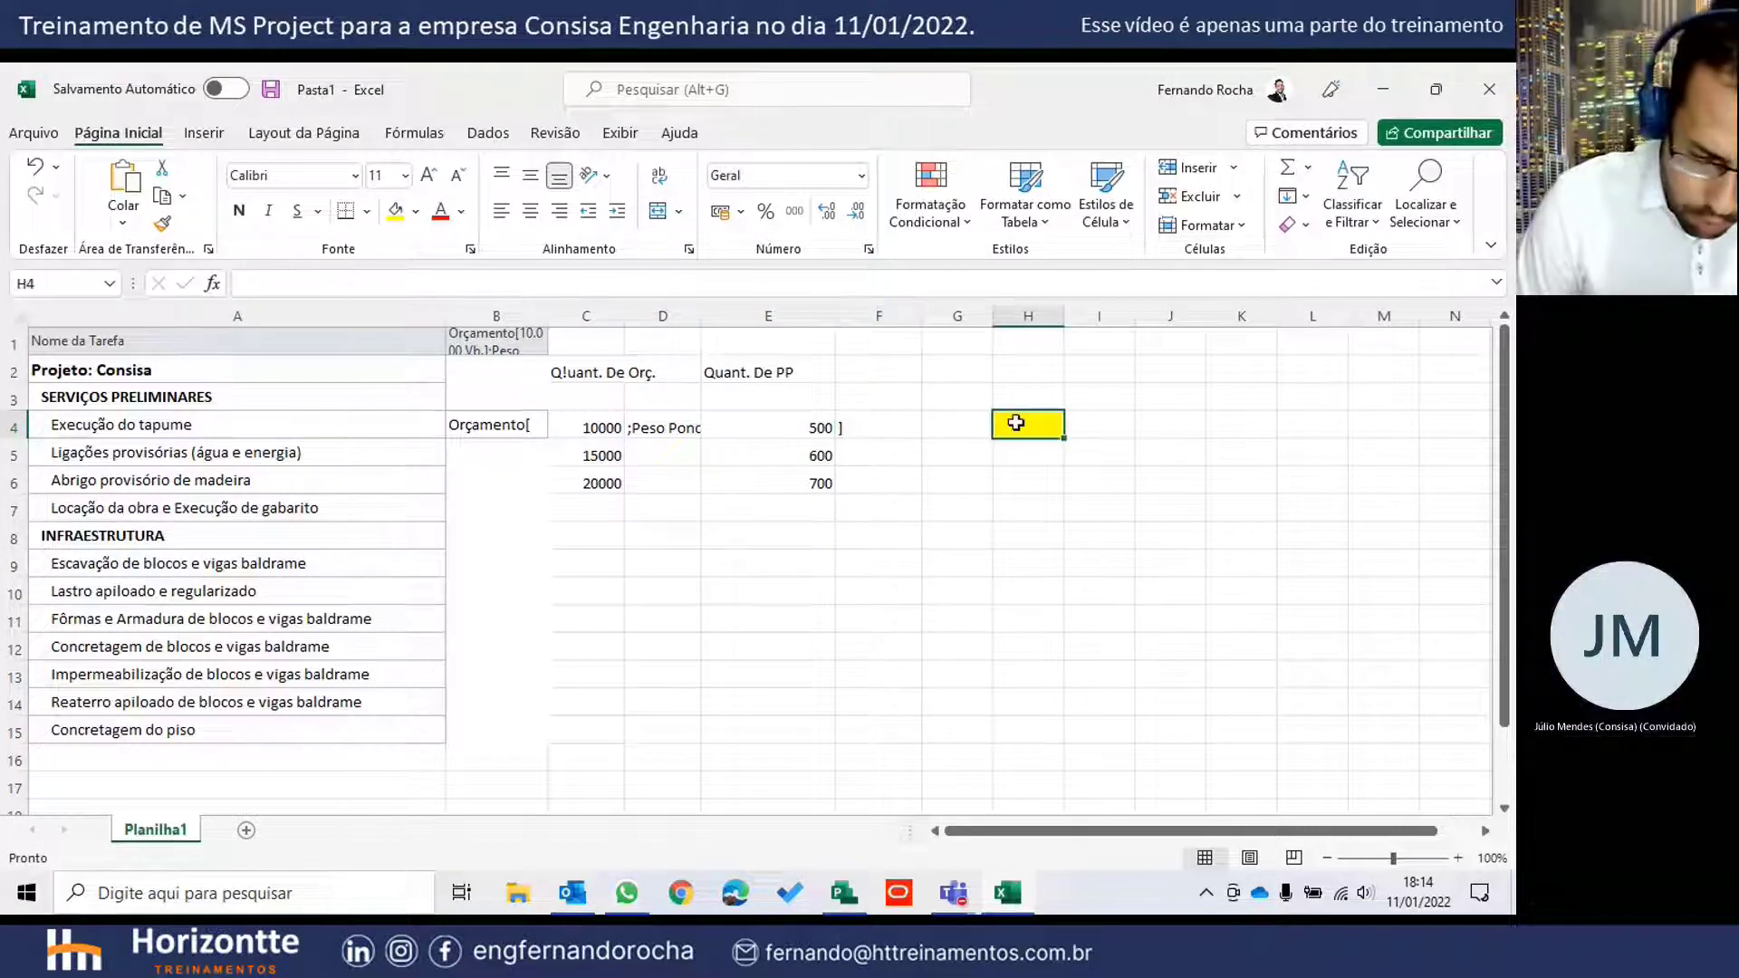
{"action": "type", "text": "=concaten"}
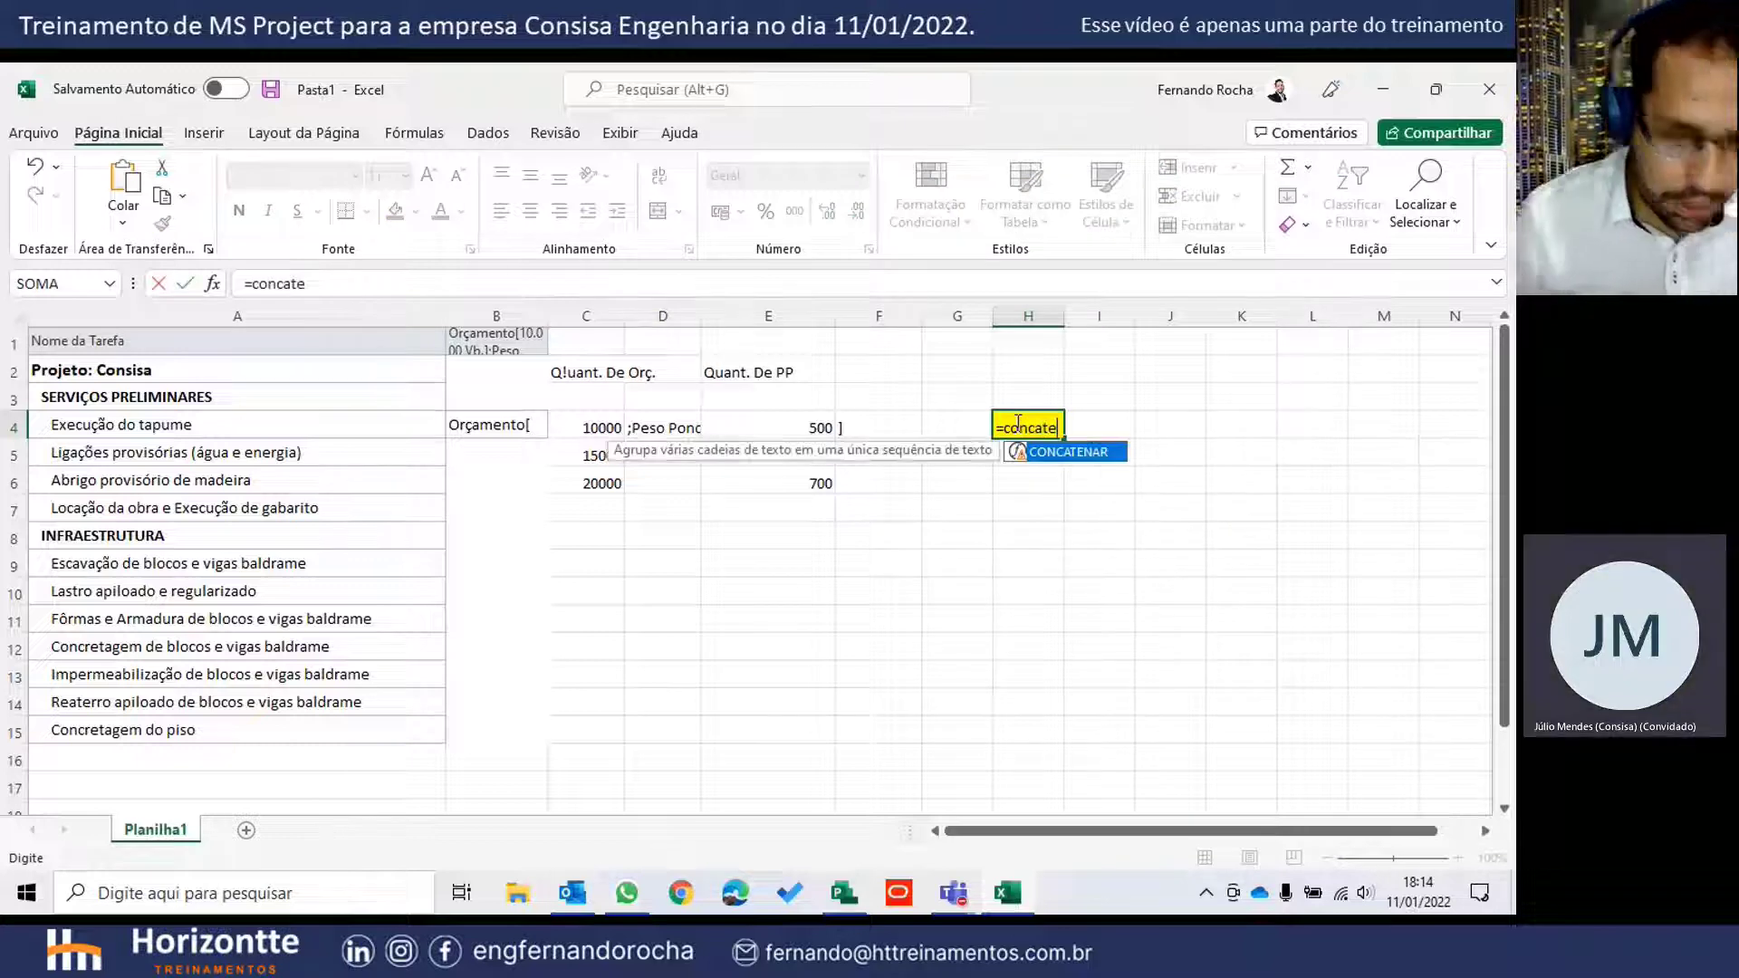
{"action": "key", "text": "Tab"}
- Complete the formula in H4 as =CONCATENAR(B4;C4;D4;E4;F4)
{"action": "left_click", "coordinate": [477, 424]}
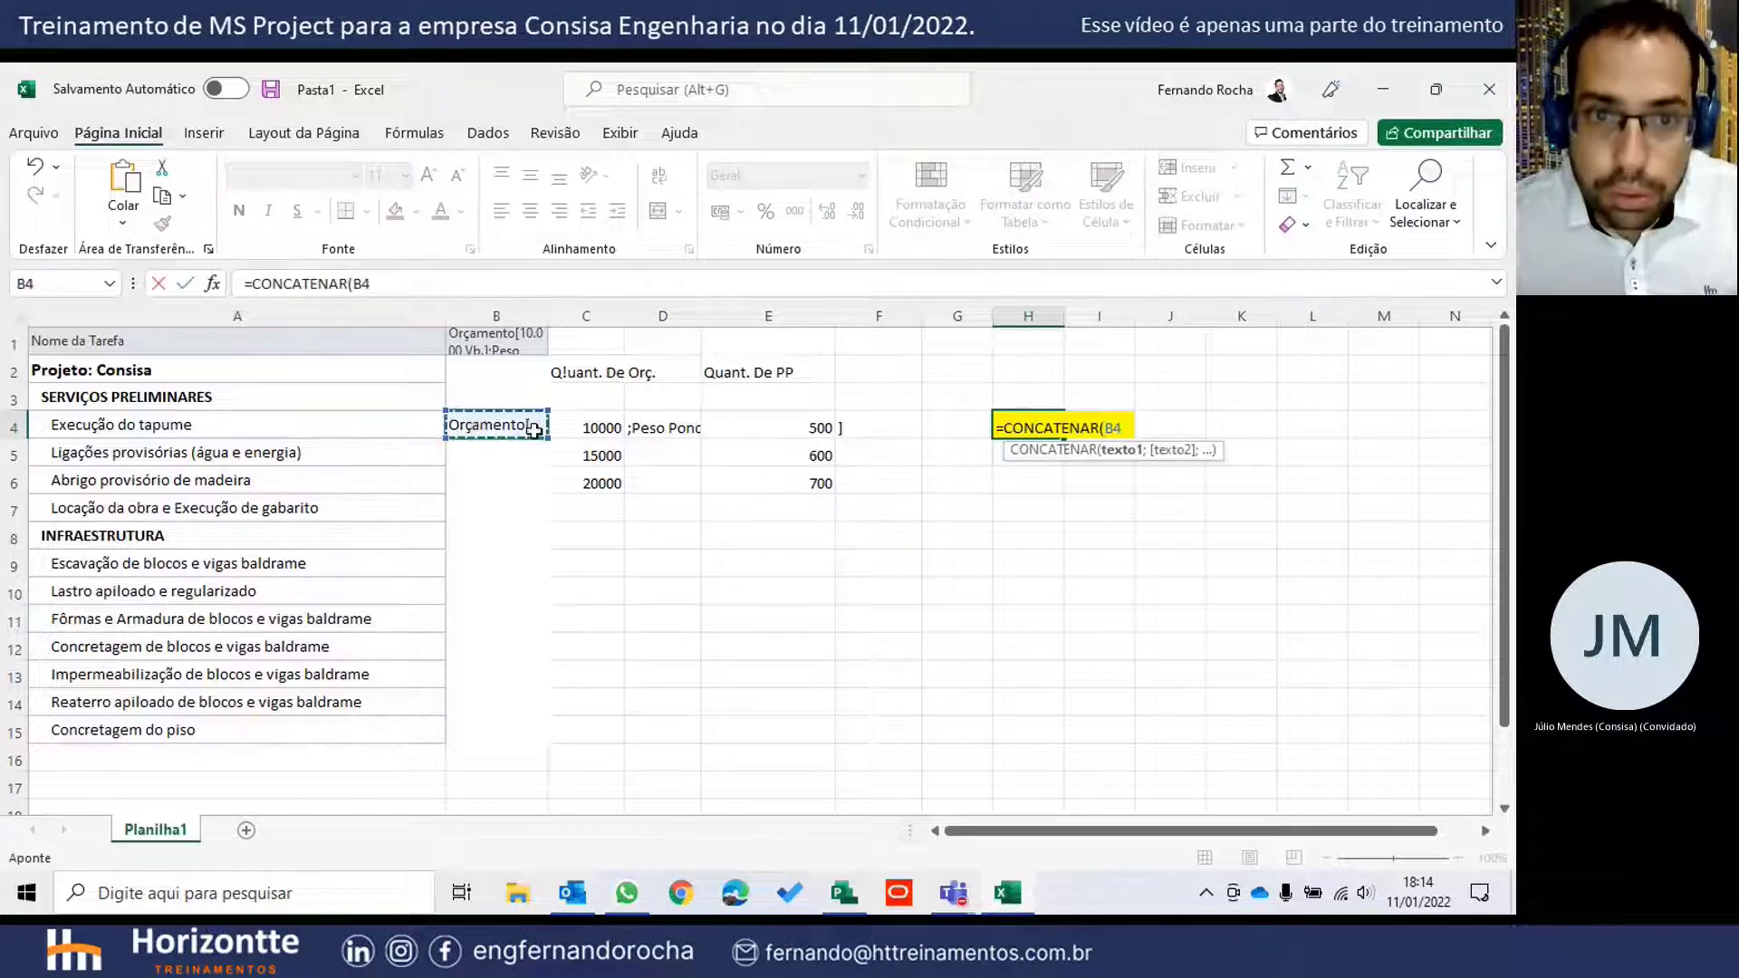
{"action": "type", "text": ";"}
{"action": "left_click", "coordinate": [587, 427]}
{"action": "type", "text": ";"}
{"action": "left_click", "coordinate": [661, 427]}
{"action": "type", "text": ";"}
{"action": "left_click", "coordinate": [815, 427]}
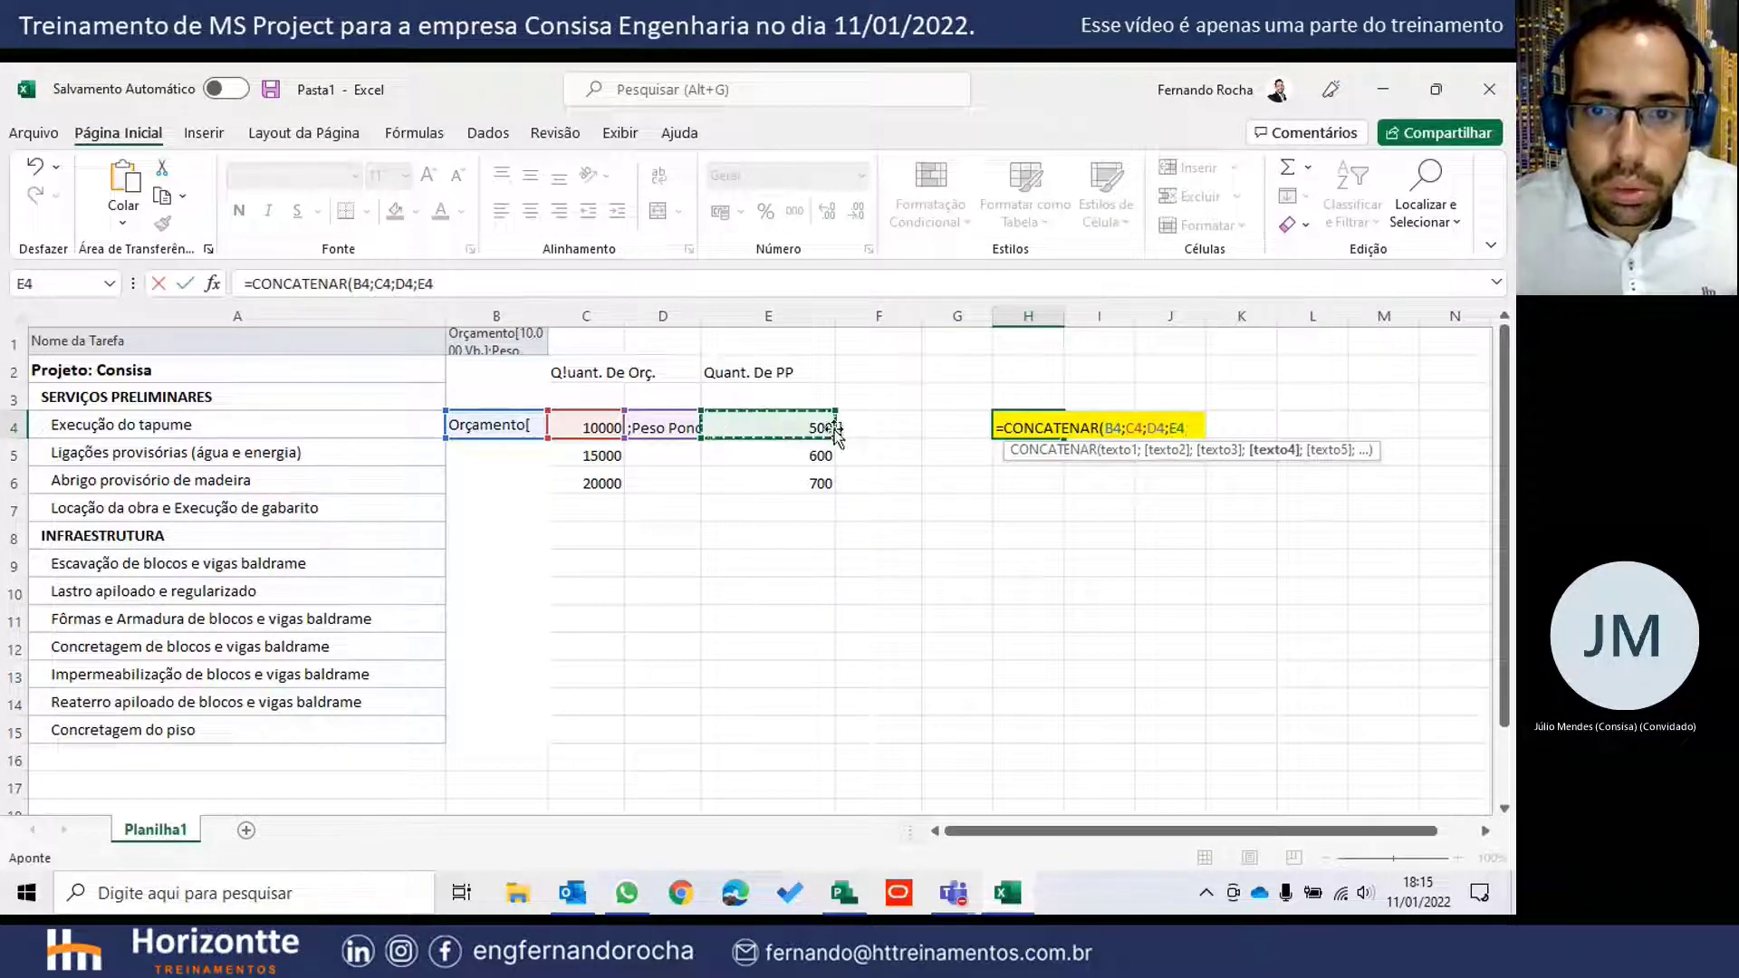
{"action": "type", "text": ";"}
{"action": "left_click", "coordinate": [849, 429]}
{"action": "key", "text": "Return"}
- Fill the formula in H4 and the texts in B4 and D4 down to row 9, and the bracket in F4 to row 11
{"action": "left_click", "coordinate": [1041, 430]}
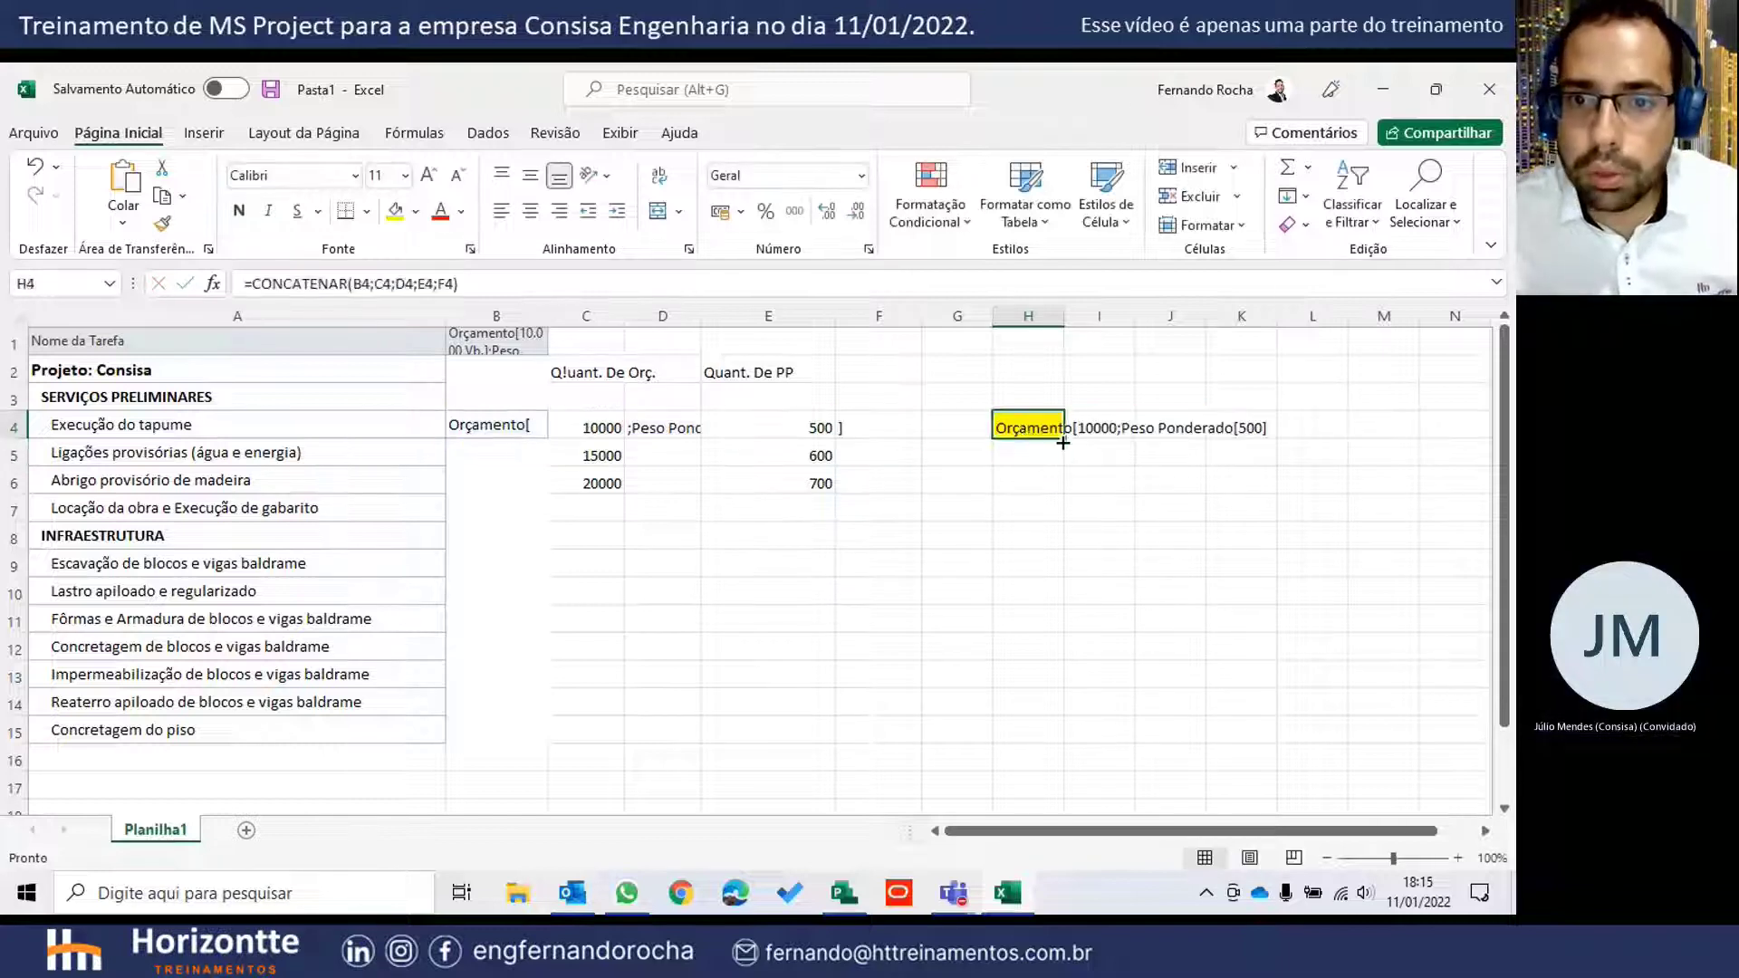
{"action": "left_click_drag", "start_coordinate": [1068, 441], "coordinate": [1060, 566]}
{"action": "left_click", "coordinate": [543, 427]}
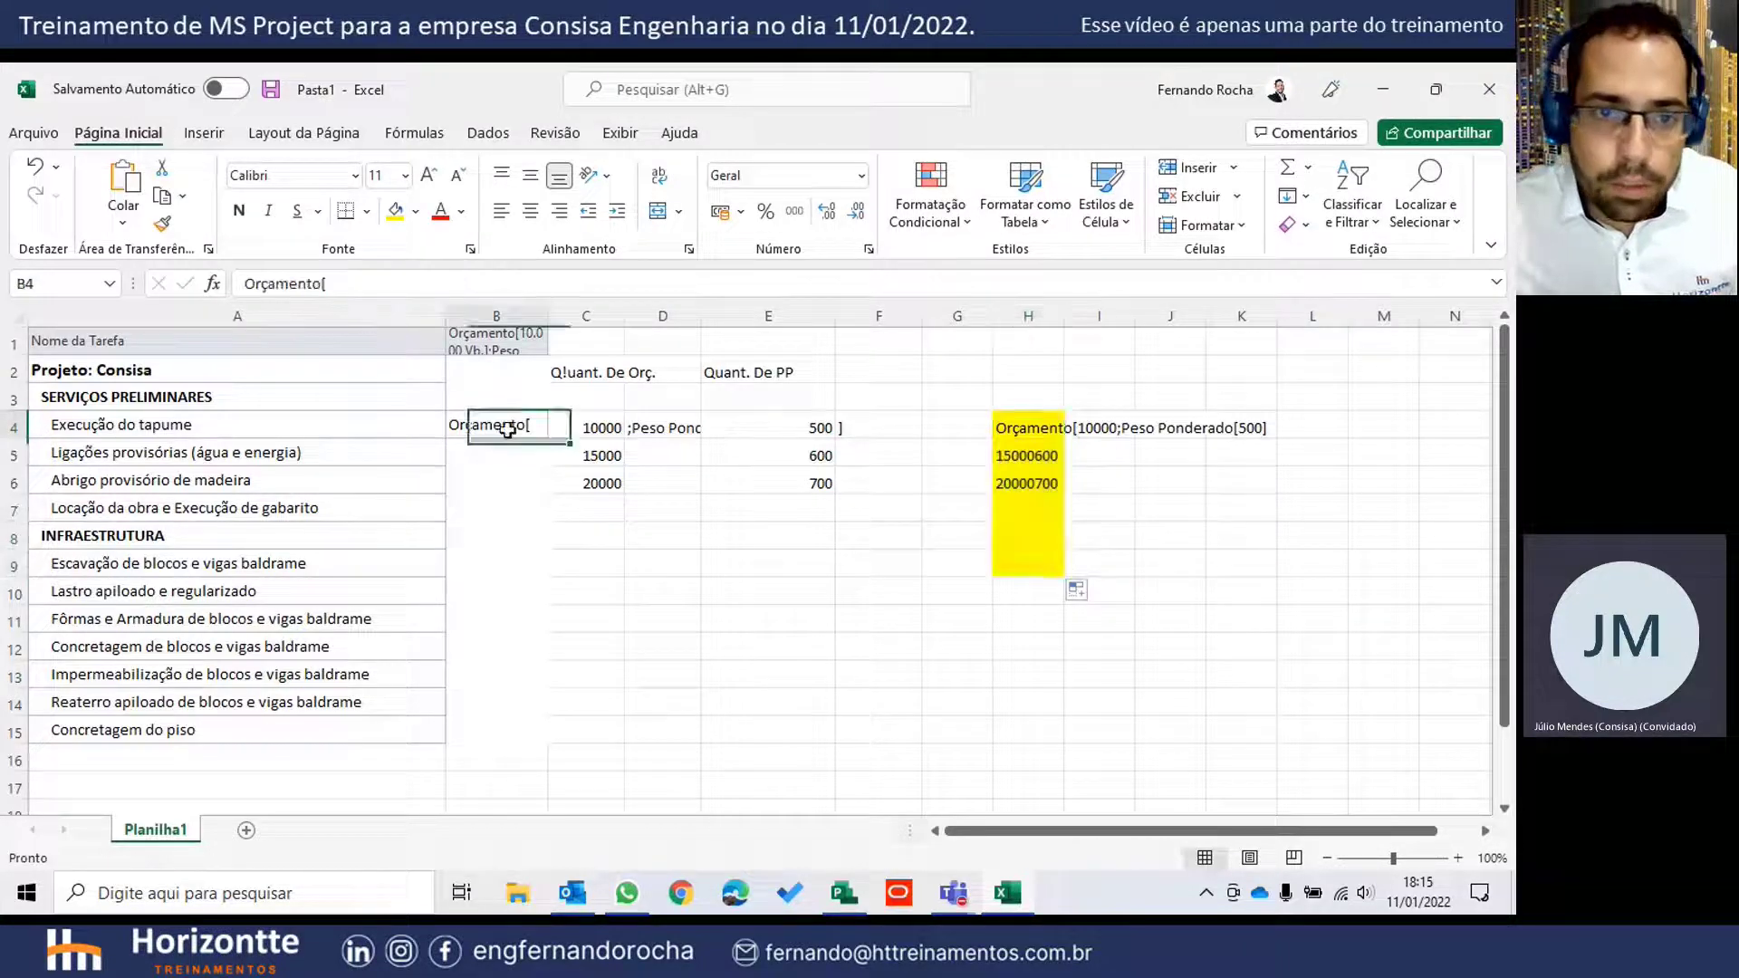
{"action": "left_click_drag", "start_coordinate": [553, 433], "coordinate": [555, 580]}
{"action": "left_click", "coordinate": [688, 429]}
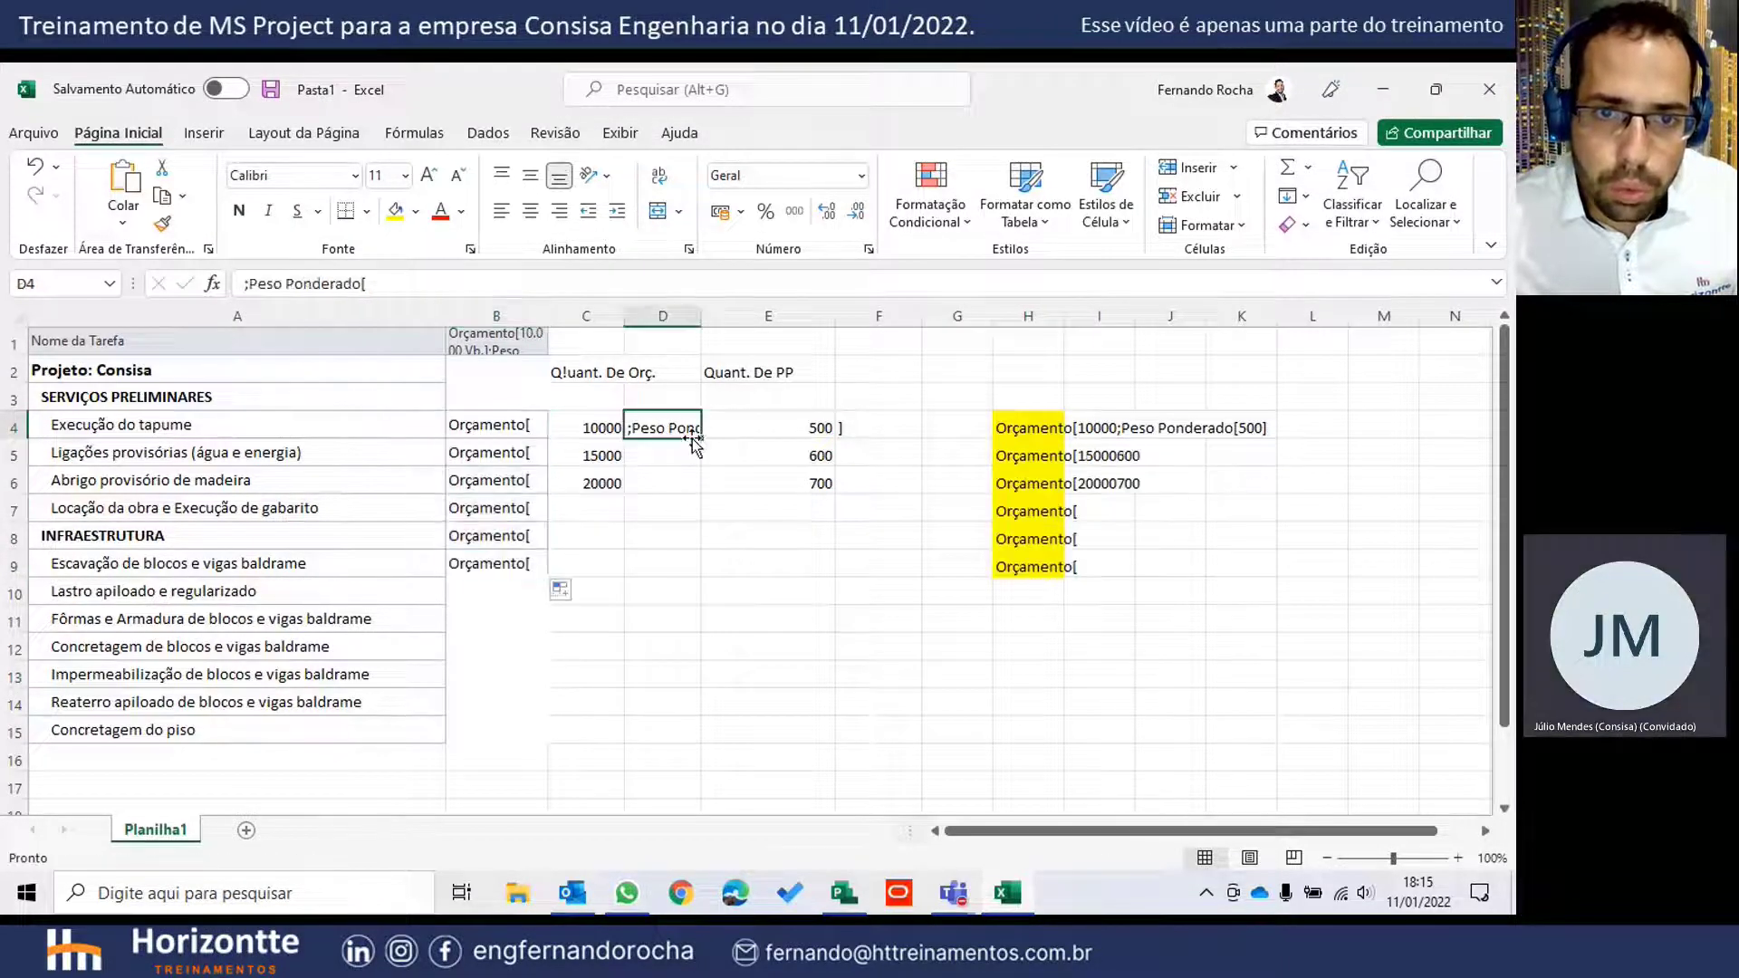
{"action": "left_click_drag", "start_coordinate": [701, 438], "coordinate": [699, 580]}
{"action": "left_click", "coordinate": [892, 433]}
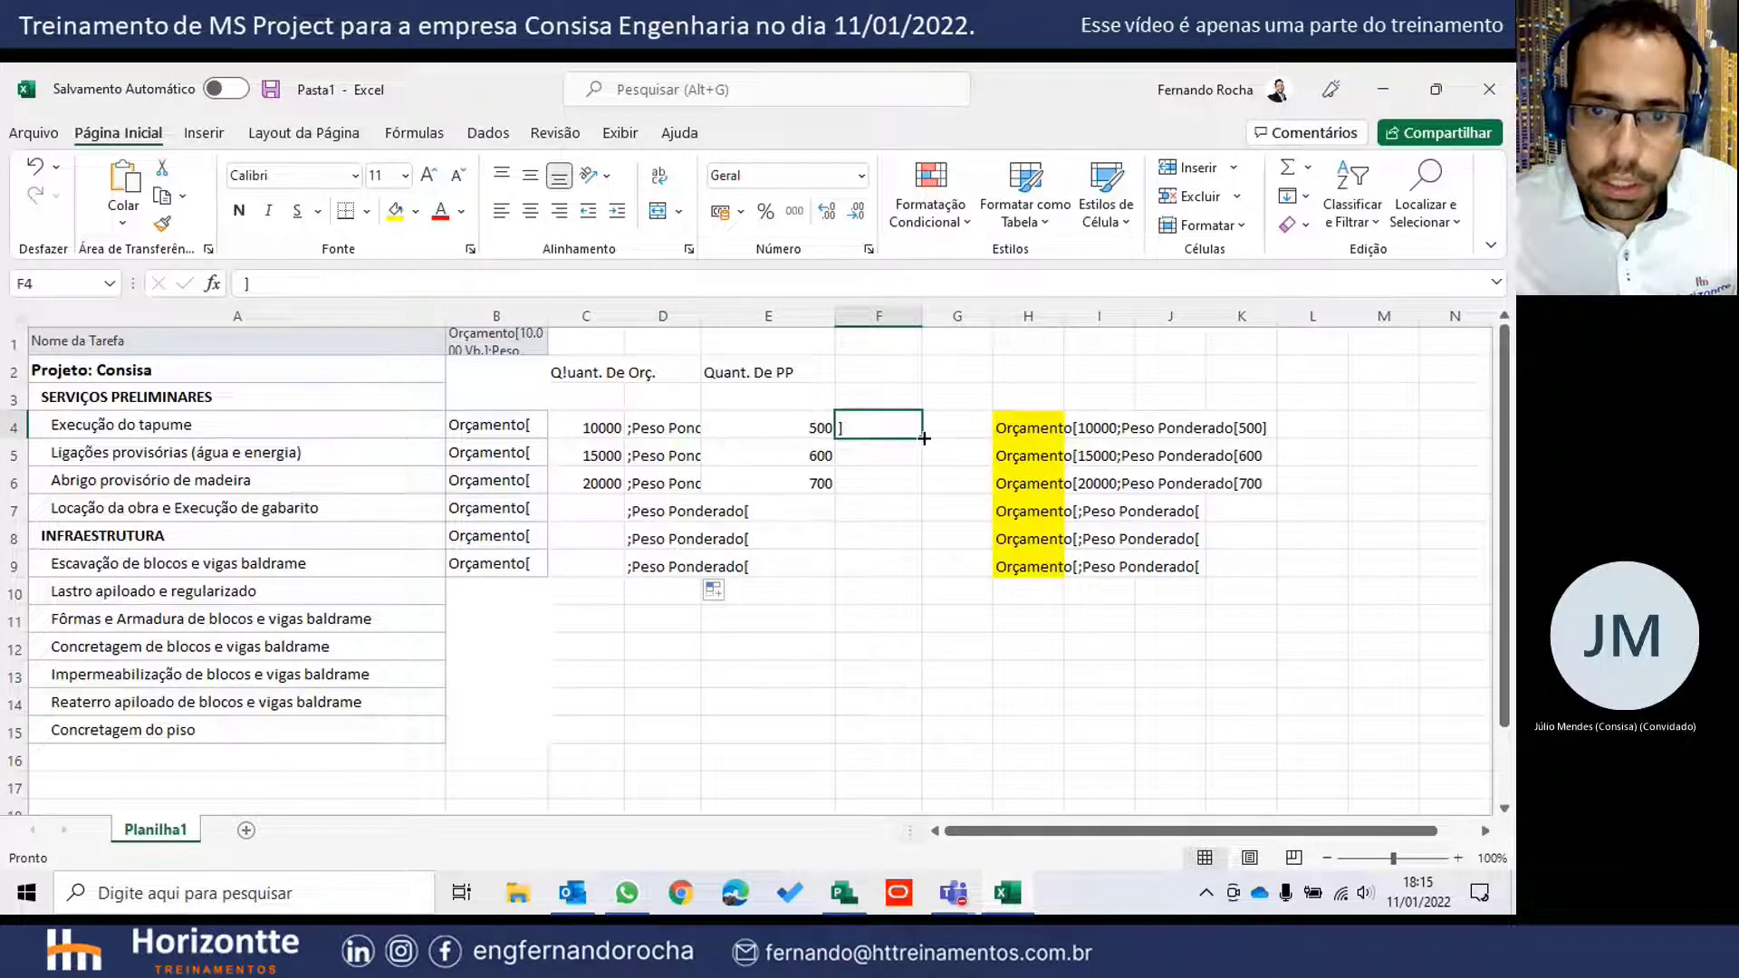
{"action": "left_click_drag", "start_coordinate": [922, 439], "coordinate": [955, 606]}
- Fit the width of column H to its concatenated texts and check H4 against its source pieces in B4 and C4
{"action": "left_click", "coordinate": [1042, 428]}
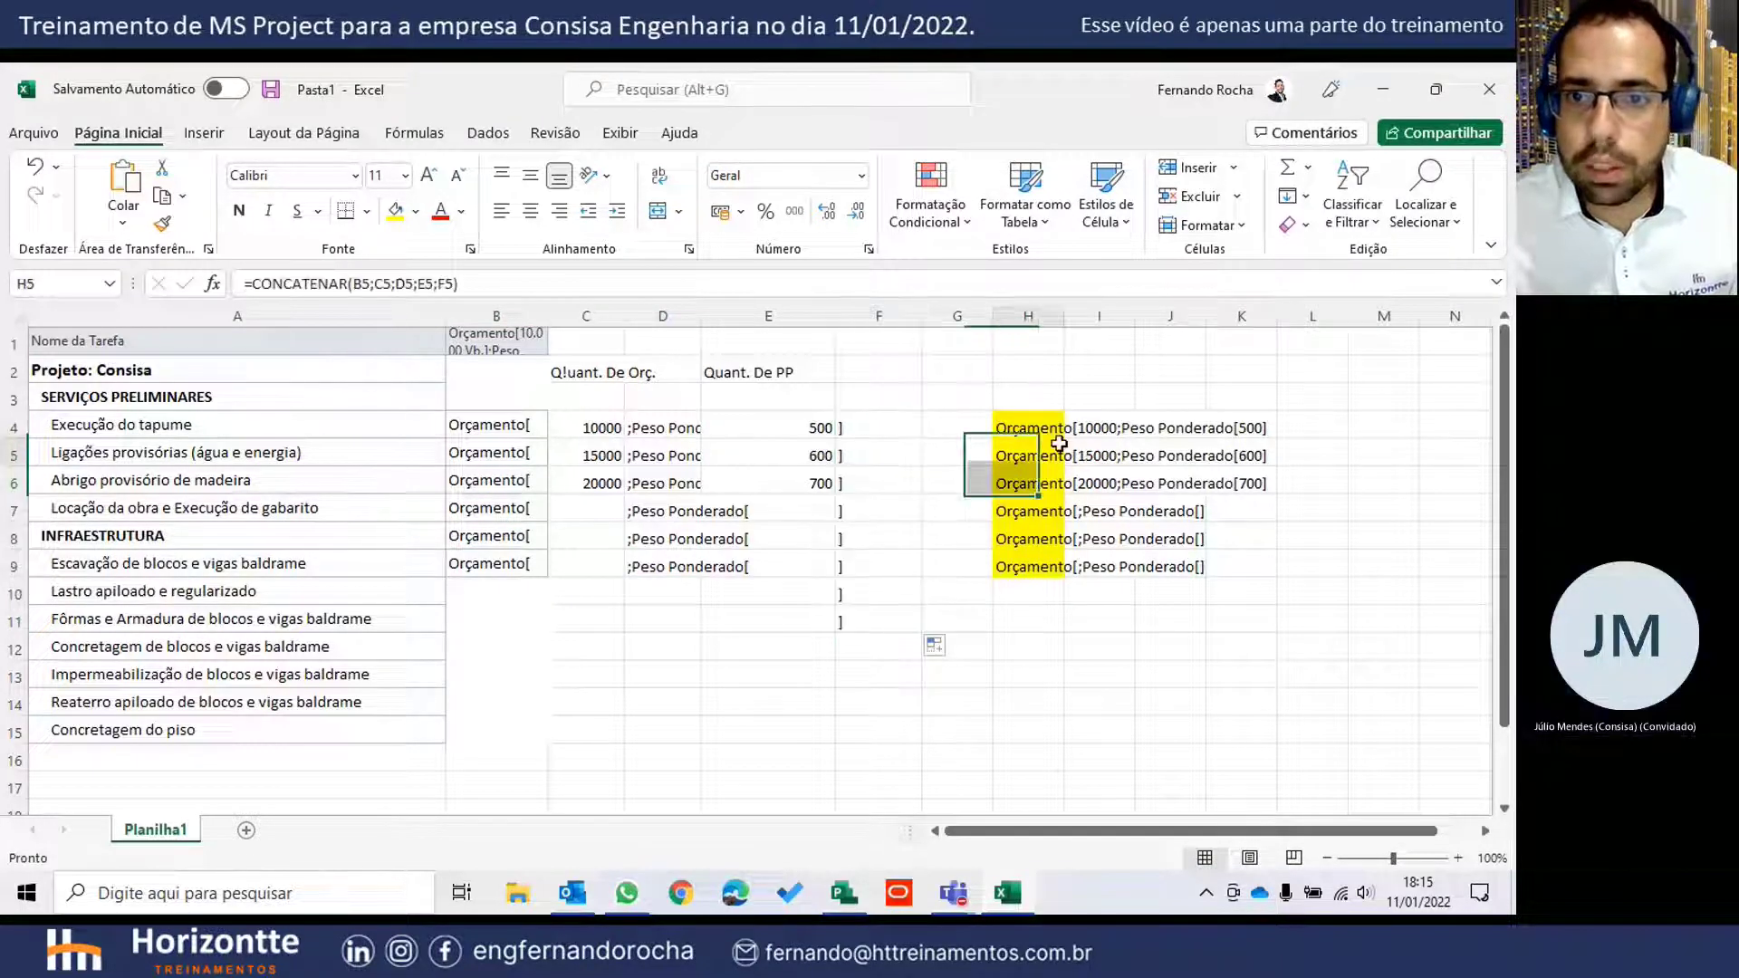
{"action": "double_click", "coordinate": [1064, 316]}
{"action": "left_click", "coordinate": [1145, 516]}
{"action": "left_click", "coordinate": [1135, 455]}
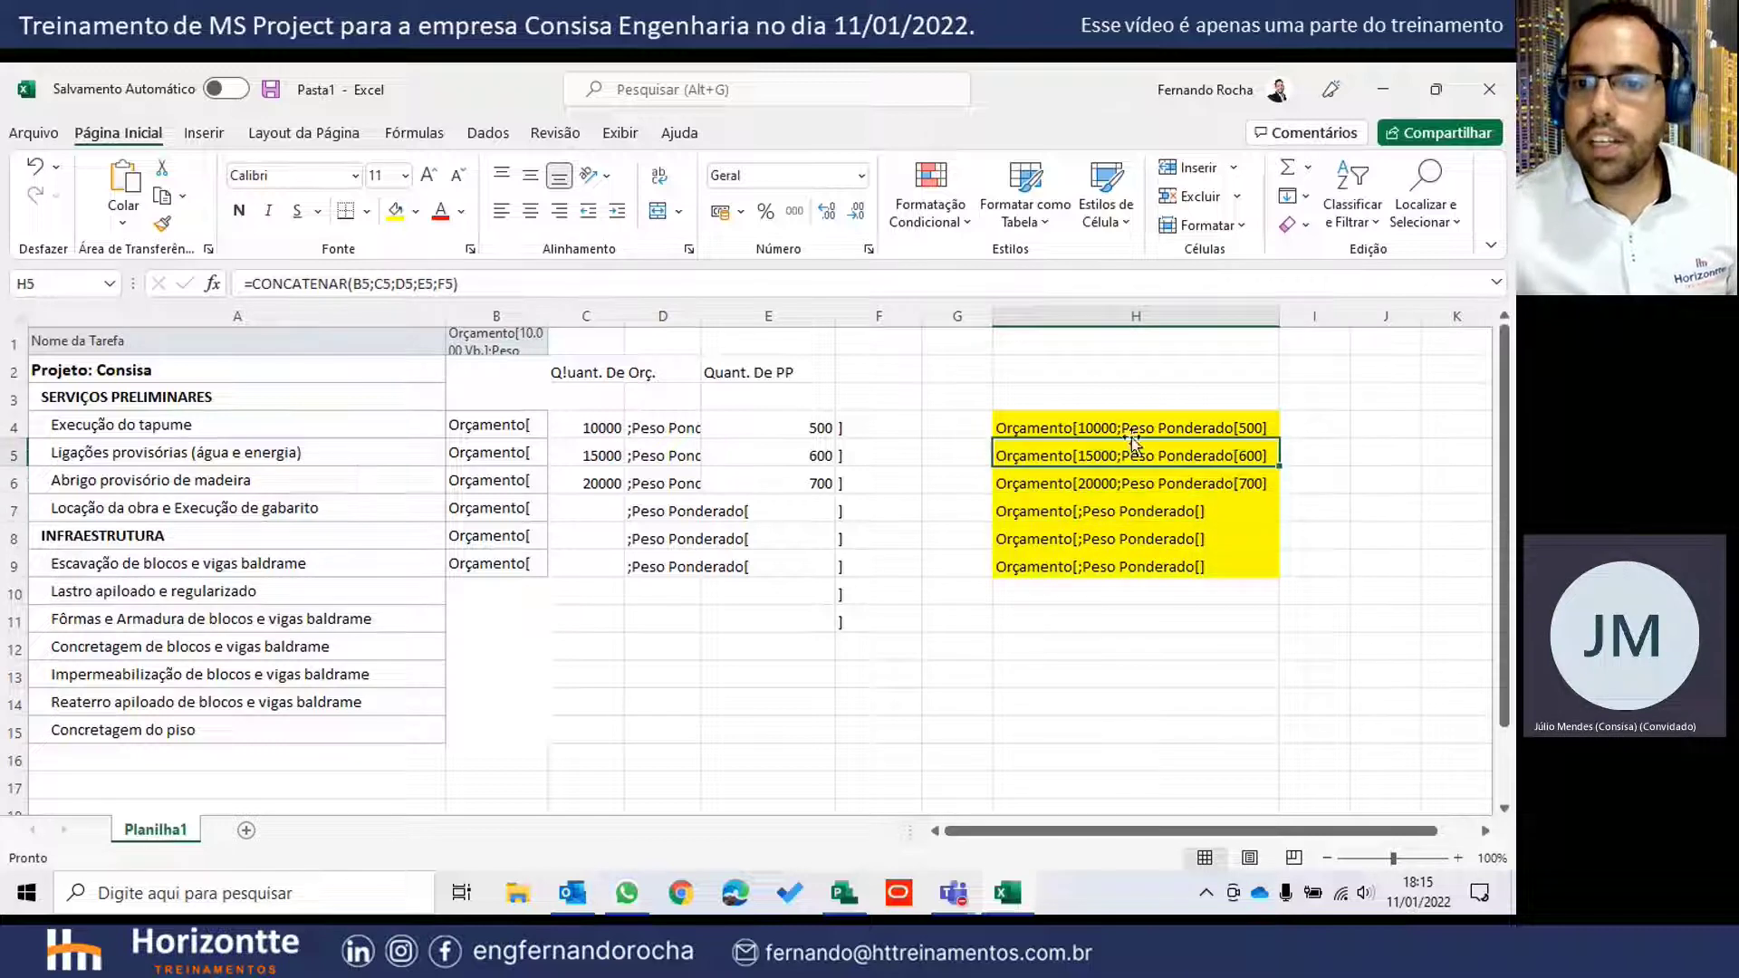
{"action": "left_click", "coordinate": [1133, 431]}
{"action": "left_click", "coordinate": [487, 424]}
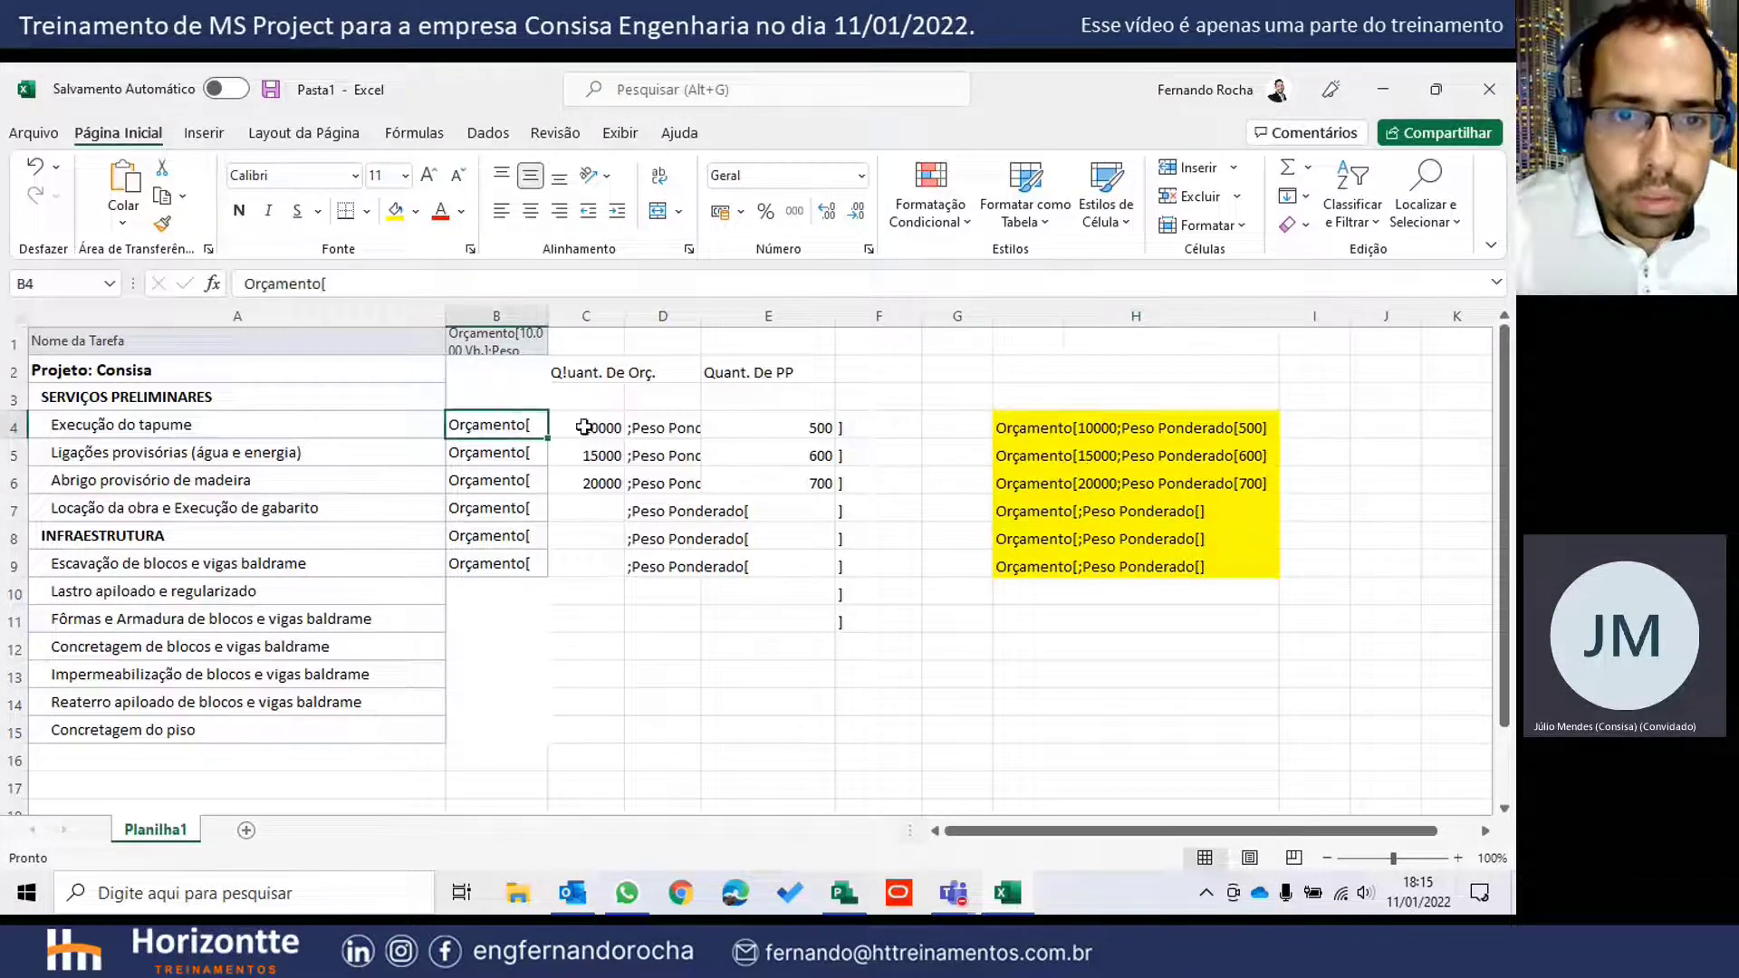
{"action": "left_click", "coordinate": [584, 426]}
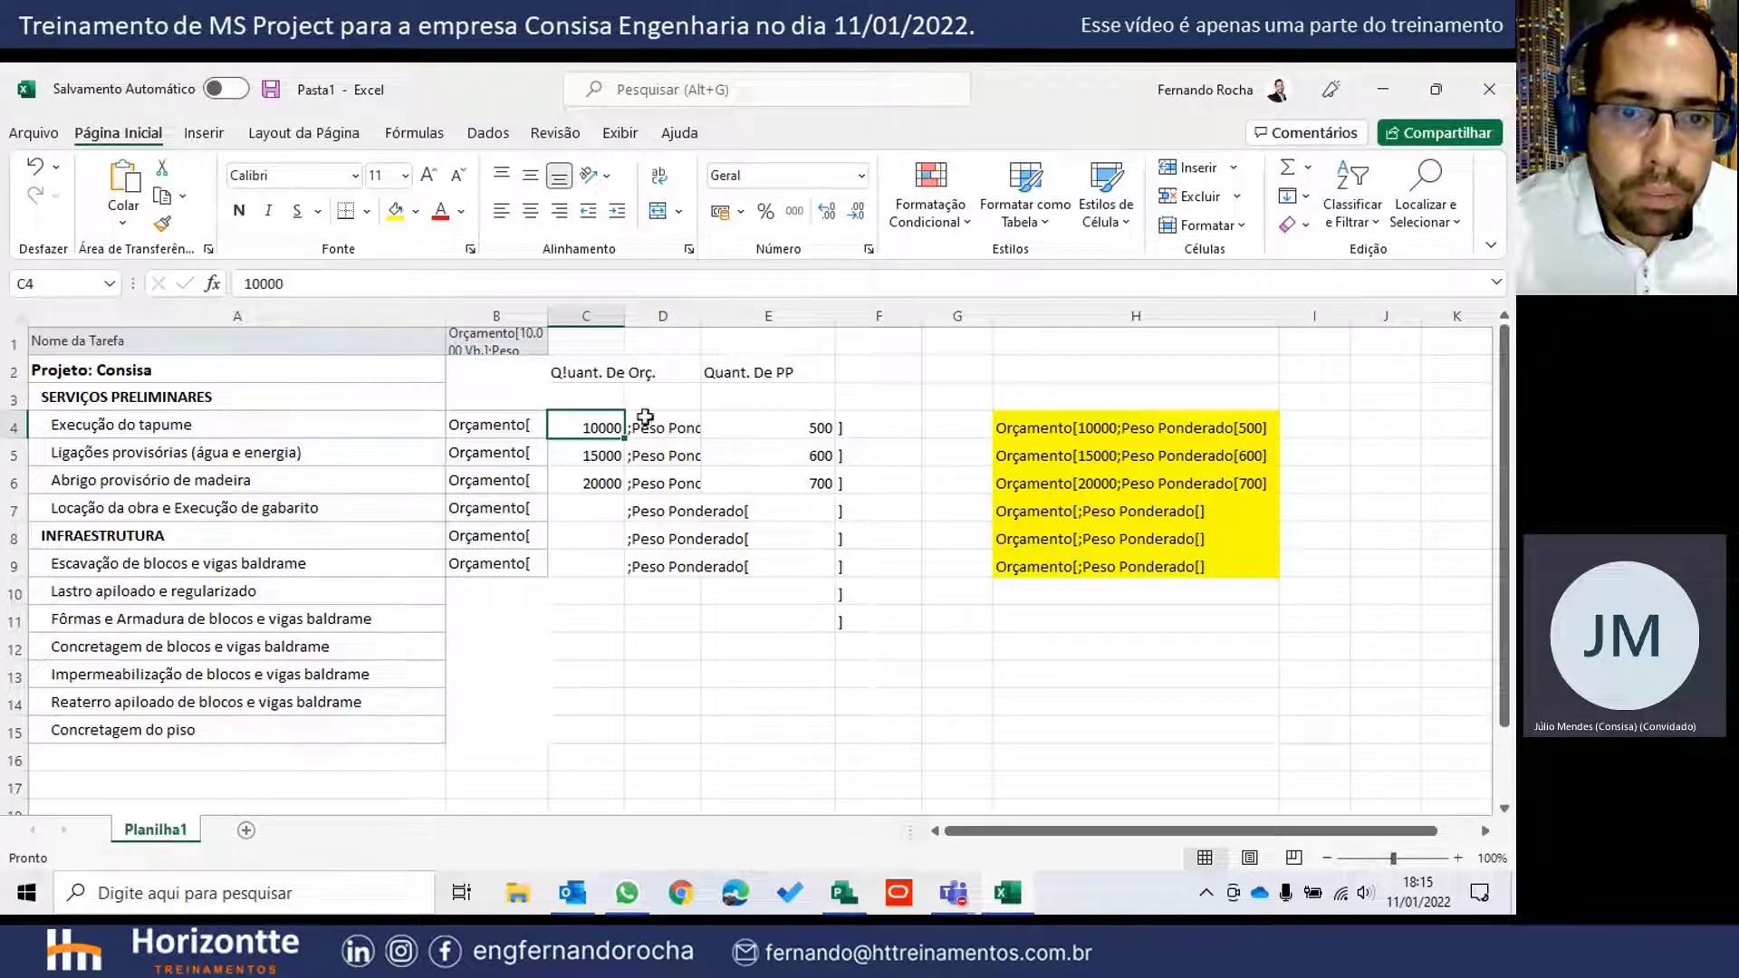
- Copy the " Vb.]" piece from the sample text in B1 and insert it before ";Peso Ponderado[" in D4
{"action": "left_click", "coordinate": [645, 422]}
{"action": "left_click", "coordinate": [490, 340]}
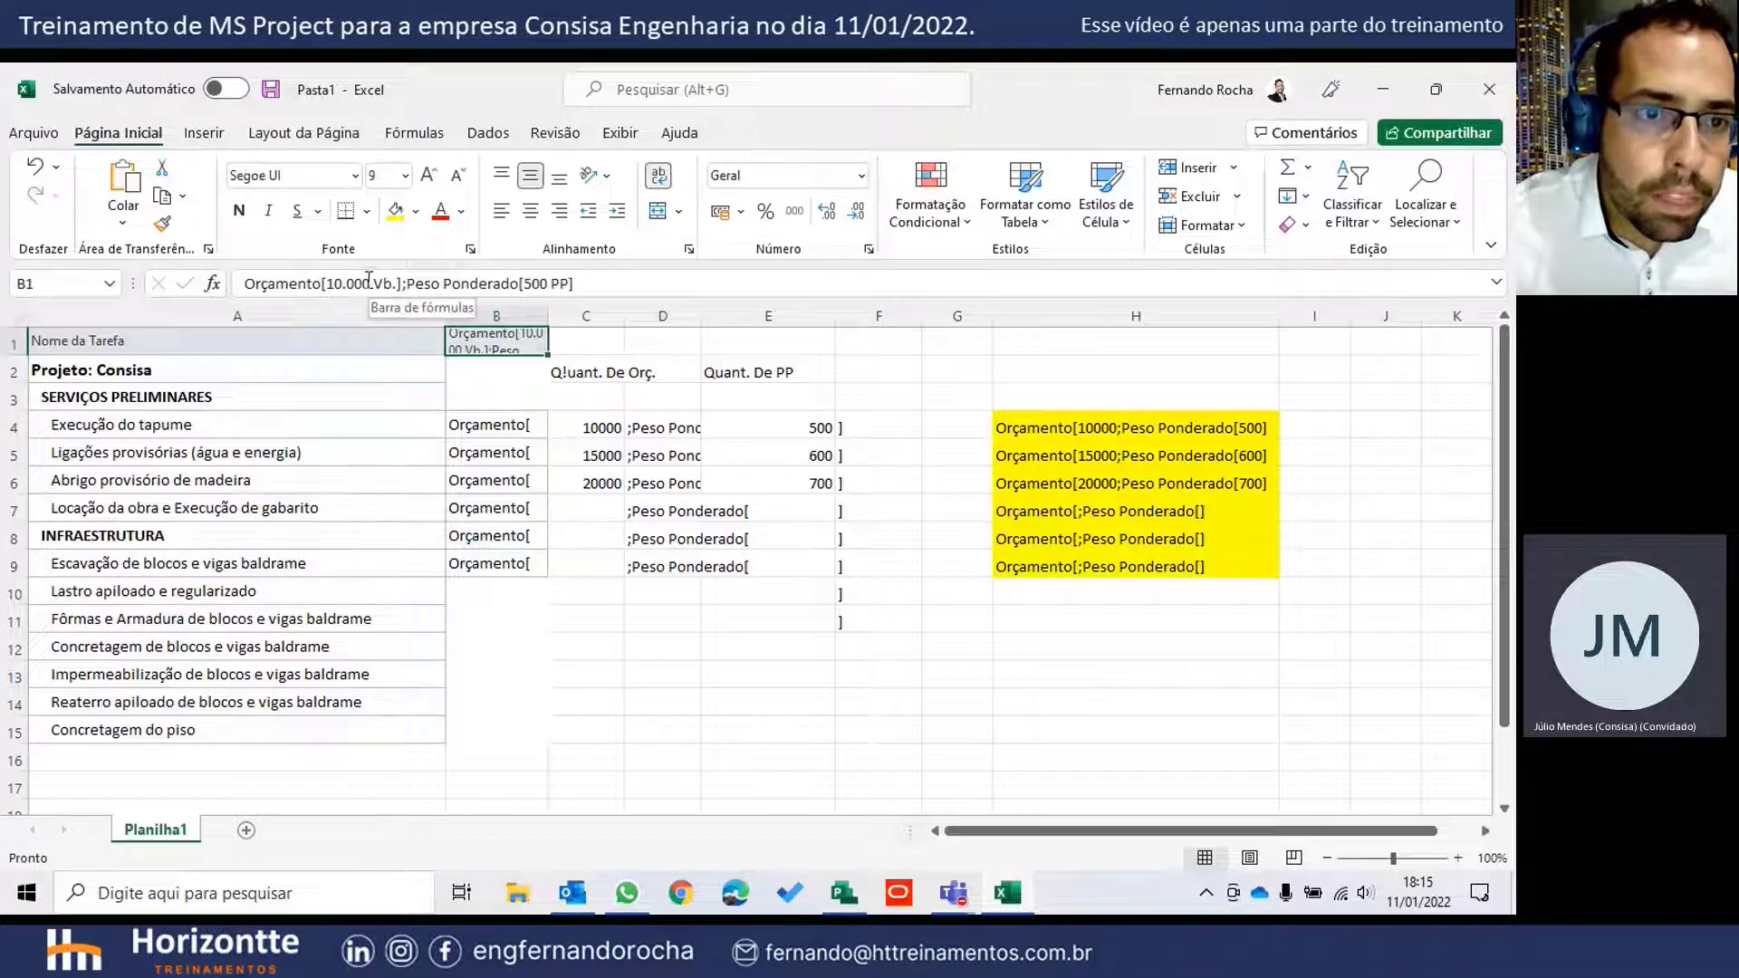
{"action": "left_click", "coordinate": [369, 282]}
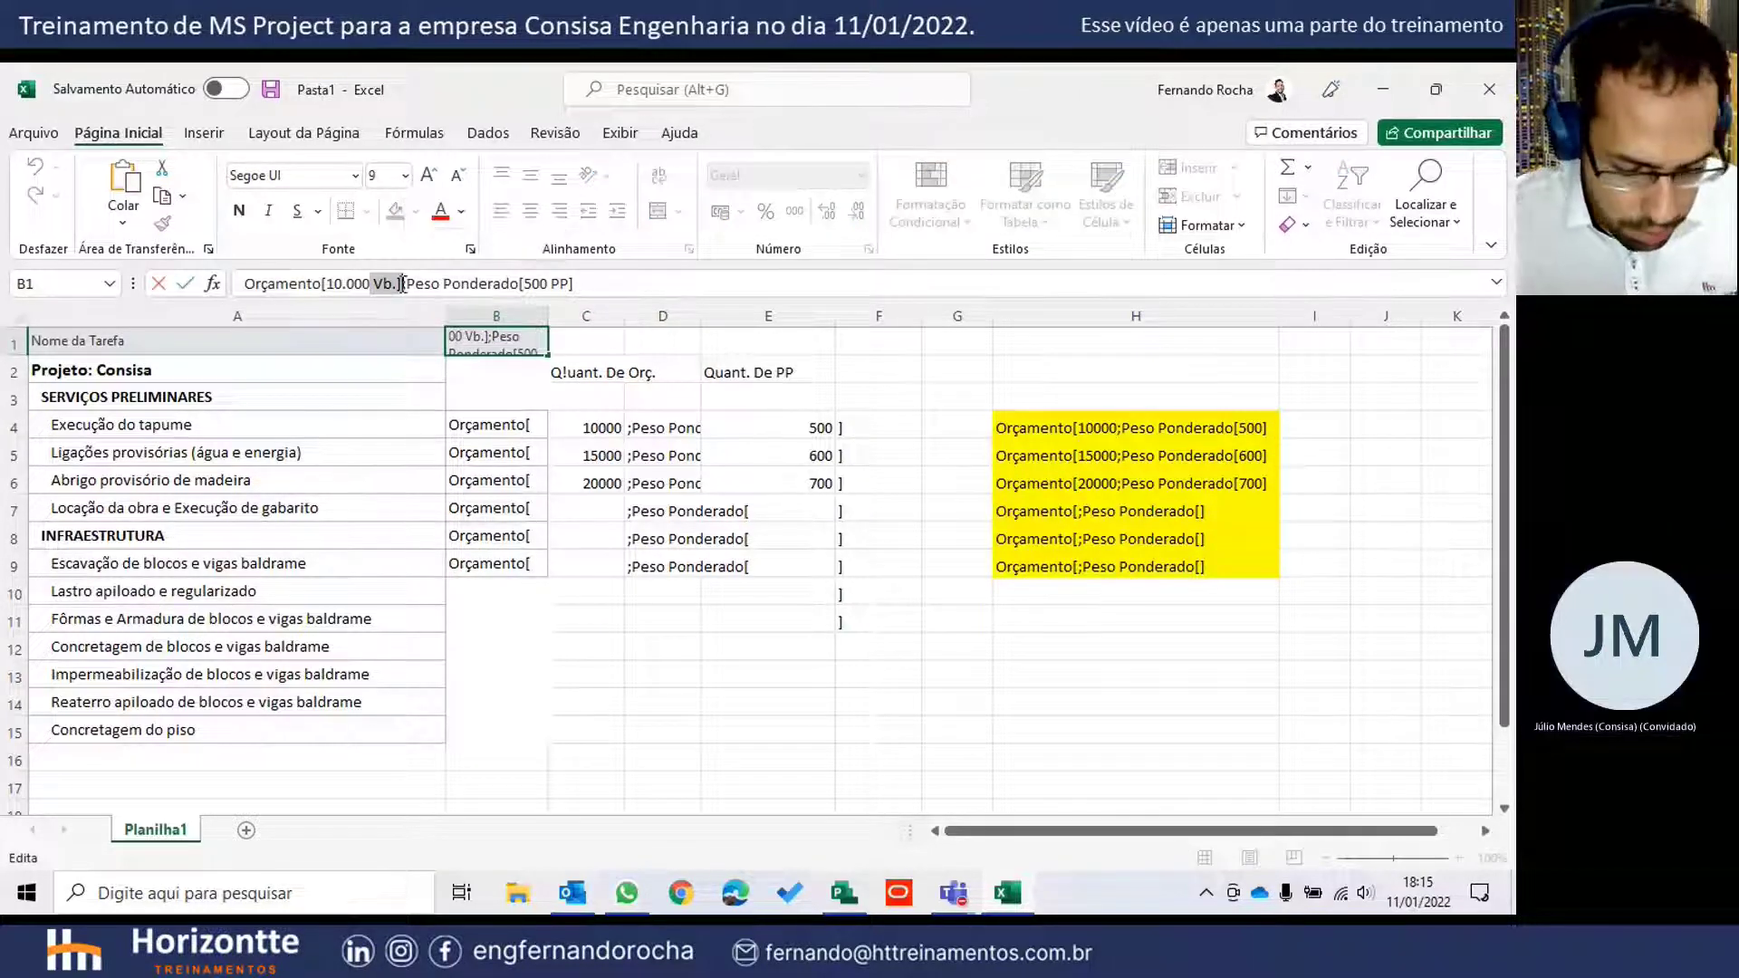
{"action": "key", "text": "Return"}
{"action": "left_click", "coordinate": [649, 427]}
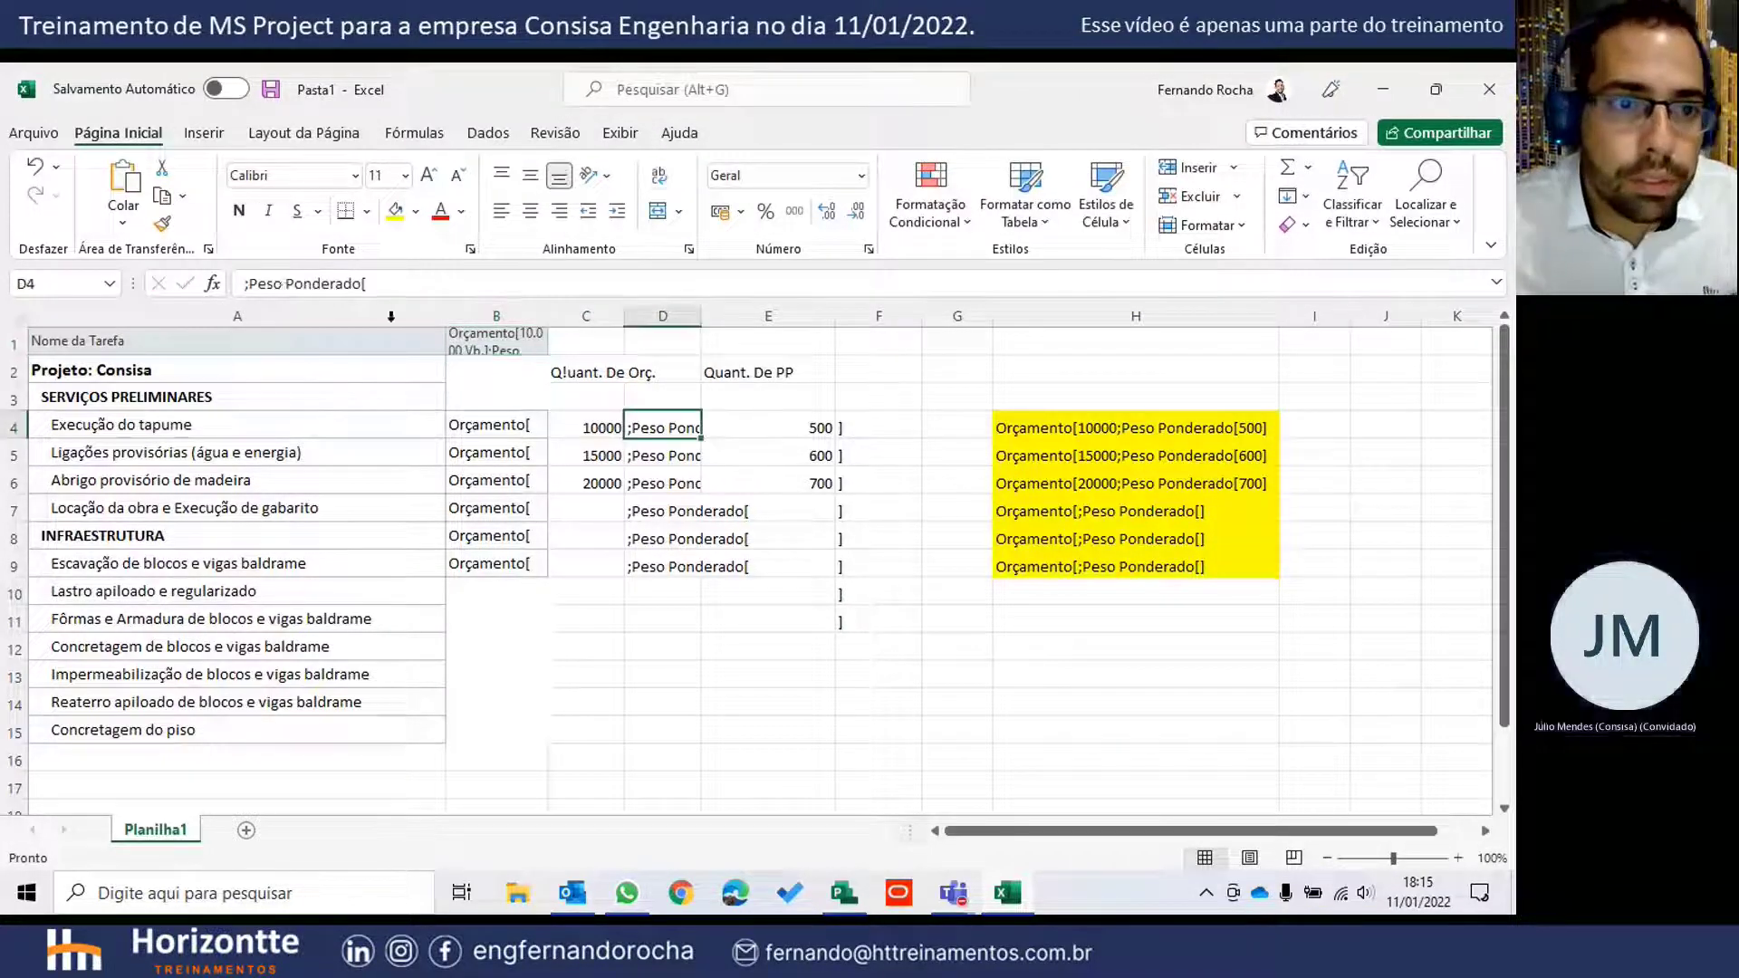
{"action": "left_click", "coordinate": [246, 282]}
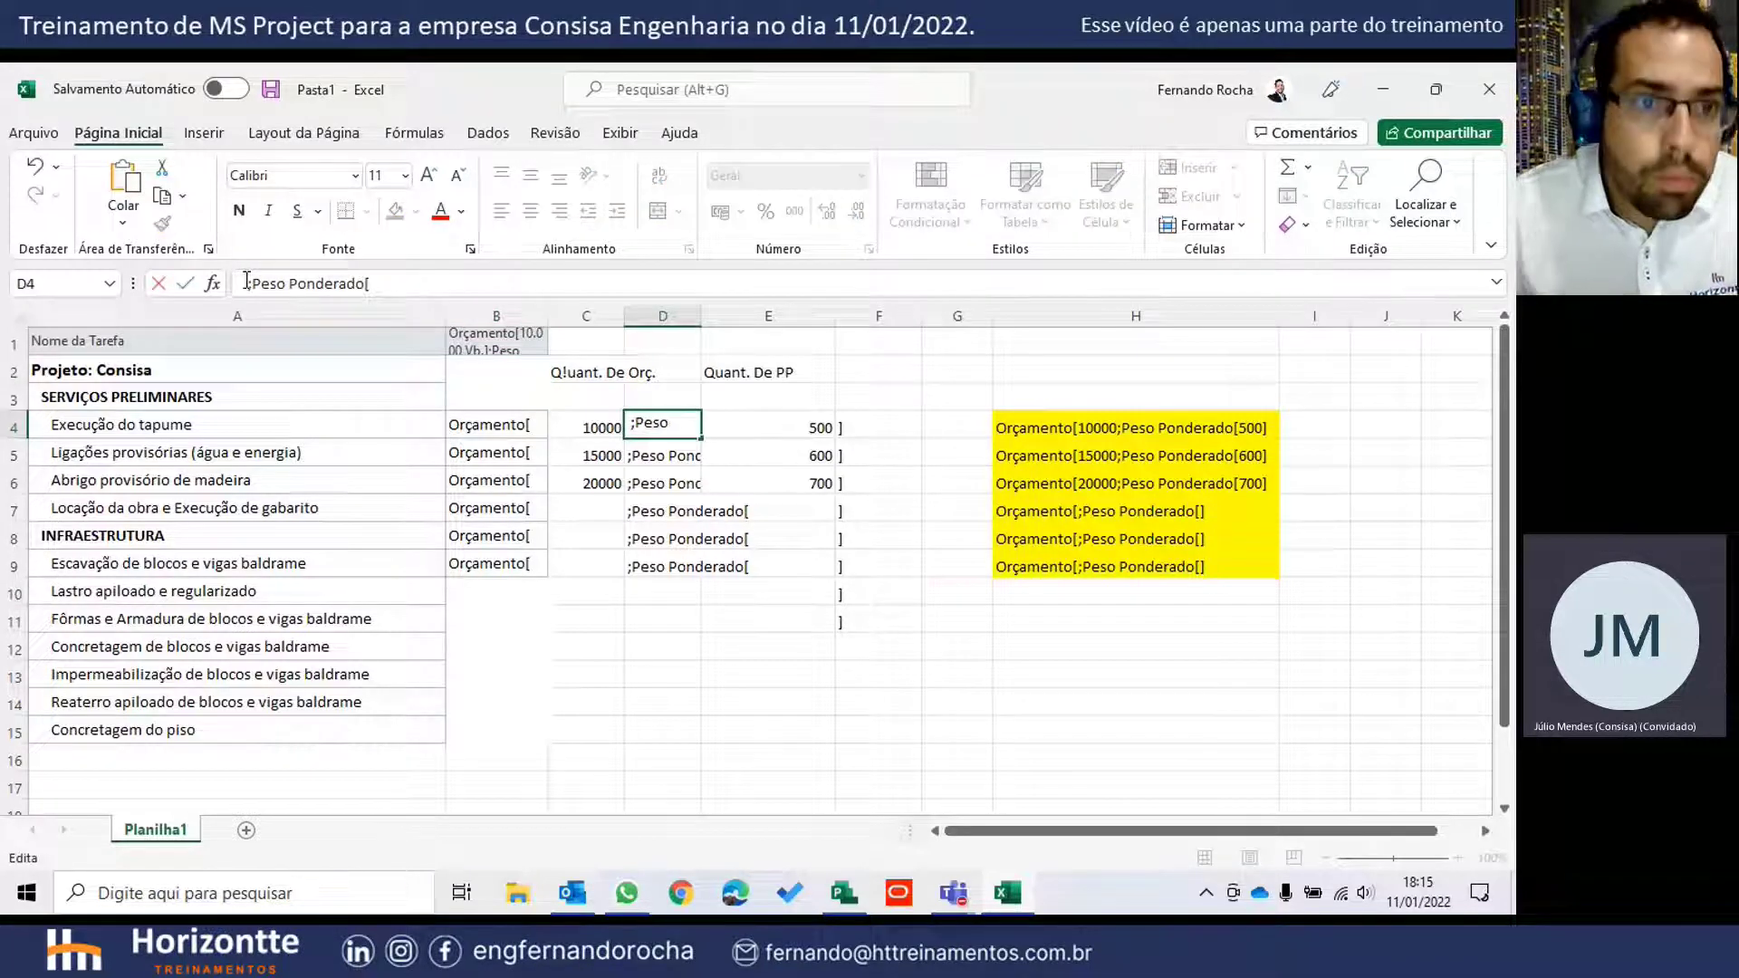
{"action": "type", "text": "Vb.]"}
{"action": "key", "text": "Return"}
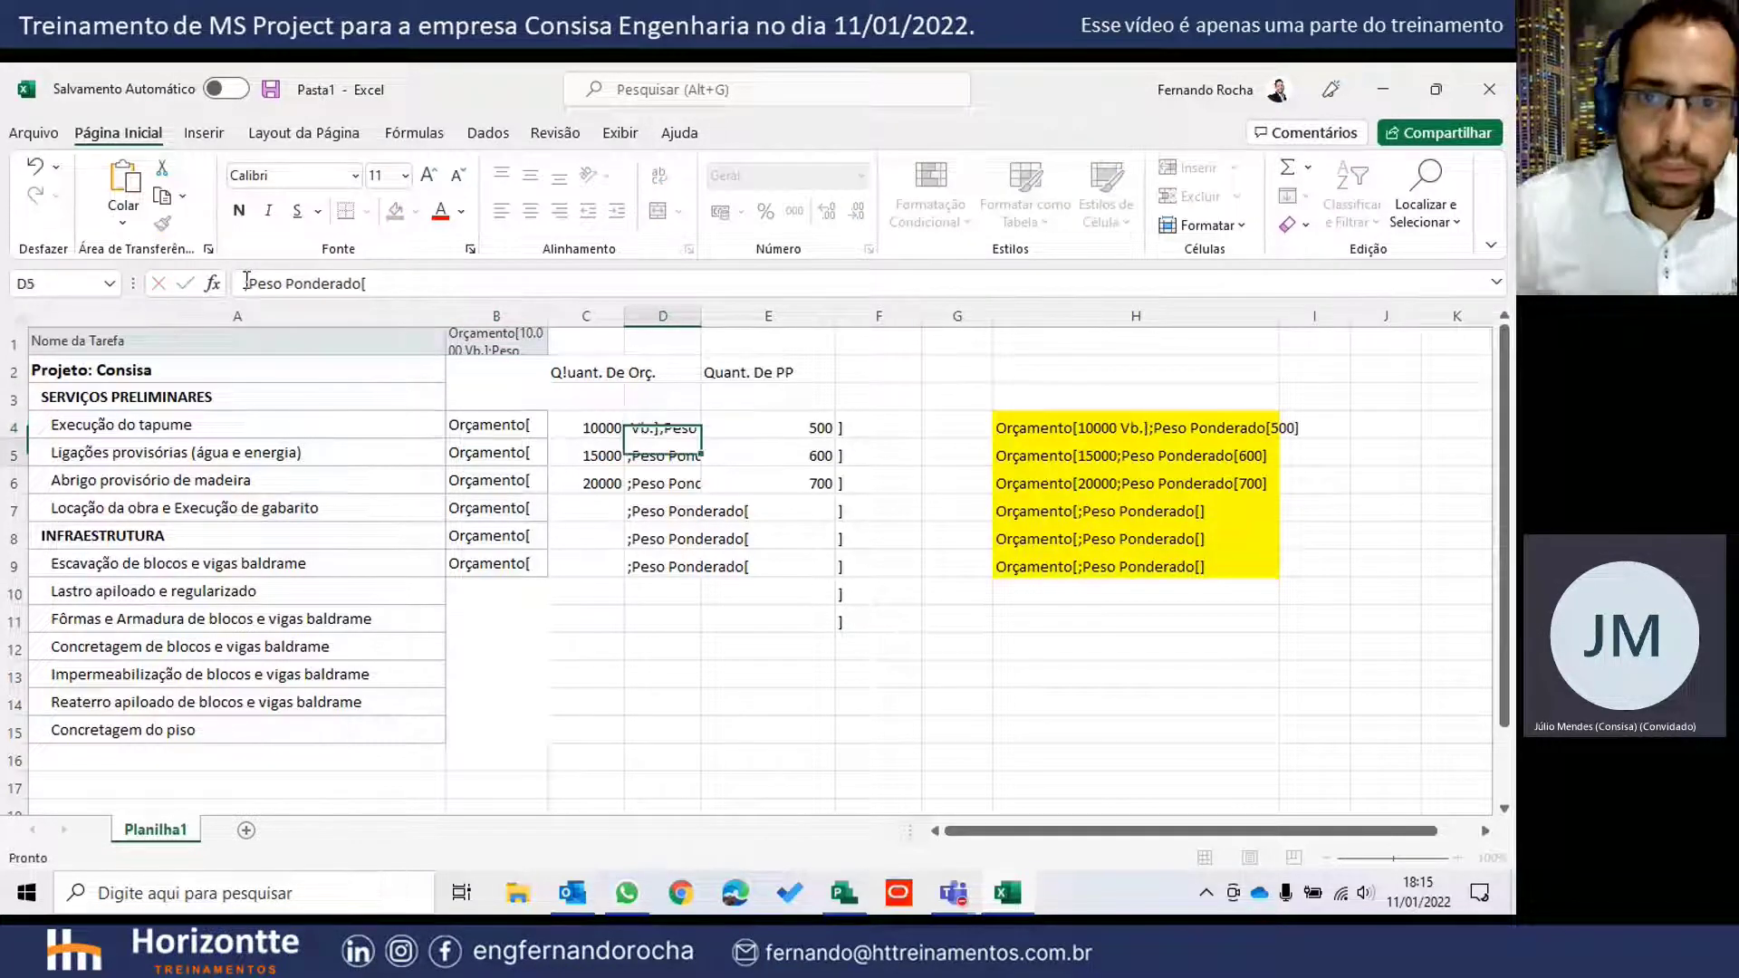
- Fill the CONCATENAR formula in H4 down to row 11
{"action": "left_click", "coordinate": [1147, 437]}
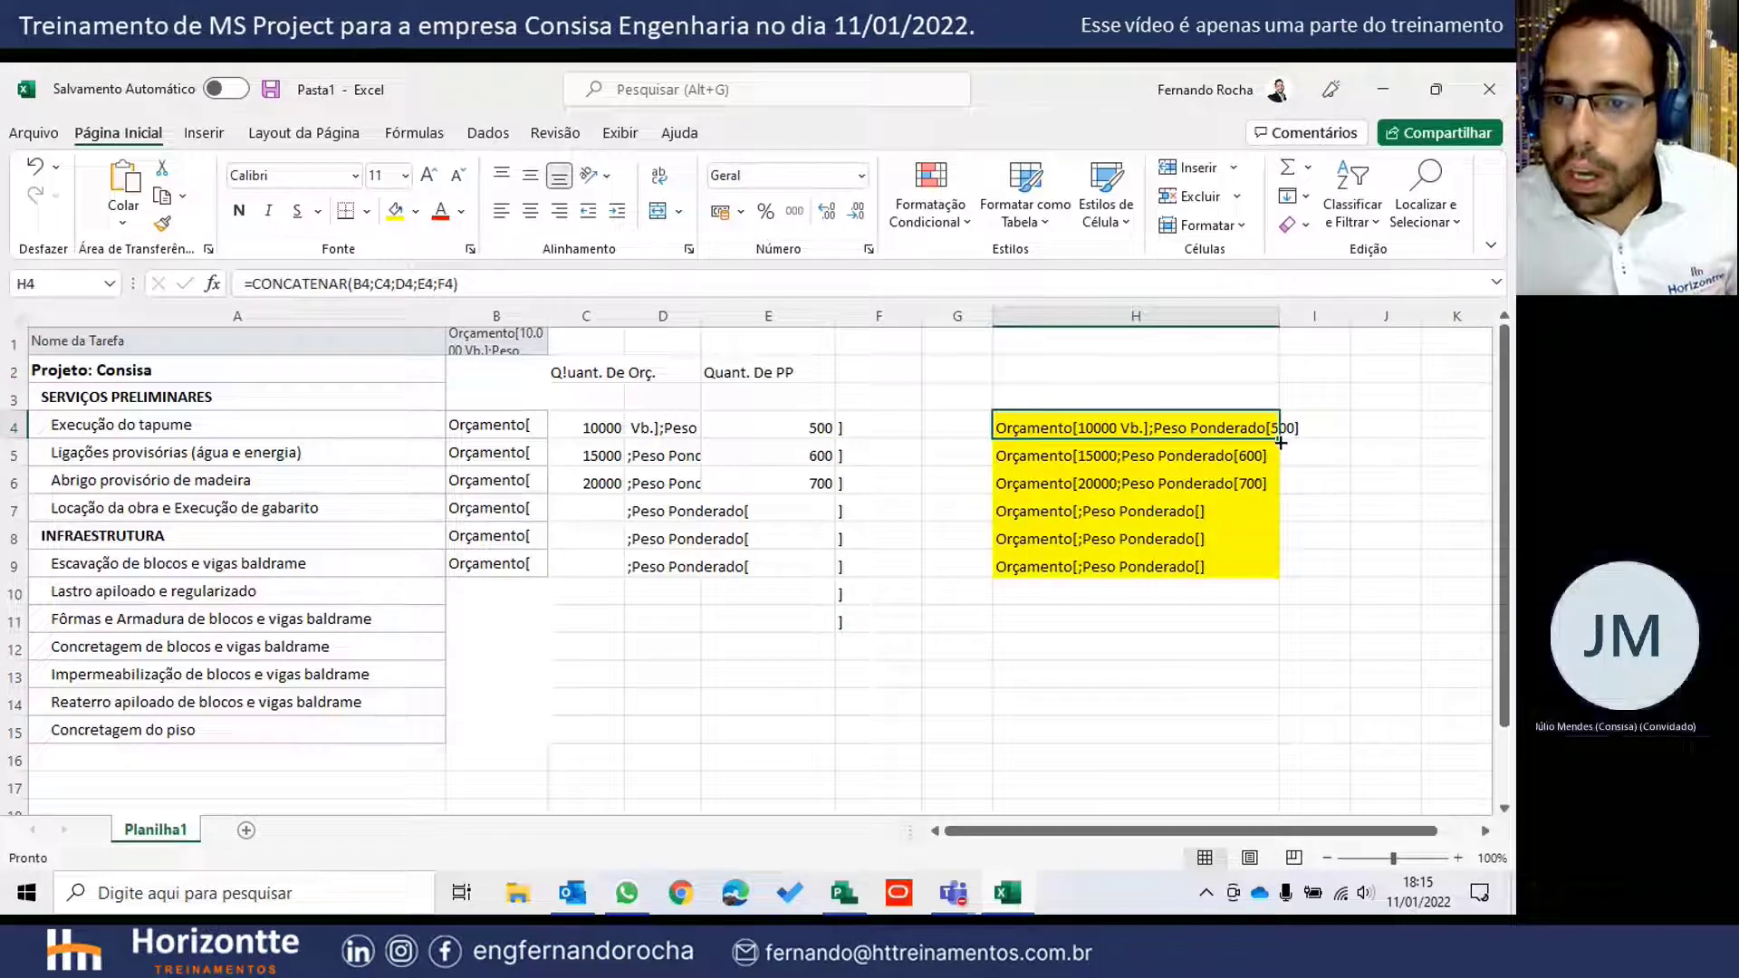
{"action": "left_click_drag", "start_coordinate": [1278, 440], "coordinate": [1277, 632]}
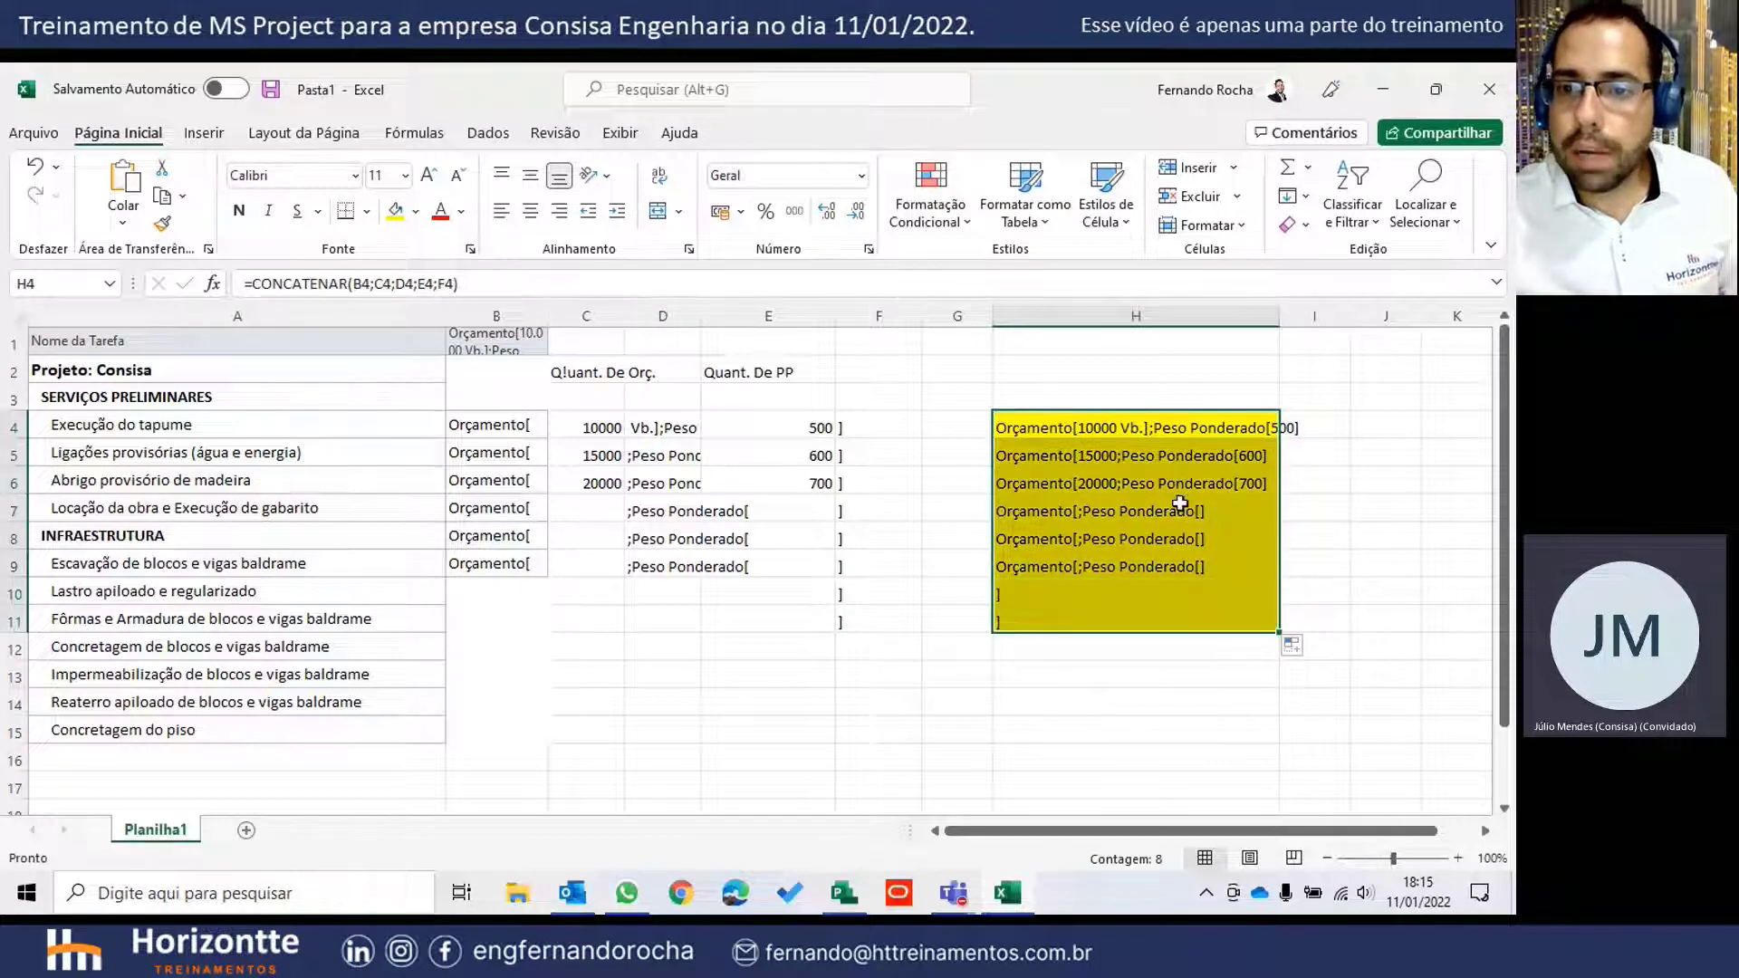
{"action": "left_click", "coordinate": [1168, 484]}
- Highlight the two quantity columns, C and E, with yellow fill
{"action": "left_click", "coordinate": [586, 316]}
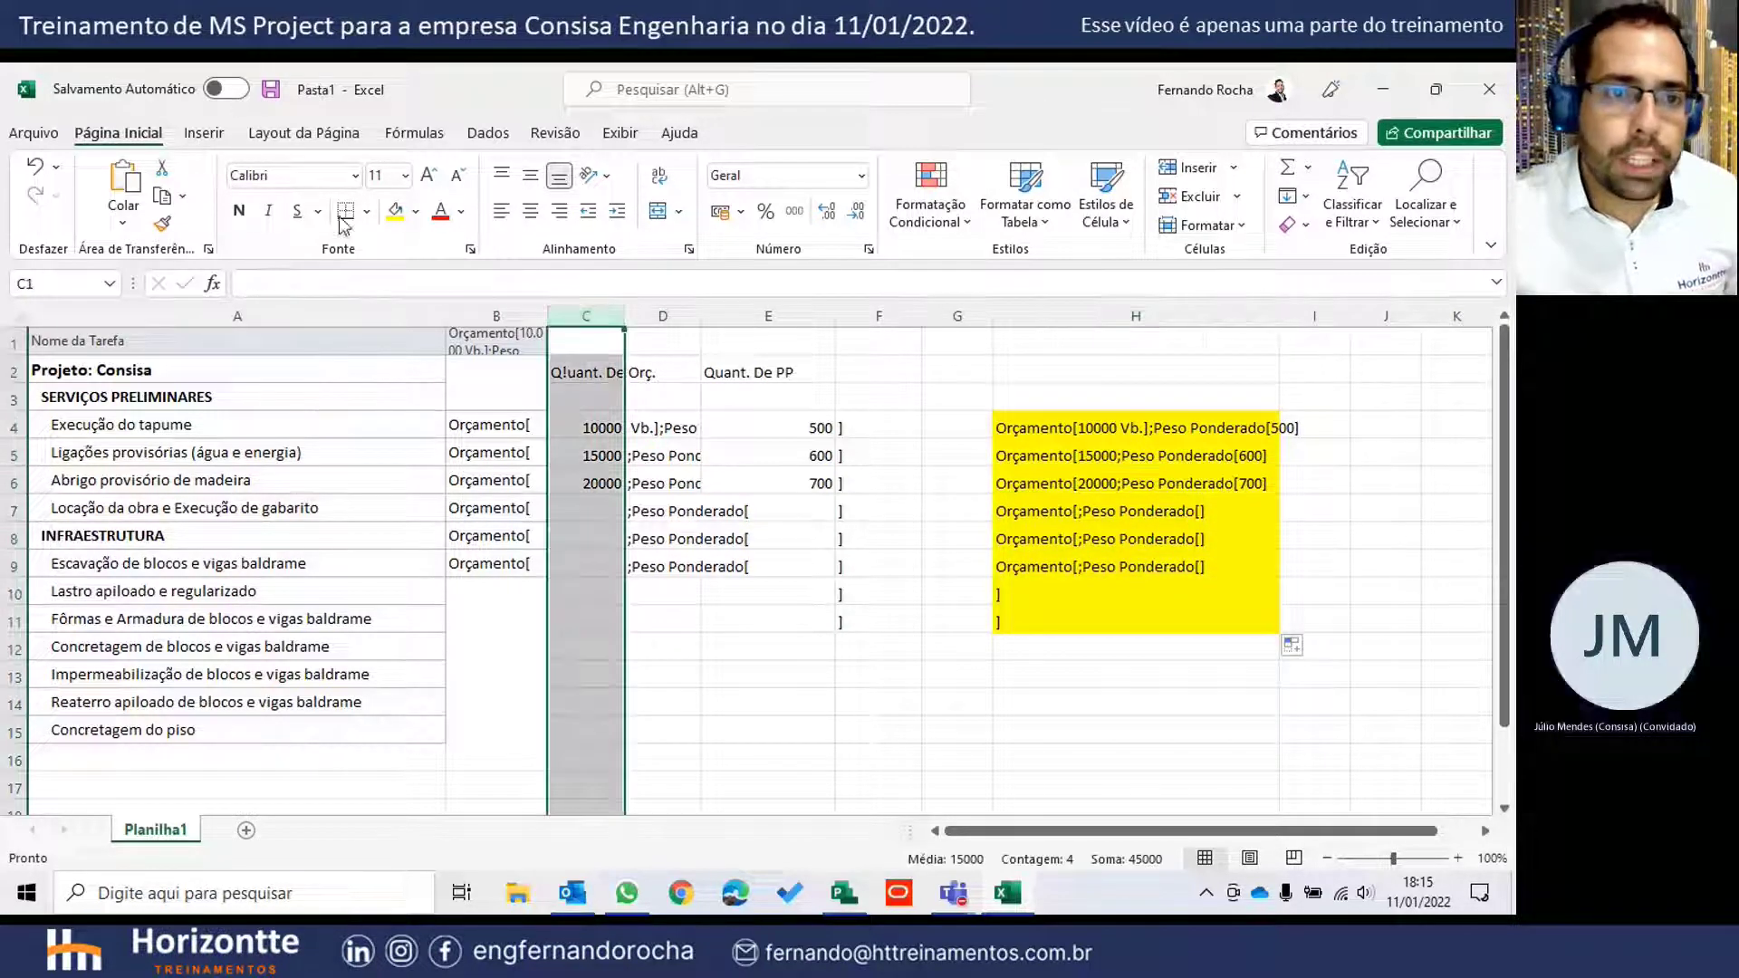
{"action": "left_click", "coordinate": [395, 210]}
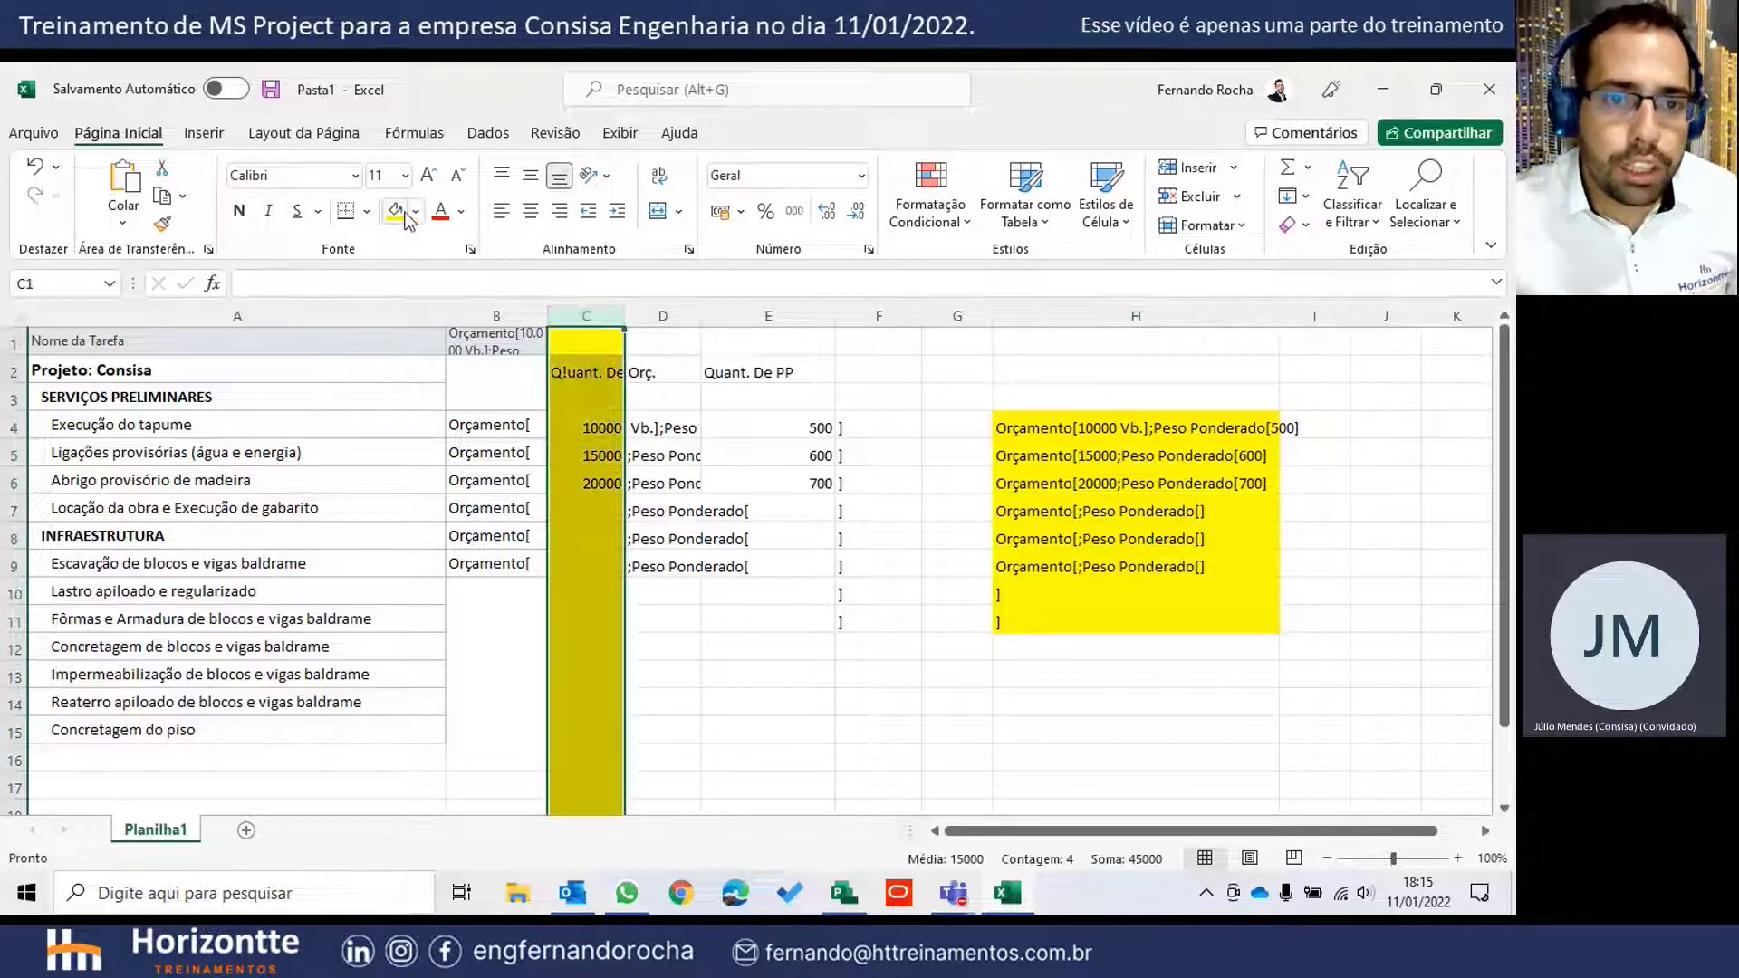
{"action": "left_click", "coordinate": [782, 422]}
{"action": "left_click", "coordinate": [768, 316]}
{"action": "left_click", "coordinate": [395, 211]}
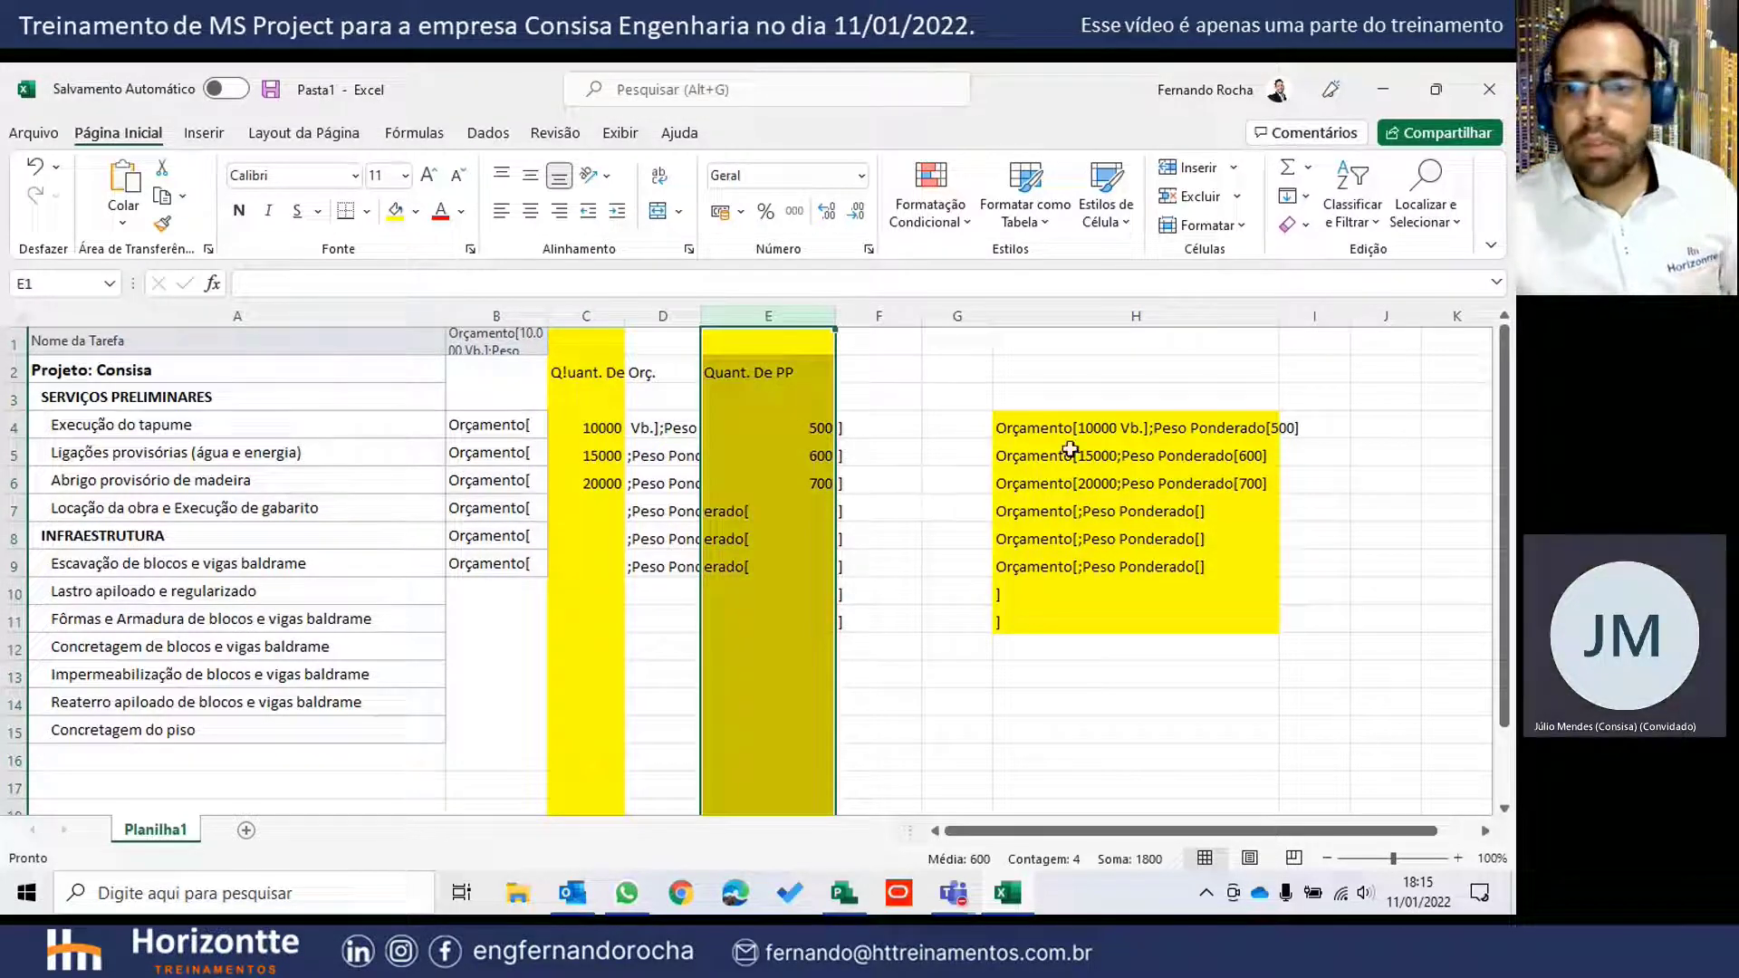
- Copy H4:H6 and try to paste them into Nomes dos recursos from task 1.1 in the Project schedule, suppressing further error messages
{"action": "left_click_drag", "start_coordinate": [1084, 427], "coordinate": [1104, 489]}
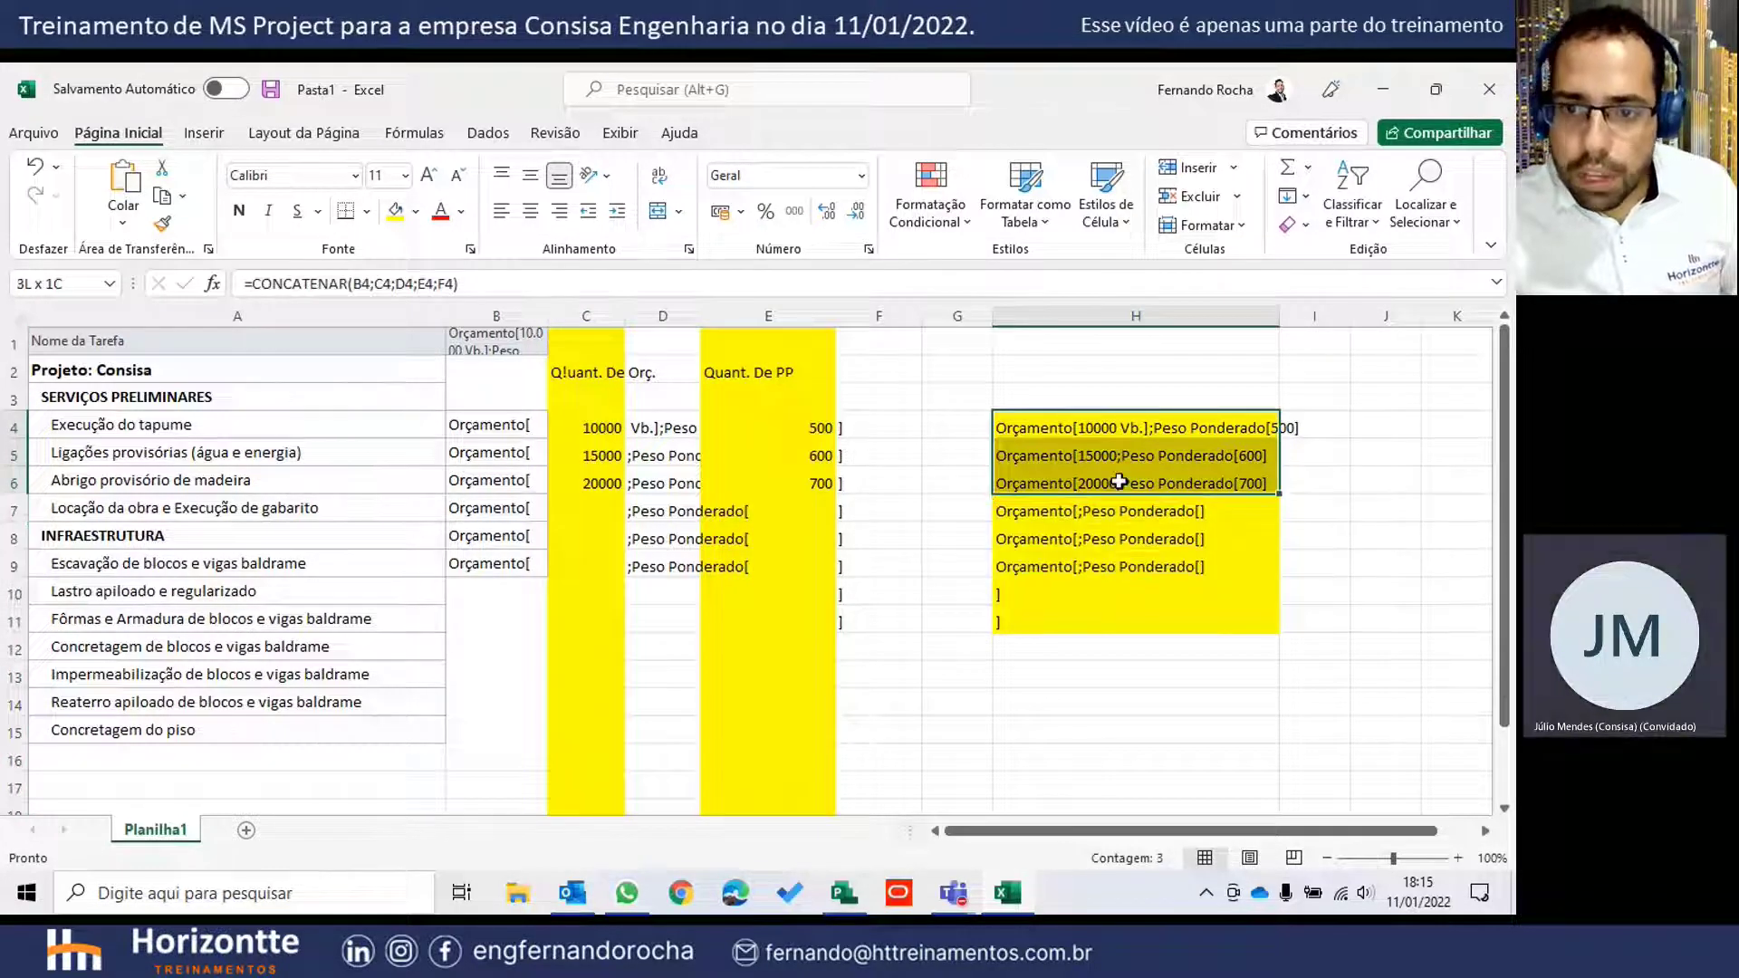
{"action": "key", "text": "ctrl+c"}
{"action": "left_click", "coordinate": [840, 893]}
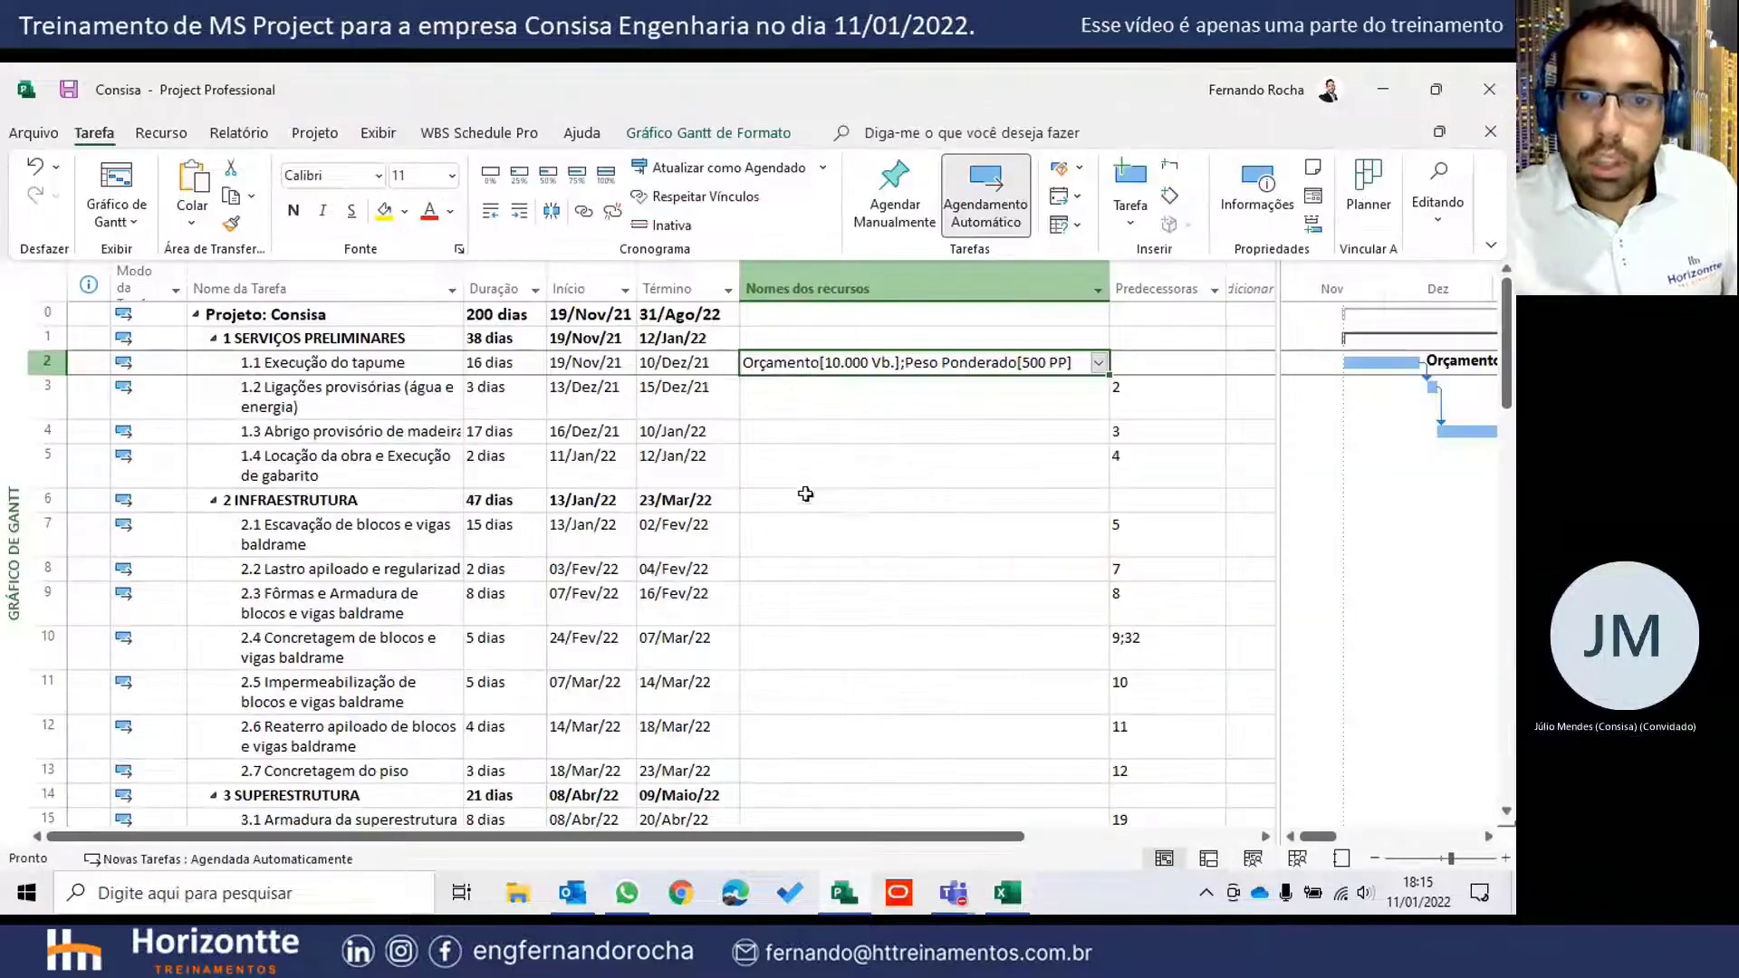
{"action": "left_click", "coordinate": [813, 398]}
{"action": "left_click", "coordinate": [814, 357]}
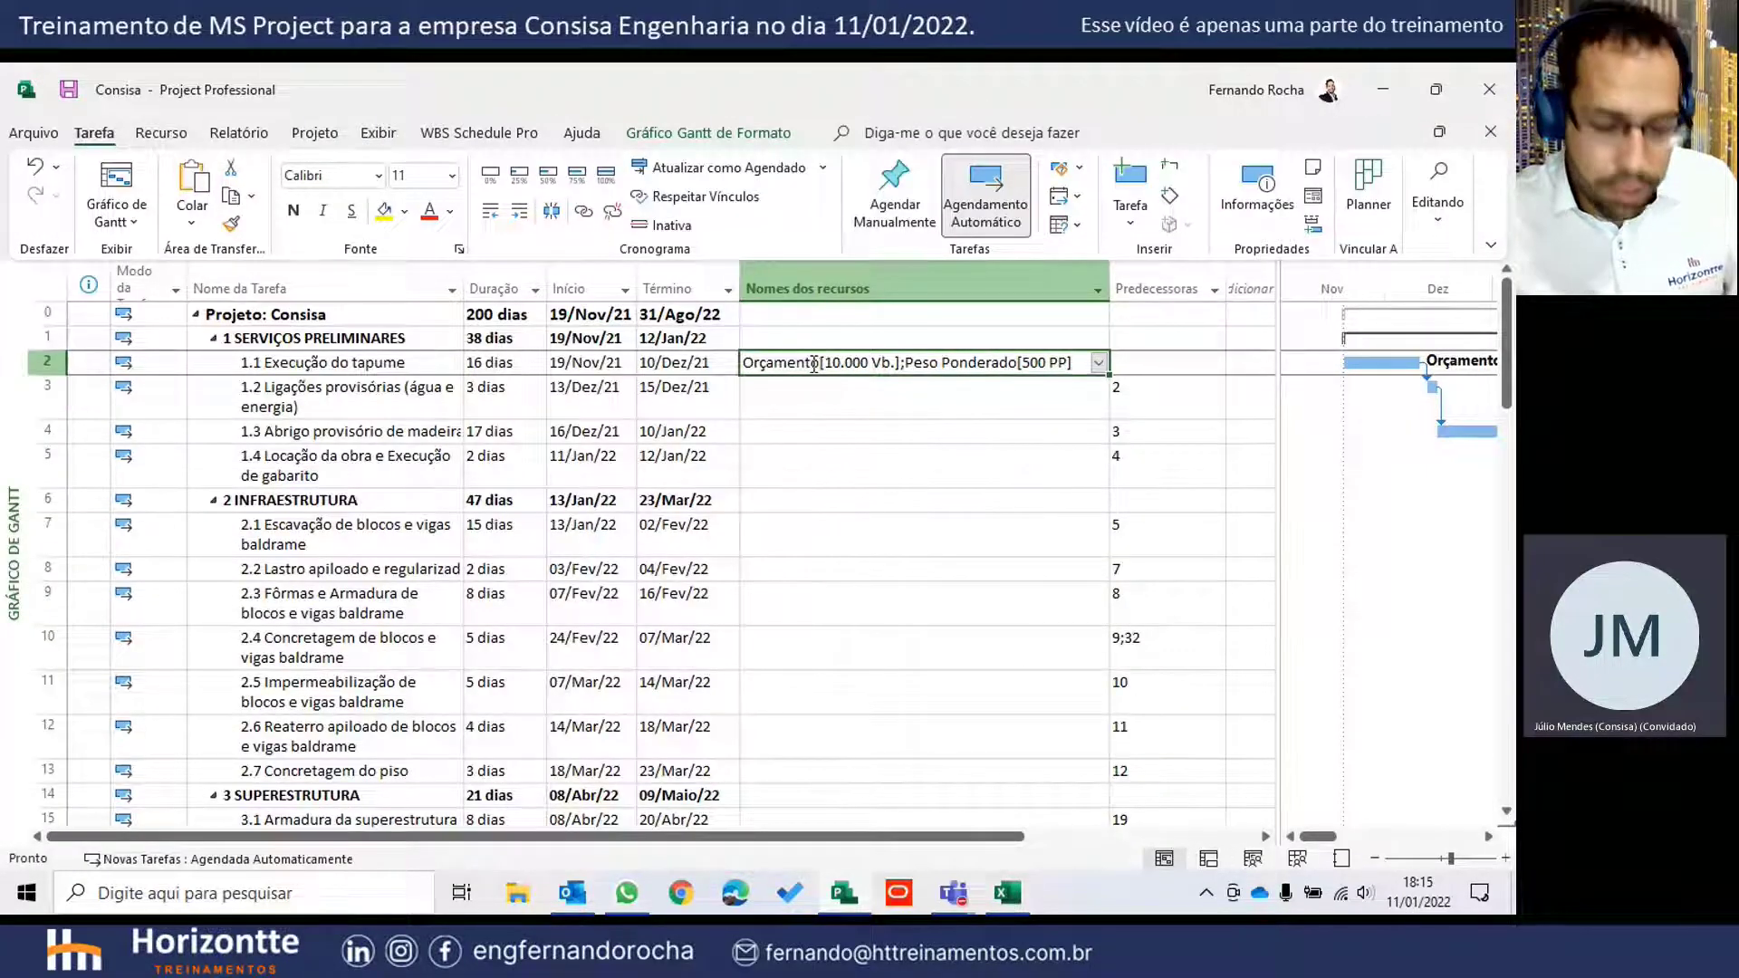
{"action": "key", "text": "ctrl+v"}
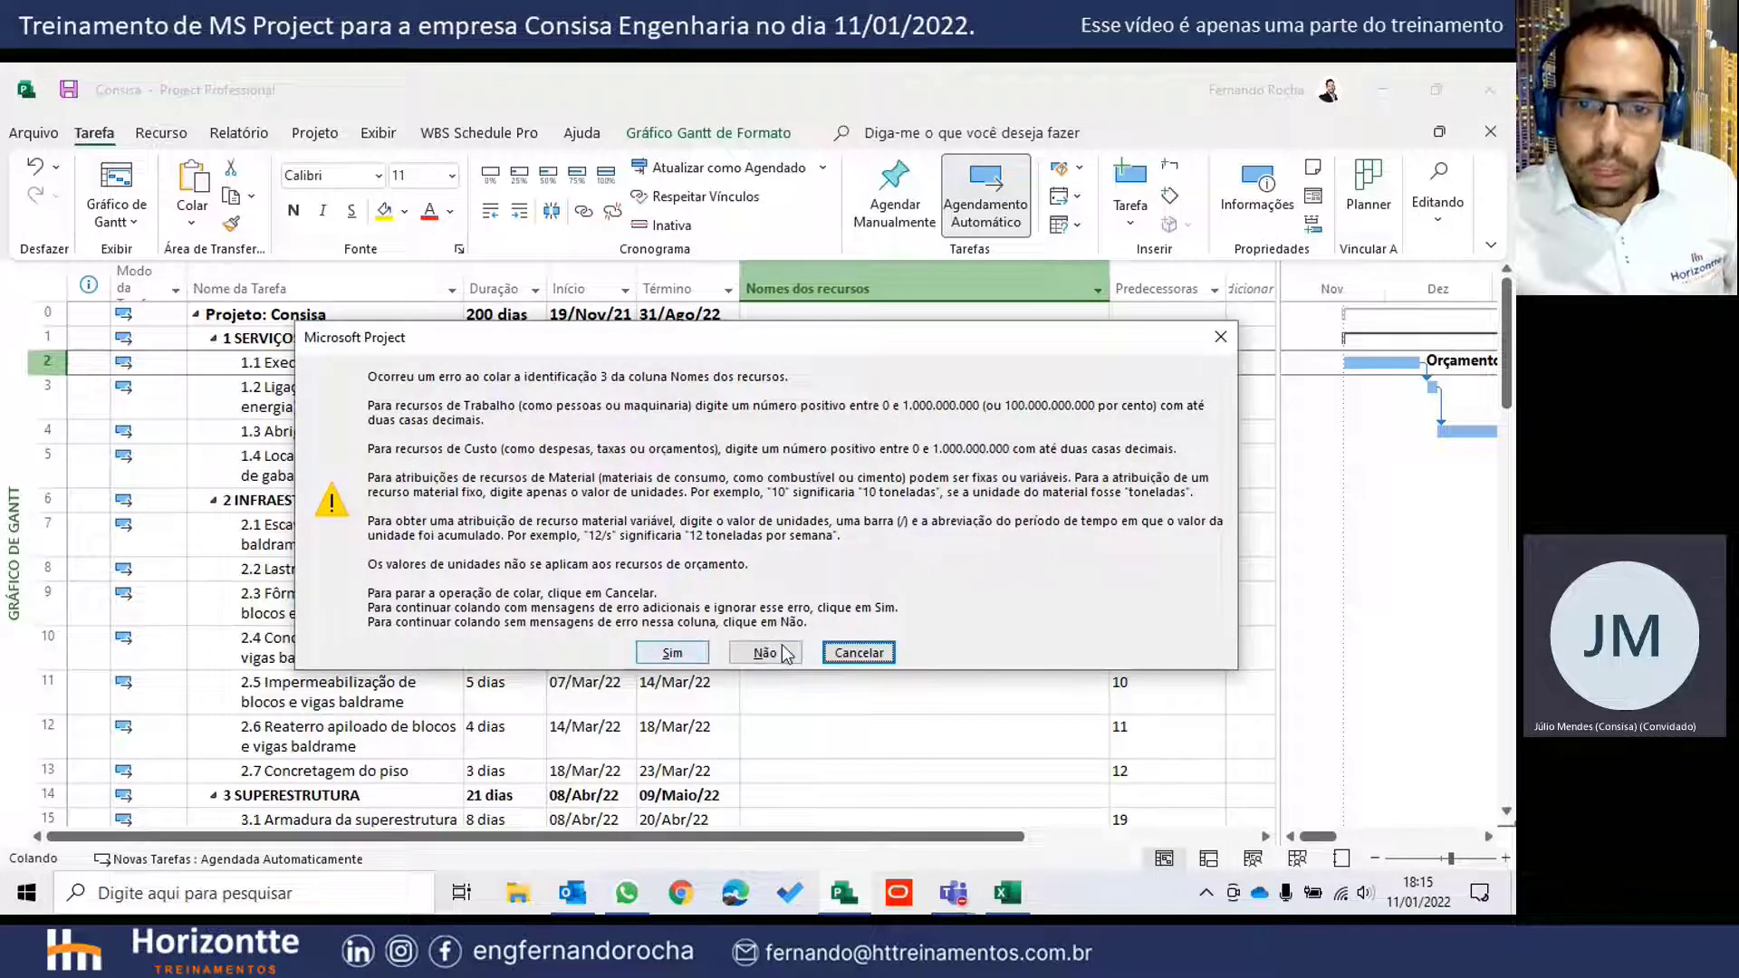
{"action": "left_click", "coordinate": [764, 653]}
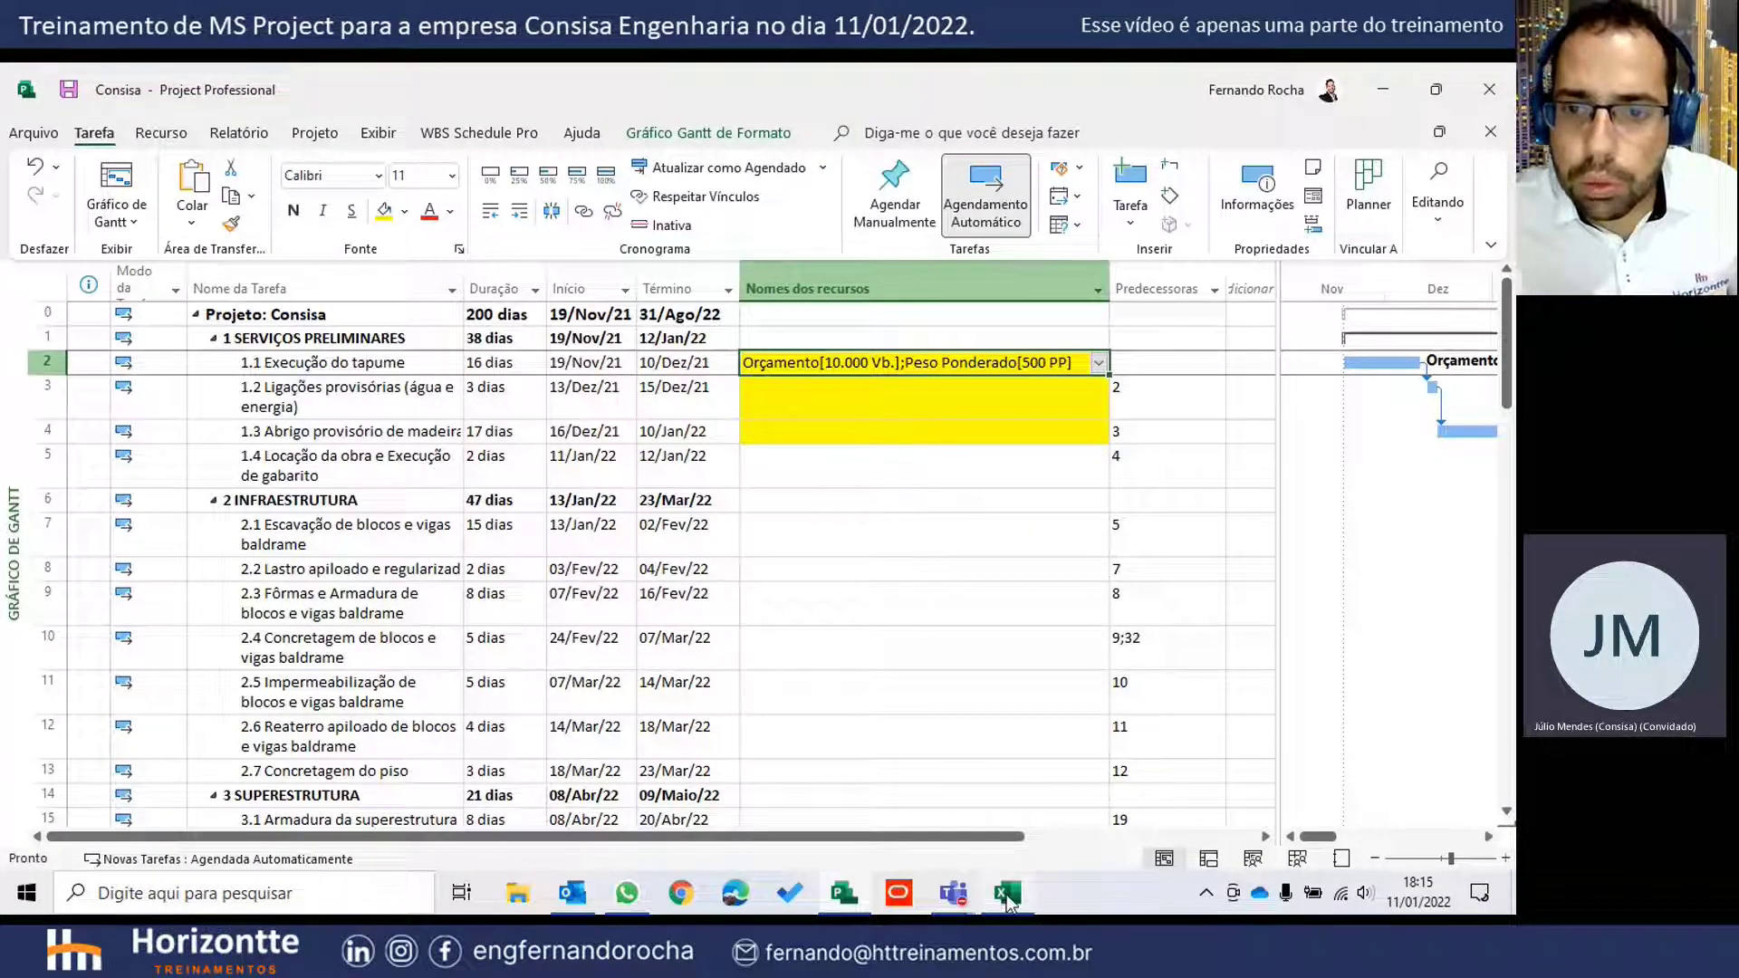
- Return to Excel and fill the corrected unit text in D4 down to row 6
{"action": "left_click", "coordinate": [1008, 895]}
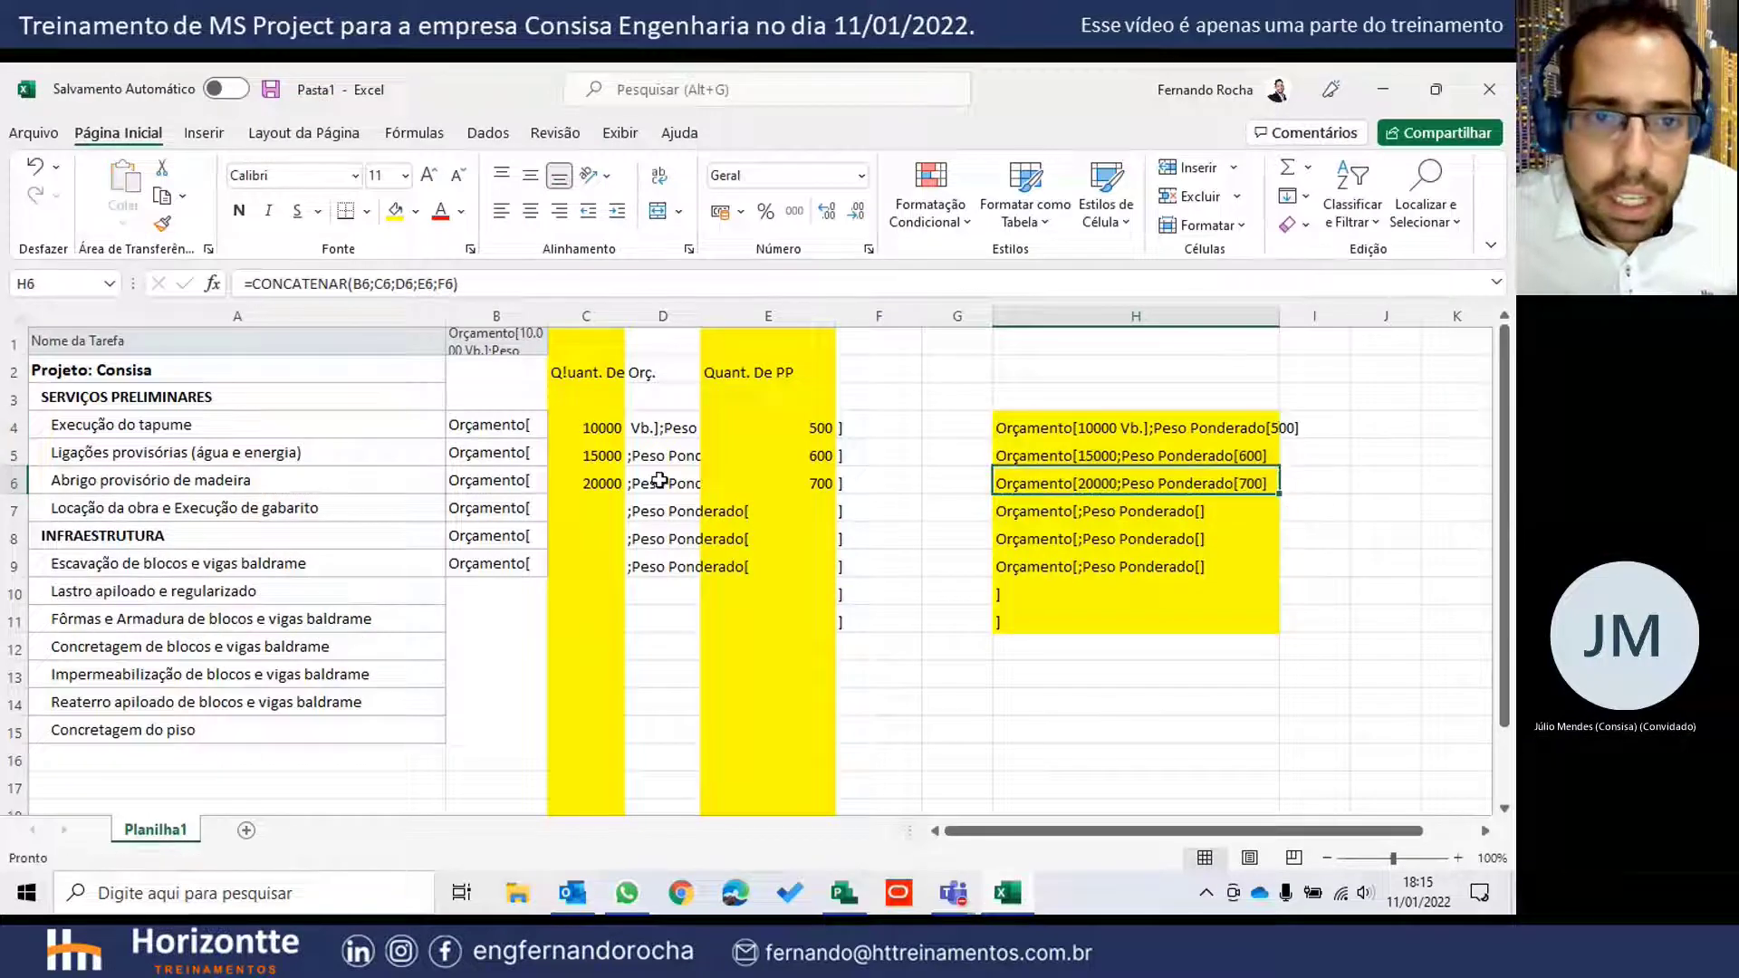
{"action": "left_click", "coordinate": [589, 482]}
{"action": "left_click", "coordinate": [594, 428]}
{"action": "left_click", "coordinate": [1133, 428]}
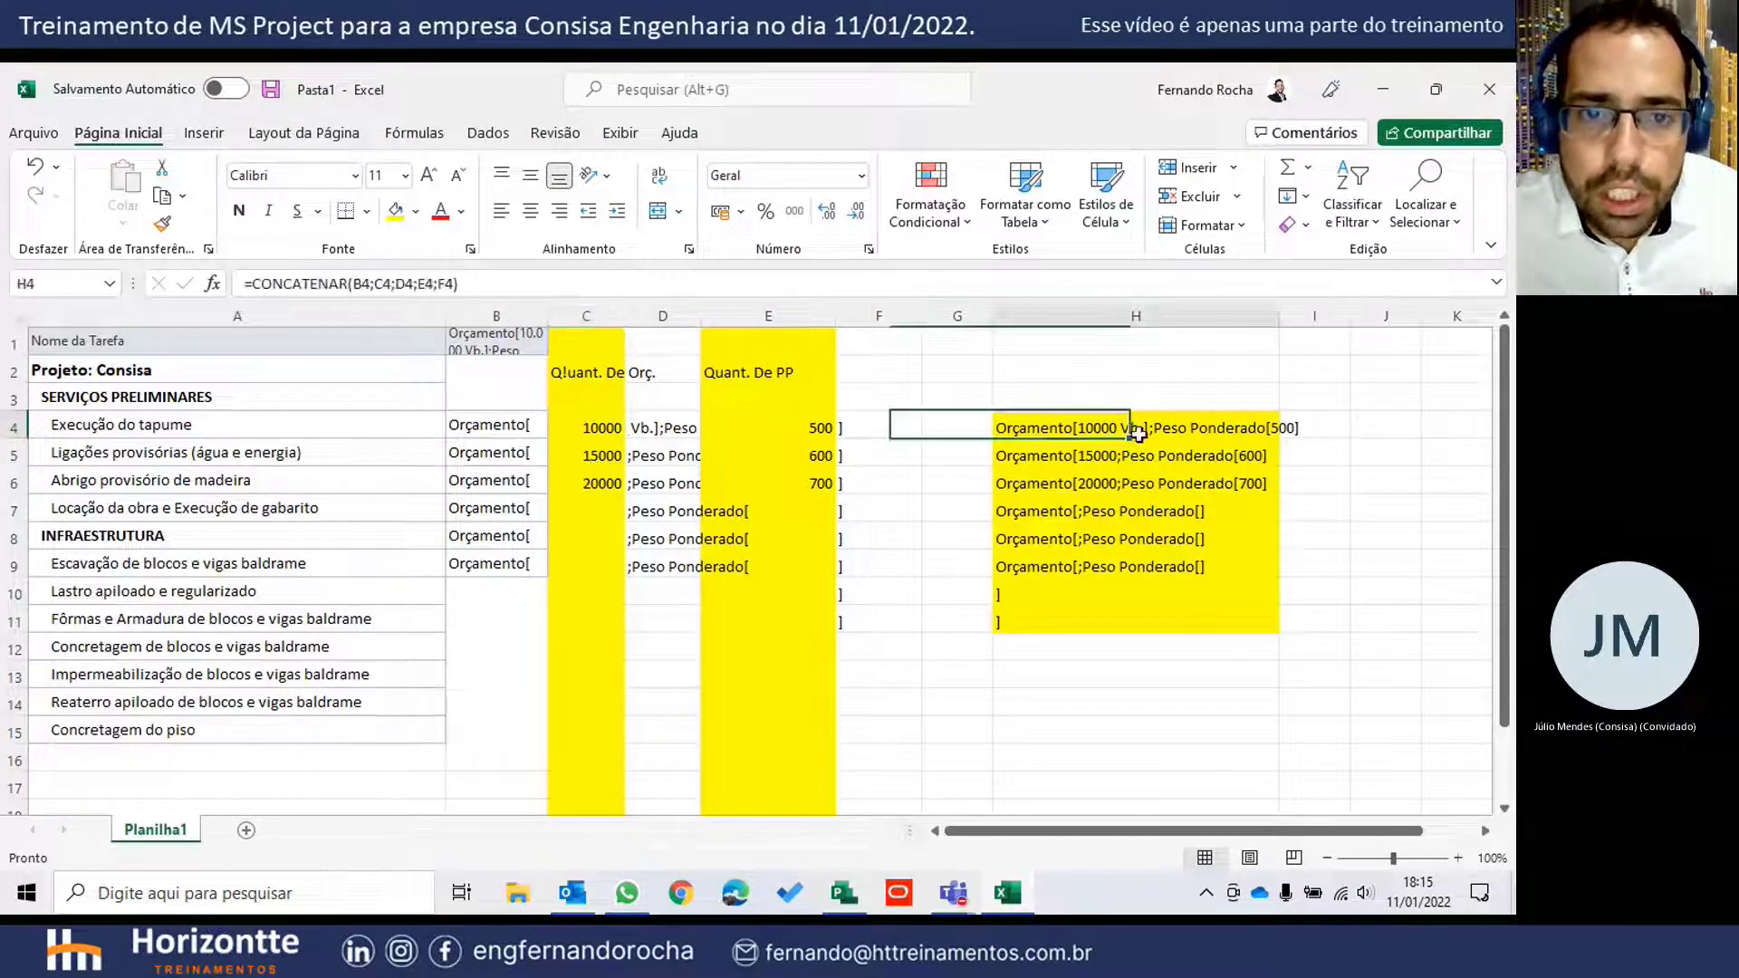
{"action": "left_click", "coordinate": [666, 433]}
{"action": "left_click_drag", "start_coordinate": [701, 440], "coordinate": [697, 489]}
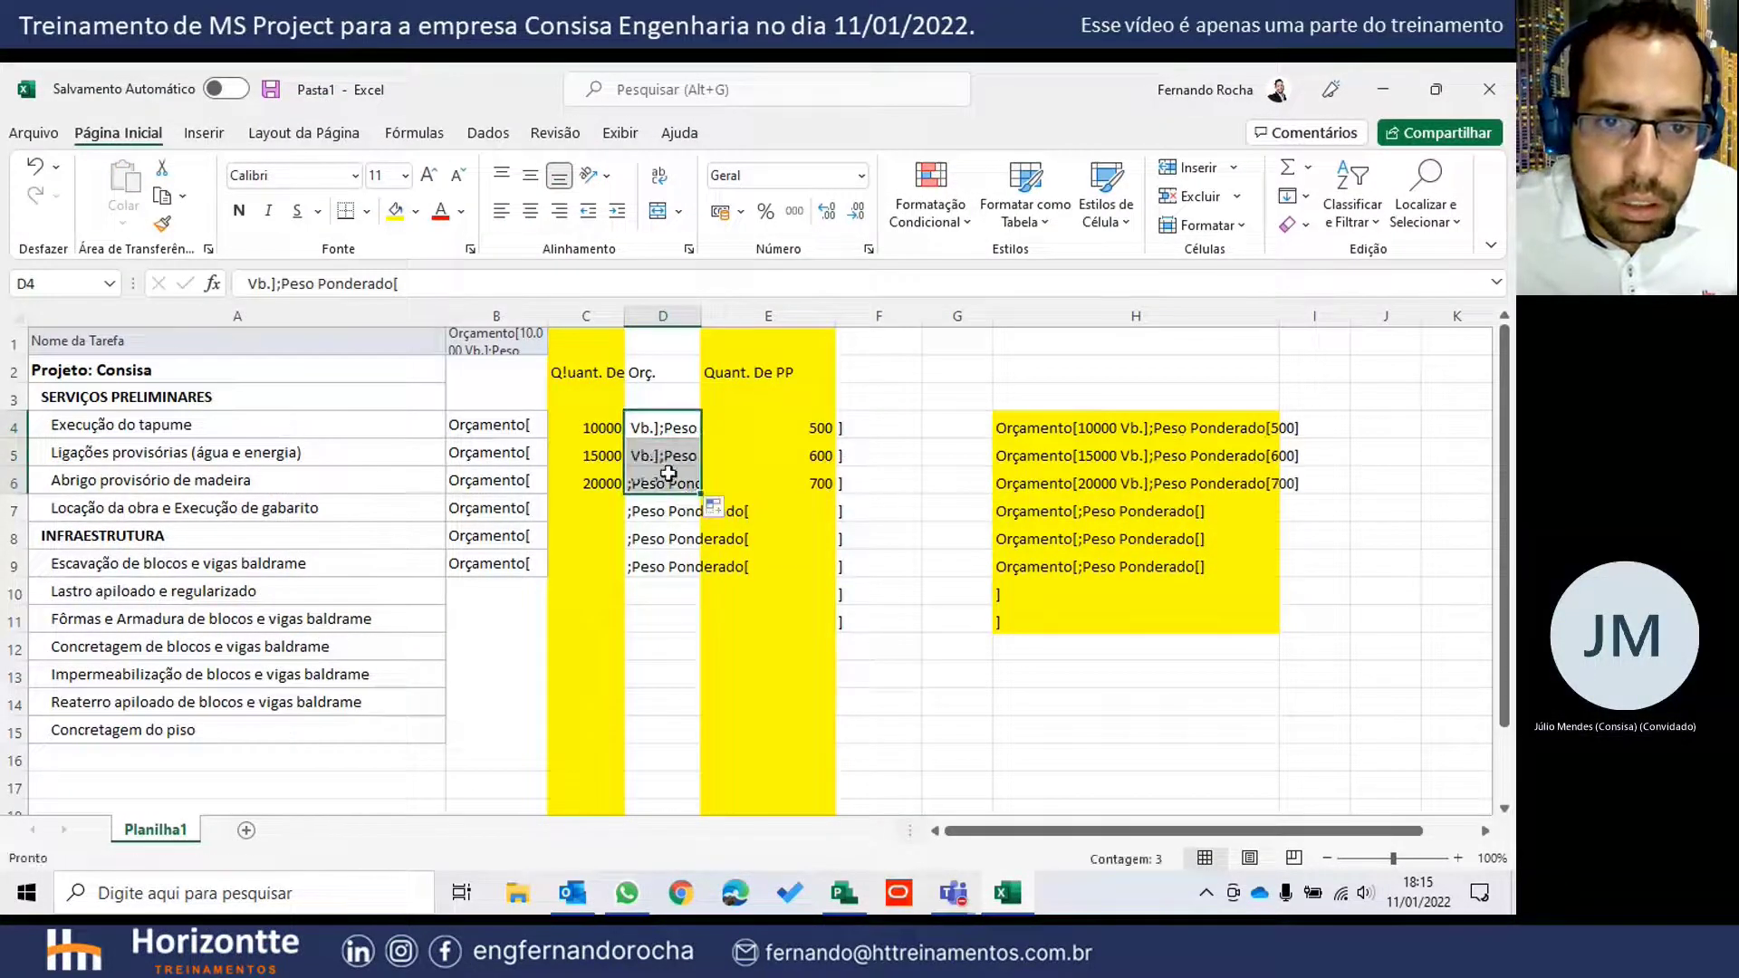
{"action": "left_click", "coordinate": [1113, 448]}
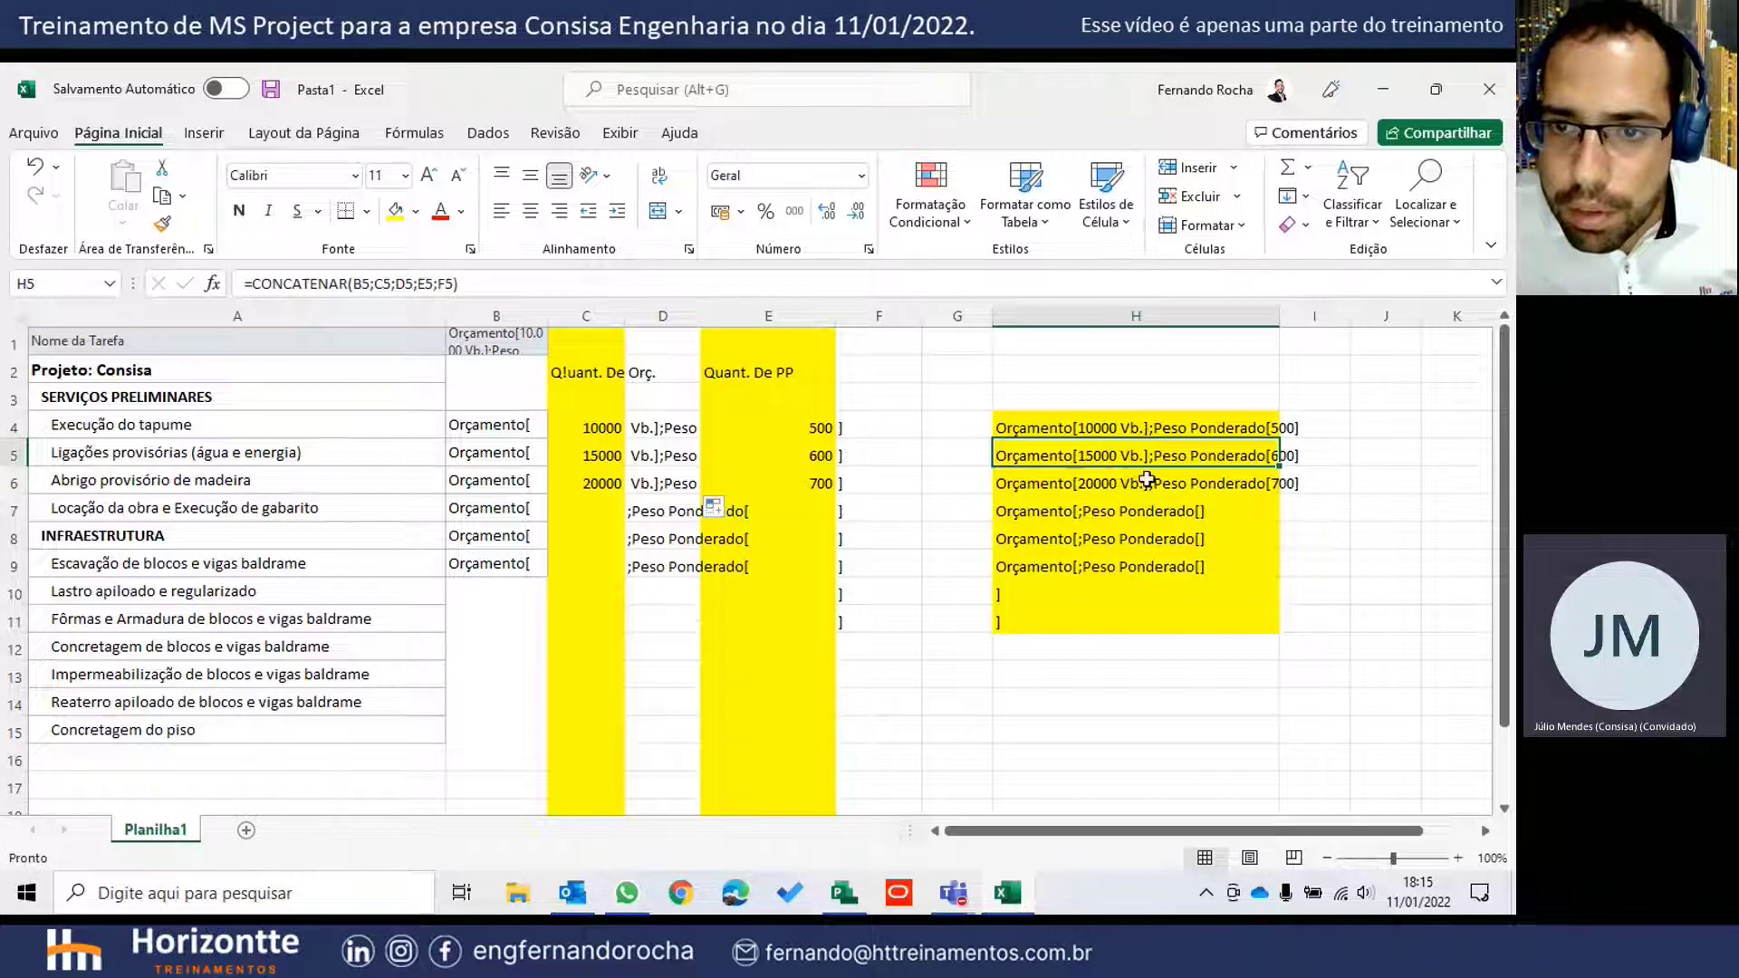
- Copy the concatenated texts in H4:H6 and paste them into Nomes dos recursos for tasks 1.1 to 1.3 in Project
{"action": "left_click_drag", "start_coordinate": [1132, 432], "coordinate": [1139, 482]}
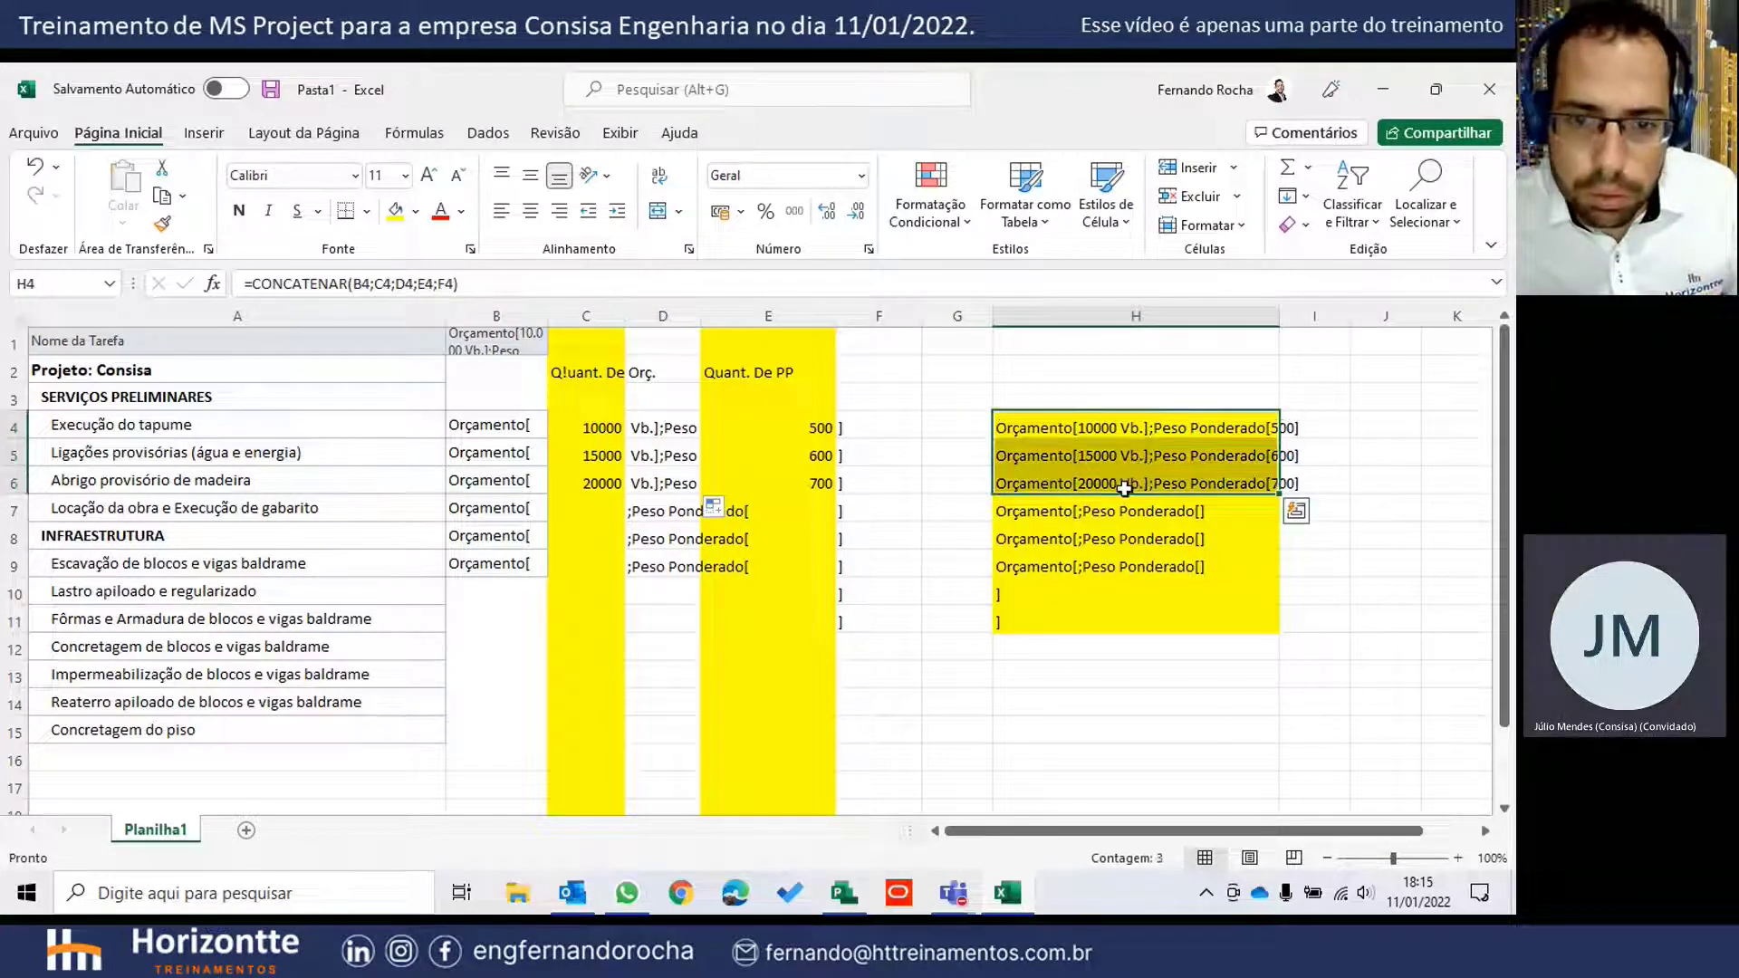
{"action": "key", "text": "ctrl+c"}
{"action": "left_click", "coordinate": [844, 893]}
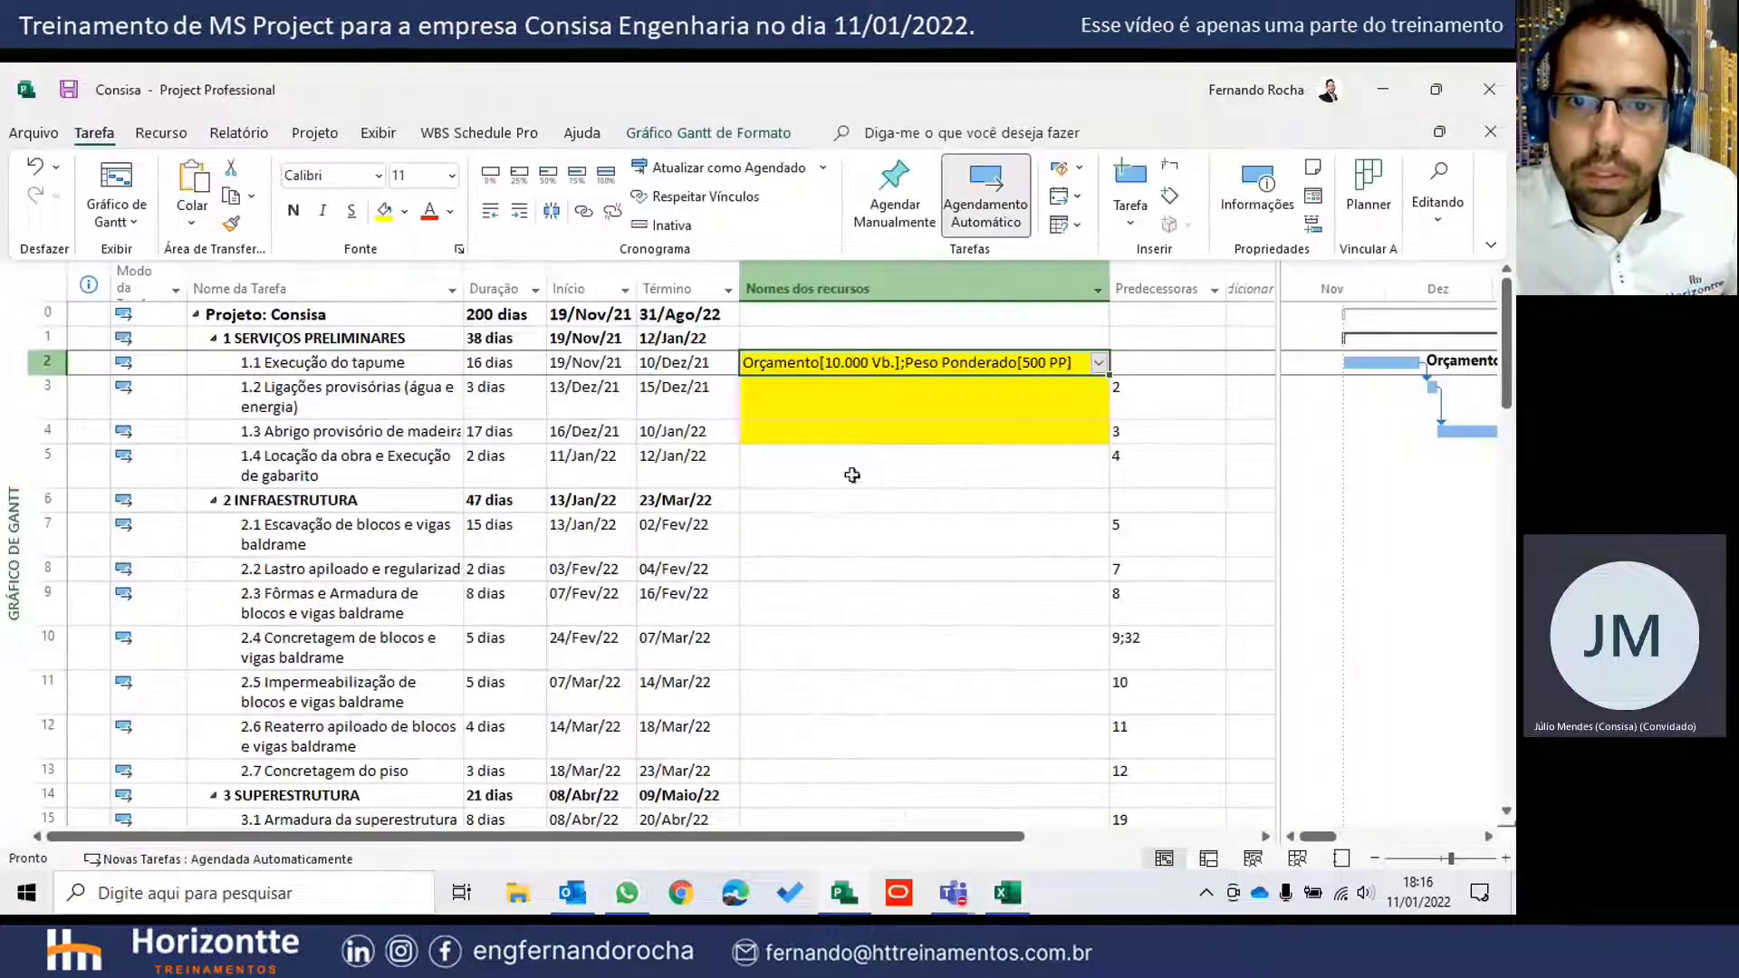
{"action": "key", "text": "ctrl+v"}
{"action": "left_click", "coordinate": [860, 391]}
{"action": "left_click", "coordinate": [883, 435]}
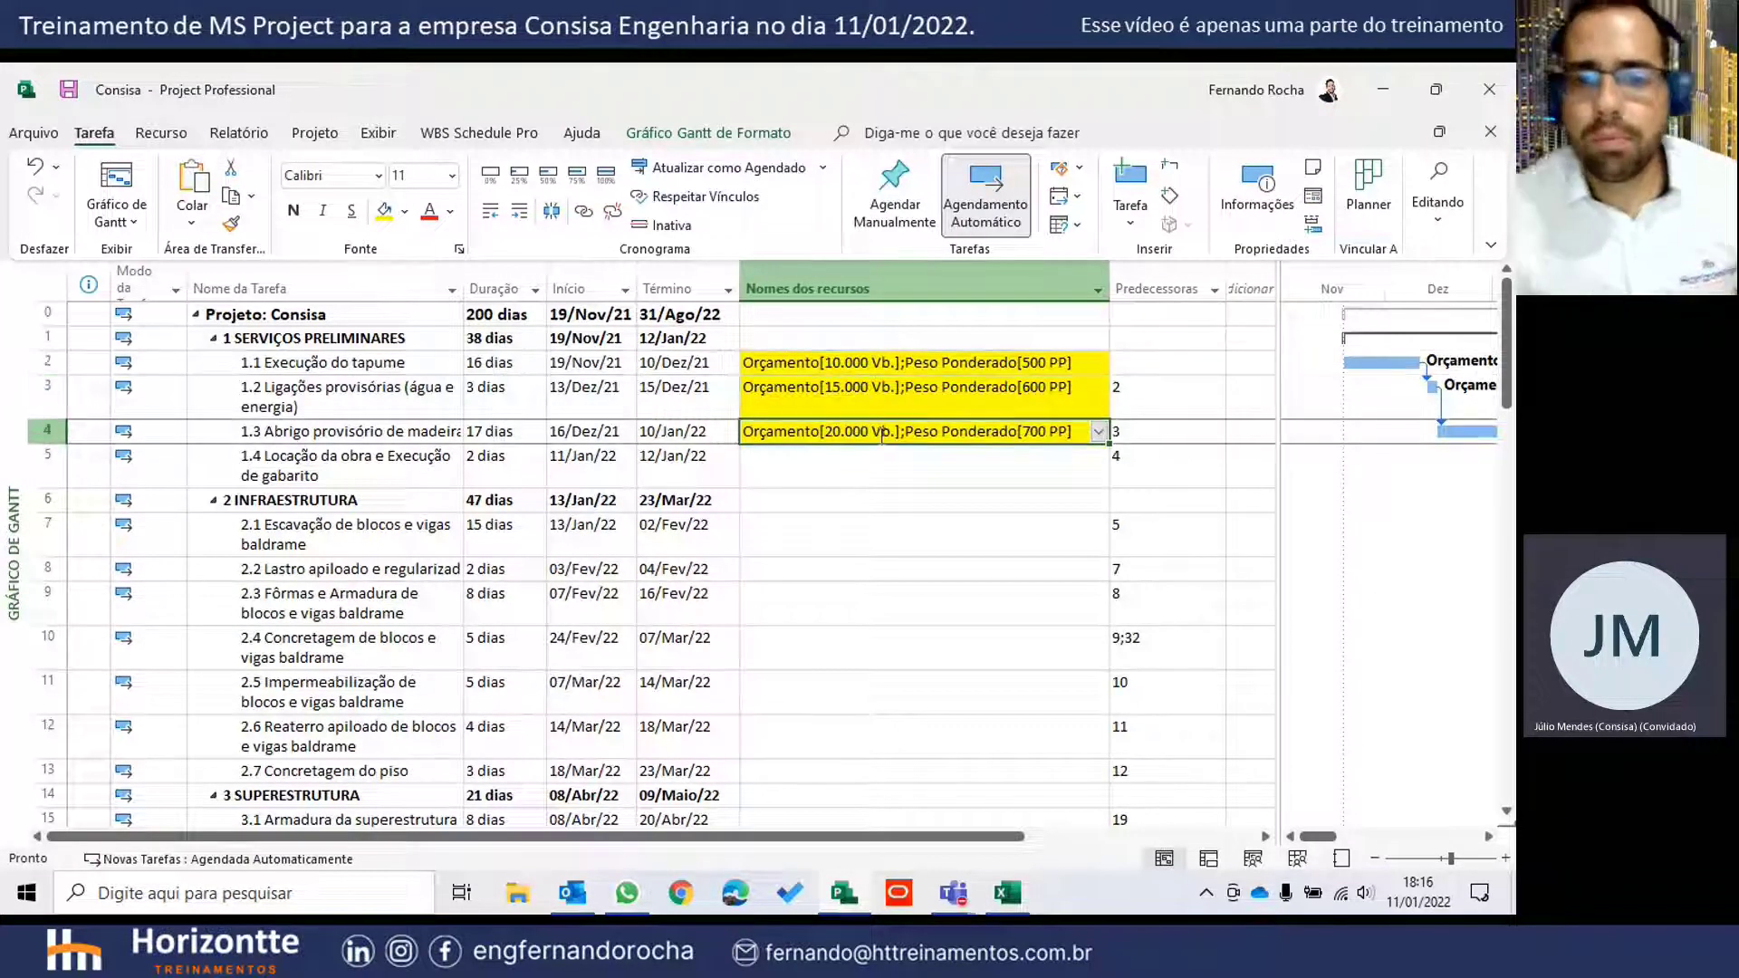
- Clear the yellow fill from the resource name cells of tasks 1.1 to 1.3
{"action": "left_click", "coordinate": [899, 345]}
{"action": "left_click_drag", "start_coordinate": [887, 370], "coordinate": [896, 432]}
{"action": "left_click", "coordinate": [881, 518]}
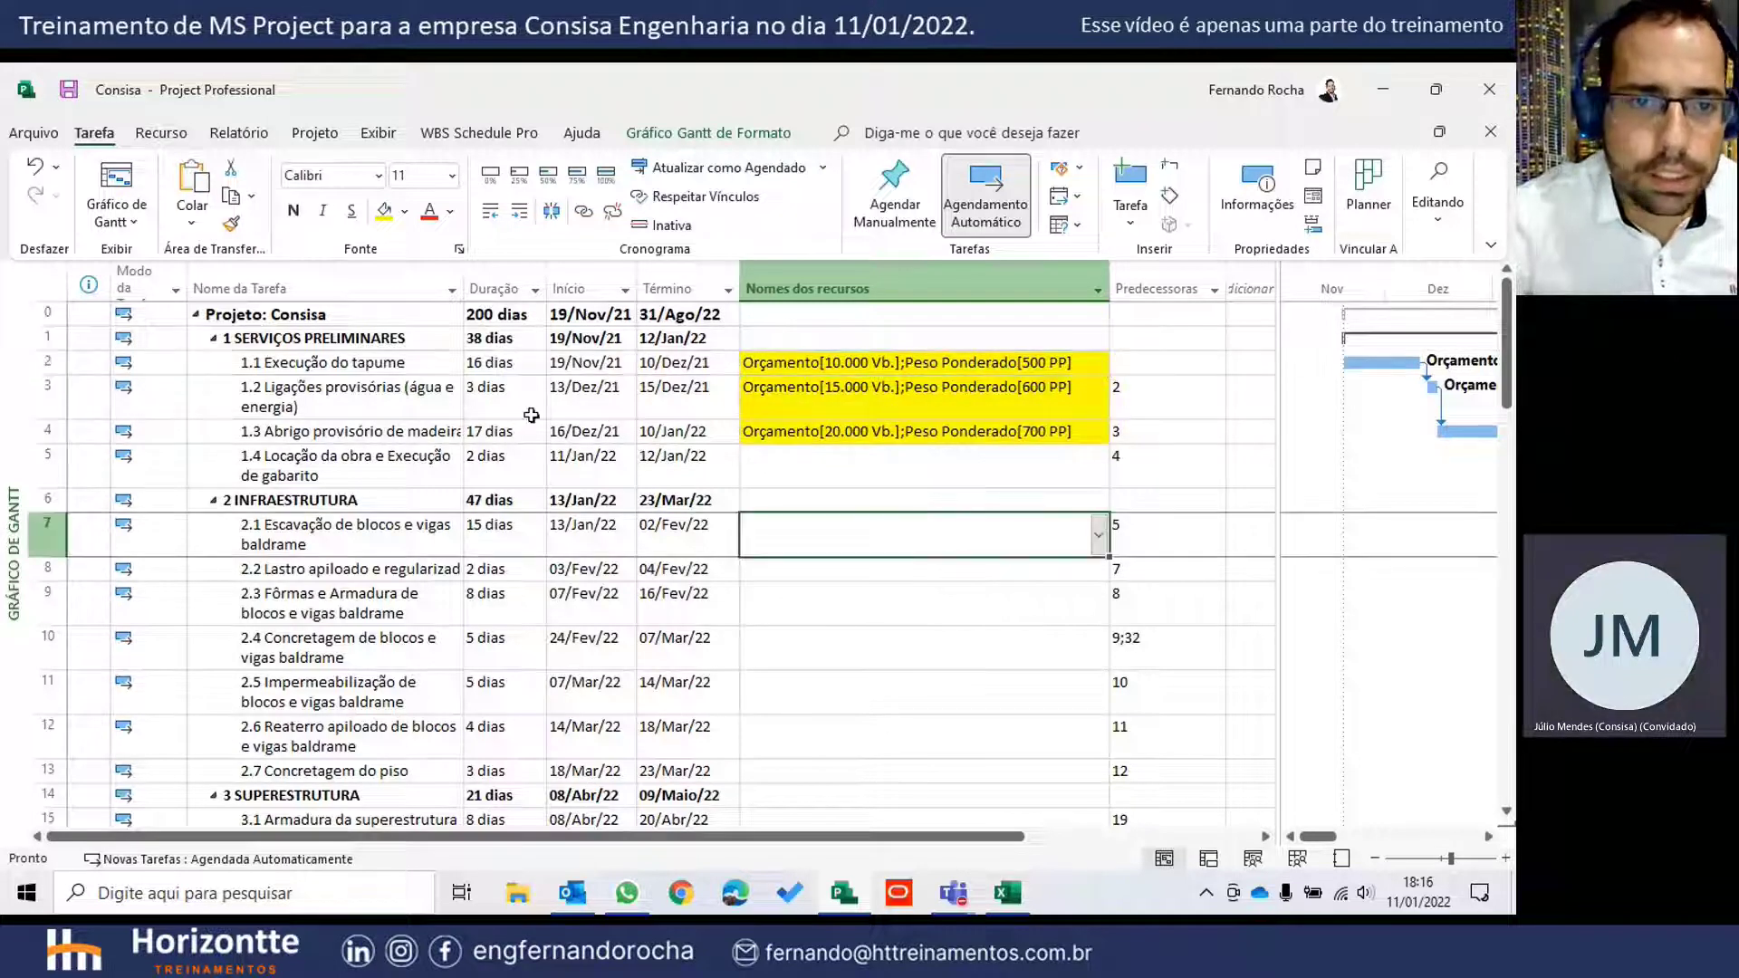
{"action": "left_click_drag", "start_coordinate": [838, 367], "coordinate": [839, 437]}
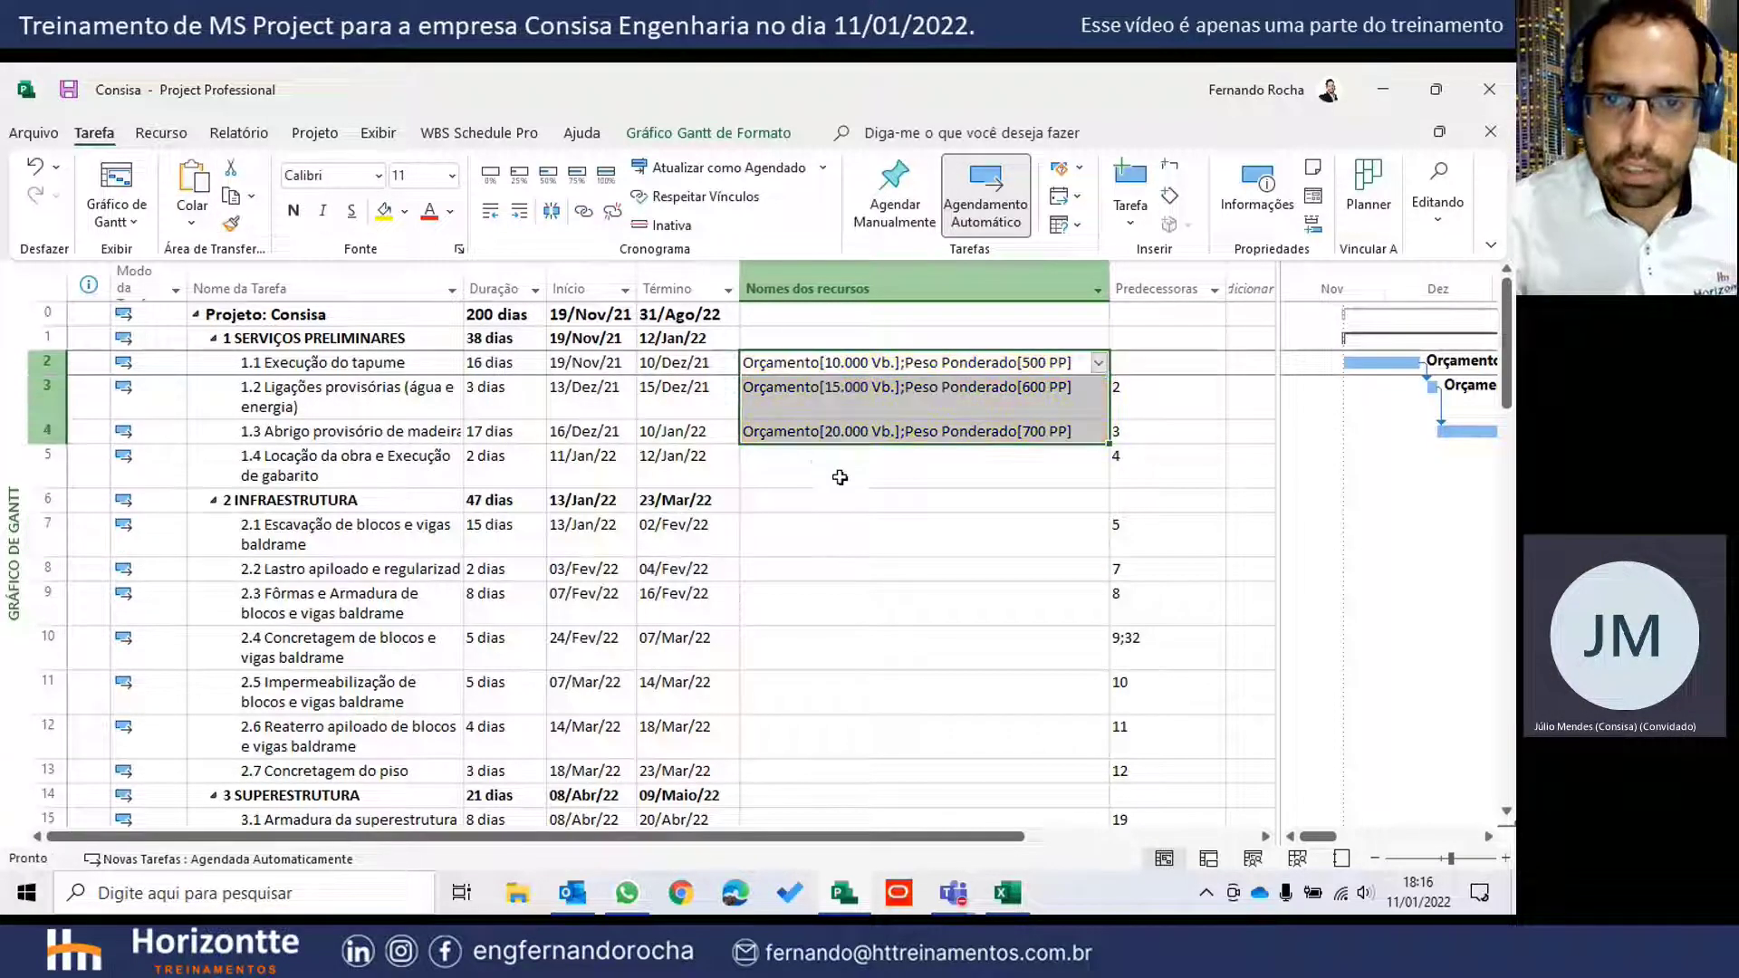
{"action": "left_click", "coordinate": [818, 462]}
{"action": "left_click", "coordinate": [837, 388]}
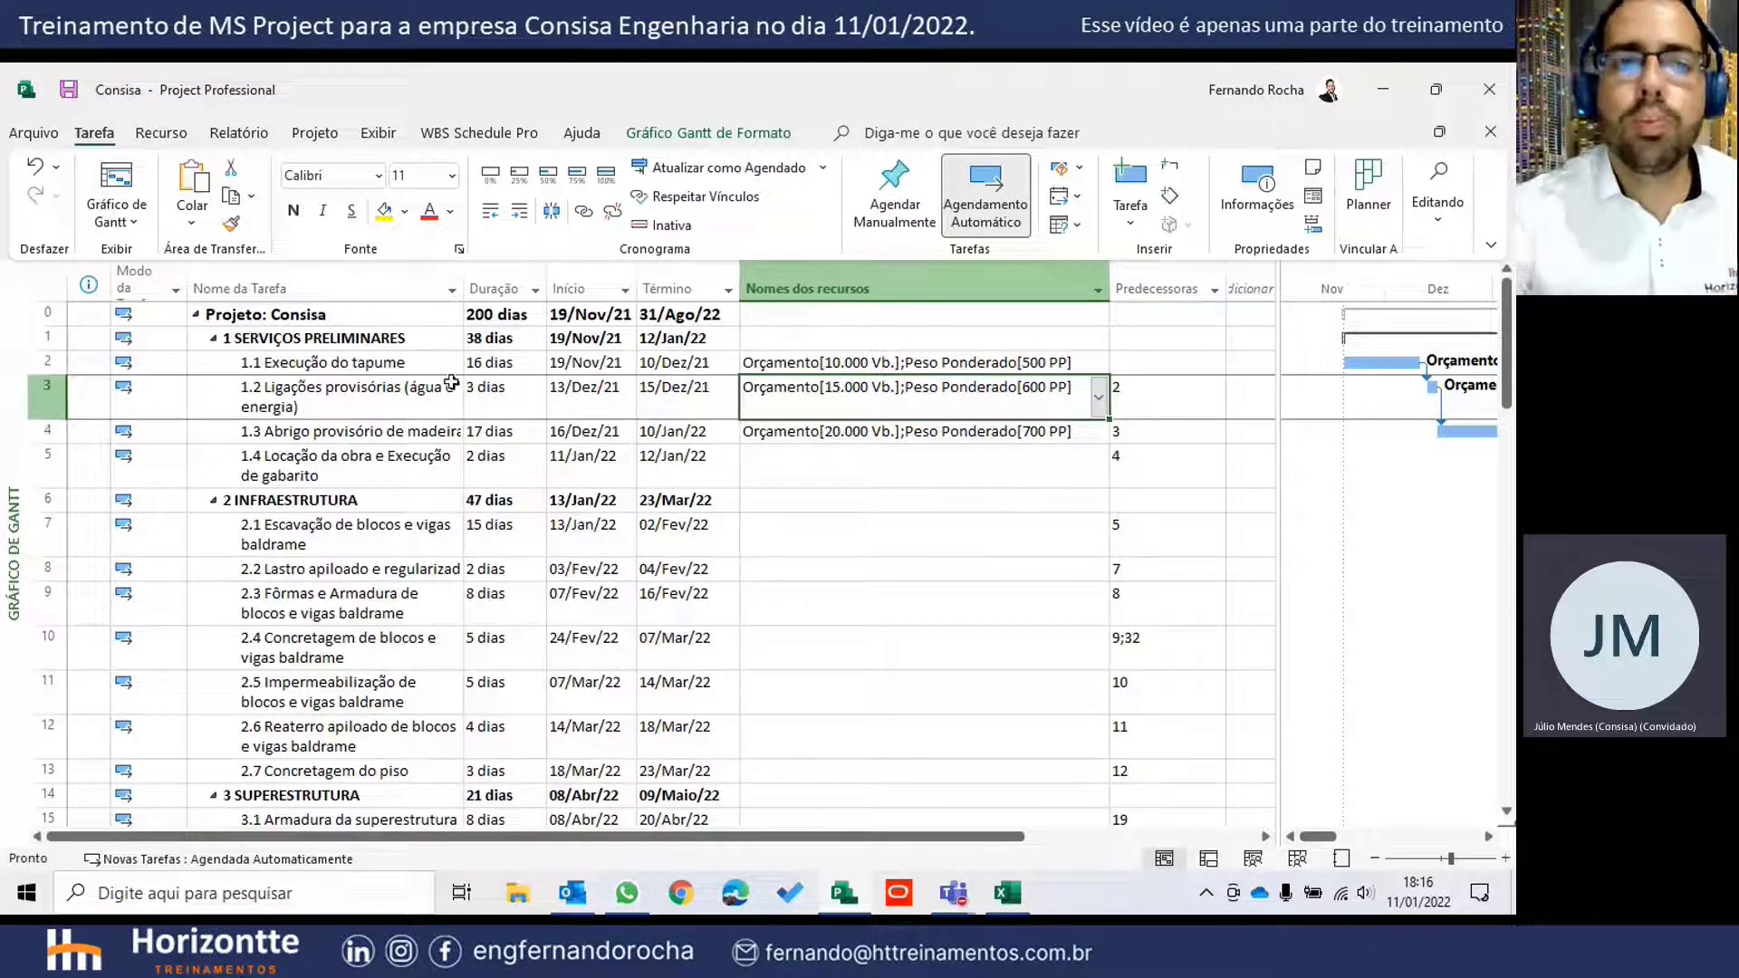
- Assign the resources Orçamento and Peso Ponderado to task 1.4 Locação da obra e Execução de gabarito in its task information
{"action": "left_click", "coordinate": [821, 473]}
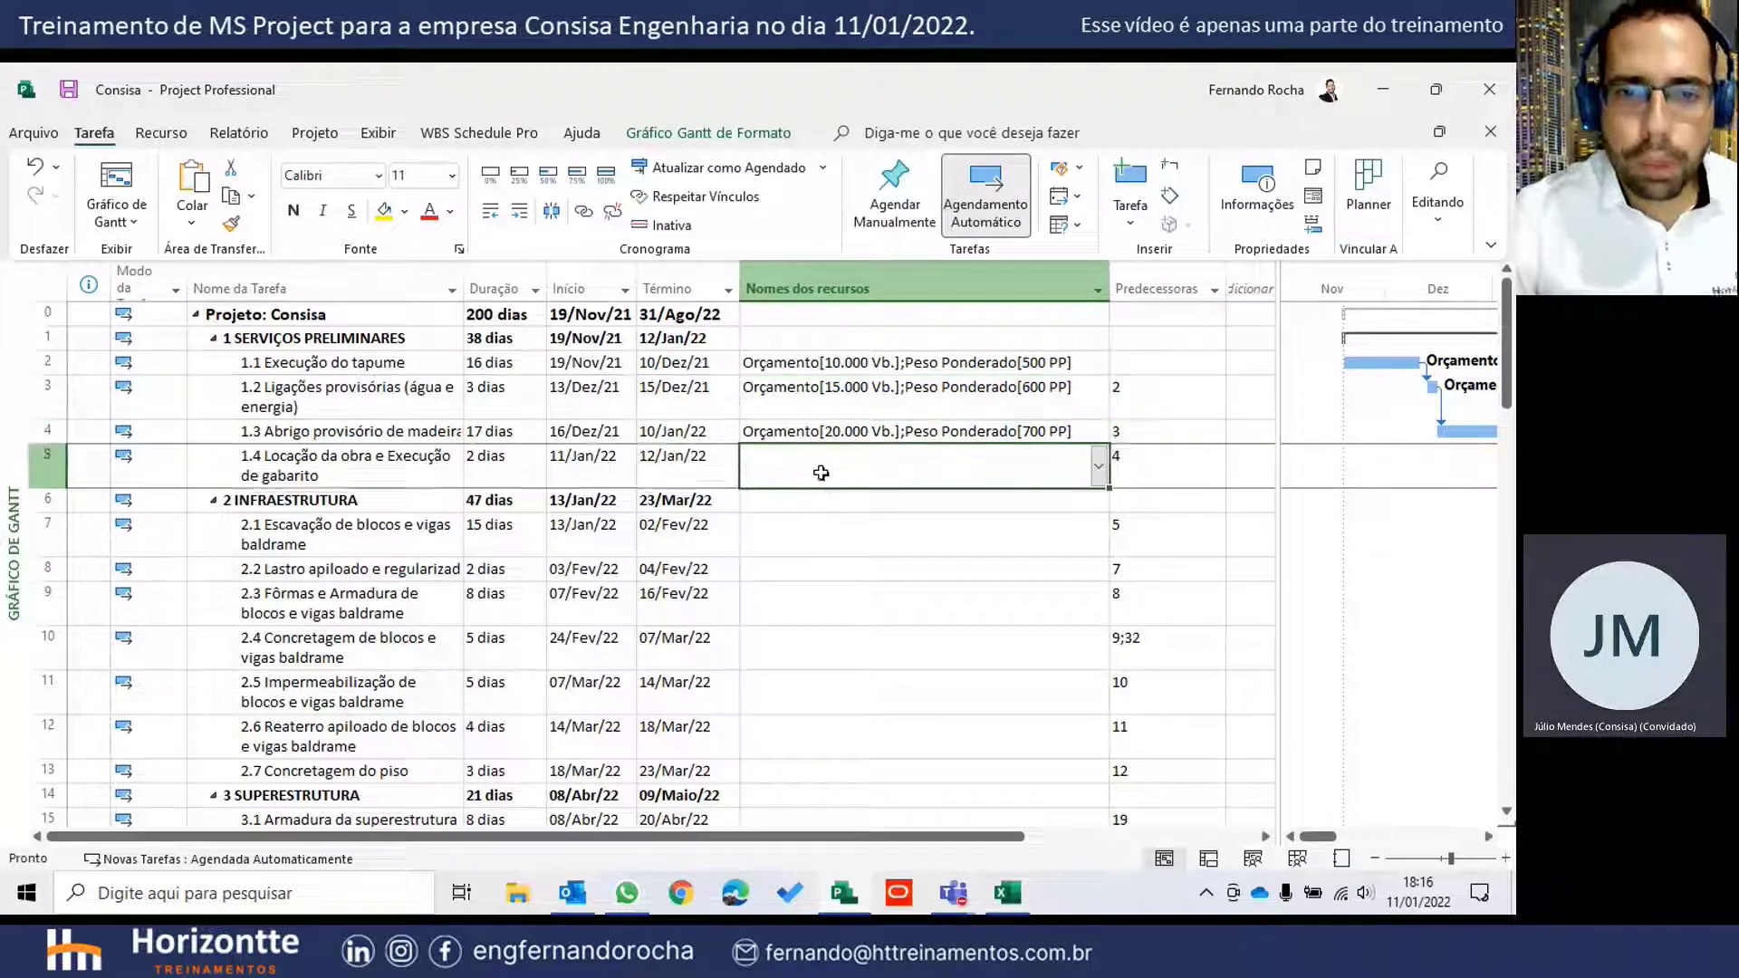
{"action": "double_click", "coordinate": [821, 473]}
{"action": "left_click", "coordinate": [544, 397]}
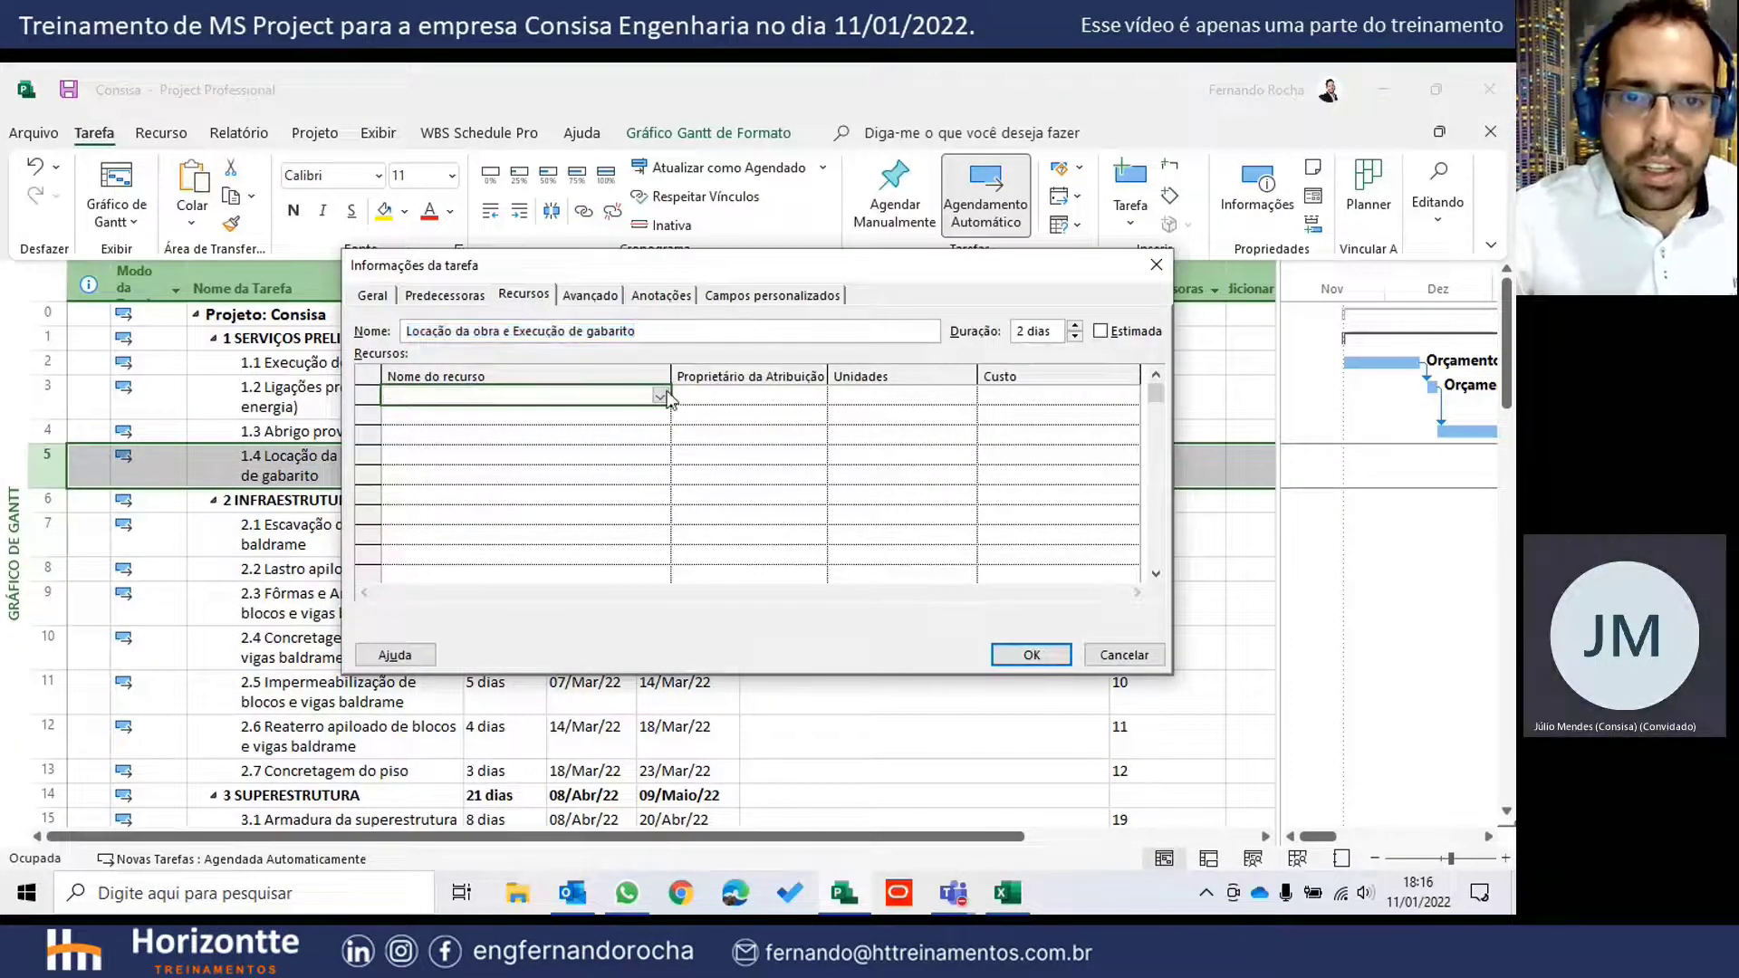
{"action": "left_click", "coordinate": [661, 397]}
{"action": "left_click", "coordinate": [522, 413]}
{"action": "left_click", "coordinate": [520, 454]}
{"action": "left_click", "coordinate": [627, 414]}
{"action": "left_click", "coordinate": [660, 416]}
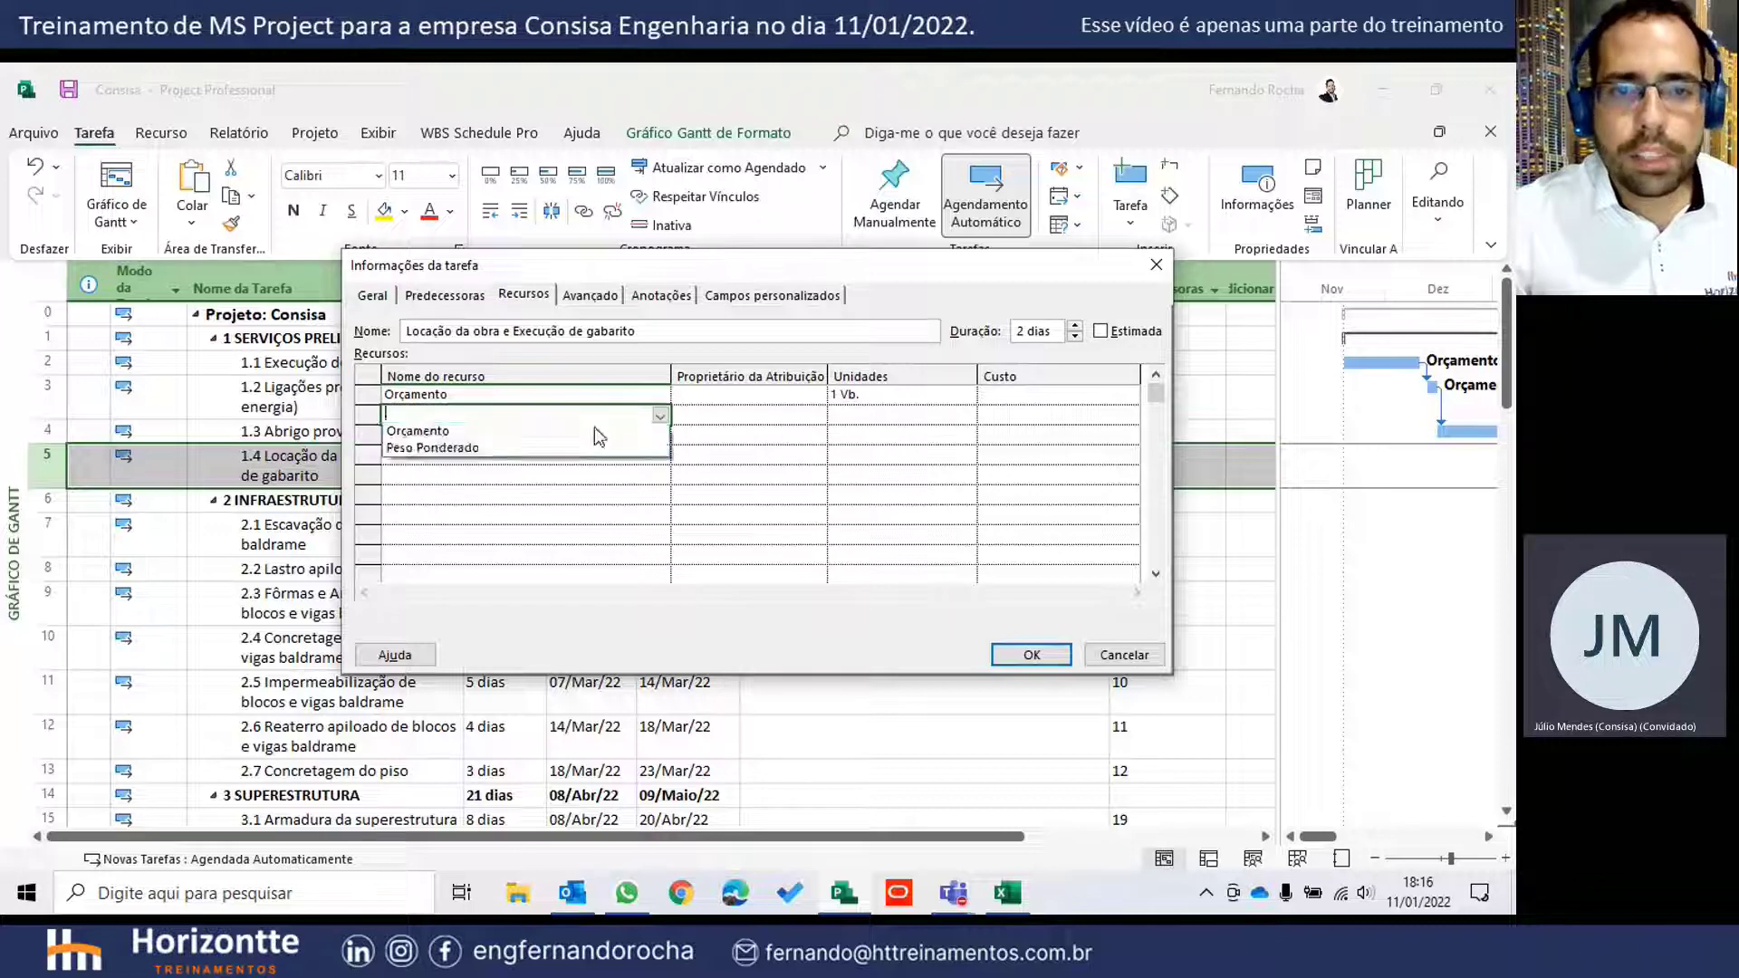
{"action": "left_click", "coordinate": [597, 448]}
- Set task 1.4's units to 2.000 for Orçamento and 124 for Peso Ponderado and accept the assignment
{"action": "left_click", "coordinate": [891, 394]}
{"action": "type", "text": "2"}
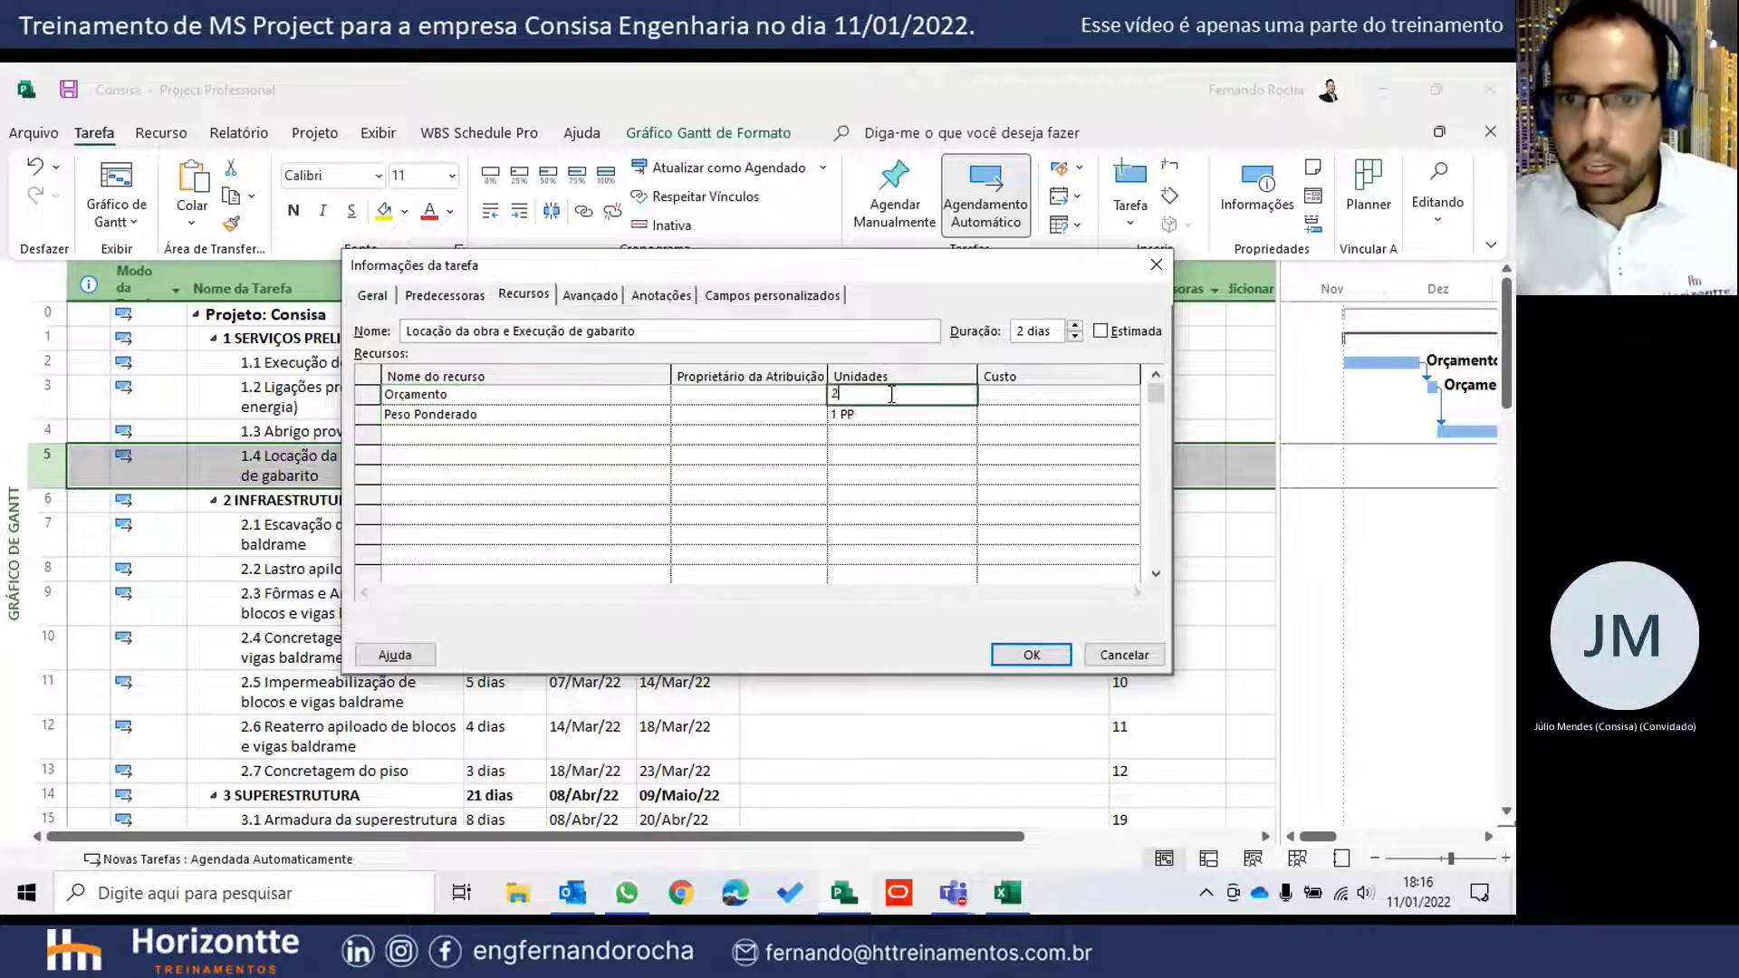
{"action": "type", "text": ".000"}
{"action": "left_click", "coordinate": [888, 414]}
{"action": "type", "text": "1"}
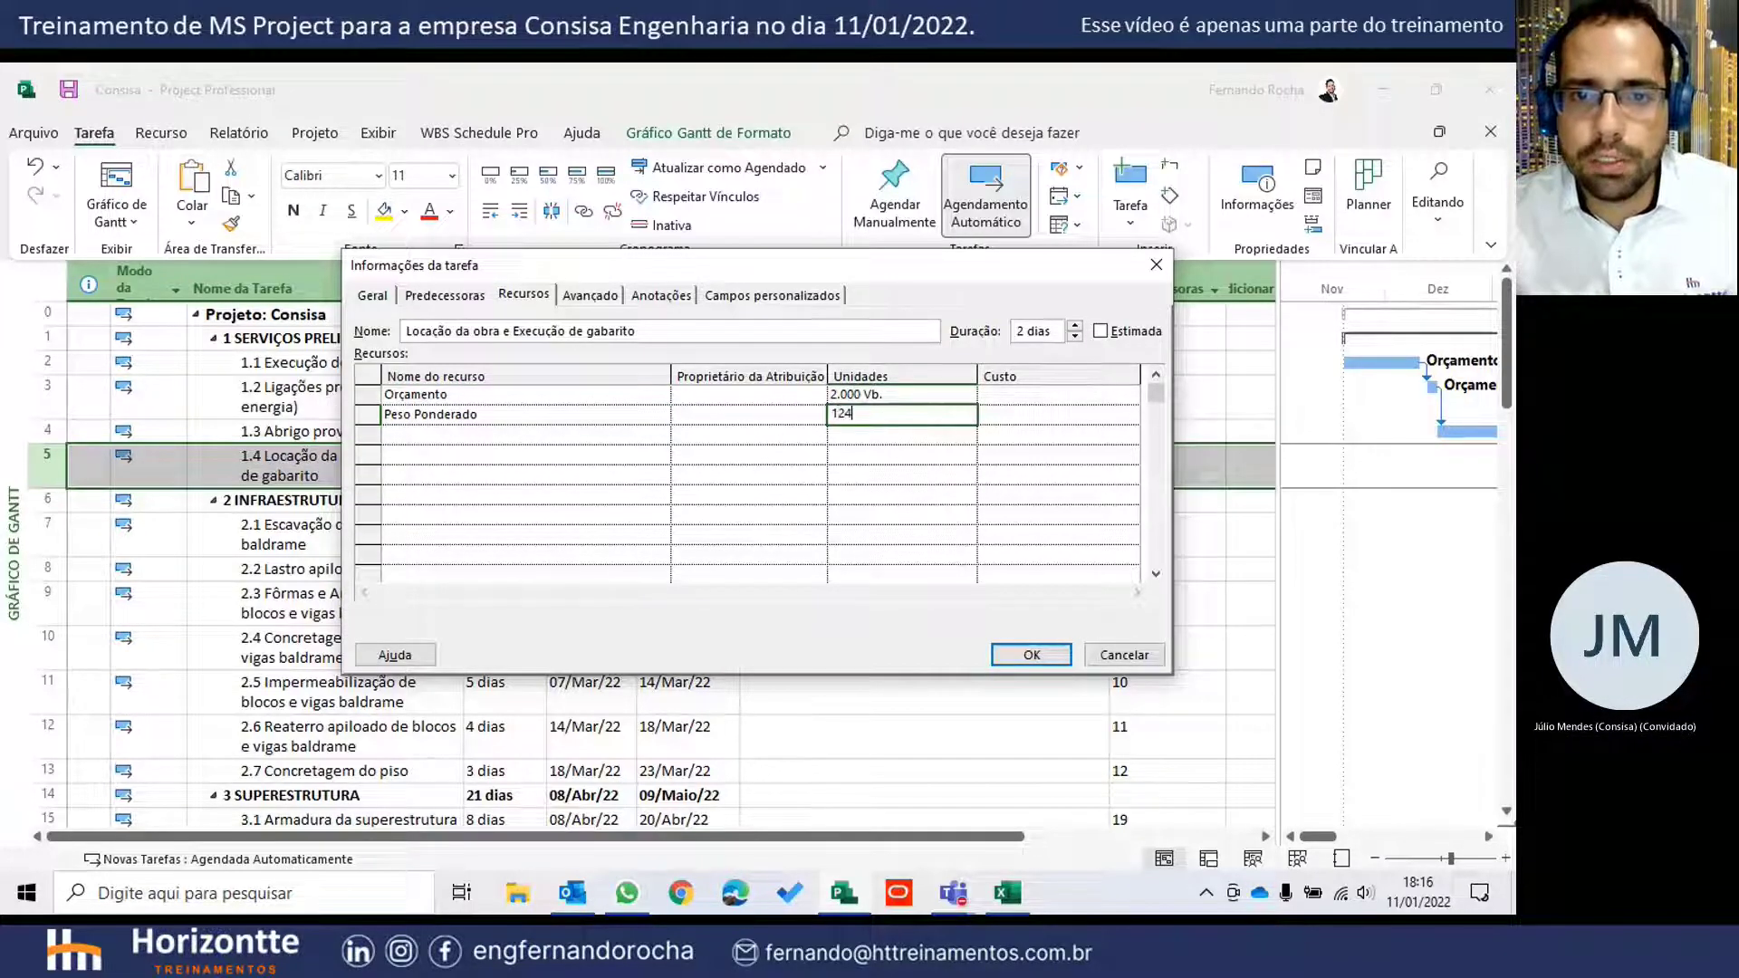
{"action": "type", "text": "24"}
{"action": "key", "text": "Return"}
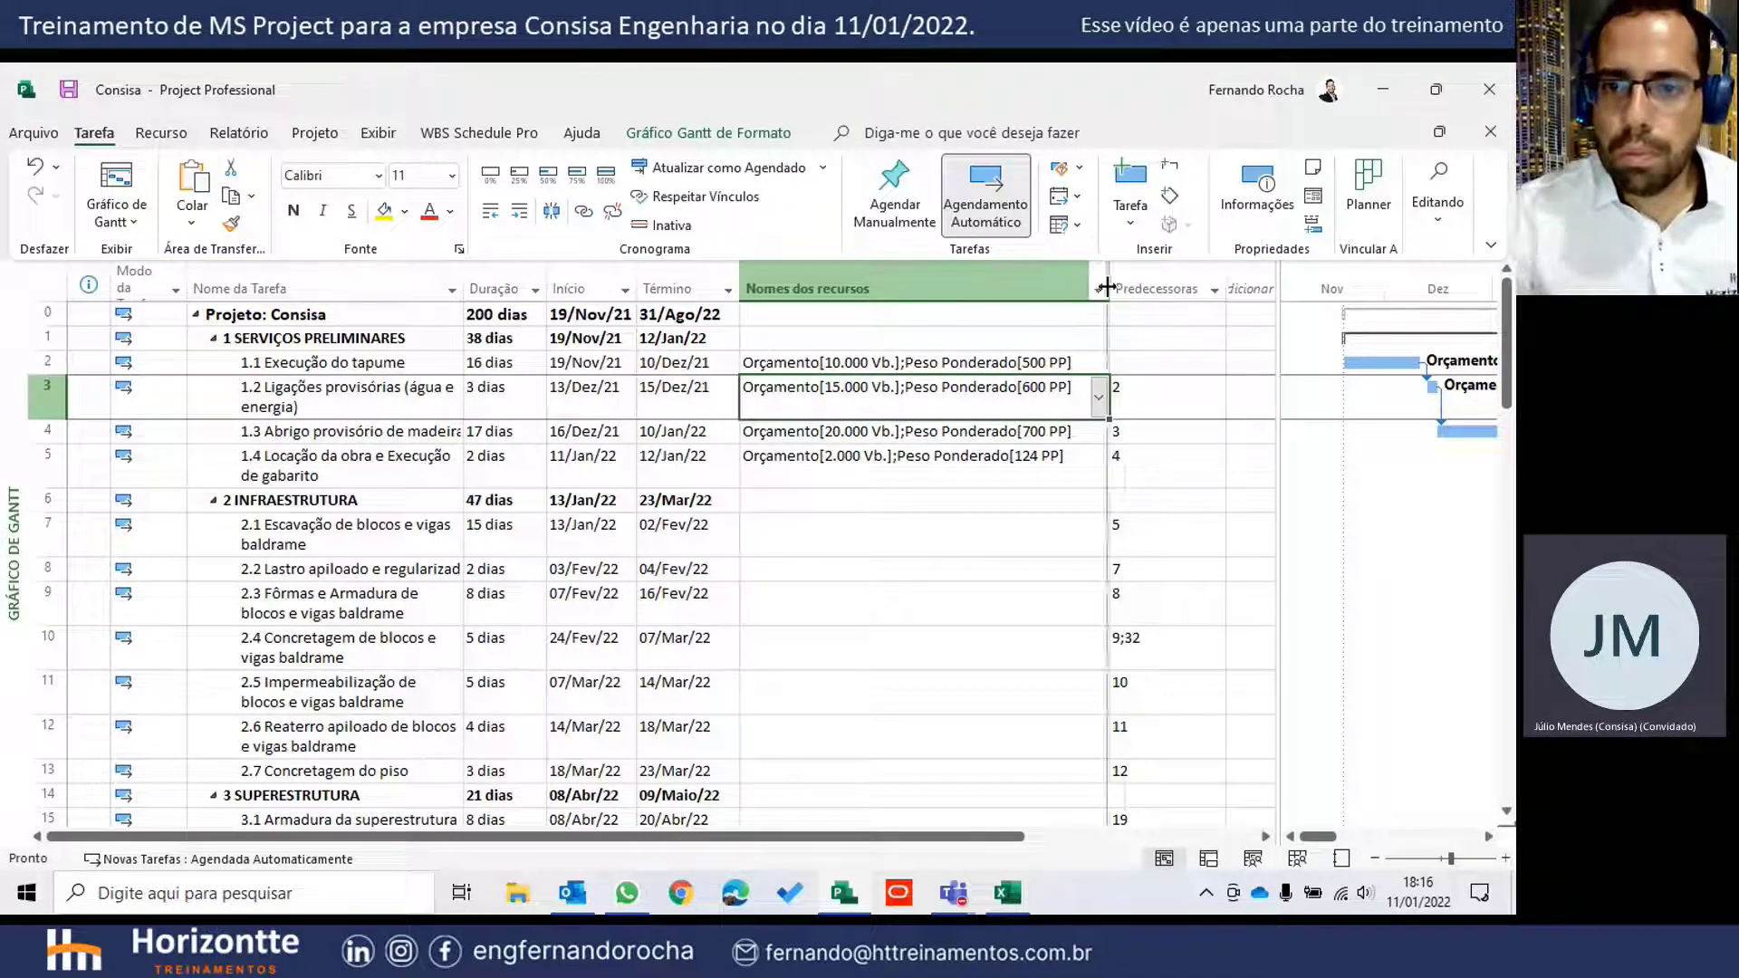
- Narrow the Nomes dos recursos column slightly
{"action": "left_click_drag", "start_coordinate": [1110, 288], "coordinate": [1084, 288]}
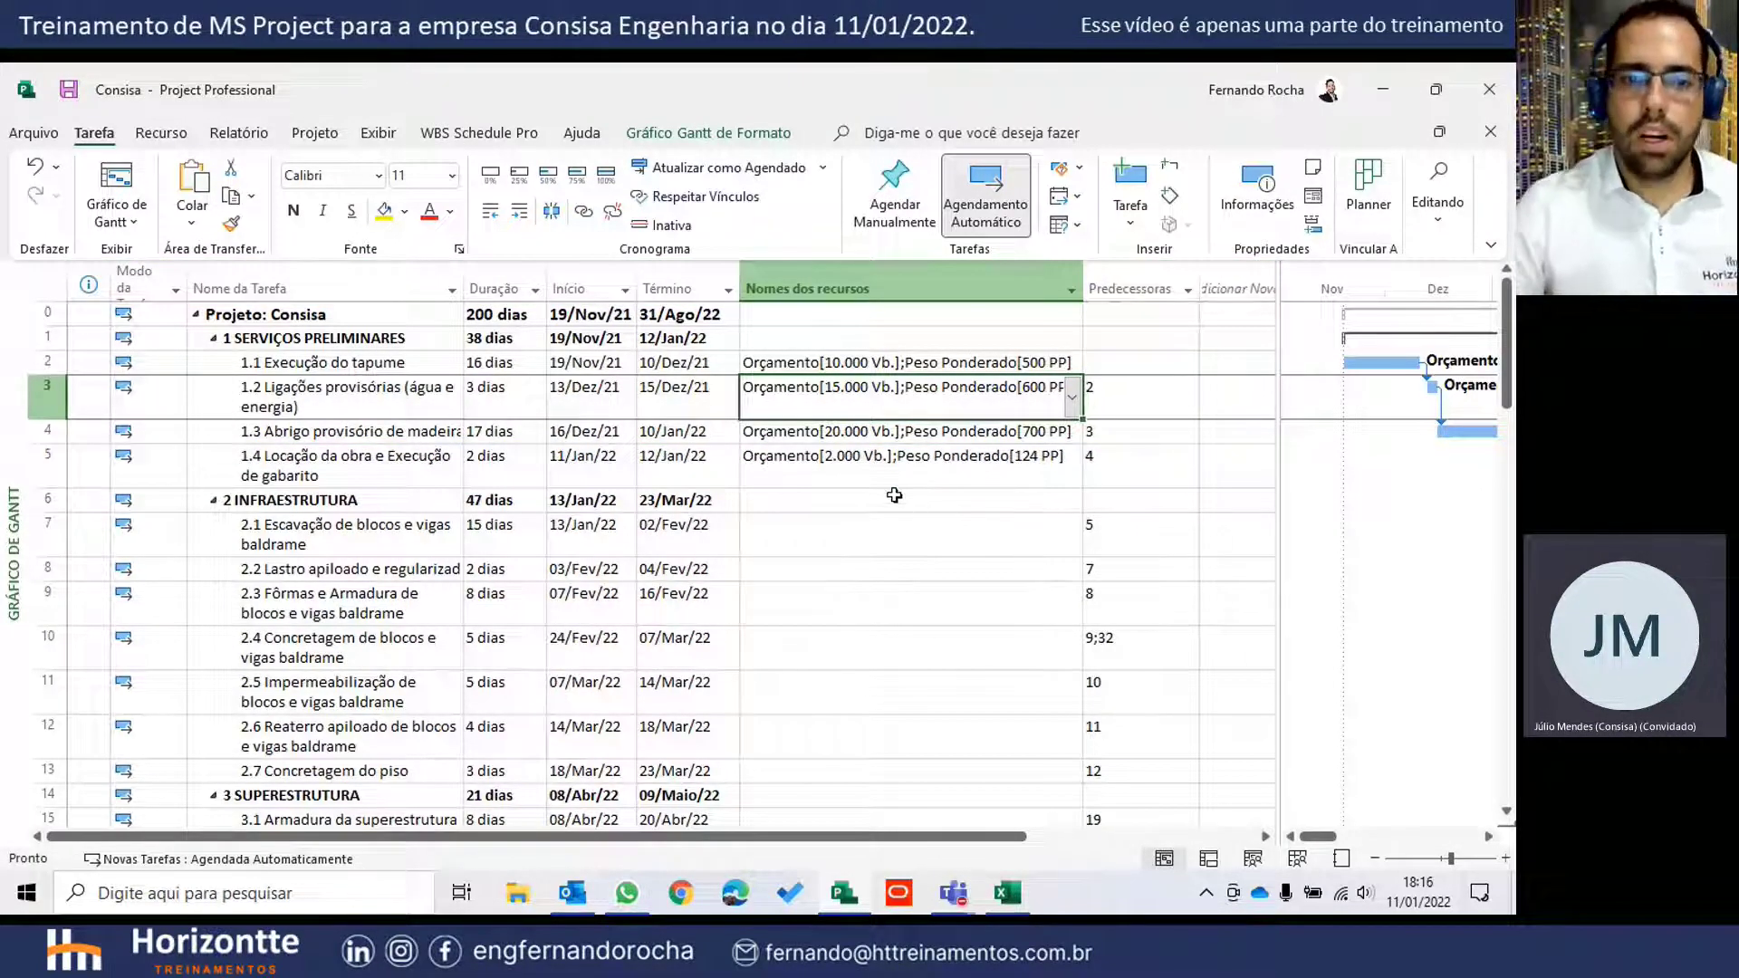
{"action": "left_click", "coordinate": [892, 478]}
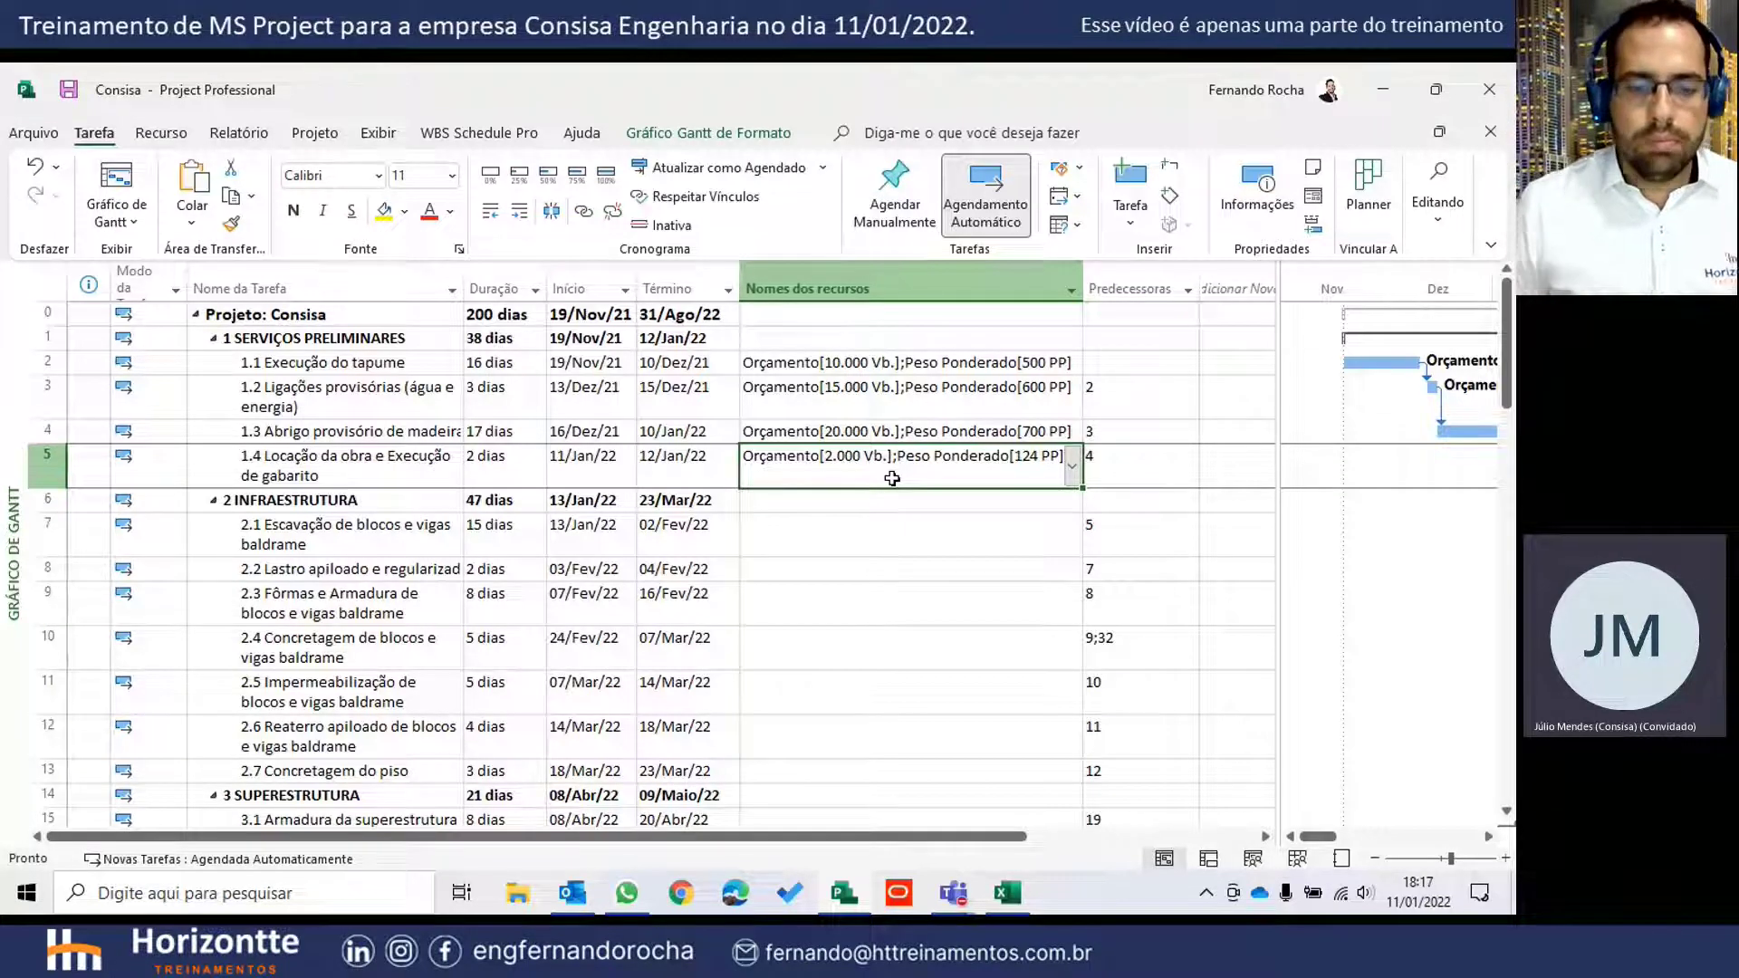
{"action": "left_click", "coordinate": [862, 530]}
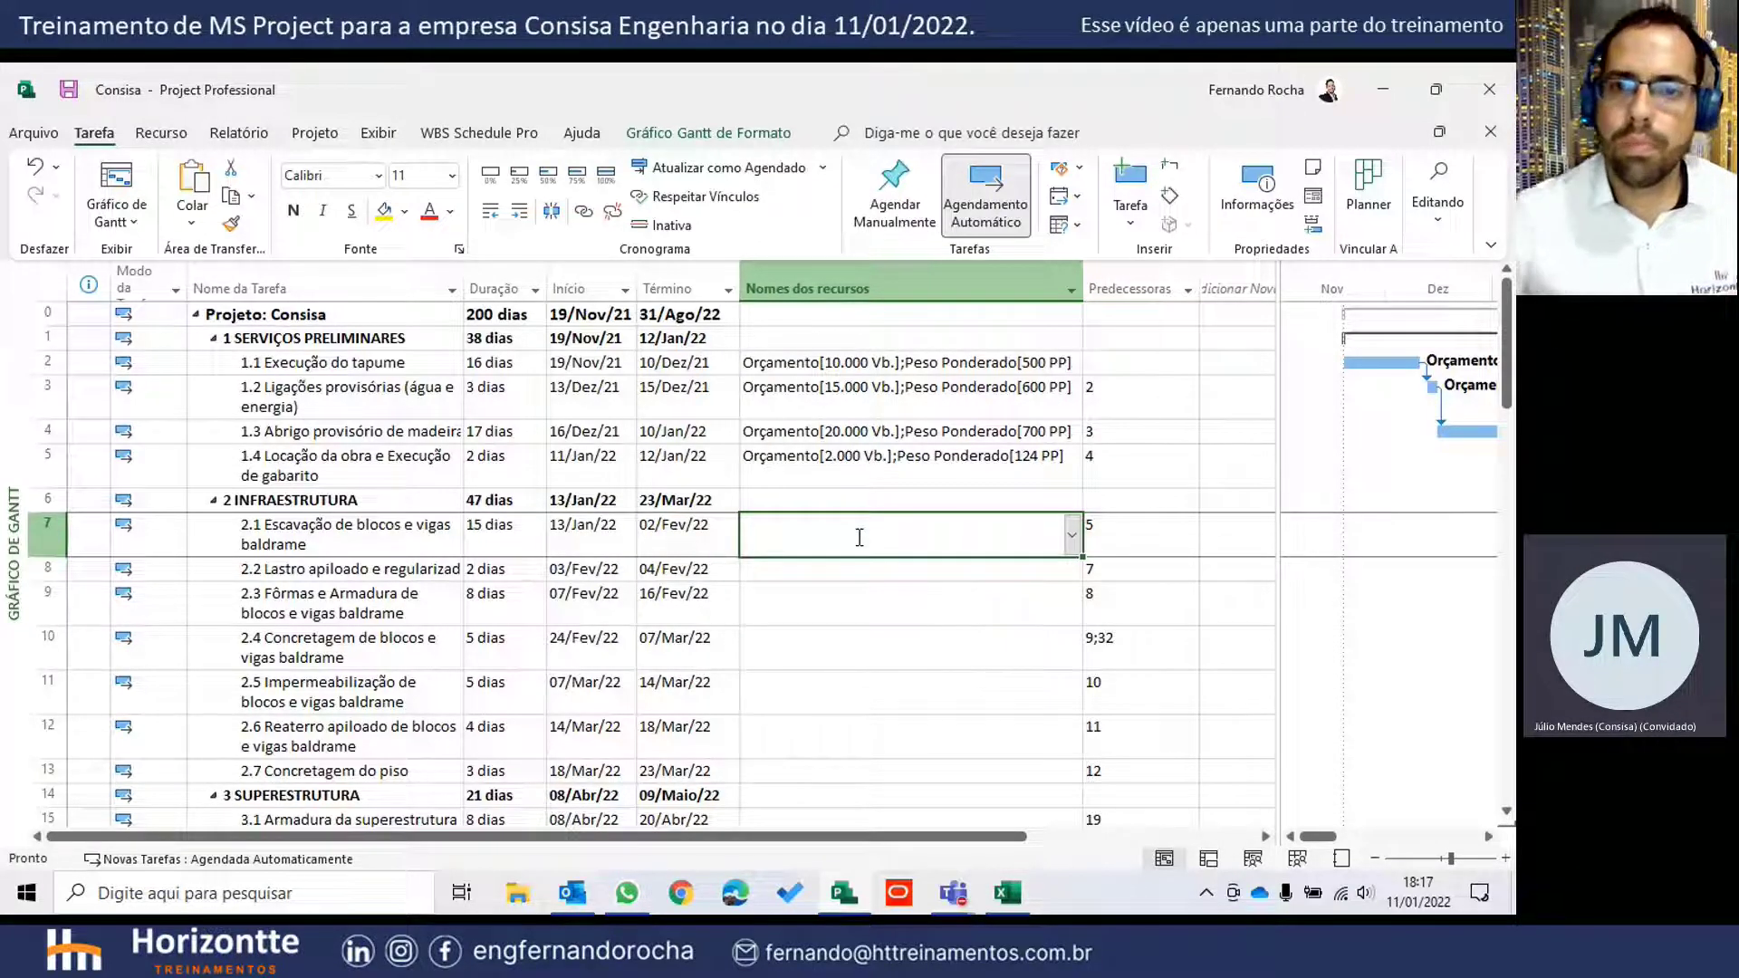
- Set the Peso Ponderado units of task 1.1 Execução do tapume to 0,2 and fit the Nomes dos recursos column to its contents
{"action": "double_click", "coordinate": [867, 366]}
{"action": "left_click", "coordinate": [868, 414]}
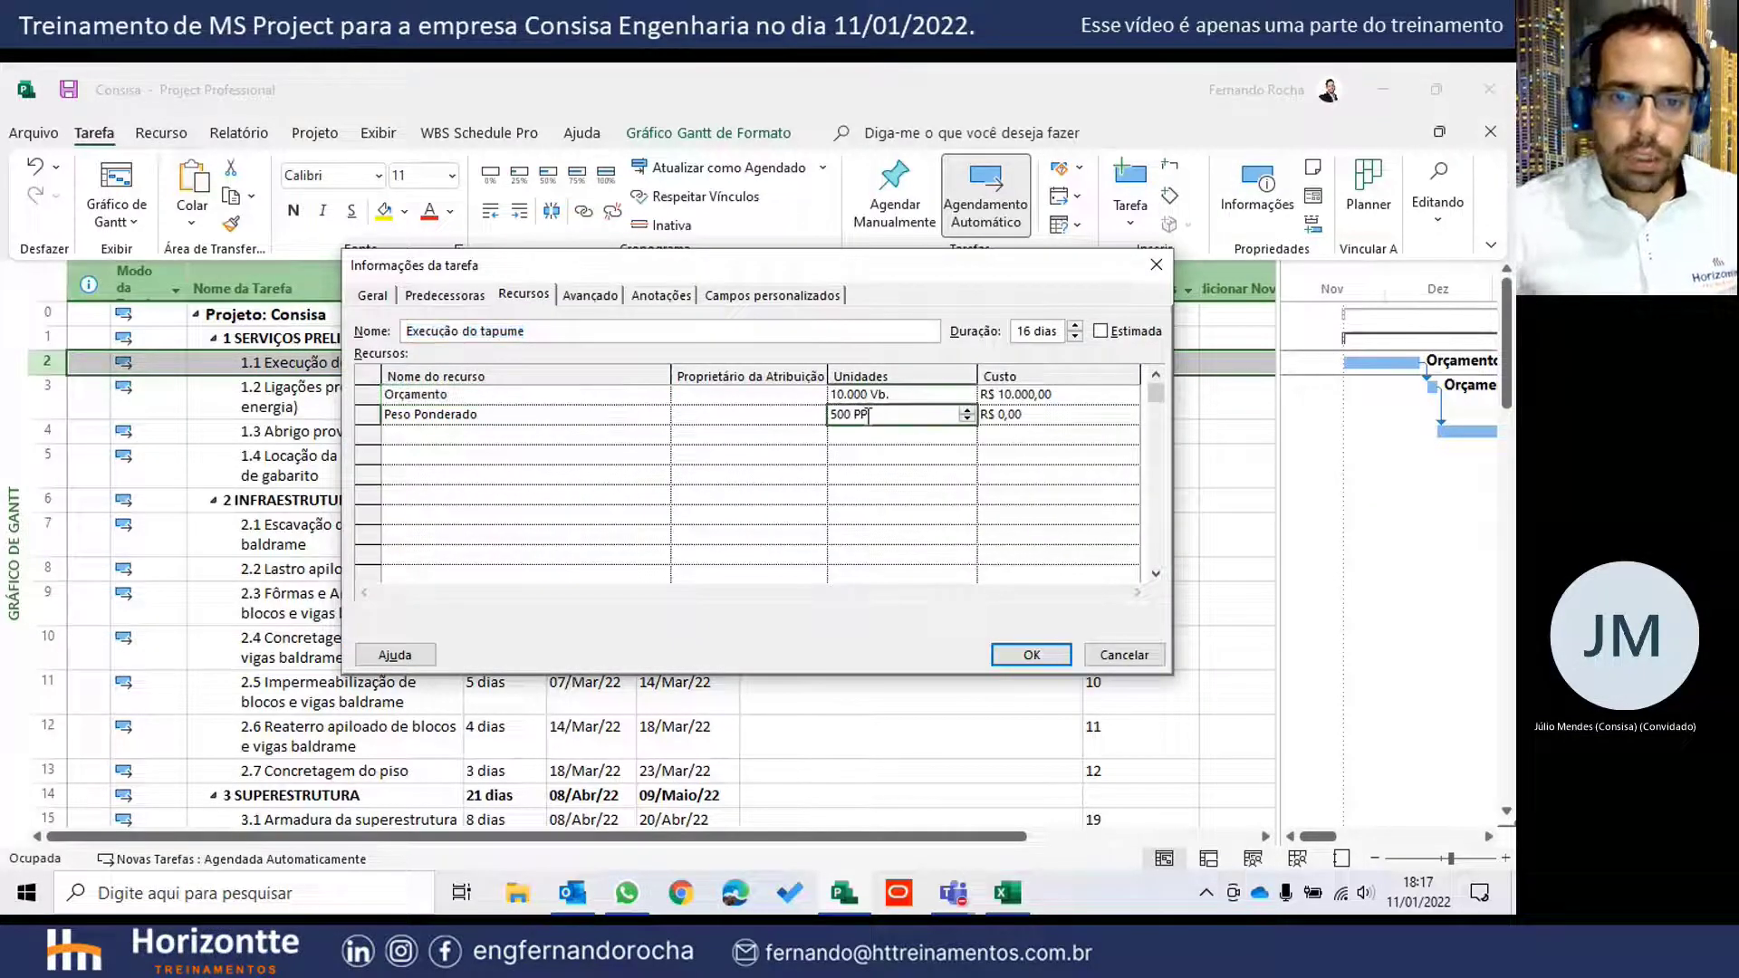
{"action": "key", "text": "BackSpace"}
{"action": "key", "text": "BackSpace"}
{"action": "key", "text": "BackSpace"}
{"action": "key", "text": "BackSpace"}
{"action": "key", "text": "BackSpace"}
{"action": "key", "text": "BackSpace"}
{"action": "type", "text": "0,"}
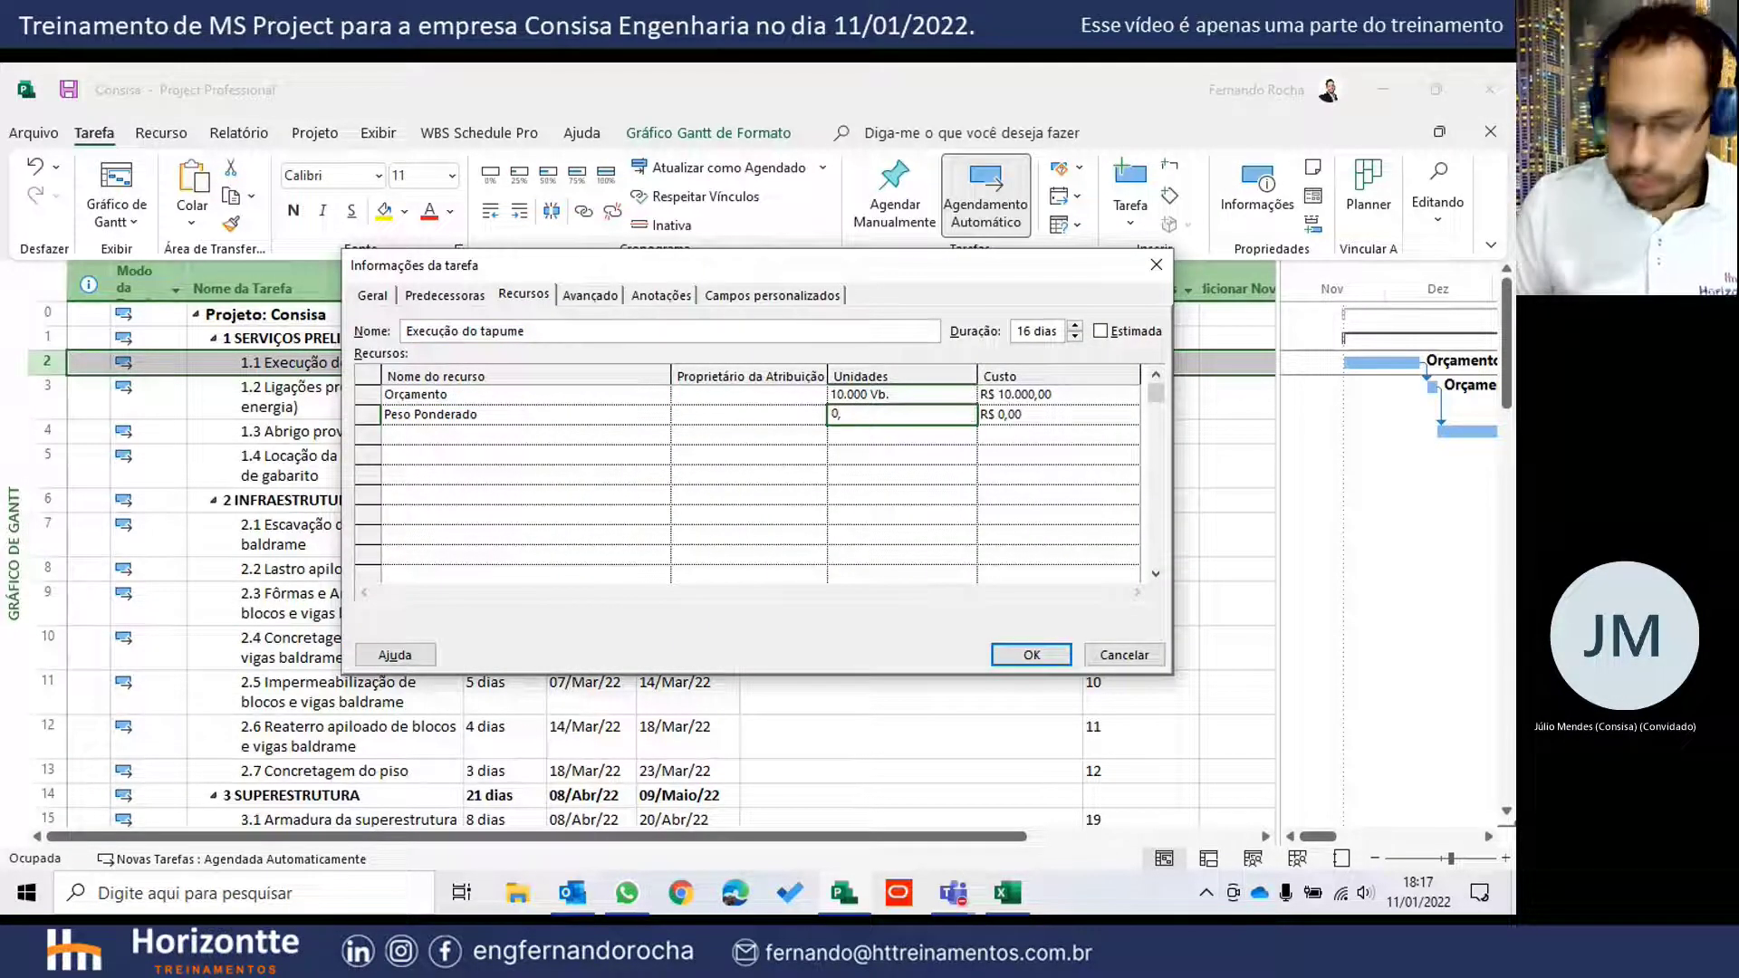
{"action": "type", "text": "2"}
{"action": "key", "text": "Return"}
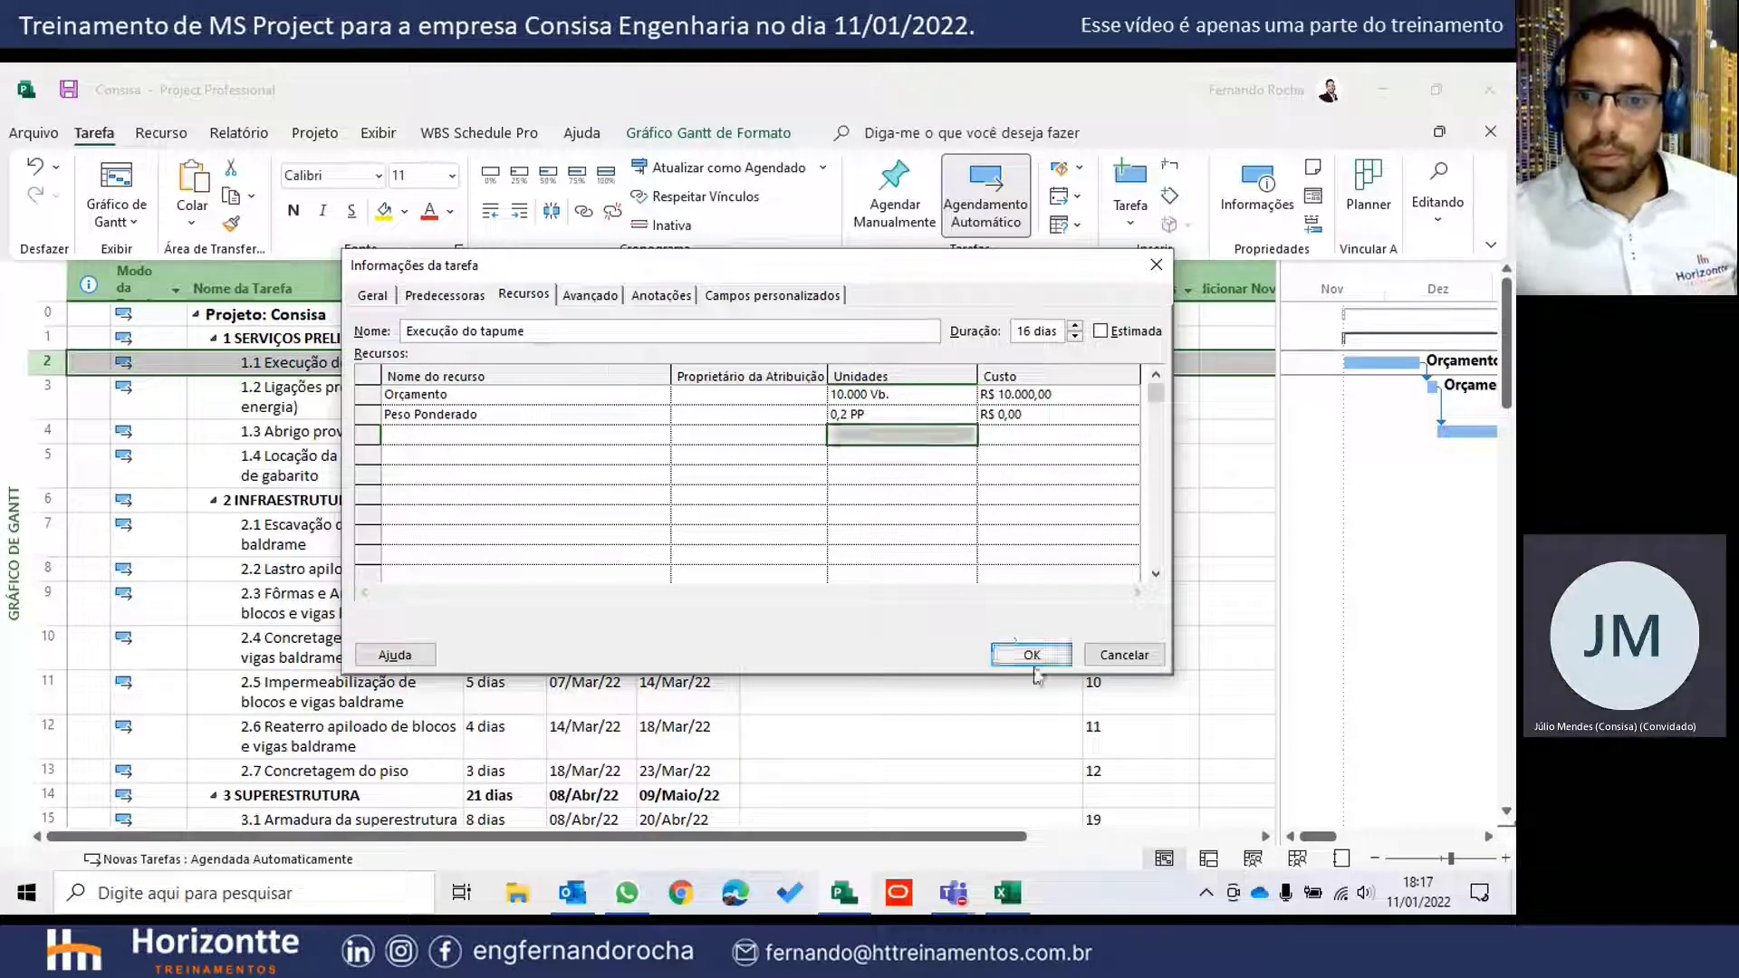
{"action": "left_click", "coordinate": [1028, 654]}
{"action": "double_click", "coordinate": [1082, 288]}
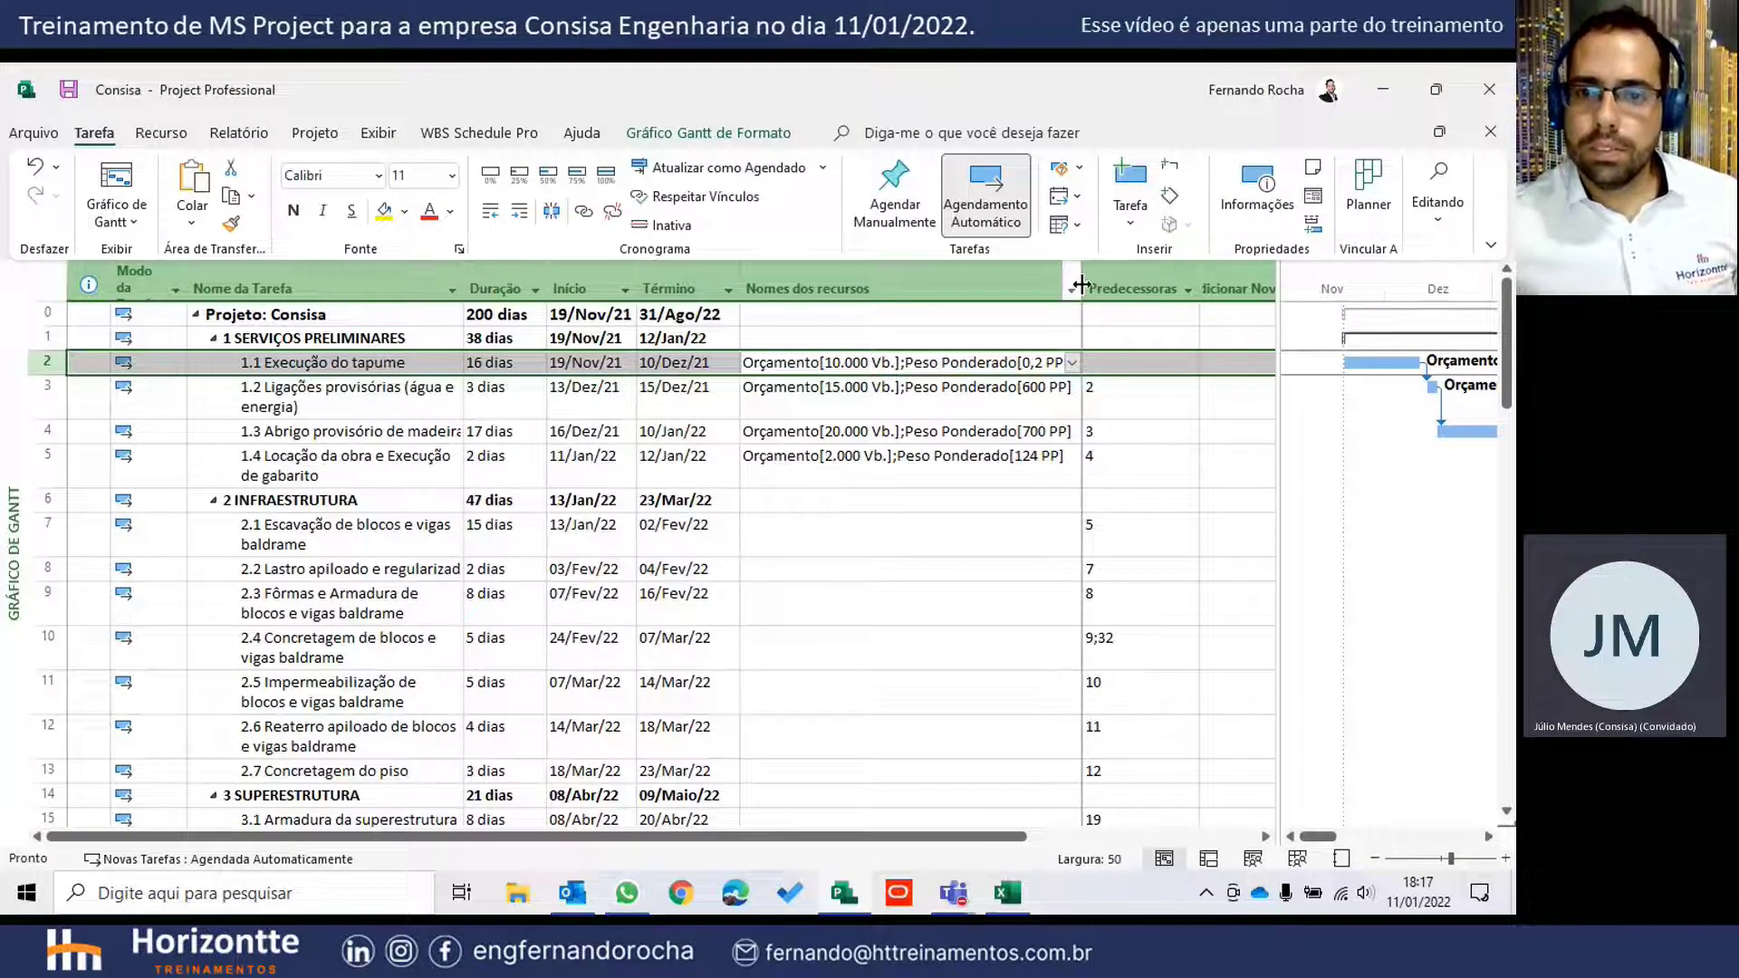